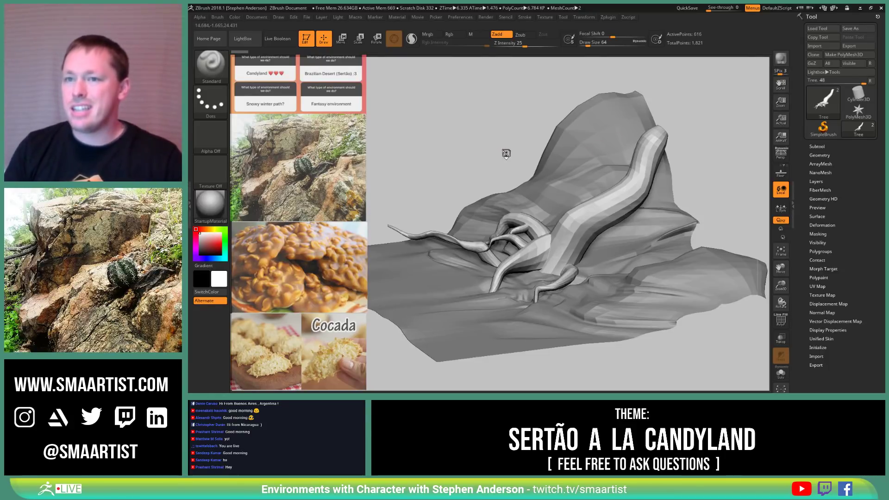
Step: Examine the blocked-out tree, its roots and the surrounding rock from several angles
mouse_move(506, 152)
left_mouse_down()
mouse_move(528, 149)
mouse_move(519, 158)
left_mouse_up()
right_click_drag(519, 158, 520, 176)
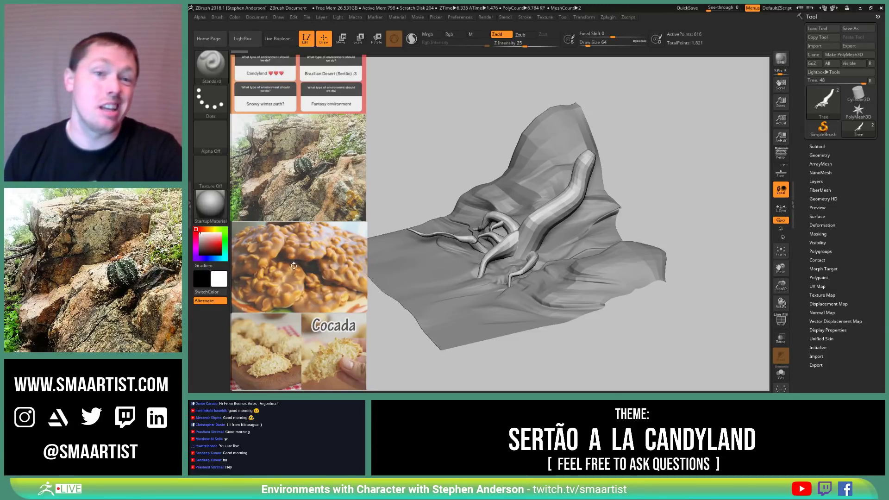
right_click_drag(606, 279, 662, 274)
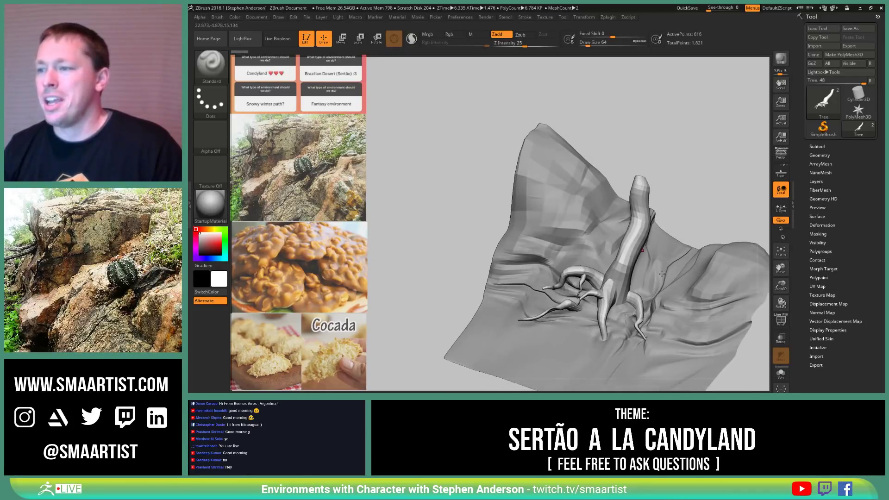
right_click_drag(588, 268, 561, 270, "alt")
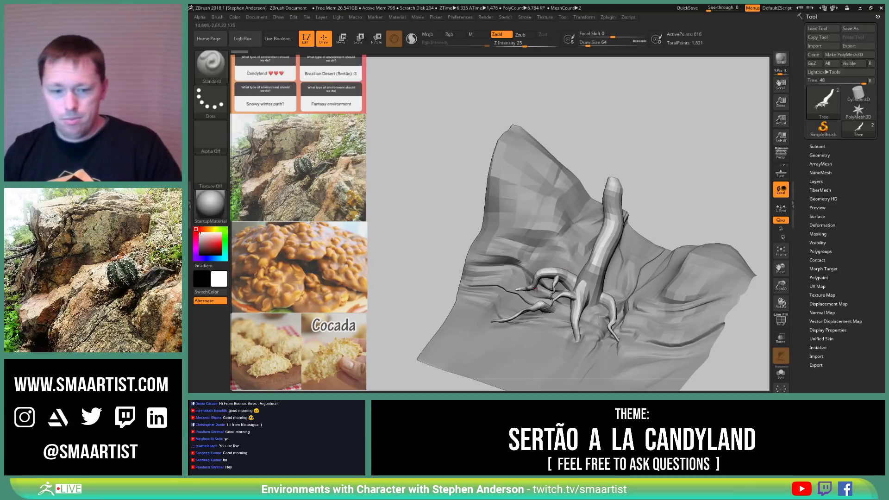
right_click_drag(615, 297, 545, 257, "alt")
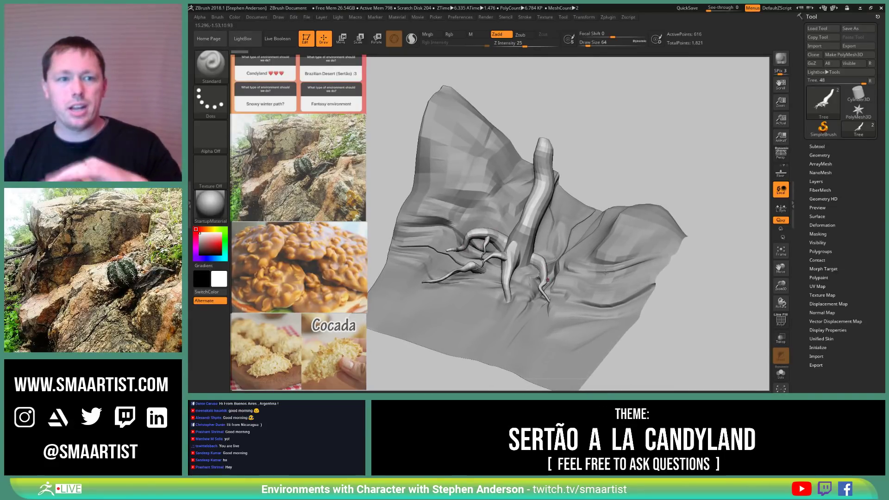
right_click_drag(579, 276, 543, 260)
Step: Make the Tree subtool active, choose the Move Topological brush and show the polygroup wireframe
left_click(533, 278, "alt")
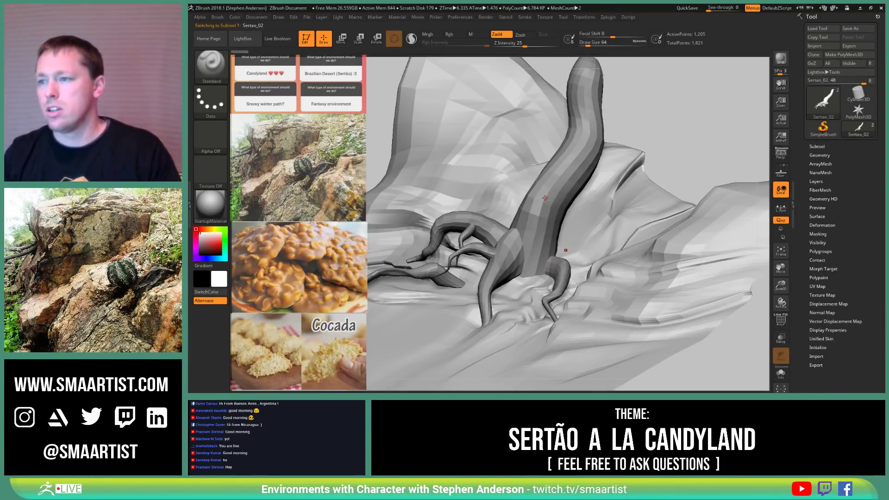
left_click(584, 84, "alt")
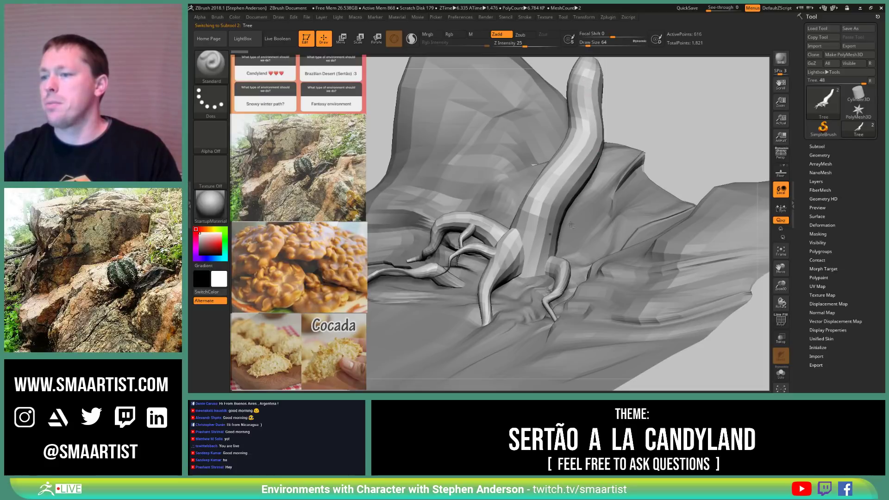
key("b")
key("m")
key("t")
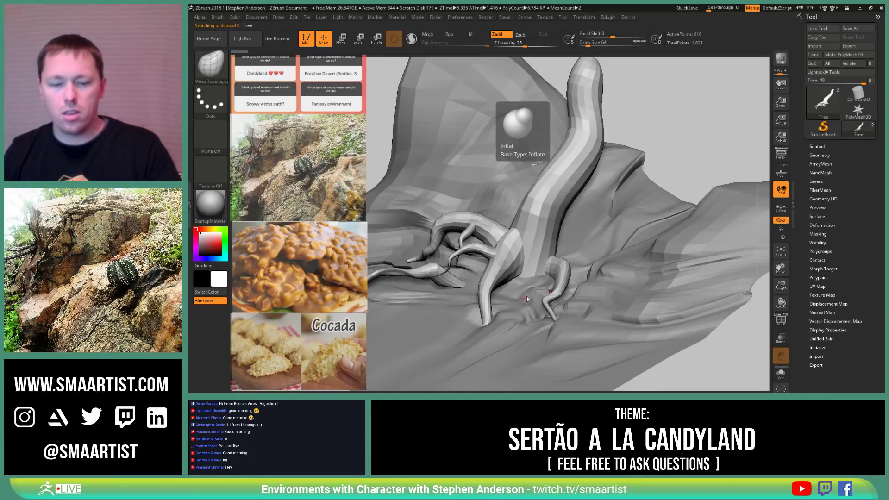
key("shift+f")
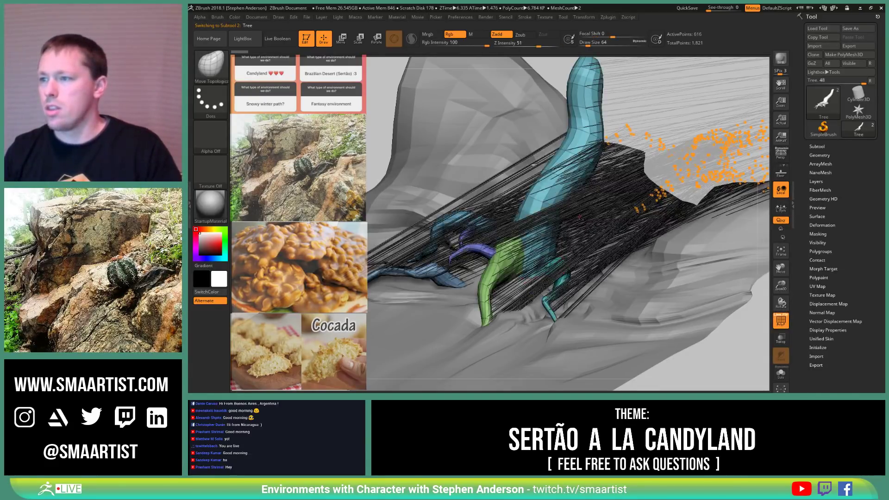
Step: Set the draw size to 615 and reshape the trunk's lower edge between the green and turquoise roots
right_click_drag(532, 298, 502, 293)
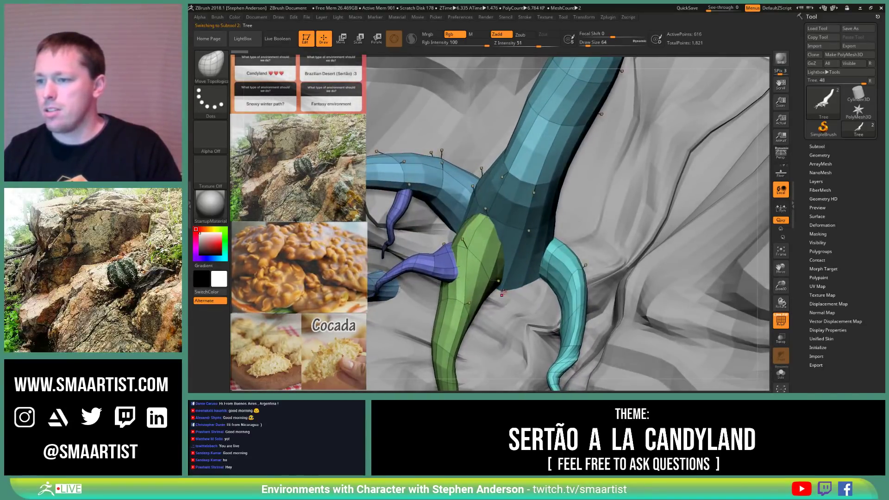
key("s")
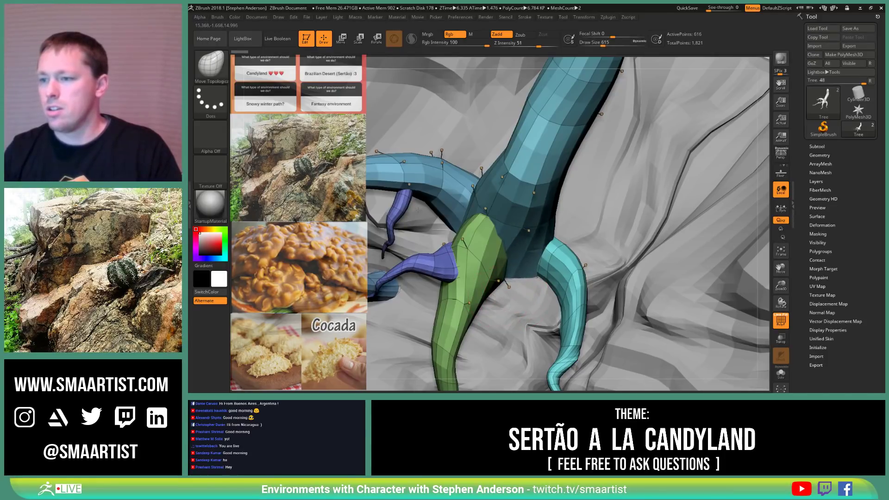
right_click_drag(514, 245, 492, 247)
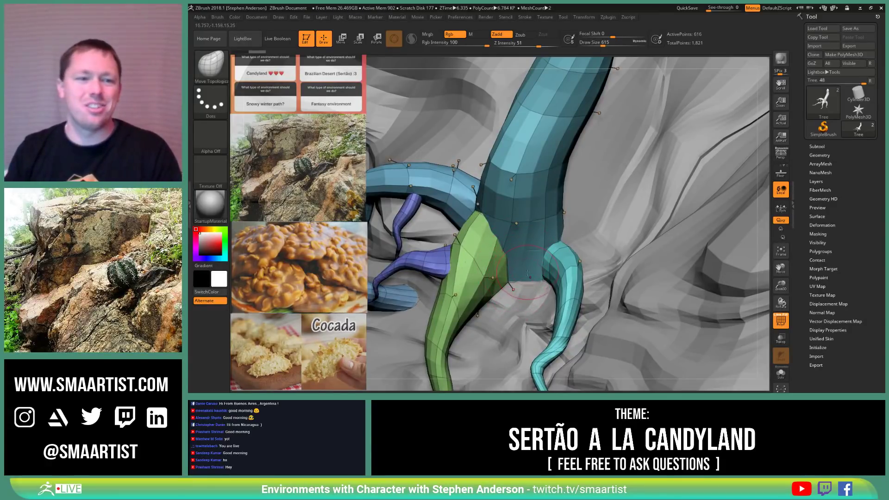
key("ctrl")
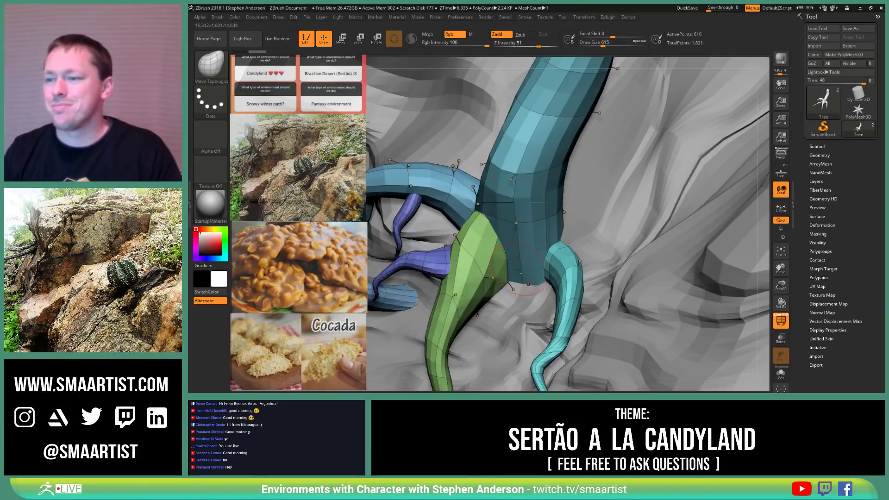
right_click_drag(605, 243, 482, 282)
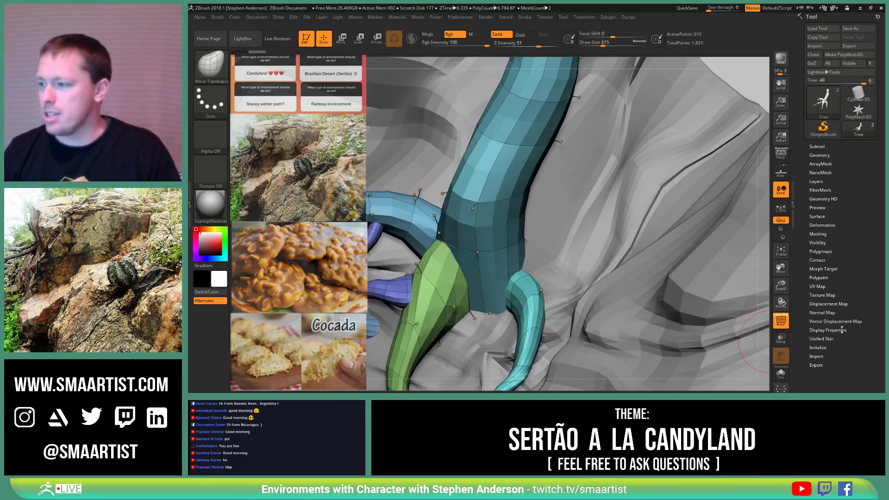
Step: Isolate the tree in Solo mode and inspect the underside of the trunk where the roots meet
left_click(781, 373)
left_click_drag(552, 290, 591, 251)
left_click_drag(593, 255, 592, 261)
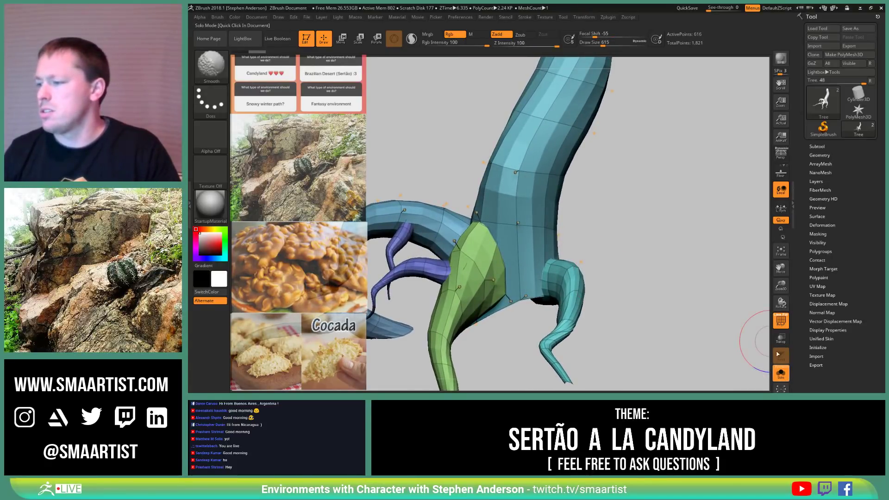
left_click(782, 376)
left_click(782, 376)
key("ctrl+shift")
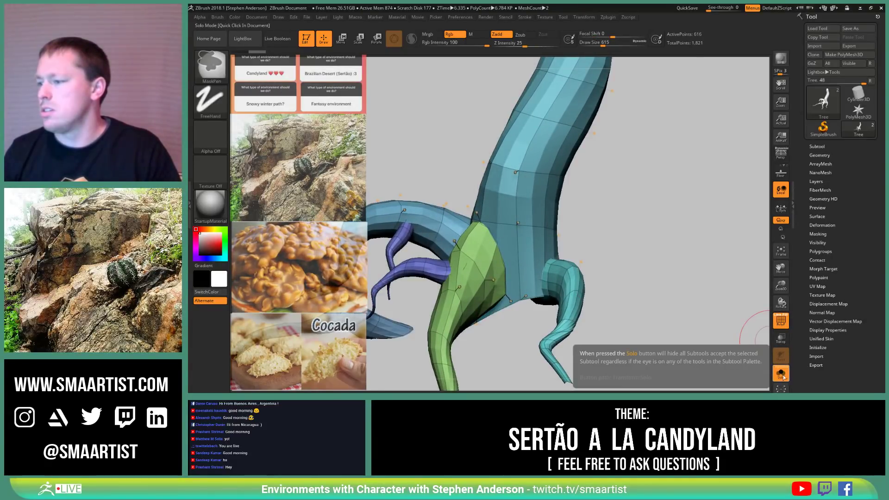
left_click(789, 350)
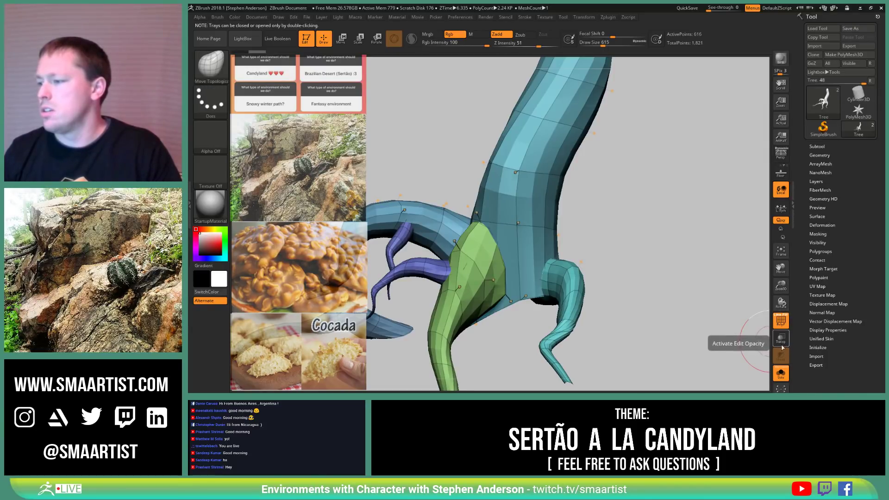
left_click(780, 319, "ctrl+shift")
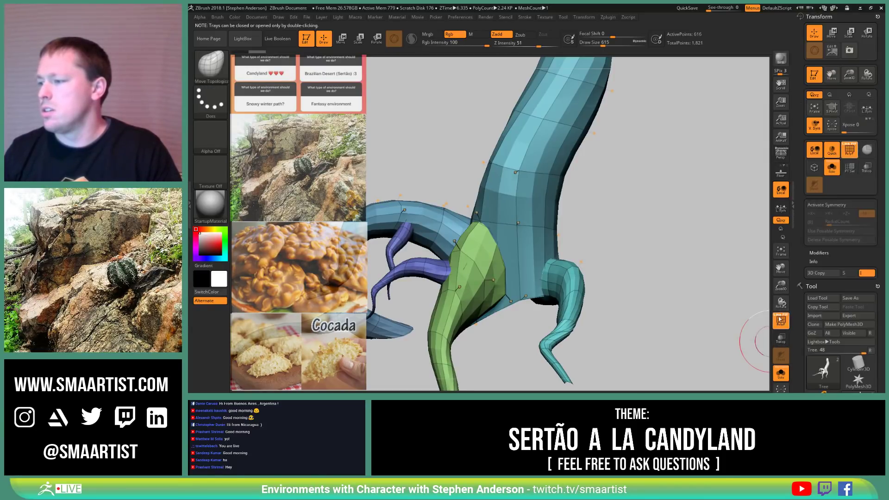
left_click(785, 344, "ctrl+shift")
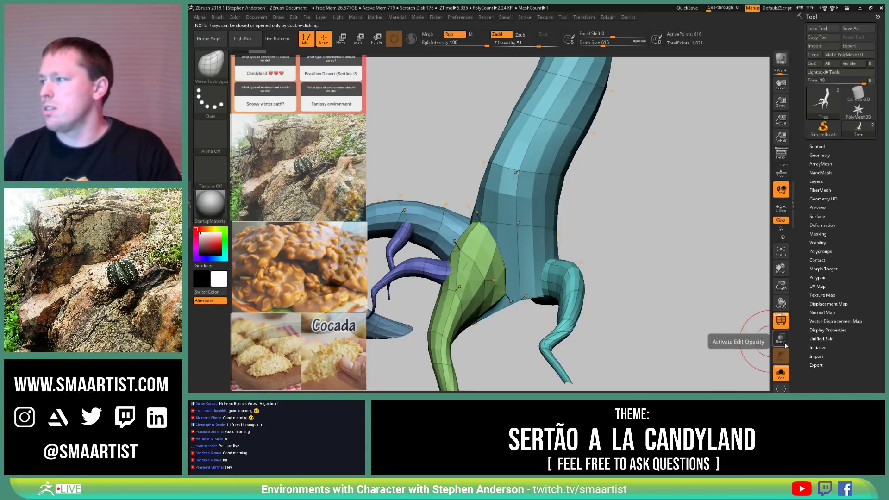
key("shift")
Step: Compare the isolated tree with its placement on the rock and inspect the trunk's base up close
left_click(781, 373)
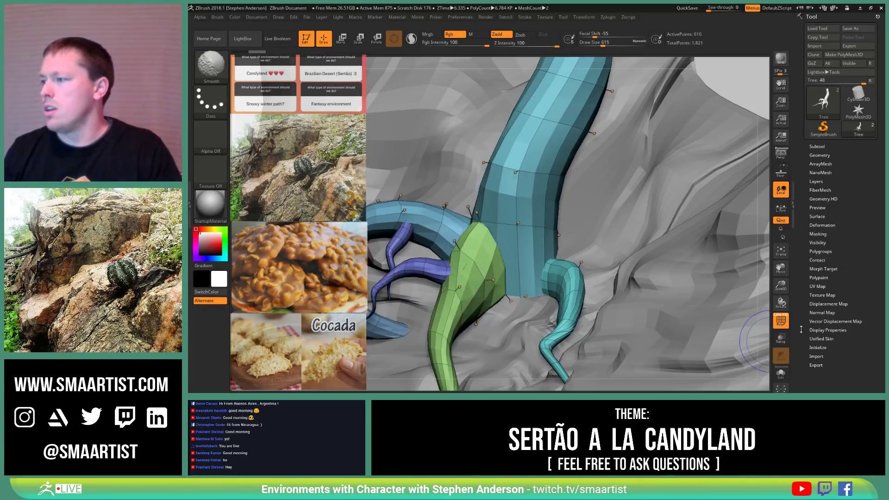
left_click(781, 373)
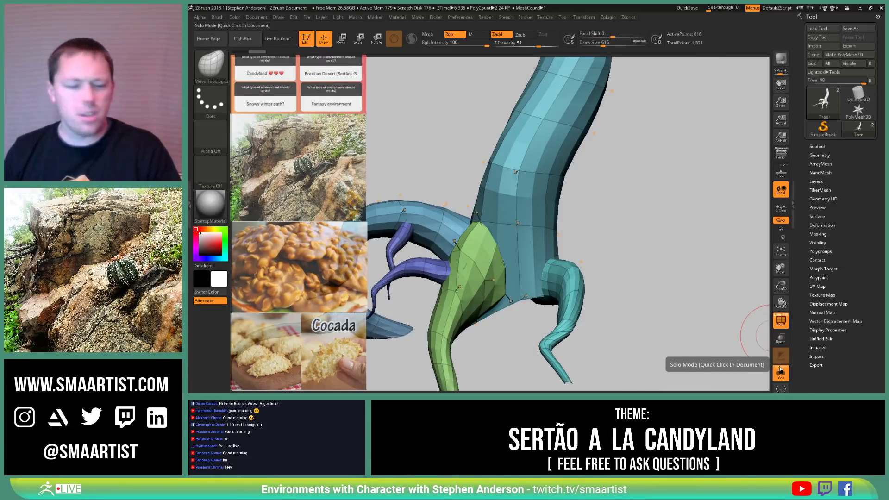
key("shift")
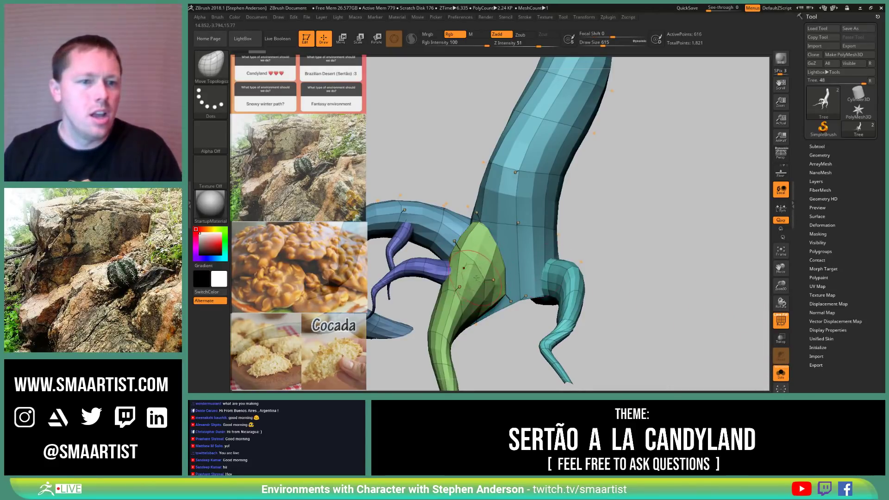
mouse_move(478, 280)
right_mouse_down("alt")
mouse_move(491, 280)
mouse_move(489, 261)
right_mouse_up("alt")
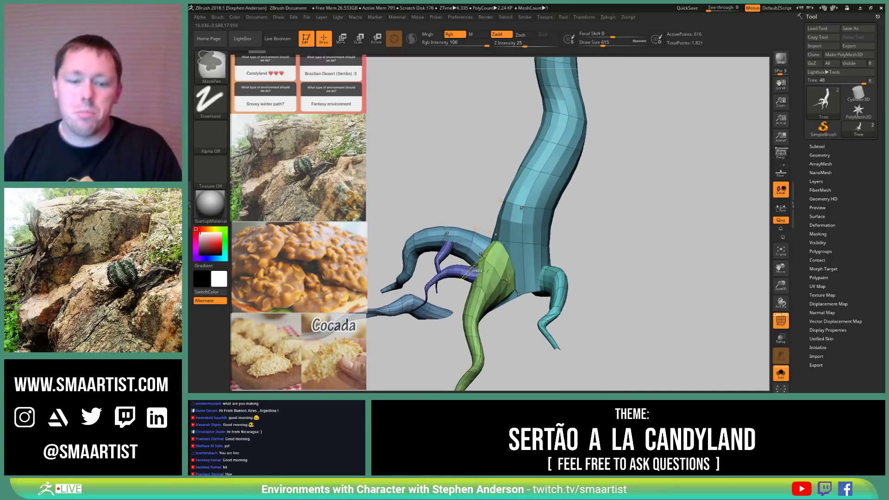
left_click(781, 374)
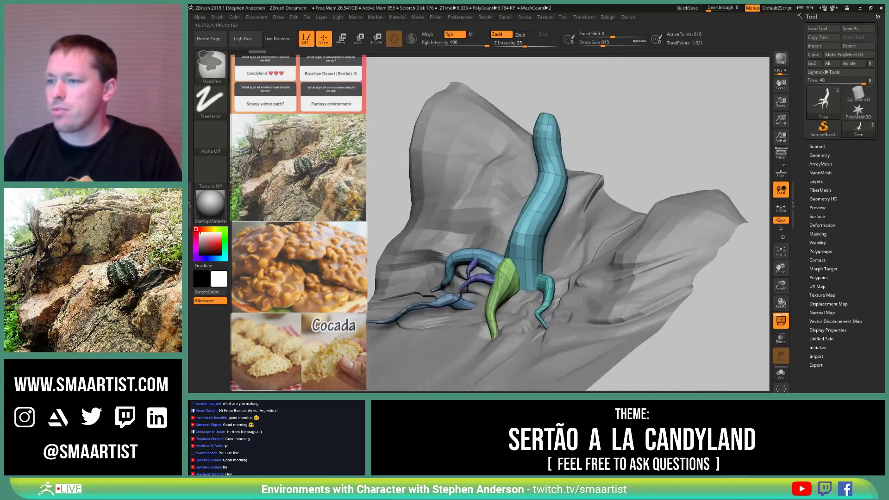
mouse_move(586, 279)
right_mouse_down()
mouse_move(611, 273)
mouse_move(577, 261)
mouse_move(567, 245)
mouse_move(569, 286)
mouse_move(546, 264)
mouse_move(561, 288)
mouse_move(576, 292)
right_mouse_up()
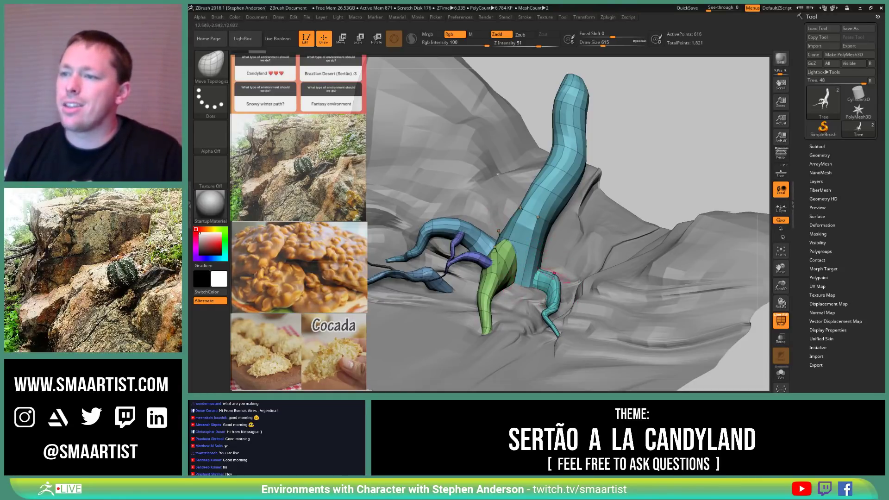
mouse_move(523, 277)
right_mouse_down()
mouse_move(506, 282)
mouse_move(494, 217)
mouse_move(485, 229)
mouse_move(523, 239)
mouse_move(514, 244)
mouse_move(549, 275)
mouse_move(491, 263)
mouse_move(494, 281)
mouse_move(457, 274)
mouse_move(493, 260)
right_mouse_up()
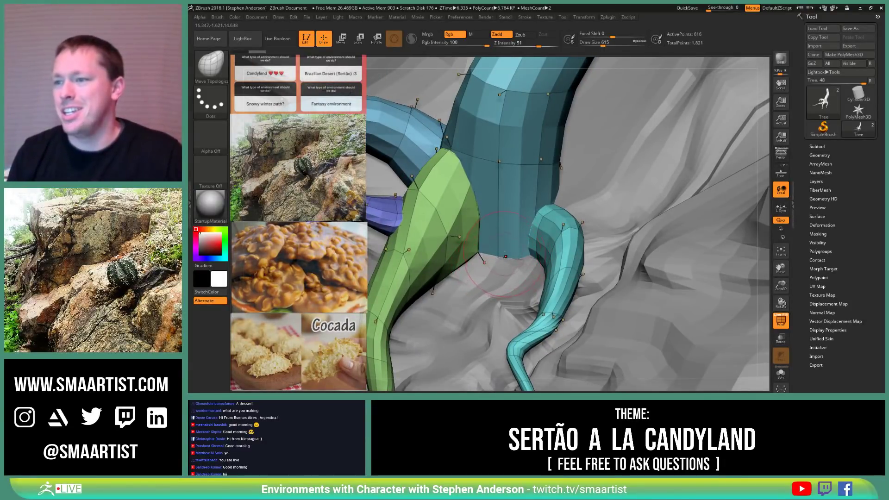
Step: Isolate the tree at the trunk's base and turn off its dynamic subdivision smoothing
mouse_move(506, 255)
right_mouse_down("ctrl")
mouse_move(508, 240)
mouse_move(533, 262)
mouse_move(533, 228)
right_mouse_up("ctrl")
left_click(780, 376)
right_click_drag(529, 325, 536, 347, "ctrl")
right_click_drag(621, 282, 511, 277)
key("shift+d")
Step: With the ZModeler brush and the Split point action, split the point on the trunk's bottom edge between the roots
key("b")
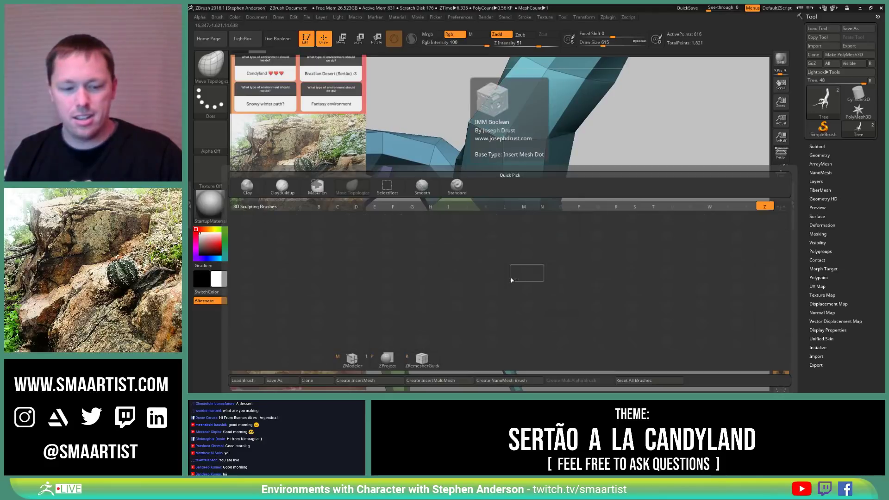
key("z")
key("m")
key("space")
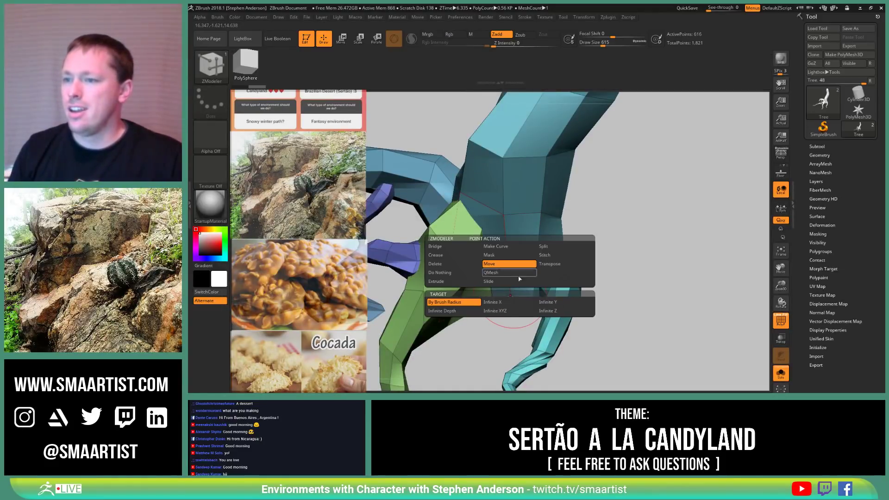
left_click(564, 246)
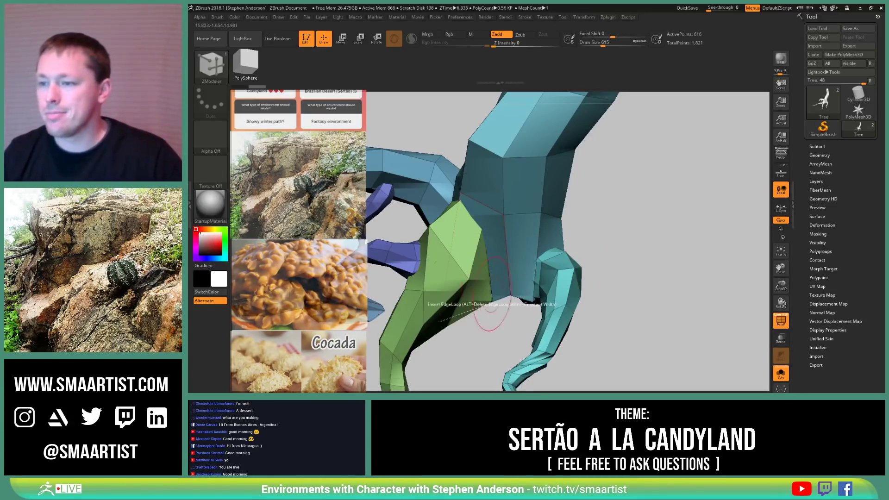
left_click_drag(511, 295, 532, 293)
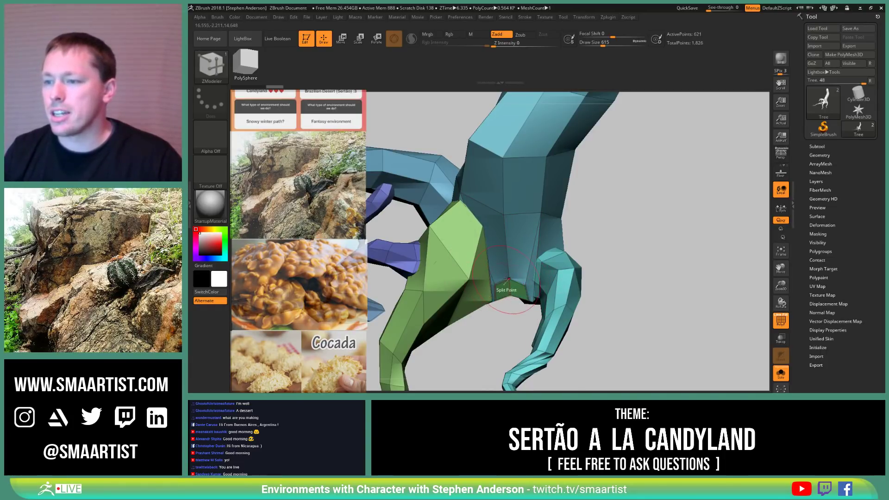
Step: Reduce the ZModeler draw size to 215 and enlarge the split faces at the trunk's base between the roots
key("space")
left_click(544, 255)
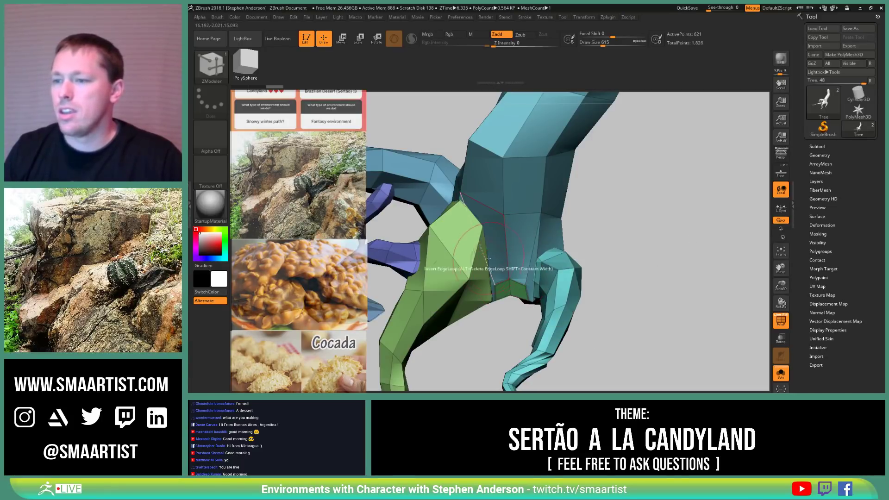
key("s")
mouse_move(505, 277)
left_mouse_down()
mouse_move(530, 263)
mouse_move(494, 275)
left_mouse_up()
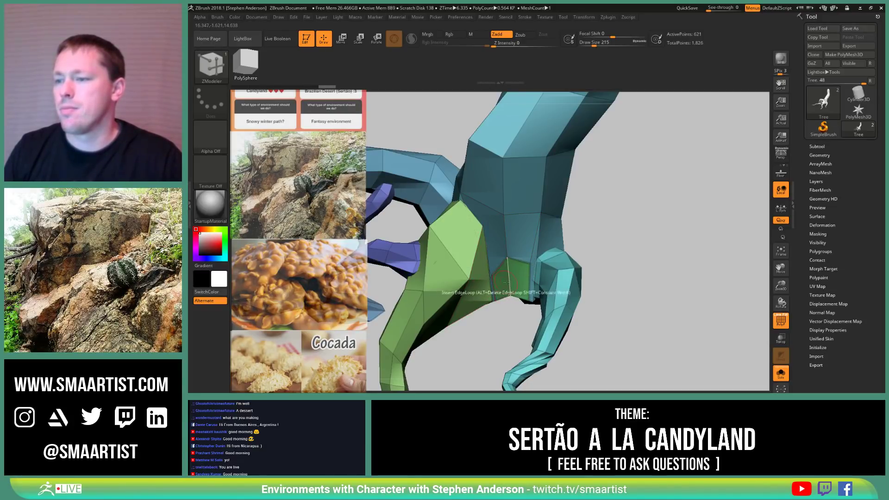
left_click(519, 286, "alt")
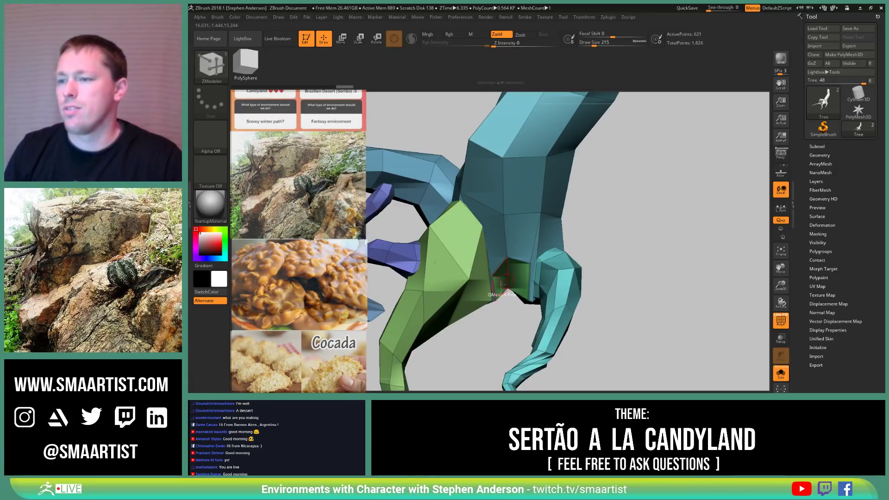
Step: Reshape the faces at the trunk's base between the roots with the Move brush
mouse_move(500, 237)
right_mouse_down()
mouse_move(522, 279)
mouse_move(517, 288)
mouse_move(525, 243)
right_mouse_up()
key("b")
key("m")
key("v")
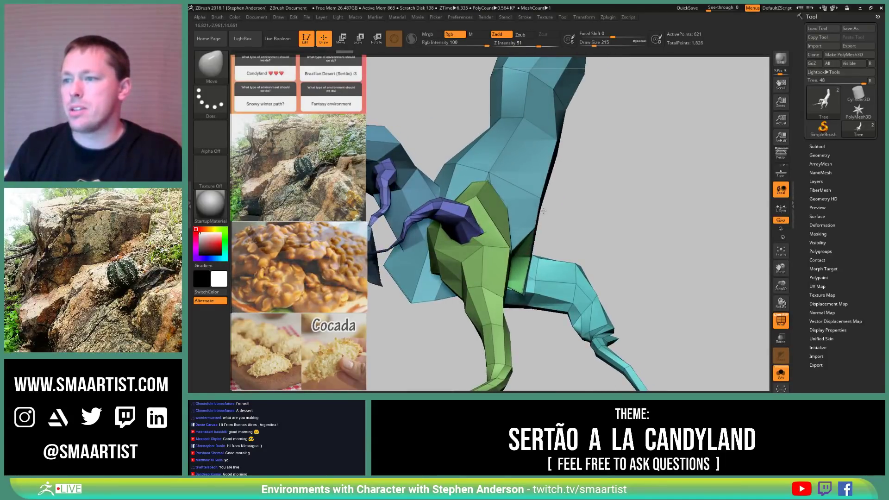
right_click_drag(554, 209, 494, 258)
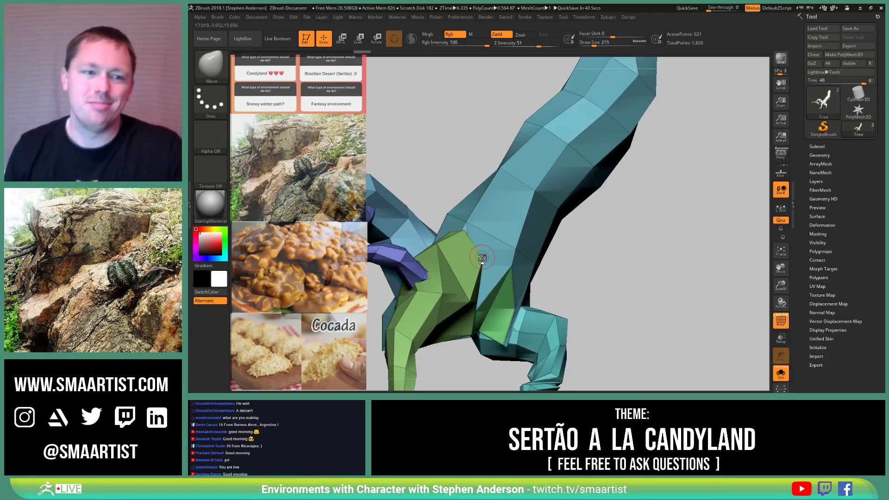
mouse_move(517, 256)
right_mouse_down("ctrl")
mouse_move(522, 269)
mouse_move(570, 251)
mouse_move(515, 277)
mouse_move(518, 268)
right_mouse_up("ctrl")
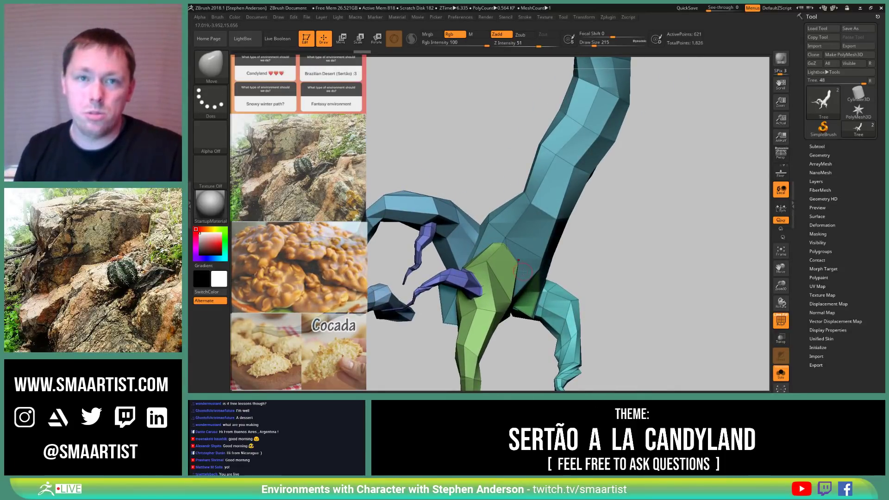
right_click_drag(518, 268, 514, 261)
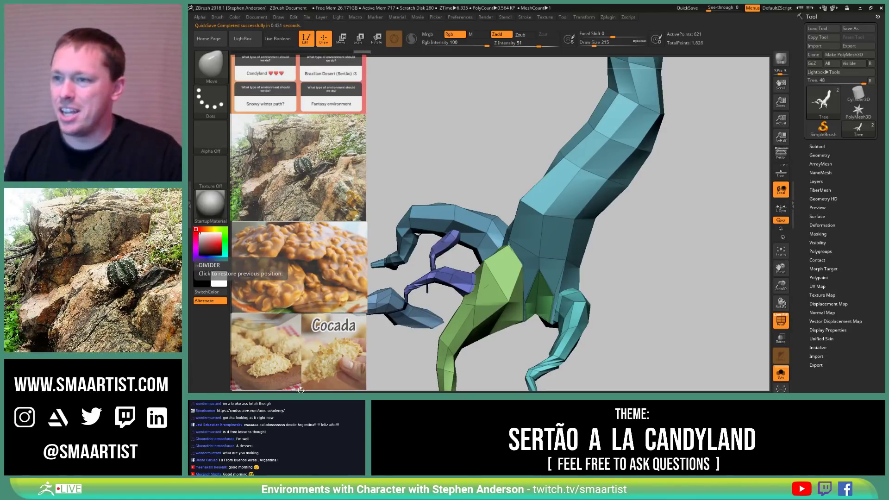
Step: Turn off the polygroup wireframe and the isolation to show the tree's base against the rock
right_click_drag(518, 187, 548, 150)
right_click_drag(533, 248, 442, 172, "alt")
key("shift+f")
left_click(781, 375)
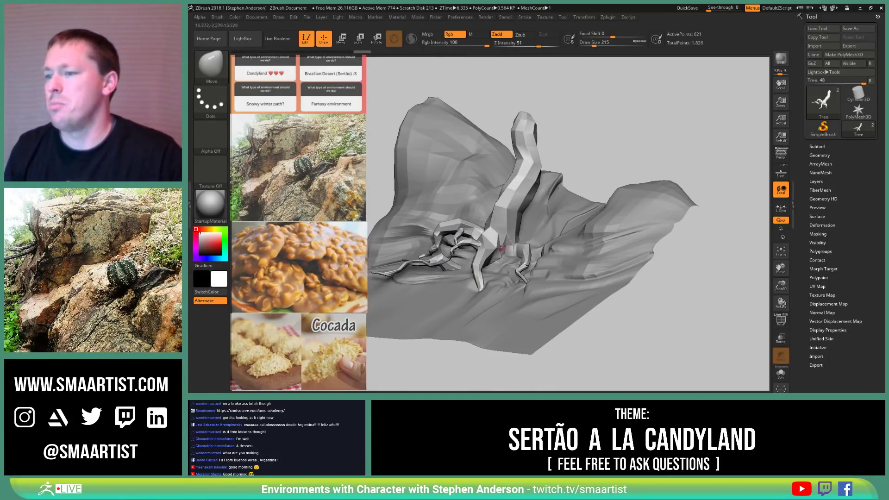
right_click_drag(501, 248, 519, 192, "ctrl")
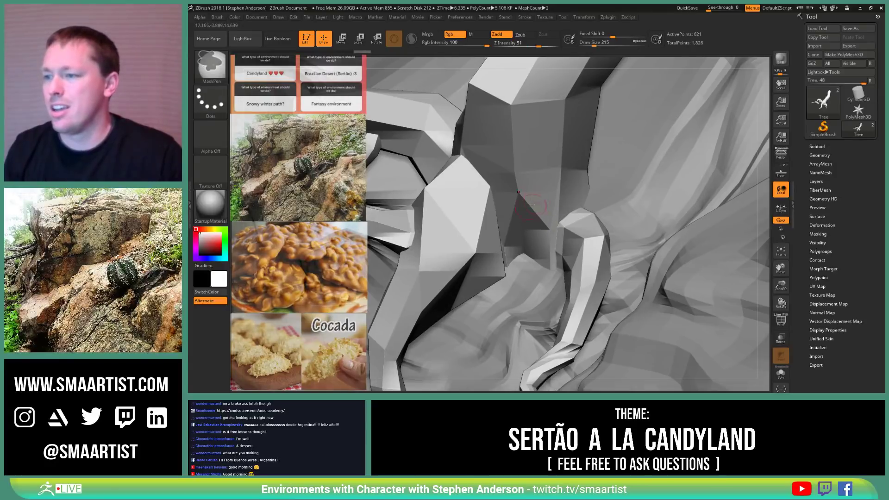
Step: Adjust the trunk's lower edge between the roots against the rock with the Move brush
key("w")
left_click(548, 269, "alt")
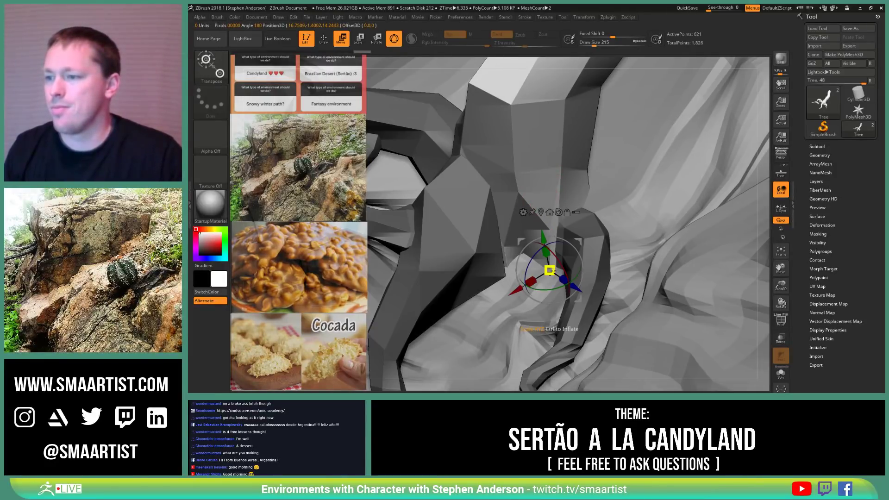
key("b")
key("m")
key("v")
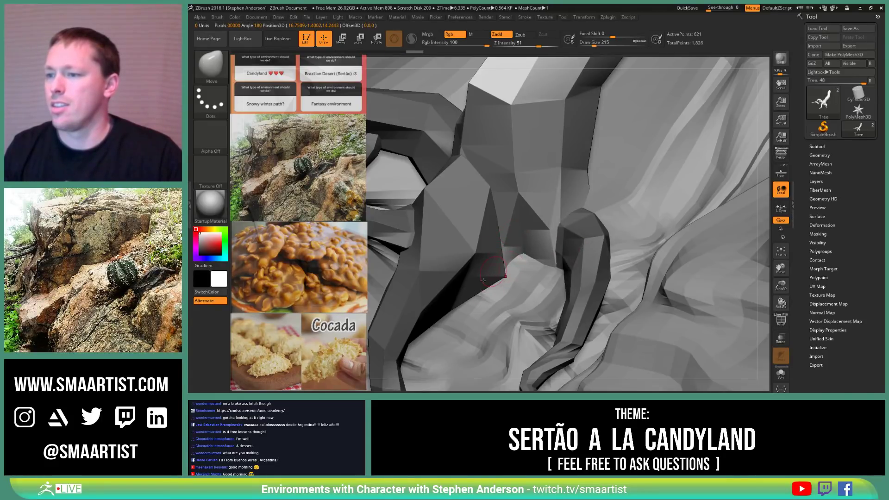
mouse_move(484, 281)
right_mouse_down()
mouse_move(456, 260)
mouse_move(514, 271)
mouse_move(490, 253)
mouse_move(492, 265)
mouse_move(496, 249)
mouse_move(475, 268)
mouse_move(515, 227)
mouse_move(506, 204)
mouse_move(491, 212)
mouse_move(502, 221)
mouse_move(619, 139)
right_mouse_up()
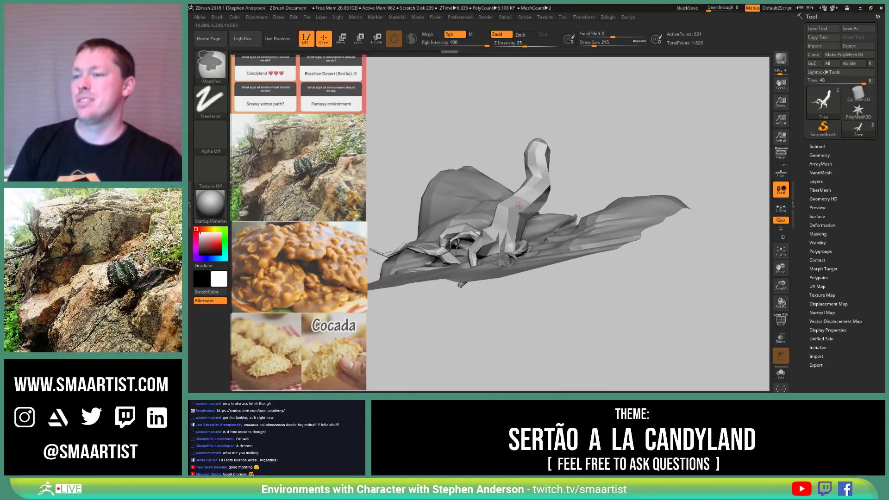
Step: Clone the tree into a separate tool and switch to the clone
mouse_move(518, 206)
right_mouse_down()
mouse_move(549, 244)
mouse_move(547, 235)
mouse_move(530, 211)
mouse_move(595, 340)
right_mouse_up()
mouse_move(505, 209)
right_mouse_down()
mouse_move(524, 241)
mouse_move(543, 213)
mouse_move(558, 214)
mouse_move(542, 227)
right_mouse_up()
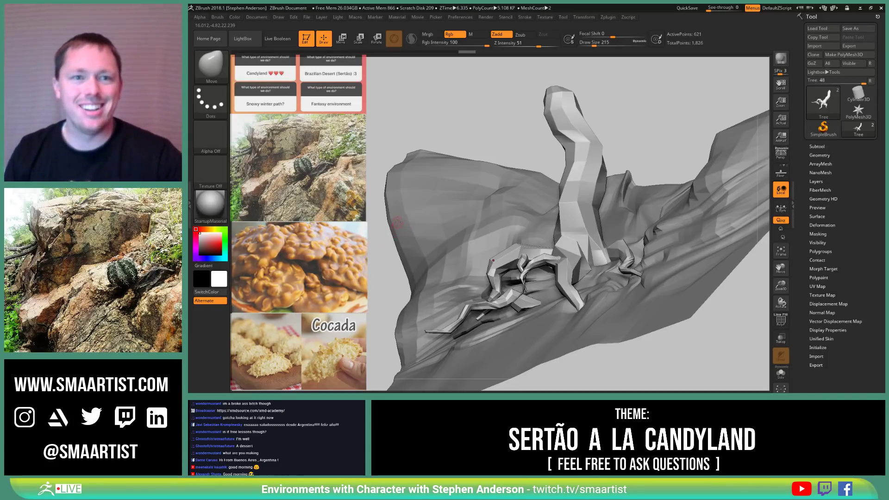
right_click_drag(449, 222, 573, 253)
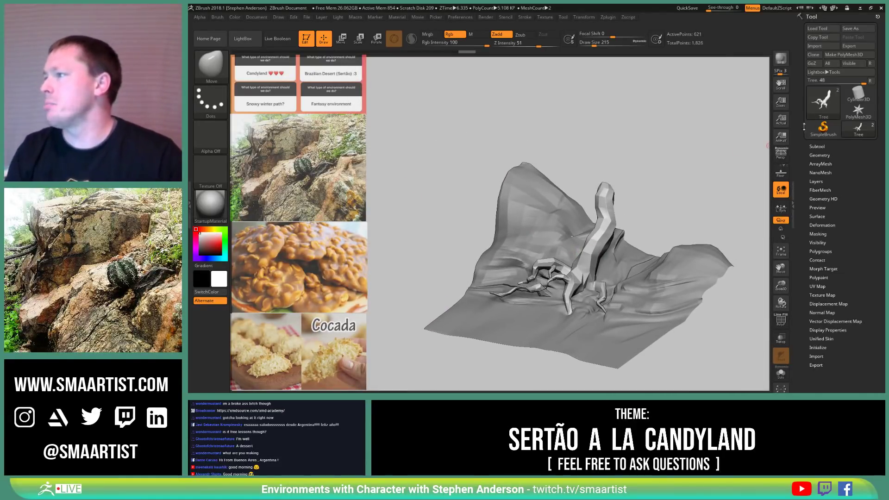
left_click(812, 54)
left_click(867, 130)
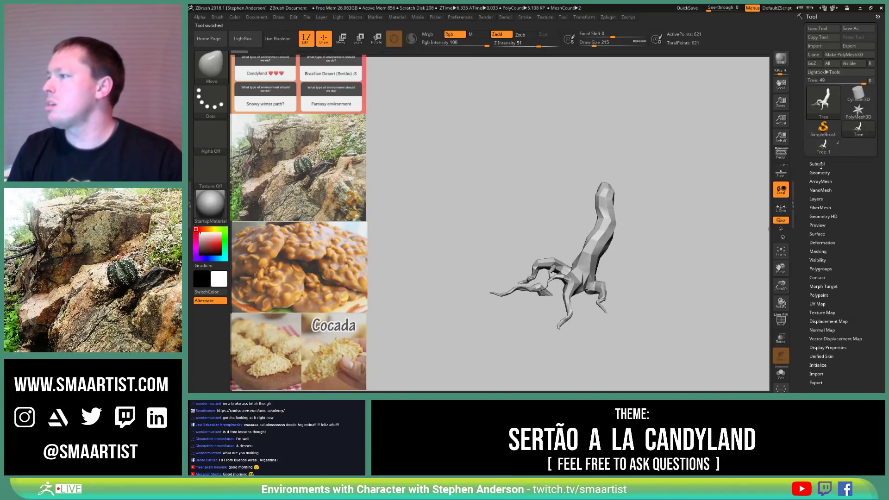
Step: Replace the cloned tree with an initialized QCube that has X, Y and Z Res set to 1, and frame it
left_click(818, 366)
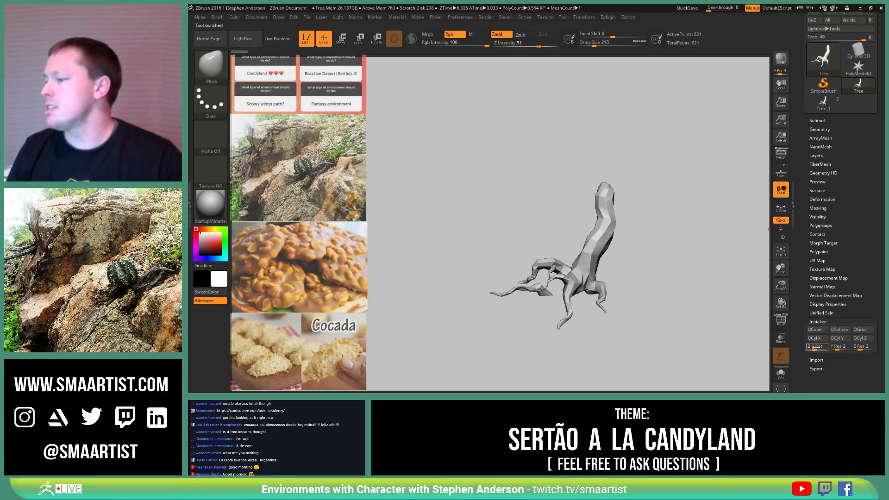
left_click(816, 347)
type("1")
left_click(839, 347)
type("1")
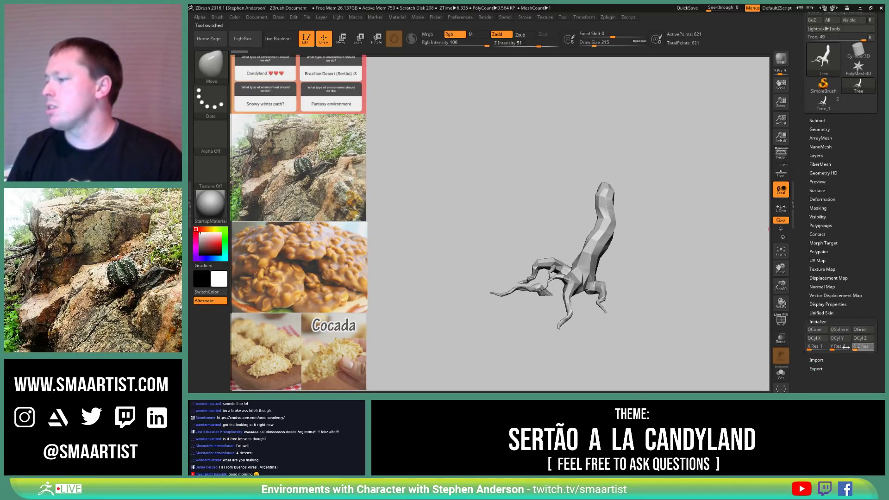
left_click(816, 334)
key("f")
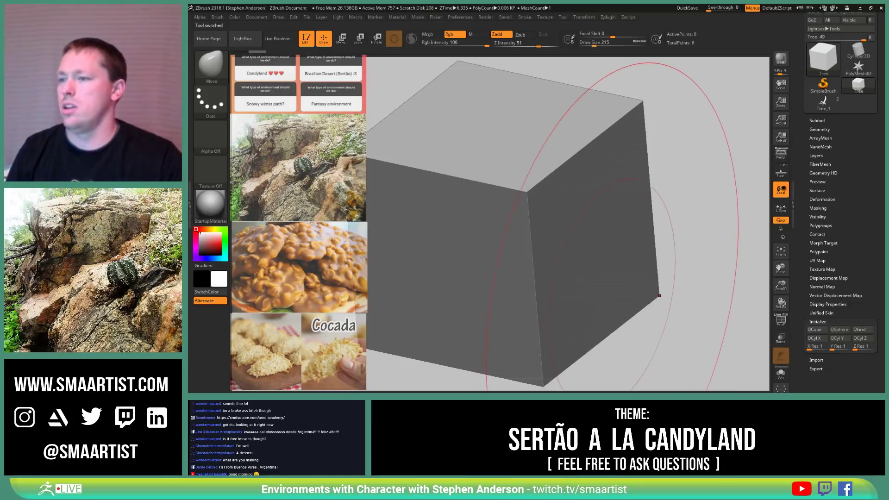
Step: Activate the Move brush and display the cube's polygroup colours and wireframe
mouse_move(635, 227)
right_mouse_down("ctrl")
mouse_move(576, 235)
mouse_move(578, 245)
right_mouse_up("ctrl")
key("b")
key("m")
key("v")
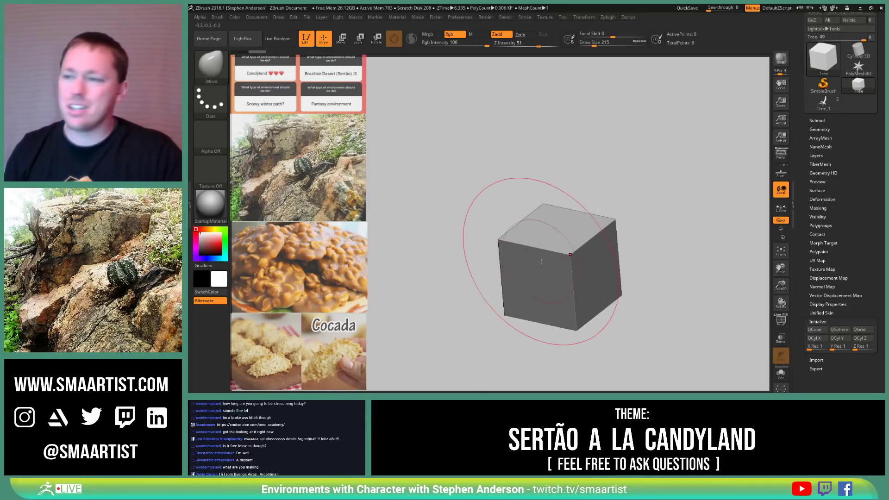
right_click_drag(541, 259, 545, 263)
mouse_move(569, 232)
right_mouse_down()
mouse_move(562, 234)
mouse_move(685, 278)
right_mouse_up()
key("shift+f")
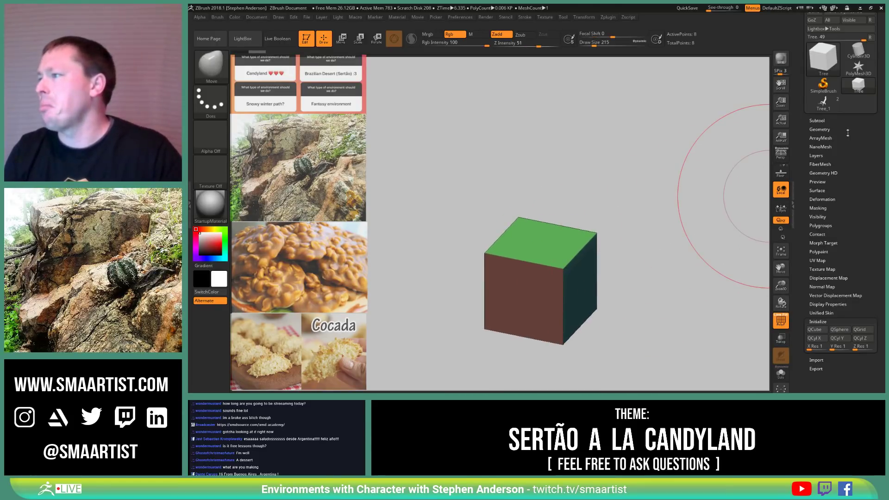
Step: Rename the cube's subtool as Peanut_01
left_click(817, 121)
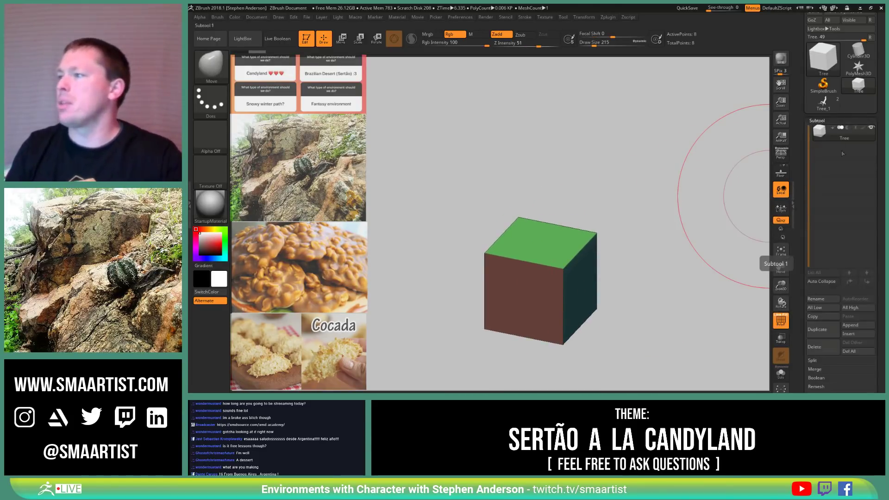
left_click(822, 299)
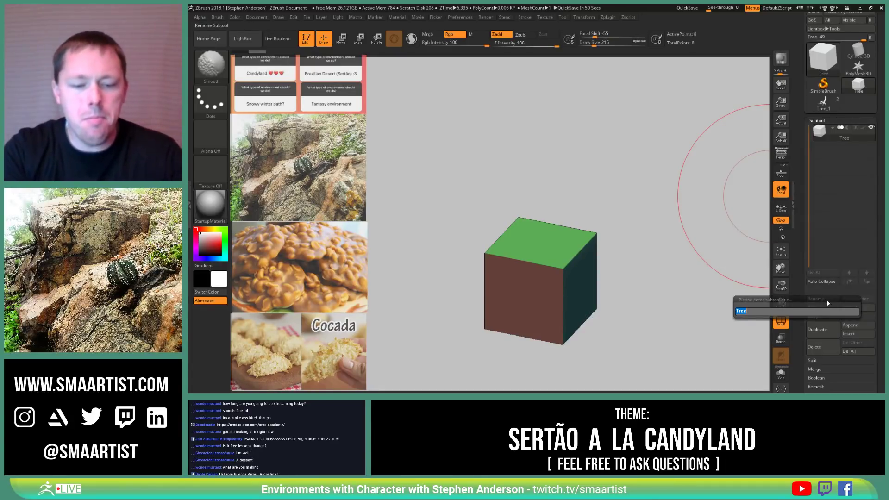
type("Peanut_01")
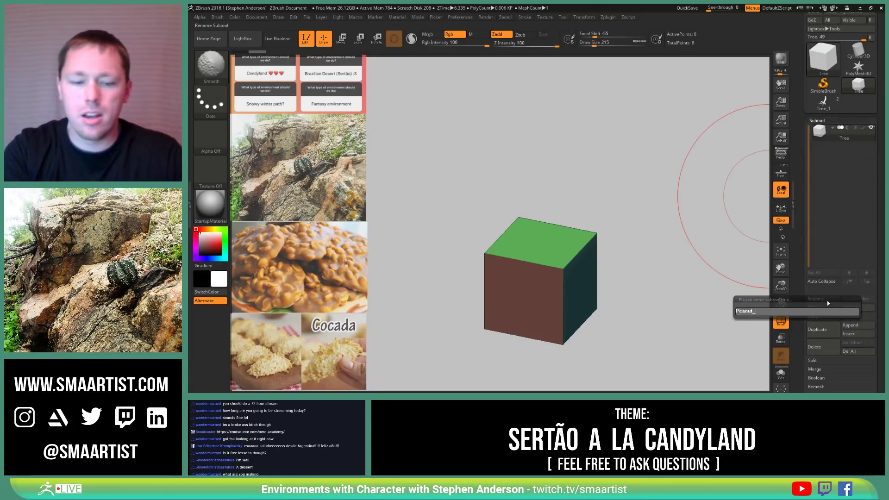
key("Return")
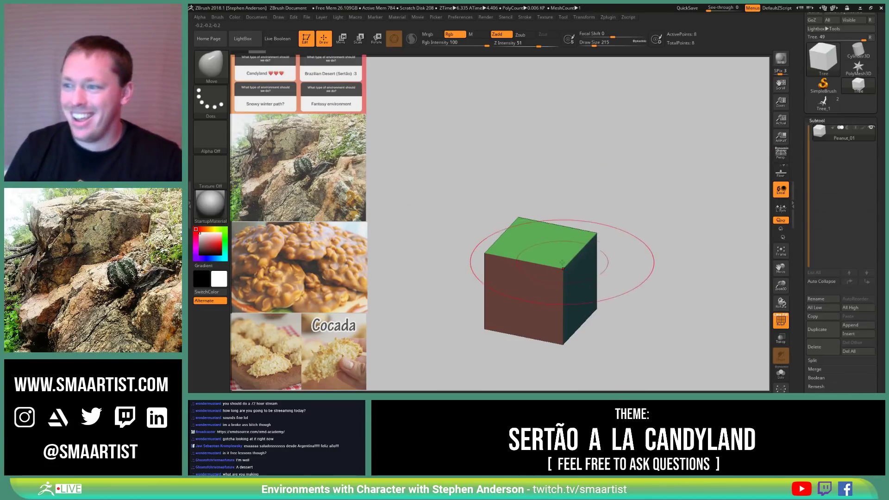
Step: Recentre the transform gizmo on the cube and stretch the cube along its Z axis into an elongated box
mouse_move(562, 263)
right_mouse_down()
mouse_move(557, 268)
mouse_move(554, 246)
mouse_move(509, 258)
mouse_move(531, 256)
mouse_move(551, 269)
right_mouse_up()
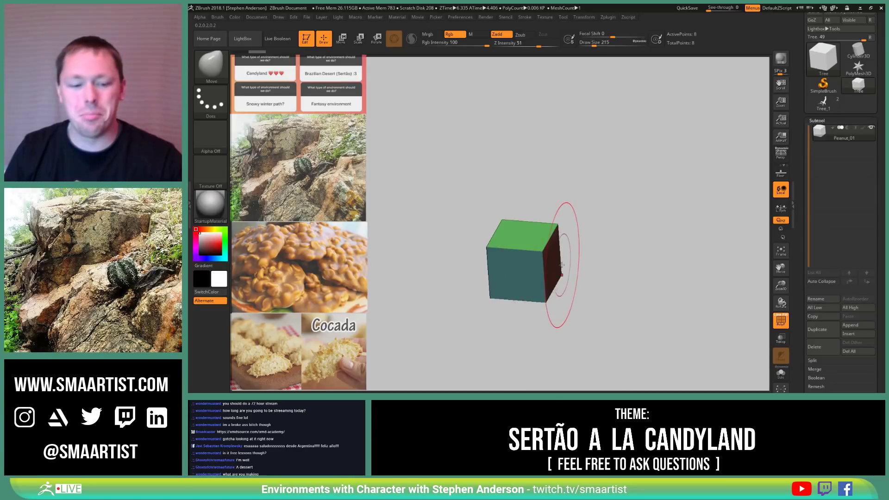
key("w")
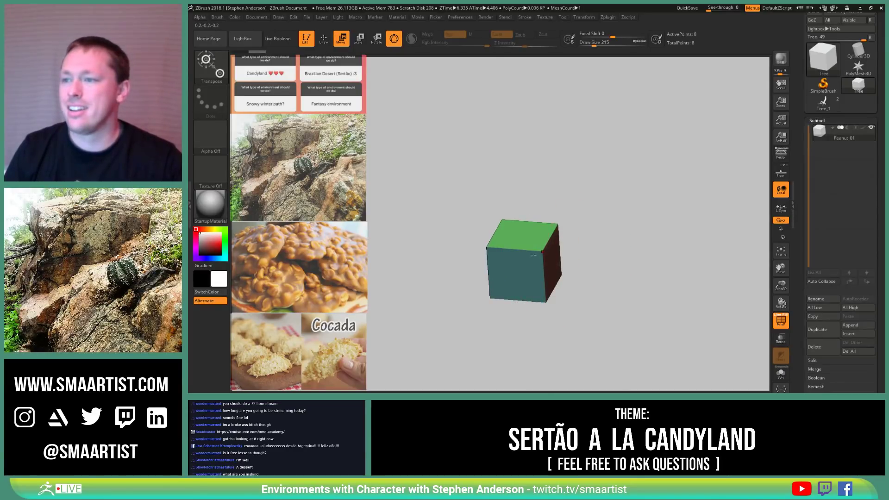
left_click(534, 244, "alt")
left_click(543, 185)
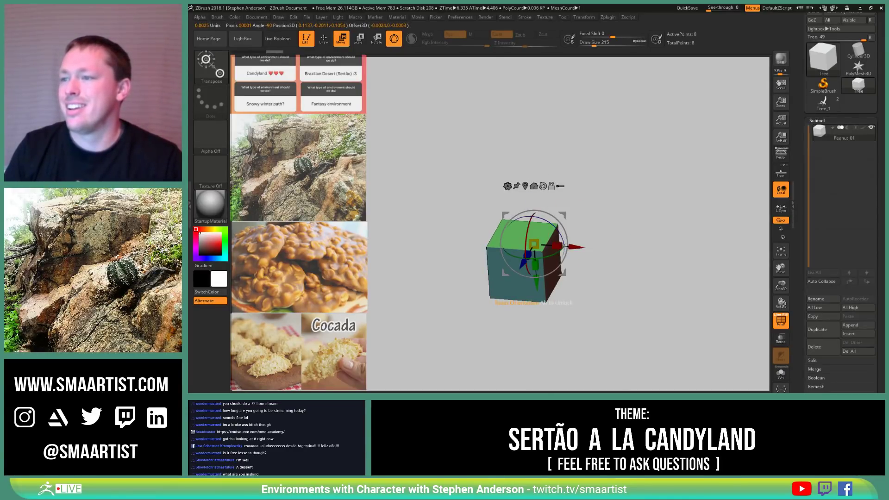
left_click(544, 187)
left_click(525, 186)
left_click_drag(585, 233, 485, 280)
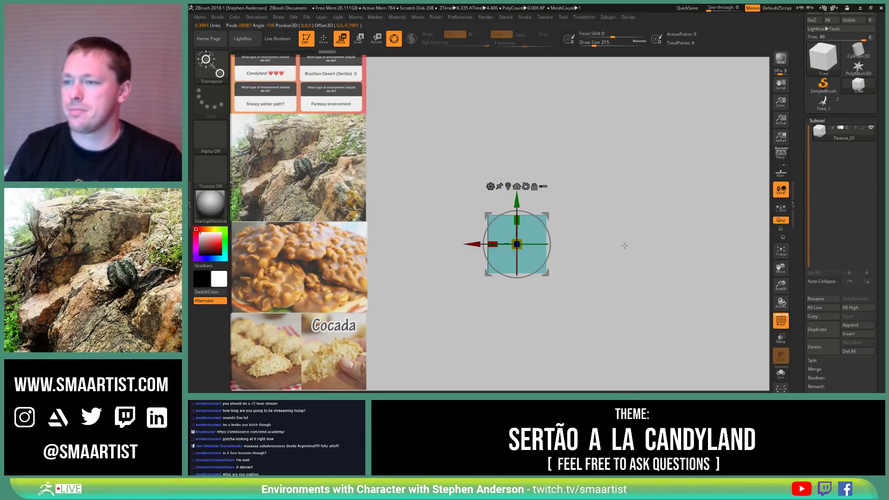
key("q")
mouse_move(599, 228)
left_mouse_down()
mouse_move(589, 218)
mouse_move(621, 289)
left_mouse_up()
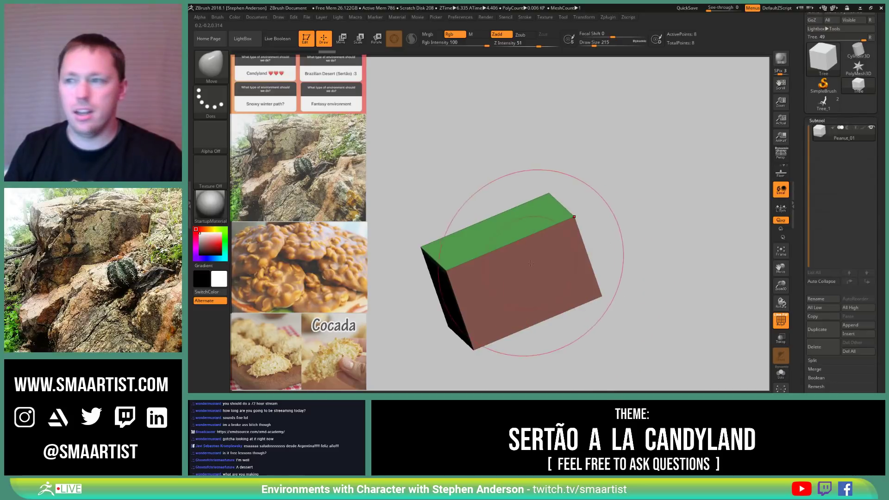
Step: With the ZModeler brush's Insert edge action set to Multiple EdgeLoops, add one edge loop around the middle of the box
key("b")
key("z")
key("m")
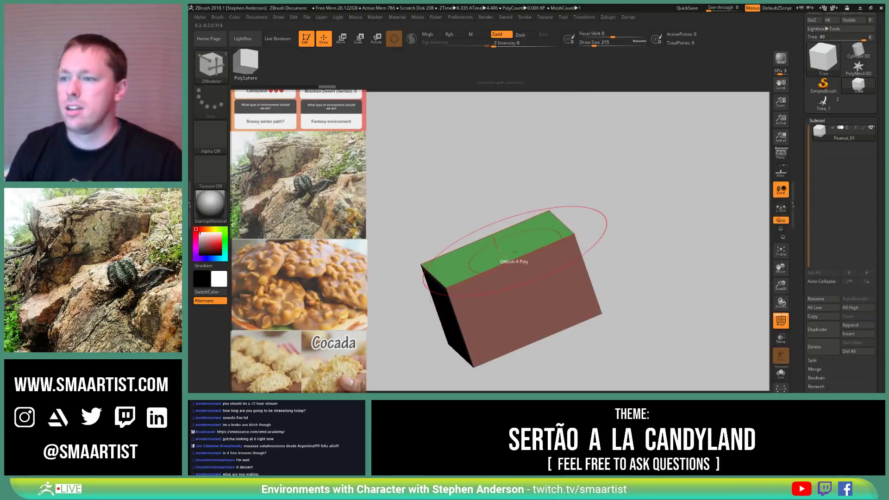
key("space")
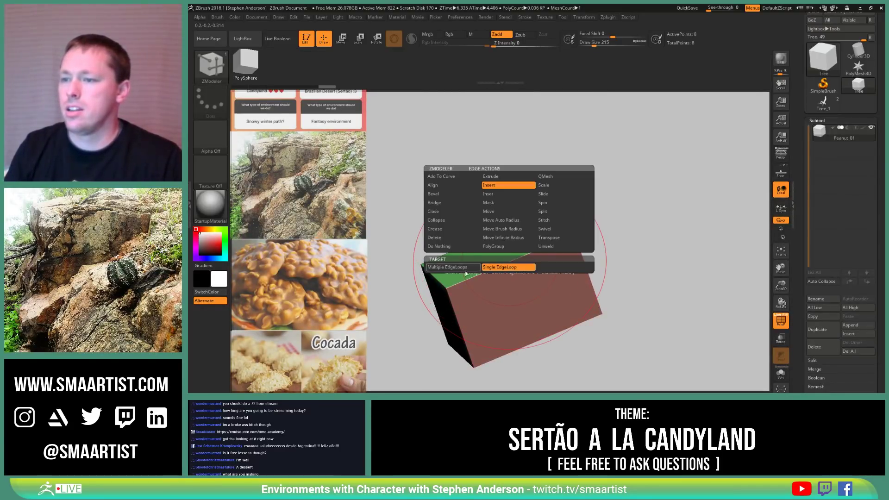
left_click(448, 268)
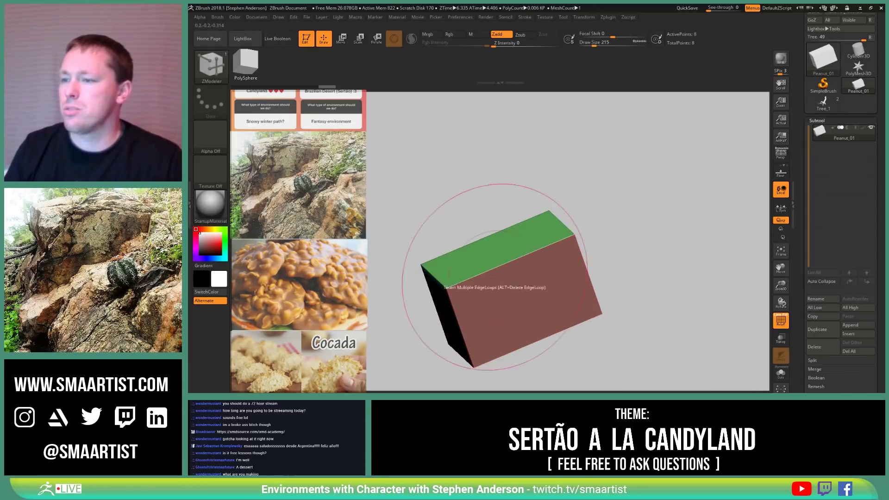
left_click(500, 247)
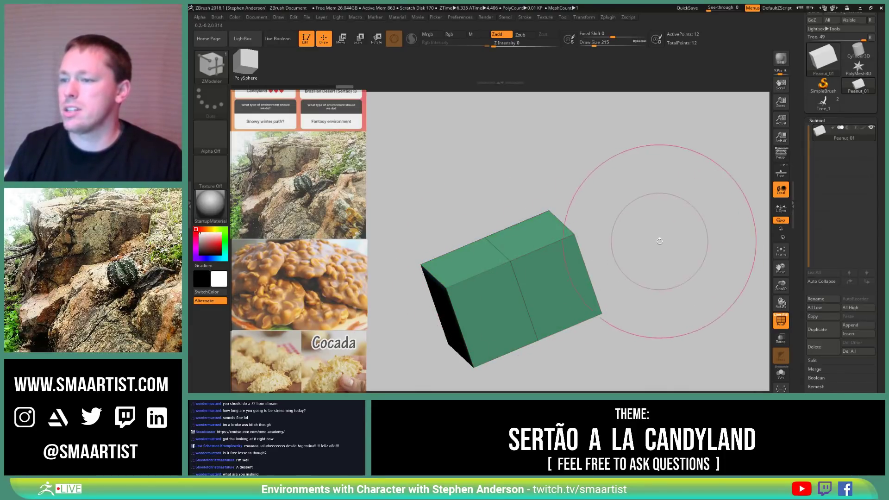
Step: Assign the whole box to a single polygroup and subdivide it three times
key("ctrl+w")
mouse_move(630, 251)
left_mouse_down()
mouse_move(660, 232)
mouse_move(628, 232)
mouse_move(606, 258)
mouse_move(568, 262)
mouse_move(596, 266)
left_mouse_up()
key("ctrl")
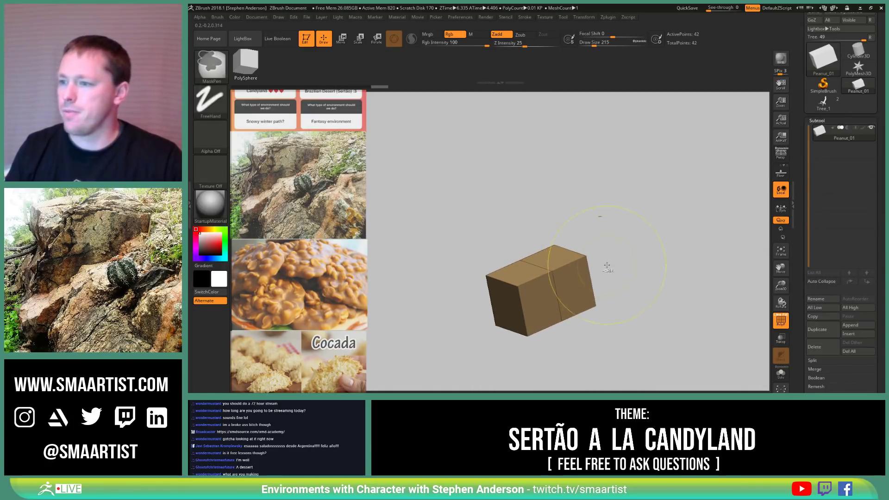
scroll(860, 349, "down", 2)
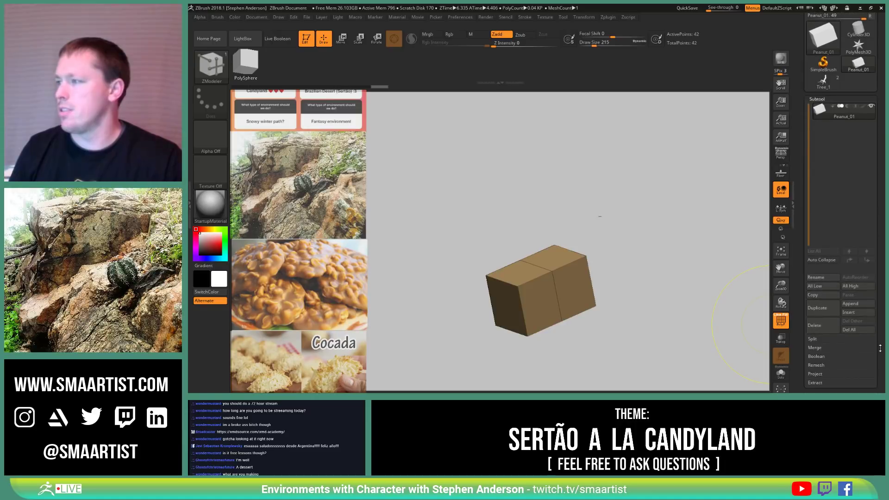
key("ctrl")
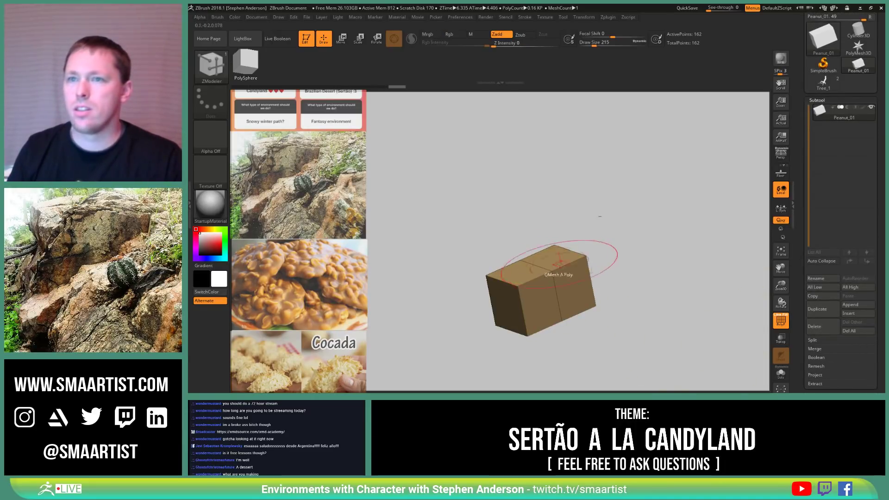
left_click(532, 278)
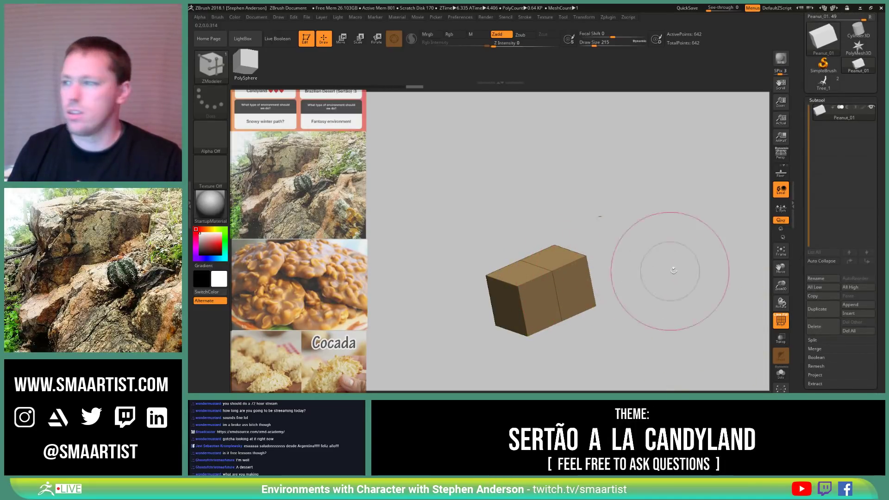
scroll(830, 392, "down", 3)
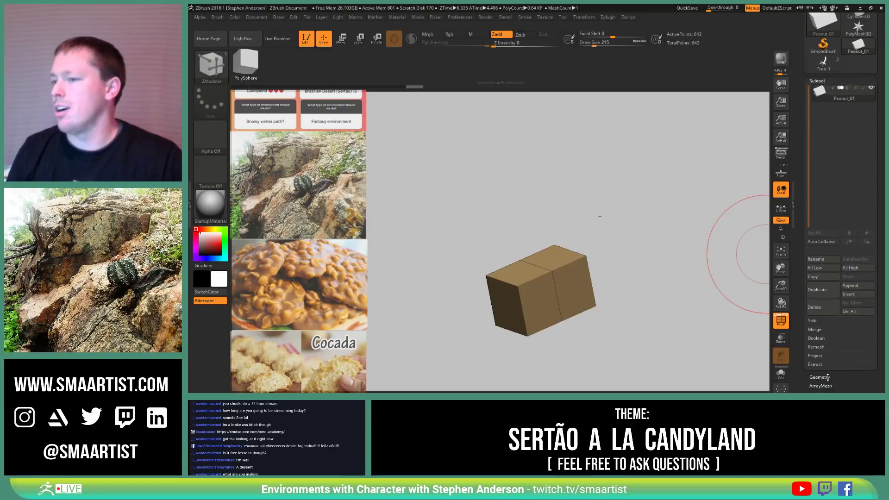
Step: Undo the box's subdivisions, turn on Smt smoothing for subdividing, and divide the box once into a rounded shape
key("shift")
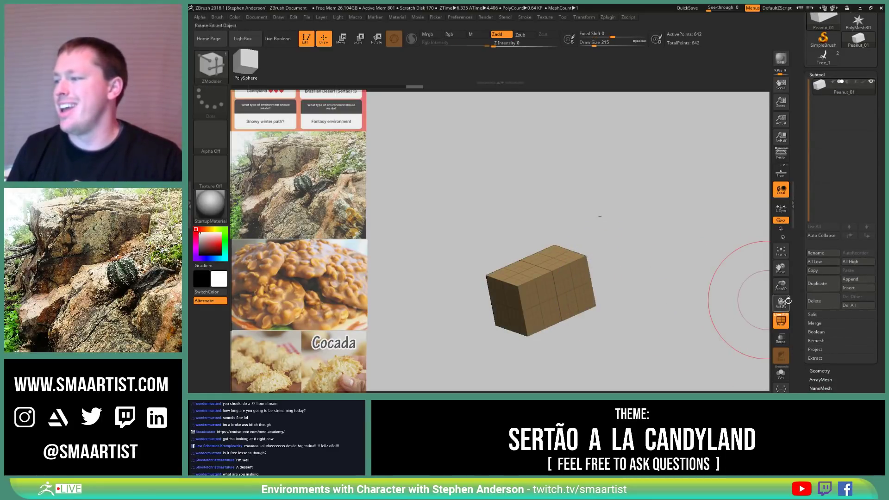
left_click(819, 371)
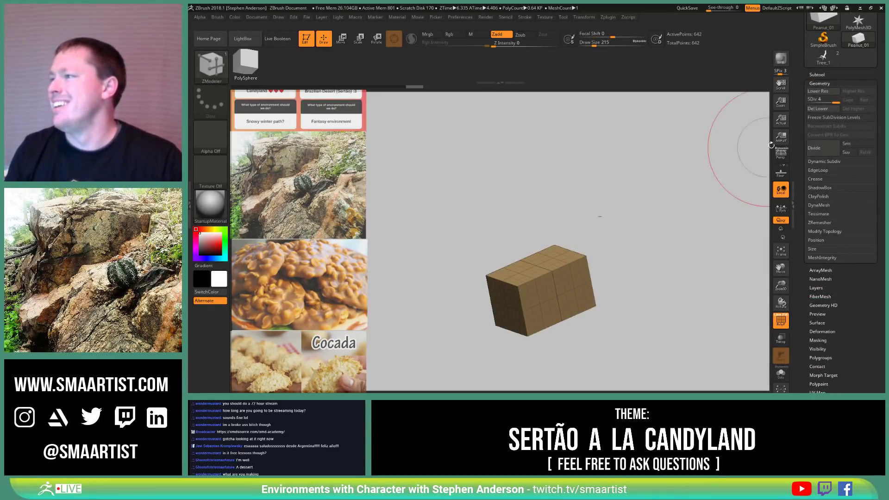
key("ctrl+z")
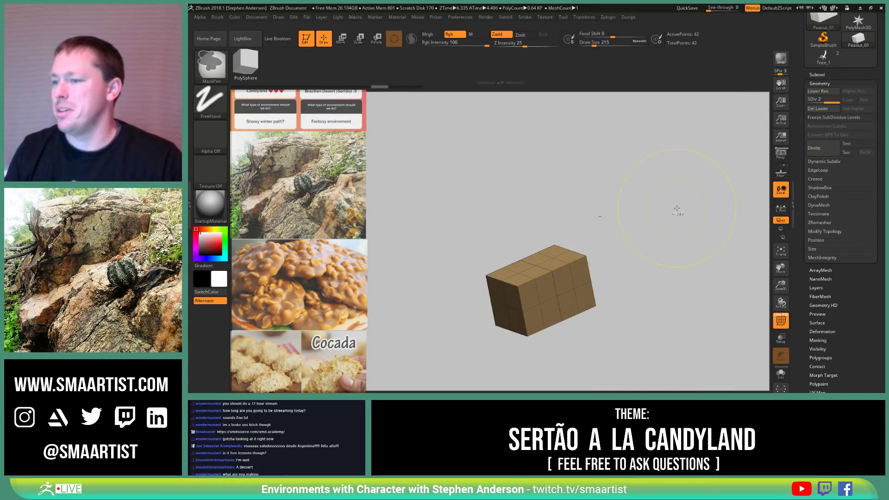
key("ctrl+z")
left_click(858, 144)
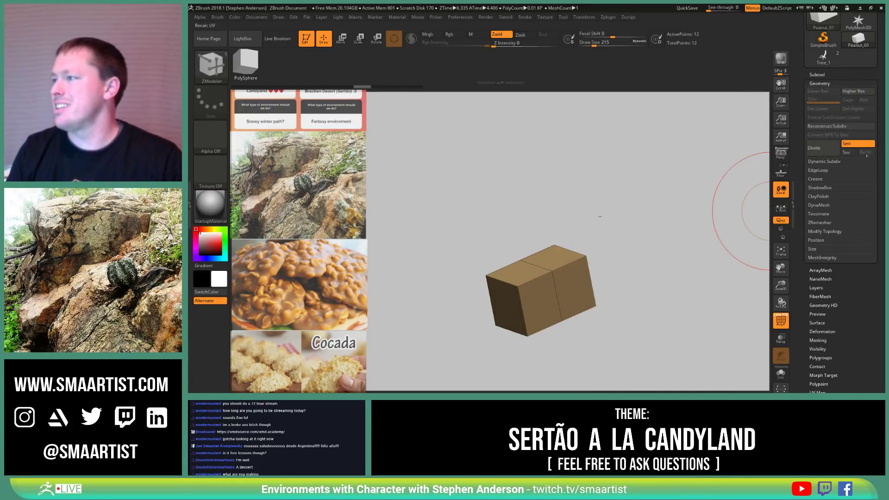
left_click(821, 149)
mouse_move(691, 208)
left_mouse_down()
mouse_move(657, 240)
mouse_move(565, 278)
mouse_move(640, 218)
mouse_move(640, 227)
left_mouse_up()
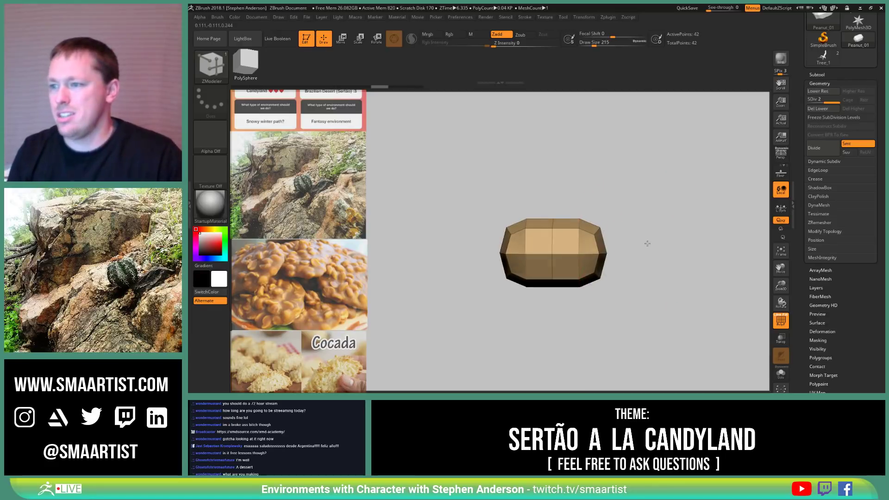
Step: Scale the rounded body slightly shorter along its Z axis in side view
key("shift")
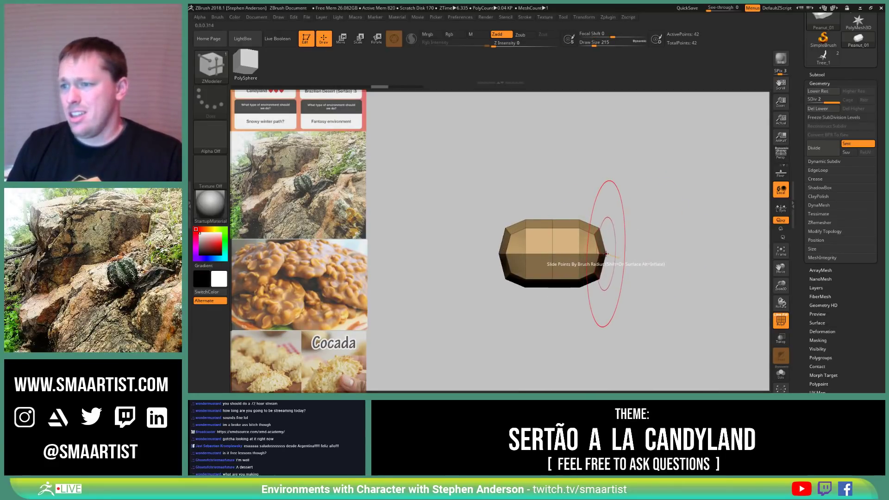
key("w")
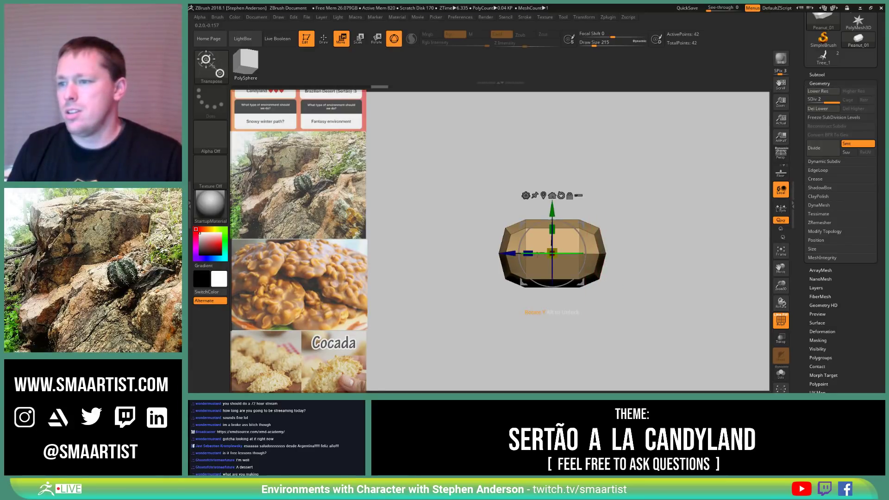
left_click_drag(528, 253, 535, 252)
Step: With the Move brush at draw size 33, try to pull the body's end points along its length
key("b")
key("m")
key("v")
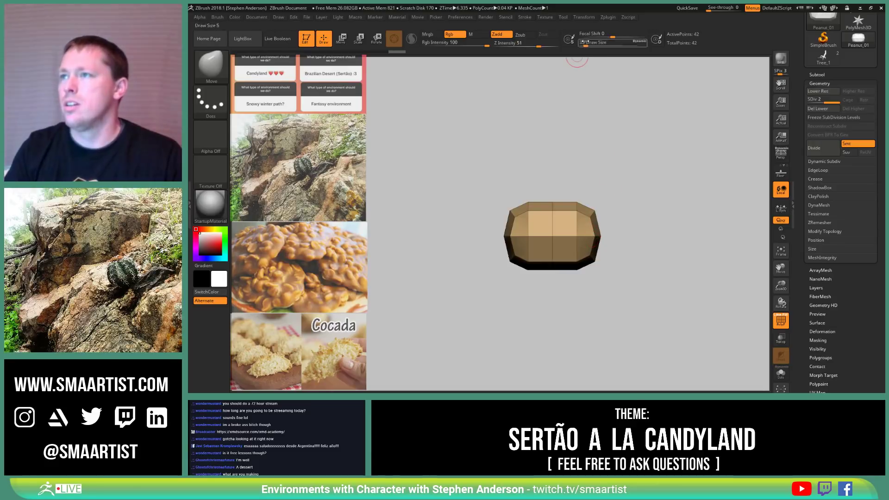
left_click(582, 17)
left_click(614, 208)
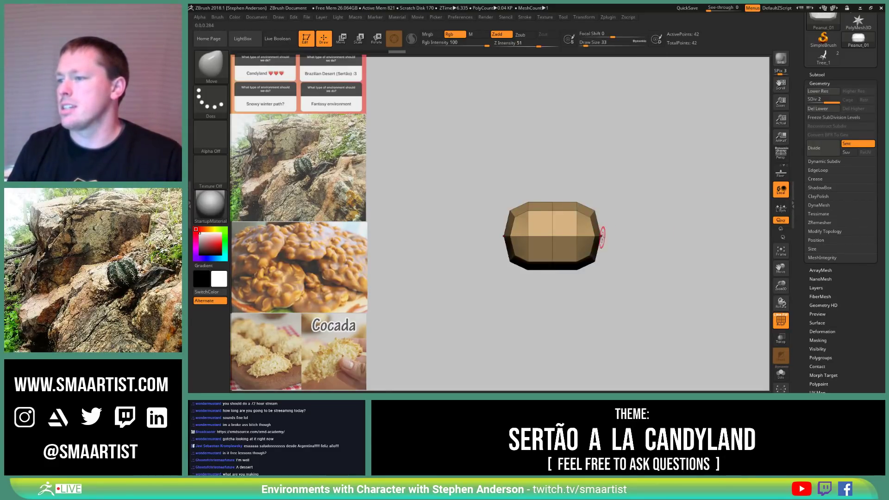
mouse_move(649, 234)
left_mouse_down()
mouse_move(646, 222)
mouse_move(682, 227)
mouse_move(641, 222)
mouse_move(622, 235)
left_mouse_up()
key("ctrl+z")
key("ctrl+z")
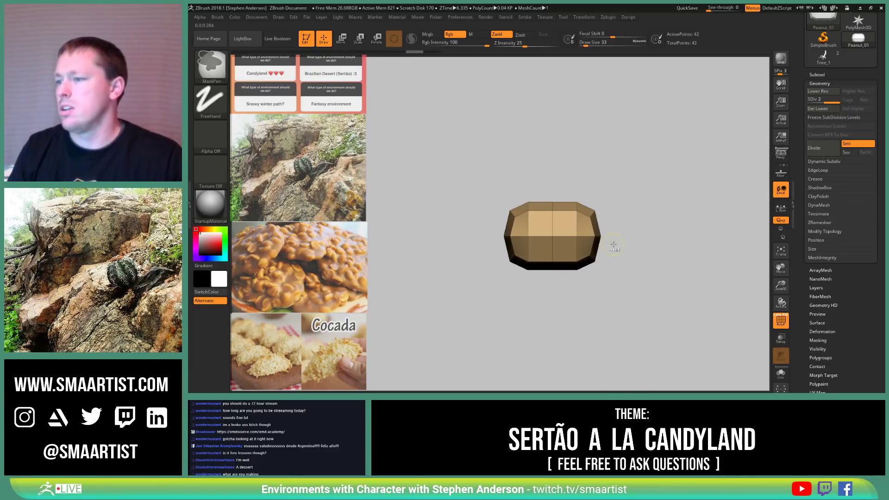
Step: Mask everything except the two end points, centre the gizmo on the unmasked points, move them outward along Z, and clear the mask
key("w")
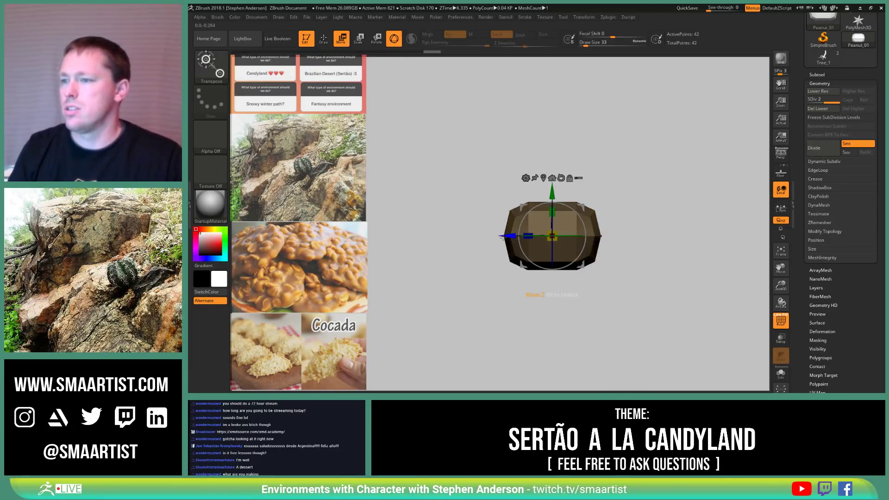
left_click_drag(504, 236, 498, 236)
key("ctrl+z")
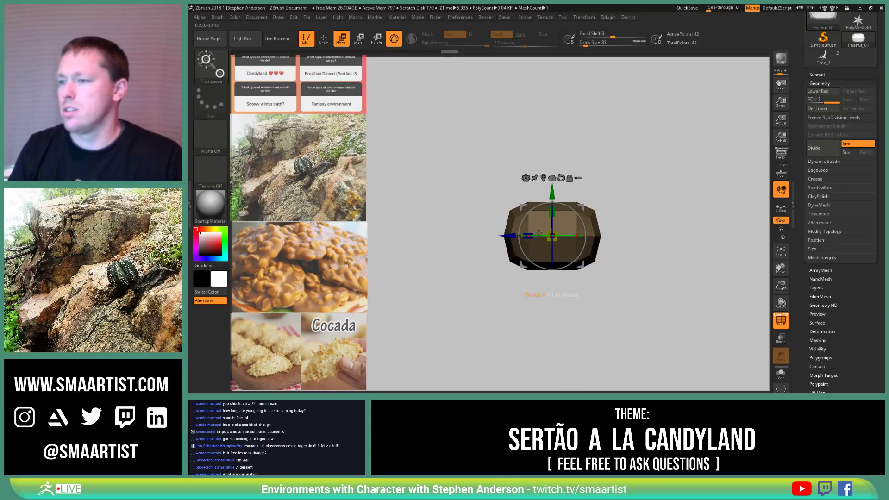
left_click(542, 177)
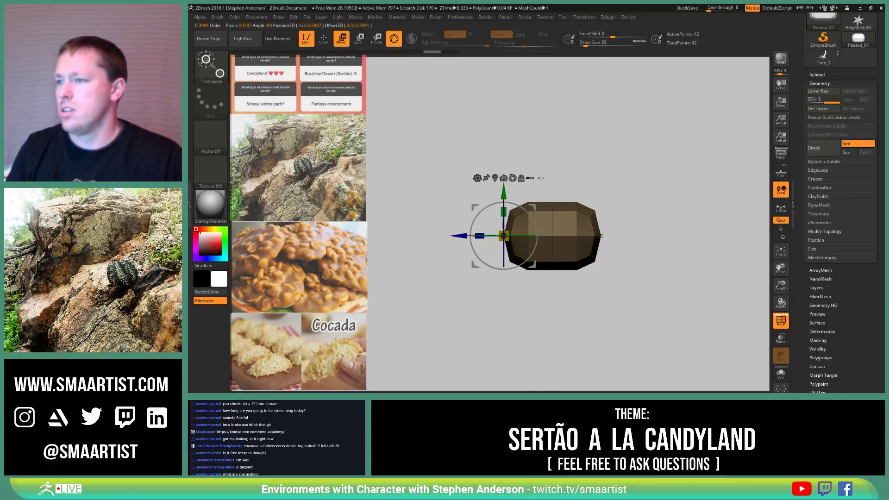
left_click_drag(472, 237, 450, 237)
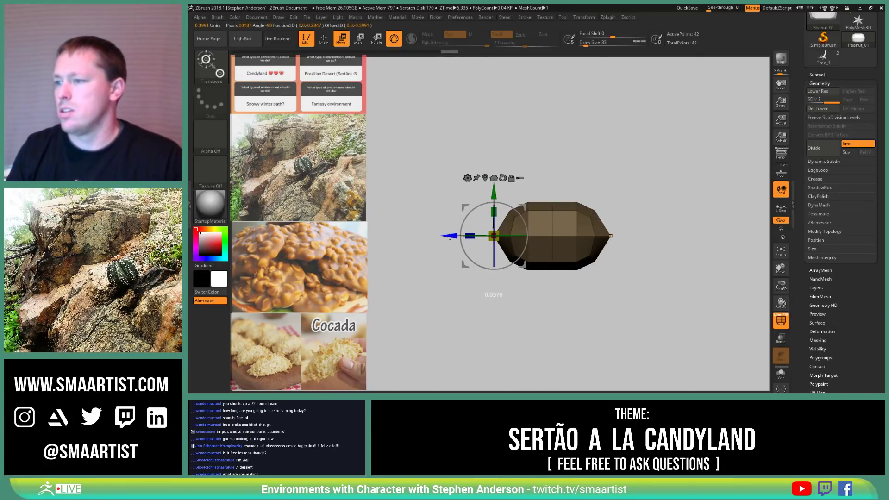
key("q")
mouse_move(606, 199)
left_mouse_down()
mouse_move(622, 210)
mouse_move(625, 232)
mouse_move(592, 209)
left_mouse_up()
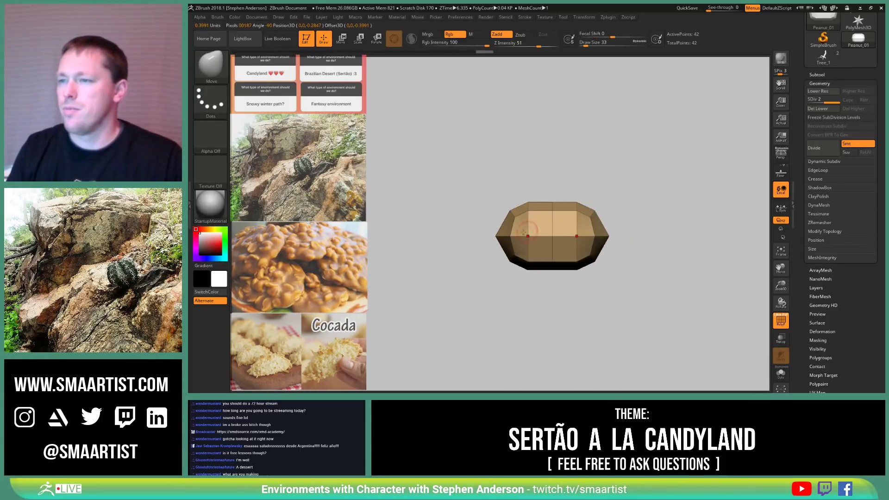
Step: Isolate the faces at both ends of the body, assign them to their own polygroup, and show the whole mesh again
key("ctrl+shift")
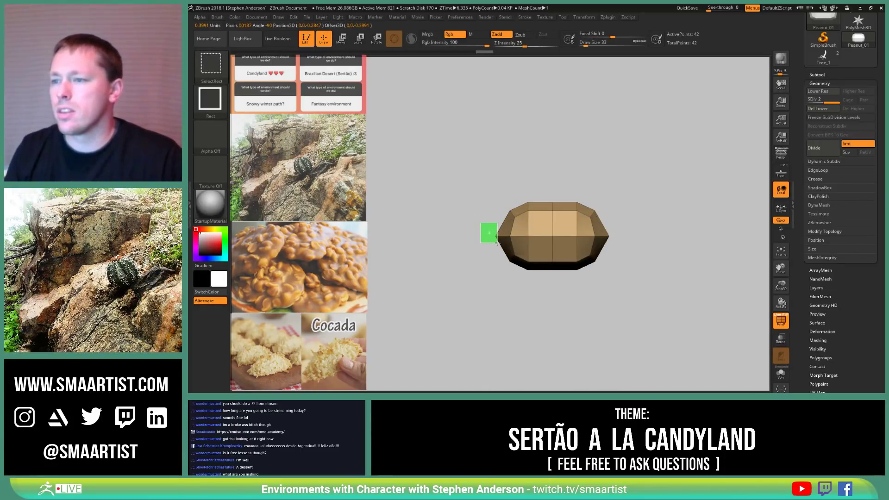
left_click(497, 241, "ctrl+shift")
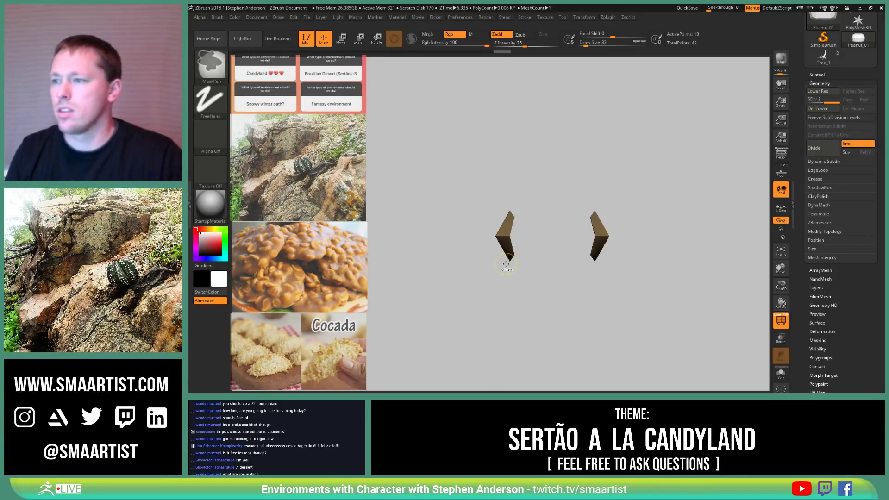
left_click(492, 284, "ctrl+shift")
left_click_drag(507, 278, 510, 236)
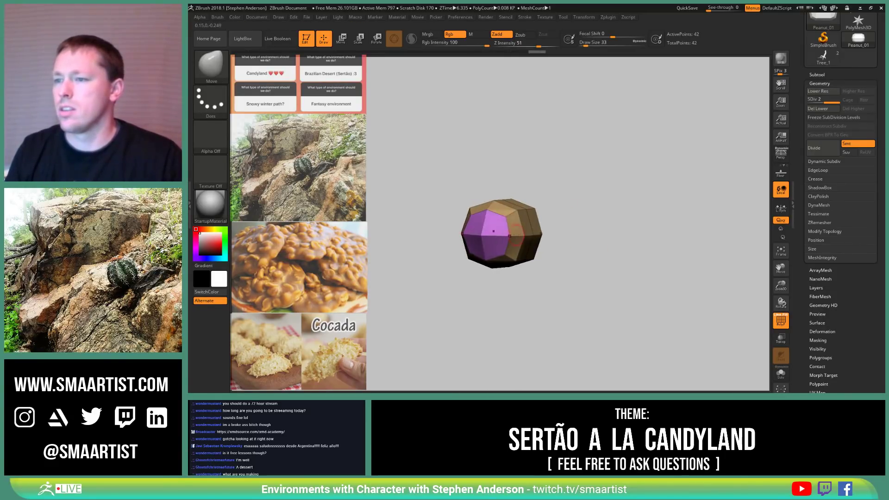
Step: Set the ZModeler brush's polygon action to Inset with the Polygroup Island target and try it on the end polygroup
key("b")
key("z")
key("m")
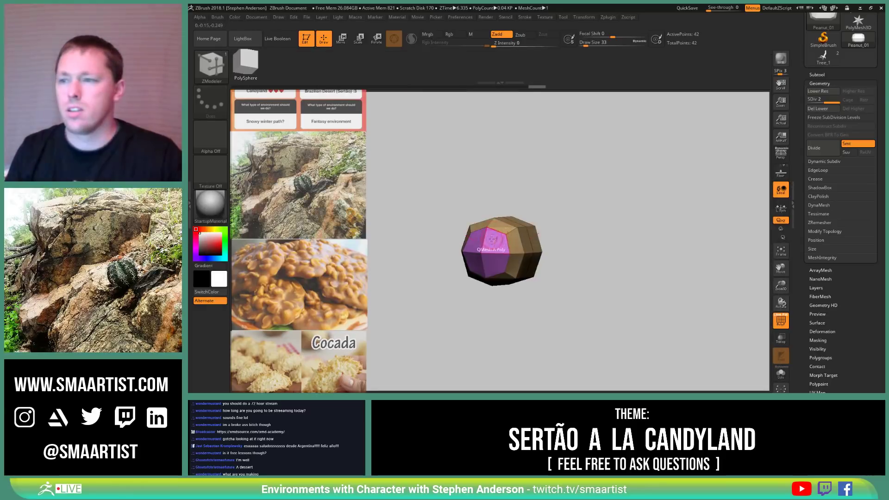
key("space")
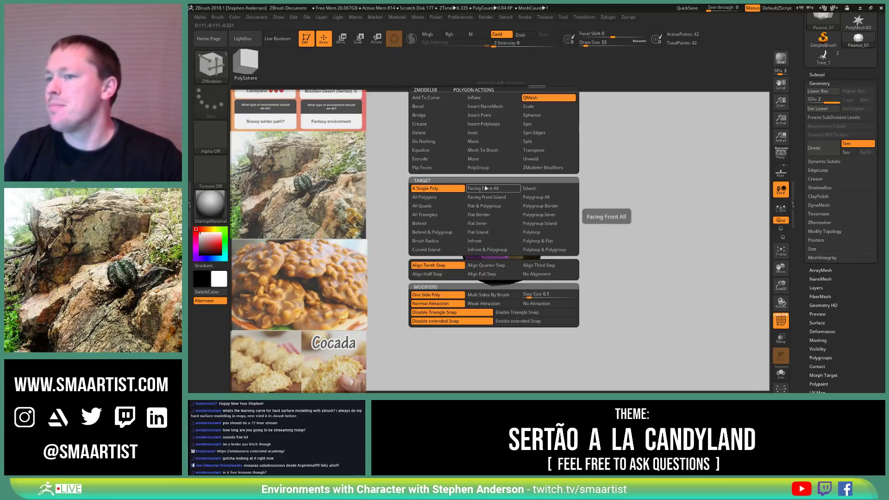
left_click(487, 133)
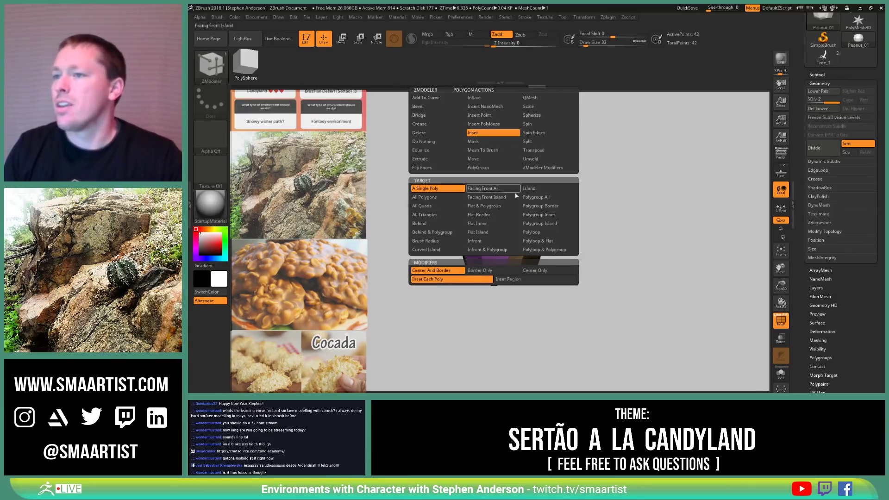
left_click(550, 223)
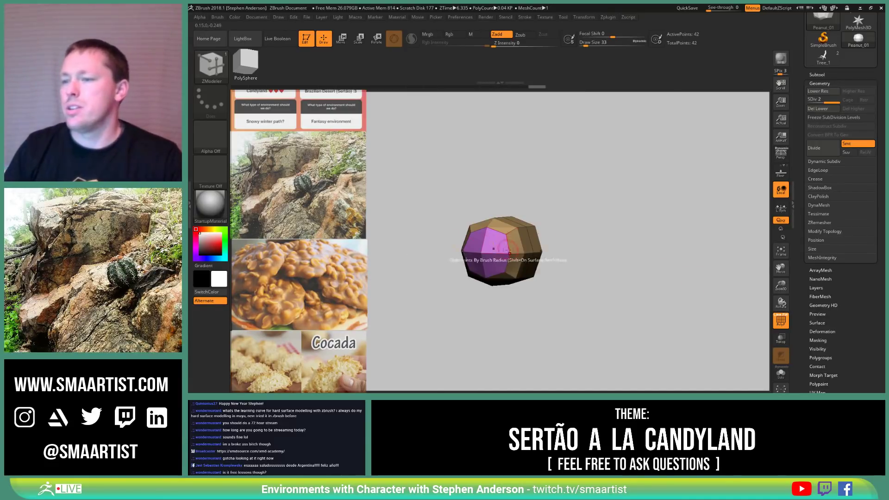
left_click(493, 243)
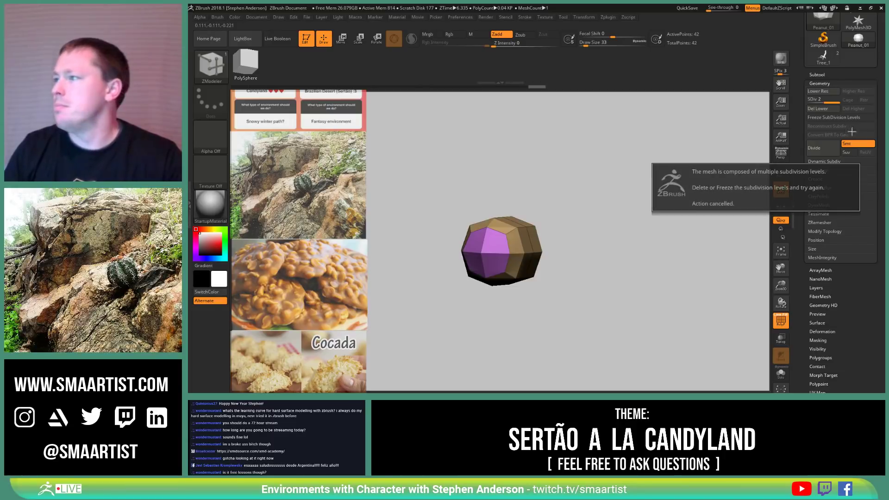
Step: Delete the lower subdivision level and inset the polygroup faces at the ends of the body
left_click(818, 109)
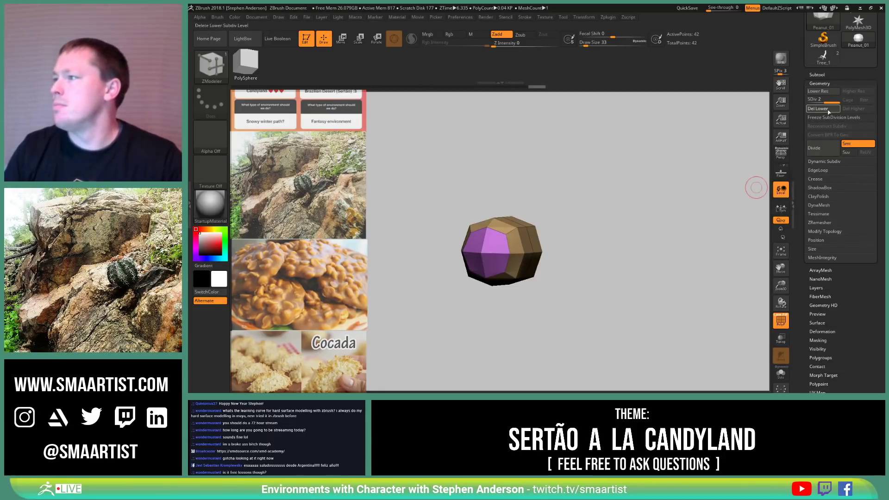
left_click(495, 243)
left_click_drag(574, 233, 556, 233)
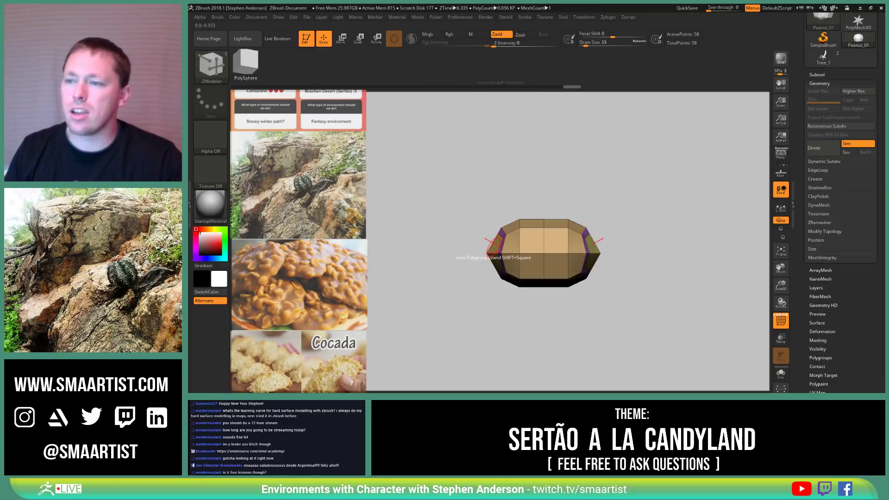
Step: Mask everything except the inset end faces, with the gizmo placed on them and its orientation reset
key("space")
key("w")
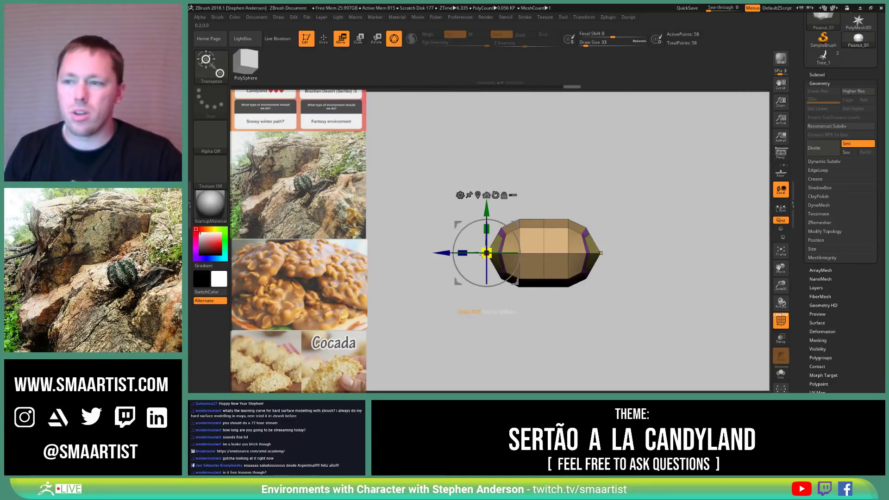
left_click_drag(518, 224, 556, 156, "alt")
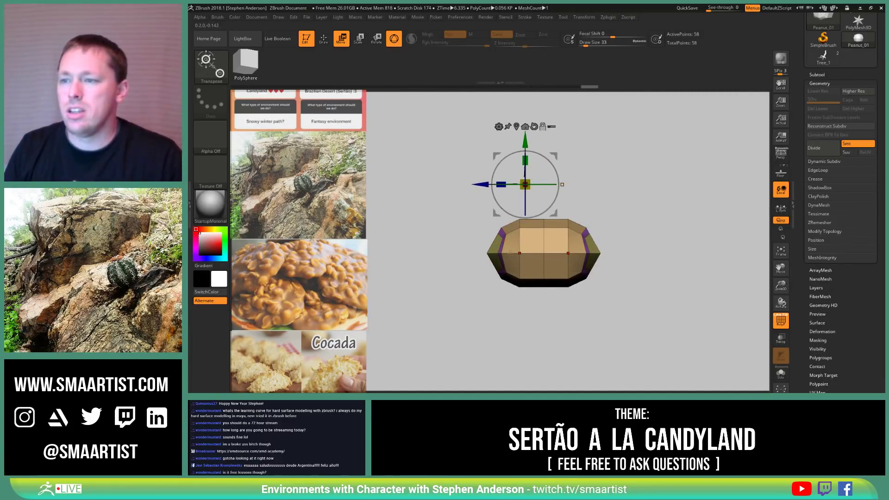
left_click(485, 255)
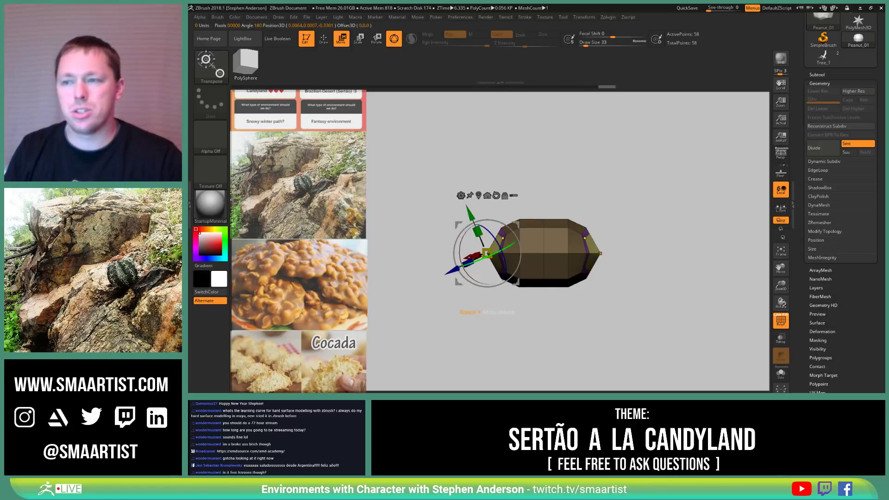
left_click(496, 195)
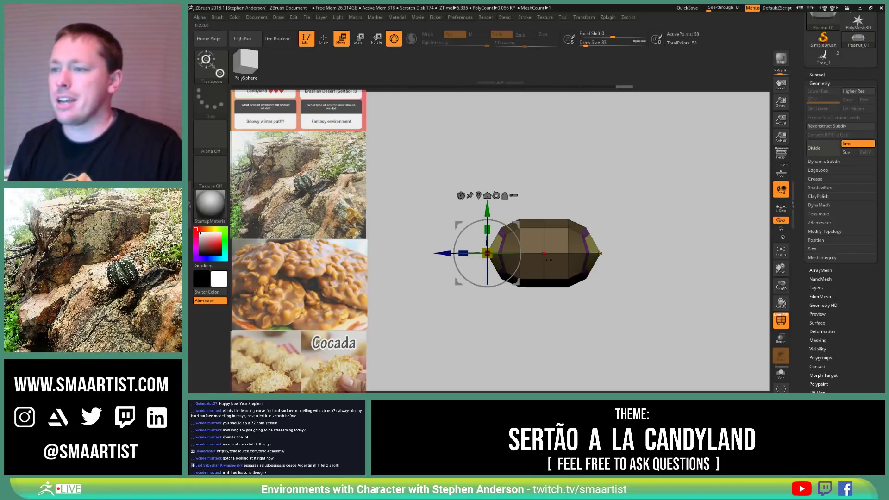
Step: Turn on local symmetry, scale the unmasked end faces down and shift them slightly outward
mouse_move(510, 241)
right_mouse_down("ctrl")
mouse_move(492, 260)
mouse_move(509, 258)
right_mouse_up("ctrl")
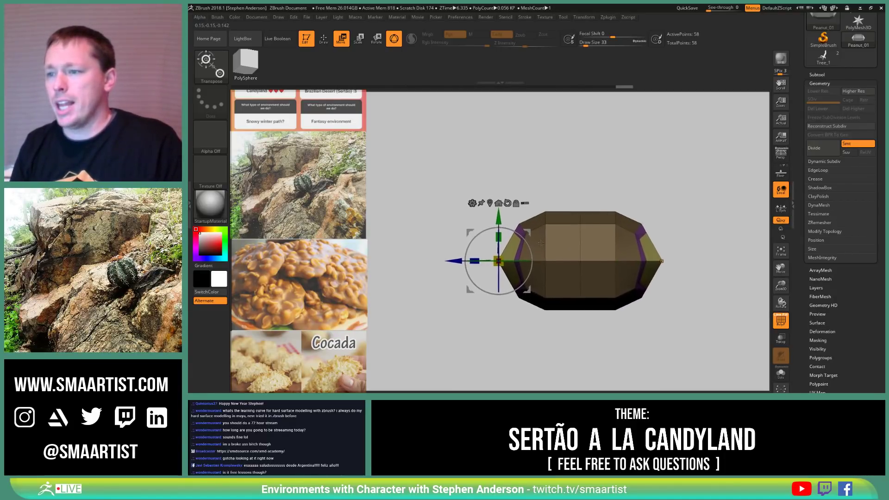
mouse_move(504, 257)
left_mouse_down()
mouse_move(494, 263)
mouse_move(503, 258)
left_mouse_up()
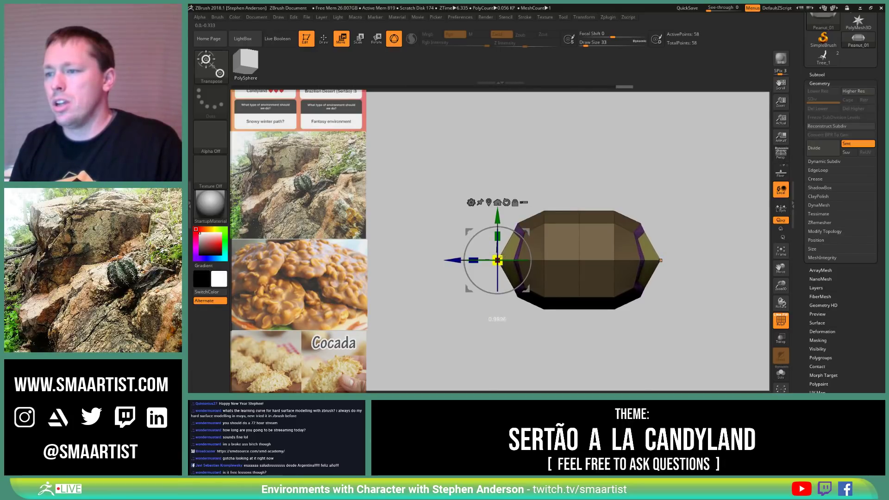
left_click(781, 208)
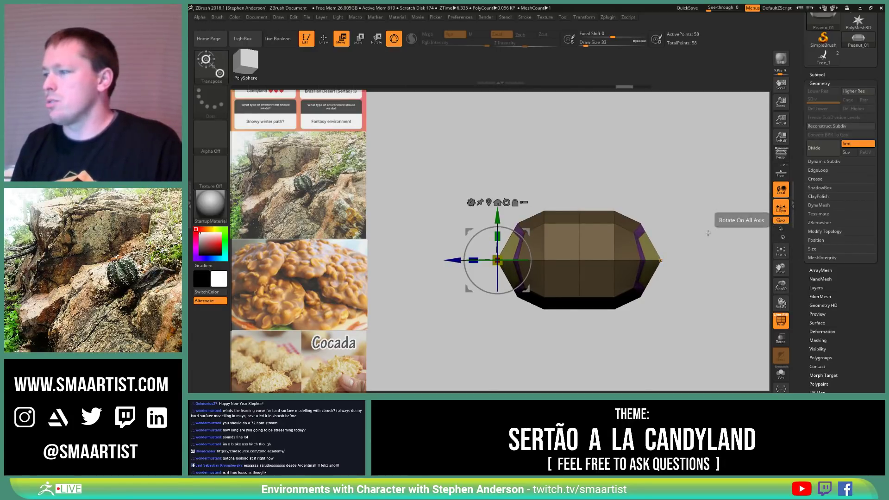
left_click_drag(500, 258, 450, 260)
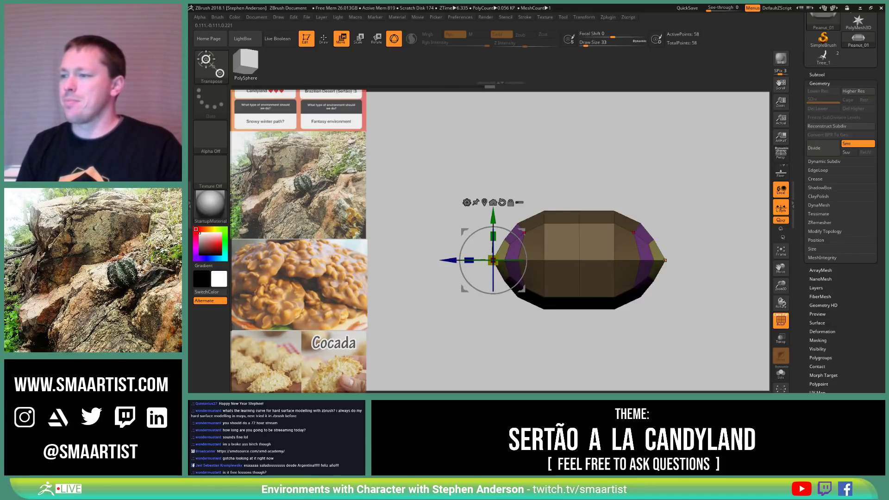
Step: Extrude both end faces outward along Z and shrink the extruded ends to pointed tips
left_click_drag(452, 260, 543, 248, "ctrl")
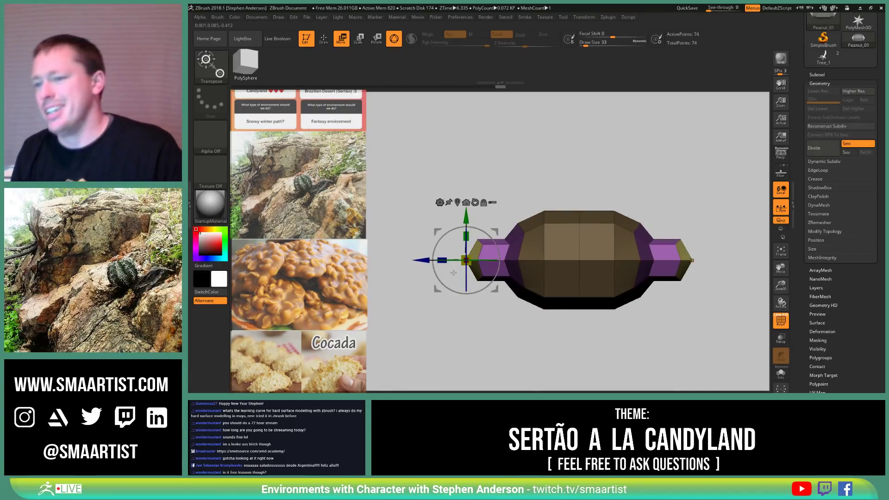
left_click_drag(466, 260, 365, 254)
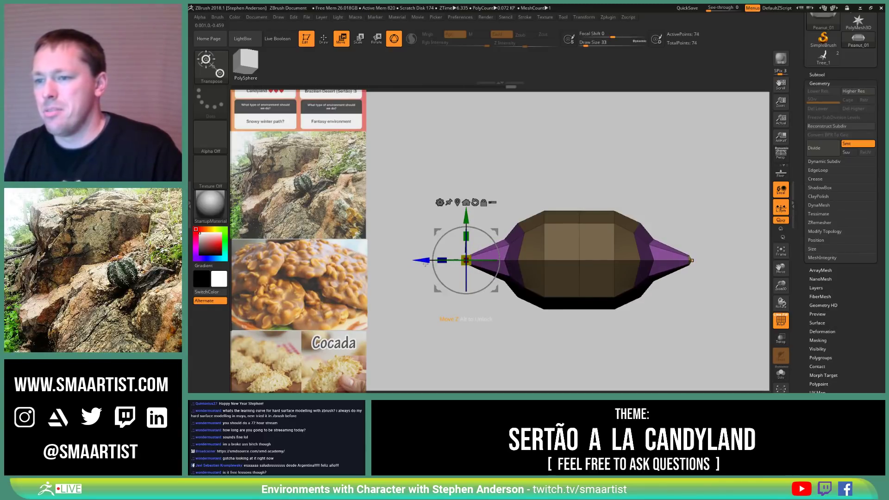
Step: Pull the pointed end tips back inward along Z to shorten them against the body
left_click_drag(425, 260, 454, 260)
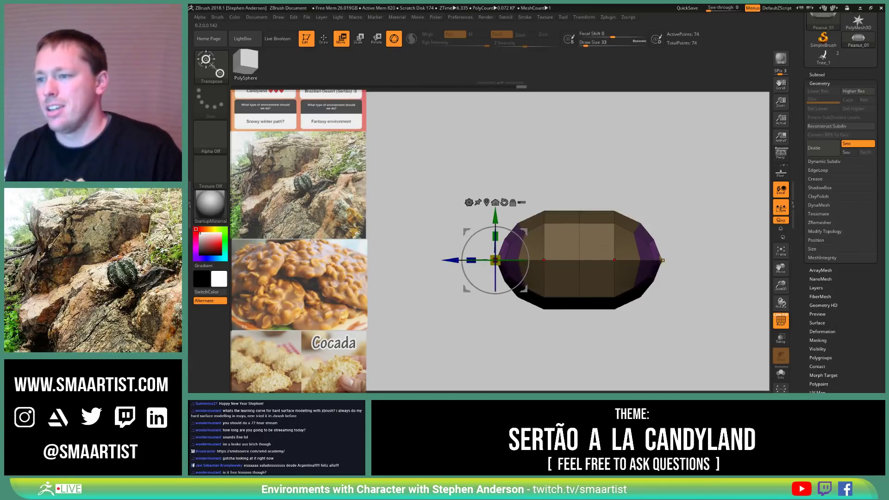
left_click_drag(662, 260, 619, 268)
key("q")
mouse_move(619, 267)
right_mouse_down()
mouse_move(588, 272)
mouse_move(584, 287)
mouse_move(597, 275)
right_mouse_up()
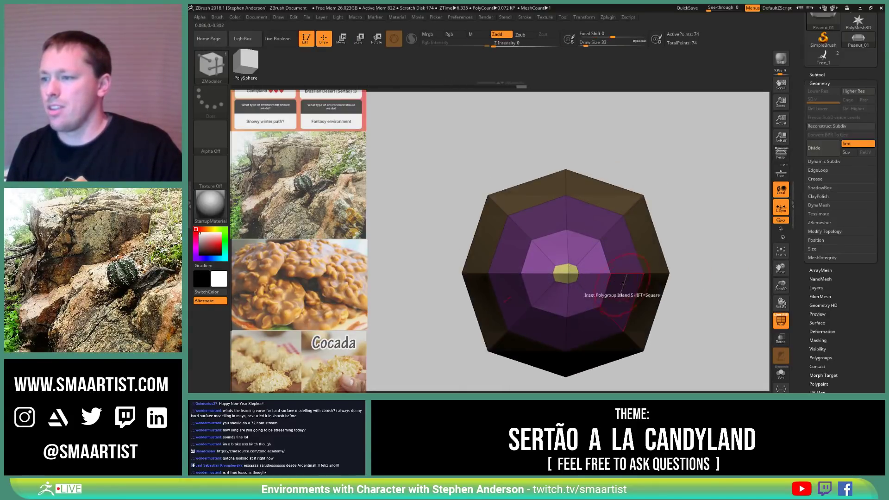
Step: Undo the shaping of the end tips back to the inset end faces before their extrusion
key("ctrl")
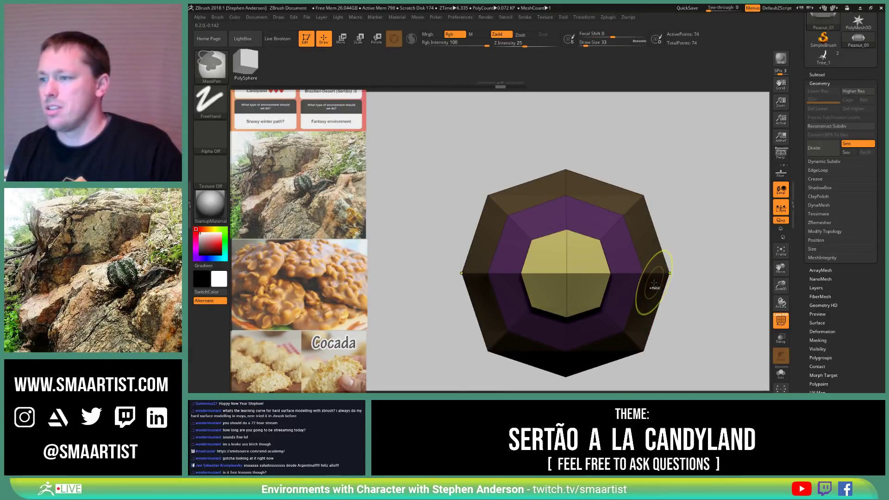
key("ctrl+z")
key("ctrl+z")
key("ctrl+z")
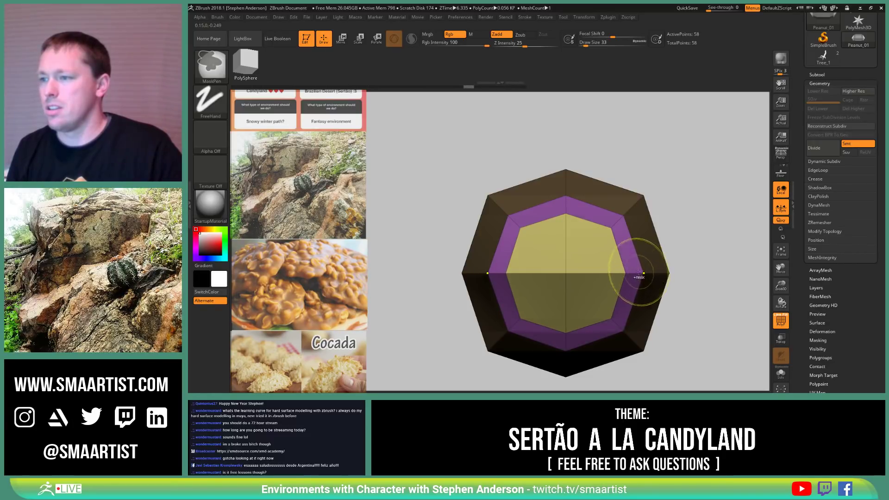
Step: Try to extrude the unmasked end faces outward along Z again after repositioning the gizmo
right_click_drag(619, 268, 597, 264)
key("w")
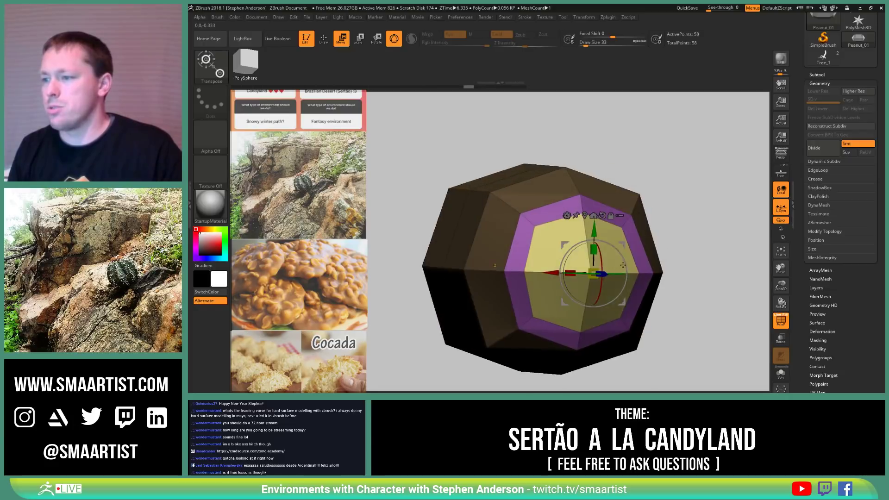
right_click_drag(600, 266, 613, 235)
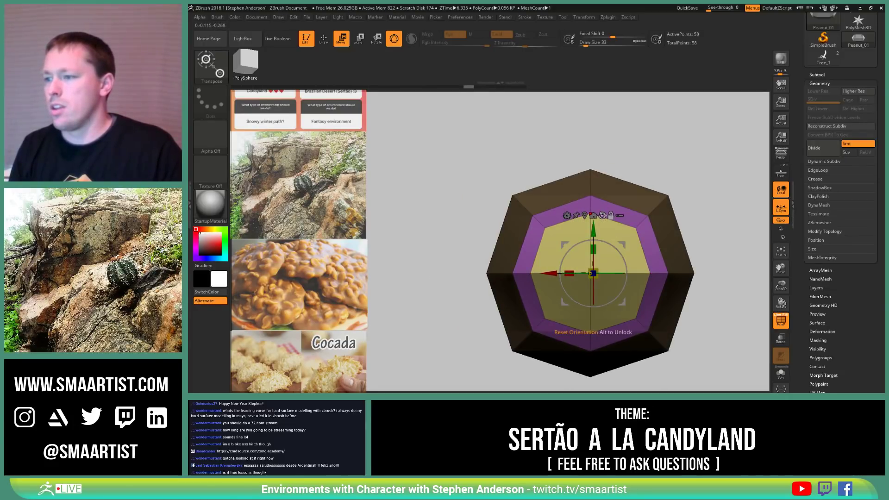
left_click(585, 215)
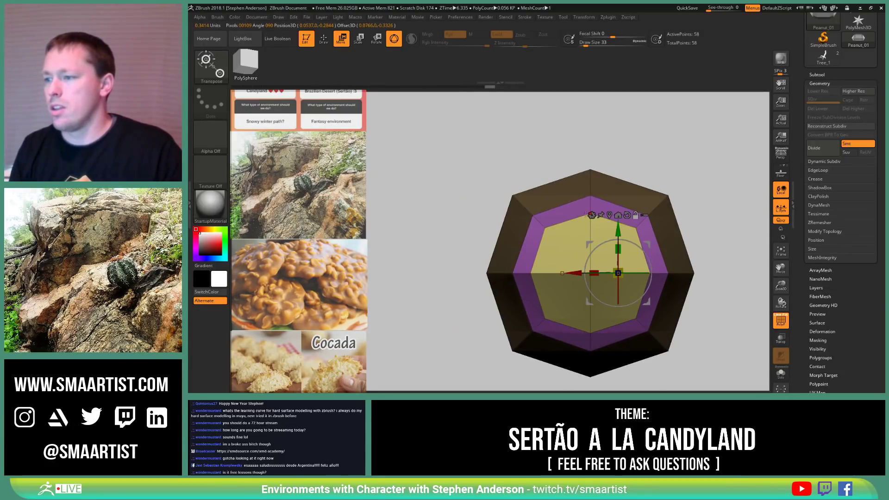
left_click_drag(700, 243, 623, 250)
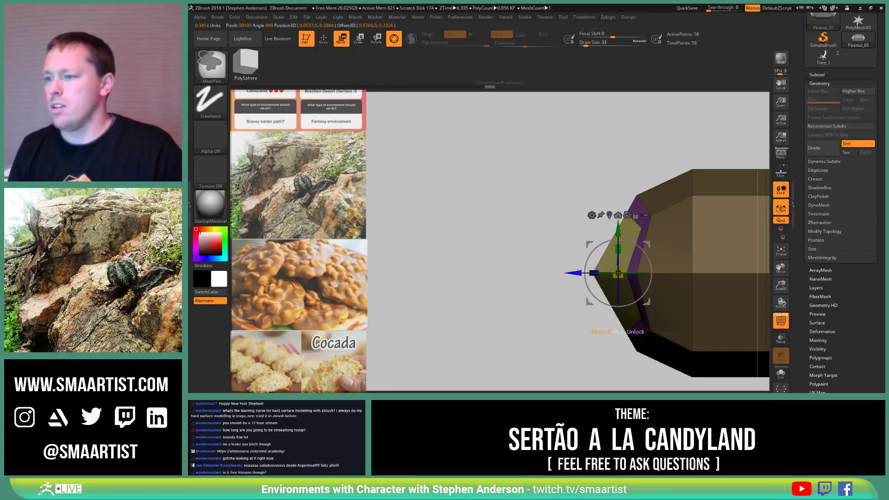
left_click_drag(578, 274, 649, 231, "ctrl")
key("ctrl+z")
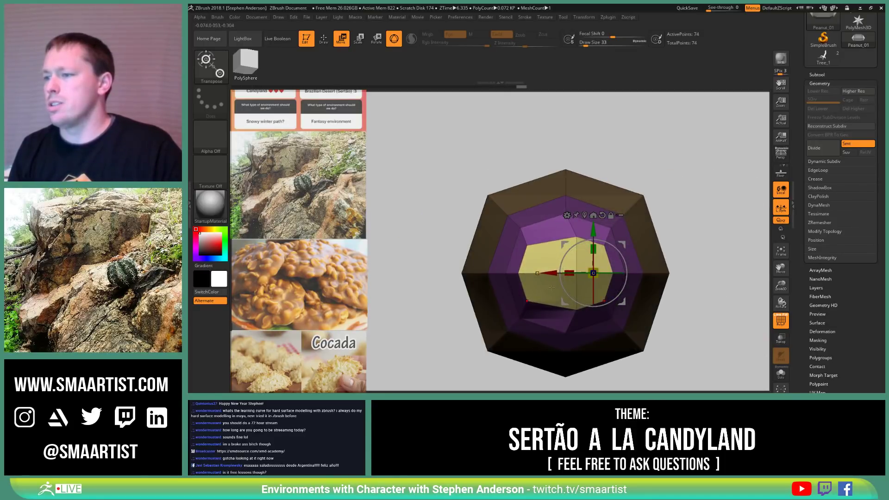
Step: Turn off local symmetry and try to scale the end faces with the gizmo
left_click(784, 211)
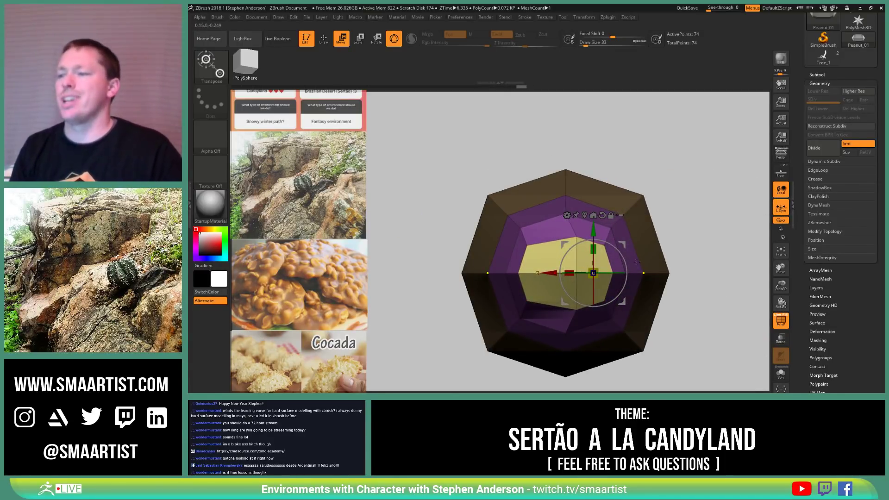
left_click(781, 209)
left_click_drag(594, 274, 588, 300)
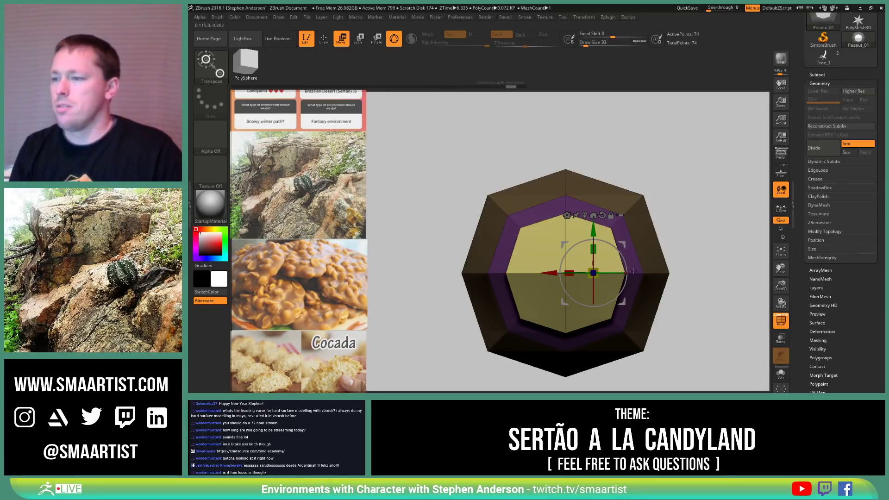
Step: Set the ZModeler polygon action to Scale with the Polygroup Island target and Polygon Center modifier
left_click_drag(680, 256, 642, 261)
key("q")
right_click_drag(644, 260, 644, 208, "alt")
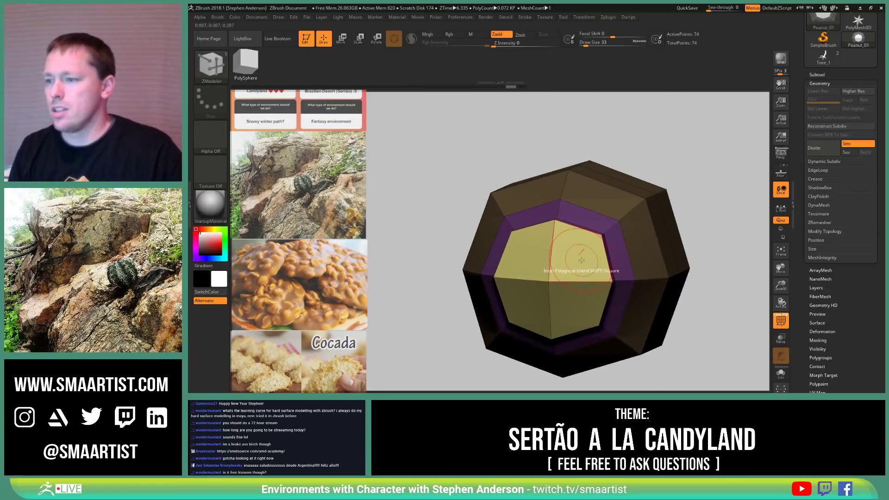
key("space")
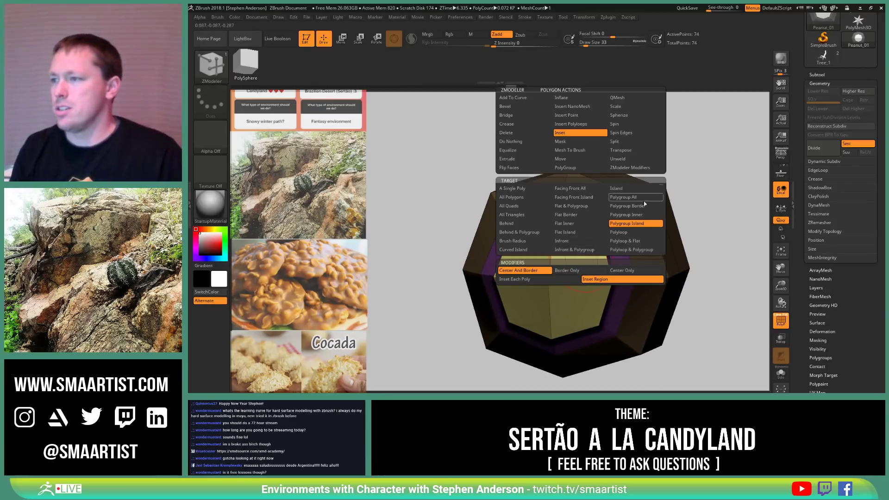
left_click(634, 107)
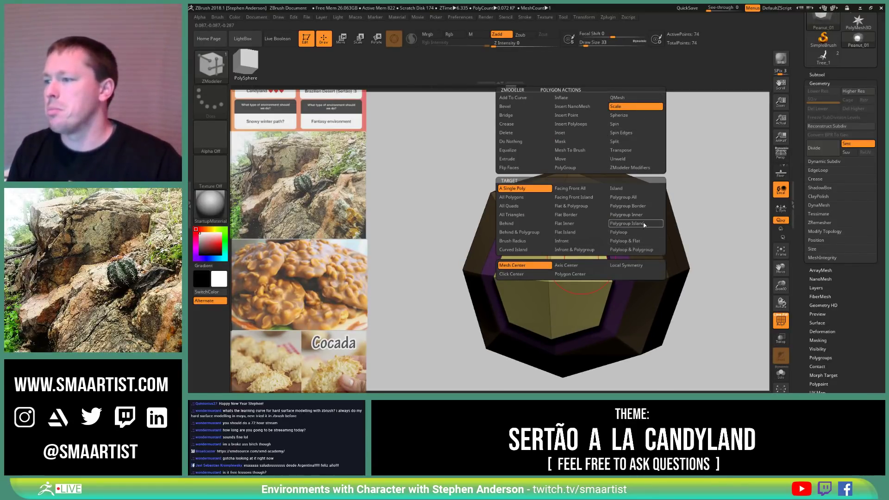
left_click(627, 223)
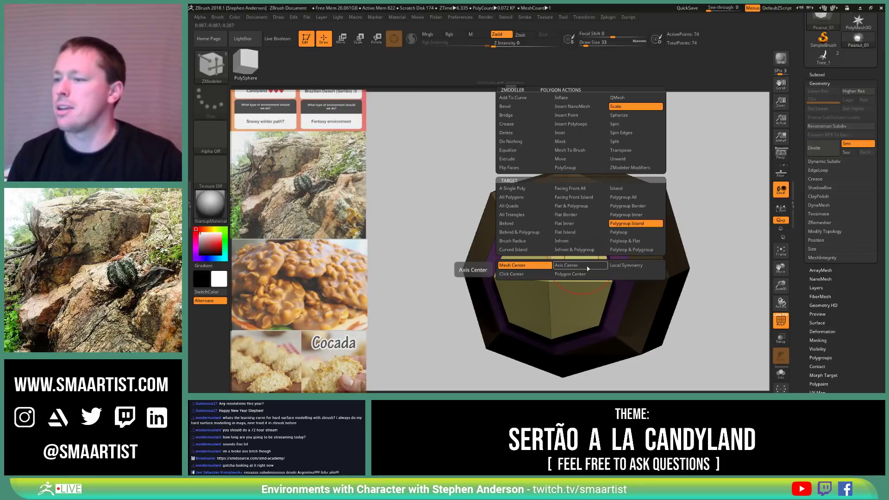
left_click(593, 276)
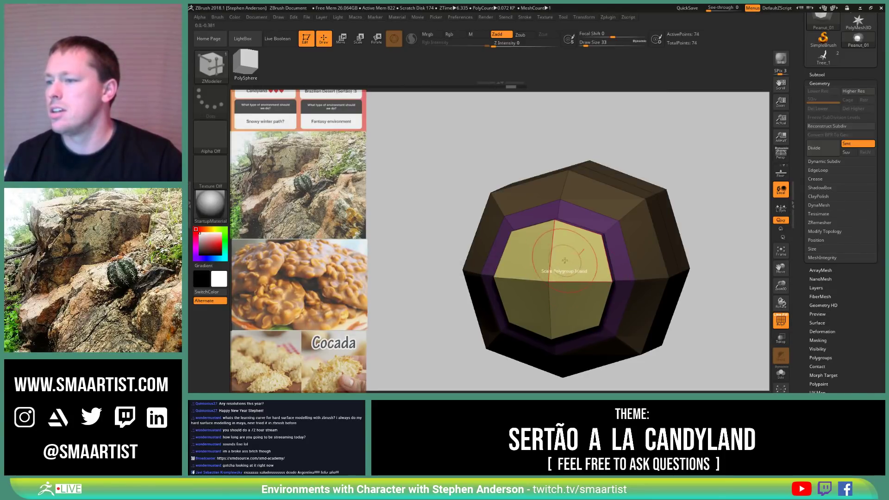
Step: Try scaling the yellow end polygroup island about the polygon center
left_click_drag(574, 278, 495, 260)
right_click_drag(572, 277, 667, 251, "shift")
right_click_drag(667, 250, 712, 238, "alt")
mouse_move(712, 238)
right_mouse_down("ctrl")
mouse_move(621, 264)
mouse_move(680, 249)
mouse_move(589, 257)
right_mouse_up("ctrl")
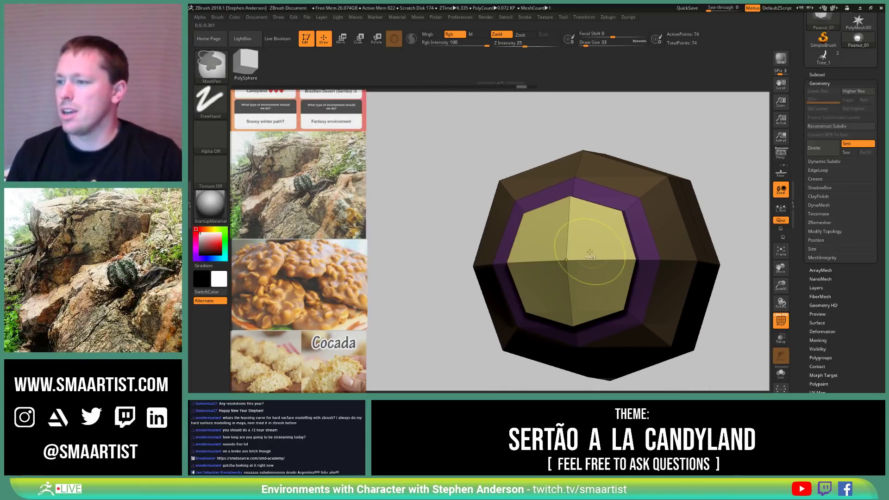
Step: Try scaling the yellow end polygroup island with the Scale modifier set to Local Symmetry
key("space")
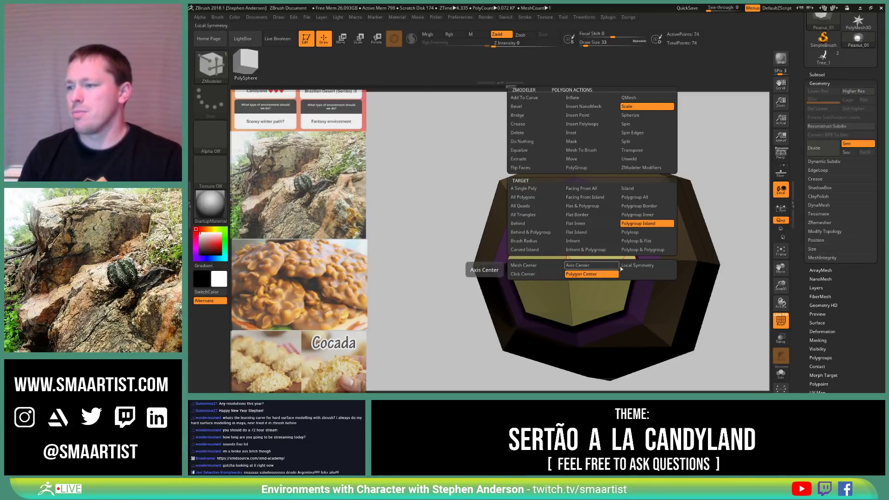
left_click(638, 265)
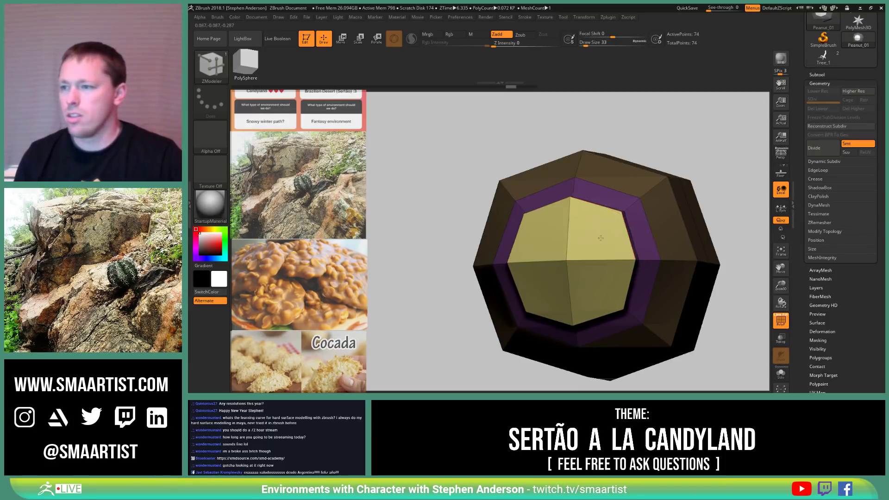
left_click_drag(601, 238, 536, 243)
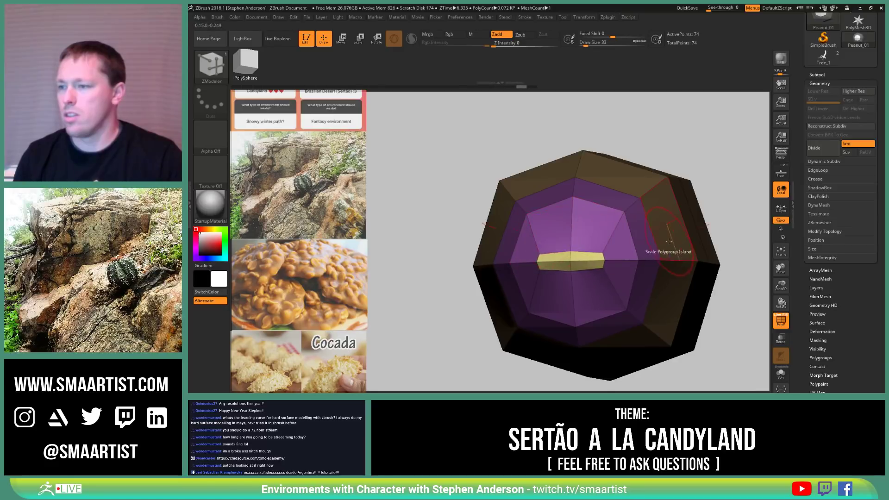
left_click_drag(741, 243, 278, 244)
left_click_drag(695, 242, 528, 246)
key("ctrl+z")
Step: Scale the yellow end polygroup islands down to small caps so both ends of the body taper to points
key("space")
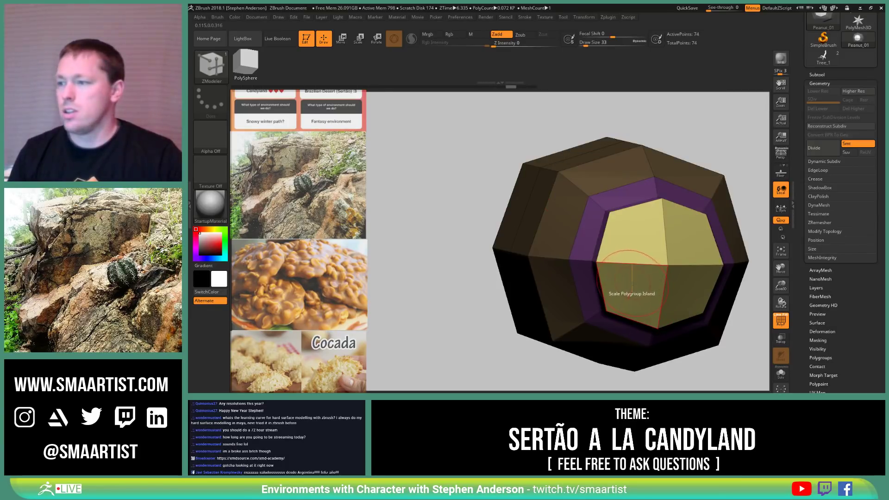
left_click_drag(638, 238, 595, 239)
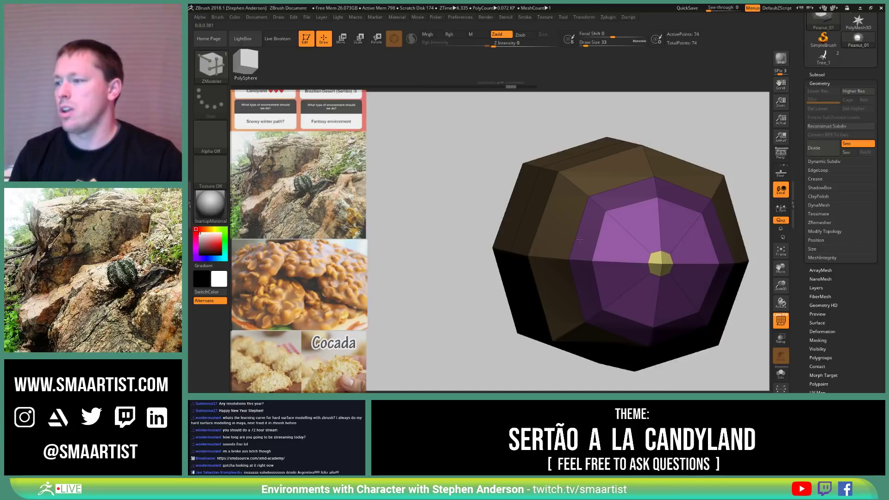
mouse_move(703, 268)
right_mouse_down()
mouse_move(639, 268)
mouse_move(705, 265)
mouse_move(610, 256)
mouse_move(698, 250)
right_mouse_up()
right_click_drag(558, 234, 673, 252)
key("shift+f")
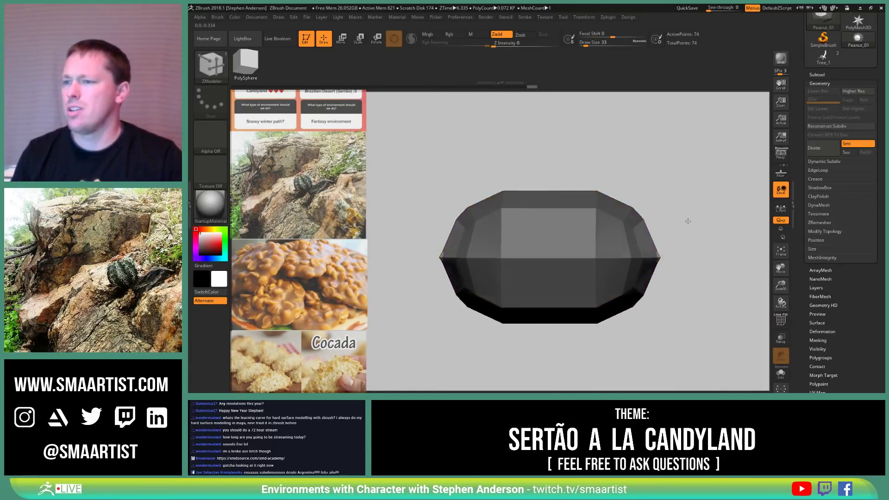
right_click_drag(687, 221, 632, 227)
key("shift+f")
right_click_drag(697, 214, 604, 278)
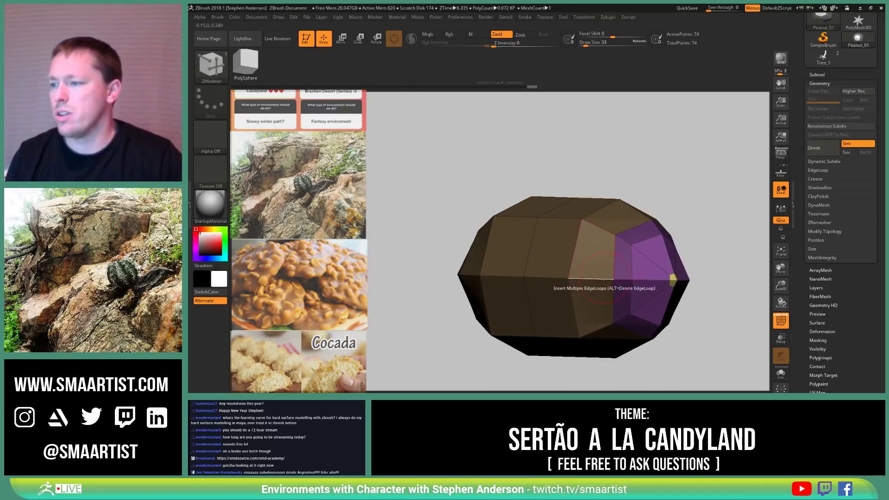
Step: Turn on the floor grid and bevel the horizontal edge loop around the body's middle with ZModeler's EdgeLoop Complete target
key("space")
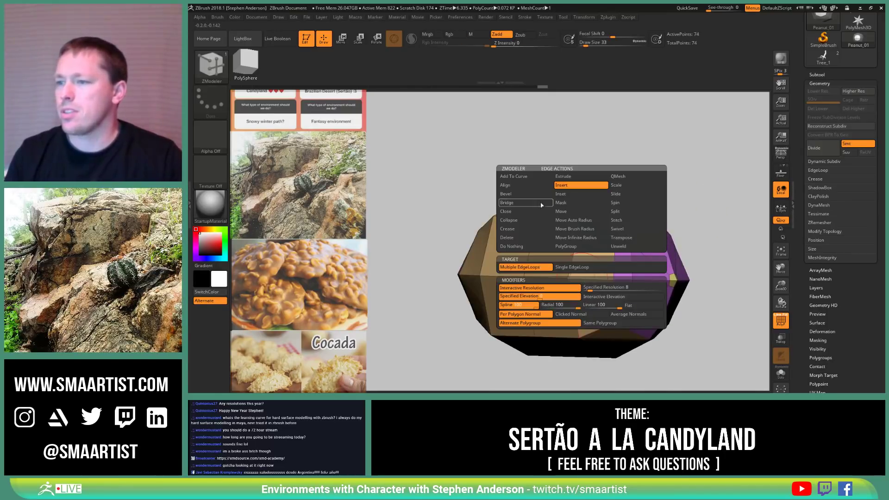
left_click(509, 194)
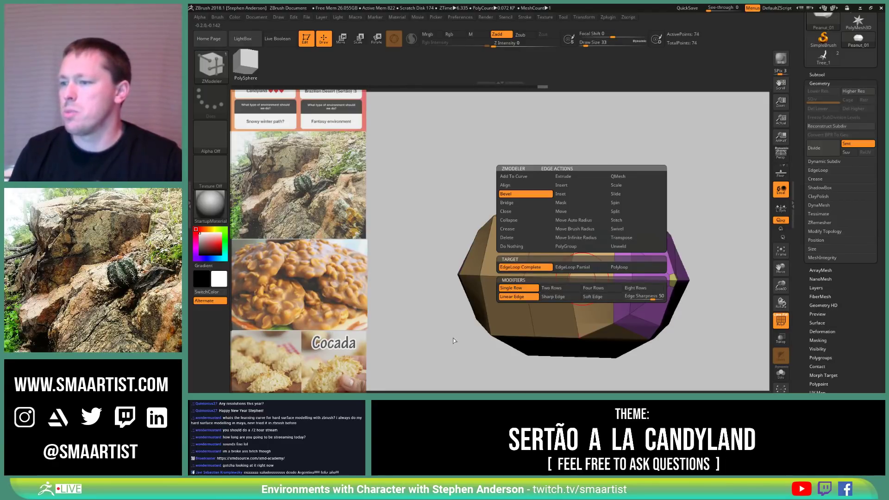
key("space")
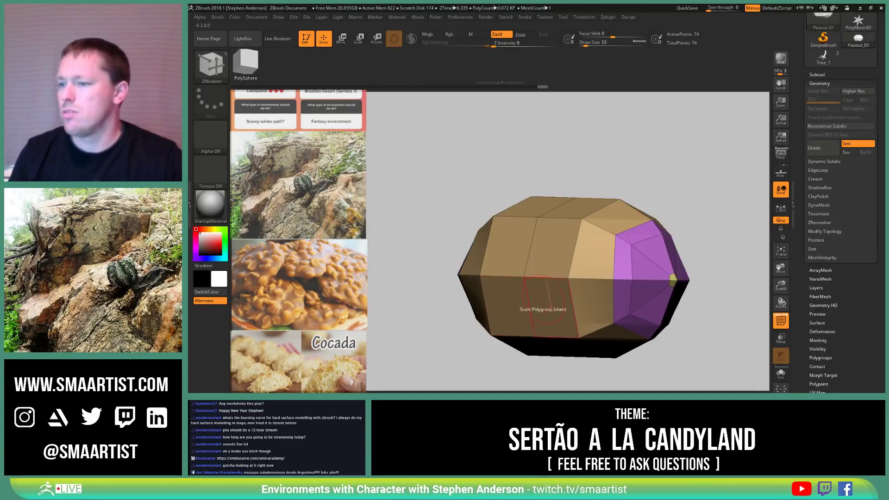
right_click_drag(553, 279, 519, 280, "shift")
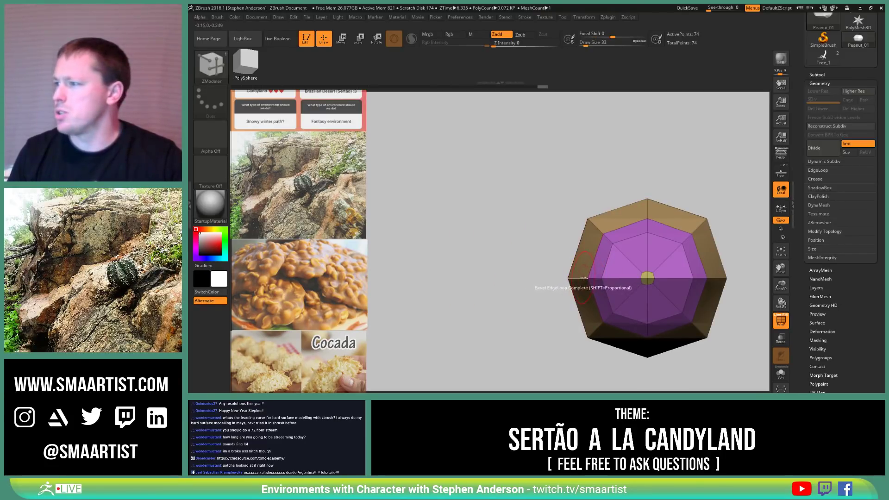
key("shift+p")
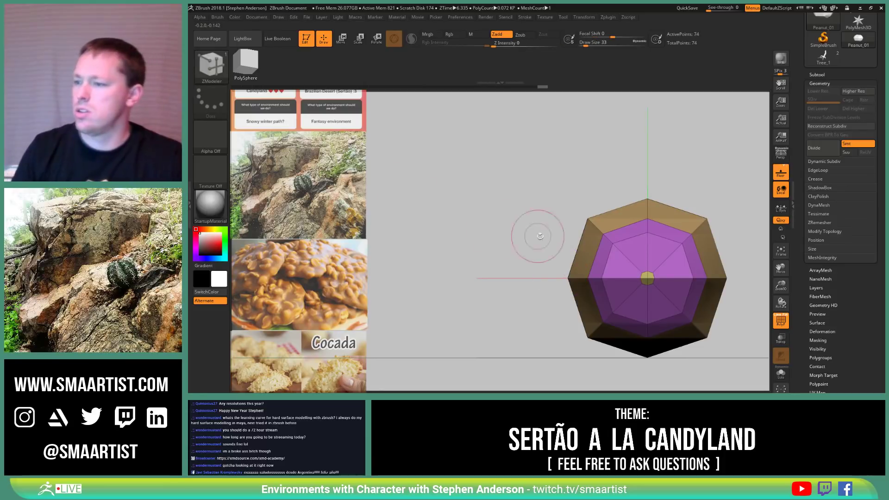
right_click_drag(540, 236, 589, 273)
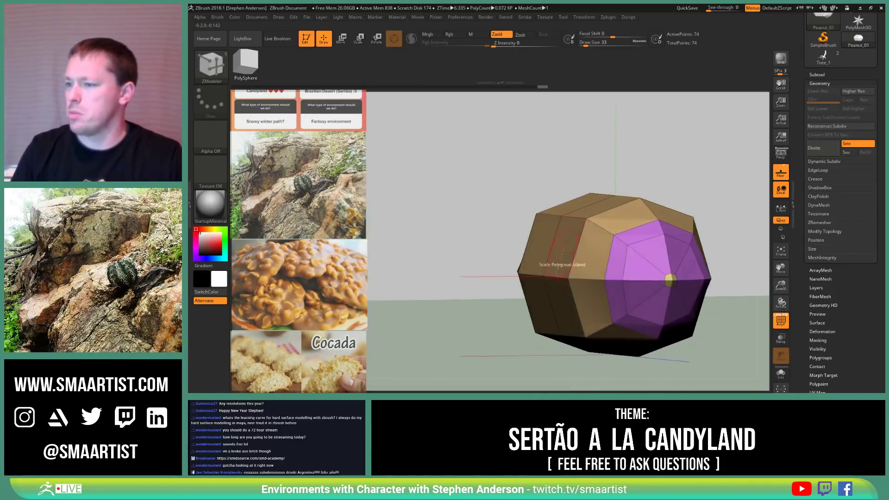
left_click(591, 279)
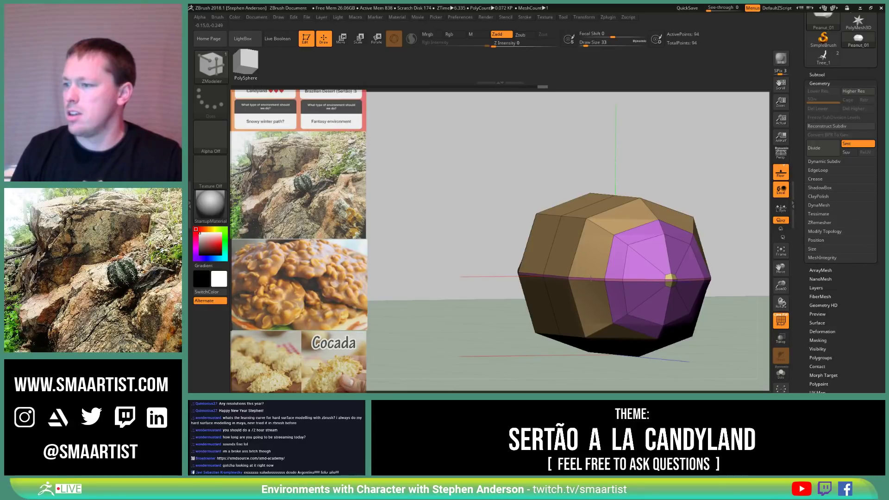
Step: Set the ZModeler edge action to Insert and add an edge loop along the middle of the thin beveled strip
mouse_move(581, 291)
right_mouse_down()
mouse_move(598, 299)
mouse_move(600, 320)
mouse_move(568, 279)
right_mouse_up()
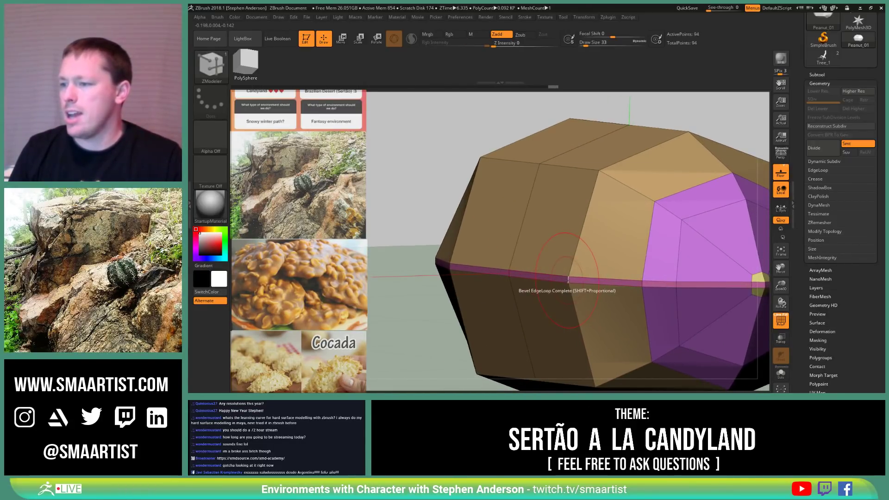
key("space")
left_click(560, 187)
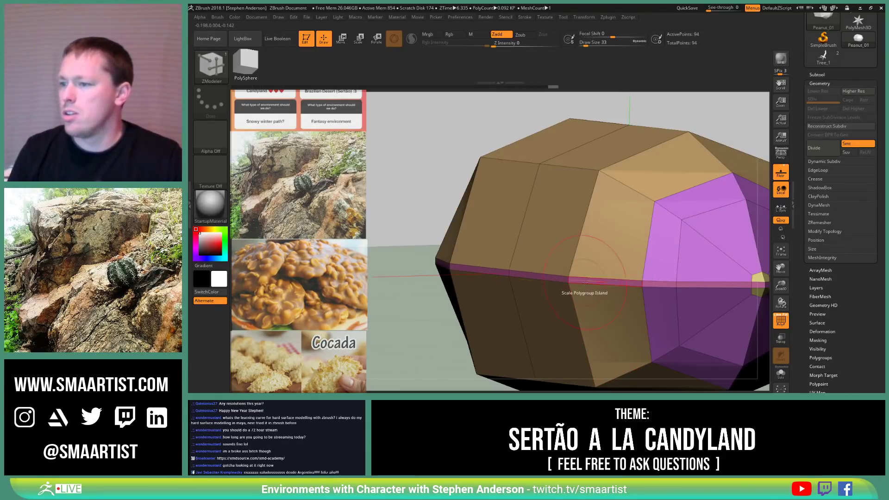
left_click(568, 280)
right_click_drag(577, 280, 593, 282, "ctrl")
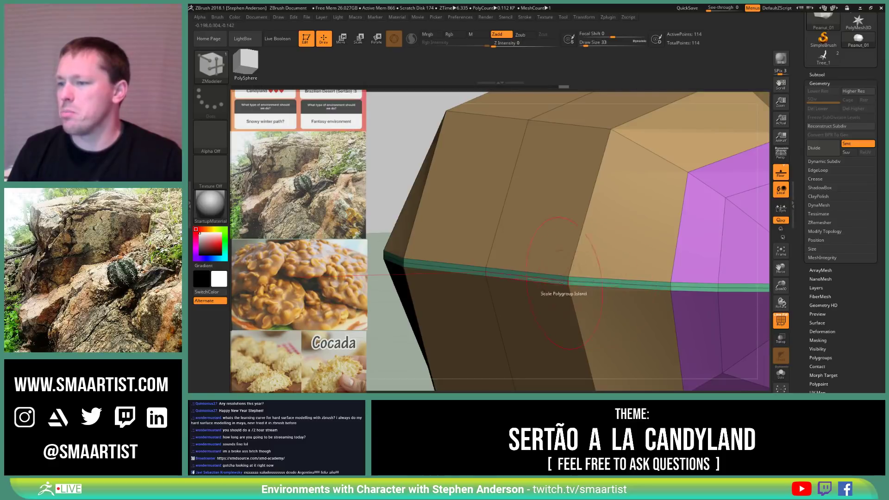
key("f")
right_click_drag(573, 235, 645, 273)
mouse_move(537, 283)
right_mouse_down()
mouse_move(561, 301)
mouse_move(579, 275)
right_mouse_up()
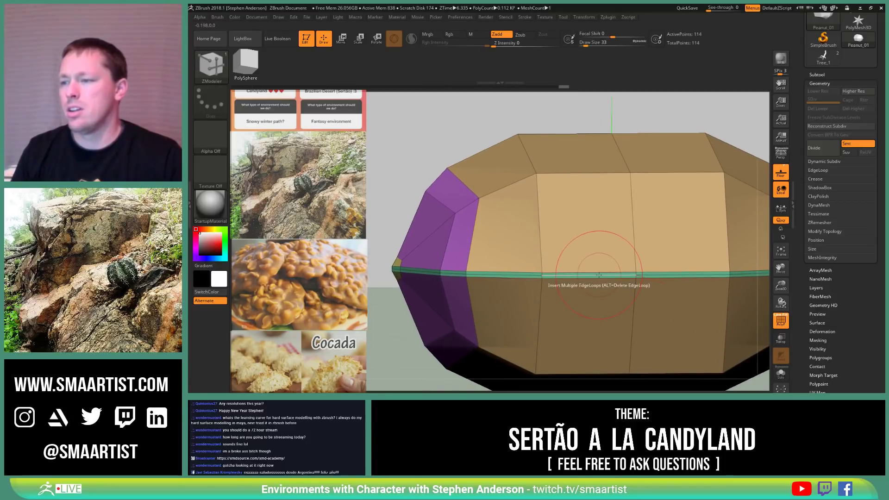
Step: Set the ZModeler edge action to Scale with the EdgeLoop Partial target and scale the seam's inserted middle edge loop
key("space")
left_click(645, 187)
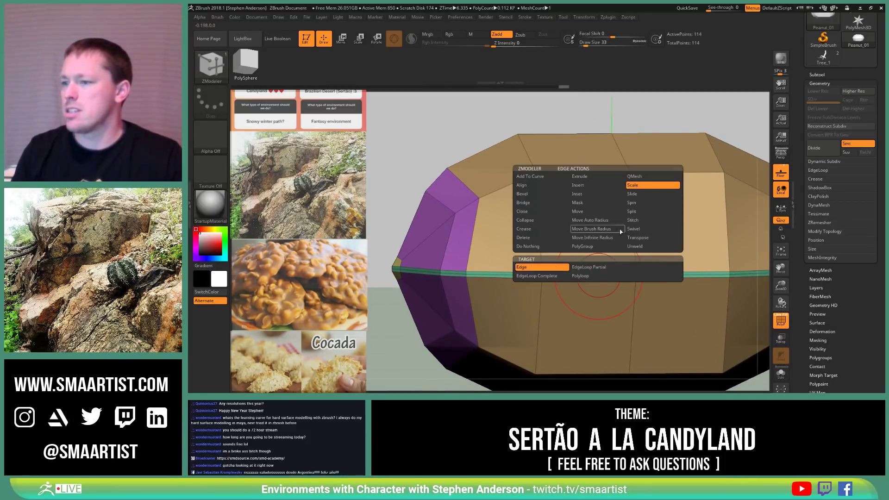
left_click(598, 267)
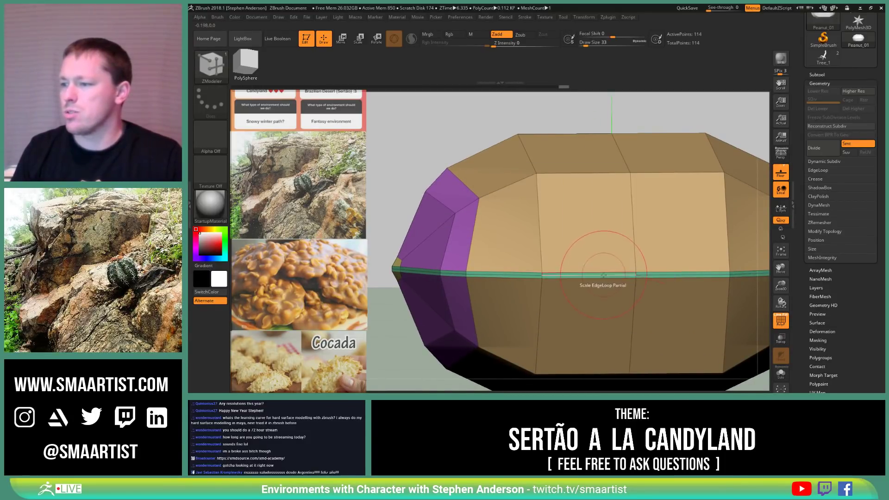
left_click_drag(596, 277, 594, 272)
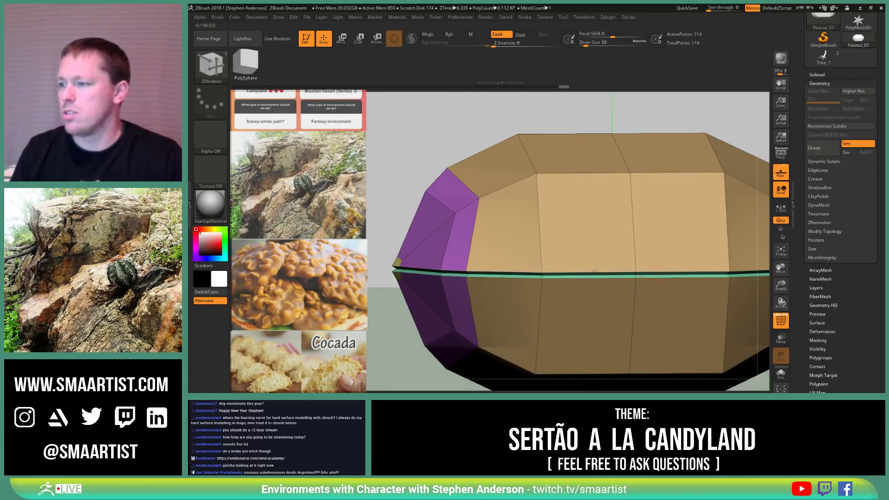
Step: Activate Dynamic Subdivision and check the smoothed body with the polyframe off and on
mouse_move(590, 252)
right_mouse_down("ctrl")
mouse_move(514, 245)
mouse_move(561, 280)
mouse_move(583, 275)
mouse_move(569, 304)
right_mouse_up("ctrl")
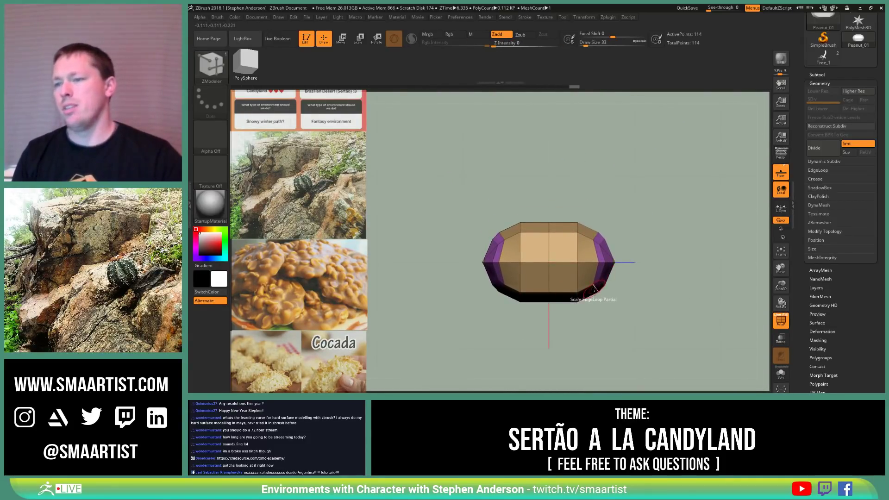
key("ctrl+d")
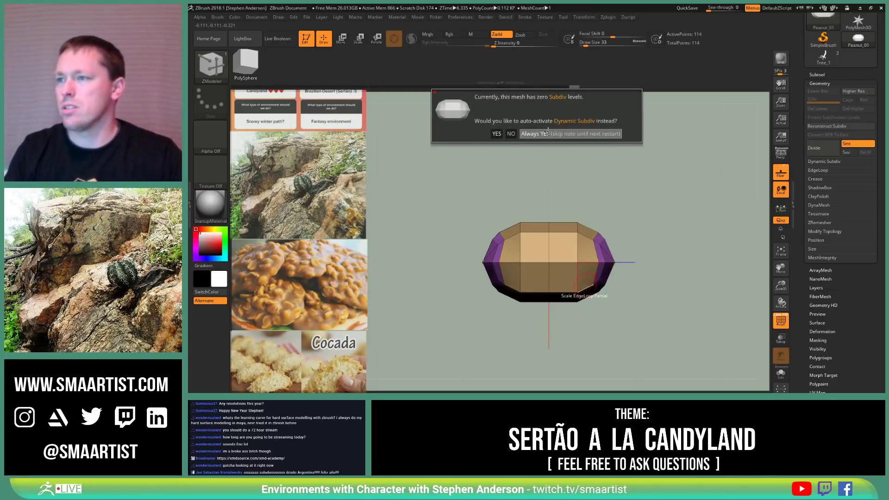
right_click_drag(657, 293, 639, 237)
key("shift+f")
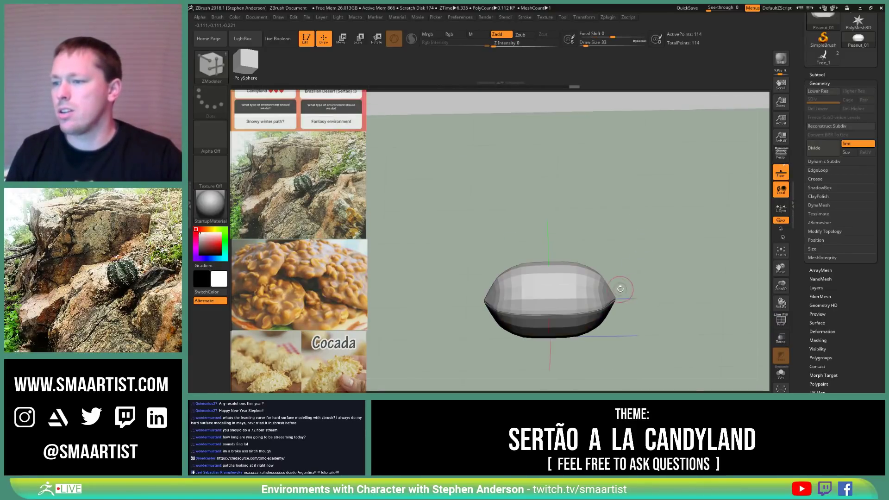
right_click_drag(621, 290, 599, 323)
left_click_drag(648, 235, 649, 259)
key("shift+f")
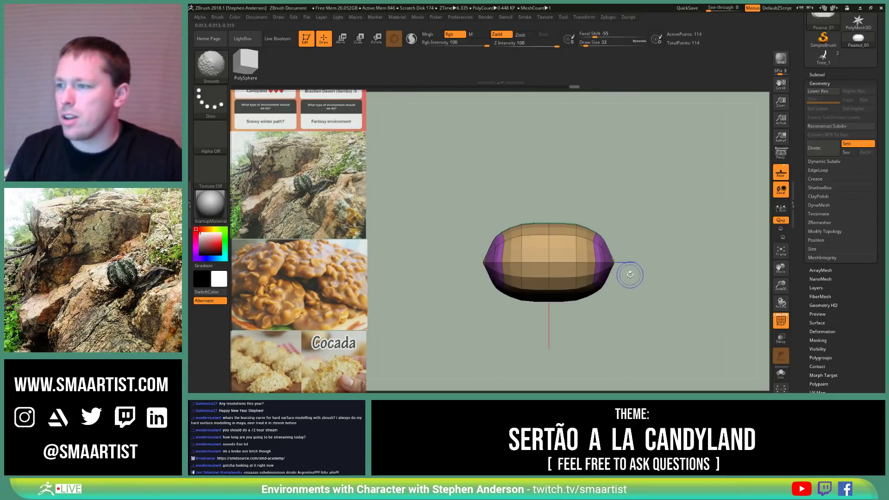
Step: Turn off Dynamic Subdivision and reshape the purple end polygroups with the Move brush at draw size 43
key("shift+d")
key("b")
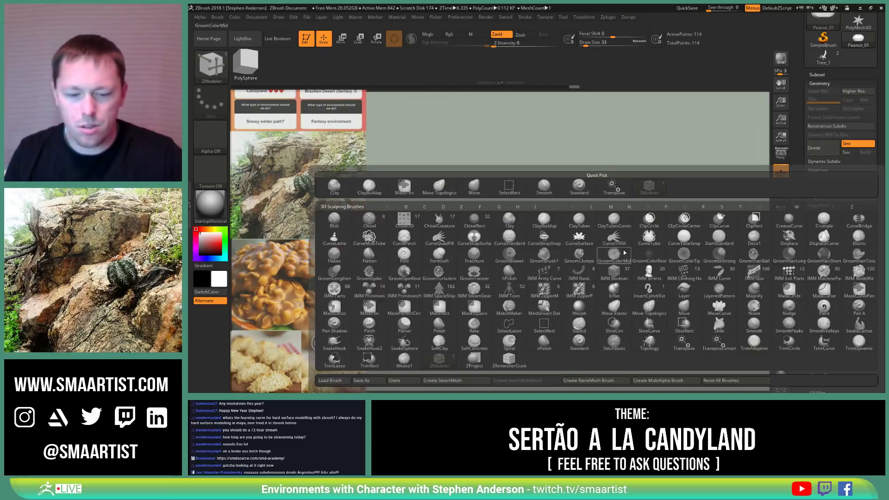
key("m")
key("v")
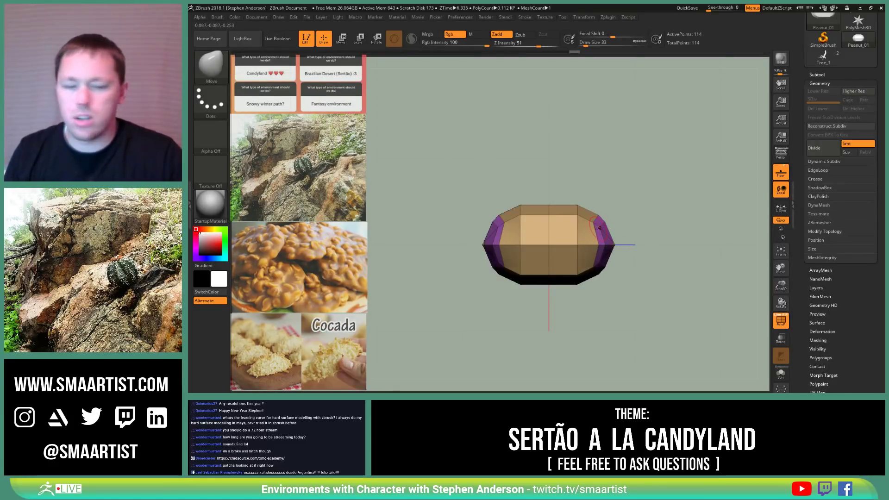
key("s")
mouse_move(599, 228)
left_mouse_down()
mouse_move(582, 151)
mouse_move(609, 232)
mouse_move(595, 204)
mouse_move(632, 250)
mouse_move(606, 270)
left_mouse_up()
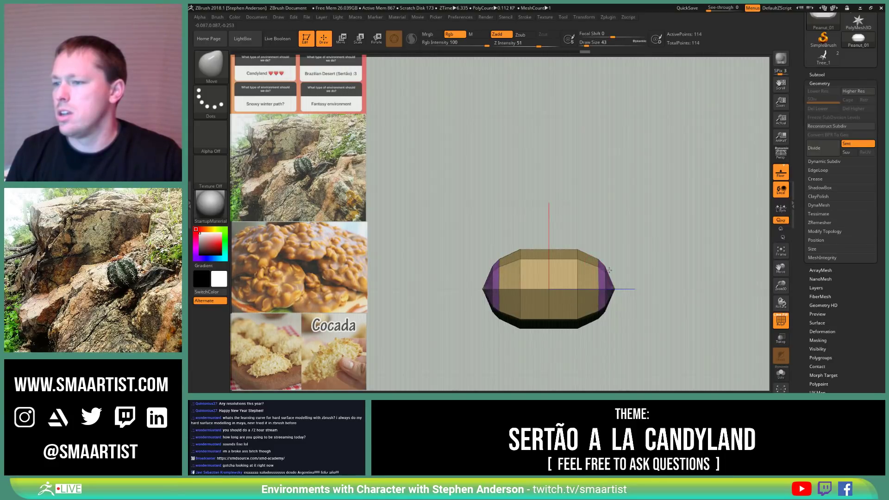
Step: Turn Dynamic Subdivision back on, hide the floor grid and check the smoothed body with the polyframe off and on
left_click_drag(647, 246, 662, 232)
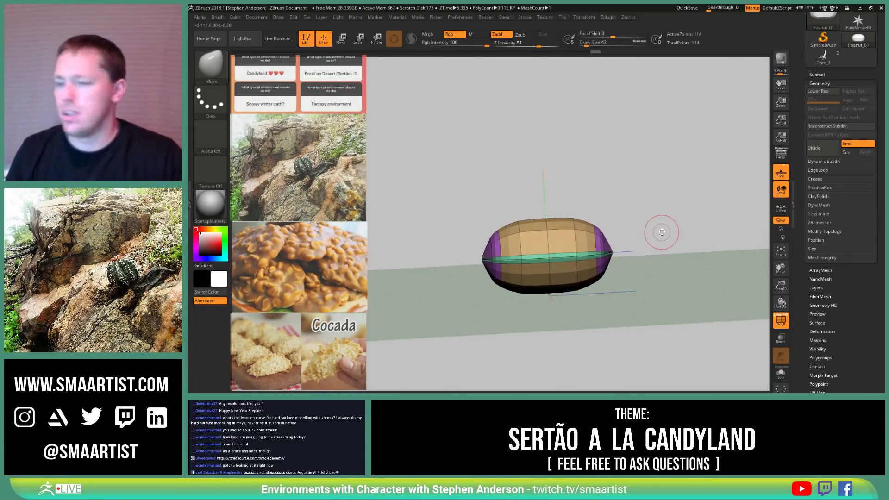
key("shift+p")
key("ctrl")
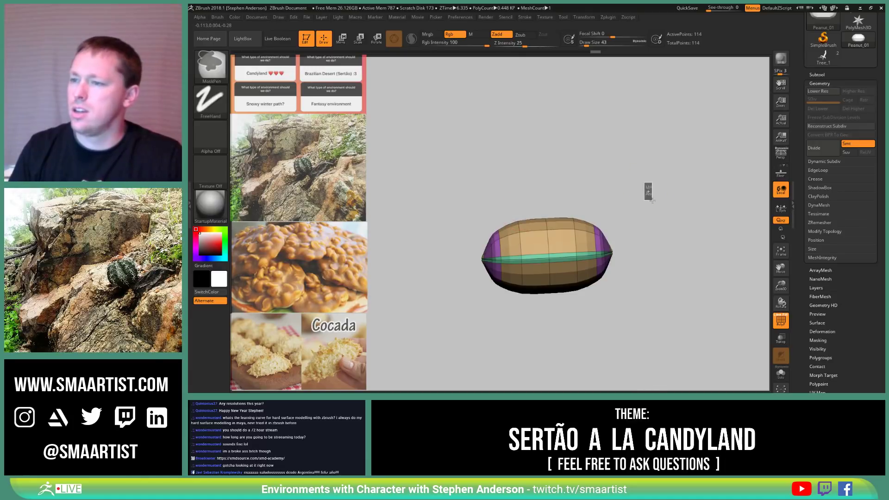
key("shift+f")
mouse_move(639, 212)
left_mouse_down()
mouse_move(631, 242)
mouse_move(614, 247)
mouse_move(618, 274)
mouse_move(604, 254)
mouse_move(609, 224)
left_mouse_up()
key("shift+f")
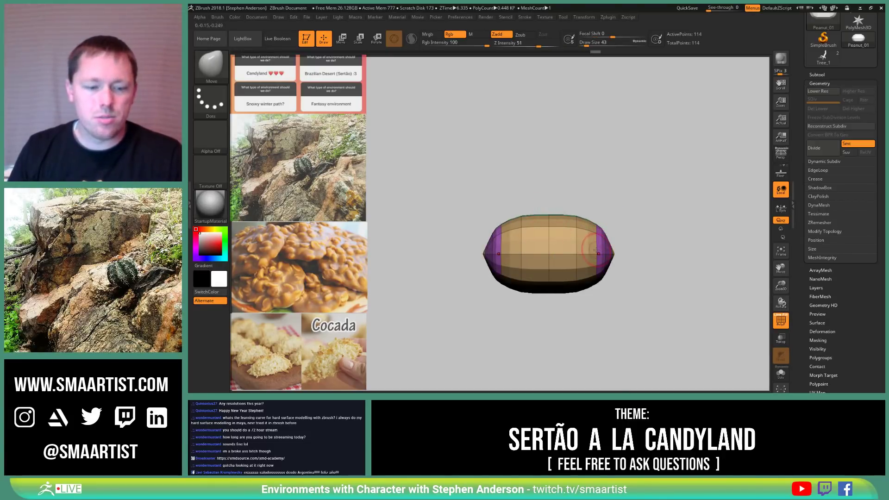
Step: Switch to the Move gizmo and centre it on the unmasked mesh
key("w")
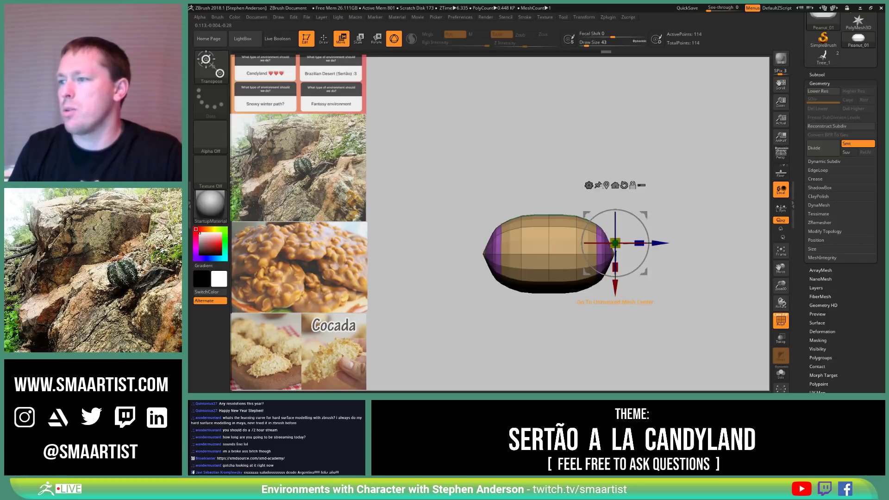
left_click(607, 185)
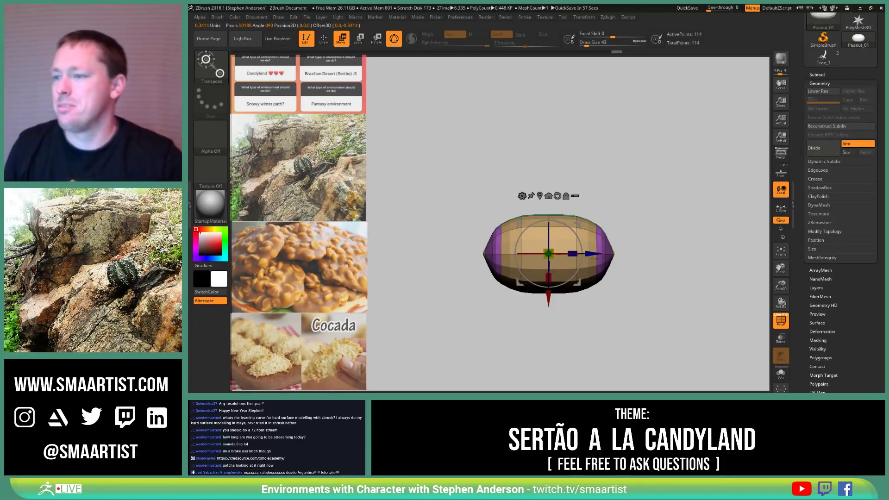
Step: Try bending the body with the Bend Arc deformer
left_click(522, 195)
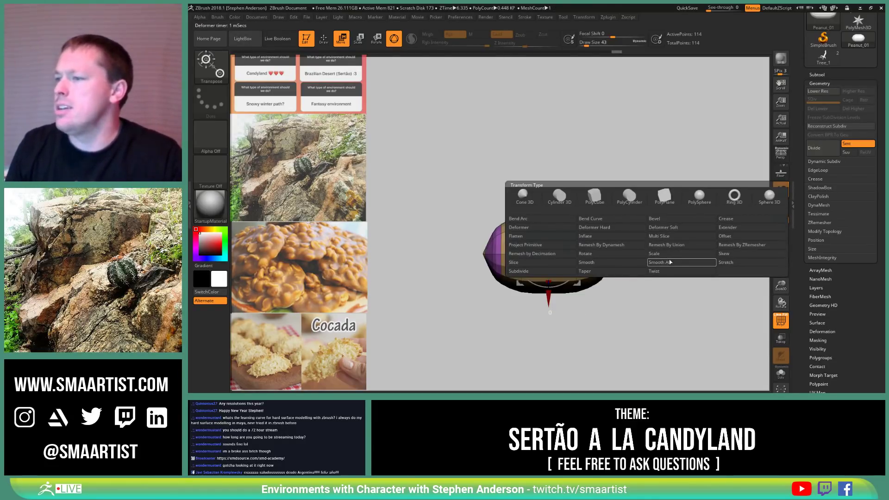
left_click(539, 218)
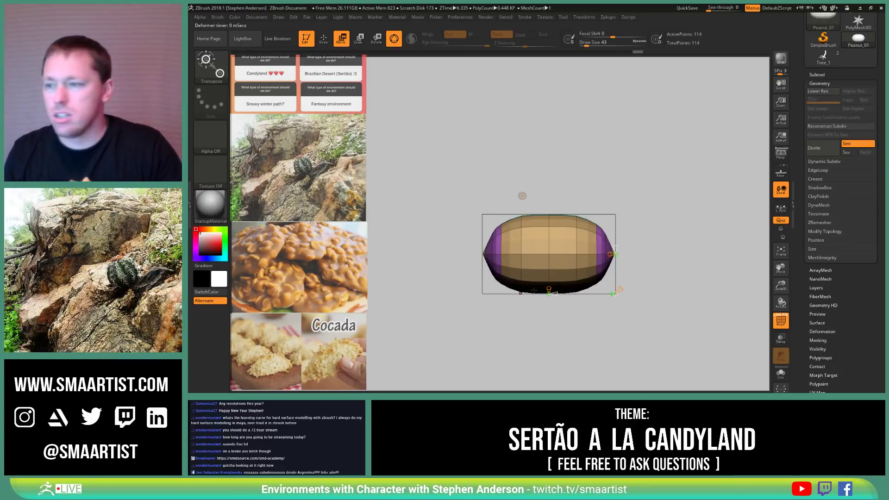
left_click_drag(612, 253, 612, 254)
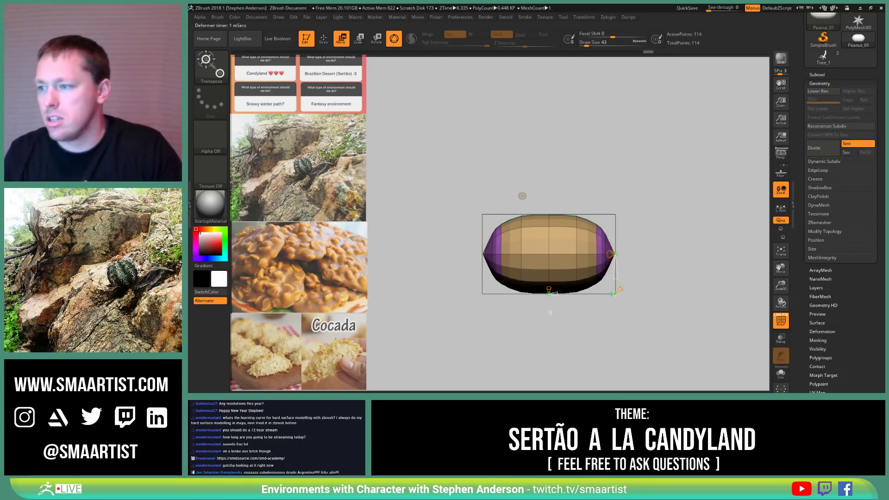
left_click_drag(612, 254, 585, 242)
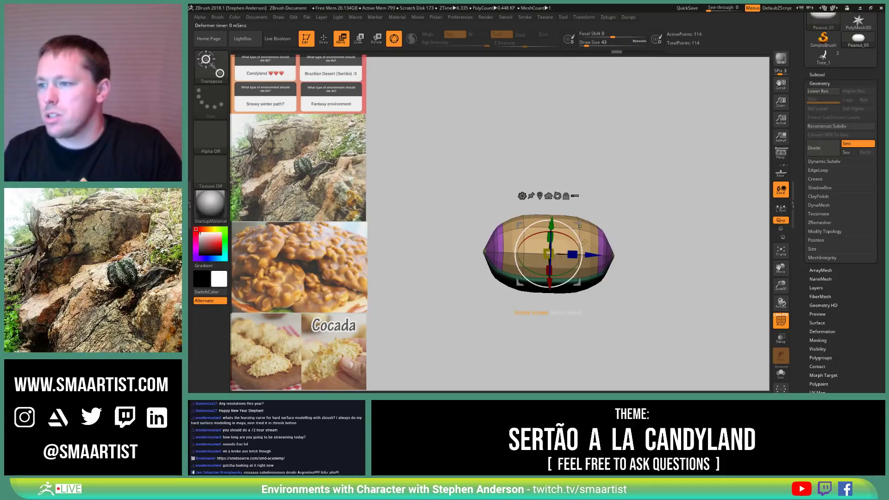
Step: Bend the body into a slight curve along its length with the middle control point of a Bend Curve deformer
left_click(522, 195)
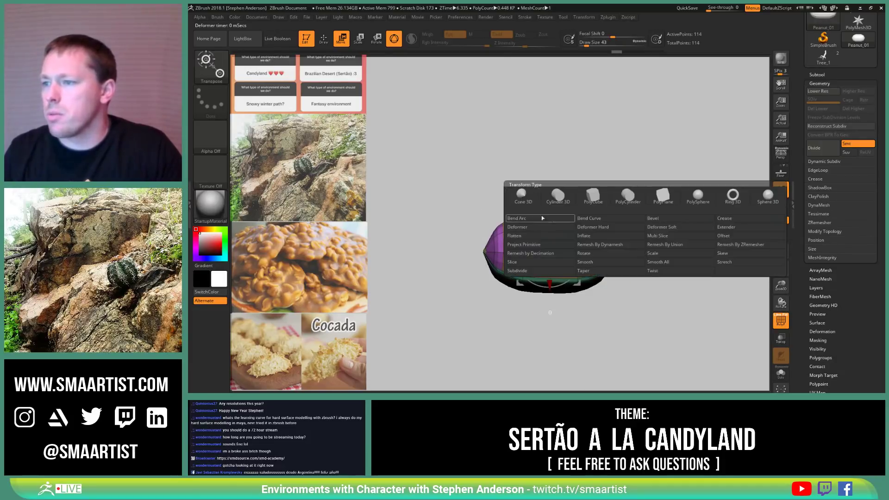
left_click(604, 220)
left_click_drag(621, 300, 623, 291)
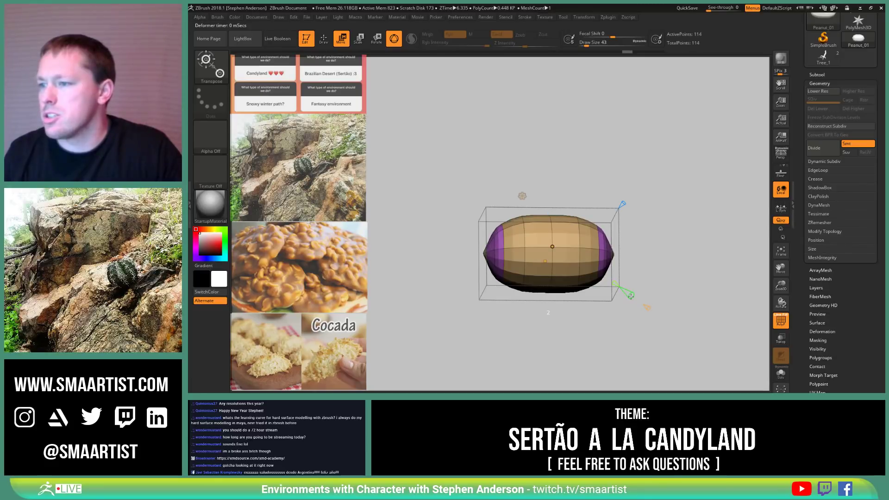
left_click_drag(649, 296, 685, 257, "shift")
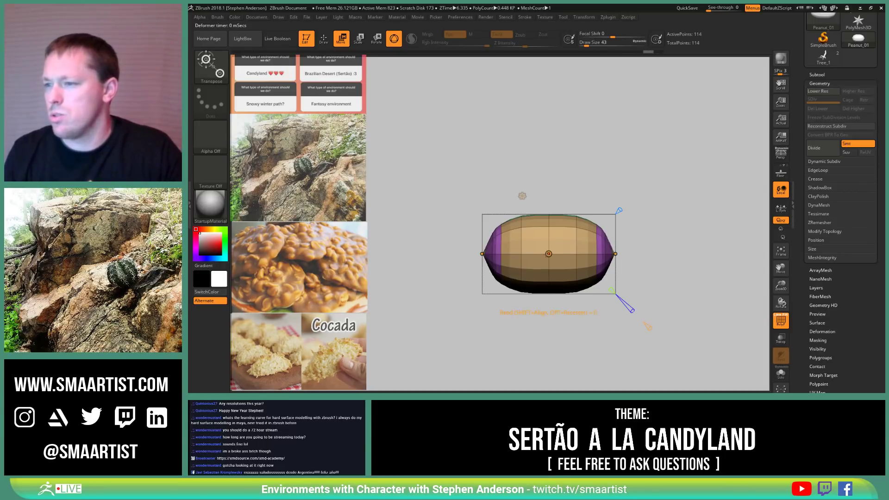
left_click_drag(548, 253, 547, 231)
left_click_drag(690, 227, 687, 279)
Step: Bulge the body's convex side and shift its tips toward the flatter side with the Move brush at draw size 130
key("b")
key("m")
key("v")
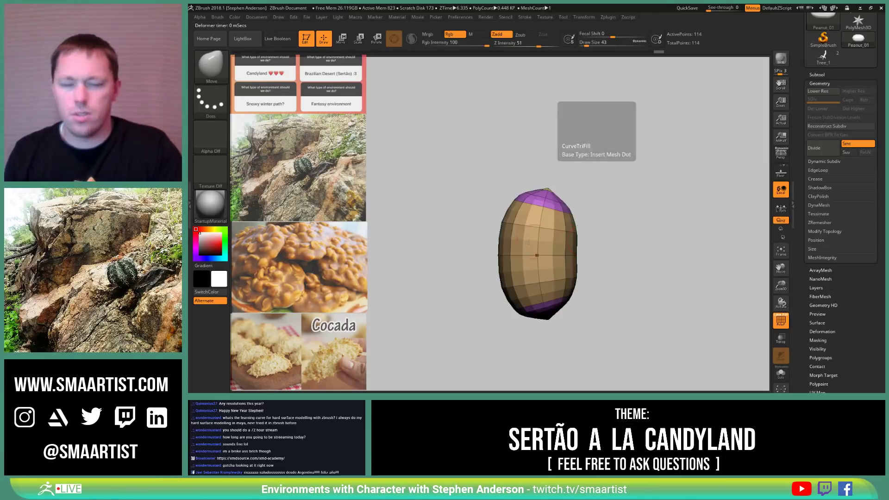
key("s")
left_click_drag(495, 254, 491, 255)
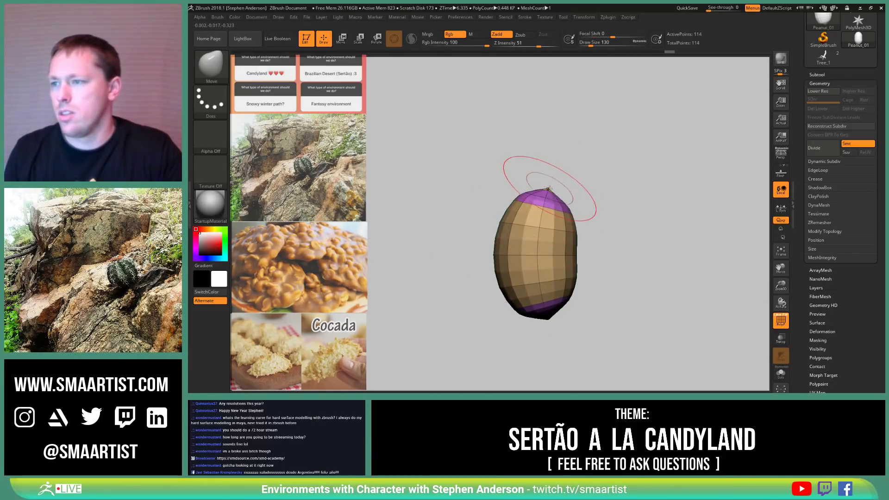
left_click_drag(553, 190, 562, 191)
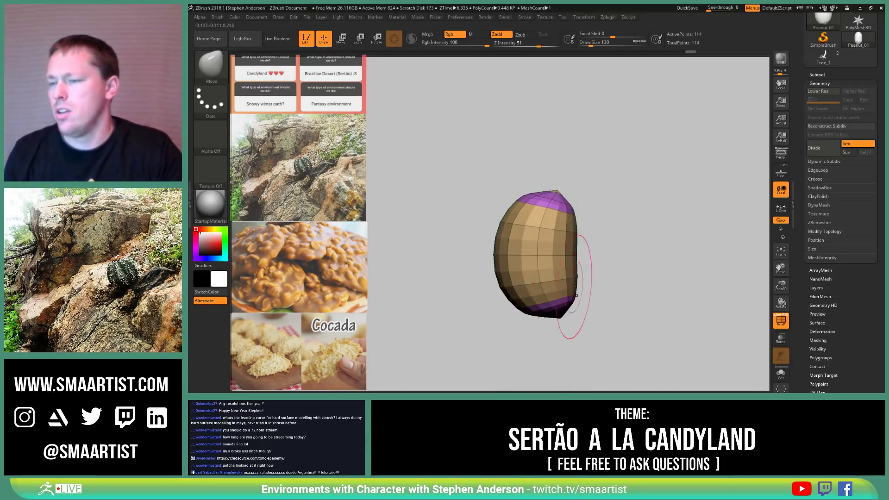
Step: Pull the ends and middle of the green seam slightly downward with the Move brush, and refine one end at draw size 61
mouse_move(575, 317)
left_mouse_down()
mouse_move(586, 188)
mouse_move(592, 248)
mouse_move(564, 241)
left_mouse_up()
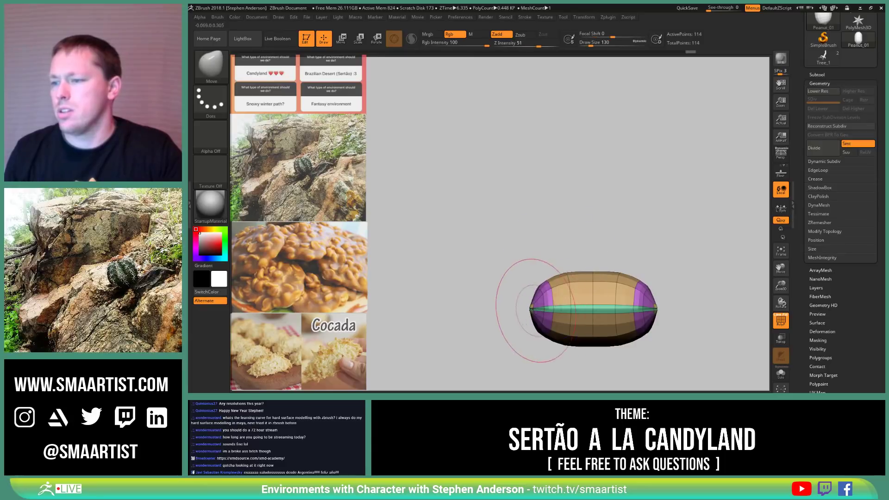
left_click_drag(538, 308, 539, 315)
left_click_drag(652, 312, 652, 321)
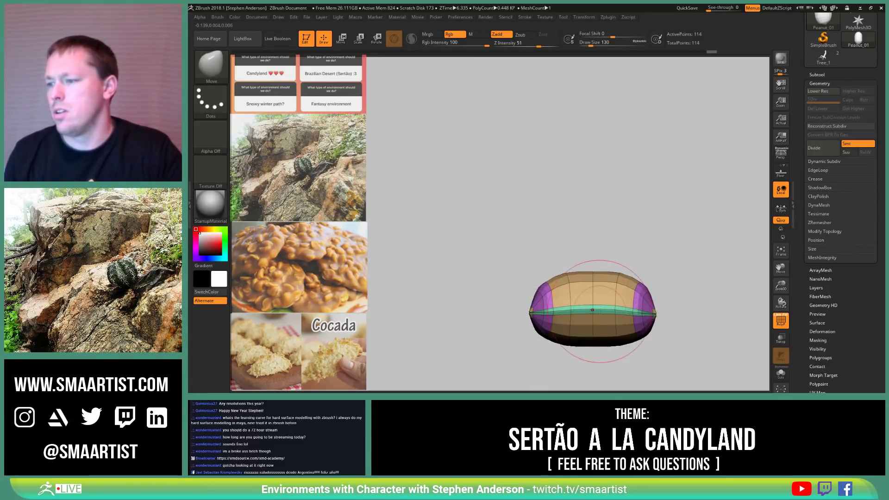
left_click_drag(595, 311, 594, 315)
left_click_drag(655, 315, 653, 296)
key("s")
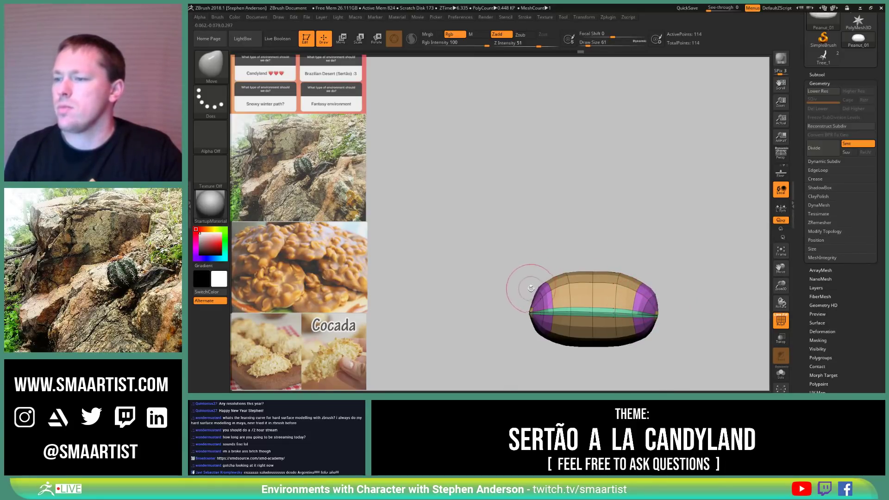
left_click_drag(533, 295, 531, 297)
mouse_move(512, 299)
left_mouse_down()
mouse_move(594, 302)
mouse_move(521, 327)
mouse_move(502, 299)
mouse_move(526, 288)
left_mouse_up()
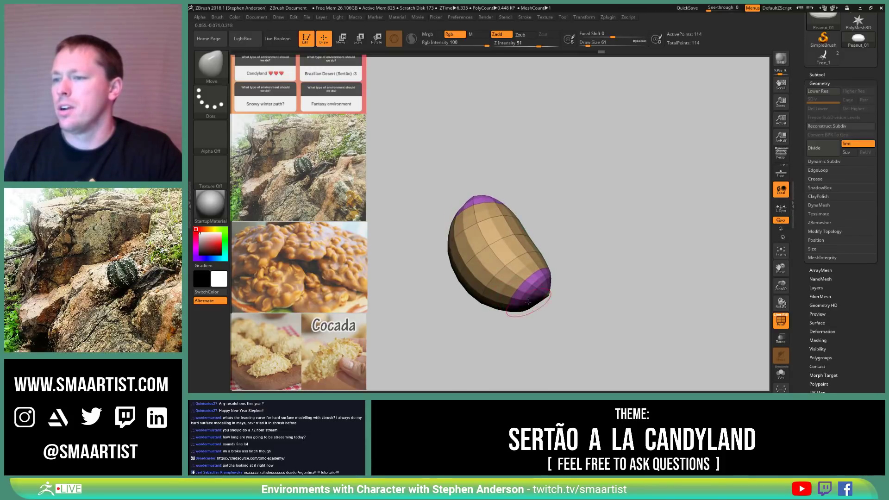
Step: Inspect the curved, smoothed peanut from several angles with the polyframe off and on
mouse_move(528, 296)
right_mouse_down("ctrl")
mouse_move(514, 264)
mouse_move(488, 306)
mouse_move(495, 309)
right_mouse_up("ctrl")
left_click_drag(560, 326, 567, 285)
mouse_move(552, 267)
right_mouse_down()
mouse_move(570, 290)
mouse_move(559, 331)
right_mouse_up()
key("shift+f")
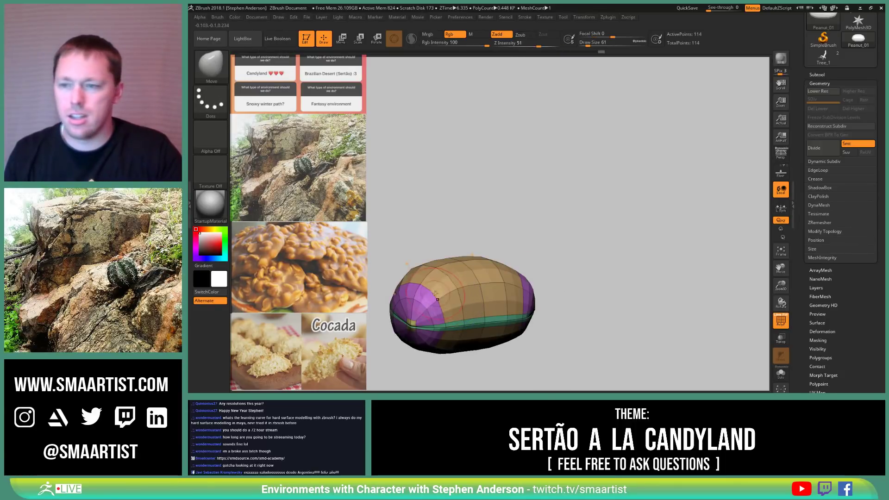
mouse_move(459, 302)
right_mouse_down("alt")
mouse_move(530, 263)
mouse_move(517, 274)
right_mouse_up("alt")
key("shift+f")
key("shift+f")
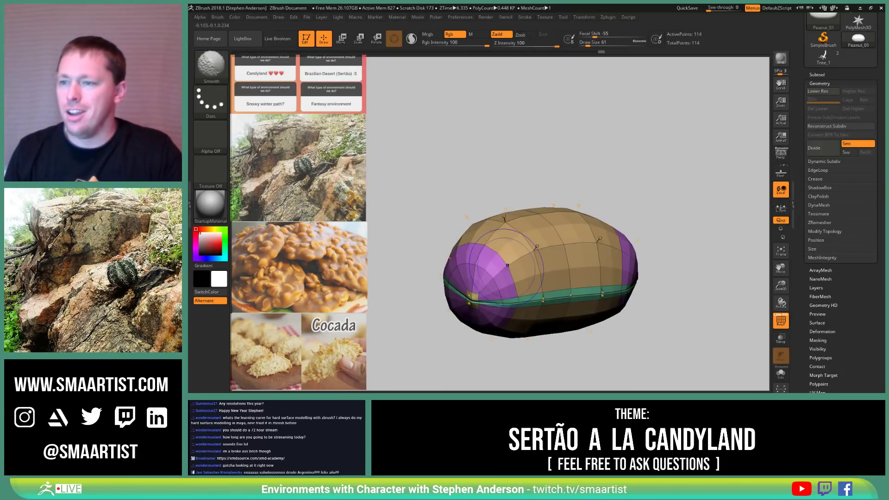
Step: At the lower subdivision level, delete the edge loop near each end of the peanut with the ZModeler Insert edge action
key("shift+d")
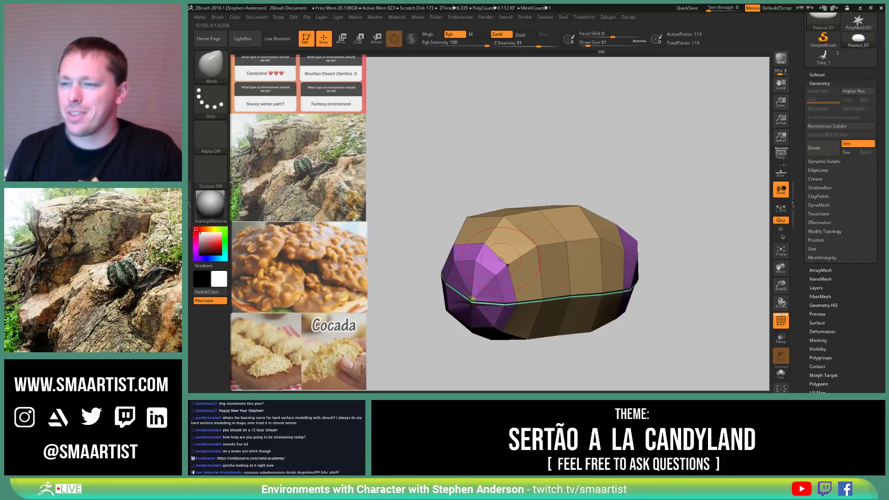
right_click_drag(503, 255, 483, 250)
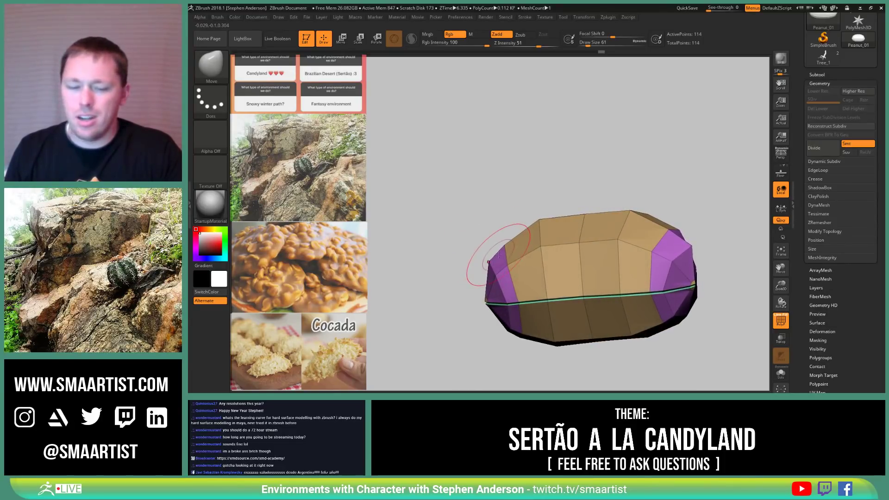
key("b")
key("z")
key("m")
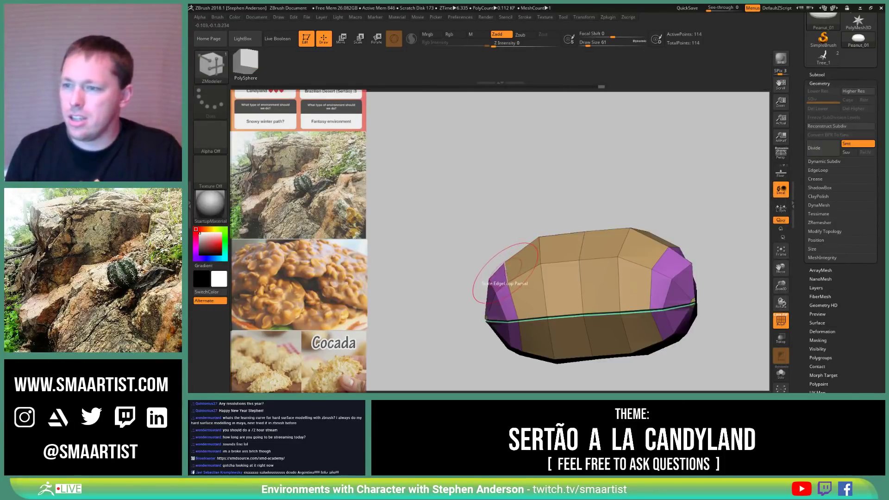
key("space")
left_click(504, 185)
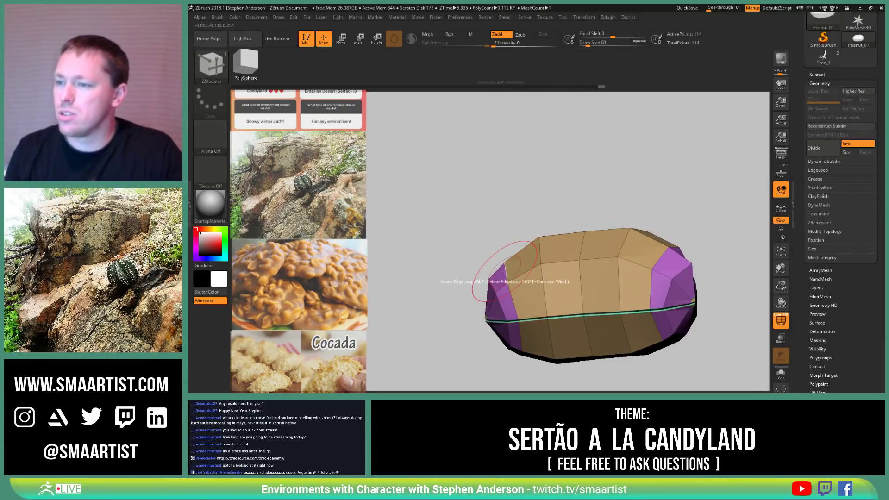
key("ctrl+d")
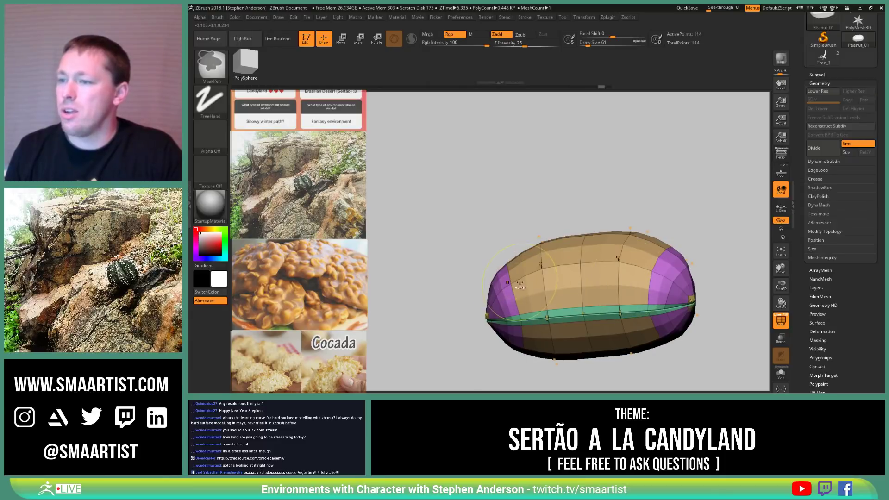
key("shift+d")
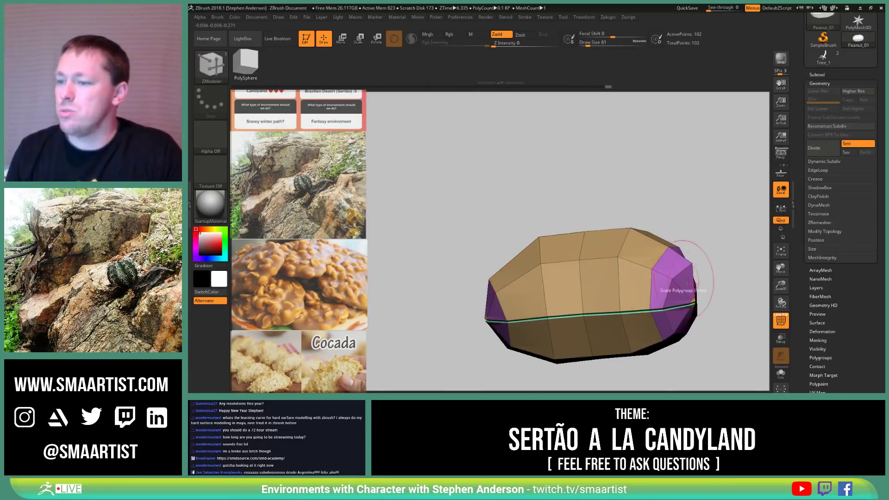
left_click(652, 269, "alt")
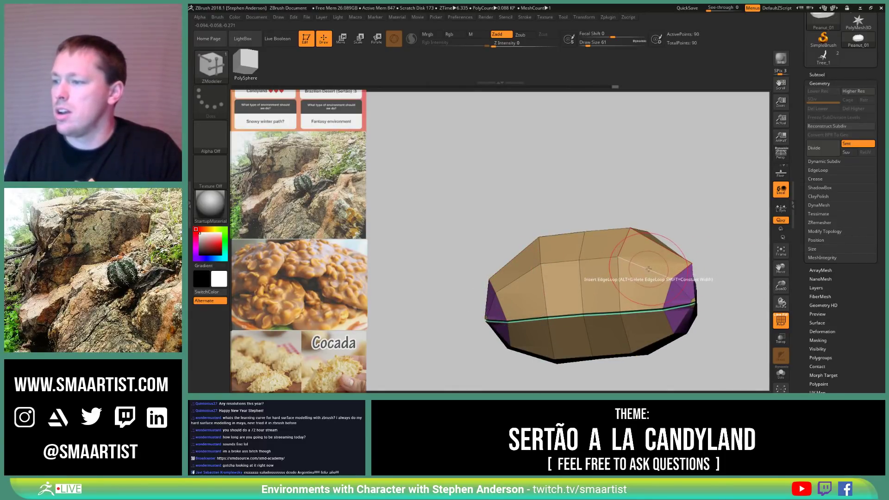
Step: Insert a replacement edge loop near each end of the peanut with the ZModeler Insert action targeting Multiple EdgeLoops
key("space")
left_click(590, 268)
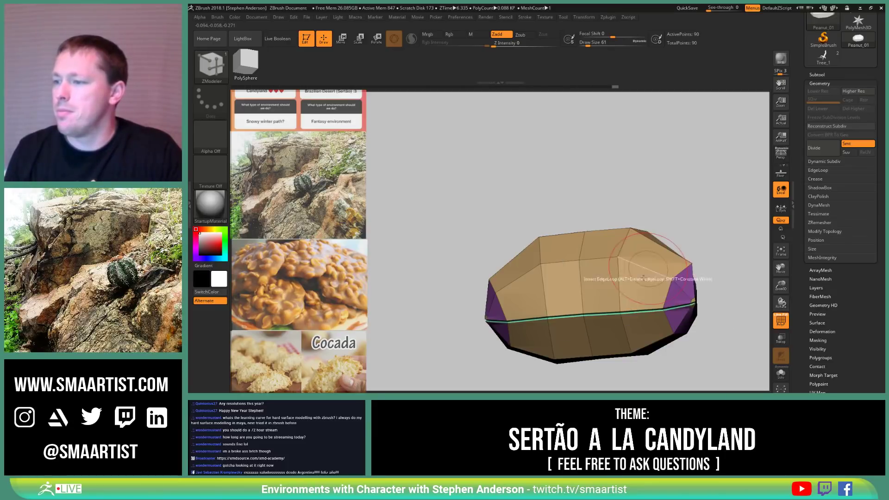
left_click(646, 267)
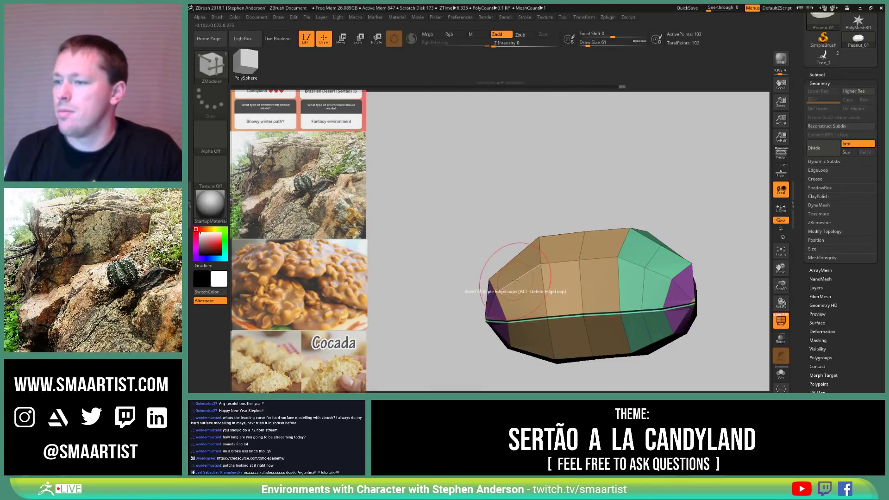
Step: Scale the new edge loop at one end of the peanut slightly with the ZModeler Scale edge action
key("space")
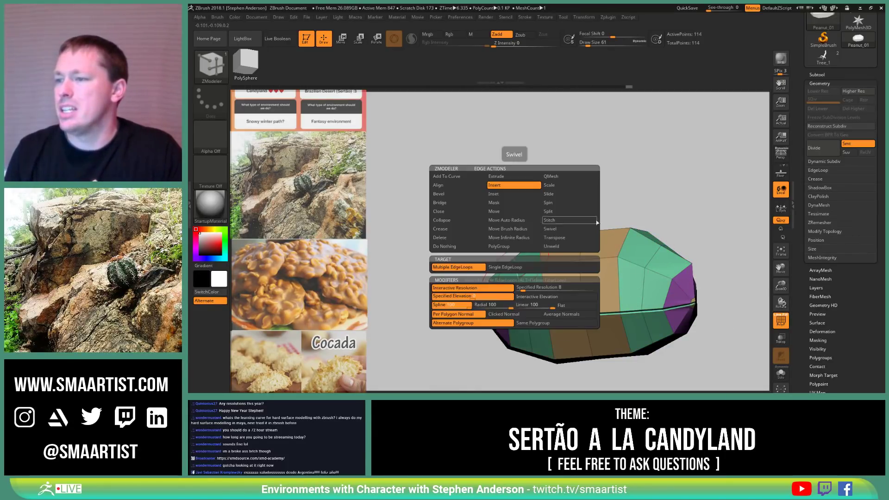
left_click(556, 185)
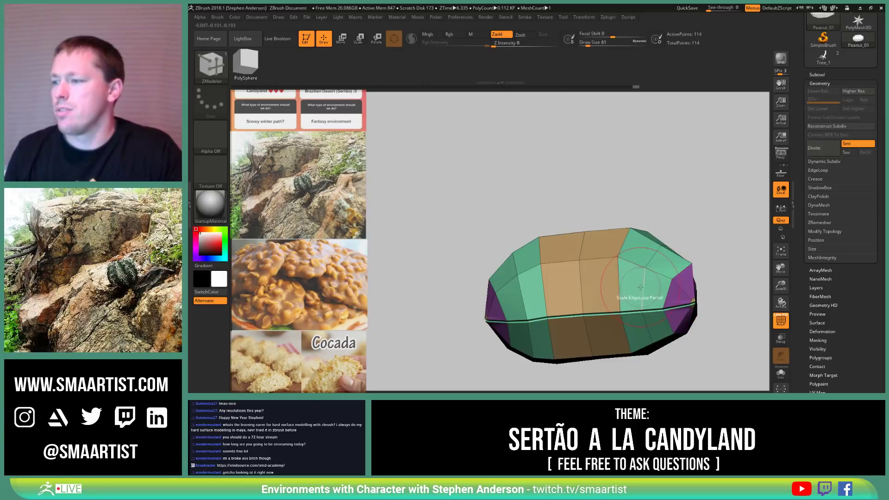
left_click_drag(641, 287, 653, 278)
Step: Turn off the polyframe and nudge the points at the peanut's tip and along its concave side with the Move brush at draw size 21
right_click_drag(653, 278, 617, 260)
key("shift+f")
right_click_drag(617, 261, 581, 273, "ctrl")
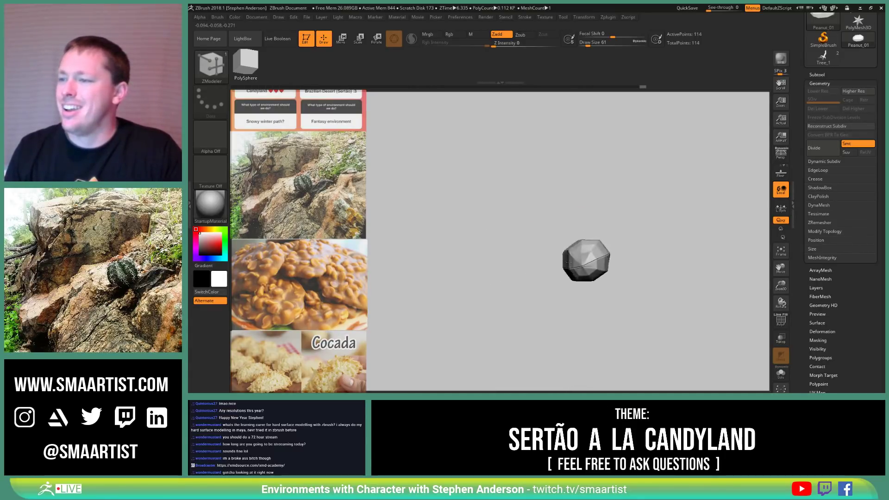
right_click_drag(590, 272, 593, 300)
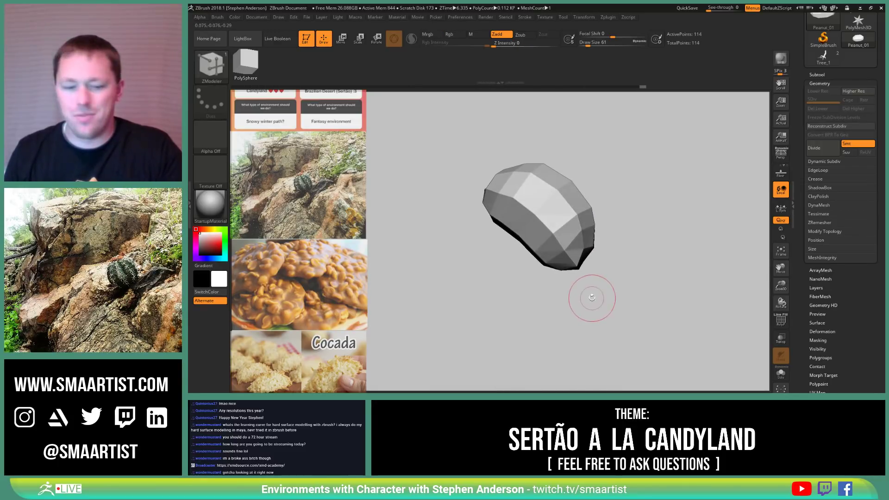
key("b")
key("m")
key("v")
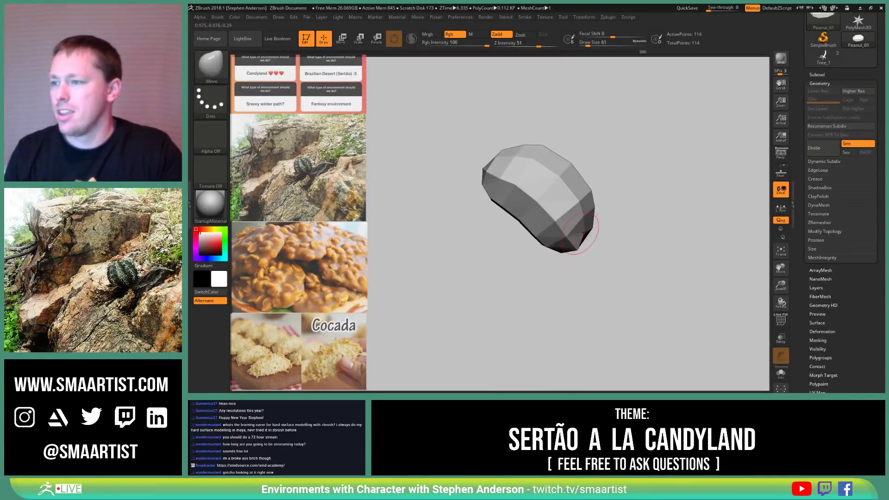
mouse_move(585, 222)
right_mouse_down("alt")
mouse_move(597, 234)
mouse_move(588, 237)
mouse_move(613, 241)
right_mouse_up("alt")
key("s")
left_click_drag(579, 250, 580, 251)
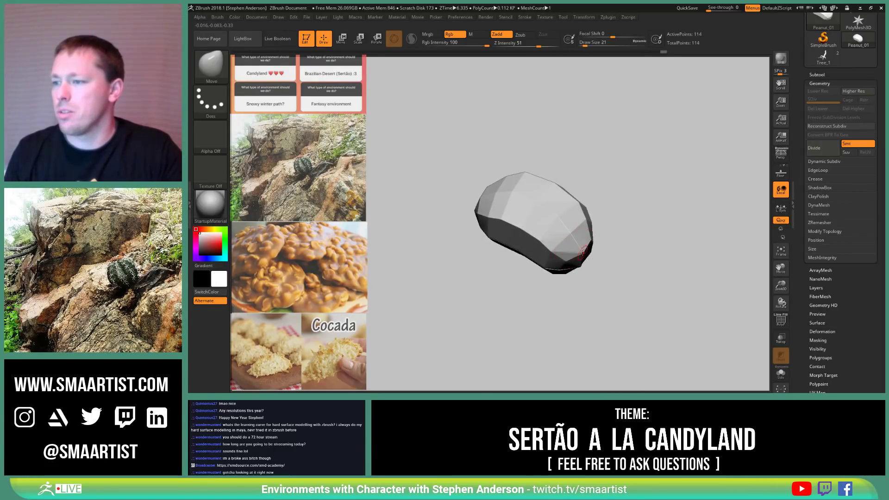
right_click_drag(579, 251, 598, 260)
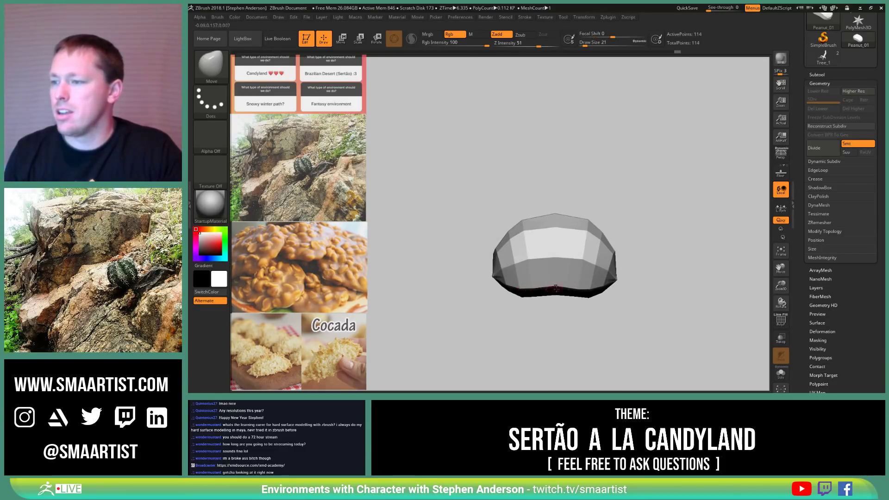
Step: Adjust the peanut's lower corners and convex side with the Move brush at draw sizes 54 and 113
key("s")
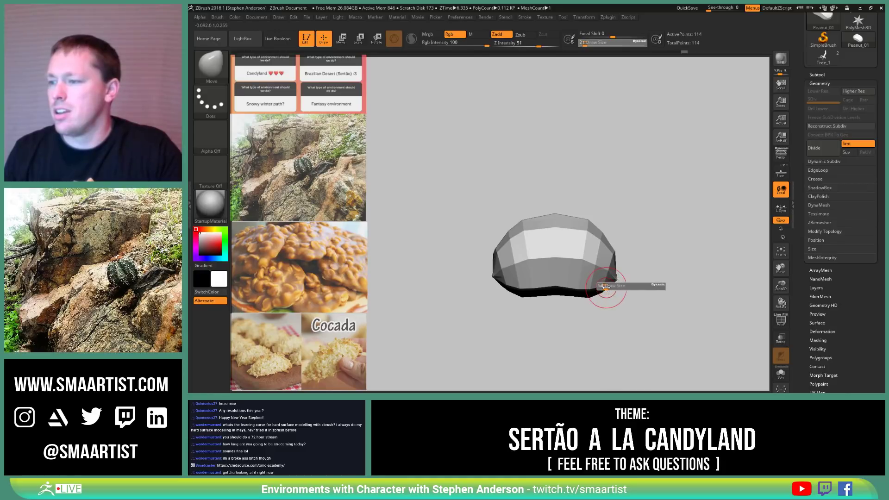
left_click_drag(606, 287, 607, 288)
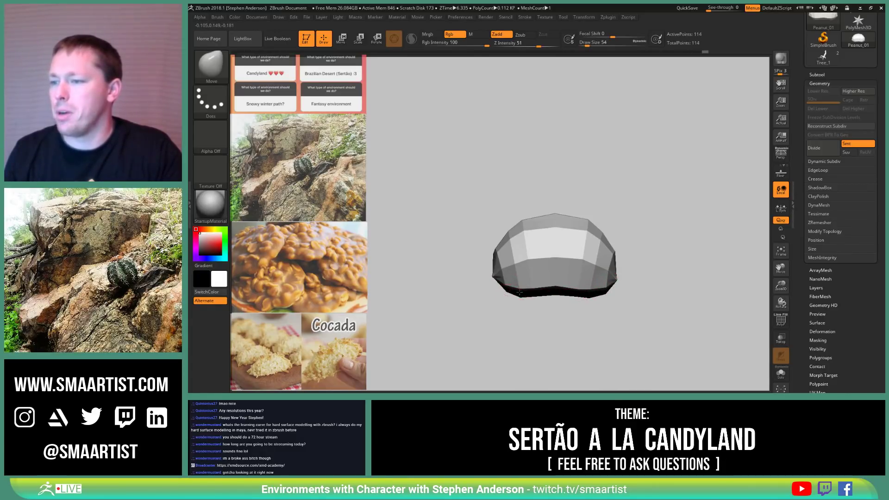
key("bracketright")
key("bracketright")
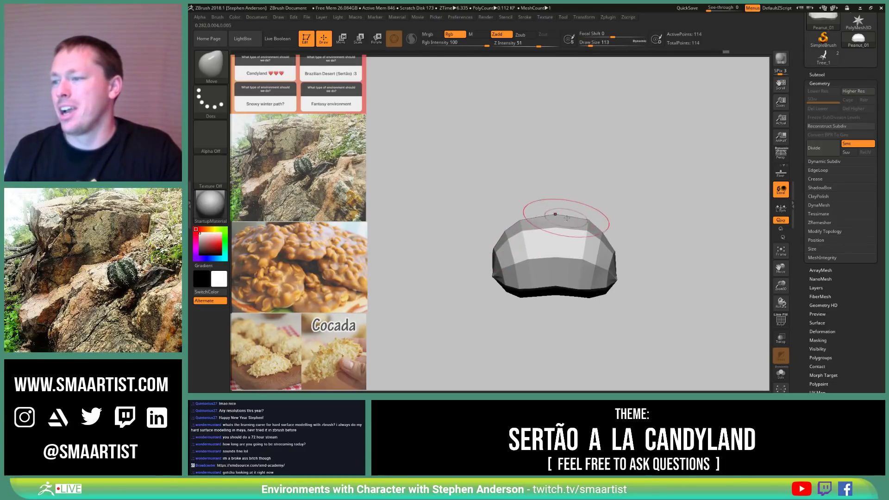
mouse_move(625, 208)
left_mouse_down()
mouse_move(632, 298)
mouse_move(607, 252)
left_mouse_up()
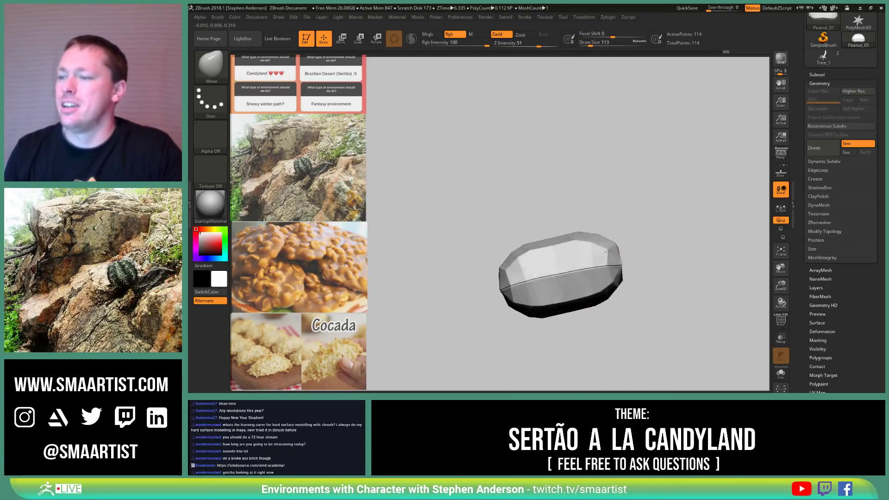
Step: Round off the corners of the peanut's outline toward its ends with the Move brush at draw size 133
right_click_drag(607, 251, 611, 259)
right_click_drag(611, 259, 607, 232, "ctrl")
mouse_move(607, 231)
right_mouse_down("alt")
mouse_move(498, 238)
mouse_move(520, 300)
mouse_move(505, 263)
mouse_move(516, 260)
mouse_move(520, 201)
mouse_move(523, 322)
mouse_move(514, 259)
right_mouse_up("alt")
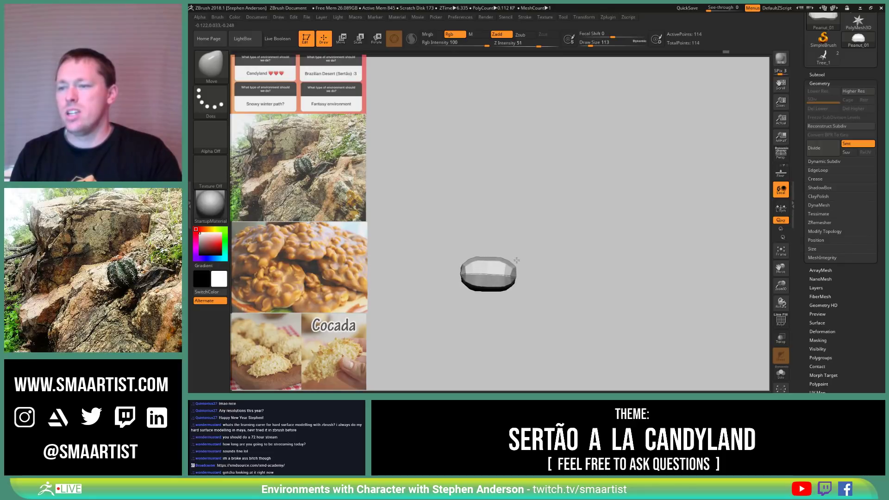
key("s")
left_click_drag(465, 262, 467, 263)
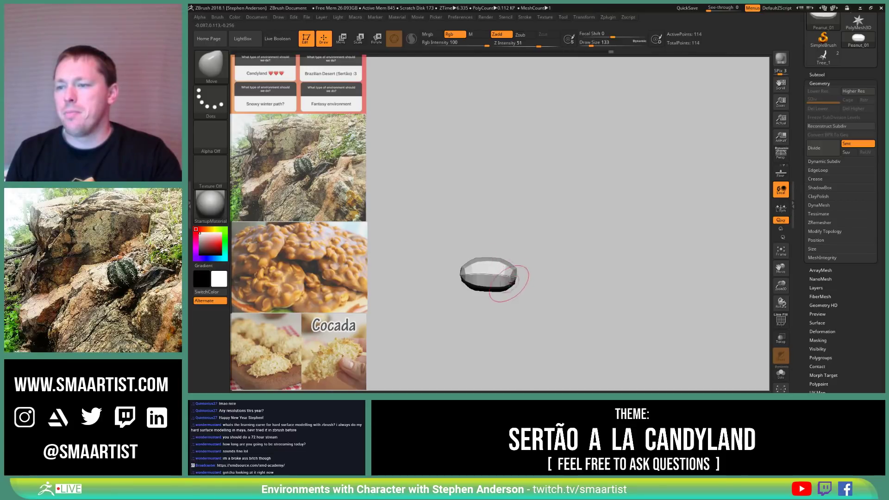
Step: Make the peanut's ends and sides more irregular with the Move brush at draw sizes 61 and 104
type("s61")
key("Return")
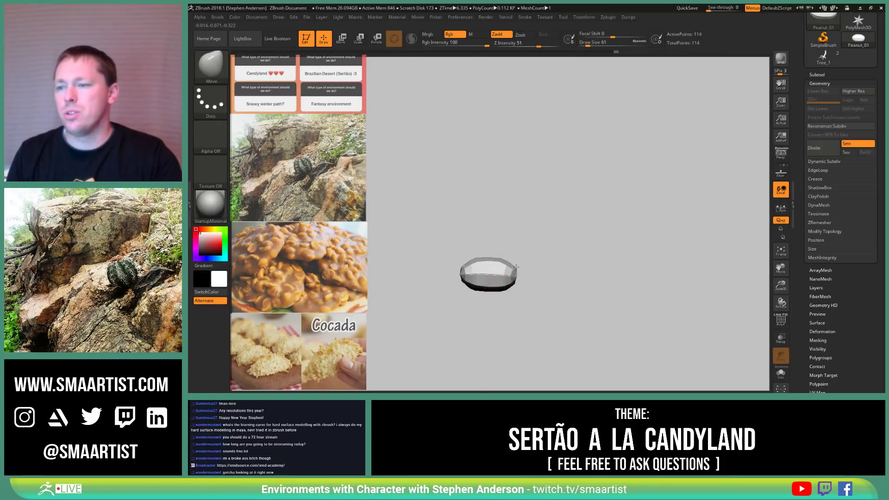
right_click_drag(513, 268, 531, 266)
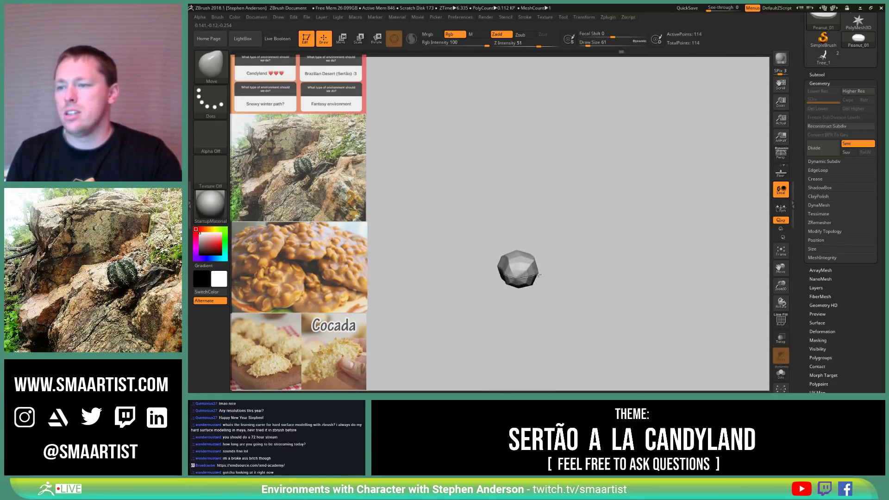
left_click_drag(532, 274, 531, 273, "shift")
key("s")
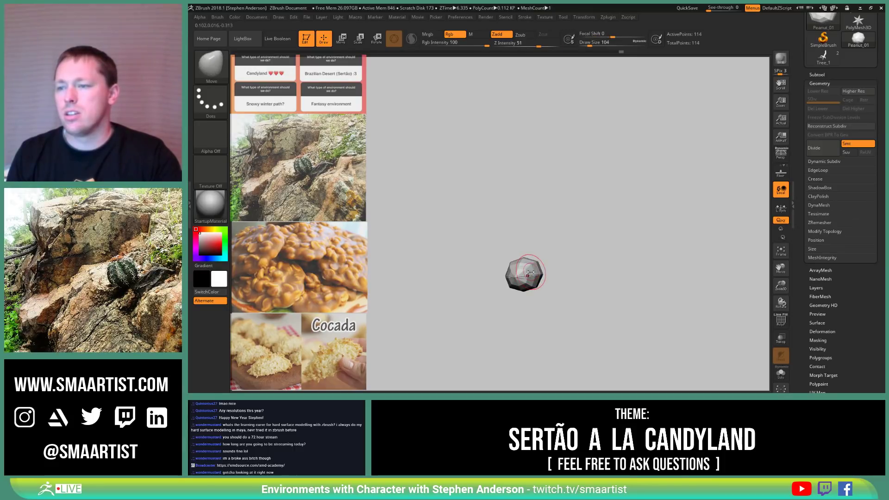
right_click_drag(528, 276, 538, 274)
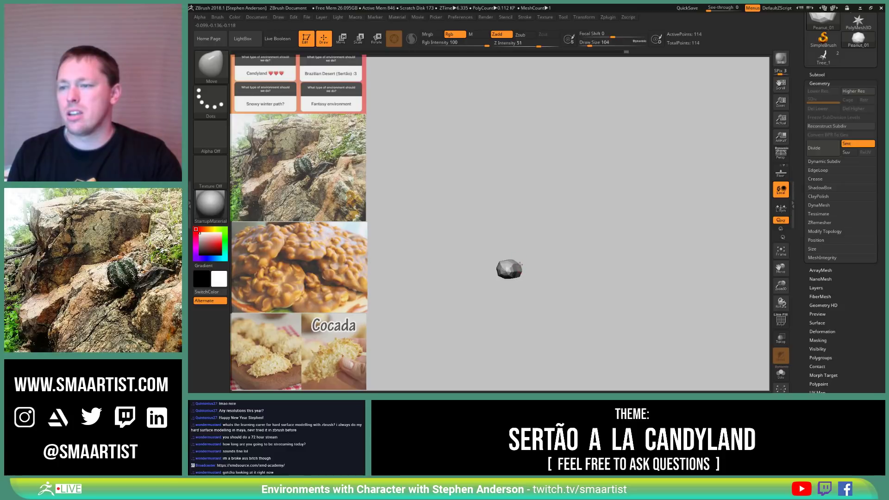
right_click_drag(539, 265, 559, 299, "ctrl")
Step: Duplicate the Peanut_01 subtool to keep the current shape as a separate variation
left_click(823, 73)
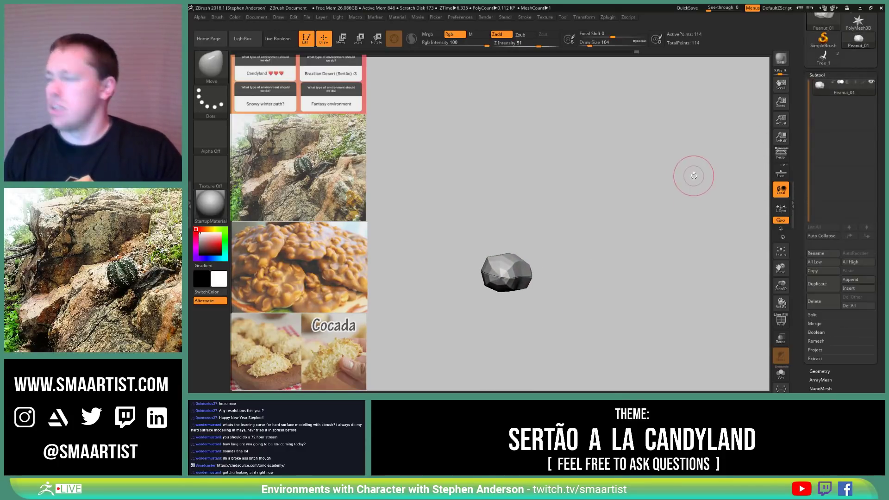
key("ctrl+shift+d")
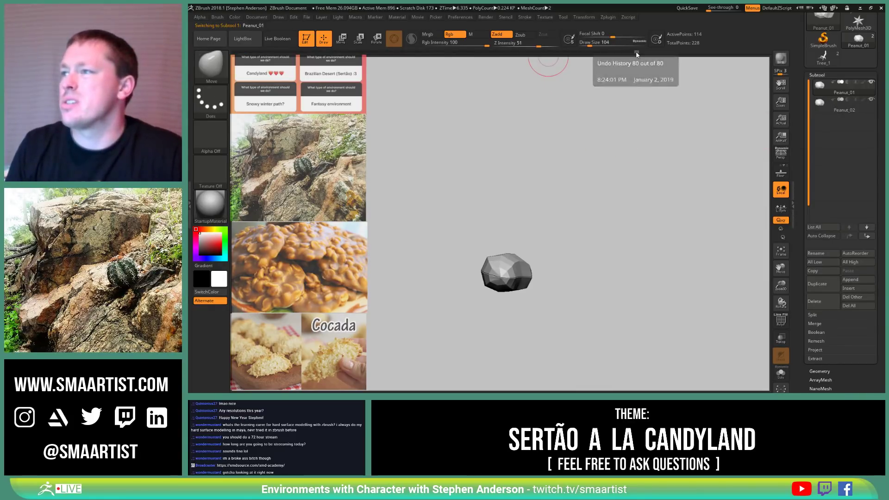
Step: Isolate Peanut_01 in Solo mode and step back through its undo history to the earlier, straight body shape
left_click_drag(633, 48, 547, 61)
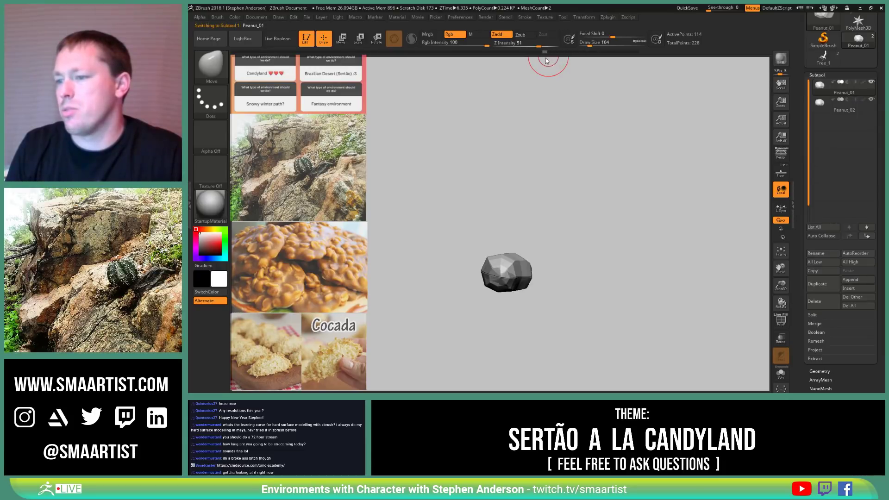
left_click(781, 374)
left_click_drag(649, 318, 527, 287)
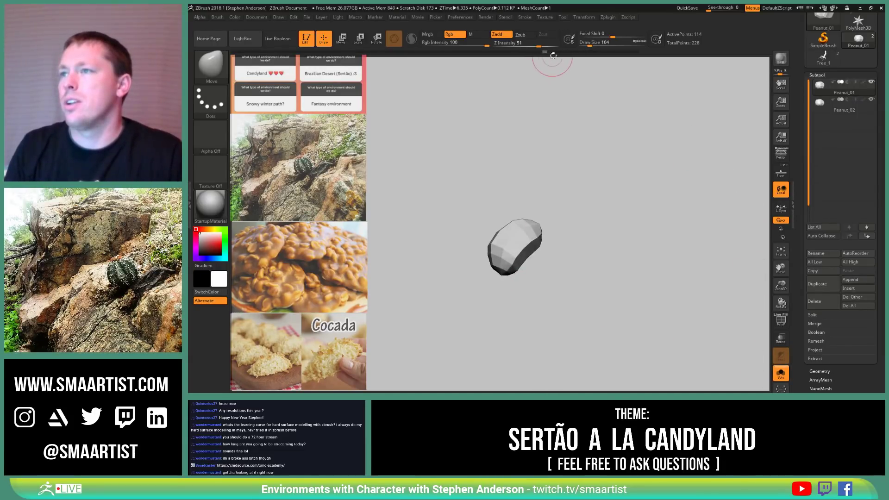
left_click_drag(535, 54, 506, 55)
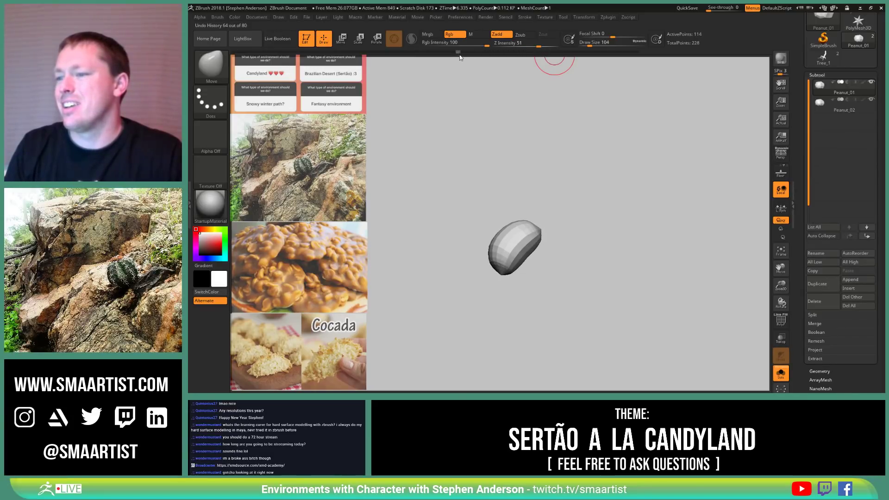
mouse_move(437, 56)
left_mouse_down()
mouse_move(422, 56)
mouse_move(439, 54)
left_mouse_up()
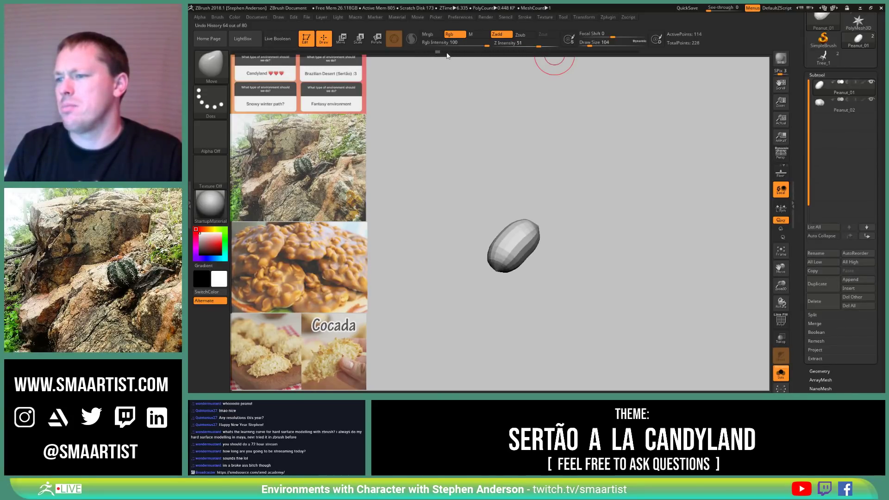
key("ctrl+shift")
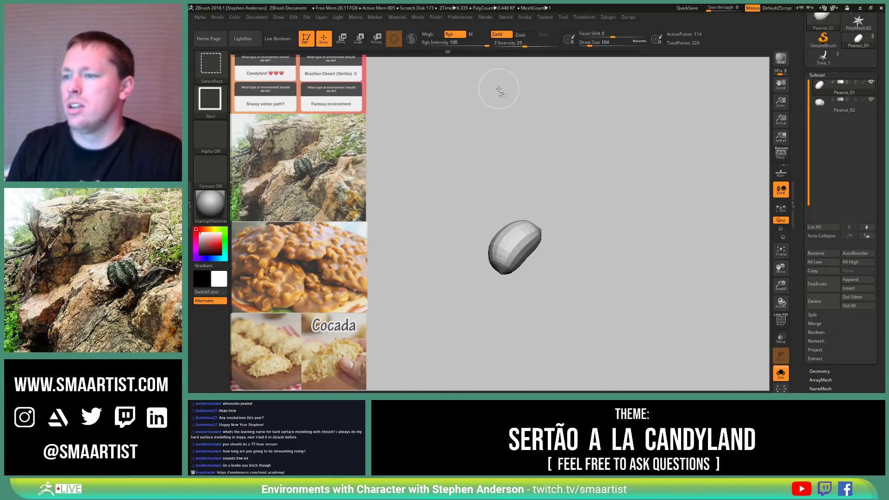
key("ctrl+z")
key("ctrl+z")
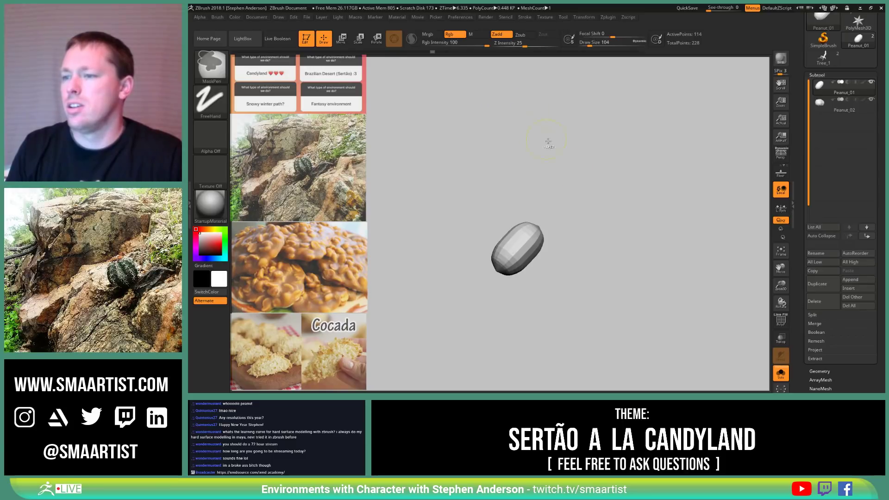
Step: Check the reverted Peanut_01 from several angles, turn on the polyframe, and make the Peanut_02 subtool active
left_click_drag(548, 141, 591, 195)
left_click_drag(591, 194, 571, 178, "shift")
left_click_drag(561, 240, 616, 246)
mouse_move(581, 210)
left_mouse_down("shift")
mouse_move(583, 296)
mouse_move(588, 208)
mouse_move(614, 249)
mouse_move(550, 258)
mouse_move(609, 244)
mouse_move(619, 289)
mouse_move(585, 264)
left_mouse_up("shift")
key("shift+f")
left_click(842, 111)
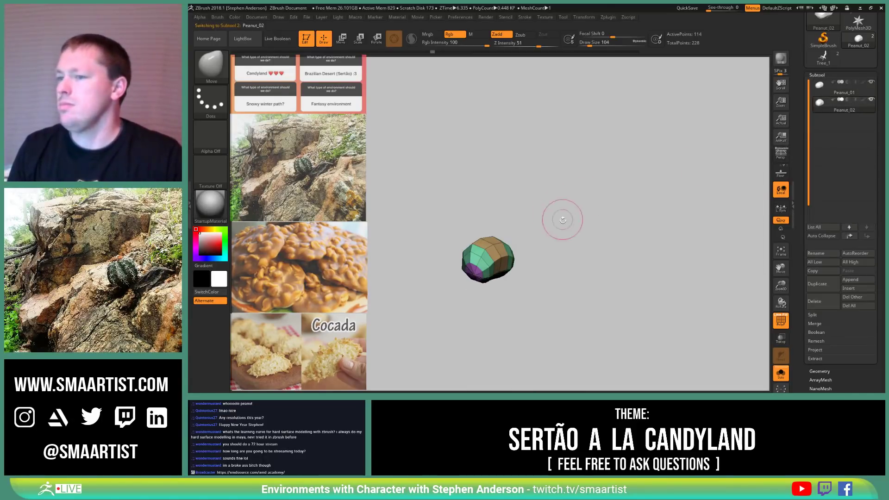
Step: Rename the Peanut_02 subtool as Peanut_Whole
left_click_drag(562, 218, 589, 274)
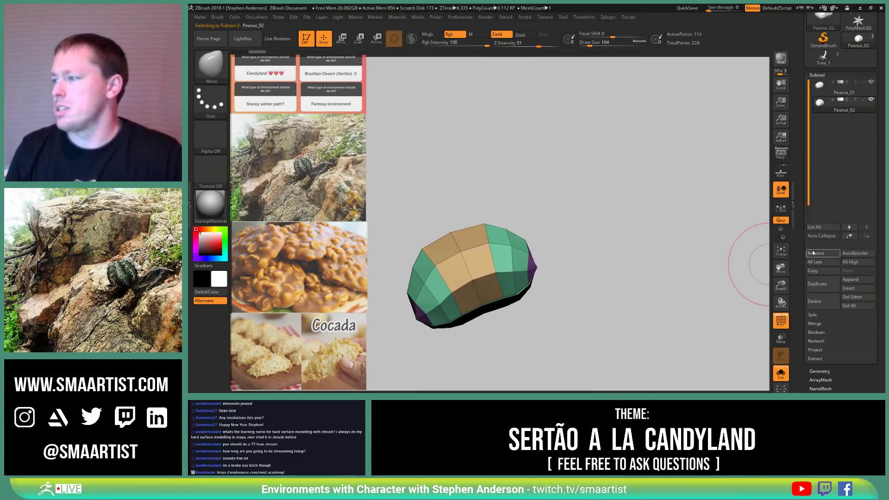
left_click(836, 254)
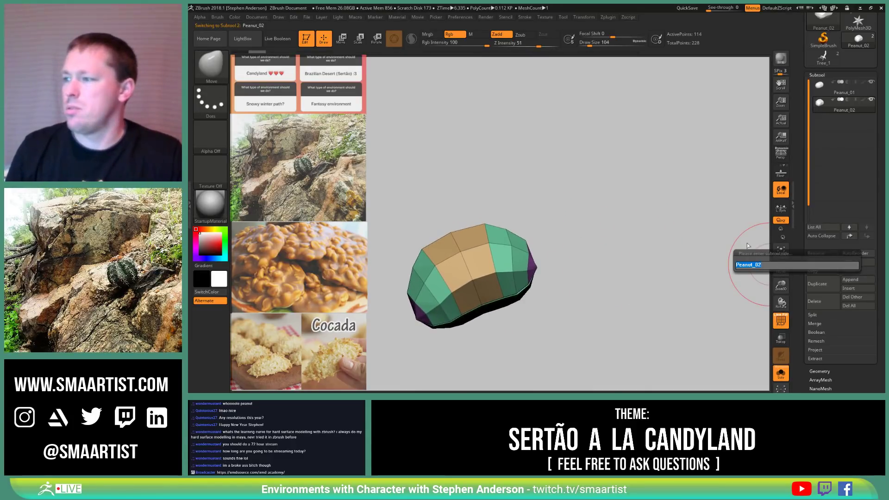
type("Peanut_Whole")
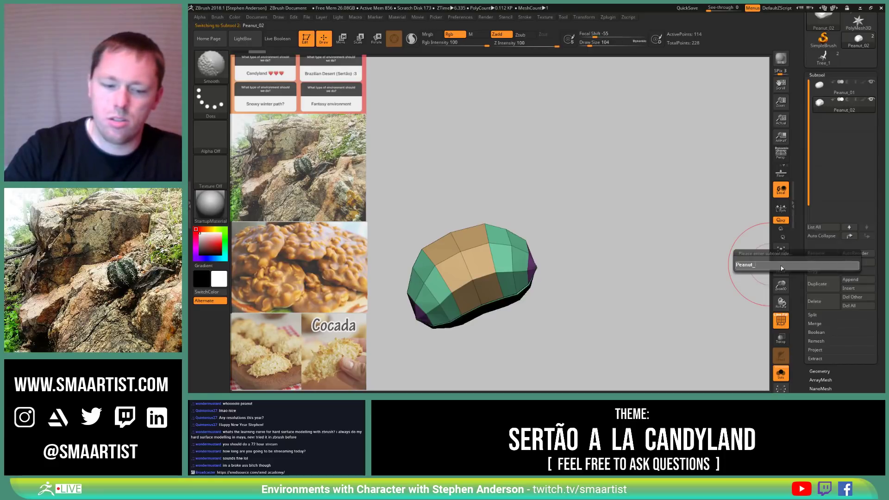
key("Return")
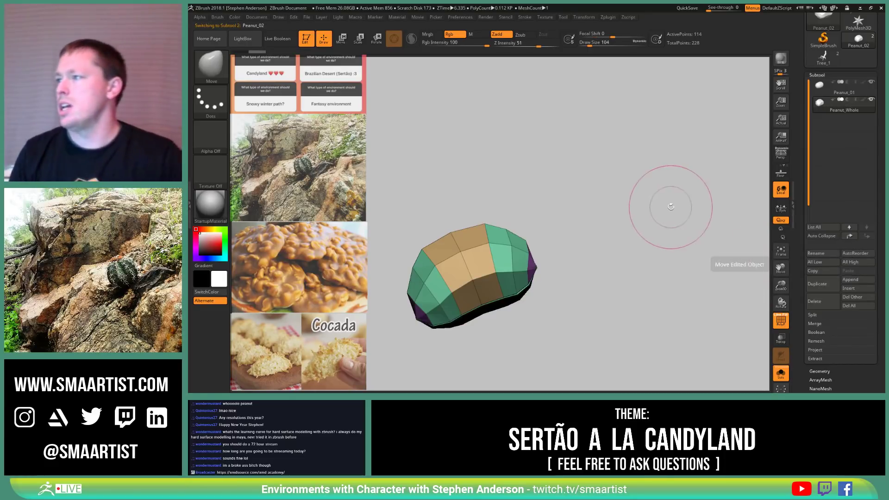
Step: Duplicate the Peanut_Whole subtool to get a copy for modelling a half peanut
key("ctrl")
mouse_move(613, 279)
left_mouse_down("alt")
mouse_move(580, 254)
mouse_move(632, 259)
left_mouse_up("alt")
key("ctrl+shift")
key("ctrl+shift+d")
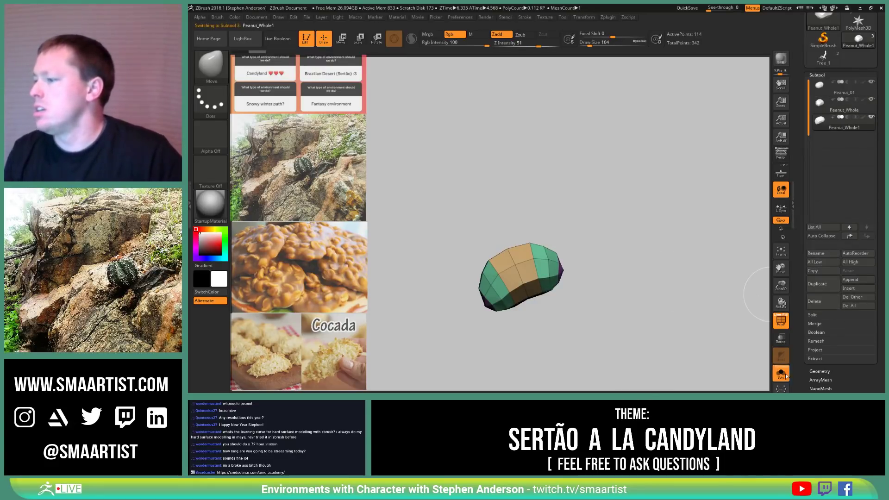
Step: Delete the thin polyloop running around the peanut copy's middle with the ZModeler brush's Delete action and Polyloop target
mouse_move(636, 337)
left_mouse_down()
mouse_move(510, 221)
mouse_move(566, 201)
mouse_move(615, 311)
mouse_move(490, 286)
left_mouse_up()
key("b")
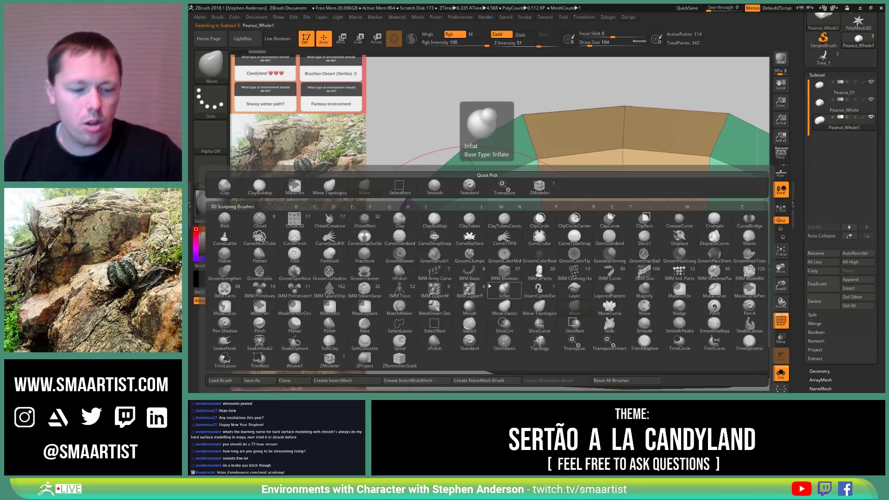
key("z")
key("m")
left_click_drag(509, 296, 500, 282, "alt")
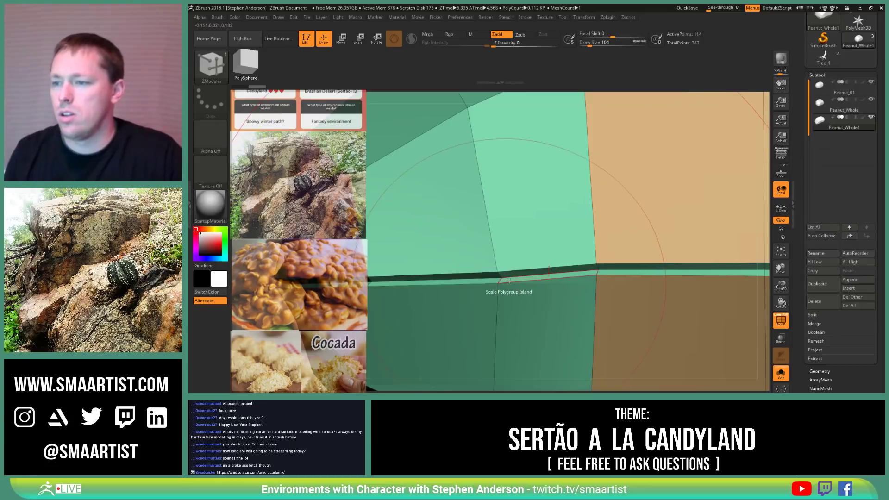
key("space")
left_click(437, 132)
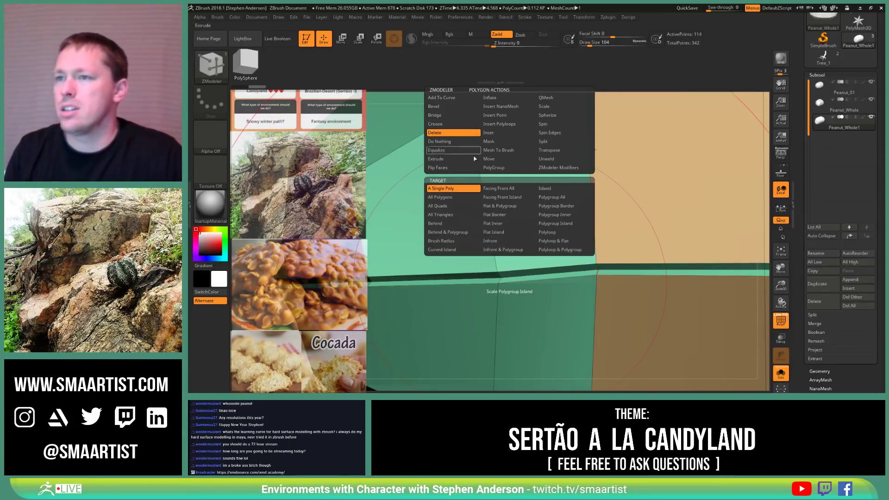
left_click(567, 233)
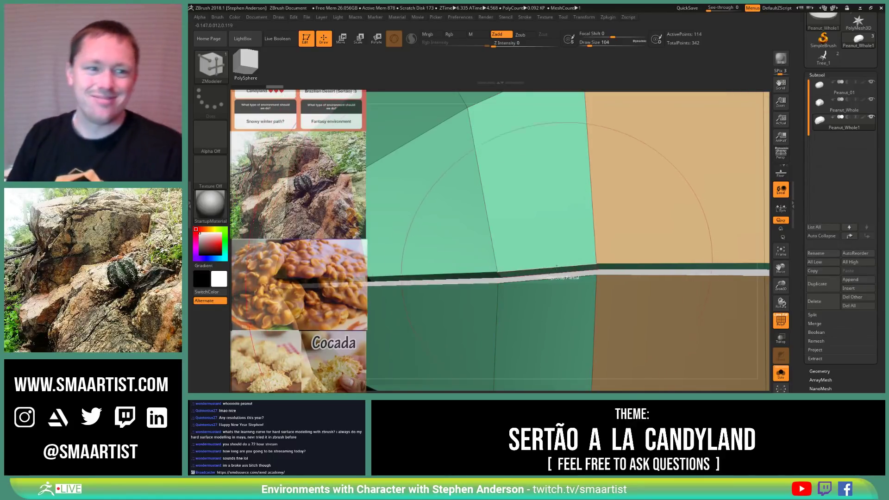
Step: Delete the peanut's lower half using the ZModeler polygon Delete action with the Island target
mouse_move(563, 297)
right_mouse_down("ctrl")
mouse_move(520, 168)
mouse_move(551, 221)
mouse_move(503, 190)
mouse_move(556, 208)
right_mouse_up("ctrl")
key("space")
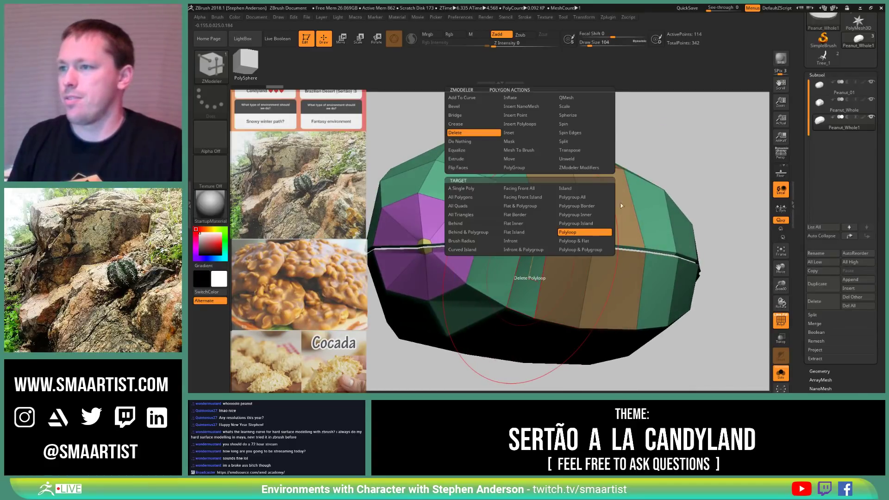
left_click(580, 191)
left_click(592, 296)
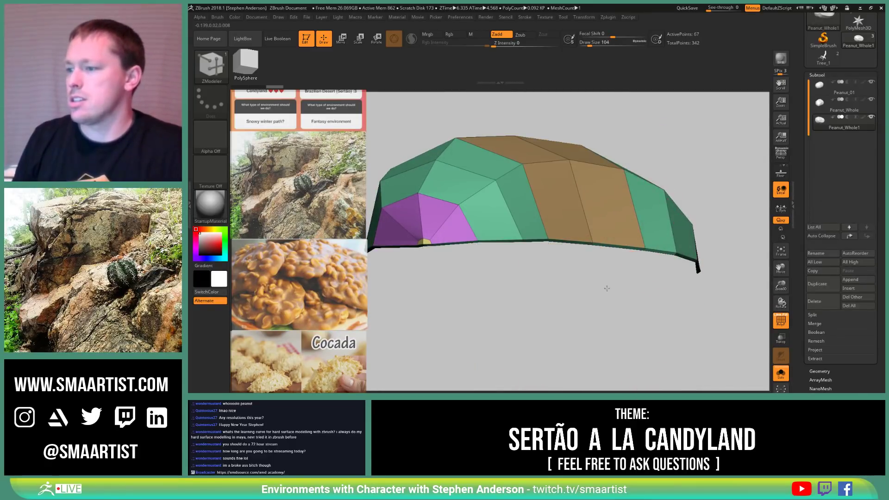
Step: Set the ZModeler edge action to Bridge and bridge a first pair of opposite rim edges across the half peanut's open underside
right_click_drag(607, 288, 591, 157, "ctrl")
mouse_move(595, 213)
right_mouse_down()
mouse_move(581, 206)
mouse_move(596, 244)
mouse_move(568, 182)
mouse_move(528, 185)
right_mouse_up()
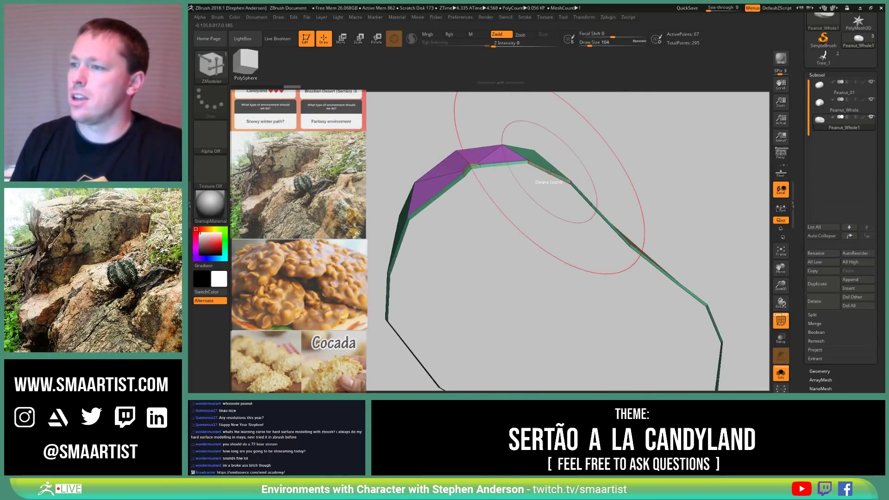
key("space")
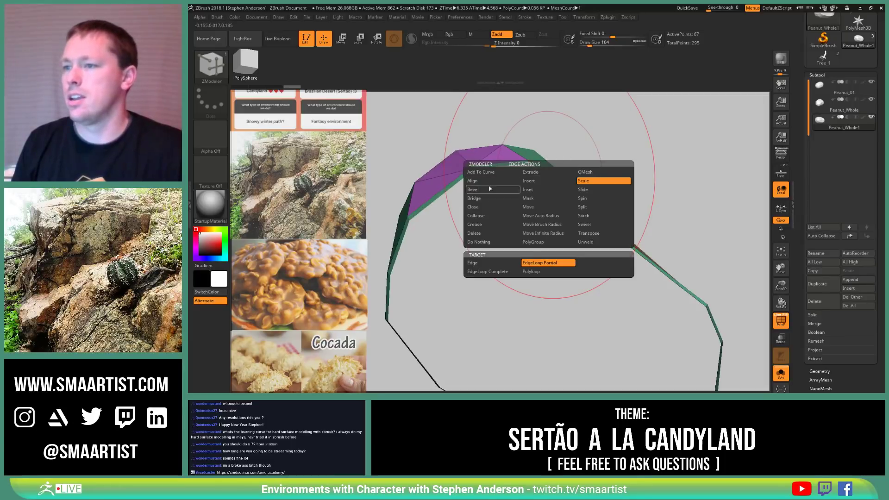
left_click(482, 199)
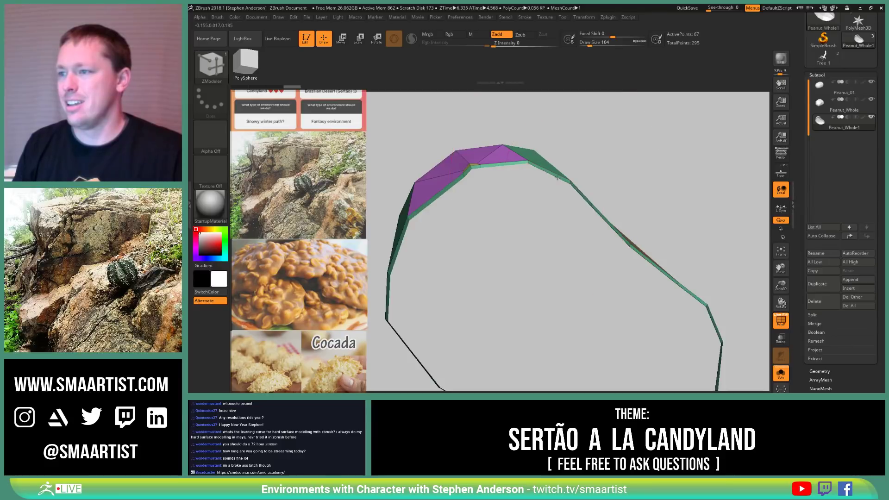
left_click(397, 250)
Step: Bridge two more pairs of opposite rim edges, at the middle and toward the other end of the open underside
right_click_drag(445, 248, 490, 220, "ctrl")
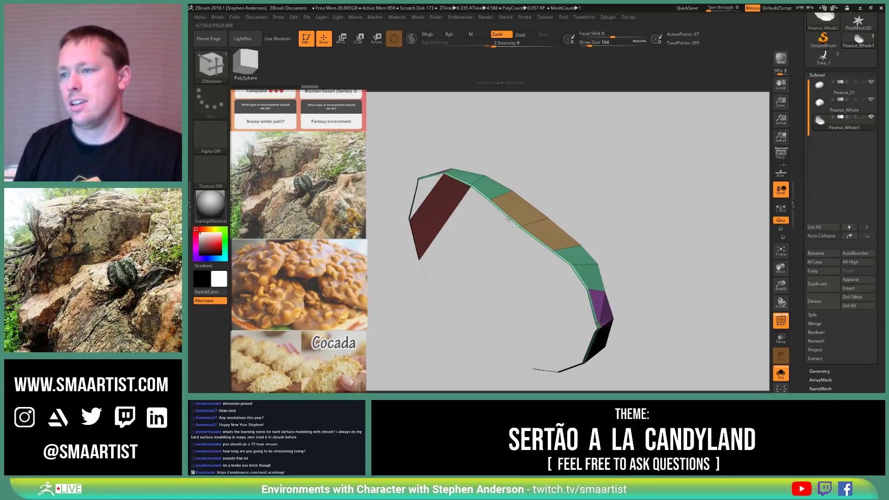
right_click_drag(457, 256, 504, 219)
left_click(507, 214)
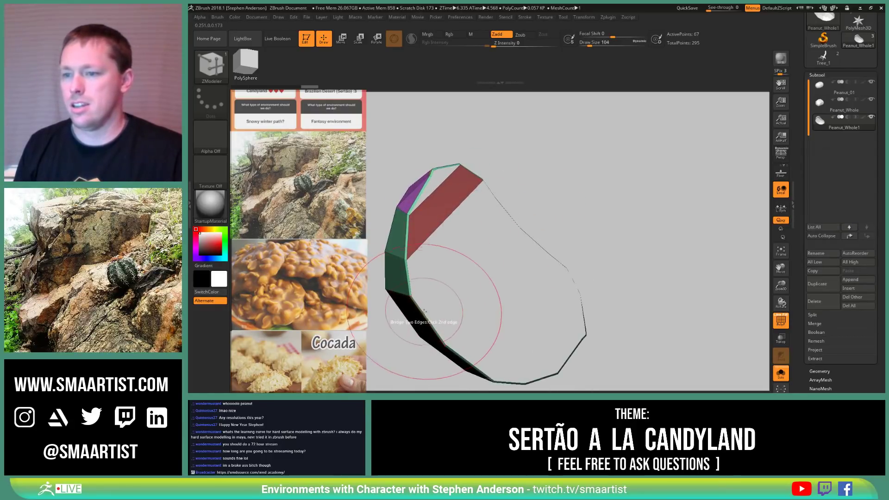
left_click(424, 309)
right_click_drag(528, 300, 634, 302)
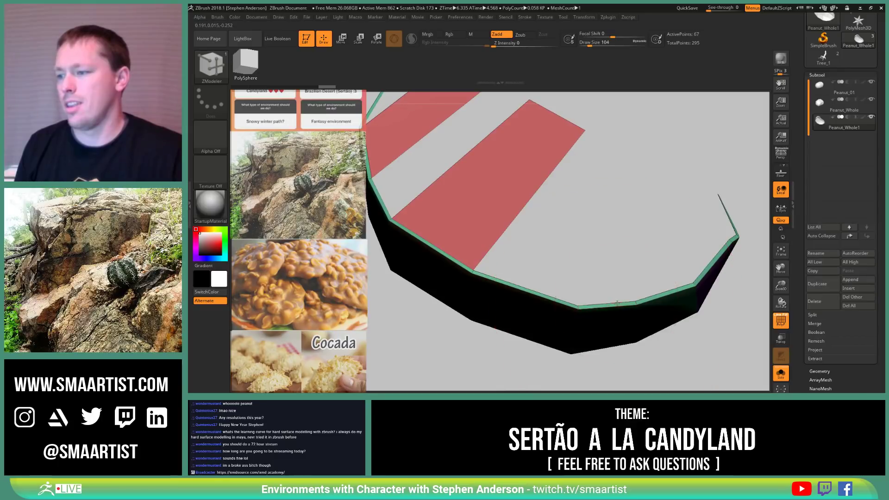
left_click(616, 303)
Step: Bridge the gaps between the separate strips to make one continuous cap across the underside
right_click_drag(619, 301, 588, 315, "ctrl")
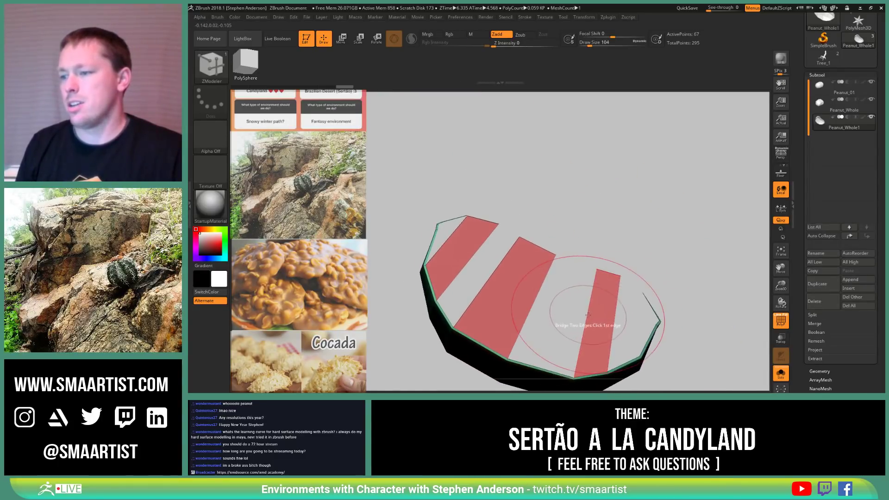
left_click(531, 302)
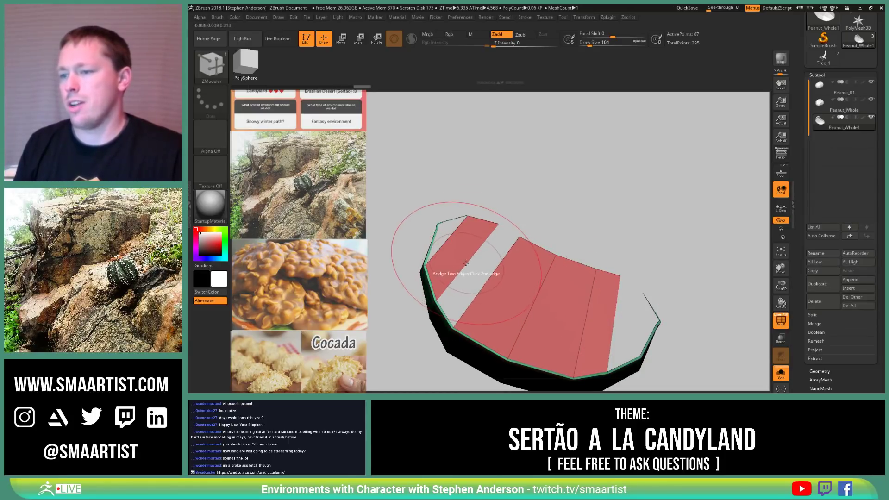
right_click_drag(530, 295, 508, 246, "ctrl")
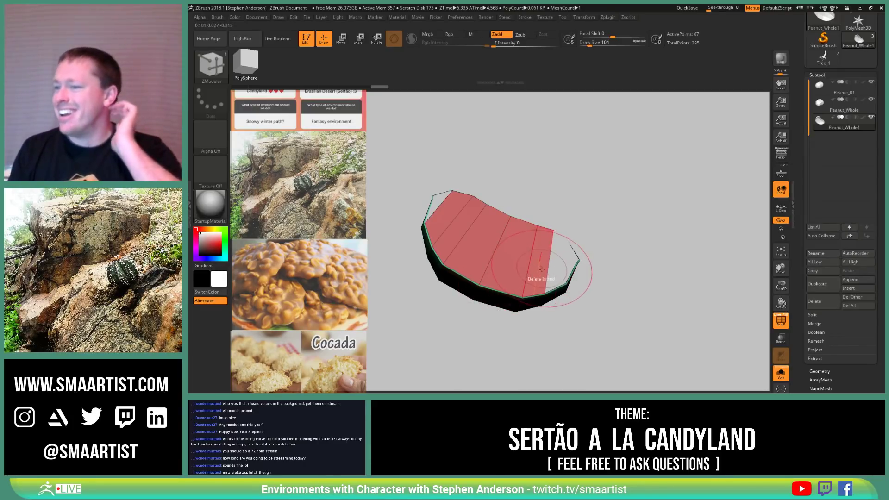
Step: Extend the underside cap toward the rounded end by bridging the next pair of opposite rim edges
mouse_move(536, 270)
right_mouse_down()
mouse_move(538, 297)
mouse_move(576, 253)
mouse_move(591, 282)
mouse_move(544, 303)
mouse_move(556, 366)
right_mouse_up()
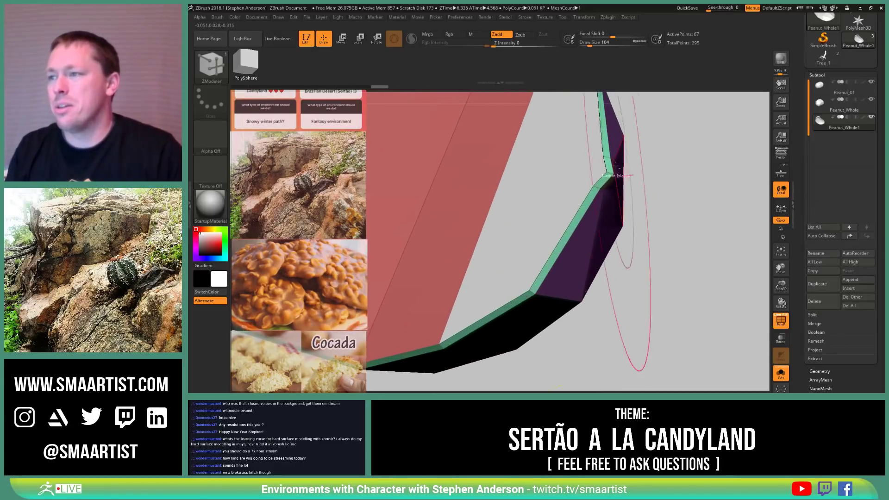
right_click_drag(605, 135, 588, 303, "alt")
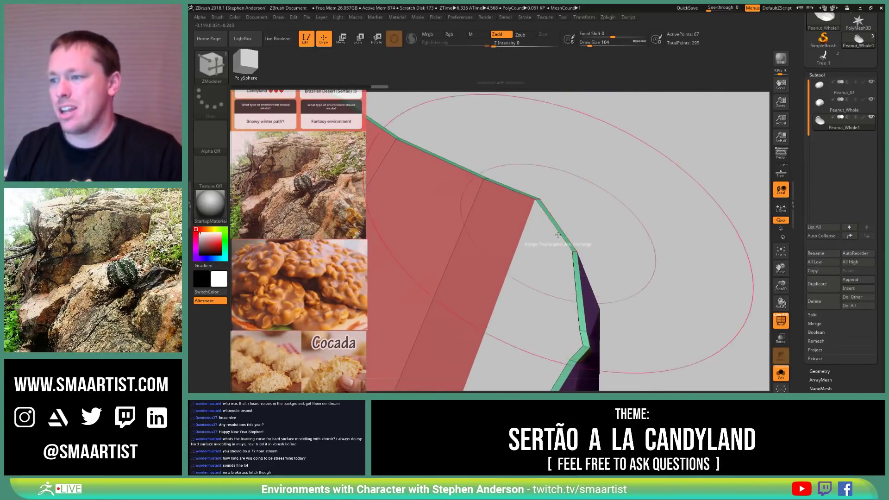
right_click_drag(576, 258, 602, 103, "alt")
left_click(487, 339)
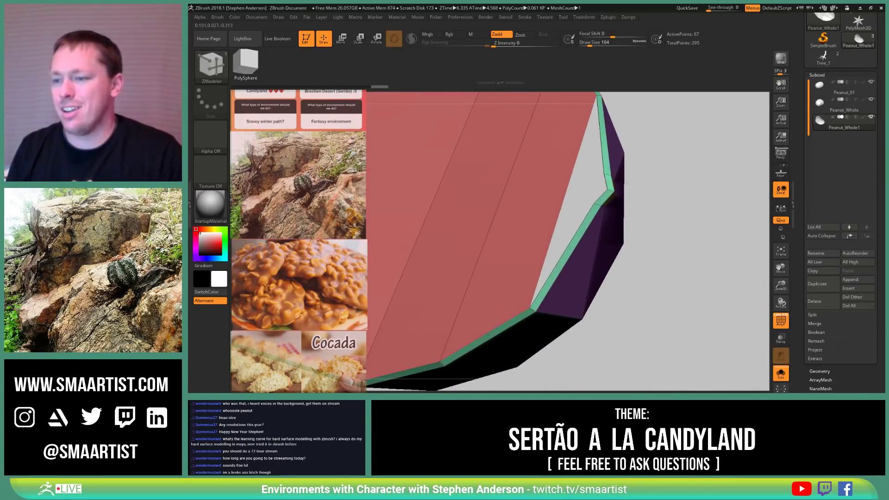
right_click_drag(525, 259, 515, 301, "alt")
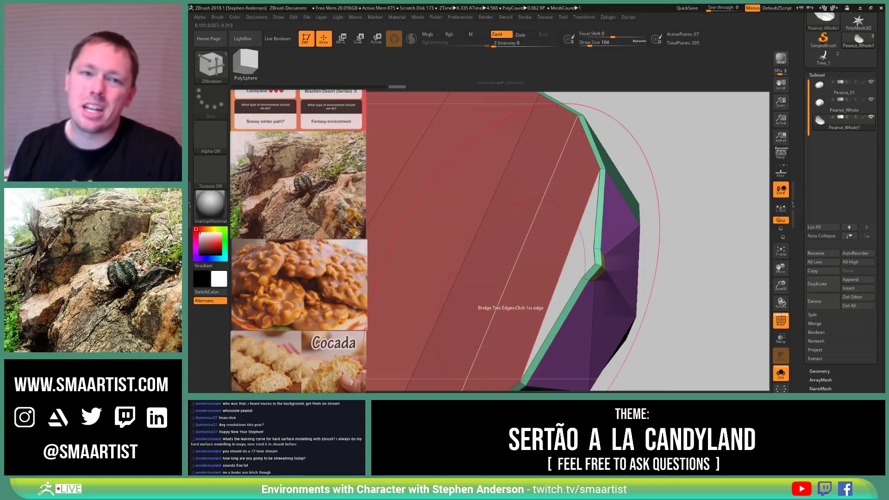
right_click_drag(507, 254, 505, 262, "alt")
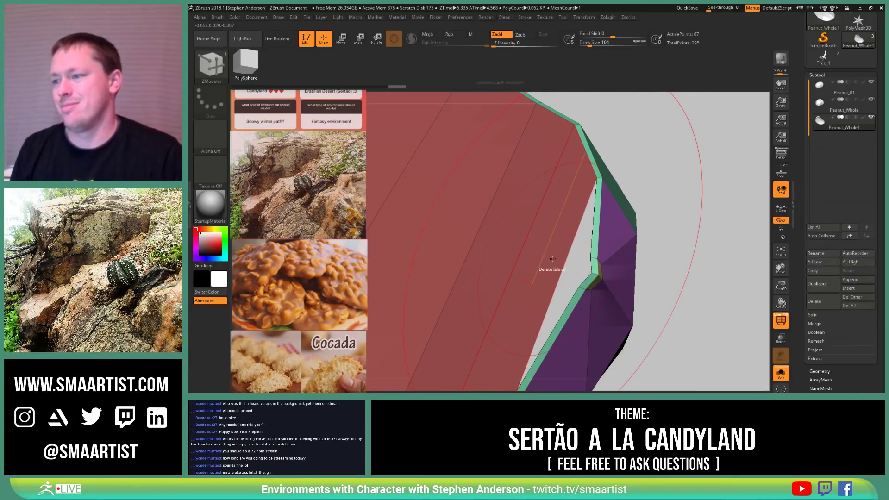
Step: Insert an edge loop lengthwise through the bridged underside cap with the ZModeler Insert edge action
key("space")
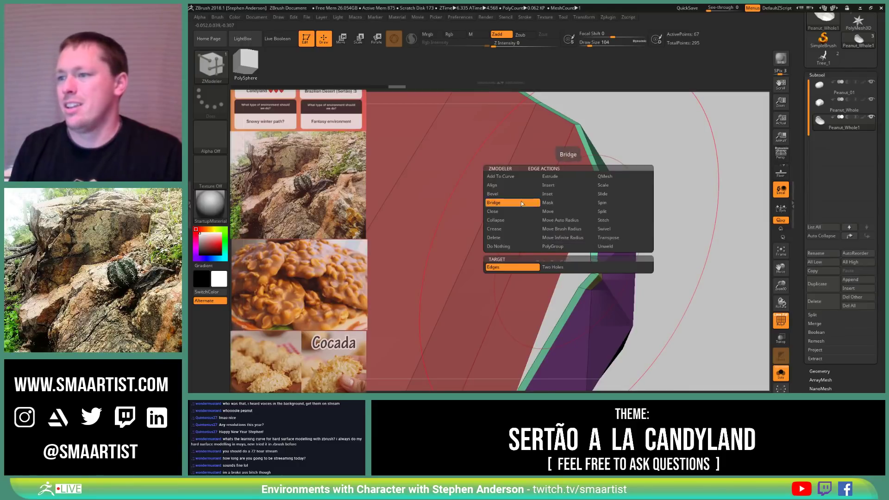
left_click(551, 186)
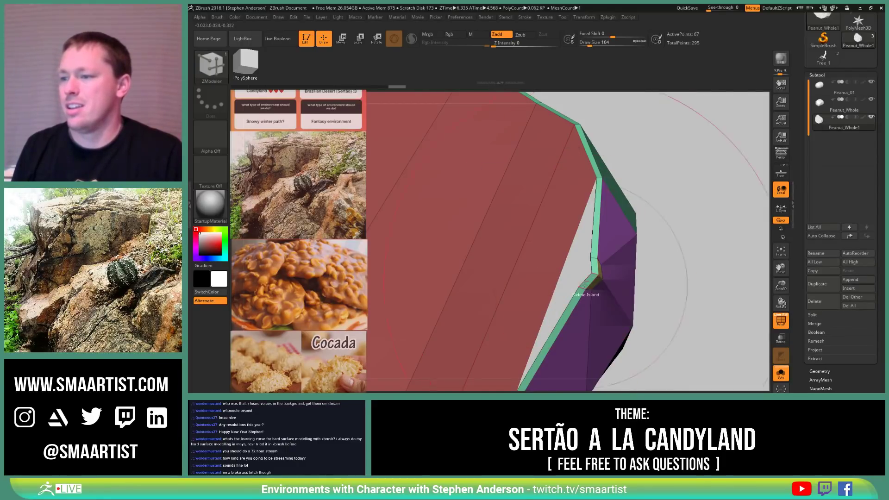
left_click(558, 285)
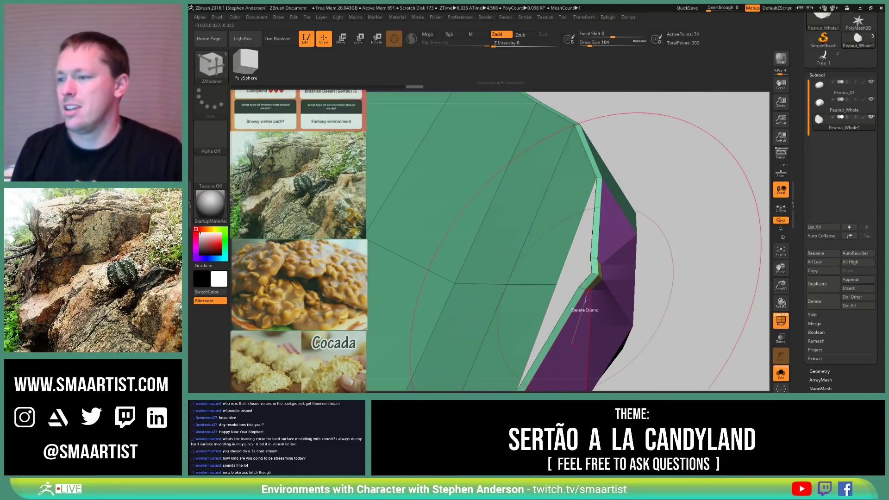
Step: Bevel the cap's lengthwise edge loop into a narrow strip, using Bevel with EdgeLoop Complete and a single row
right_click_drag(584, 296, 480, 276, "ctrl")
key("space")
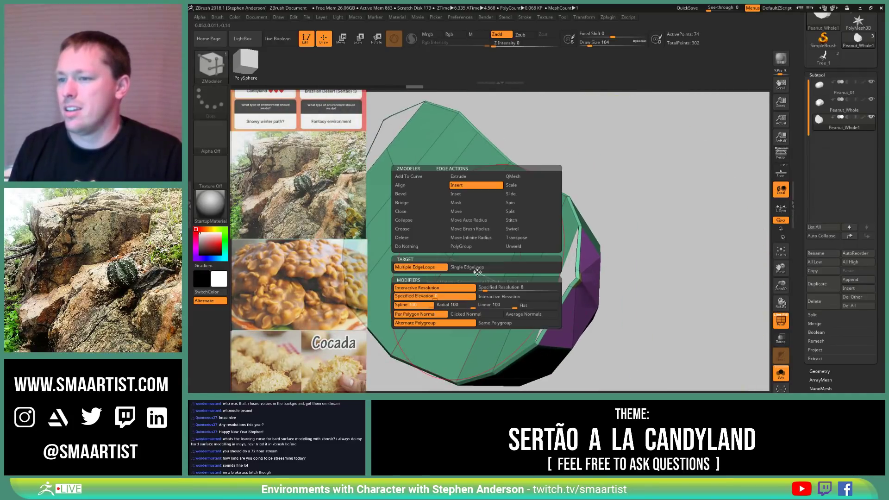
left_click(409, 195)
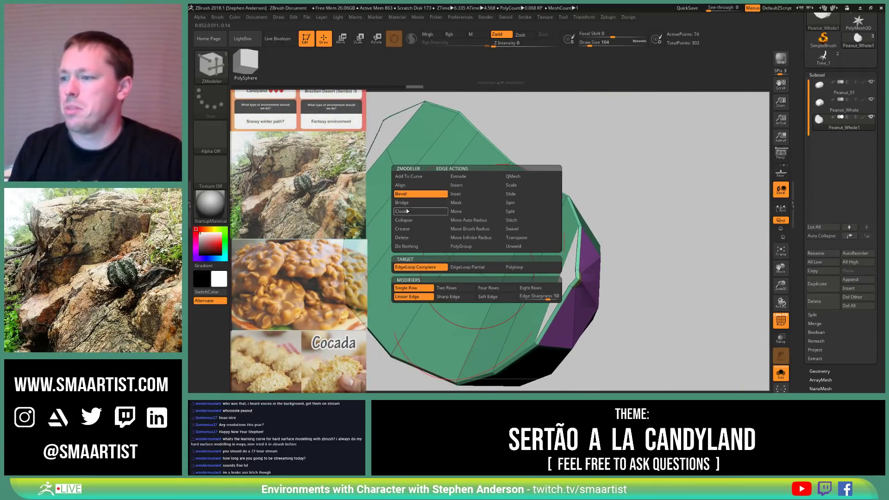
right_click_drag(649, 273, 626, 298, "ctrl")
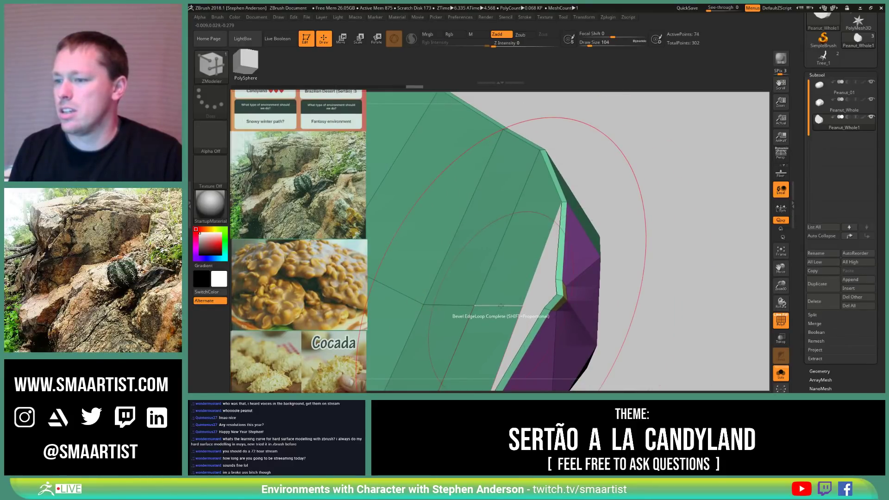
left_click_drag(505, 308, 514, 307)
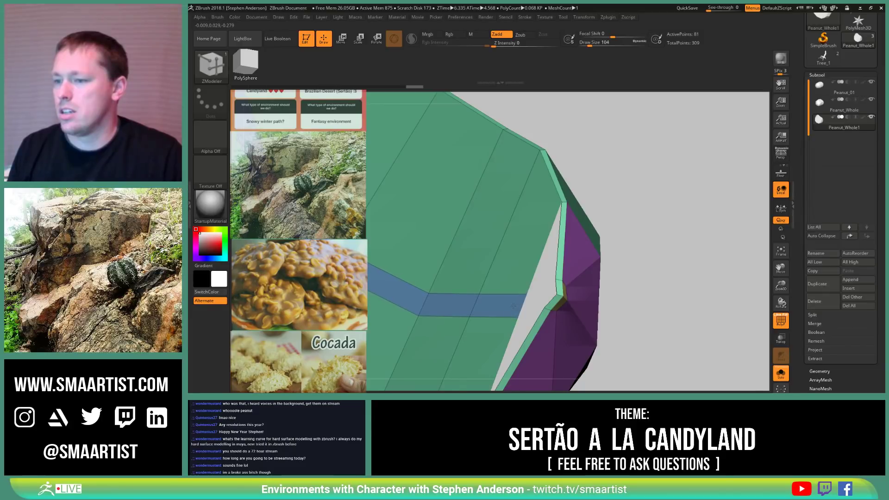
right_click_drag(509, 307, 587, 279, "ctrl")
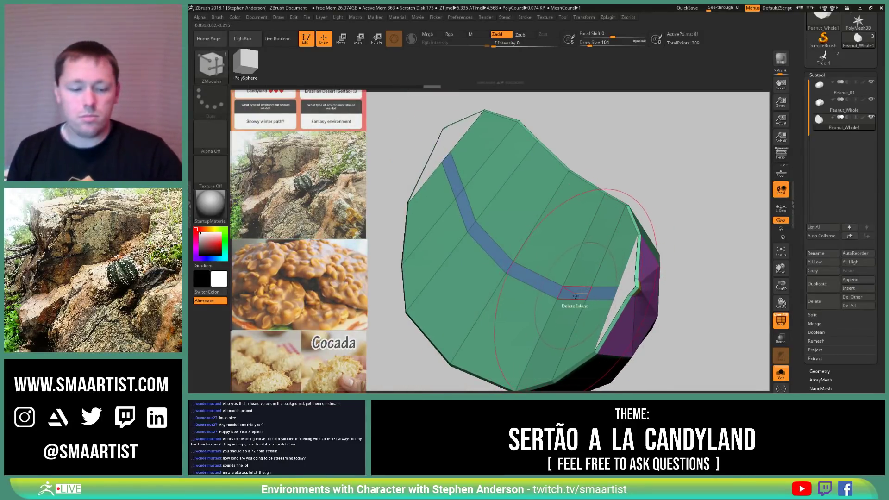
Step: Try to collapse the short end edge of the beveled strip into a single point with the ZModeler Collapse action
right_click_drag(577, 295, 505, 268, "alt")
mouse_move(505, 268)
right_mouse_down("ctrl")
mouse_move(629, 277)
mouse_move(604, 287)
right_mouse_up("ctrl")
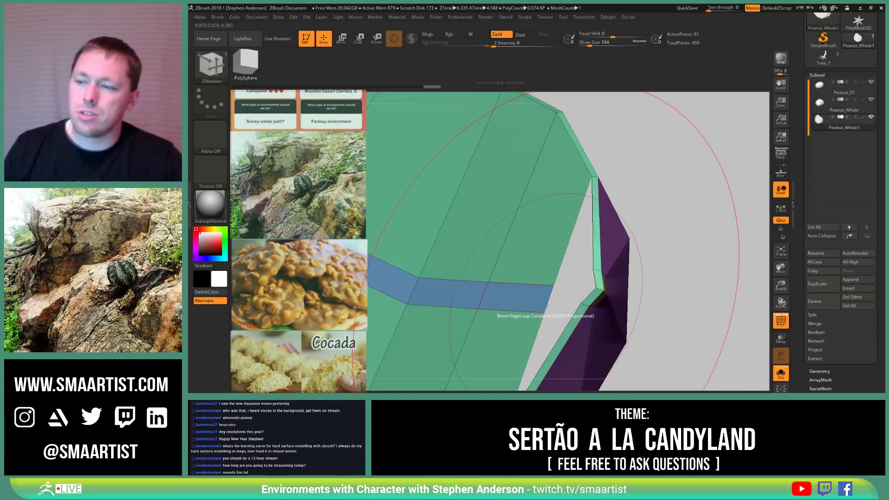
key("space")
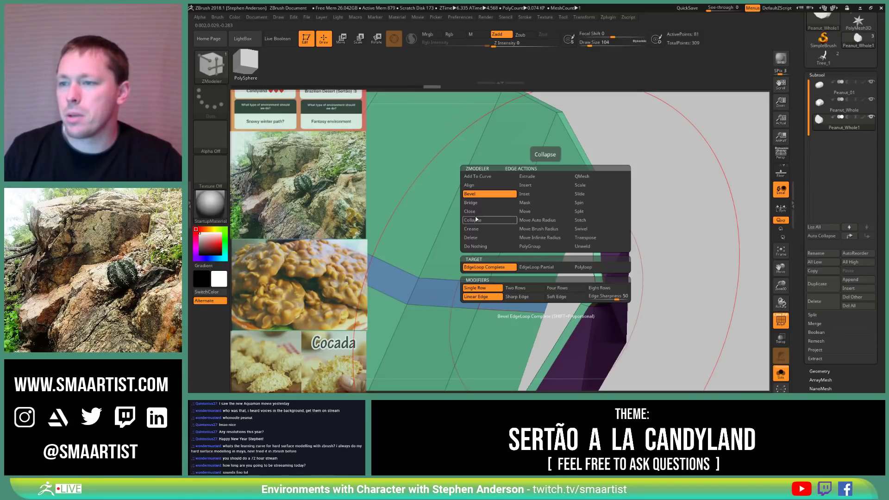
left_click(472, 229)
left_click(550, 300)
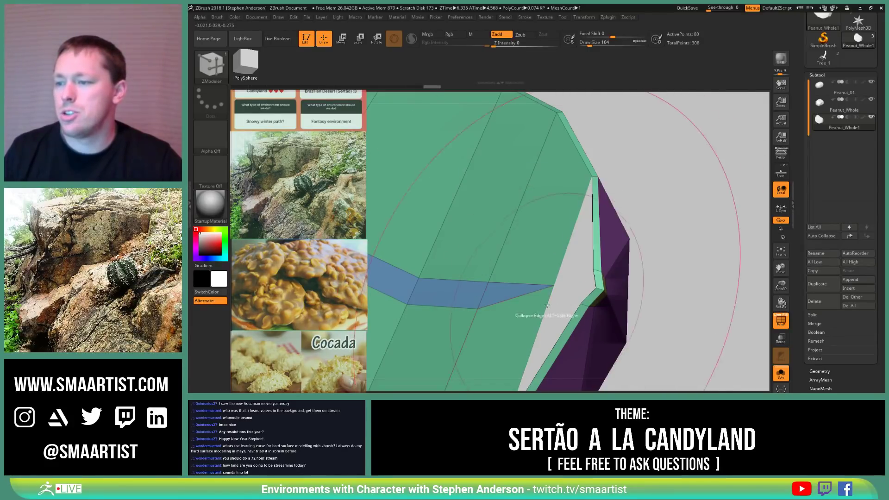
left_click_drag(551, 302, 352, 184)
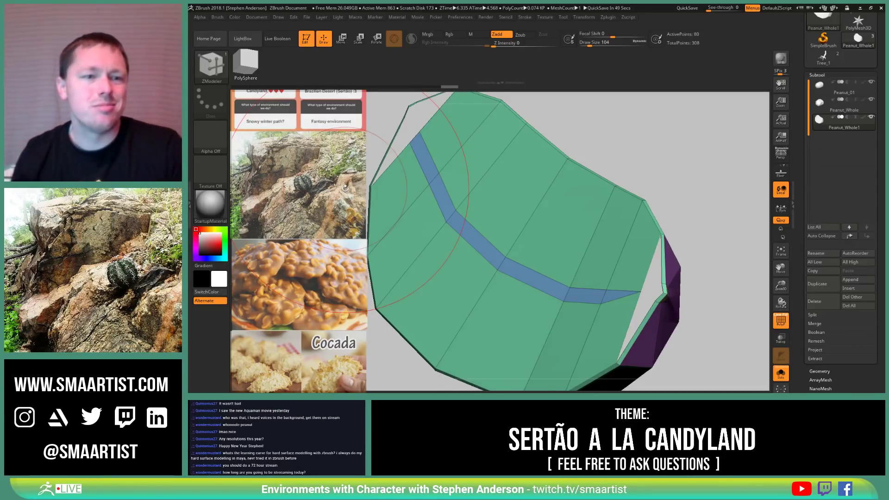
right_click_drag(596, 296, 625, 288)
mouse_move(625, 288)
right_mouse_down("ctrl")
mouse_move(633, 302)
mouse_move(594, 298)
mouse_move(614, 324)
mouse_move(620, 282)
mouse_move(556, 316)
right_mouse_up("ctrl")
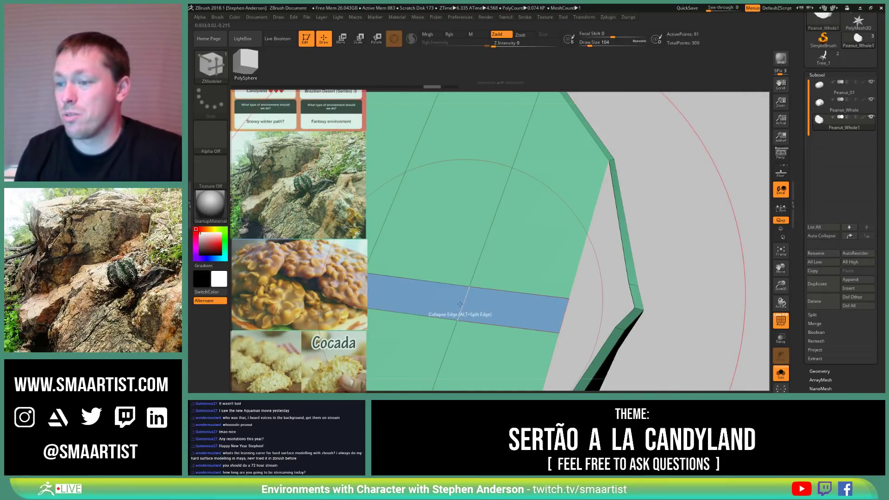
Step: Insert an edge loop lengthwise through the middle of the beveled strip with the ZModeler Insert action
key("space")
left_click(449, 187)
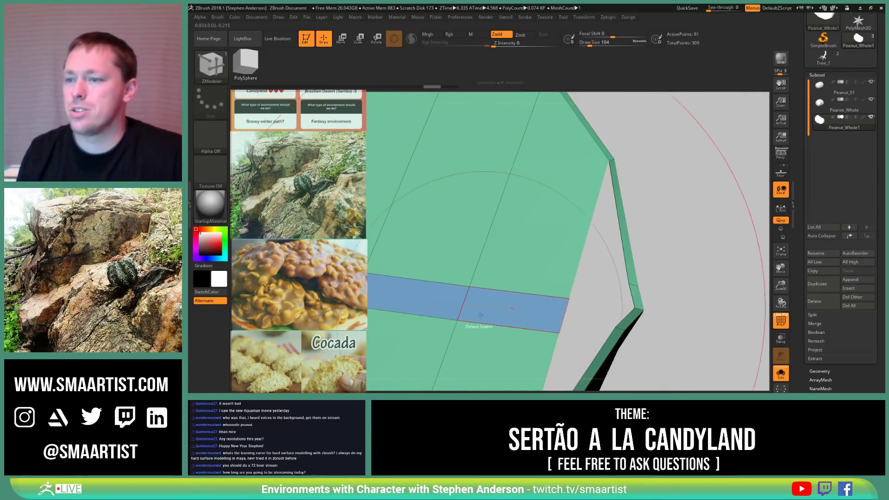
left_click(469, 305)
right_click_drag(469, 304, 609, 303)
Step: Collapse the two short edges at one end of the strip into its centre vertex with the ZModeler Collapse edge action
key("space")
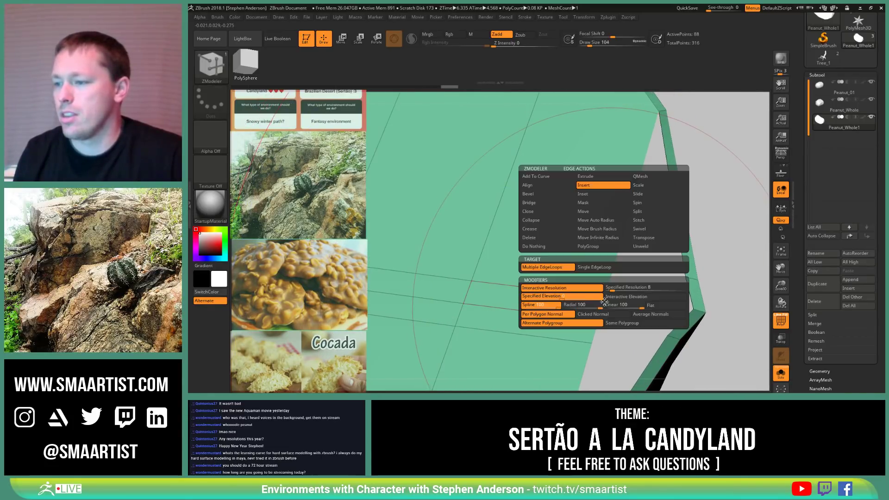
left_click(590, 245)
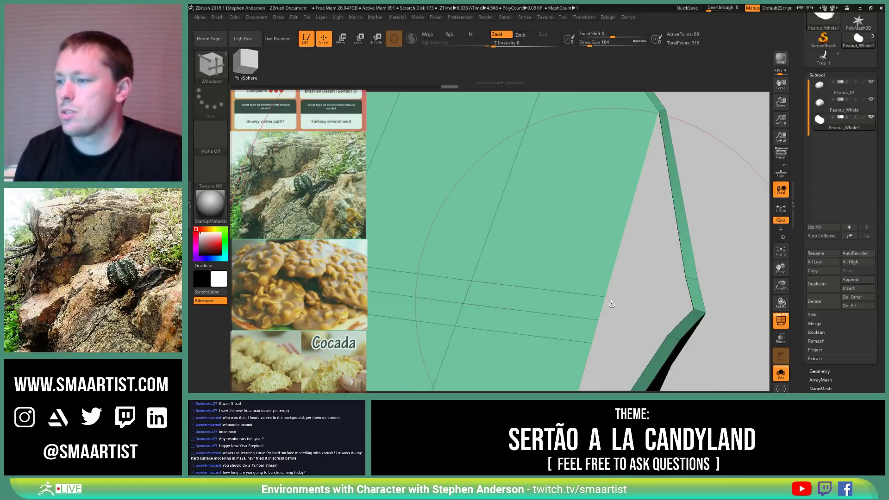
left_click(603, 303)
left_click(594, 338)
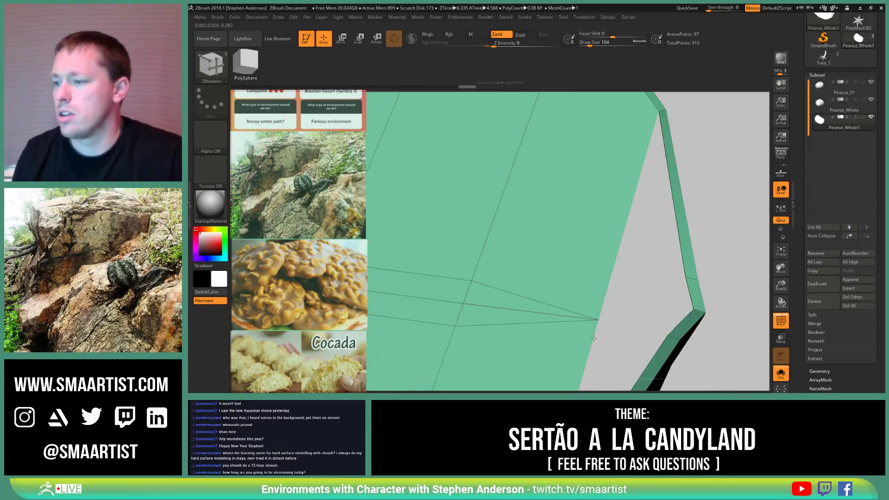
Step: Collapse the two short edges at the strip's opposite end into the centre vertex, undoing a collapse towards the wrong point
mouse_move(603, 324)
left_mouse_down()
mouse_move(563, 274)
mouse_move(666, 308)
mouse_move(649, 301)
mouse_move(589, 326)
mouse_move(460, 242)
mouse_move(492, 242)
left_mouse_up()
key("ctrl")
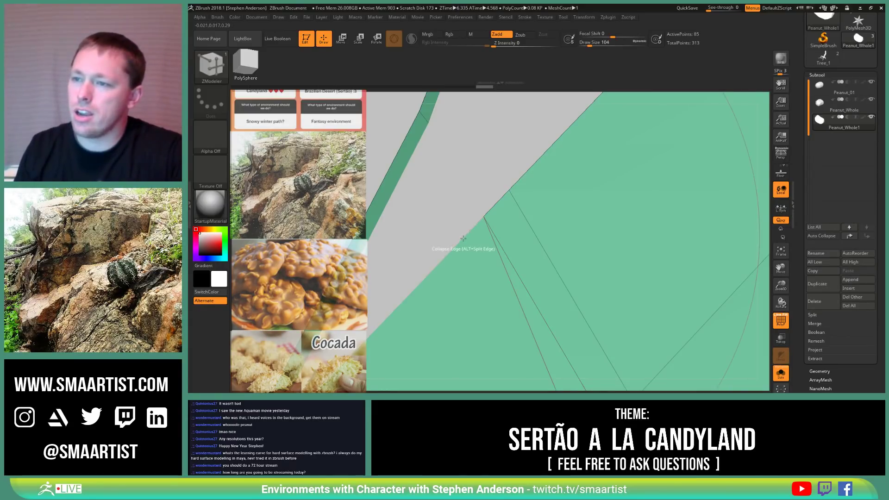
left_click(488, 214)
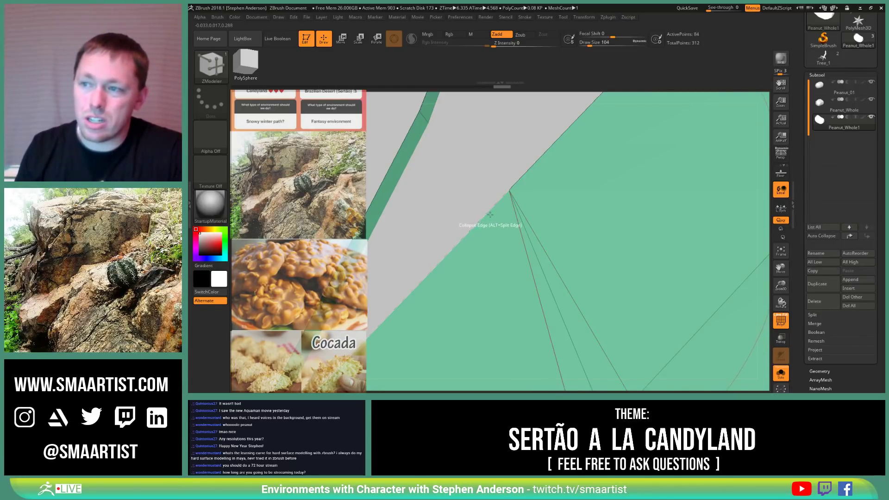
key("ctrl+z")
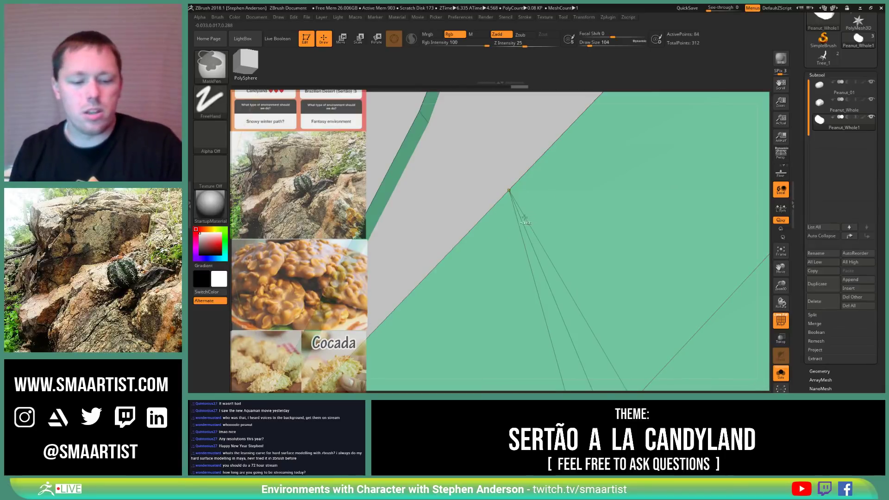
left_click(506, 195)
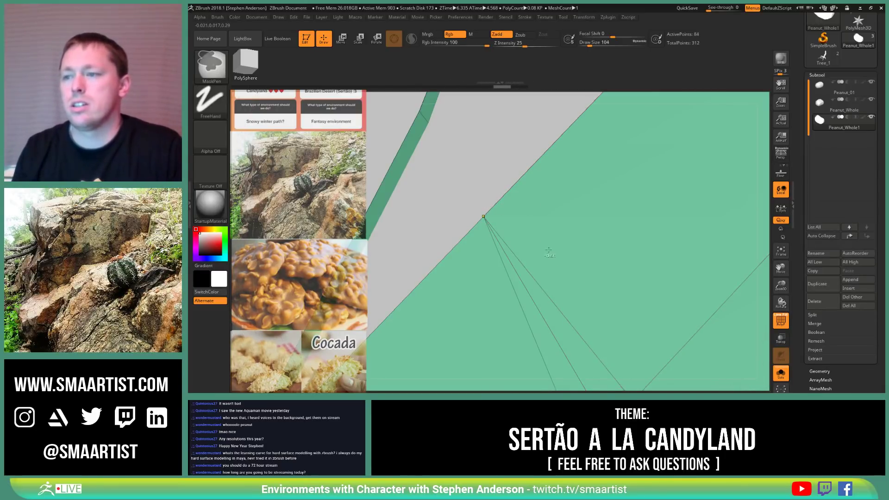
Step: Close both triangular gaps at this end of the cap by bridging rim edges to cap edges, using Bridge with the Edges target
right_click_drag(493, 240, 485, 214)
key("space")
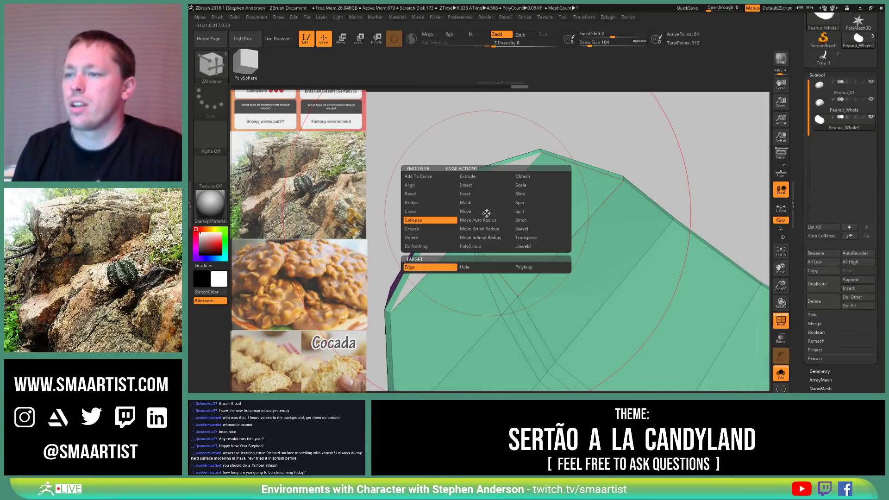
left_click(423, 203)
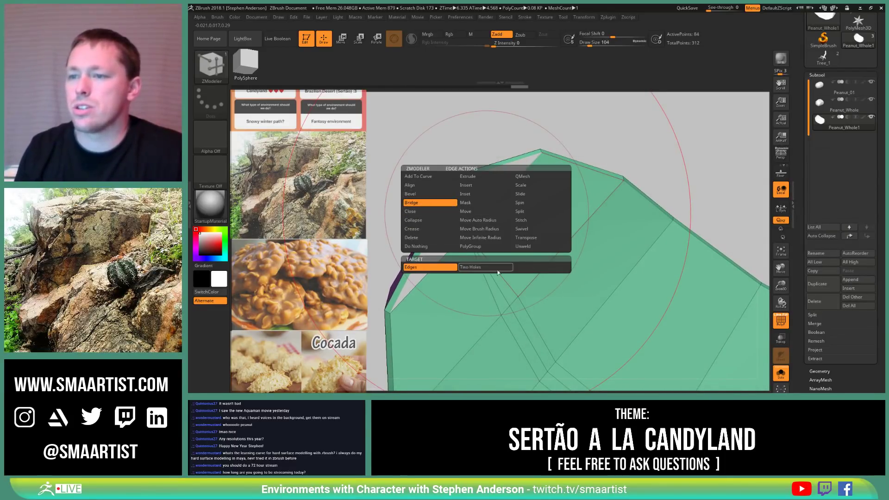
left_click(460, 180)
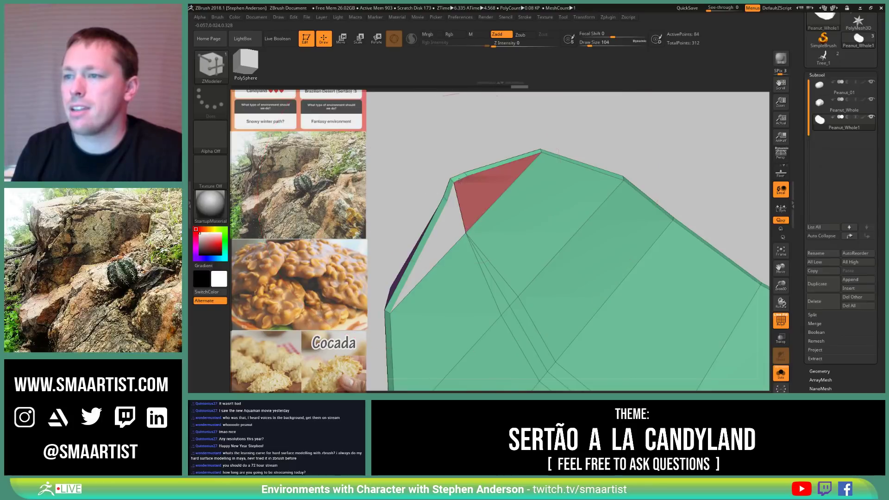
left_click(453, 210)
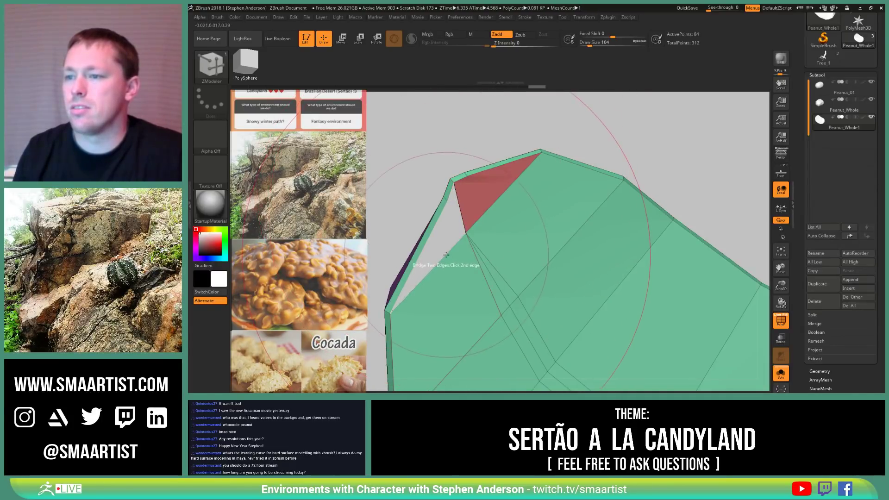
left_click(440, 260)
Step: Bridge the rim edges to the cap edges at the peanut's other end to close the remaining two triangular gaps
right_click_drag(441, 262, 448, 226, "ctrl")
right_click_drag(591, 309, 403, 199, "alt")
right_click_drag(403, 199, 410, 253, "ctrl")
right_click_drag(527, 262, 502, 252)
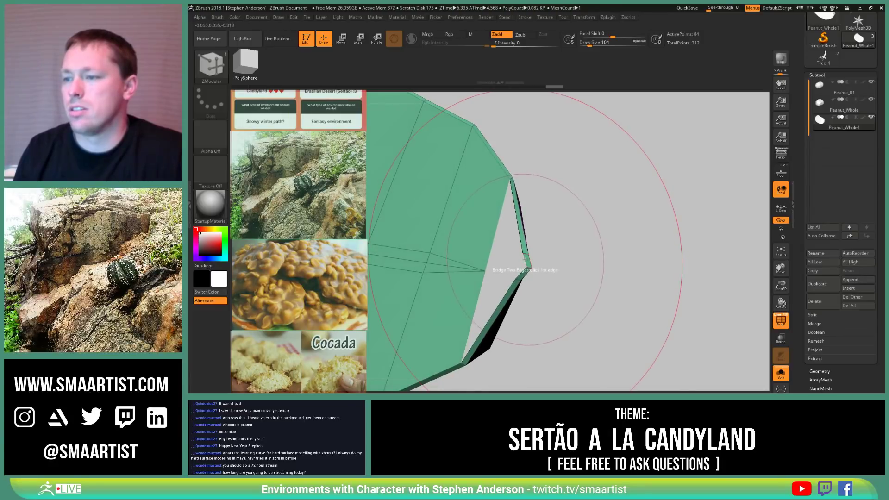
left_click(507, 245)
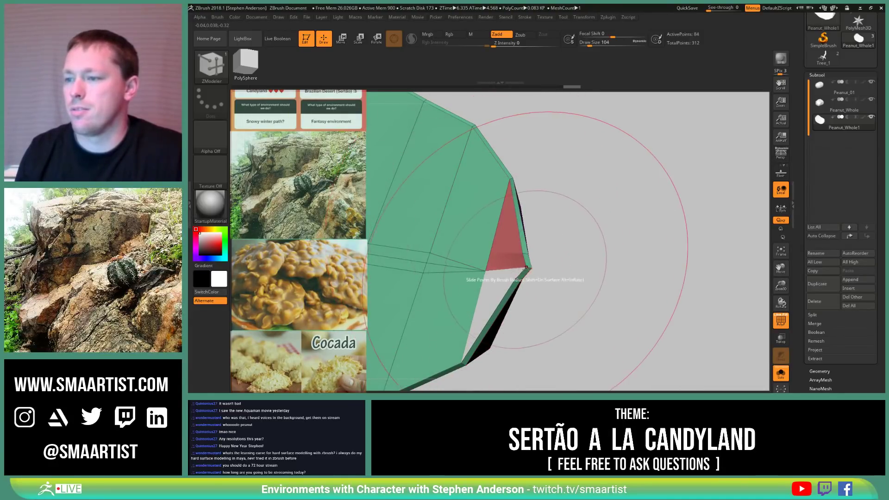
left_click(478, 286)
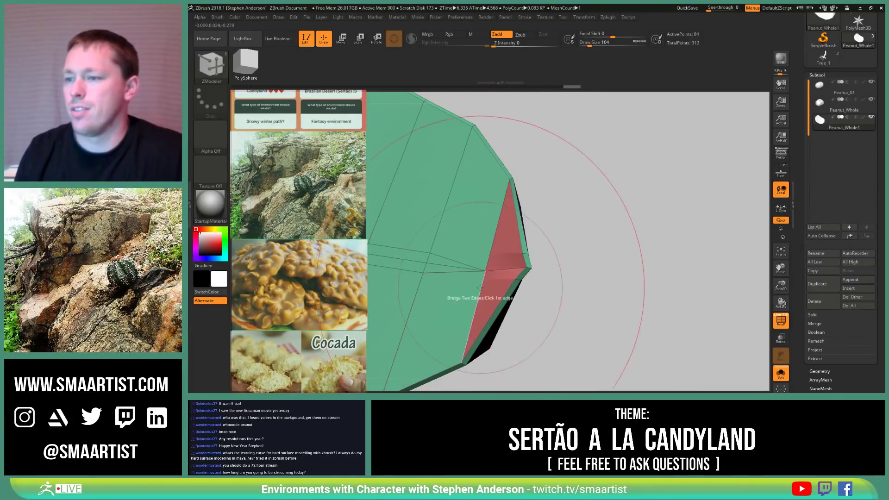
Step: Apply the ZModeler Mask edge action with the EdgeLoop Partial target to the strip's lengthwise centre loop
right_click_drag(478, 286, 528, 290, "ctrl")
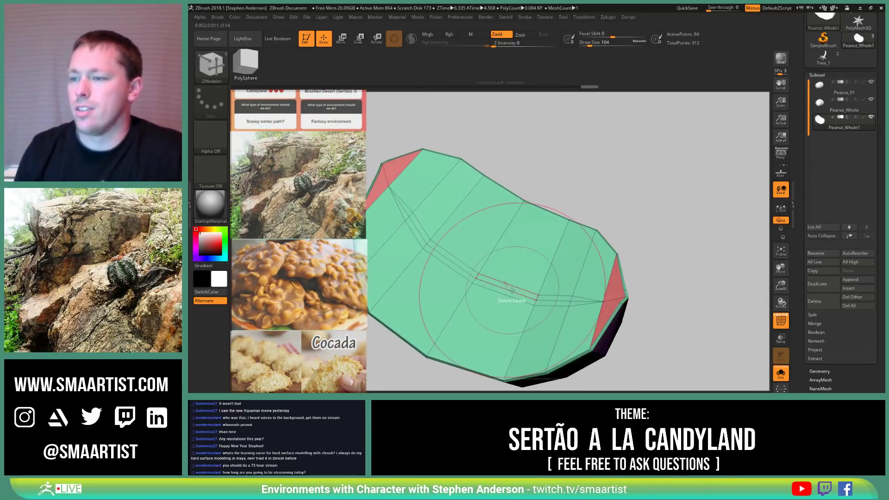
key("space")
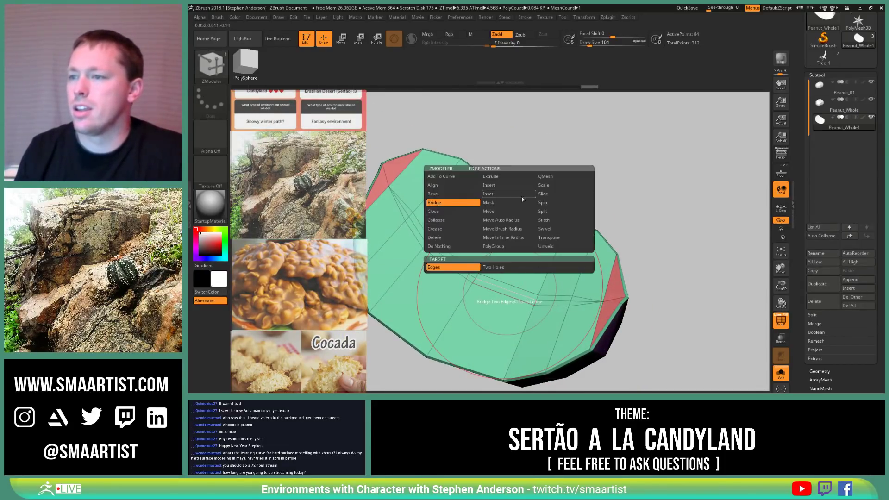
left_click(500, 204)
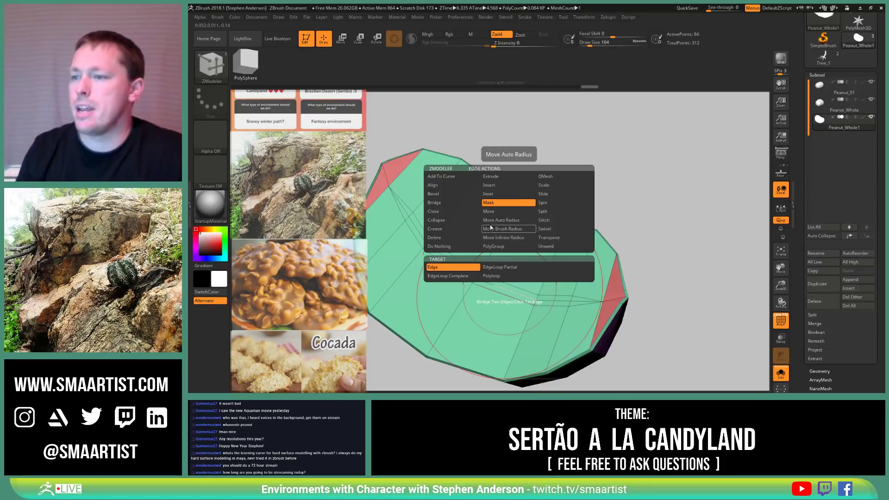
left_click(495, 268)
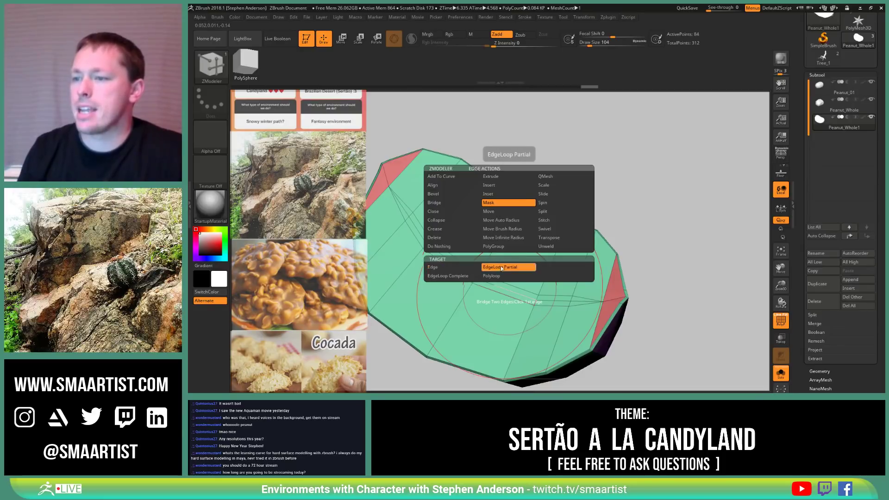
left_click(508, 290)
mouse_move(542, 252)
right_mouse_down()
mouse_move(565, 179)
mouse_move(578, 234)
mouse_move(672, 258)
right_mouse_up()
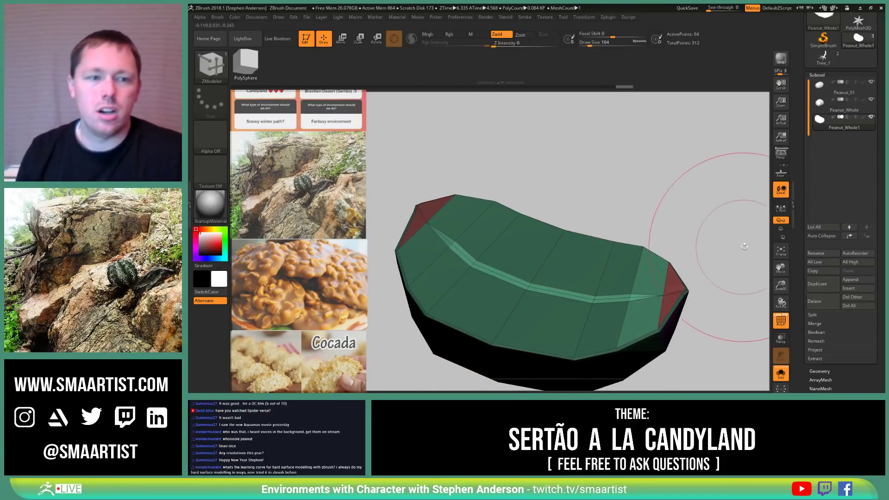
Step: Extend the mask over the unmasked area at the end of the cap, leaving the centre loop free
key("ctrl")
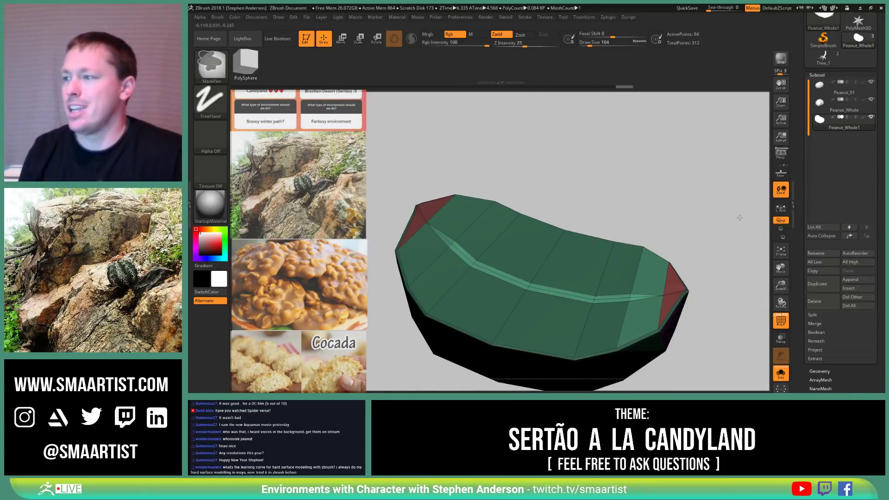
left_click_drag(740, 219, 647, 368, "ctrl")
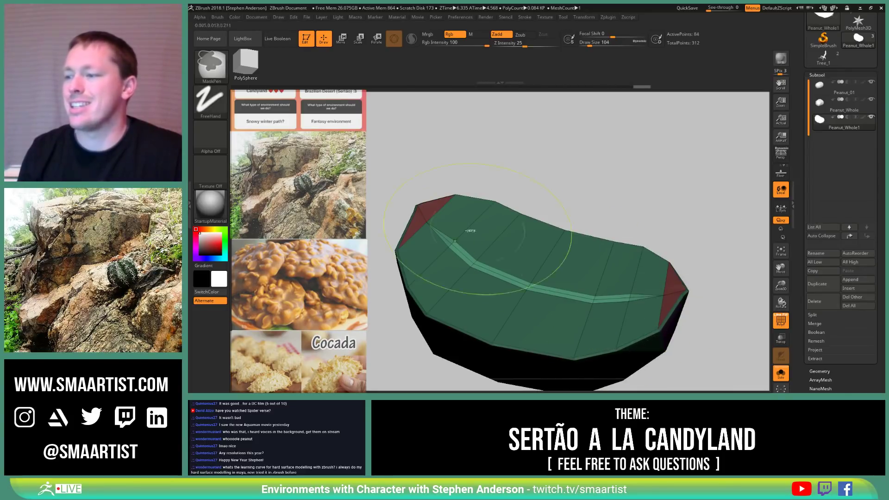
left_click_drag(374, 153, 445, 260, "ctrl")
key("ctrl+z")
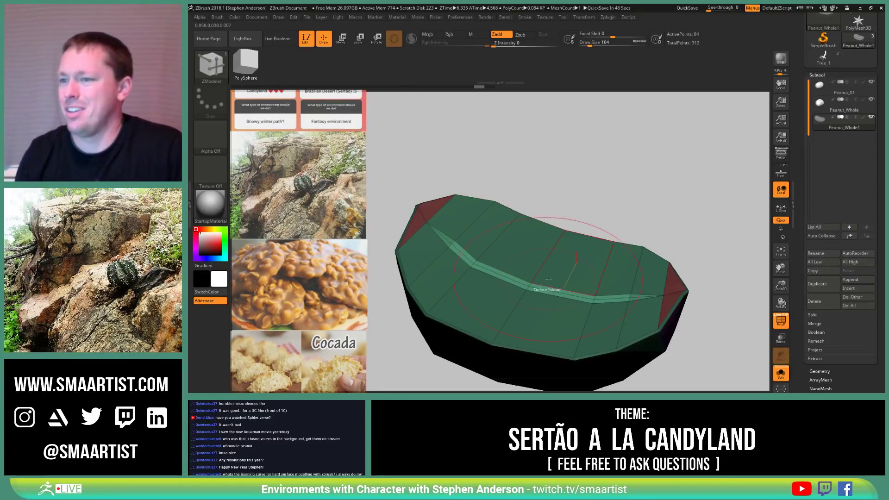
Step: Push the unmasked centre loop inward with a slight negative Inflate deformation to form a groove, and hide the polyframe
left_click_drag(851, 374, 853, 332)
left_click(830, 337)
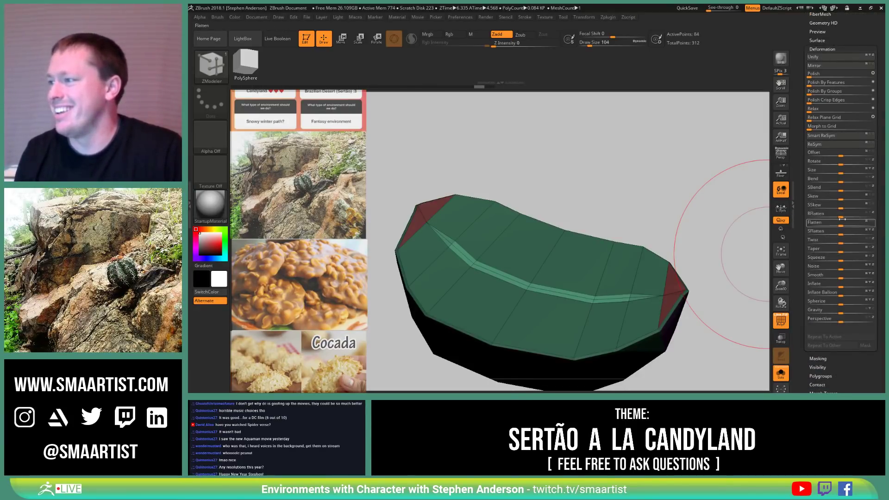
left_click_drag(840, 287, 835, 287)
key("shift+f")
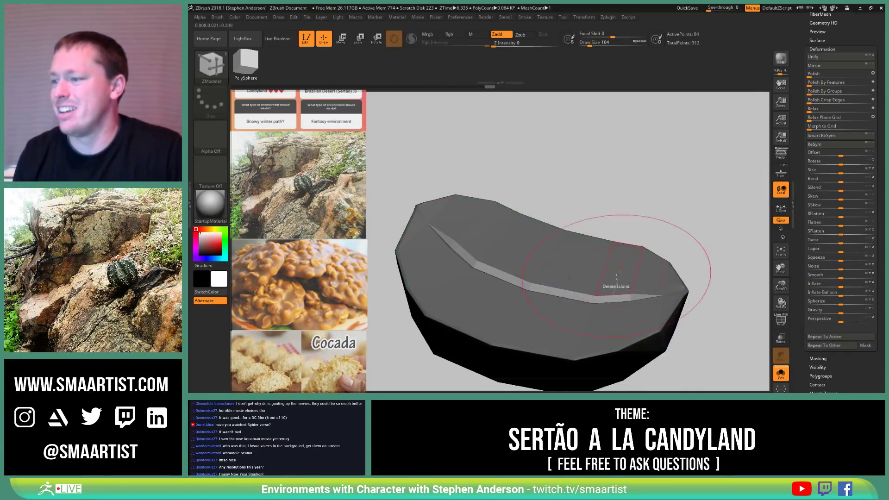
right_click_drag(615, 280, 639, 214, "ctrl")
right_click_drag(638, 214, 637, 352, "ctrl")
Step: Switch to the Move brush and set its Draw Size to 181
key("b")
key("z")
key("m")
key("v")
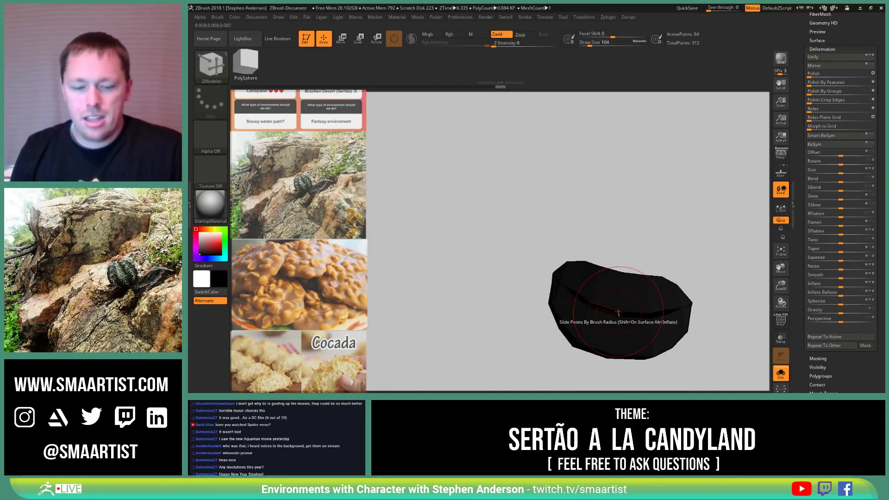
key("v")
key("b")
key("m")
key("v")
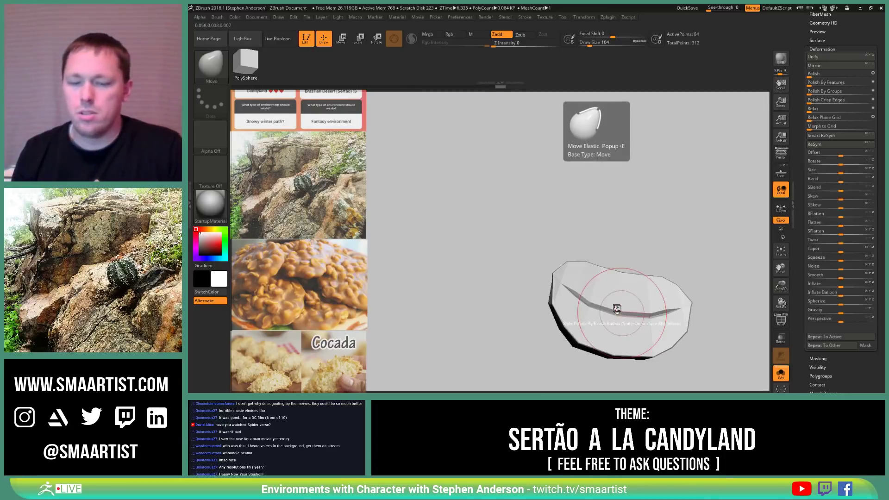
right_click_drag(603, 311, 604, 314)
key("s")
left_click_drag(620, 294, 623, 295)
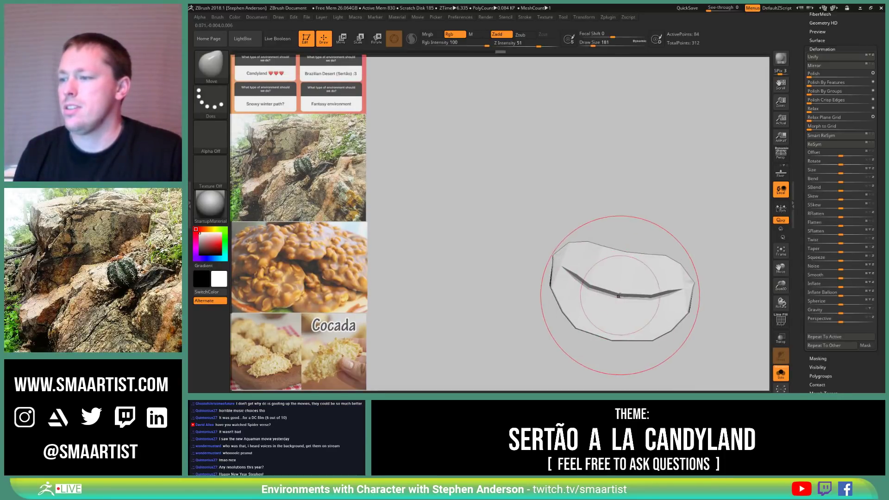
Step: Show the polyframe on the half peanut and switch back to the ZModeler brush
mouse_move(616, 295)
right_mouse_down()
mouse_move(612, 244)
mouse_move(611, 280)
mouse_move(624, 287)
right_mouse_up()
key("shift+f")
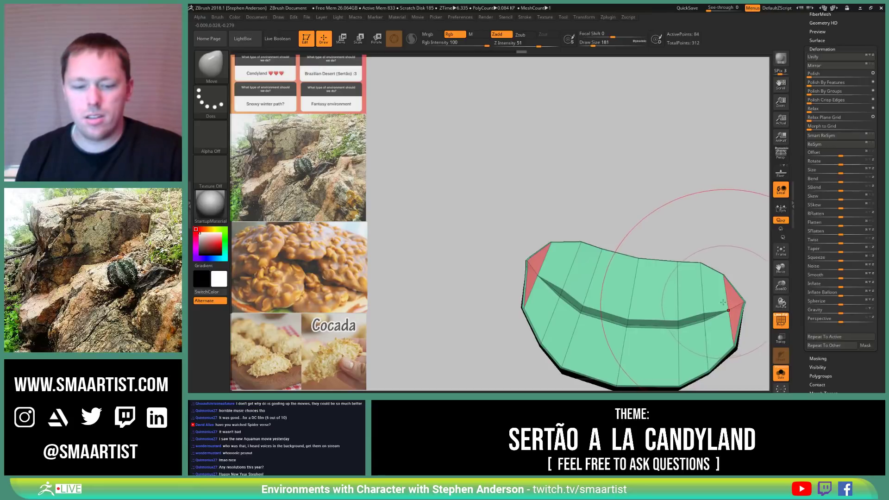
key("b")
key("z")
key("m")
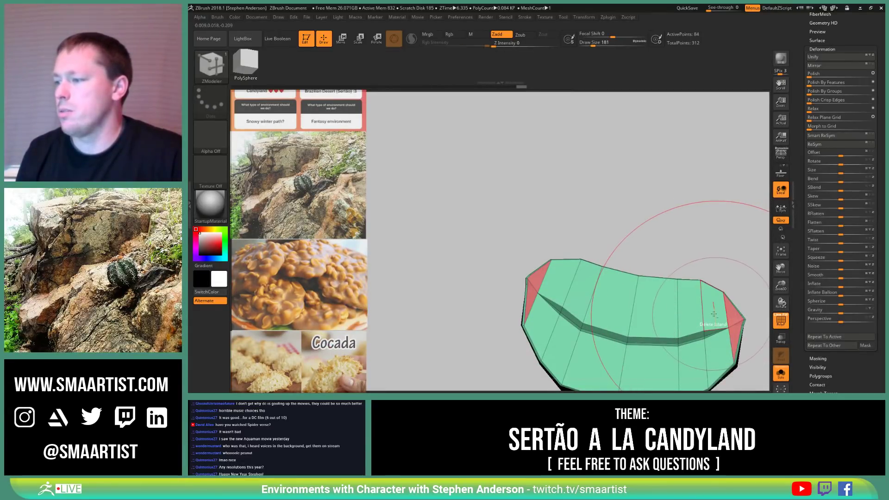
Step: Inset the flat side's polygroup island with the ZModeler Inset action, Center And Border with Inset Region, to form a narrow rim
mouse_move(714, 314)
left_mouse_down()
mouse_move(711, 301)
mouse_move(538, 286)
mouse_move(540, 302)
mouse_move(618, 343)
mouse_move(715, 350)
mouse_move(735, 337)
left_mouse_up()
mouse_move(725, 381)
left_mouse_down()
mouse_move(671, 354)
mouse_move(704, 341)
mouse_move(672, 315)
mouse_move(644, 271)
left_mouse_up()
key("space")
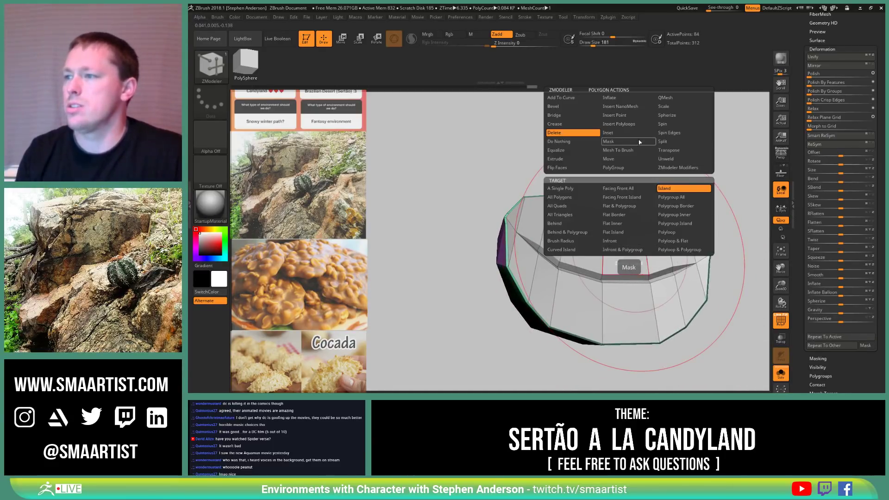
left_click(623, 132)
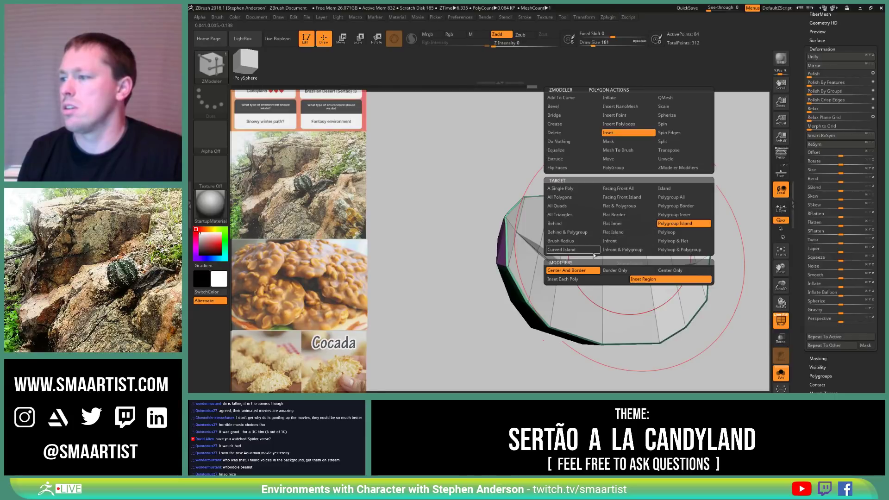
right_click_drag(640, 288, 635, 266)
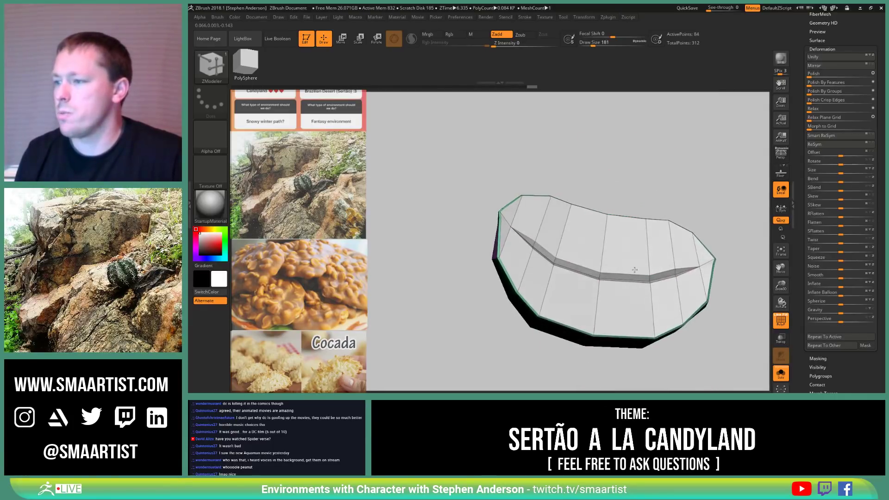
left_click_drag(624, 245, 619, 247)
mouse_move(660, 246)
right_mouse_down()
mouse_move(643, 263)
mouse_move(655, 265)
right_mouse_up()
key("w")
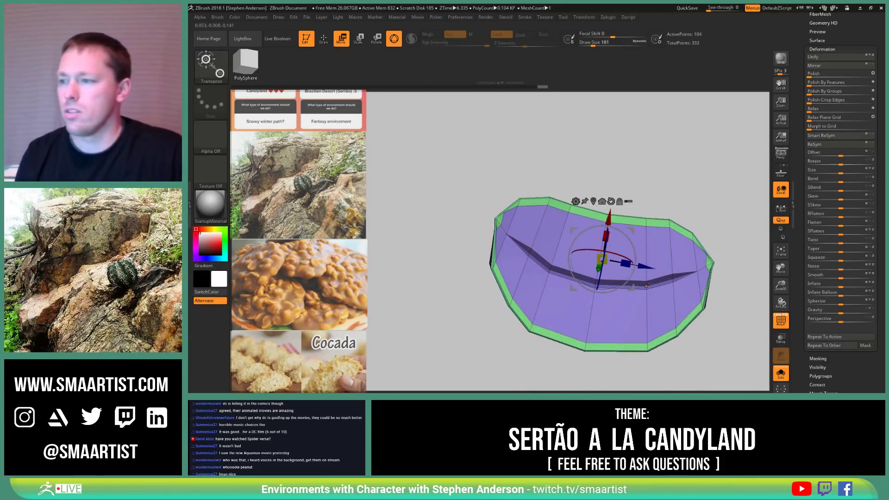
left_click(647, 280)
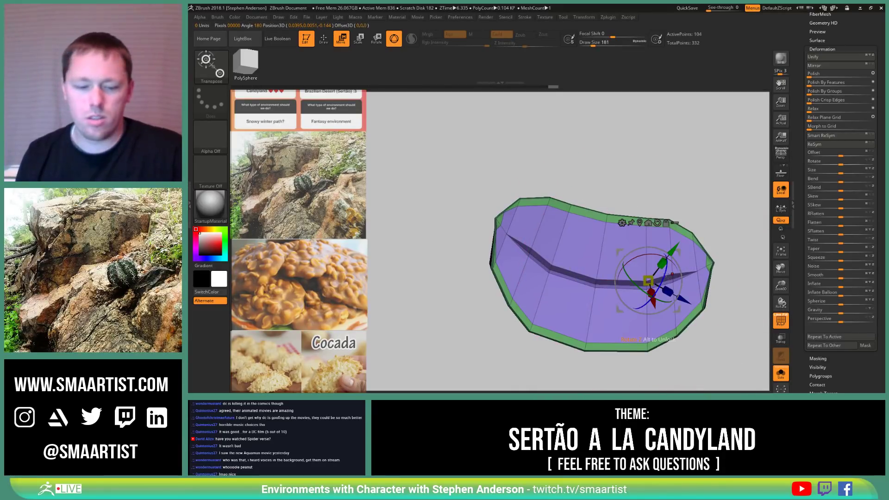
Step: Switch to the Move brush and set its Draw Size to 96 for working on the half peanut's flat side
key("b")
key("m")
key("v")
mouse_move(663, 259)
right_mouse_down()
mouse_move(653, 226)
mouse_move(702, 241)
right_mouse_up()
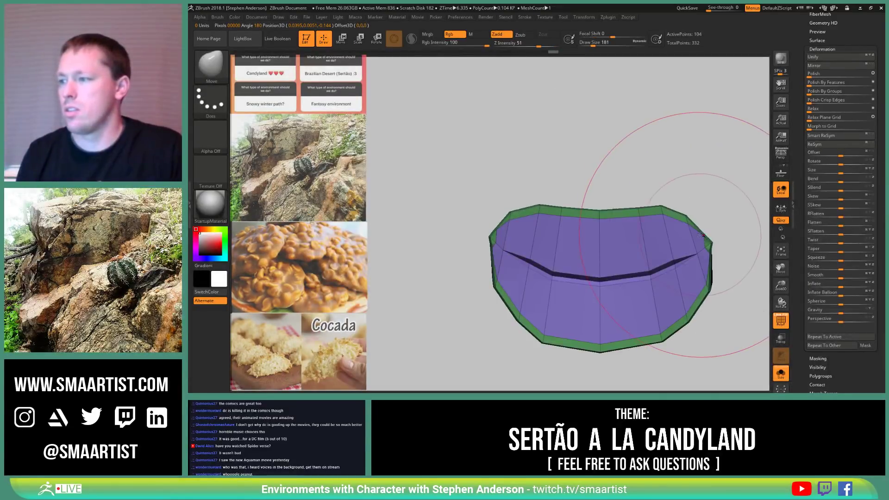
key("s")
left_click_drag(703, 235, 699, 235)
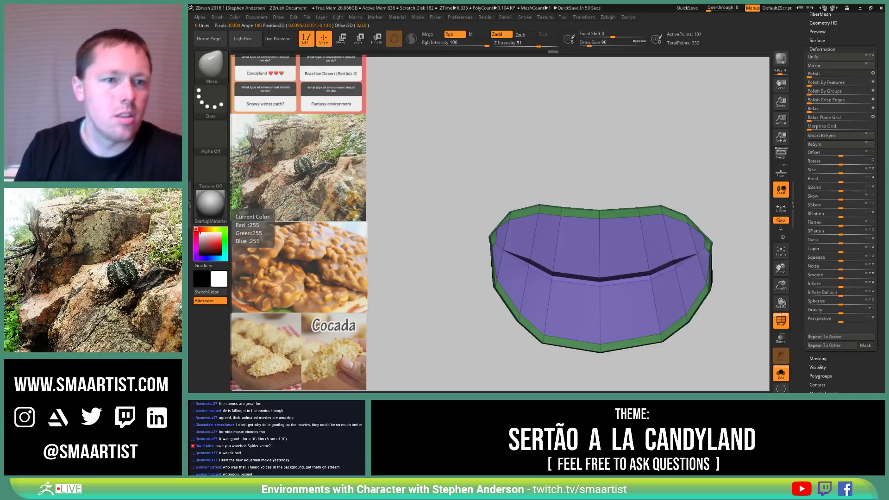
scroll(243, 230, "down", 8)
scroll(243, 230, "up", 9)
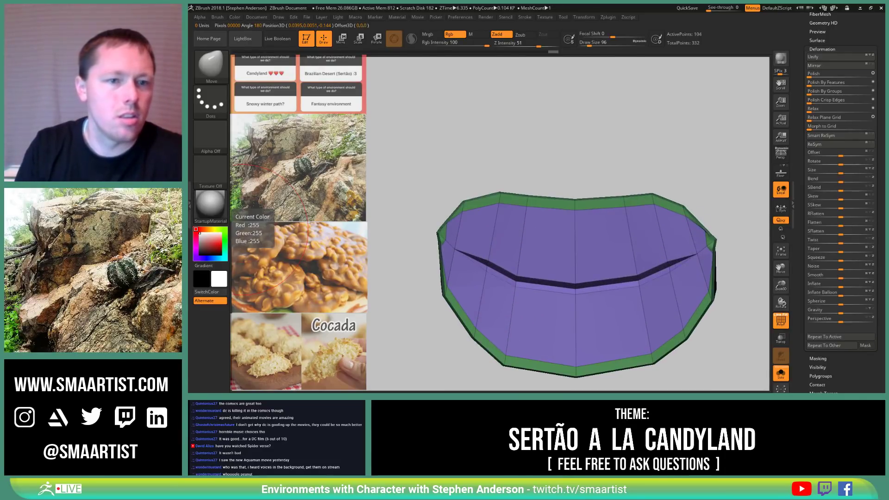
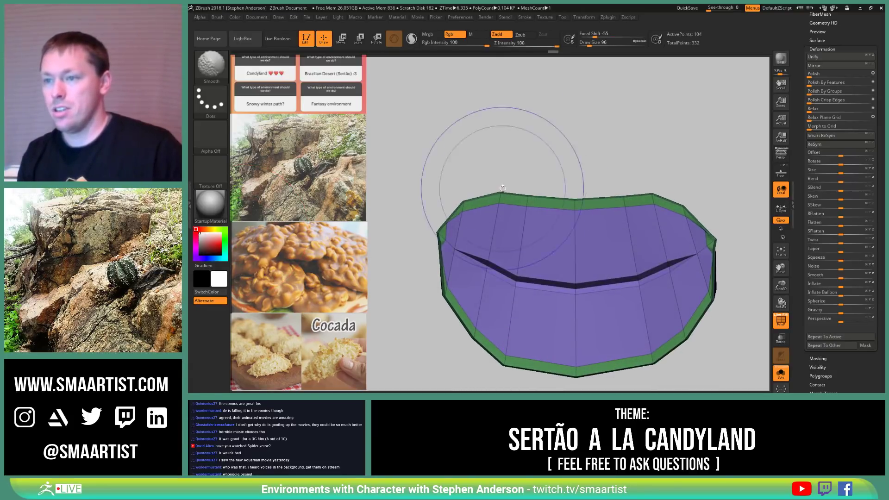
Step: Widen the rim around the flat side by pushing its inner edge toward the groove with a smaller Move brush
key("b")
key("Escape")
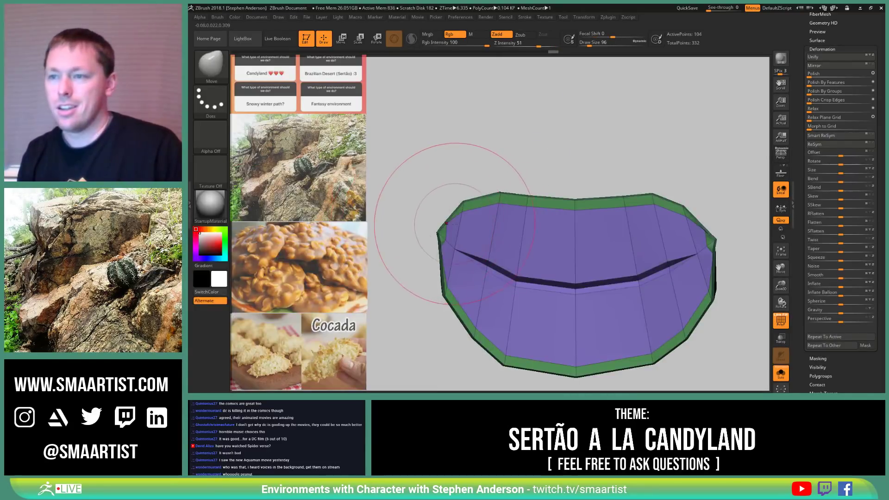
key("s")
mouse_move(461, 224)
left_mouse_down()
mouse_move(446, 224)
mouse_move(452, 227)
left_mouse_up()
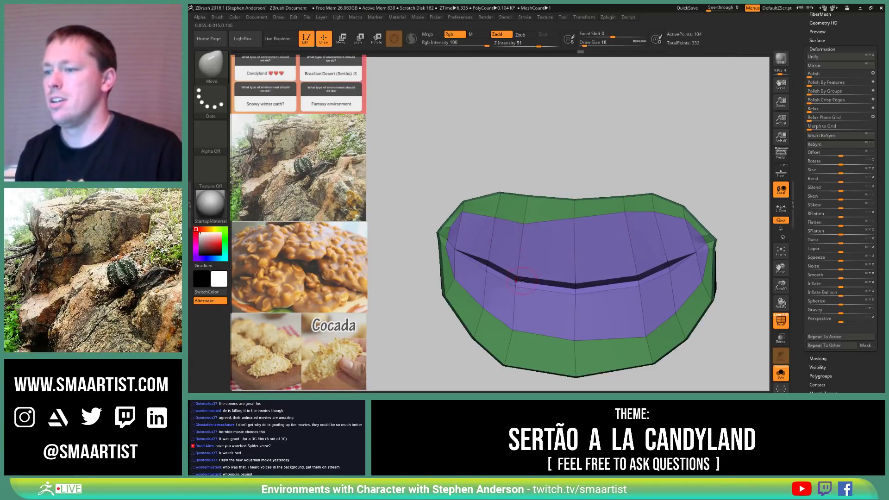
Step: Even out the groove's vertices and the rim's inner edge with the Move brush, varying the Draw Size and ending at 38
key("s")
left_click_drag(520, 281, 525, 284)
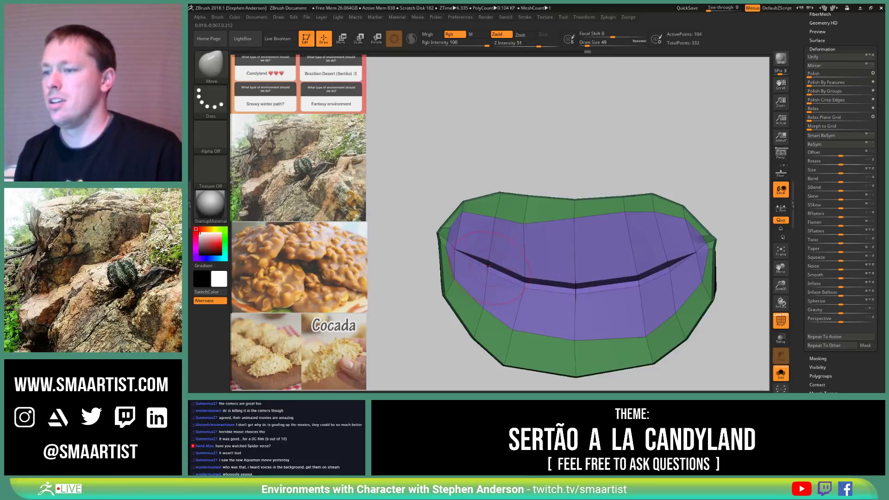
key("s")
left_click_drag(486, 261, 451, 250)
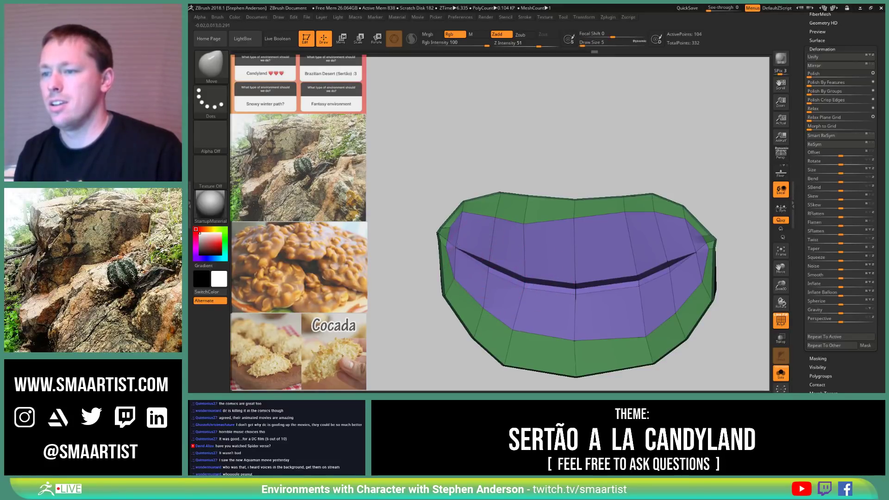
key("s")
left_click(494, 259)
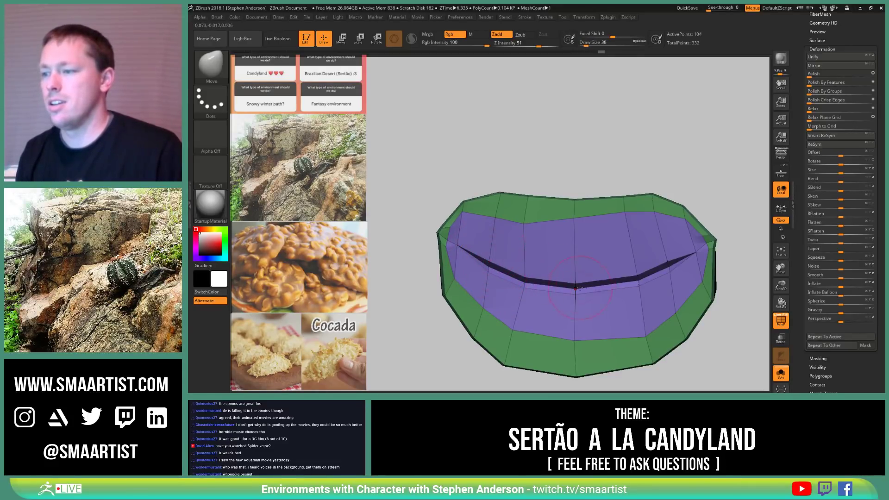
left_click_drag(623, 231, 621, 243)
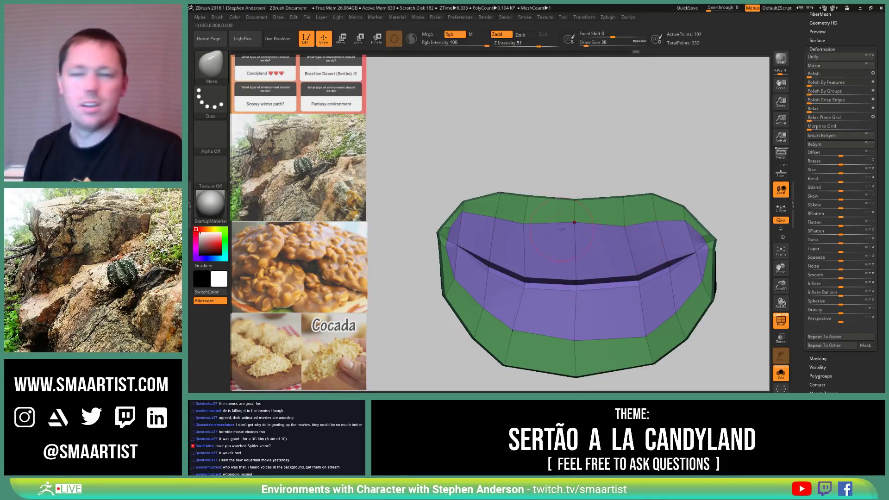
left_click_drag(459, 216, 467, 232)
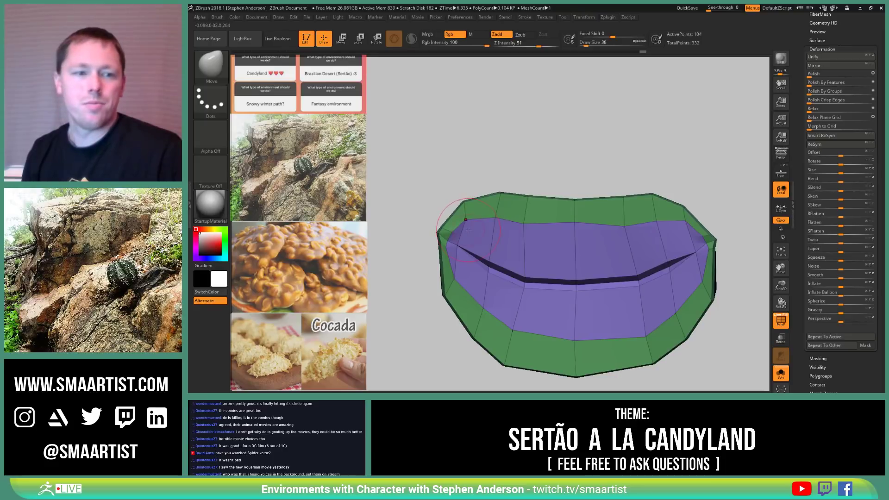
Step: Examine the half peanut's rim, groove and rounded back from several angles, hiding the polyframe for a clean view
right_click_drag(518, 259, 552, 270)
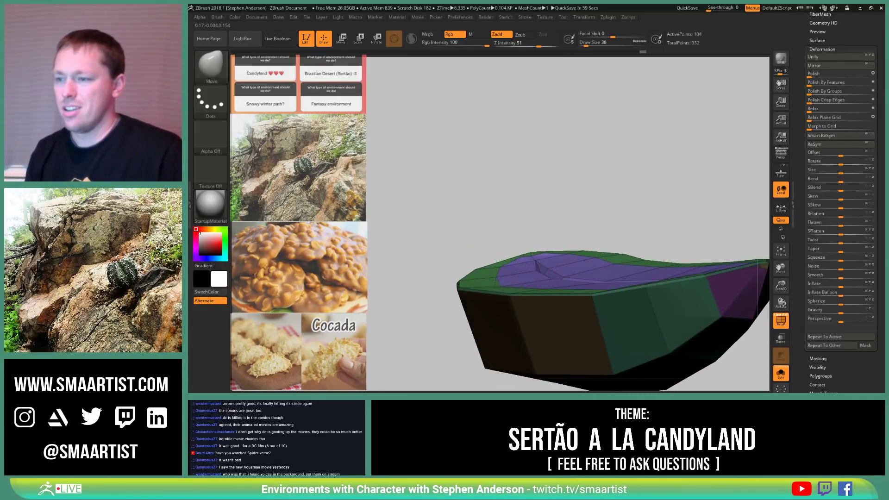
right_click_drag(493, 277, 599, 323)
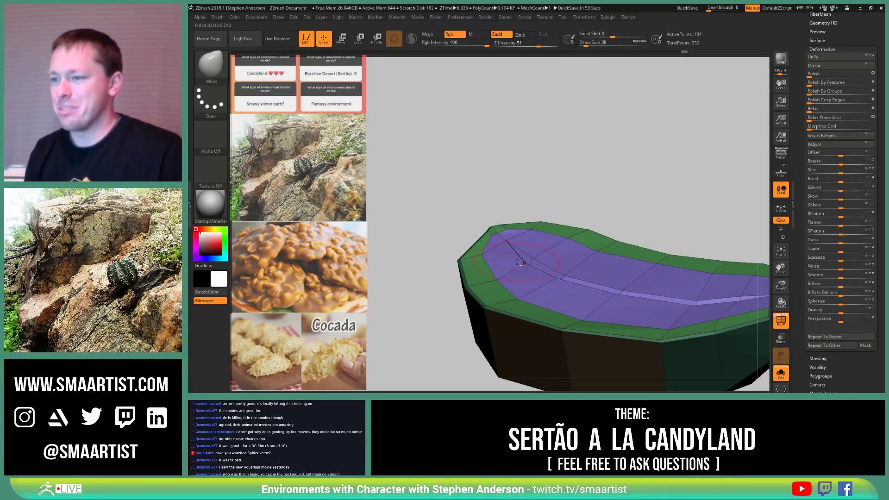
mouse_move(527, 266)
right_mouse_down()
mouse_move(509, 244)
mouse_move(622, 269)
mouse_move(582, 257)
right_mouse_up()
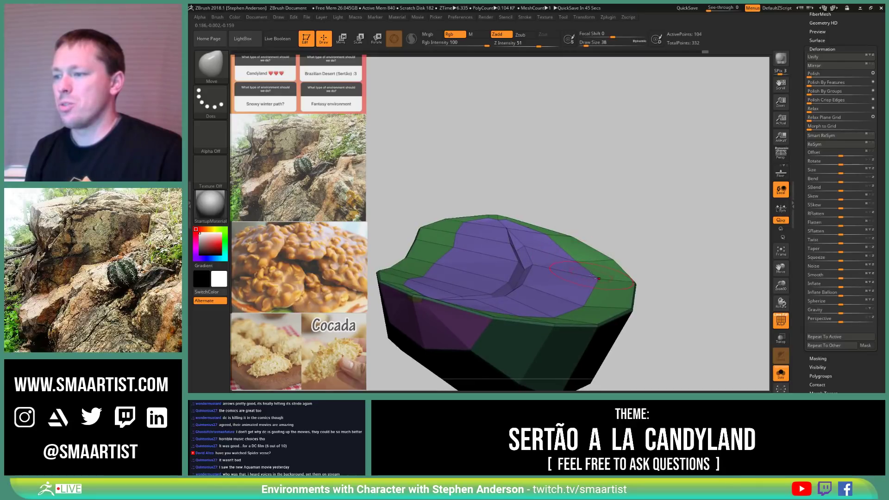
left_click_drag(584, 248, 610, 249, "alt")
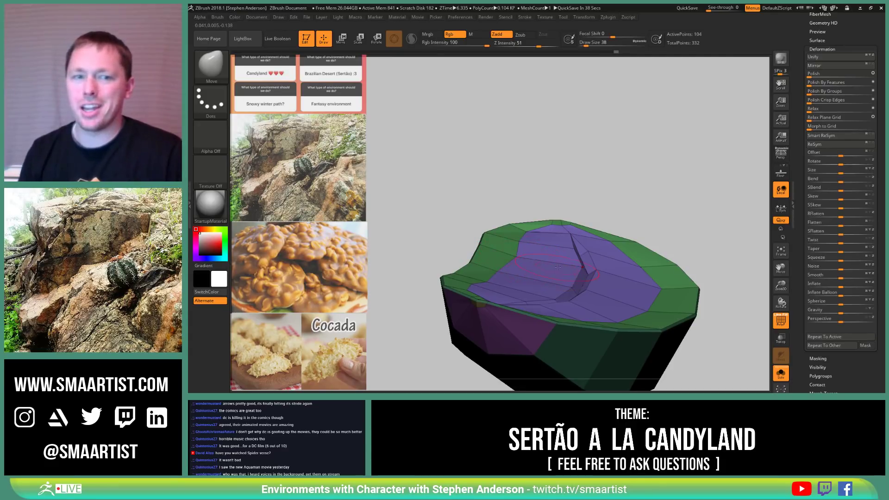
mouse_move(557, 267)
right_mouse_down()
mouse_move(599, 260)
mouse_move(555, 280)
mouse_move(549, 275)
mouse_move(574, 267)
mouse_move(512, 271)
mouse_move(533, 272)
mouse_move(544, 286)
mouse_move(607, 242)
mouse_move(602, 274)
mouse_move(631, 286)
mouse_move(622, 303)
mouse_move(559, 280)
mouse_move(554, 289)
right_mouse_up()
key("shift+f")
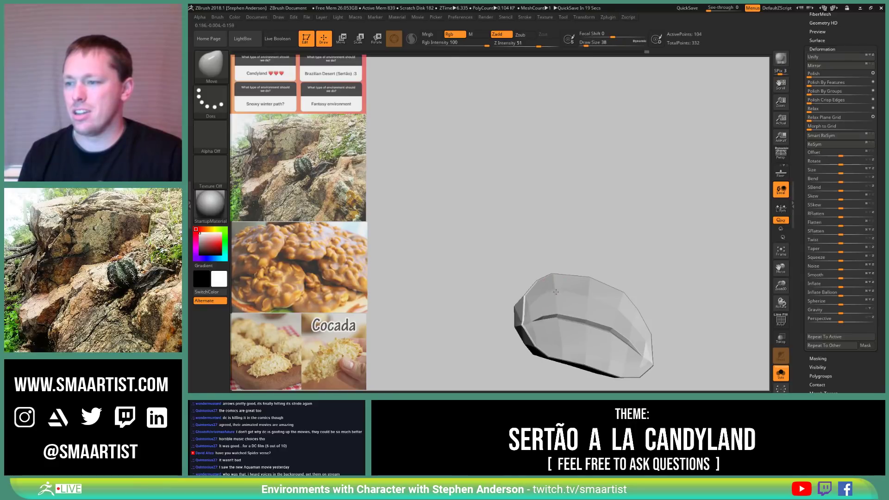
mouse_move(588, 295)
right_mouse_down()
mouse_move(582, 292)
mouse_move(598, 296)
mouse_move(576, 269)
mouse_move(597, 260)
mouse_move(547, 236)
right_mouse_up()
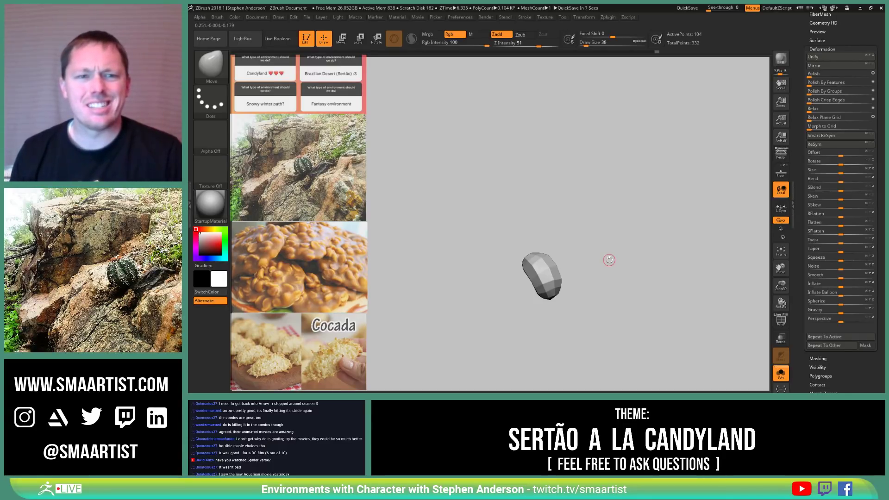
left_click_drag(556, 277, 579, 315)
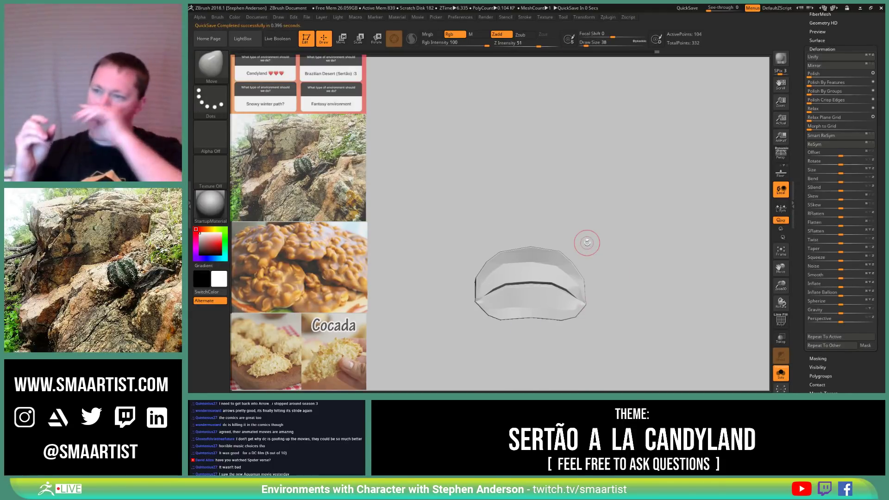
Step: Turn on dynamic subdivision for the half peanut and check the smoothed topology with the polyframe briefly shown
key("d")
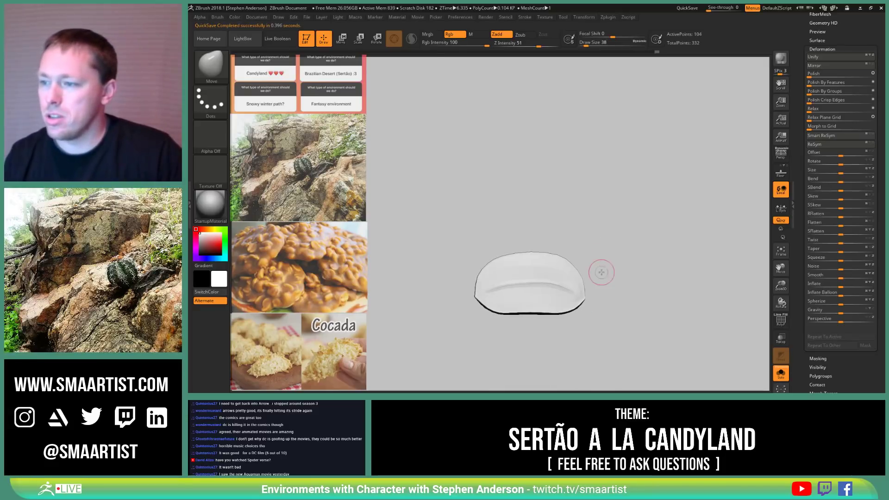
key("shift+f")
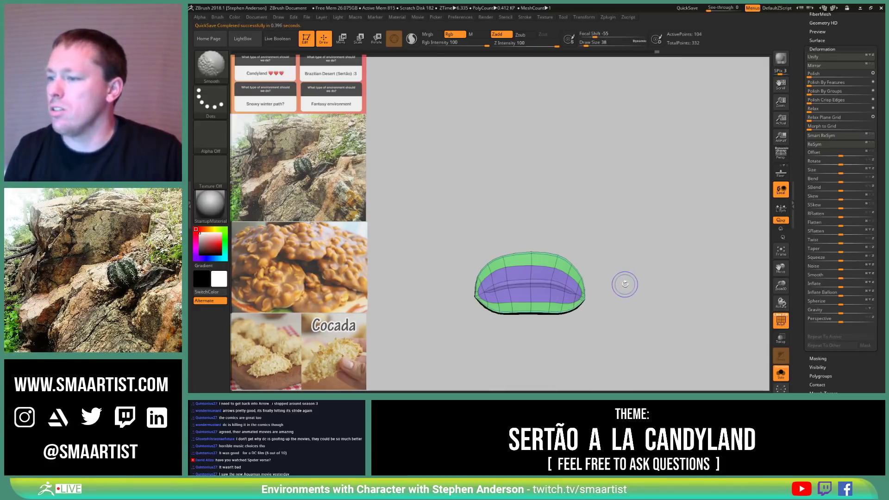
key("shift+f")
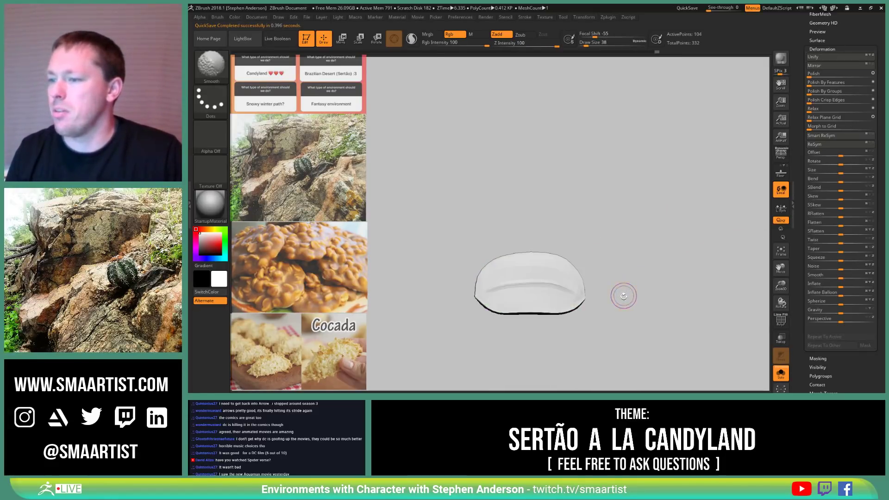
Step: Reshape the end of the smoothed half peanut's outline using the Move brush with a Draw Size of 150
mouse_move(623, 294)
left_mouse_down()
mouse_move(632, 253)
mouse_move(625, 291)
mouse_move(590, 252)
mouse_move(579, 214)
mouse_move(599, 176)
mouse_move(596, 216)
mouse_move(607, 228)
mouse_move(525, 206)
mouse_move(563, 268)
left_mouse_up()
key("b")
key("m")
key("v")
key("s")
left_click_drag(473, 222, 479, 224)
left_click_drag(394, 204, 389, 210)
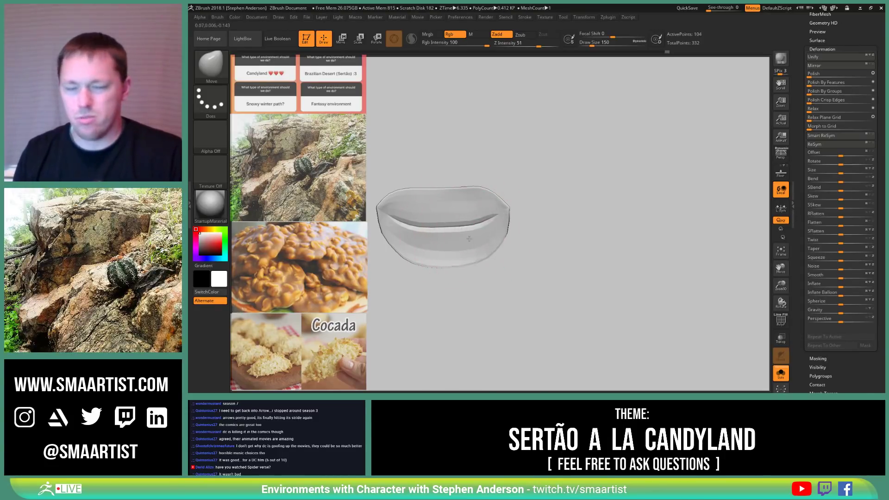
right_click_drag(467, 239, 532, 252, "alt")
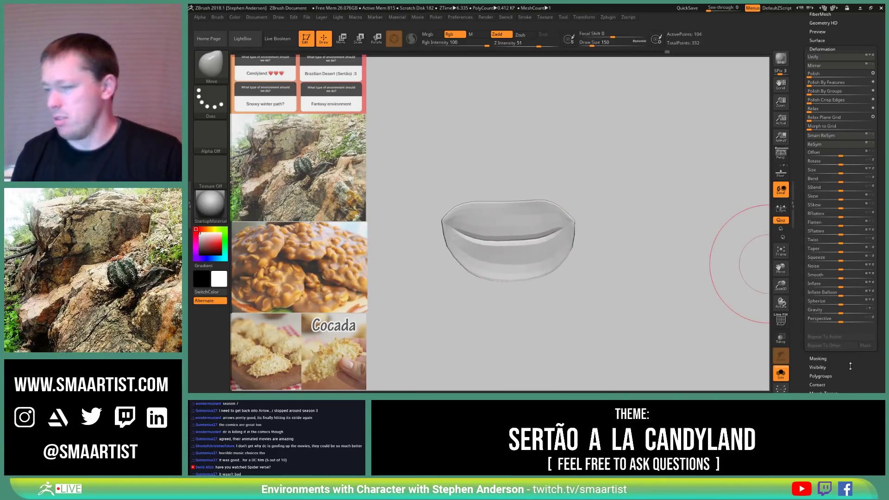
Step: Duplicate the half peanut subtool and bring up the subtool list
key("ctrl+shift+d")
left_click_drag(850, 36, 852, 81)
left_click(833, 126)
left_click(818, 49)
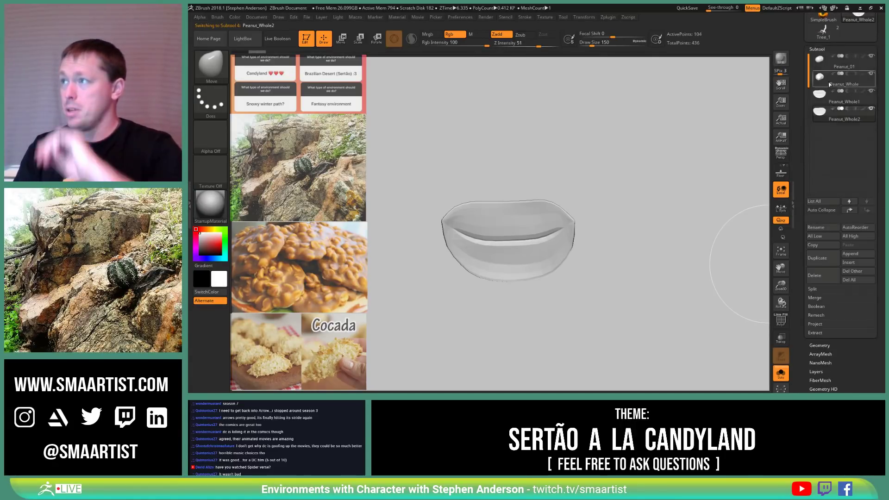
Step: Rename the Peanut_Whole1 subtool as Peanut_Half
left_click(856, 103)
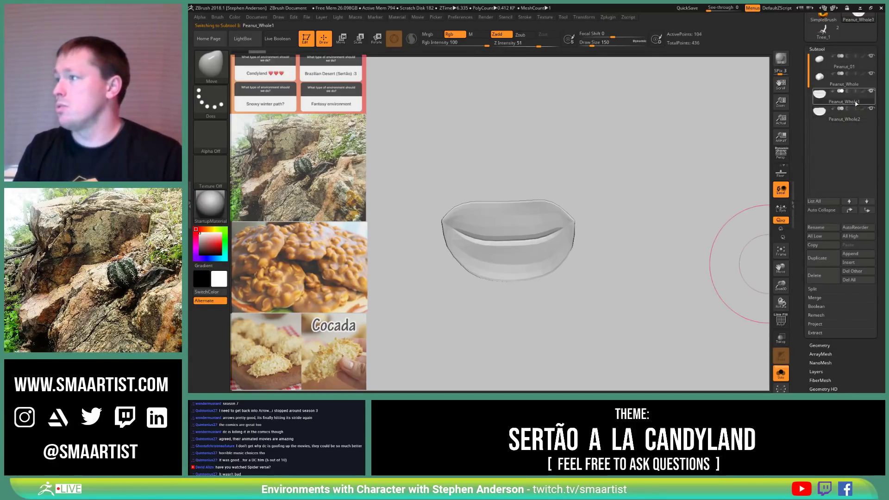
left_click(822, 229)
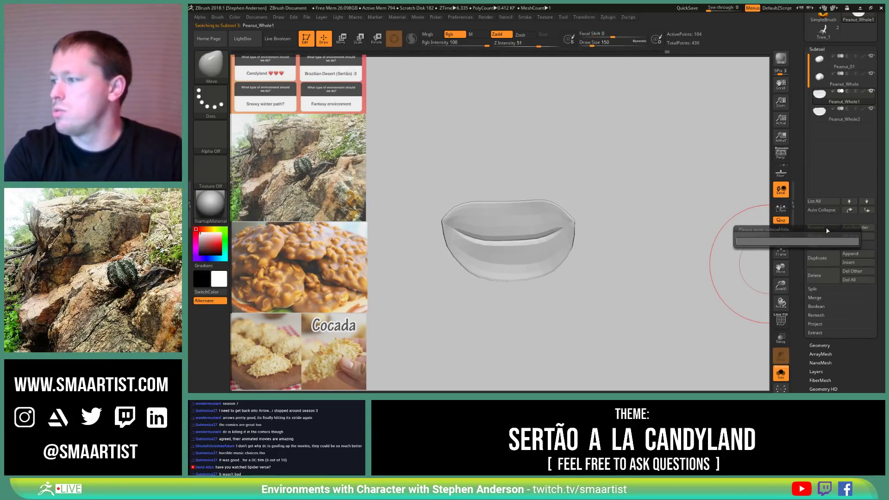
key("Escape")
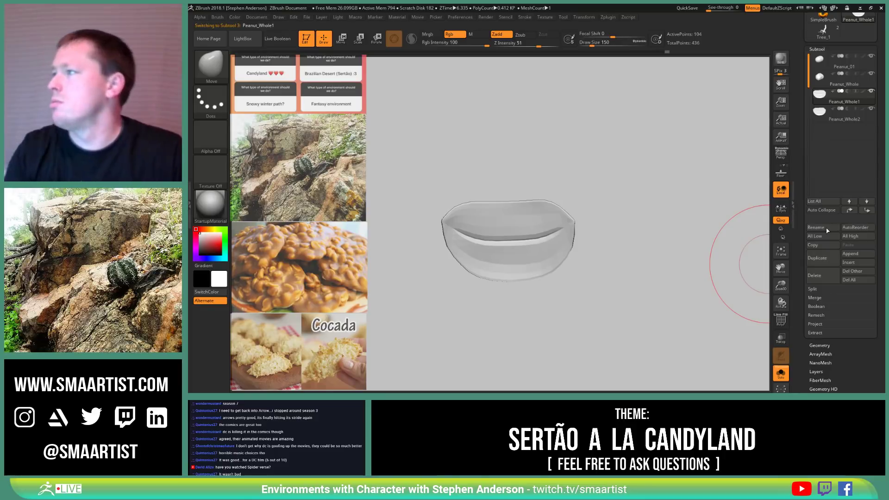
left_click(822, 229)
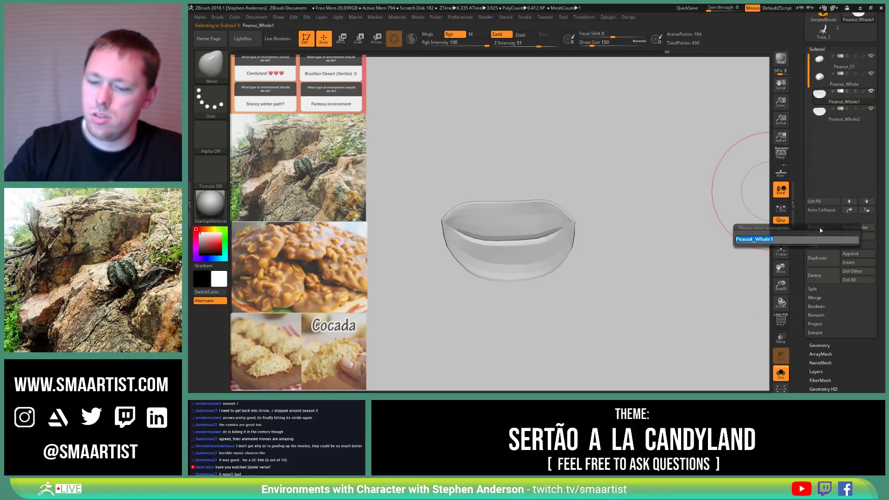
key("Right")
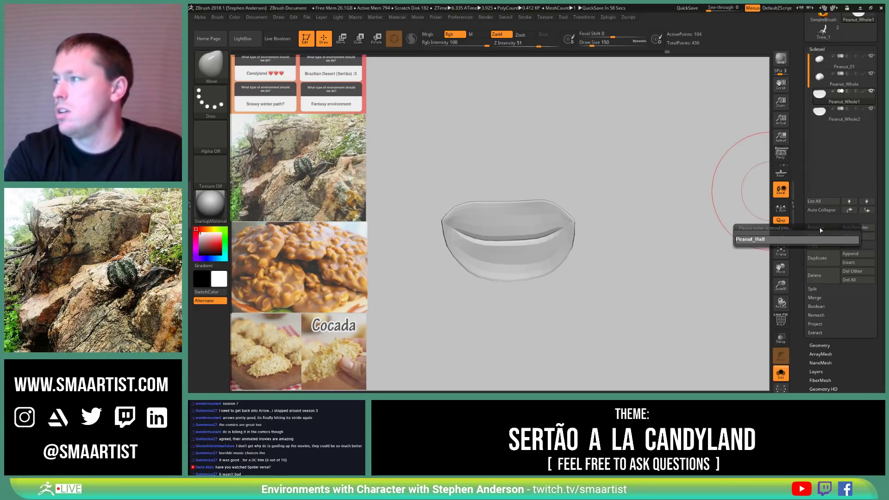
key("Return")
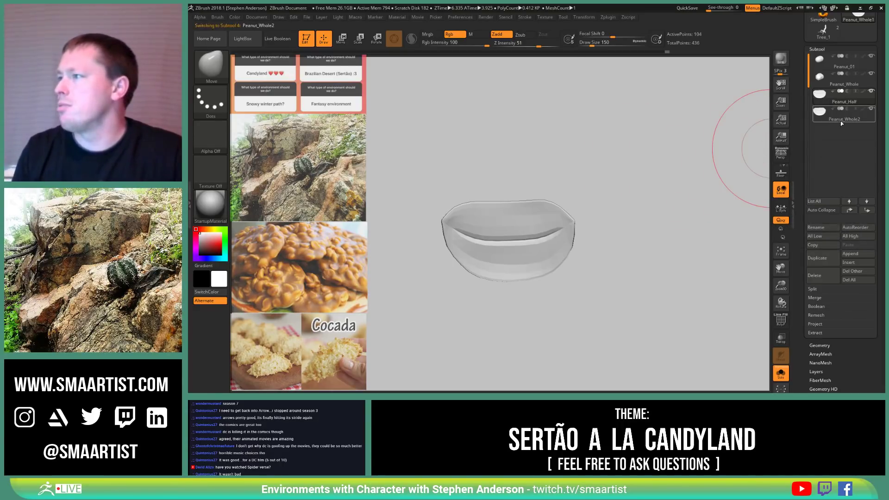
Step: Rename the Peanut_Whole2 subtool as Peanut_HalfBroken
left_click(825, 229)
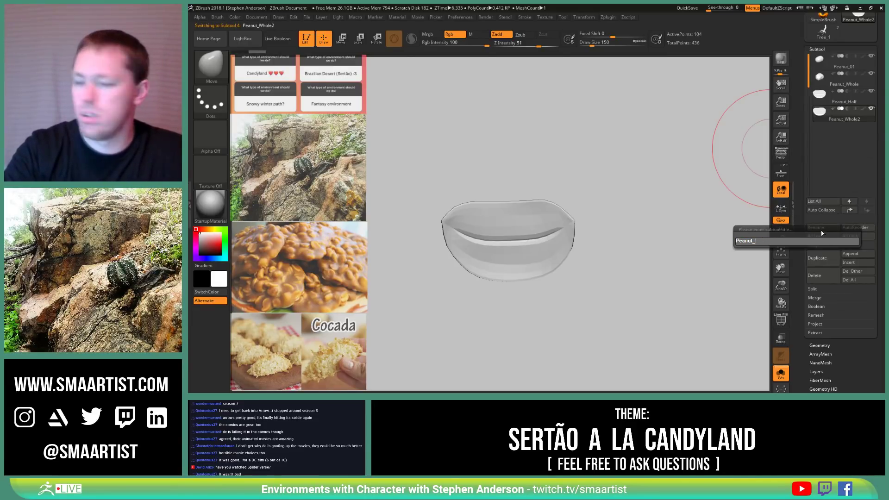
key("shift")
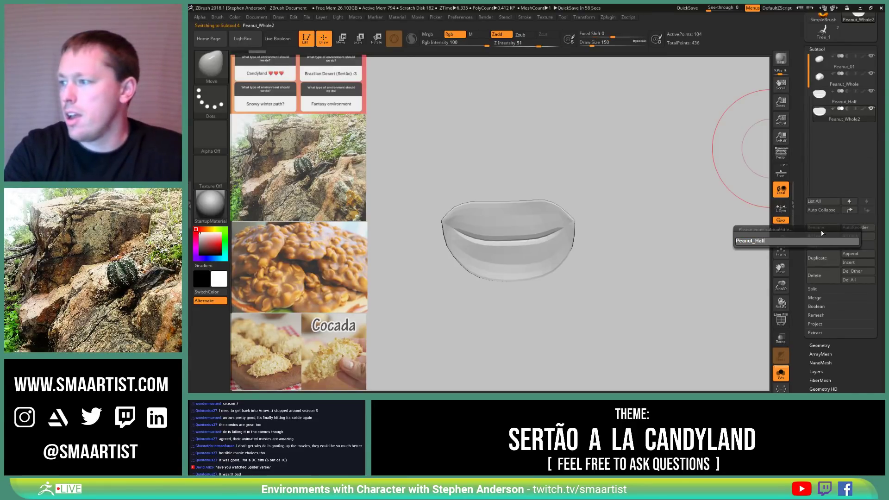
type("Peanut_HalfBroken")
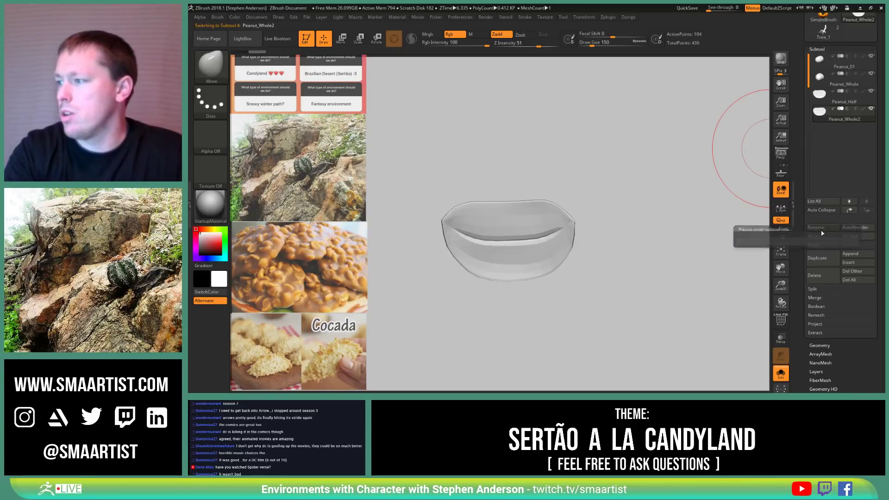
key("Return")
Step: Turn on the polyframe and hide the polygons at one end of Peanut_HalfBroken with a selection rectangle
mouse_move(604, 233)
left_mouse_down()
mouse_move(596, 183)
mouse_move(593, 210)
mouse_move(641, 229)
left_mouse_up()
key("shift")
key("shift+f")
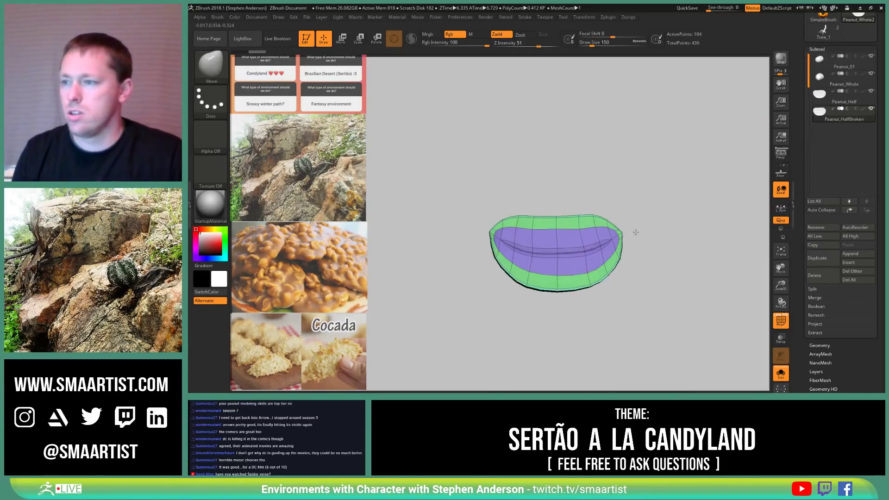
mouse_move(454, 174)
left_mouse_down("ctrl+shift")
mouse_move(492, 254)
mouse_move(549, 319)
mouse_move(518, 313)
mouse_move(523, 241)
mouse_move(553, 166)
mouse_move(537, 232)
mouse_move(508, 286)
left_mouse_up("ctrl+shift")
left_click_drag(495, 187, 525, 229, "ctrl+shift")
mouse_move(552, 195)
left_mouse_down()
mouse_move(558, 264)
mouse_move(557, 226)
left_mouse_up()
left_click_drag(626, 242, 542, 252)
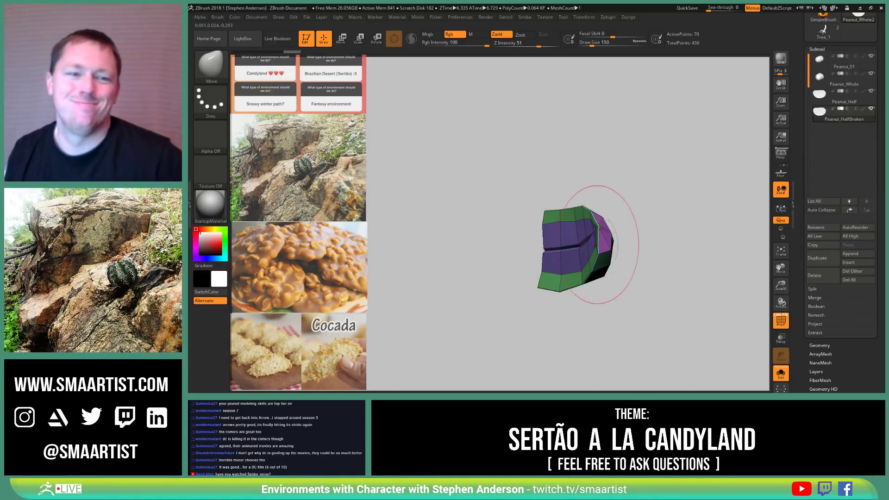
Step: Check the partial peanut briefly with Solo mode off, and delete its hidden geometry
mouse_move(590, 251)
right_mouse_down()
mouse_move(604, 238)
mouse_move(593, 273)
right_mouse_up()
left_click(781, 373)
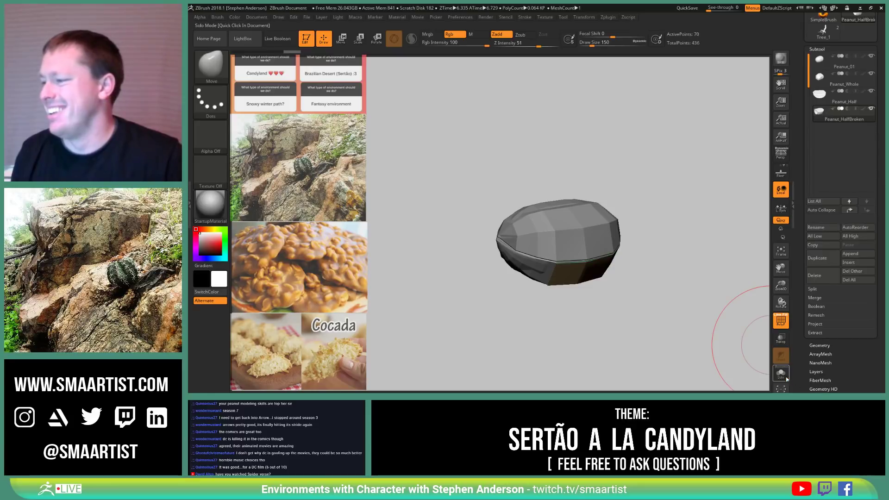
right_click_drag(562, 246, 625, 327)
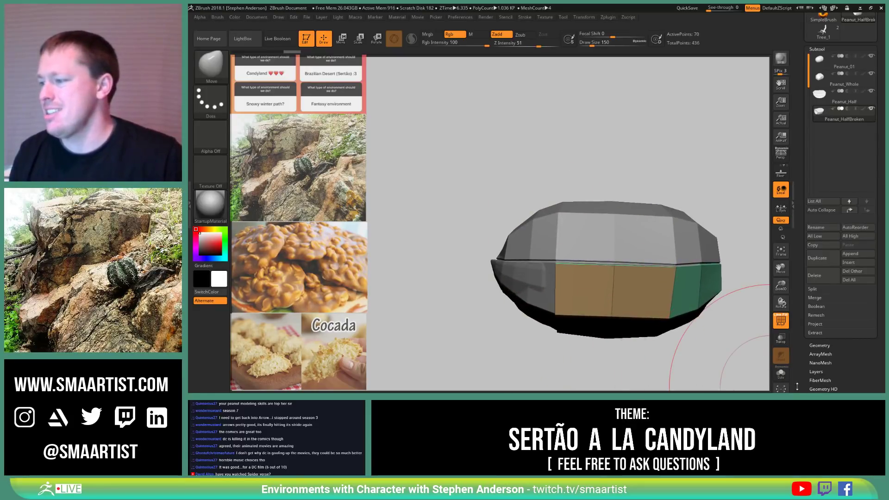
left_click(781, 378)
mouse_move(598, 296)
right_mouse_down()
mouse_move(634, 289)
mouse_move(630, 283)
right_mouse_up()
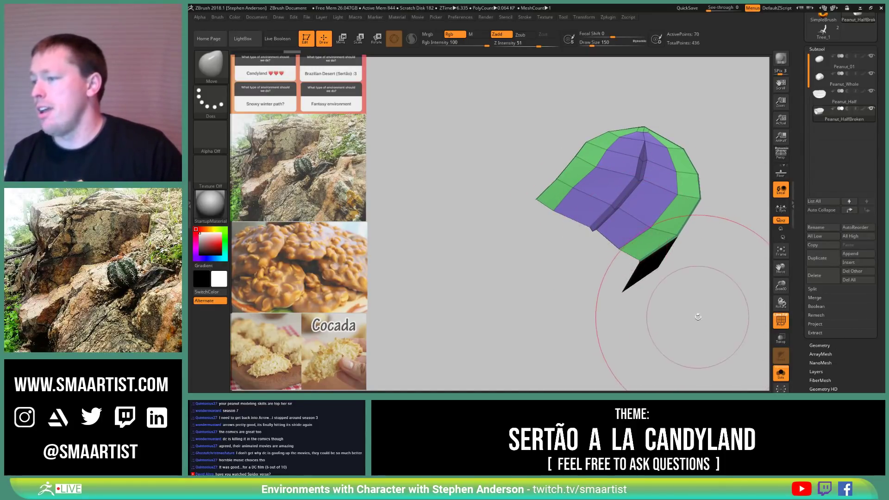
key("ctrl+shift")
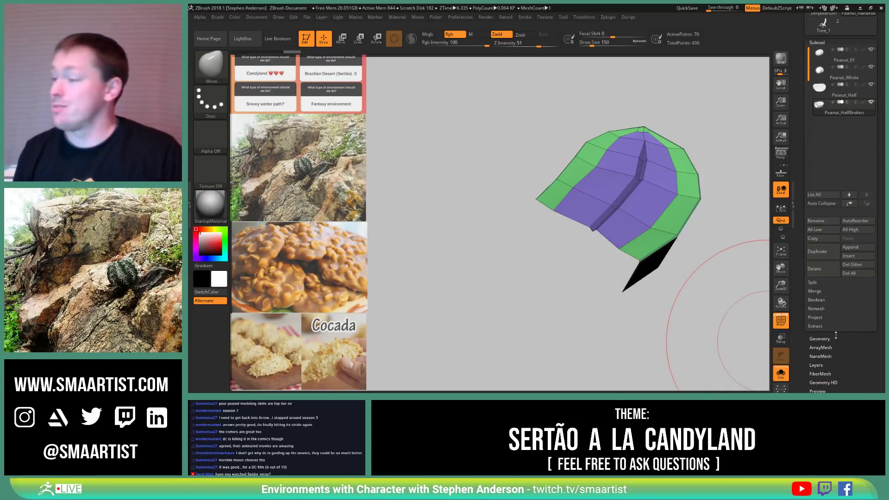
left_click(831, 346)
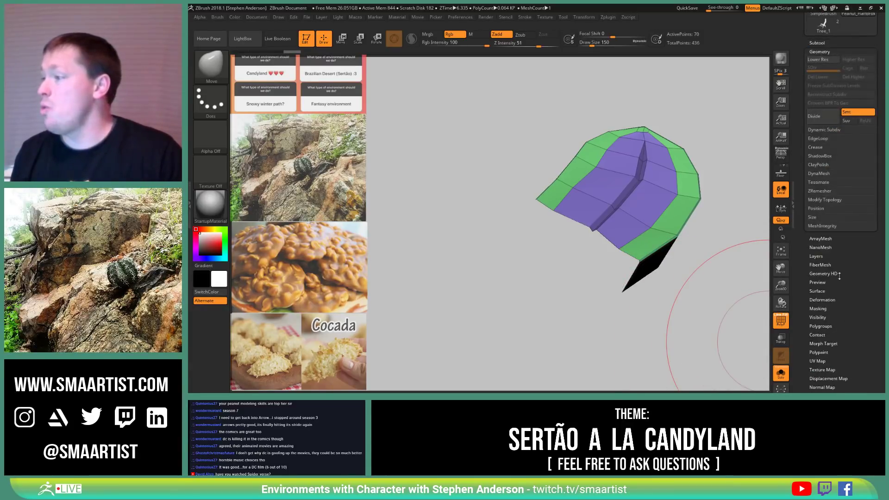
left_click(826, 199)
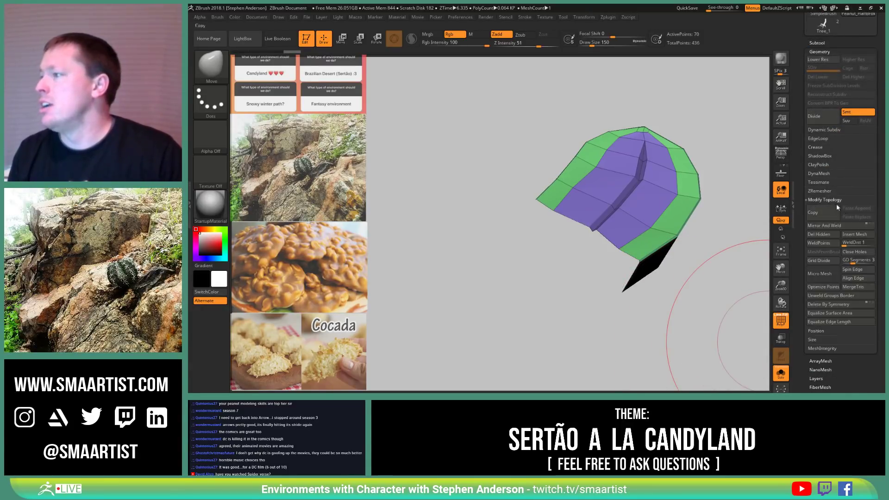
left_click(823, 236)
Step: Bridge the opposite edges of the peanut's open broken end with the ZModeler brush to form a flat cap polygon
mouse_move(655, 264)
right_mouse_down()
mouse_move(676, 235)
mouse_move(644, 269)
mouse_move(660, 236)
mouse_move(650, 253)
mouse_move(651, 212)
mouse_move(627, 244)
mouse_move(635, 246)
mouse_move(627, 226)
mouse_move(635, 203)
mouse_move(634, 252)
mouse_move(635, 199)
mouse_move(630, 256)
right_mouse_up()
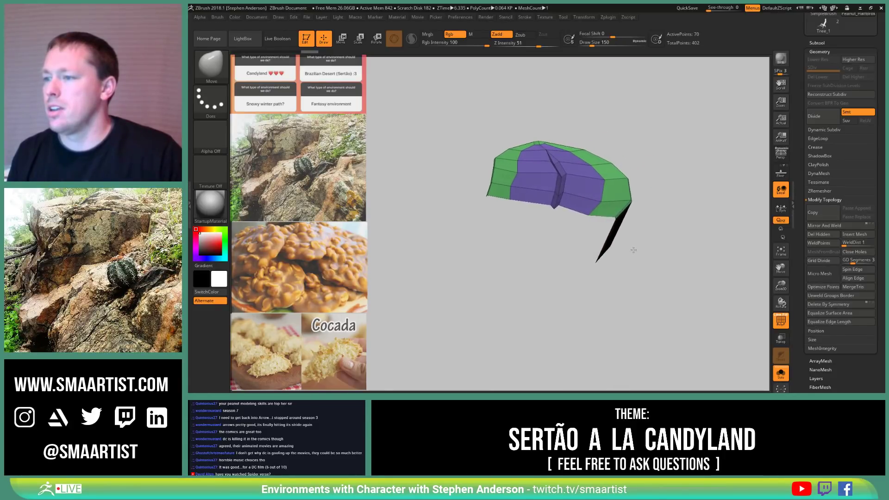
mouse_move(632, 254)
right_mouse_down()
mouse_move(590, 202)
mouse_move(597, 225)
mouse_move(594, 175)
mouse_move(594, 207)
mouse_move(620, 267)
right_mouse_up()
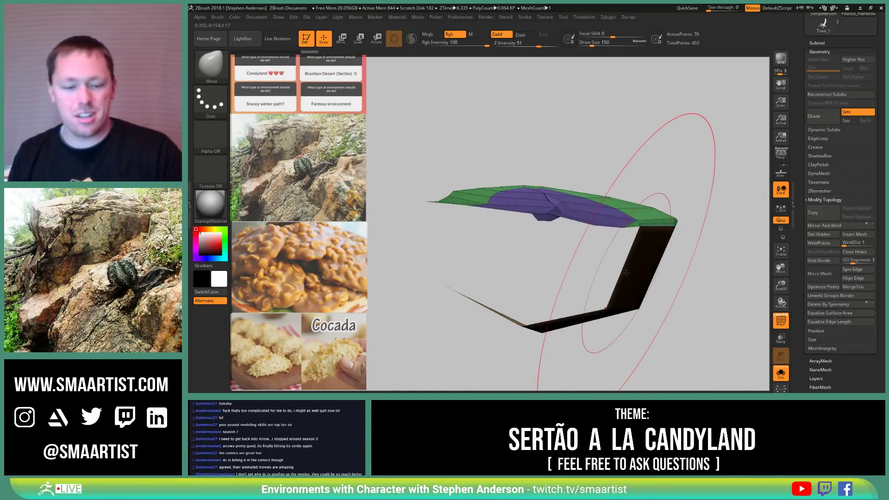
key("b")
key("z")
key("m")
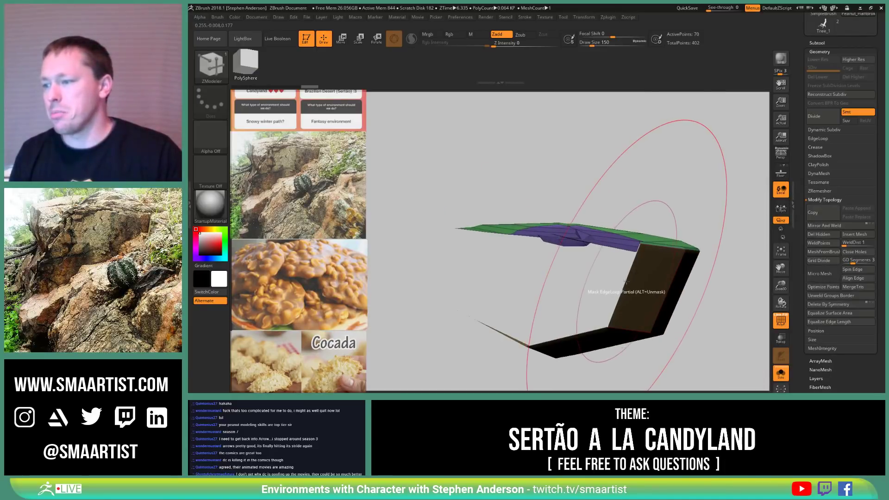
key("space")
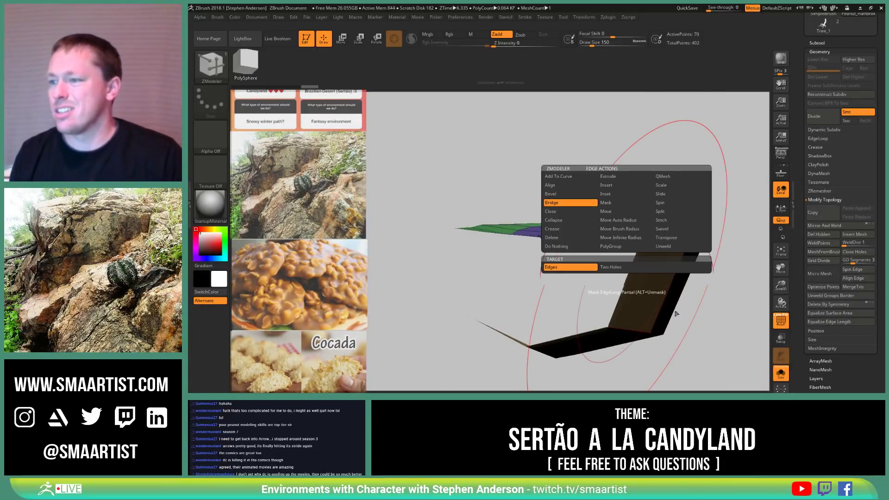
left_click_drag(403, 192, 510, 279)
left_click_drag(566, 264, 538, 253)
mouse_move(536, 295)
right_mouse_down()
mouse_move(528, 266)
mouse_move(550, 277)
mouse_move(542, 287)
right_mouse_up()
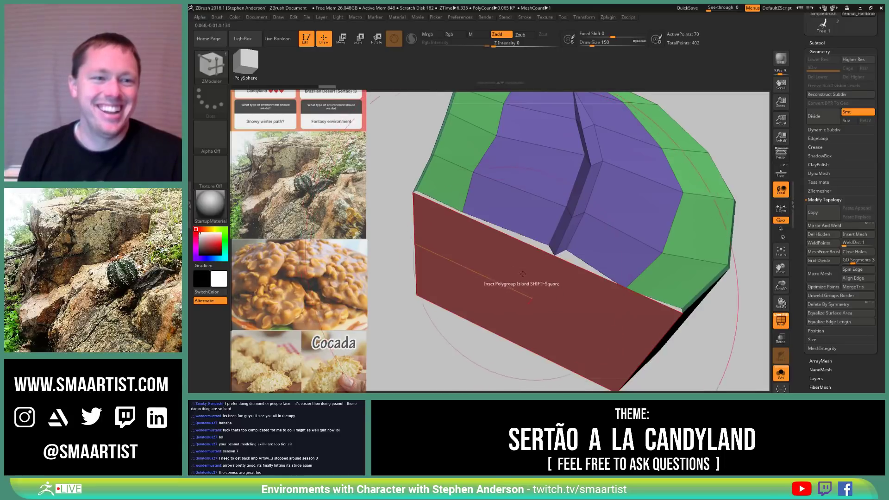
Step: Insert a single edge loop down the middle of the cap face with ZModeler, undoing the accidental removal of the face
mouse_move(528, 280)
right_mouse_down()
mouse_move(531, 264)
mouse_move(533, 297)
mouse_move(545, 258)
mouse_move(528, 275)
mouse_move(531, 268)
right_mouse_up()
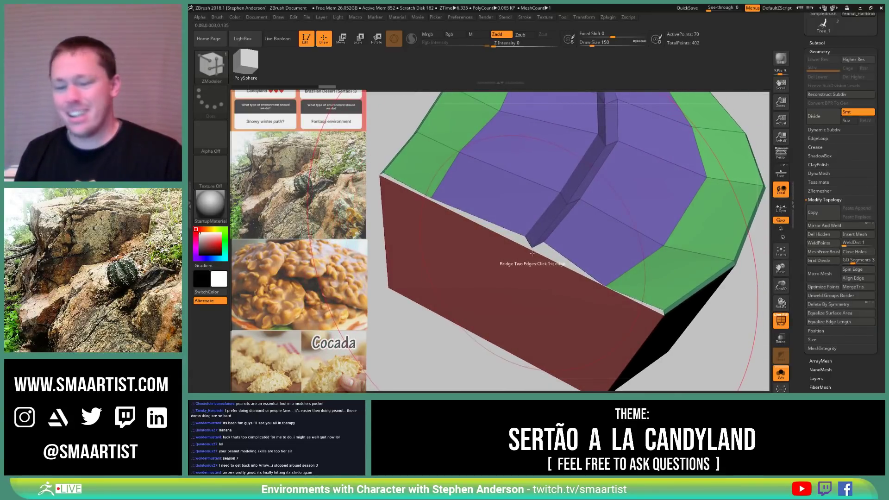
key("b")
key("z")
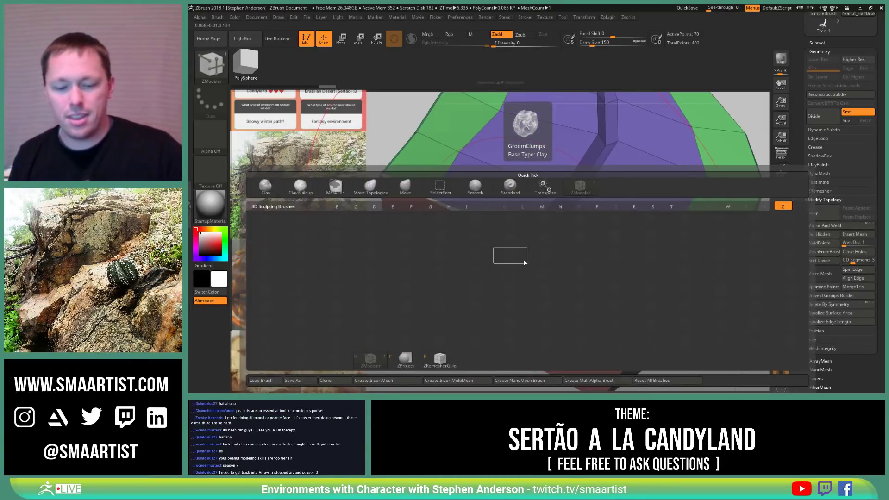
key("m")
key("space")
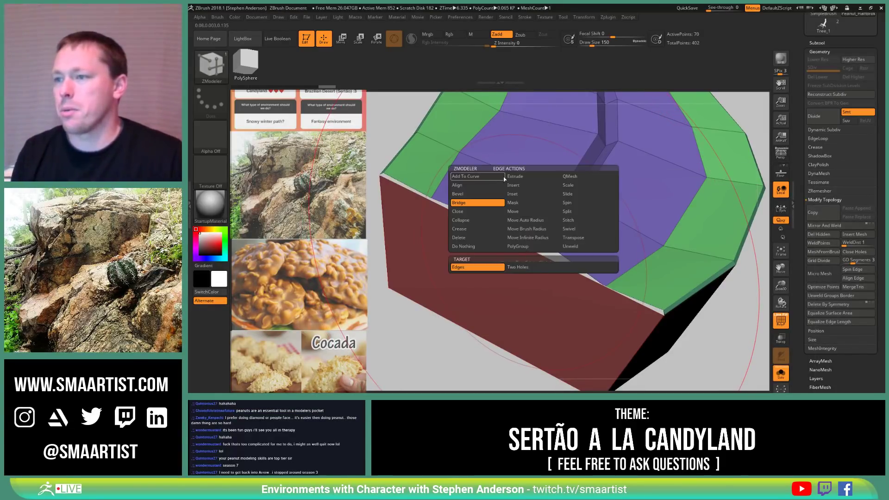
left_click(514, 184)
left_click(528, 267)
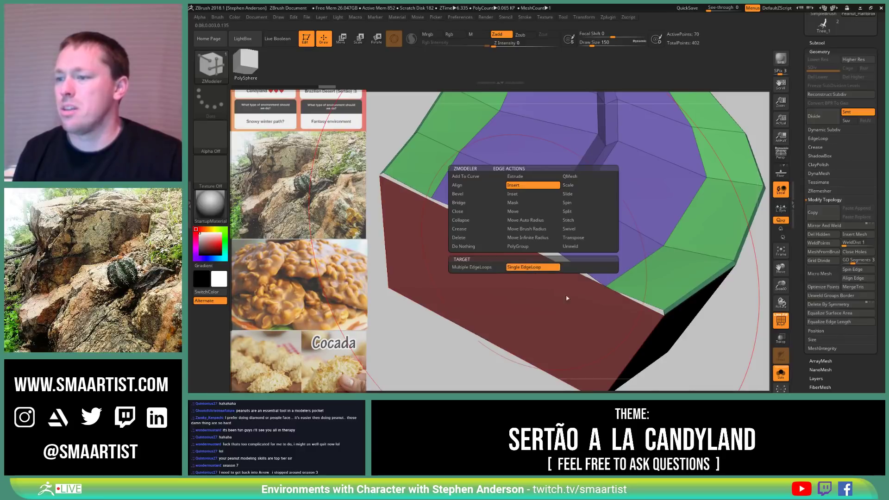
left_click(522, 250)
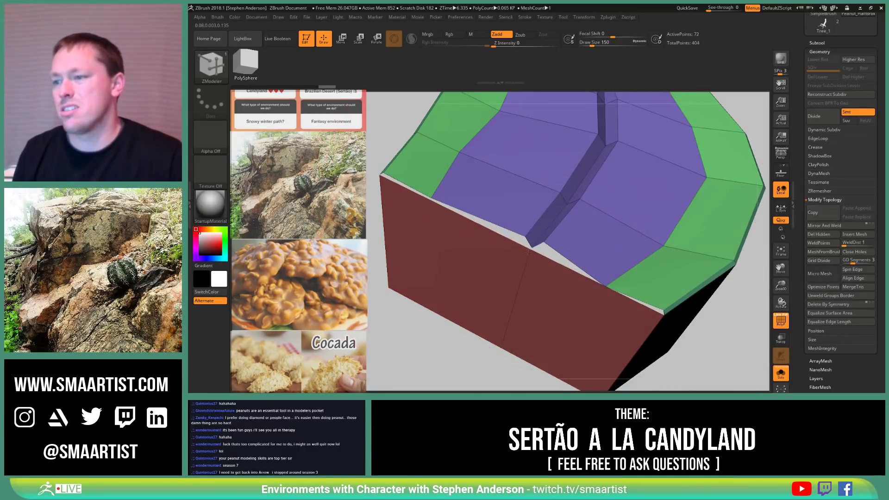
left_click(550, 283)
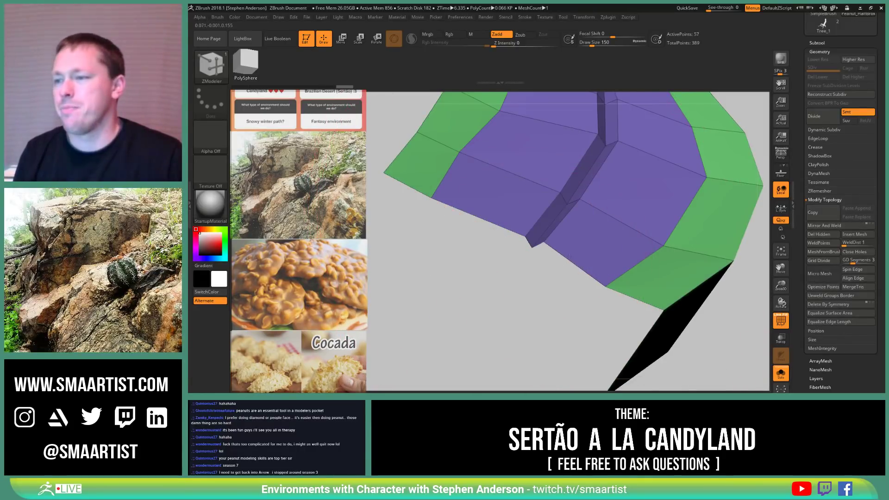
key("ctrl+z")
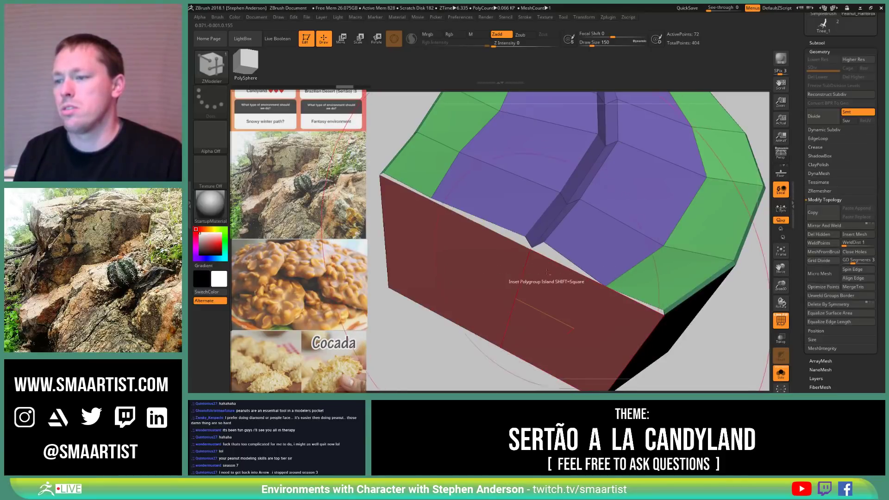
Step: Set Draw Size to 7 and move the midpoint of the cap's lower edge up to form a notch
mouse_move(547, 284)
right_mouse_down("alt")
mouse_move(548, 303)
mouse_move(528, 278)
mouse_move(545, 314)
mouse_move(538, 301)
mouse_move(556, 305)
mouse_move(552, 293)
mouse_move(559, 309)
mouse_move(568, 277)
mouse_move(561, 285)
mouse_move(582, 280)
mouse_move(623, 232)
mouse_move(608, 280)
right_mouse_up("alt")
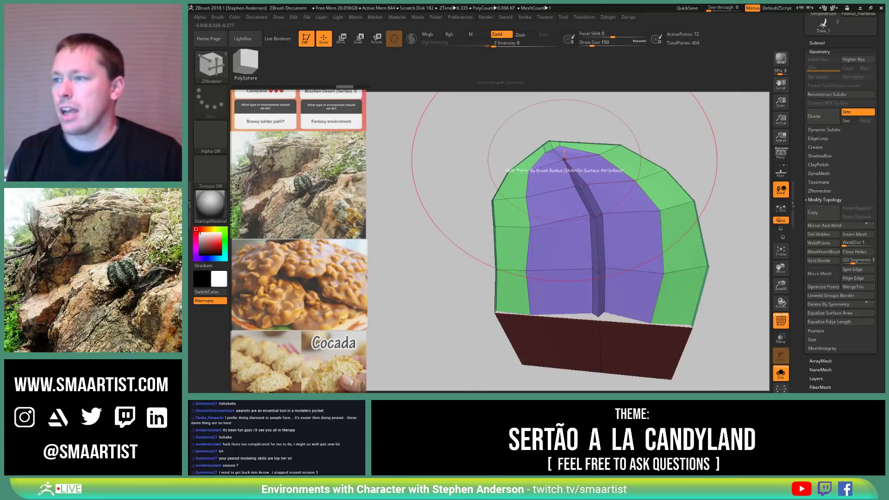
mouse_move(592, 275)
right_mouse_down("ctrl")
mouse_move(597, 319)
mouse_move(618, 319)
mouse_move(551, 301)
mouse_move(572, 290)
mouse_move(570, 257)
mouse_move(571, 283)
mouse_move(573, 258)
mouse_move(550, 298)
right_mouse_up("ctrl")
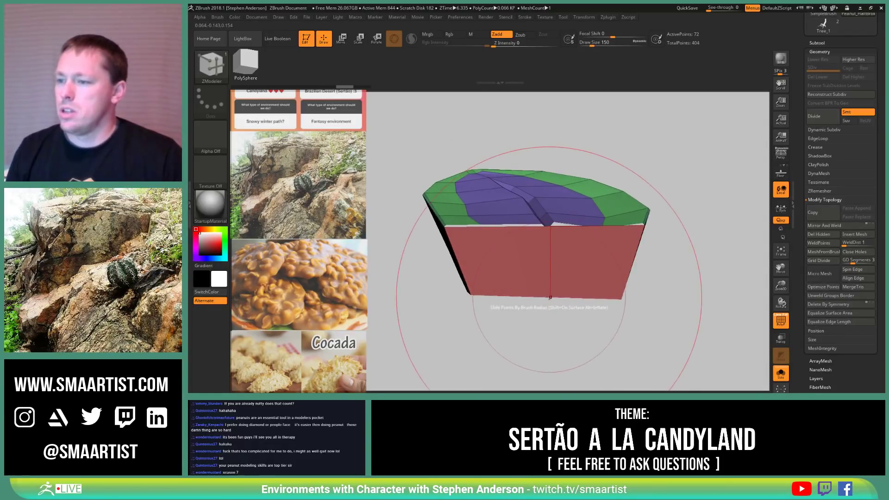
key("s")
left_click(550, 293)
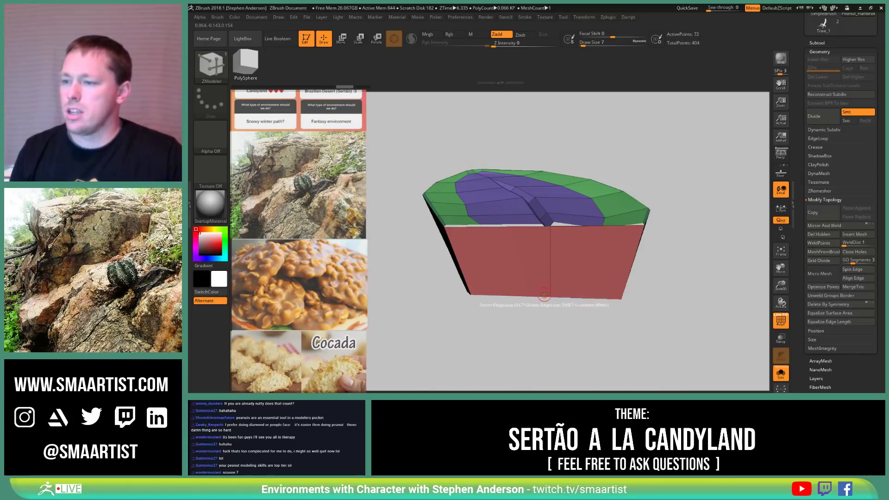
Step: Insert an edge loop in each half of the notched cap and another beside its centre line
right_click_drag(549, 261, 582, 278, "alt")
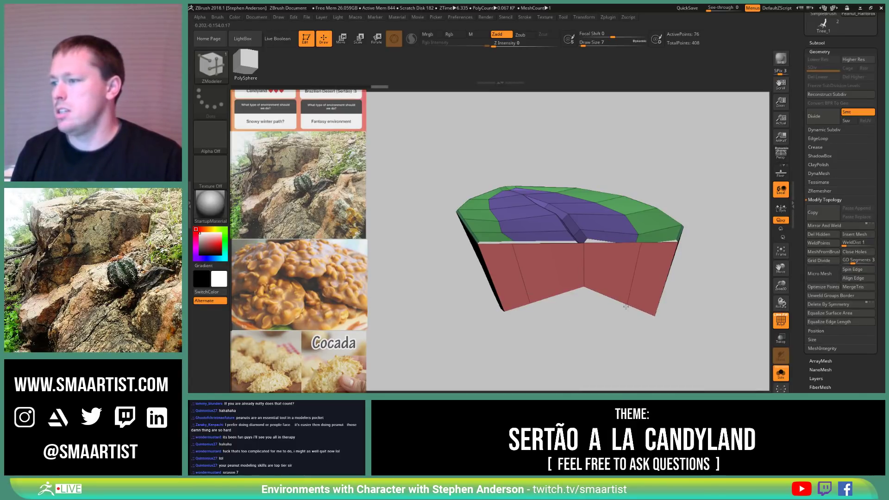
mouse_move(638, 264)
right_mouse_down()
mouse_move(612, 281)
mouse_move(631, 286)
mouse_move(644, 274)
right_mouse_up()
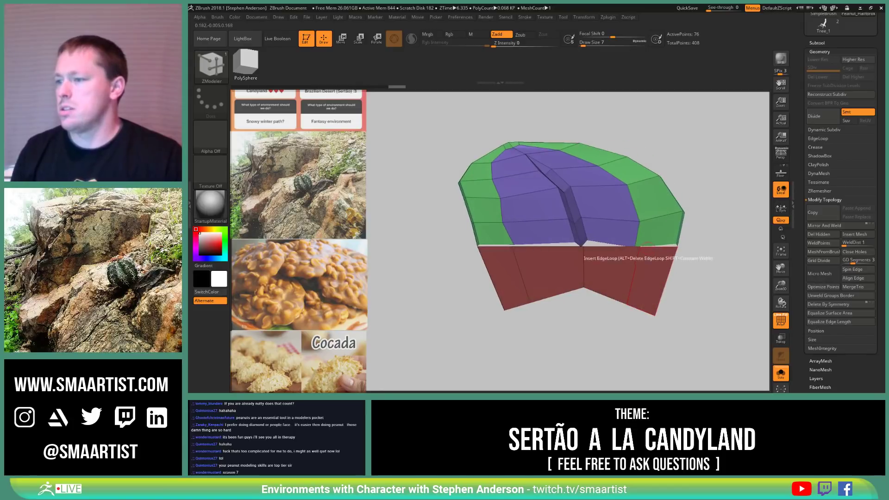
right_click_drag(515, 285, 560, 286)
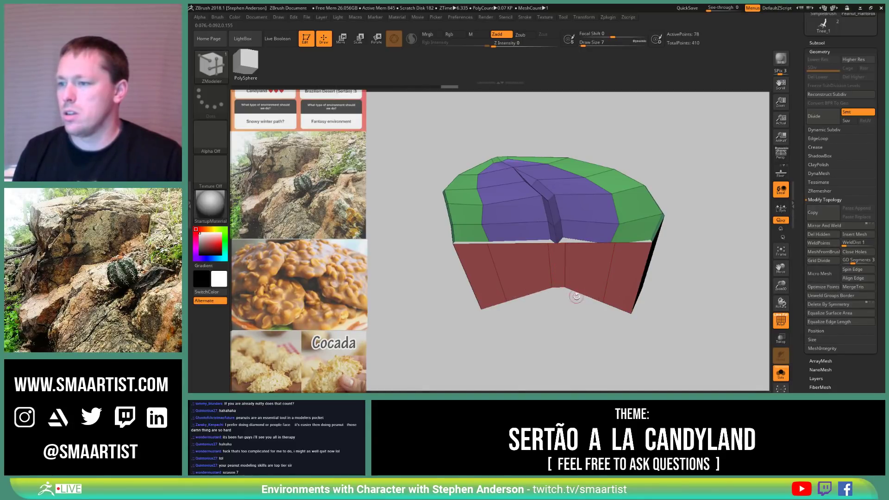
Step: Bridge the edges along the cap's lower notch to fill in new polygons beneath it
mouse_move(576, 297)
right_mouse_down()
mouse_move(574, 324)
mouse_move(579, 292)
right_mouse_up()
key("space")
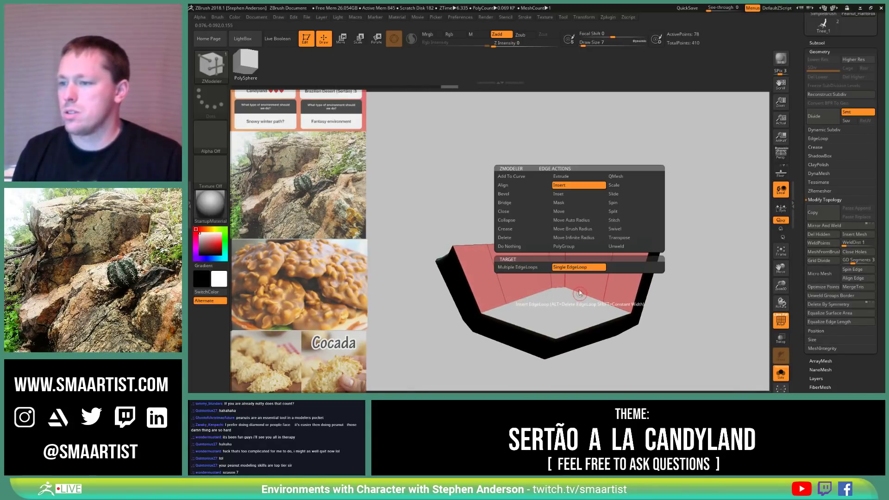
left_click(513, 203)
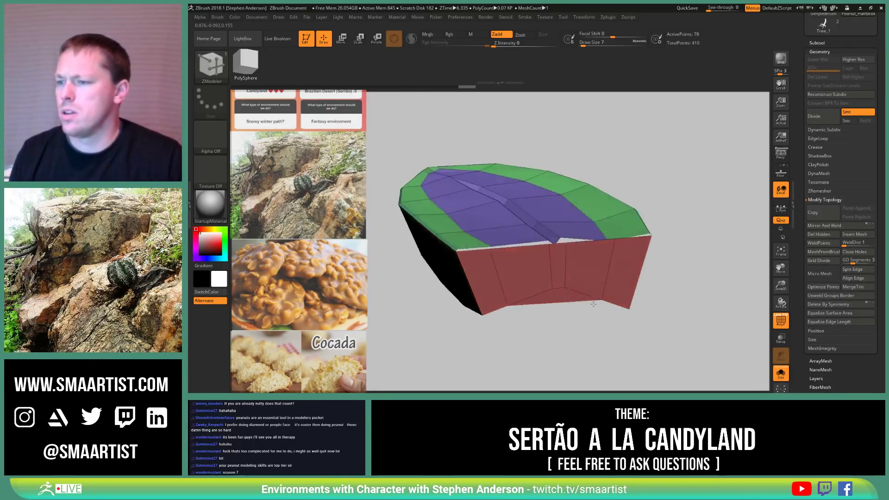
left_click(588, 272)
Step: Switch the ZModeler edge action back to Insert and add a single edge loop through the centre of the cap
right_click_drag(588, 272, 567, 295)
key("space")
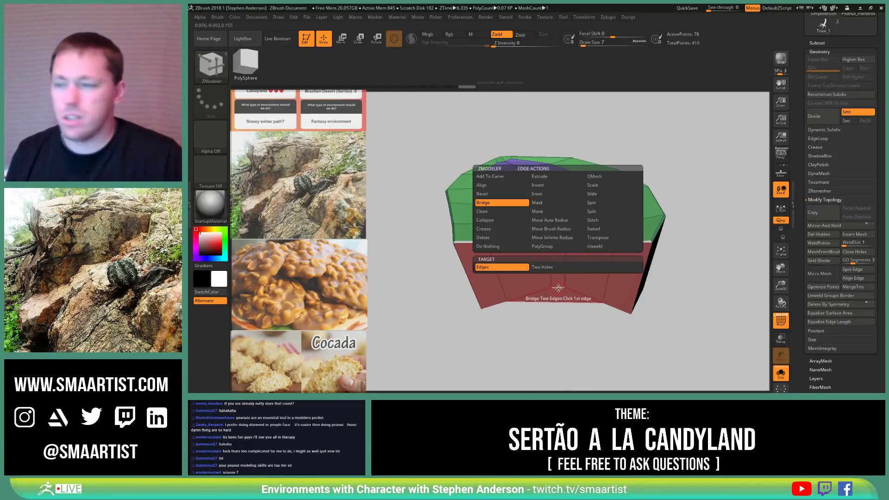
left_click(541, 186)
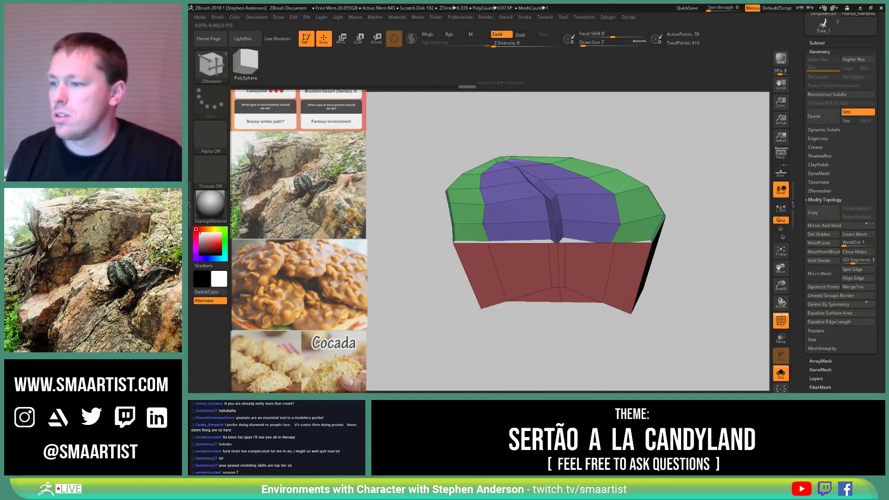
right_click_drag(572, 296, 576, 282)
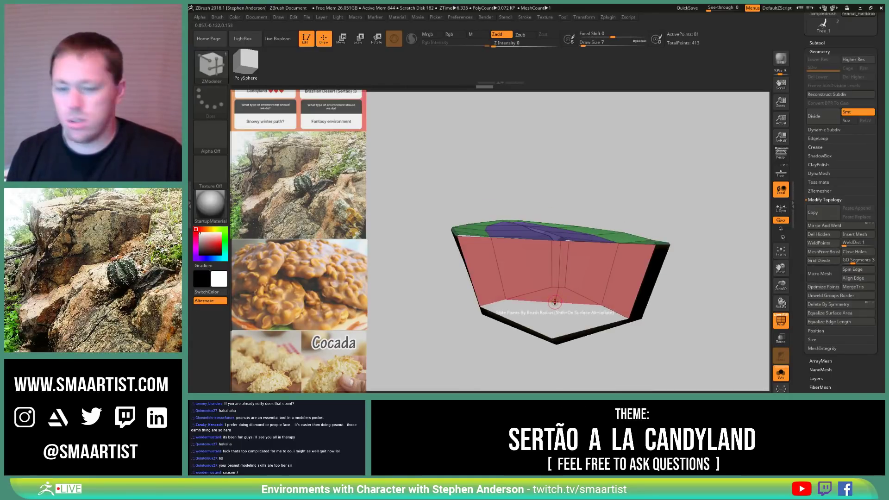
key("b")
key("m")
key("v")
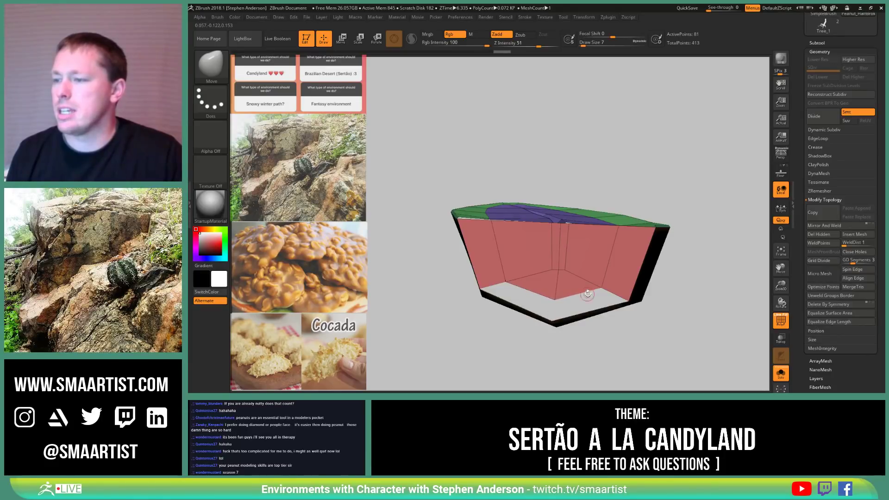
key("b")
key("z")
key("m")
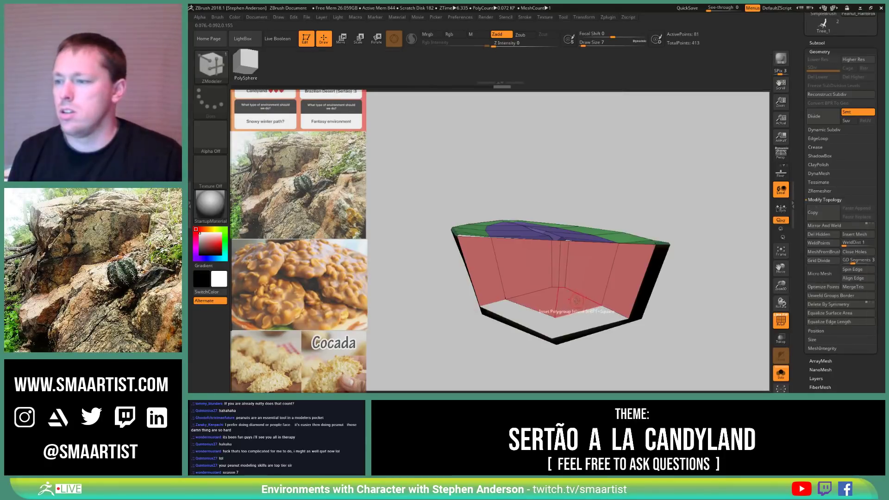
Step: Set the ZModeler edge action to Bridge with the Edges target and close the openings along the end cap's lower rim
key("space")
left_click(509, 203)
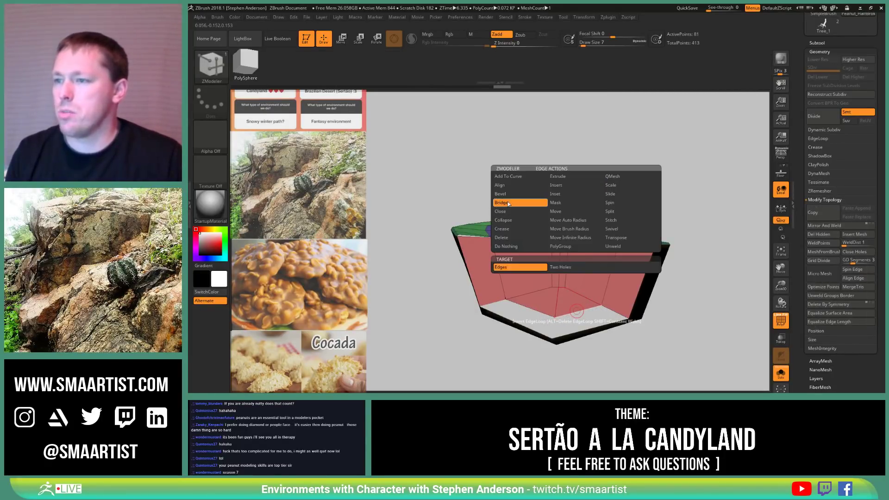
left_click_drag(645, 355, 635, 313)
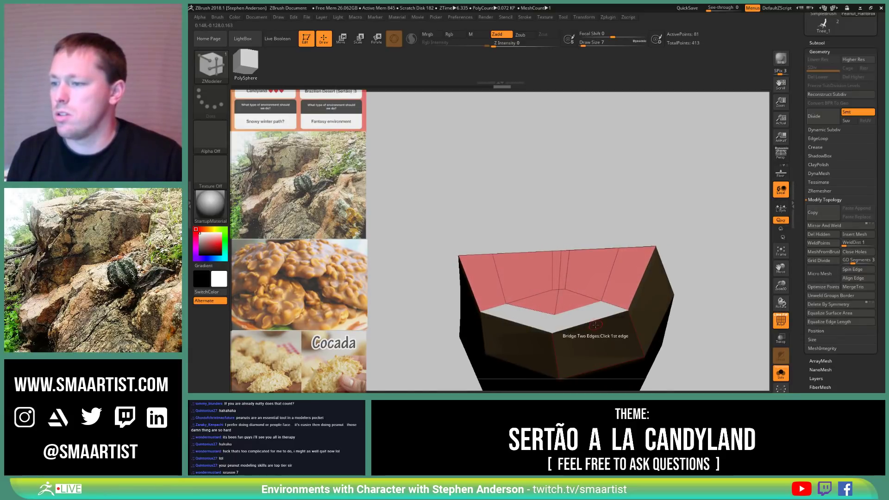
left_click(581, 308)
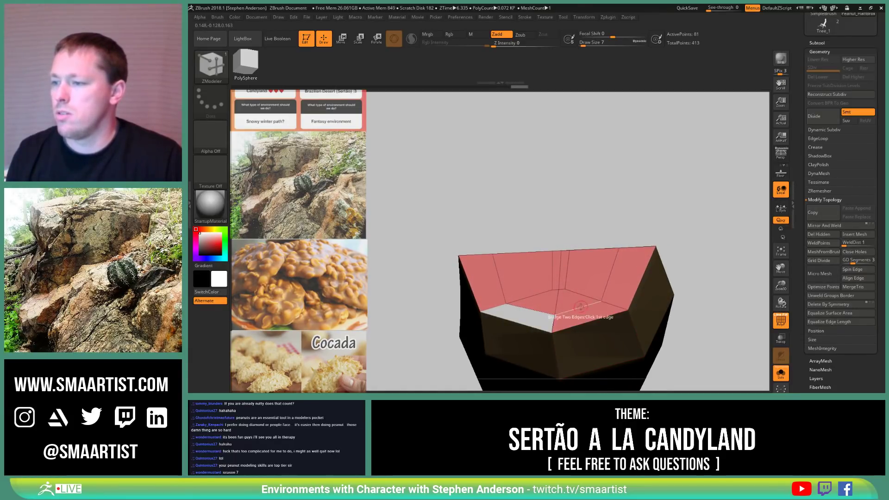
left_click(521, 326)
Step: Bridge the end cap's upper edges to the central groove and the purple strip on one side of it
left_click_drag(648, 234, 568, 327)
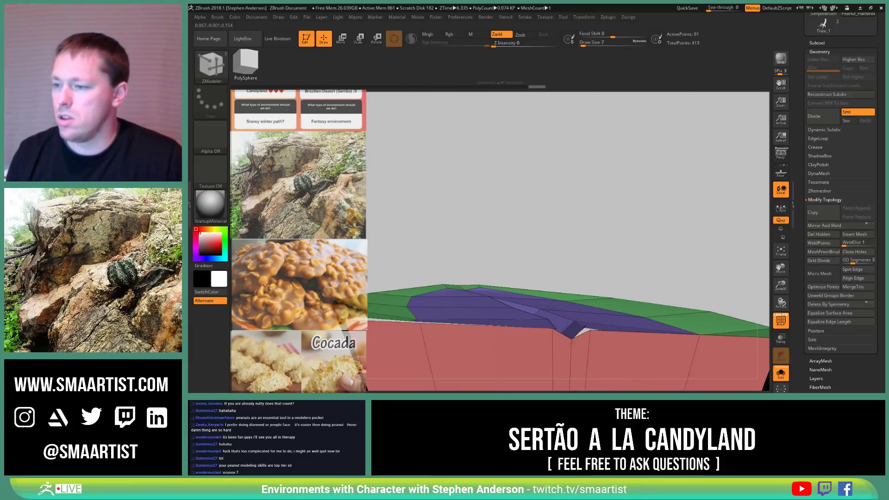
right_click_drag(579, 350, 571, 319)
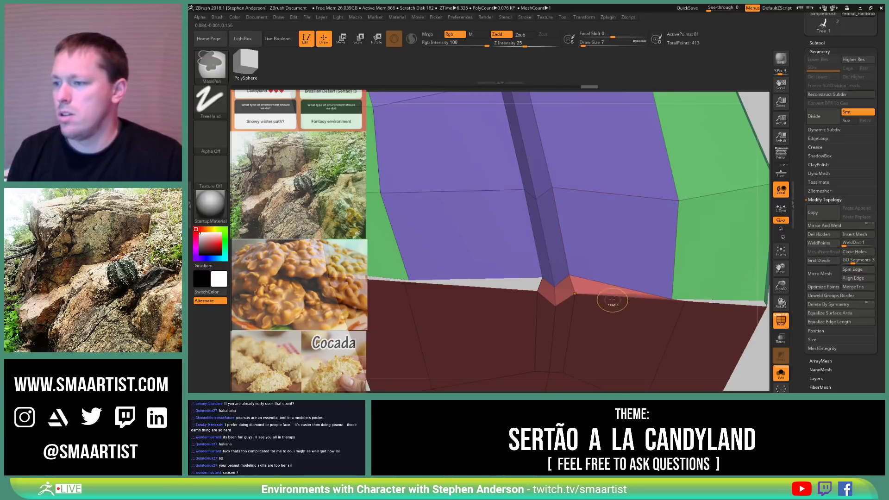
right_click_drag(611, 300, 571, 218, "ctrl")
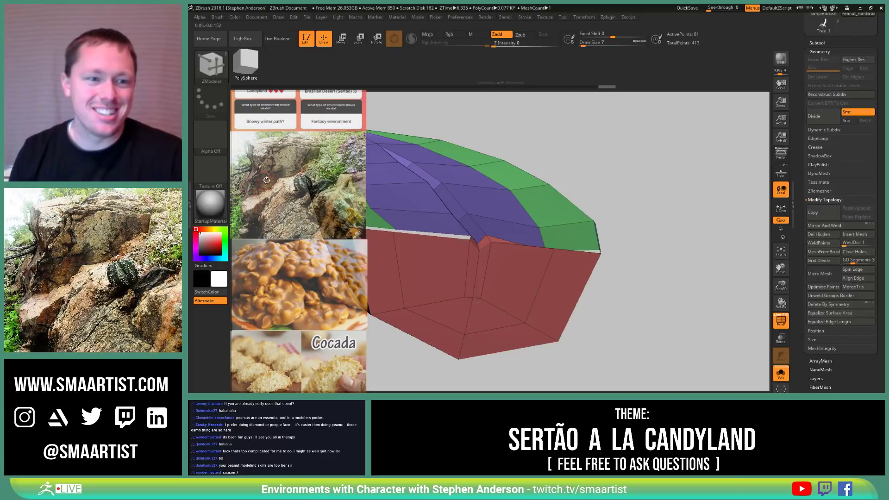
Step: Bridge the remaining gaps between the end cap and the shell's green and purple end edges on both sides
mouse_move(511, 226)
right_mouse_down()
mouse_move(524, 250)
mouse_move(576, 260)
right_mouse_up()
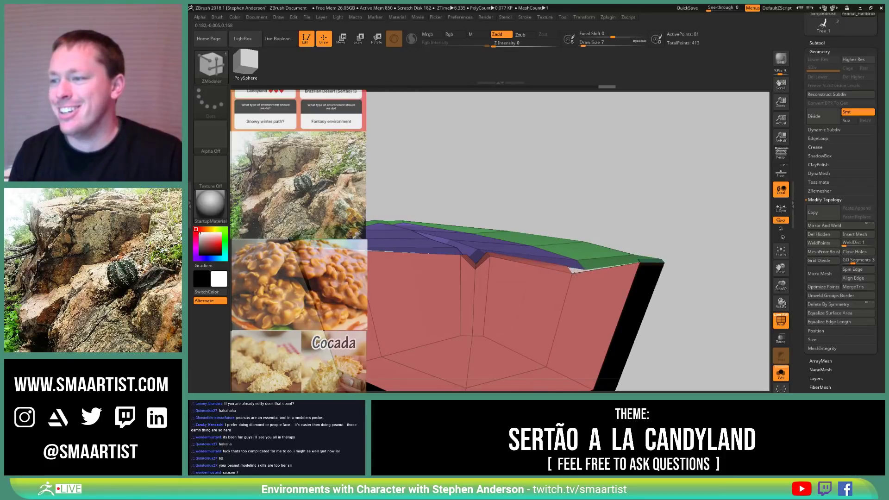
right_click_drag(584, 274, 594, 274)
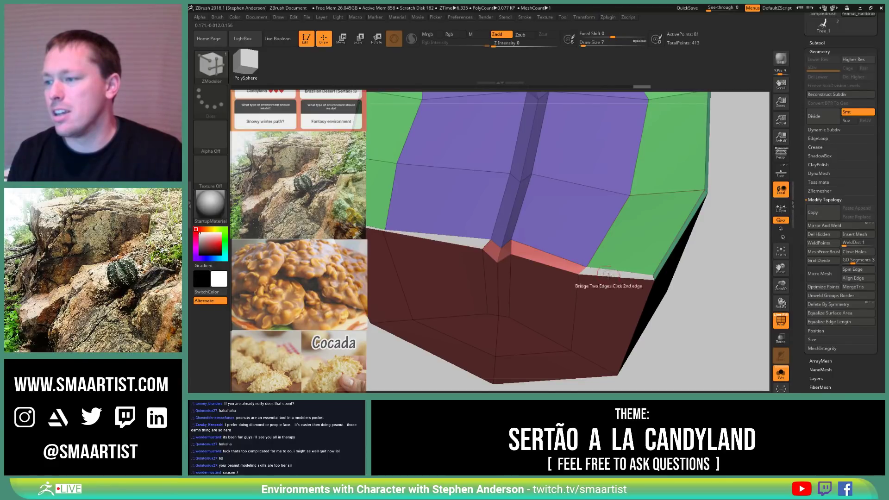
right_click_drag(613, 267, 598, 325)
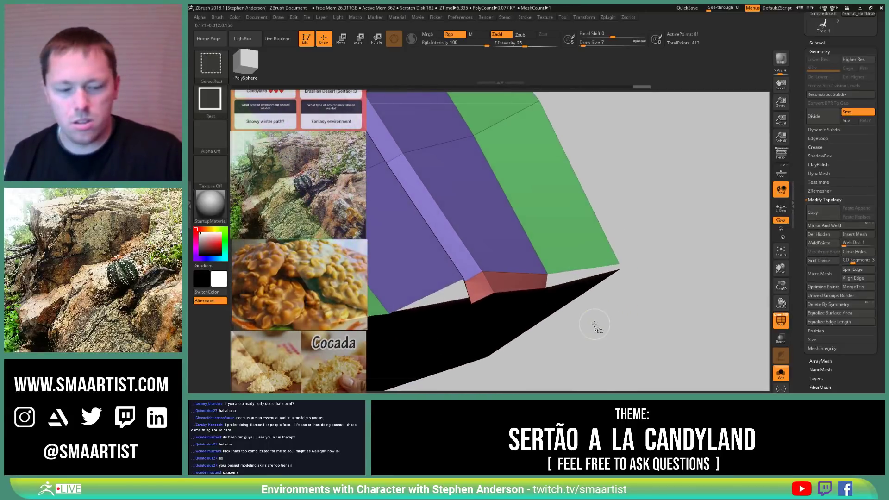
right_click_drag(614, 281, 587, 271)
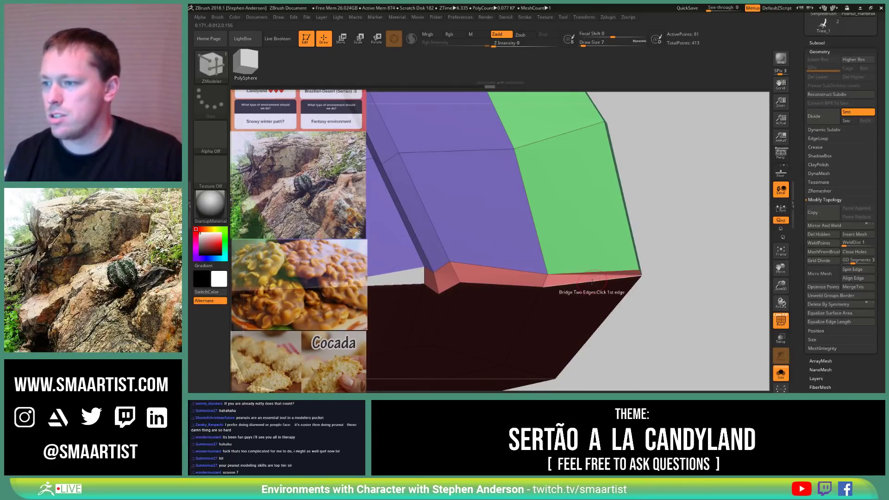
mouse_move(592, 281)
right_mouse_down()
mouse_move(609, 272)
mouse_move(616, 293)
mouse_move(591, 277)
right_mouse_up()
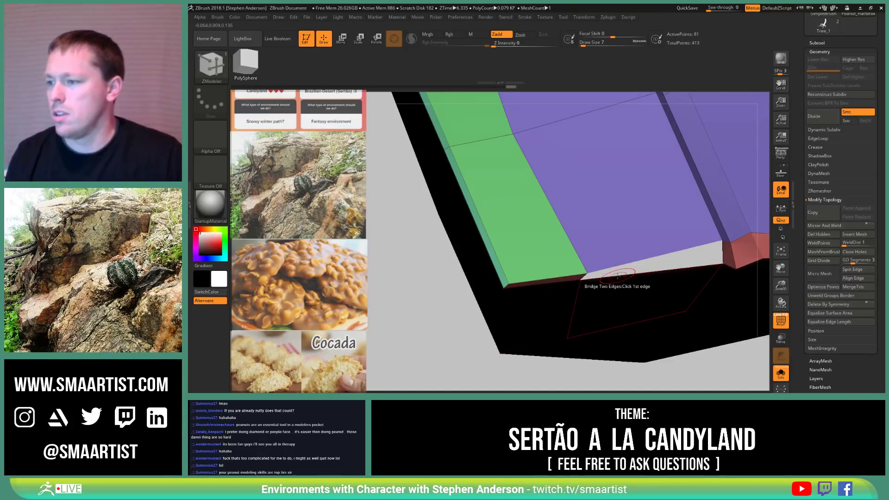
right_click_drag(624, 262, 572, 313)
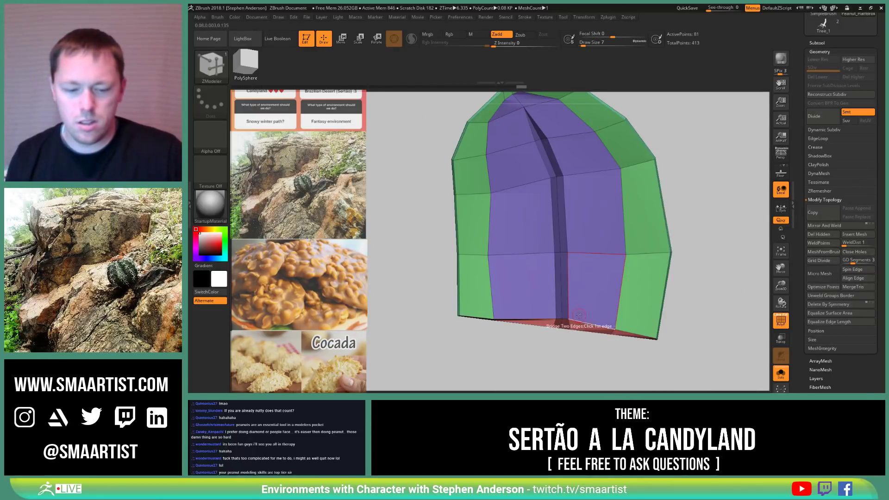
Step: Choose MaskLasso as the masking brush and mask the peanut shell
key("b")
key("m")
key("p")
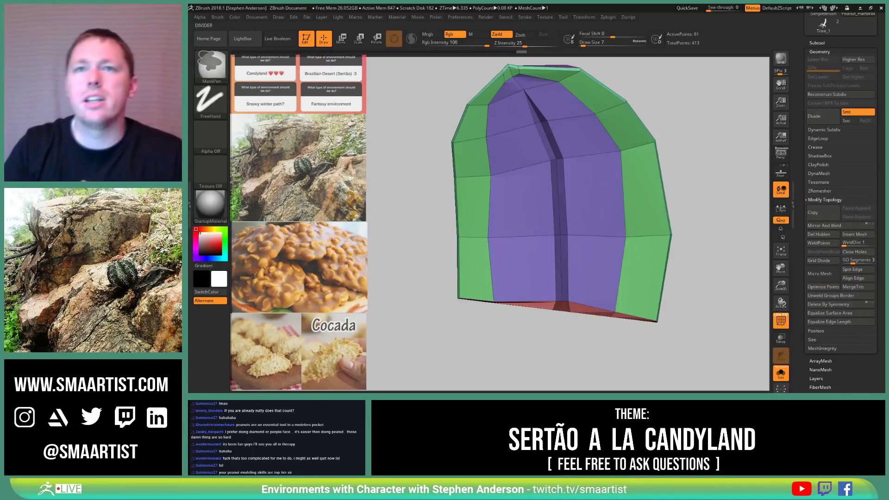
key("b")
key("m")
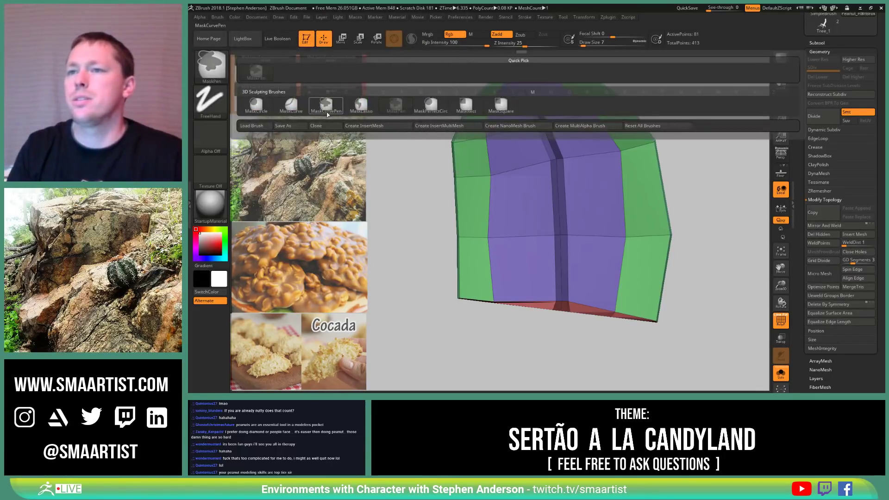
key("l")
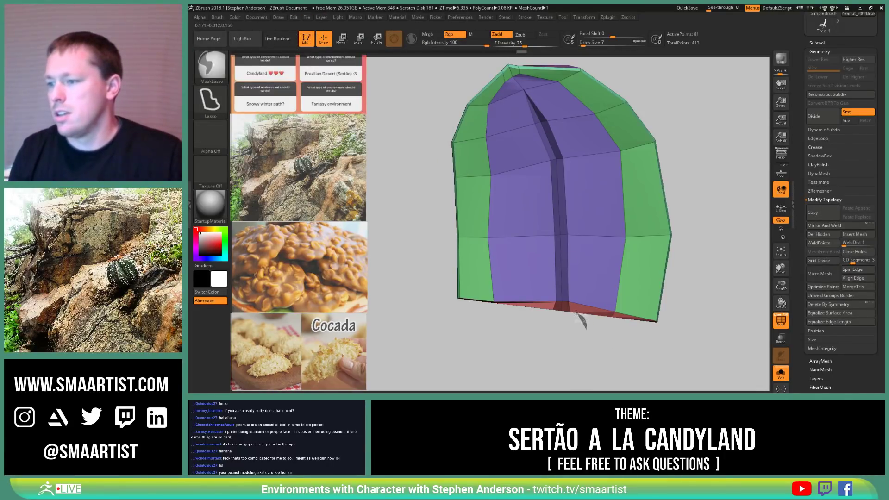
left_click(572, 333, "ctrl")
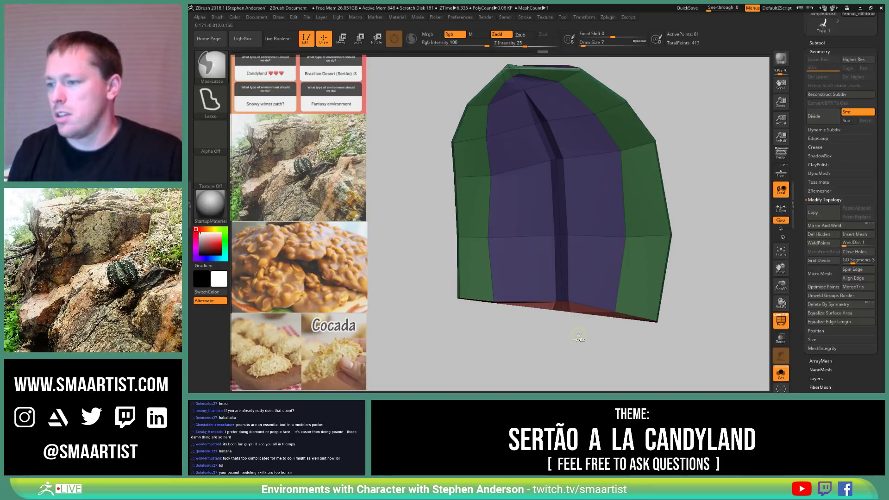
Step: Pull the end cap's rim in beneath the shell's groove and outer corner using the Move brush at draw sizes 38 and 9
key("b")
key("m")
key("v")
key("s")
left_click_drag(562, 313, 561, 294)
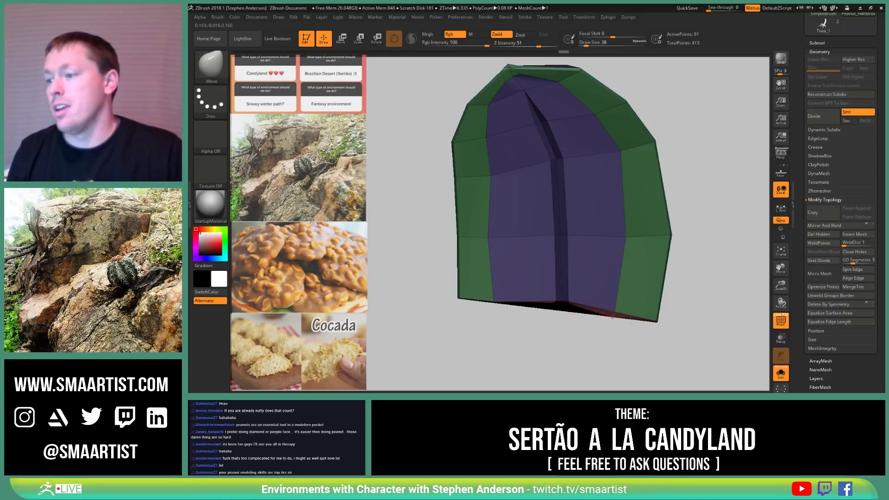
key("s")
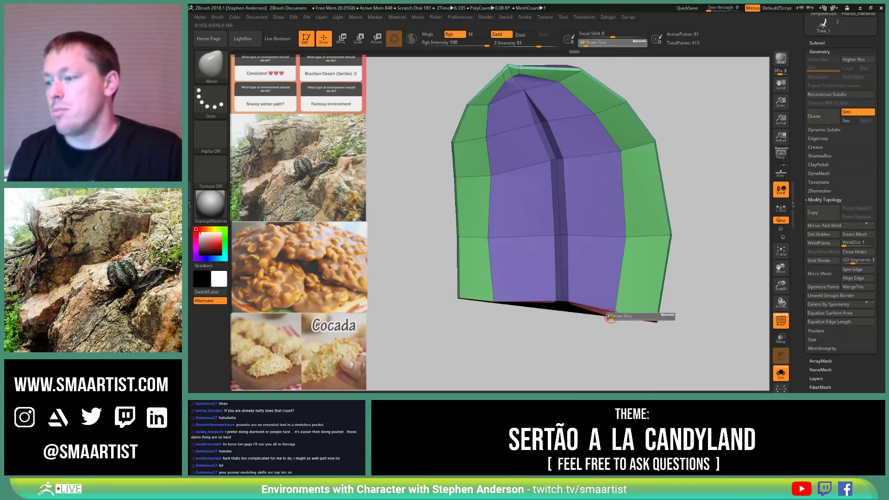
left_click_drag(611, 316, 660, 327)
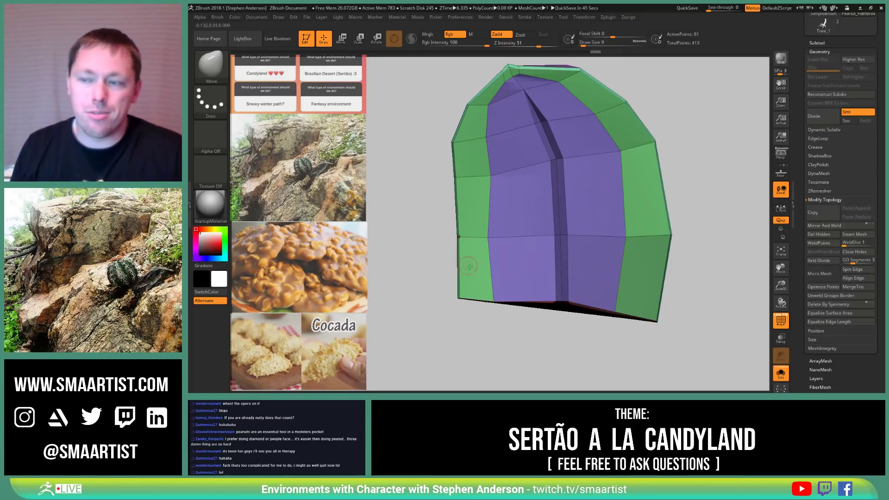
Step: Spread the end cap's two inner vertices below the groove apart using the Move brush at draw size 9
mouse_move(570, 241)
right_mouse_down()
mouse_move(536, 268)
mouse_move(585, 300)
mouse_move(540, 268)
right_mouse_up()
key("s")
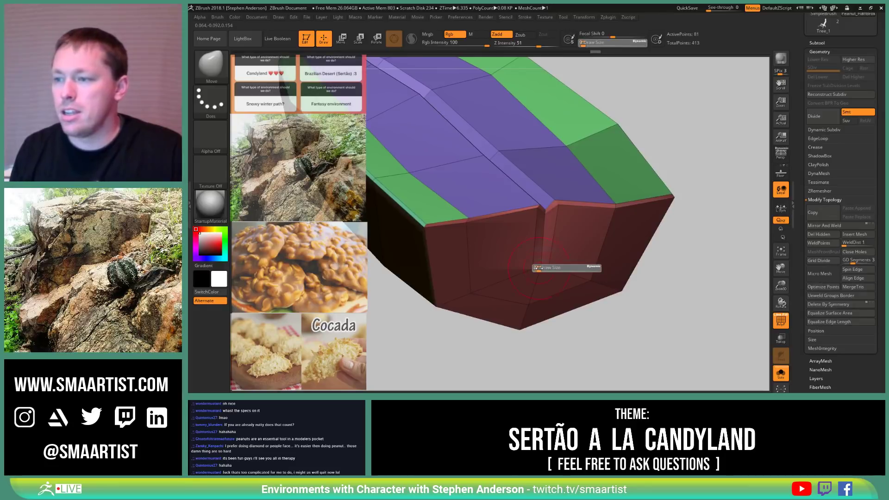
left_click(537, 267)
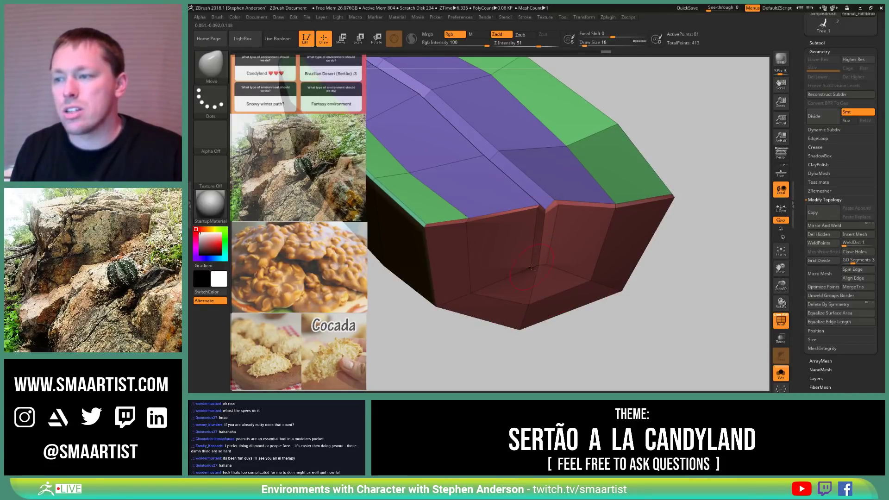
mouse_move(531, 268)
right_mouse_down()
mouse_move(537, 272)
mouse_move(530, 268)
right_mouse_up()
key("s")
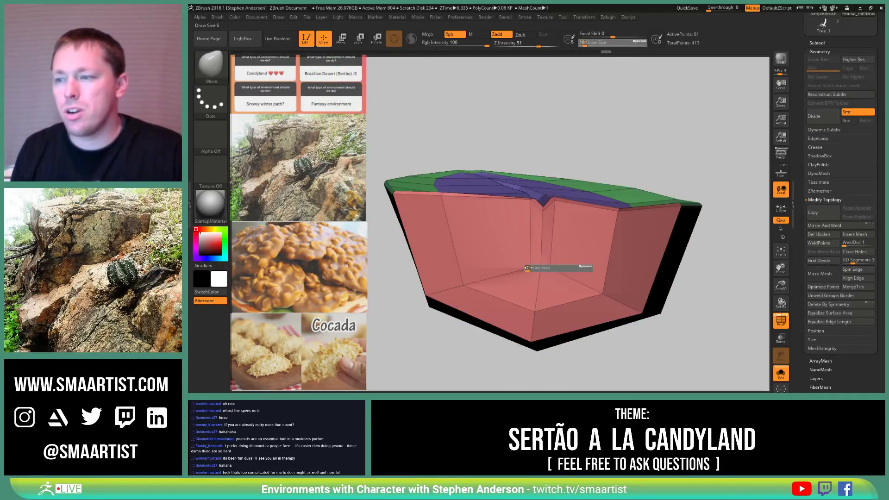
left_click(528, 268)
left_click_drag(531, 267, 473, 245)
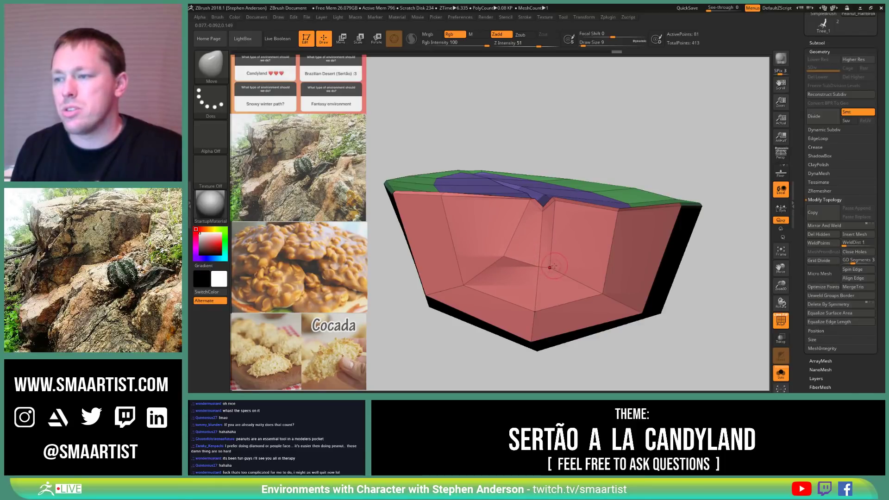
left_click_drag(555, 266, 630, 267)
Step: Reshape the outline of the peanut's rounded side and underside using the Move brush at draw size 54
right_click_drag(624, 263, 581, 270)
right_click_drag(504, 259, 588, 245)
right_click_drag(588, 246, 526, 247, "ctrl")
key("s")
mouse_move(492, 258)
left_mouse_down()
mouse_move(519, 264)
mouse_move(519, 279)
left_mouse_up()
left_click_drag(490, 322, 501, 326)
right_click_drag(501, 327, 505, 244, "alt")
left_click_drag(484, 303, 496, 307)
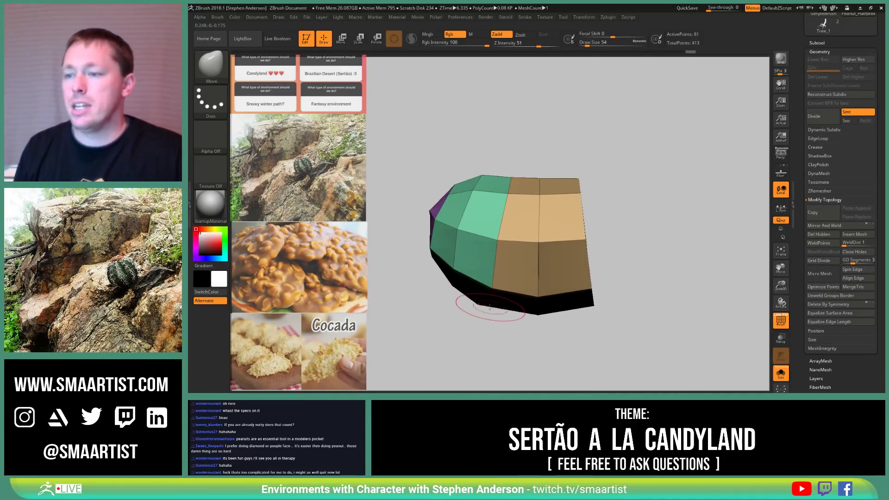
Step: Shift the bend of the peanut's central groove toward the broken end with the Move brush
right_click_drag(493, 294, 497, 257, "alt")
mouse_move(499, 207)
right_mouse_down()
mouse_move(503, 226)
mouse_move(518, 210)
mouse_move(510, 186)
mouse_move(500, 231)
right_mouse_up()
right_click_drag(494, 265, 491, 294)
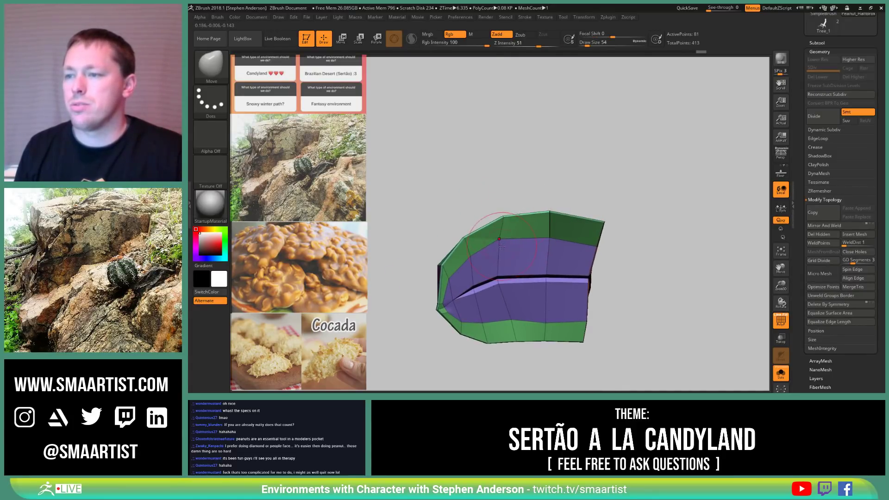
left_click_drag(508, 277, 534, 281)
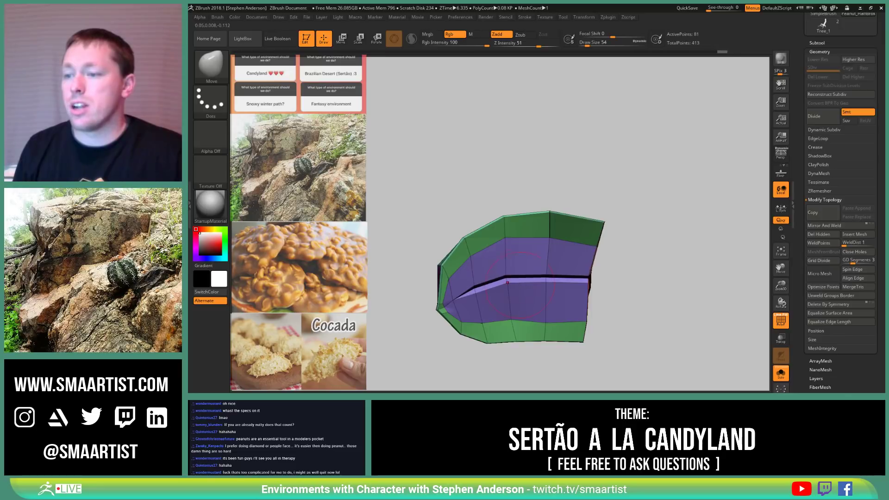
Step: Nudge the border vertex between the green and purple polygroups into line using the Move brush at draw size 18
right_click_drag(508, 282, 495, 308, "ctrl")
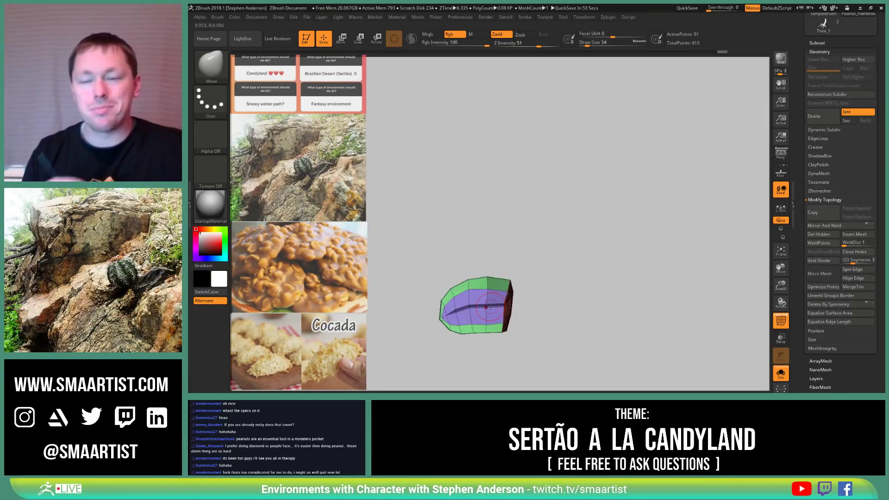
right_click_drag(528, 301, 538, 315, "alt")
right_click_drag(541, 254, 530, 252)
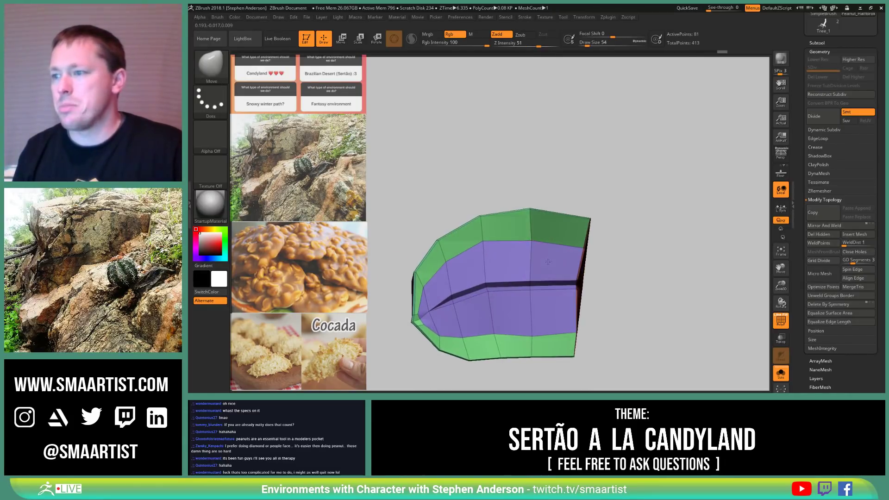
key("s")
left_click_drag(531, 240, 532, 241)
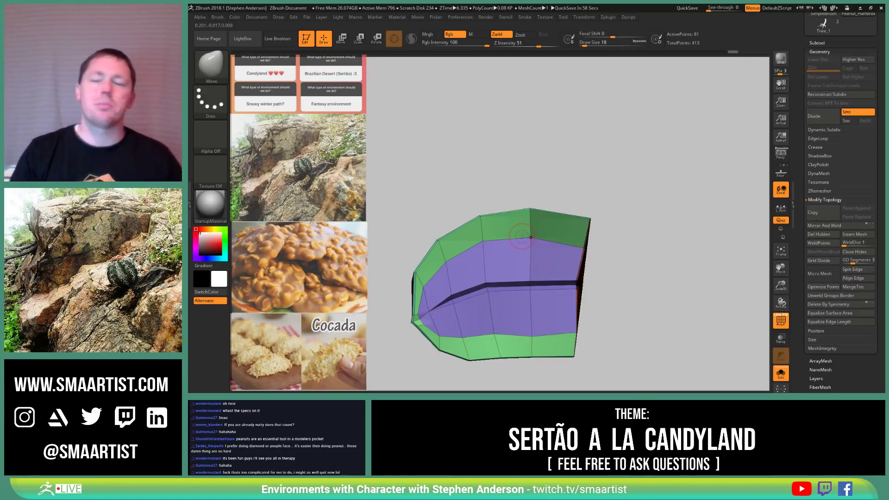
Step: Turn on dynamic subdivision and check the smoothed broken end with the polyframe hidden and shown
left_click_drag(637, 318, 570, 244)
key("d")
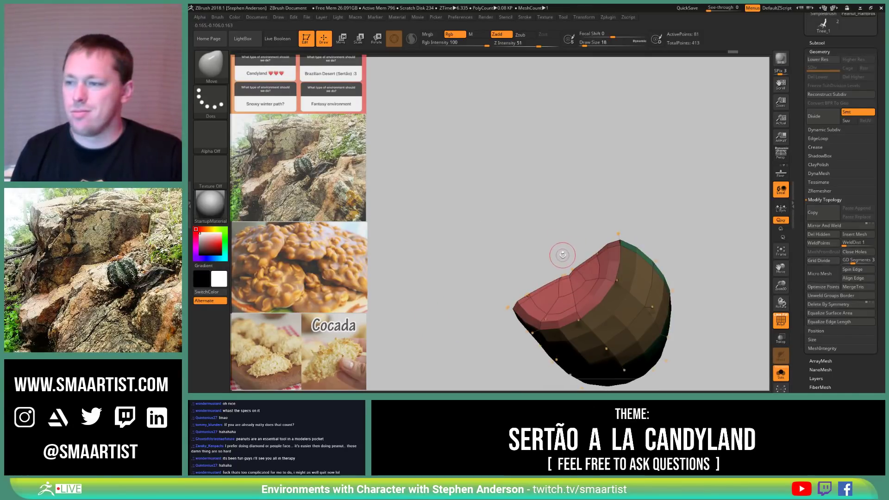
key("shift+f")
mouse_move(566, 262)
right_mouse_down()
mouse_move(577, 315)
mouse_move(583, 280)
mouse_move(614, 333)
mouse_move(578, 307)
mouse_move(581, 293)
right_mouse_up()
key("shift+d")
key("shift+f")
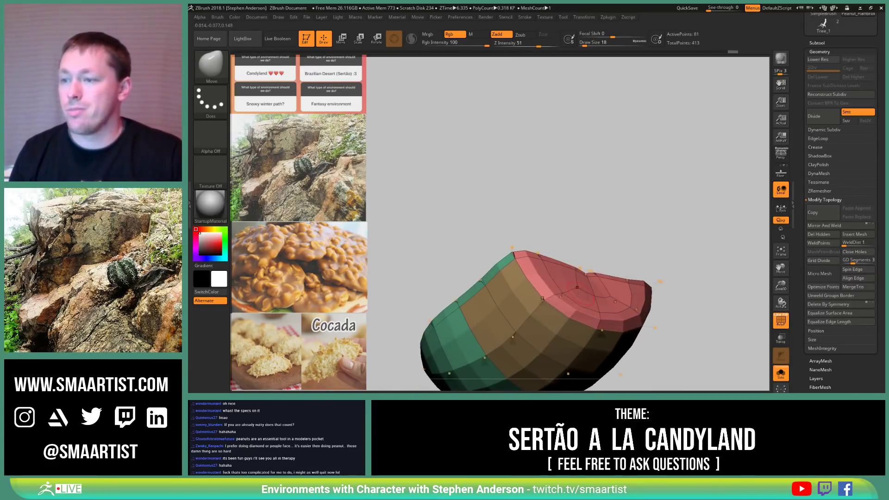
Step: Turn off dynamic subdivision and set ZModeler's polygon and edge actions to Crease, targeting partial edge loops for edges
key("b")
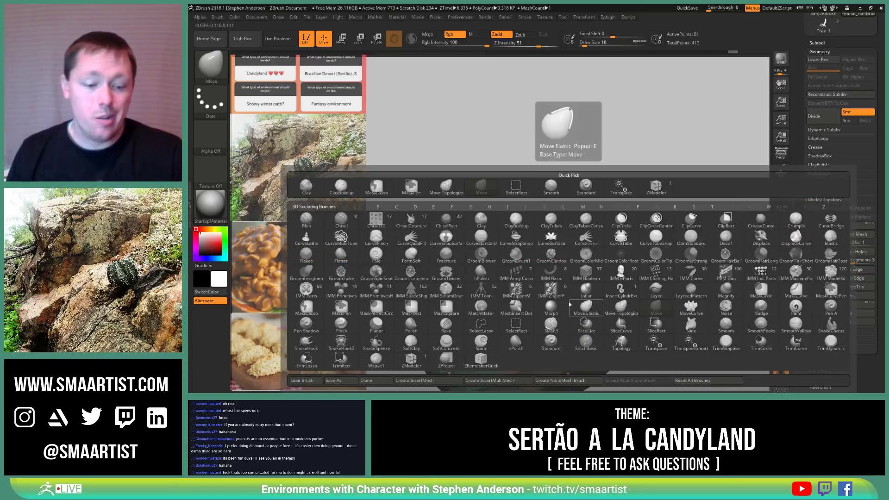
key("z")
key("m")
key("space")
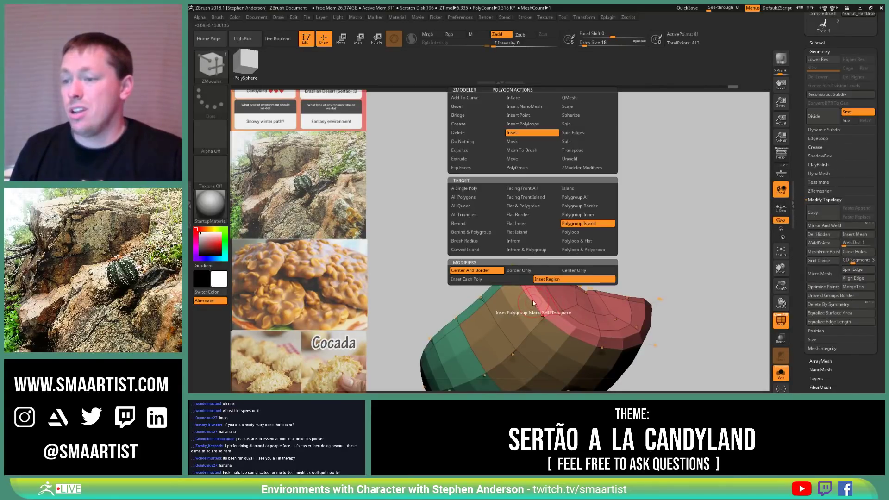
left_click(465, 124)
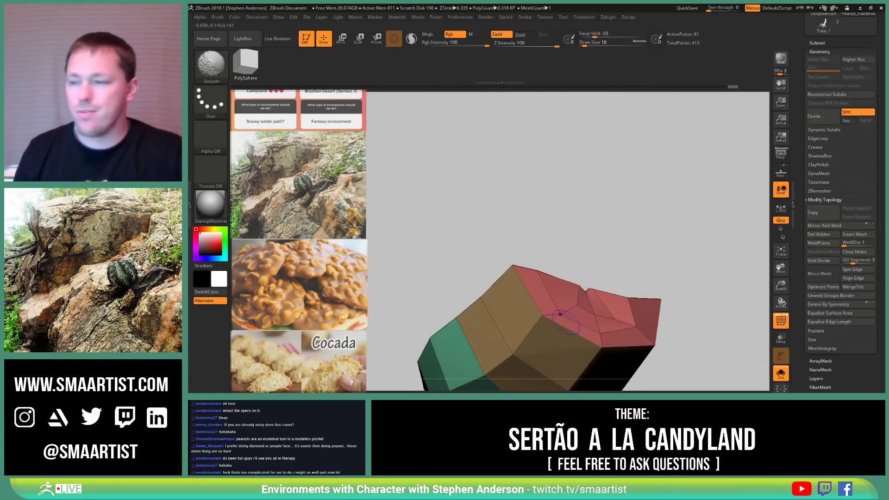
key("shift+d")
key("space")
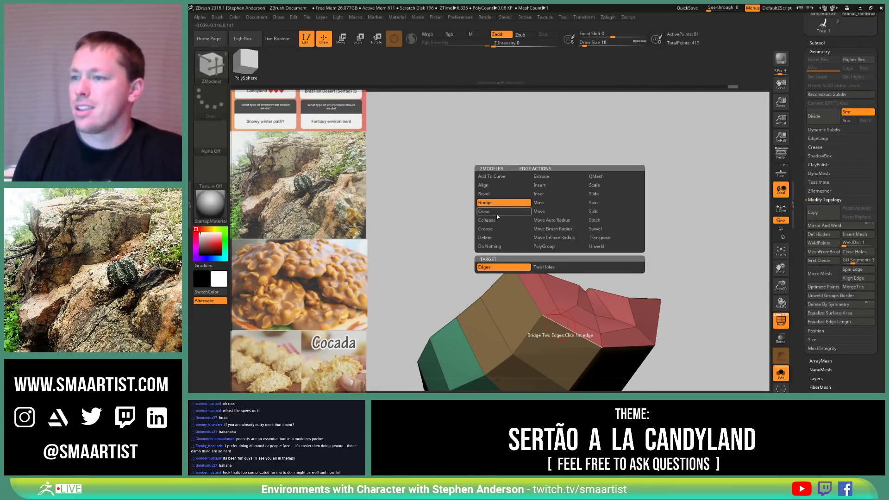
left_click(485, 228)
left_click(558, 269)
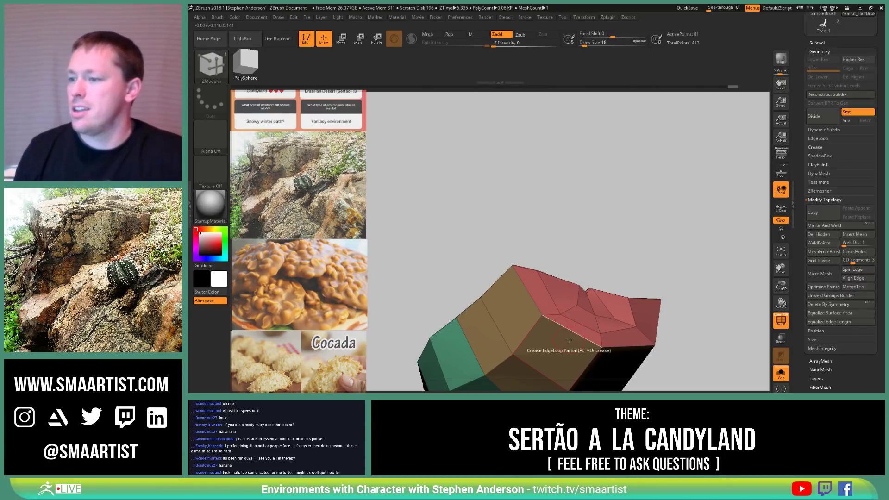
Step: Crease the border edges around the red broken end cap with ZModeler's EdgeLoop Partial crease
left_click_drag(588, 345, 598, 355)
right_click_drag(598, 355, 578, 345)
left_click(544, 289)
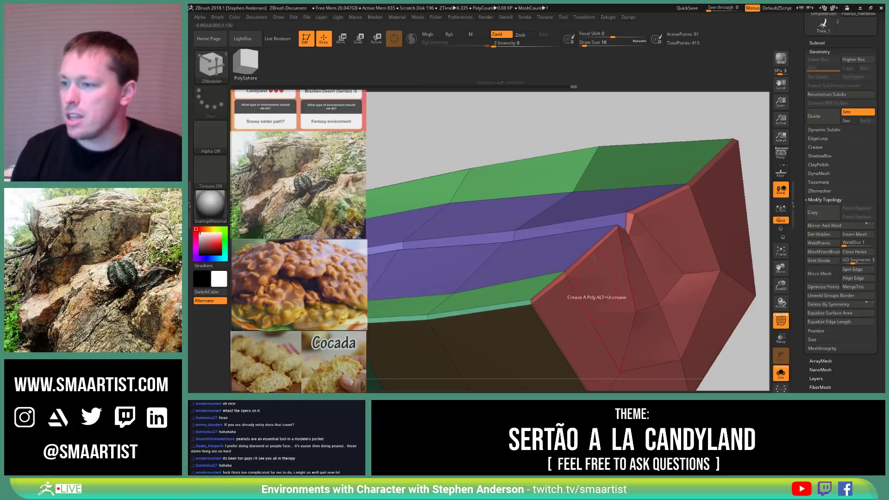
mouse_move(717, 264)
right_mouse_down()
mouse_move(623, 300)
mouse_move(556, 273)
right_mouse_up()
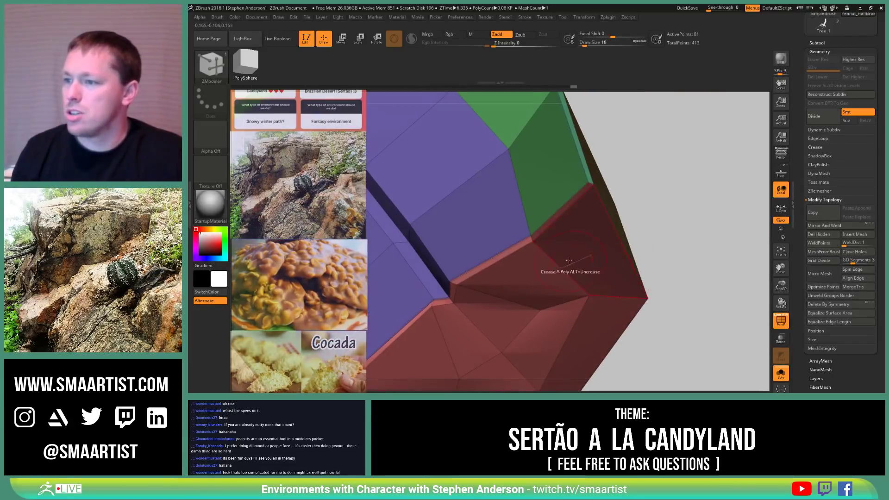
left_click(547, 223)
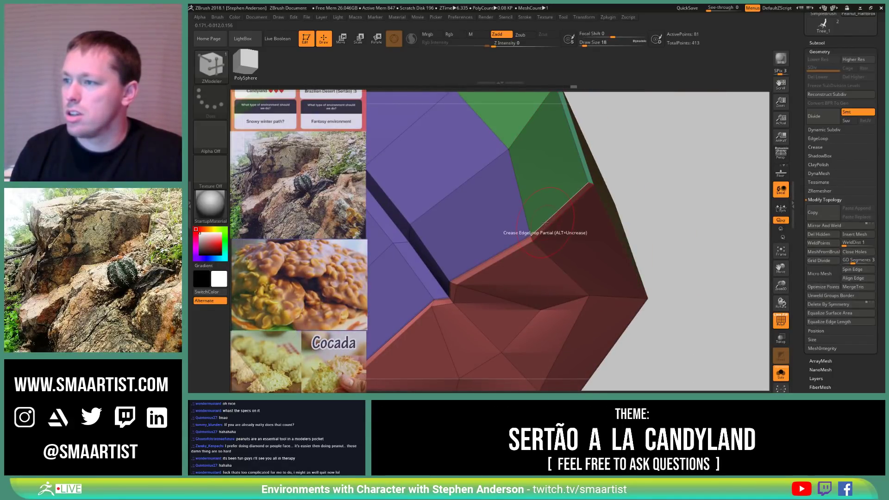
mouse_move(591, 240)
right_mouse_down()
mouse_move(675, 193)
mouse_move(618, 197)
mouse_move(662, 207)
right_mouse_up()
left_click(564, 210)
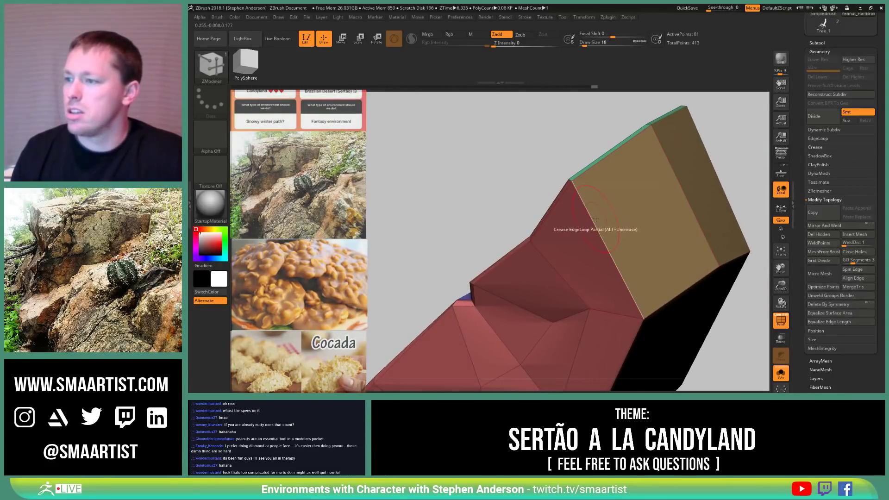
left_click(595, 224)
Step: Preview the creased broken end with dynamic subdivision on, checking it with the polyframe hidden and shown
mouse_move(598, 259)
right_mouse_down("ctrl")
mouse_move(582, 225)
mouse_move(592, 267)
mouse_move(574, 231)
mouse_move(581, 218)
right_mouse_up("ctrl")
key("d")
mouse_move(564, 248)
right_mouse_down()
mouse_move(580, 289)
mouse_move(568, 267)
mouse_move(582, 258)
mouse_move(539, 226)
mouse_move(558, 242)
mouse_move(578, 205)
mouse_move(542, 301)
mouse_move(581, 274)
mouse_move(574, 260)
mouse_move(591, 242)
mouse_move(631, 291)
mouse_move(588, 268)
mouse_move(615, 313)
mouse_move(589, 309)
mouse_move(602, 302)
mouse_move(579, 291)
right_mouse_up()
key("shift+f")
key("b")
key("z")
key("m")
key("shift+f")
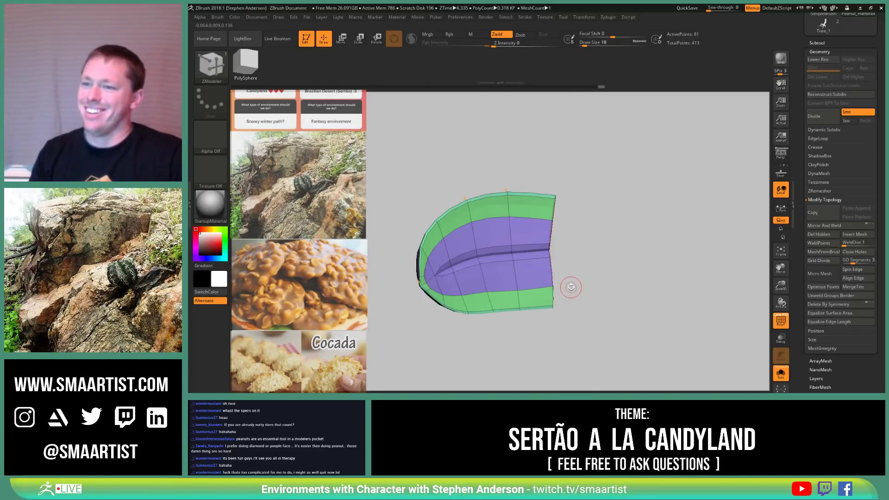
Step: Mask the upper side of the groove at the broken end and pull the lower groove corner outward using the Move brush at draw size 7
mouse_move(597, 284)
right_mouse_down()
mouse_move(630, 225)
mouse_move(602, 245)
mouse_move(584, 286)
mouse_move(590, 277)
right_mouse_up()
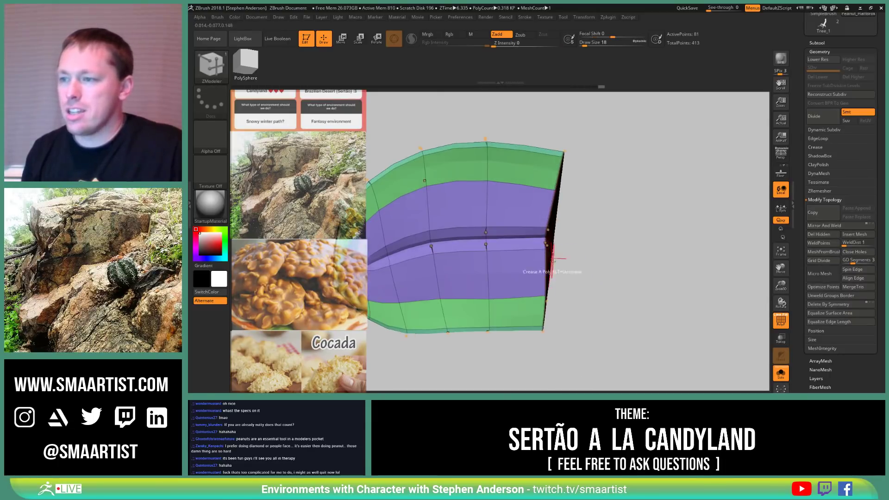
key("b")
key("m")
key("v")
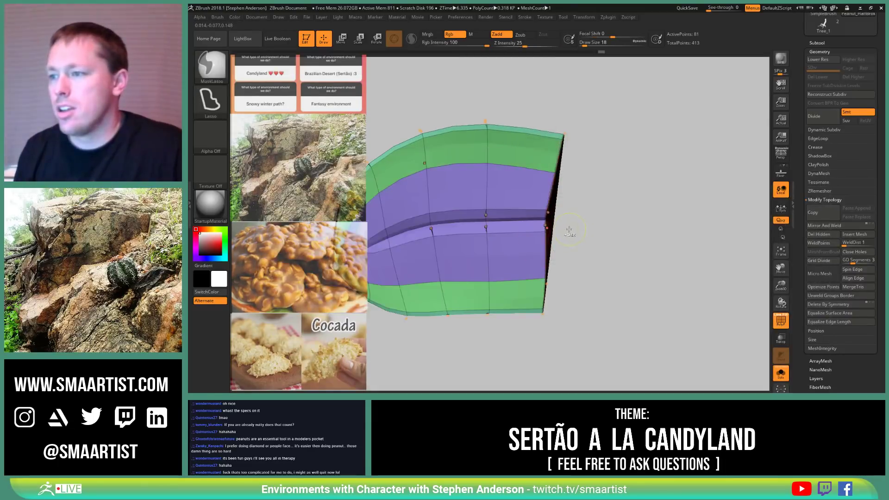
mouse_move(574, 232)
left_mouse_down("ctrl")
mouse_move(604, 209)
mouse_move(497, 204)
mouse_move(495, 213)
left_mouse_up("ctrl")
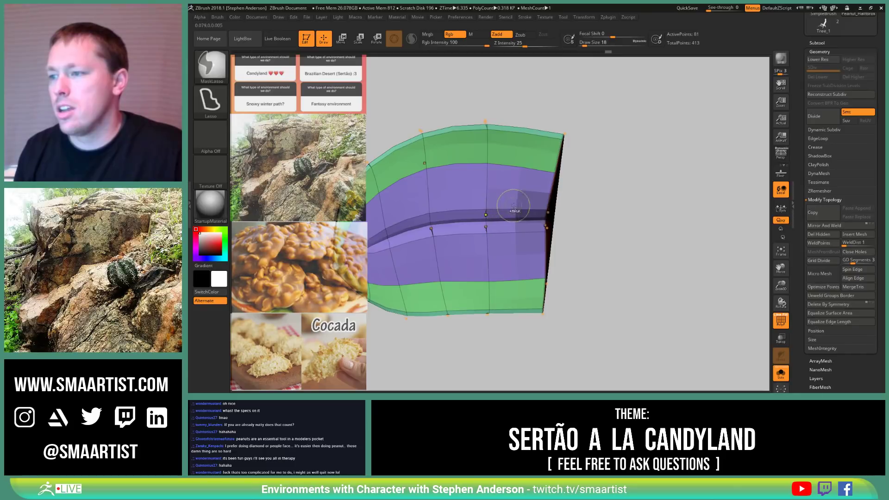
type("s")
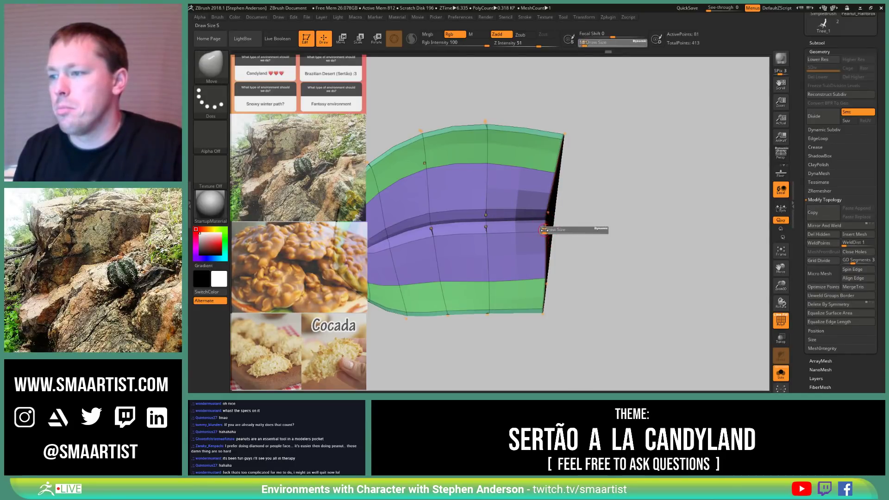
type("7")
key("Return")
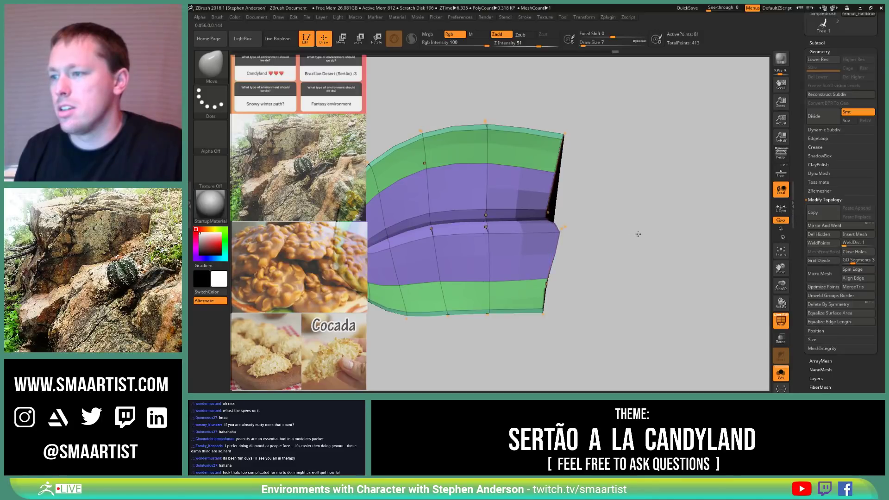
mouse_move(629, 237)
left_mouse_down()
mouse_move(645, 223)
mouse_move(653, 181)
mouse_move(658, 222)
mouse_move(644, 268)
mouse_move(626, 273)
mouse_move(609, 253)
mouse_move(600, 213)
mouse_move(618, 215)
mouse_move(626, 248)
mouse_move(657, 258)
mouse_move(618, 260)
mouse_move(607, 232)
mouse_move(643, 259)
mouse_move(637, 263)
left_mouse_up()
Step: Duplicate the broken peanut half subtool and switch to the copy with its polyframe shown
key("shift+f")
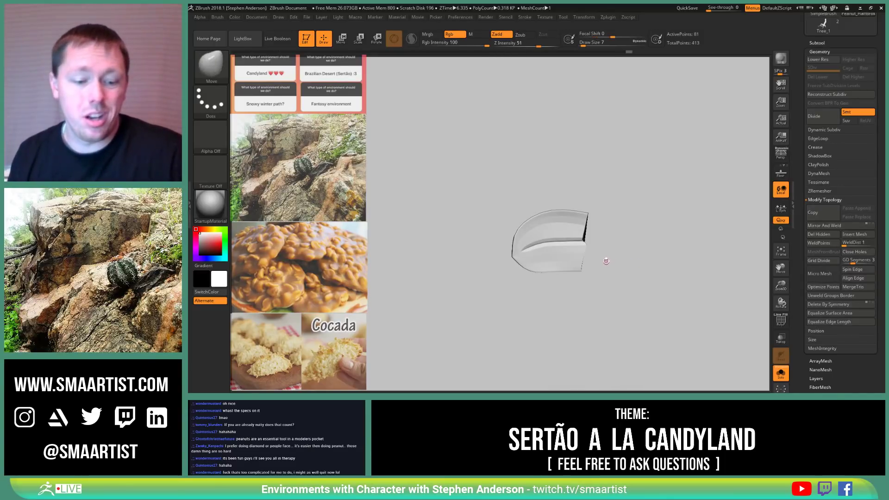
left_click(619, 252, "alt")
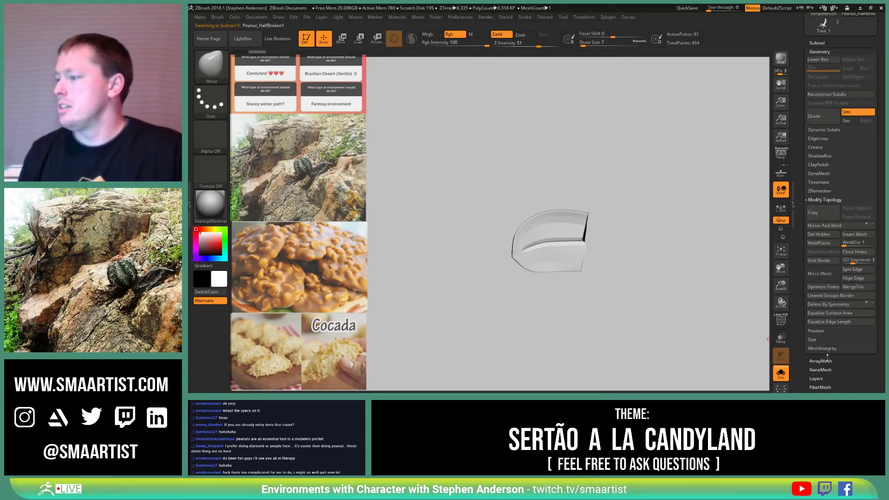
scroll(828, 357, "down", 5)
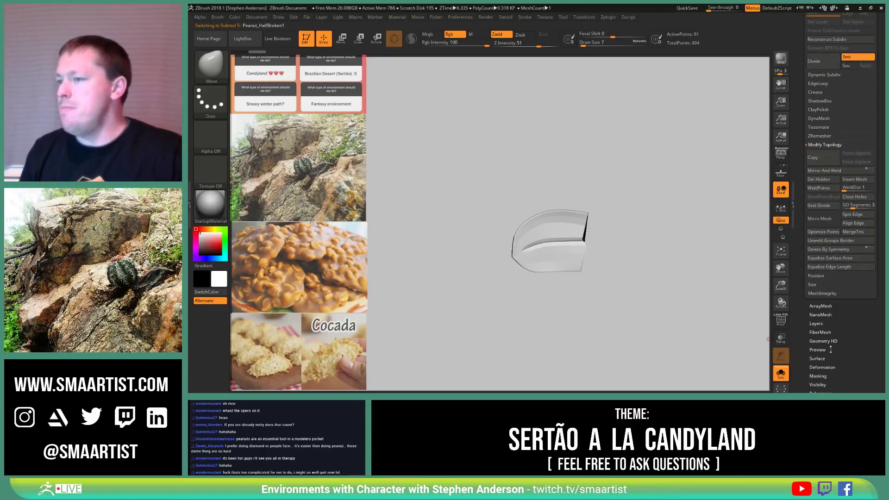
key("shift+f")
right_click_drag(624, 280, 563, 222, "alt")
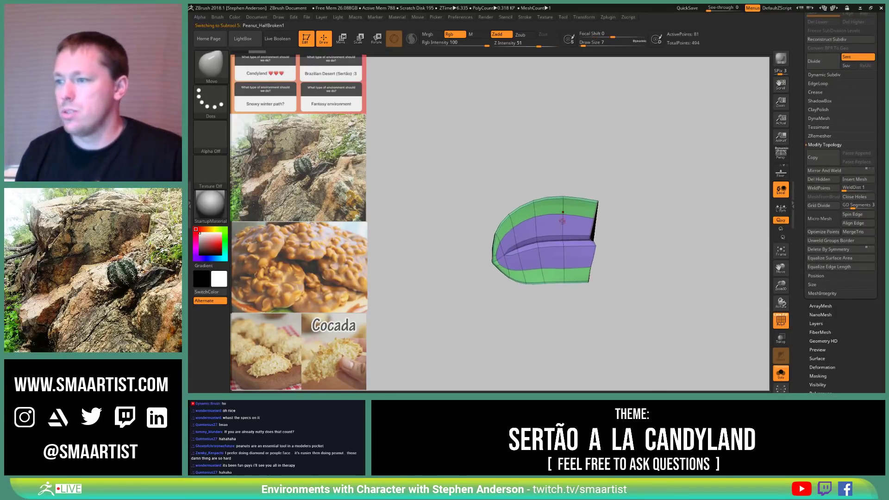
Step: Delete two crosswise edge loops from the middle of the duplicated peanut half with ZModeler
key("b")
key("z")
key("m")
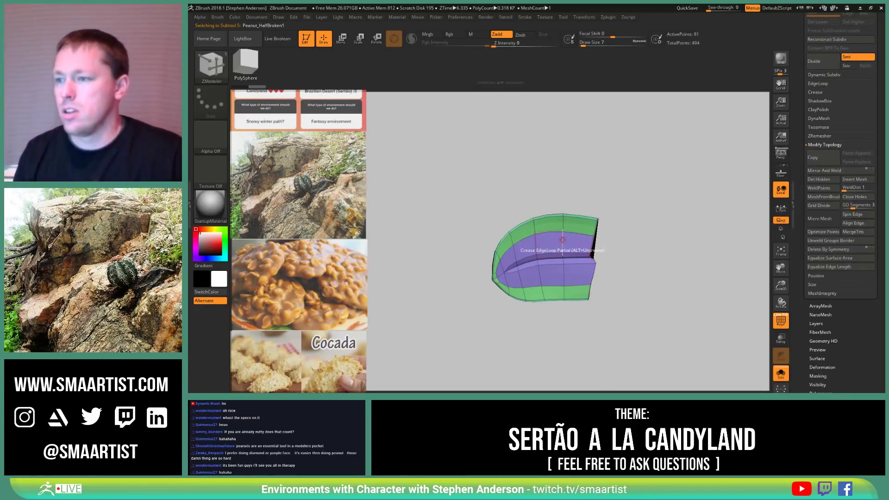
key("space")
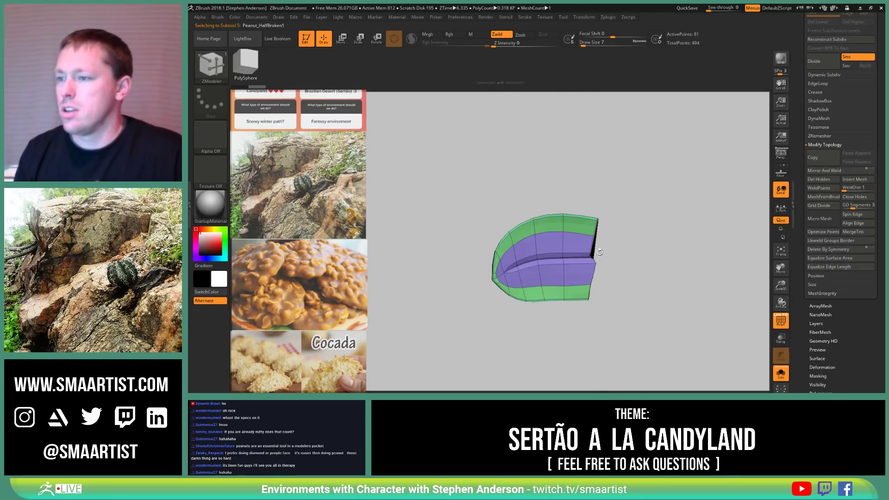
key("space")
key("space")
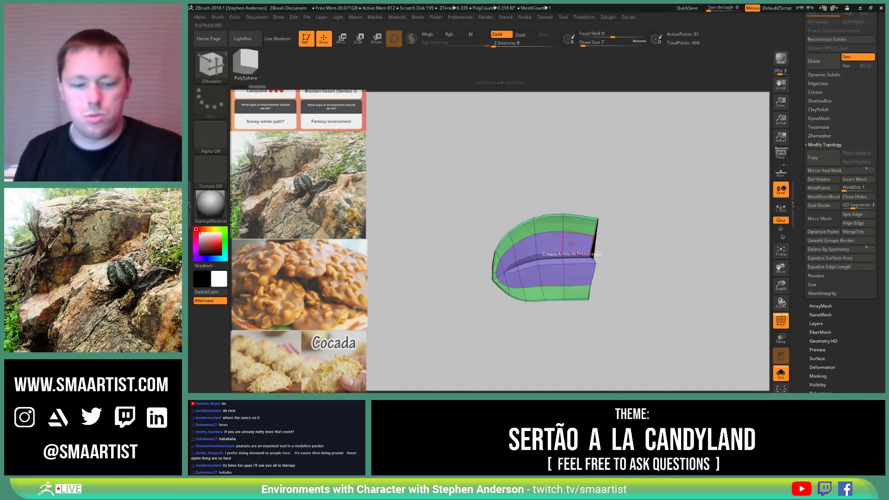
left_click(566, 239, "alt")
left_click(539, 245, "alt")
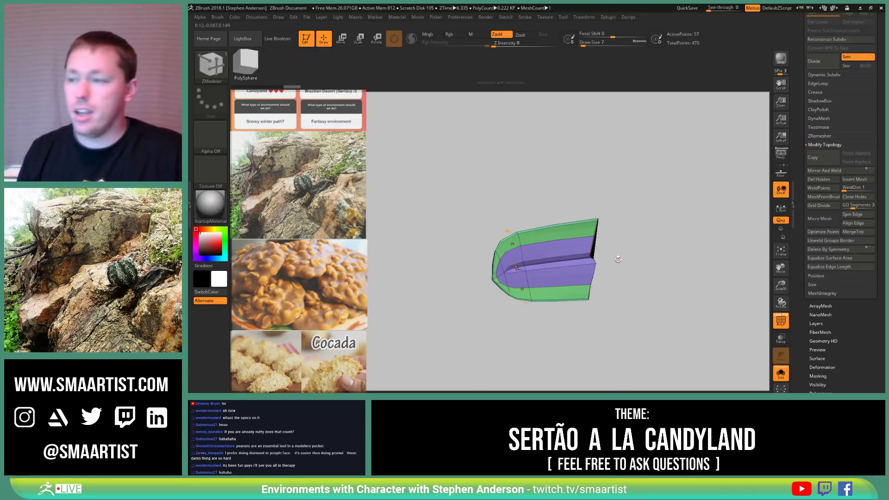
Step: Mask the rounded end and move the broken end toward it with the transform gizmo to shorten the piece
key("w")
mouse_move(559, 189)
left_mouse_down("ctrl")
mouse_move(364, 246)
mouse_move(551, 370)
mouse_move(585, 259)
mouse_move(561, 195)
left_mouse_up("ctrl")
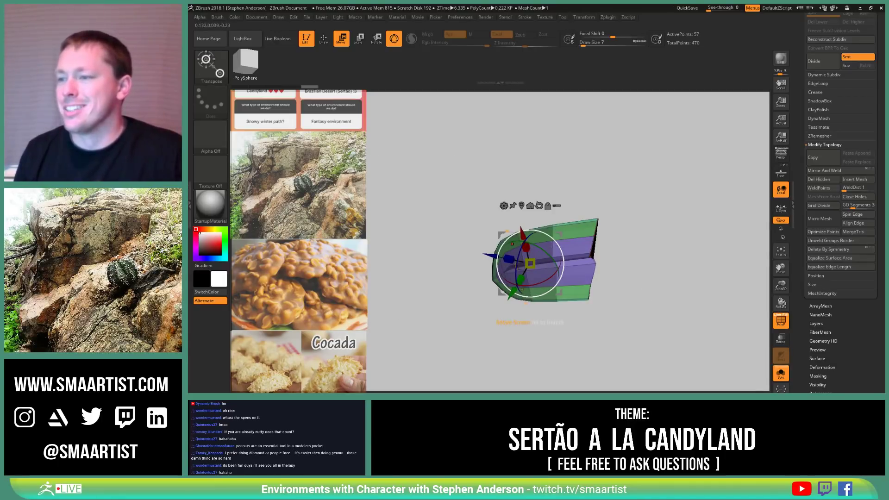
mouse_move(530, 263)
left_mouse_down()
mouse_move(519, 269)
mouse_move(531, 264)
left_mouse_up()
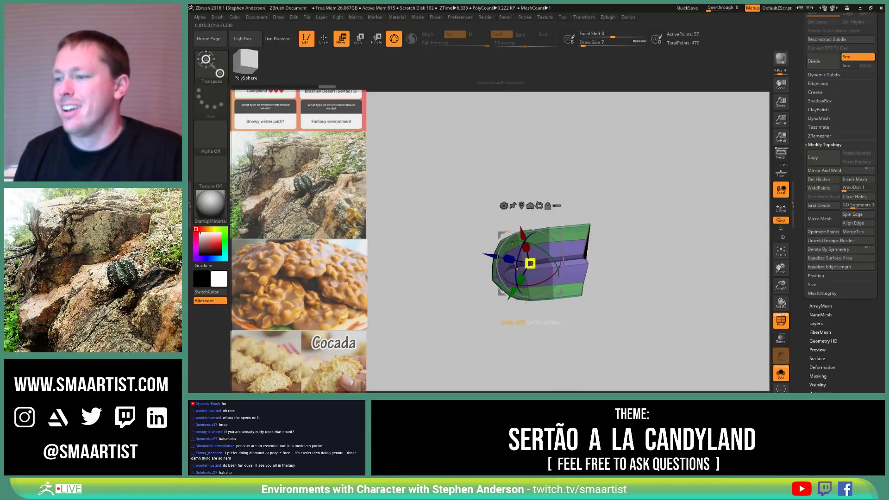
key("ctrl+z")
left_click_drag(560, 235, 512, 239)
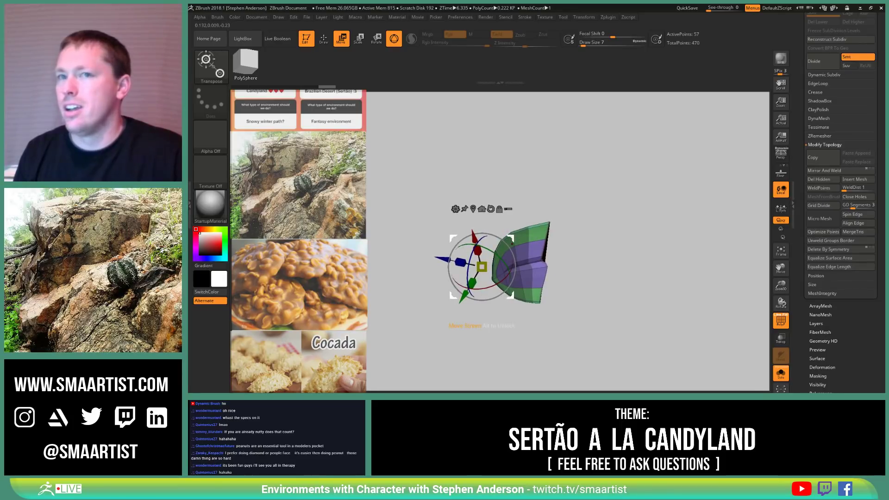
Step: Rename the shortened duplicate subtool as Peanut_HalfBroken_02
scroll(855, 115, "up", 5)
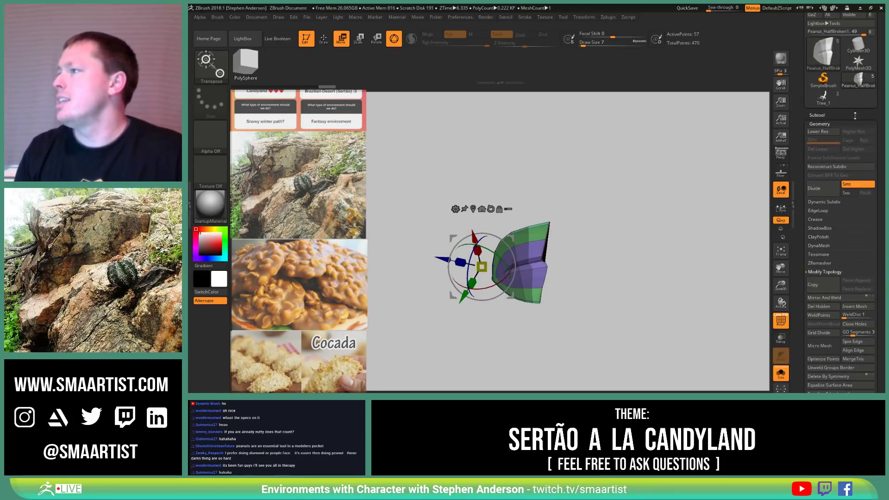
left_click(855, 116)
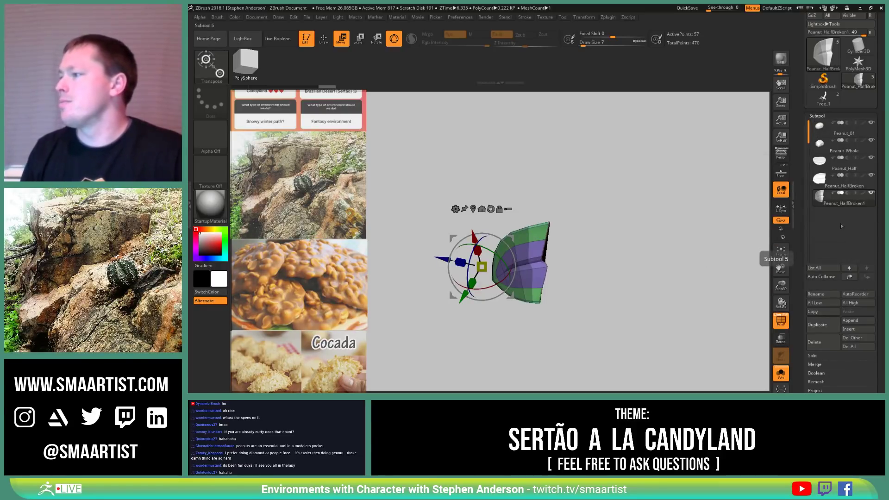
left_click(817, 294)
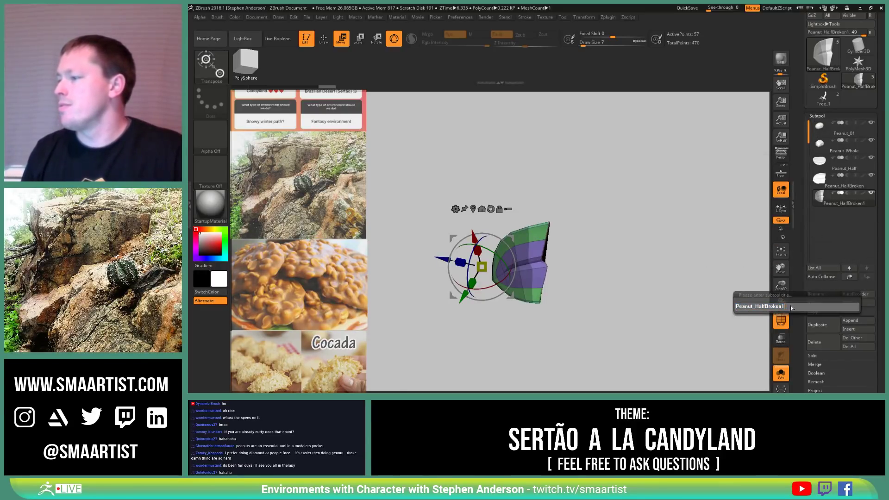
type("_")
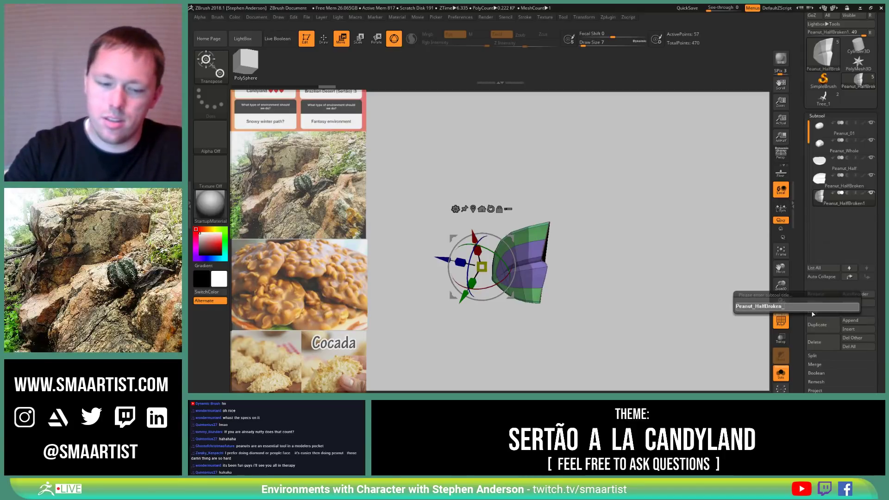
type("02")
key("Return")
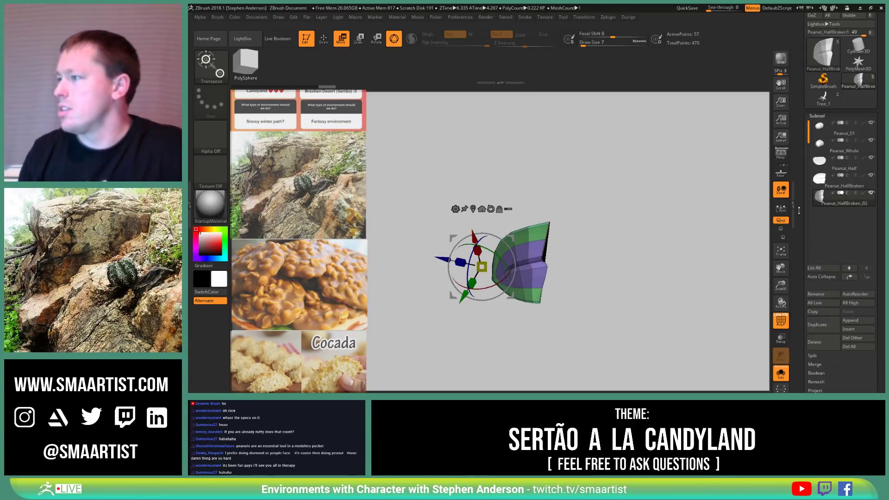
Step: Select the original broken half subtool and rename it as Peanut_HalfBroken_01
key("Up")
left_click(816, 294)
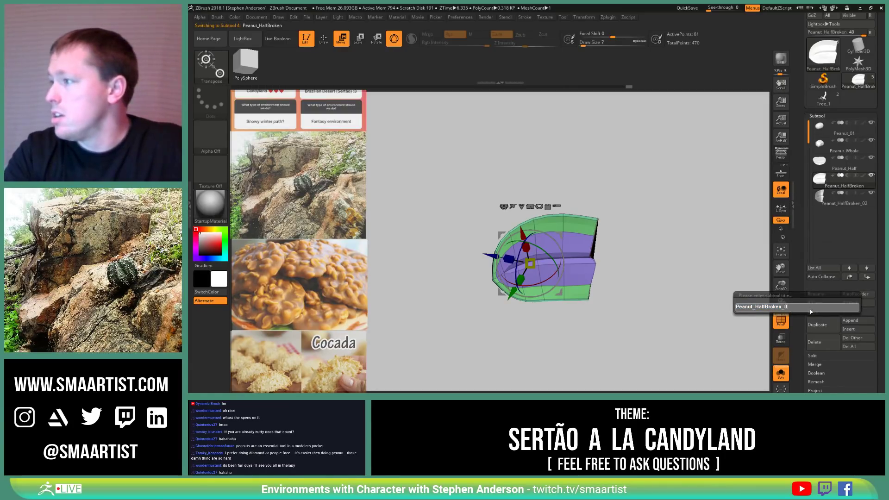
type("_01")
key("Return")
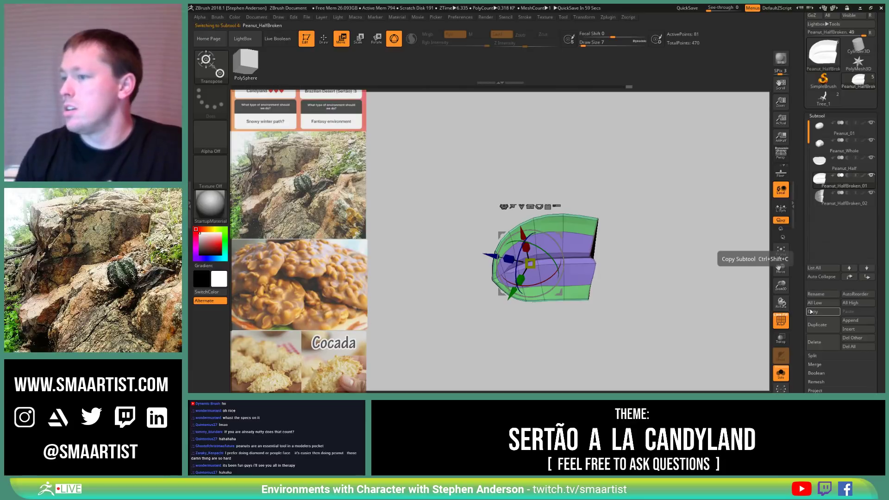
Step: Select the Peanut_HalfBroken_02 subtool and pull the lower corner of its broken end outward using the Move brush with draw size 81
left_click(811, 312)
left_click(829, 203)
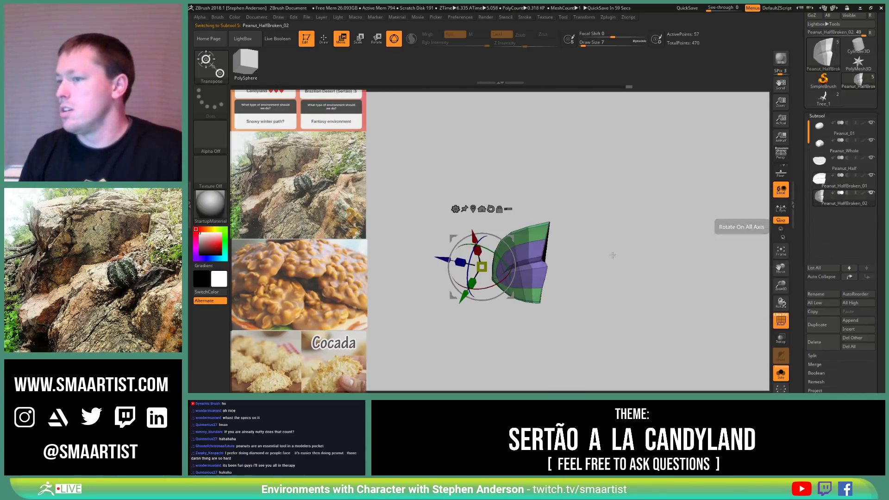
key("b")
key("m")
key("v")
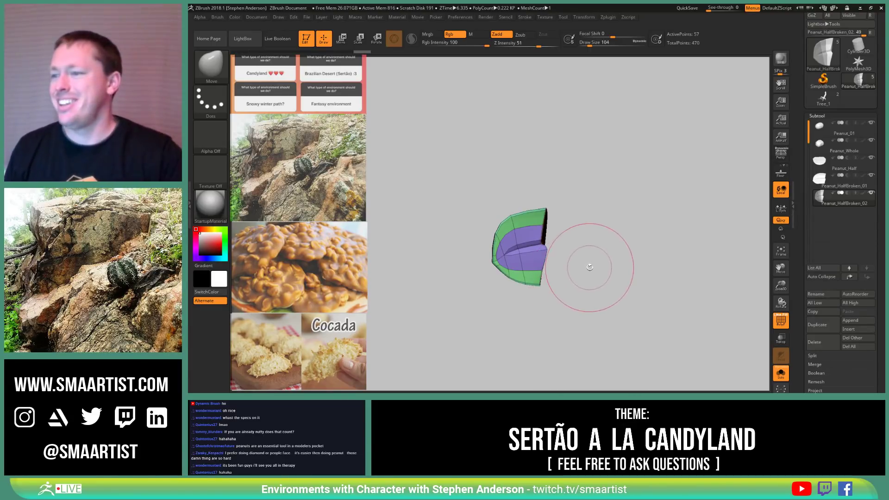
key("s")
left_click_drag(547, 251, 543, 251)
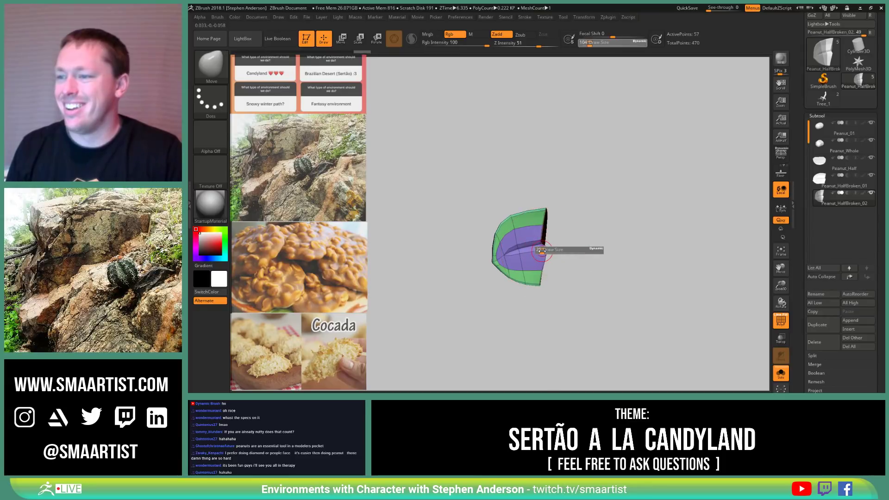
key("s")
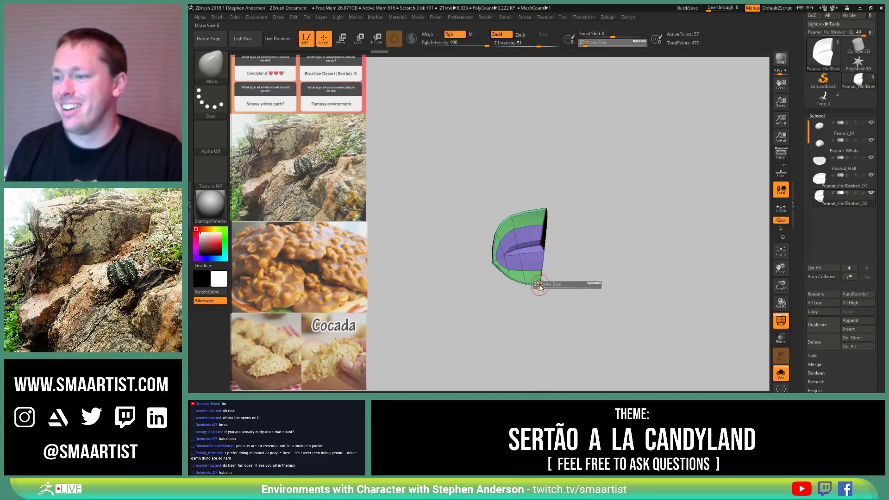
left_click_drag(534, 285, 541, 285)
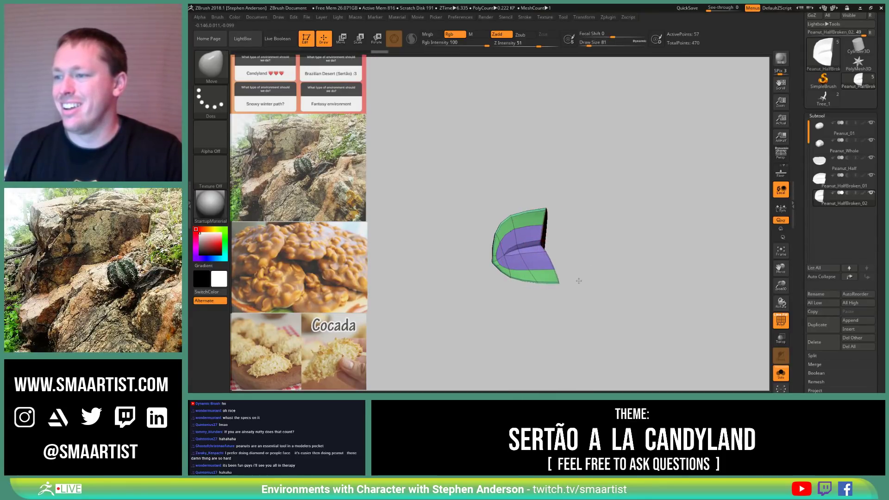
Step: Reshape the broken face of the shorter half with the Move brush at draw size 12 and turn off the polyframe display
left_click_drag(577, 280, 528, 252)
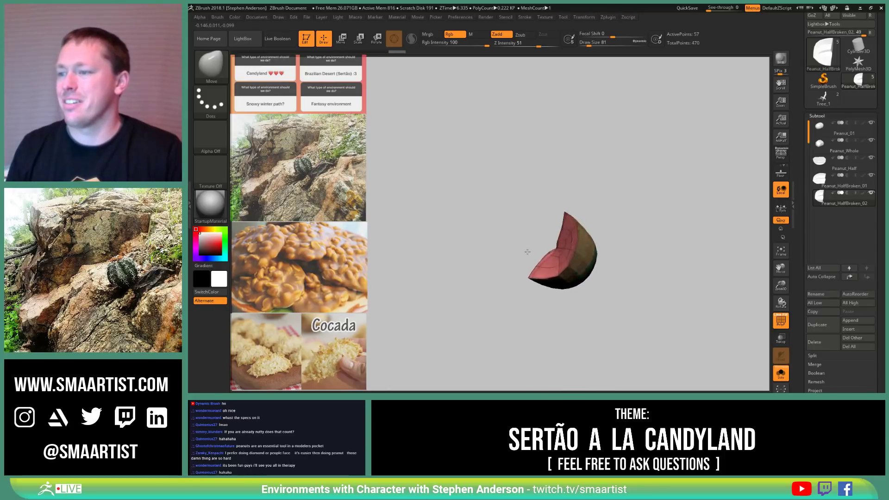
mouse_move(558, 286)
left_mouse_down()
mouse_move(543, 255)
mouse_move(606, 284)
mouse_move(580, 258)
mouse_move(601, 274)
left_mouse_up()
key("s")
key("shift+f")
right_click_drag(601, 274, 597, 278, "ctrl")
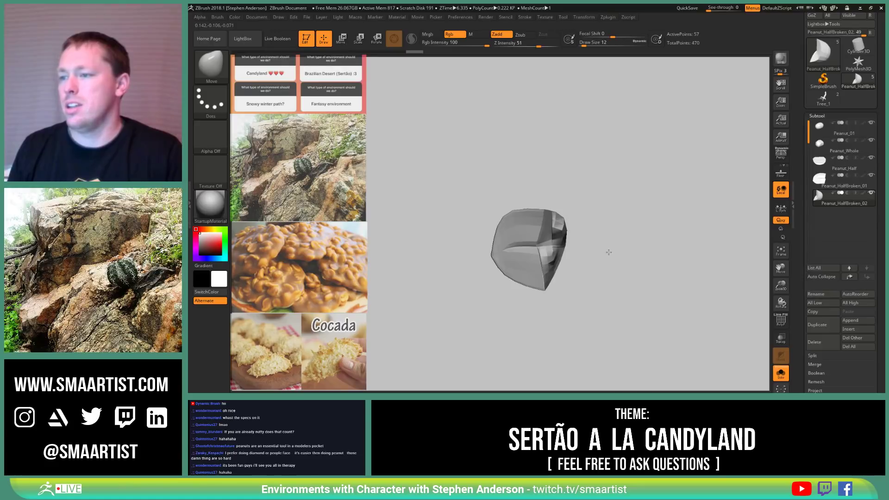
left_click_drag(607, 250, 567, 229)
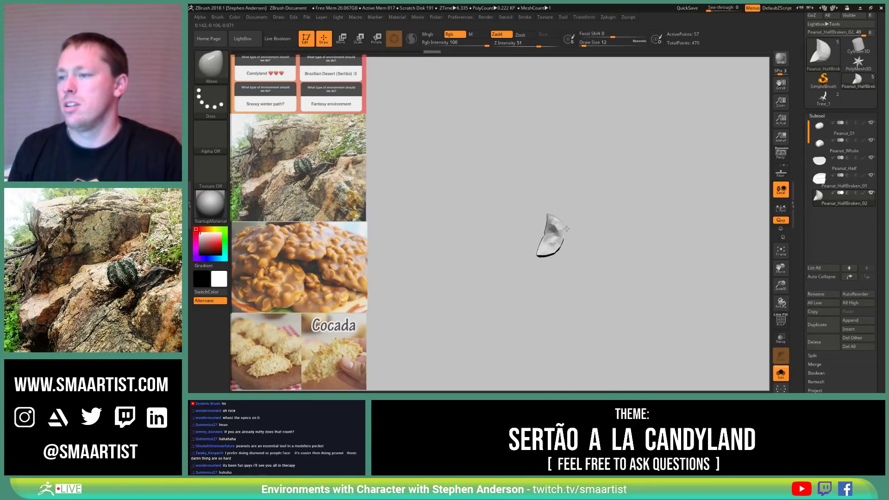
left_click_drag(601, 268, 639, 262)
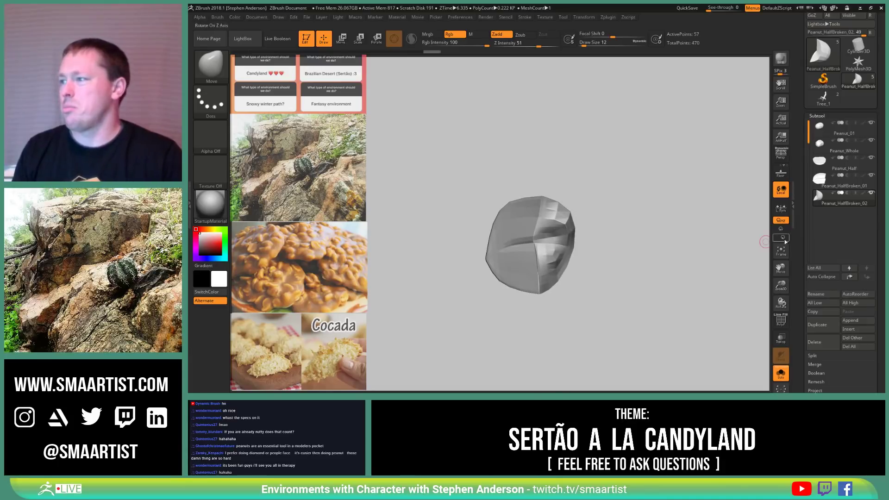
Step: Select the Peanut_HalfBroken_01 subtool and adjust the points of its broken face with the Move brush
left_click(824, 185)
mouse_move(716, 217)
left_mouse_down()
mouse_move(585, 228)
mouse_move(650, 236)
mouse_move(640, 235)
left_mouse_up()
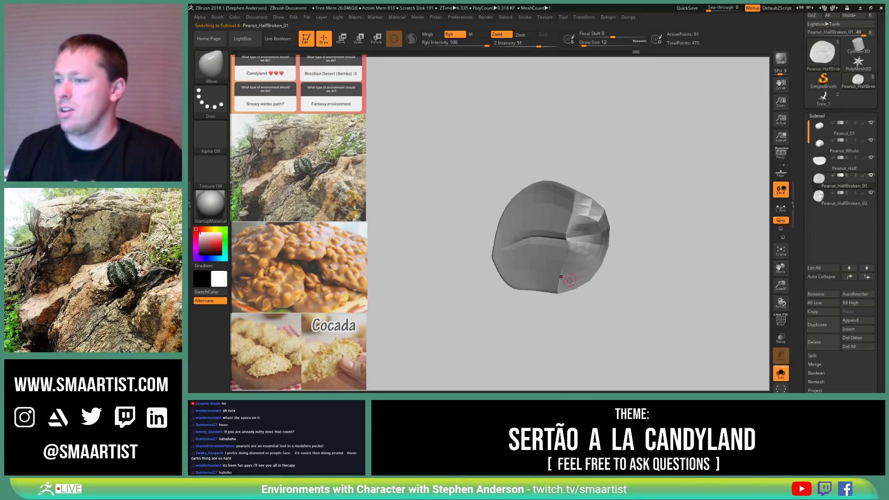
left_click_drag(565, 280, 570, 281)
mouse_move(613, 270)
left_mouse_down()
mouse_move(653, 271)
mouse_move(593, 248)
left_mouse_up()
key("ctrl+z")
key("shift+f")
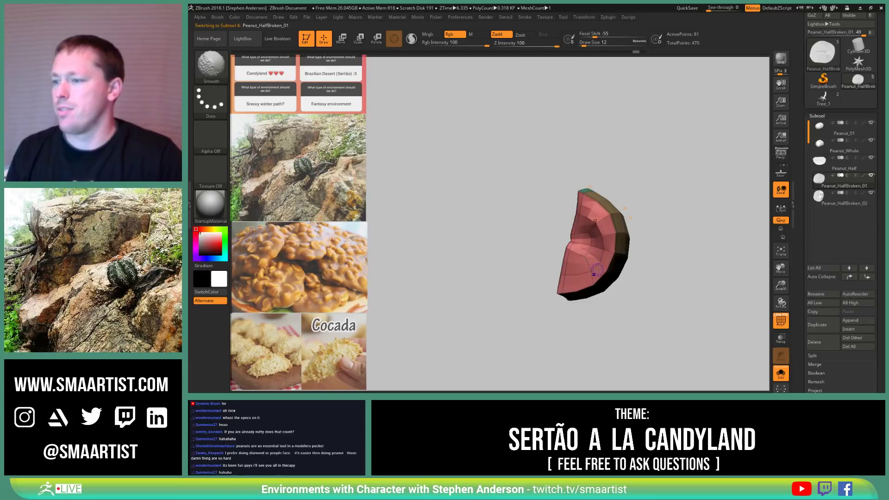
mouse_move(589, 281)
left_mouse_down()
mouse_move(631, 282)
mouse_move(649, 246)
mouse_move(645, 272)
left_mouse_up()
key("shift+f")
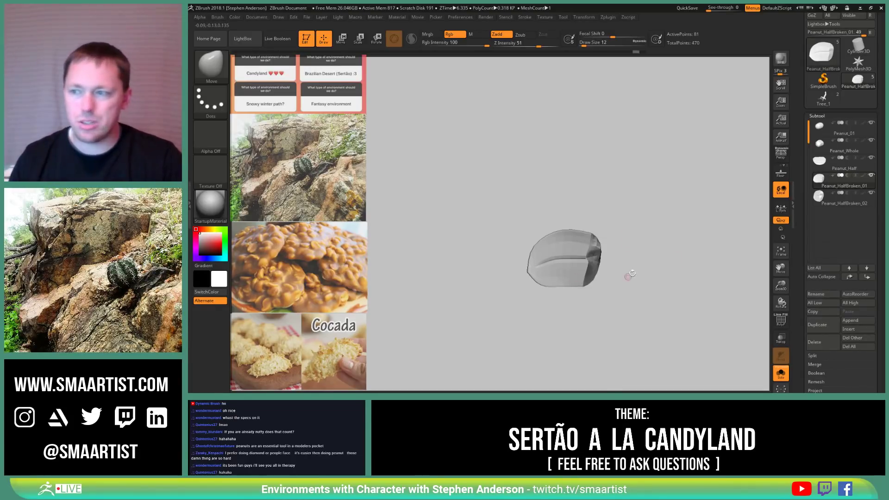
left_click_drag(633, 274, 579, 263)
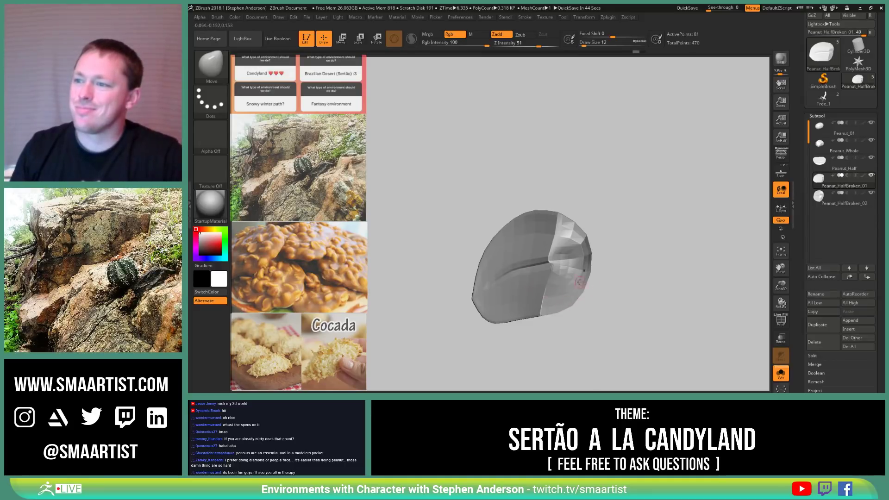
left_click_drag(579, 283, 601, 291)
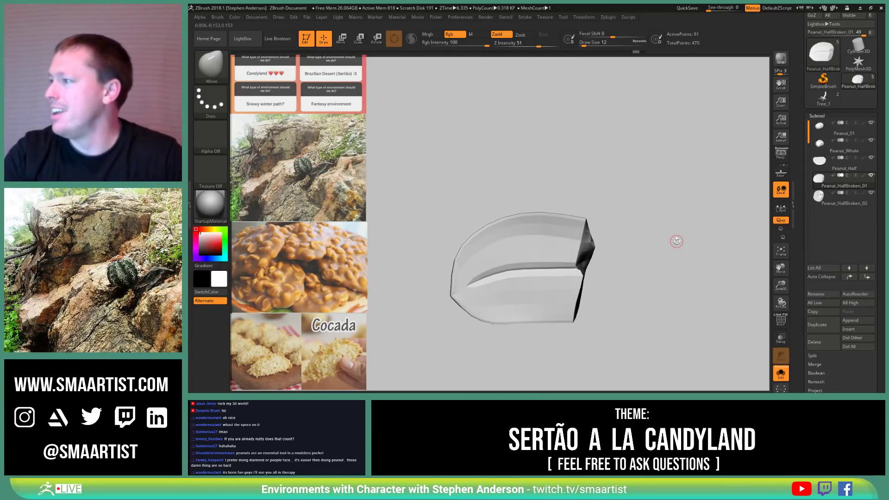
Step: Cycle through the whole, half and broken peanut subtools to compare their shapes
key("alt+Up")
key("alt+Down")
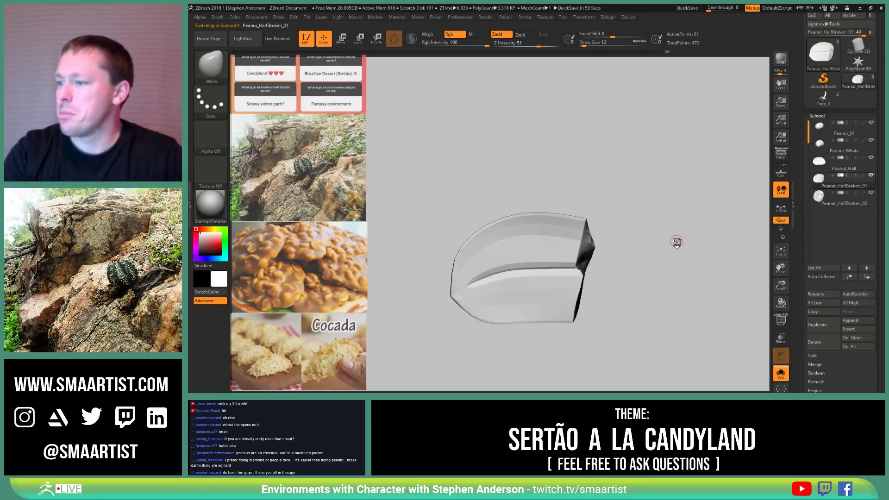
key("alt+Up")
key("alt+Up")
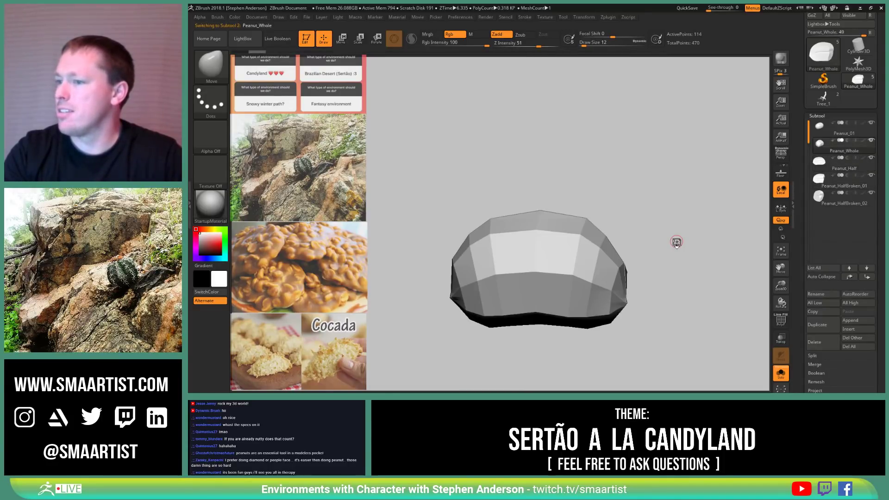
key("alt+Down")
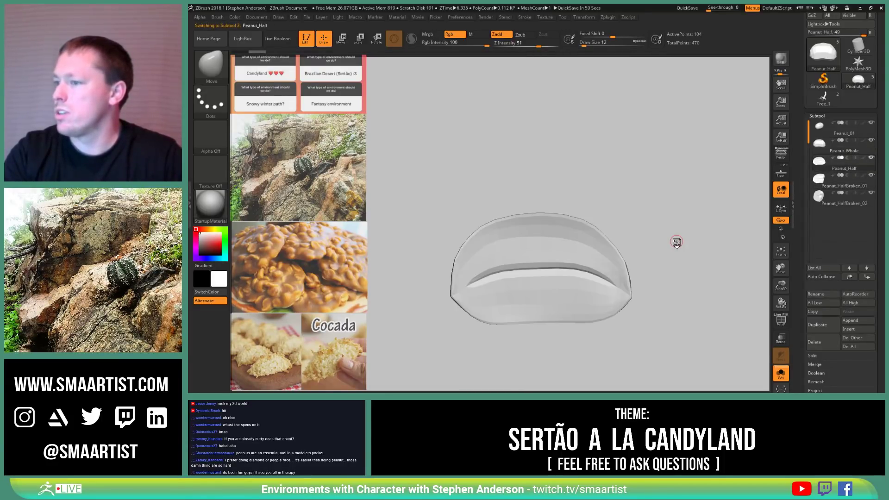
left_click_drag(680, 302, 695, 283)
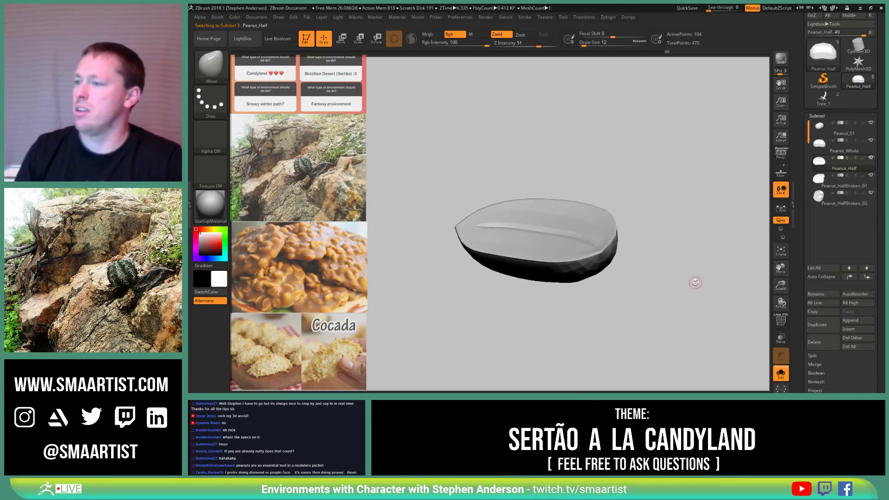
key("Up")
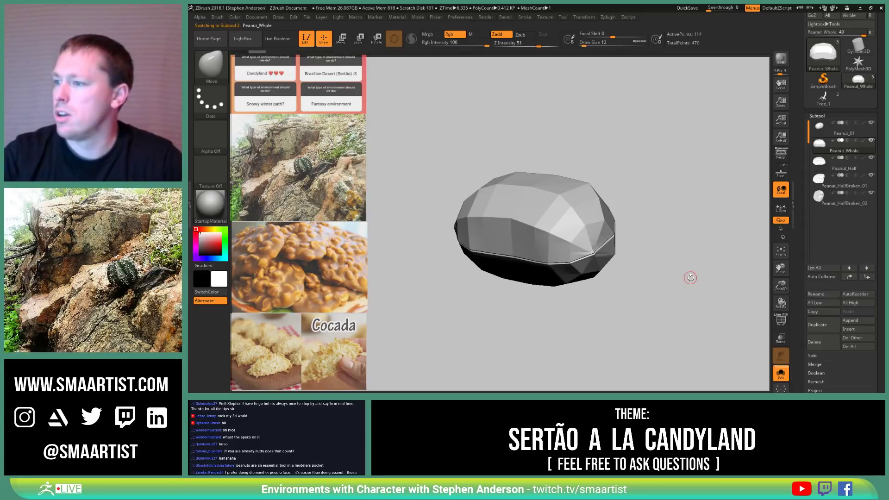
key("Down")
key("Down")
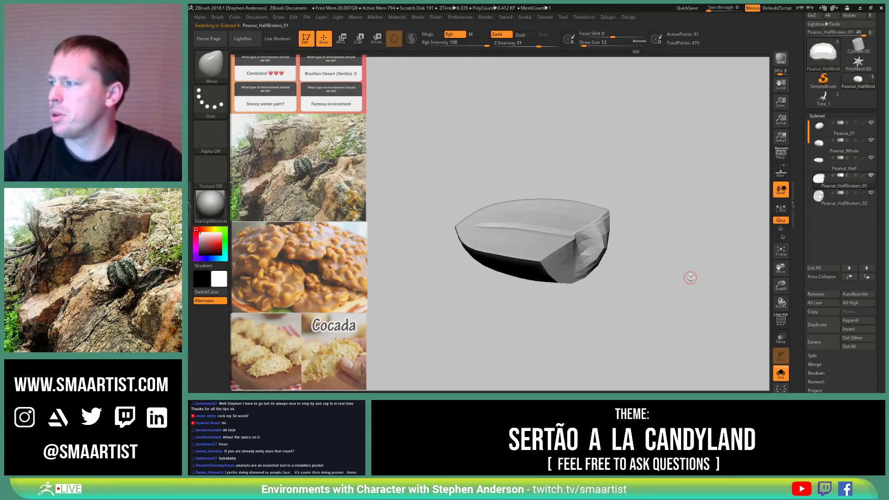
key("Down")
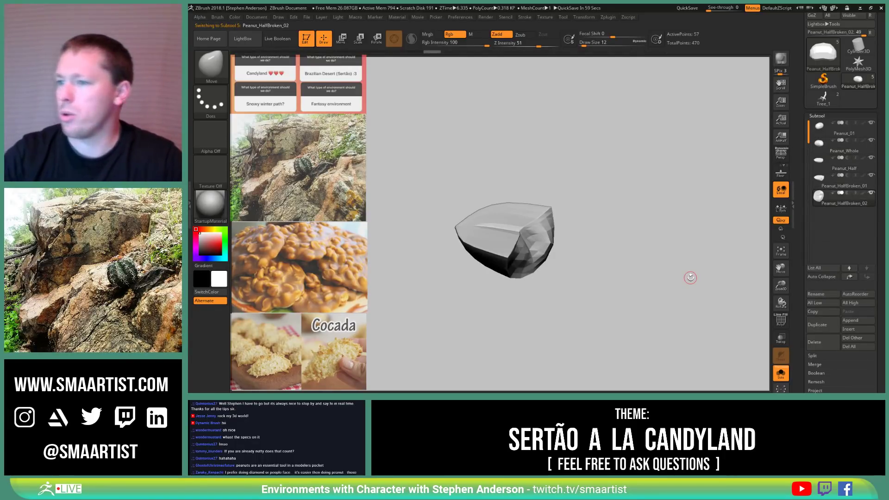
Step: Duplicate the Peanut_HalfBroken_01 subtool and move the copy down in the subtool order
mouse_move(587, 241)
left_mouse_down()
mouse_move(607, 258)
mouse_move(585, 223)
mouse_move(582, 241)
left_mouse_up()
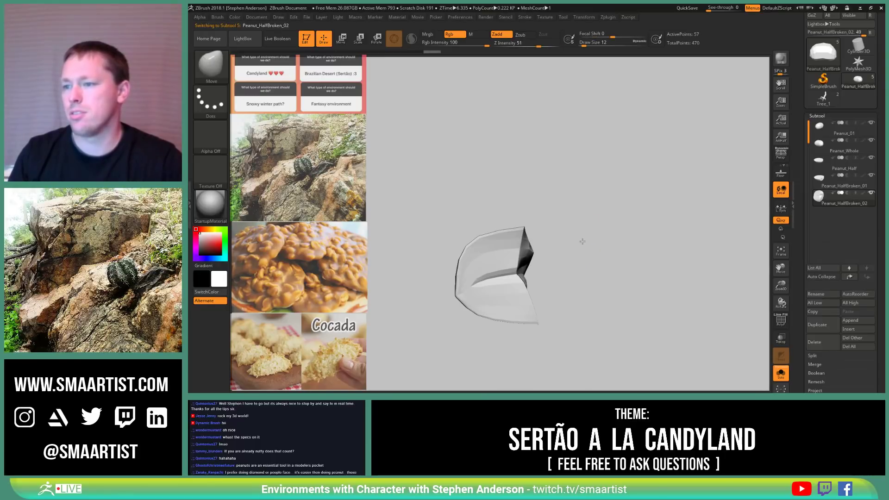
left_click(832, 188)
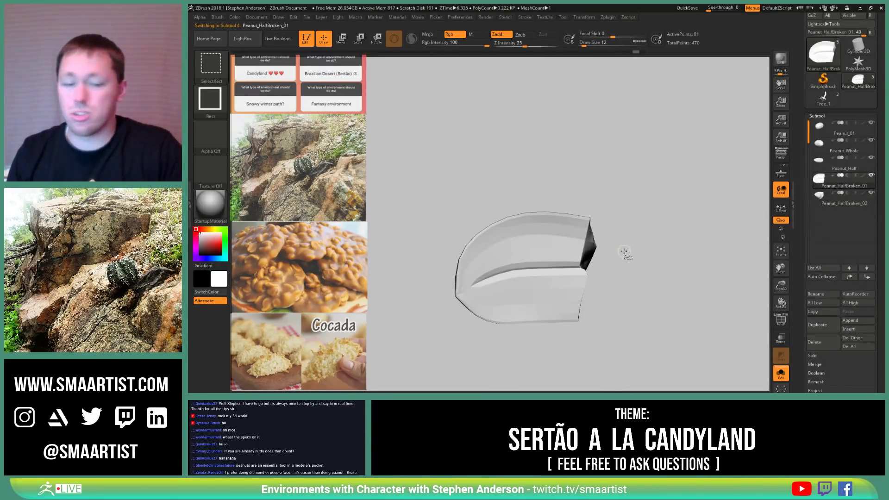
key("ctrl+shift+d")
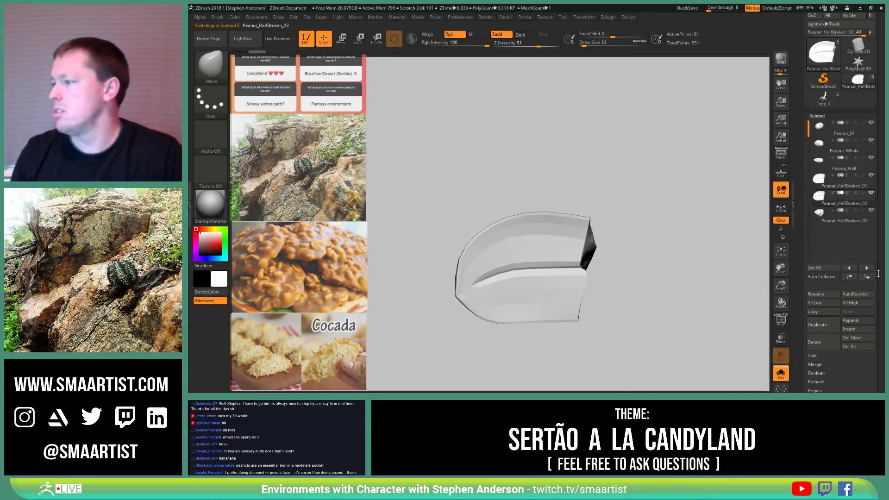
left_click(867, 276)
Step: Mirror the duplicated half along its length with the Mirror deformation so its broken end faces the opposite way
left_click_drag(873, 364, 882, 311)
left_click(829, 353)
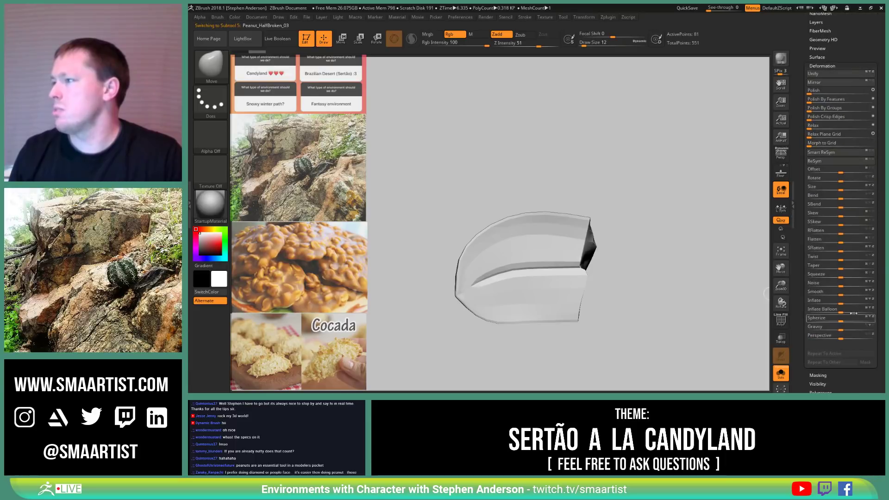
left_click(841, 82)
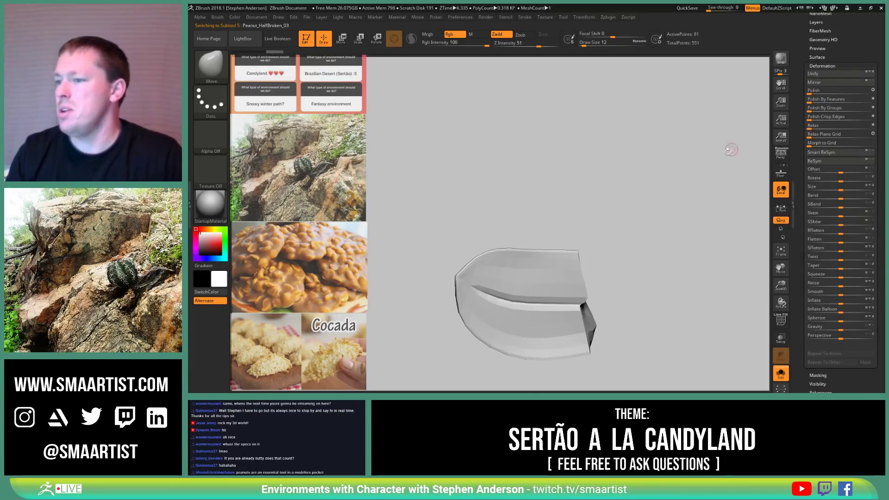
key("ctrl+z")
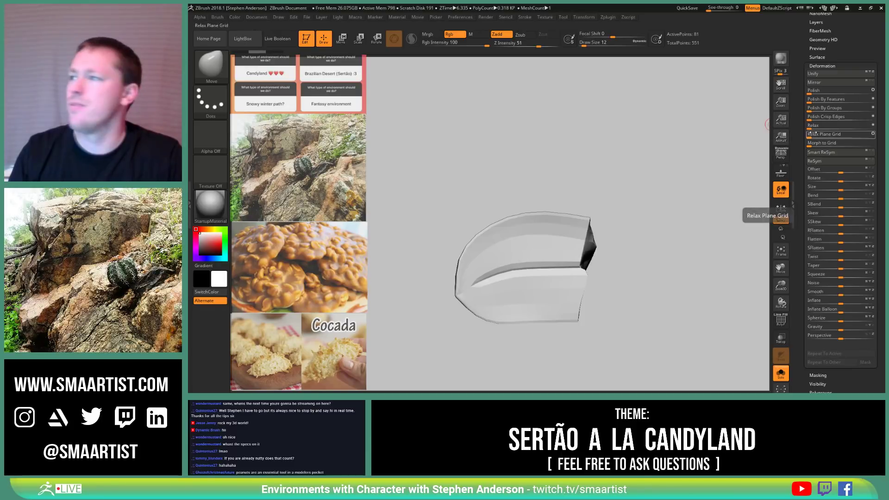
left_click(873, 82)
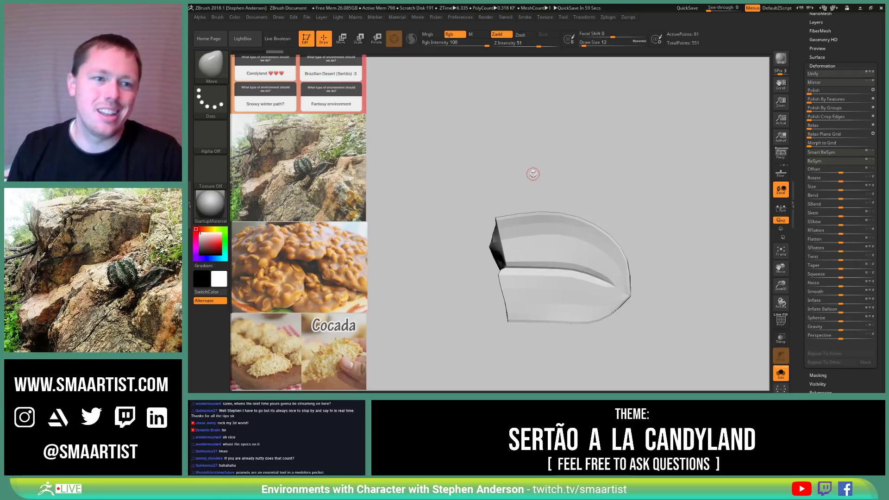
Step: Set the Move brush draw size to 29 and reshape the broken edge along the flat side of the mirrored copy
key("s")
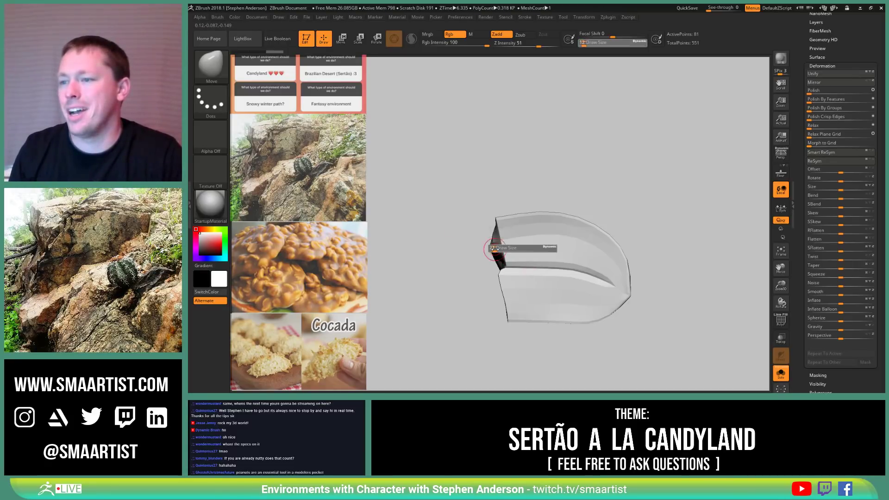
left_click_drag(493, 250, 468, 248)
key("s")
left_click_drag(504, 305, 507, 309)
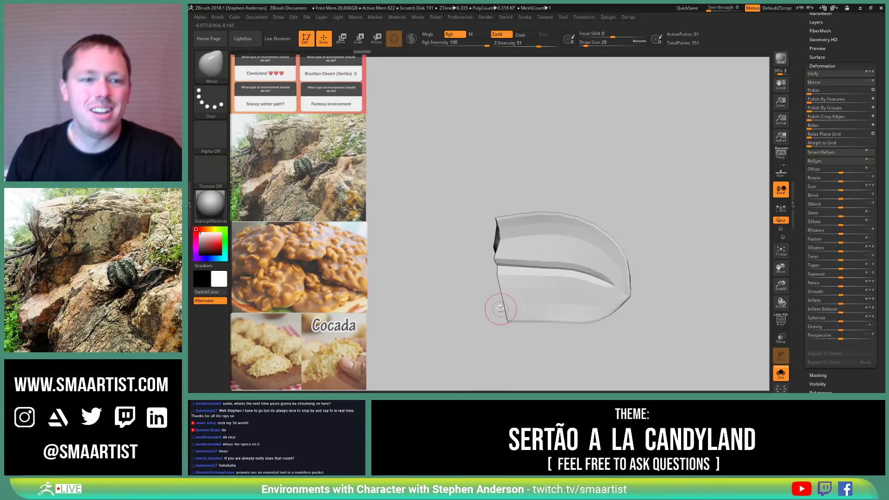
Step: Reshape the broken rim on the rounded outer side and the broken face of the mirrored copy into an irregular break
left_click_drag(518, 328, 571, 283)
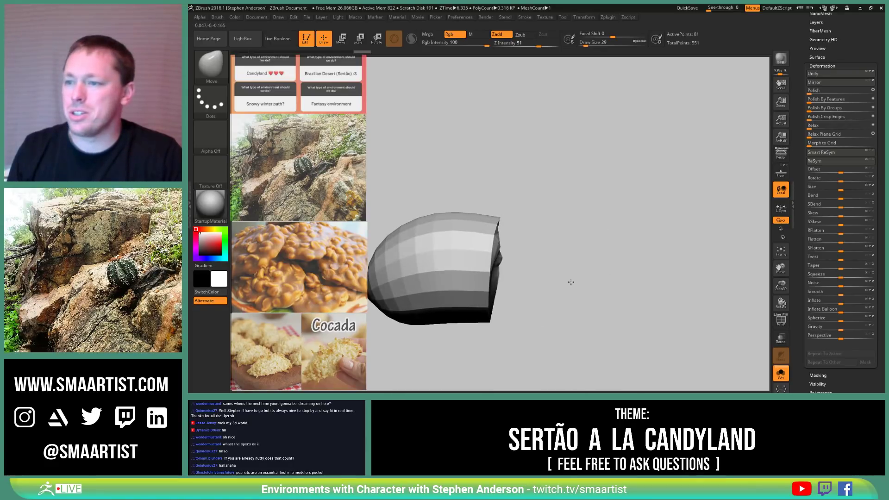
left_click_drag(494, 259, 507, 248)
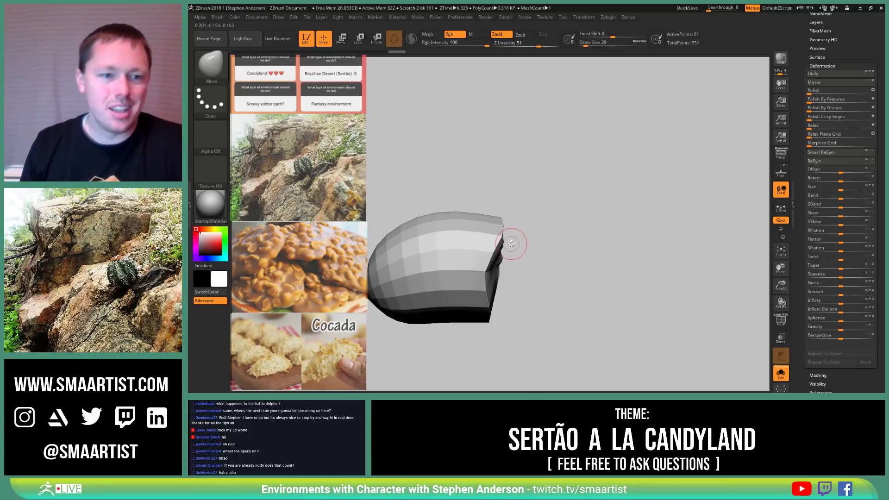
mouse_move(504, 246)
left_mouse_down()
mouse_move(489, 312)
mouse_move(494, 274)
mouse_move(515, 295)
left_mouse_up()
key("shift+f")
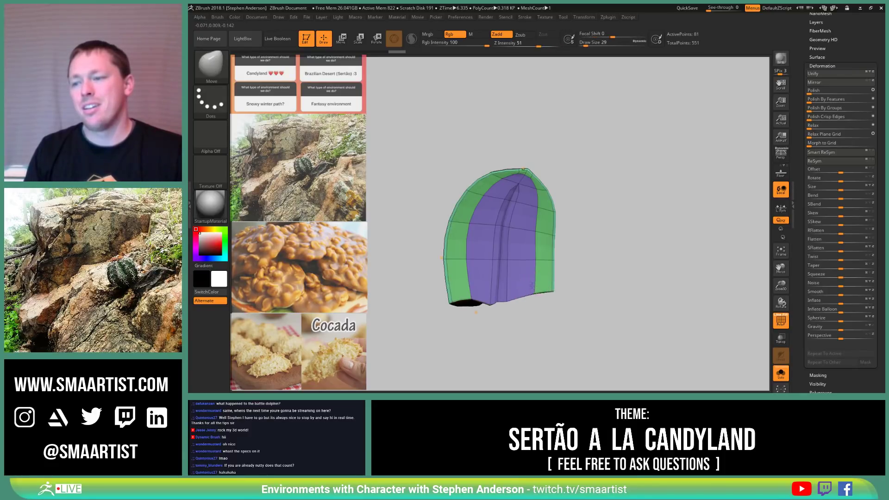
left_click_drag(531, 270, 540, 298)
key("shift+f")
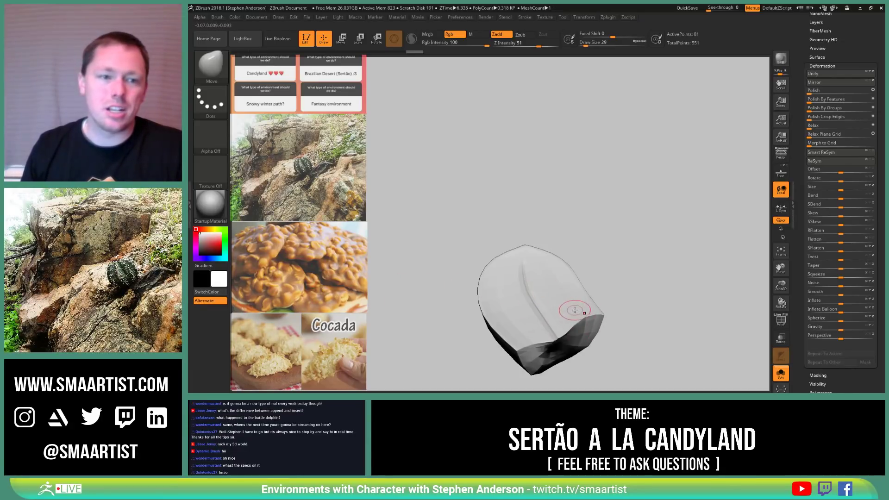
right_click_drag(573, 311, 531, 283, "alt")
right_click_drag(672, 150, 711, 141)
left_click_drag(859, 36, 860, 111)
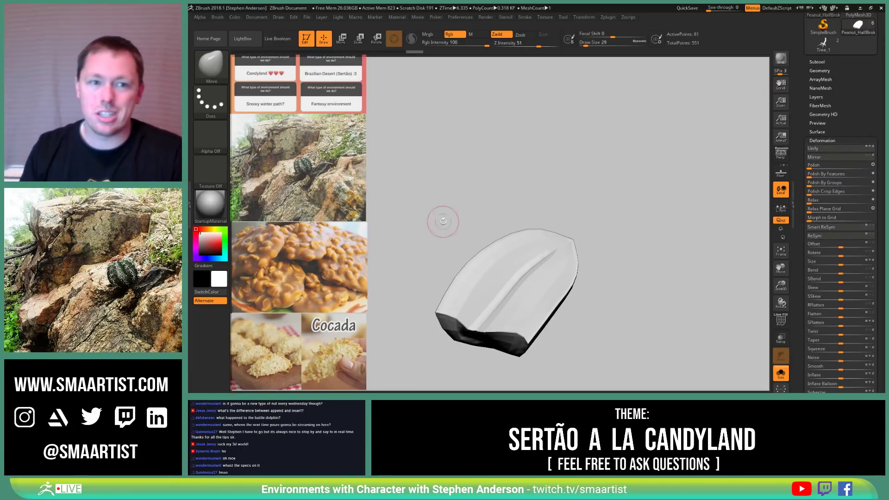
Step: Switch to the Tree_1 tool, frame the tree in view and show the floor grid
left_click_drag(862, 91, 862, 147)
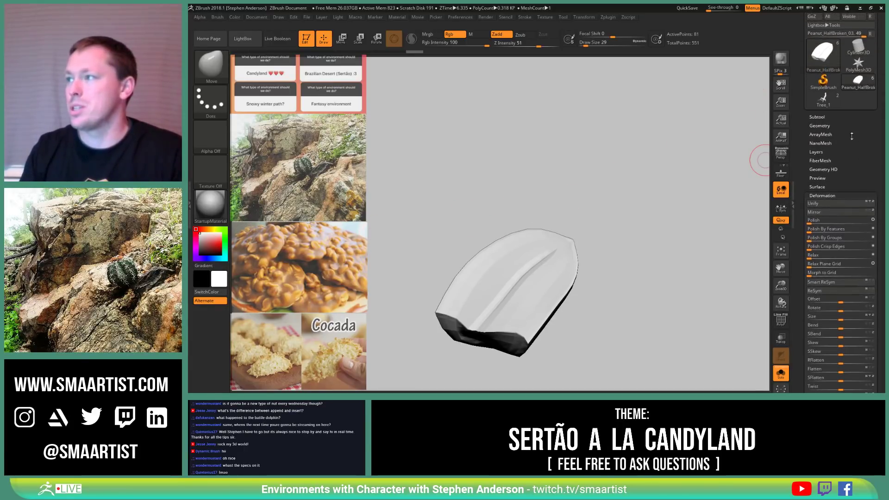
left_click(825, 100)
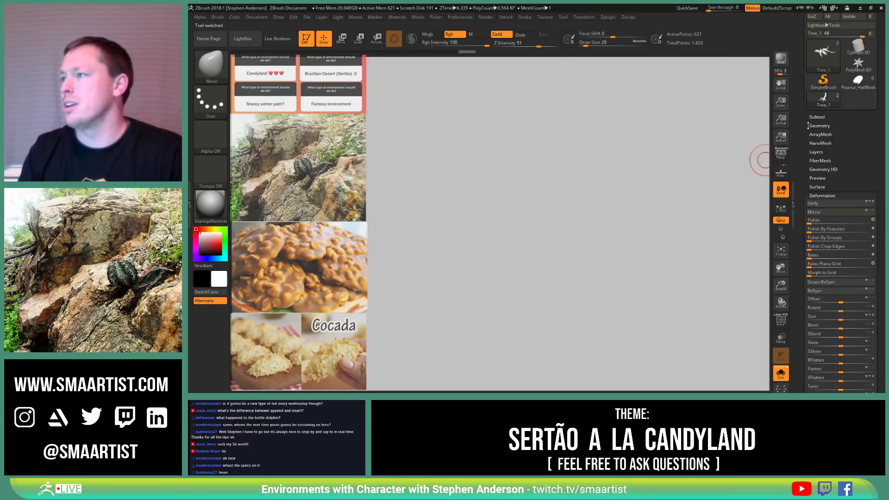
left_click_drag(610, 201, 616, 199)
mouse_move(619, 233)
left_mouse_down()
mouse_move(597, 209)
mouse_move(603, 254)
mouse_move(579, 266)
mouse_move(720, 247)
left_mouse_up()
key("shift")
key("shift+p")
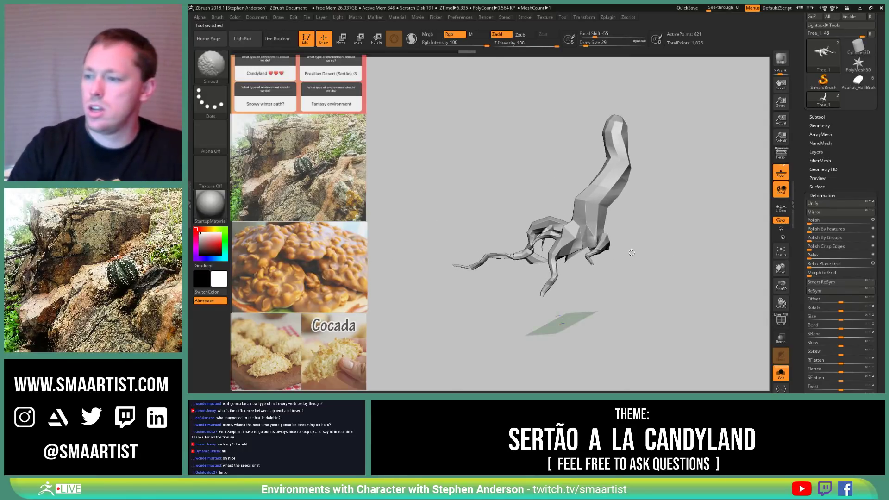
mouse_move(632, 252)
left_mouse_down()
mouse_move(672, 261)
mouse_move(658, 289)
left_mouse_up()
left_click_drag(604, 294, 561, 266)
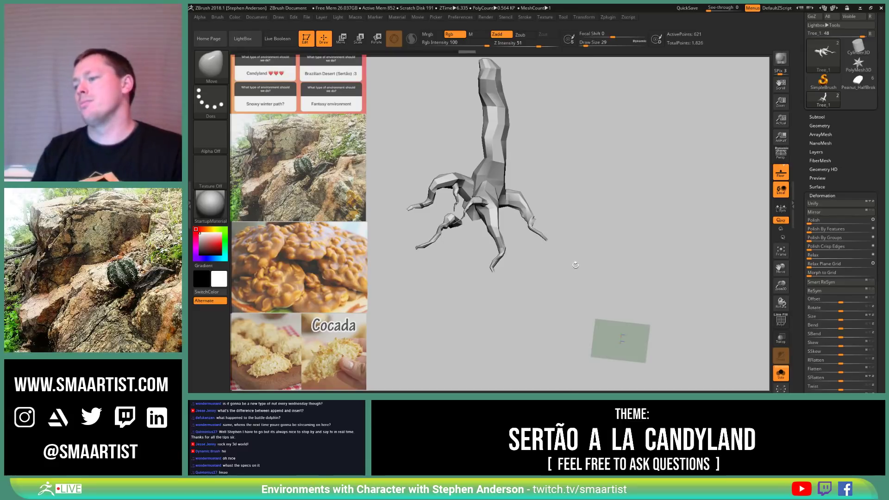
Step: Select the Sertao_02 subtool and insert the Peanut_HalfBroken_03 tool directly below it in the subtool list
left_click(824, 117)
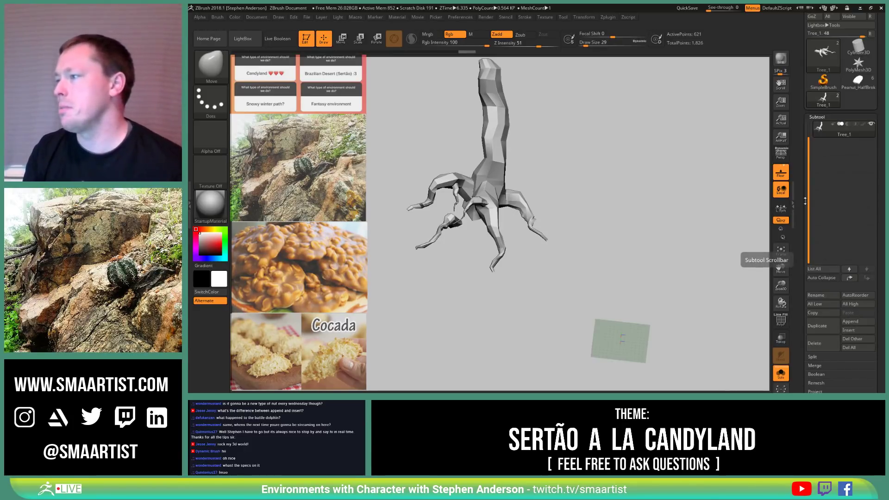
key("Up")
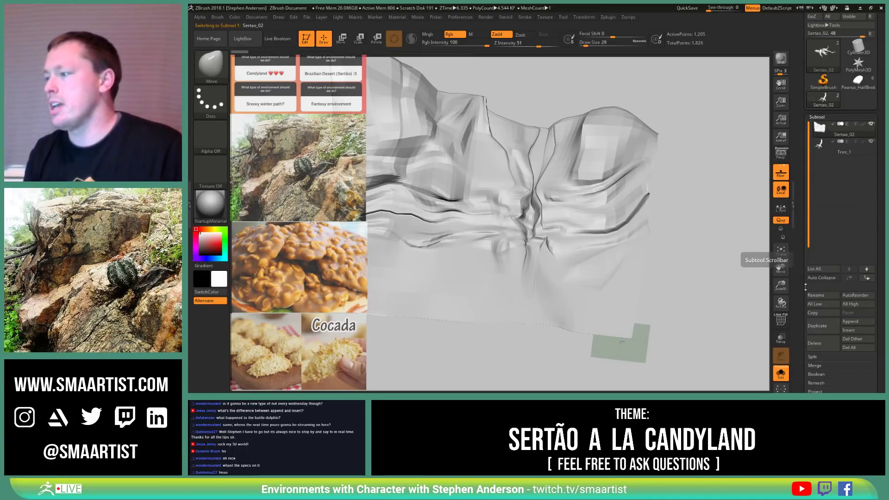
left_click(860, 329)
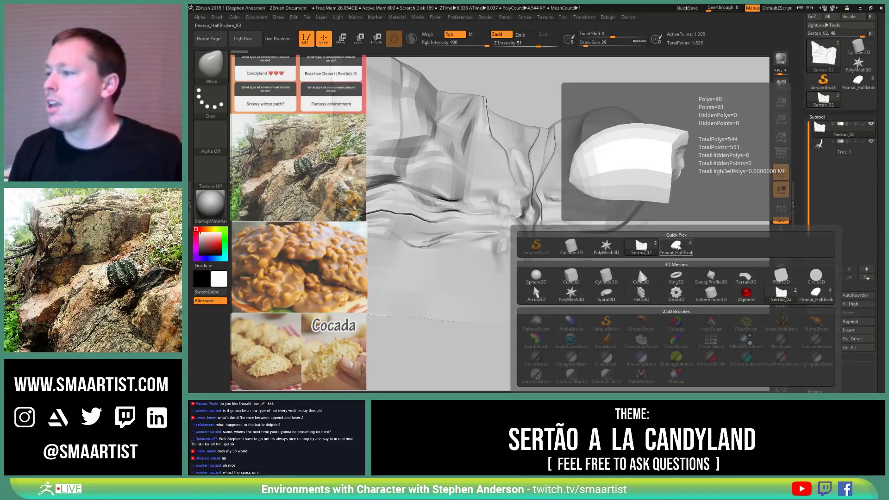
left_click(678, 247)
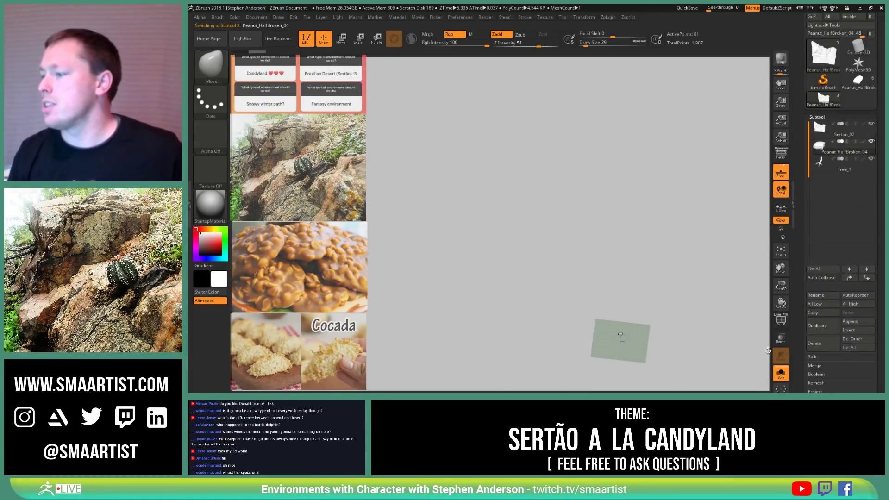
Step: Turn off Solo to display all subtools and view the tree base and ground up close
left_click(781, 374)
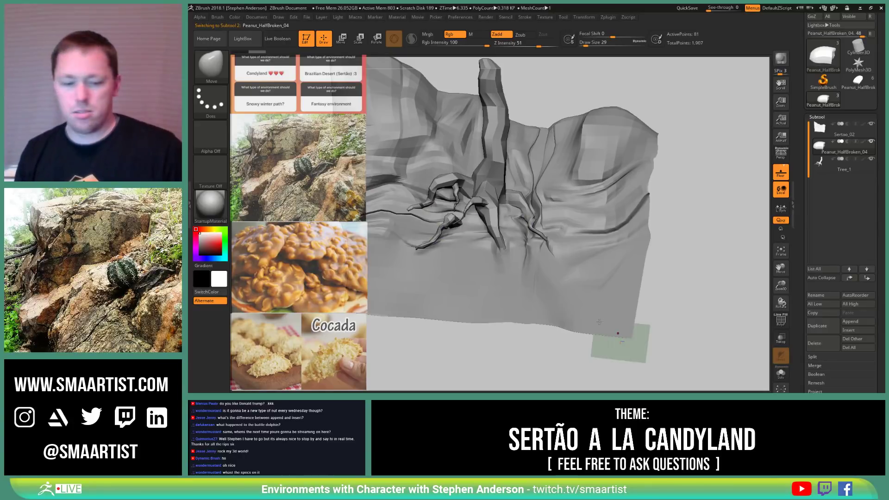
mouse_move(617, 333)
left_mouse_down()
mouse_move(551, 295)
mouse_move(677, 316)
left_mouse_up()
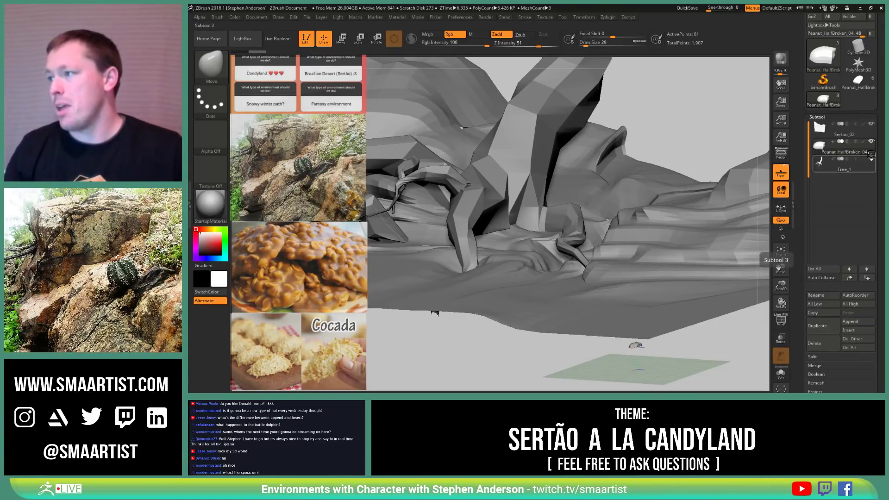
Step: With the Sertao_02 subtool selected, append the Peanut_HalfBroken_03 tool at the end of the subtool list
left_click(829, 130)
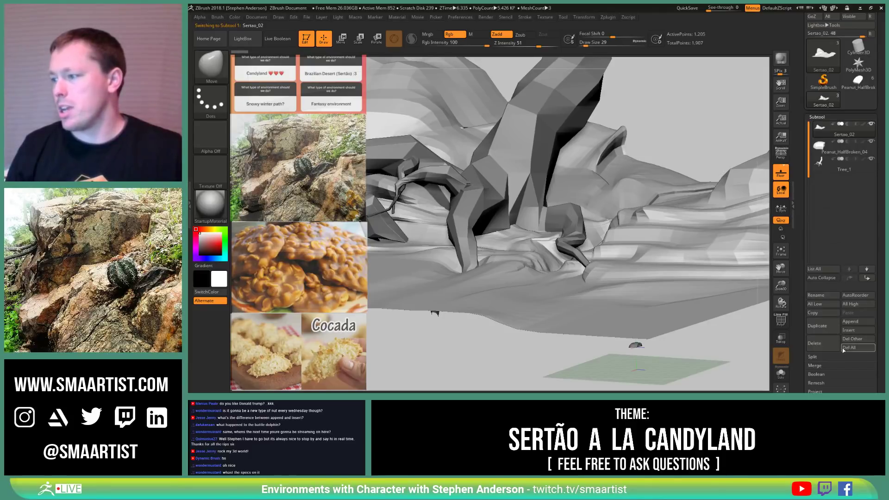
left_click(854, 323)
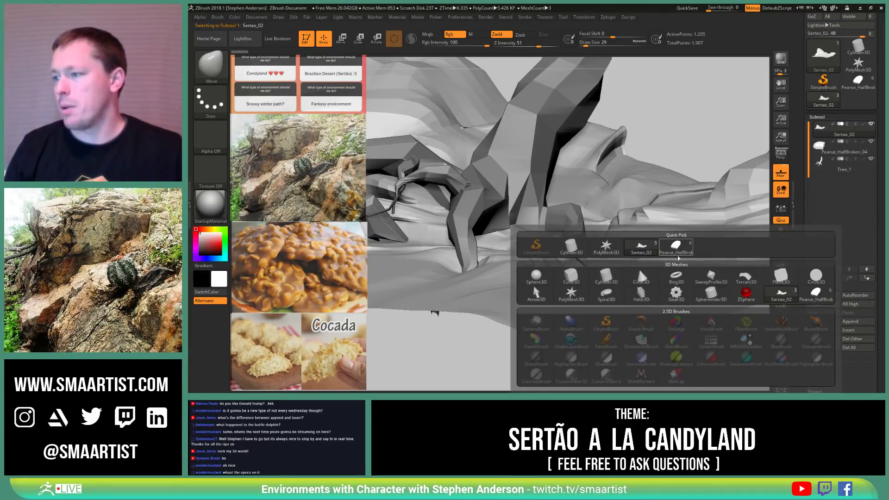
left_click(677, 248)
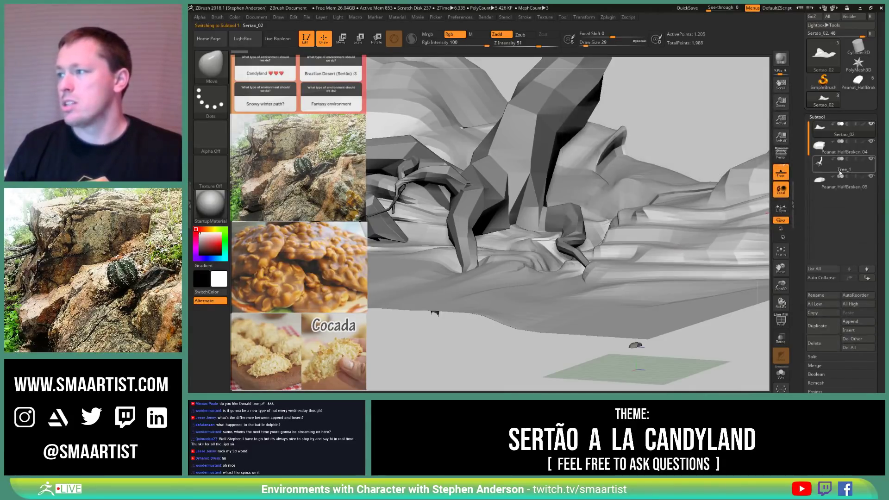
mouse_move(824, 184)
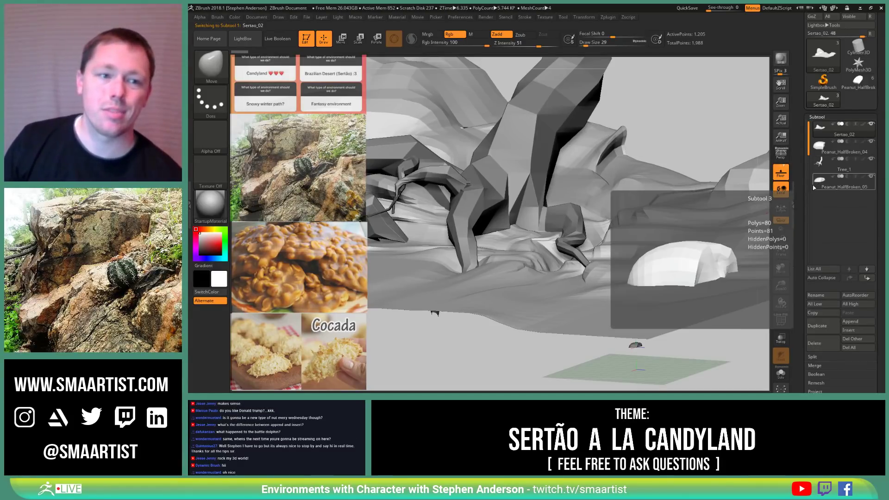
Step: Delete the inserted and the appended peanut subtools, accepting the warning for the rest of the session
left_click(848, 330)
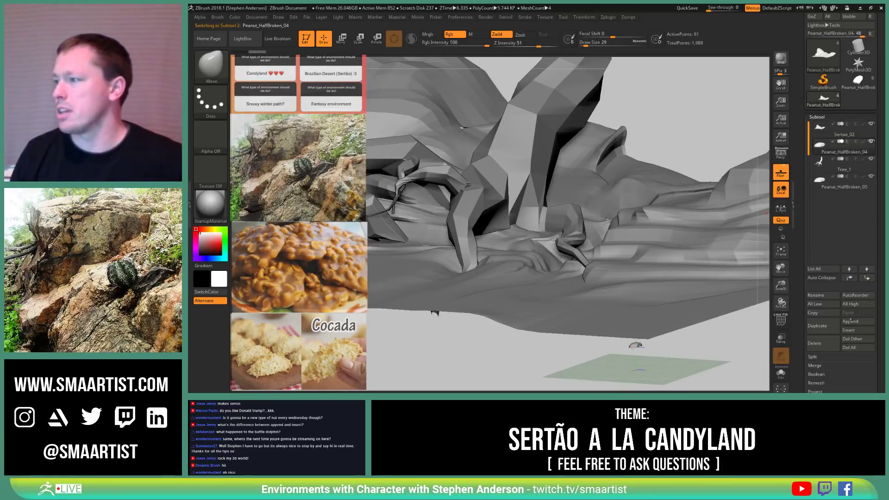
left_click(828, 345)
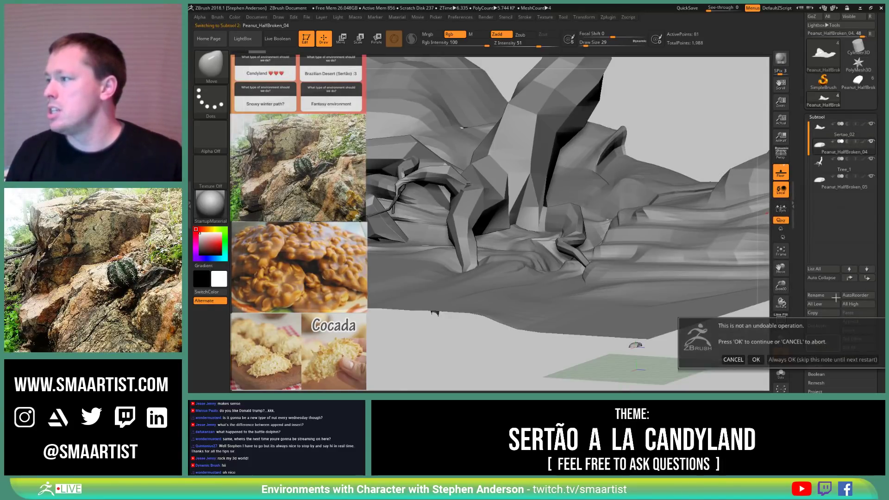
left_click(784, 360)
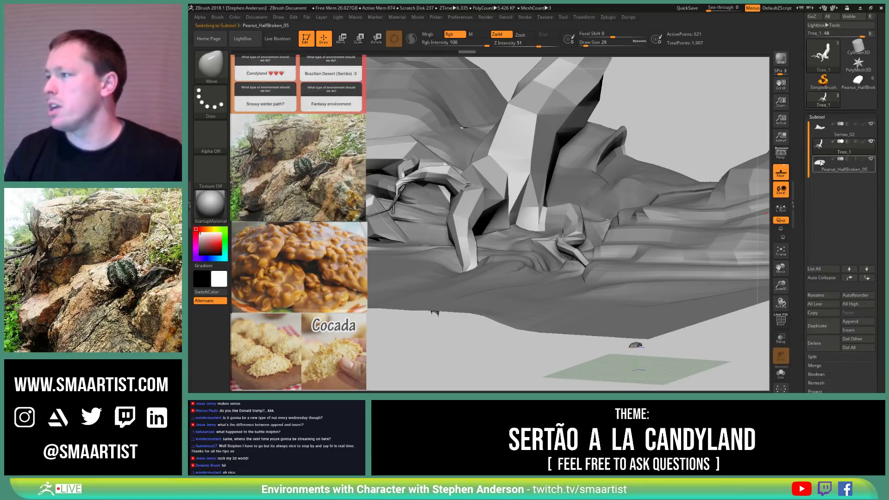
left_click(823, 343)
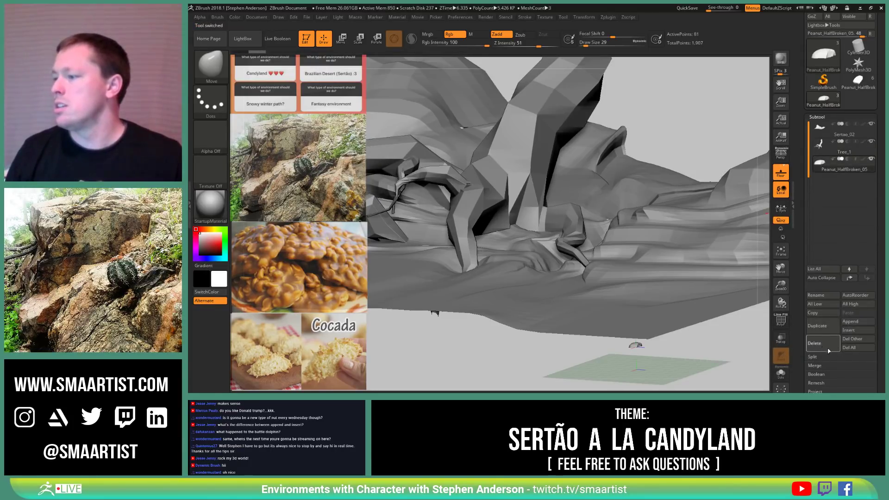
Step: Assign Ctrl+S as the custom hotkey for the tool's Save As command and Ctrl+O for Load Tool
key("ctrl")
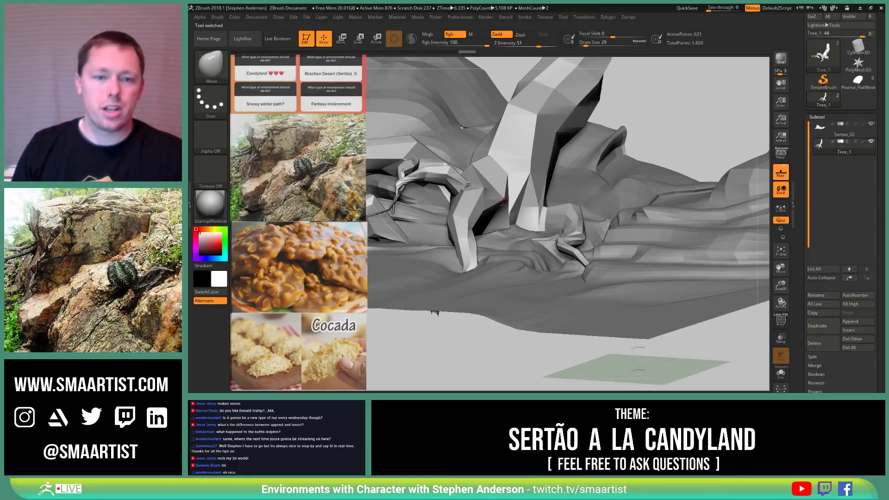
key("ctrl")
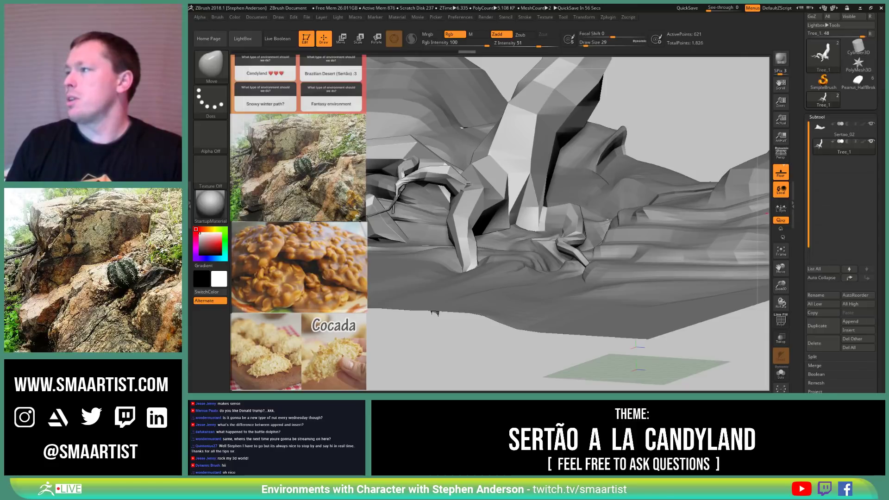
scroll(860, 30, "up", 3)
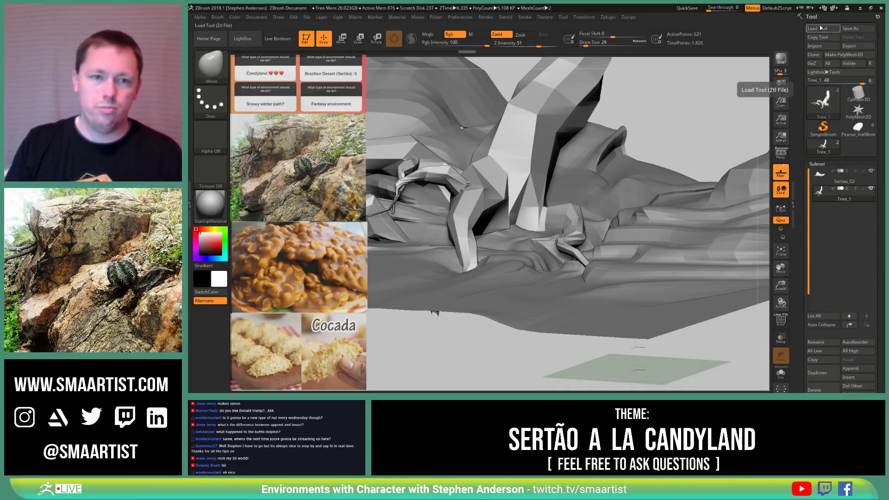
key("ctrl")
left_click(855, 28, "ctrl+alt")
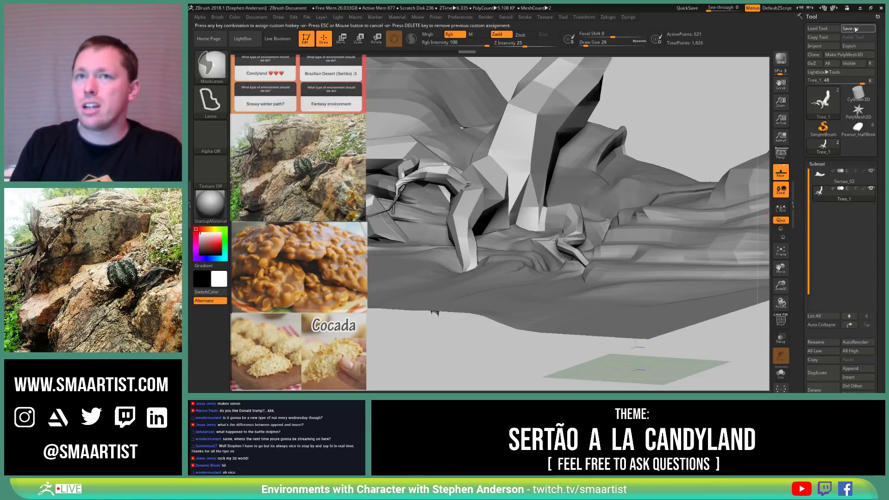
key("ctrl+s")
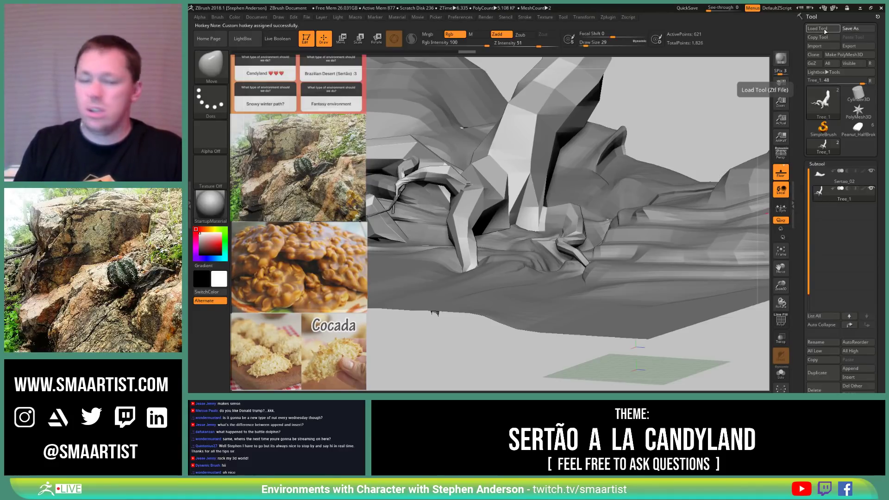
left_click(824, 29, "ctrl+alt")
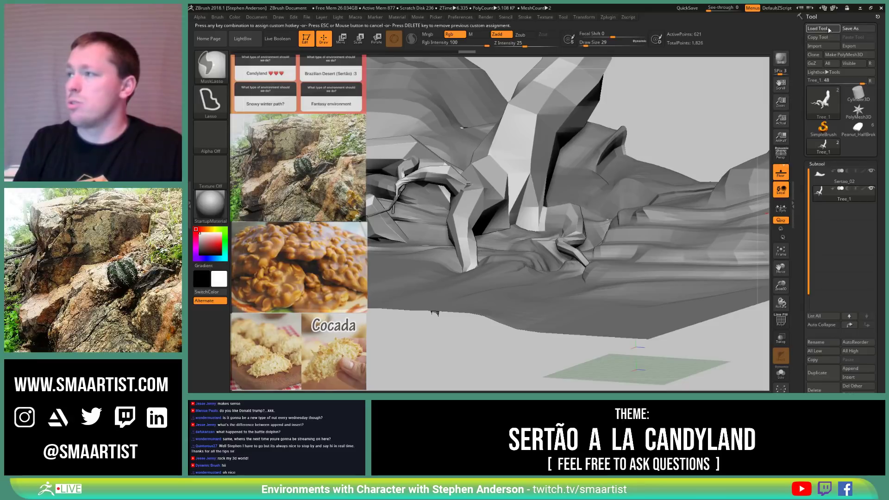
key("ctrl+o")
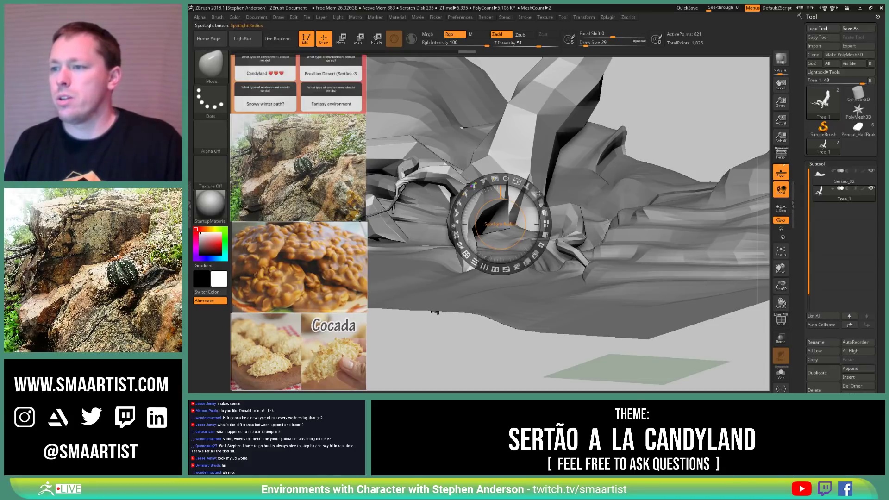
Step: Raise the opacity of the SpotLight reference images and leave SpotLight editing
left_click_drag(543, 202, 482, 267)
key("z")
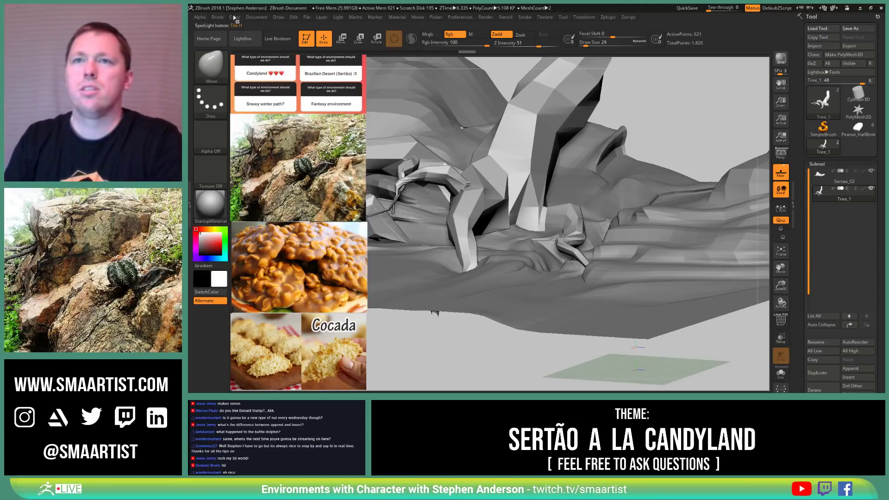
Step: Locate the Spotlight Projection option in the Move brush's Samples settings
left_click(218, 17)
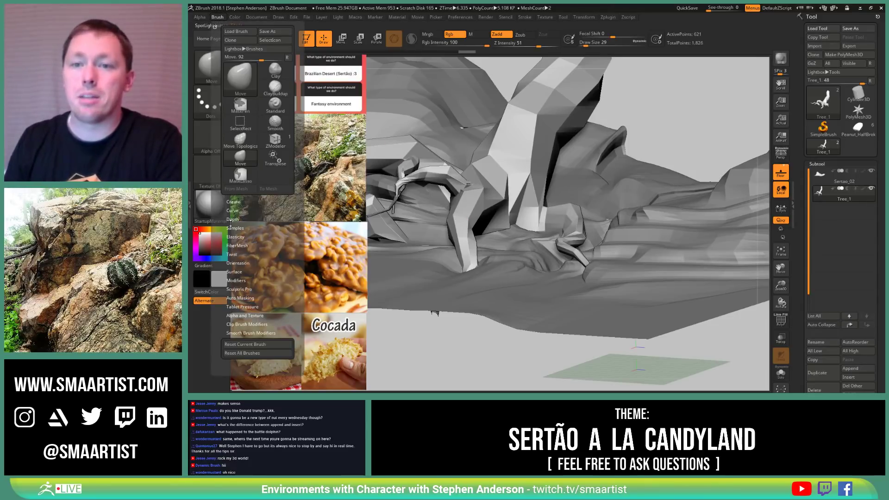
left_click(236, 228)
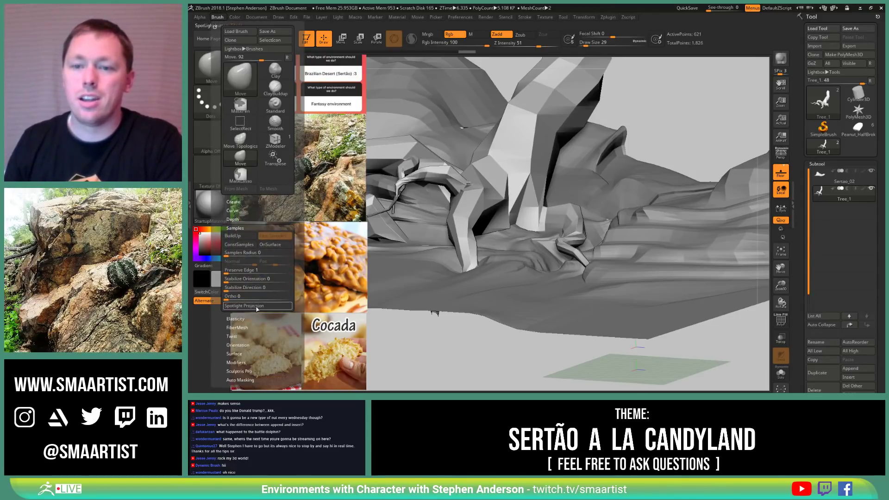
left_click(249, 307)
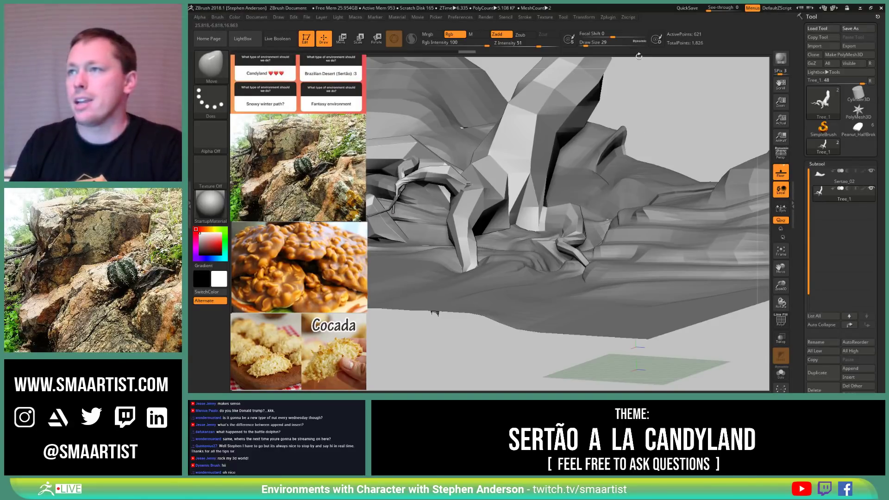
left_click(545, 17)
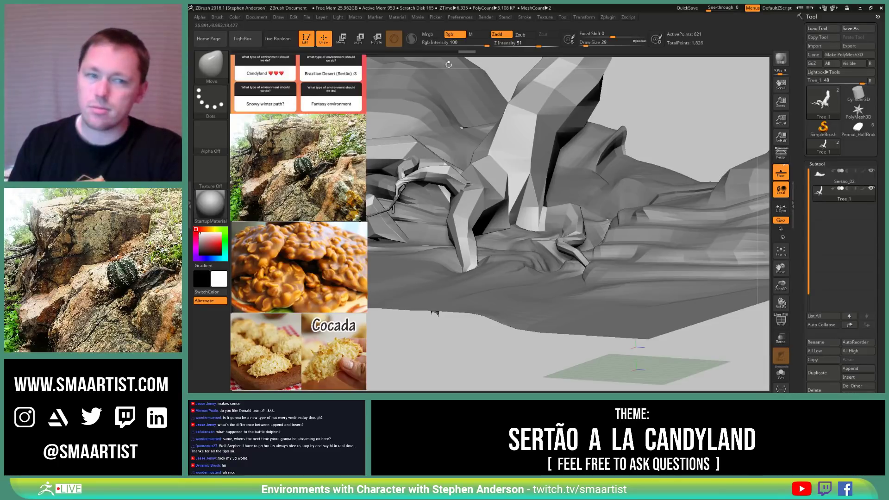
left_click(546, 17)
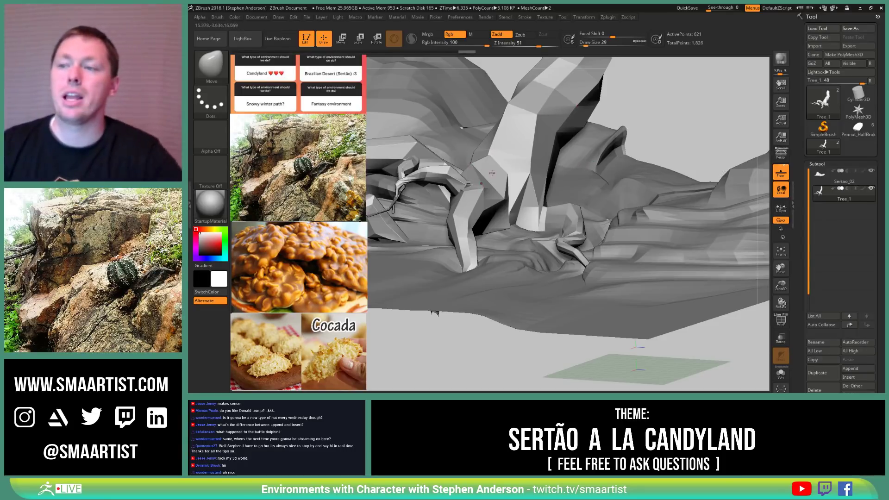
left_click(217, 17)
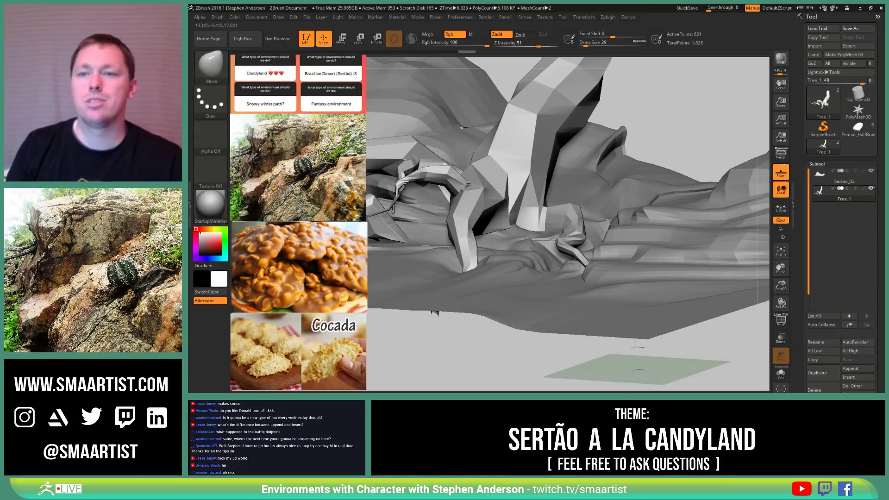
Step: Hide the floor grid and switch back to the Peanut_HalfBroken_03 tool
right_click_drag(696, 131, 667, 139)
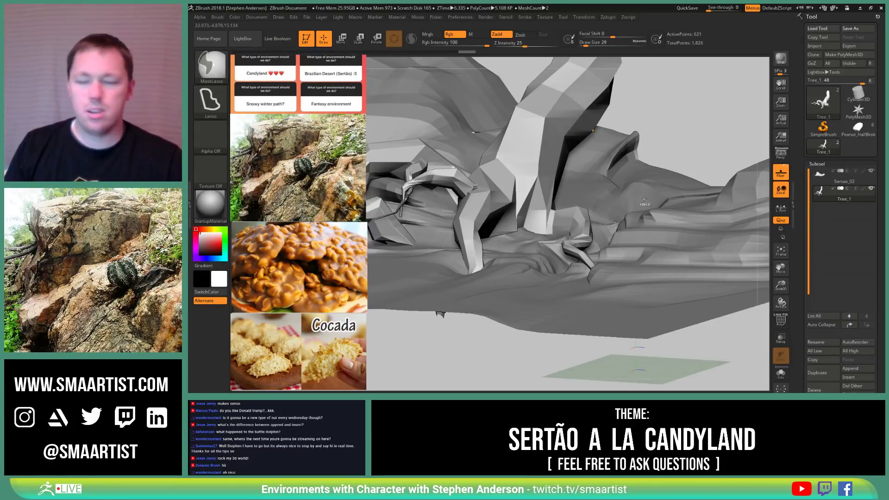
mouse_move(654, 218)
right_mouse_down("ctrl")
mouse_move(647, 178)
mouse_move(635, 215)
right_mouse_up("ctrl")
left_click(781, 172)
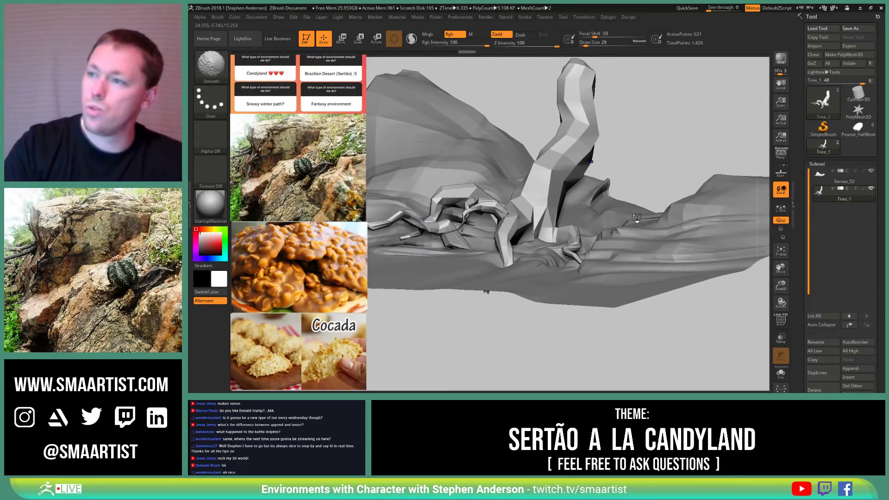
left_click(858, 128)
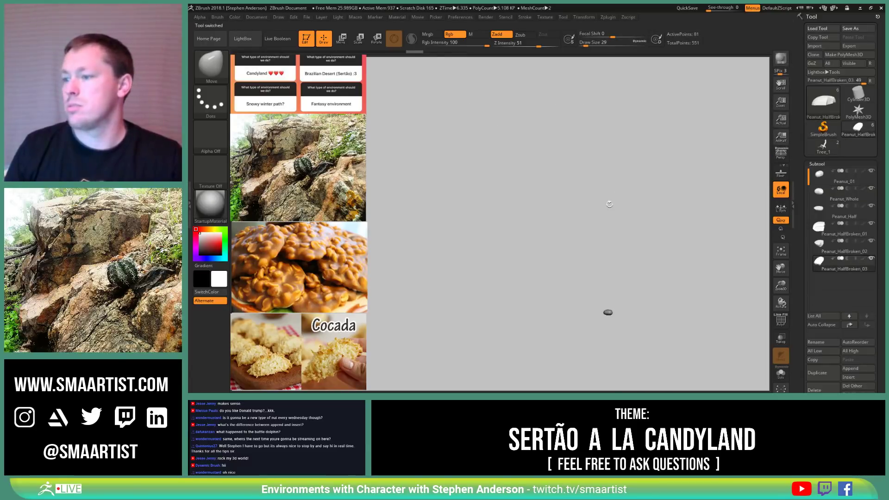
Step: Frame the Peanut_HalfBroken_03 subtool and isolate it with Solo mode
key("f")
mouse_move(619, 226)
right_mouse_down("ctrl")
mouse_move(587, 169)
mouse_move(600, 193)
right_mouse_up("ctrl")
mouse_move(600, 192)
right_mouse_down()
mouse_move(568, 251)
mouse_move(618, 234)
mouse_move(584, 233)
mouse_move(632, 246)
right_mouse_up()
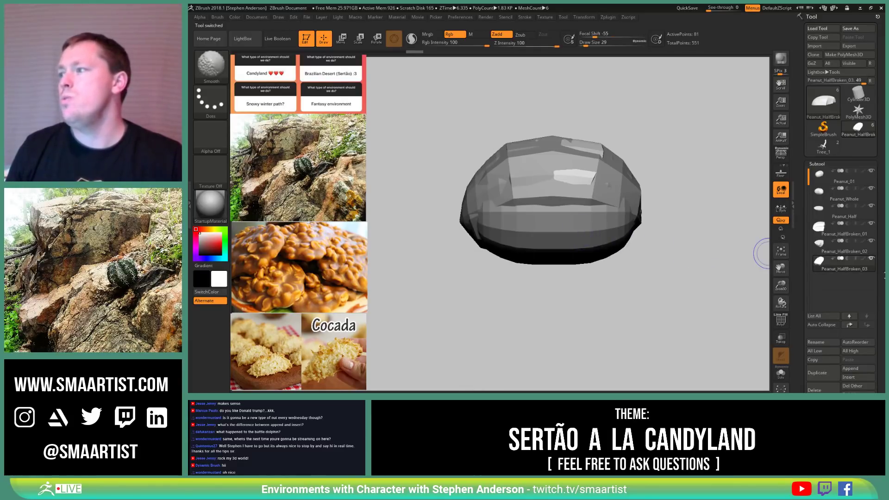
left_click(781, 373)
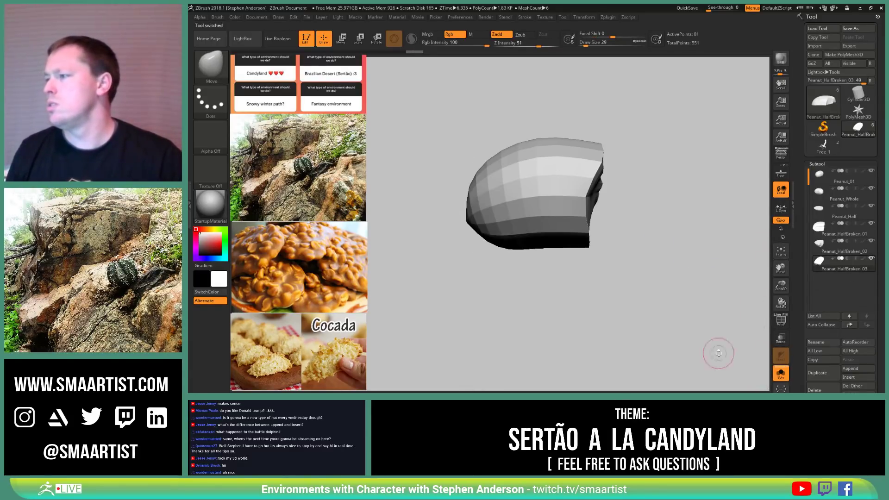
mouse_move(576, 313)
right_mouse_down()
mouse_move(569, 219)
mouse_move(550, 147)
mouse_move(651, 245)
mouse_move(608, 235)
right_mouse_up()
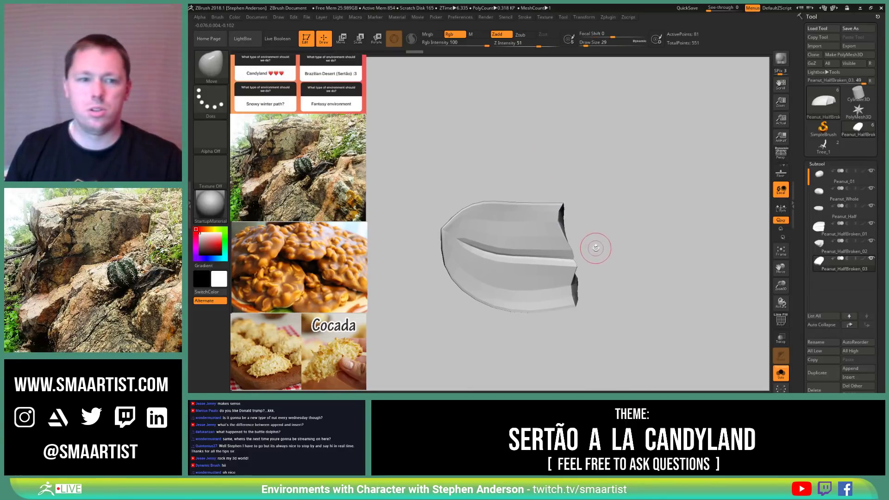
Step: Examine the whole, half and broken peanut subtools one after another in Solo mode
left_click(594, 246, "alt")
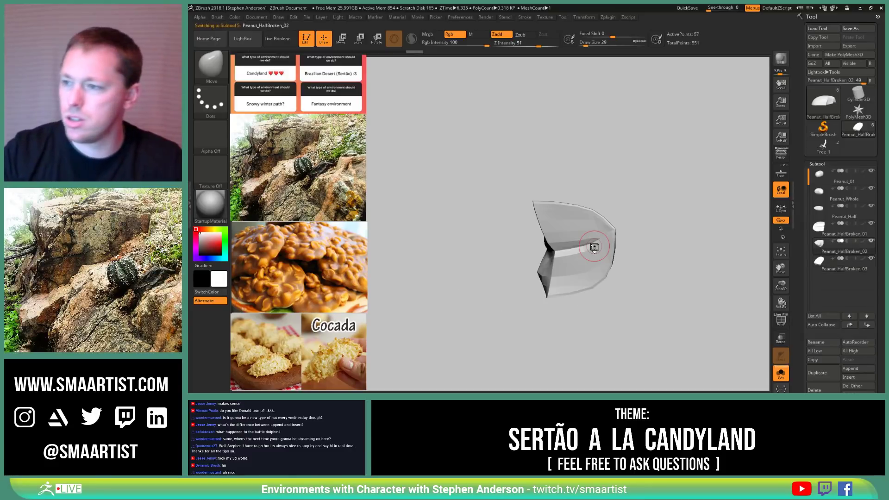
left_click(595, 247, "alt")
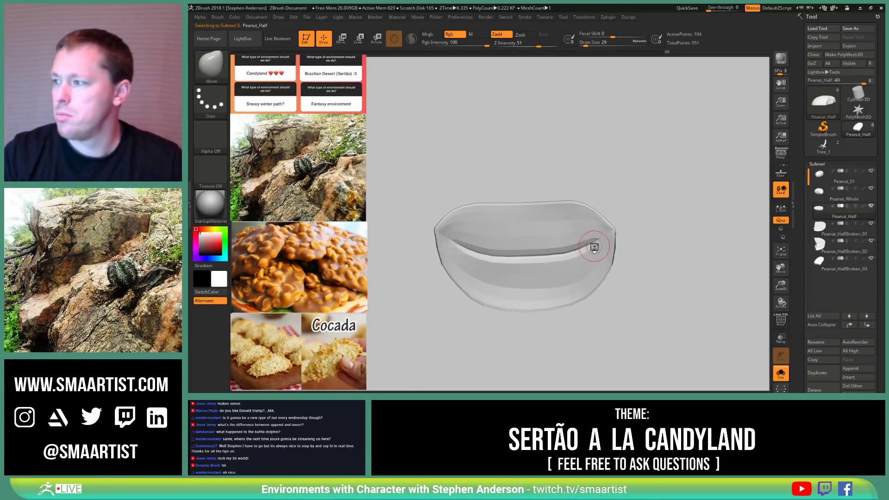
left_click(595, 247, "alt")
left_click(595, 247, "alt")
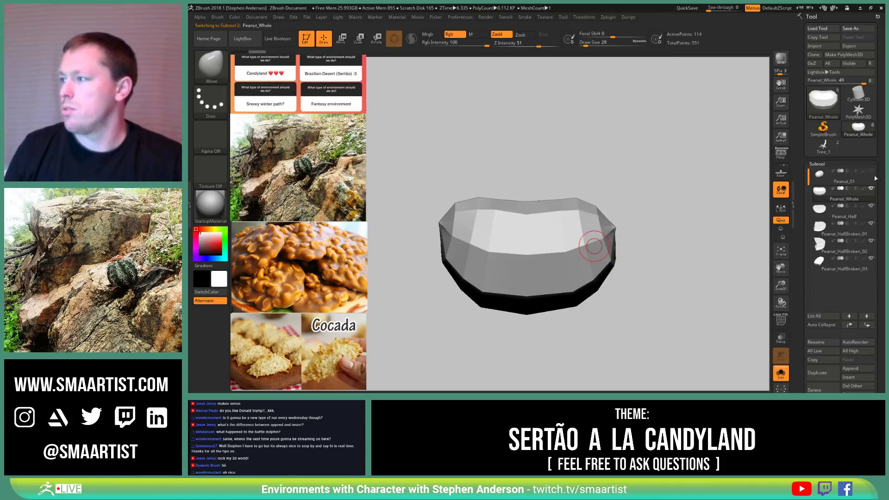
mouse_move(860, 172)
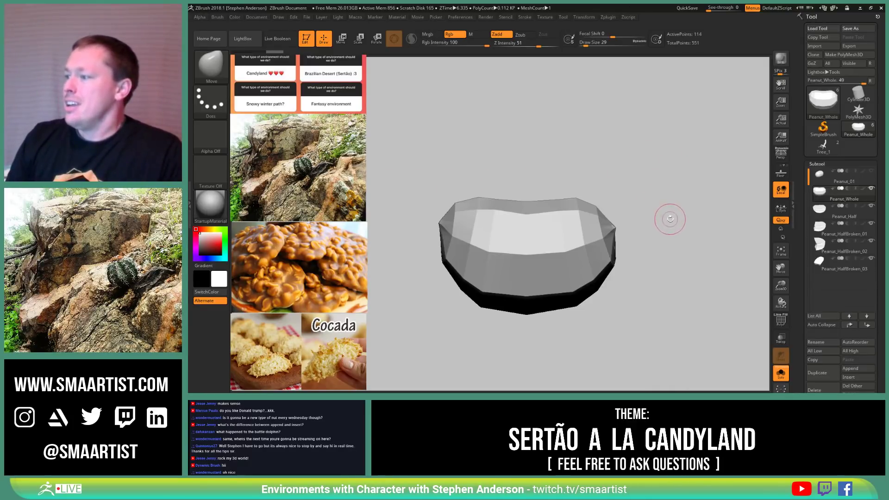
left_click(823, 213)
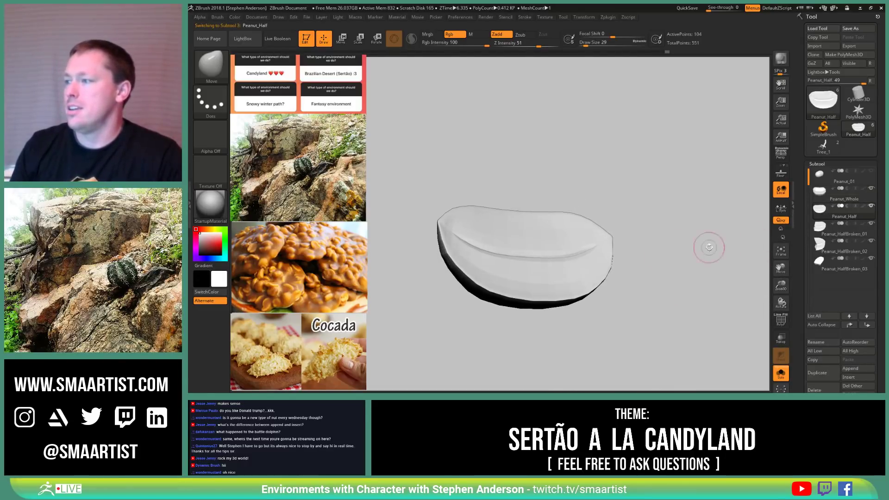
left_click(824, 228)
left_click(835, 250)
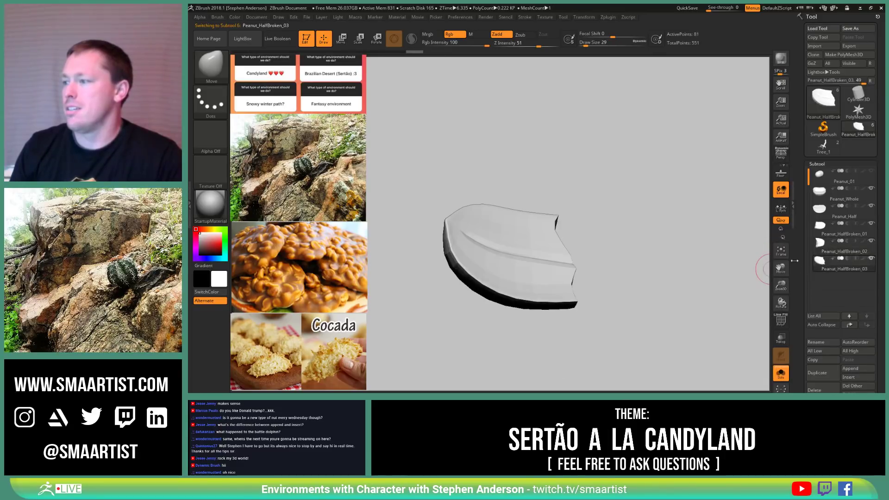
Step: Duplicate the Peanut_HalfBroken_02 subtool and move the copy below Peanut_HalfBroken_03 in the subtool order
left_click(812, 249)
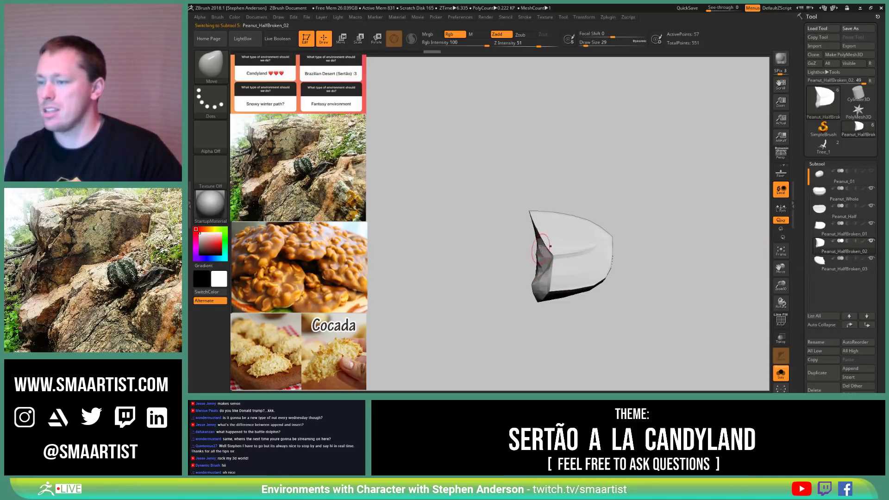
key("ctrl+shift")
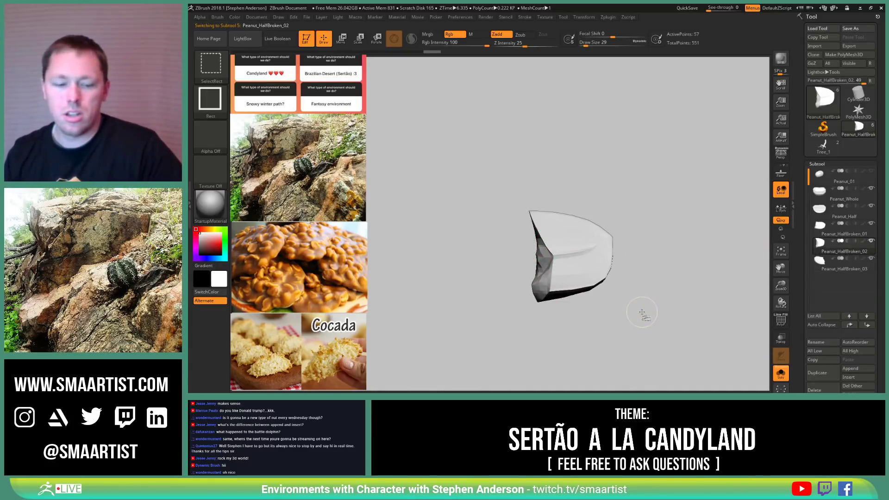
key("ctrl+shift+d")
mouse_move(825, 268)
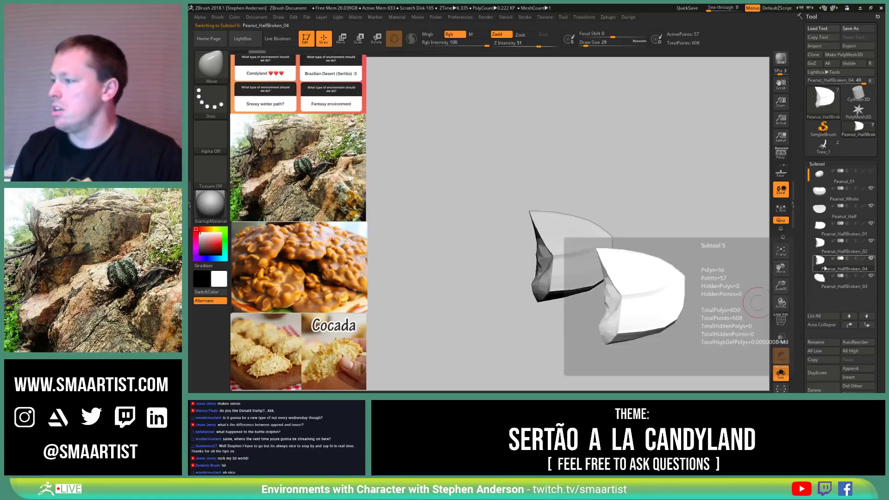
left_click(868, 325)
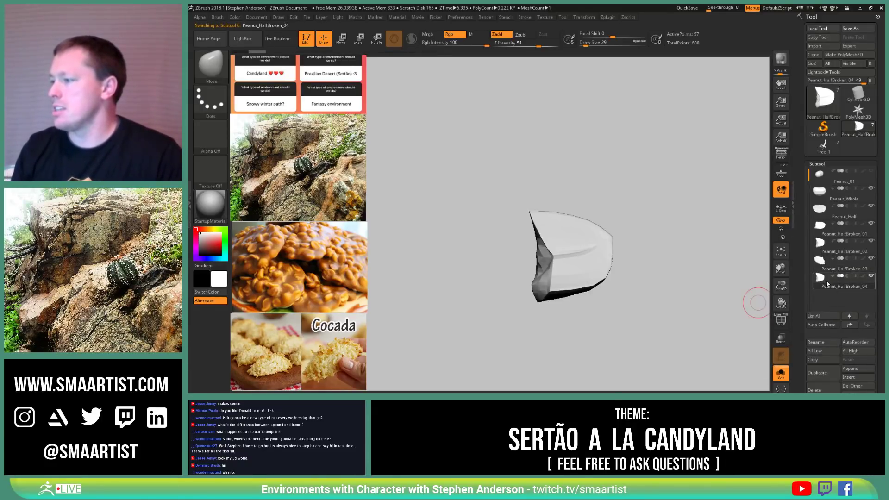
Step: Flip the Peanut_HalfBroken_04 copy with the Mirror deformation so its broken side faces the opposite way
mouse_move(866, 271)
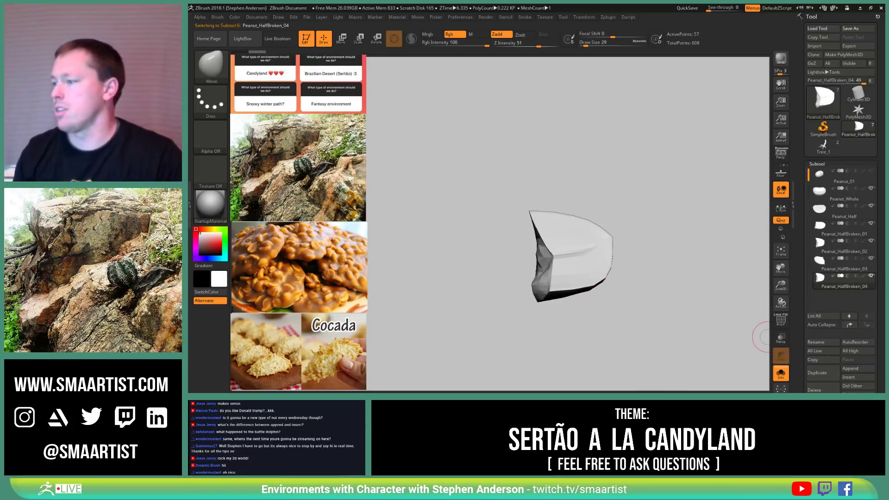
scroll(879, 365, "down", 4)
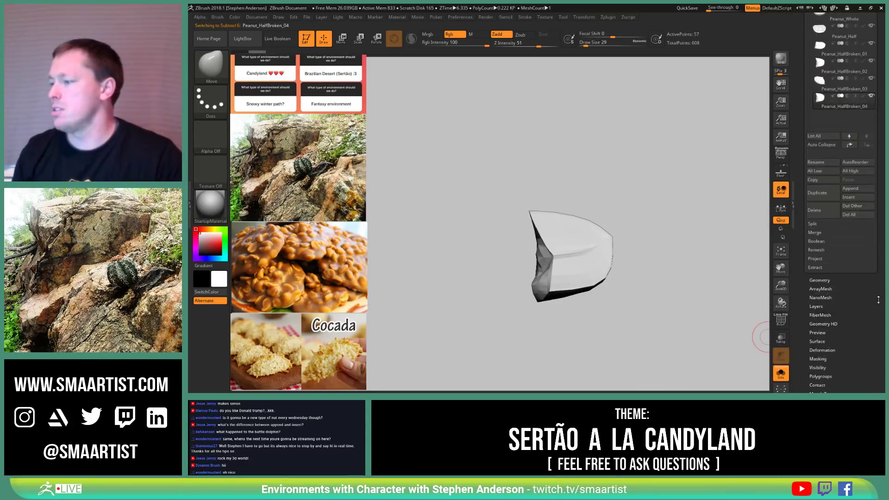
left_click(820, 281)
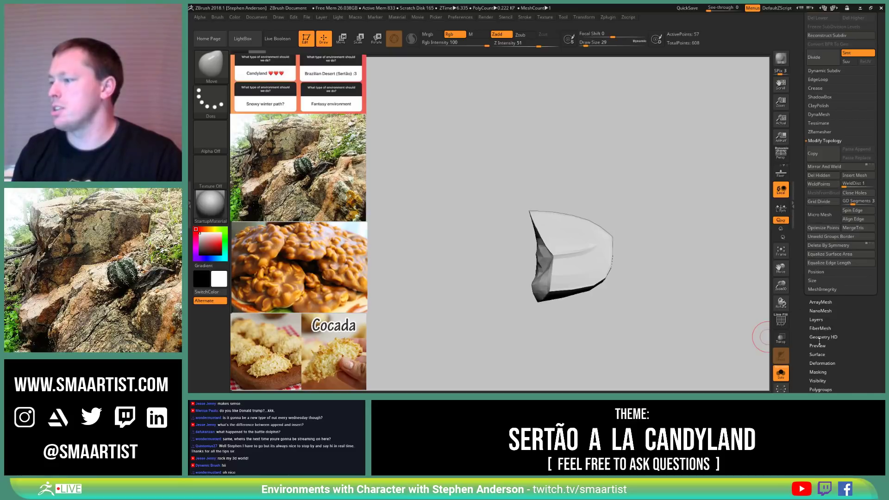
left_click(823, 364)
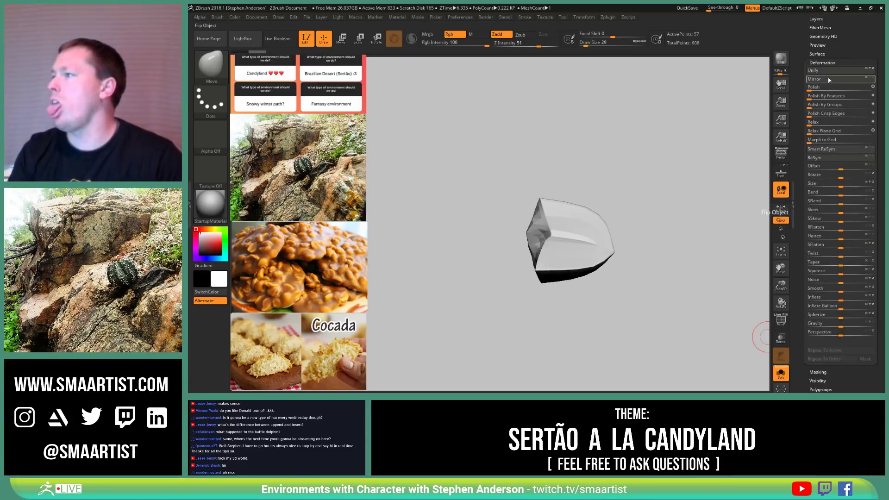
left_click_drag(685, 228, 683, 236)
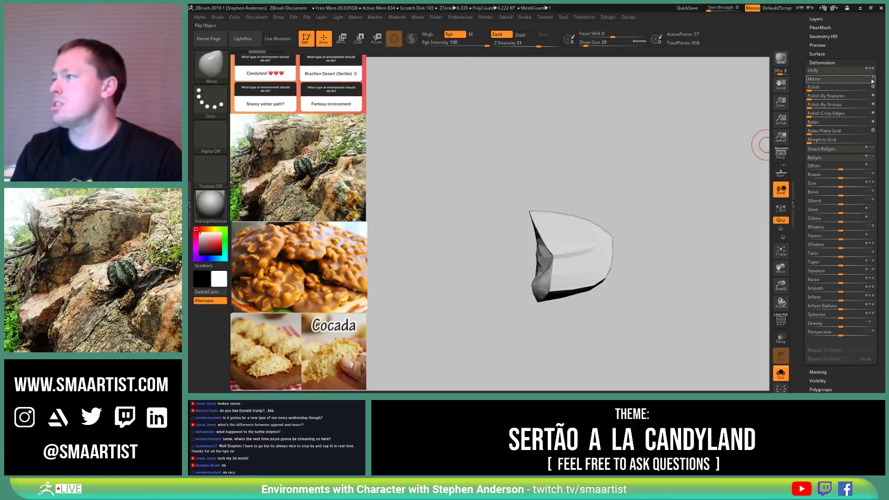
left_click(845, 82)
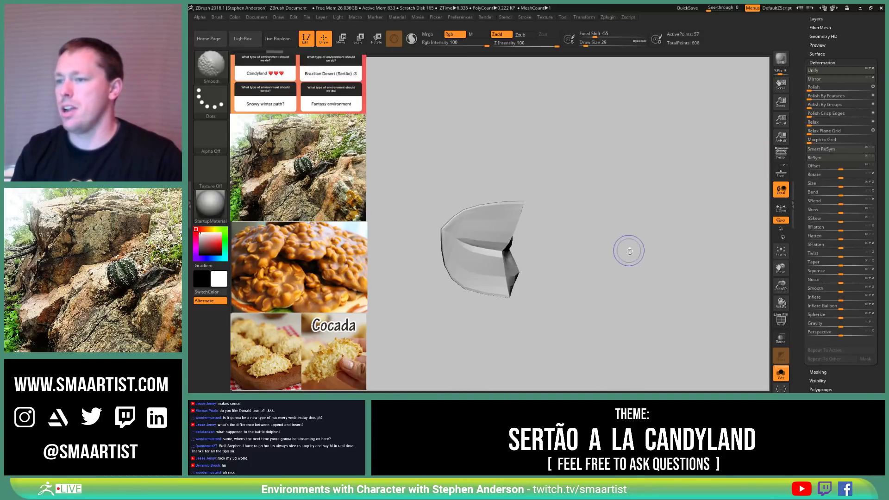
Step: Reshape the broken face of the mirrored peanut piece with the Move brush, using draw sizes 74 and 9
key("b")
key("Escape")
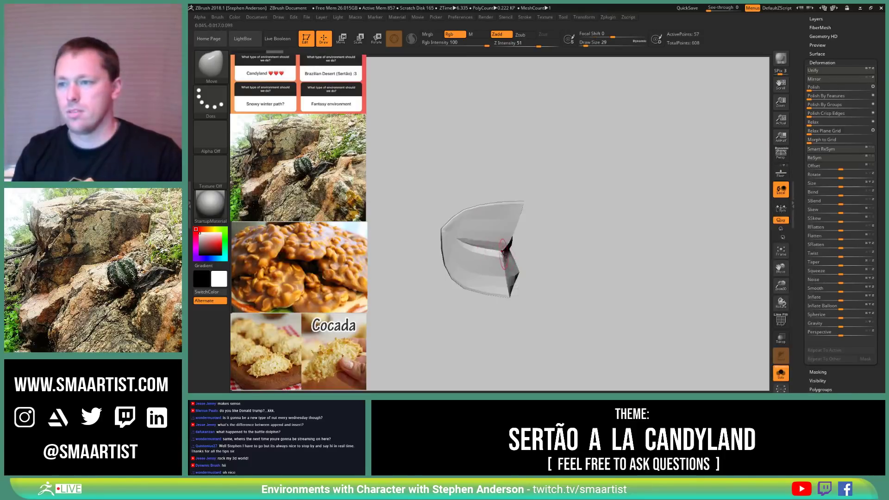
key("s")
mouse_move(502, 254)
left_mouse_down()
mouse_move(536, 254)
mouse_move(526, 139)
mouse_move(485, 219)
left_mouse_up()
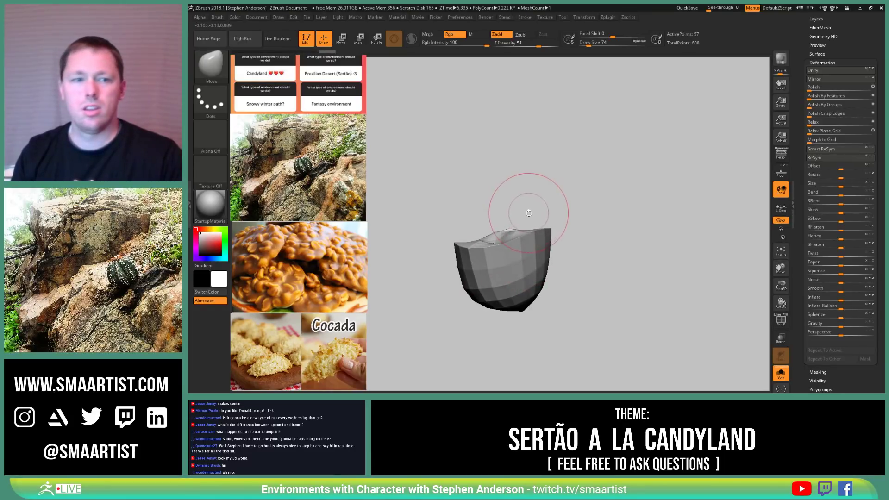
key("s")
left_click_drag(529, 235, 526, 235)
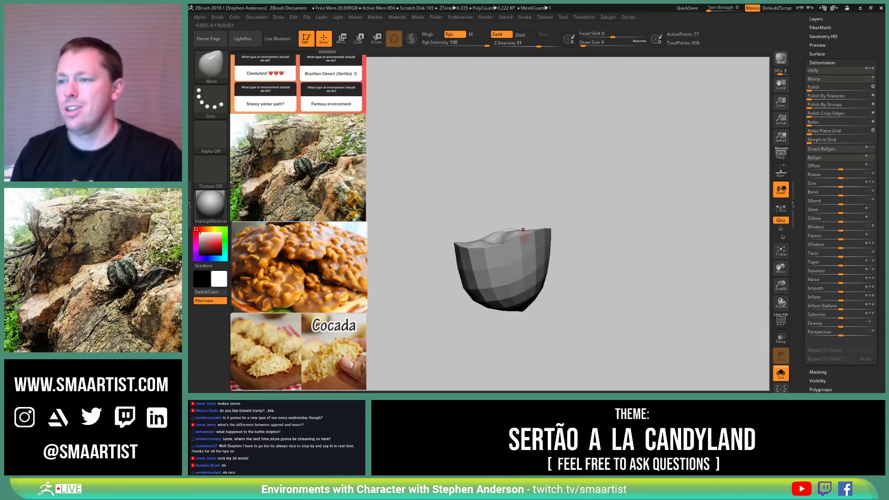
Step: Refine the broken edge of Peanut_HalfBroken_04 with polyframe shown, using Move brush draw sizes 29 and 181, and hide the polyframe
key("shift+f")
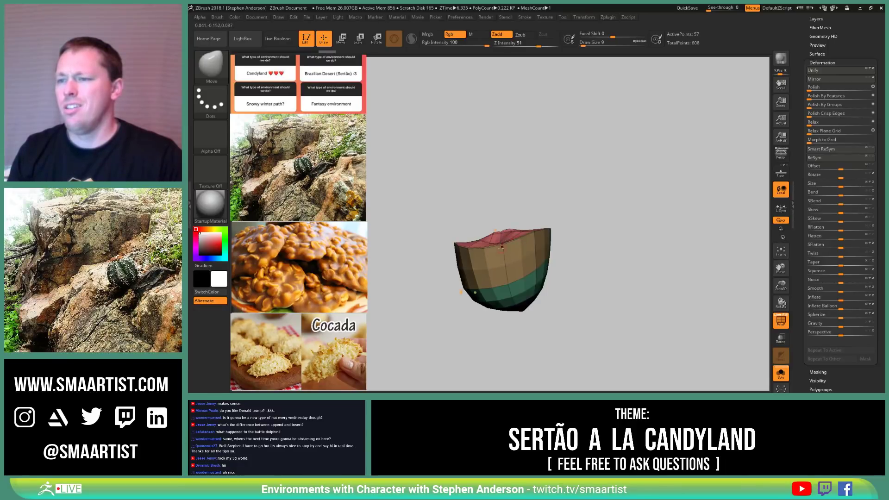
key("s")
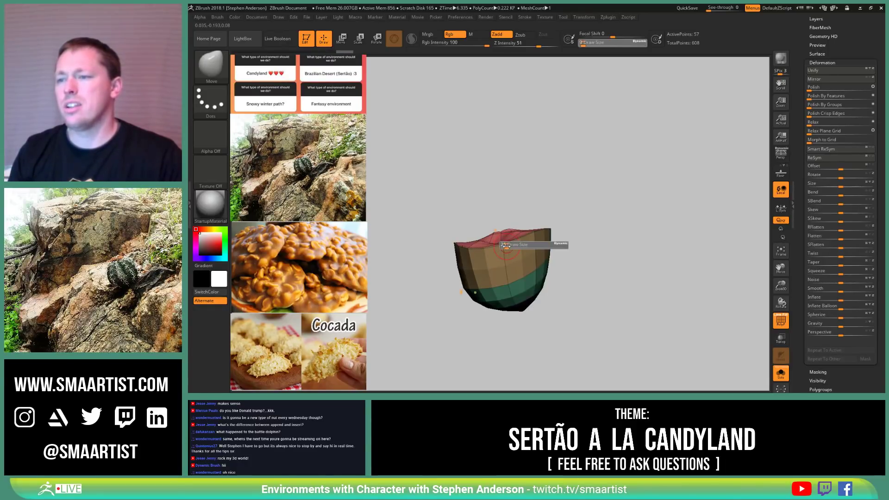
left_click_drag(507, 246, 509, 246)
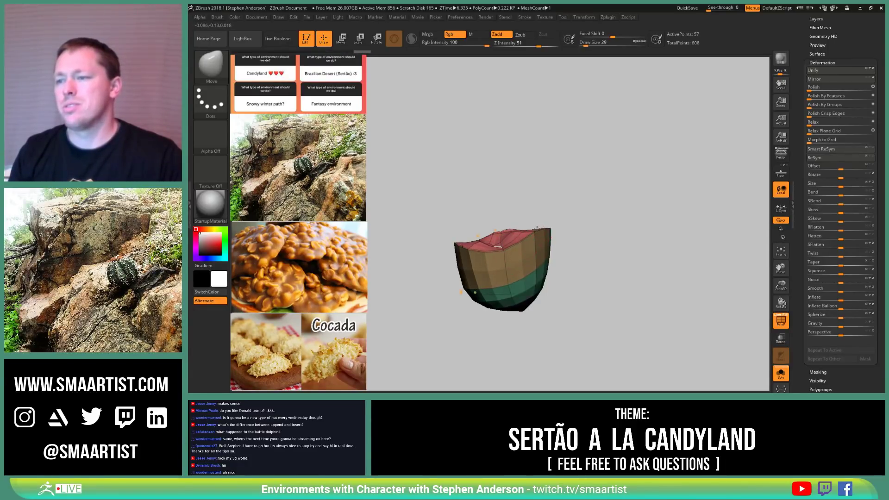
left_click_drag(514, 218, 532, 262)
key("shift+f")
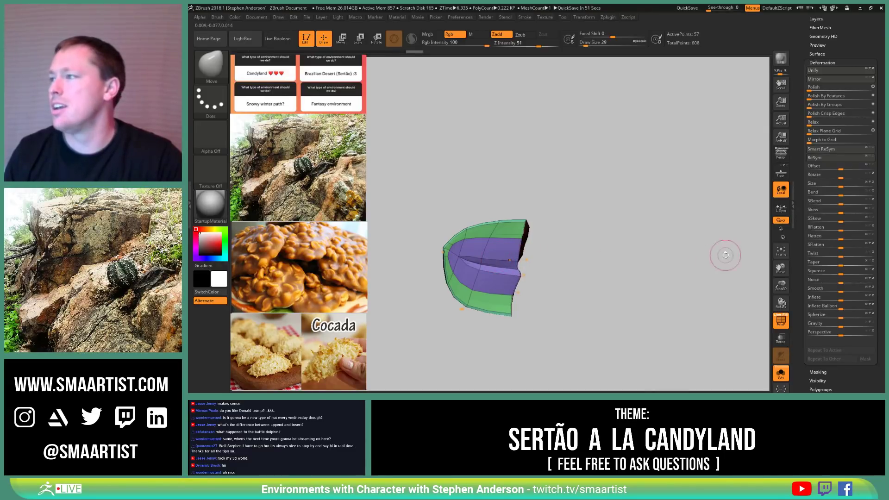
key("s")
left_click_drag(512, 222, 507, 223)
key("shift+f")
right_click_drag(673, 288, 656, 246, "ctrl")
Step: Select the Peanut_Whole subtool and create an InsertMultiMesh brush from all the peanut subtools
left_click_drag(846, 46, 853, 104)
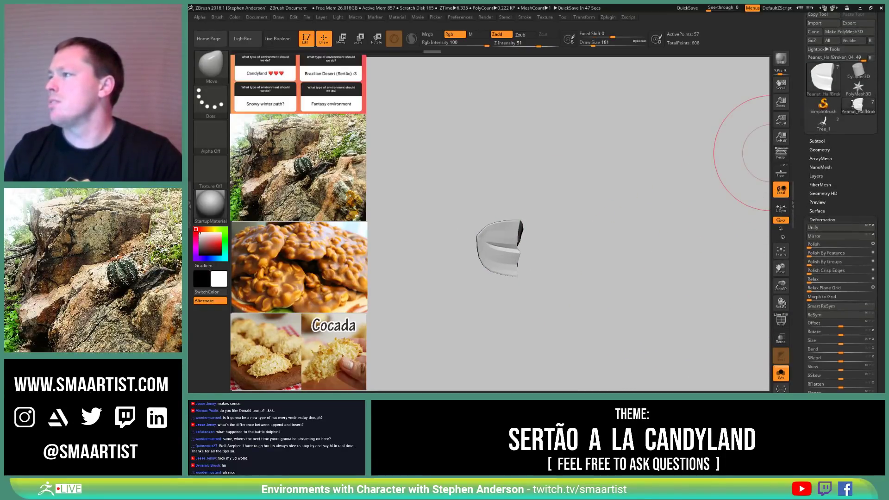
left_click(820, 141)
left_click(832, 172)
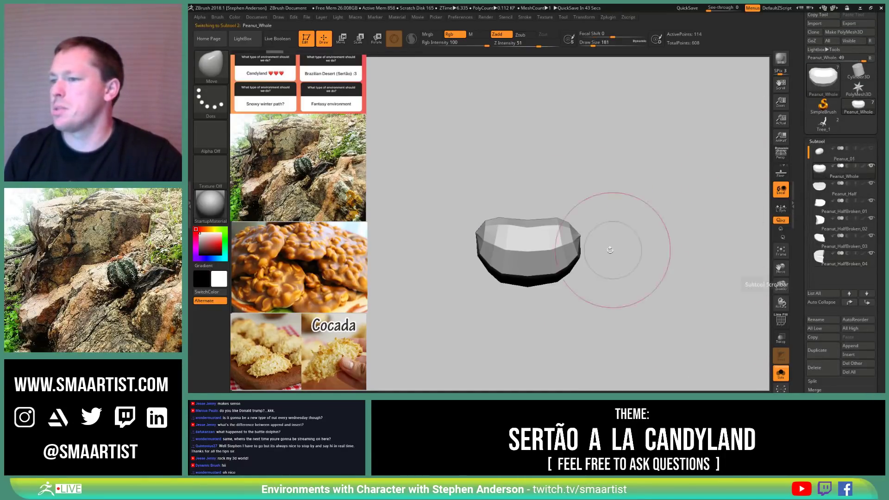
mouse_move(617, 233)
right_mouse_down("alt")
mouse_move(606, 226)
mouse_move(616, 234)
mouse_move(636, 217)
right_mouse_up("alt")
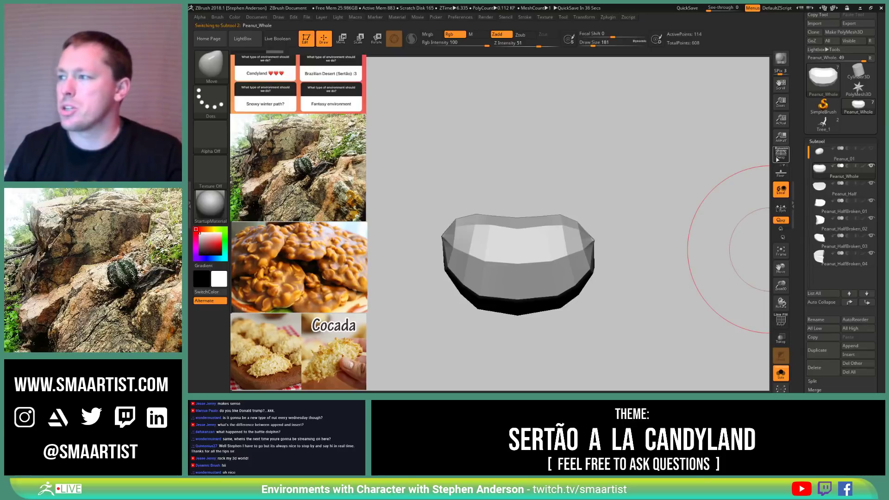
left_click(216, 17)
left_click(257, 202)
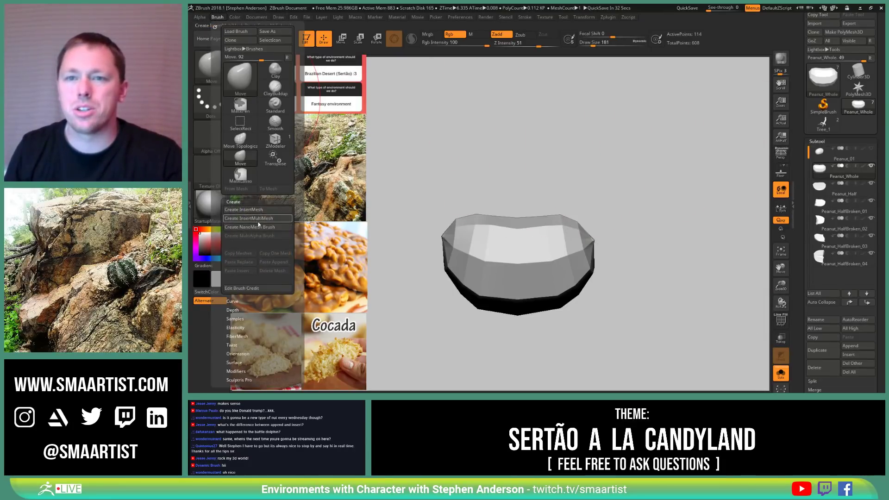
left_click(260, 218)
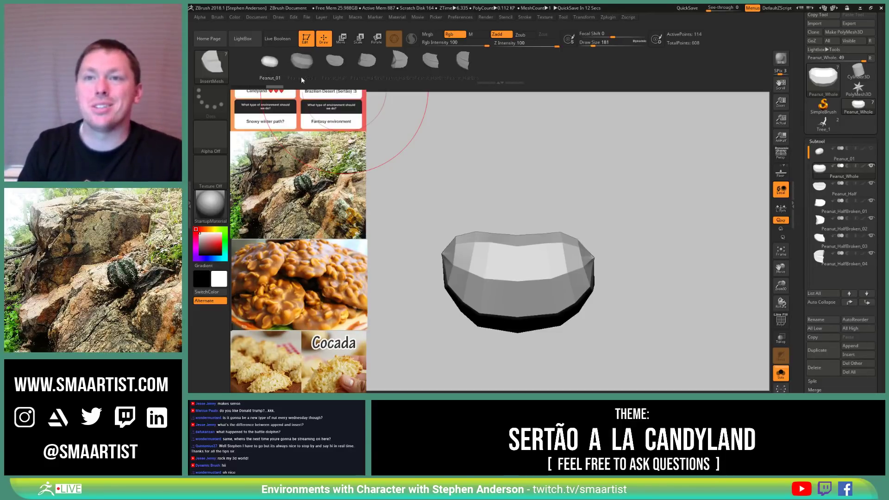
Step: Delete the Peanut_01 mesh from the new InsertMesh brush and reopen the brush options
left_click(216, 18)
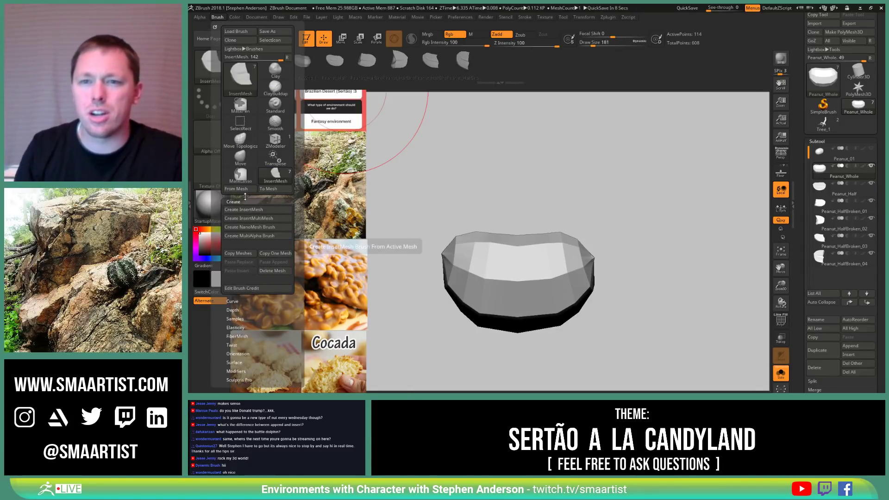
left_click(277, 273)
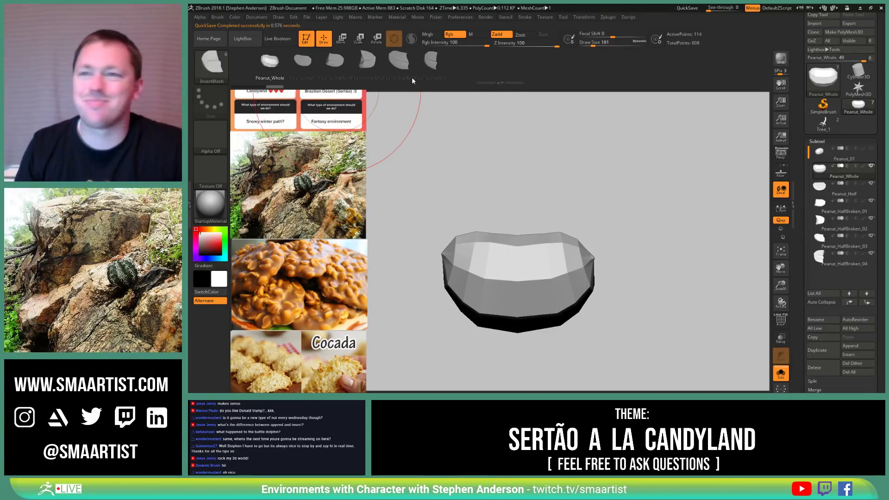
left_click(219, 17)
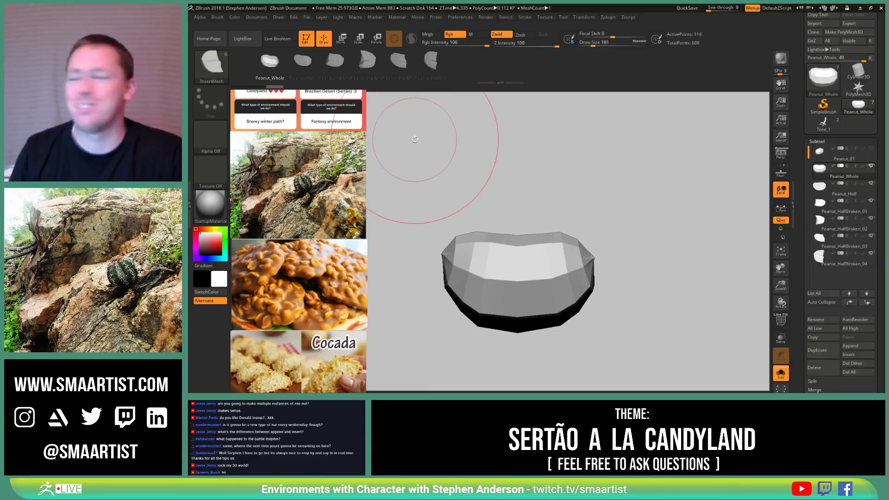
left_click(219, 17)
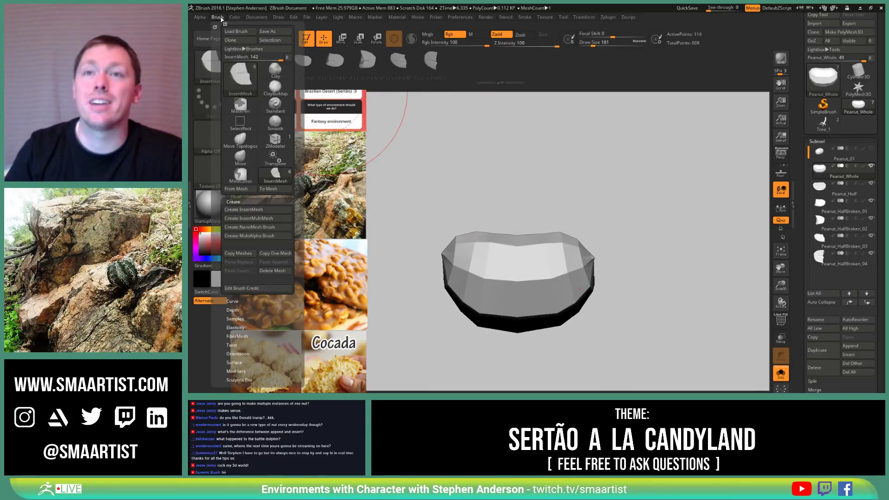
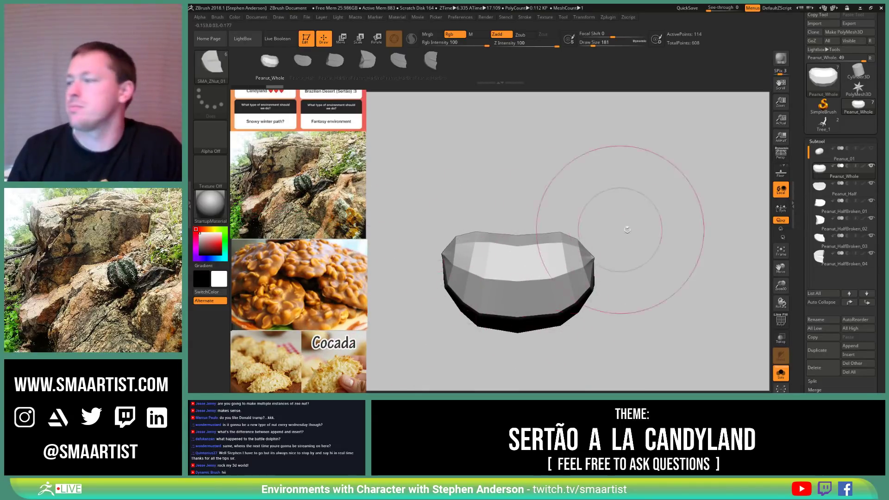
Step: Check the Tree_1 tool, return to the Peanut_Whole tool and save the file to disk
left_click(823, 123)
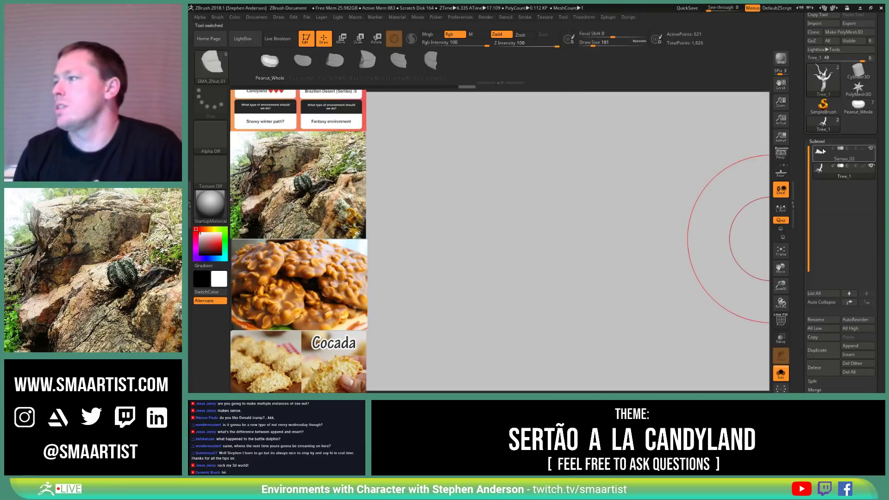
left_click(859, 105)
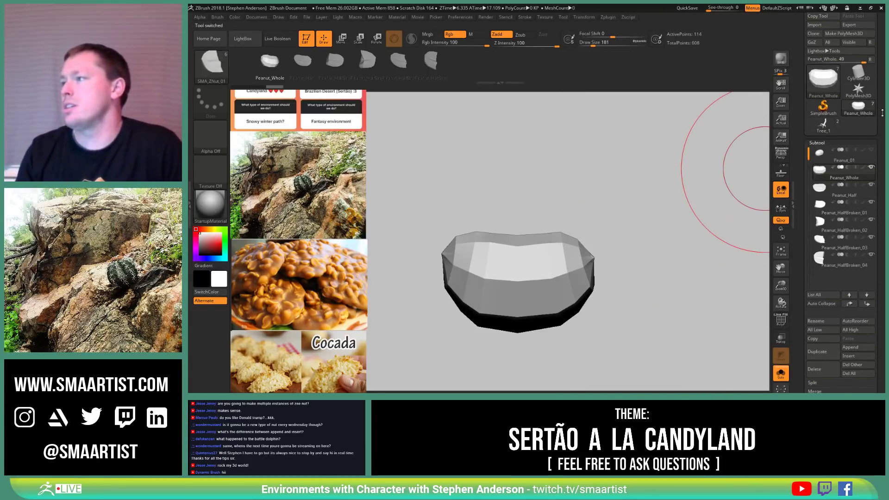
scroll(881, 156, "up", 1)
key("ctrl")
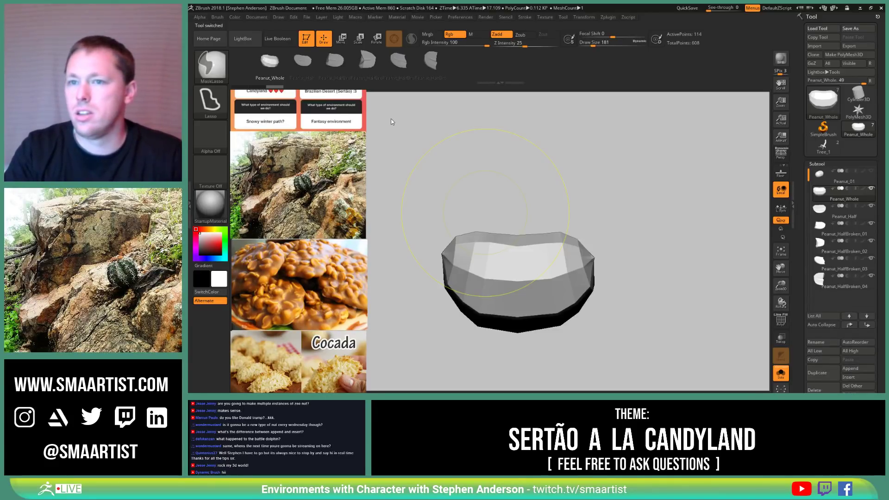
key("ctrl+s")
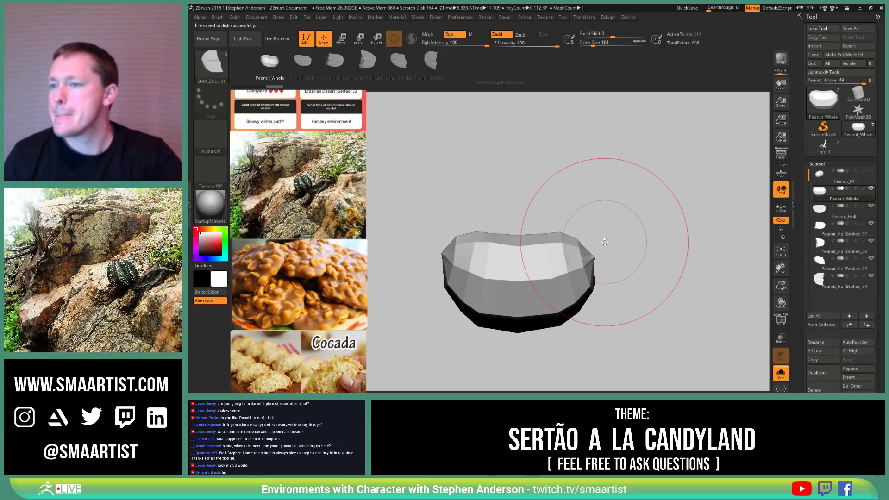
Step: Switch to the Tree_1 tool and turn off Solo mode to view the tree together with the terrain
left_click(824, 146)
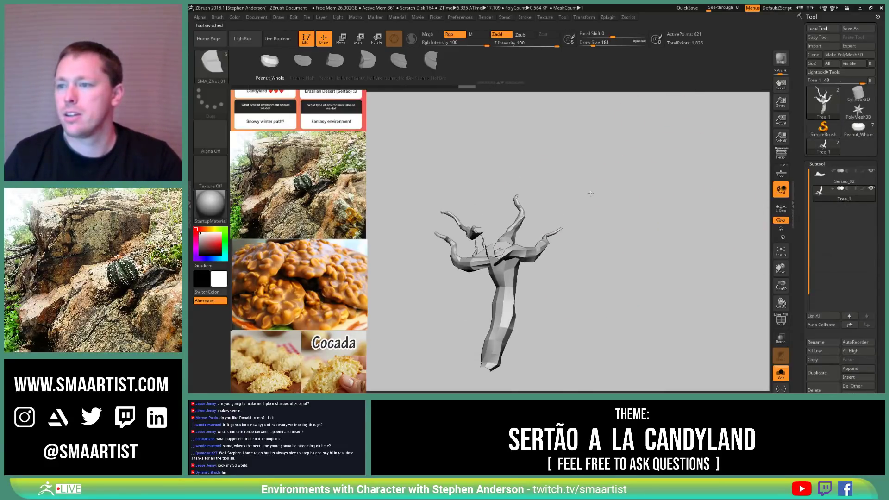
left_click(781, 373)
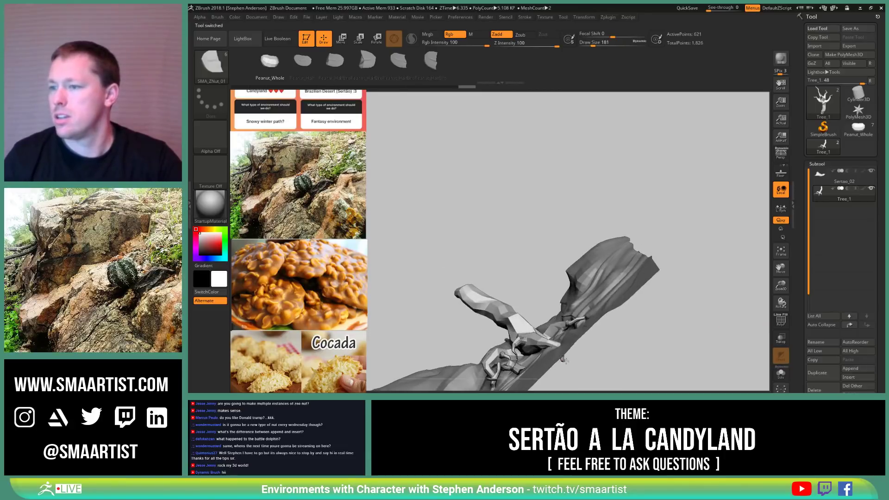
mouse_move(580, 308)
left_mouse_down()
mouse_move(609, 253)
mouse_move(605, 238)
mouse_move(591, 279)
mouse_move(585, 245)
left_mouse_up()
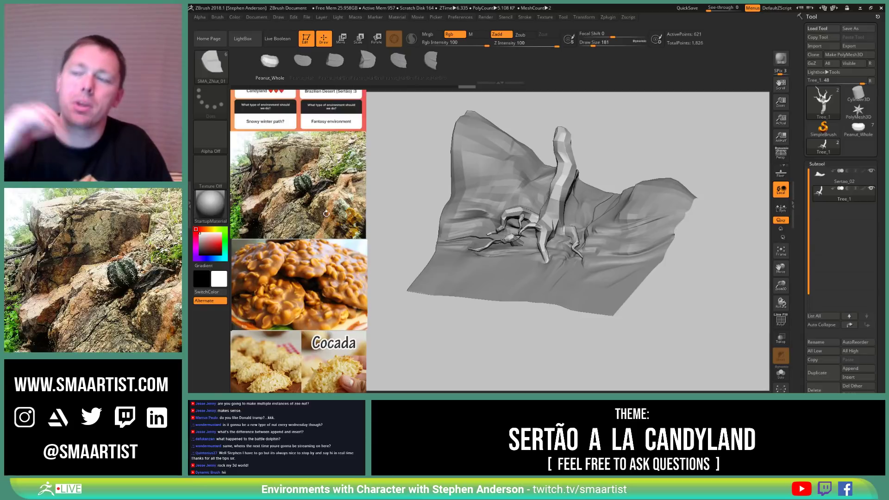
mouse_move(599, 235)
right_mouse_down()
mouse_move(625, 230)
mouse_move(581, 242)
mouse_move(582, 235)
right_mouse_up()
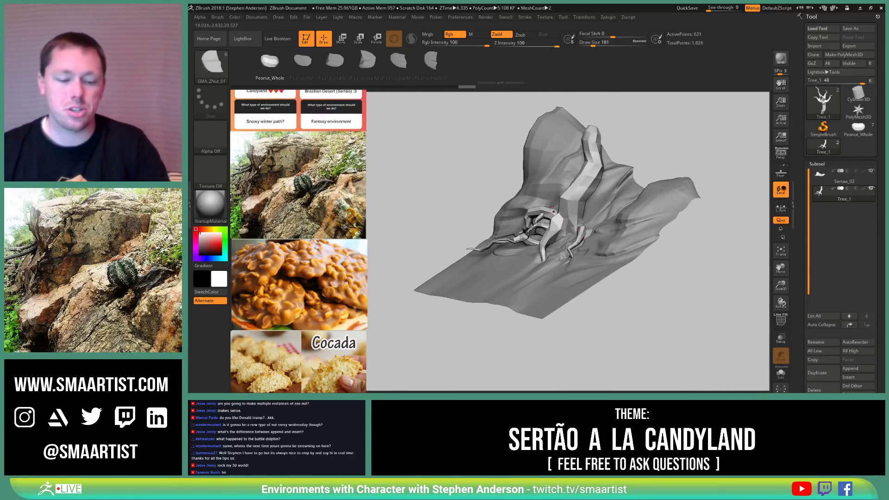
right_click_drag(552, 208, 509, 243)
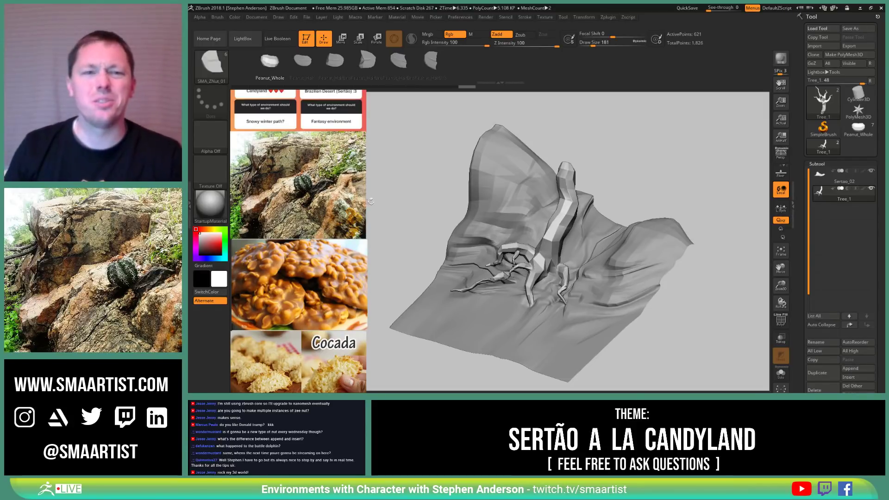
mouse_move(597, 278)
right_mouse_down()
mouse_move(581, 232)
mouse_move(553, 255)
mouse_move(590, 273)
mouse_move(597, 270)
mouse_move(576, 269)
mouse_move(588, 251)
mouse_move(583, 280)
mouse_move(615, 253)
mouse_move(617, 269)
mouse_move(615, 229)
mouse_move(590, 244)
right_mouse_up()
right_click(578, 292, "ctrl")
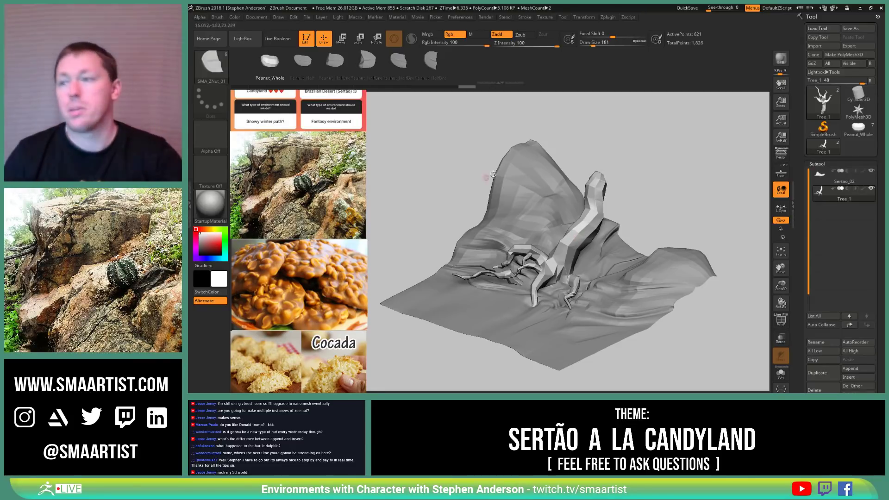
Step: Insert a cube at the terrain's peak using the Insert Cube mesh of the IMM Primitives brush
key("b")
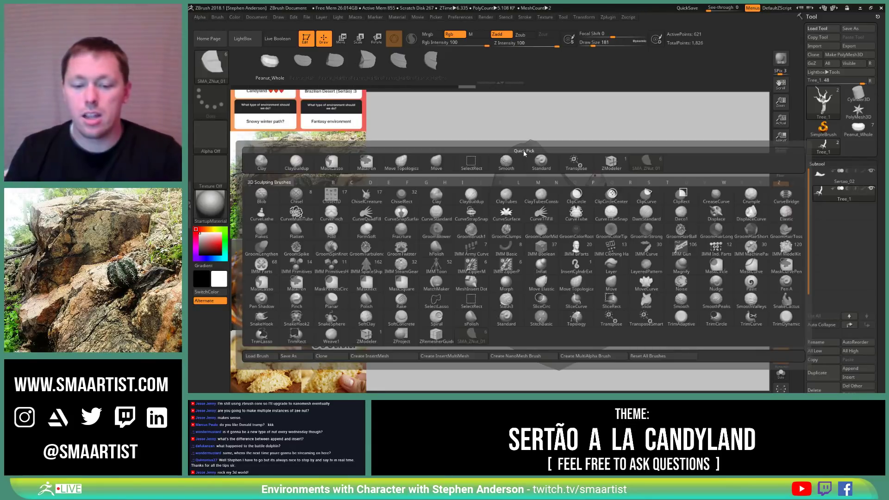
key("i")
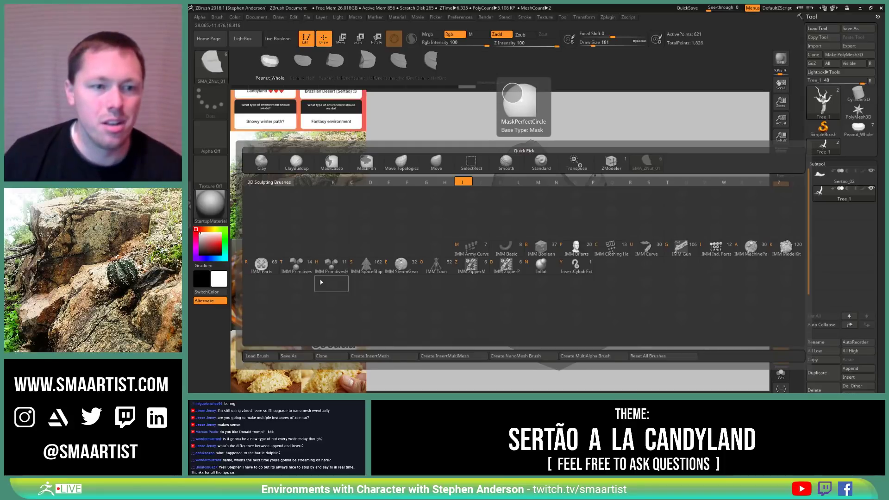
left_click(297, 267)
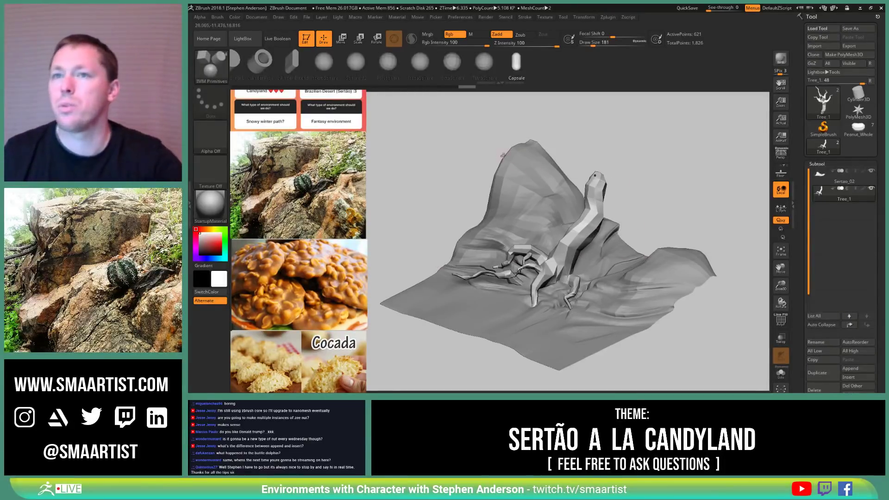
left_click_drag(532, 67, 722, 68)
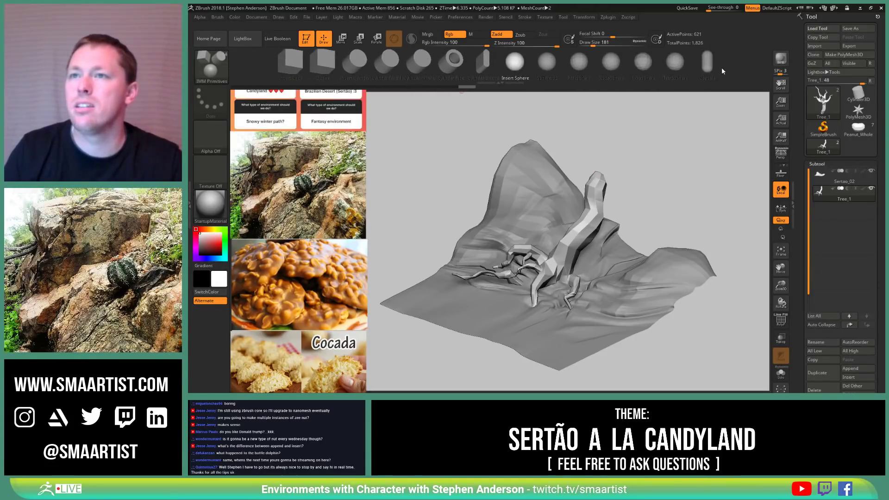
left_click(306, 68)
mouse_move(597, 176)
right_mouse_down("alt")
mouse_move(561, 232)
mouse_move(559, 272)
mouse_move(602, 259)
mouse_move(635, 230)
mouse_move(595, 250)
mouse_move(591, 201)
mouse_move(533, 200)
mouse_move(560, 270)
mouse_move(508, 316)
right_mouse_up("alt")
left_click_drag(521, 318, 577, 347)
mouse_move(576, 347)
right_mouse_down()
mouse_move(595, 308)
mouse_move(588, 269)
mouse_move(547, 256)
mouse_move(520, 275)
right_mouse_up()
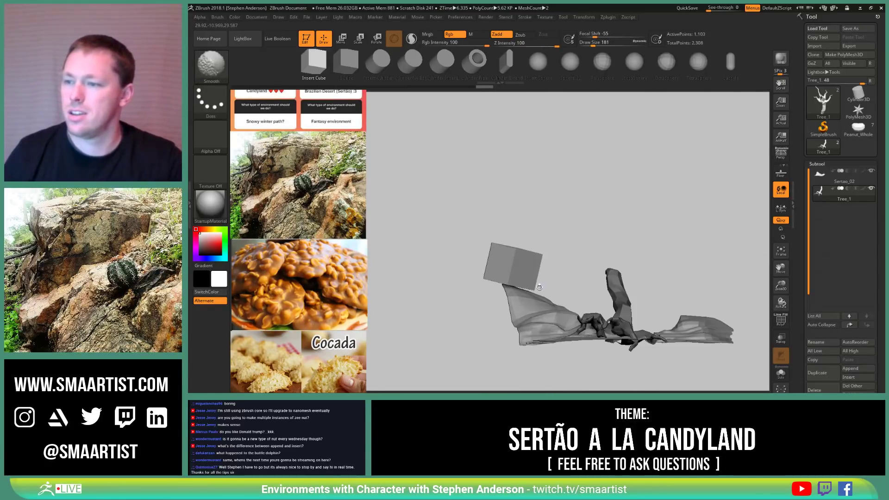
Step: Reset the gizmo's orientation, centre it on the inserted cube and adjust the cube's placement above the terrain's peak
key("w")
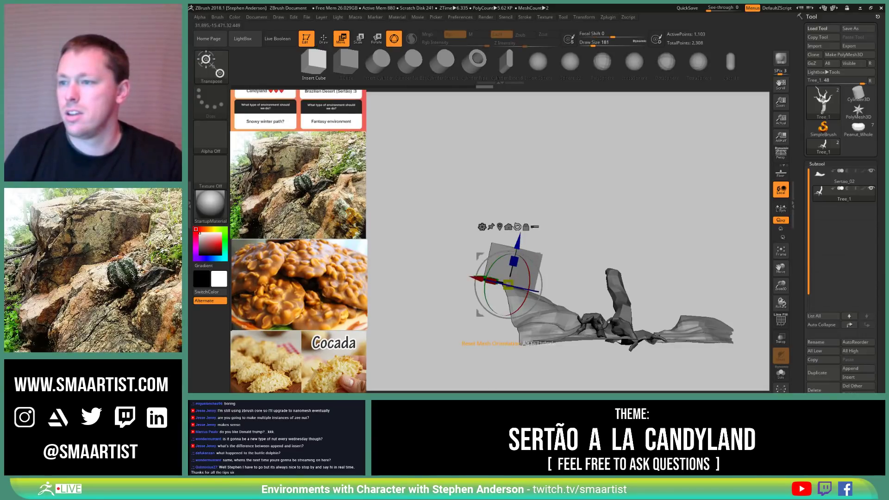
left_click(517, 227)
right_click_drag(608, 239, 589, 271)
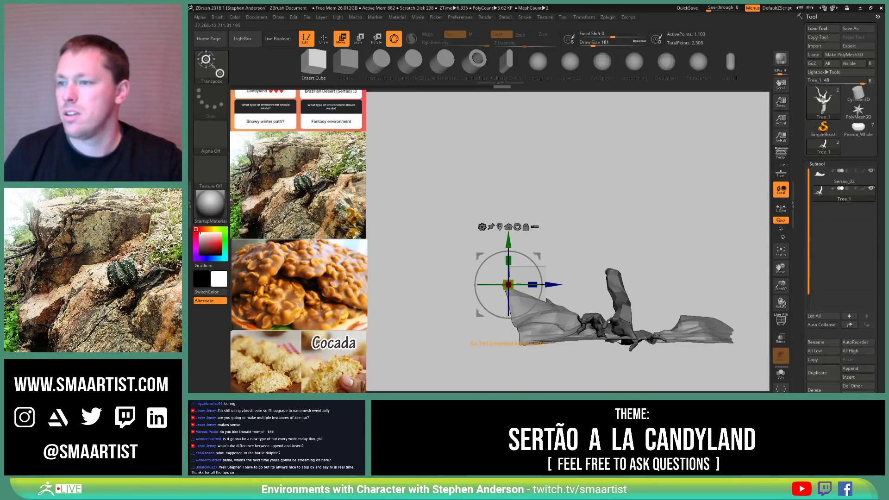
left_click(500, 227)
mouse_move(594, 248)
right_mouse_down()
mouse_move(580, 263)
mouse_move(587, 253)
right_mouse_up()
left_click_drag(557, 257, 539, 244)
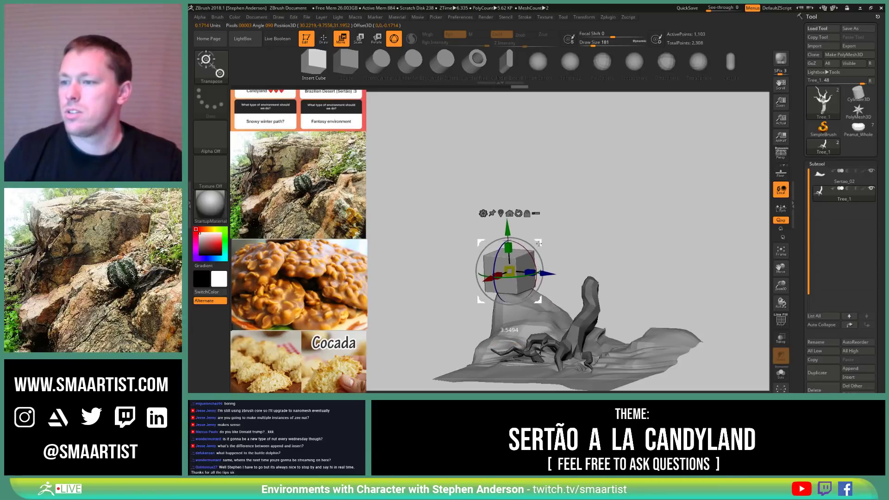
right_click_drag(587, 256, 564, 253)
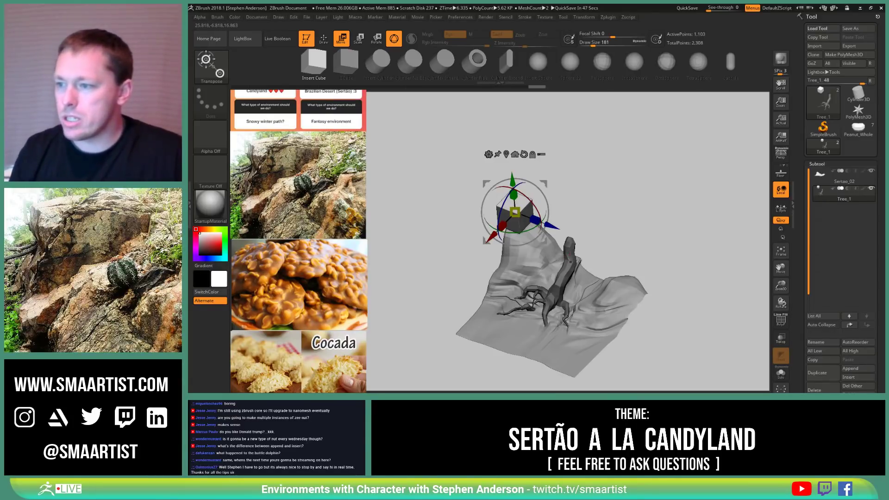
mouse_move(579, 260)
right_mouse_down()
mouse_move(577, 238)
mouse_move(584, 255)
right_mouse_up()
mouse_move(584, 255)
right_mouse_down("ctrl")
mouse_move(635, 283)
mouse_move(500, 204)
mouse_move(495, 186)
mouse_move(531, 183)
mouse_move(544, 193)
mouse_move(477, 274)
right_mouse_up("ctrl")
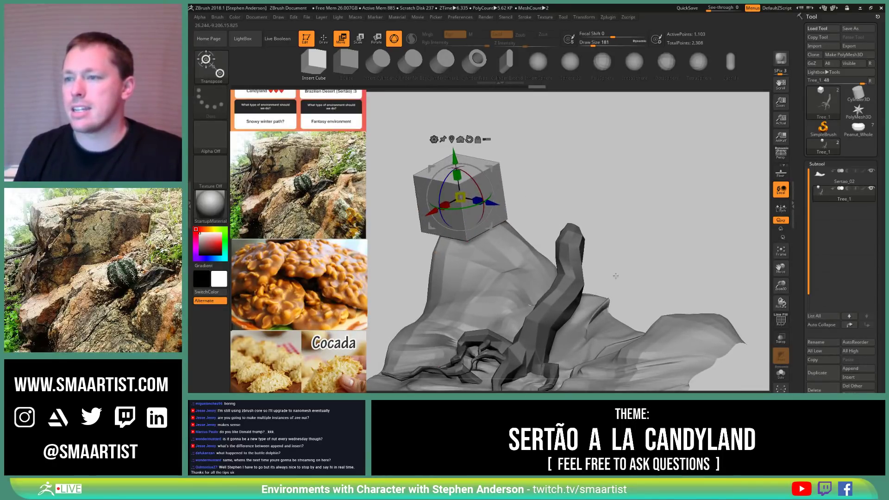
Step: Switch to the ZModeler brush and turn on the polyframe to inspect the cube's topology
key("q")
key("b")
key("z")
key("m")
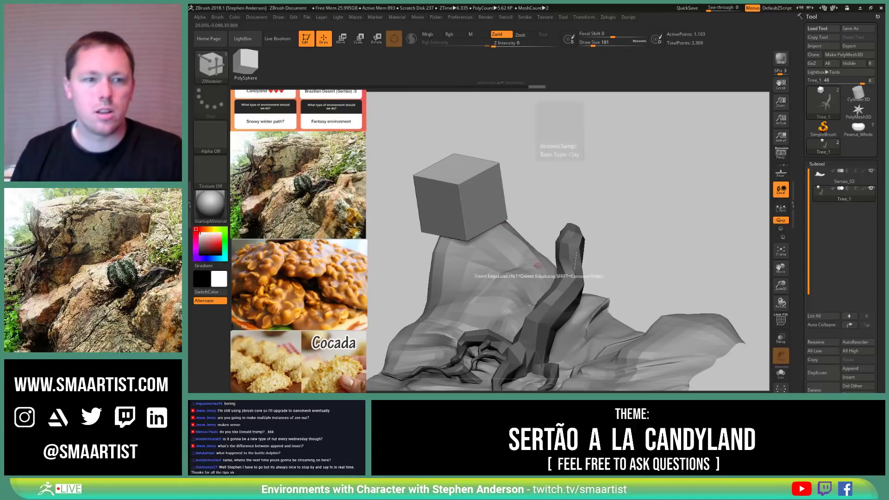
mouse_move(486, 226)
right_mouse_down()
mouse_move(460, 179)
mouse_move(497, 204)
right_mouse_up()
key("shift+f")
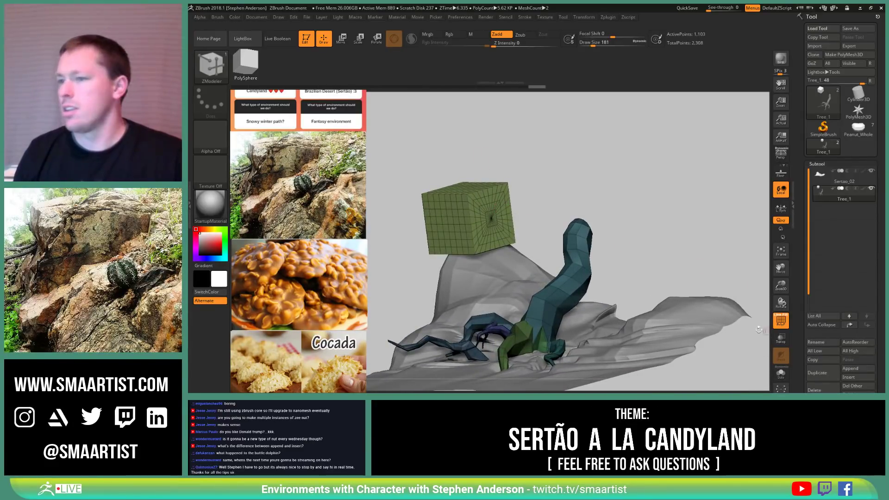
Step: Undo the cube's transforms and its insertion
key("ctrl+z")
key("ctrl+z")
key("ctrl+z")
key("ctrl+z")
key("ctrl+z")
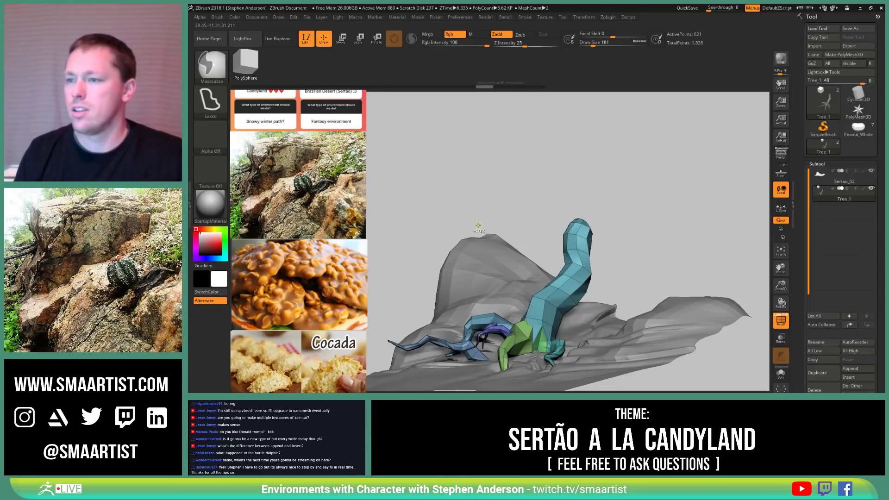
Step: Select the IMM Primitives brush again and delete the dense Insert Cube mesh from it
mouse_move(471, 217)
right_mouse_down()
mouse_move(491, 296)
mouse_move(600, 355)
right_mouse_up()
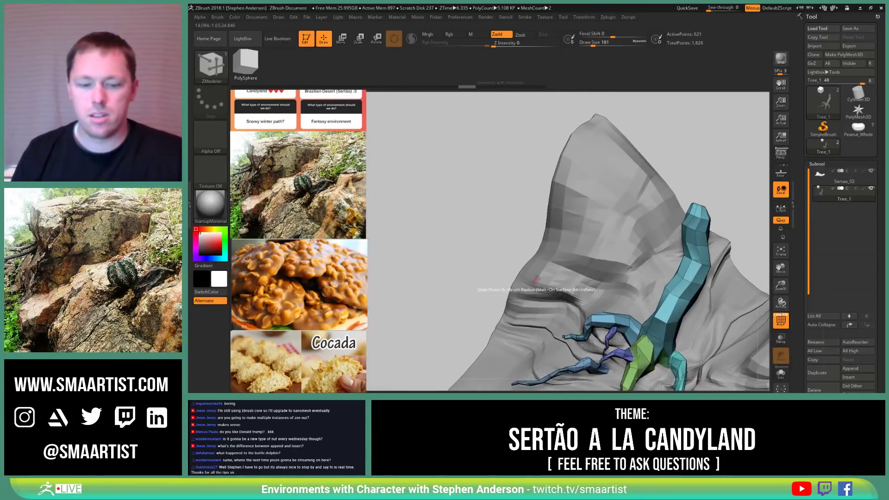
key("b")
left_click(338, 192)
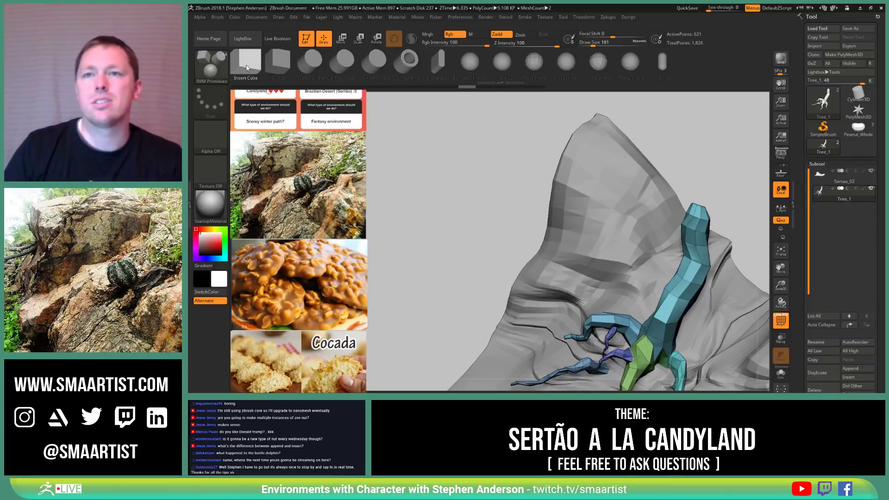
left_click(218, 18)
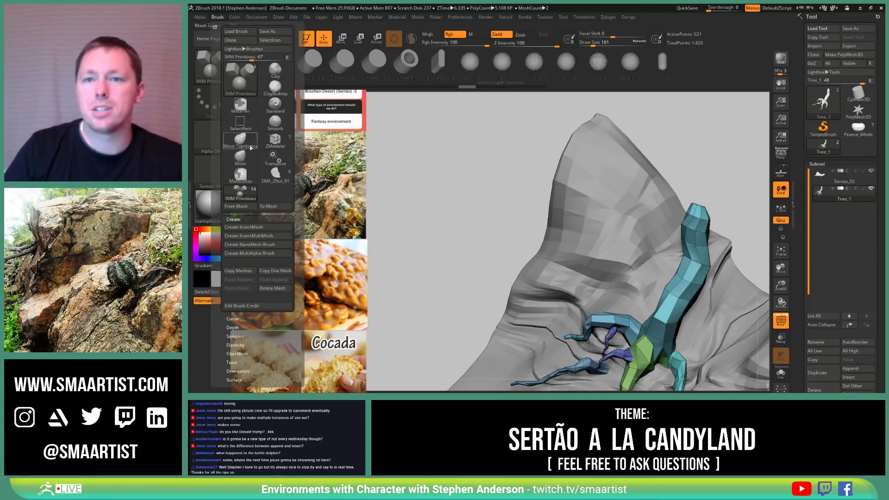
left_click(275, 289)
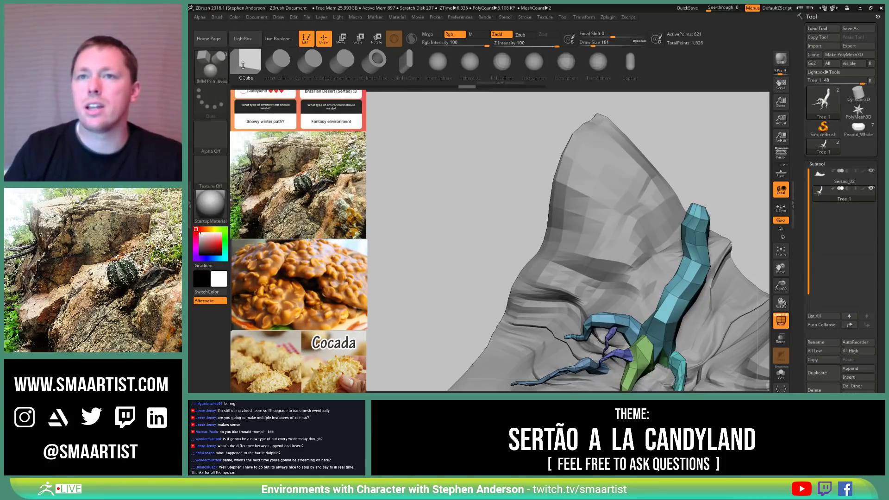
Step: Insert a QCube at the terrain's peak and bring up the transform gizmo on it
left_click_drag(527, 185, 451, 250)
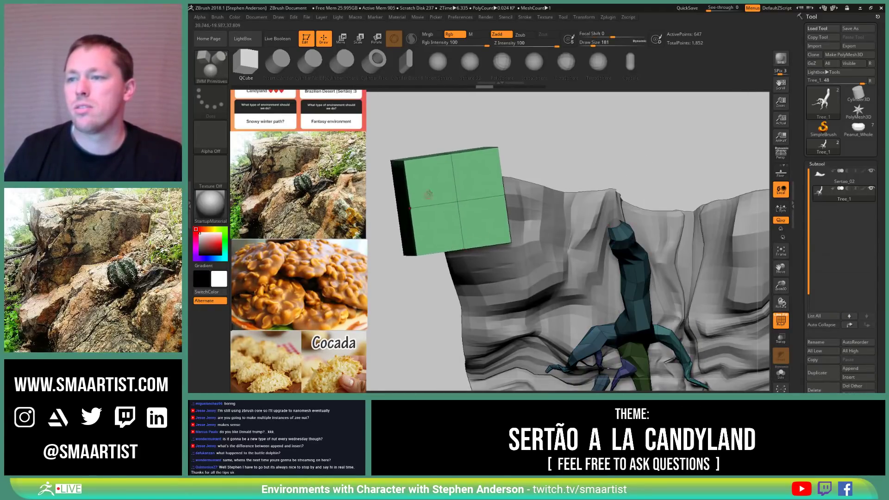
left_click_drag(521, 243, 451, 171)
key("w")
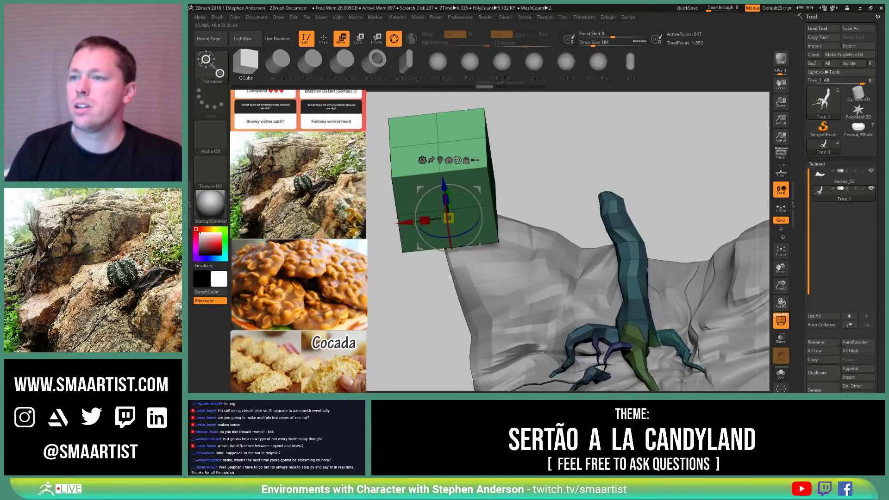
left_click_drag(451, 276, 519, 204)
left_click(451, 187)
left_click_drag(594, 250, 584, 256)
left_click_drag(677, 218, 573, 238, "alt")
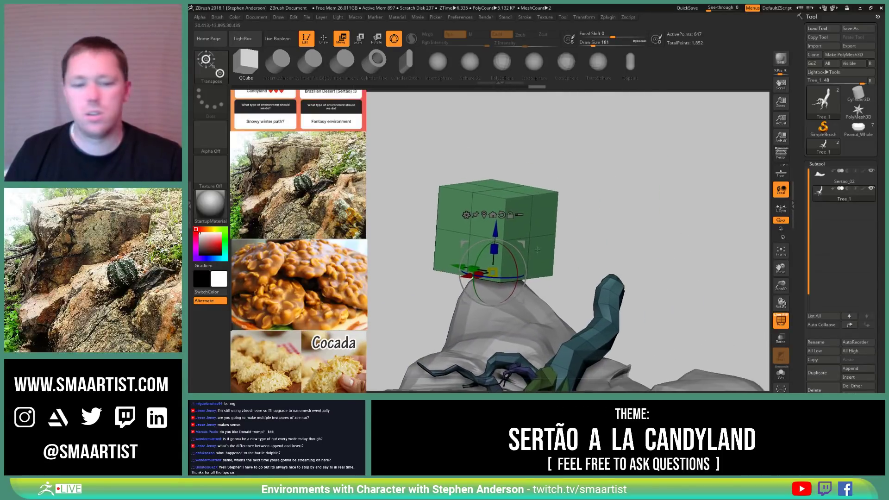
Step: Delete the QCube's middle edge loops with the ZModeler brush, leaving one polygon per side
key("q")
left_click_drag(597, 209, 577, 246)
key("b")
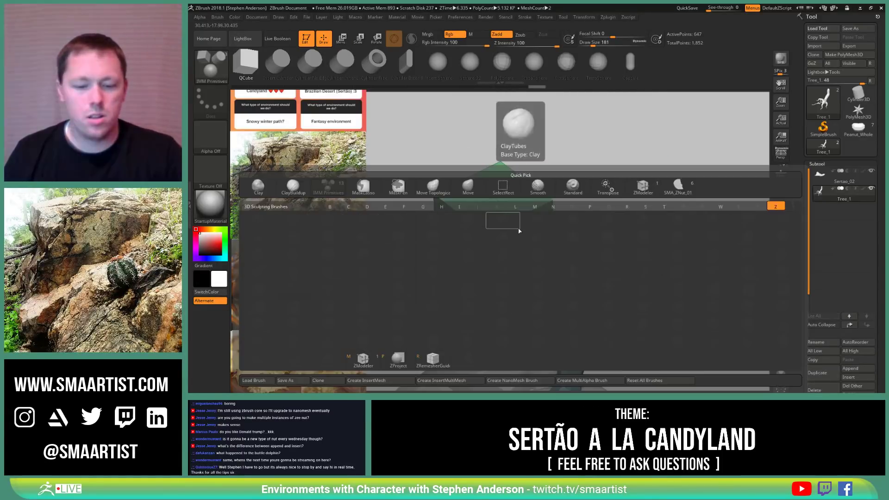
key("z")
key("m")
left_click(520, 238, "alt")
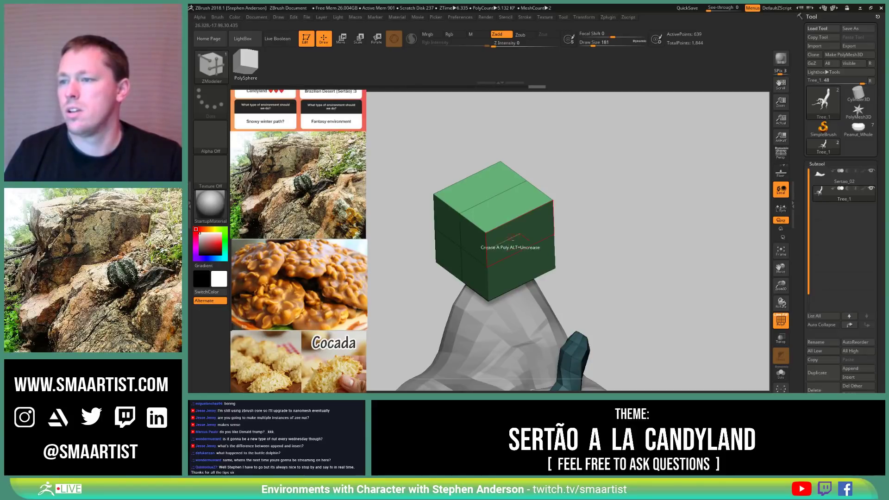
left_click(522, 218, "alt")
left_click(522, 254, "alt")
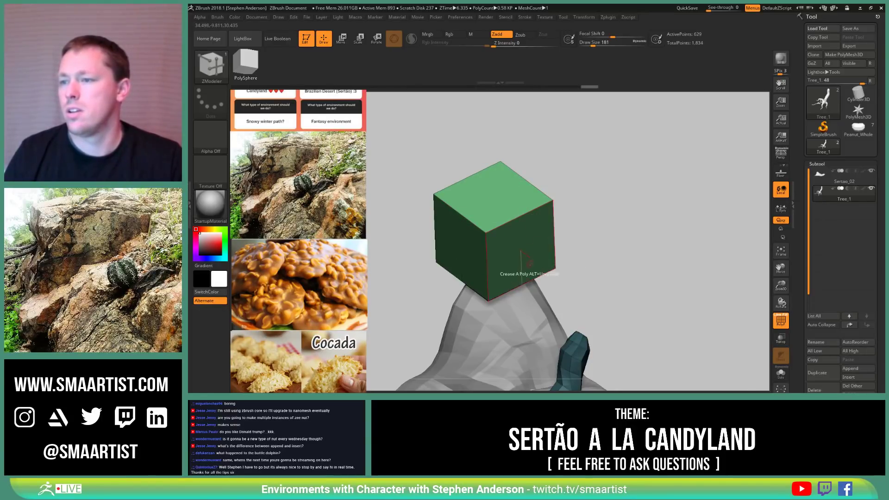
Step: Set the ZModeler polygon action to Delete on single polygons and remove faces from the cube, leaving an open shell of side walls
right_click_drag(520, 265, 529, 203, "ctrl")
key("space")
left_click(437, 132)
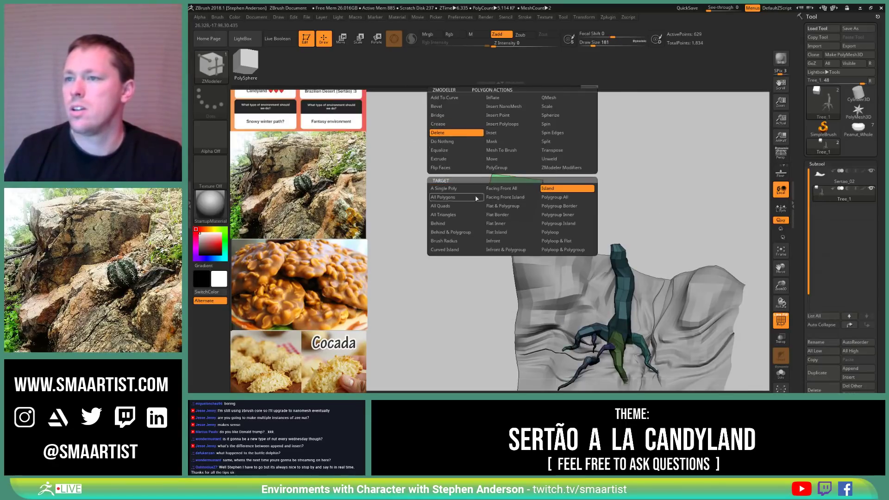
left_click(448, 197)
mouse_move(513, 225)
right_mouse_down()
mouse_move(492, 212)
mouse_move(508, 231)
right_mouse_up()
left_click(493, 212)
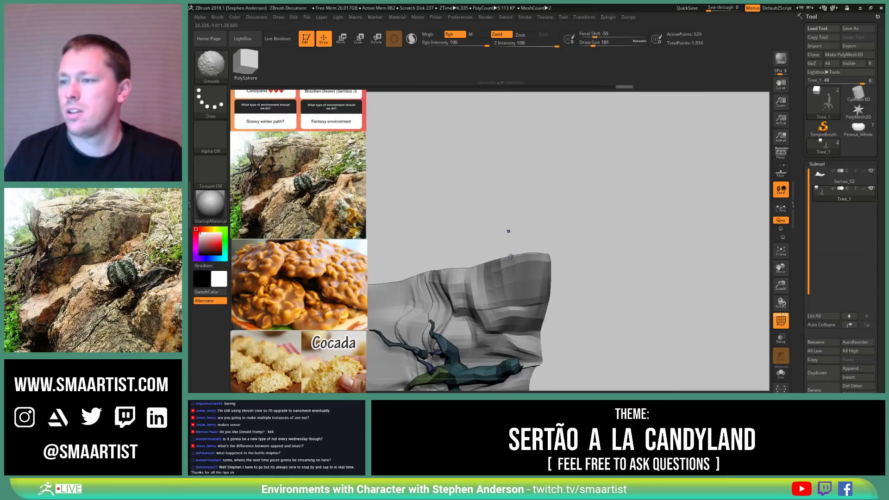
mouse_move(555, 253)
right_mouse_down("shift")
mouse_move(568, 213)
mouse_move(540, 255)
mouse_move(514, 260)
right_mouse_up("shift")
key("shift")
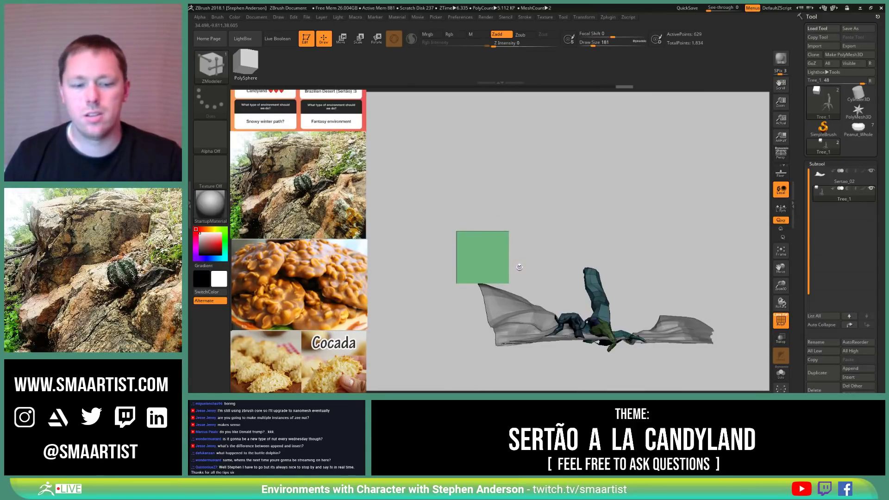
Step: Turn on Smt subdivision smoothing in the Geometry settings and store the current configuration
key("w")
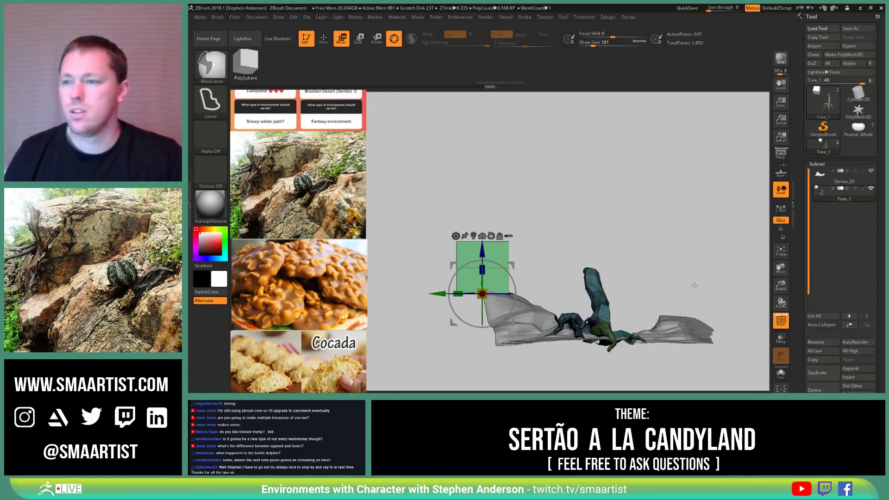
left_click_drag(804, 389, 801, 296)
left_click(819, 341)
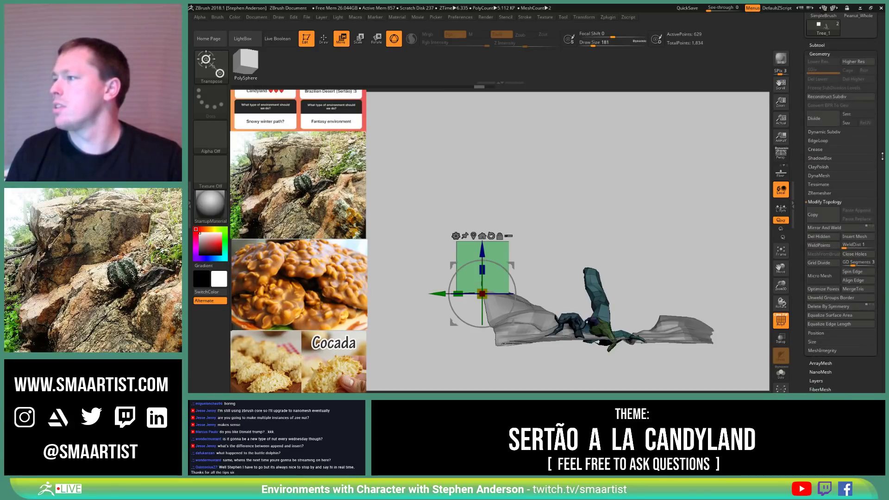
left_click(825, 133)
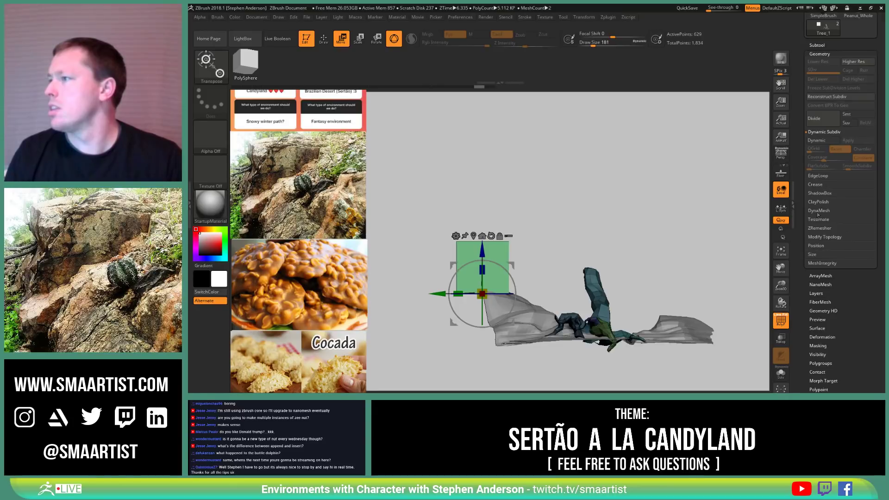
left_click(854, 115)
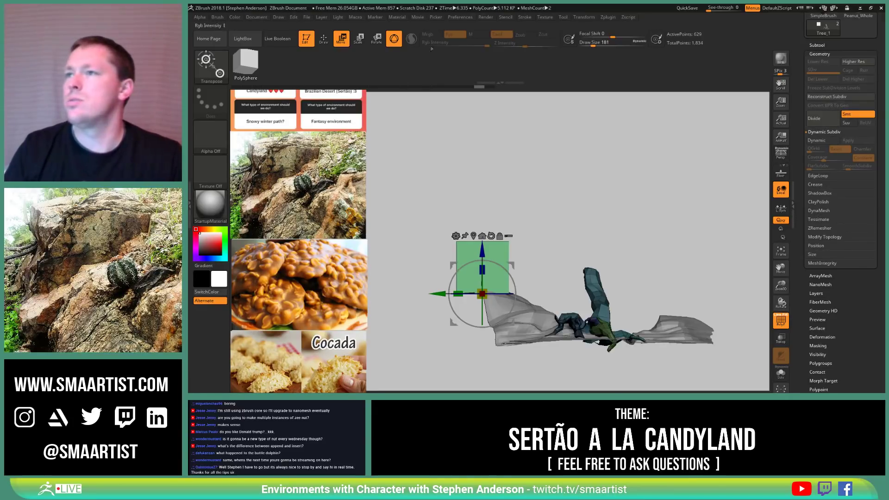
left_click(460, 17)
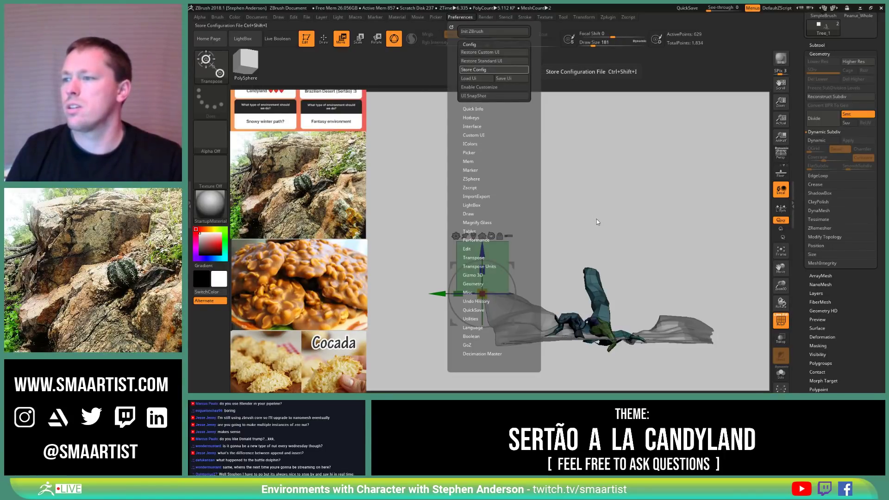
key("ctrl+shift+i")
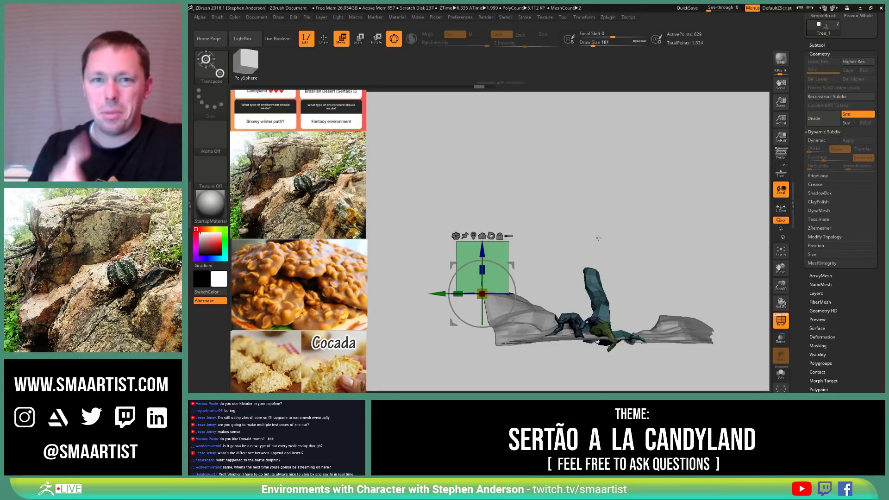
Step: Split the unmasked cube shell off from Tree_1 into its own subtool and select that subtool
mouse_move(534, 244)
right_mouse_down()
mouse_move(552, 253)
mouse_move(546, 248)
mouse_move(564, 238)
mouse_move(611, 238)
right_mouse_up()
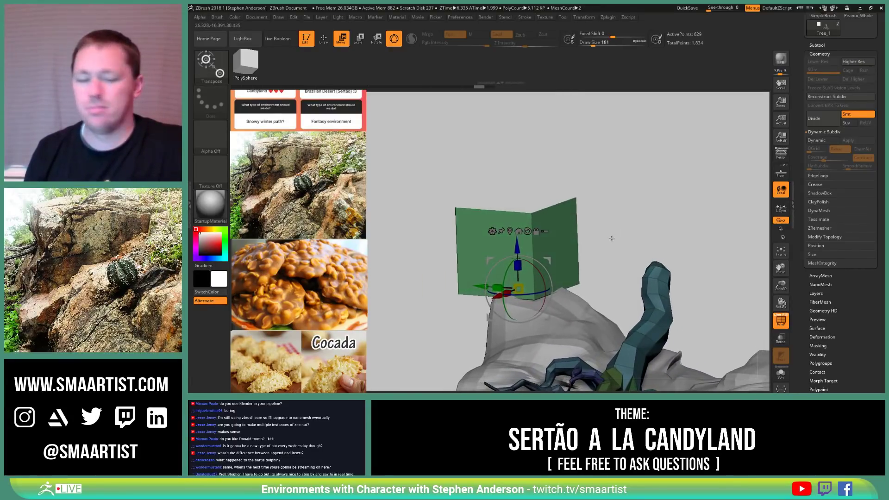
left_click(835, 238)
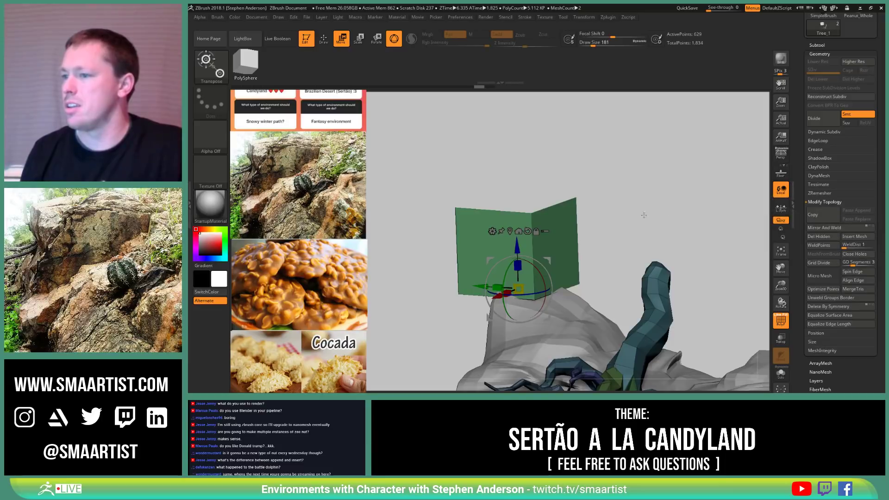
mouse_move(643, 214)
left_mouse_down()
mouse_move(629, 228)
mouse_move(631, 220)
mouse_move(649, 247)
mouse_move(691, 228)
mouse_move(687, 215)
mouse_move(665, 221)
mouse_move(648, 210)
left_mouse_up()
key("q")
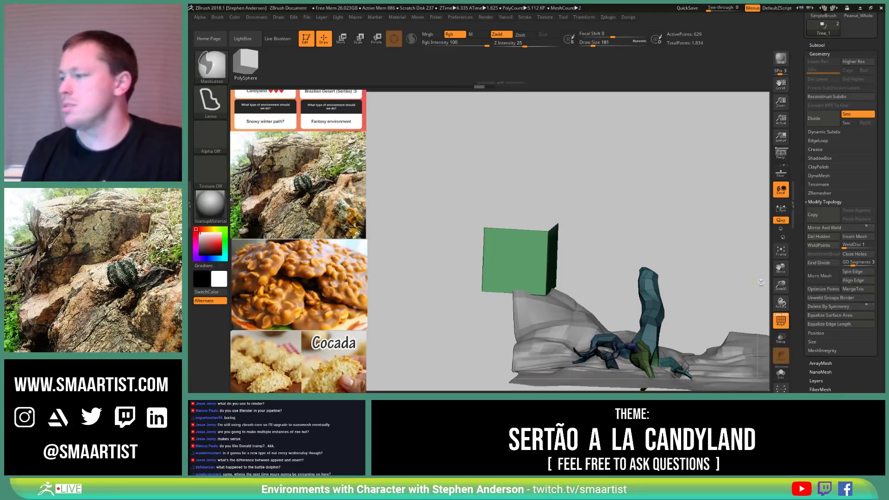
left_click_drag(837, 367, 855, 353)
left_click(828, 358)
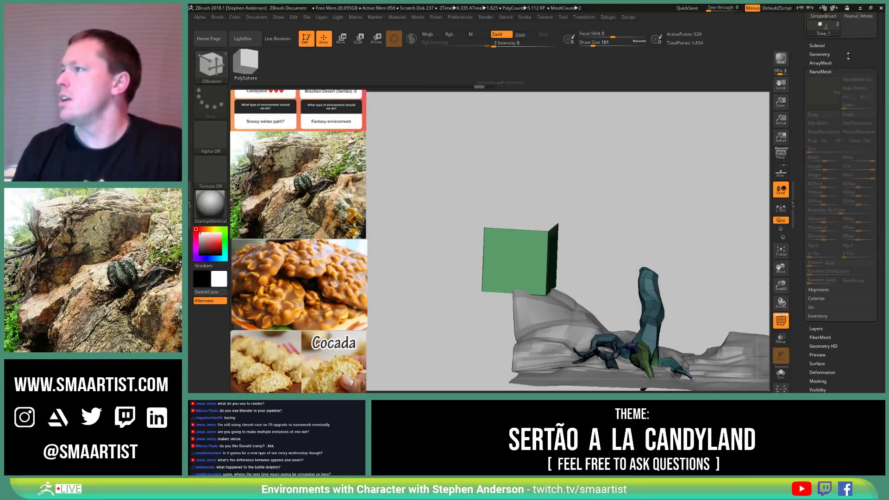
left_click(833, 45)
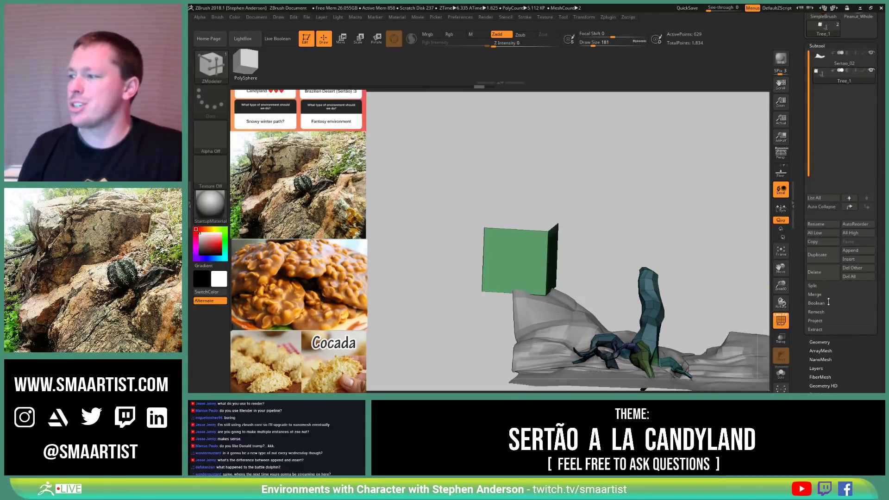
left_click(813, 286)
left_click(830, 320)
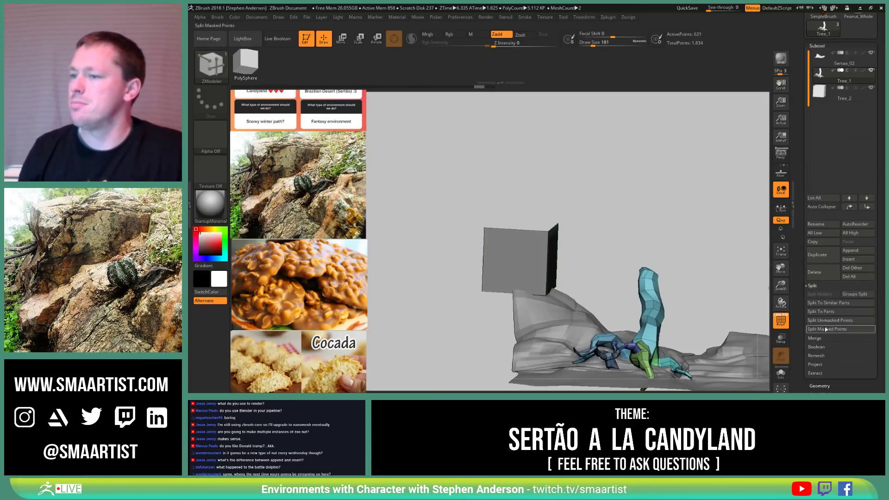
left_click(821, 99)
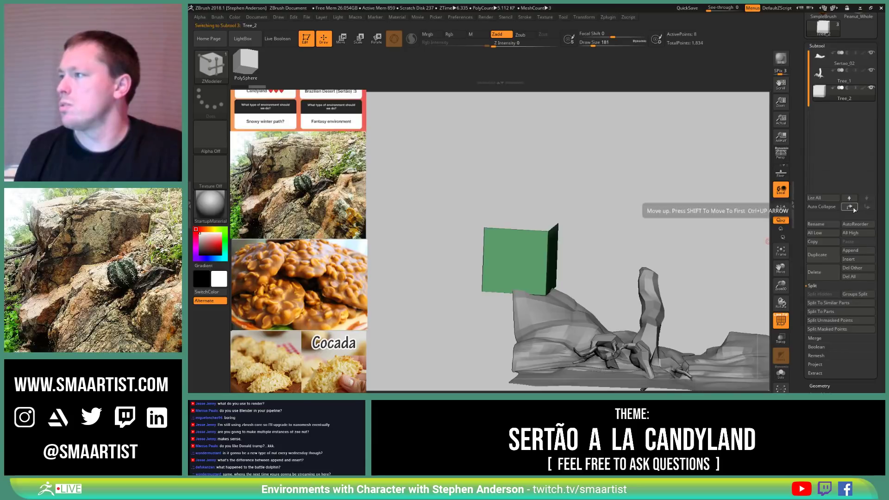
Step: Divide the cube shell once to round its corners
mouse_move(560, 247)
left_mouse_down()
mouse_move(542, 243)
mouse_move(576, 244)
left_mouse_up()
key("ctrl+d")
mouse_move(576, 244)
right_mouse_down("alt")
mouse_move(562, 246)
mouse_move(582, 248)
mouse_move(599, 266)
right_mouse_up("alt")
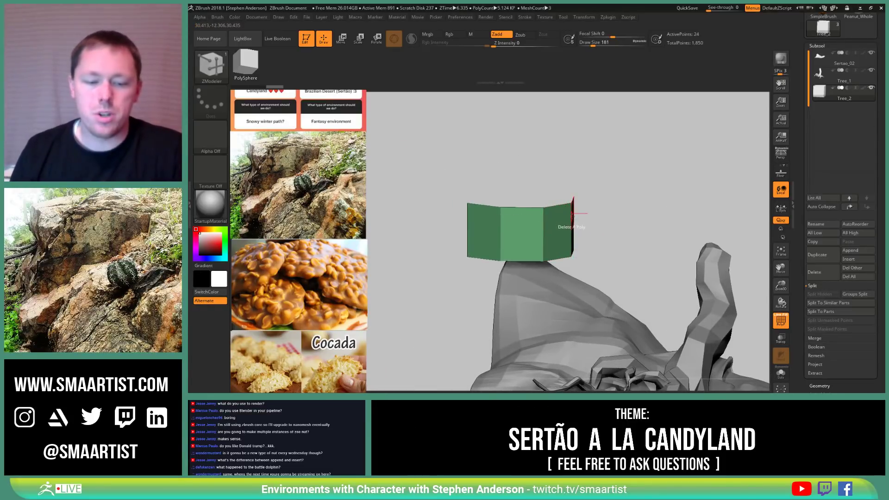
Step: Center the transform gizmo on the cube shell and stretch the shell vertically
key("w")
left_click_drag(598, 213, 592, 210, "shift")
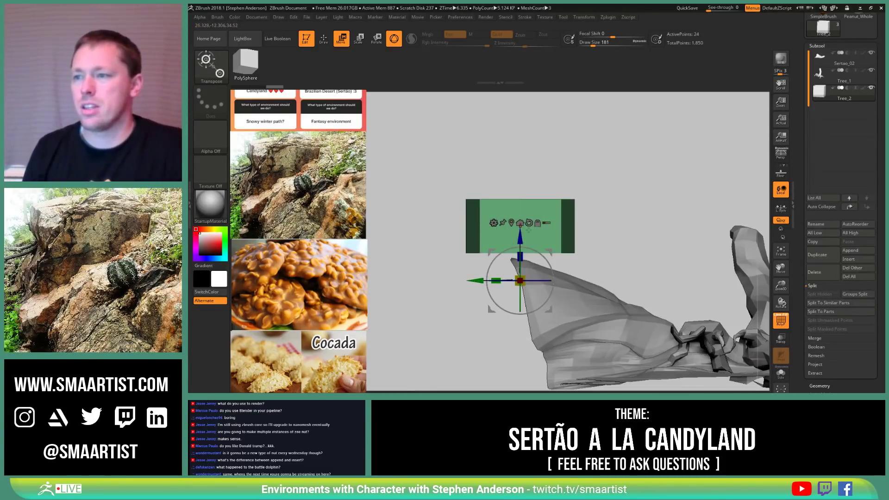
left_click(520, 223)
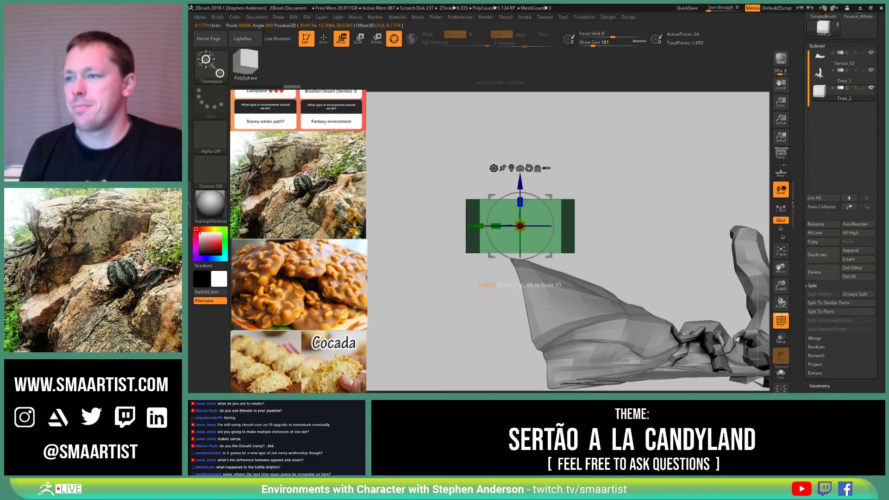
left_click_drag(520, 202, 523, 123)
left_click_drag(675, 213, 649, 222)
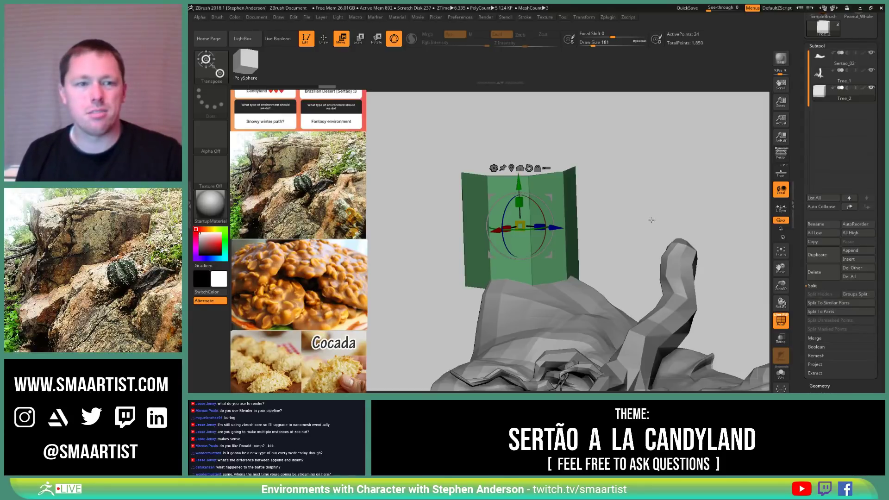
right_click_drag(610, 240, 649, 234, "ctrl")
right_click_drag(648, 234, 631, 246)
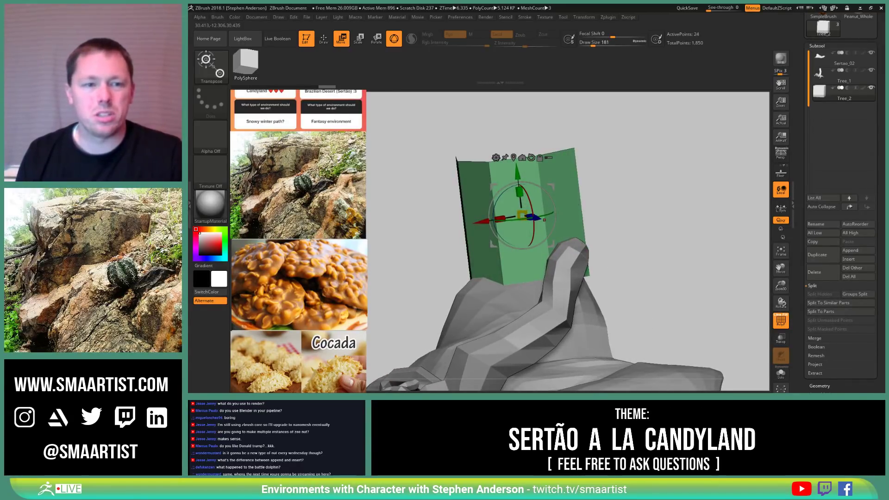
Step: Select the Move brush for sculpting the rock wall shell above the terrain
mouse_move(580, 198)
right_mouse_down()
mouse_move(582, 252)
mouse_move(592, 249)
mouse_move(546, 234)
mouse_move(524, 248)
mouse_move(501, 225)
mouse_move(515, 242)
right_mouse_up()
key("b")
key("m")
key("v")
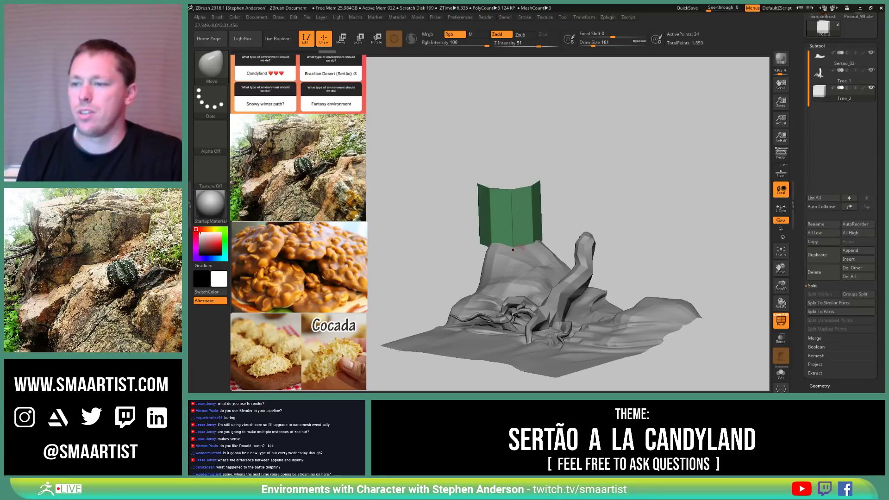
right_click_drag(593, 261, 579, 266)
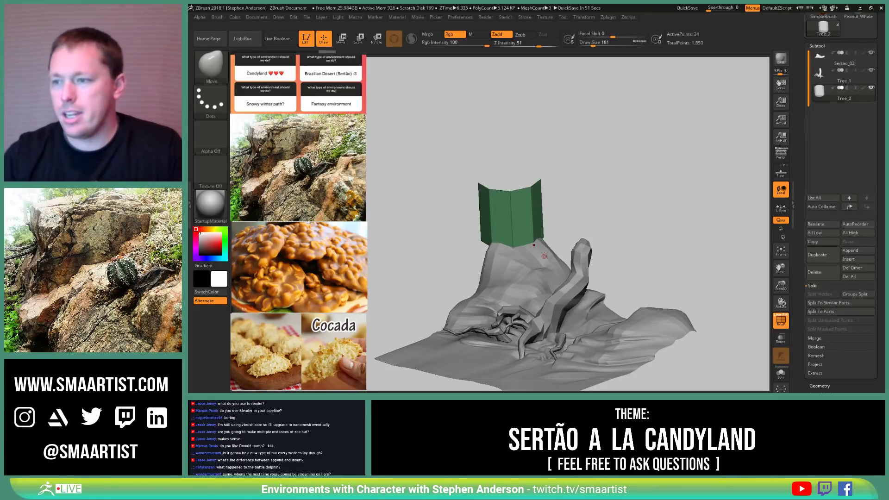
mouse_move(484, 228)
right_mouse_down()
mouse_move(465, 216)
mouse_move(483, 216)
right_mouse_up()
Step: Render the scene with BPR, hide the polyframe display and inspect the shapes
left_click(781, 58)
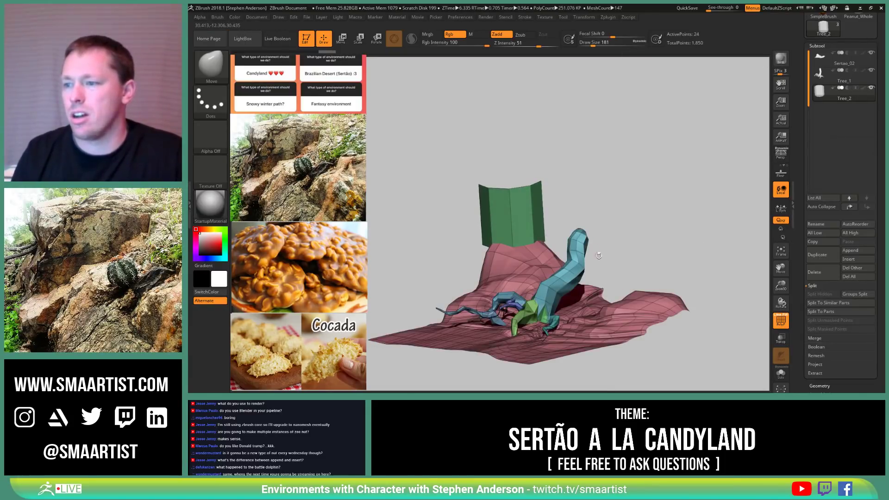
key("shift+f")
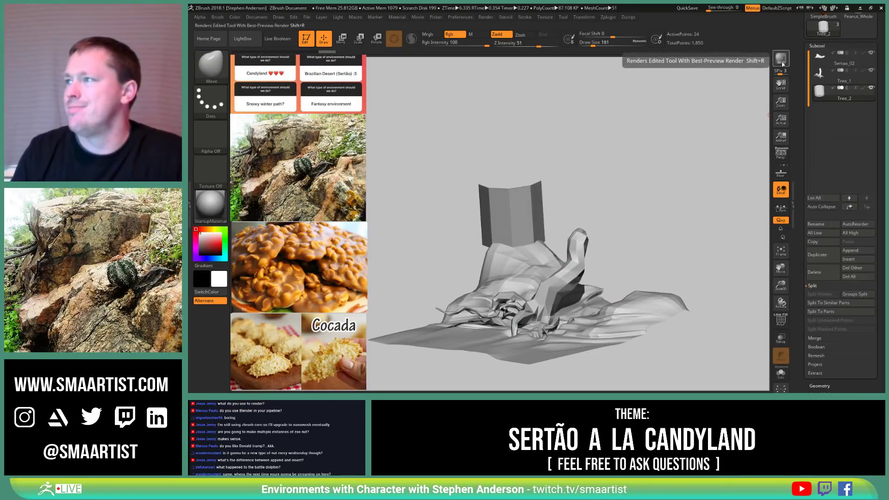
left_click_drag(668, 150, 634, 158)
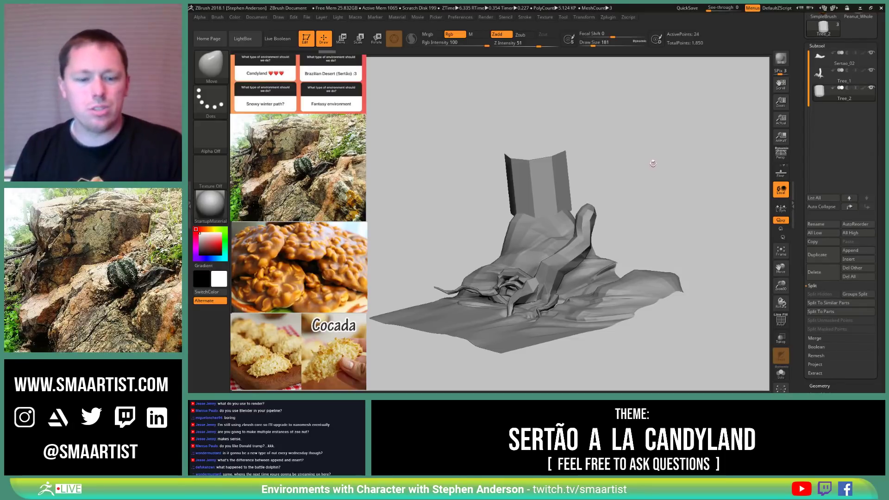
left_click_drag(666, 146, 608, 179)
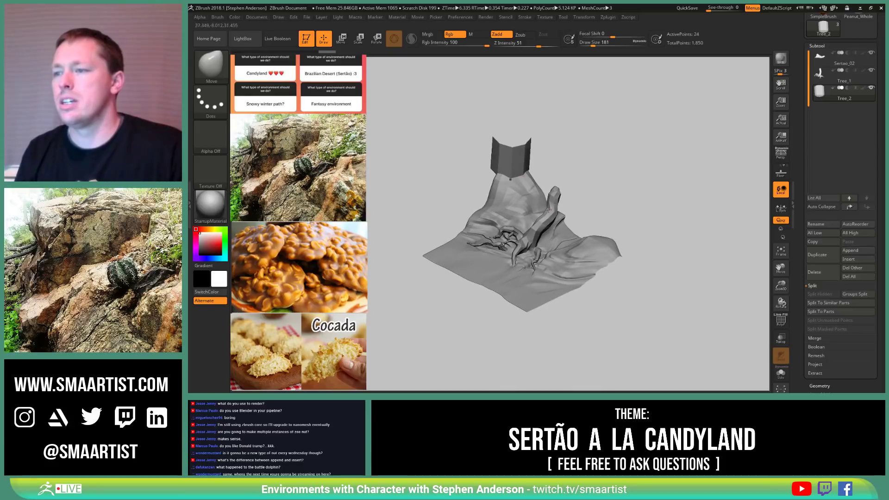
Step: Select the Tree_1 subtool and adjust the base of its roots using the Move brush at draw size 881
left_click(555, 200, "alt")
left_click_drag(463, 185, 568, 259)
key("space")
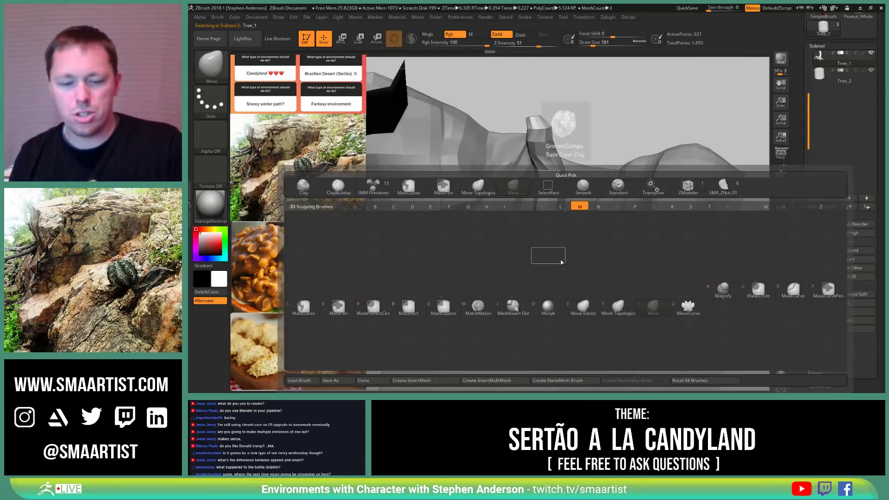
key("s")
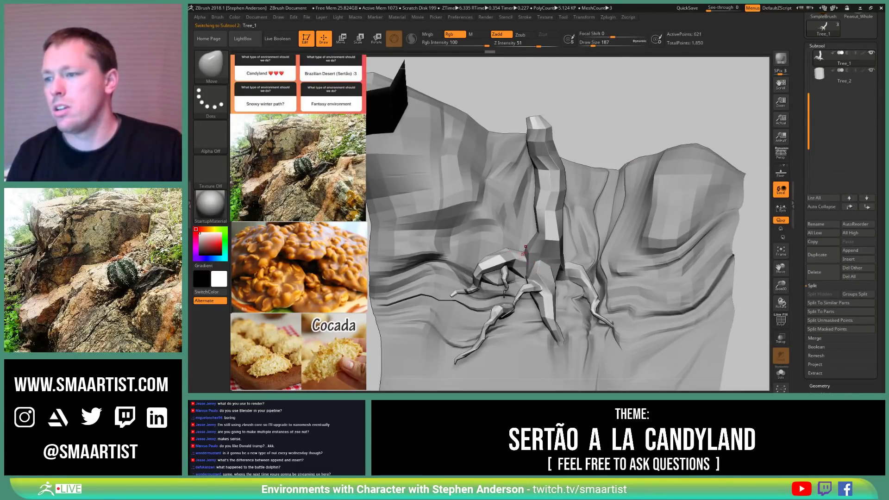
key("s")
left_click_drag(524, 254, 539, 256)
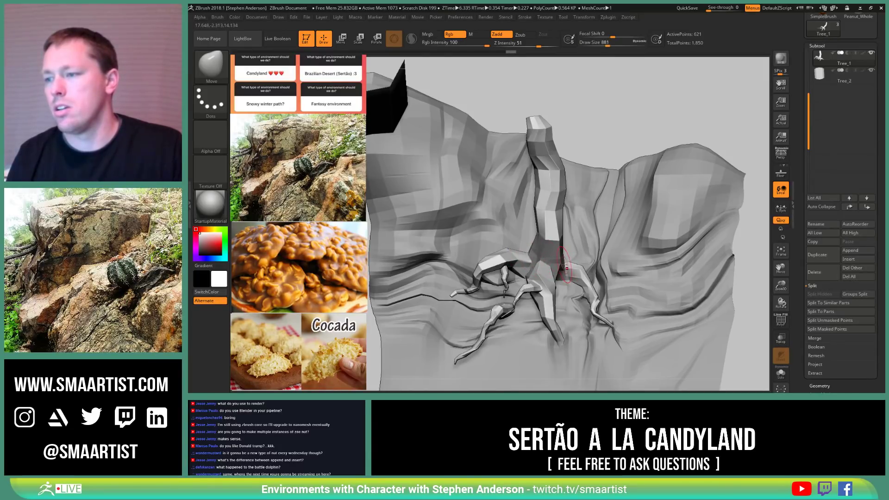
Step: Reshape the tree's trunk with the Move brush, enlarging the draw size to 2664 and up to 5000
right_click_drag(559, 263, 554, 229)
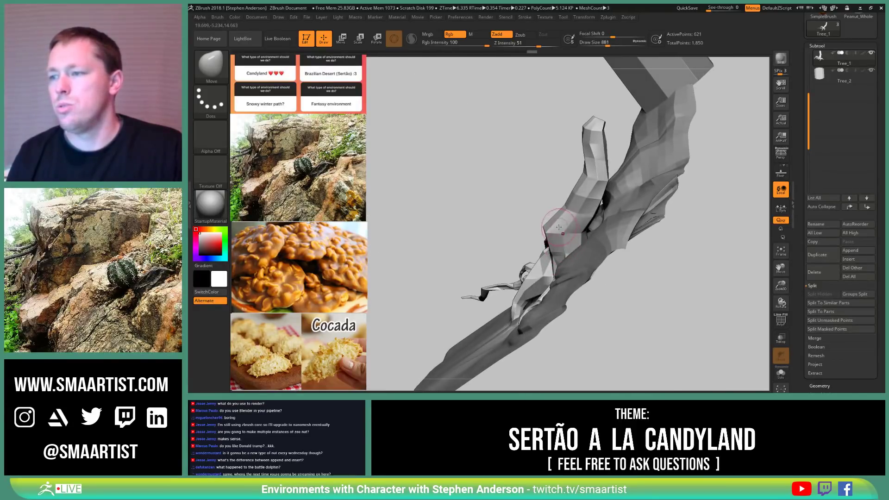
key("s")
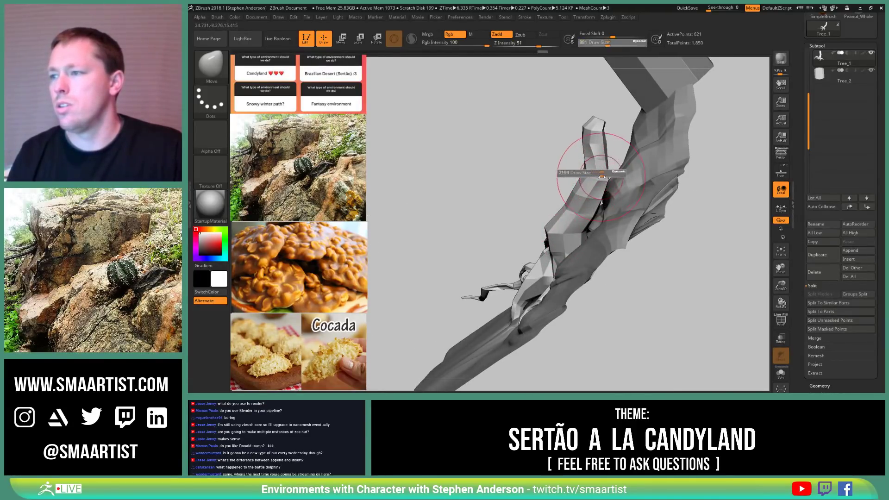
mouse_move(602, 177)
left_mouse_down()
mouse_move(585, 159)
mouse_move(620, 160)
left_mouse_up()
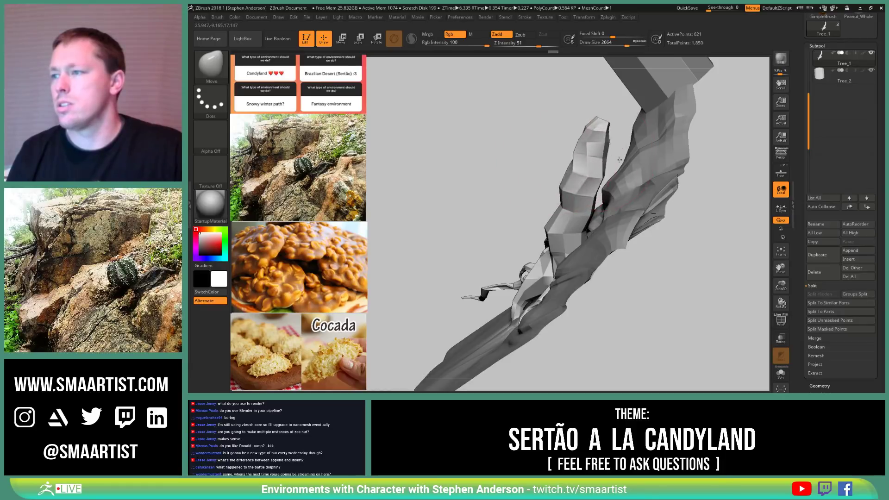
mouse_move(521, 115)
right_mouse_down()
mouse_move(628, 151)
mouse_move(596, 109)
mouse_move(582, 123)
right_mouse_up()
key("s")
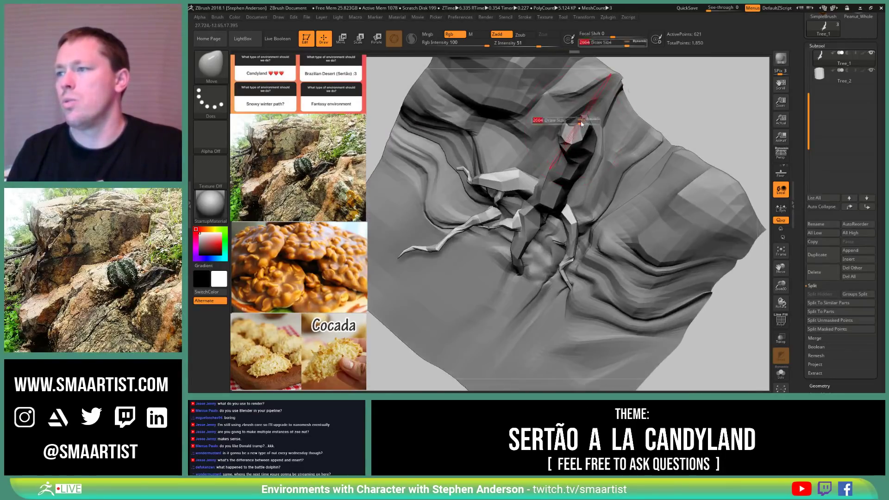
mouse_move(582, 123)
left_mouse_down()
mouse_move(594, 121)
mouse_move(560, 105)
left_mouse_up()
mouse_move(563, 130)
right_mouse_down()
mouse_move(595, 110)
mouse_move(570, 166)
mouse_move(584, 206)
mouse_move(614, 209)
mouse_move(620, 188)
mouse_move(574, 222)
mouse_move(580, 197)
right_mouse_up()
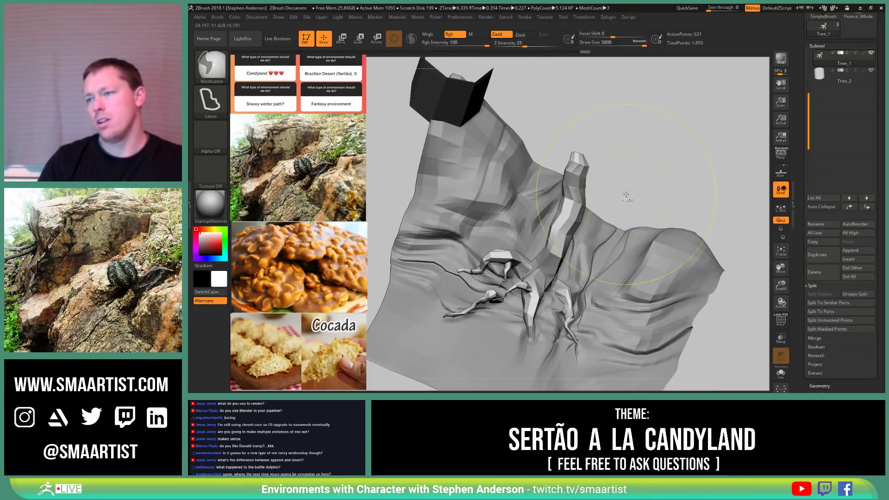
Step: Bend the upper part of the Tree_1 trunk with the Move brush at draw size 2499 and focal shift 27
mouse_move(639, 194)
right_mouse_down()
mouse_move(619, 164)
mouse_move(603, 185)
right_mouse_up()
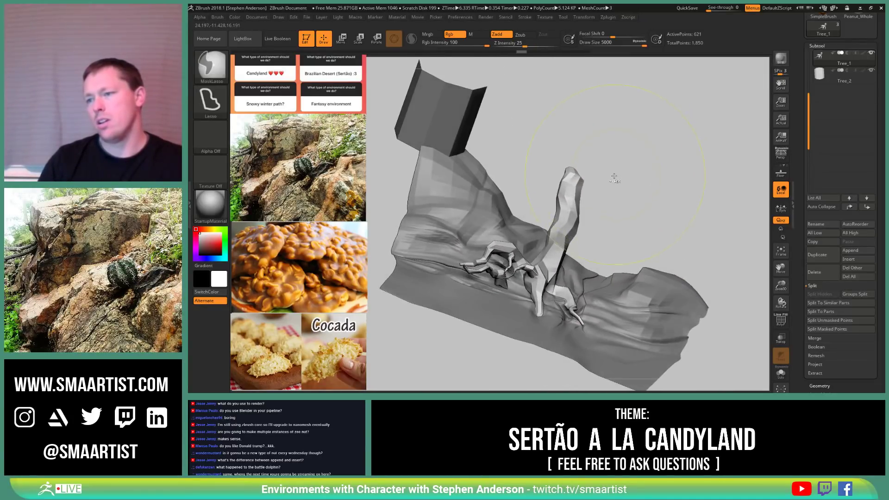
key("s")
left_click_drag(547, 242, 528, 241)
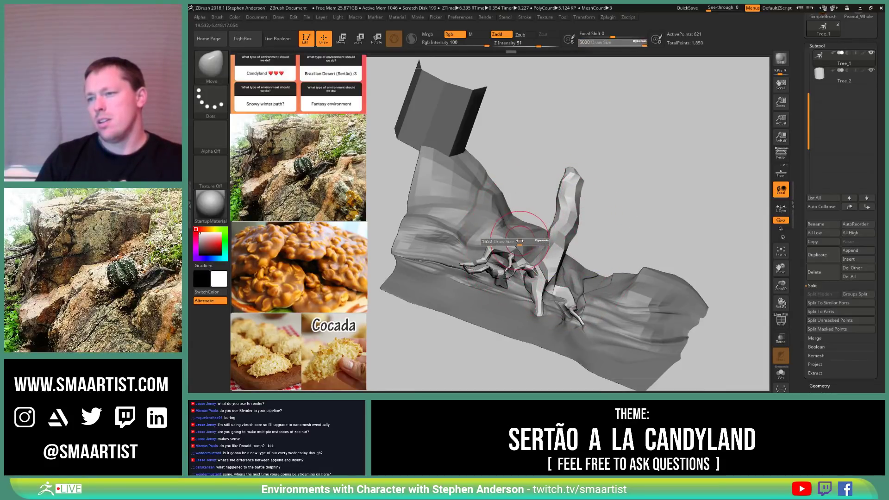
left_click_drag(612, 35, 621, 35)
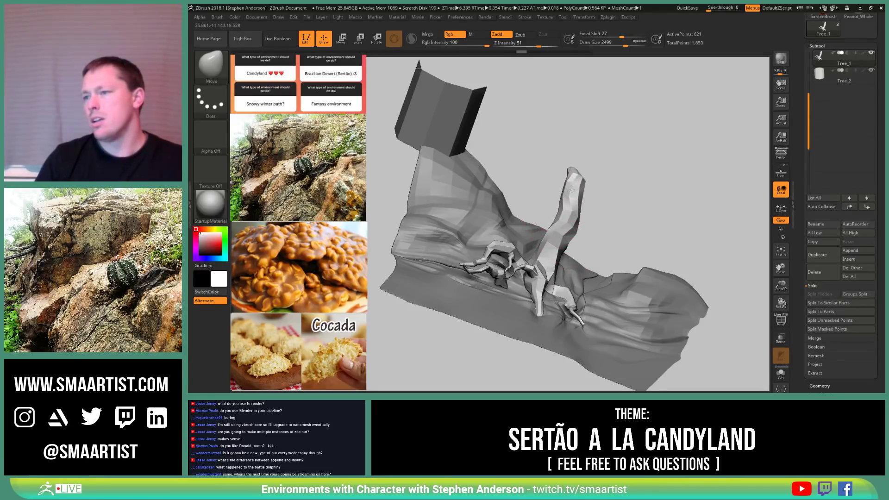
left_click_drag(598, 187, 517, 197)
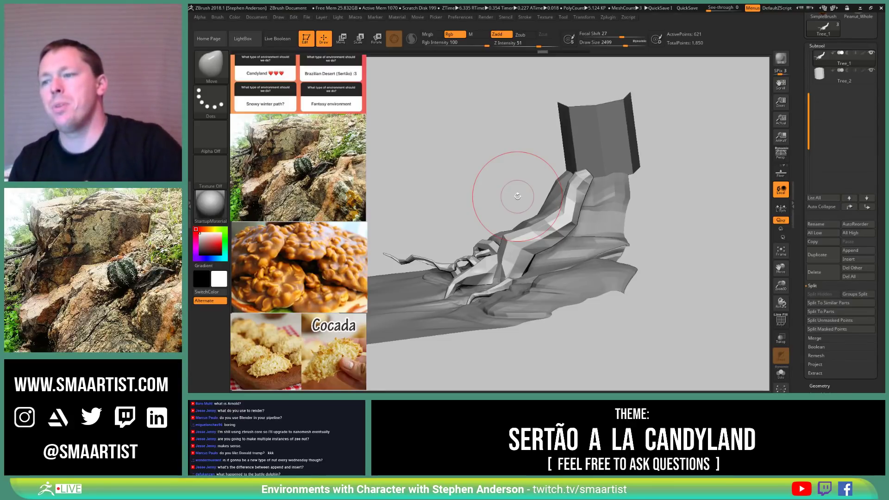
Step: Refine the thick roots around the trunk's base with the Move brush at draw size 857
mouse_move(541, 240)
right_mouse_down()
mouse_move(564, 226)
mouse_move(558, 249)
mouse_move(551, 212)
right_mouse_up()
key("s")
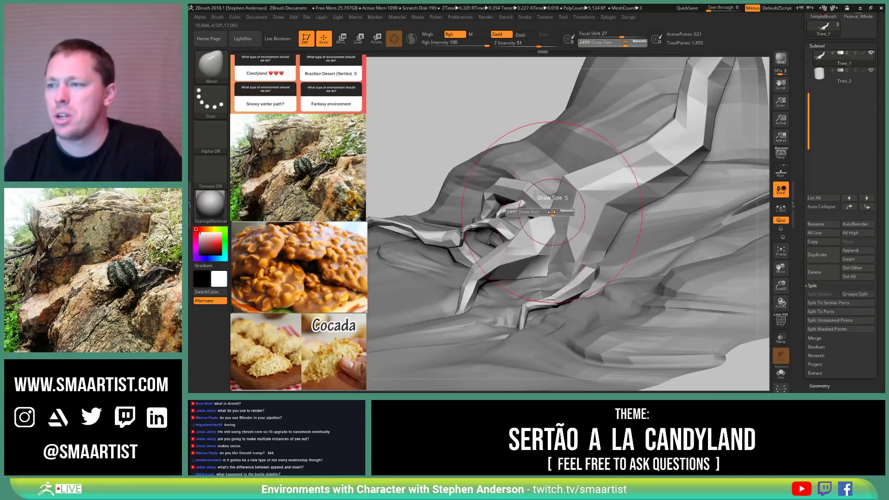
left_click_drag(551, 212, 550, 213)
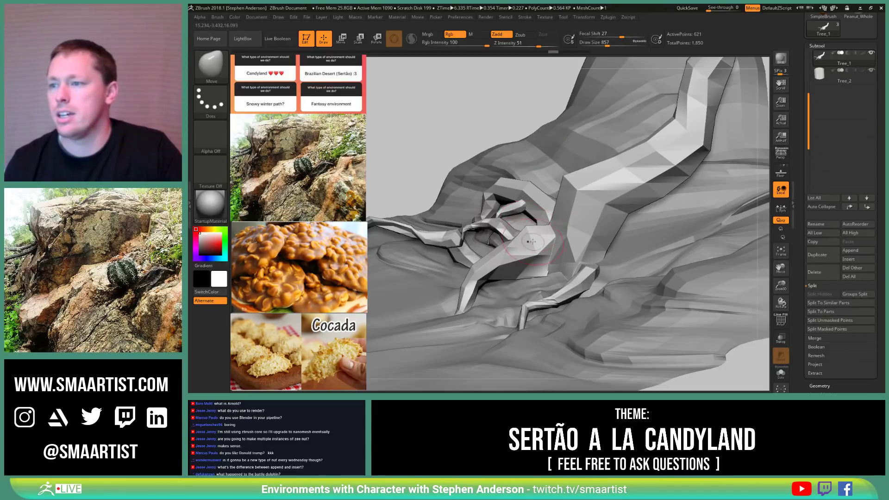
right_click_drag(527, 231, 546, 245)
right_click_drag(521, 237, 535, 240)
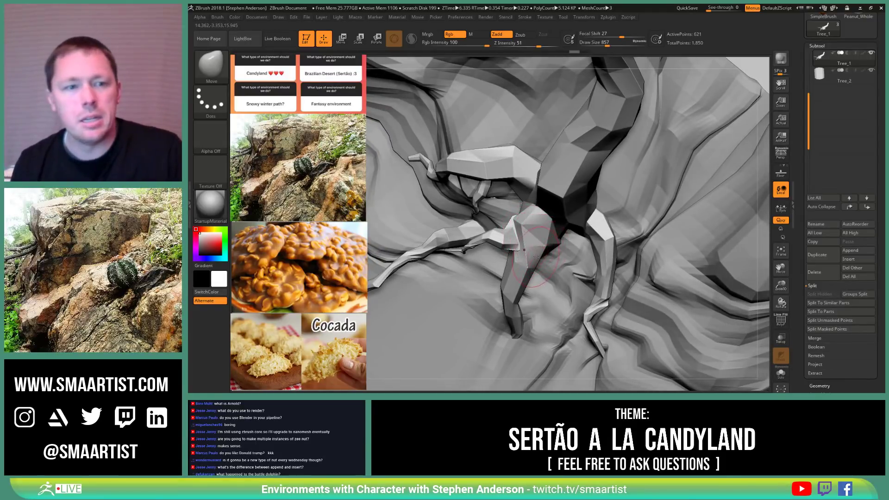
mouse_move(550, 257)
right_mouse_down()
mouse_move(559, 232)
mouse_move(547, 272)
mouse_move(556, 256)
mouse_move(545, 223)
mouse_move(587, 203)
right_mouse_up()
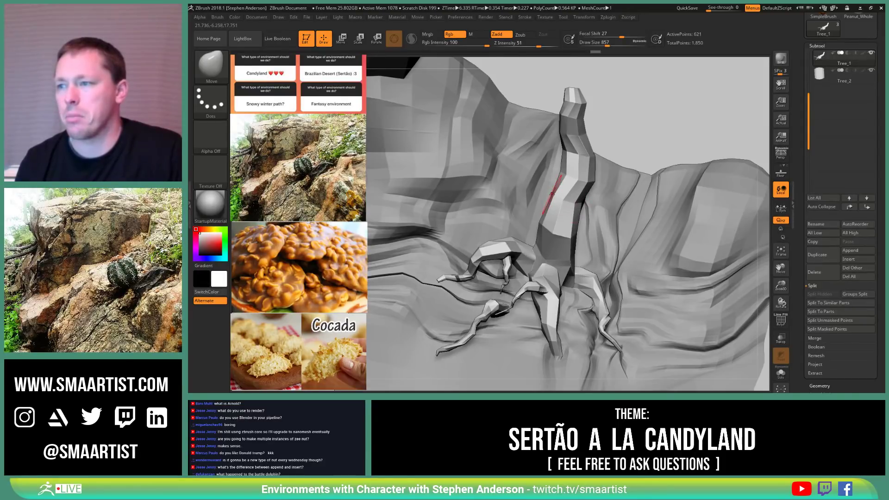
Step: Adjust the thin outlying root near its tip, reducing the Move brush's draw size to 615
right_click_drag(542, 192, 617, 262)
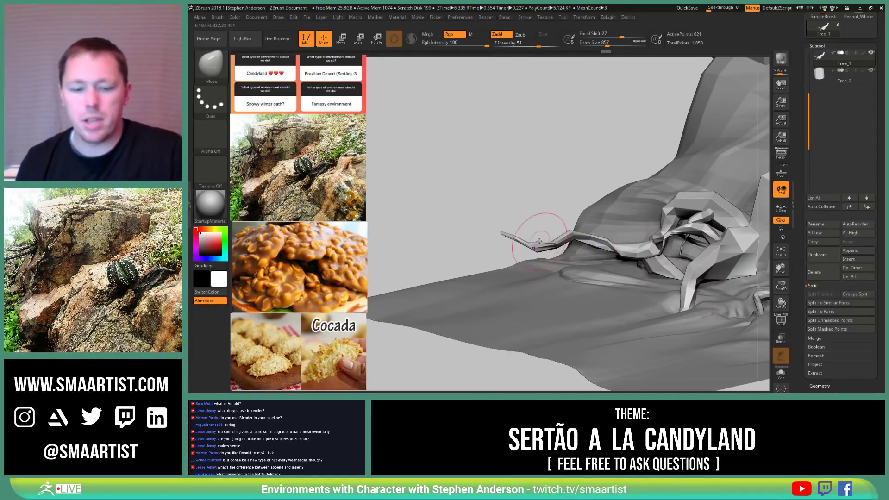
mouse_move(549, 236)
right_mouse_down()
mouse_move(530, 249)
mouse_move(557, 247)
mouse_move(533, 250)
right_mouse_up()
key("s")
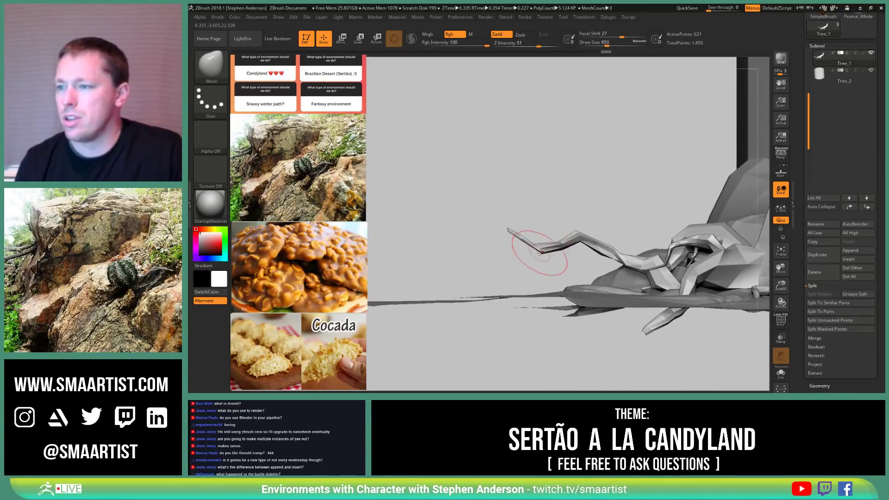
left_click_drag(540, 253, 540, 253)
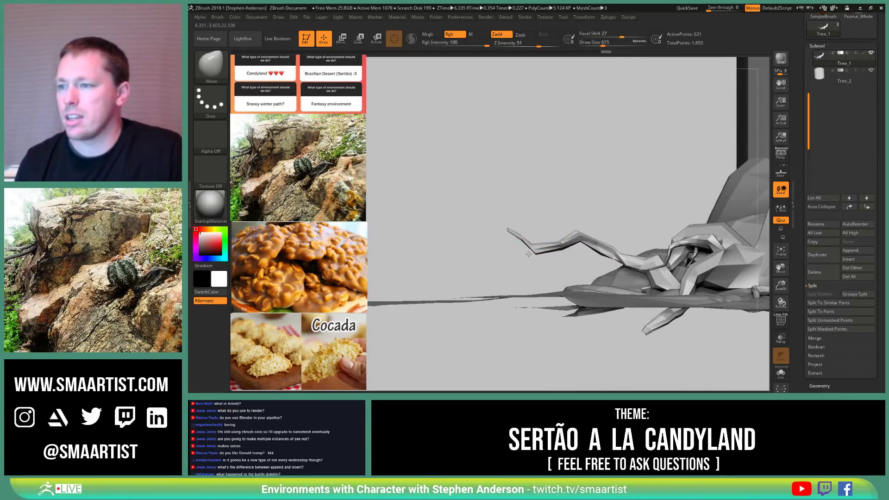
Step: Make the Tree_2 subtool active and choose the CurveTube brush for building a new shape on it
mouse_move(528, 254)
right_mouse_down()
mouse_move(542, 242)
mouse_move(537, 234)
mouse_move(540, 250)
mouse_move(574, 257)
mouse_move(545, 243)
mouse_move(556, 229)
mouse_move(554, 199)
mouse_move(656, 230)
mouse_move(632, 207)
mouse_move(641, 191)
mouse_move(663, 197)
mouse_move(650, 253)
mouse_move(492, 230)
mouse_move(582, 217)
right_mouse_up()
left_click(582, 217, "alt")
key("b")
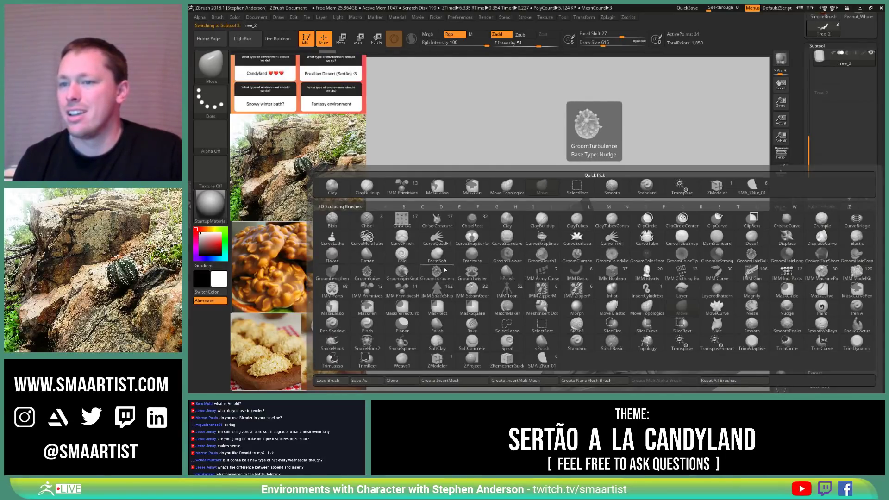
left_click(648, 239)
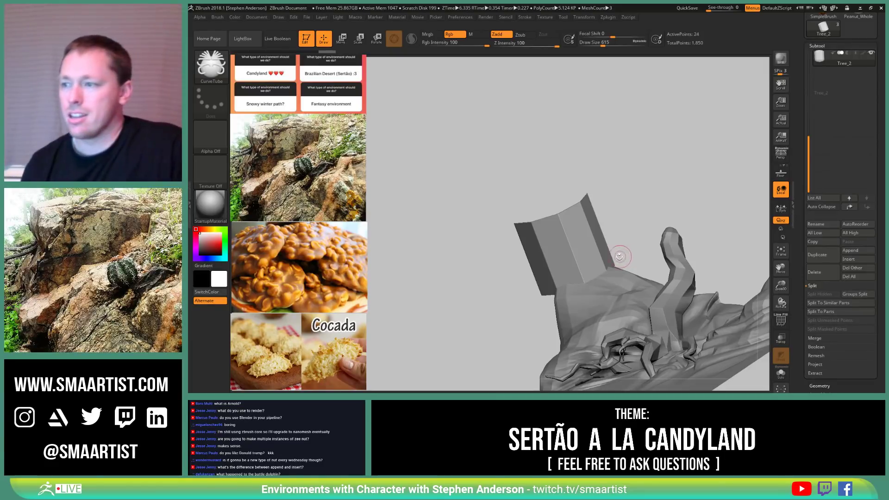
left_click_drag(618, 257, 601, 269)
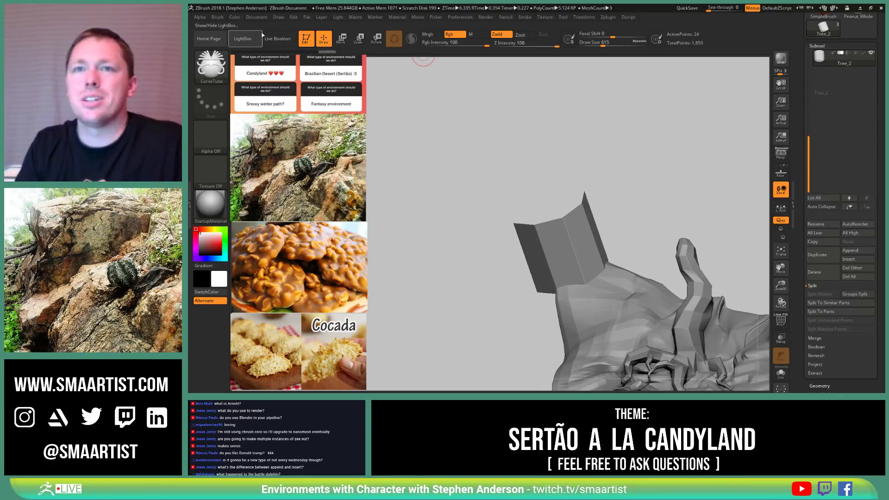
left_click(216, 17)
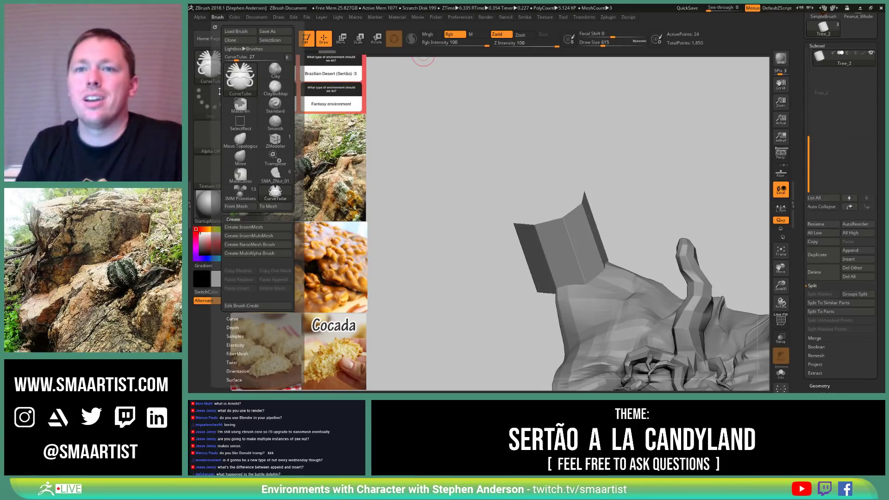
left_click(217, 18)
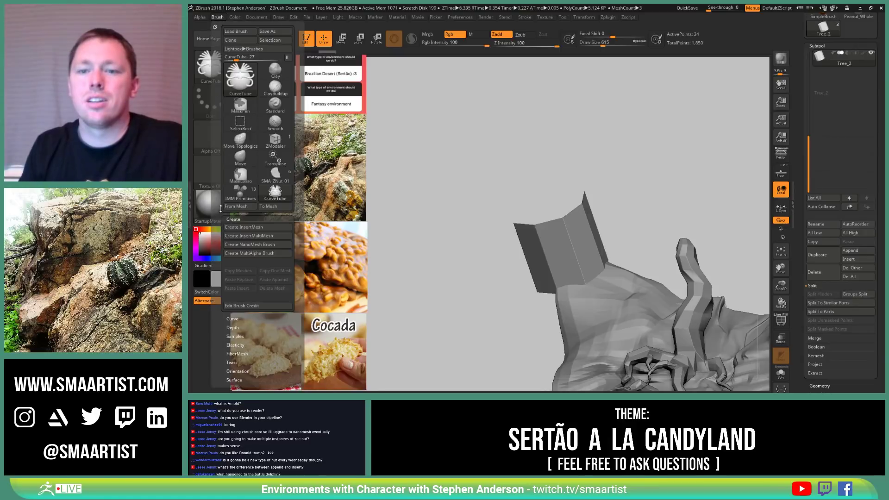
left_click(253, 337)
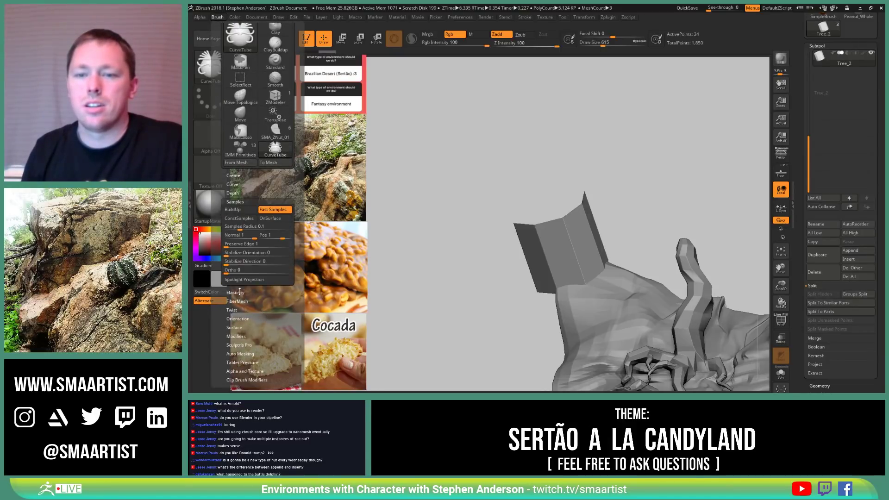
left_click(243, 337)
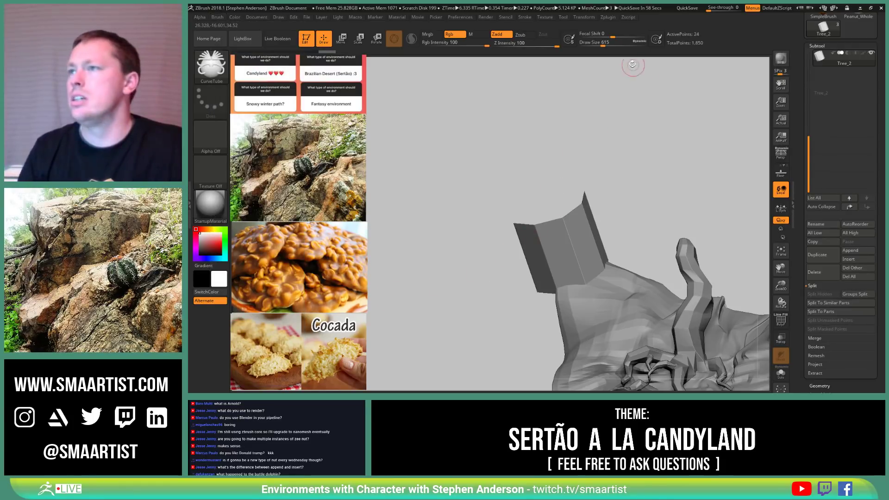
Step: Enable the Size curve modifier for the CurveTube stroke and reshape its Curve Falloff into a rounded, convex profile
left_click(526, 18)
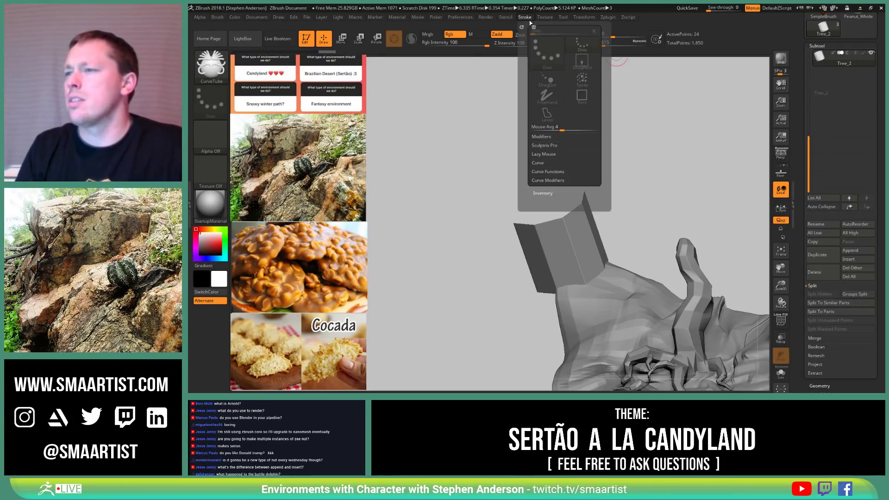
left_click(554, 180)
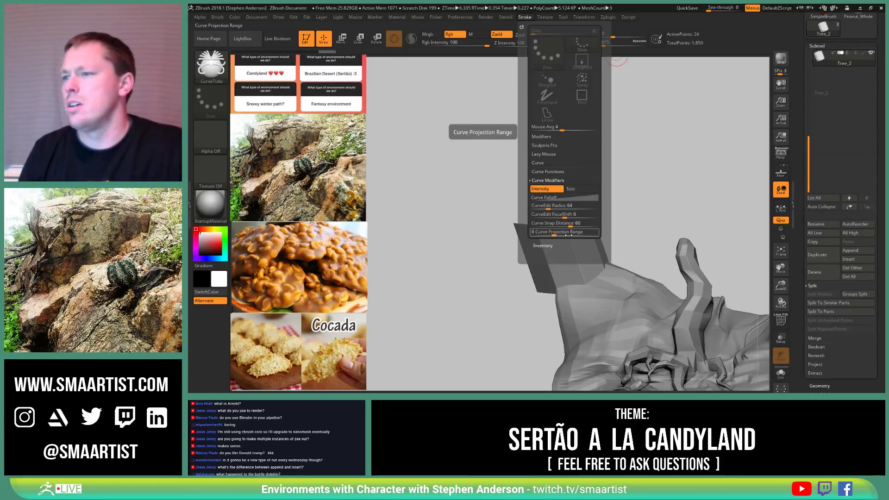
left_click(582, 189)
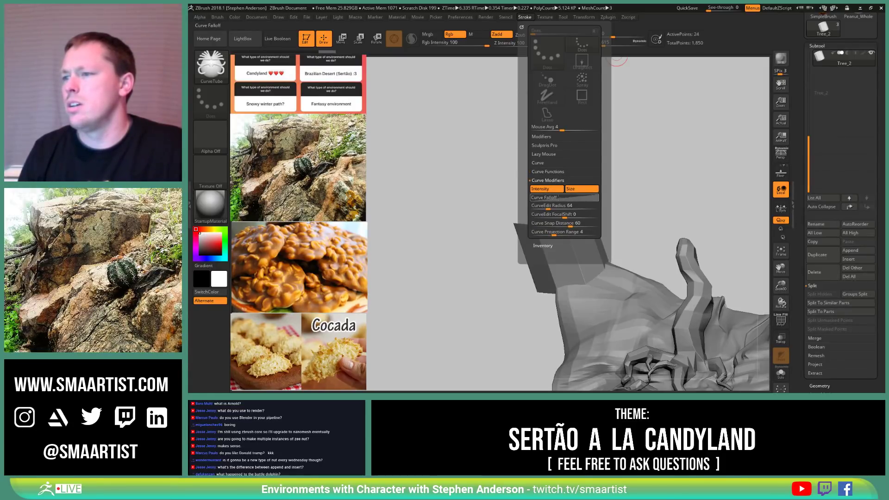
left_click(551, 197)
left_click(533, 285)
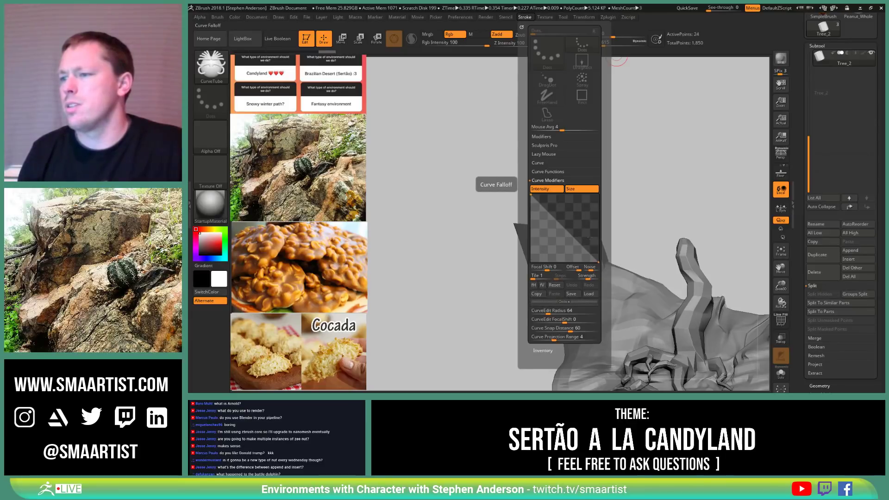
left_click_drag(599, 261, 590, 225)
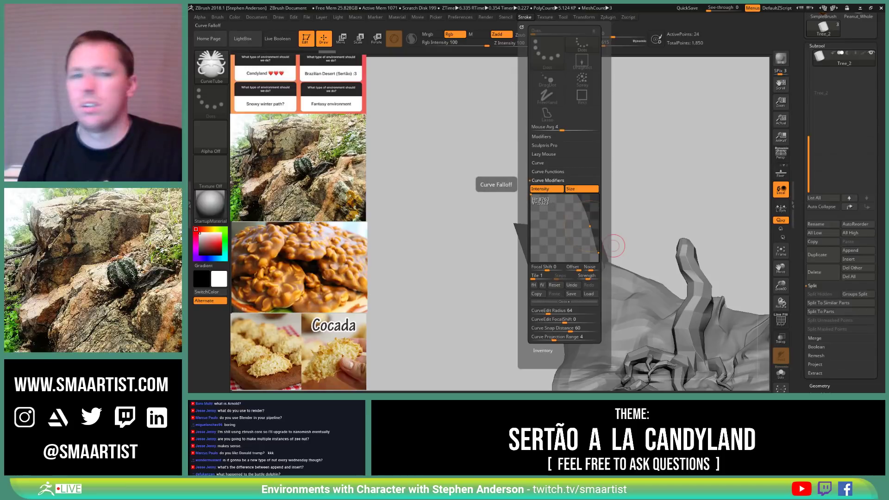
Step: Try to draw a CurveTube stroke at draw size 2223 from the Tree_2 shell down along the terrain towards the roots
mouse_move(736, 244)
right_mouse_down("ctrl")
mouse_move(644, 243)
mouse_move(578, 208)
mouse_move(541, 225)
right_mouse_up("ctrl")
key("s")
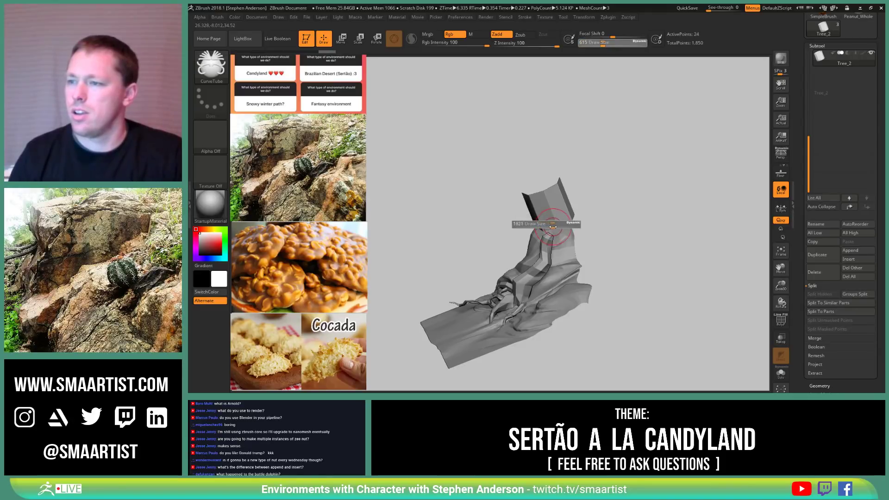
left_click_drag(553, 227, 558, 228)
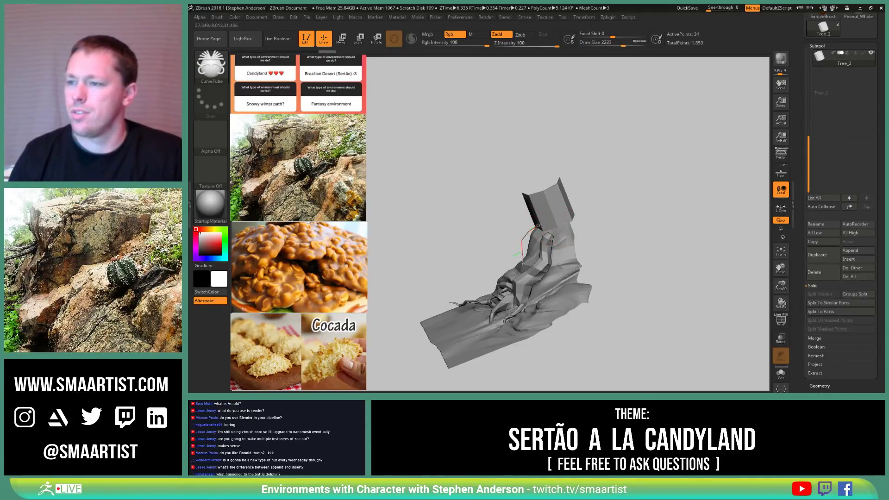
left_click_drag(490, 290, 491, 287)
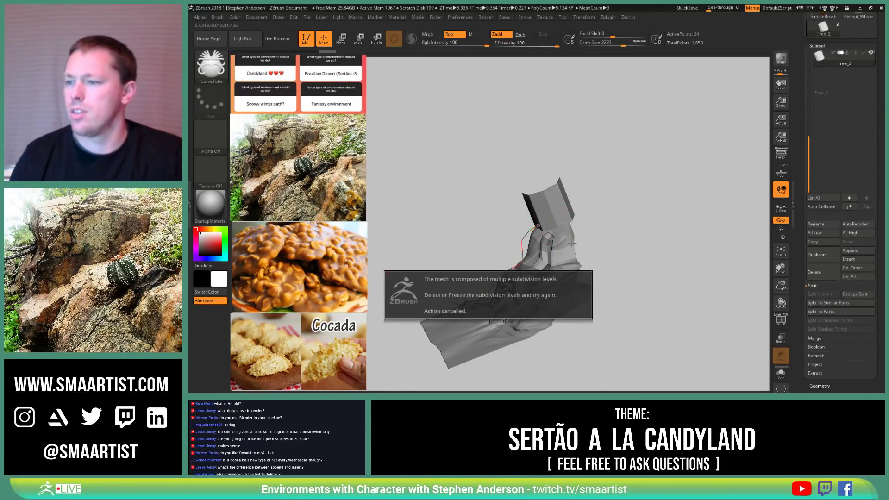
Step: Delete the lower subdivision levels of Tree_2 and generate the tube along the drawn curve
left_click(820, 386)
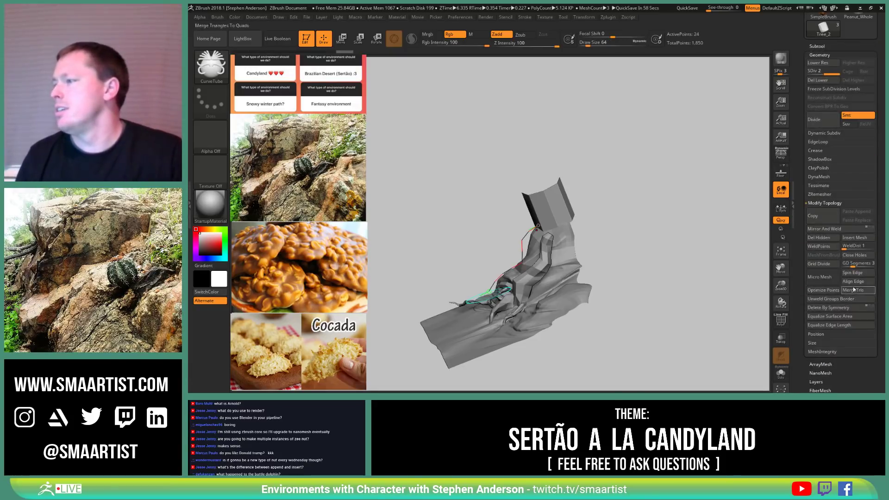
left_click(818, 80)
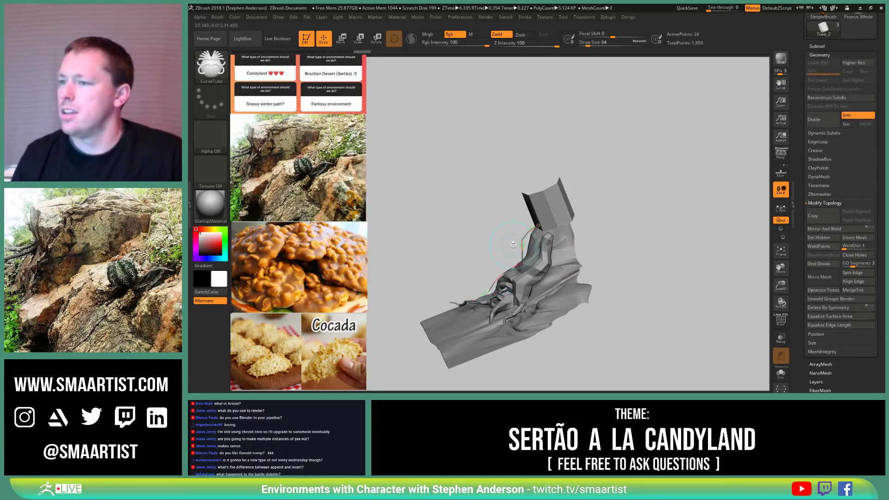
left_click(523, 241)
left_click_drag(500, 227, 566, 240)
type("s64")
key("Return")
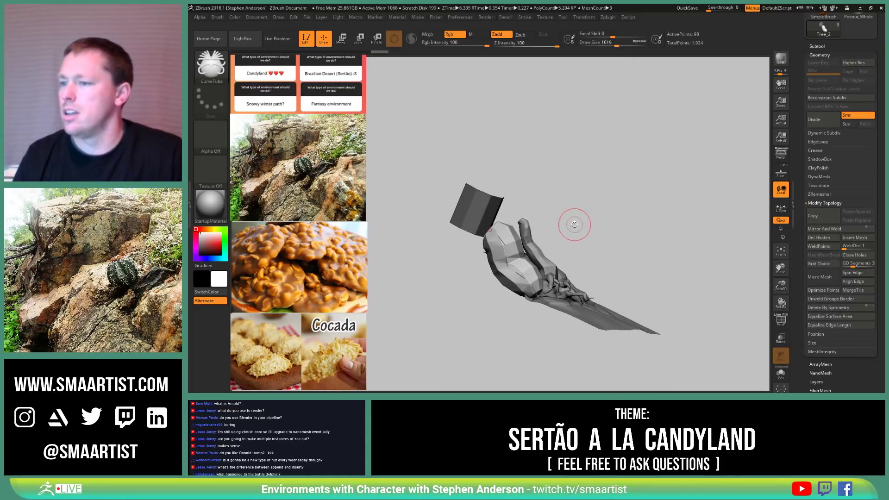
Step: Update the tube along its curve at draw size 1619 and show the polyframe to check its topology
left_click(505, 255)
mouse_move(549, 232)
left_mouse_down()
mouse_move(588, 247)
mouse_move(551, 241)
left_mouse_up()
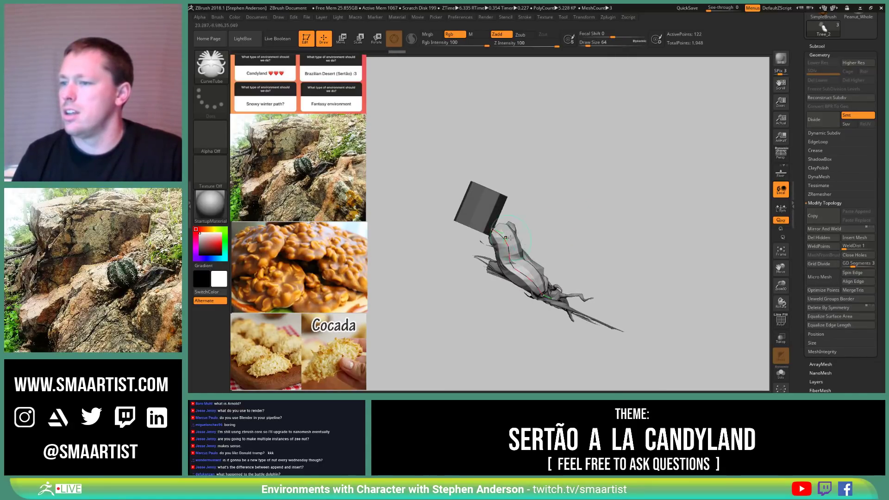
mouse_move(493, 230)
left_mouse_down()
mouse_move(487, 223)
mouse_move(466, 232)
mouse_move(486, 241)
left_mouse_up()
mouse_move(504, 243)
right_mouse_down("ctrl")
mouse_move(512, 278)
mouse_move(557, 253)
right_mouse_up("ctrl")
key("shift+f")
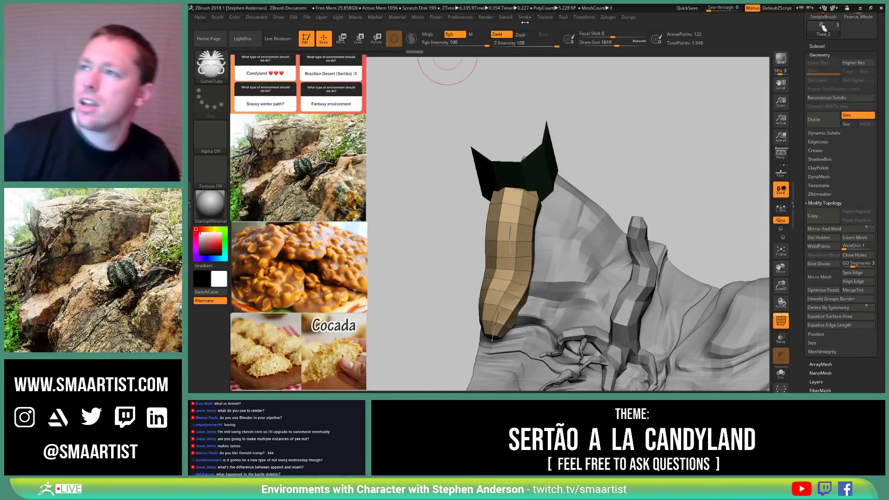
Step: Open the stroke's CurveStep settings and regenerate the tube along the curve beside the rock wall
left_click(523, 18)
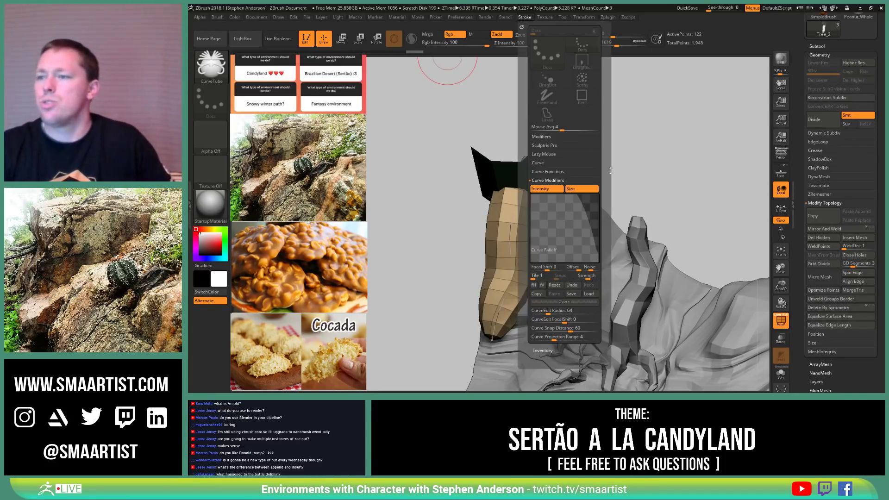
left_click(524, 18)
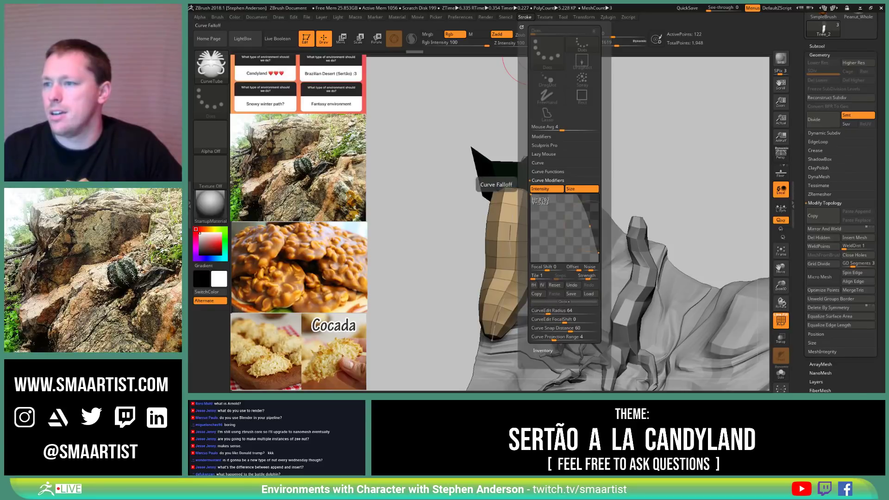
left_click(541, 164)
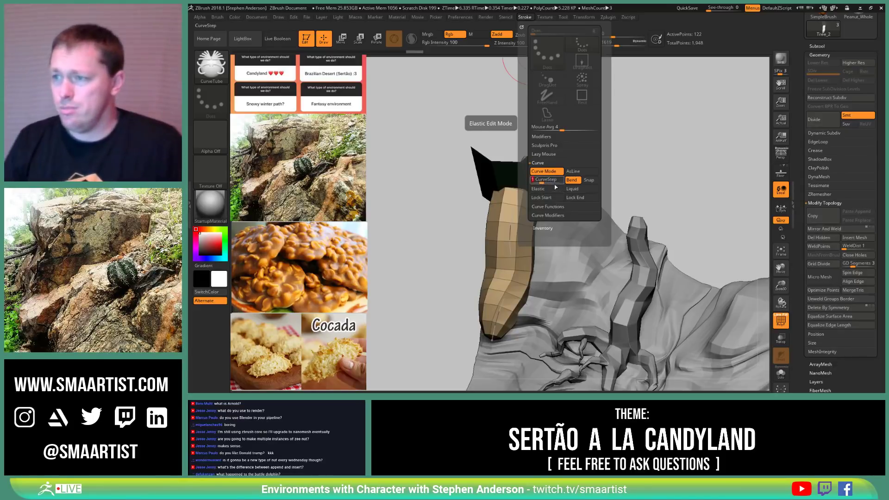
left_click(512, 215)
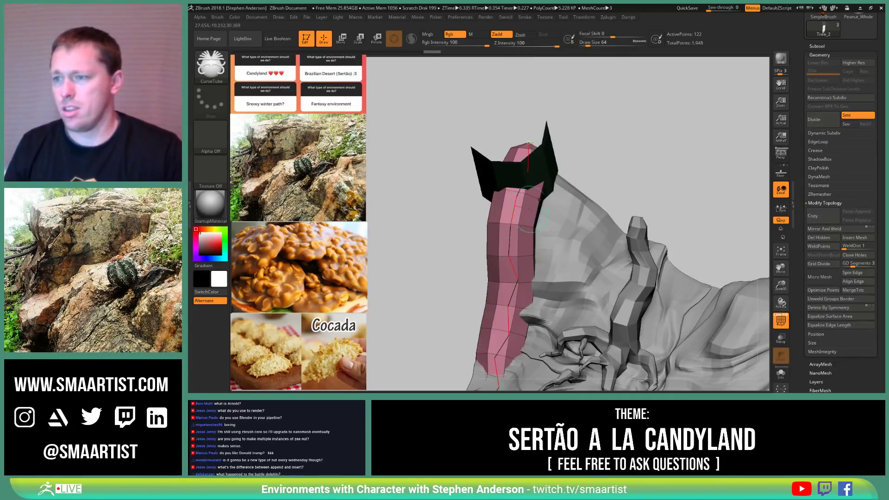
Step: Bend the tube's lower end upward by pulling the end point of its curve
right_click_drag(576, 189, 610, 233)
right_click_drag(609, 232, 505, 223, "alt")
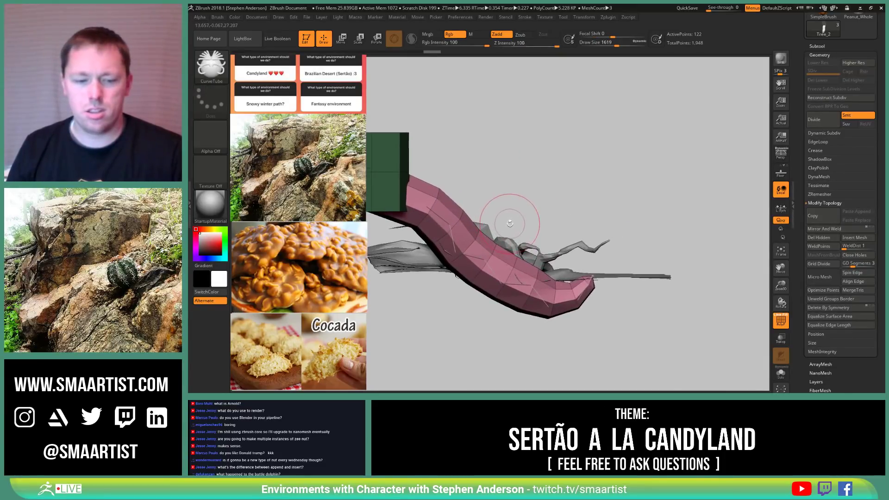
key("ctrl")
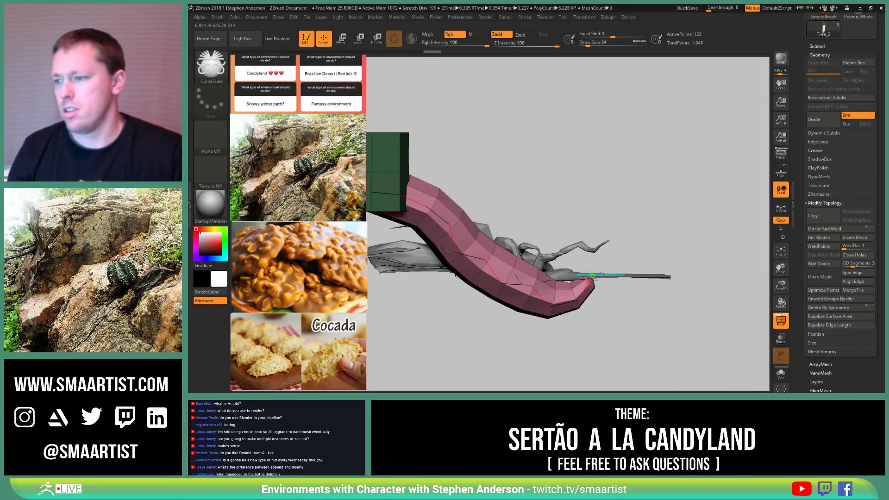
left_click_drag(592, 278, 605, 228)
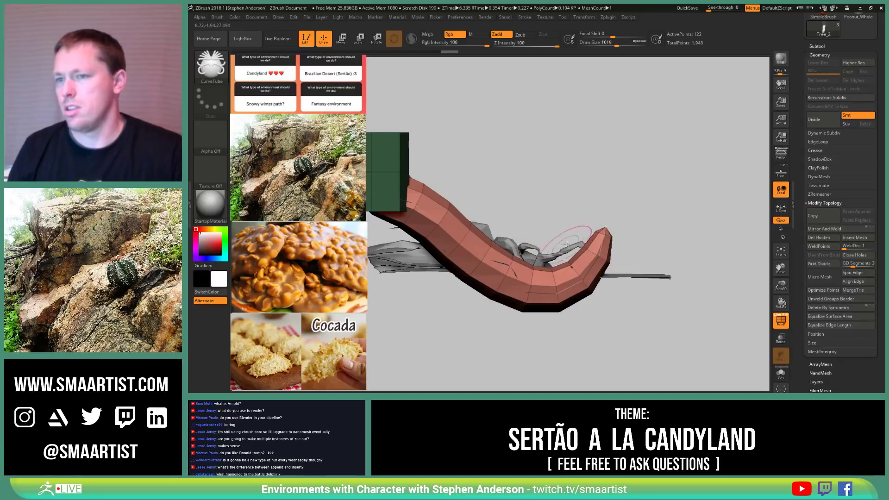
Step: Enable Lock Start for the stroke curve and reposition the tube's two curve ends
left_click(525, 18)
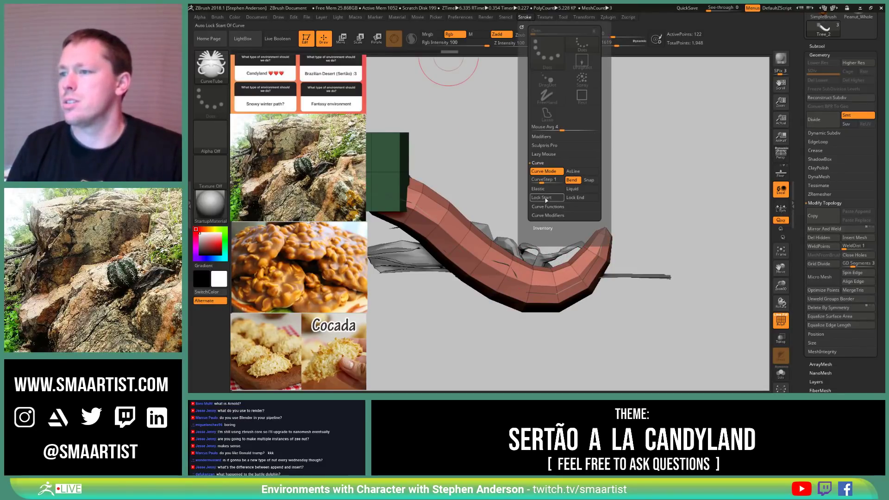
left_click_drag(463, 190, 544, 194)
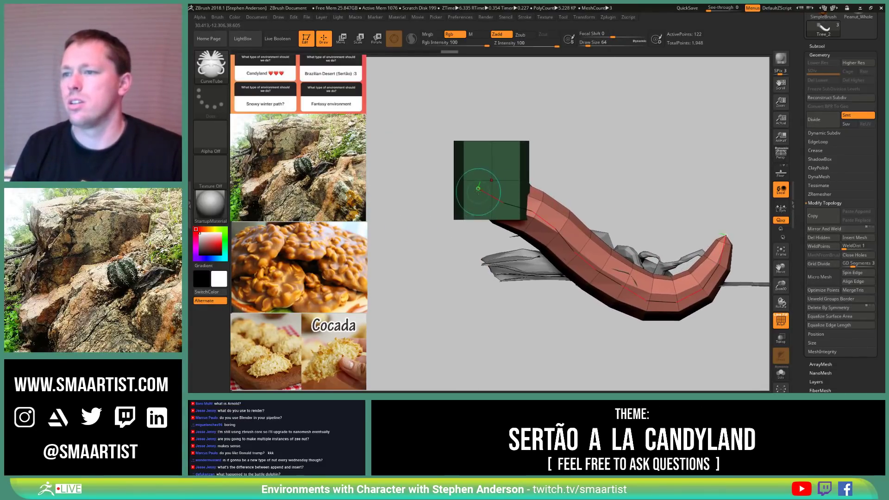
left_click_drag(478, 189, 584, 262)
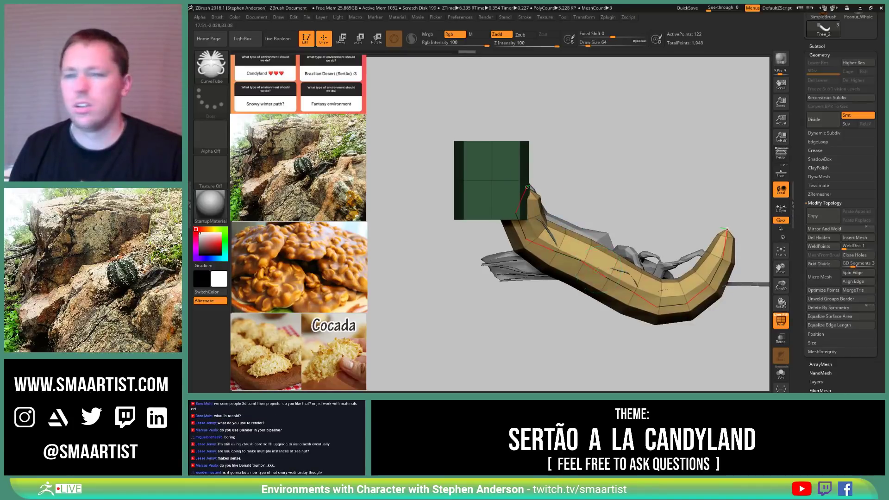
left_click_drag(726, 230, 694, 260)
Step: Reduce the draw size to 833 and regenerate a thinner tube along the curve beside the rock wall
mouse_move(602, 260)
left_mouse_down()
mouse_move(472, 222)
mouse_move(508, 286)
mouse_move(498, 204)
left_mouse_up()
key("s")
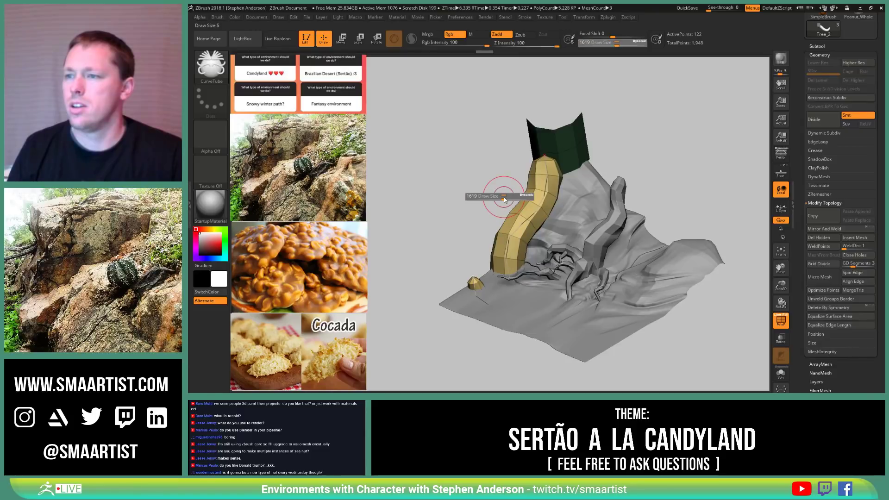
left_click_drag(494, 196, 468, 196)
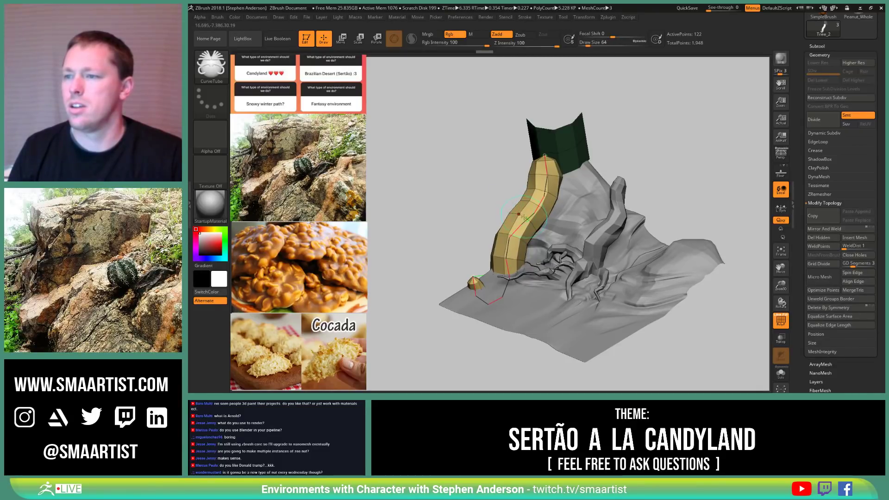
left_click_drag(524, 214, 501, 258)
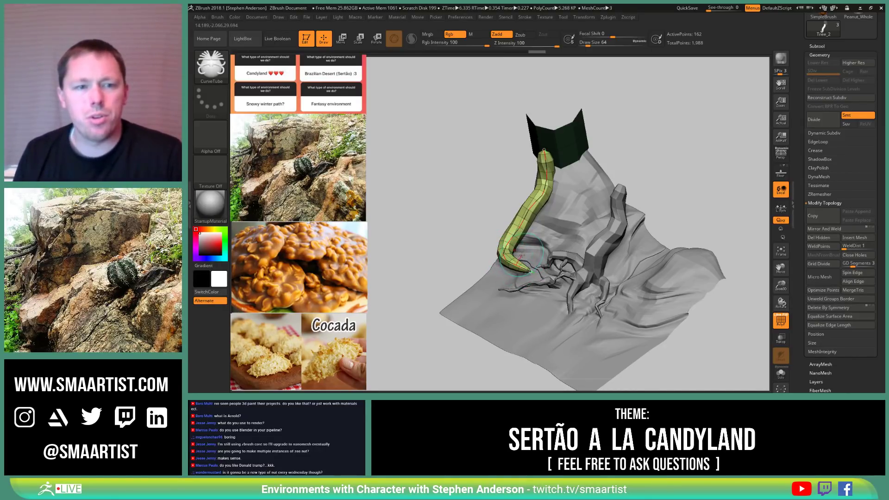
Step: Bend the thinner tube's curve so it winds from the green shell down the rock wall to the ground
left_click_drag(521, 244, 496, 275)
left_click_drag(471, 284, 540, 229)
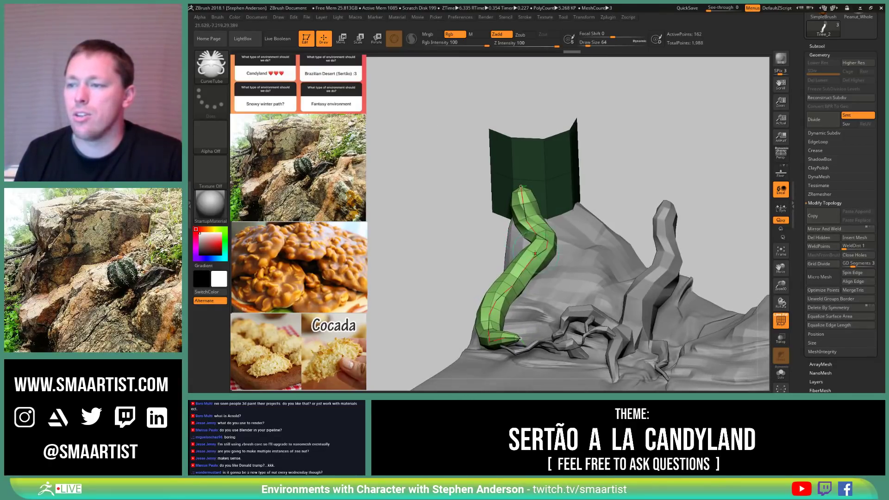
mouse_move(463, 241)
left_mouse_down()
mouse_move(445, 278)
mouse_move(527, 316)
mouse_move(474, 300)
left_mouse_up()
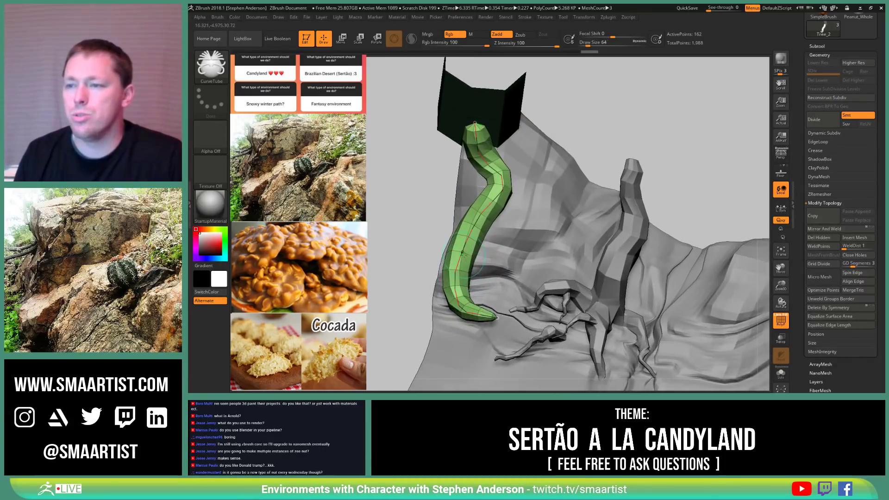
left_click_drag(468, 237, 483, 265)
right_click_drag(482, 291, 460, 274)
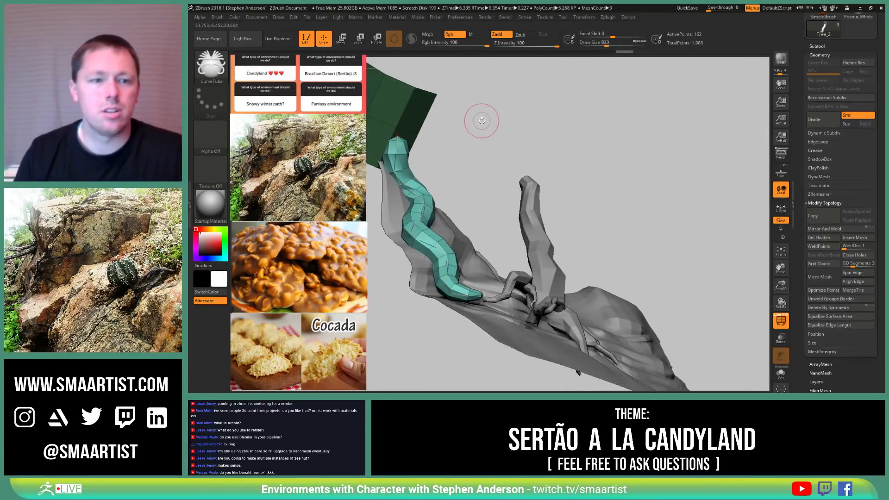
Step: Lower the midpoint of the Curve Falloff graph in the Curve Modifiers and update the tube with the stronger taper
left_click(467, 18)
left_click(525, 17)
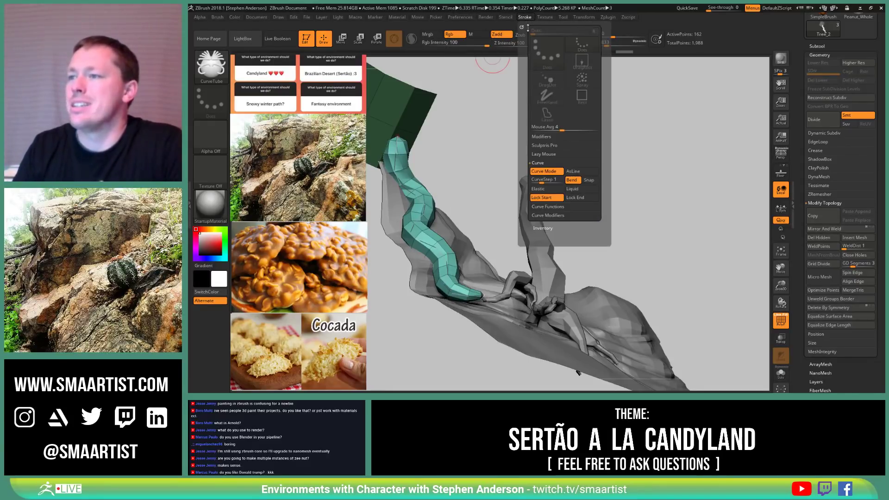
left_click(551, 216)
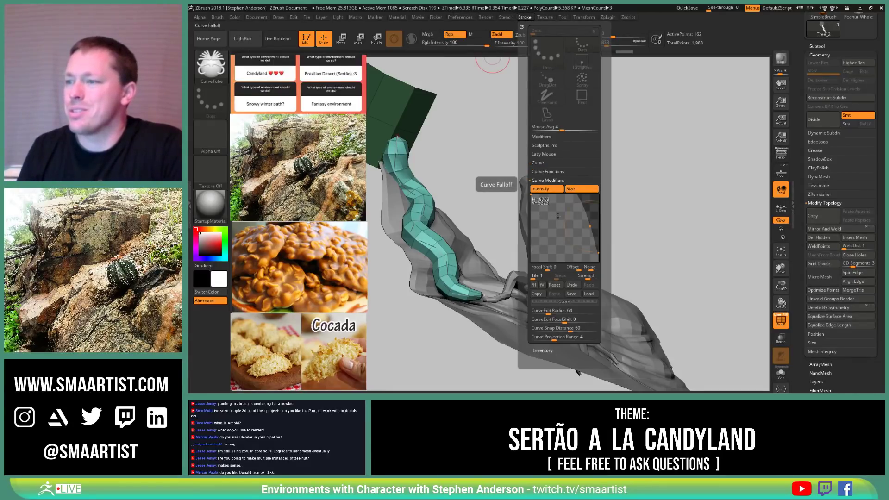
left_click_drag(590, 226, 581, 232)
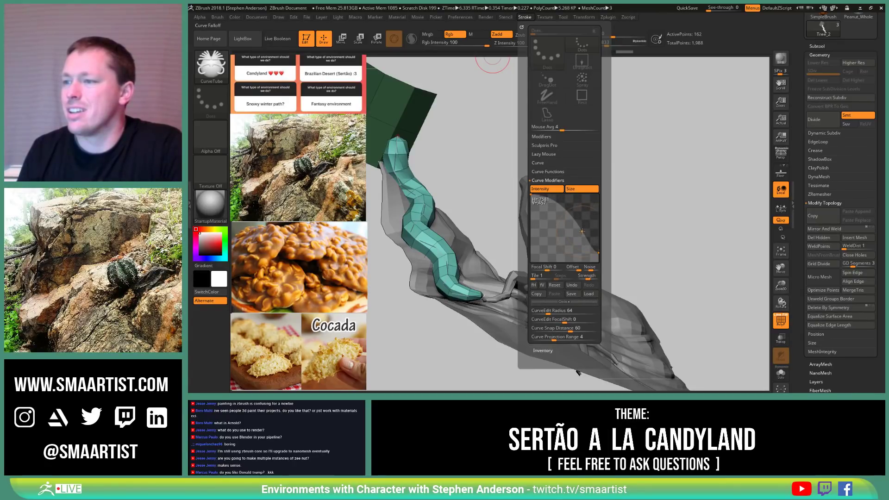
left_click(449, 288)
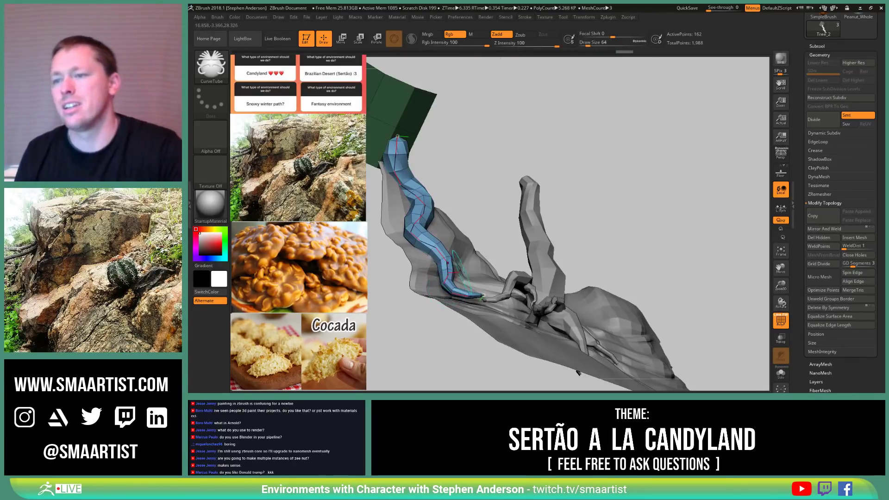
Step: Reshape the tube's thin lower tip against the terrain with the Move brush, reducing the draw size to 1006
mouse_move(442, 252)
left_mouse_down()
mouse_move(600, 235)
mouse_move(560, 226)
mouse_move(480, 240)
mouse_move(550, 258)
left_mouse_up()
key("b")
key("v")
key("s")
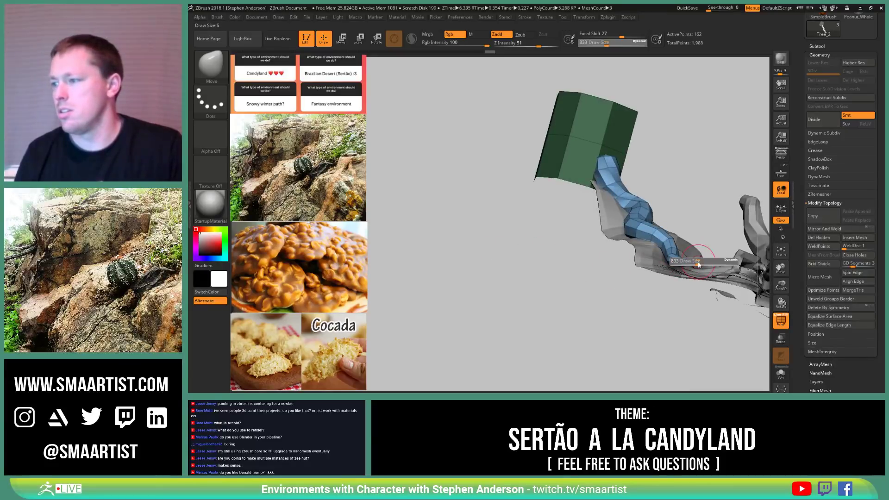
mouse_move(713, 265)
left_mouse_down()
mouse_move(724, 265)
mouse_move(684, 278)
left_mouse_up()
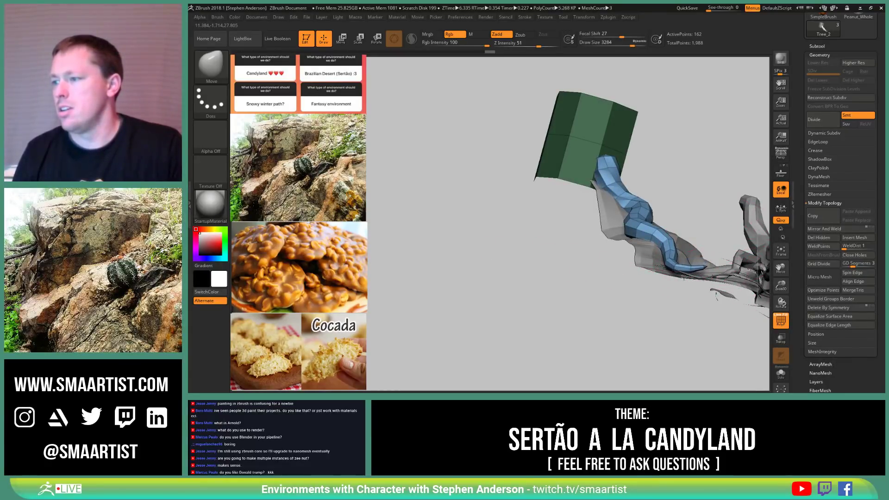
key("bracketleft")
key("bracketleft")
key("bracketleft")
key("bracketleft")
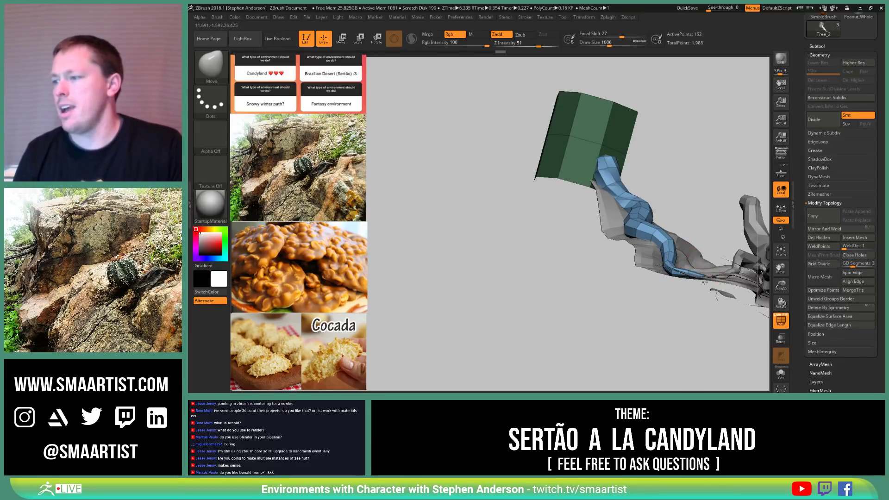
left_click_drag(708, 296, 669, 301)
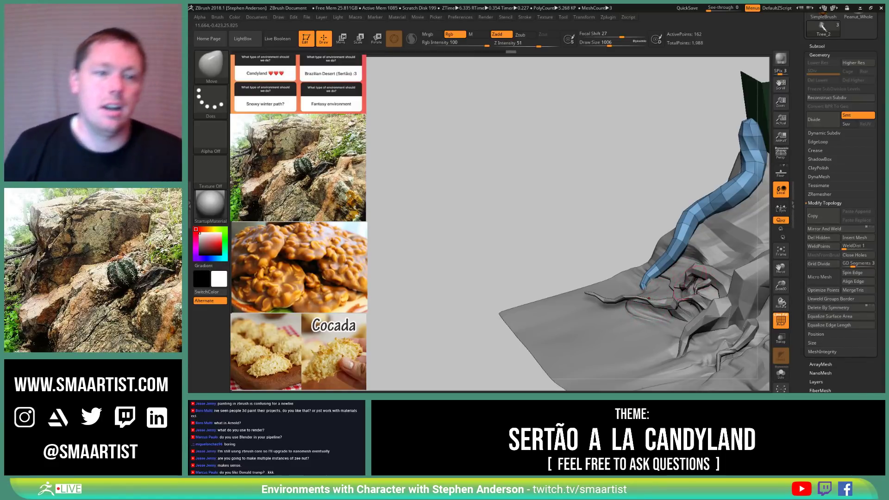
Step: Draw a short side root with the CurveTube brush at draw size 397, branching from the long tube over the rock edge
mouse_move(682, 273)
right_mouse_down("alt")
mouse_move(585, 294)
mouse_move(573, 323)
mouse_move(548, 300)
right_mouse_up("alt")
key("b")
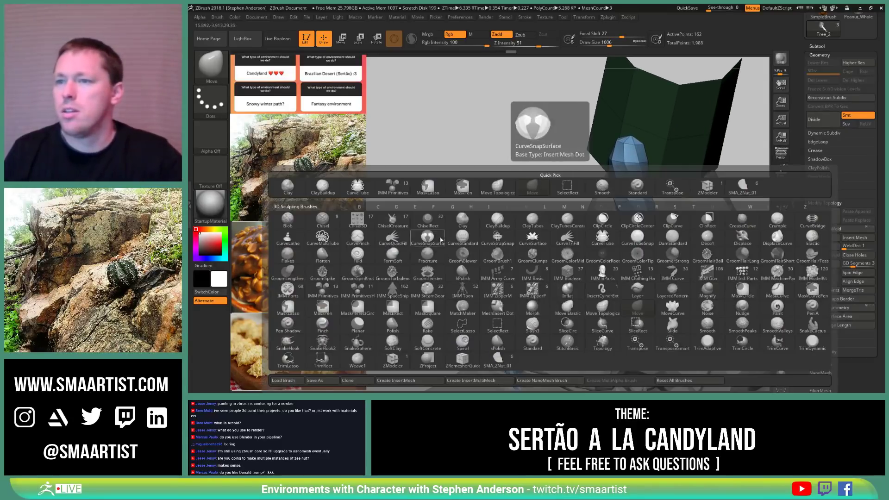
left_click(374, 200)
mouse_move(533, 338)
right_mouse_down()
mouse_move(549, 354)
mouse_move(547, 258)
right_mouse_up()
key("s")
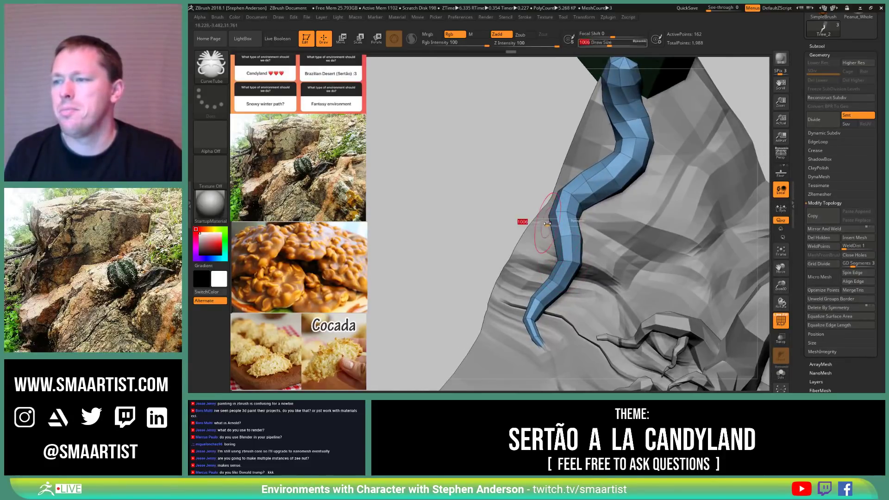
left_click_drag(549, 223, 542, 223)
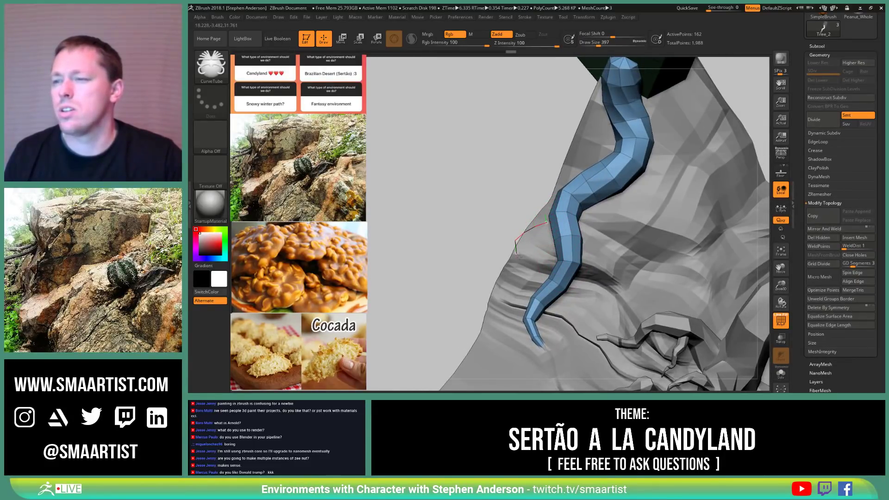
left_click_drag(497, 292, 497, 294)
mouse_move(491, 260)
right_mouse_down()
mouse_move(498, 271)
mouse_move(543, 250)
right_mouse_up()
left_click_drag(558, 246, 558, 246)
mouse_move(559, 246)
right_mouse_down()
mouse_move(514, 251)
mouse_move(583, 219)
right_mouse_up()
left_click(574, 223)
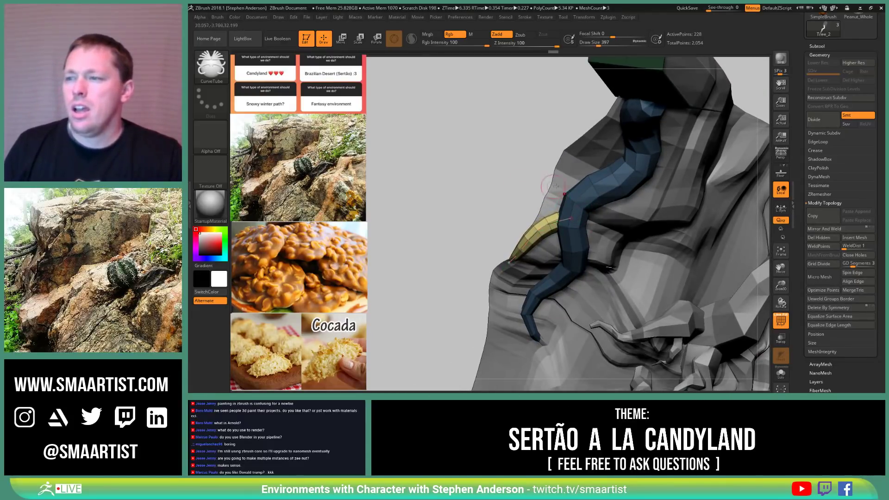
Step: Draw another tapered CurveTube root at draw size 955 from the green shell down over the far side of the rock
right_click_drag(595, 194, 559, 238)
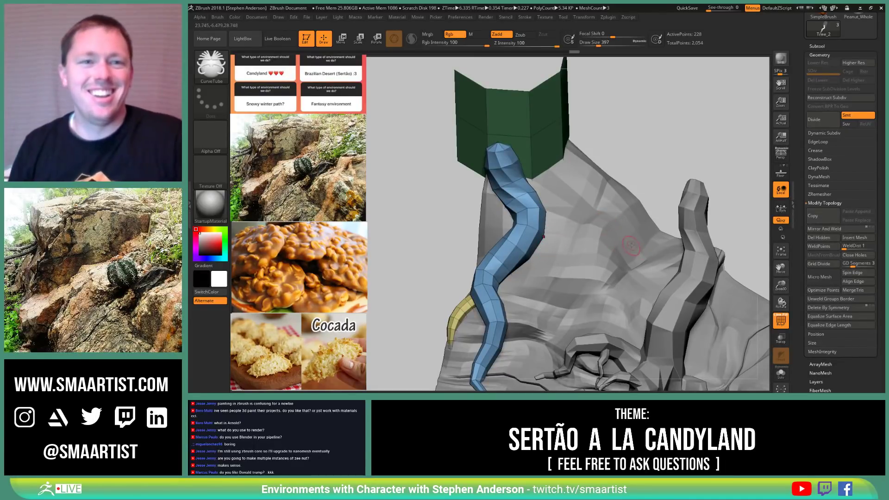
mouse_move(642, 233)
right_mouse_down()
mouse_move(475, 171)
mouse_move(514, 199)
mouse_move(496, 209)
mouse_move(490, 231)
mouse_move(502, 222)
right_mouse_up()
left_click_drag(504, 226, 513, 231)
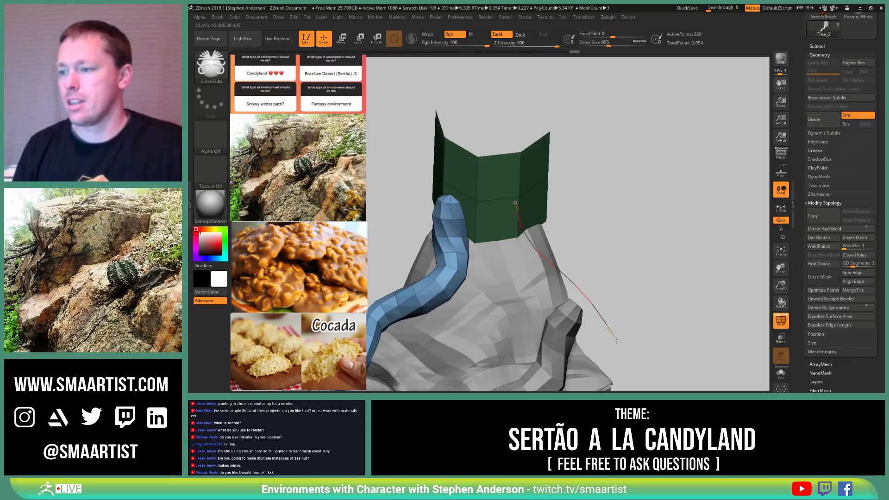
left_click_drag(617, 341, 620, 360)
mouse_move(657, 319)
right_mouse_down()
mouse_move(647, 282)
mouse_move(653, 256)
right_mouse_up()
left_click_drag(594, 323, 579, 360)
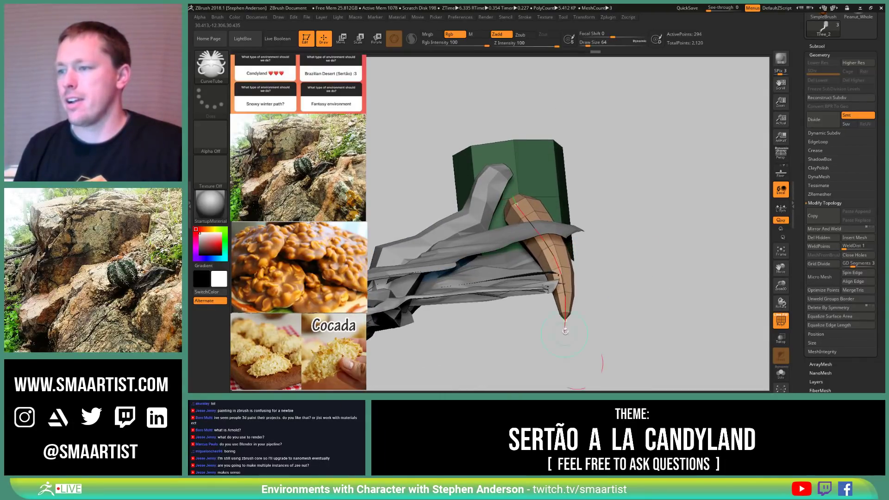
Step: Bend the new root's curve so it starts at the green shell and arches over the rock
right_click_drag(601, 361, 700, 361)
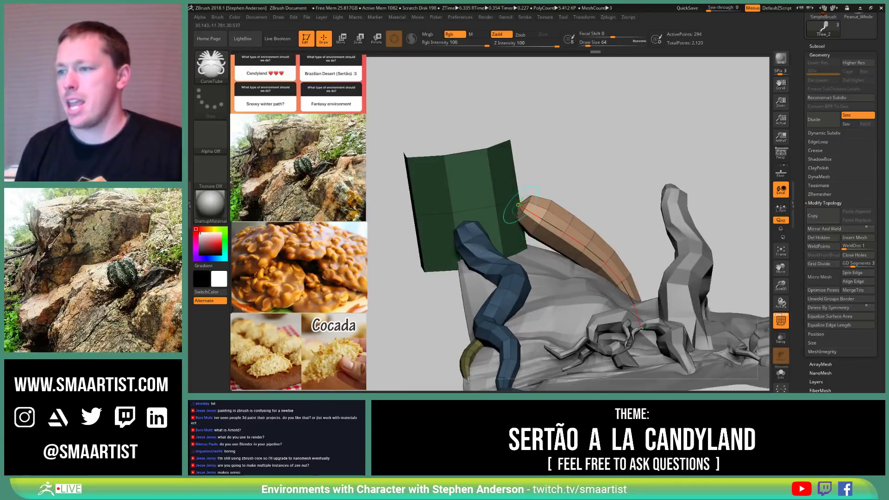
left_click_drag(519, 204, 539, 235)
mouse_move(583, 253)
left_mouse_down()
mouse_move(605, 250)
mouse_move(567, 251)
mouse_move(579, 242)
left_mouse_up()
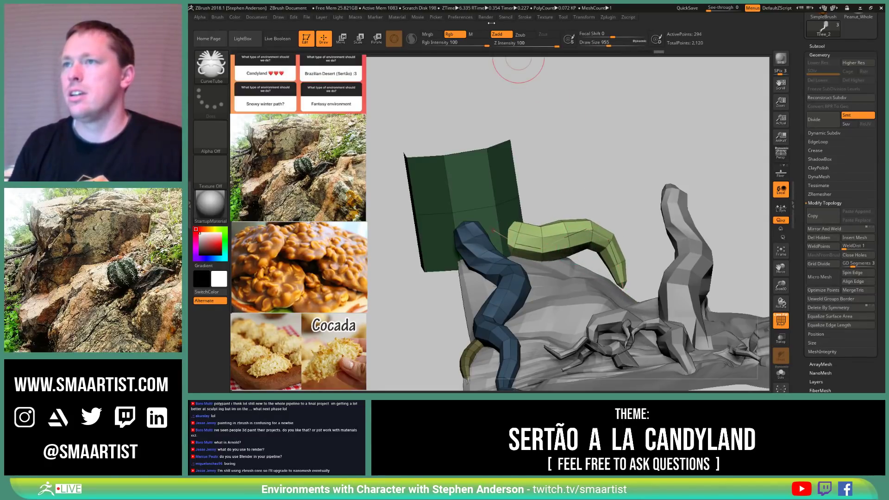
Step: Check the stroke's curve settings and raise the CurveTube brush's Max Bend Angle modifier
left_click(525, 18)
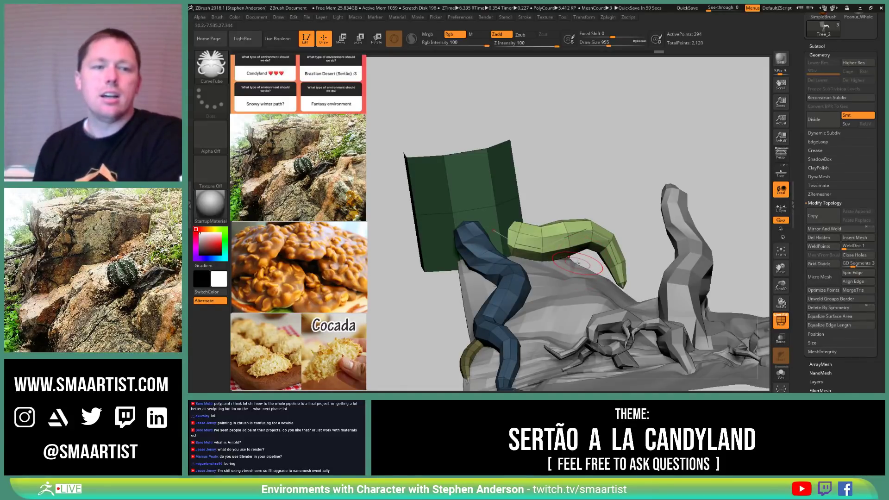
left_click(525, 17)
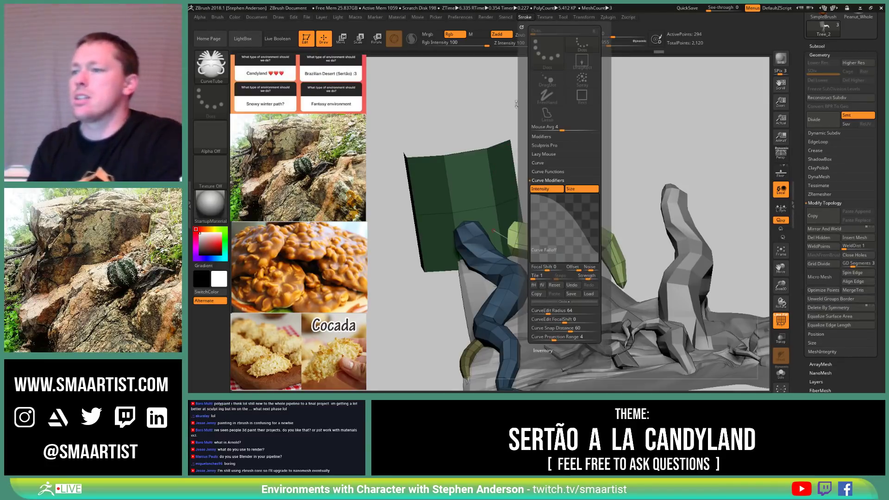
left_click(538, 163)
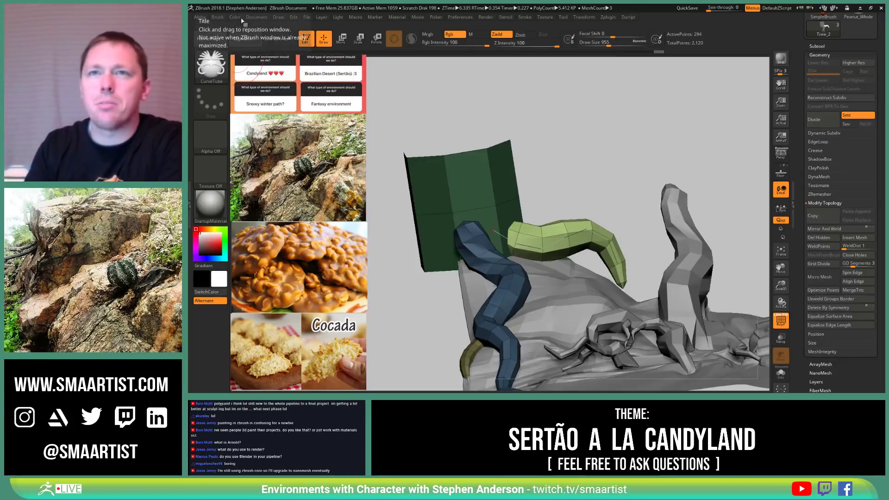
left_click(217, 17)
scroll(263, 218, "down", 6)
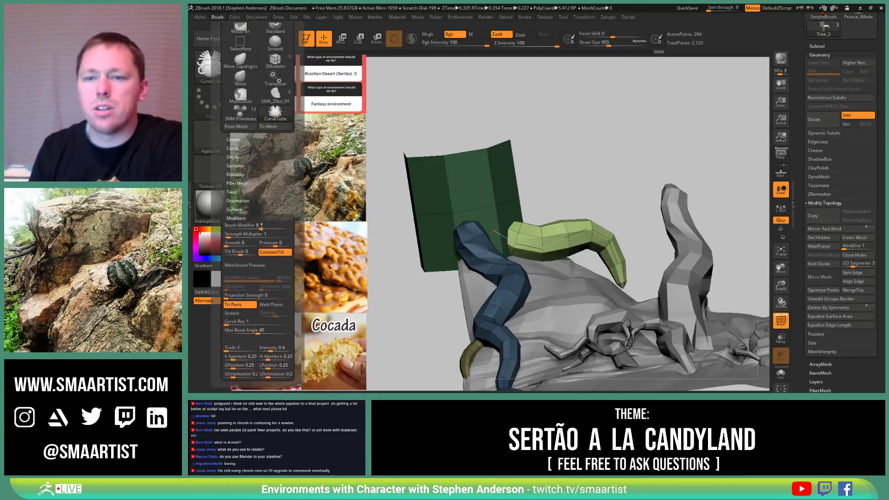
scroll(263, 218, "down", 1)
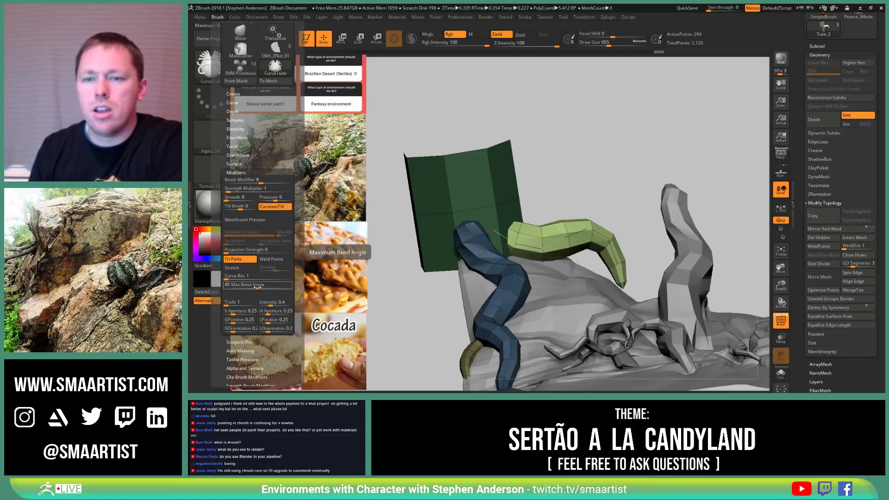
left_click_drag(258, 287, 280, 288)
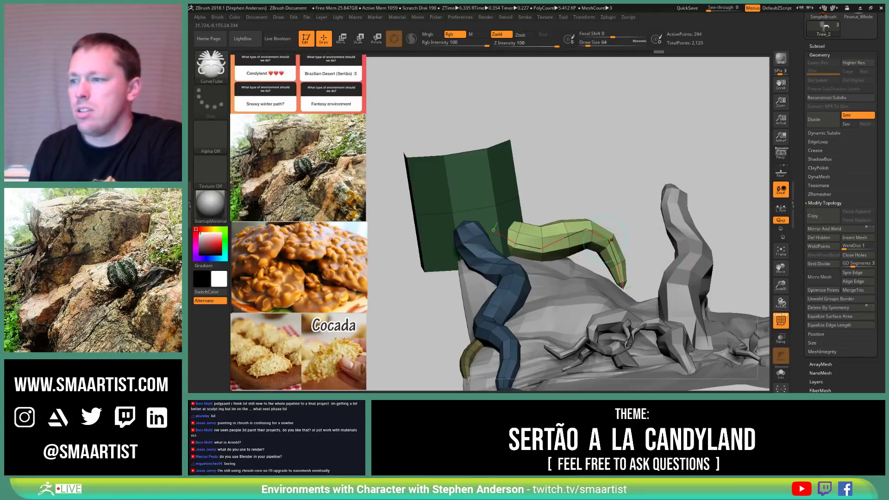
Step: Reshape the new CurveTube root's curve so it dips after the green shell and arches down onto the far side of the rock
left_click_drag(610, 240, 574, 260)
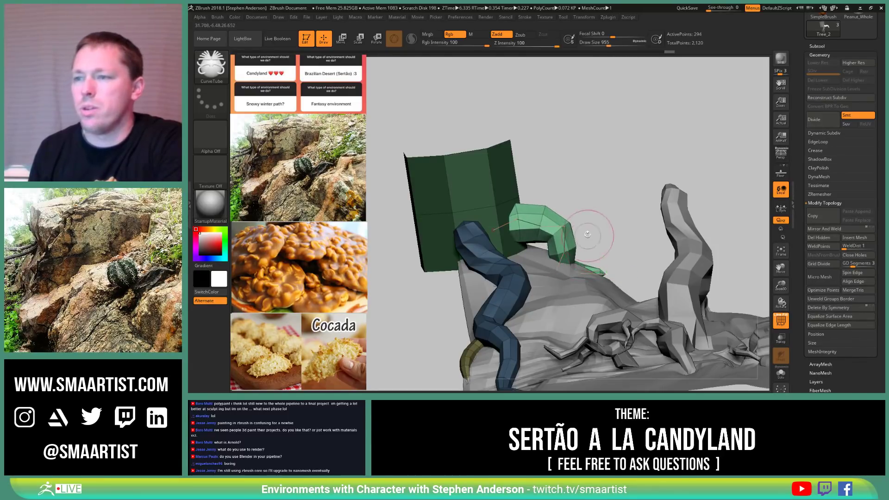
key("ctrl+z")
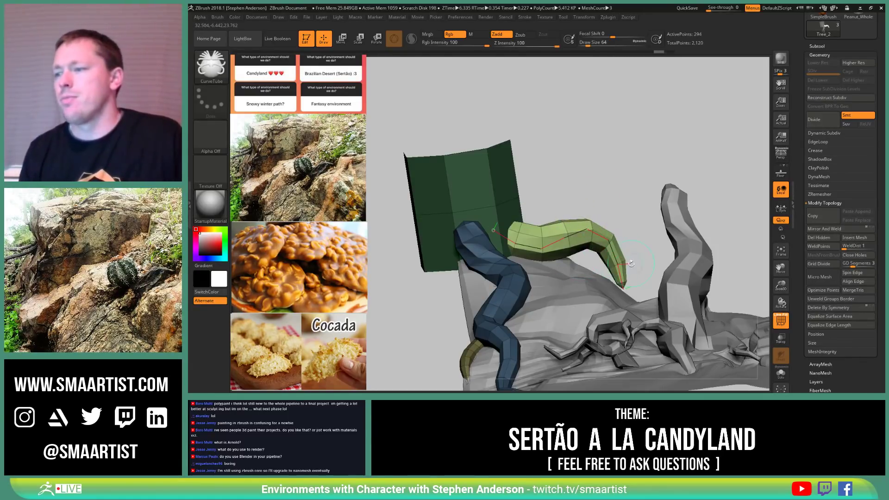
left_click_drag(623, 287, 614, 328)
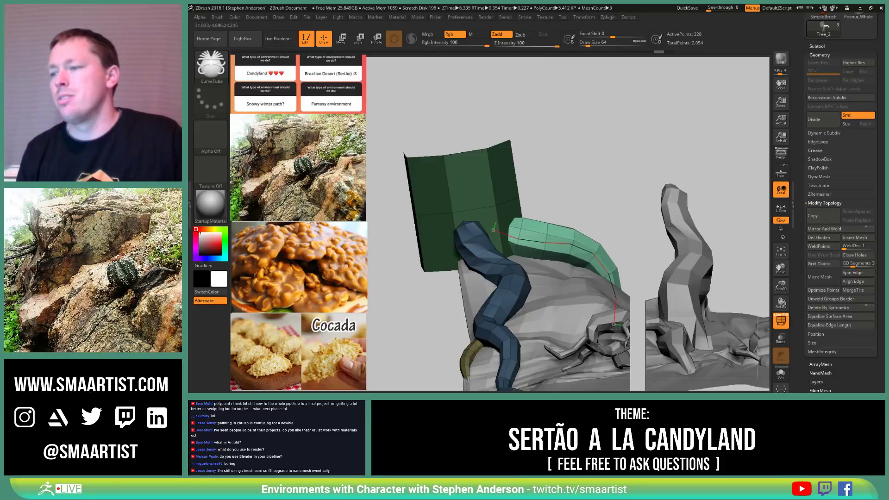
left_click_drag(597, 252, 586, 226)
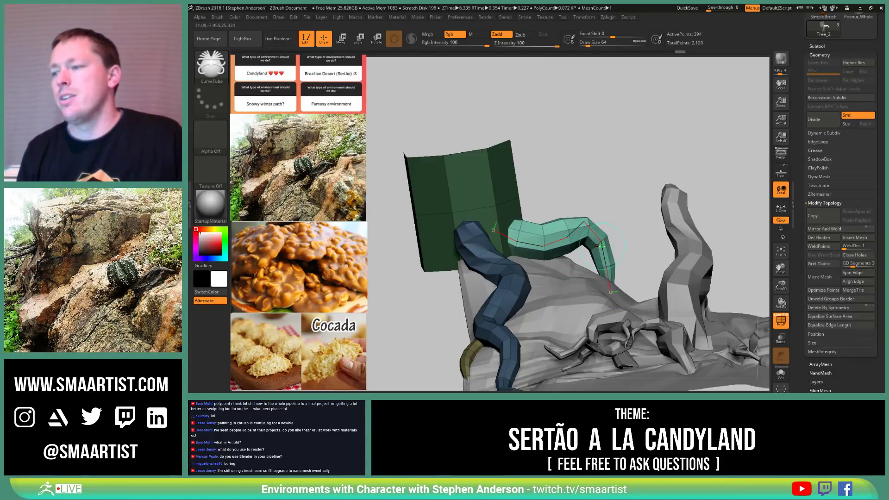
left_click_drag(566, 227, 568, 243)
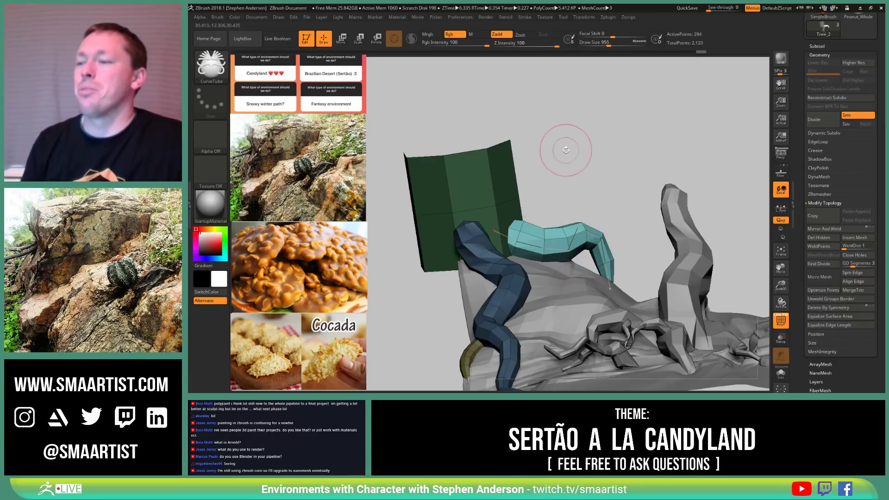
left_click_drag(566, 149, 531, 213)
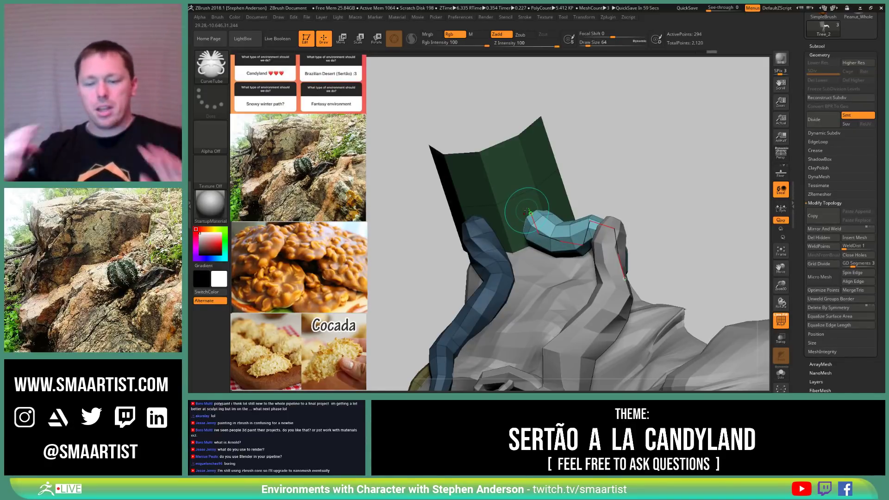
right_click_drag(531, 238, 519, 271)
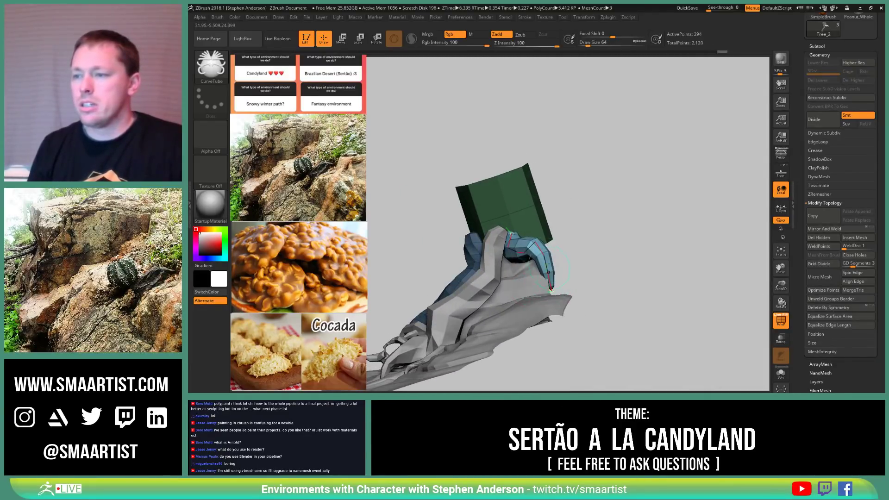
left_click_drag(537, 245, 519, 252, "shift")
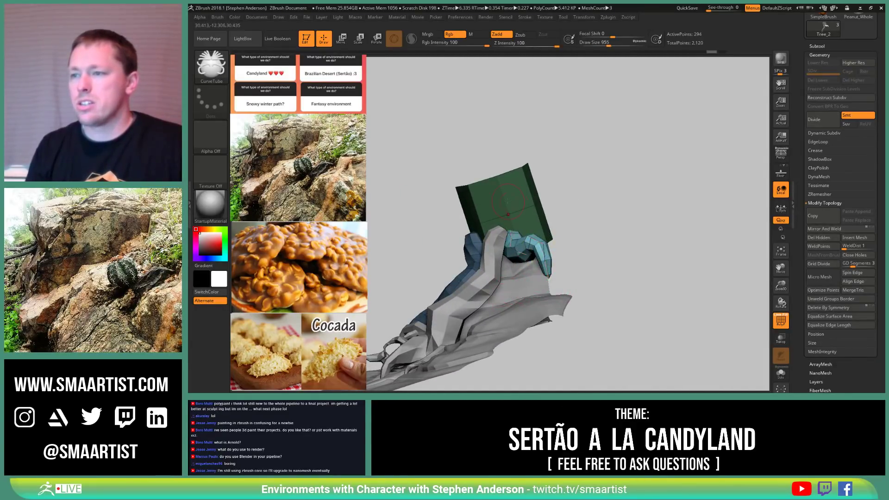
Step: Reshape the arching root over the rock edge with the Move brush at draw size 955
key("b")
key("m")
key("v")
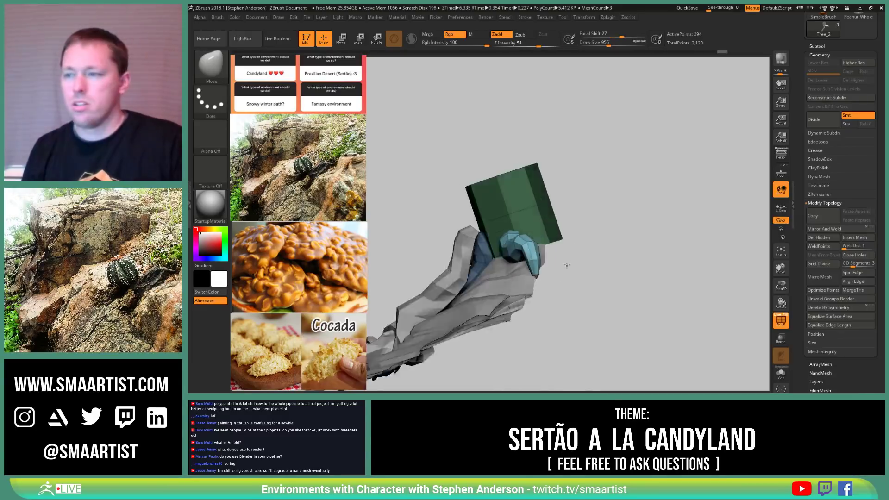
mouse_move(560, 269)
right_mouse_down()
mouse_move(530, 278)
mouse_move(536, 297)
mouse_move(535, 267)
mouse_move(510, 254)
mouse_move(522, 232)
mouse_move(501, 220)
mouse_move(468, 230)
mouse_move(484, 261)
mouse_move(467, 286)
mouse_move(433, 286)
mouse_move(486, 218)
right_mouse_up()
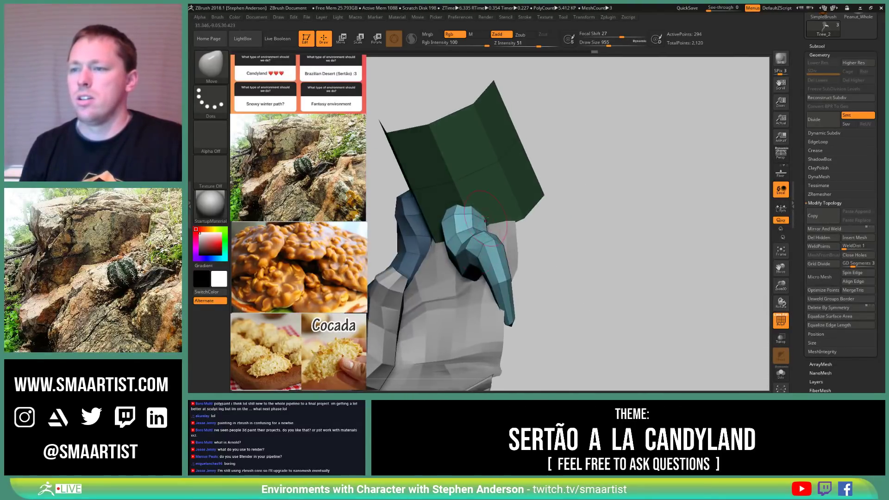
right_click_drag(553, 200, 458, 263)
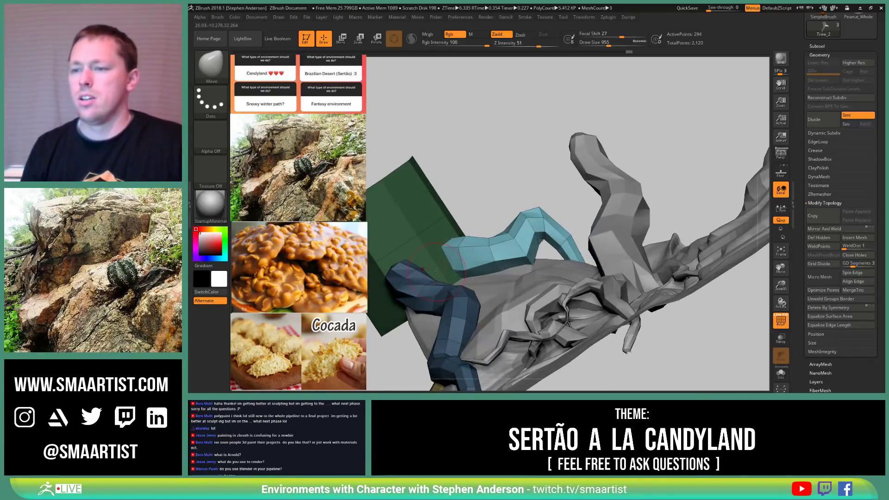
Step: Push the base of the arching root against the green shell with the Move brush at draw size 1719
key("bracketright")
key("bracketright")
key("bracketright")
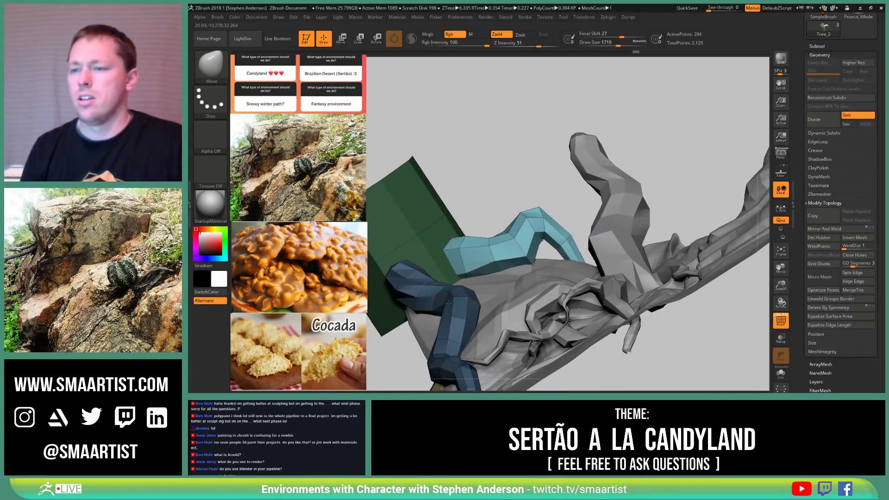
right_click_drag(448, 304, 457, 250)
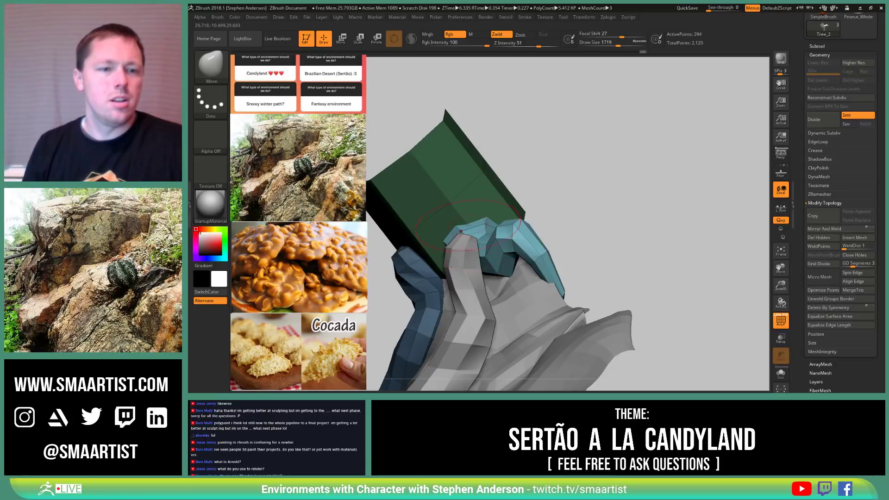
right_click_drag(468, 226, 505, 251)
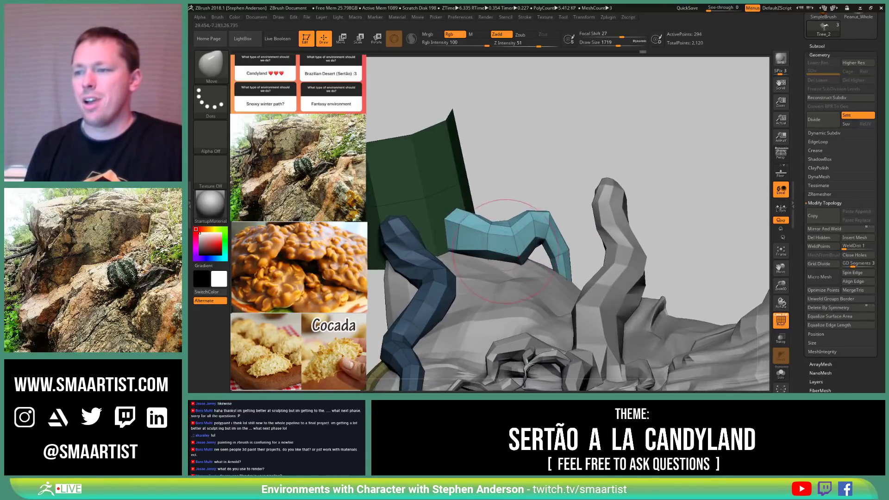
Step: Adjust the root's base and middle section where they leave the shell, using the Move brush at draw size 1222
key("s")
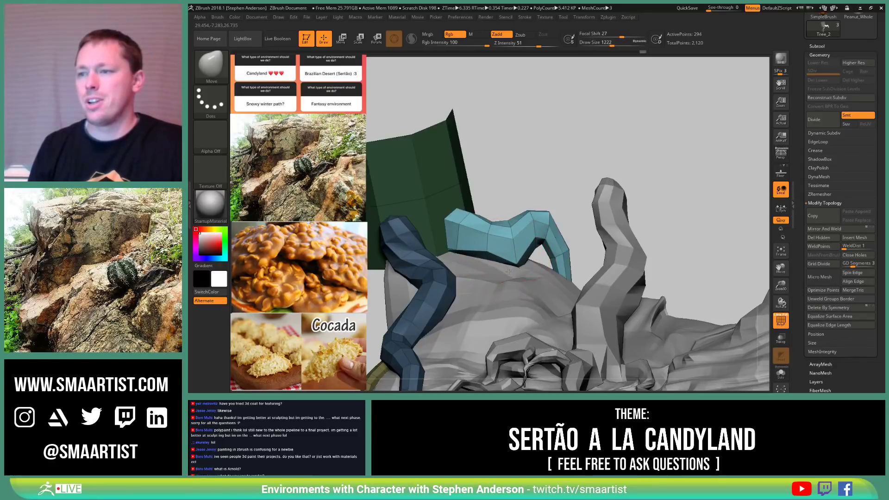
right_click_drag(491, 252, 527, 227)
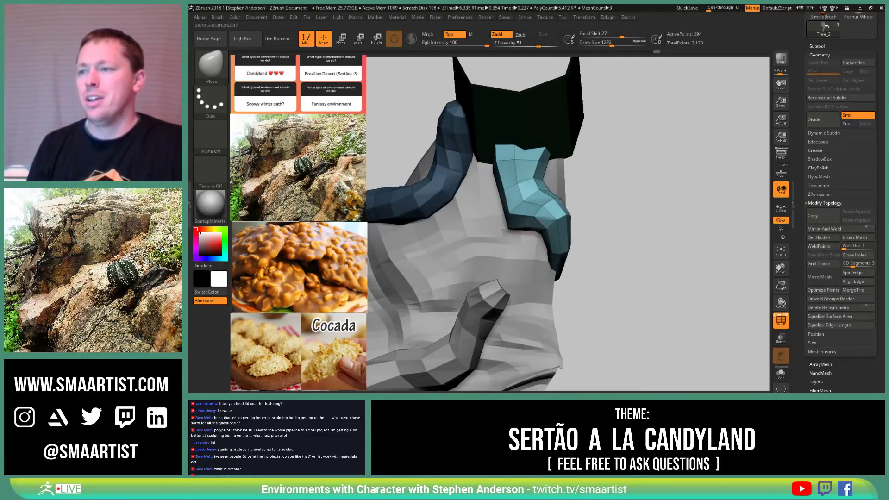
right_click_drag(556, 193, 560, 156)
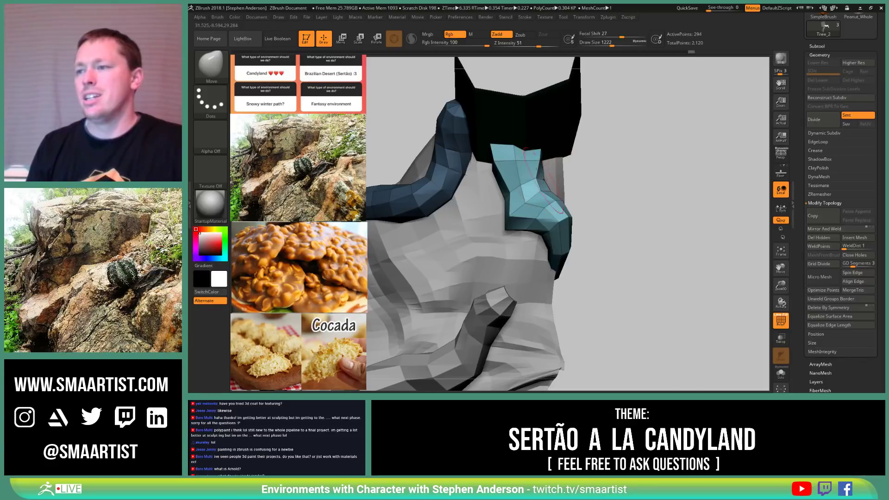
right_click_drag(542, 185, 549, 200)
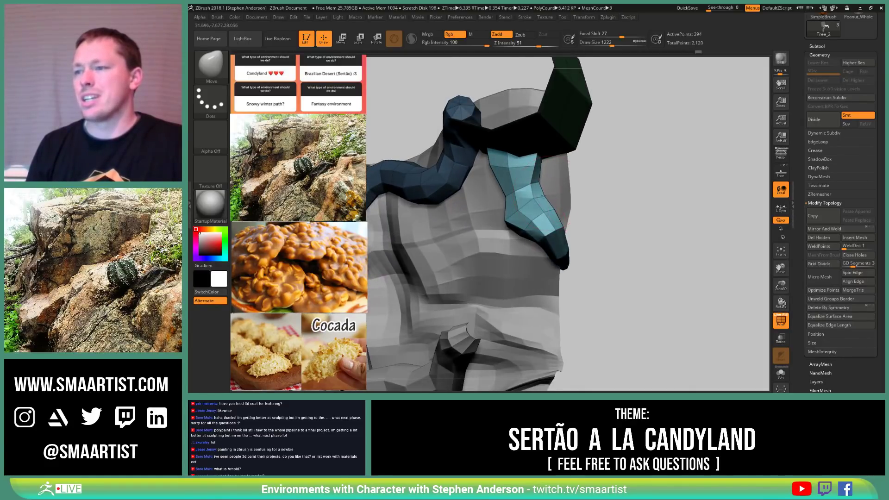
Step: Tighten the root's bend and pull its tip in toward the rock with the Move brush at draw size 1006
left_click_drag(546, 204, 537, 204)
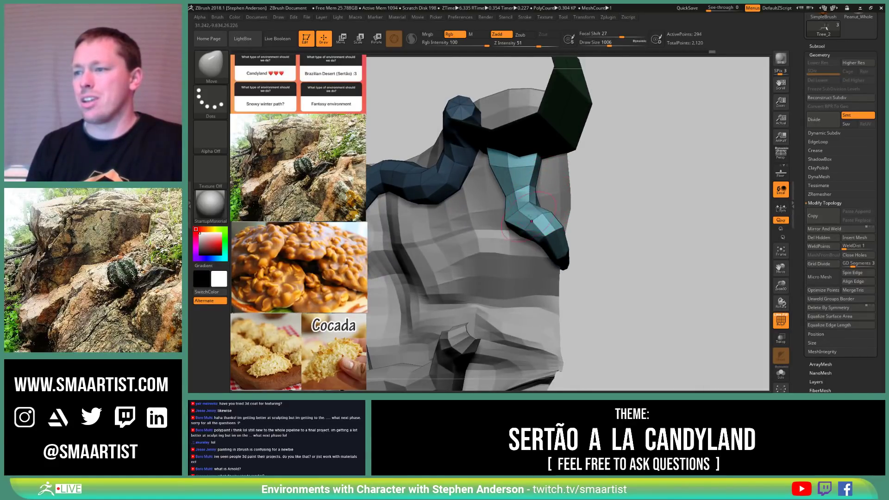
right_click_drag(530, 218, 549, 268)
left_click_drag(559, 275, 529, 287)
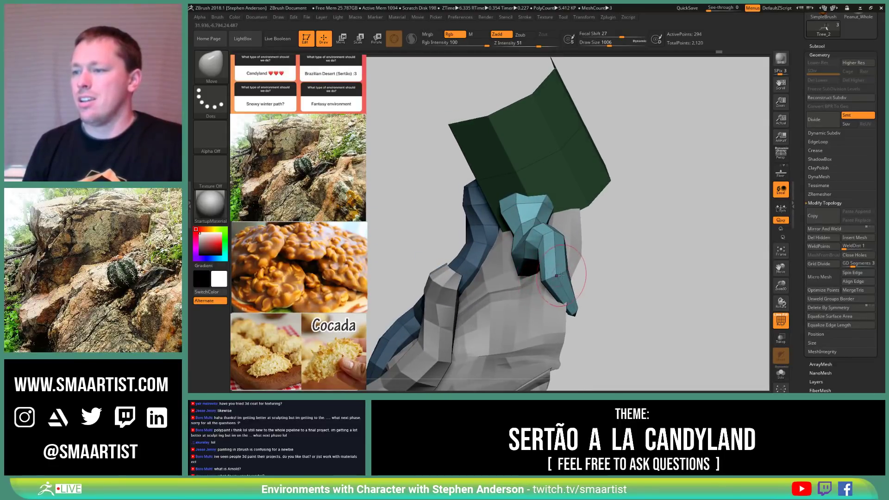
right_click_drag(557, 275, 558, 234)
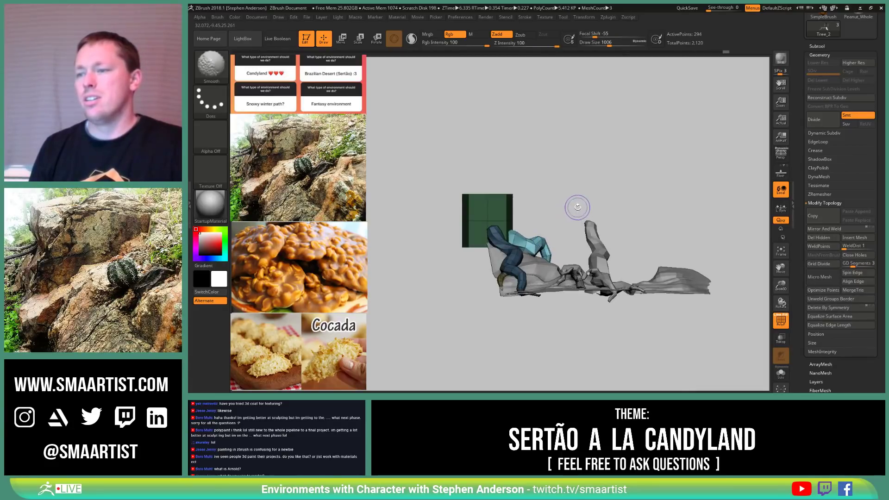
Step: Turn off the polyframe display and clear the mask from the shell and the older roots
key("shift+f")
right_click_drag(596, 207, 570, 200)
mouse_move(570, 201)
right_mouse_down("ctrl")
mouse_move(586, 222)
mouse_move(602, 224)
right_mouse_up("ctrl")
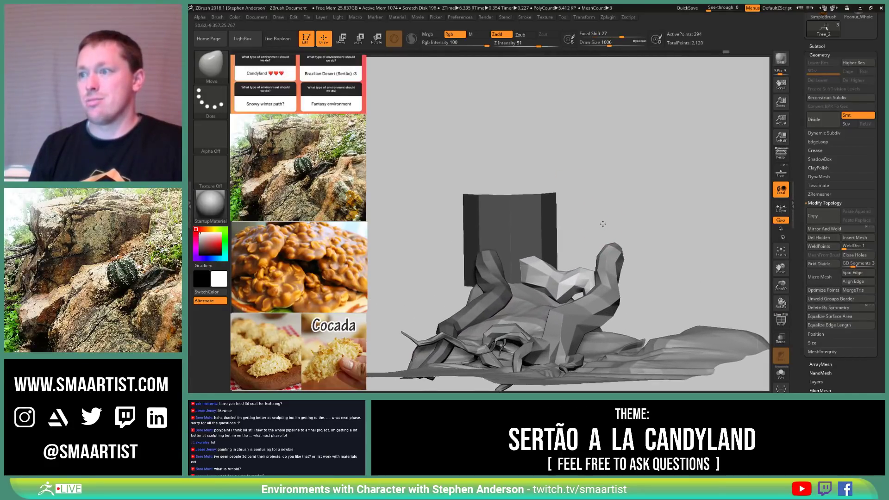
left_click_drag(602, 226, 609, 238, "ctrl")
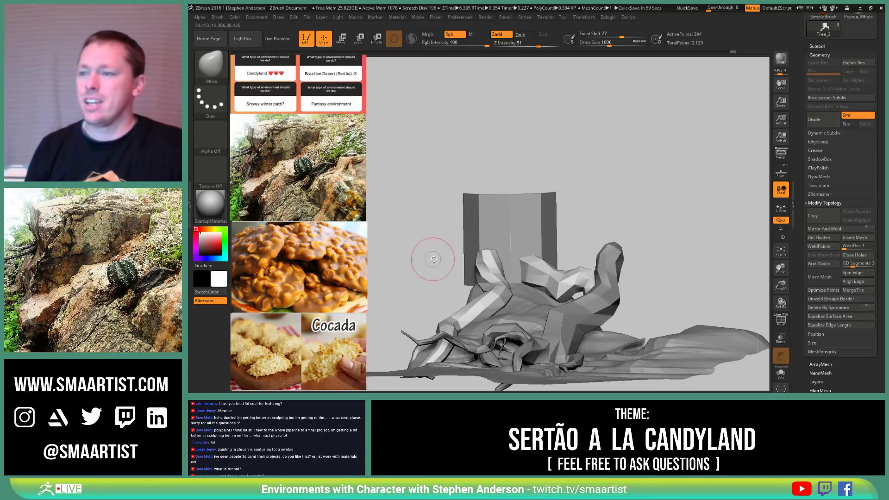
mouse_move(563, 253)
right_mouse_down()
mouse_move(547, 277)
mouse_move(566, 301)
mouse_move(568, 264)
mouse_move(574, 285)
mouse_move(560, 273)
right_mouse_up()
Step: Delete the cap polygons on the arching root's shell-side end using ZModeler's Delete polygon action with the Polyloop target
key("b")
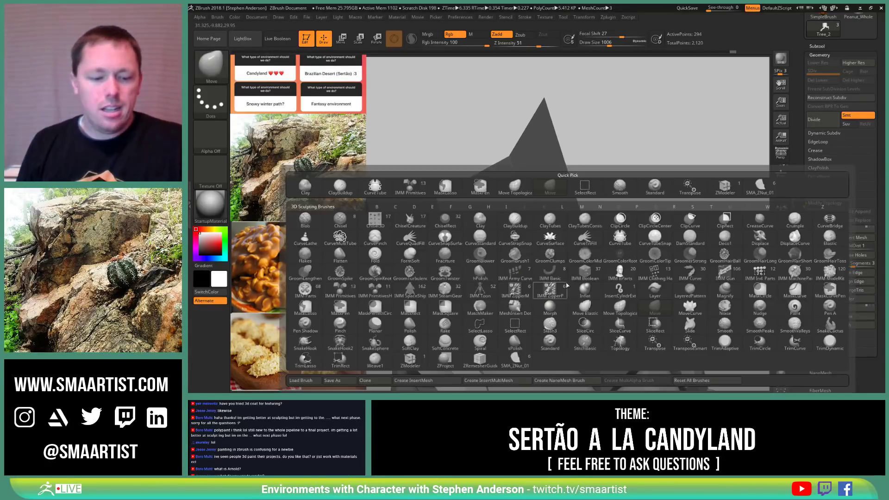
left_click(551, 280)
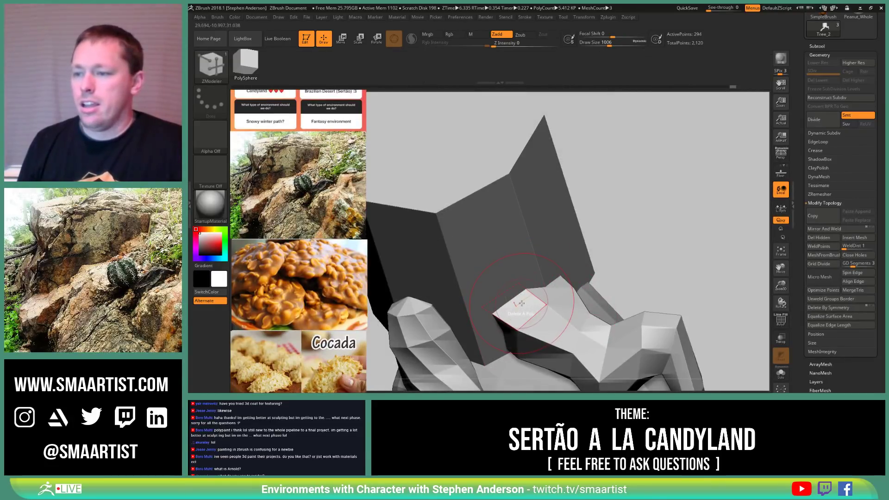
key("space")
left_click(559, 232)
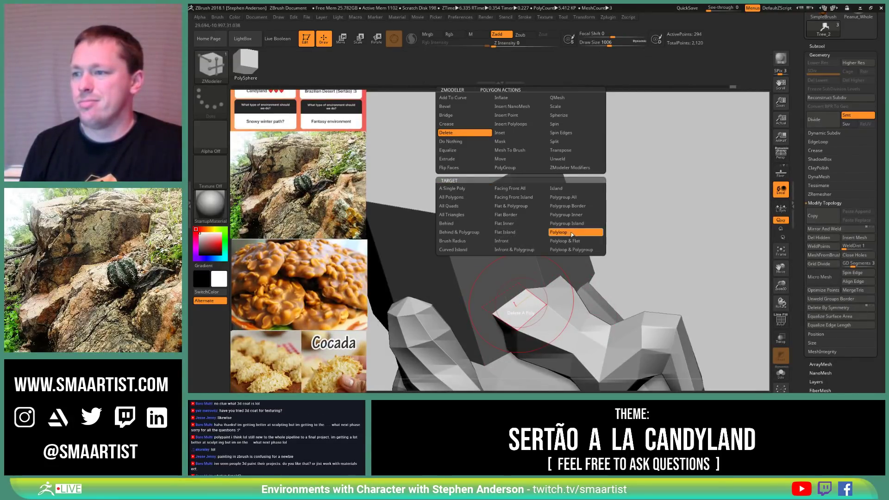
left_click(528, 305)
right_click_drag(569, 324, 519, 265)
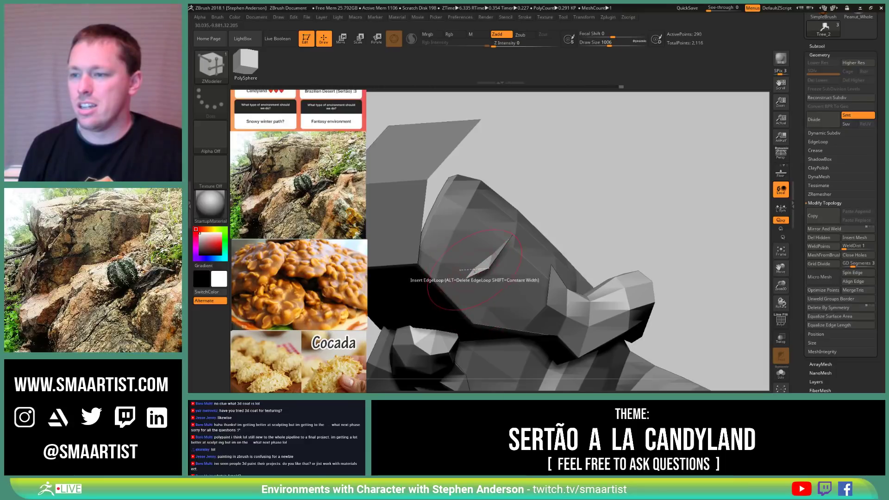
Step: Open the upper end of the front root by deleting its cap polygons, and isolate the Tree_2 subtool with Solo
mouse_move(477, 265)
right_mouse_down()
mouse_move(514, 274)
mouse_move(511, 291)
mouse_move(503, 275)
mouse_move(516, 296)
mouse_move(596, 260)
mouse_move(578, 260)
mouse_move(570, 286)
mouse_move(527, 271)
mouse_move(506, 278)
mouse_move(560, 282)
right_mouse_up()
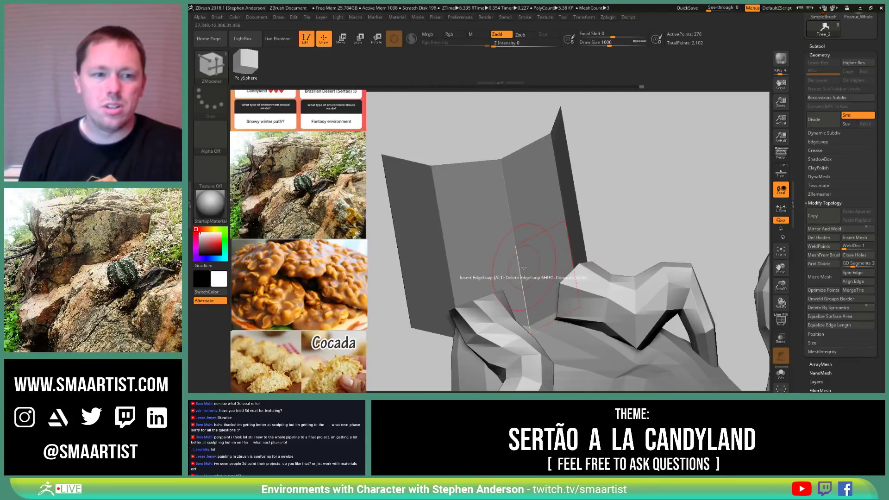
left_click(784, 378)
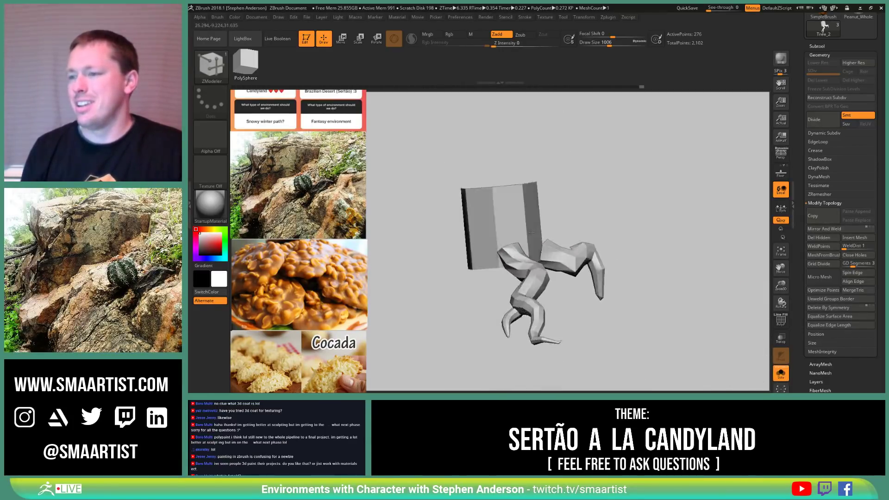
mouse_move(531, 233)
right_mouse_down()
mouse_move(535, 265)
mouse_move(533, 245)
mouse_move(558, 296)
right_mouse_up()
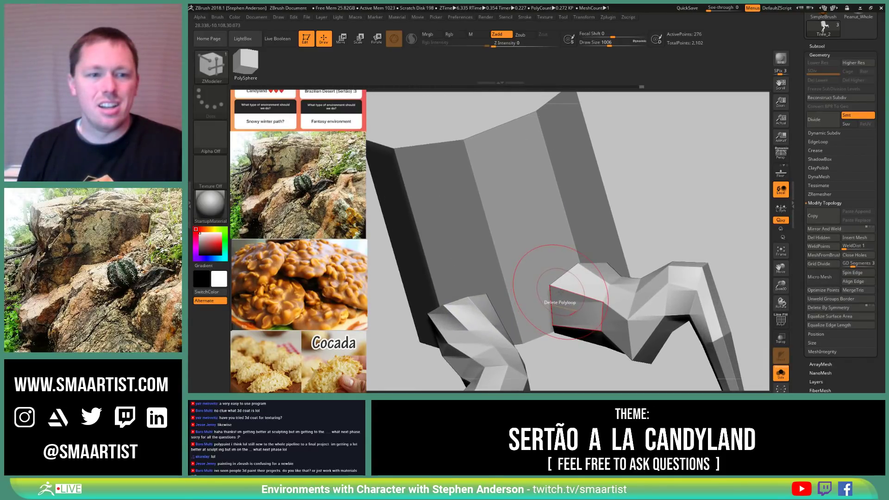
Step: Set the ZModeler polygon action to PolyGroup with the Polyloop target and show the polygroup wireframe
mouse_move(559, 284)
right_mouse_down()
mouse_move(560, 264)
mouse_move(559, 291)
mouse_move(542, 280)
mouse_move(536, 308)
mouse_move(557, 279)
right_mouse_up()
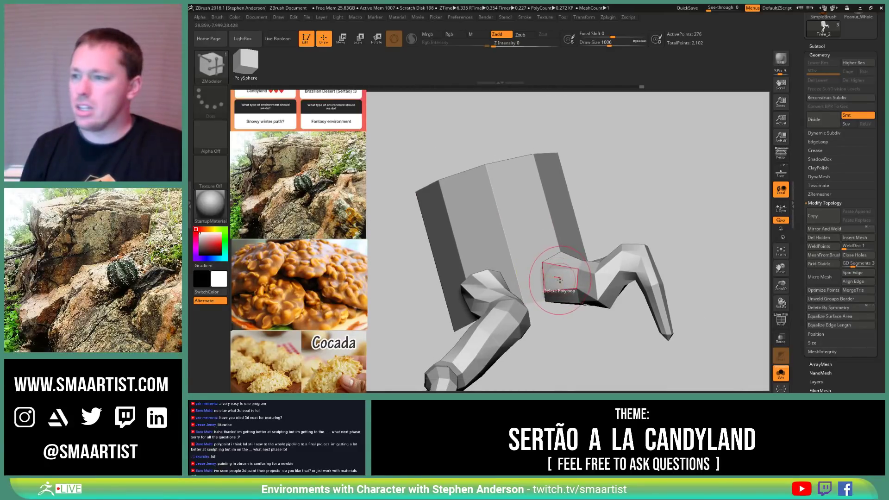
key("space")
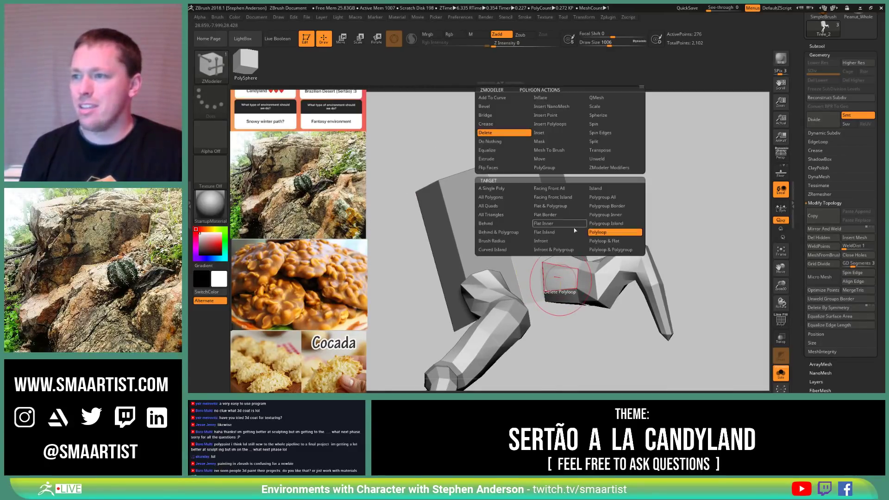
left_click(557, 168)
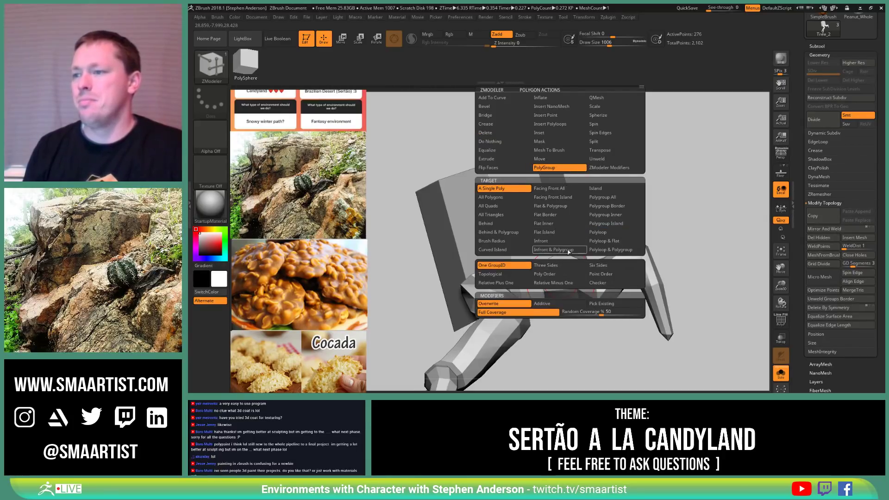
left_click(614, 236)
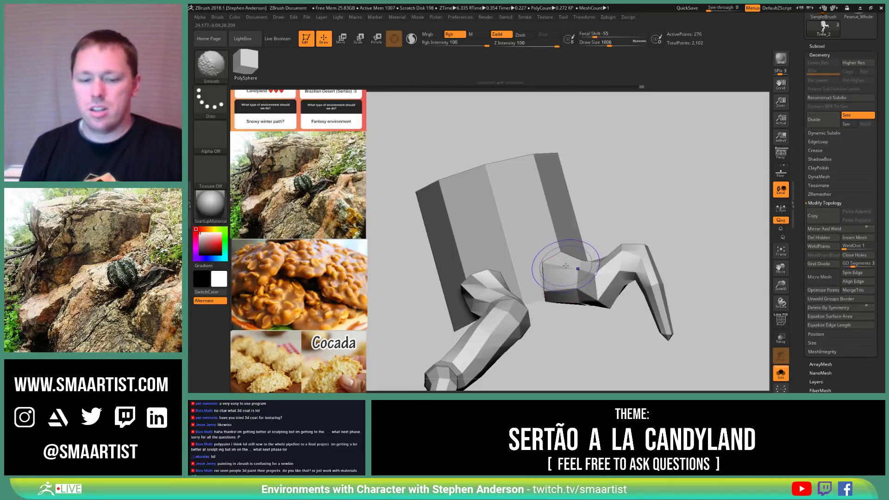
key("shift+f")
right_click_drag(555, 267, 558, 281)
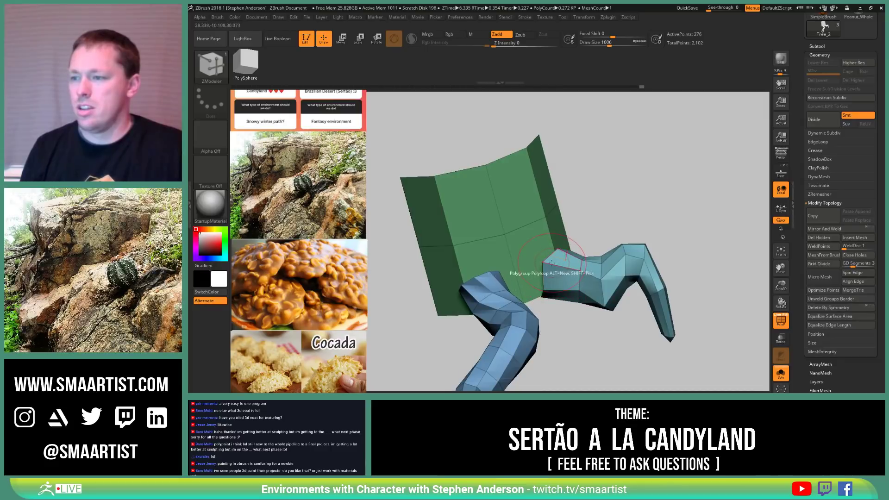
Step: Add a narrow green polygroup band around the upper open end of both the blue and the teal root
key("space")
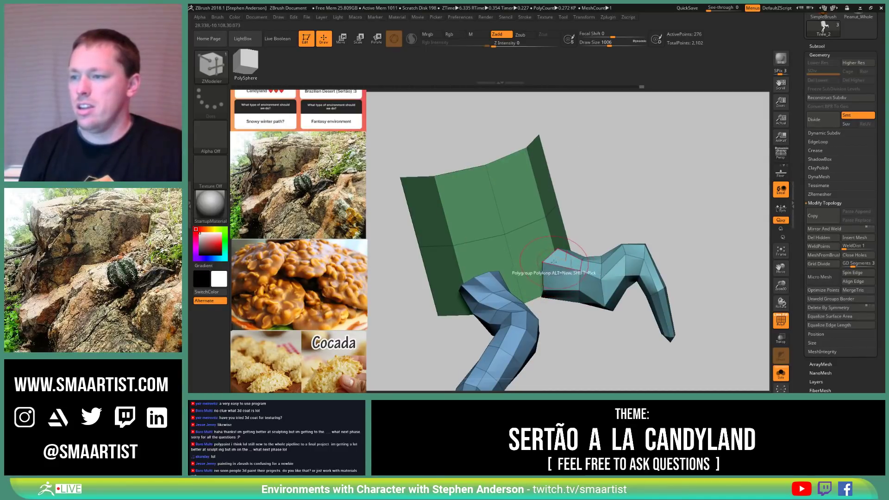
left_click(482, 276)
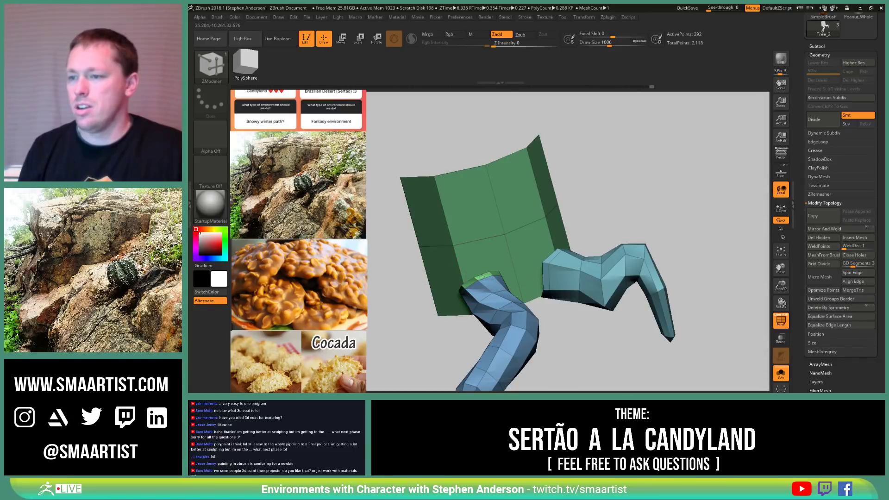
left_click(555, 263)
right_click_drag(554, 263, 564, 264)
Step: Extrude the green end bands of both roots straight upward to about the height of the trunk panel's upper edge
key("w")
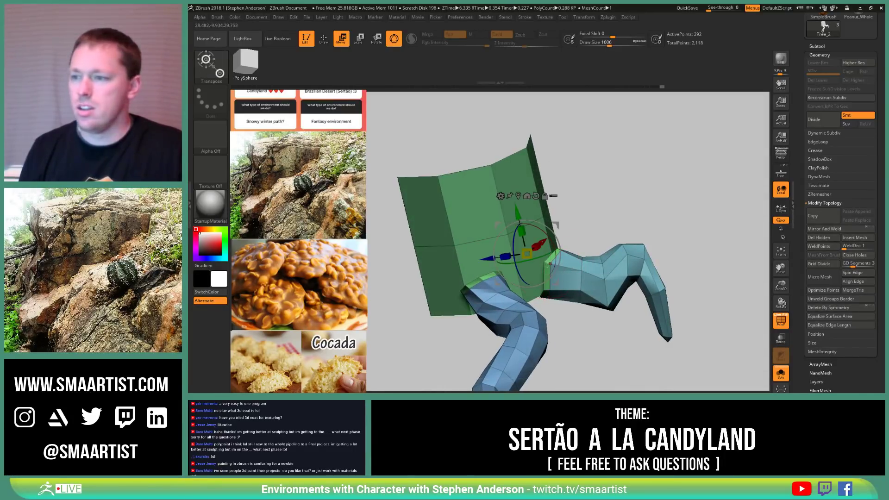
right_click_drag(479, 278, 556, 256)
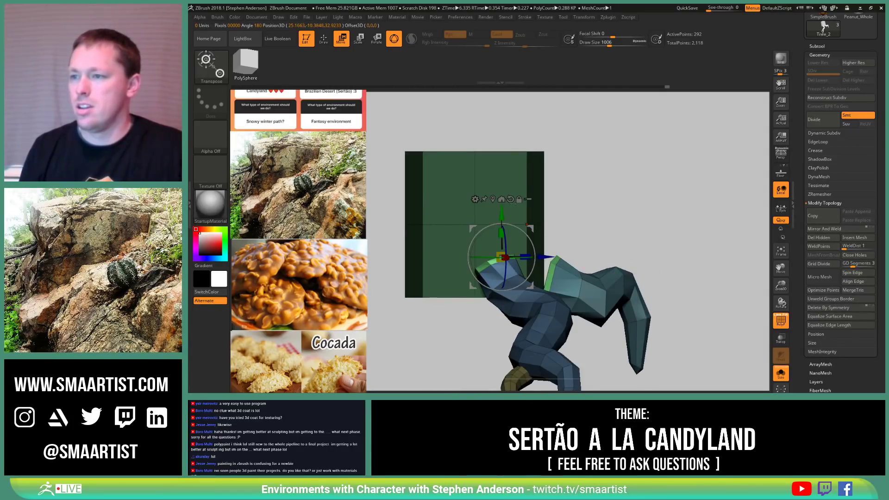
left_click_drag(516, 217, 515, 108, "ctrl")
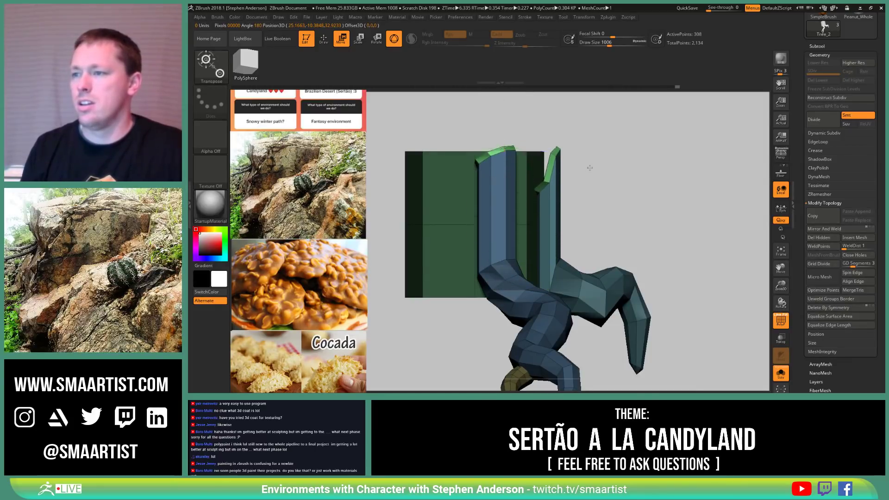
Step: Delete the unwanted single polygons on the rear side of the teal root's upward extrusion
right_click_drag(515, 108, 562, 235)
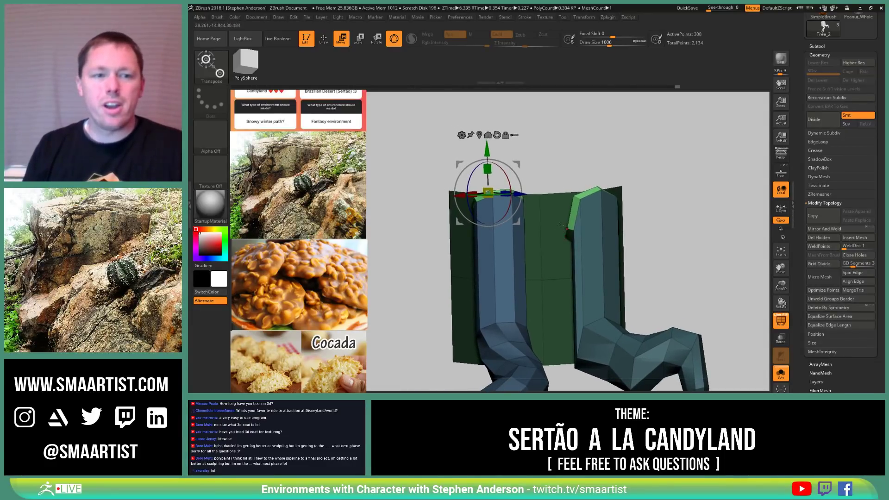
key("q")
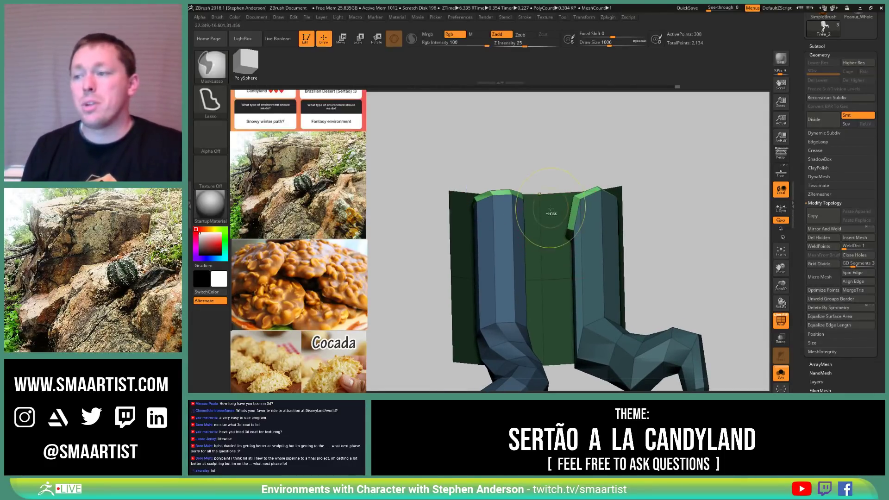
mouse_move(554, 235)
right_mouse_down()
mouse_move(555, 208)
mouse_move(588, 210)
right_mouse_up()
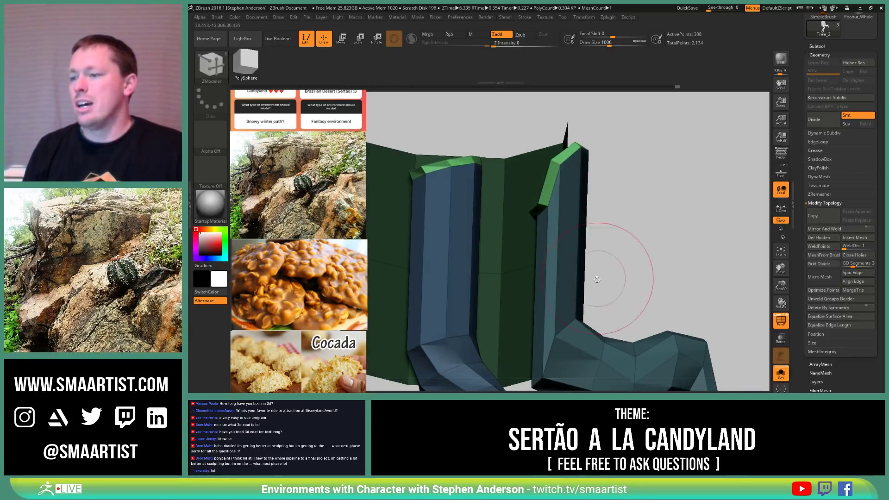
right_click_drag(595, 291, 620, 272, "alt")
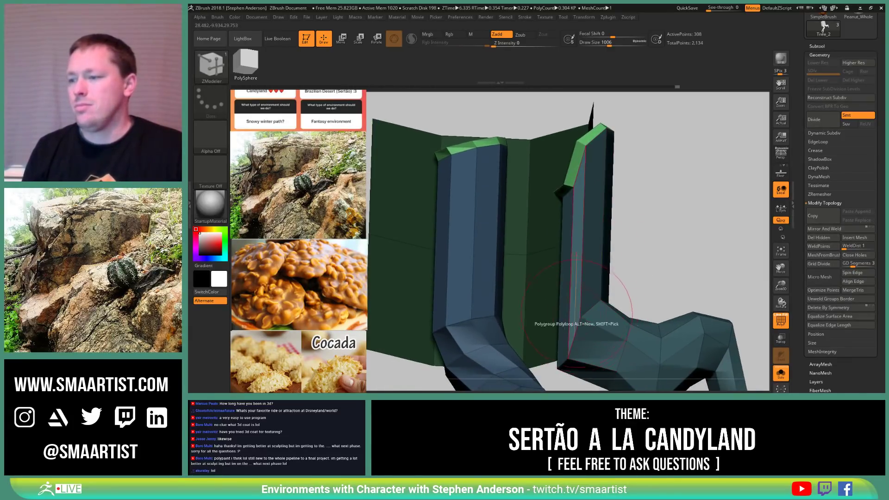
mouse_move(566, 295)
right_mouse_down()
mouse_move(585, 318)
mouse_move(554, 297)
mouse_move(569, 286)
mouse_move(568, 295)
right_mouse_up()
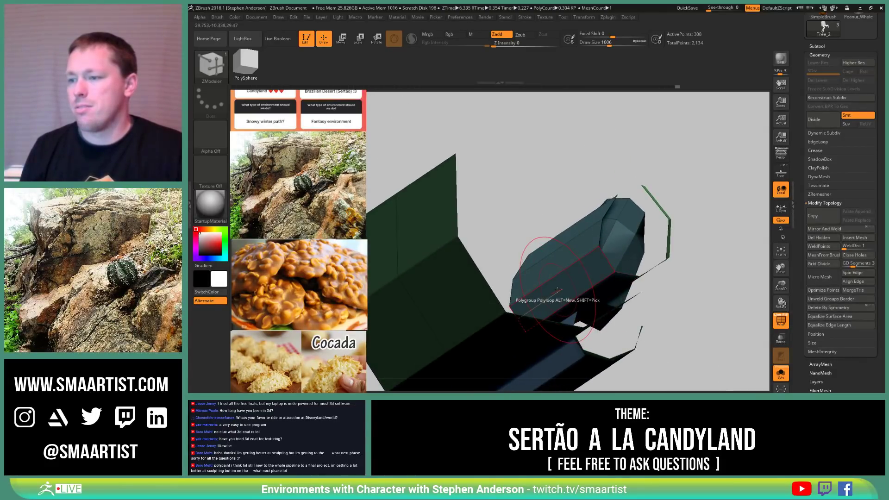
key("space")
left_click(494, 132)
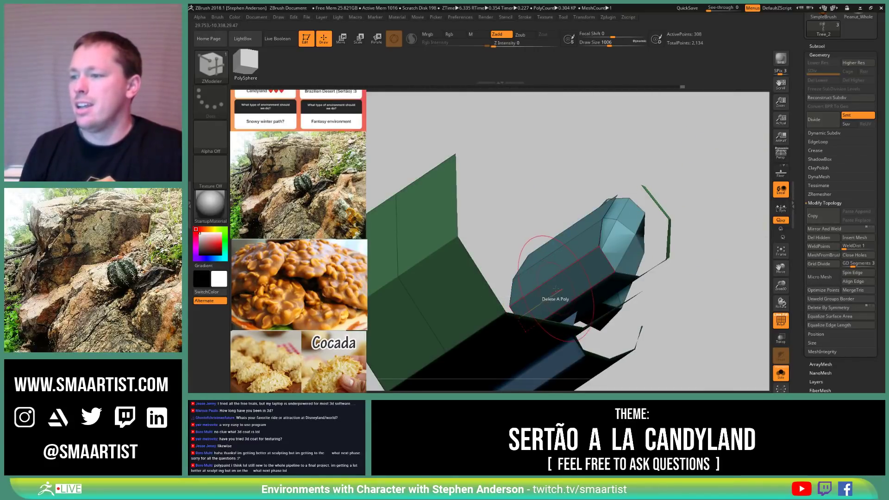
right_click_drag(560, 268, 564, 293)
mouse_move(561, 242)
right_mouse_down()
mouse_move(568, 274)
mouse_move(554, 250)
mouse_move(565, 181)
mouse_move(603, 207)
right_mouse_up()
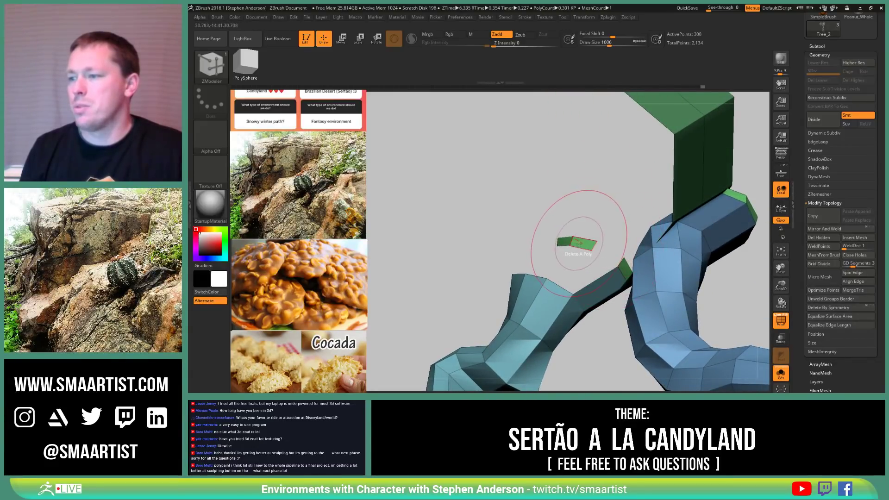
mouse_move(583, 243)
right_mouse_down()
mouse_move(555, 240)
mouse_move(587, 242)
mouse_move(606, 226)
mouse_move(632, 255)
mouse_move(655, 238)
right_mouse_up()
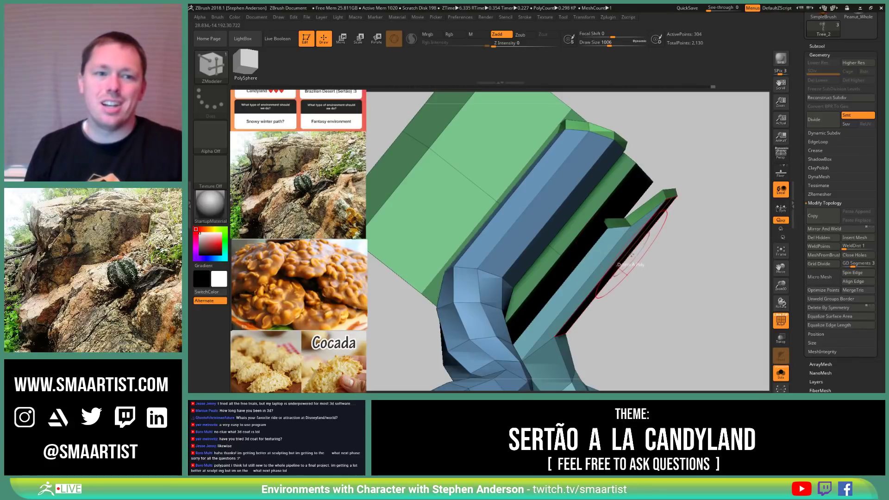
Step: Delete the rear polygons of the blue root's upward extrusion, including the leftover end faces
right_click_drag(618, 225, 538, 222)
left_click(537, 215)
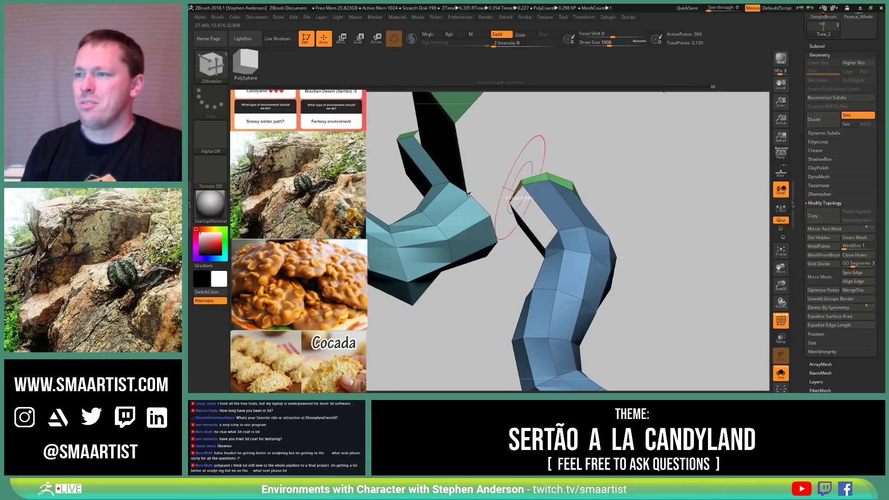
left_click(518, 186)
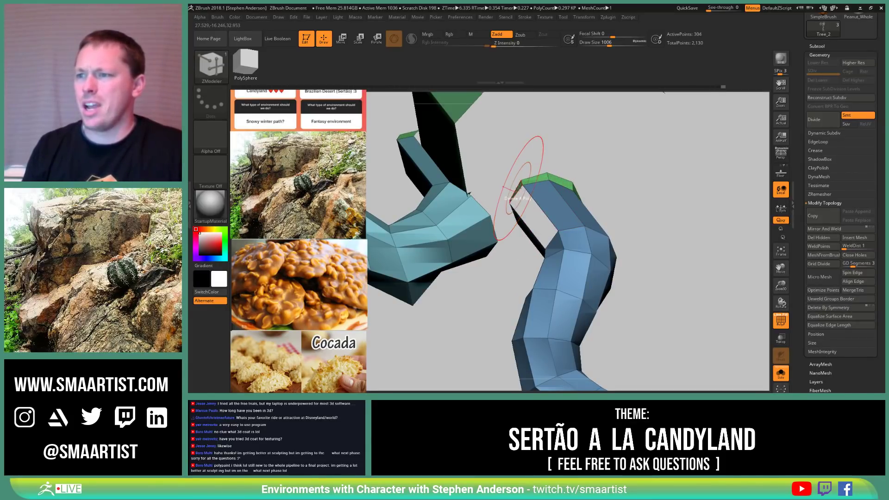
left_click(538, 189)
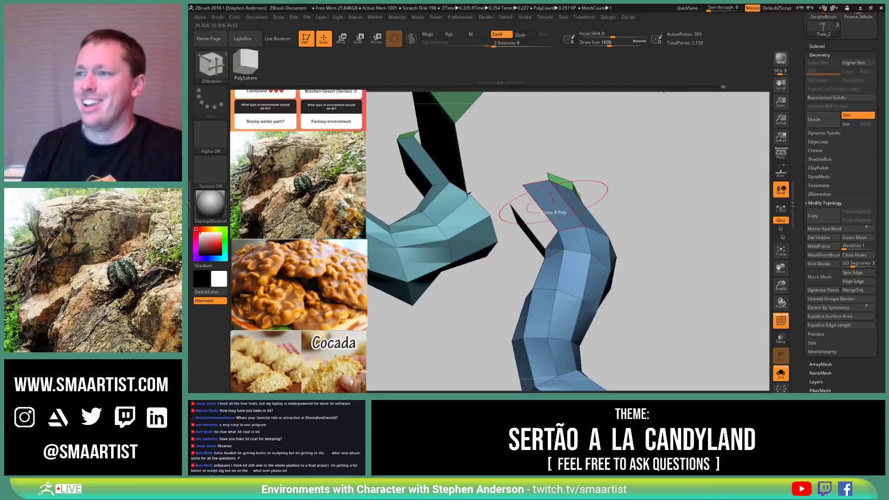
left_click(573, 200)
left_click_drag(572, 200, 551, 236)
left_click(577, 224)
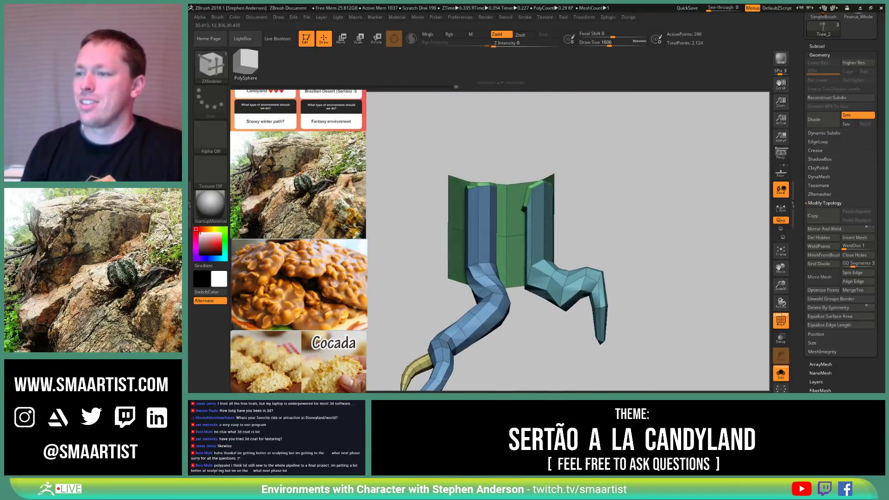
Step: Delete the remaining green end bands from both extruded roots using the Polyloop target
key("space")
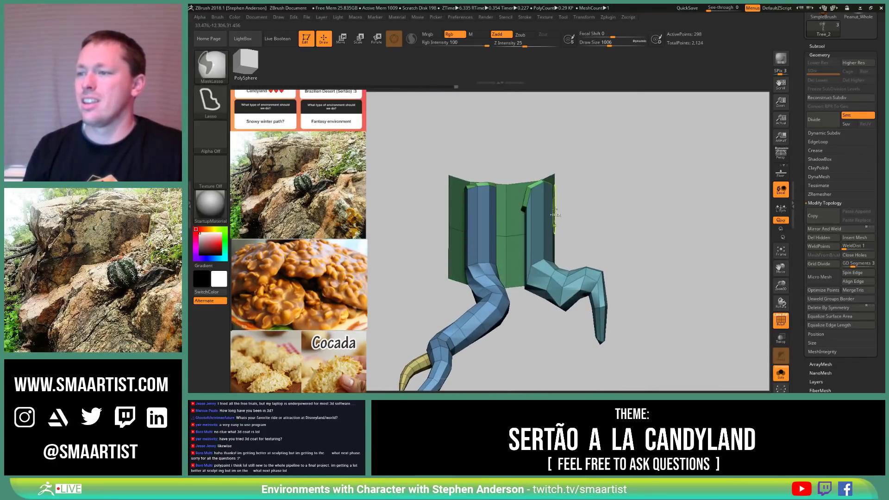
right_click_drag(655, 198, 523, 227, "ctrl")
key("space")
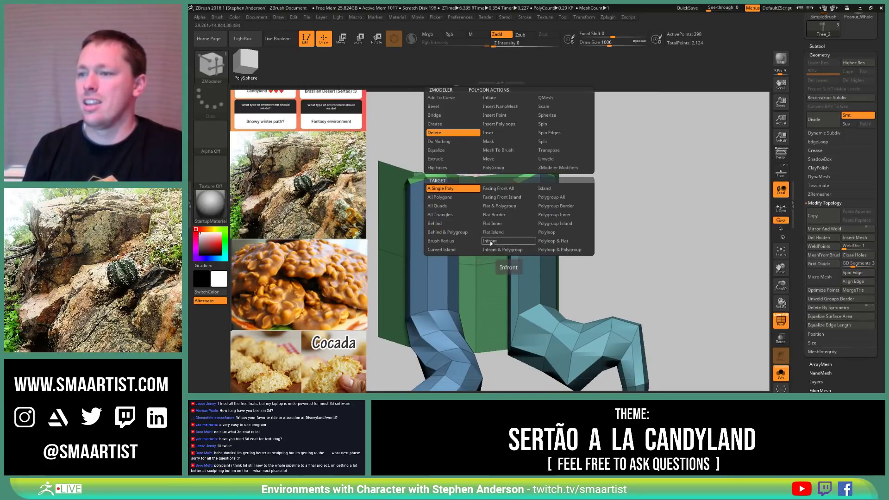
left_click(564, 233)
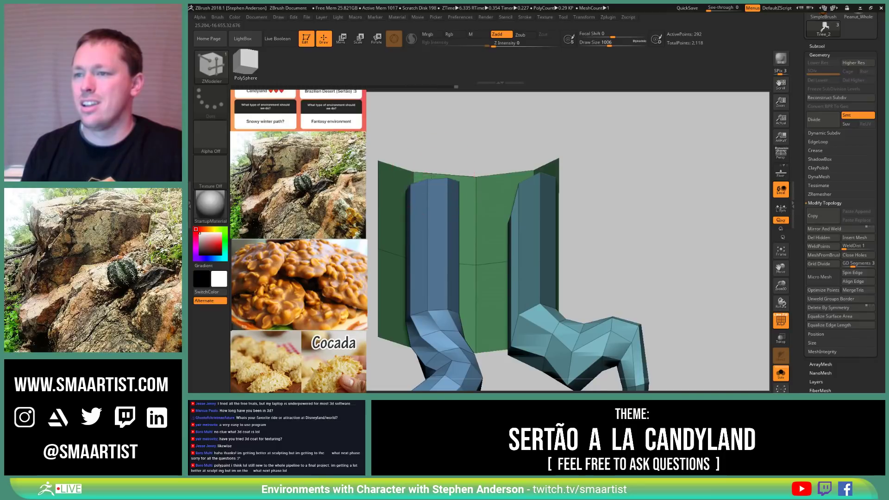
Step: Bridge the facing vertical edges to add connecting strips along the gap between the two extruded roots
right_click_drag(432, 175, 452, 205)
key("space")
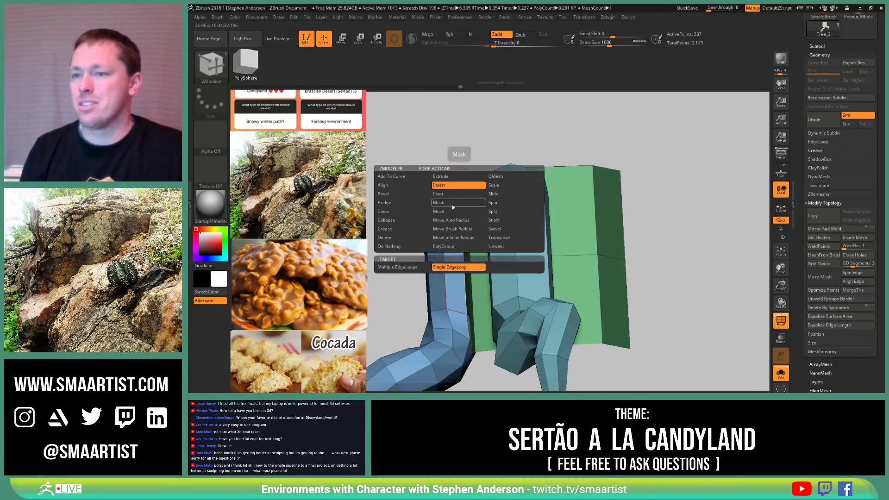
left_click(393, 203)
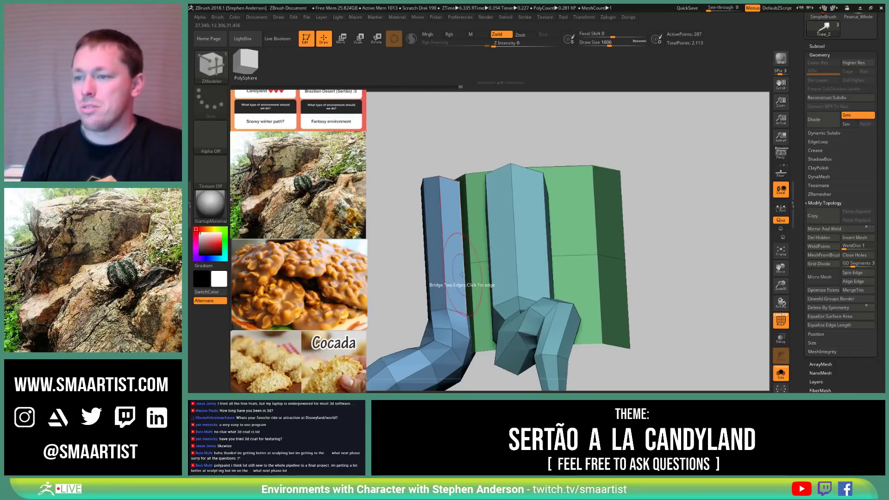
right_click_drag(462, 274, 484, 263)
left_click_drag(508, 265, 477, 268)
left_click_drag(539, 259, 500, 247)
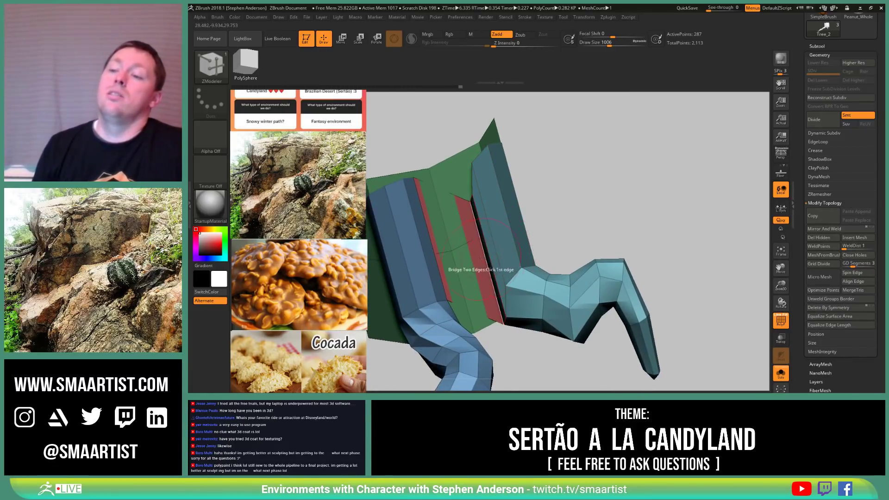
Step: Pull the upper corner of the red bridge strip beside the teal root upward using the Move brush at draw size 414
mouse_move(452, 274)
right_mouse_down()
mouse_move(486, 252)
mouse_move(470, 249)
right_mouse_up()
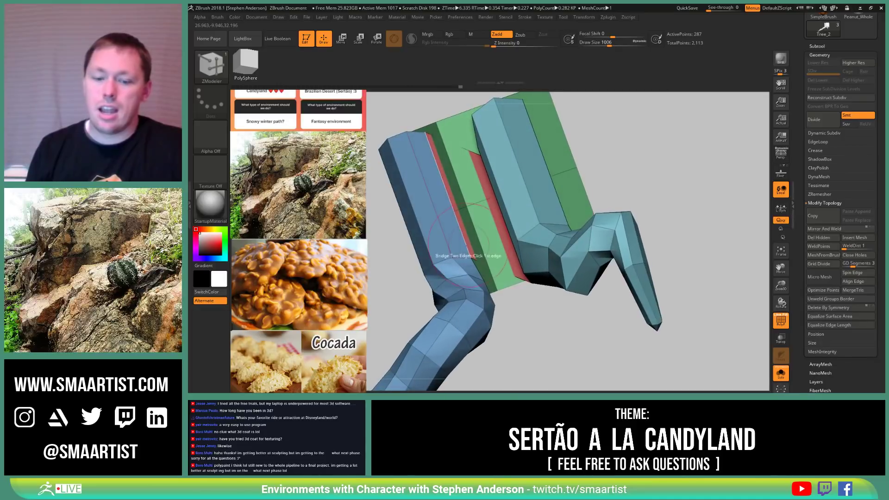
key("b")
key("m")
key("v")
key("s")
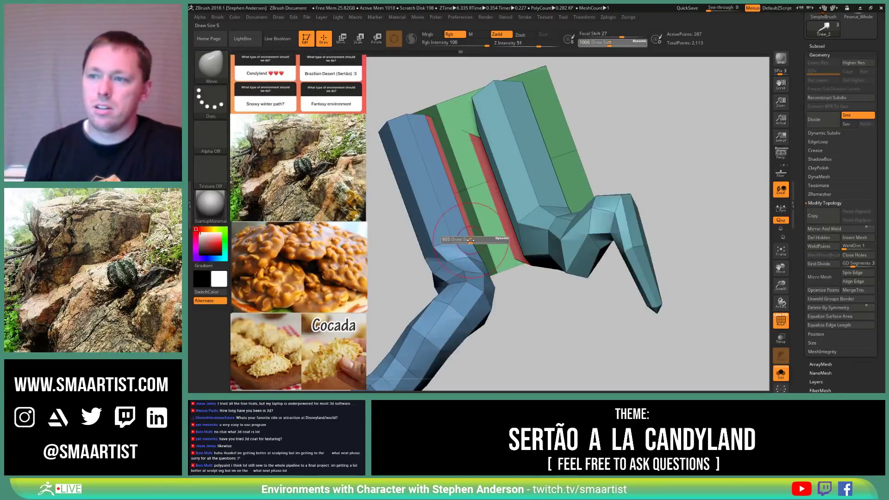
left_click_drag(461, 239, 470, 241)
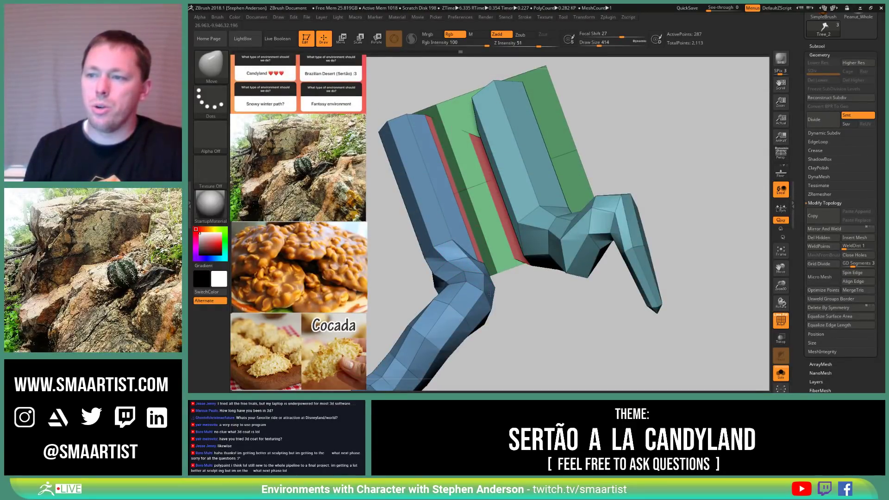
mouse_move(488, 257)
right_mouse_down()
mouse_move(510, 274)
mouse_move(504, 308)
right_mouse_up()
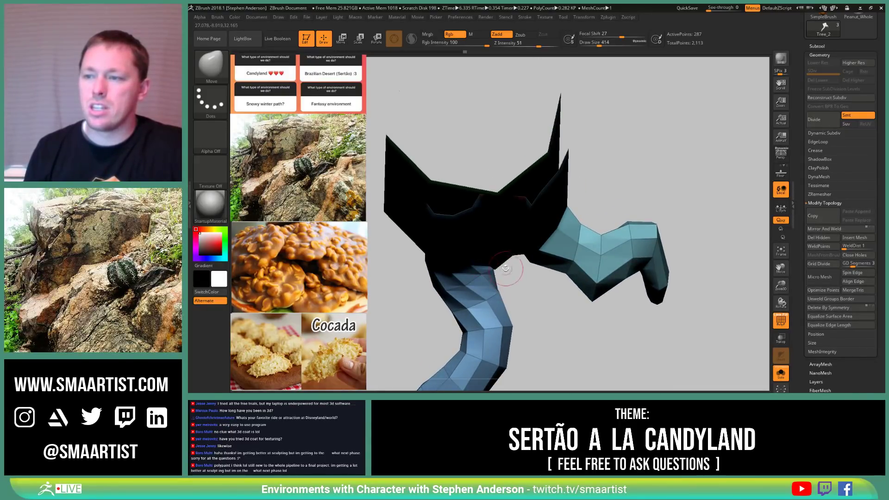
right_click_drag(506, 268, 483, 256)
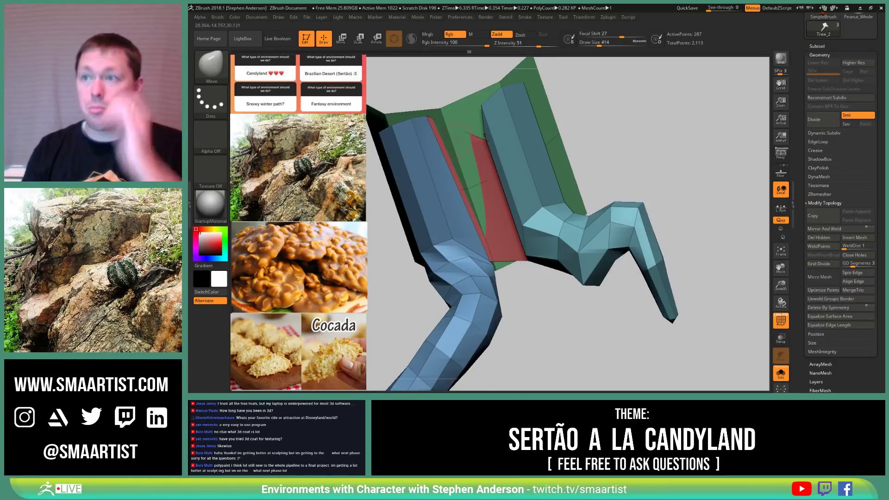
right_click_drag(487, 137, 544, 131)
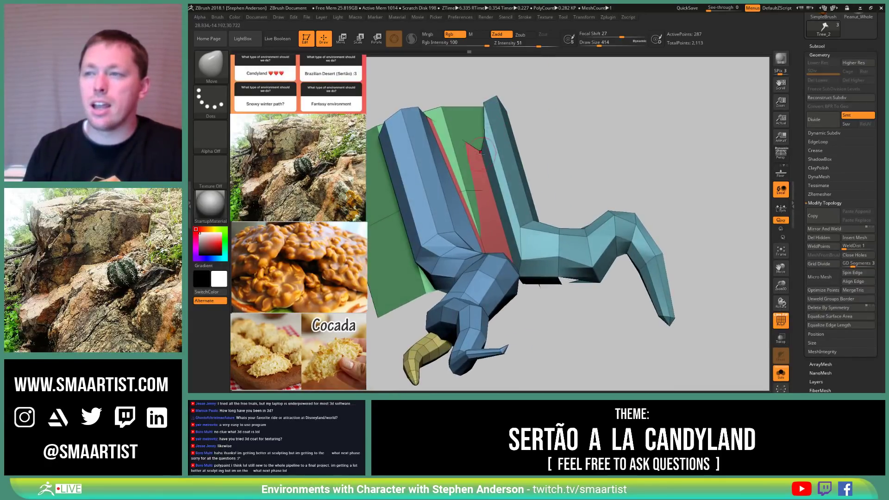
mouse_move(490, 148)
left_mouse_down()
mouse_move(451, 117)
mouse_move(468, 76)
mouse_move(455, 71)
left_mouse_up()
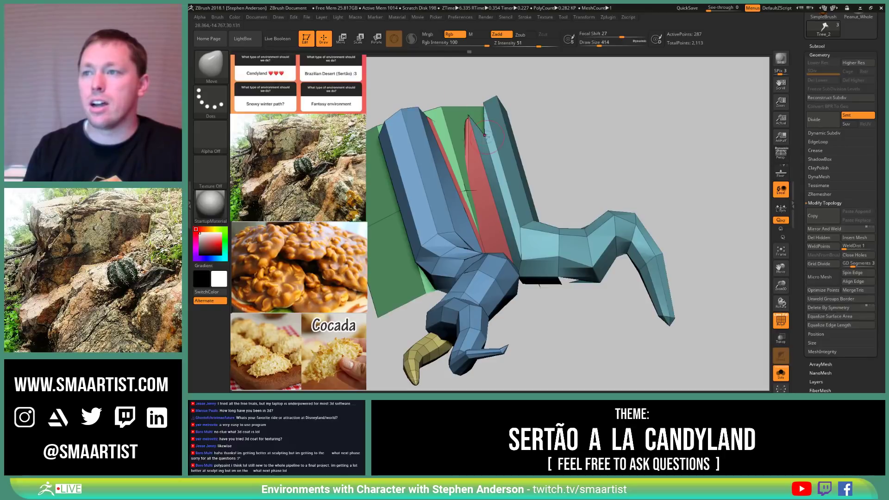
Step: Pull the teal root's upper inner corner over the red strip and the blue root's lower inner edge toward the teal root at draw size 656
left_click_drag(485, 136, 465, 79)
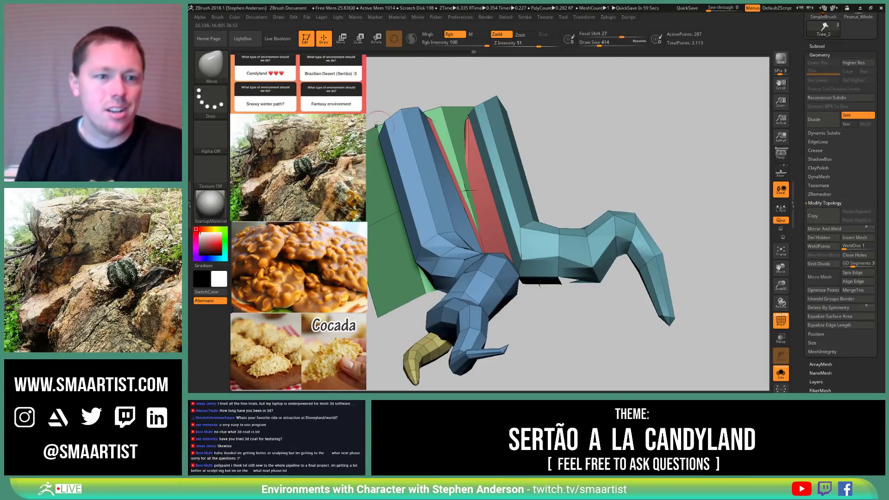
right_click_drag(483, 191, 522, 237)
right_click_drag(463, 148, 478, 185)
key("s")
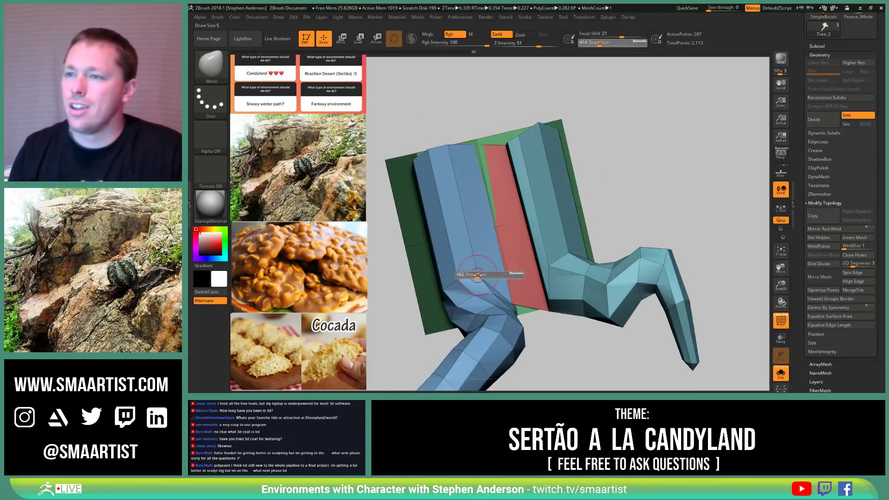
left_click(480, 277)
left_click_drag(481, 277, 506, 268)
left_click_drag(512, 305, 546, 287)
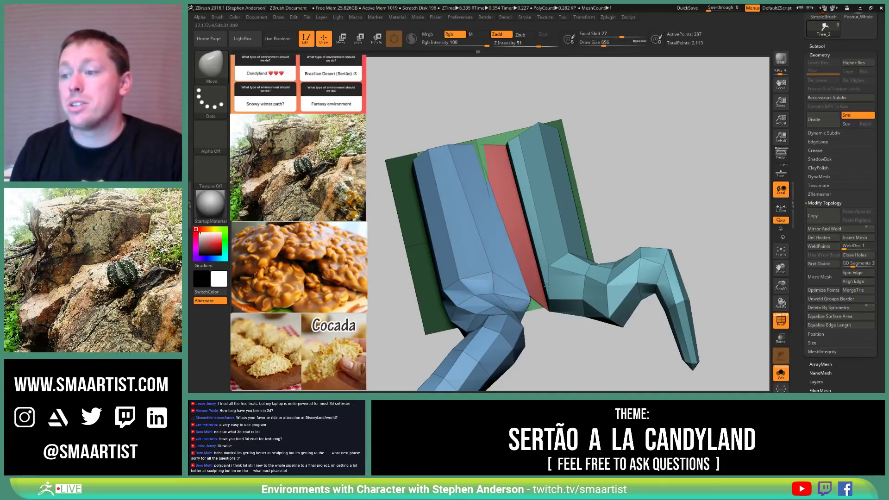
mouse_move(534, 289)
right_mouse_down()
mouse_move(518, 287)
mouse_move(563, 288)
mouse_move(533, 290)
right_mouse_up()
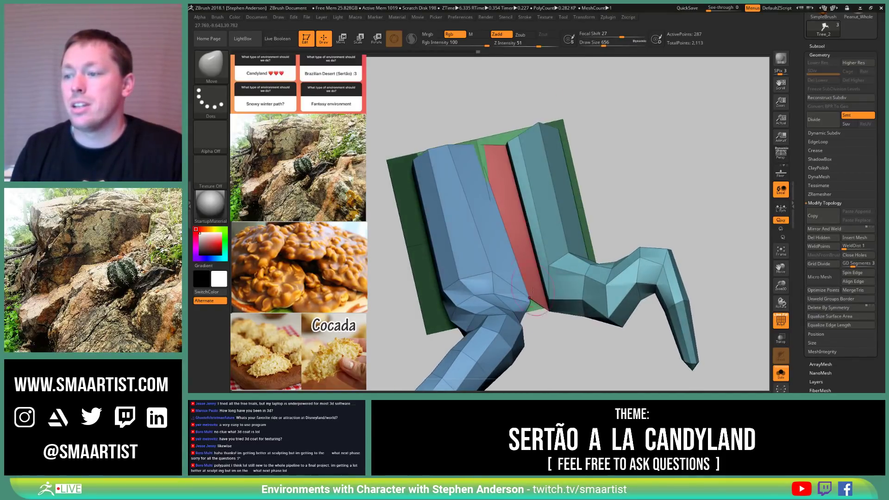
Step: Close the lower gap by pulling the teal root's inner base toward the blue root at draw size 582
key("s")
left_click_drag(548, 309, 521, 304)
right_click_drag(520, 304, 530, 298)
left_click_drag(554, 315, 533, 303)
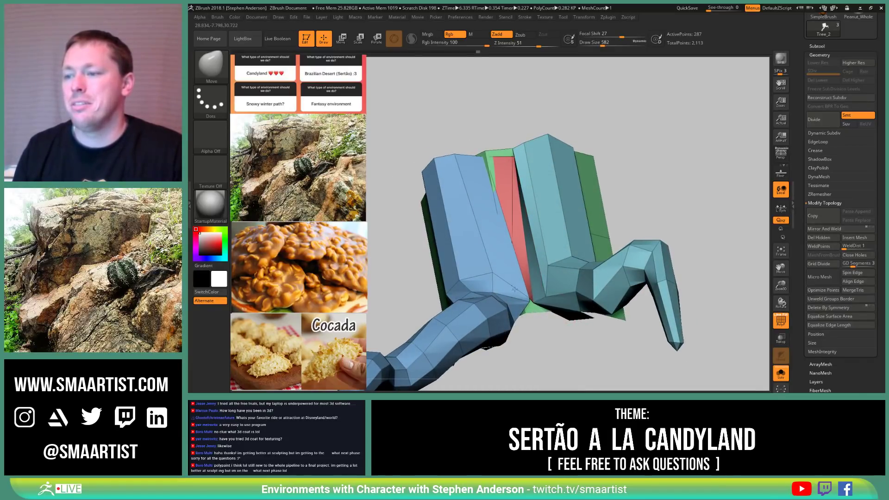
mouse_move(533, 304)
right_mouse_down()
mouse_move(522, 302)
mouse_move(557, 313)
mouse_move(557, 303)
right_mouse_up()
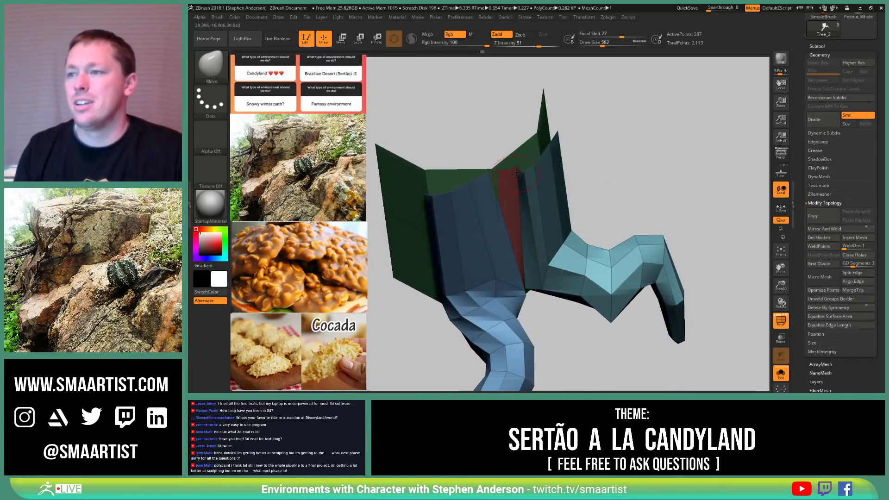
Step: Narrow the red strip's top by pulling in the teal root's inner edge, and adjust the join at its base with draw size 279
mouse_move(508, 166)
left_mouse_down()
mouse_move(489, 165)
mouse_move(496, 186)
mouse_move(487, 171)
left_mouse_up()
key("s")
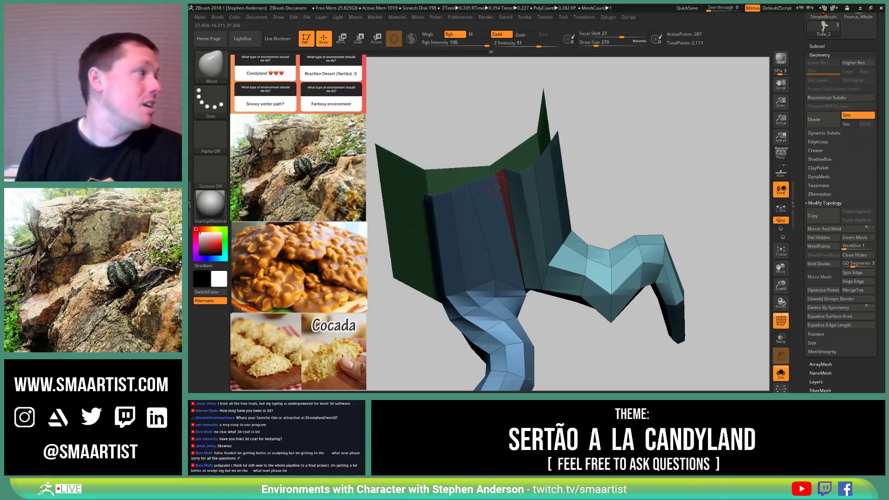
right_click_drag(500, 196, 496, 196)
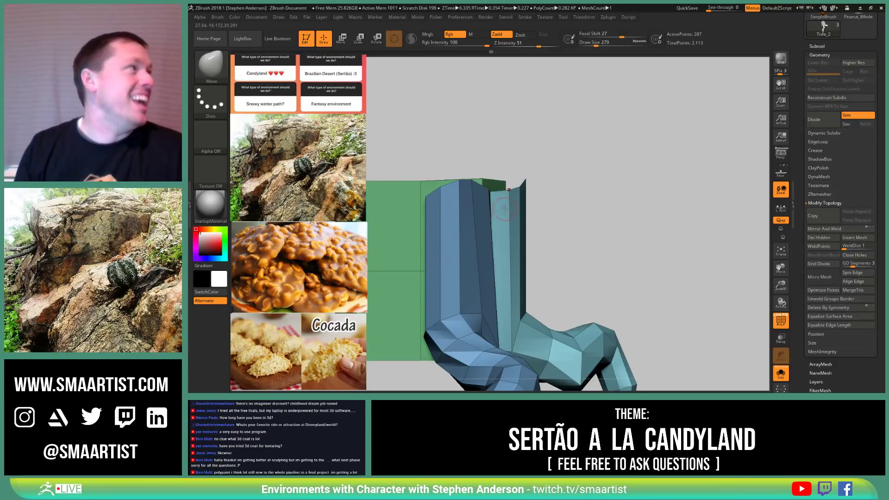
mouse_move(505, 209)
right_mouse_down()
mouse_move(482, 207)
mouse_move(513, 215)
mouse_move(524, 241)
mouse_move(524, 219)
mouse_move(519, 251)
mouse_move(520, 237)
mouse_move(541, 260)
mouse_move(524, 265)
mouse_move(531, 295)
right_mouse_up()
key("shift+f")
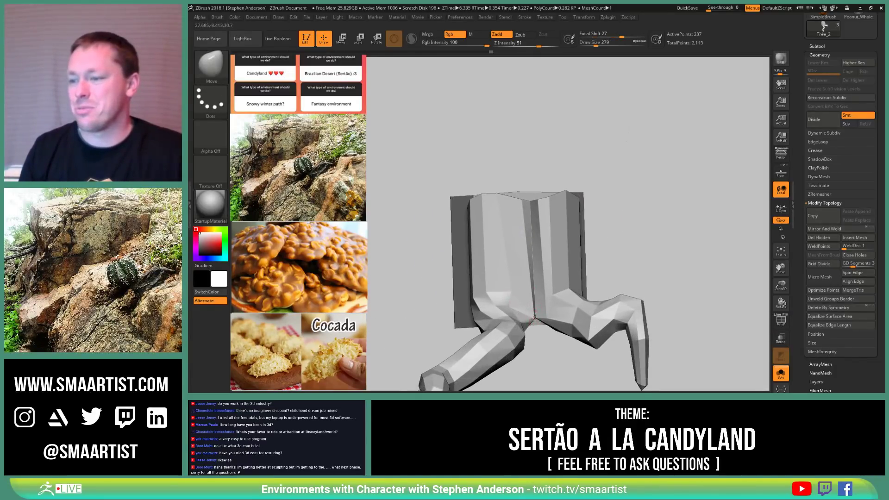
left_click_drag(534, 319, 515, 315)
right_click_drag(531, 301, 535, 213)
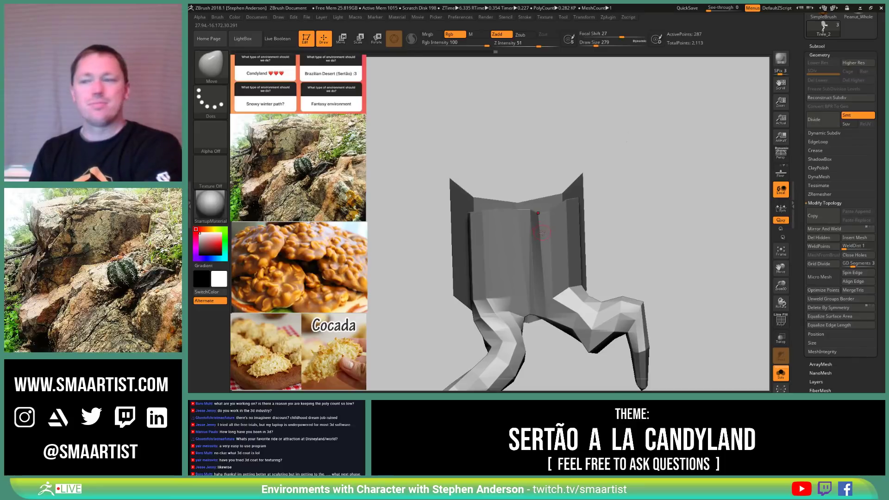
mouse_move(561, 289)
right_mouse_down()
mouse_move(570, 342)
mouse_move(568, 299)
mouse_move(542, 264)
right_mouse_up()
mouse_move(542, 264)
right_mouse_down()
mouse_move(567, 233)
mouse_move(519, 259)
mouse_move(559, 241)
right_mouse_up()
Step: Leave Solo mode to show the surrounding roots and ground, and reshape the blue root's upper edge at draw size 556
left_click(780, 374)
right_click_drag(542, 192, 546, 234, "alt")
right_click_drag(546, 234, 523, 260, "ctrl")
key("s")
left_click_drag(524, 258, 531, 259)
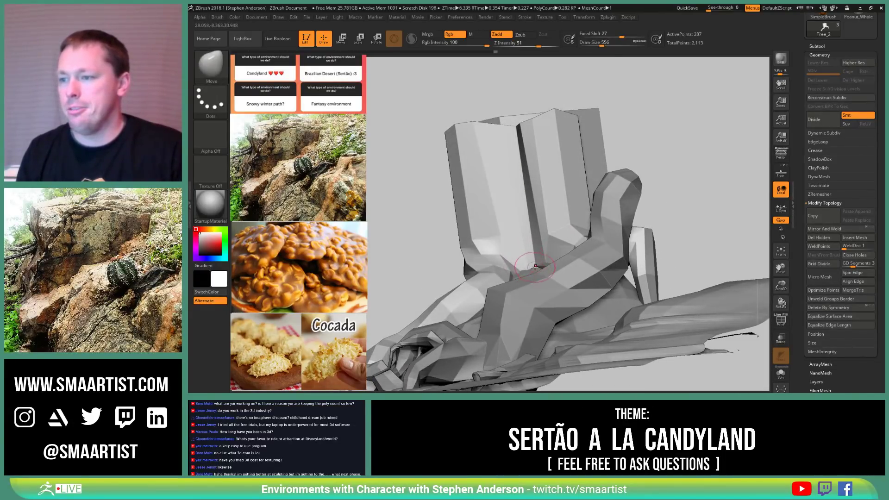
right_click_drag(536, 268, 556, 230)
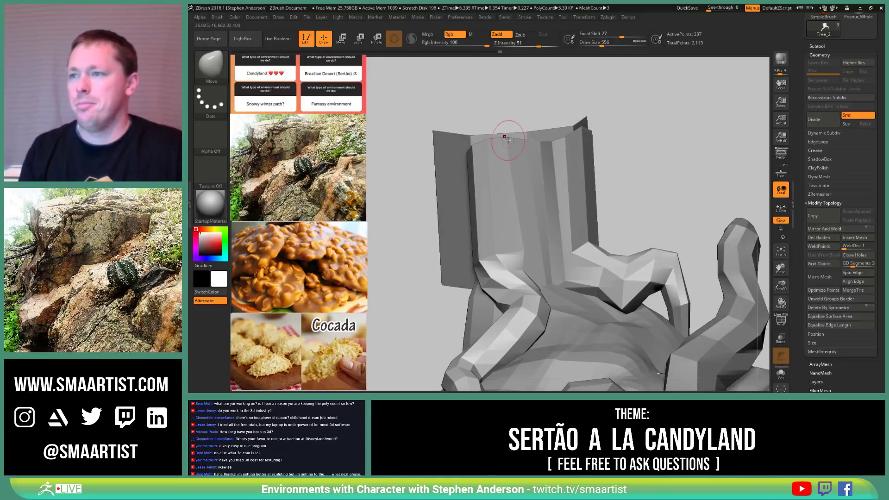
left_click_drag(508, 140, 542, 146)
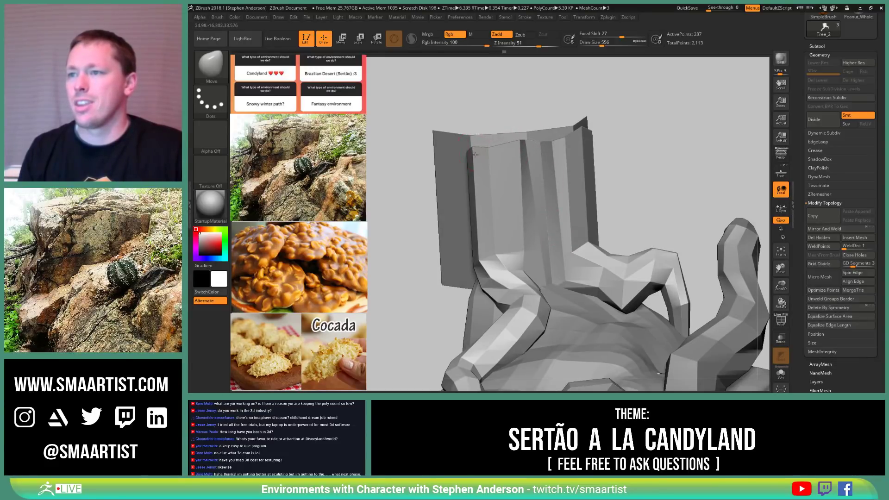
right_click_drag(476, 155, 472, 152)
left_click_drag(456, 152, 455, 134)
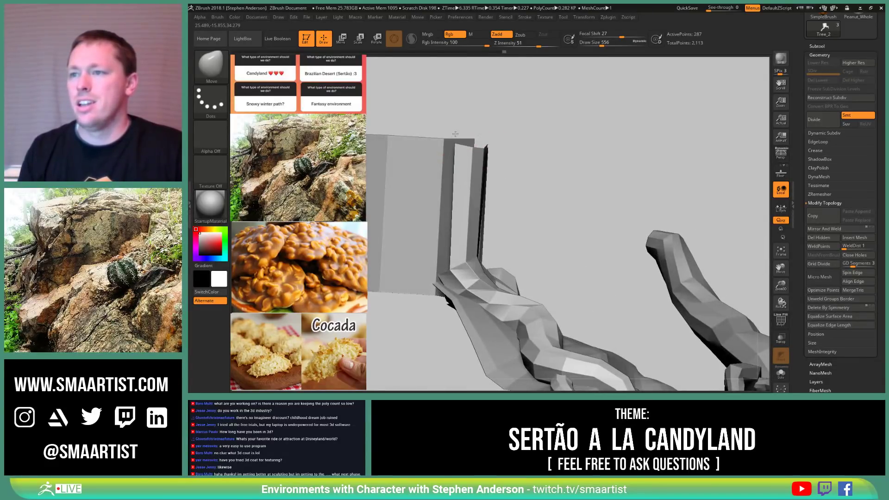
right_click_drag(471, 142, 478, 160)
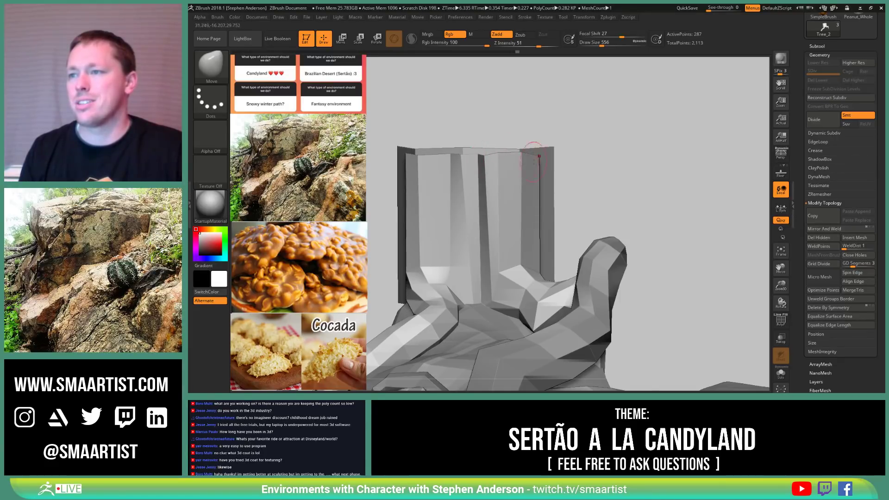
right_click_drag(534, 161, 527, 253)
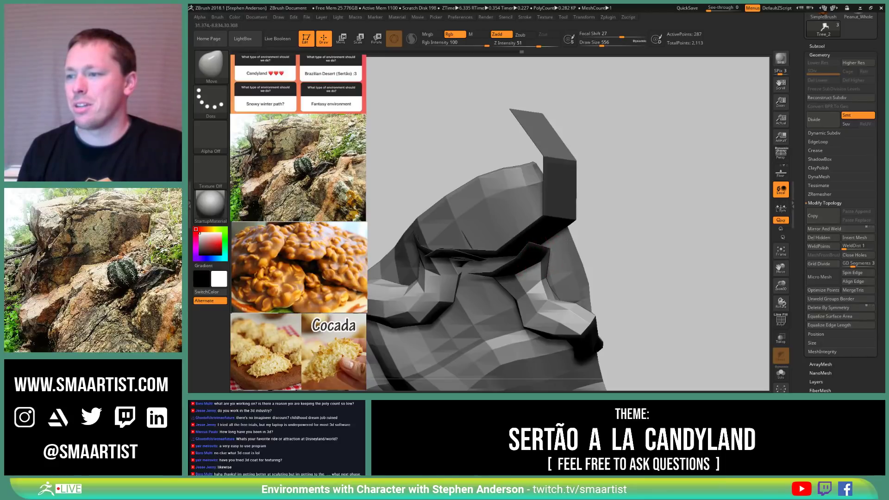
mouse_move(558, 233)
right_mouse_down()
mouse_move(556, 241)
mouse_move(541, 231)
right_mouse_up()
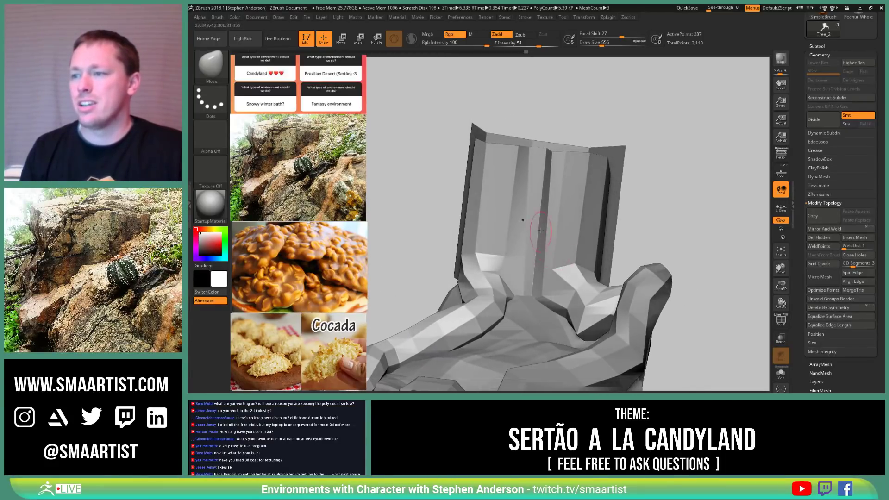
Step: Insert a single horizontal edge loop around the middle of the trunk with ZModeler, with polyframe shown
key("b")
key("z")
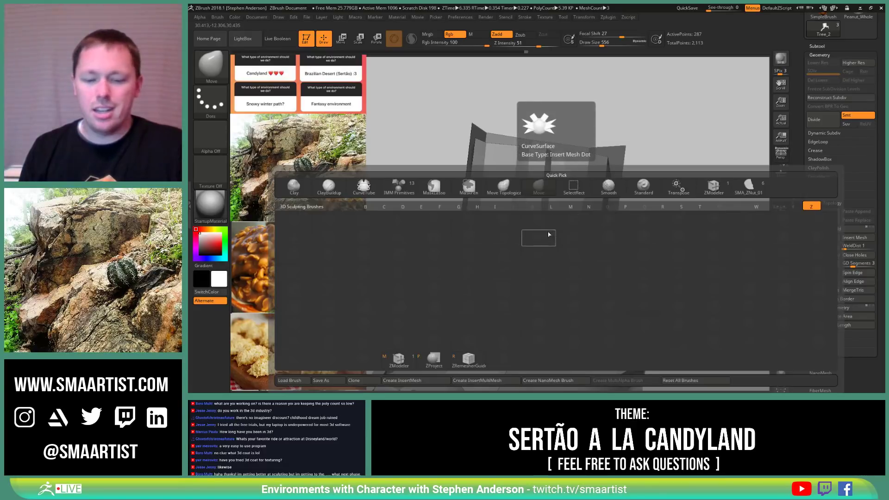
key("m")
key("shift+f")
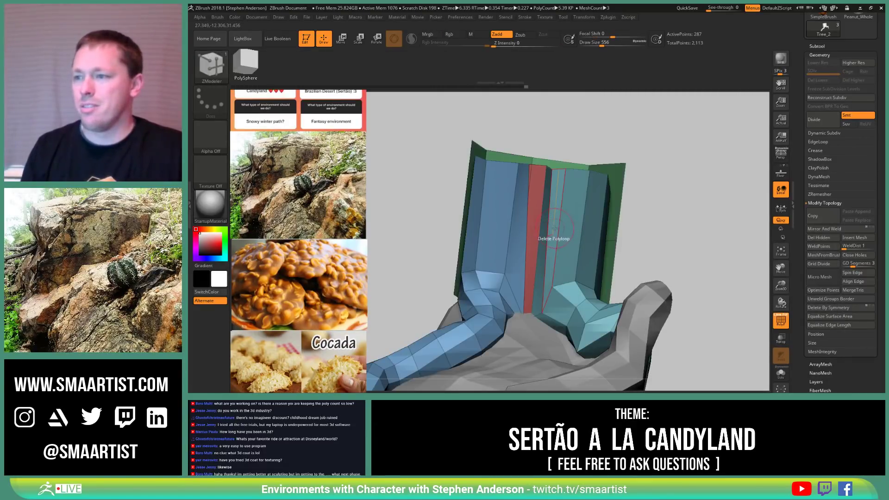
key("space")
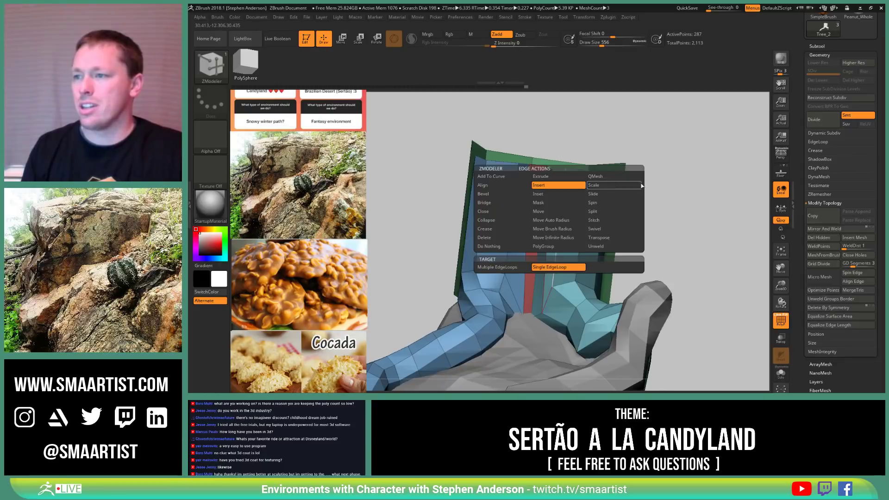
left_click(585, 216)
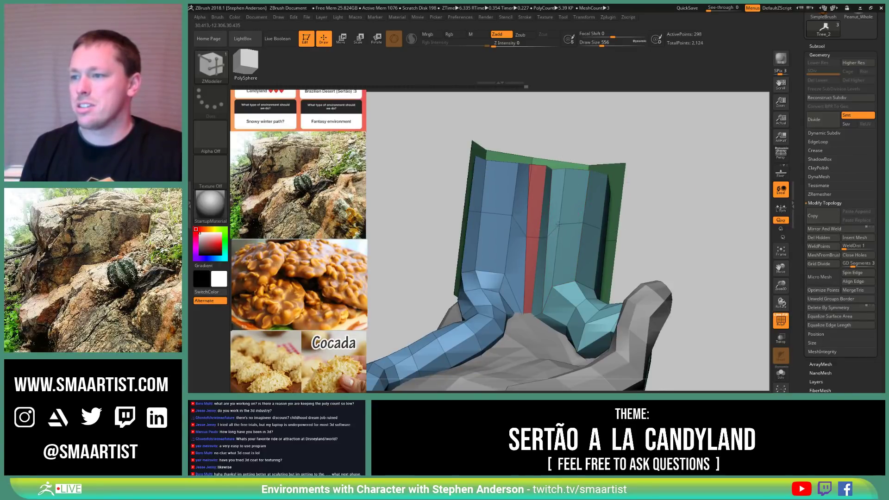
Step: Pull the teal root's middle section outward into a flare and its upper edge back toward the green wall using Move at draw size 1058
mouse_move(548, 245)
right_mouse_down()
mouse_move(579, 234)
mouse_move(533, 231)
mouse_move(566, 229)
mouse_move(544, 224)
mouse_move(546, 252)
right_mouse_up()
key("b")
key("m")
key("v")
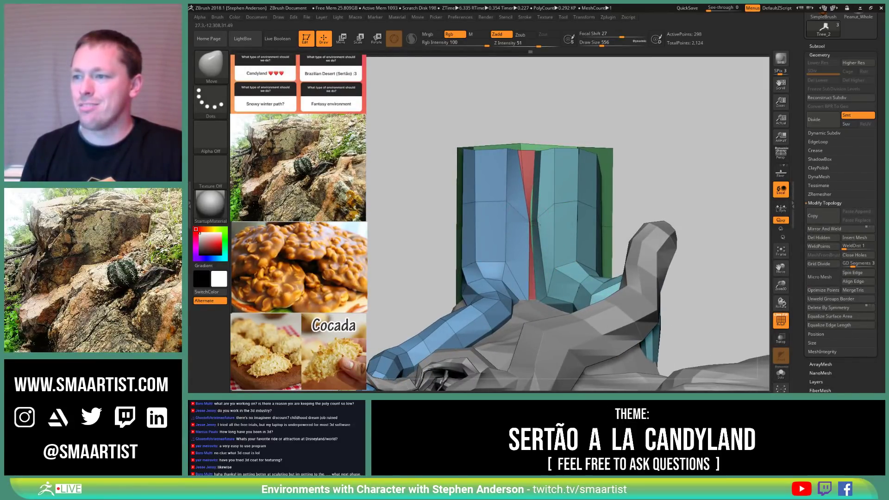
right_click_drag(506, 213, 556, 206)
key("s")
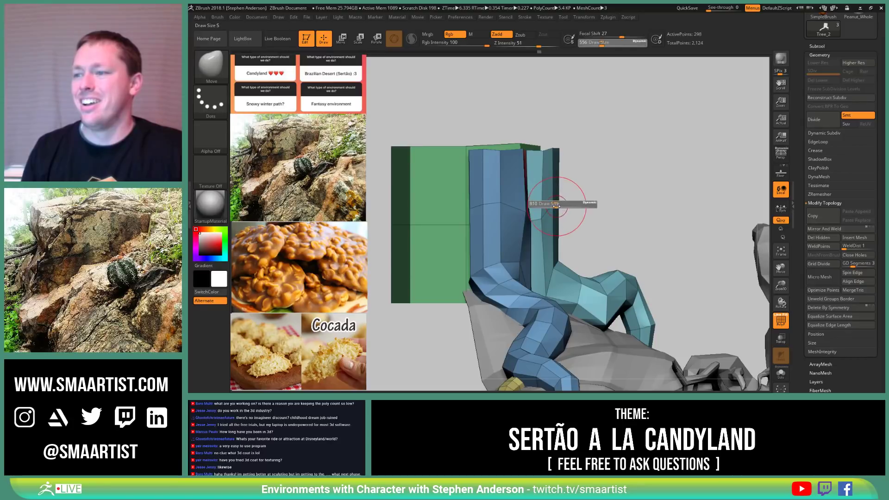
left_click_drag(561, 207, 563, 207)
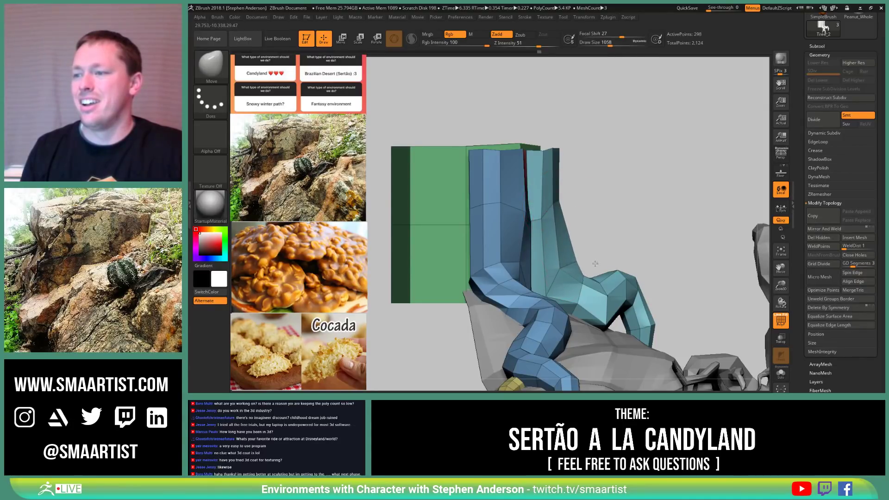
right_click_drag(586, 272, 522, 218)
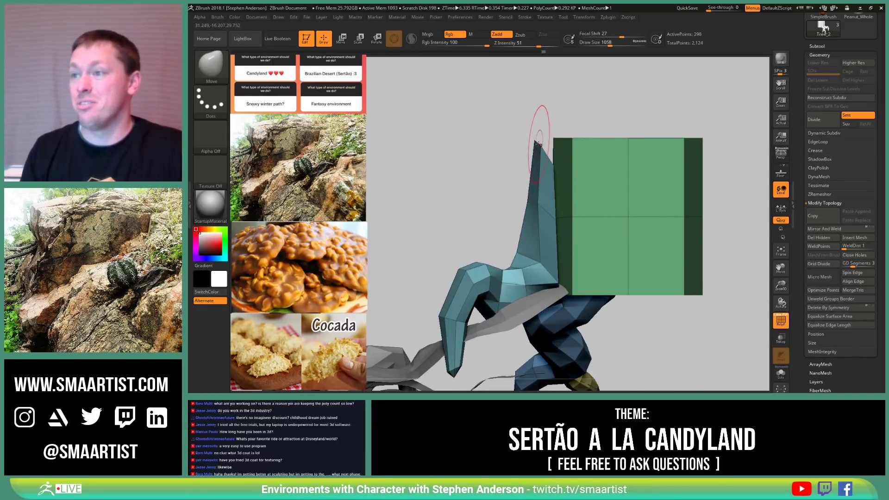
left_click_drag(540, 143, 565, 143)
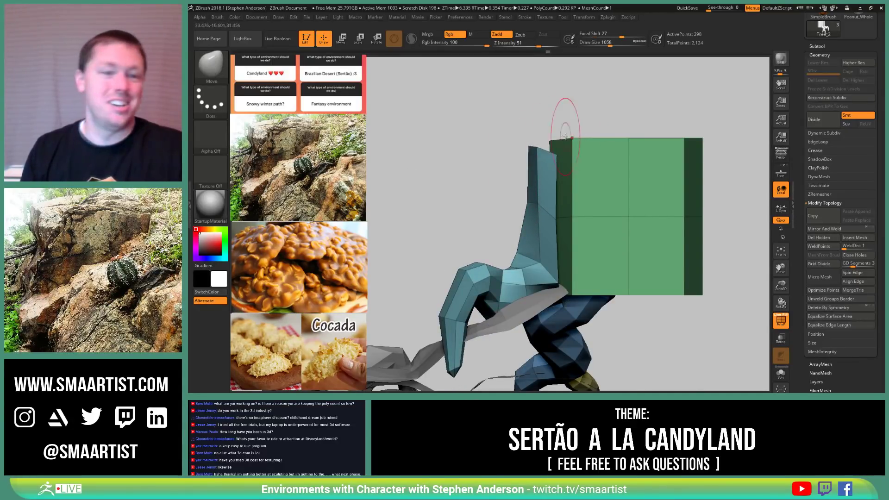
Step: Bulge the blue root's middle and lower trunk section outward with the Move brush, using draw sizes 1619 and 905
mouse_move(545, 218)
right_mouse_down("alt")
mouse_move(550, 230)
mouse_move(520, 226)
mouse_move(601, 199)
mouse_move(388, 192)
mouse_move(615, 210)
mouse_move(672, 231)
mouse_move(646, 220)
right_mouse_up("alt")
key("shift")
key("shift+f")
key("shift+f")
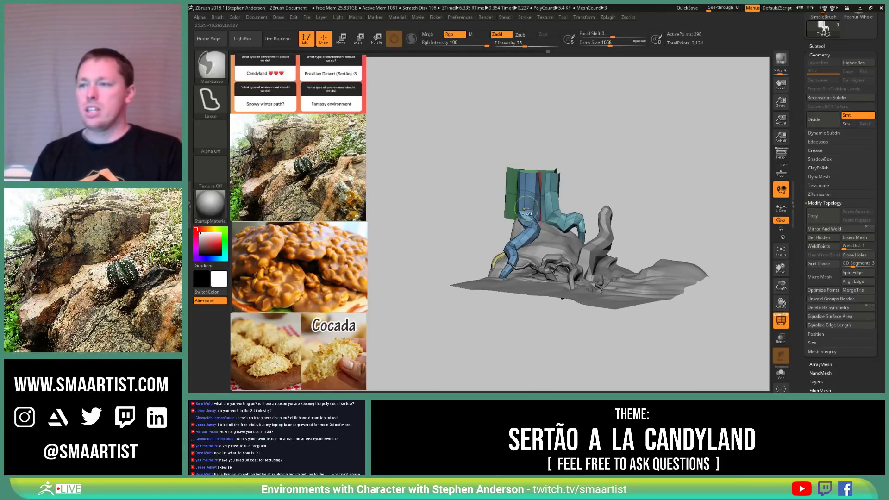
mouse_move(563, 197)
right_mouse_down("ctrl")
mouse_move(592, 211)
mouse_move(563, 259)
mouse_move(529, 267)
mouse_move(549, 254)
right_mouse_up("ctrl")
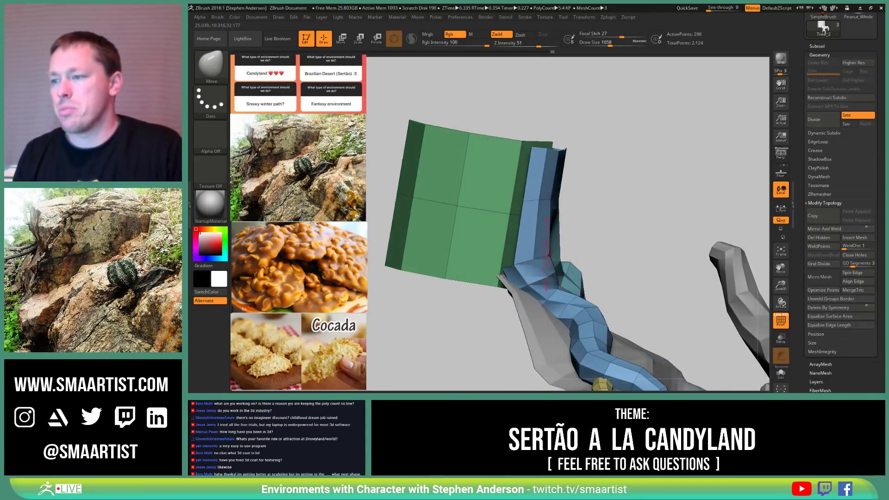
left_click_drag(548, 255, 569, 255)
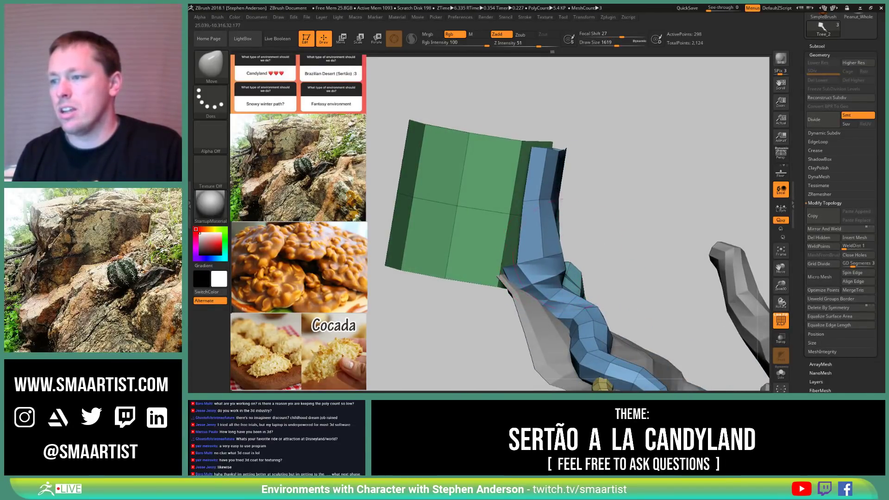
mouse_move(562, 199)
right_mouse_down()
mouse_move(564, 274)
mouse_move(571, 270)
right_mouse_up()
key("s")
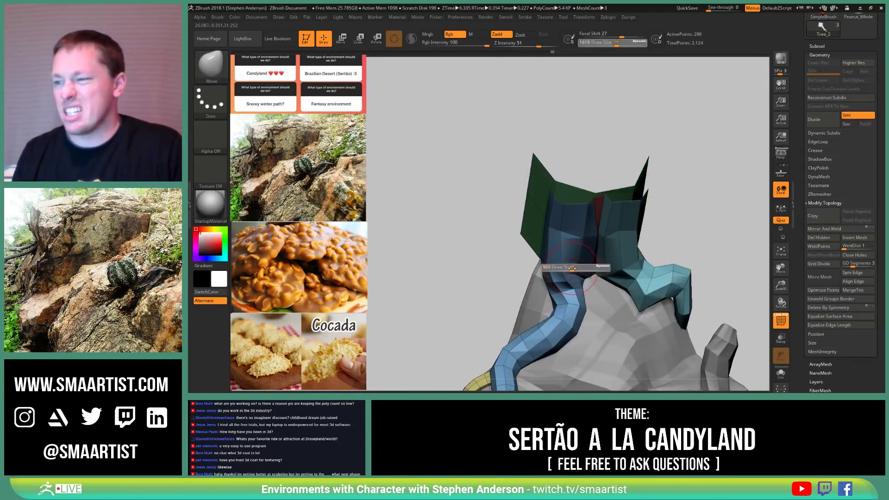
left_click_drag(573, 268, 581, 278)
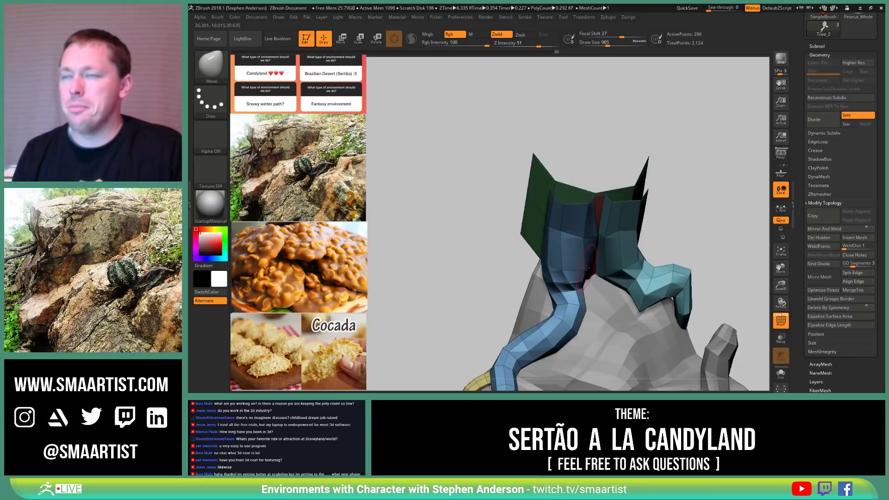
right_click_drag(547, 217, 635, 237)
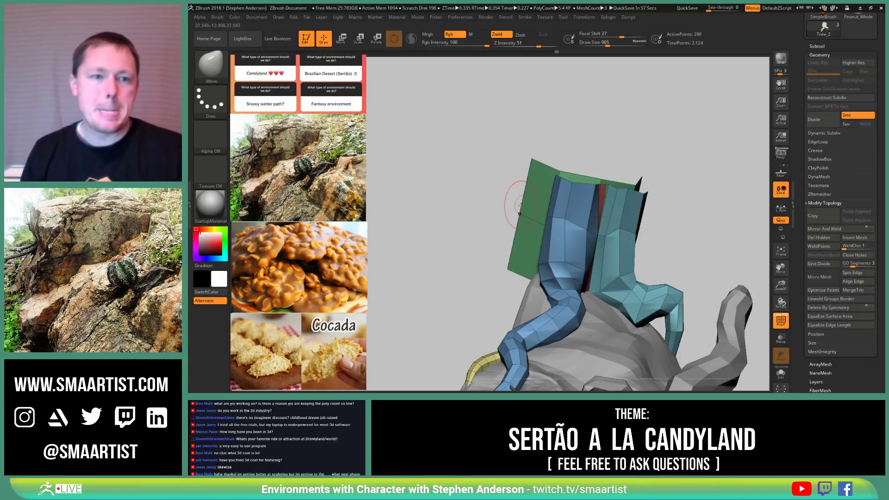
Step: Even out the upper edges of the blue and teal roots with the Move brush, using draw sizes 1787, 764 and 537
mouse_move(540, 228)
right_mouse_down()
mouse_move(471, 257)
mouse_move(552, 230)
mouse_move(579, 169)
right_mouse_up()
right_click_drag(571, 200, 526, 233)
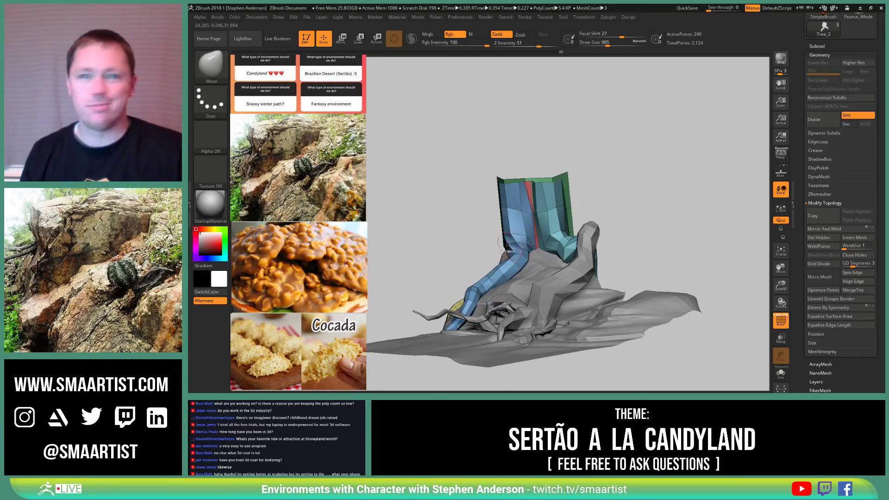
mouse_move(507, 244)
right_mouse_down("ctrl")
mouse_move(512, 278)
mouse_move(515, 246)
right_mouse_up("ctrl")
mouse_move(515, 245)
right_mouse_down("alt")
mouse_move(540, 291)
mouse_move(568, 289)
mouse_move(550, 250)
right_mouse_up("alt")
key("bracketright")
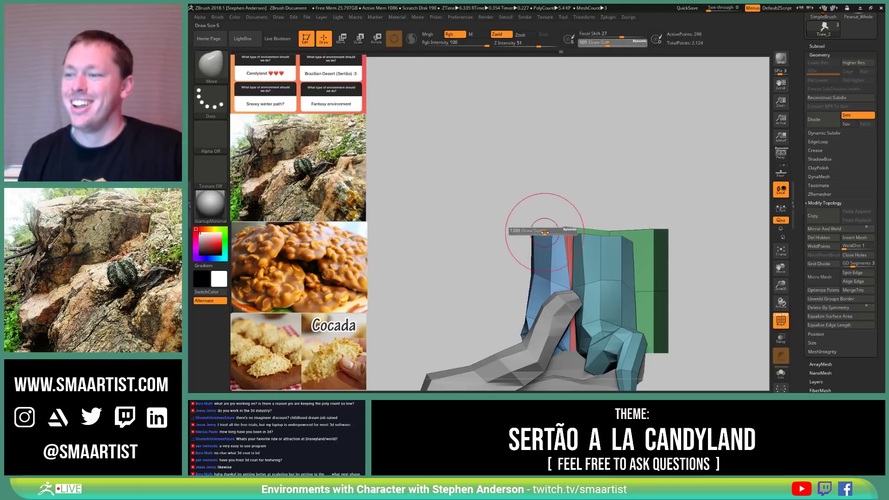
mouse_move(558, 231)
right_mouse_down()
mouse_move(609, 240)
mouse_move(582, 227)
right_mouse_up()
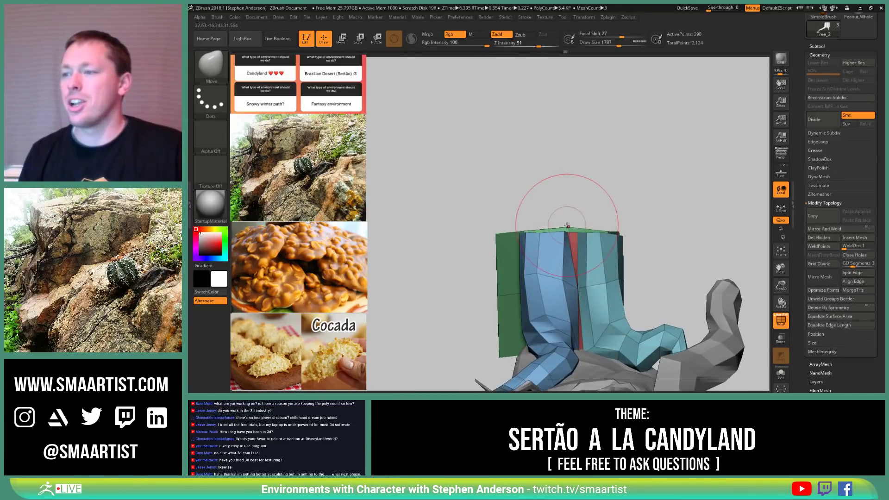
key("s")
left_click_drag(568, 224, 554, 224)
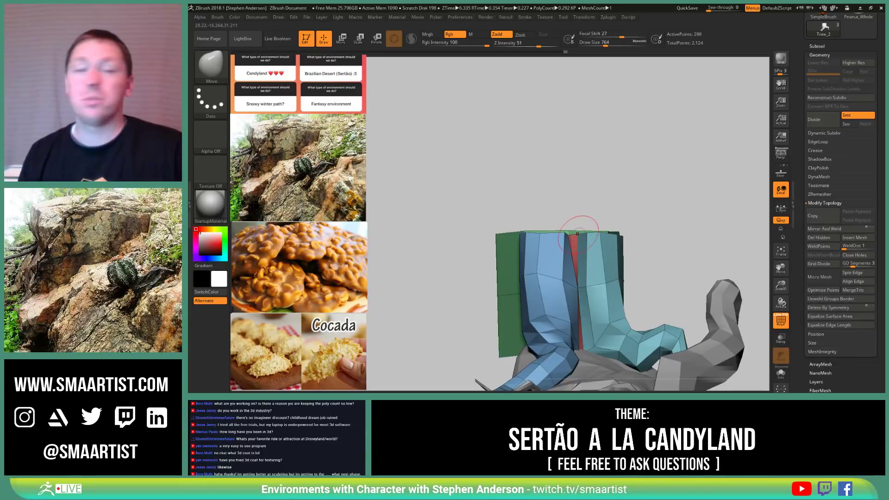
mouse_move(580, 236)
right_mouse_down()
mouse_move(605, 236)
mouse_move(569, 238)
right_mouse_up()
key("s")
left_click_drag(570, 239, 567, 239)
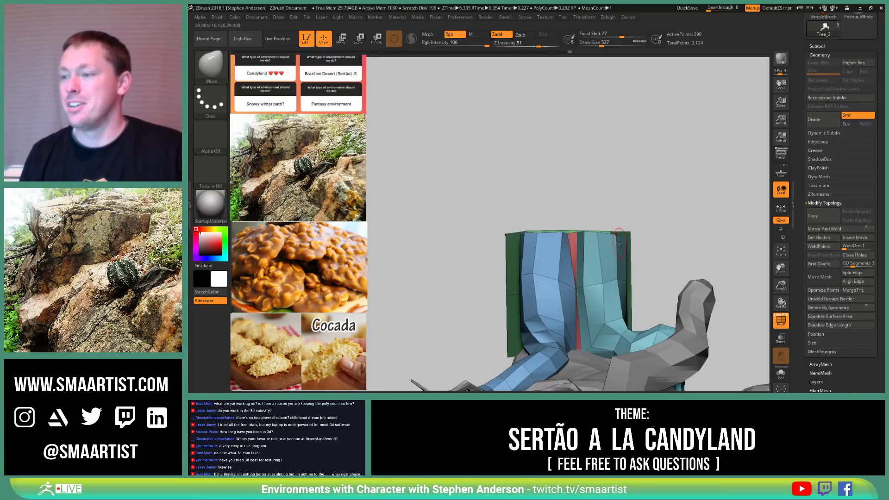
mouse_move(620, 242)
right_mouse_down()
mouse_move(613, 261)
mouse_move(585, 273)
mouse_move(561, 271)
mouse_move(555, 254)
mouse_move(520, 273)
mouse_move(526, 287)
right_mouse_up()
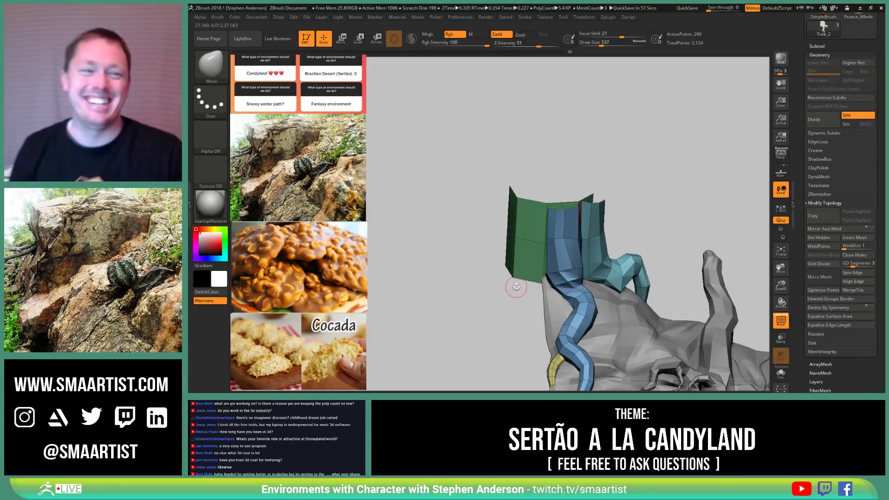
Step: Examine the trunk's silhouette against the roots and ground from several angles, with polyframe hidden
mouse_move(579, 292)
right_mouse_down("ctrl")
mouse_move(606, 301)
mouse_move(502, 248)
mouse_move(523, 245)
mouse_move(486, 221)
mouse_move(554, 258)
mouse_move(546, 278)
mouse_move(560, 262)
mouse_move(530, 231)
mouse_move(529, 245)
mouse_move(515, 233)
right_mouse_up("ctrl")
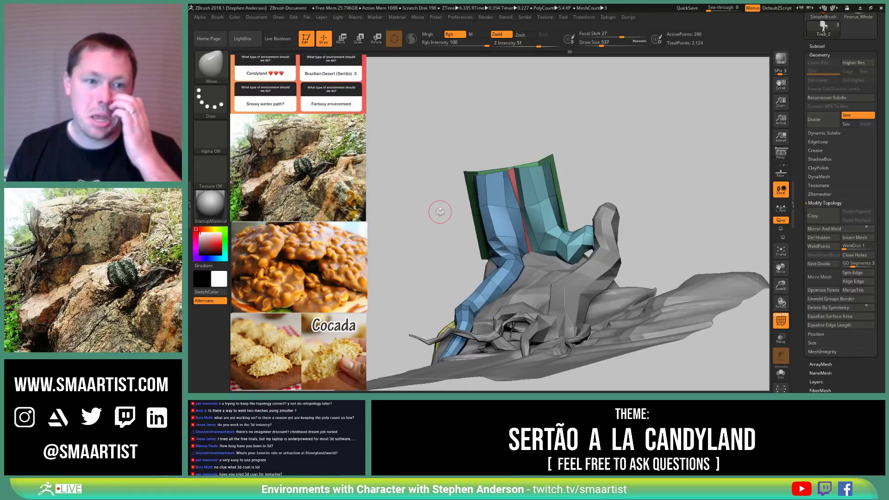
left_click_drag(435, 242, 517, 214)
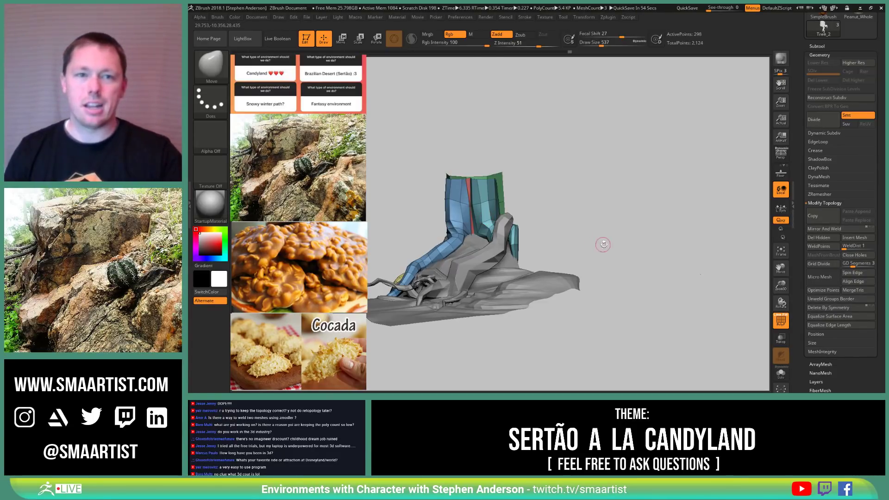
right_click_drag(578, 240, 635, 246)
right_click_drag(546, 199, 534, 236, "ctrl")
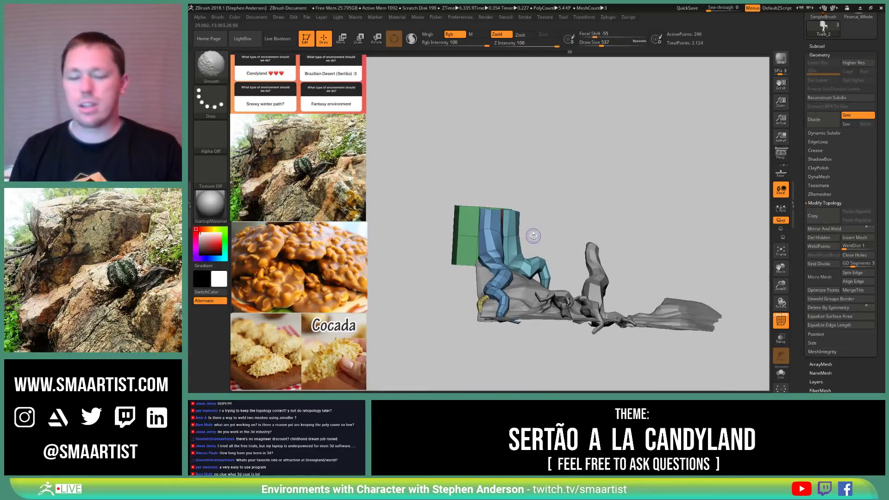
key("shift+f")
right_click_drag(653, 276, 640, 278)
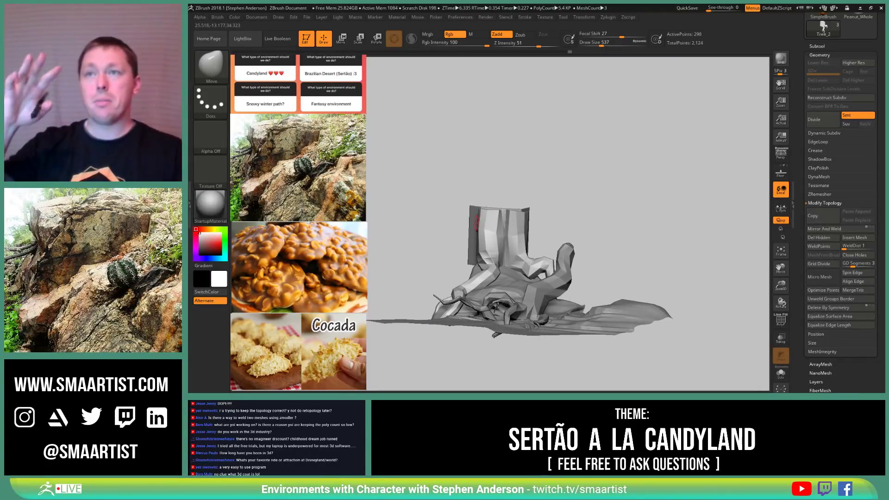
right_click_drag(550, 242, 641, 255, "ctrl")
Step: With polyframe shown and the green wall masked, duplicate the blue and teal roots with the Move gizmo and place the copy beside the originals
key("w")
key("shift+f")
left_click(675, 207, "ctrl")
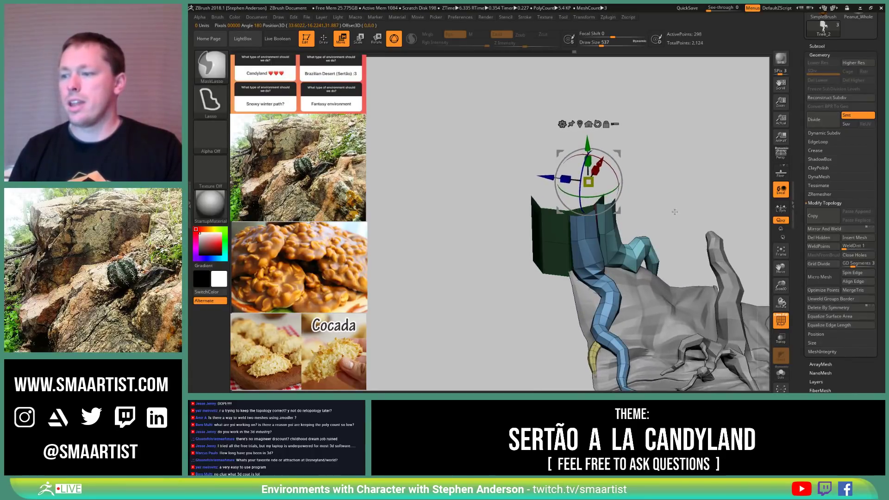
mouse_move(672, 225)
right_mouse_down("ctrl")
mouse_move(640, 200)
mouse_move(628, 217)
right_mouse_up("ctrl")
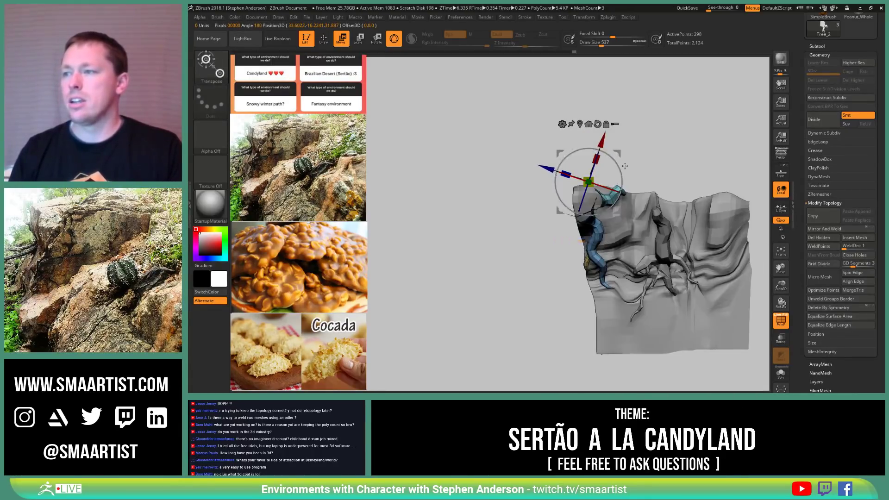
left_click_drag(588, 181, 577, 224, "ctrl")
mouse_move(618, 232)
right_mouse_down()
mouse_move(621, 187)
mouse_move(617, 226)
mouse_move(598, 243)
mouse_move(606, 244)
right_mouse_up()
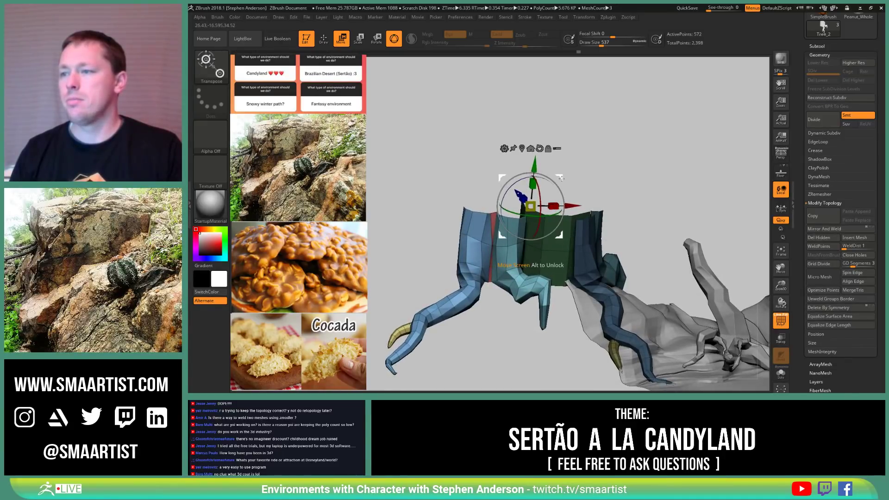
right_click_drag(562, 178, 560, 259)
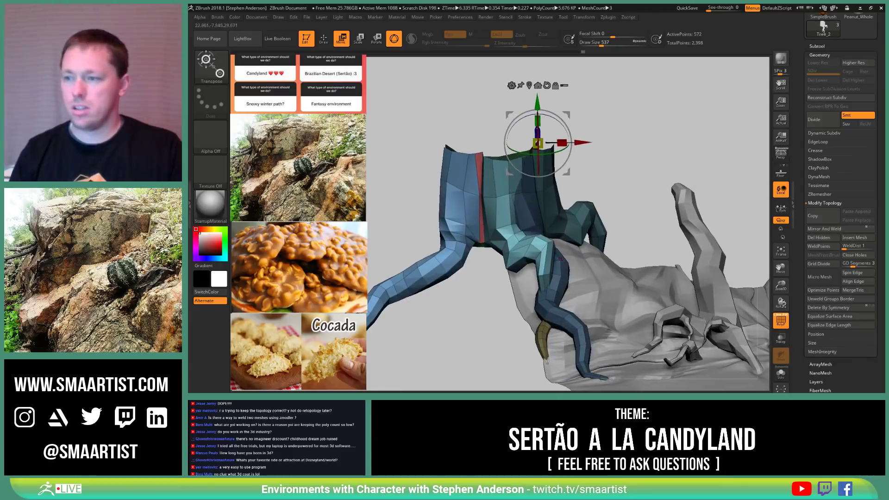
Step: Reshape the duplicated roots around the open side of the trunk with Move at draw size 3716, checking the form with polyframe hidden
key("q")
key("s")
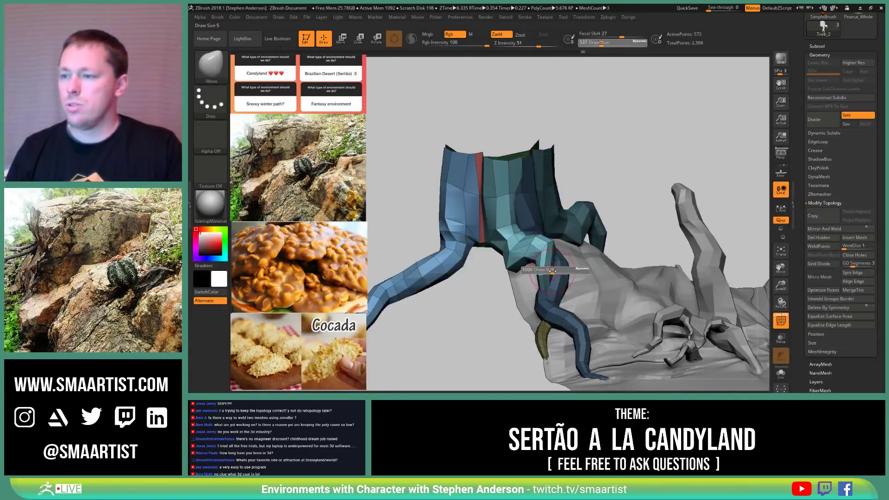
mouse_move(579, 272)
right_mouse_down()
mouse_move(538, 249)
mouse_move(545, 285)
mouse_move(568, 269)
mouse_move(547, 240)
mouse_move(555, 257)
mouse_move(562, 250)
right_mouse_up()
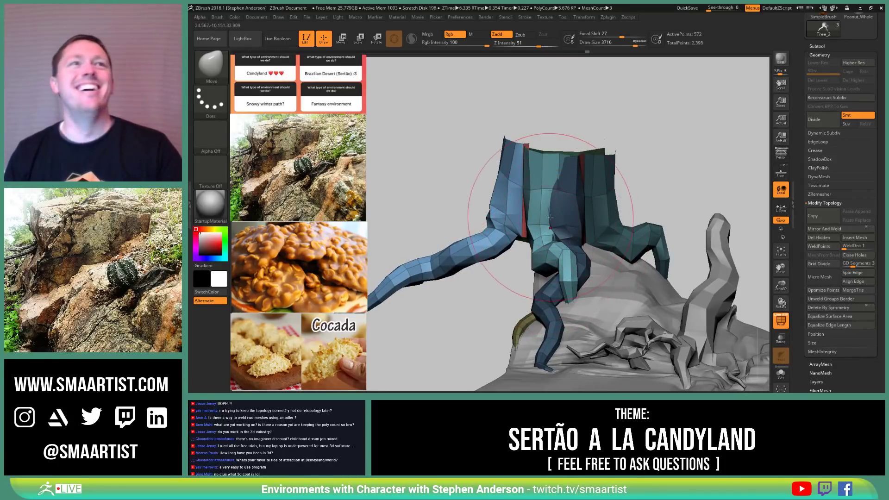
mouse_move(561, 195)
right_mouse_down("alt")
mouse_move(560, 239)
mouse_move(568, 238)
mouse_move(533, 248)
mouse_move(581, 252)
mouse_move(607, 213)
mouse_move(595, 209)
mouse_move(613, 222)
right_mouse_up("alt")
key("shift")
key("shift+f")
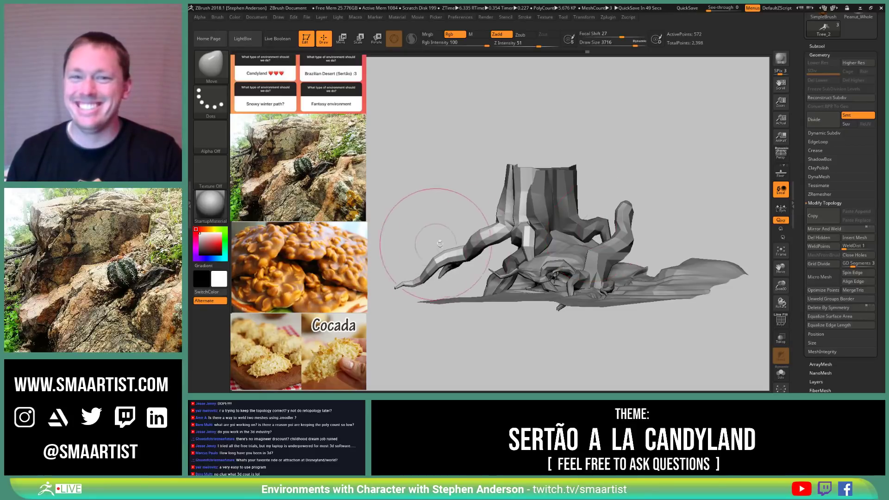
mouse_move(566, 250)
right_mouse_down()
mouse_move(560, 269)
mouse_move(575, 214)
mouse_move(620, 220)
mouse_move(593, 250)
mouse_move(588, 218)
mouse_move(560, 233)
mouse_move(613, 262)
right_mouse_up()
Step: Make the ground Sertao_02 the active subtool, show its polyframe and drop it to its lowest subdivision level
left_click(572, 228, "alt")
key("ctrl")
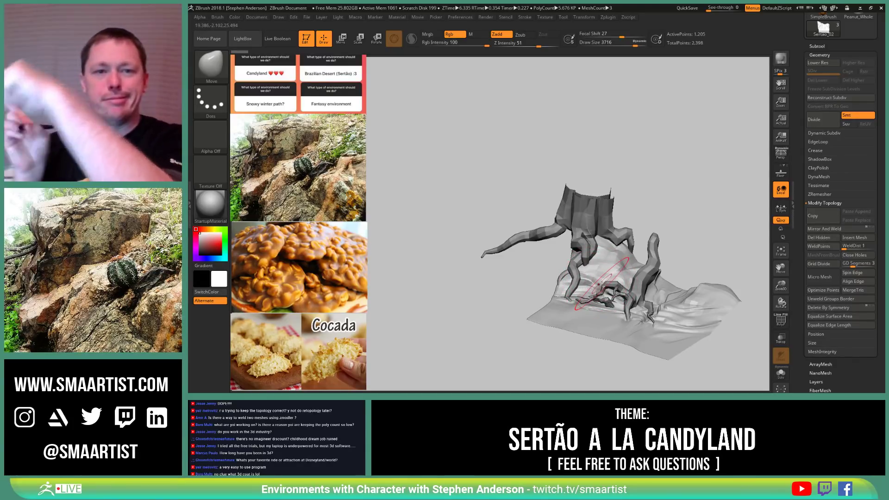
mouse_move(437, 234)
right_mouse_down("alt")
mouse_move(396, 232)
mouse_move(400, 283)
mouse_move(408, 210)
mouse_move(560, 253)
right_mouse_up("alt")
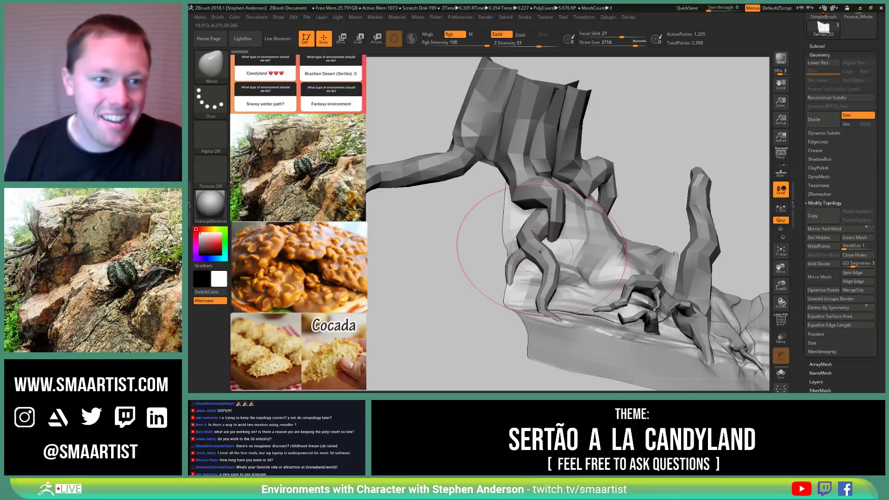
right_click_drag(533, 253, 537, 296, "alt")
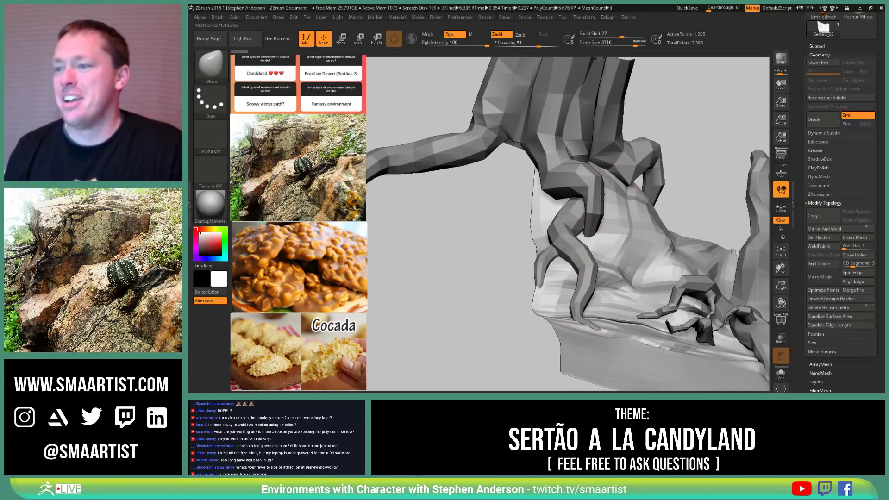
mouse_move(561, 251)
right_mouse_down()
mouse_move(551, 237)
mouse_move(602, 268)
mouse_move(591, 254)
right_mouse_up()
key("shift+f")
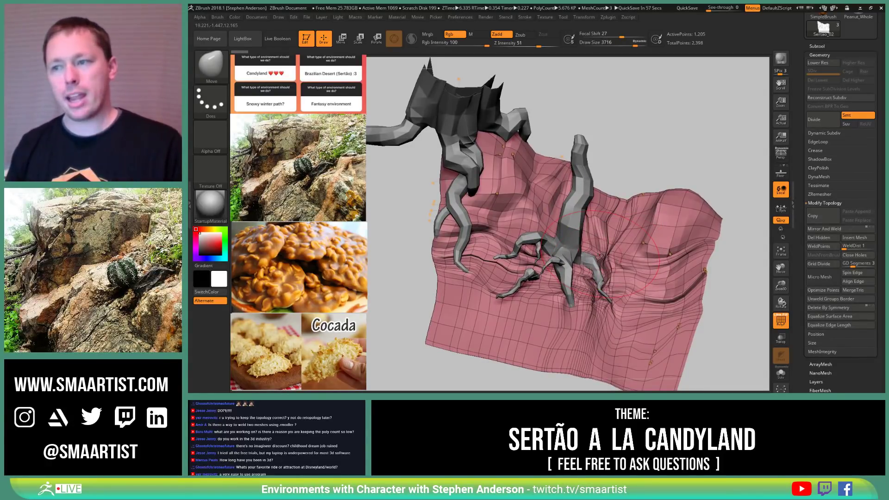
mouse_move(505, 240)
left_mouse_down()
mouse_move(457, 272)
mouse_move(541, 258)
left_mouse_up()
key("shift+d")
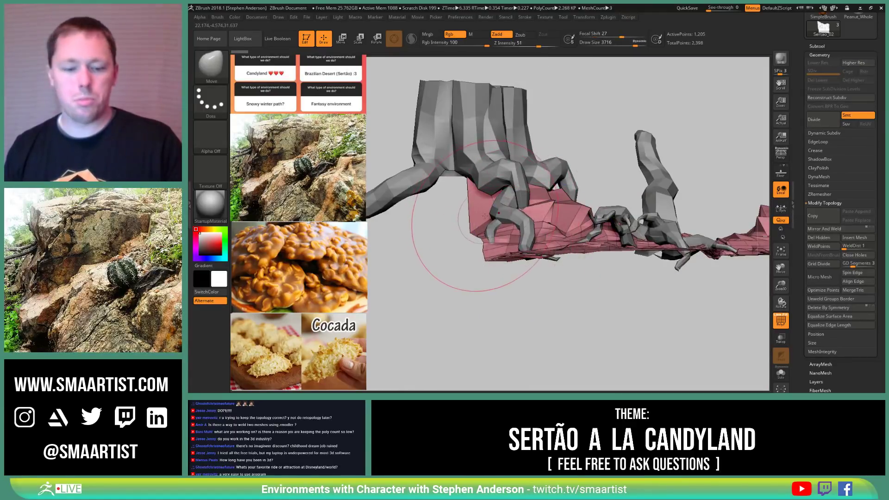
Step: Mask the ground's border edge beside the tree using ZModeler's edge Mask with EdgeLoop Partial, and invert the mask
key("b")
left_click(490, 217)
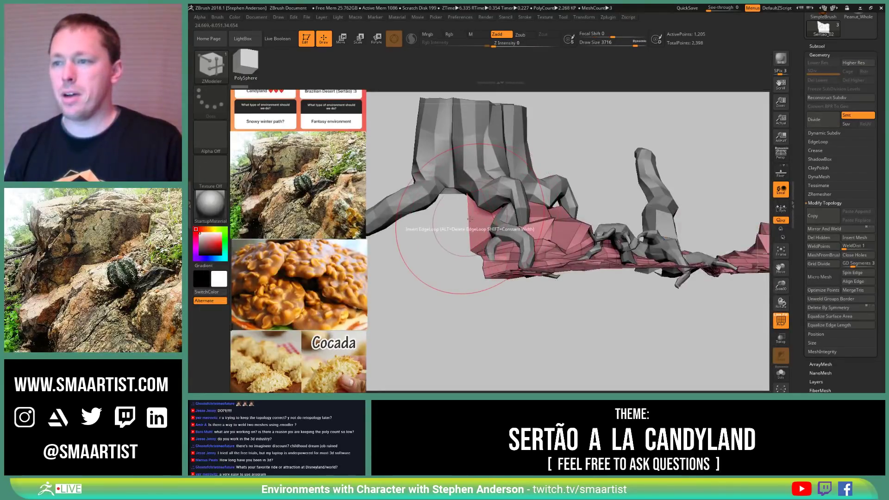
key("space")
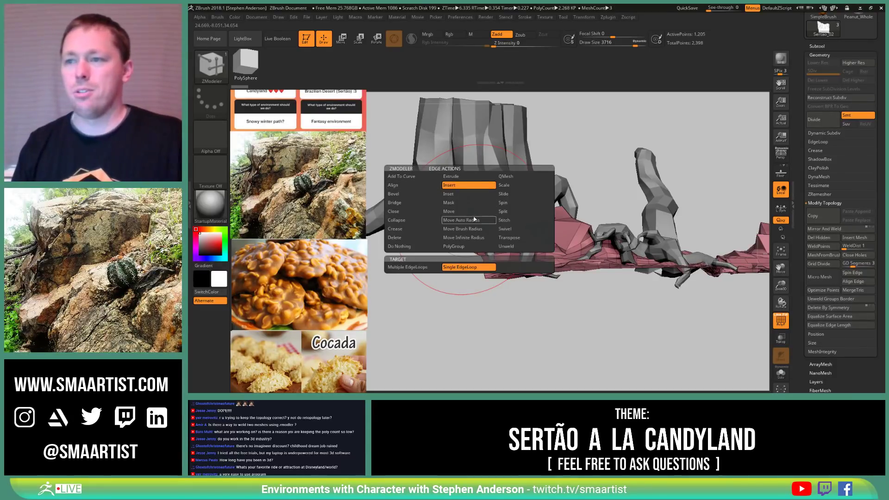
left_click(458, 203)
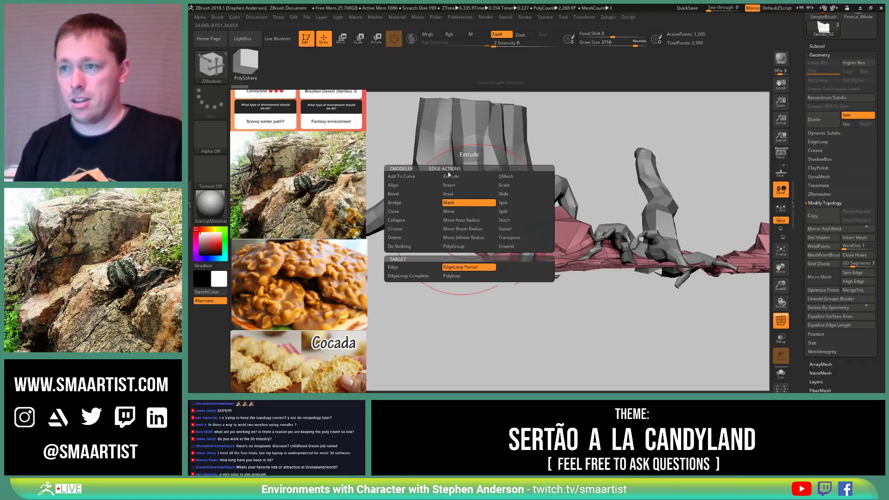
left_click(458, 267)
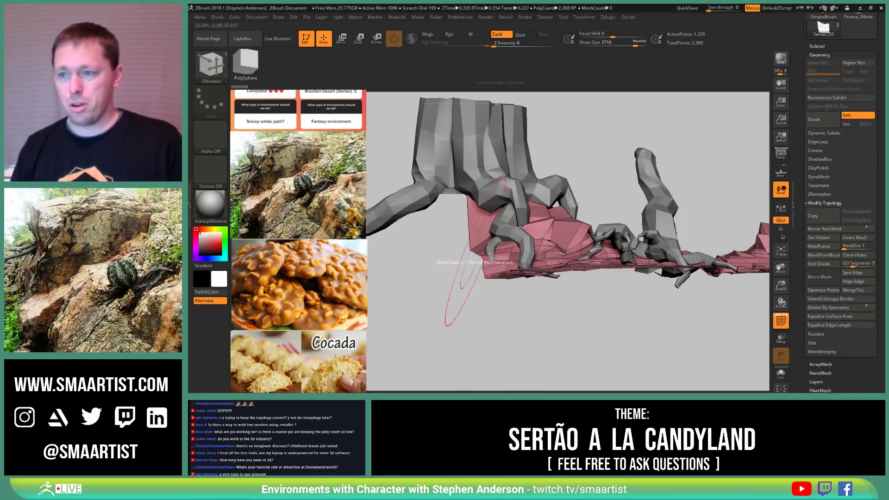
right_click_drag(483, 231, 468, 213)
mouse_move(493, 289)
right_mouse_down()
mouse_move(506, 325)
mouse_move(517, 326)
mouse_move(557, 286)
mouse_move(568, 254)
right_mouse_up()
left_click(506, 325)
left_click(446, 303, "ctrl")
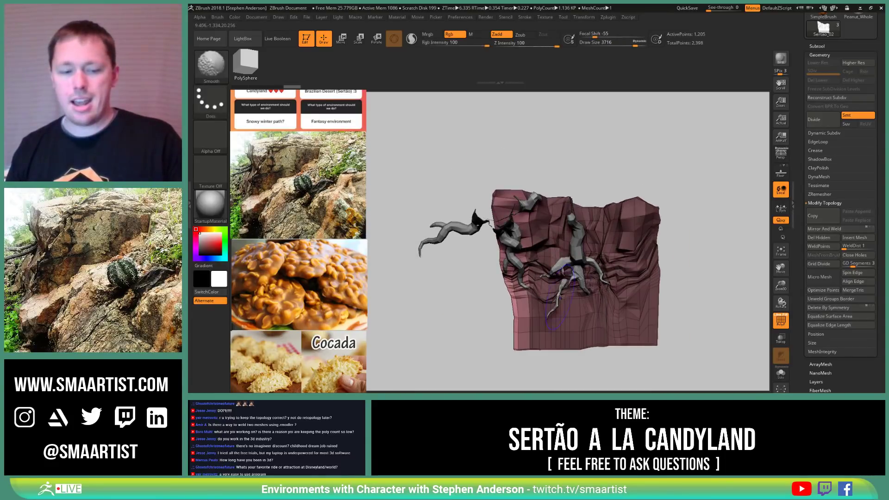
Step: Centre the Move gizmo on the ground's unmasked border edge and extrude the edge outward past the trunk
key("w")
right_click_drag(627, 256, 613, 226, "alt")
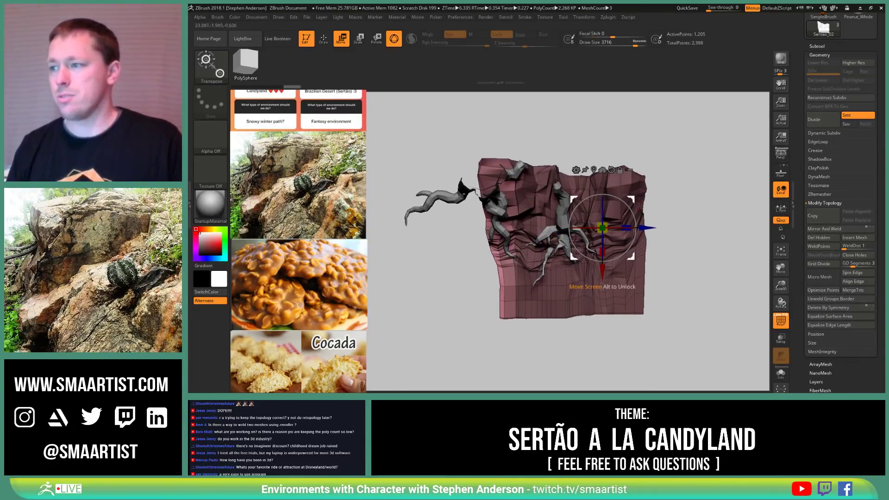
left_click(594, 170)
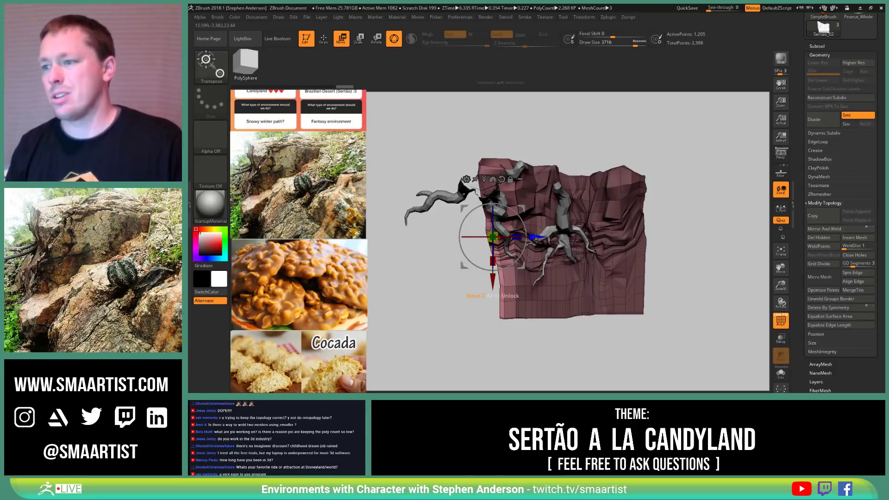
left_click_drag(493, 276, 422, 279)
mouse_move(498, 250)
right_mouse_down()
mouse_move(505, 203)
mouse_move(508, 224)
mouse_move(505, 214)
mouse_move(461, 223)
mouse_move(456, 235)
right_mouse_up()
Step: Reshape the outer border of the ground extension with the Move brush at draw size 4281
key("b")
key("m")
key("v")
key("s")
mouse_move(423, 179)
left_mouse_down()
mouse_move(417, 170)
mouse_move(427, 171)
left_mouse_up()
key("s")
right_click_drag(425, 188, 417, 159)
left_click_drag(380, 208, 393, 208)
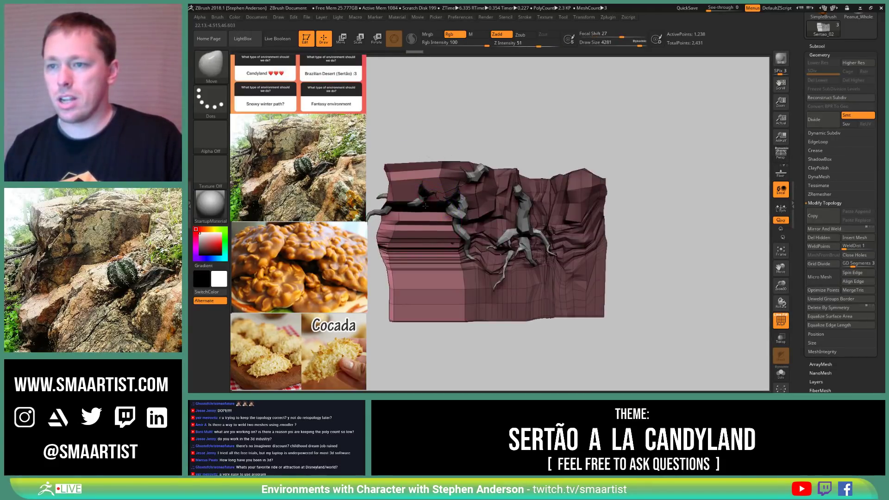
Step: Insert a single edge loop across the ground extension with ZModeler, and clear the mask
mouse_move(422, 208)
right_mouse_down("alt")
mouse_move(477, 240)
mouse_move(460, 283)
mouse_move(534, 273)
mouse_move(483, 256)
right_mouse_up("alt")
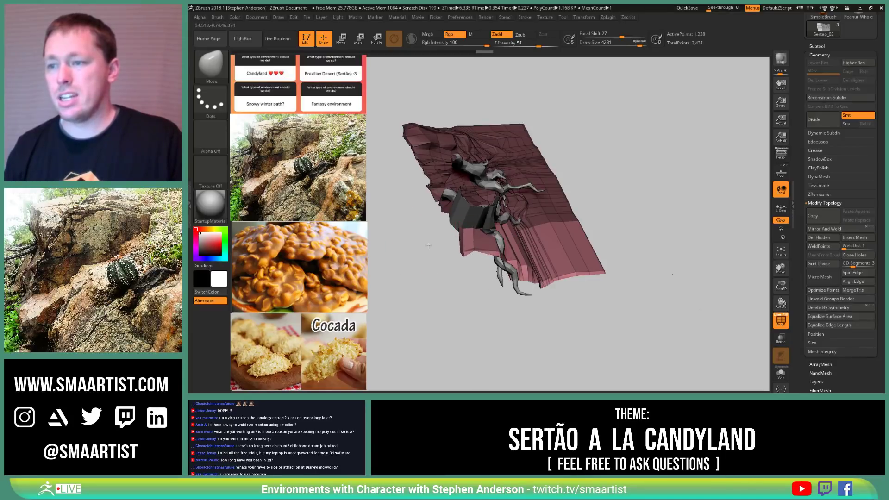
right_click_drag(427, 248, 552, 257)
right_click_drag(539, 217, 518, 229)
key("b")
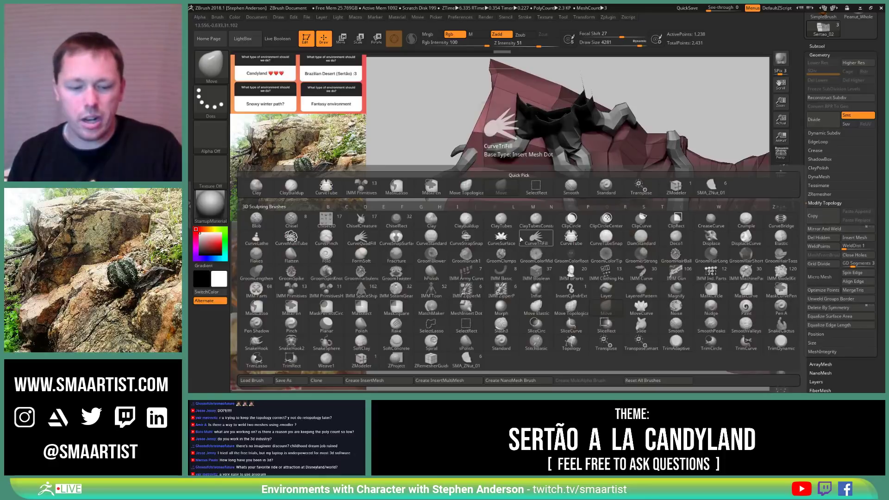
key("z")
key("m")
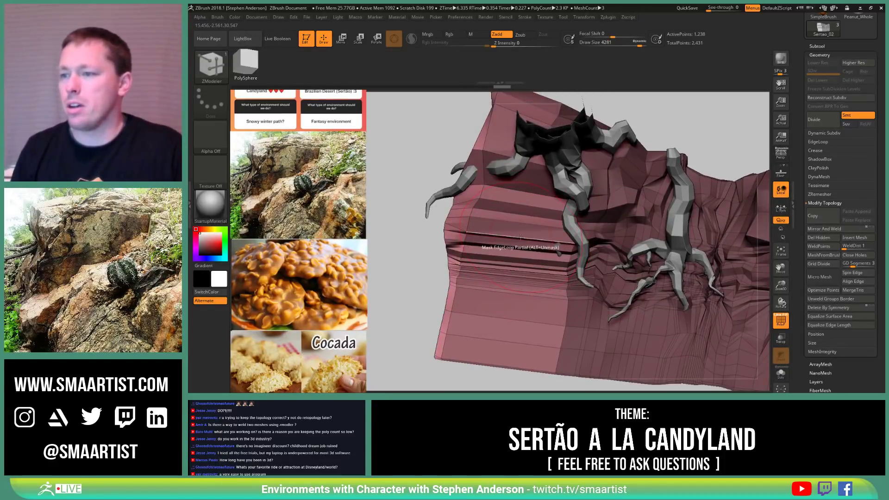
key("space")
left_click(498, 186)
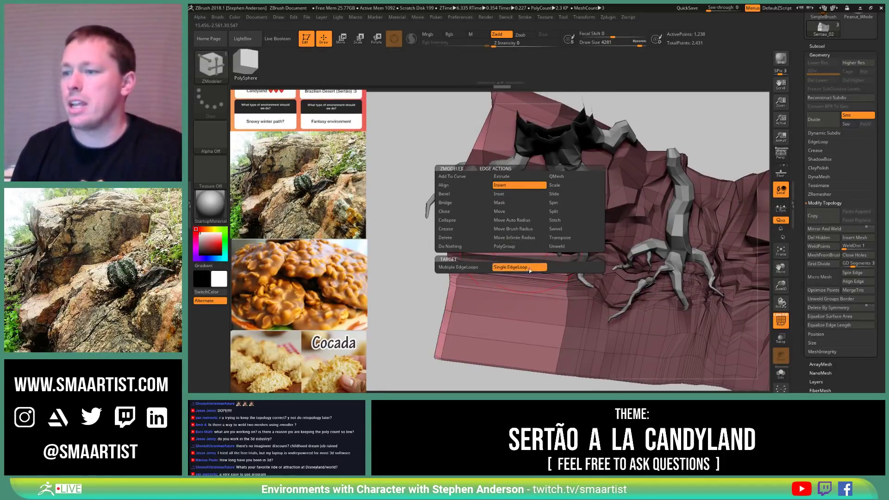
left_click(530, 270)
left_click(399, 197, "ctrl")
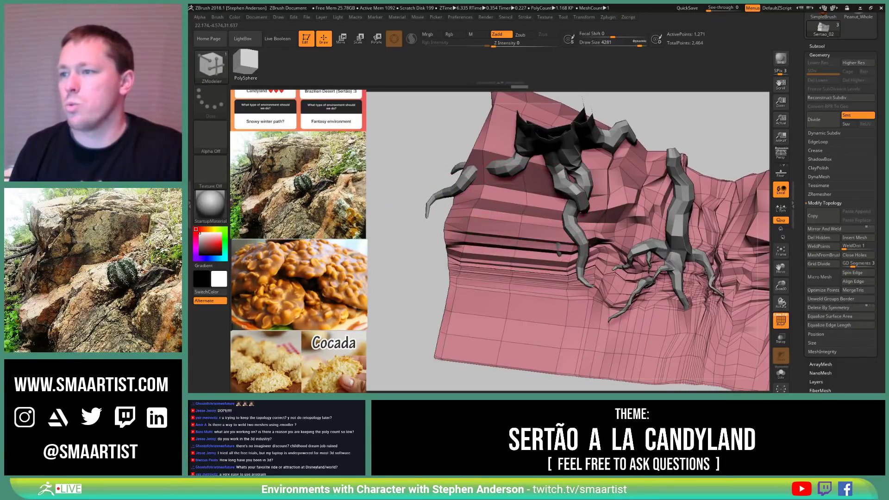
Step: Insert a single edge loop across the ground's layered ledges below the trunk with ZModeler
mouse_move(522, 213)
right_mouse_down()
mouse_move(527, 180)
mouse_move(532, 220)
mouse_move(505, 250)
right_mouse_up()
key("b")
key("m")
key("v")
right_click_drag(505, 251, 520, 236)
key("b")
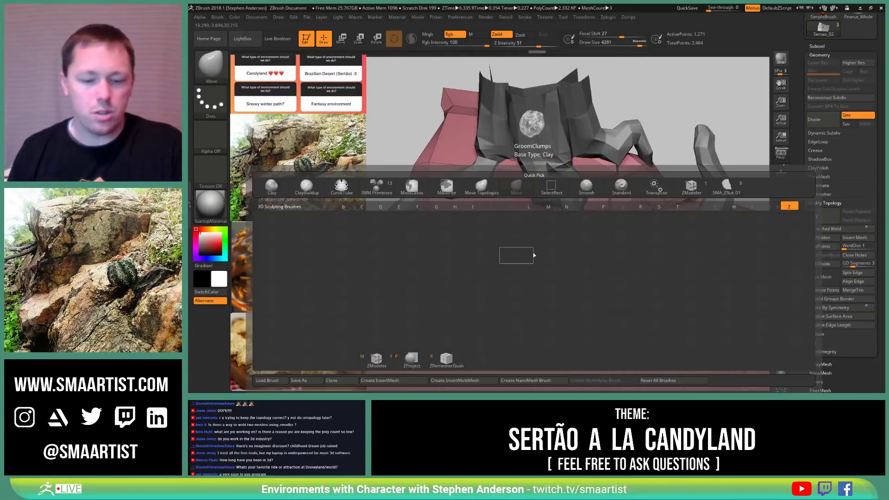
key("z")
key("m")
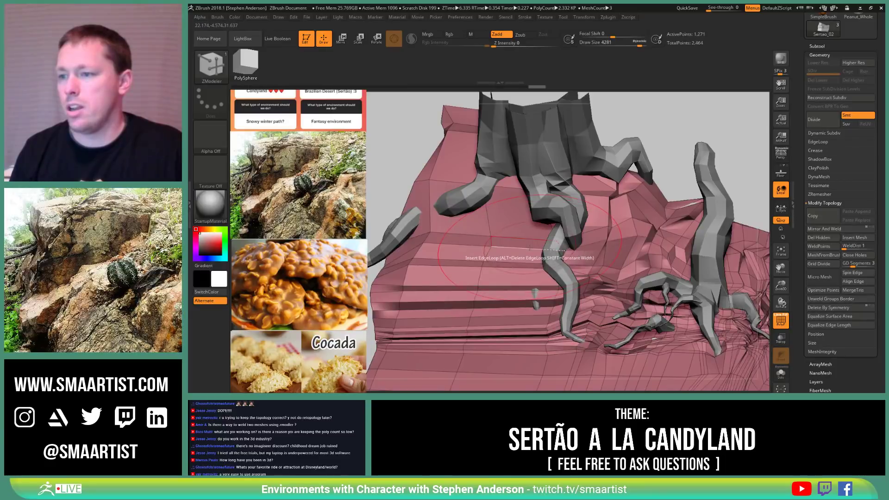
left_click(529, 247)
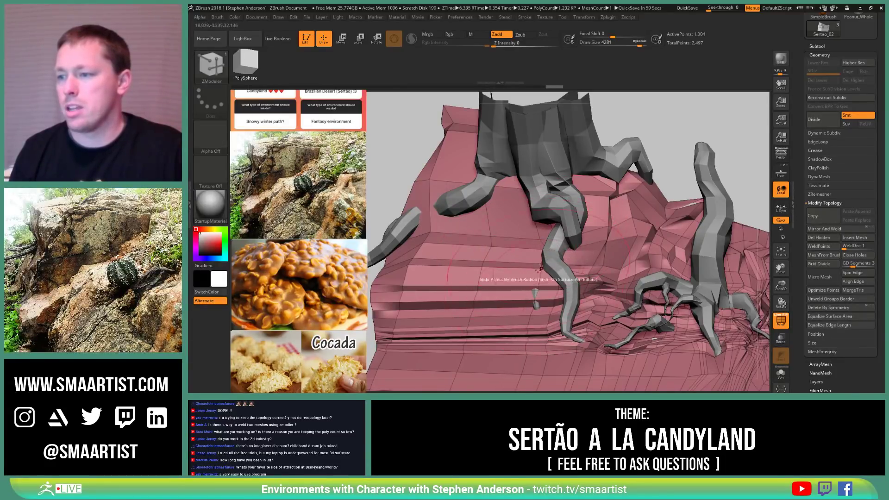
Step: Reshape the ground ledges around the trunk's front root with the Move brush at draw sizes 930 and 677
key("b")
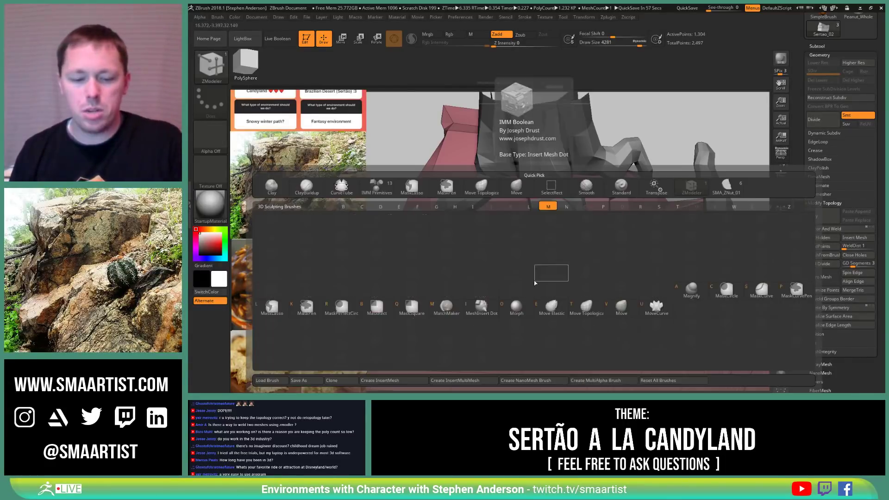
key("m")
key("v")
key("s")
mouse_move(535, 261)
left_mouse_down()
mouse_move(512, 264)
mouse_move(522, 247)
left_mouse_up()
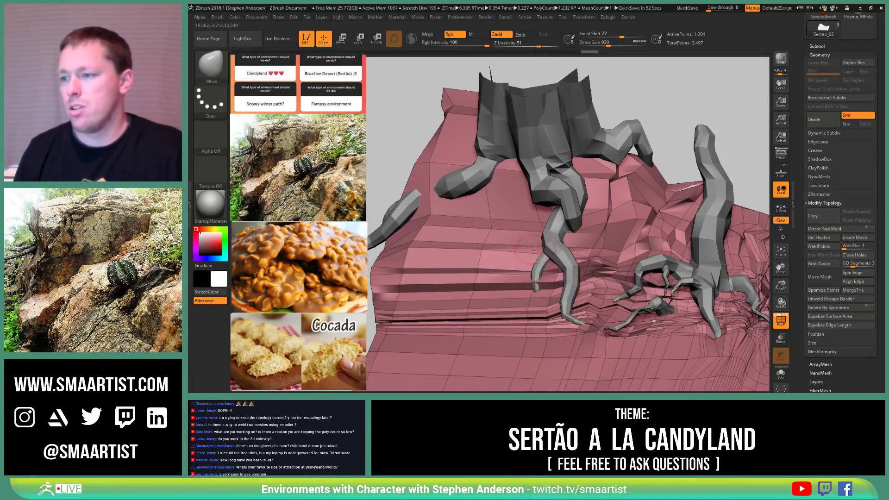
mouse_move(536, 250)
right_mouse_down()
mouse_move(555, 245)
mouse_move(541, 240)
mouse_move(509, 257)
right_mouse_up()
key("s")
left_click_drag(509, 257, 506, 258)
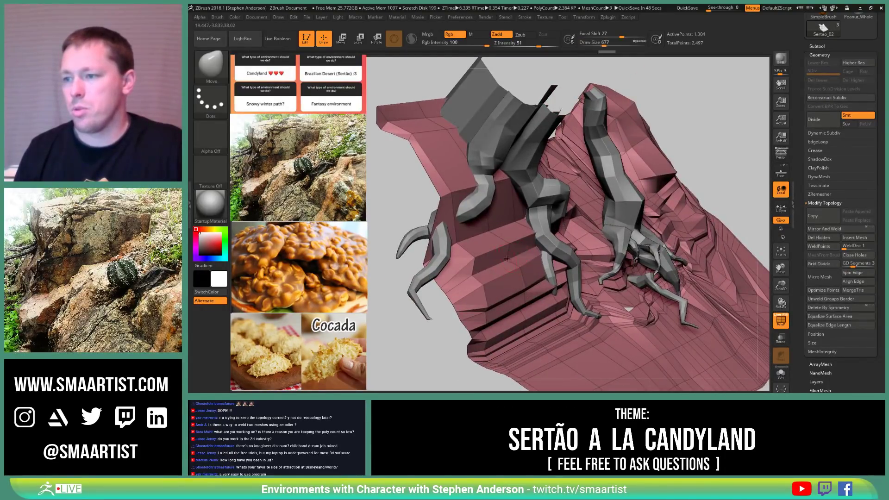
mouse_move(507, 262)
right_mouse_down()
mouse_move(543, 230)
mouse_move(515, 245)
mouse_move(597, 294)
mouse_move(489, 286)
mouse_move(514, 294)
mouse_move(506, 287)
right_mouse_up()
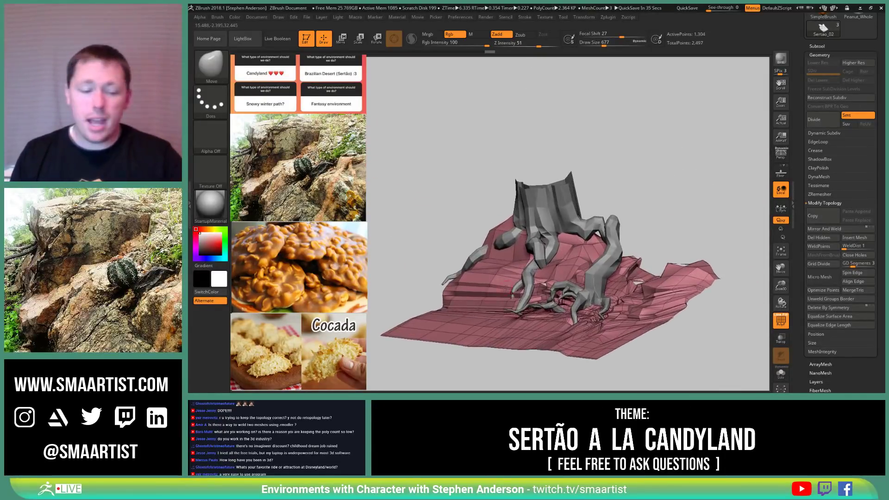
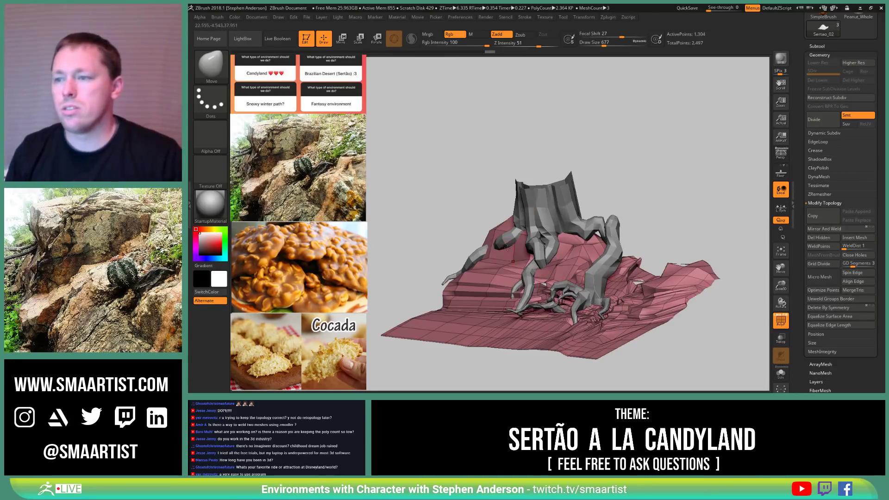
Step: Bend the straight ledges below the trunk into wavier layers with the Move brush at draw size 3866
mouse_move(507, 248)
right_mouse_down("ctrl")
mouse_move(503, 278)
mouse_move(527, 292)
mouse_move(538, 250)
mouse_move(468, 247)
mouse_move(488, 256)
mouse_move(505, 245)
mouse_move(516, 211)
mouse_move(465, 205)
mouse_move(476, 207)
right_mouse_up("ctrl")
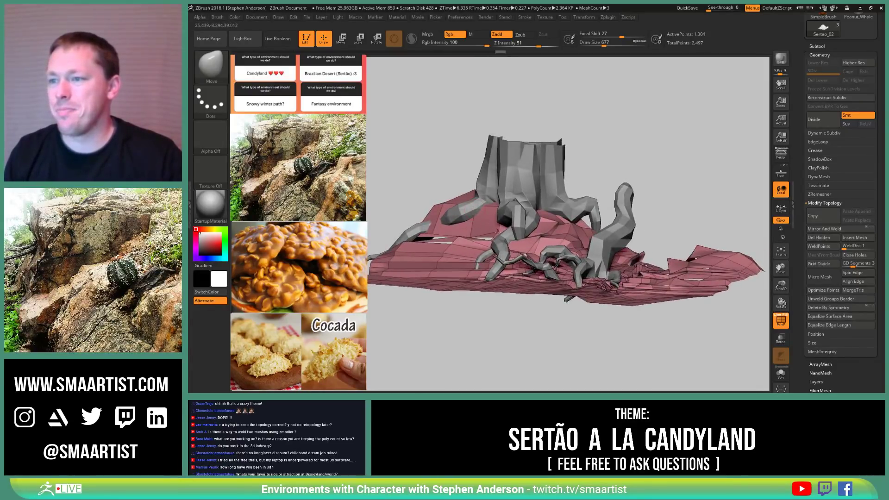
key("bracketright")
key("bracketright")
key("bracketright")
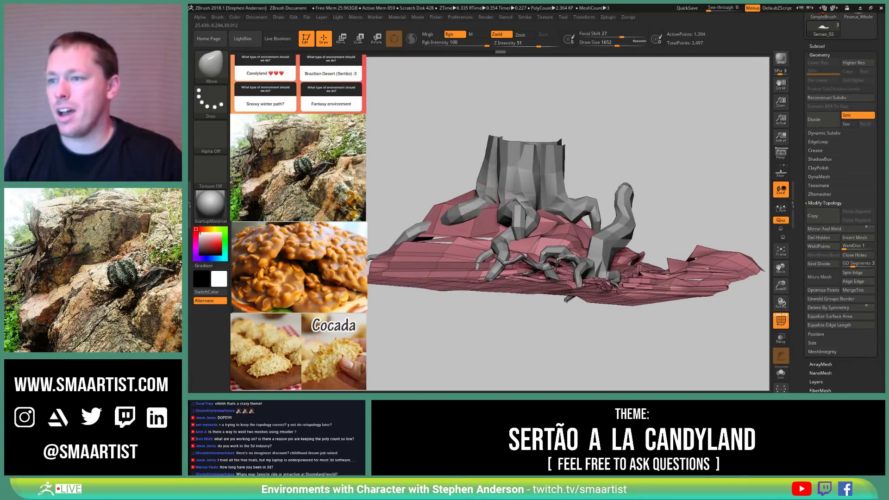
mouse_move(496, 218)
right_mouse_down()
mouse_move(516, 237)
mouse_move(507, 241)
mouse_move(528, 242)
right_mouse_up()
key("bracketleft")
key("bracketleft")
key("bracketleft")
key("bracketleft")
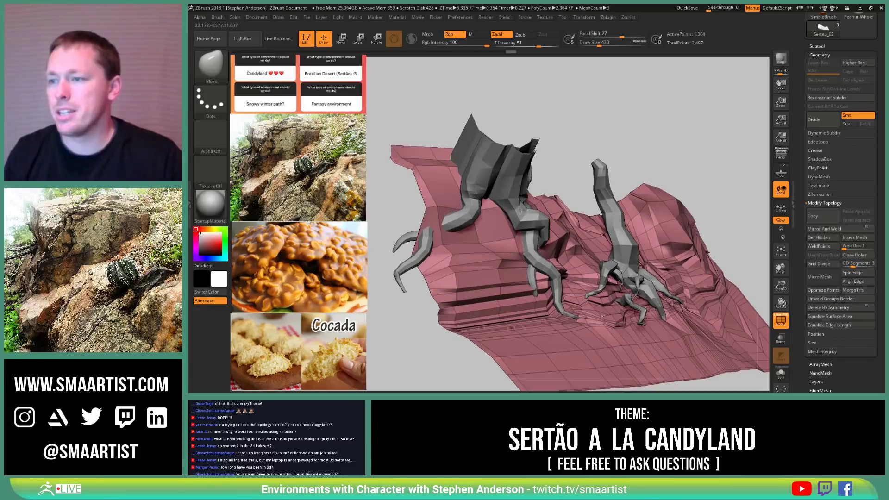
mouse_move(521, 209)
right_mouse_down()
mouse_move(511, 237)
mouse_move(581, 256)
mouse_move(524, 209)
right_mouse_up()
key("ctrl")
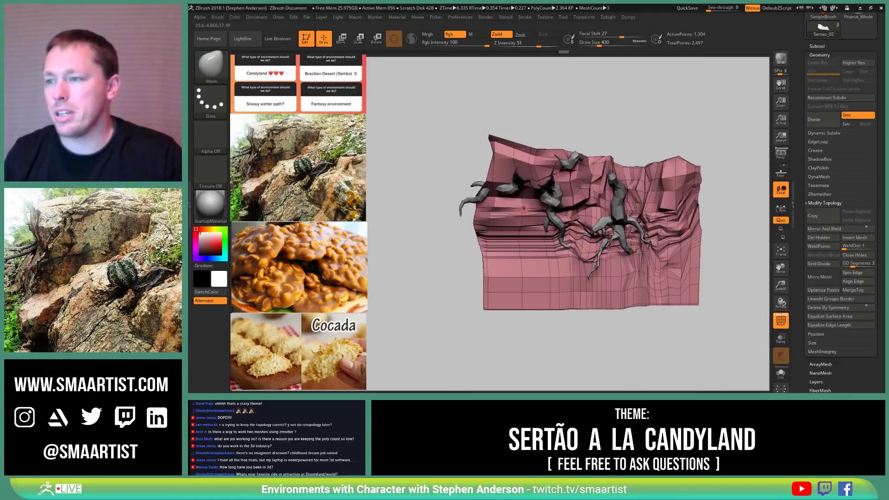
key("s")
left_click_drag(553, 222, 523, 216)
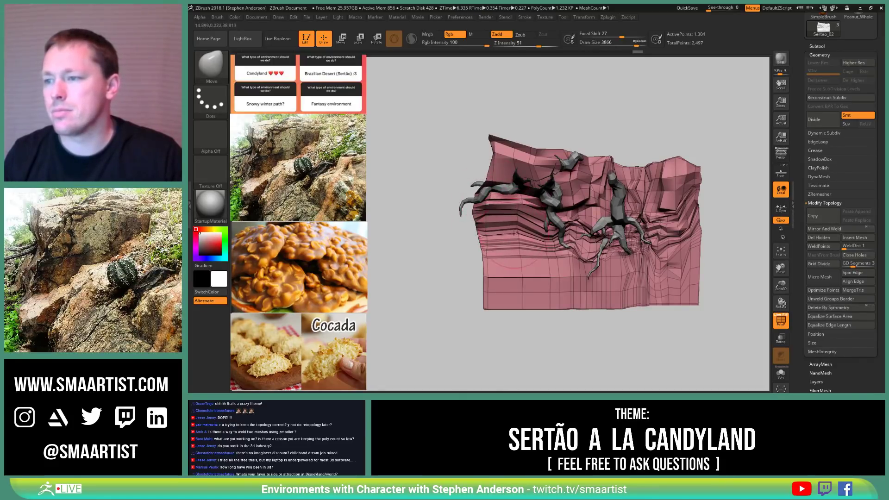
Step: Sculpt the ledge edges beneath the outer tree roots with the Move brush at draw size 595
right_click_drag(518, 223, 536, 242)
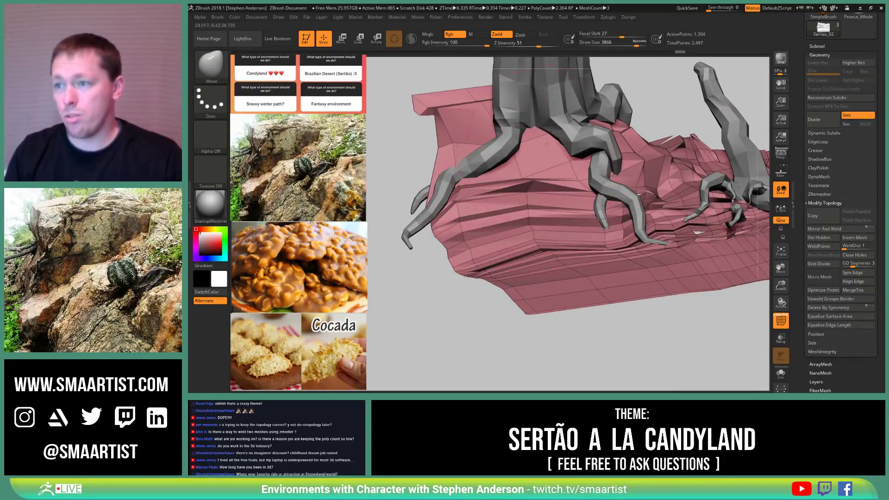
right_click_drag(588, 288, 551, 215)
key("s")
left_click_drag(551, 215, 514, 213)
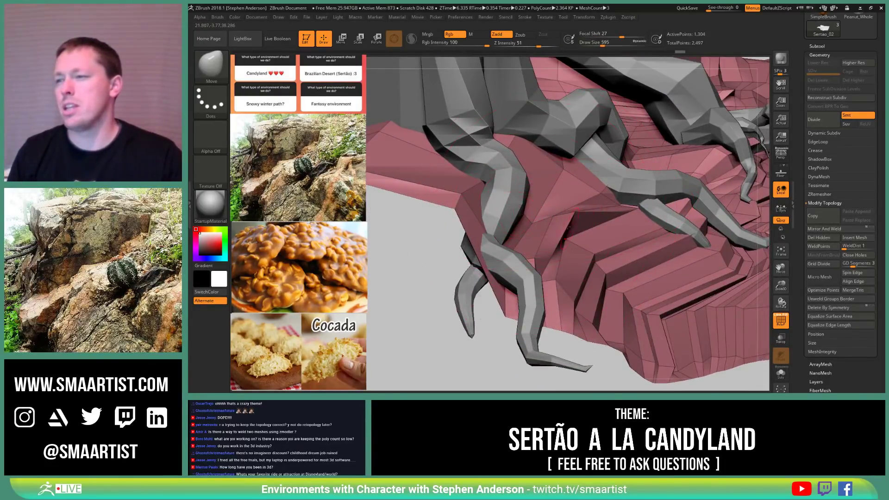
right_click_drag(513, 214, 575, 213)
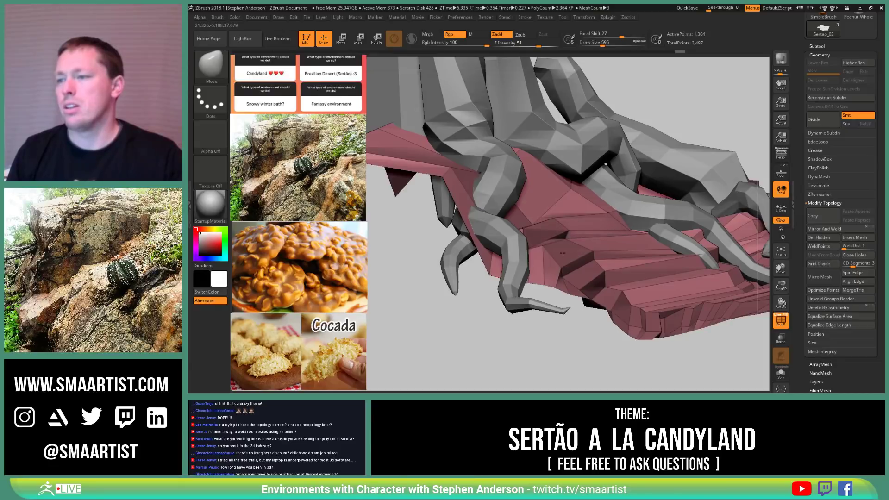
mouse_move(562, 253)
right_mouse_down()
mouse_move(567, 288)
mouse_move(562, 238)
mouse_move(549, 230)
mouse_move(566, 263)
mouse_move(553, 255)
mouse_move(565, 259)
right_mouse_up()
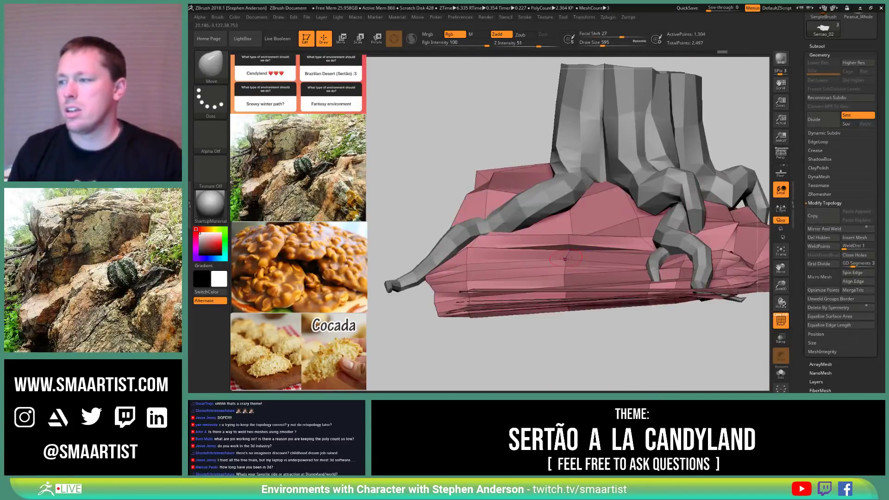
Step: Shape the stepped ledges between the outer and front roots with the Move brush at draw sizes 1031 and 447
key("s")
left_click_drag(565, 258, 568, 256)
mouse_move(568, 262)
right_mouse_down()
mouse_move(555, 273)
mouse_move(560, 287)
right_mouse_up()
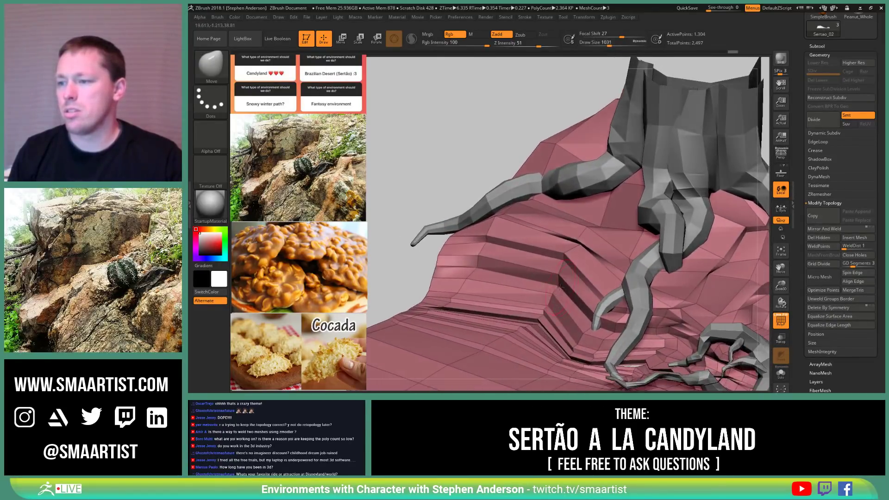
key("s")
left_click_drag(552, 287, 557, 288)
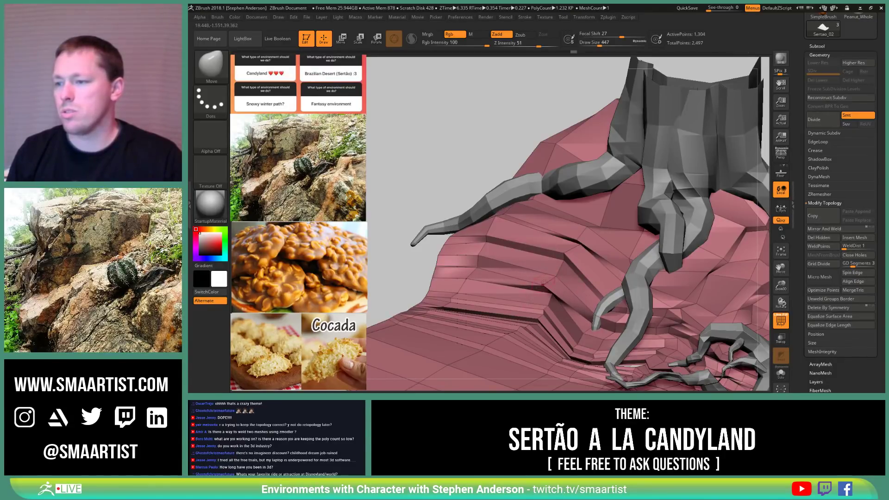
right_click_drag(527, 302, 563, 264)
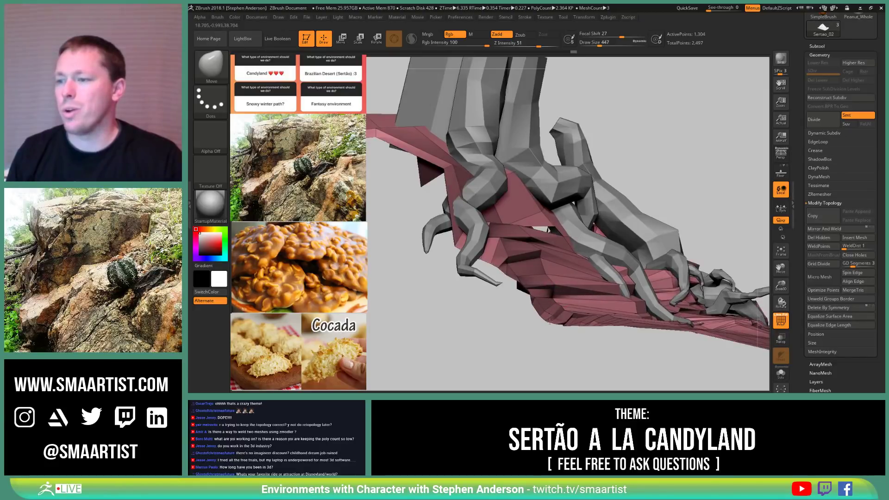
Step: Insert two more edge loops across the ground ledges below the trunk with ZModeler
mouse_move(555, 328)
right_mouse_down()
mouse_move(558, 280)
mouse_move(572, 291)
mouse_move(591, 280)
mouse_move(593, 250)
mouse_move(574, 255)
mouse_move(602, 274)
mouse_move(635, 263)
mouse_move(579, 283)
mouse_move(589, 267)
right_mouse_up()
key("shift+f")
key("b")
key("z")
key("m")
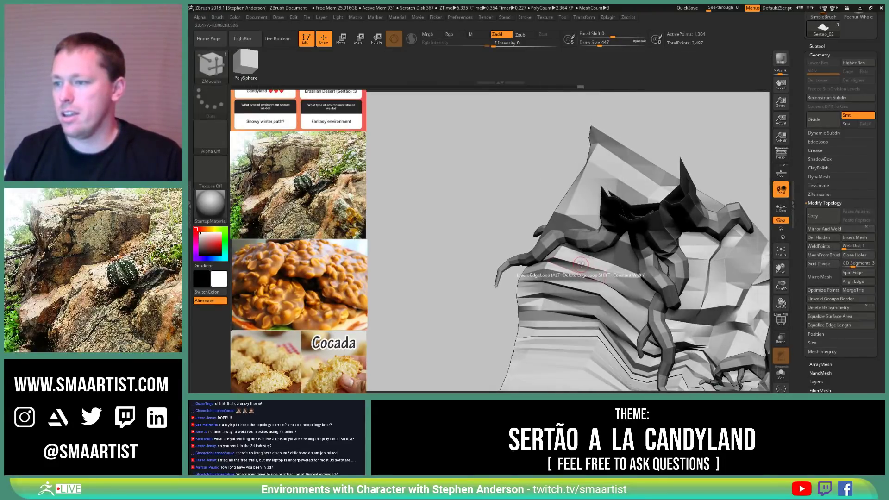
left_click(581, 264)
key("shift+f")
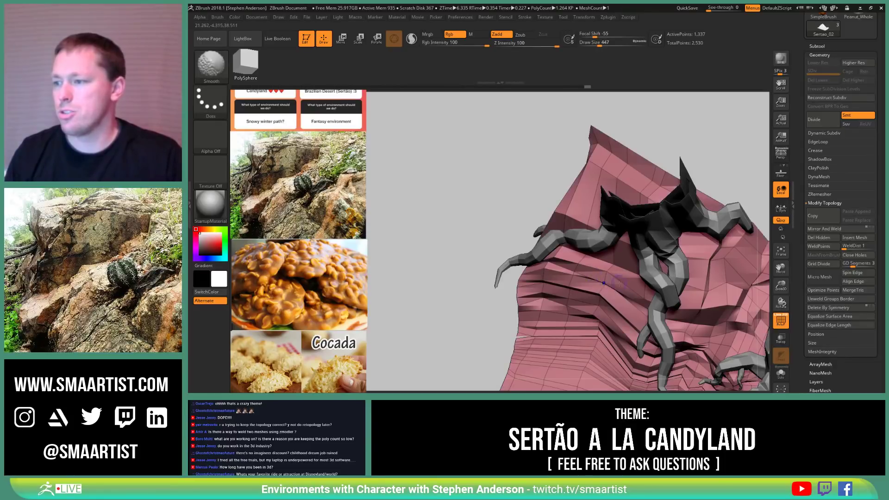
left_click(626, 285)
right_click_drag(625, 286, 624, 256, "ctrl")
right_click_drag(623, 255, 584, 299)
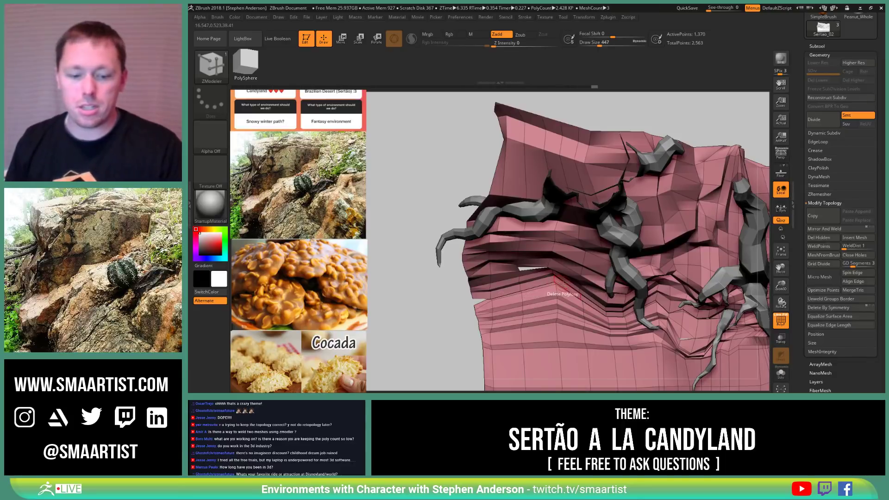
Step: Push the newly divided ledges into uneven rock layers with the Move brush at draw size 1429
key("b")
key("m")
key("v")
key("s")
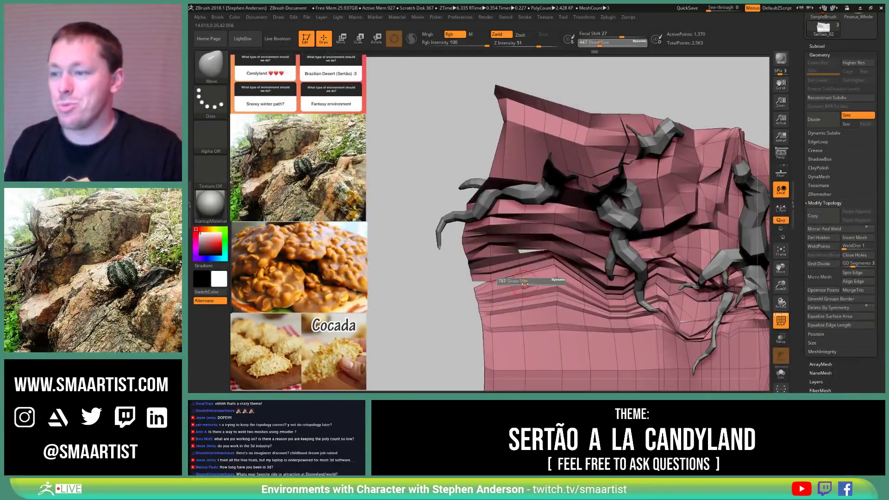
mouse_move(522, 283)
left_mouse_down()
mouse_move(563, 318)
mouse_move(593, 297)
mouse_move(578, 279)
left_mouse_up()
key("s")
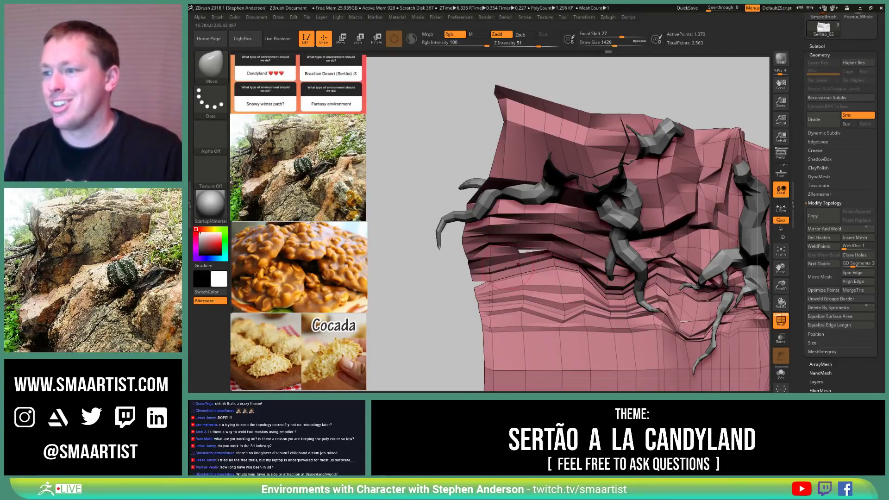
left_click_drag(522, 280, 523, 272)
Step: Refine the rock layers and the ground around the root tips with the Move brush at draw sizes 857 and 1058
mouse_move(528, 264)
right_mouse_down()
mouse_move(493, 213)
mouse_move(568, 284)
right_mouse_up()
key("s")
left_click_drag(539, 283, 532, 284)
right_click_drag(563, 290, 526, 292)
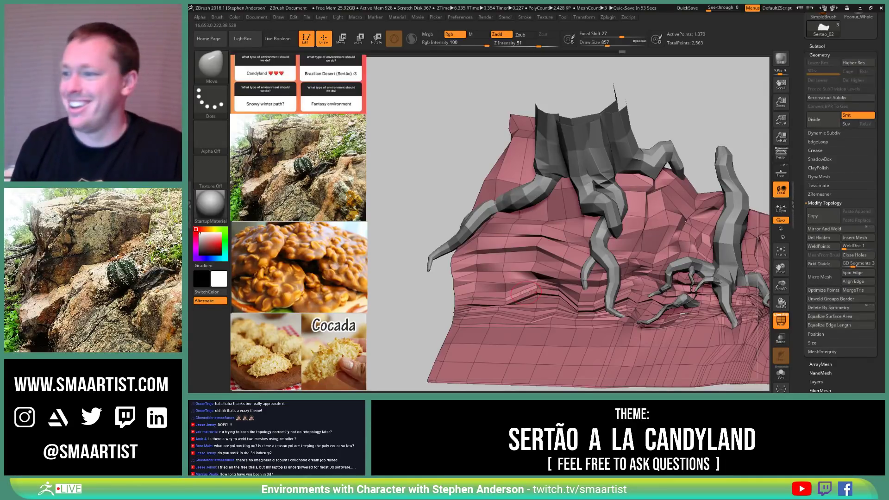
right_click_drag(565, 294, 527, 258)
key("s")
left_click_drag(528, 258, 531, 258)
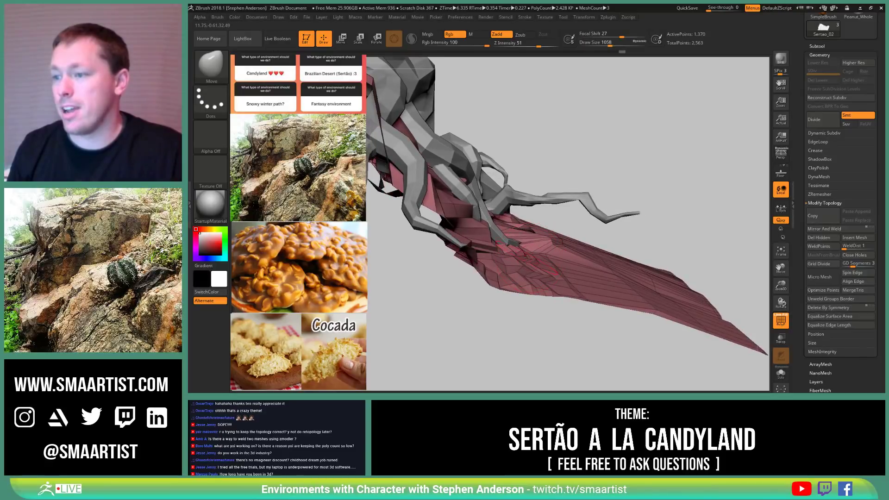
mouse_move(541, 240)
right_mouse_down()
mouse_move(566, 279)
mouse_move(594, 265)
mouse_move(602, 323)
mouse_move(574, 297)
mouse_move(565, 241)
mouse_move(554, 257)
mouse_move(610, 255)
mouse_move(629, 275)
mouse_move(625, 292)
mouse_move(574, 254)
right_mouse_up()
Step: Hide the polyframe wireframe to check the tree and ground, and save the file
key("shift+f")
key("d")
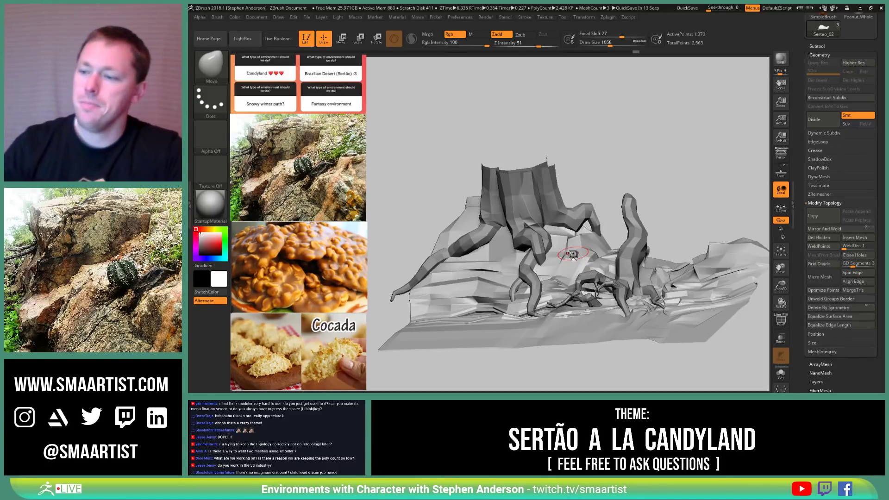
left_click_drag(562, 171, 611, 177)
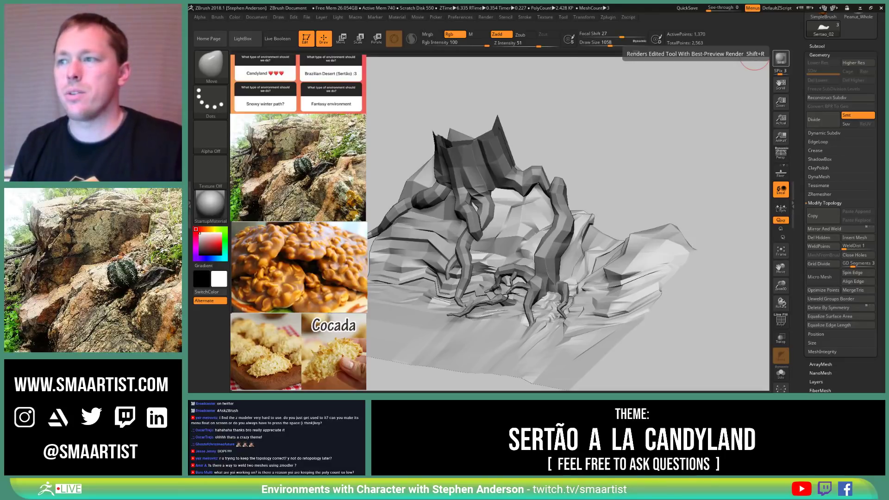
left_click_drag(580, 143, 586, 137)
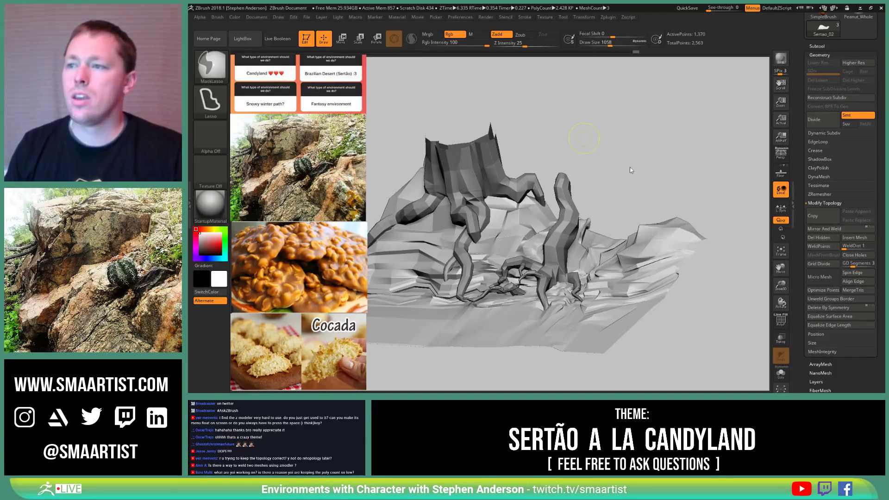
key("ctrl+s")
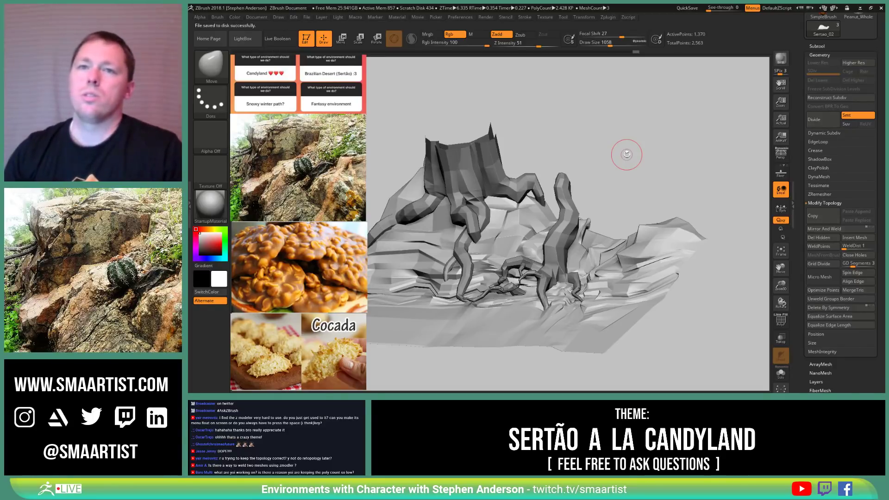
Step: Activate ZModeler, isolate the ground in Solo mode, and show its polyframe wireframe
key("b")
key("z")
key("m")
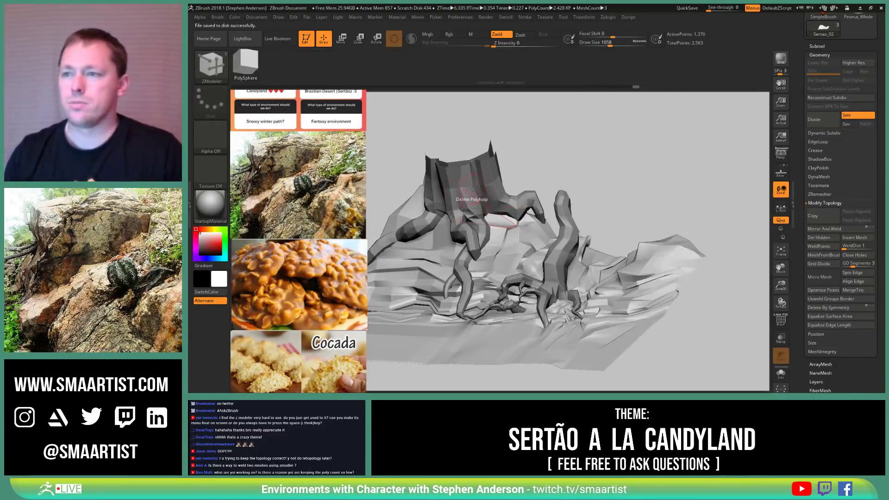
left_click(782, 373)
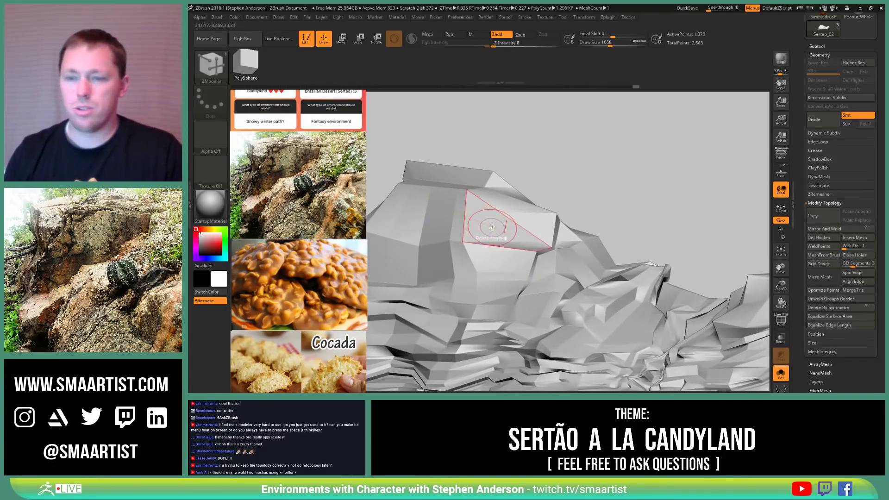
key("shift+f")
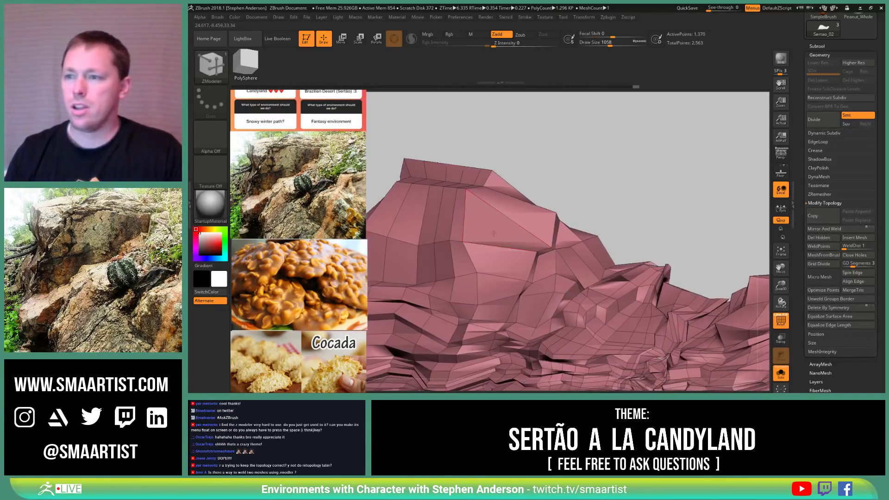
right_click_drag(494, 234, 495, 230)
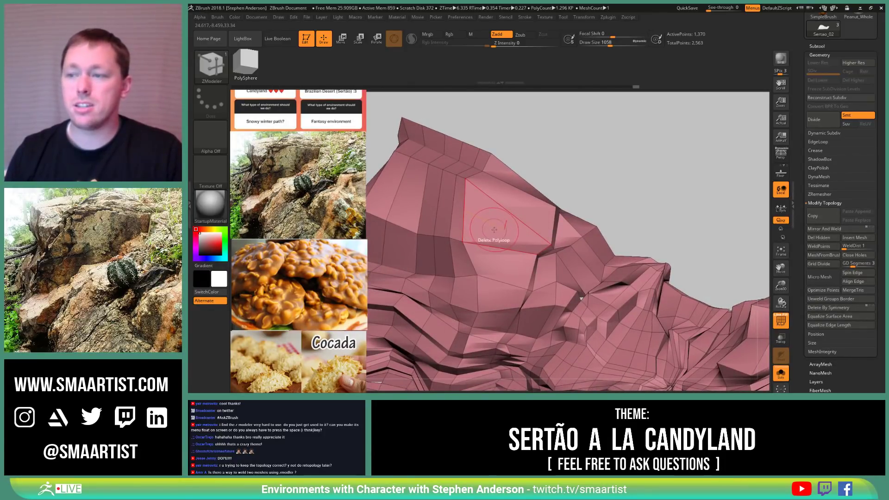
key("space")
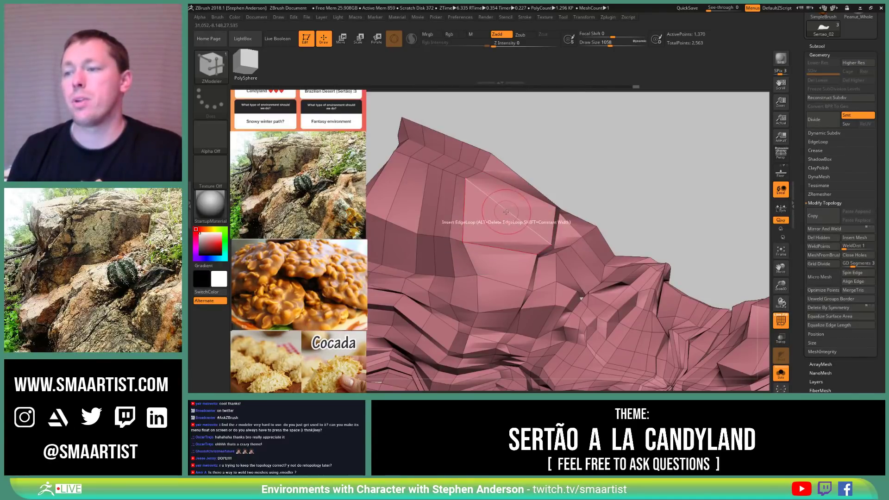
key("space")
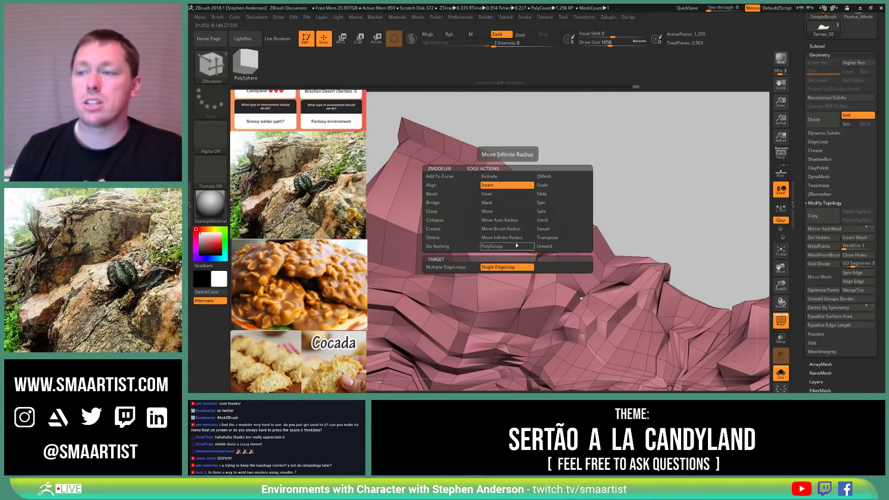
left_click(502, 229)
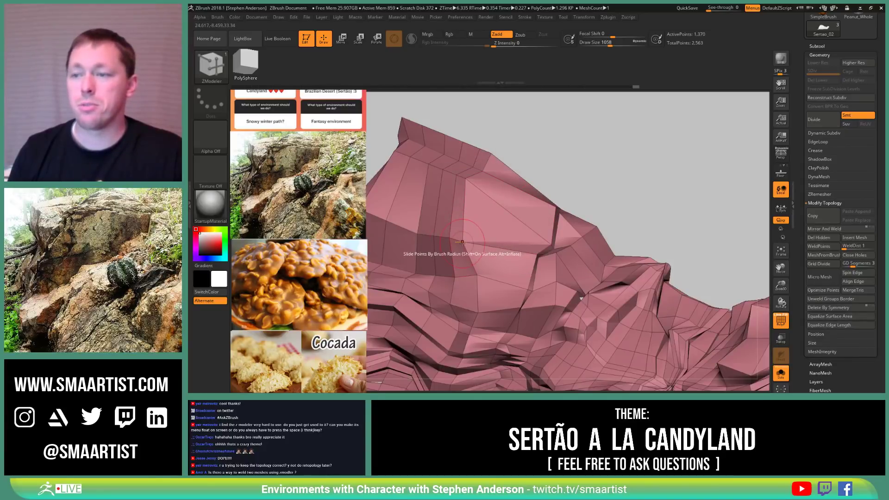
key("space")
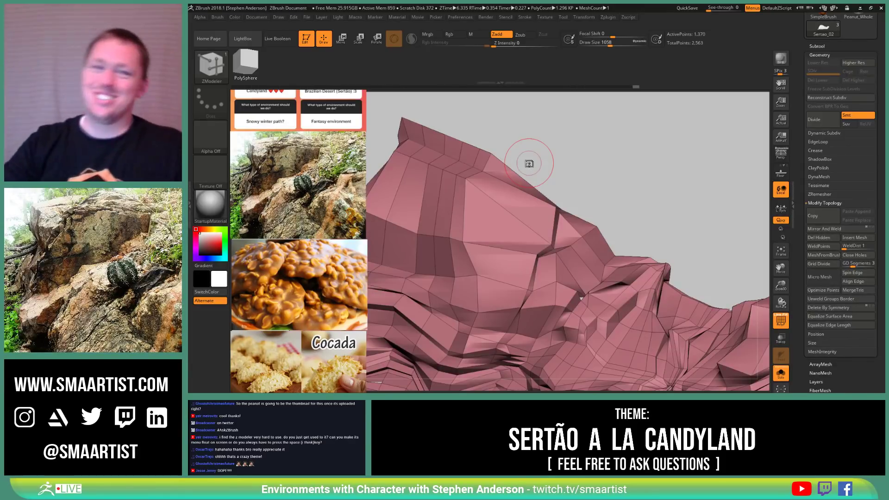
Step: Exit Solo mode to show the tree together with the ground, toggling the polyframe wireframe off and back on
right_click_drag(530, 278, 506, 207, "ctrl")
mouse_move(591, 301)
right_mouse_down("alt")
mouse_move(544, 243)
mouse_move(537, 292)
mouse_move(521, 253)
mouse_move(547, 273)
mouse_move(632, 296)
mouse_move(598, 306)
mouse_move(555, 283)
mouse_move(579, 289)
right_mouse_up("alt")
key("shift+f")
left_click(783, 376)
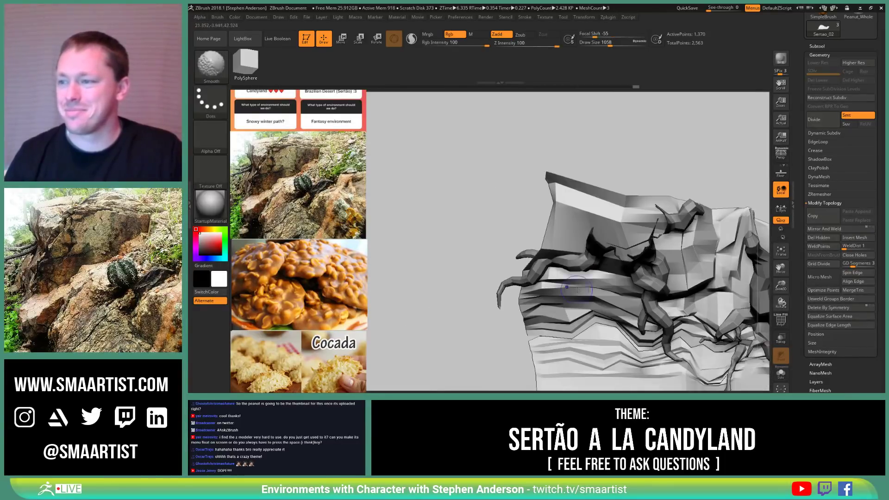
key("shift+f")
Step: Activate the Move brush and raise its draw size to 1787 while working around the ground and roots
key("b")
key("m")
key("v")
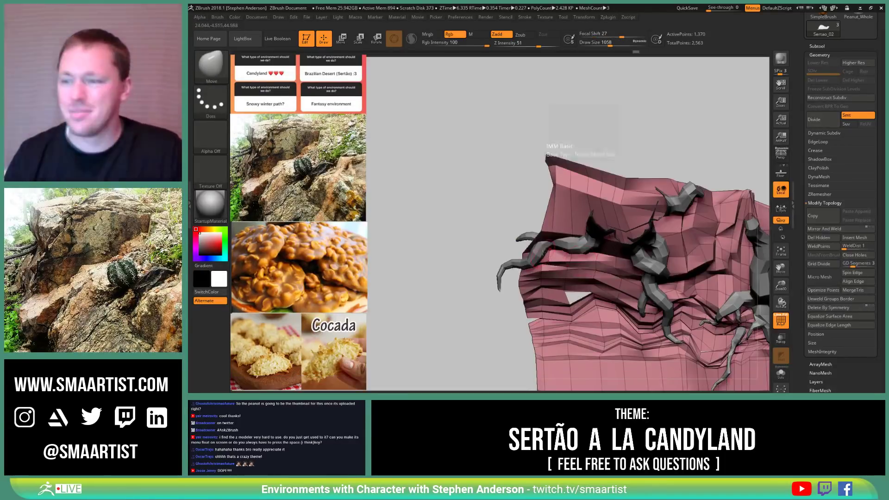
key("bracketright")
key("bracketright")
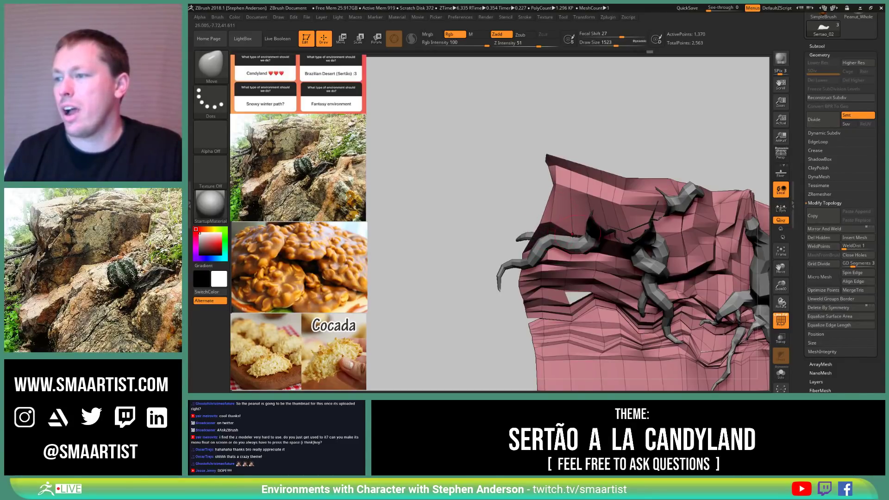
right_click_drag(549, 204, 573, 233)
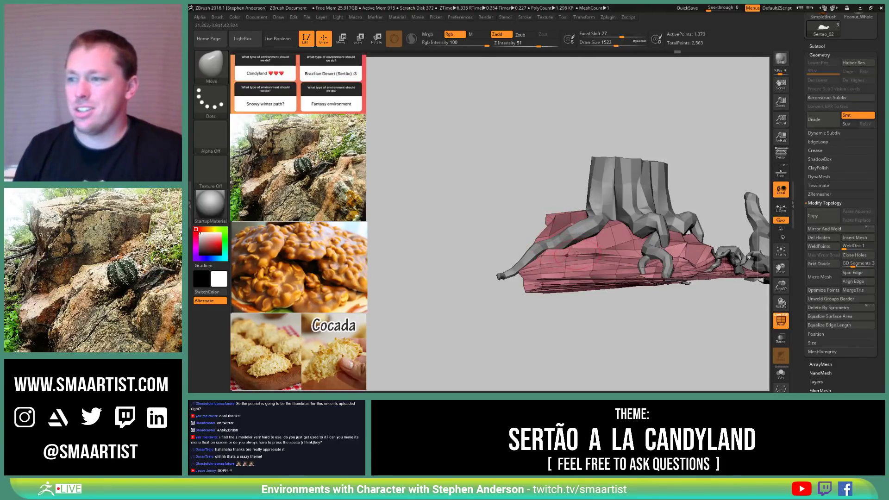
key("s")
left_click_drag(571, 253, 569, 254)
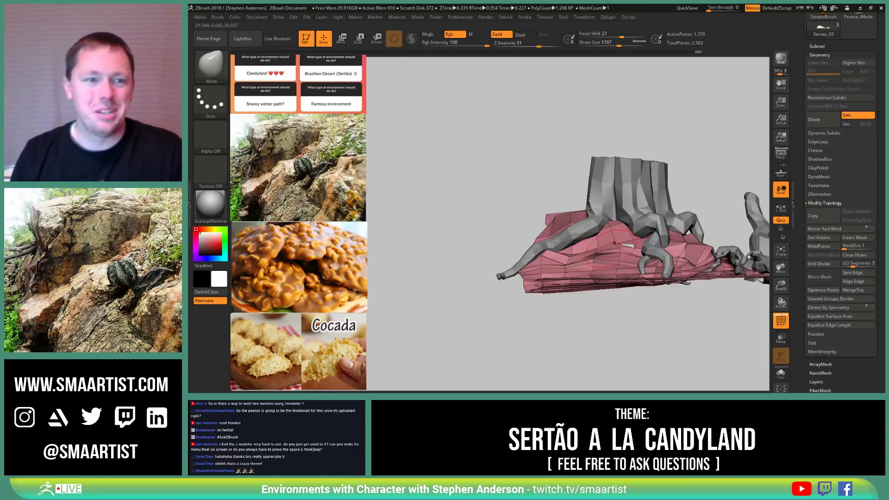
Step: Select the Tree_2 subtool and assign new polygroups to its unconnected parts with Auto Groups
mouse_move(618, 249)
right_mouse_down()
mouse_move(573, 296)
mouse_move(533, 248)
mouse_move(551, 221)
mouse_move(578, 258)
mouse_move(593, 222)
right_mouse_up()
left_click(542, 243, "alt")
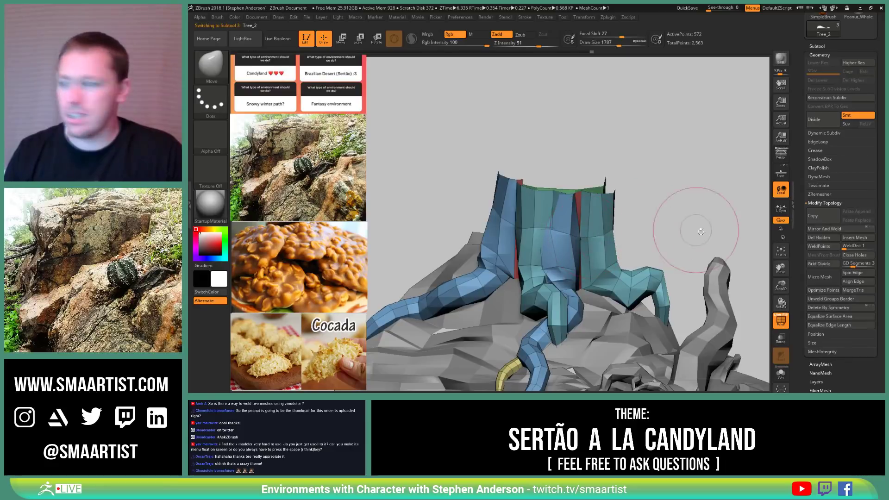
scroll(816, 302, "down", 5)
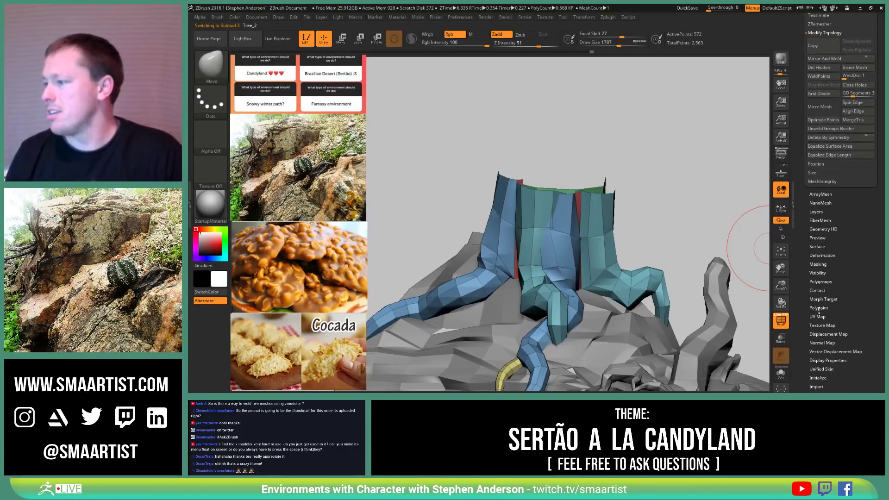
left_click(821, 282)
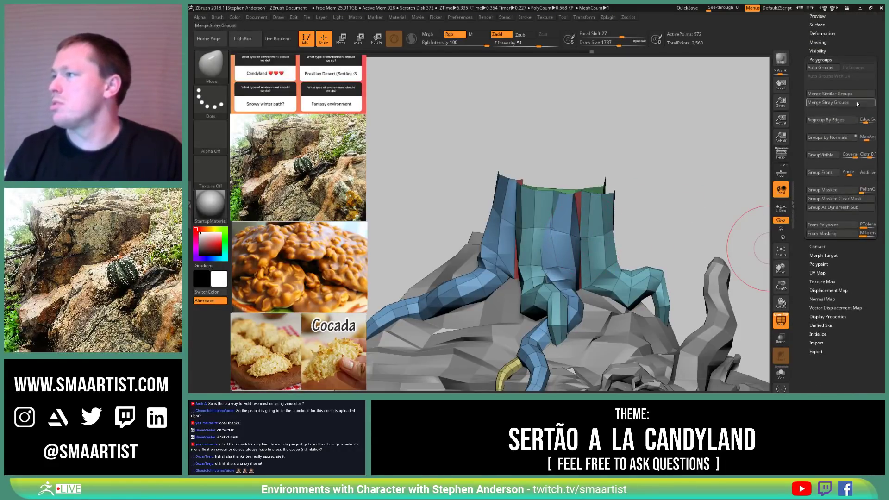
left_click(821, 68)
left_click_drag(750, 92, 750, 120)
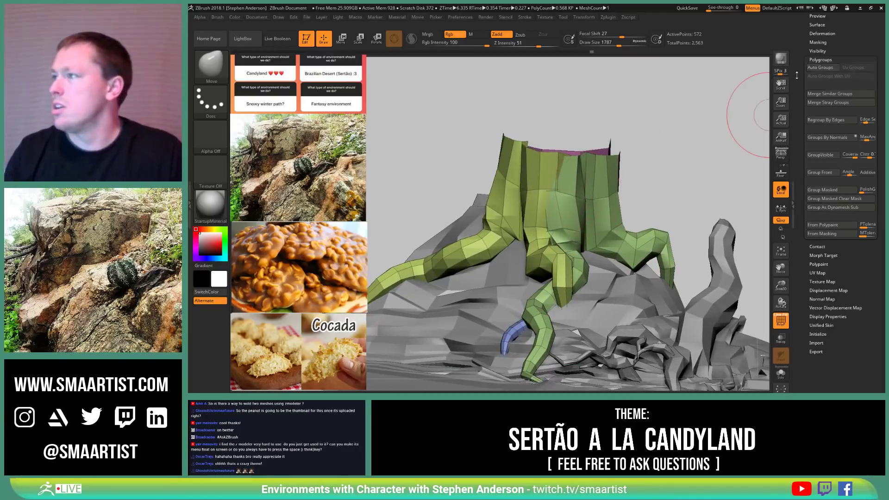
left_click(821, 67)
left_click_drag(598, 176, 619, 190, "alt")
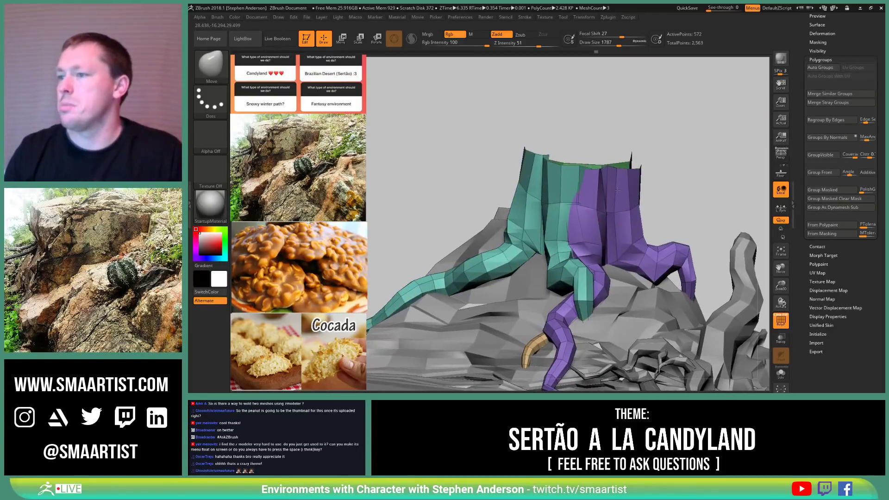
Step: Isolate the trunk's polygroups in turn, show all of them again, and examine where the trunk parts meet
right_click_drag(618, 190, 580, 217, "ctrl")
left_click(518, 217, "ctrl+shift")
mouse_move(520, 216)
right_mouse_down()
mouse_move(536, 221)
mouse_move(634, 176)
right_mouse_up()
left_click(634, 176, "ctrl+shift")
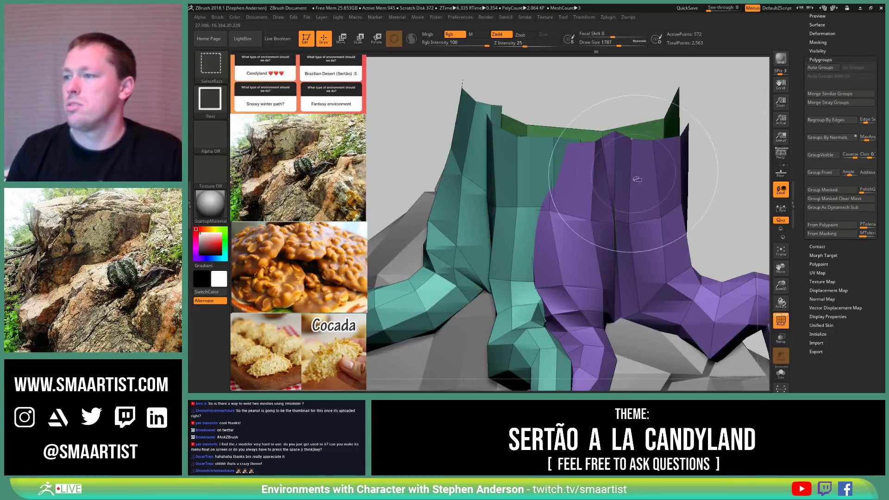
left_click(593, 210, "ctrl+shift")
mouse_move(593, 211)
right_mouse_down()
mouse_move(630, 209)
mouse_move(658, 139)
mouse_move(671, 165)
mouse_move(585, 173)
mouse_move(571, 199)
right_mouse_up()
left_click(658, 139, "ctrl+shift")
left_click(602, 139, "ctrl+shift")
left_click(661, 133, "ctrl+shift")
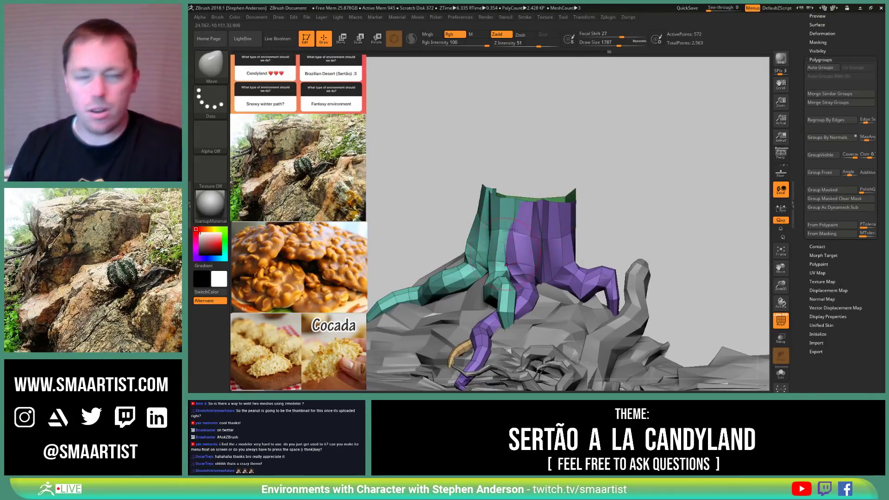
right_click_drag(505, 265, 523, 221, "ctrl")
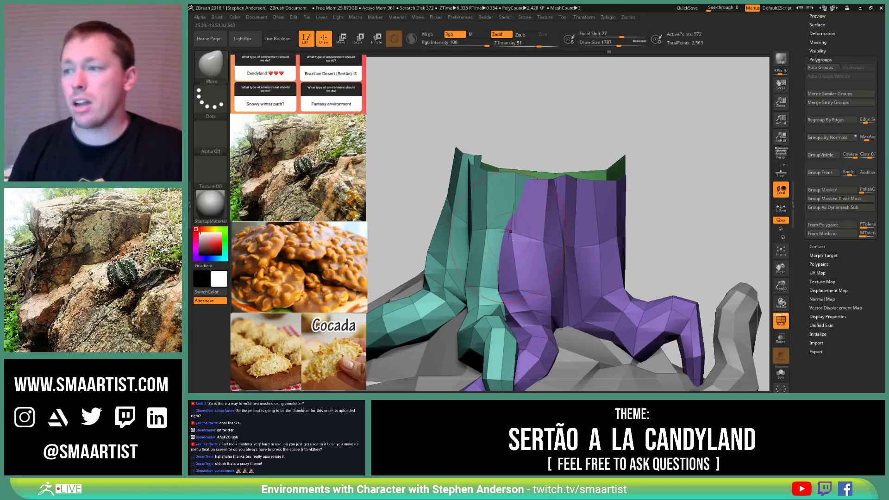
mouse_move(510, 232)
right_mouse_down()
mouse_move(501, 268)
mouse_move(514, 228)
mouse_move(482, 207)
mouse_move(507, 162)
mouse_move(499, 178)
right_mouse_up()
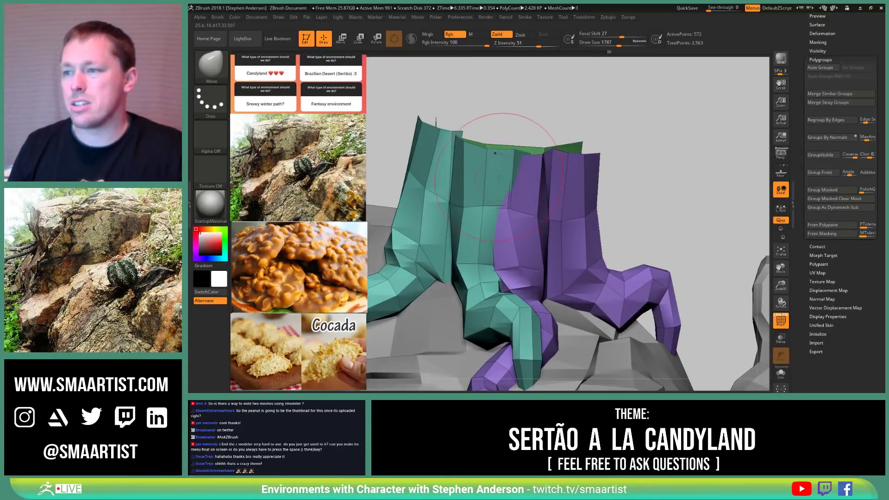
Step: Isolate the teal trunk part, delete its overlapping edge polygons one by one with ZModeler's single-poly Delete, and show the whole tree
left_click(483, 204, "ctrl+shift")
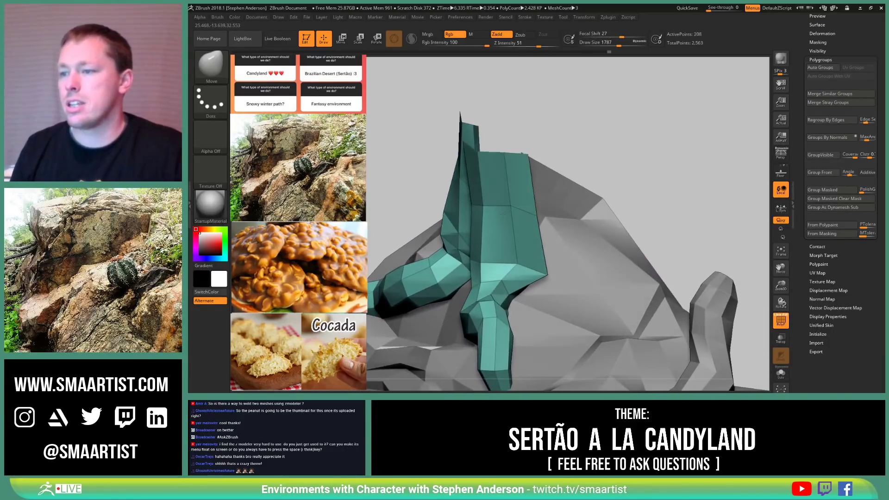
key("b")
key("z")
key("m")
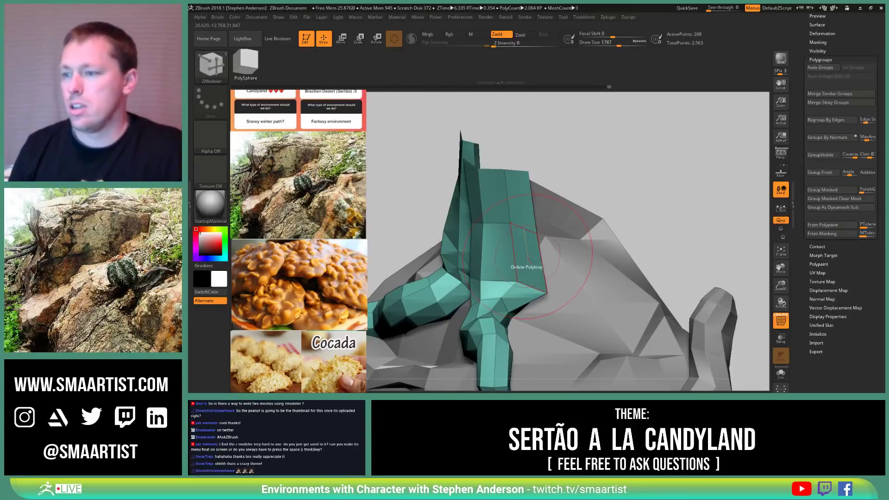
key("space")
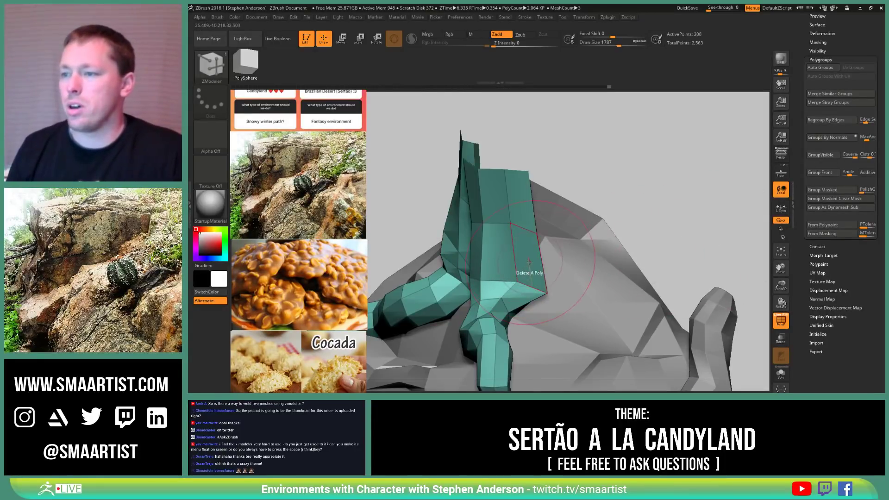
mouse_move(532, 303)
right_mouse_down()
mouse_move(563, 306)
mouse_move(513, 293)
mouse_move(530, 301)
right_mouse_up()
left_click(674, 168, "ctrl+shift")
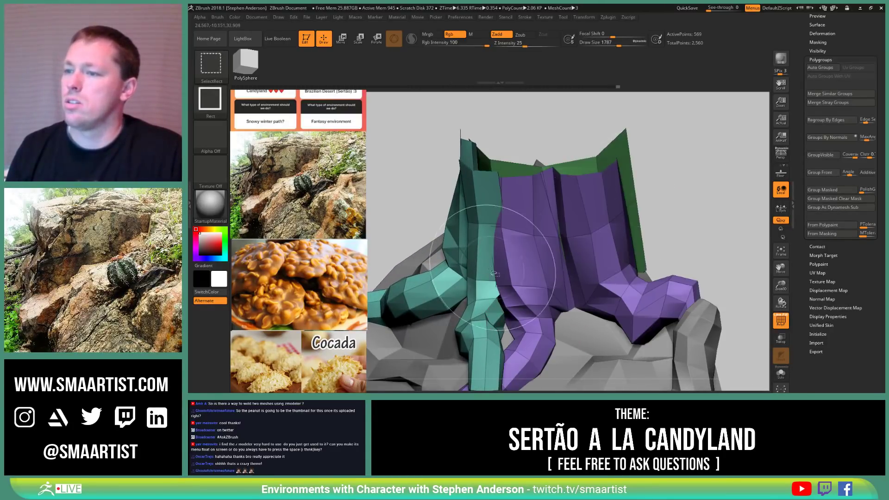
Step: Isolate the purple trunk part, delete the surplus polygons along its open edge with ZModeler, and show the whole tree
right_click_drag(498, 253, 533, 236)
left_click(534, 236, "ctrl+shift")
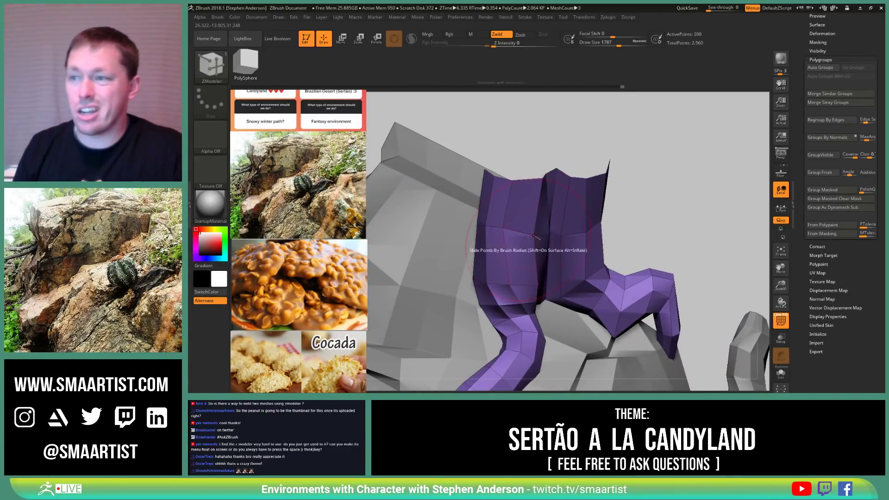
right_click_drag(529, 247, 482, 209)
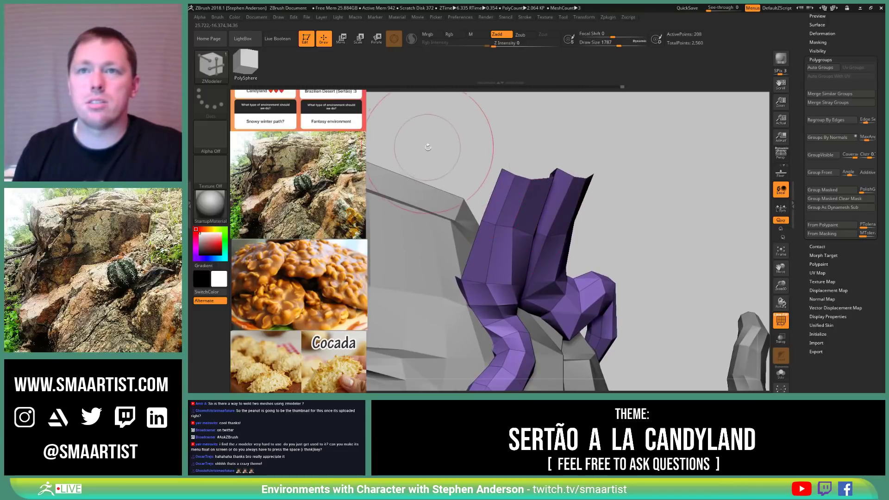
key("b")
key("m")
key("v")
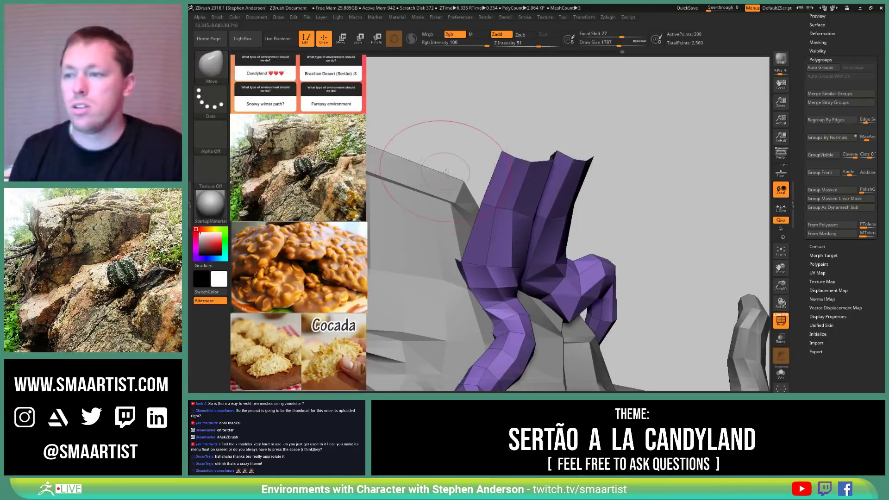
right_click_drag(467, 254, 526, 258)
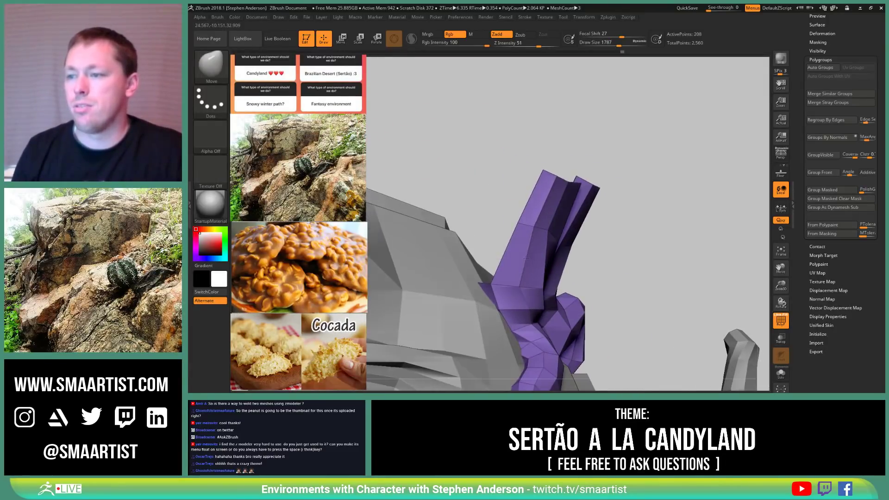
key("b")
key("z")
key("m")
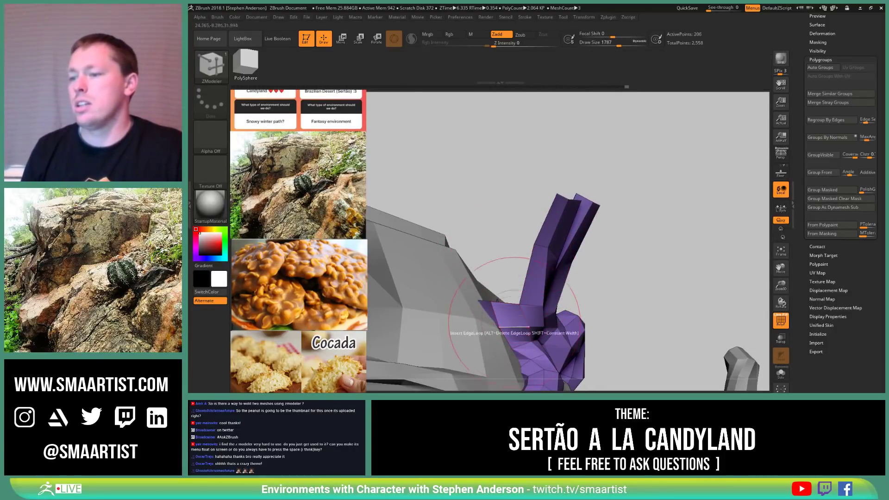
right_click_drag(646, 316, 649, 273)
left_click(556, 176, "ctrl+shift")
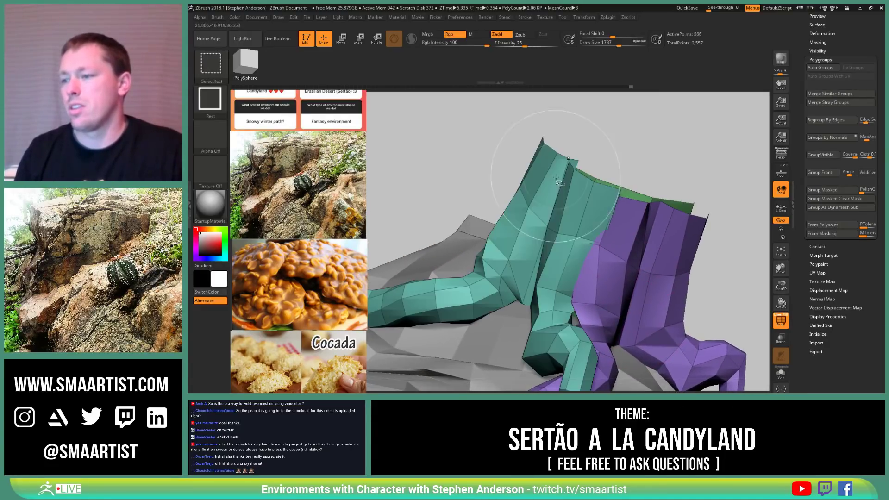
Step: Set the draw size to 203 and stitch neighbouring points on the teal–purple trunk seam with ZModeler's Stitch Two Points, To End Point
mouse_move(569, 233)
right_mouse_down()
mouse_move(543, 216)
mouse_move(518, 256)
mouse_move(562, 245)
mouse_move(532, 223)
mouse_move(516, 243)
mouse_move(522, 232)
right_mouse_up()
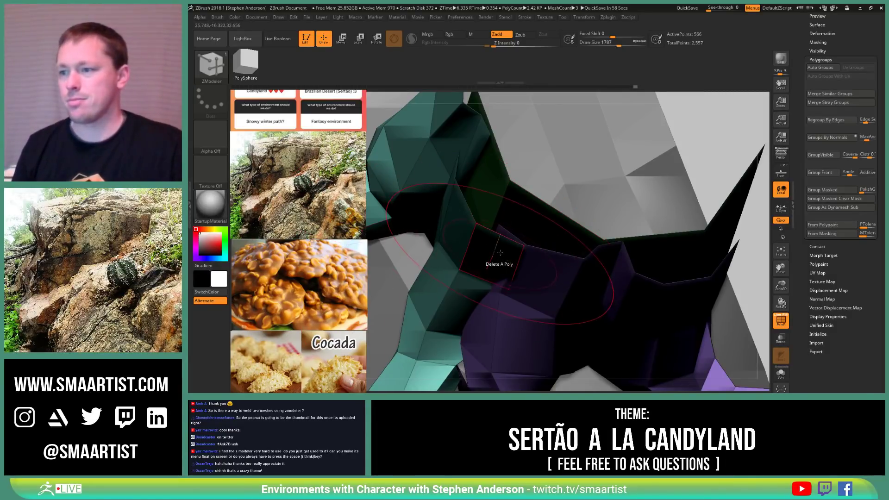
mouse_move(493, 258)
right_mouse_down()
mouse_move(506, 241)
mouse_move(527, 253)
right_mouse_up()
key("s")
left_click_drag(528, 254, 504, 256)
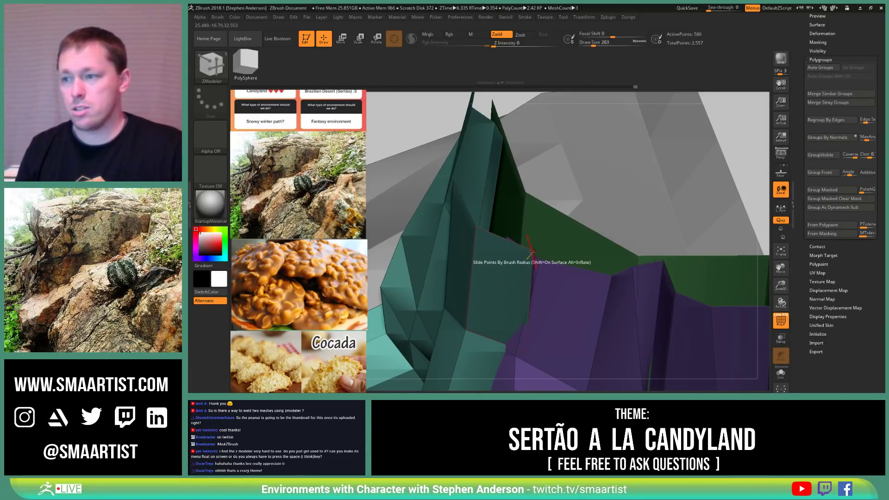
key("space")
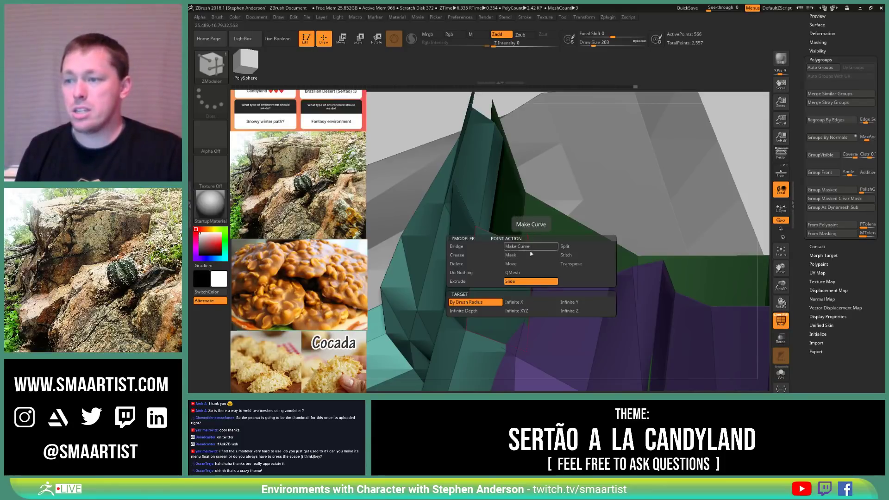
left_click(576, 257)
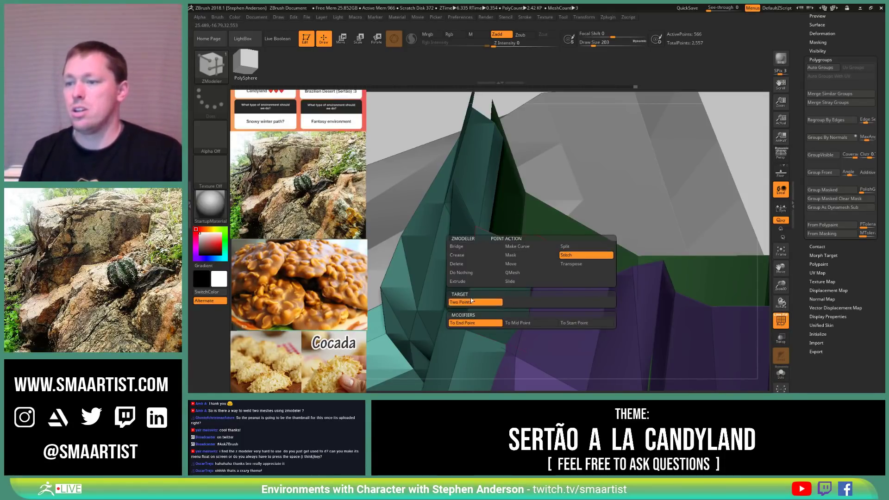
left_click(488, 324)
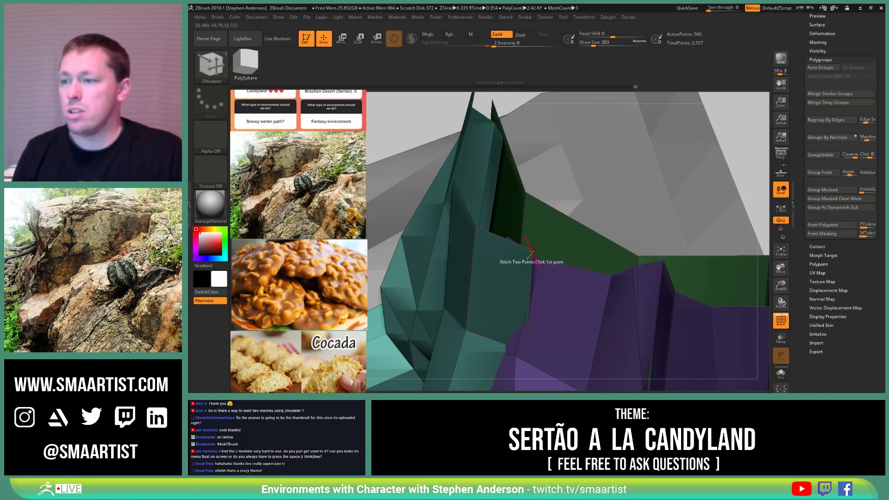
right_click_drag(524, 255, 507, 190)
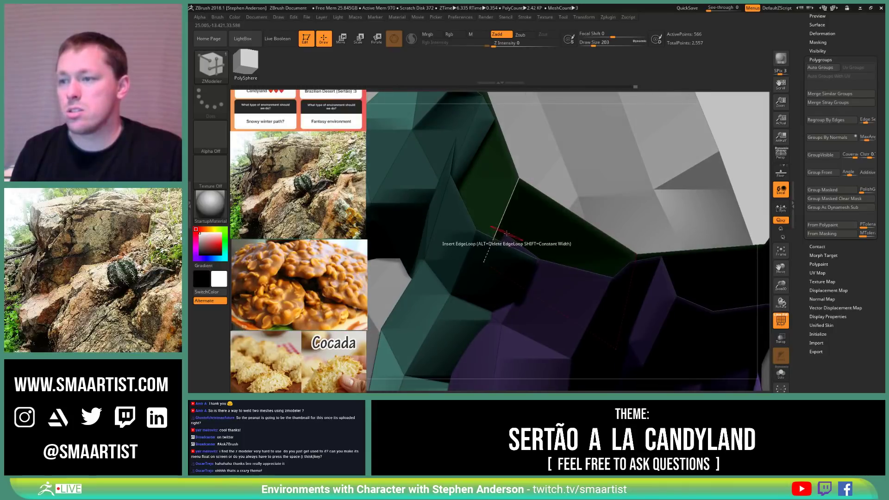
left_click(506, 236)
left_click(506, 236)
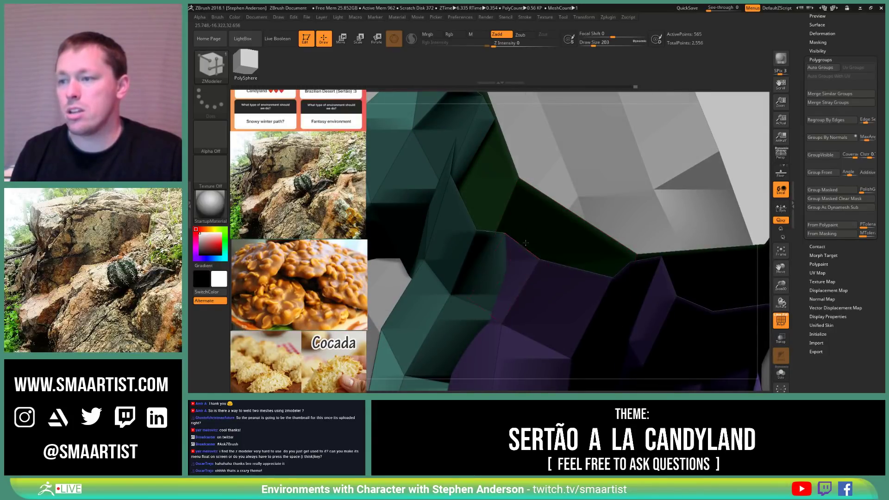
Step: Switch to the Move brush and isolate the purple trunk part beside the teal seam
right_click_drag(537, 258, 497, 252)
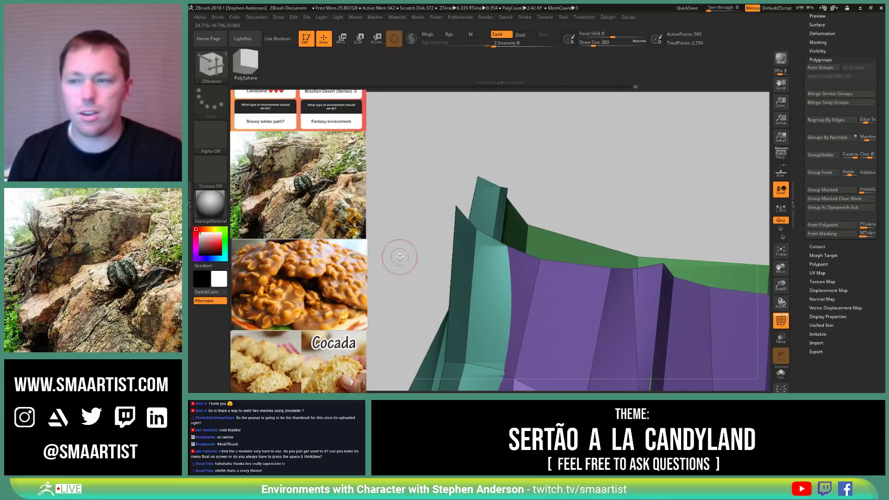
left_click_drag(434, 276, 431, 214, "alt")
right_click_drag(518, 312, 640, 257)
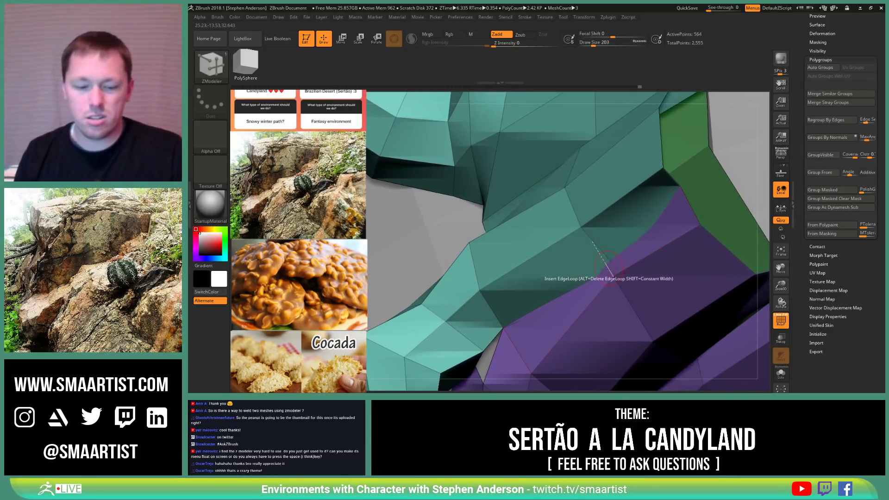
key("b")
key("m")
key("v")
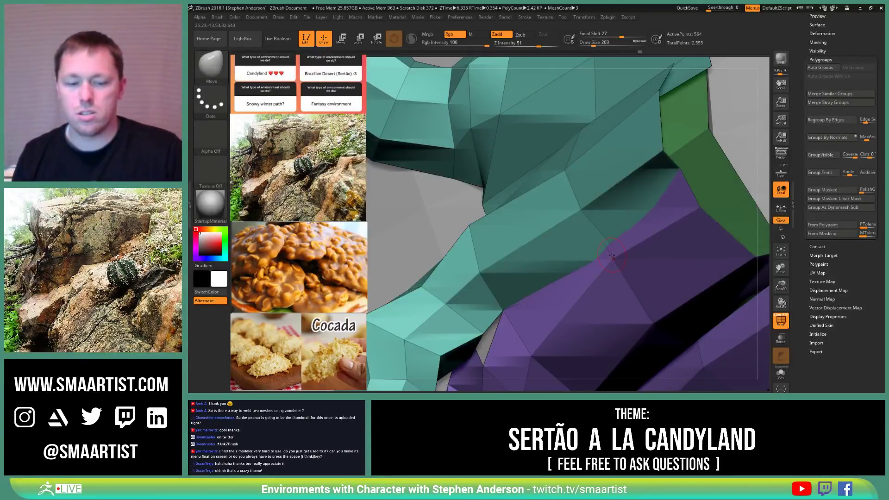
left_click(650, 315, "ctrl+shift")
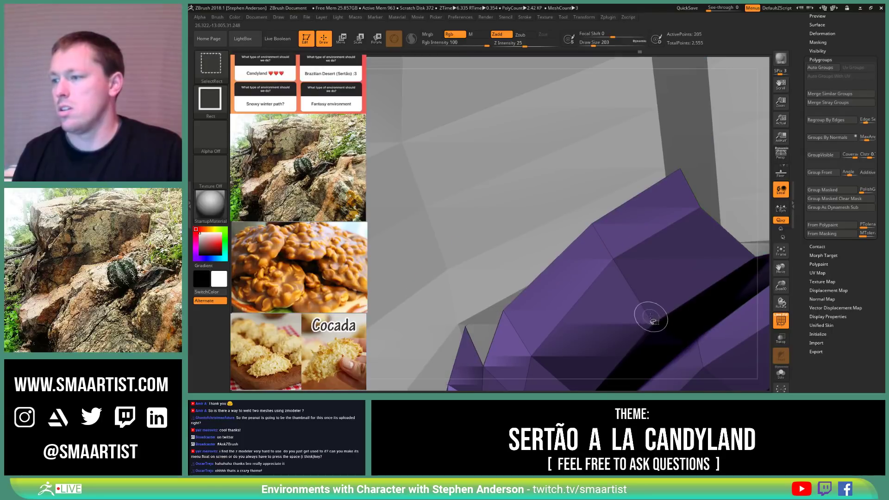
right_click_drag(650, 315, 592, 227)
Step: Set the draw size to 465, reshape the purple part's edge along the teal seam, and show the whole tree
key("s")
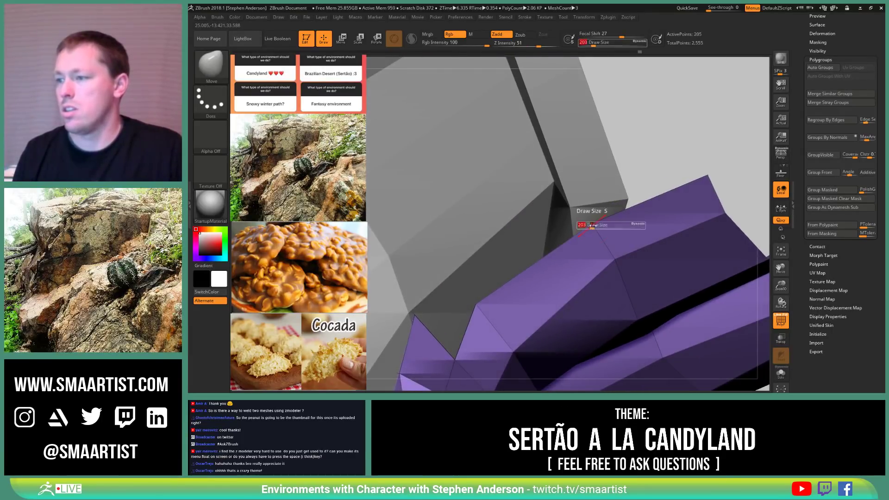
left_click_drag(592, 227, 612, 258)
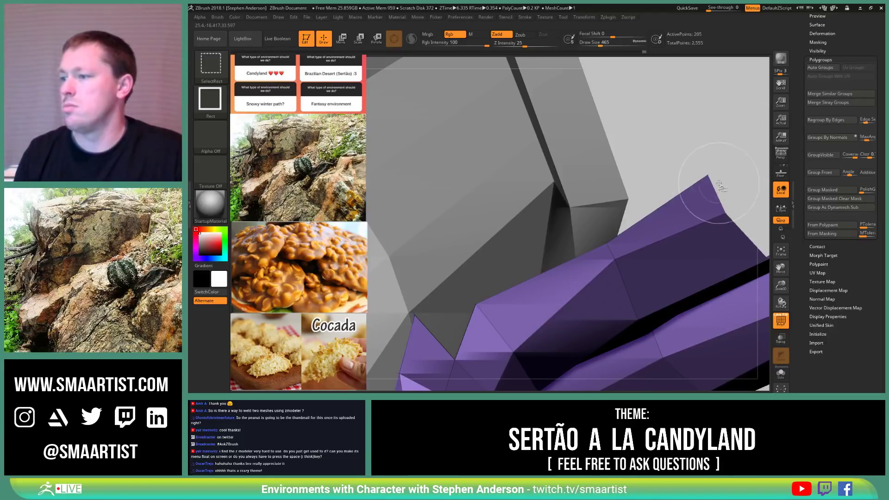
left_click(736, 142, "ctrl+shift")
mouse_move(695, 199)
right_mouse_down()
mouse_move(620, 240)
mouse_move(624, 262)
right_mouse_up()
left_click_drag(624, 259, 602, 230)
left_click(542, 77, "ctrl+shift")
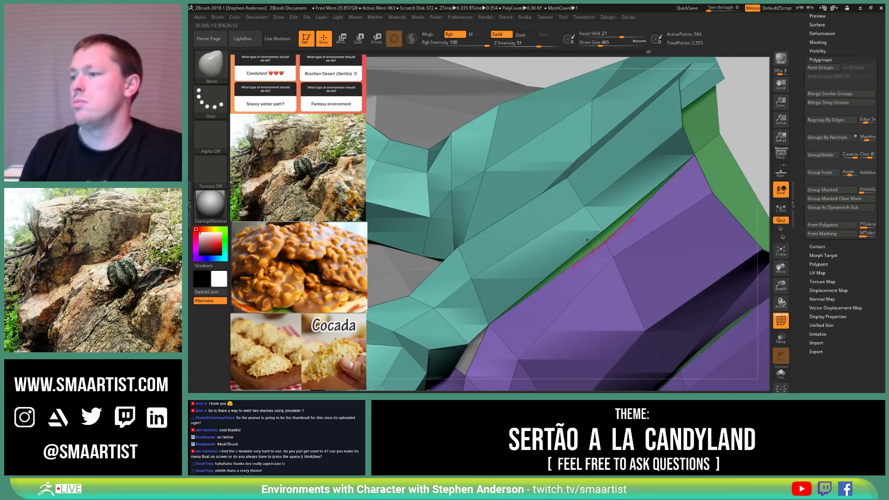
Step: Stitch the neighbouring teal and purple points midway down the narrow seam gap with ZModeler
mouse_move(562, 137)
right_mouse_down()
mouse_move(620, 204)
mouse_move(604, 236)
mouse_move(606, 203)
mouse_move(591, 191)
right_mouse_up()
key("b")
key("z")
key("m")
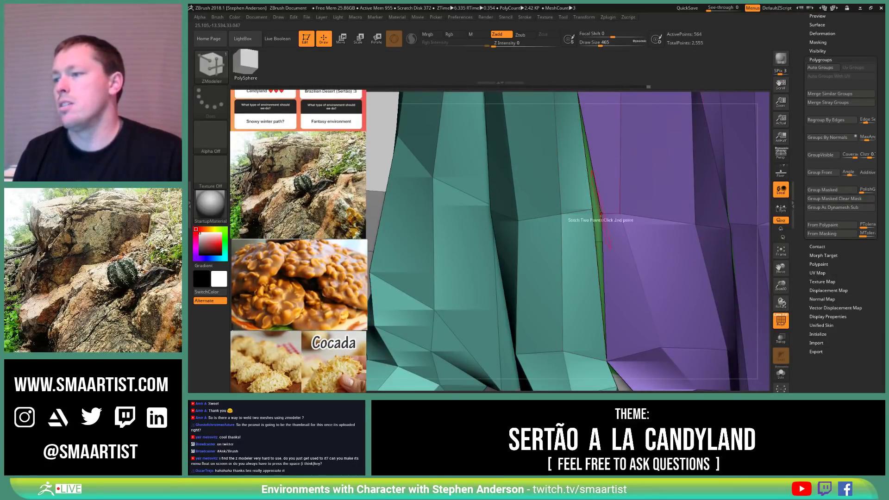
left_click(602, 214)
mouse_move(621, 211)
right_mouse_down("ctrl")
mouse_move(612, 202)
mouse_move(632, 208)
mouse_move(619, 211)
mouse_move(617, 198)
right_mouse_up("ctrl")
Step: Switch back to the Move brush with a draw size of 215 and hide the polyframe
key("b")
key("m")
key("v")
key("s")
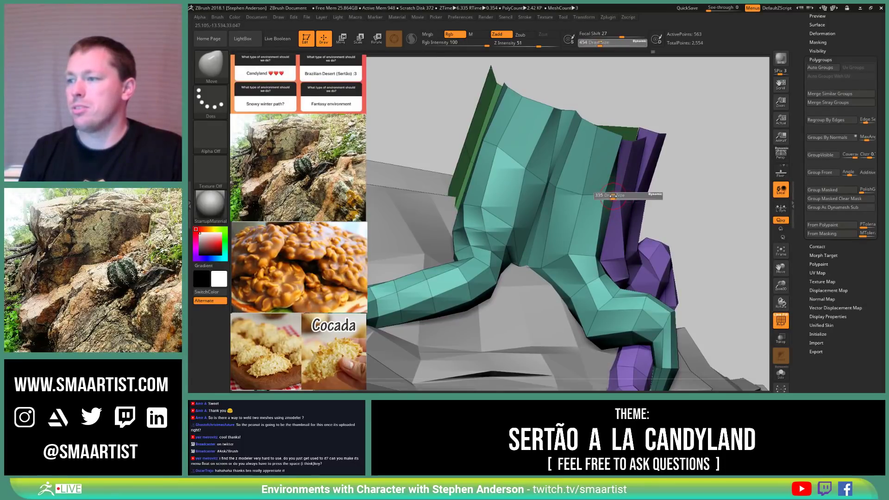
left_click_drag(617, 198, 611, 197)
mouse_move(610, 196)
right_mouse_down()
mouse_move(634, 235)
mouse_move(642, 220)
mouse_move(690, 239)
mouse_move(706, 289)
mouse_move(525, 246)
mouse_move(539, 258)
right_mouse_up()
key("shift+f")
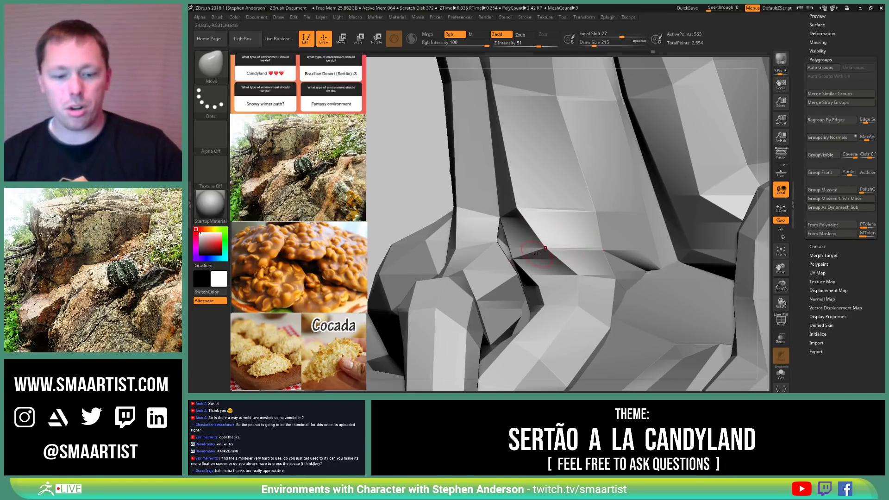
Step: Set ZModeler's point action to Stitch, Two Points, To Mid Point, at the gap above the front roots
key("b")
key("z")
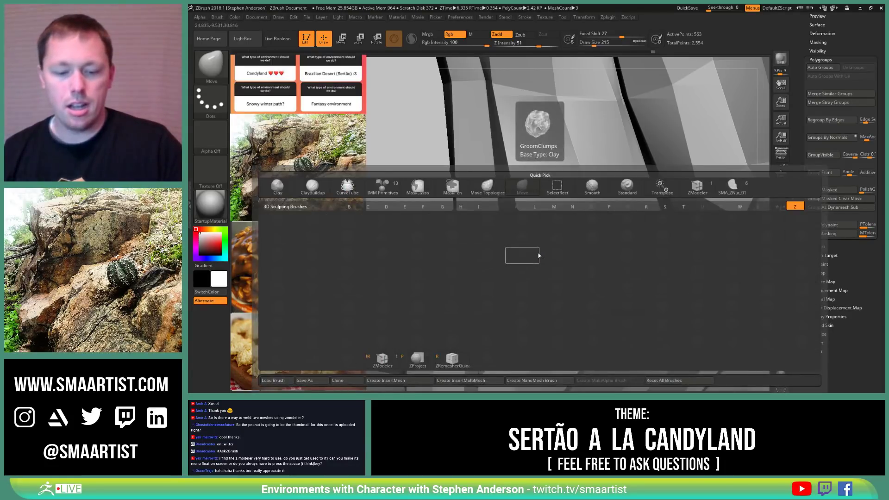
key("m")
right_click_drag(536, 254, 517, 276)
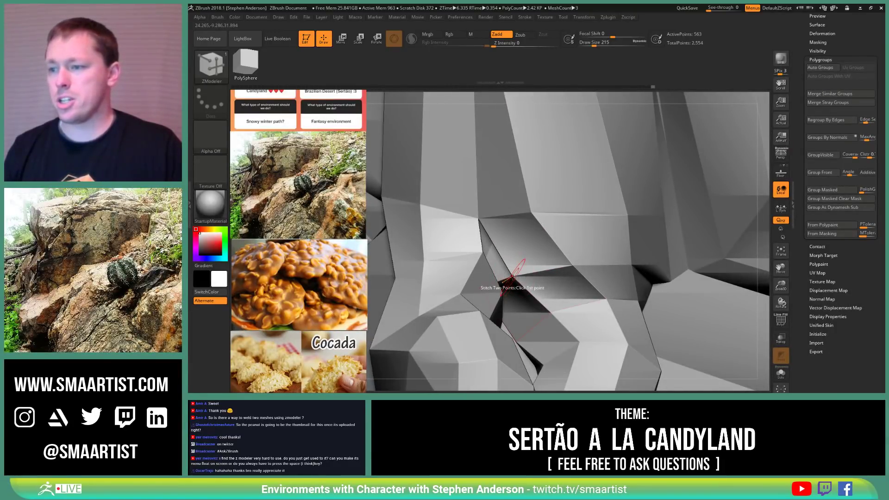
key("space")
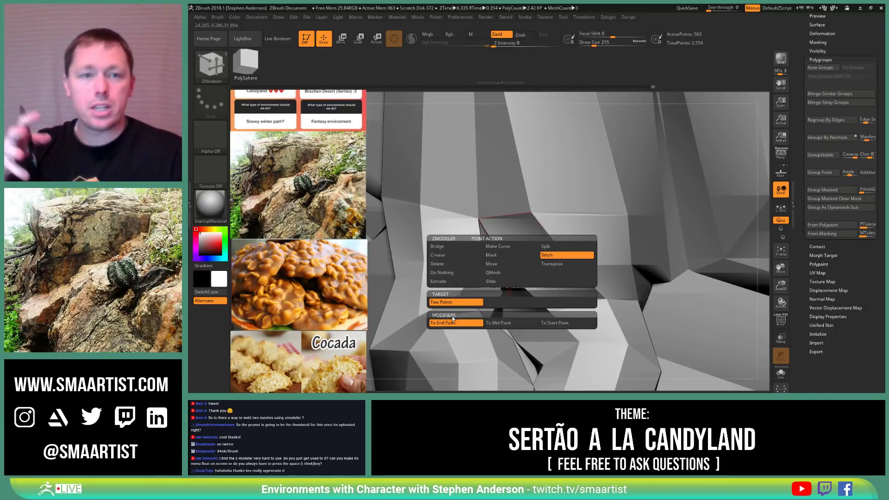
left_click(512, 324)
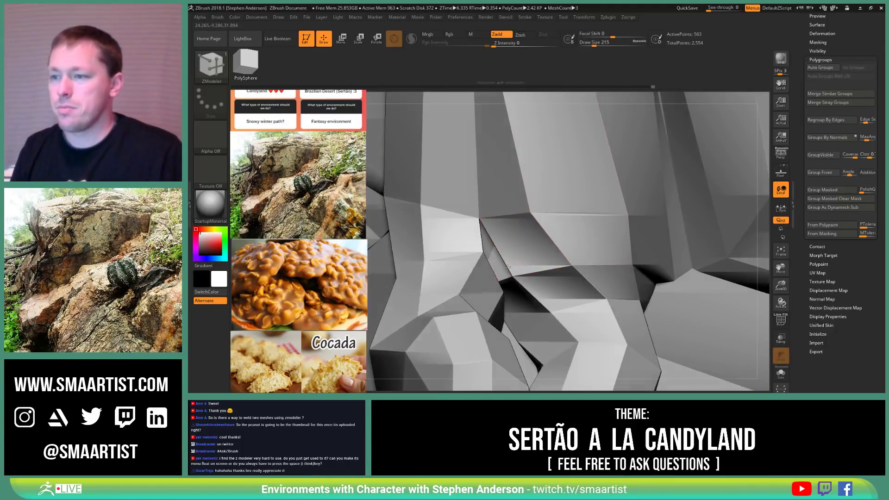
Step: Try to stitch the two facing points across the gap above the front roots
right_click_drag(513, 275, 513, 273)
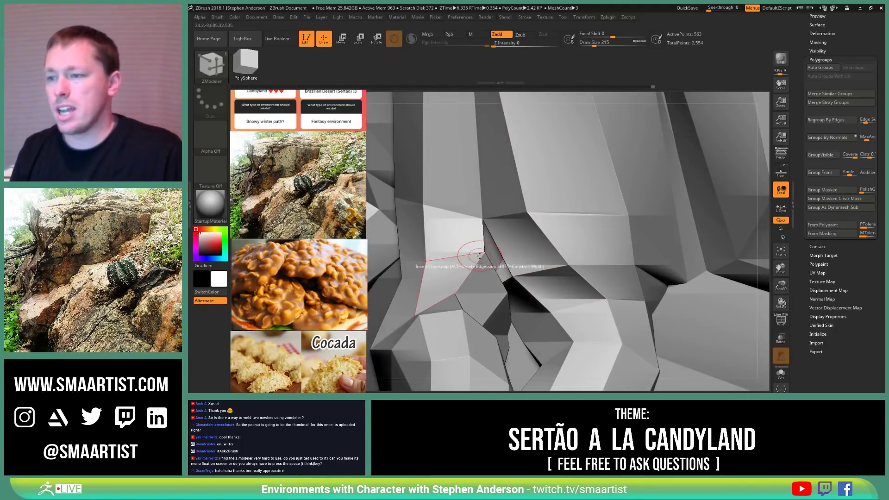
left_click(512, 275)
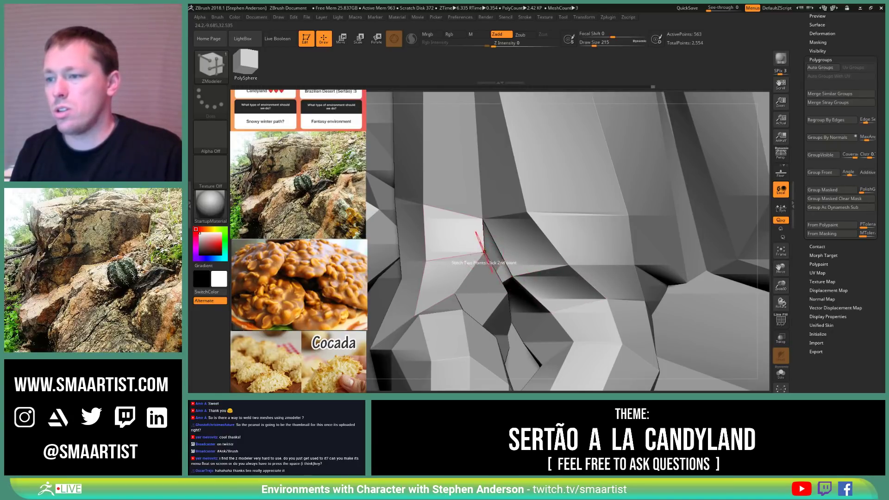
left_click(484, 252)
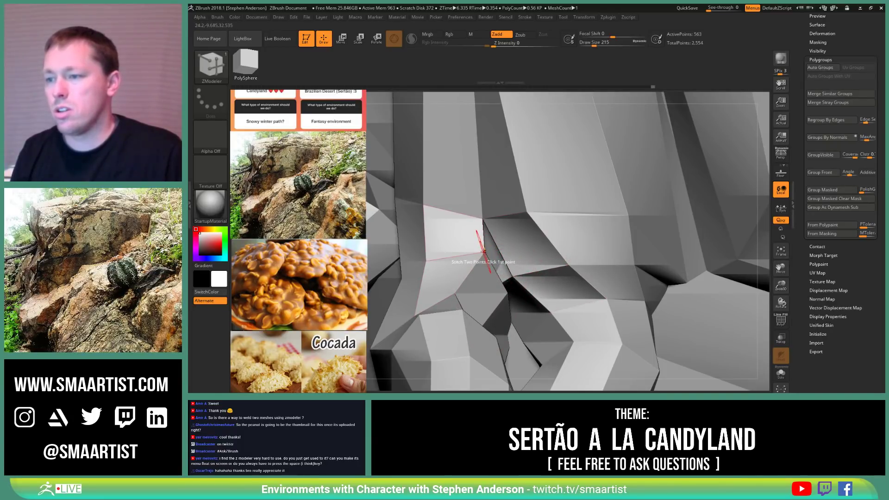
left_click(513, 277)
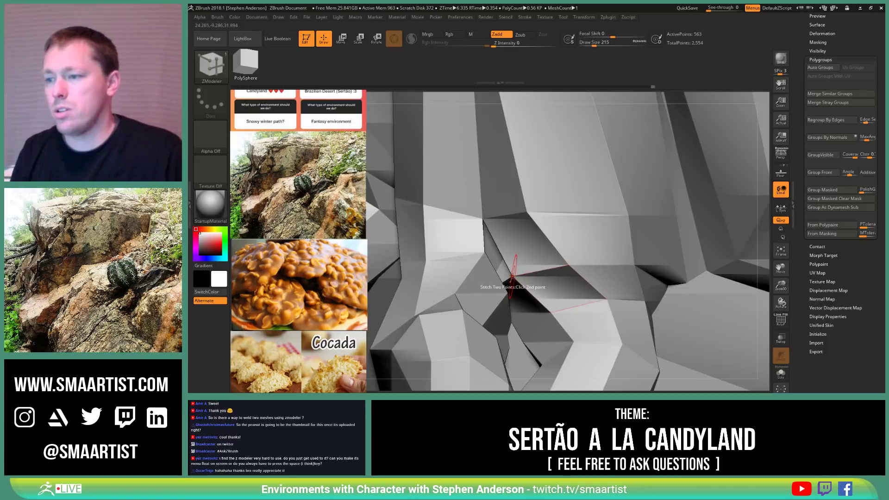
left_click(513, 274)
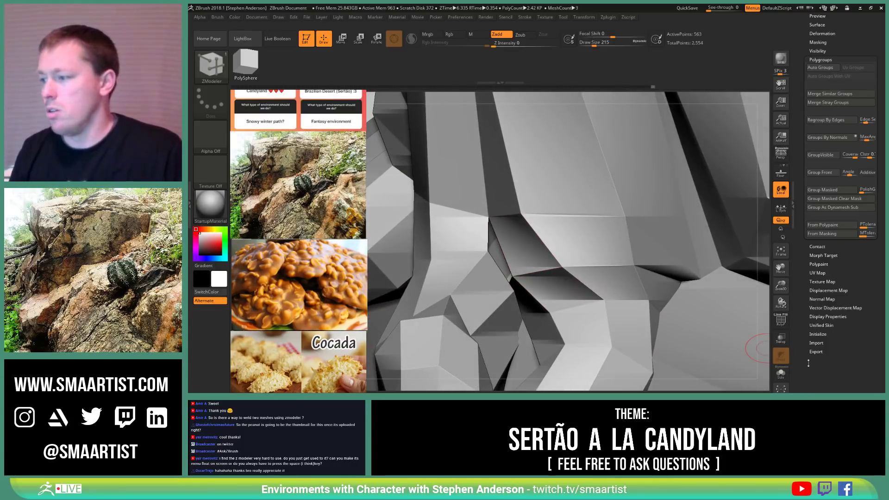
Step: Show only the tree mesh with Solo and turn its polyframe back on
left_click(781, 374)
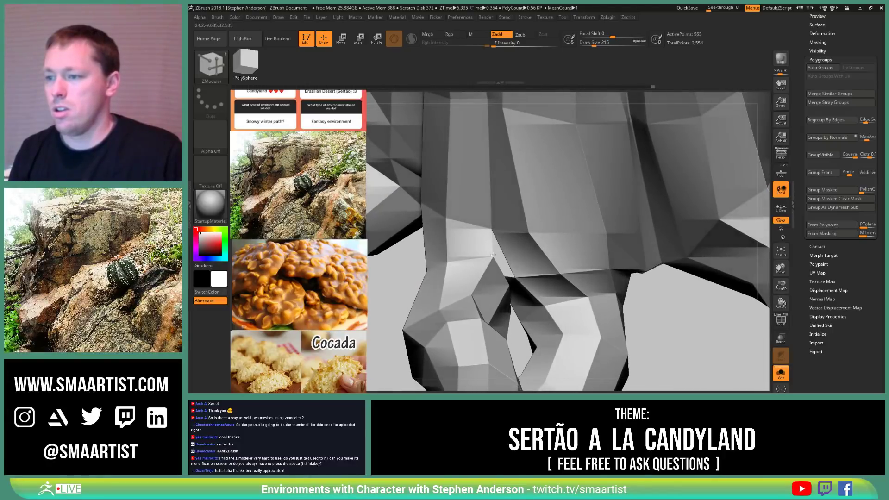
key("ctrl")
right_click_drag(513, 290, 494, 256)
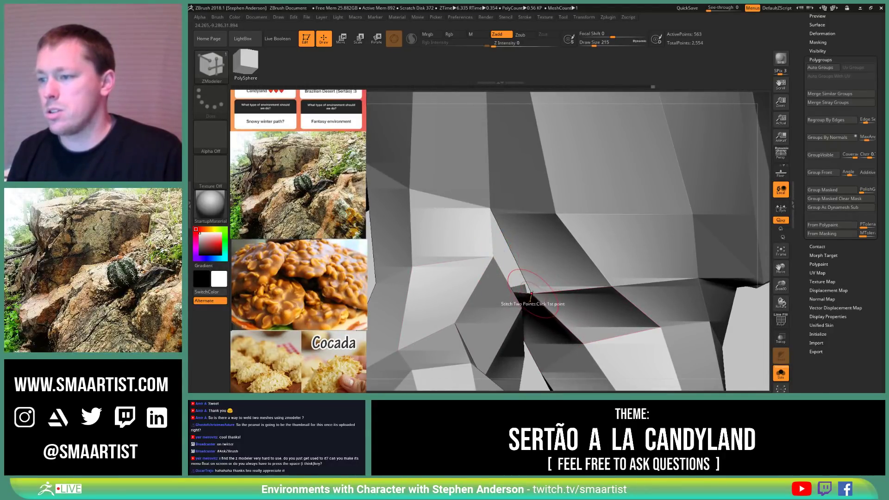
right_click_drag(576, 304, 673, 360, "ctrl")
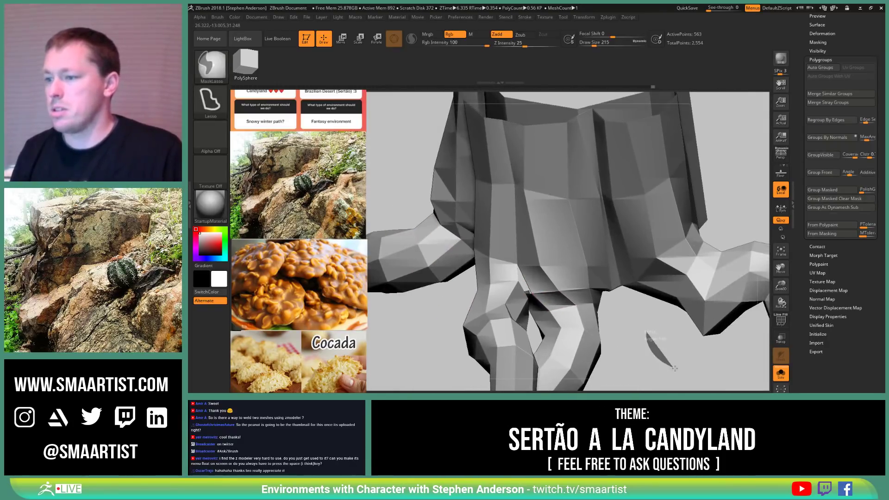
right_click_drag(583, 328, 537, 293, "ctrl")
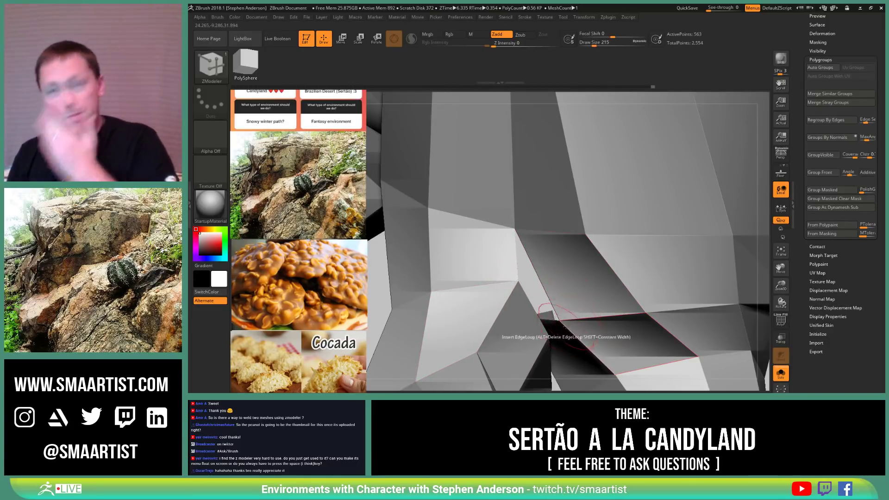
right_click_drag(566, 327, 523, 288)
key("shift+f")
Step: Isolate the purple part, delete the surplus polygons on its root's open edge with ZModeler's single-poly Delete, and show the whole tree
left_click(574, 272, "ctrl+shift")
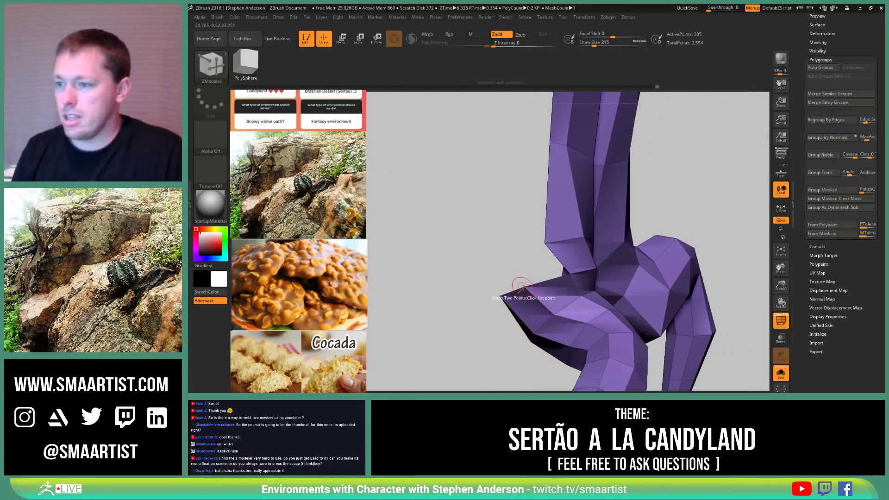
key("space")
left_click(506, 283)
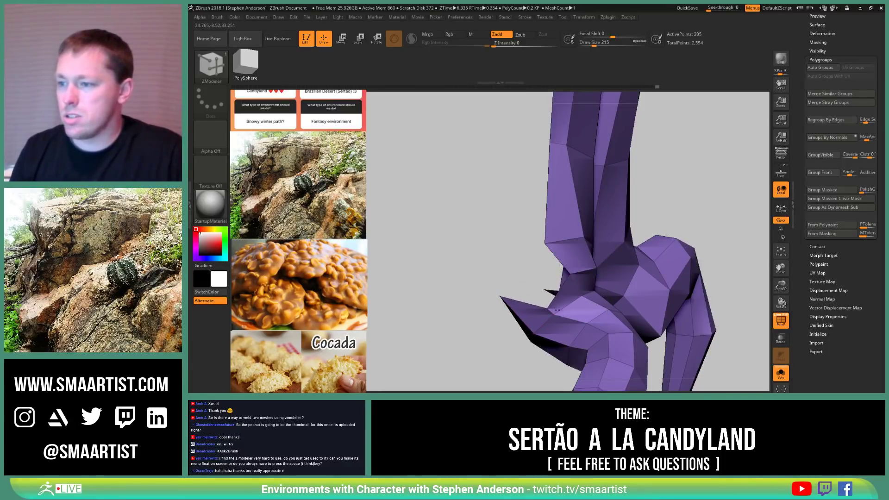
right_click_drag(554, 308, 557, 299)
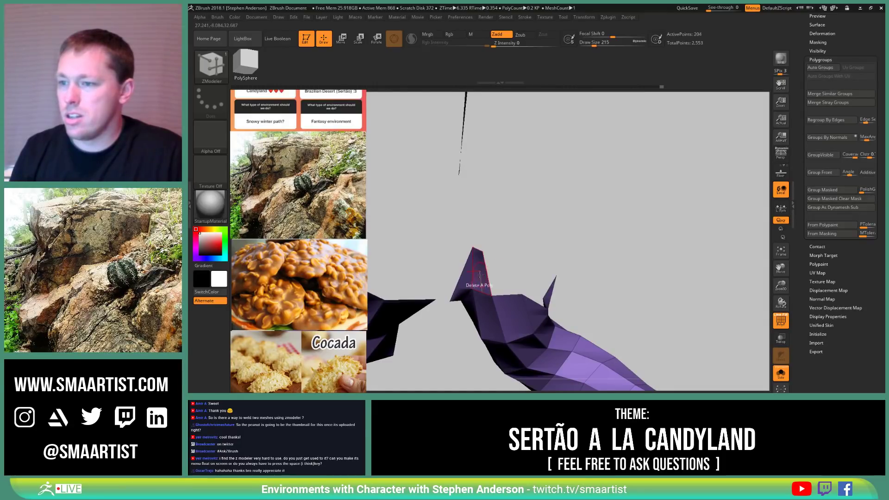
right_click_drag(494, 277, 581, 238)
left_click(452, 293)
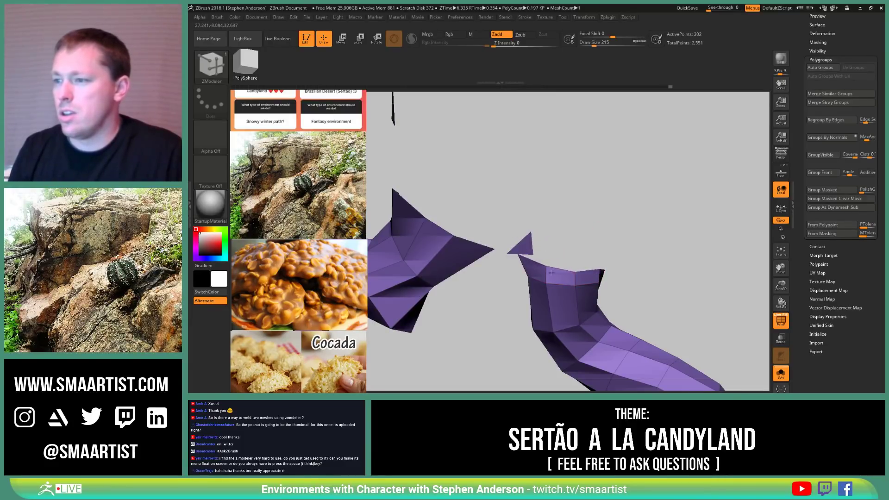
mouse_move(625, 261)
right_mouse_down()
mouse_move(581, 267)
mouse_move(674, 270)
mouse_move(618, 250)
mouse_move(590, 260)
right_mouse_up()
left_click(538, 275, "ctrl+shift")
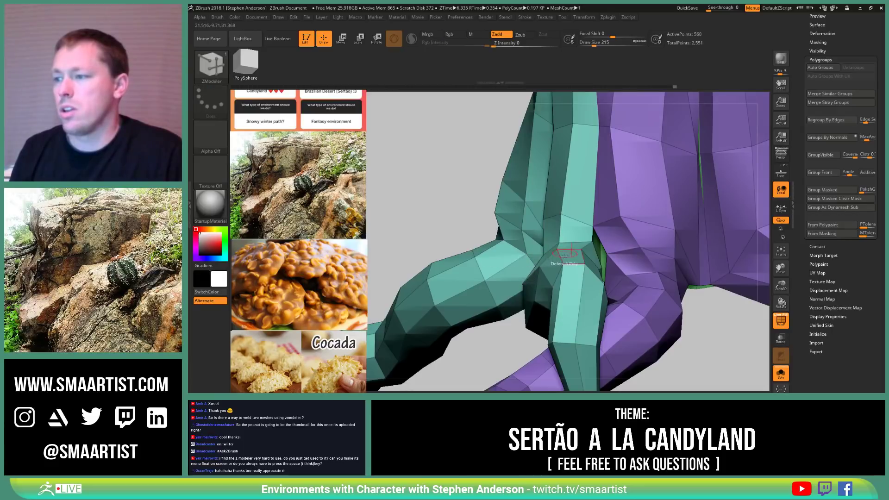
Step: Isolate the teal part, delete the surplus polygons at its root's open edge, and show the whole tree
mouse_move(539, 276)
right_mouse_down()
mouse_move(616, 243)
mouse_move(620, 253)
mouse_move(605, 209)
right_mouse_up()
left_click(585, 248, "ctrl+shift")
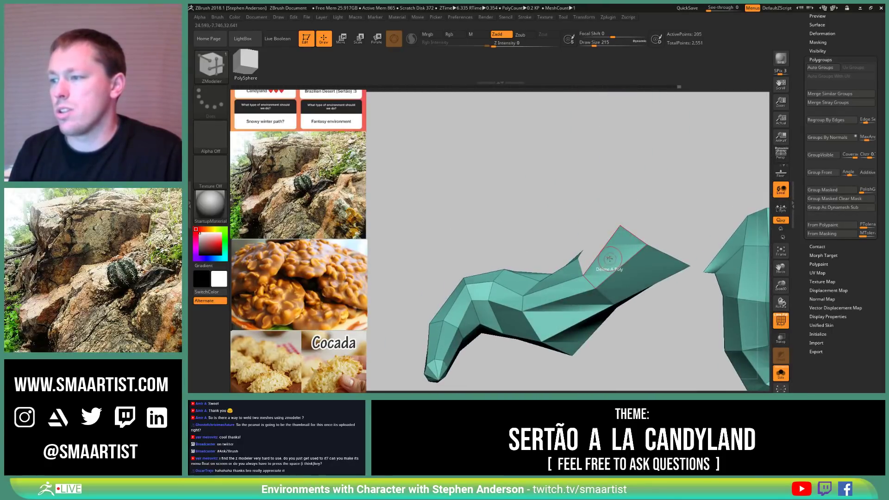
mouse_move(645, 264)
right_mouse_down()
mouse_move(641, 222)
mouse_move(645, 266)
mouse_move(637, 248)
mouse_move(610, 240)
mouse_move(630, 183)
mouse_move(598, 263)
mouse_move(573, 241)
mouse_move(556, 242)
mouse_move(580, 230)
right_mouse_up()
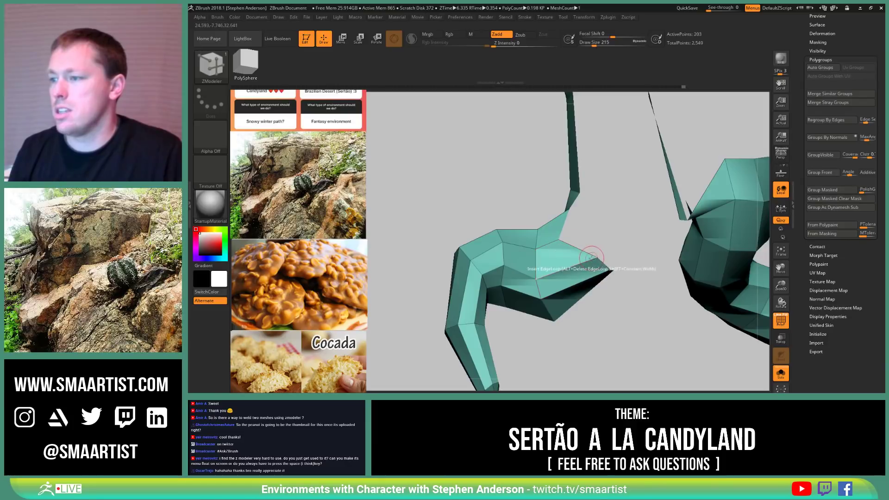
right_click_drag(571, 275, 600, 265)
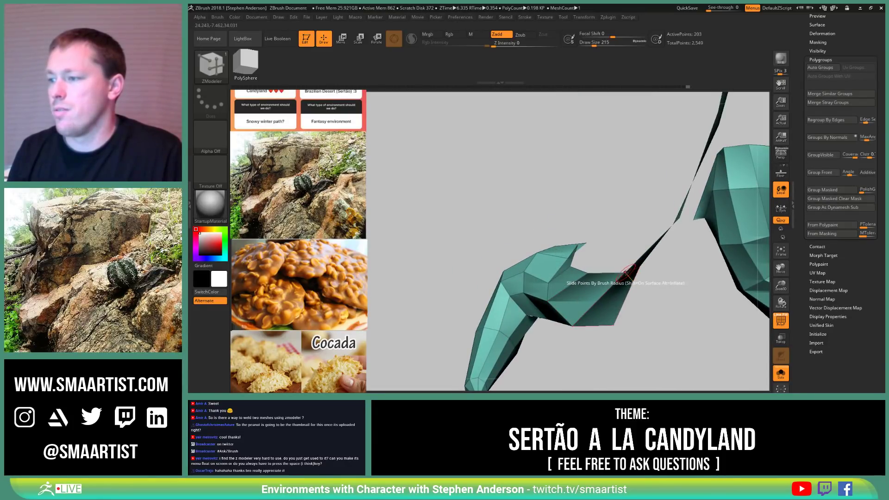
mouse_move(616, 284)
right_mouse_down()
mouse_move(621, 272)
mouse_move(612, 264)
mouse_move(631, 248)
mouse_move(568, 268)
mouse_move(621, 271)
mouse_move(575, 244)
mouse_move(554, 259)
mouse_move(595, 271)
mouse_move(580, 276)
mouse_move(584, 296)
mouse_move(597, 288)
mouse_move(583, 275)
mouse_move(563, 283)
right_mouse_up()
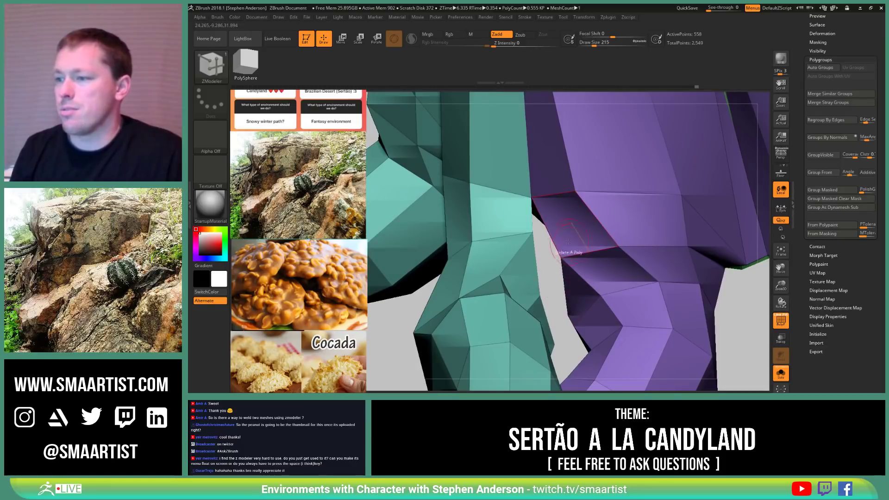
Step: Set ZModeler's edge action to Bridge, Edges, and bridge the teal and purple edges across the gap between the roots
mouse_move(535, 237)
right_mouse_down()
mouse_move(567, 250)
mouse_move(543, 241)
mouse_move(541, 269)
mouse_move(561, 281)
mouse_move(543, 236)
mouse_move(552, 246)
mouse_move(527, 234)
right_mouse_up()
key("b")
key("Escape")
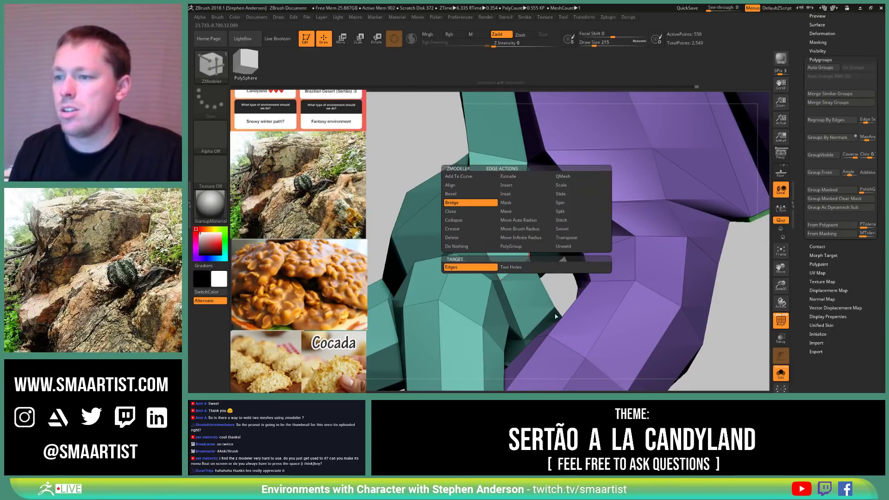
mouse_move(535, 235)
right_mouse_down()
mouse_move(544, 246)
mouse_move(537, 273)
mouse_move(620, 251)
mouse_move(547, 290)
mouse_move(534, 250)
mouse_move(498, 289)
mouse_move(528, 244)
right_mouse_up()
left_click(505, 270)
Step: With the Move brush active, isolate the teal part with its red bridge polygons, examine the joint from several sides, and show the whole tree
key("b")
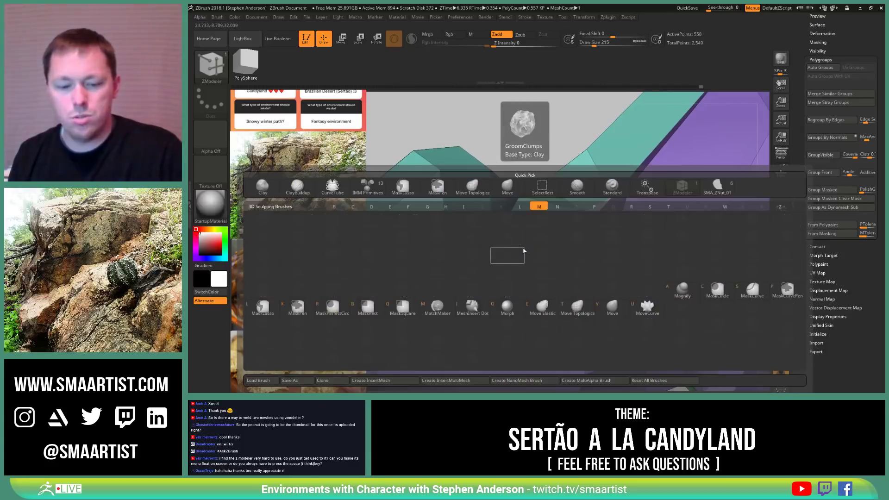
key("m")
key("v")
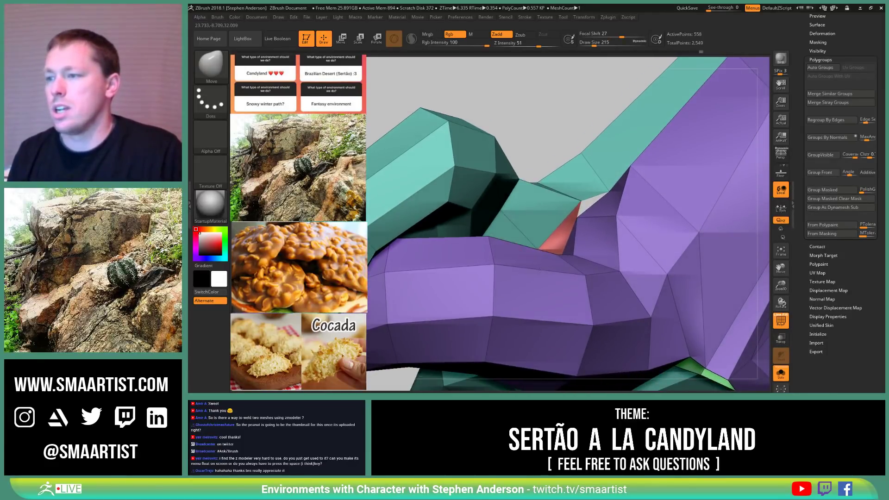
right_click_drag(541, 270, 546, 239)
left_click(558, 210, "ctrl+shift")
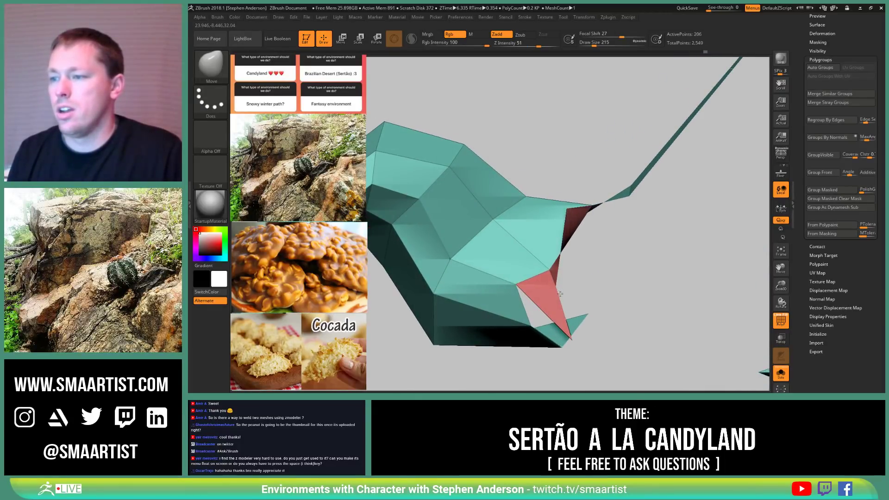
right_click_drag(555, 333, 513, 298)
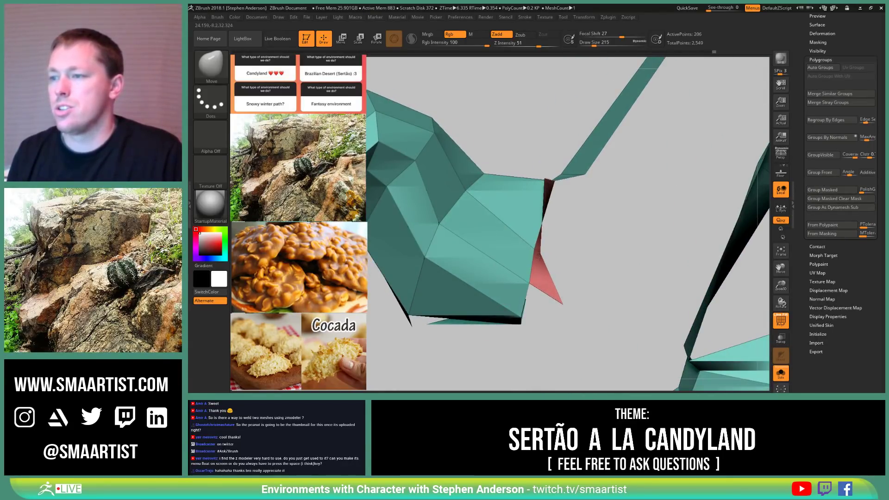
right_click_drag(540, 256, 552, 149)
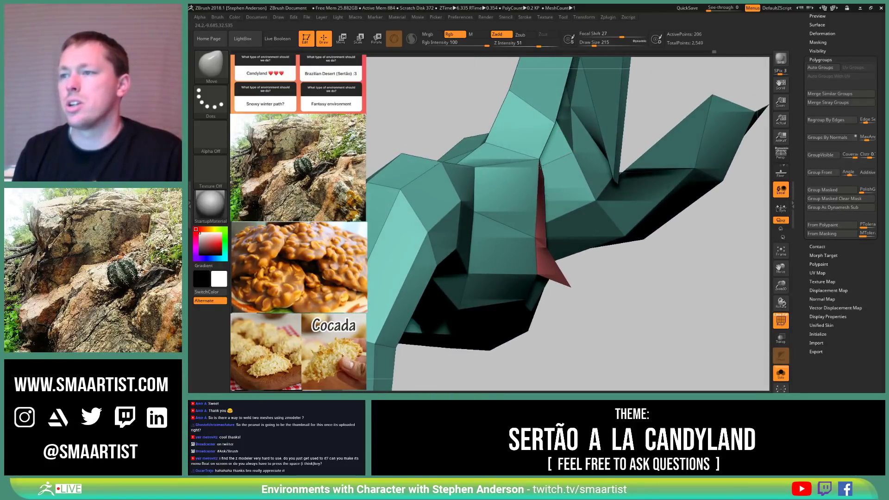
left_click(445, 80, "ctrl+shift")
mouse_move(532, 243)
right_mouse_down("ctrl")
mouse_move(526, 218)
mouse_move(561, 208)
mouse_move(519, 192)
mouse_move(490, 207)
mouse_move(493, 200)
mouse_move(486, 217)
mouse_move(485, 194)
mouse_move(490, 259)
mouse_move(474, 224)
mouse_move(491, 298)
mouse_move(499, 277)
mouse_move(452, 281)
right_mouse_up("ctrl")
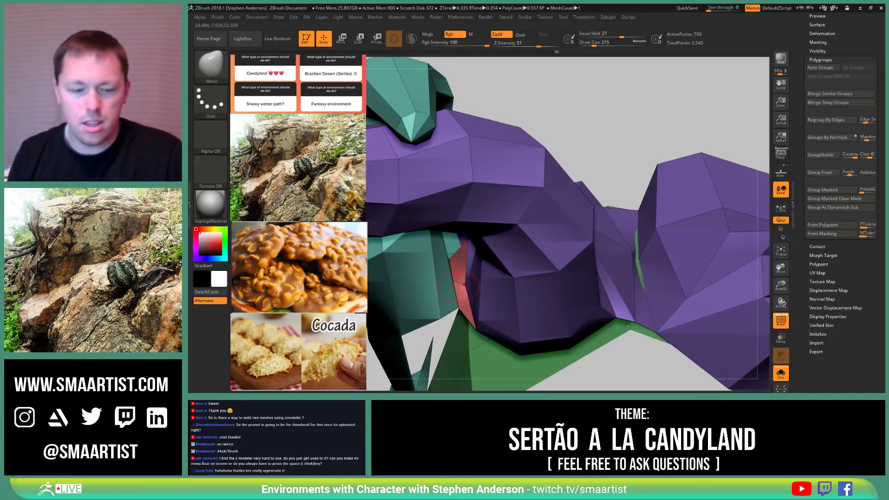
Step: Insert a single edge loop across the red bridge polygons between the roots with ZModeler
key("b")
key("z")
key("m")
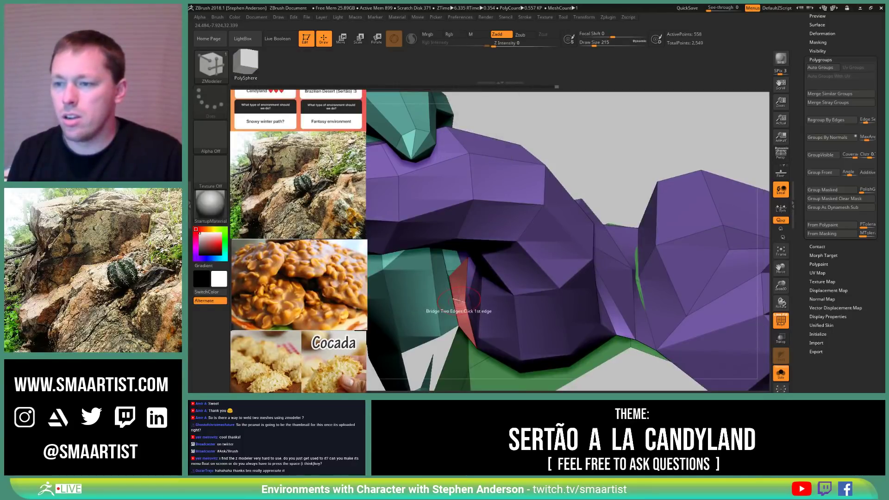
key("space")
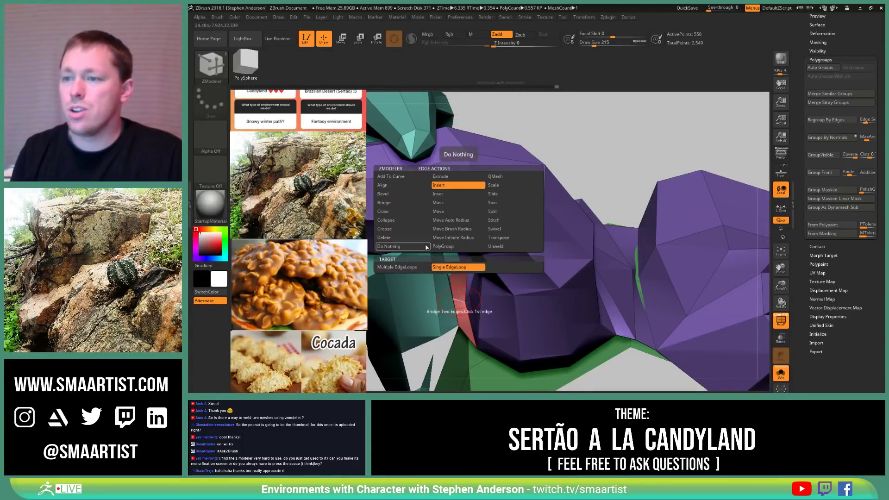
right_click_drag(481, 271, 473, 254)
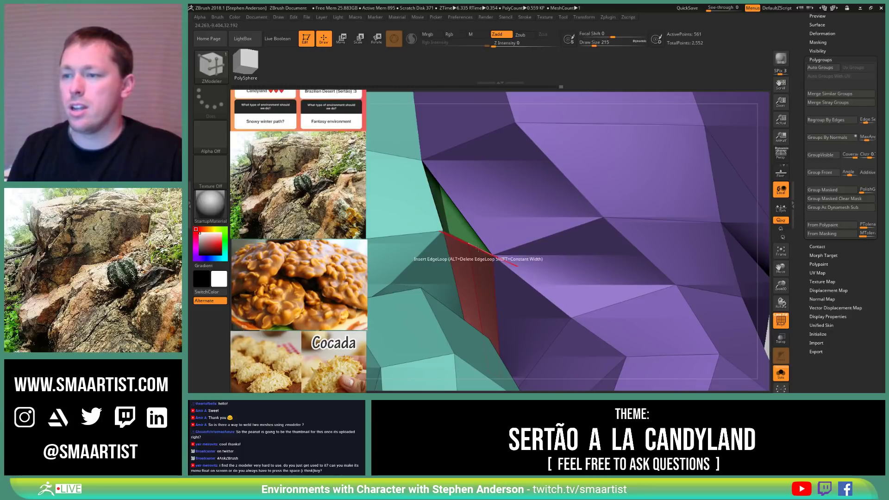
Step: Set ZModeler's edge action to Bridge, Edges, and bridge the teal and purple edges across the remaining gap above the red polygons
key("space")
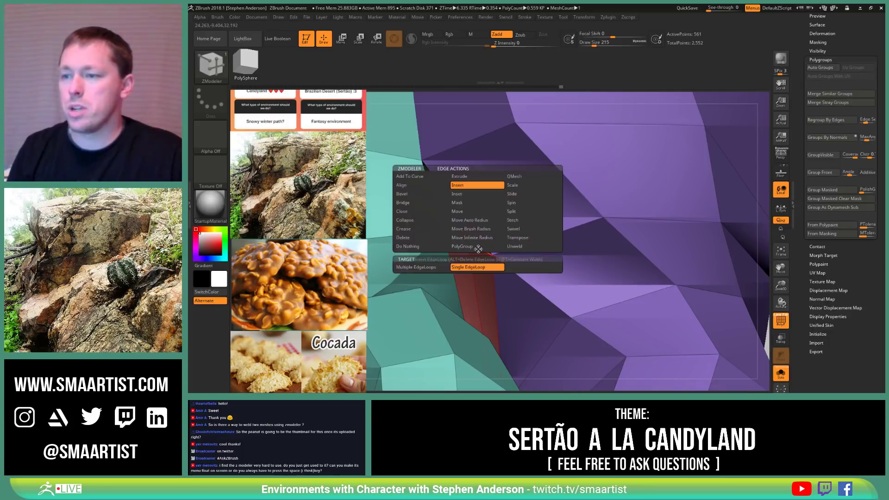
left_click(422, 203)
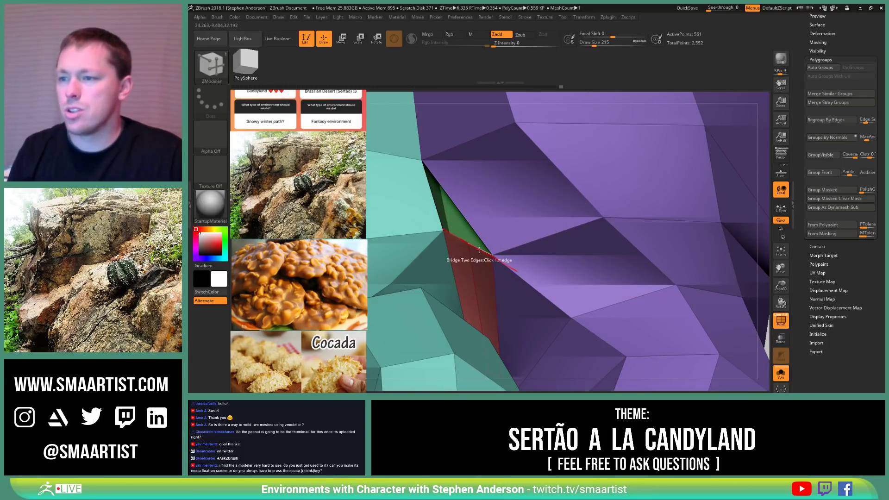
left_click(433, 205)
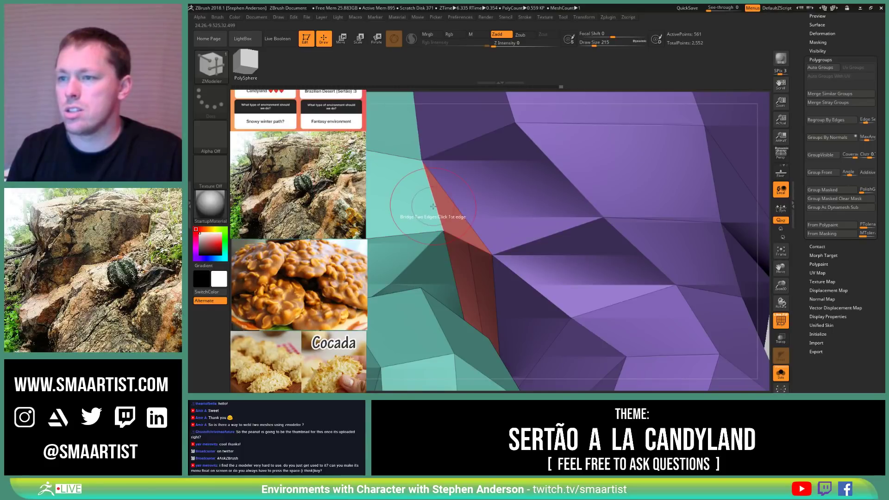
Step: Mask the inserted edge loop of the red bridge with ZModeler's Mask, EdgeLoop Partial, and invert the mask
right_click_drag(460, 217, 473, 261)
key("space")
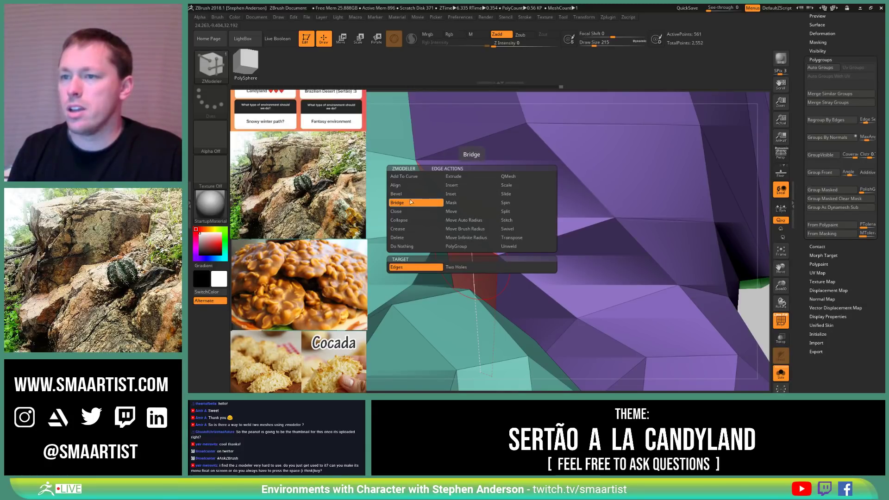
left_click(458, 204)
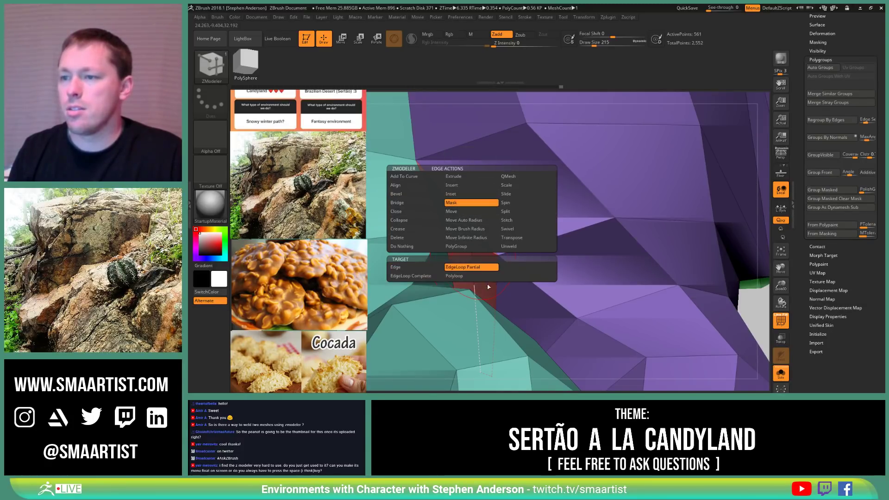
left_click(472, 272)
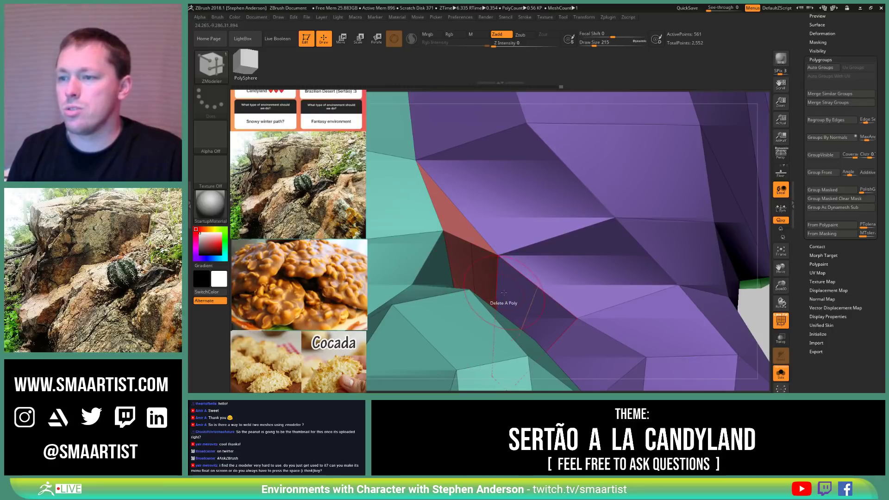
right_click_drag(472, 272, 500, 186, "ctrl")
left_click(616, 323, "ctrl")
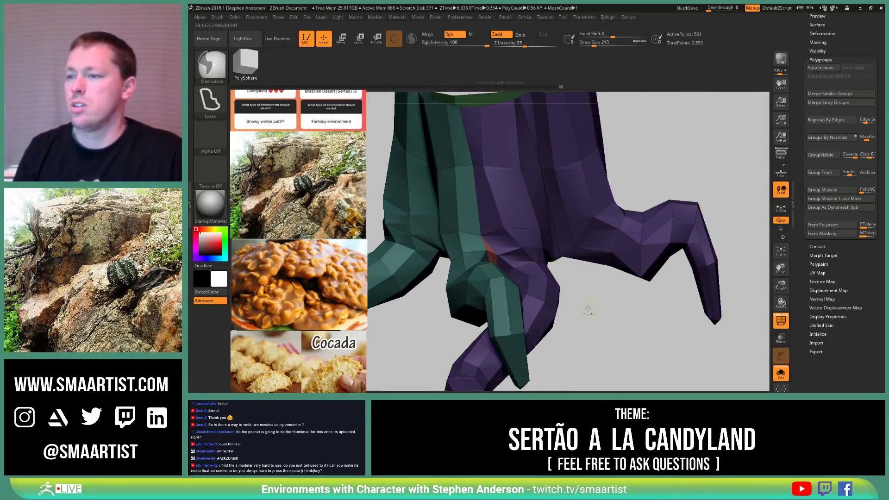
Step: Set the Move brush's draw size to 140 and adjust the unmasked edge loop in the red bridge between the roots
mouse_move(481, 254)
right_mouse_down()
mouse_move(456, 285)
mouse_move(527, 236)
right_mouse_up()
key("b")
key("m")
key("v")
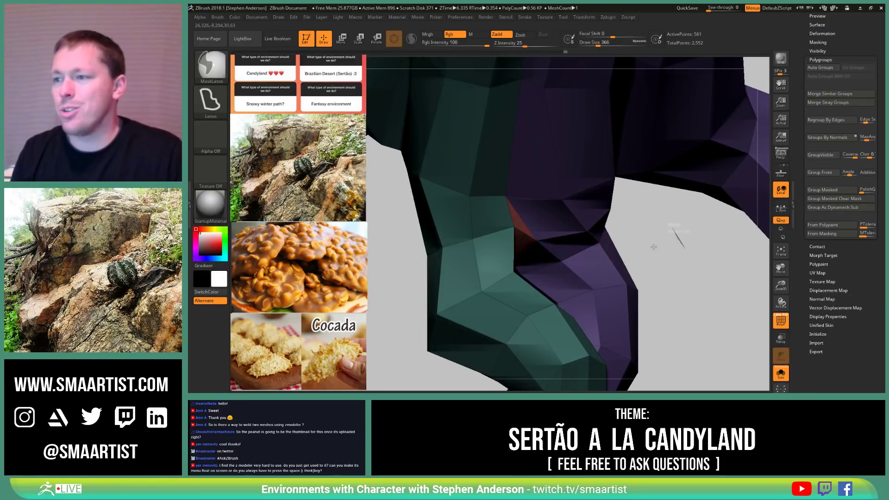
right_click_drag(654, 247, 540, 243, "ctrl")
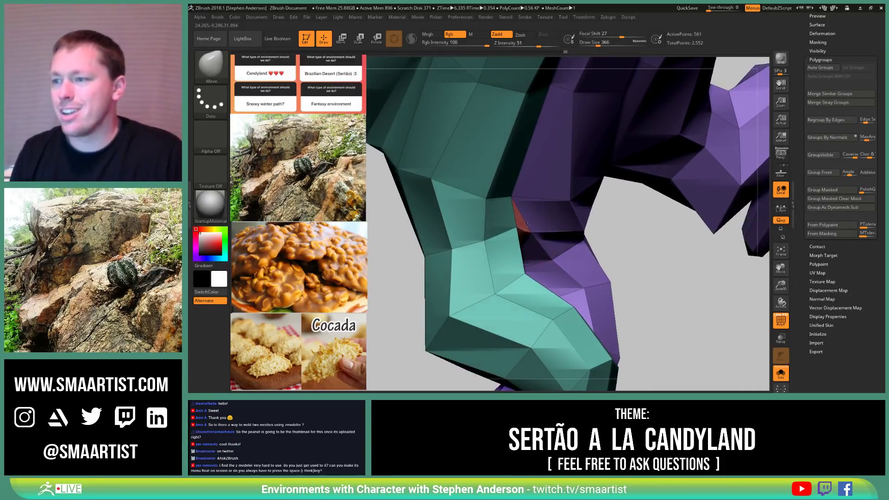
key("s")
left_click_drag(517, 230, 520, 231)
key("s")
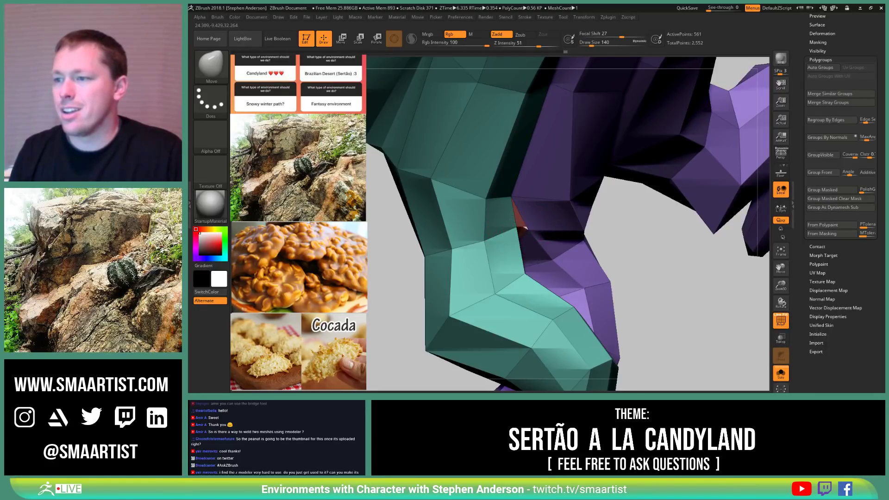
right_click_drag(516, 230, 467, 241)
mouse_move(531, 248)
right_mouse_down()
mouse_move(491, 246)
mouse_move(528, 257)
mouse_move(522, 237)
mouse_move(540, 241)
right_mouse_up()
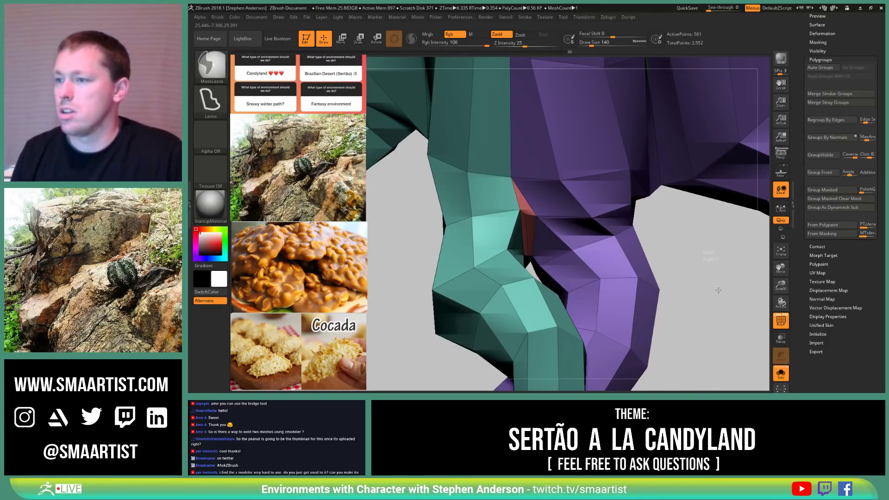
Step: Invert the mask to protect everything except the red bridge's edge loop, and return to the Move brush
key("b")
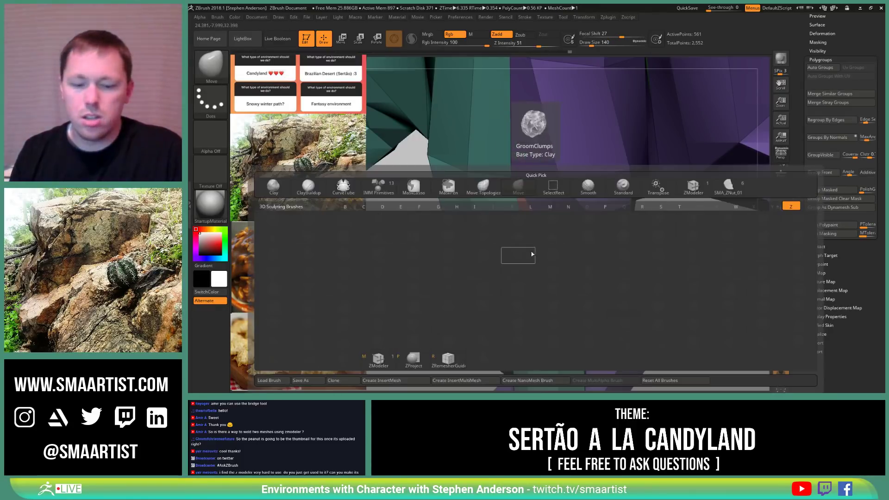
key("z")
key("m")
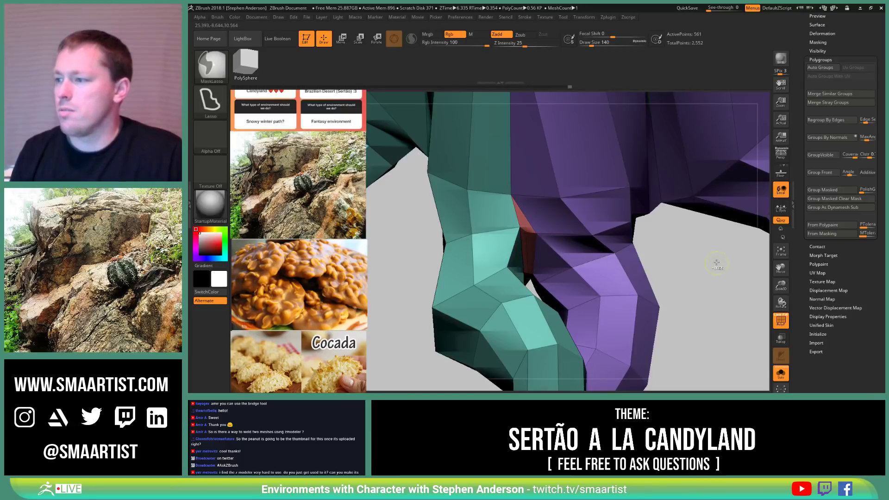
left_click(721, 268, "ctrl")
key("b")
key("z")
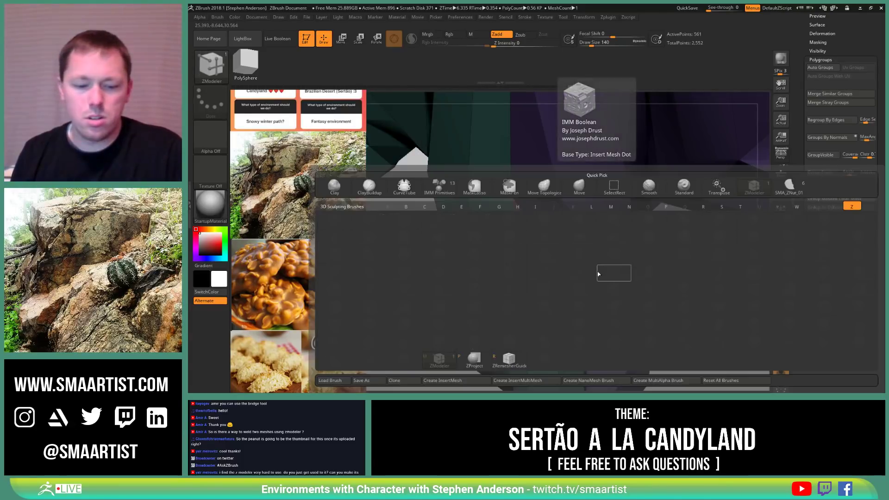
key("m")
key("b")
key("m")
key("v")
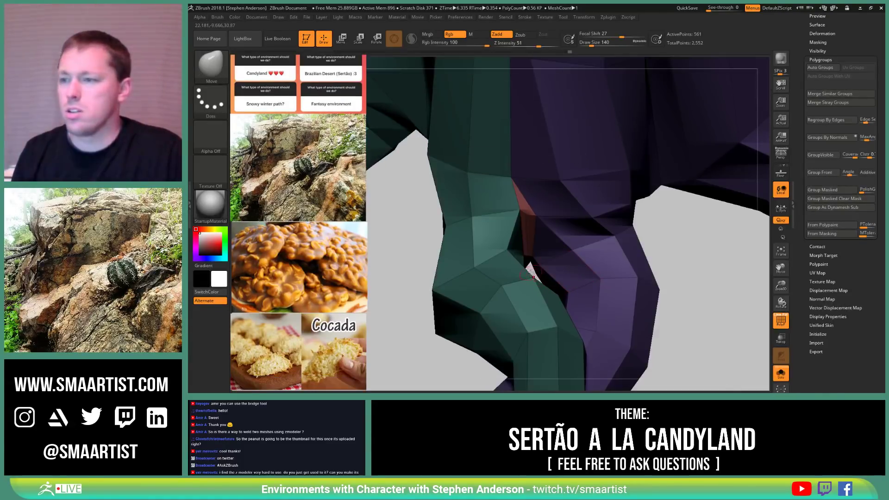
Step: Set the Move brush's draw size to 193, reshape the red bridge's unmasked edge loop, and clear the mask
key("s")
left_click_drag(573, 270, 574, 270)
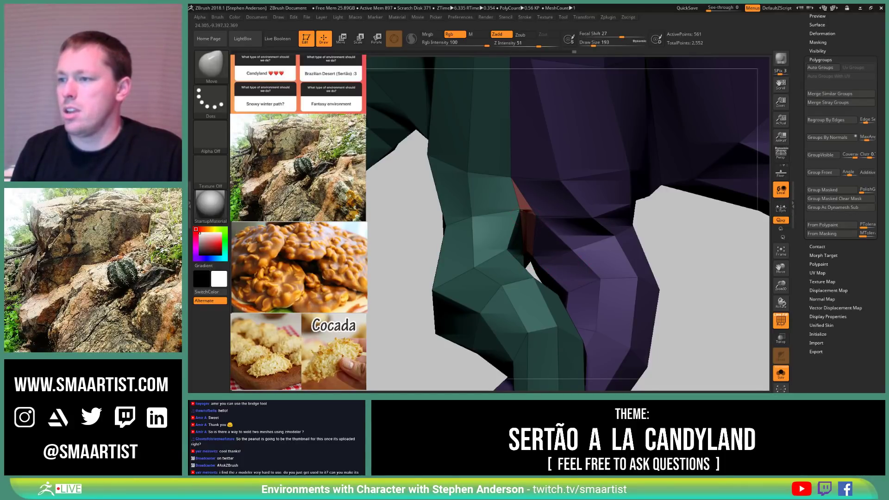
right_click_drag(519, 211, 543, 182)
right_click_drag(503, 116, 545, 195, "alt")
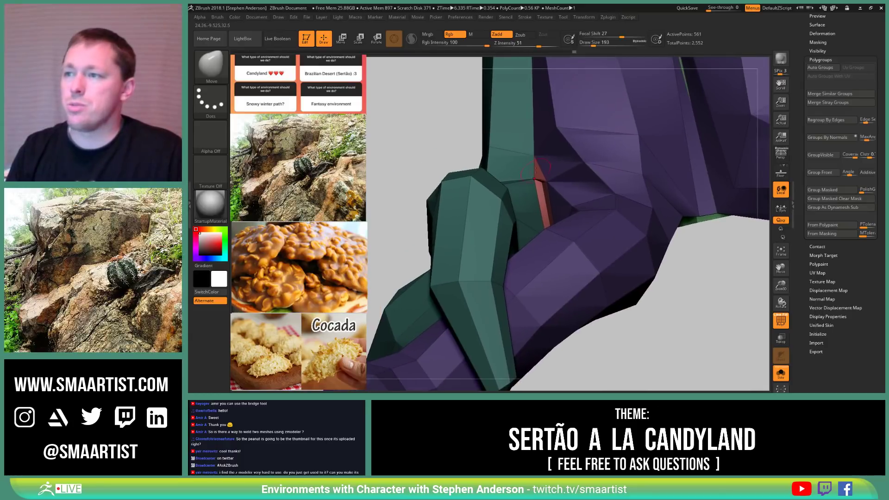
mouse_move(534, 162)
right_mouse_down("ctrl")
mouse_move(574, 204)
mouse_move(539, 205)
mouse_move(533, 167)
right_mouse_up("ctrl")
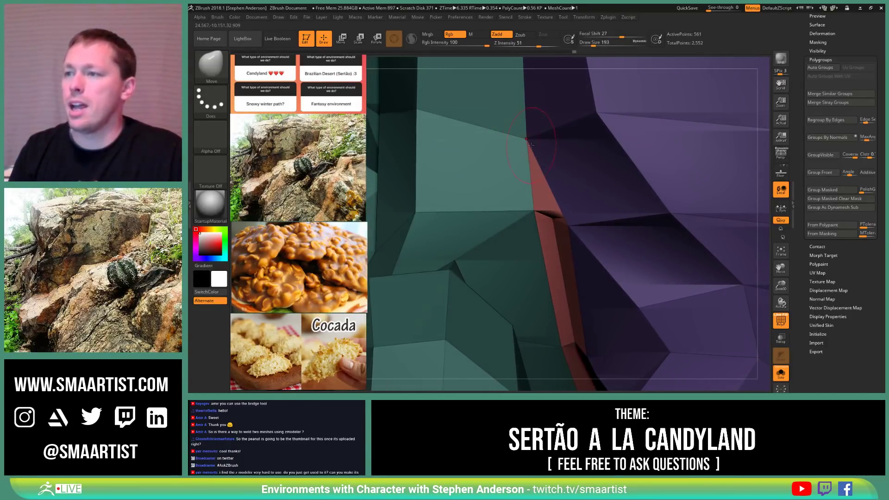
right_click_drag(552, 198, 409, 222, "ctrl")
left_click_drag(474, 311, 486, 329, "ctrl")
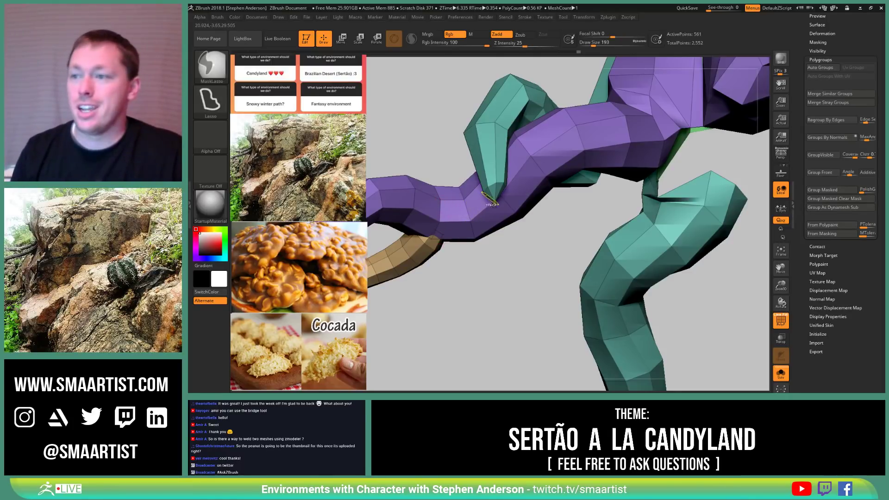
Step: Delete the polygons forming the pointed tip of the teal root that rests on the purple root, using ZModeler's single-poly Delete
right_click_drag(494, 203, 502, 194, "ctrl")
key("b")
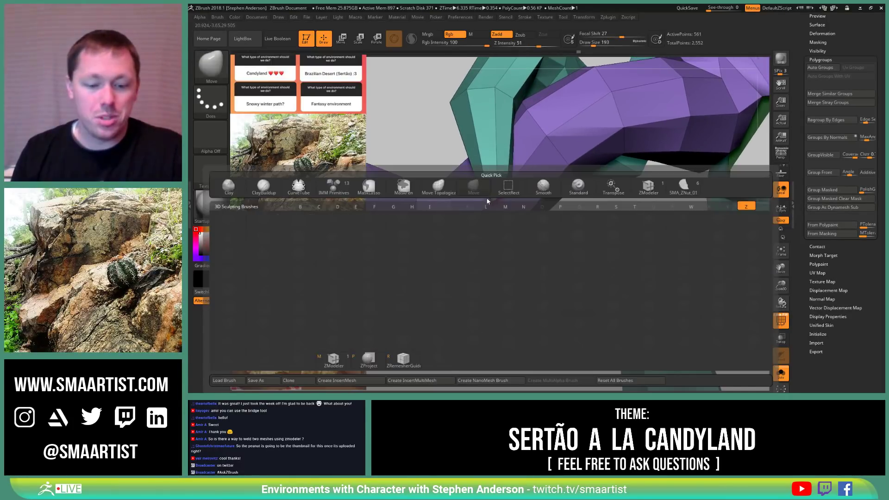
key("z")
key("m")
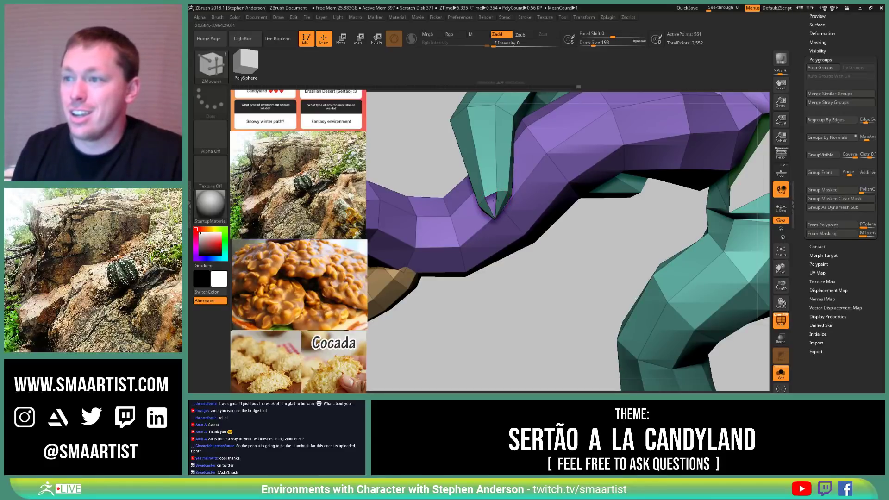
right_click_drag(505, 193, 476, 202)
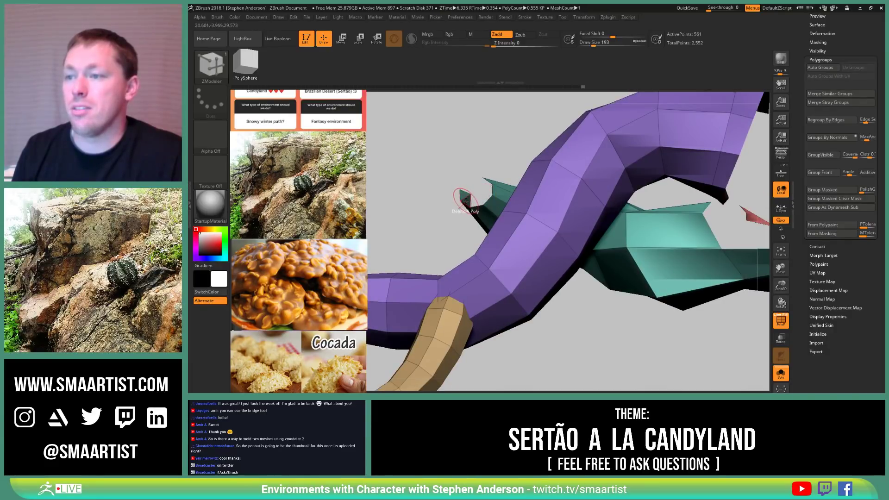
right_click_drag(483, 189, 494, 231)
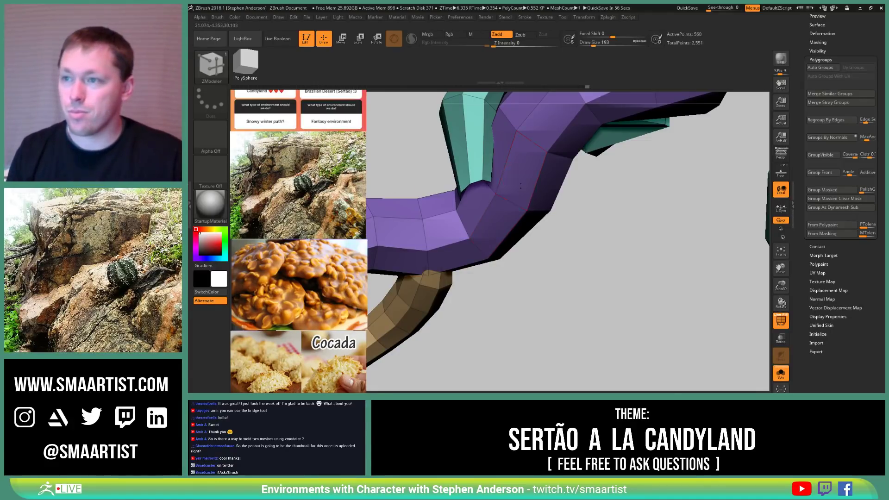
right_click_drag(521, 186, 487, 296)
Step: Delete the topmost polygon of the red bridge, then insert an edge loop across the teal root beside the gap
mouse_move(477, 204)
right_mouse_down("ctrl")
mouse_move(482, 245)
mouse_move(521, 242)
mouse_move(536, 199)
mouse_move(495, 200)
mouse_move(566, 230)
right_mouse_up("ctrl")
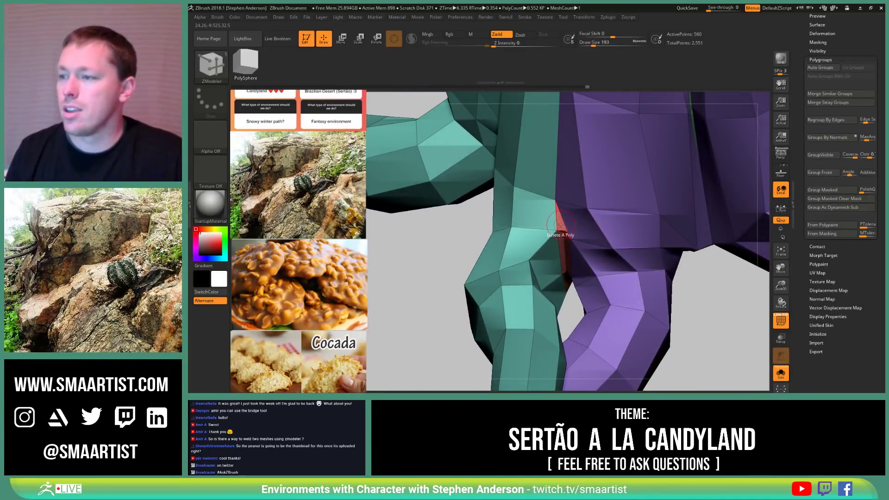
left_click(560, 225)
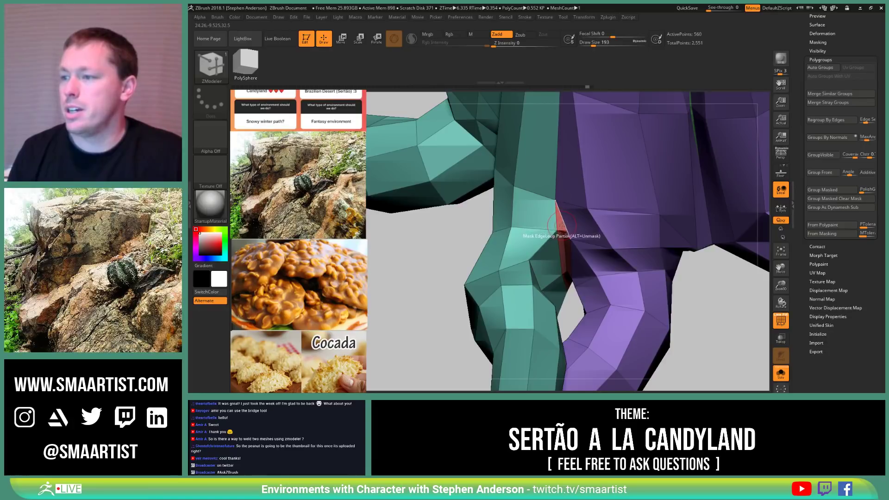
right_click_drag(563, 229, 530, 217)
key("space")
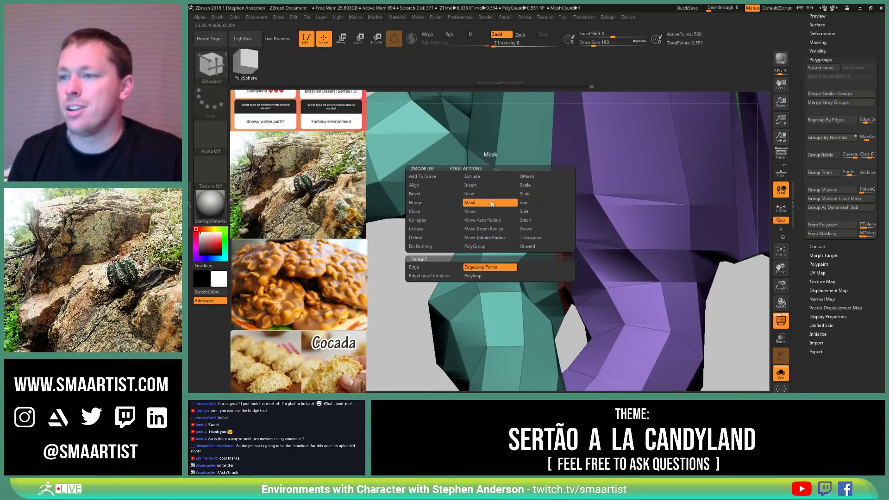
left_click(469, 185)
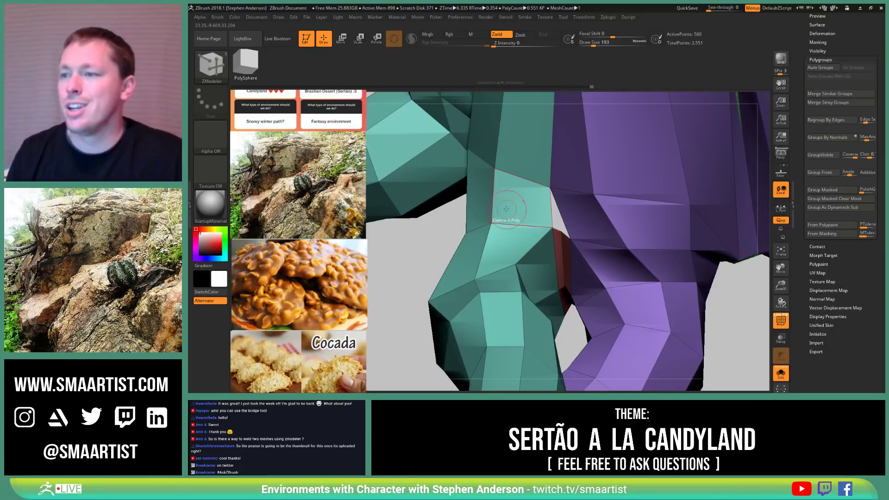
left_click(493, 199)
Step: Stitch the red bridge's upper corner point to the neighbouring point on the teal root's edge with ZModeler's Stitch Two Points
right_click_drag(545, 227, 541, 269, "alt")
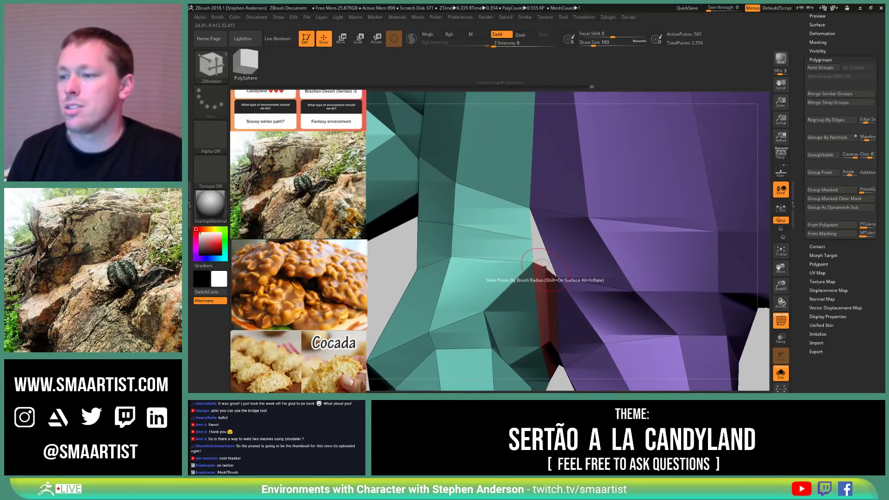
key("space")
left_click(595, 255)
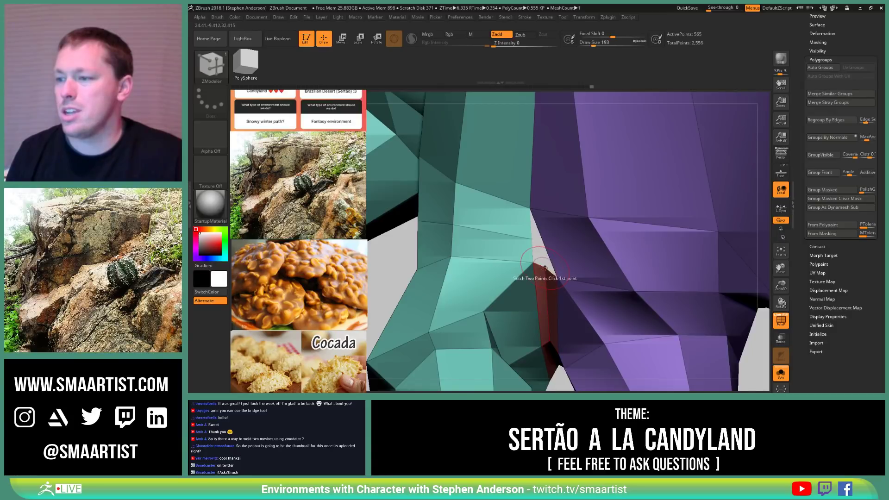
left_click(545, 268)
left_click(531, 240)
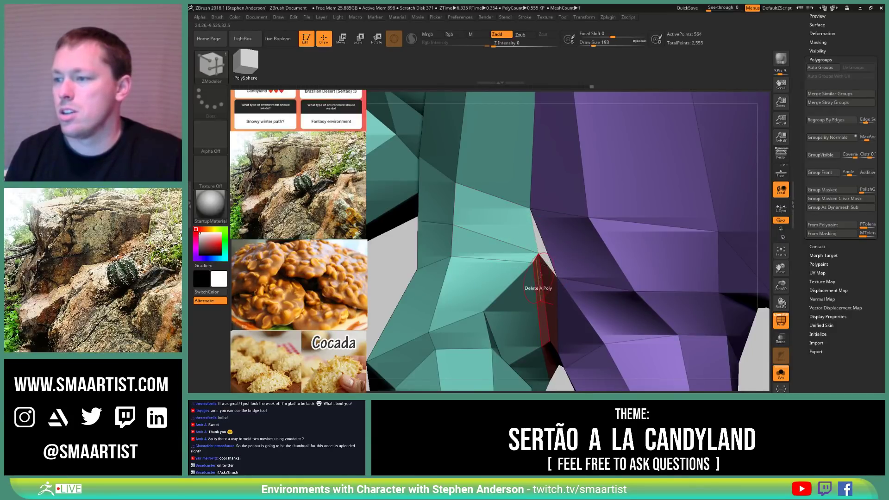
Step: Set the draw size to 54 and switch the ZModeler point action to Slide
mouse_move(539, 273)
right_mouse_down()
mouse_move(549, 278)
mouse_move(534, 262)
mouse_move(519, 269)
mouse_move(526, 264)
right_mouse_up()
key("s")
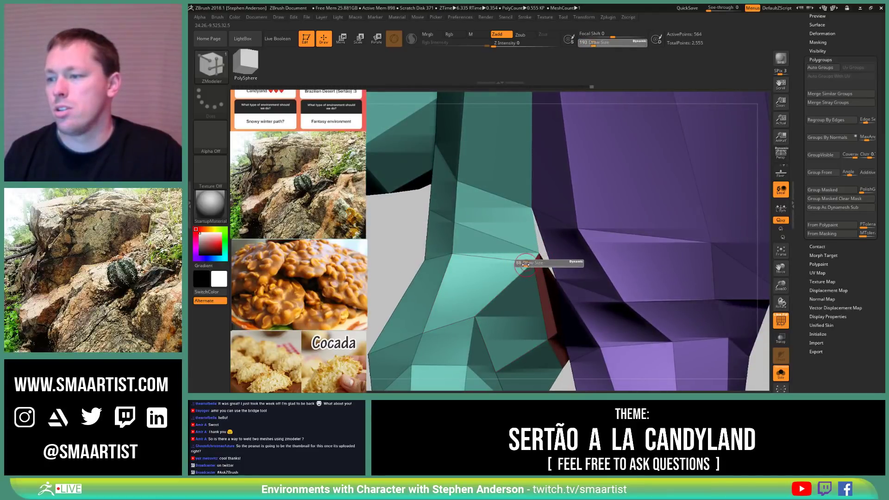
key("space")
left_click(511, 281)
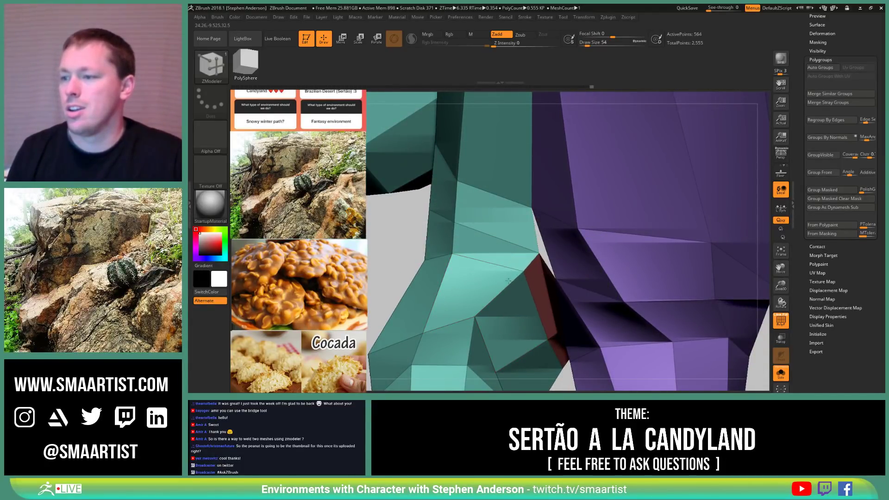
Step: Insert an edge loop across the purple root beside the gap and set the point action to Stitch Two Points, To Mid Point
right_click_drag(532, 293, 568, 240)
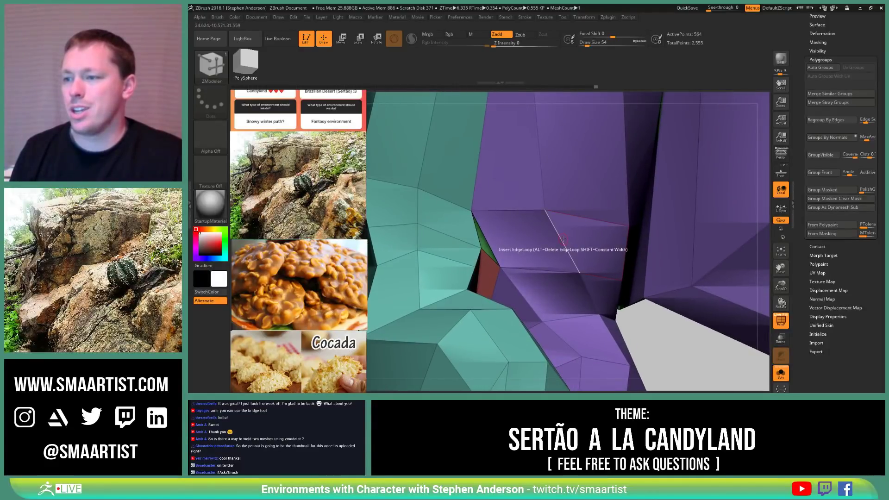
left_click(563, 240)
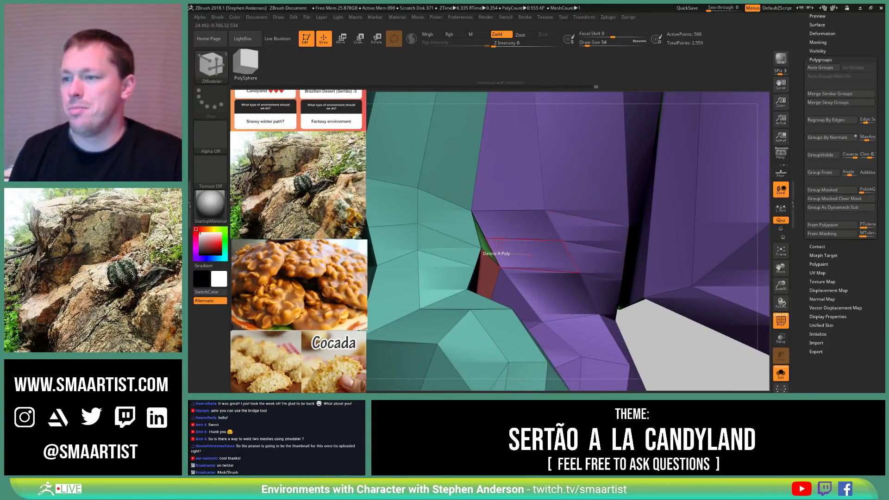
right_click_drag(497, 244, 484, 238)
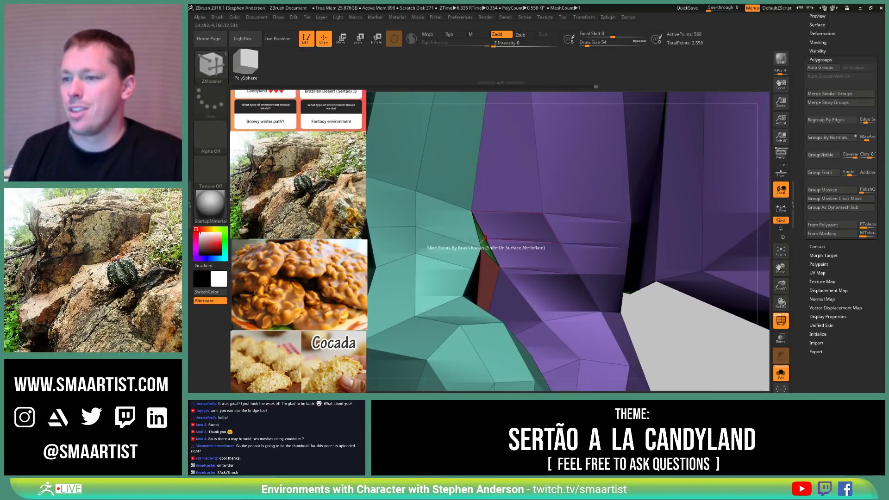
key("space")
left_click(540, 244)
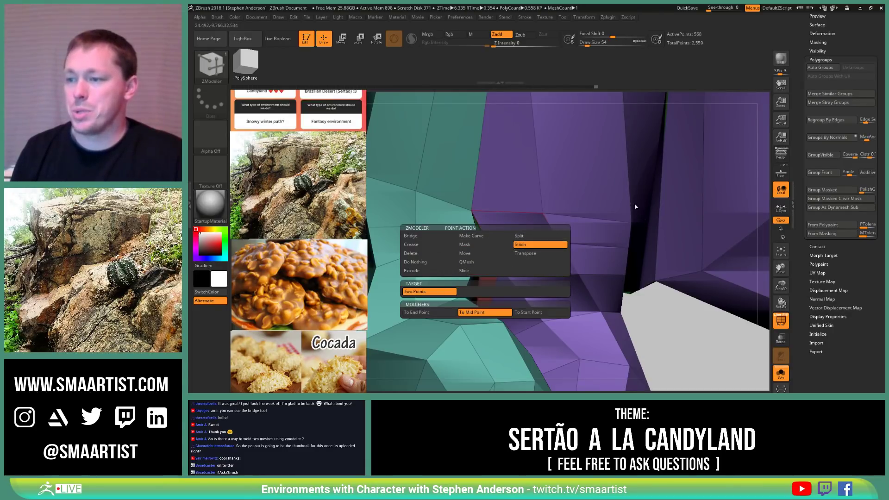
key("space")
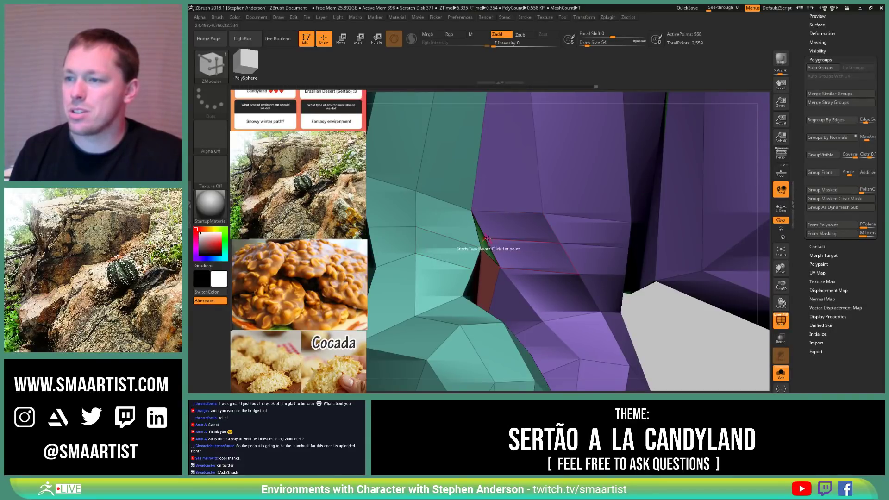
Step: Delete the two purple polygons bordering the gap above the red bridge
key("ctrl")
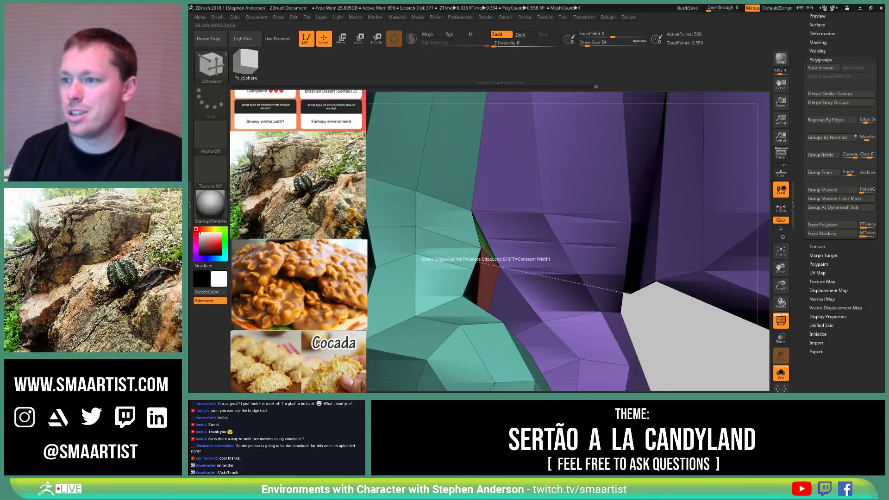
mouse_move(486, 249)
right_mouse_down()
mouse_move(509, 261)
mouse_move(496, 268)
mouse_move(497, 227)
right_mouse_up()
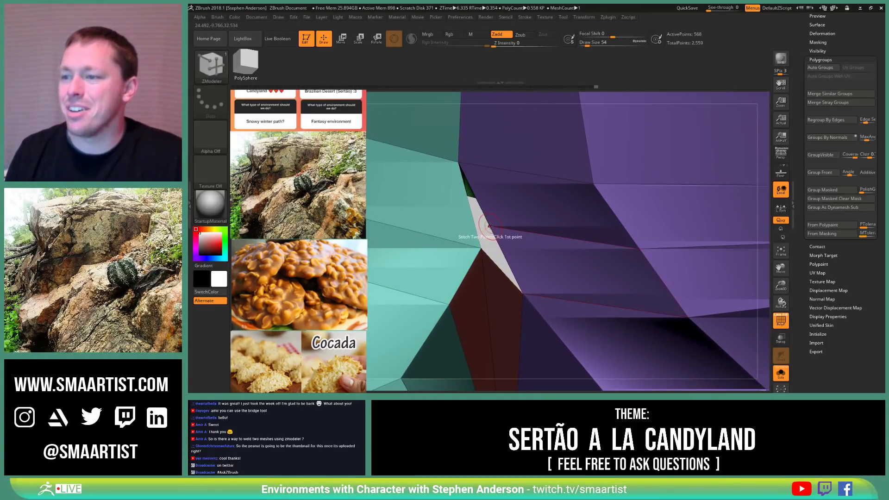
right_click_drag(479, 250, 531, 248)
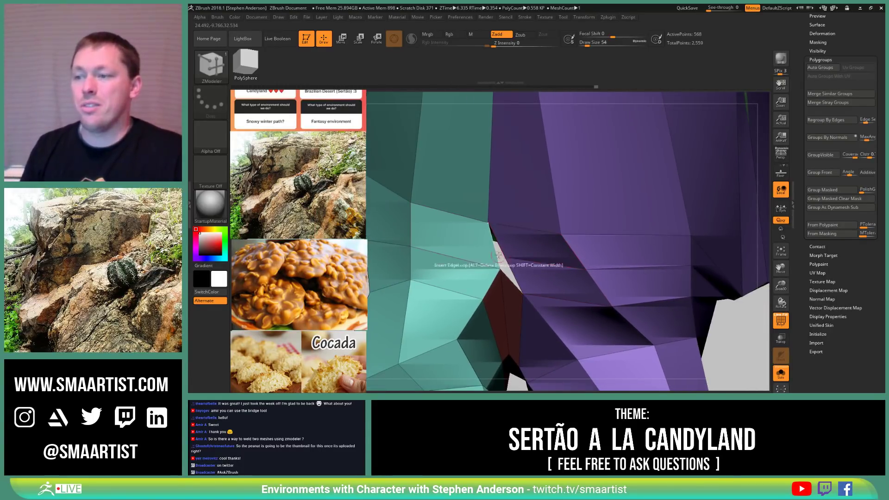
left_click(527, 247)
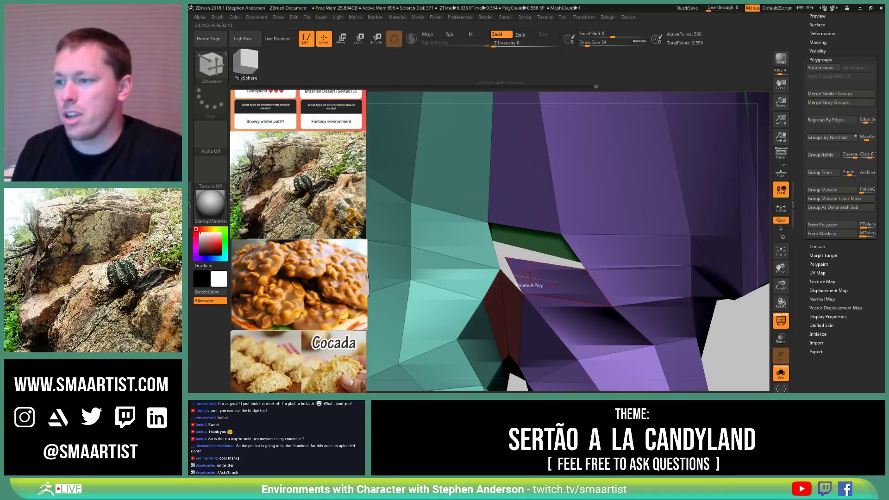
right_click_drag(524, 274, 513, 258)
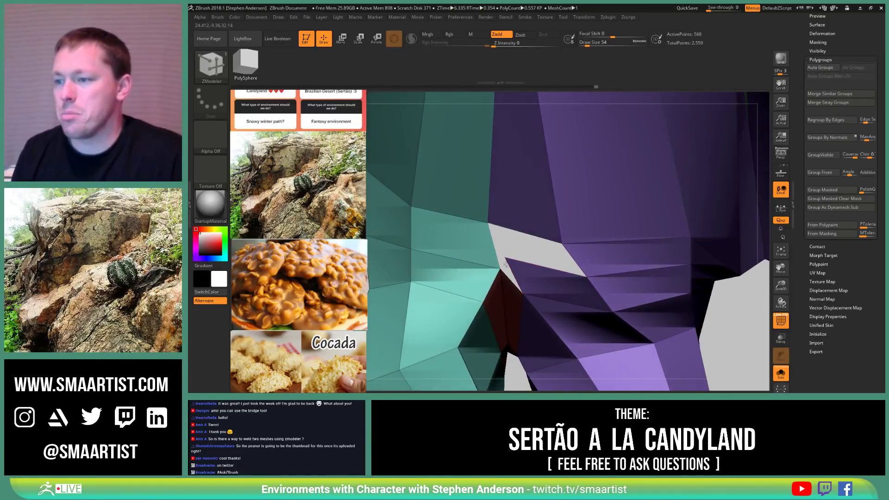
left_click(501, 269)
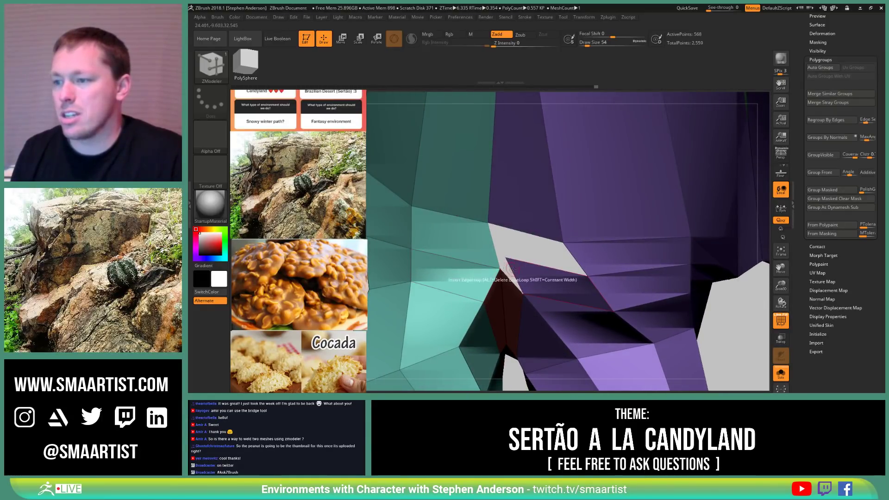
left_click(547, 280)
Step: Bridge the open edges between the teal and purple roots with ZModeler's Bridge Edges to close the hole above the red bridge
right_click_drag(534, 280, 532, 262)
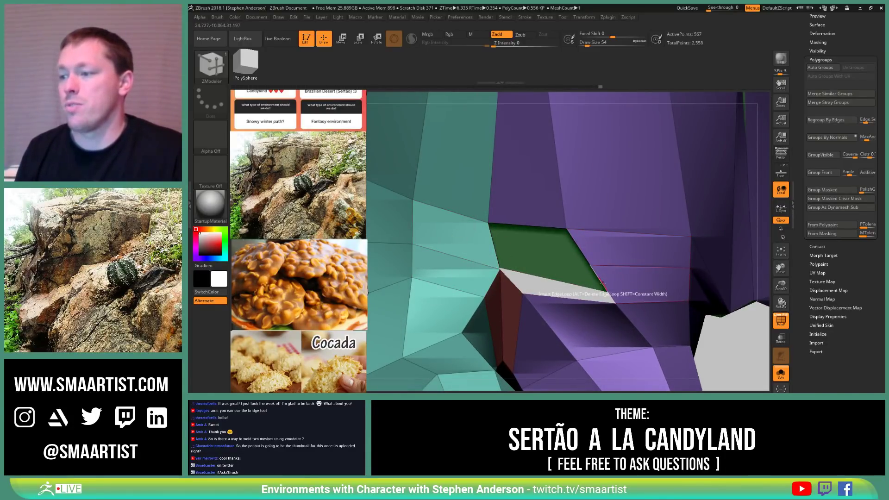
key("space")
left_click(545, 203)
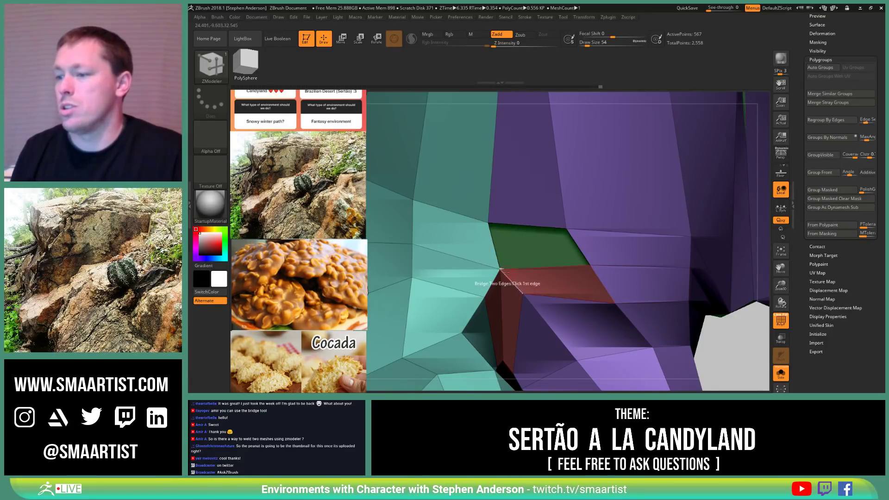
left_click(583, 246)
right_click_drag(594, 295, 597, 236, "ctrl")
mouse_move(620, 301)
right_mouse_down()
mouse_move(604, 259)
mouse_move(552, 252)
mouse_move(558, 259)
mouse_move(527, 235)
mouse_move(542, 218)
mouse_move(553, 224)
right_mouse_up()
Step: Remove all creases from the tree mesh with UncreaseAll
key("shift+f")
key("shift+f")
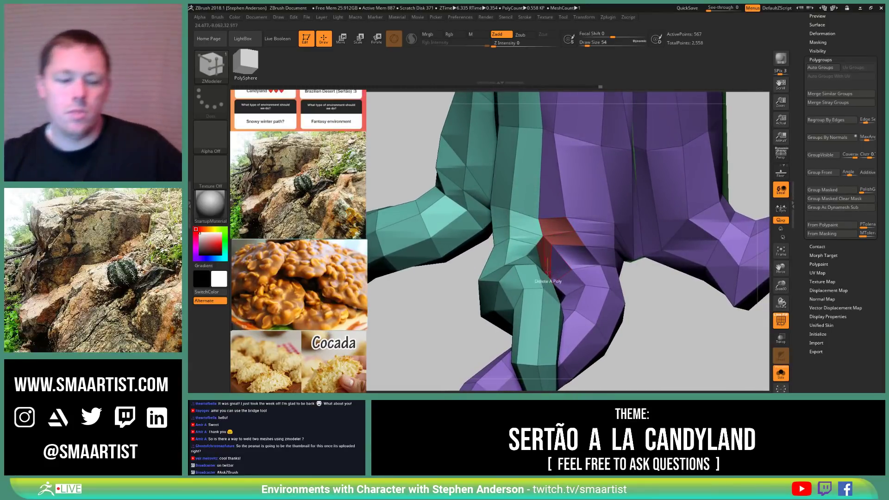
mouse_move(548, 272)
right_mouse_down("ctrl")
mouse_move(517, 246)
mouse_move(521, 227)
mouse_move(532, 294)
mouse_move(514, 185)
mouse_move(526, 179)
mouse_move(530, 274)
mouse_move(635, 328)
right_mouse_up("ctrl")
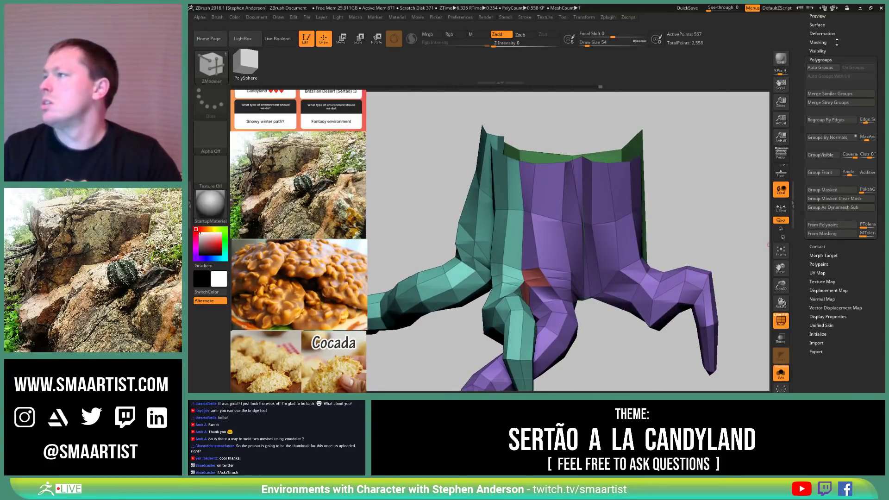
scroll(816, 194, "up", 10)
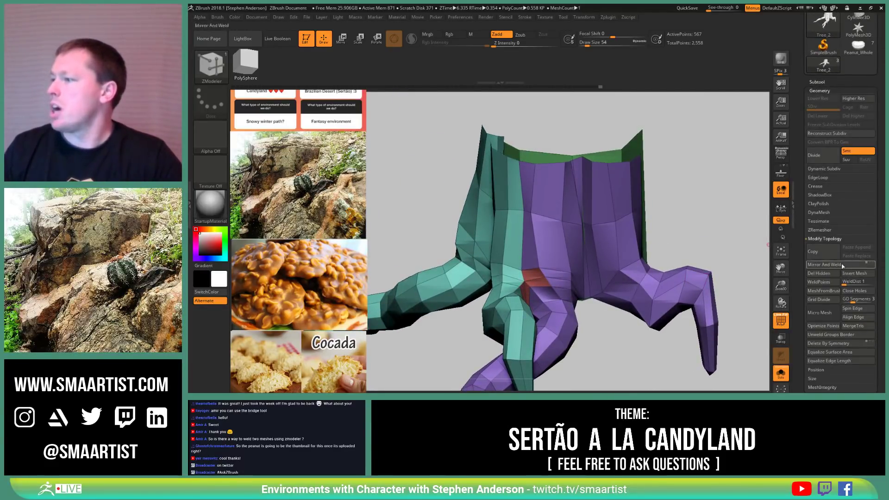
left_click(816, 187)
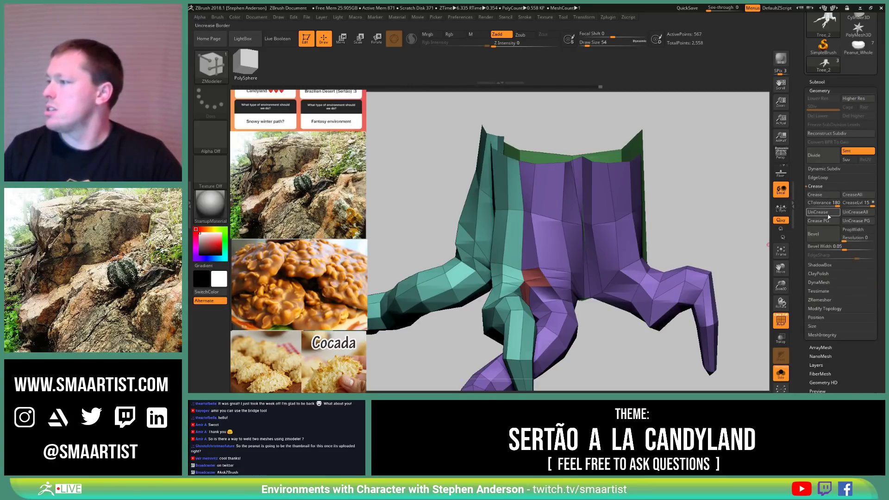
left_click(857, 212)
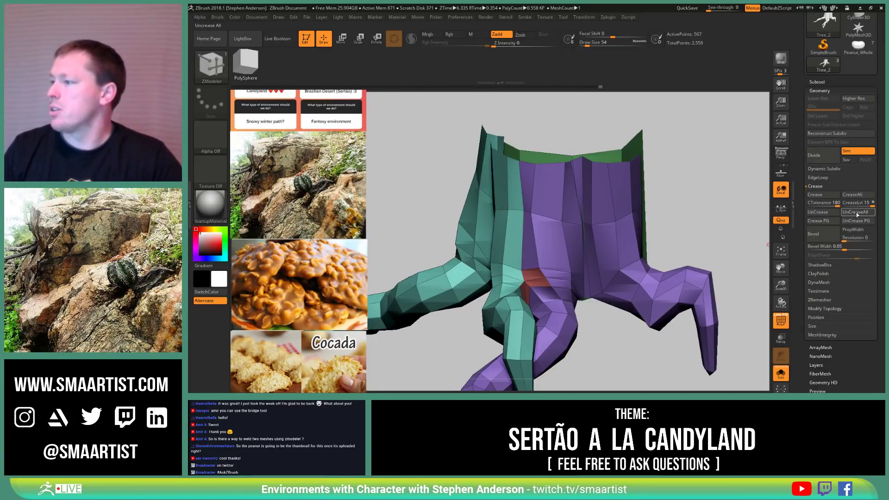
Step: Crease the seam between the teal and purple trunk sections using ZModeler's edge Crease with the EdgeLoop Partial target
scroll(532, 236, "up", 3)
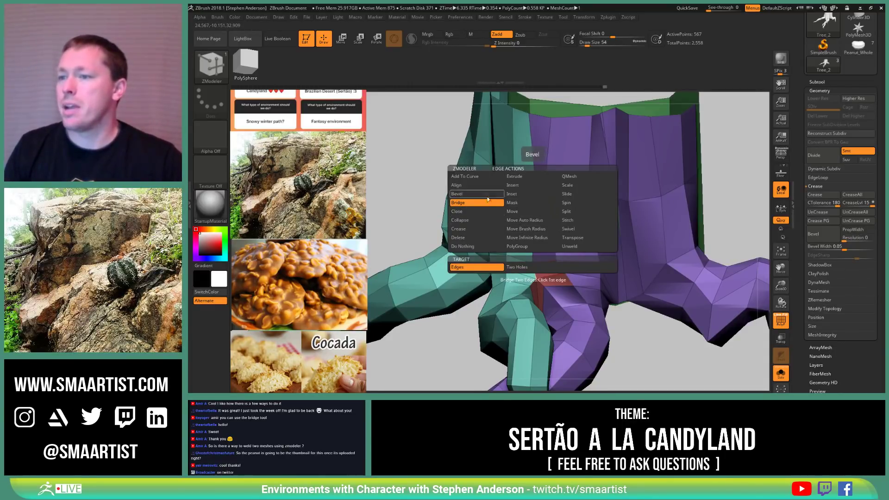
left_click(481, 230)
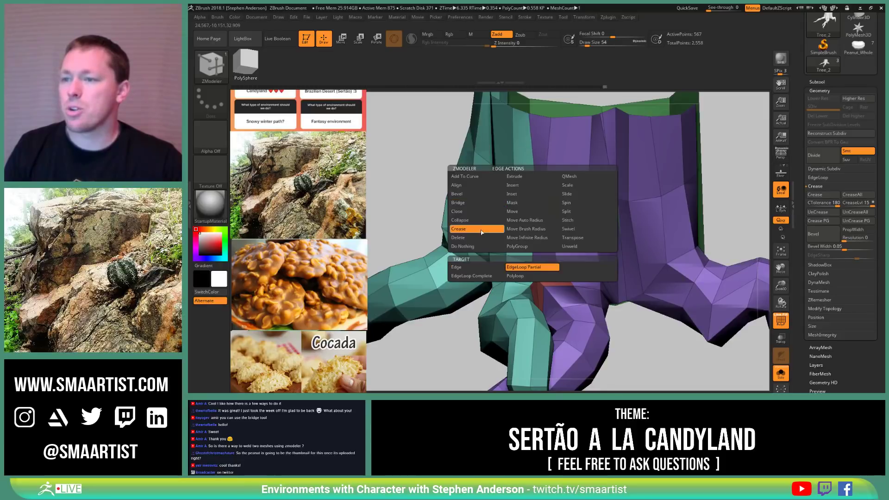
left_click(528, 269)
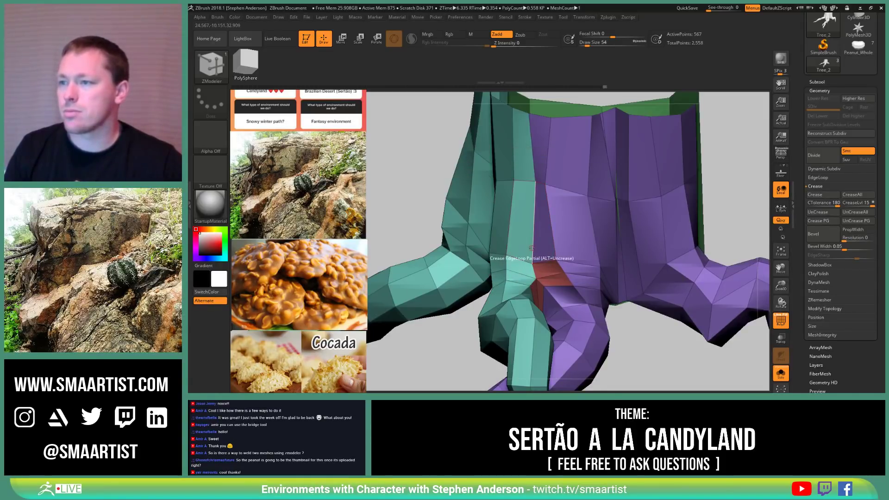
mouse_move(537, 261)
right_mouse_down()
mouse_move(568, 262)
mouse_move(518, 262)
mouse_move(534, 263)
mouse_move(546, 320)
mouse_move(536, 211)
mouse_move(551, 262)
mouse_move(554, 236)
mouse_move(534, 278)
mouse_move(516, 280)
mouse_move(523, 320)
right_mouse_up()
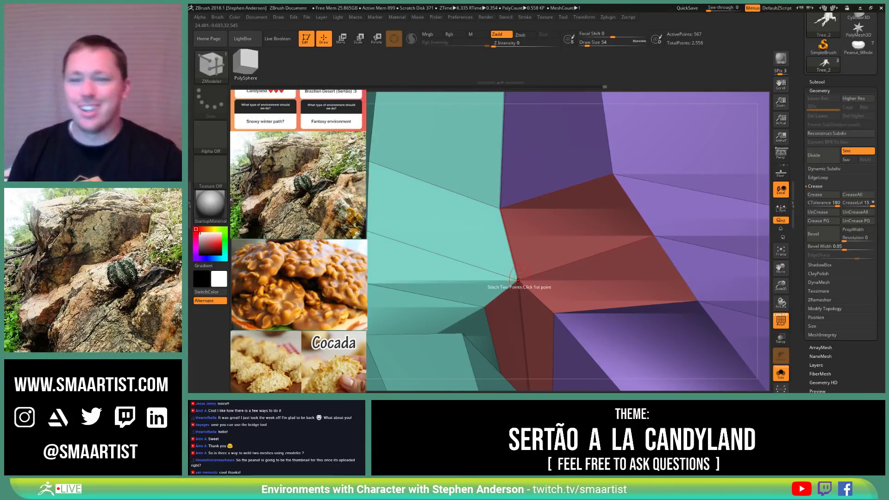
right_click_drag(520, 290, 537, 255, "ctrl")
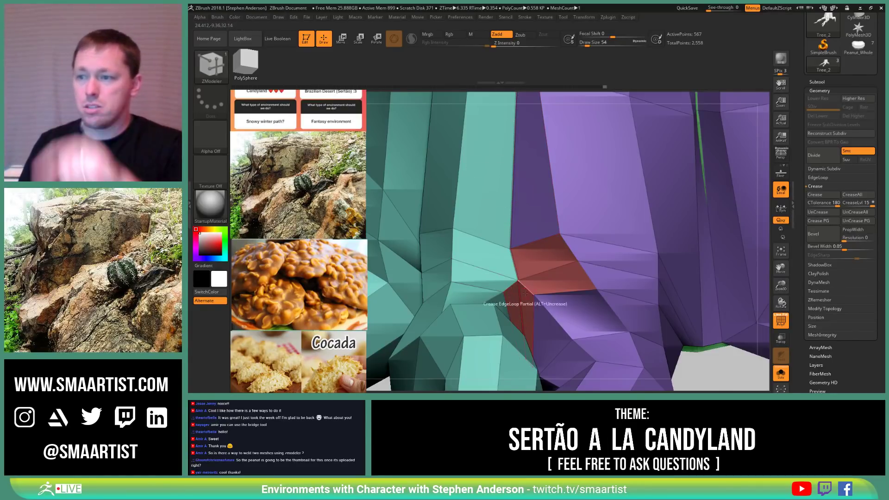
mouse_move(527, 288)
right_mouse_down()
mouse_move(514, 250)
mouse_move(516, 280)
mouse_move(521, 269)
right_mouse_up()
Step: Set the bevel width to 0.18723 and bevel the creased seam between the teal and purple sections
key("ctrl")
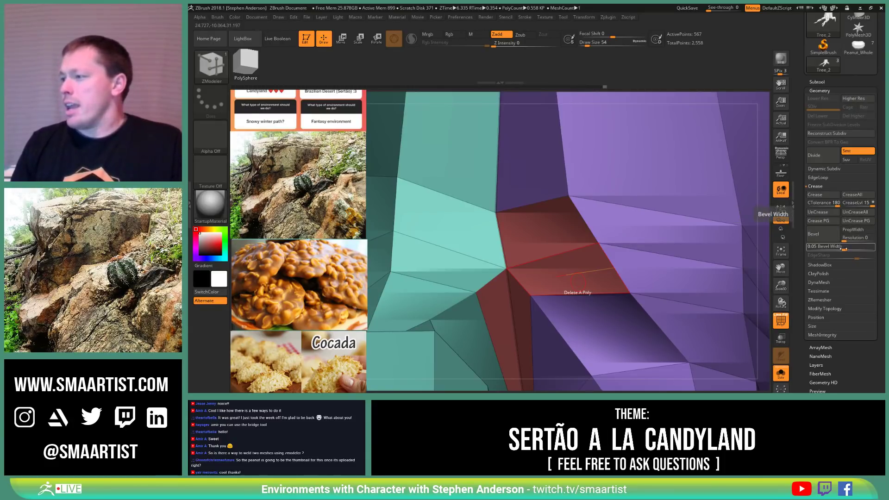
left_click_drag(844, 249, 859, 245)
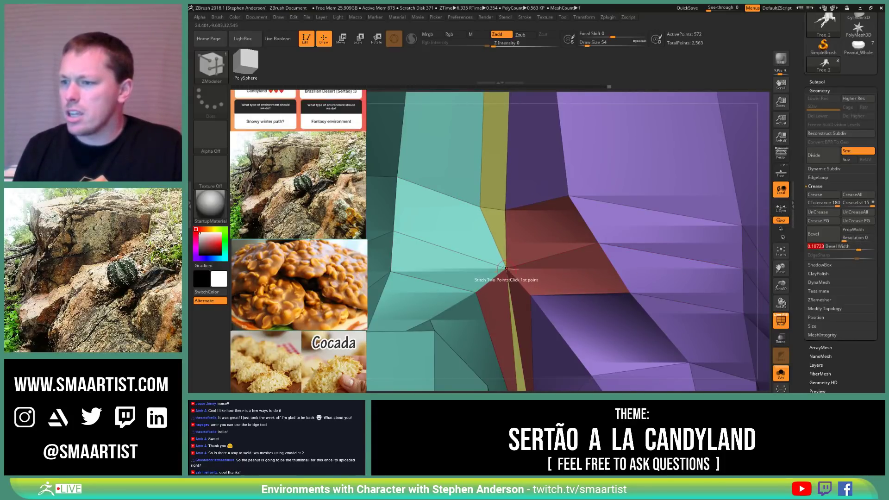
right_click_drag(507, 268, 506, 268, "ctrl")
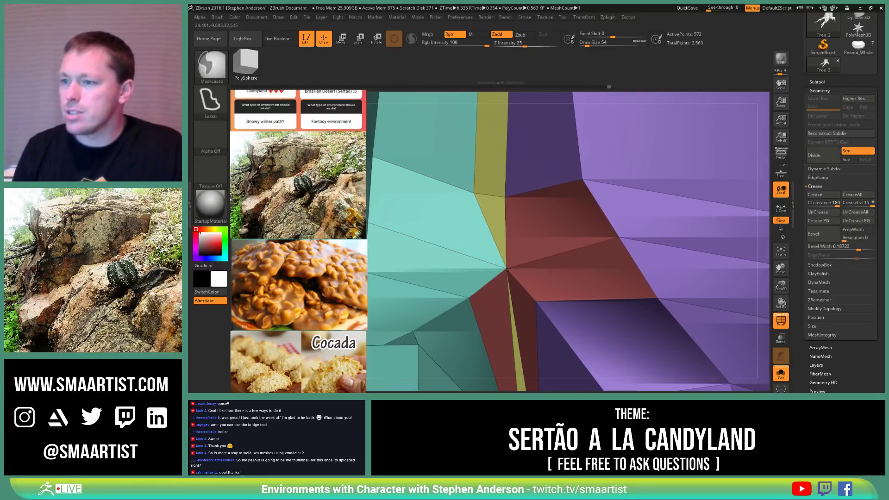
Step: Try splitting the point where the teal, yellow and red faces meet with ZModeler's point Split, and hide the new green polygroup
key("space")
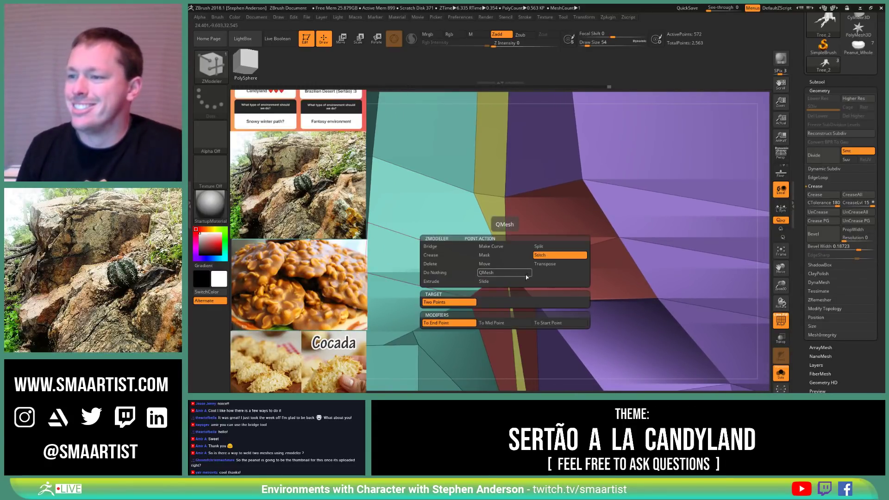
left_click(566, 246)
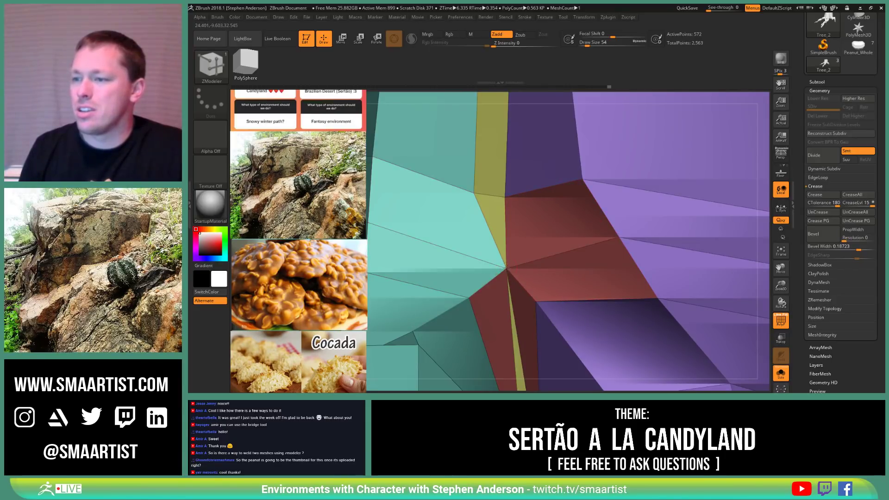
left_click(507, 268)
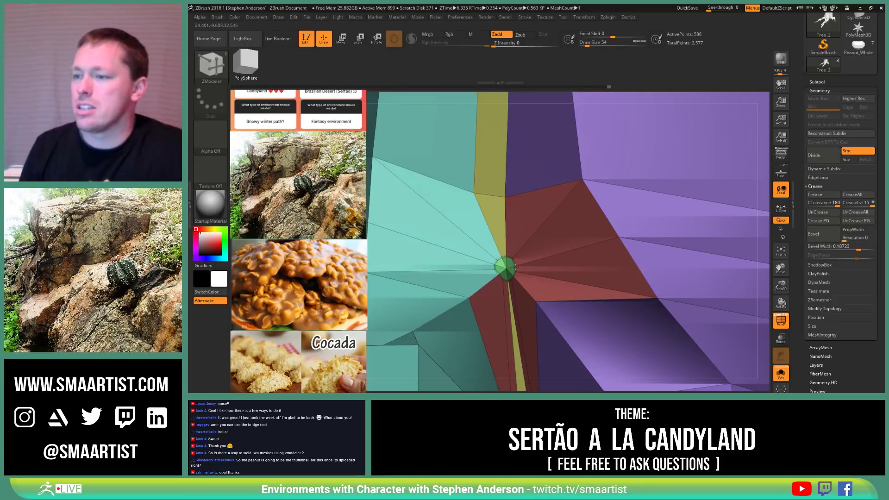
left_click(507, 267, "ctrl+shift")
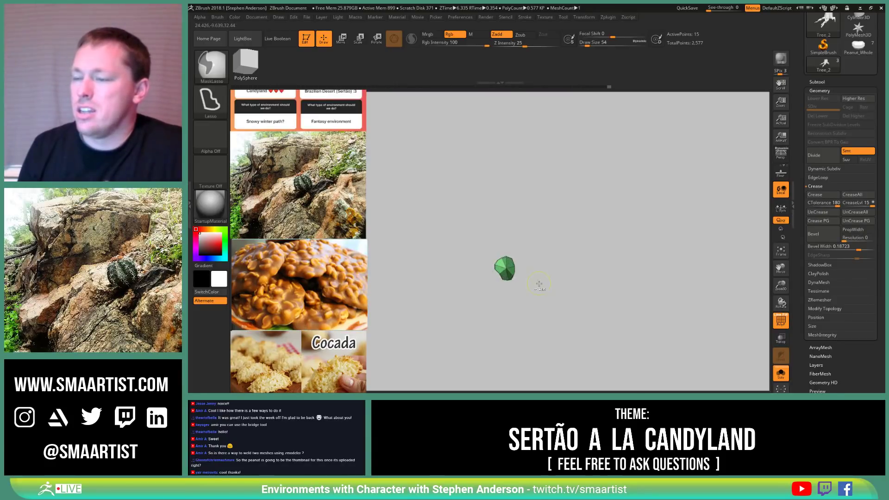
right_click_drag(539, 283, 473, 120, "ctrl")
left_click_drag(553, 253, 607, 297, "ctrl+shift")
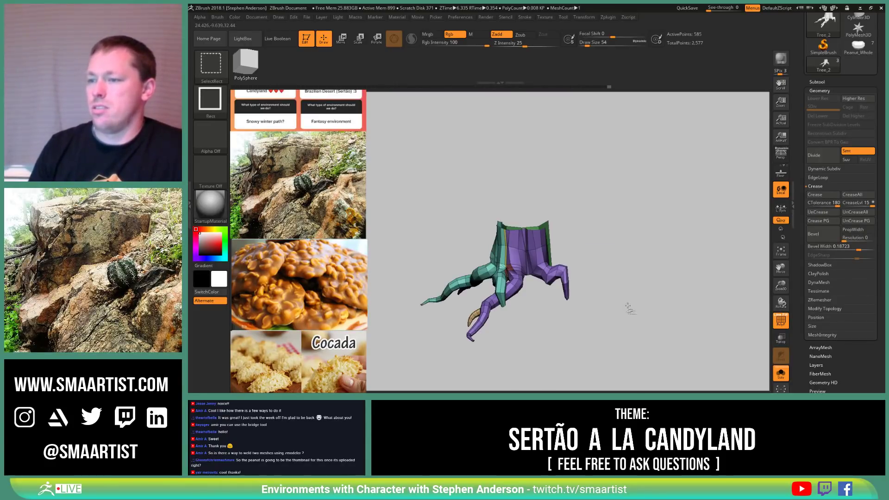
Step: Check the opening left at the seam junction and undo the point split
mouse_move(663, 297)
right_mouse_down()
mouse_move(684, 288)
mouse_move(672, 290)
mouse_move(664, 382)
right_mouse_up()
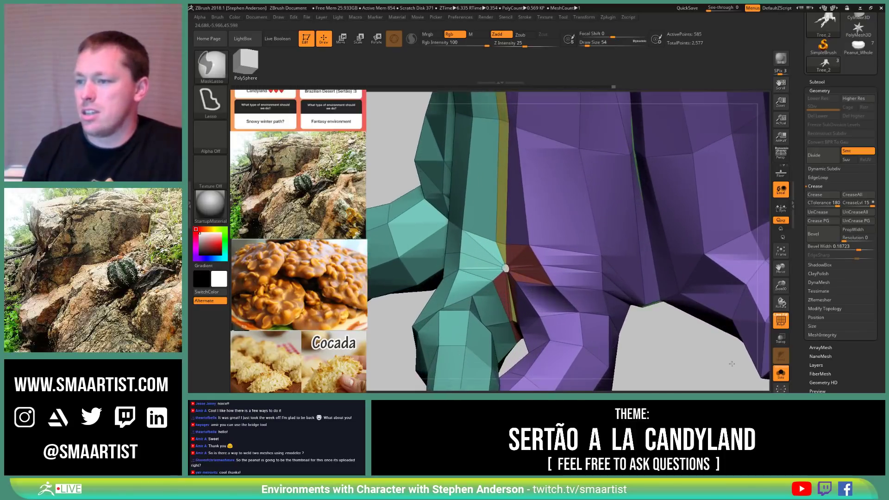
mouse_move(505, 246)
right_mouse_down("ctrl")
mouse_move(496, 288)
mouse_move(541, 274)
right_mouse_up("ctrl")
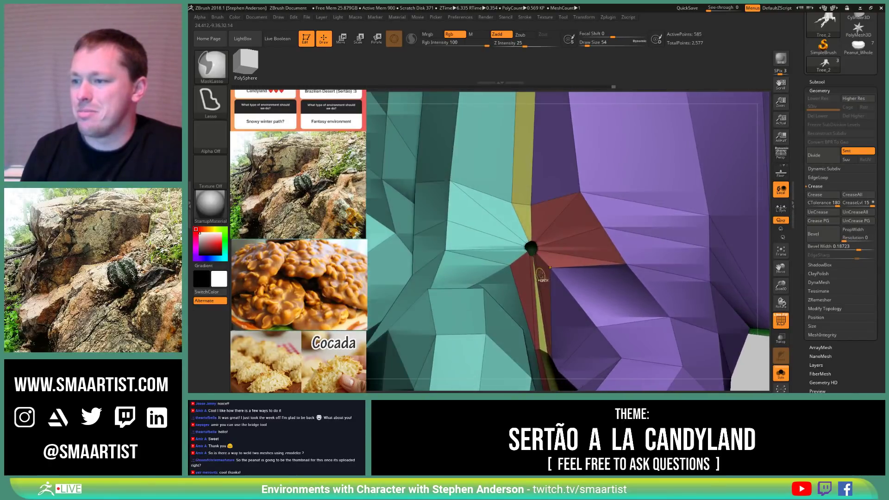
left_click_drag(542, 274, 571, 267, "ctrl+shift")
left_click(569, 266, "ctrl+shift")
key("ctrl+z")
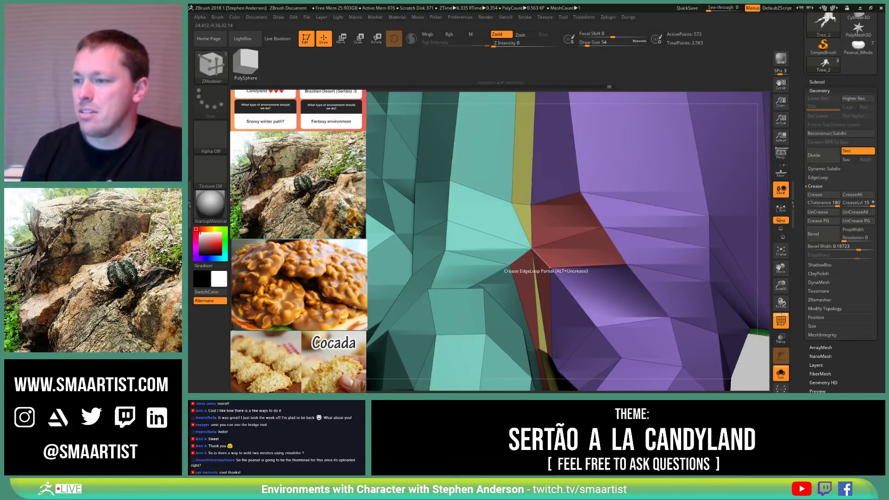
Step: Delete the yellow bevel strips between the teal and purple sections using ZModeler's polygon Delete with the Polygroup Island target
right_click_drag(546, 263, 542, 250)
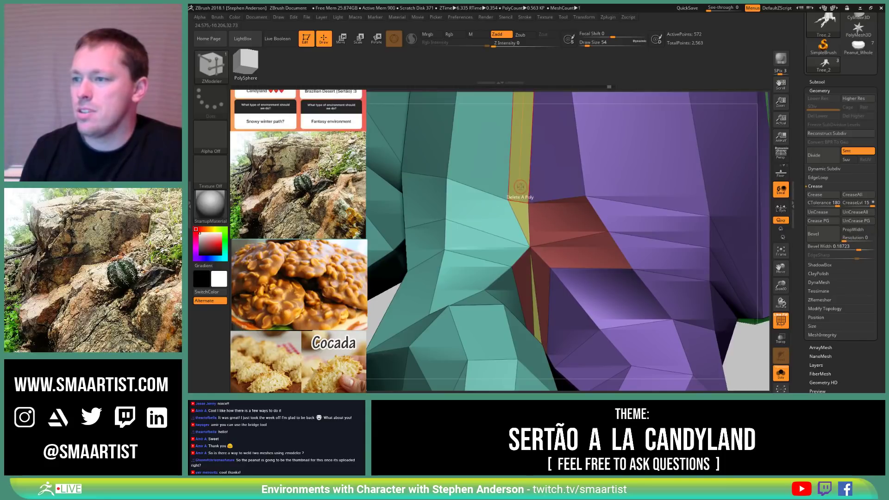
left_click(520, 185)
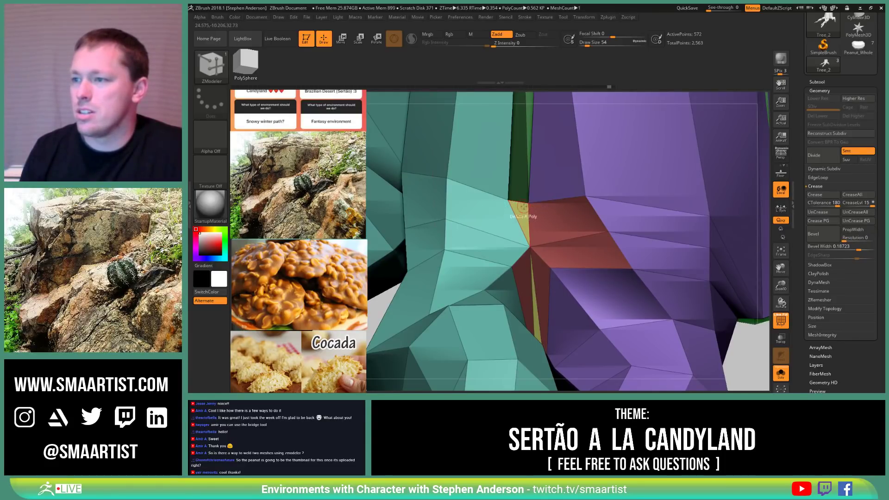
key("space")
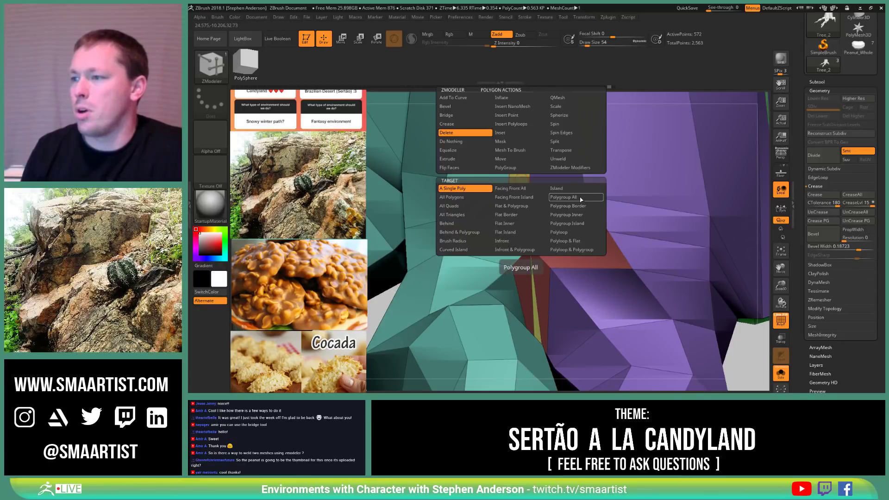
left_click(582, 224)
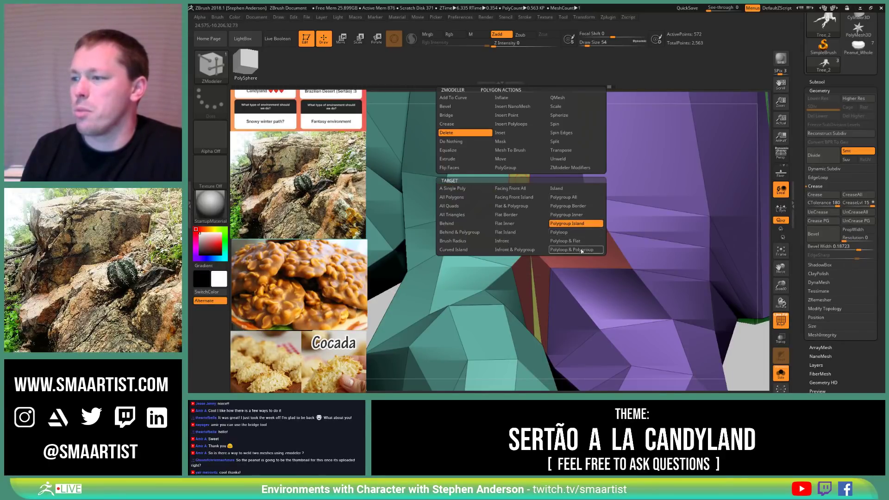
left_click(521, 195)
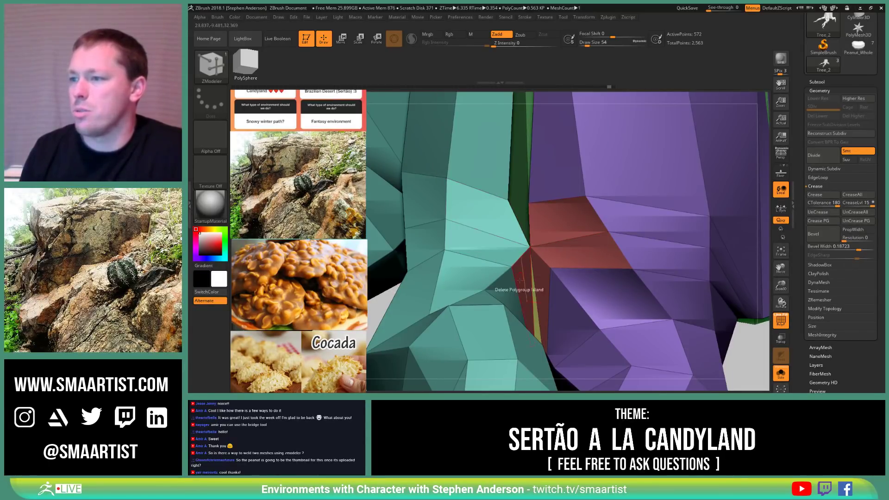
left_click(538, 321)
Step: Isolate the purple trunk section together with its red bridge faces and the small tan root
right_click_drag(553, 277, 529, 293)
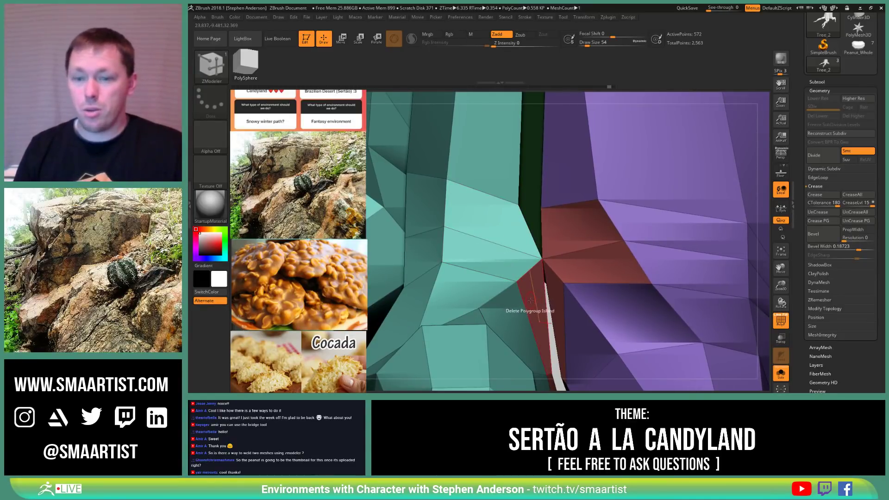
right_click_drag(516, 302, 392, 111, "ctrl")
mouse_move(505, 325)
right_mouse_down("ctrl")
mouse_move(486, 259)
mouse_move(534, 288)
mouse_move(502, 258)
mouse_move(514, 278)
mouse_move(566, 234)
mouse_move(525, 255)
mouse_move(491, 247)
right_mouse_up("ctrl")
left_click(488, 246, "ctrl+shift")
mouse_move(470, 319)
right_mouse_down("alt")
mouse_move(526, 242)
mouse_move(532, 258)
right_mouse_up("alt")
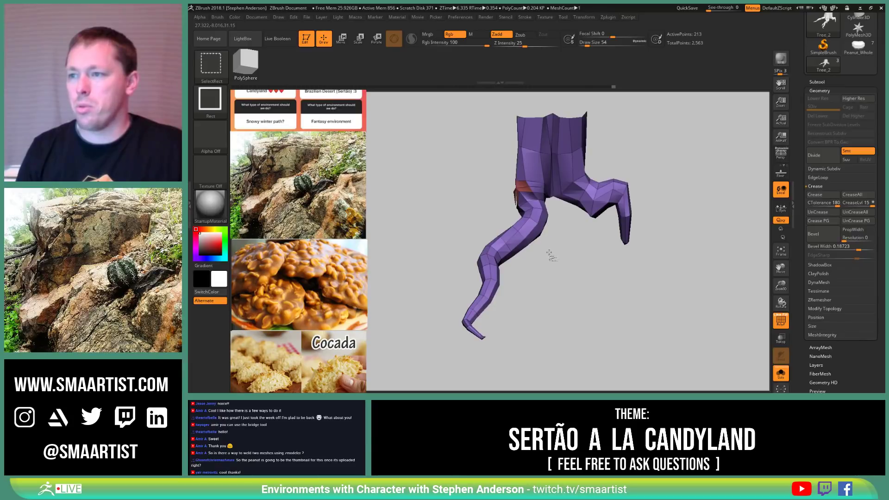
left_click_drag(556, 254, 567, 287, "ctrl+shift")
right_click_drag(538, 264, 533, 274)
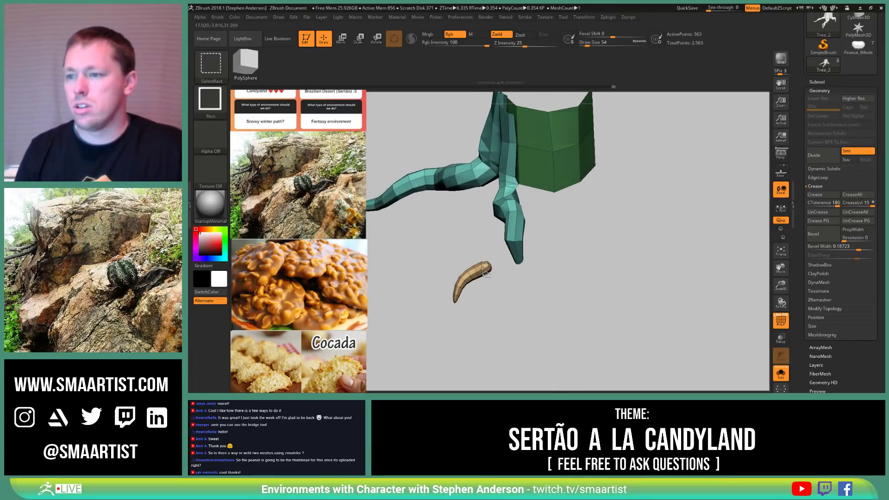
right_click_drag(537, 231, 563, 284, "ctrl")
left_click_drag(567, 284, 581, 313, "ctrl+shift")
Step: Hide the red faces jutting out past the purple section's open edge and assign the visible section a single polygroup
right_click_drag(529, 263, 500, 243)
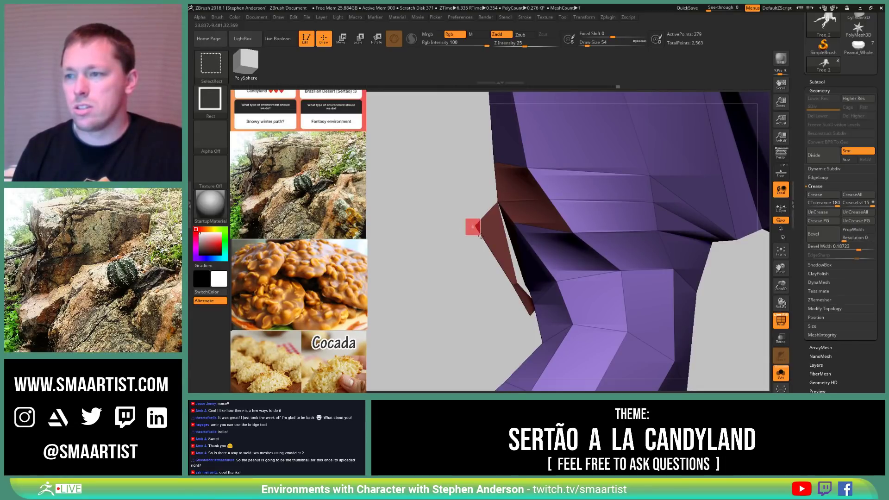
left_click_drag(481, 236, 482, 237, "ctrl+alt+shift")
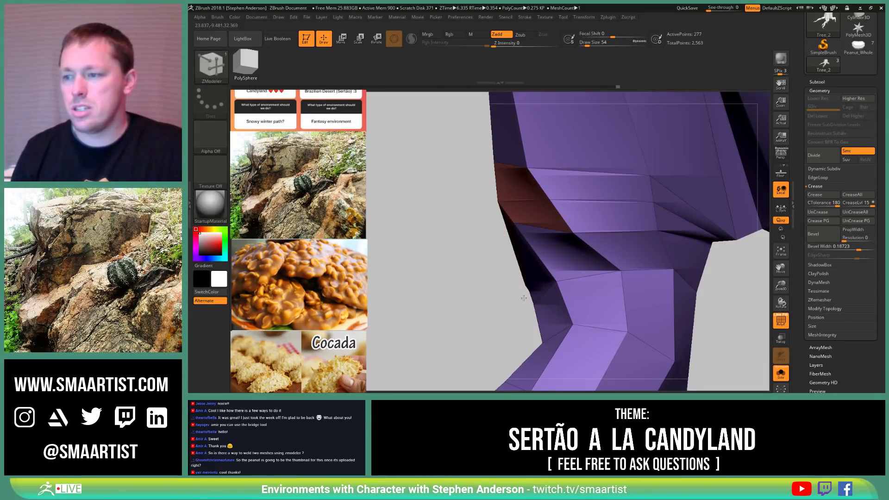
right_click_drag(526, 297, 595, 250)
key("ctrl+w")
Step: Bring up the other half of the tree, hide the green trunk panel, and assign the teal roots a single polygroup
right_click_drag(554, 273, 590, 235, "alt")
mouse_move(590, 235)
right_mouse_down("ctrl")
mouse_move(596, 252)
mouse_move(651, 227)
right_mouse_up("ctrl")
right_click_drag(673, 184, 659, 248)
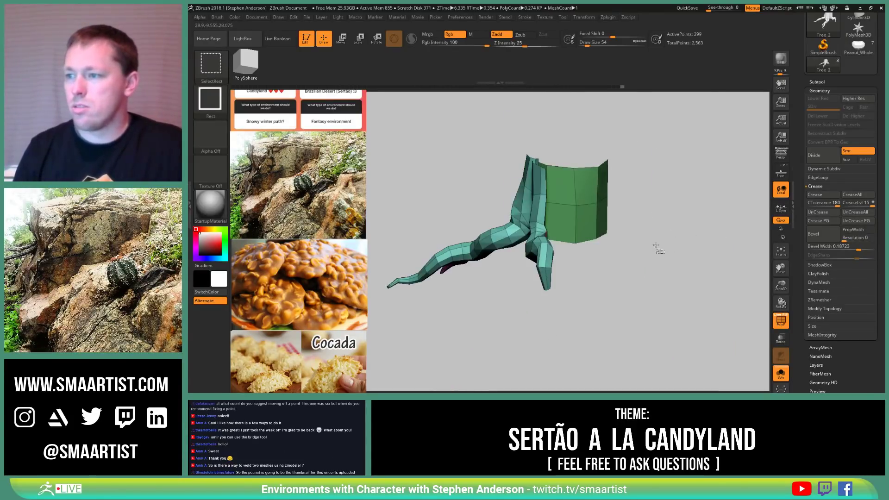
left_click(581, 211, "ctrl+shift")
mouse_move(605, 244)
right_mouse_down()
mouse_move(592, 242)
mouse_move(607, 248)
mouse_move(596, 249)
mouse_move(609, 264)
mouse_move(631, 258)
mouse_move(620, 255)
right_mouse_up()
key("ctrl")
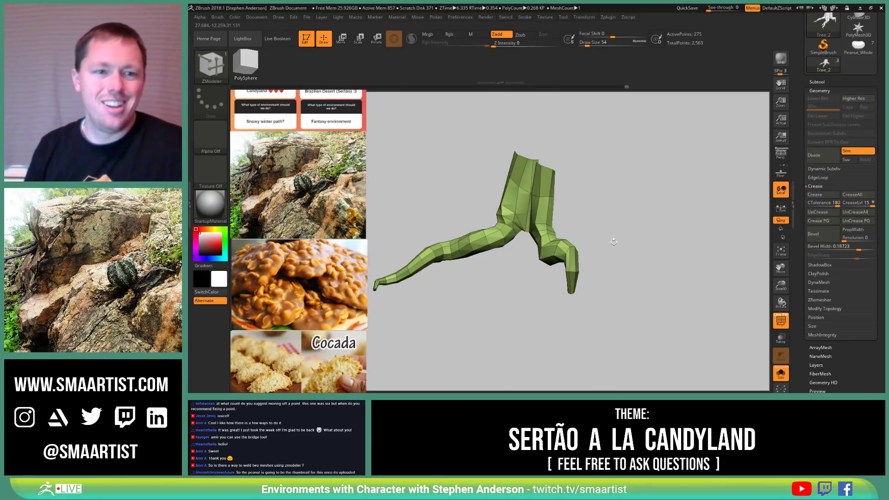
right_click_drag(624, 219, 566, 254)
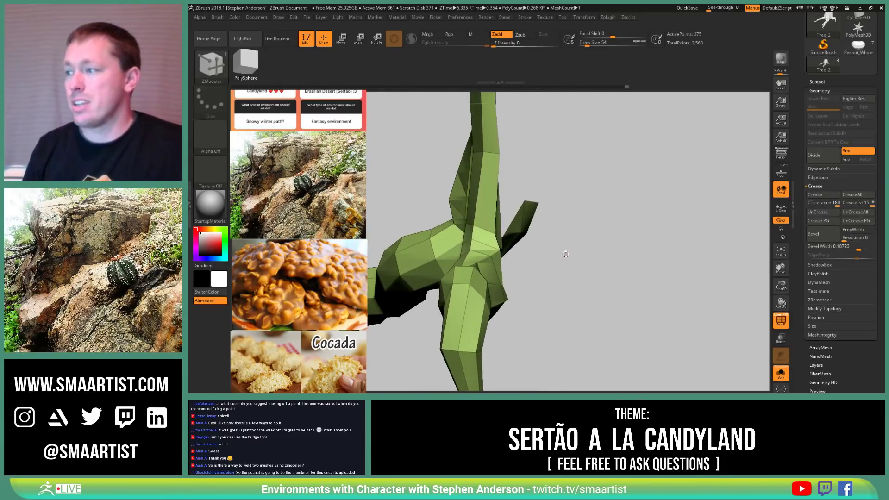
Step: Unhide the whole tree and split it into separate subtools by polygroup with Groups Split
left_click(683, 297, "ctrl")
left_click(697, 319, "ctrl")
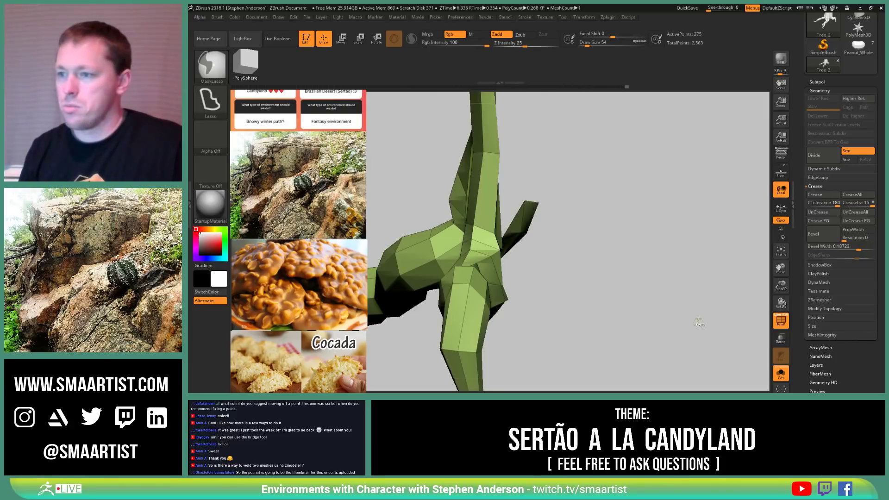
left_click(694, 303, "ctrl+shift")
mouse_move(597, 291)
right_mouse_down("ctrl")
mouse_move(584, 234)
mouse_move(566, 259)
mouse_move(582, 258)
mouse_move(581, 282)
mouse_move(559, 293)
mouse_move(574, 216)
mouse_move(637, 263)
mouse_move(642, 279)
mouse_move(532, 278)
mouse_move(602, 273)
right_mouse_up("ctrl")
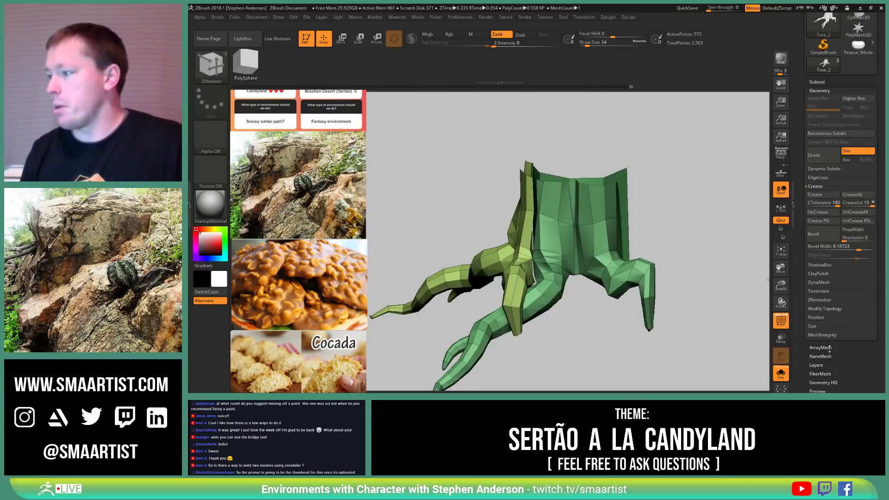
left_click(823, 82)
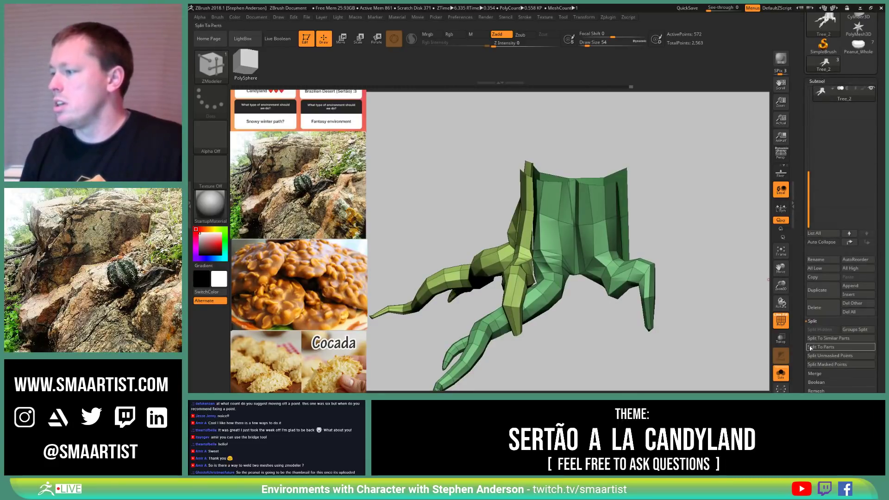
left_click(858, 331)
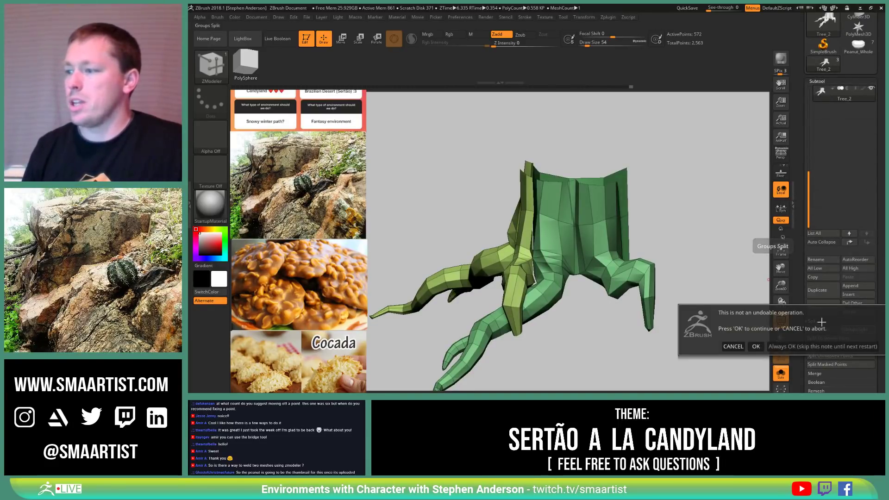
left_click(755, 346)
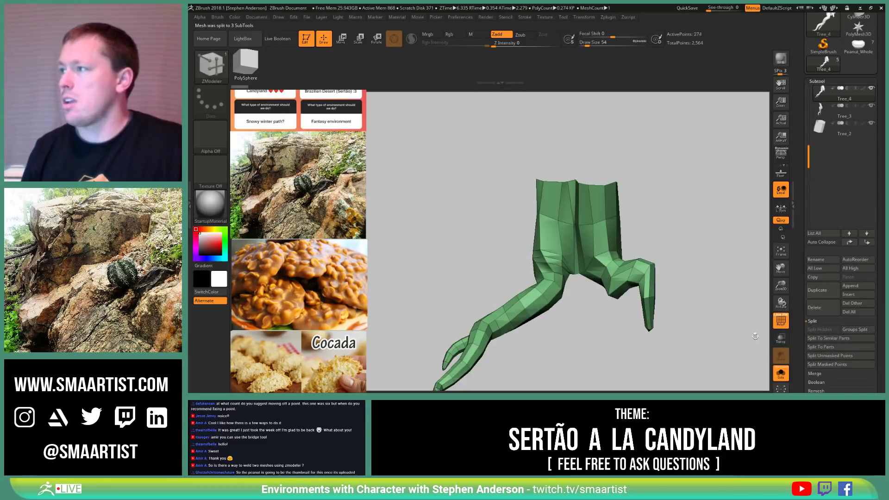
Step: Review the split subtools, turn off Solo to show them together, and select the Tree_3 root subtool
mouse_move(710, 232)
left_mouse_down()
mouse_move(727, 235)
mouse_move(712, 227)
left_mouse_up()
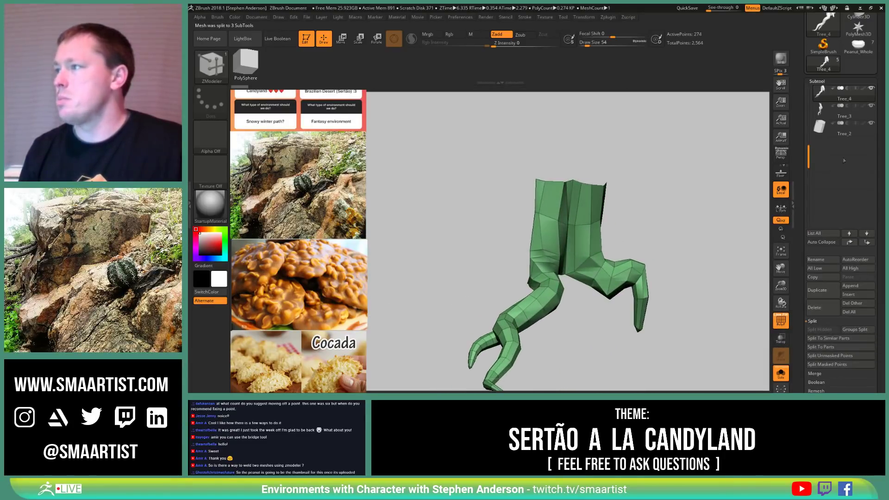
left_click(822, 115)
left_click_drag(658, 182, 553, 221)
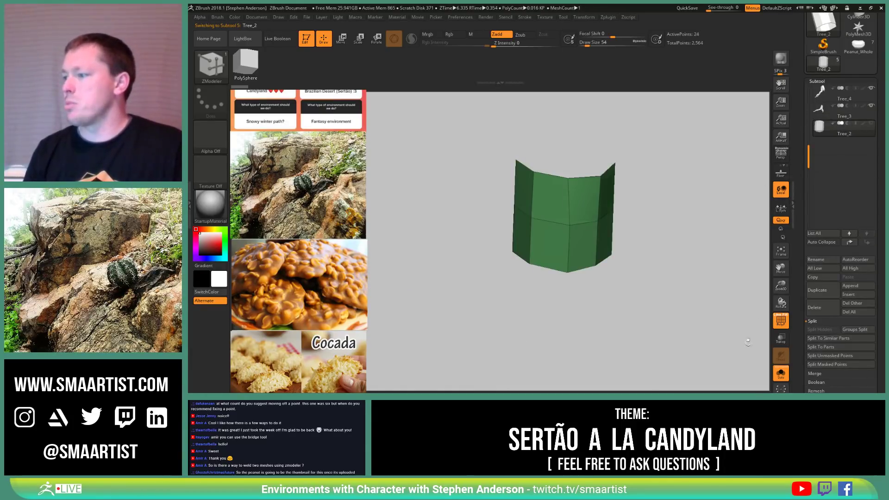
left_click(781, 375)
right_click_drag(560, 221, 550, 309)
left_click(821, 111)
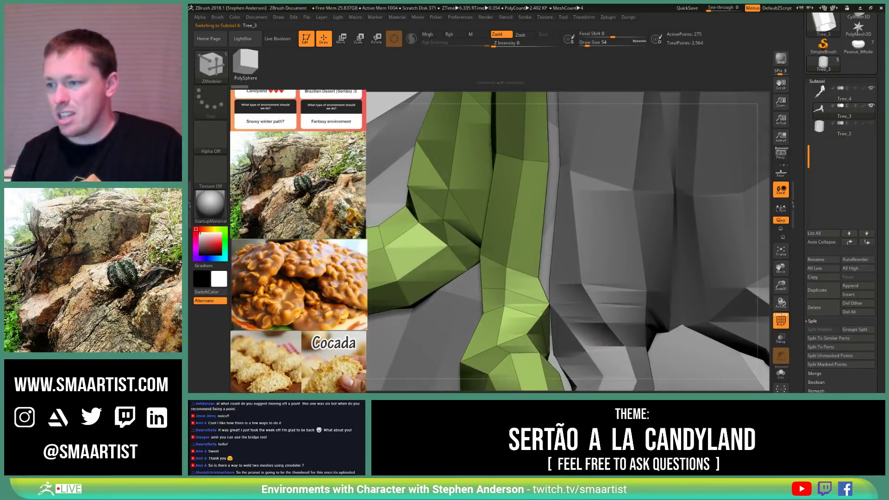
Step: Switch to the Move brush with a draw size of 321 and make Tree_4 the active subtool
key("b")
key("m")
key("v")
key("s")
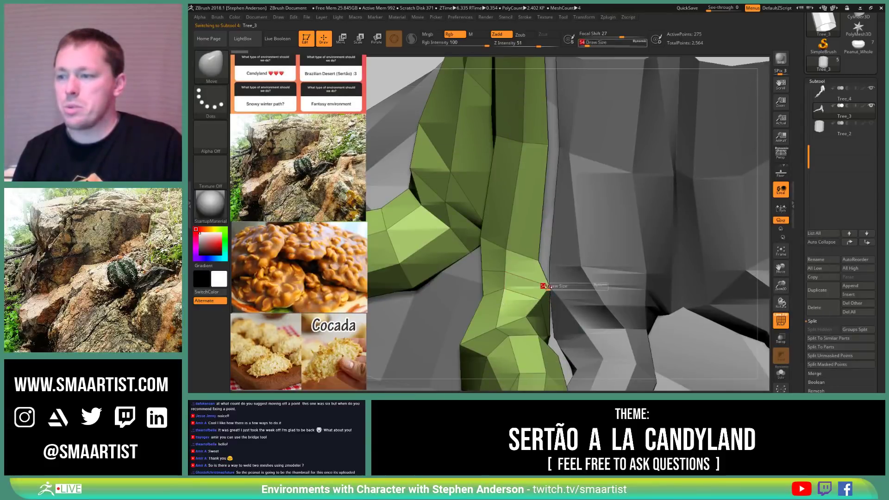
left_click_drag(544, 287, 553, 288)
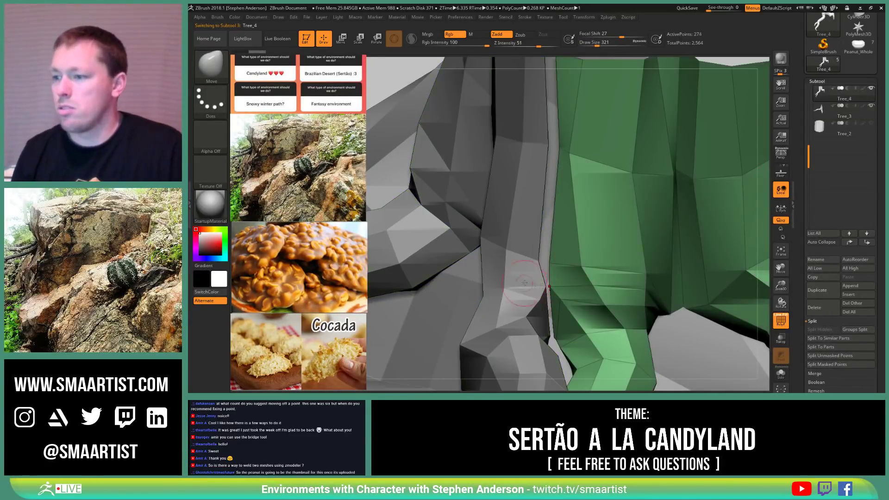
mouse_move(548, 288)
right_mouse_down()
mouse_move(518, 280)
mouse_move(536, 278)
right_mouse_up()
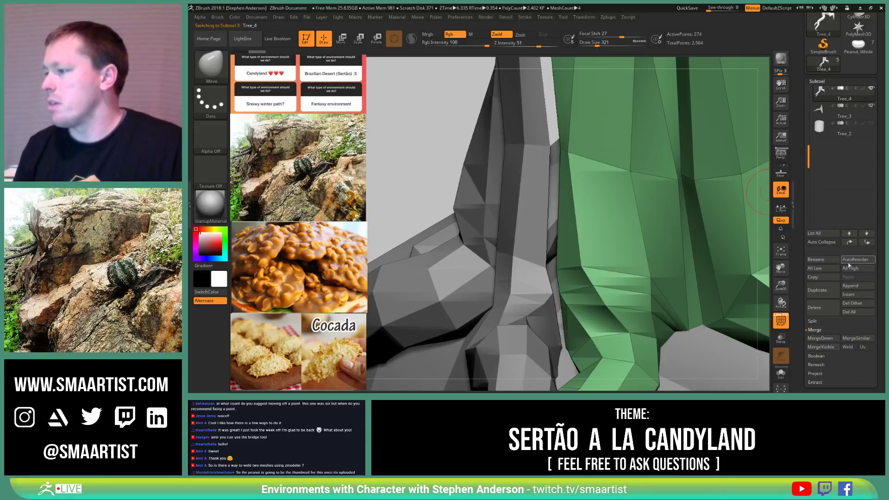
Step: Merge the Tree_4 subtool down with Tree_3 and switch back to the ZModeler brush
left_click(822, 339)
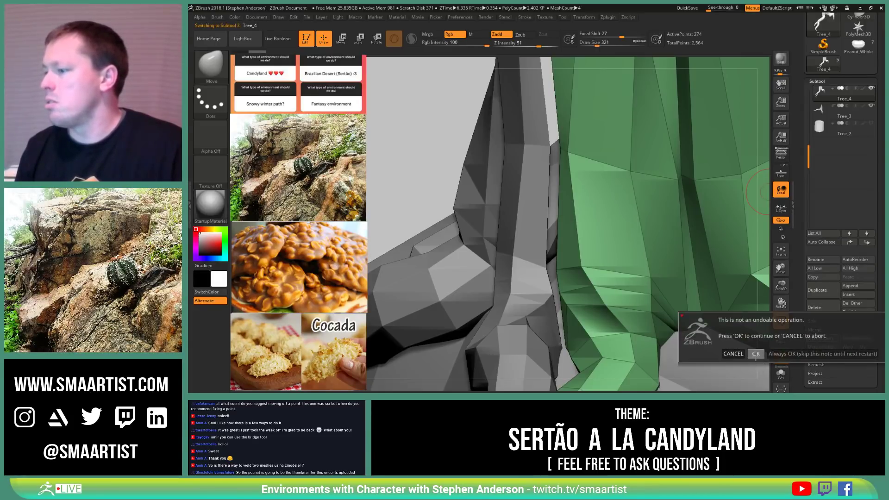
left_click(756, 354)
right_click_drag(556, 204, 579, 195)
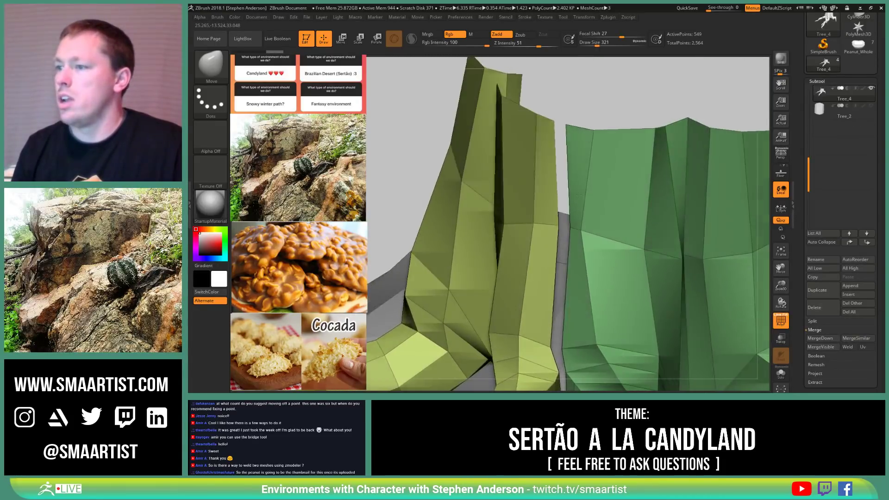
key("b")
key("z")
key("m")
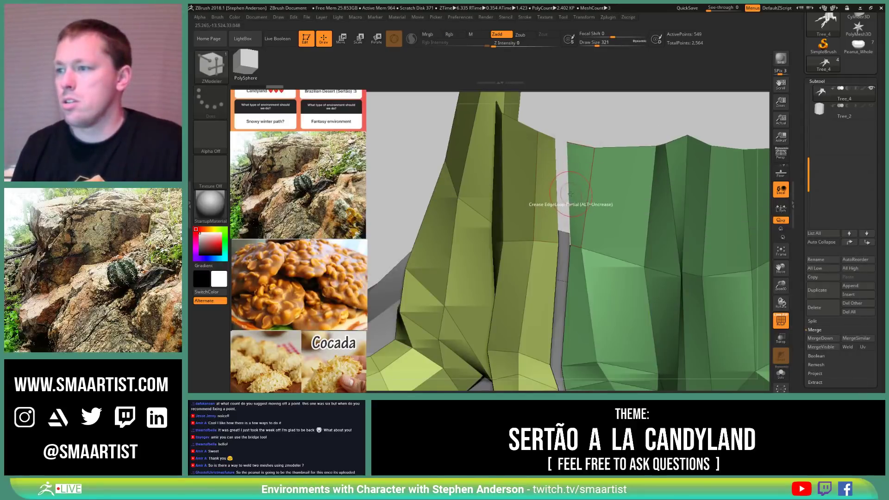
Step: Set the ZModeler edge action to Bridge with the Edges target and bridge the upper gap between the yellow and green trunk pieces
key("space")
left_click(511, 204)
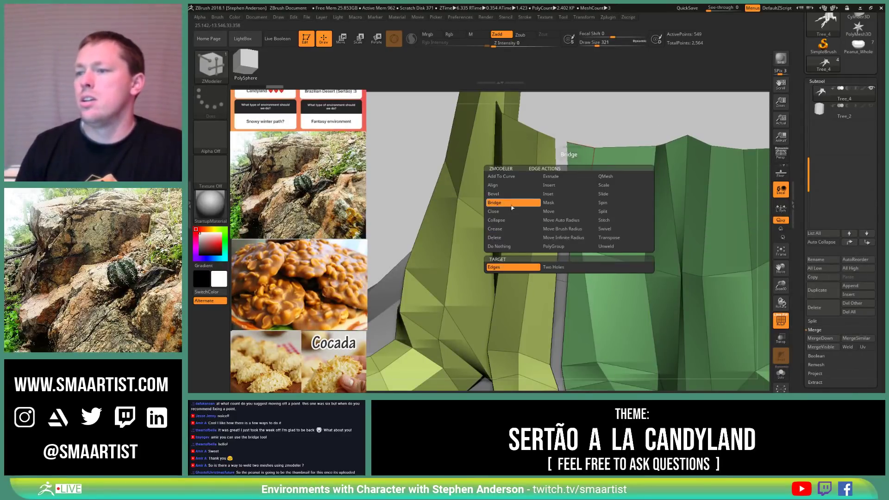
left_click(568, 179)
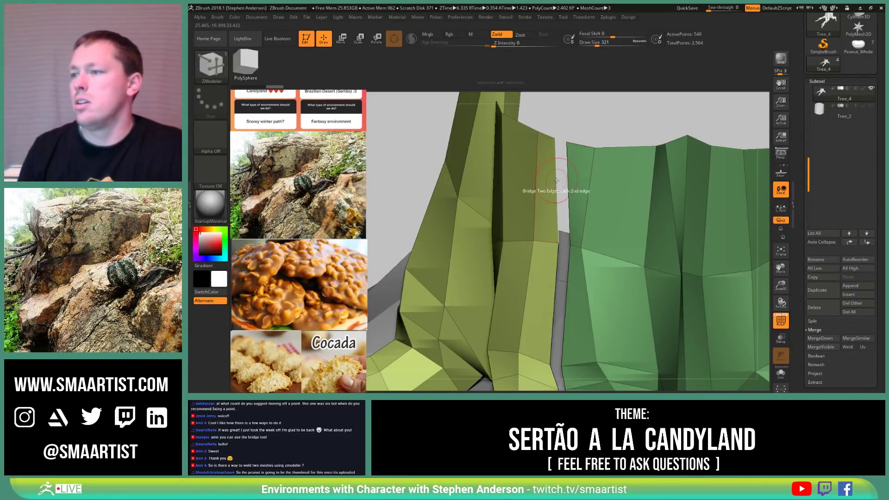
left_click(557, 180)
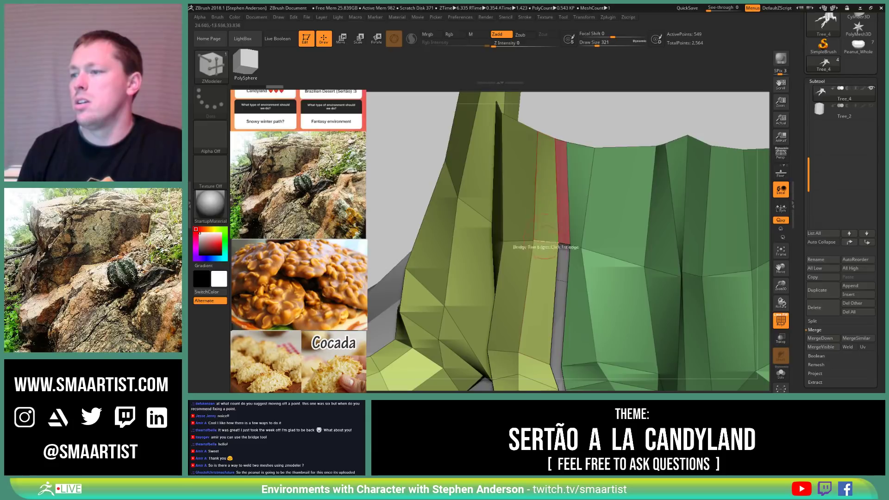
left_click(568, 289)
left_click(556, 290)
Step: Bridge the remaining open edge pairs down the seam above the root, then isolate the connected piece briefly and show everything again
right_click_drag(573, 363, 609, 262, "alt")
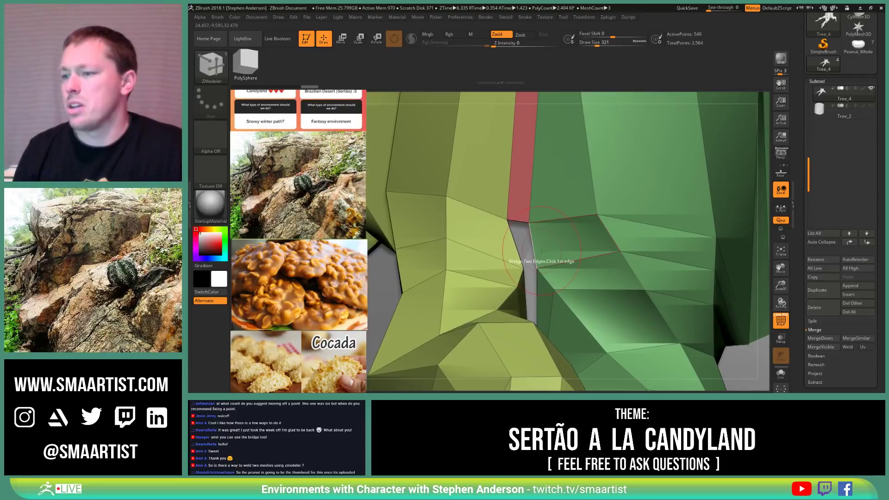
right_click_drag(542, 251, 535, 253)
left_click(535, 252)
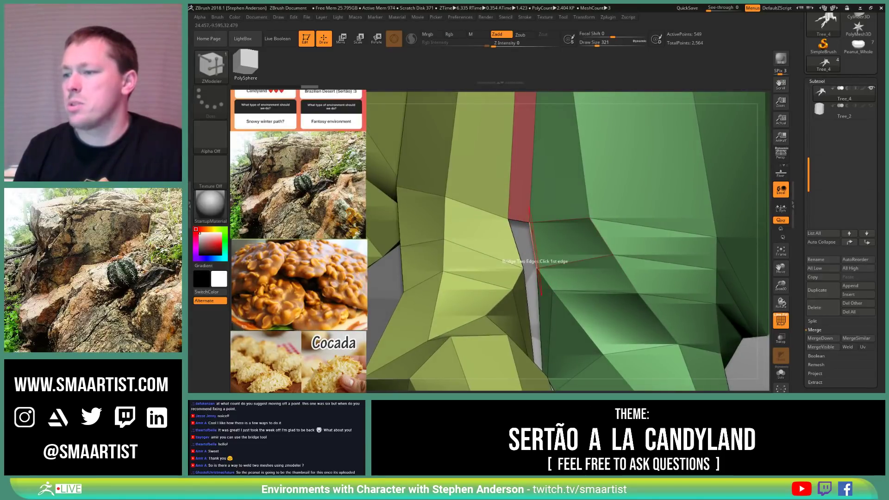
left_click(516, 248)
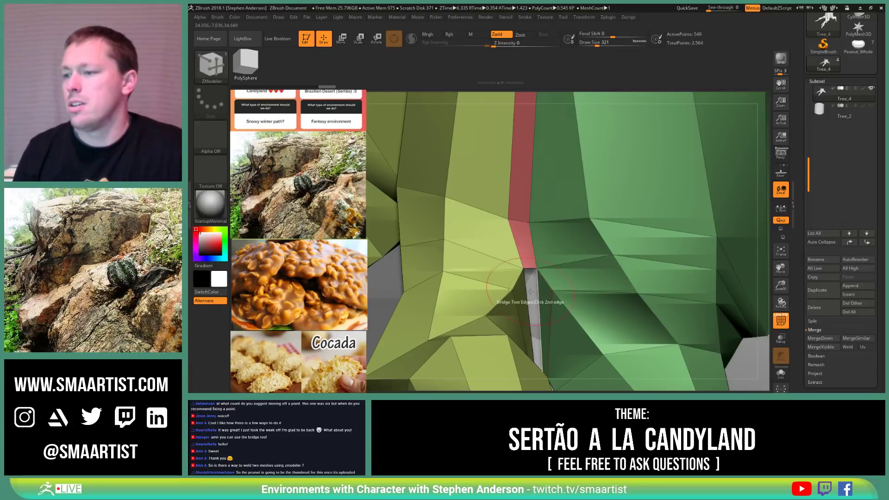
left_click(526, 295)
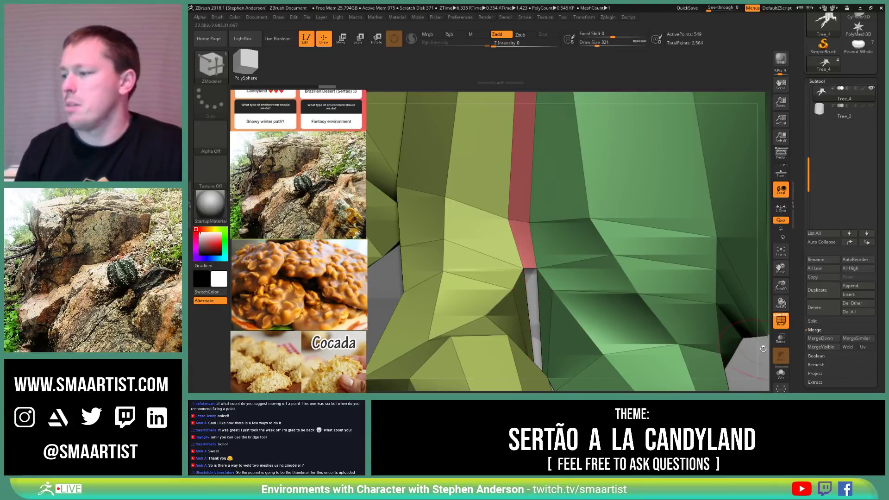
right_click_drag(526, 294, 468, 202)
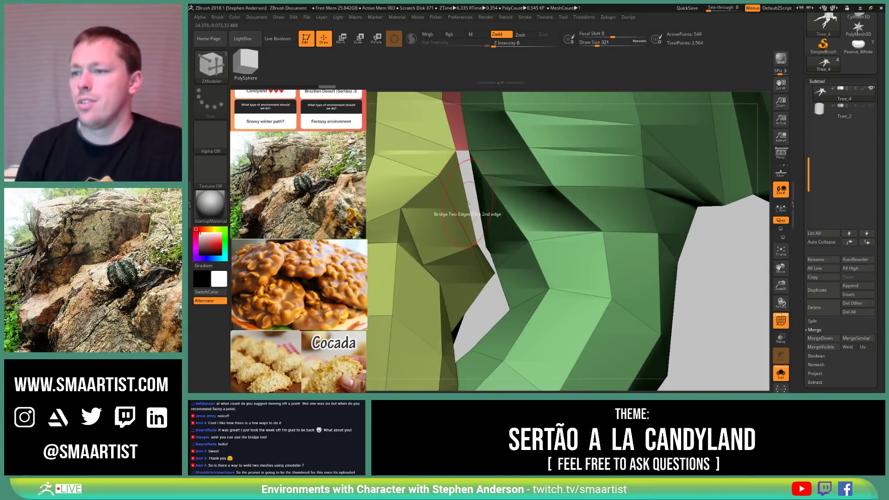
left_click(468, 202)
left_click(487, 263, "ctrl+shift")
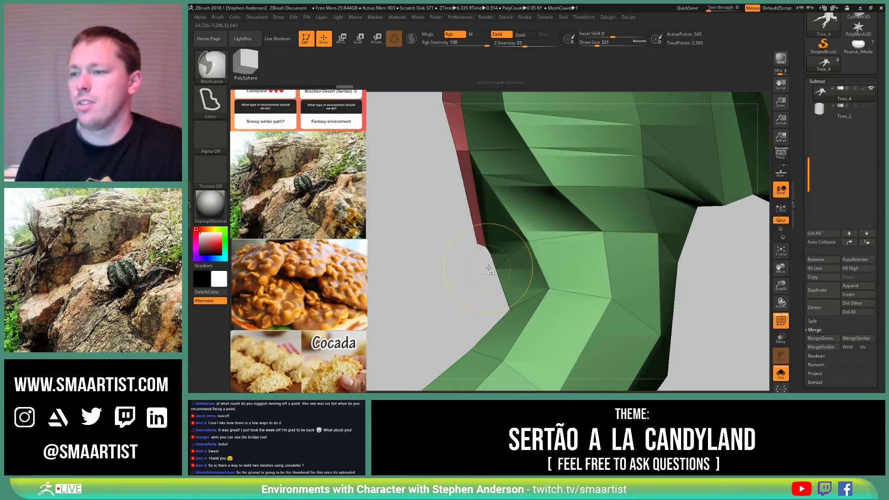
left_click(489, 265, "ctrl+shift")
Step: Reduce the draw size to 54 and set the ZModeler point action to Stitch with Two Points and To End Point
right_click_drag(489, 262, 552, 302)
key("shift+f")
mouse_move(527, 255)
right_mouse_down()
mouse_move(511, 266)
mouse_move(491, 210)
mouse_move(508, 242)
mouse_move(507, 224)
mouse_move(533, 259)
mouse_move(555, 313)
mouse_move(549, 279)
right_mouse_up()
key("shift+f")
mouse_move(501, 253)
right_mouse_down()
mouse_move(518, 255)
mouse_move(513, 248)
right_mouse_up()
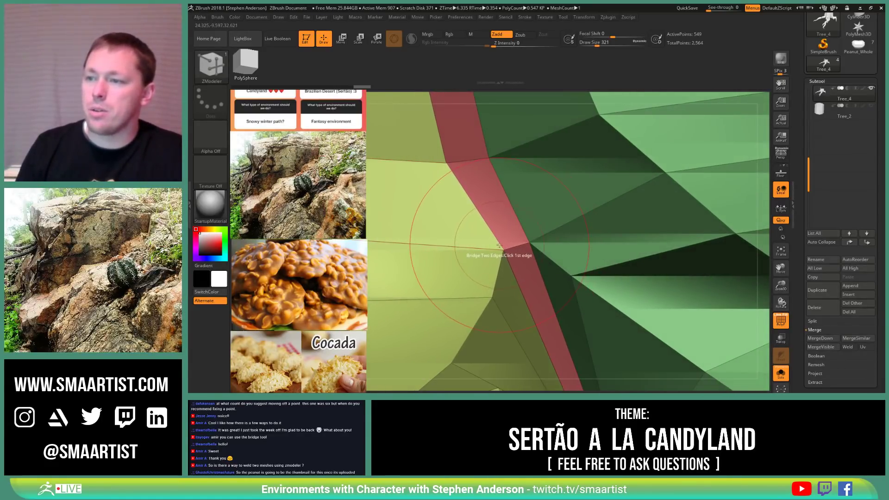
key("s")
left_click_drag(499, 245, 489, 247)
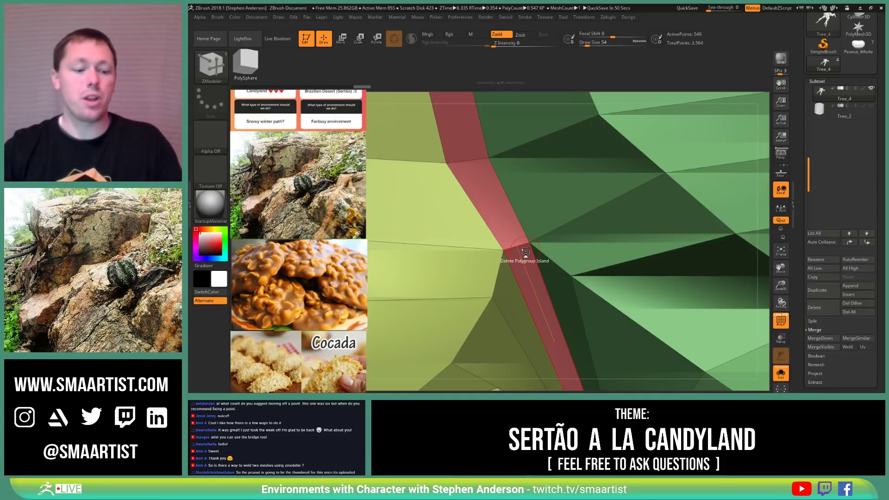
mouse_move(595, 271)
right_mouse_down("ctrl")
mouse_move(536, 199)
mouse_move(547, 174)
mouse_move(539, 158)
mouse_move(555, 233)
mouse_move(544, 236)
right_mouse_up("ctrl")
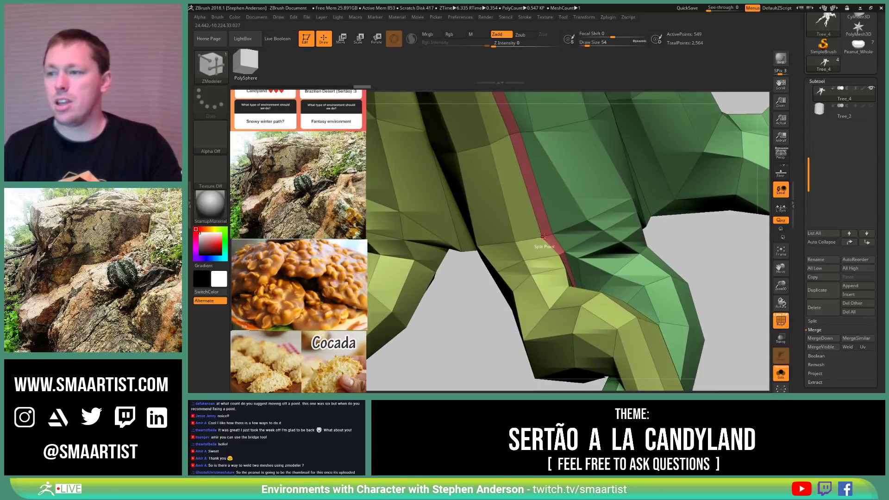
key("space")
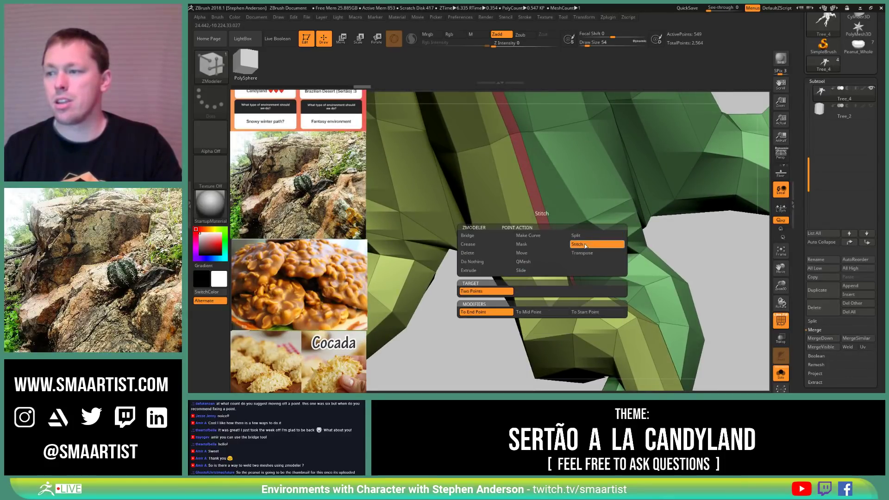
left_click(544, 271)
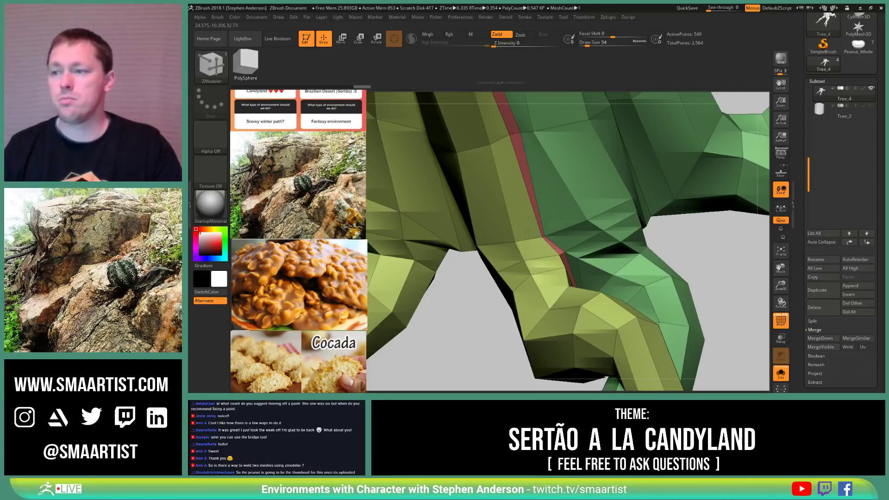
Step: Switch to the Move brush and set its draw size to 181
mouse_move(527, 233)
right_mouse_down()
mouse_move(557, 217)
mouse_move(560, 242)
mouse_move(522, 172)
right_mouse_up()
key("b")
key("m")
key("v")
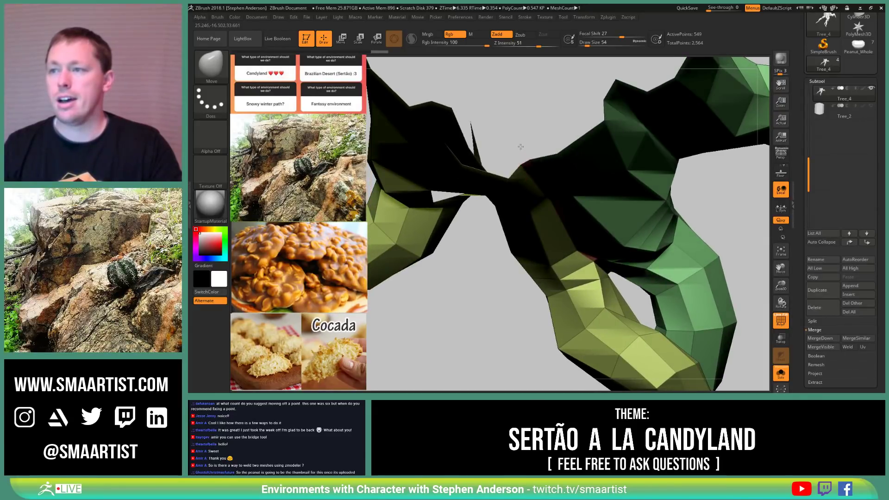
key("s")
mouse_move(522, 168)
left_mouse_down()
mouse_move(521, 151)
mouse_move(531, 153)
left_mouse_up()
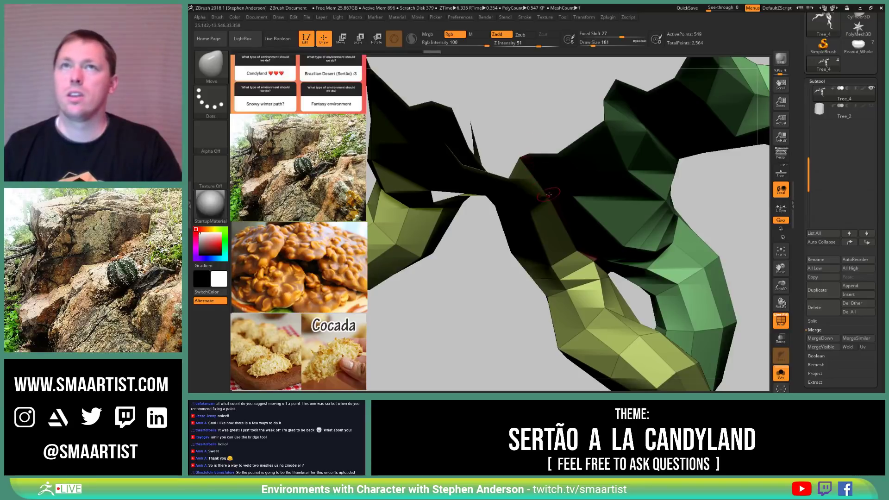
Step: Inspect the bridged seam and the surrounding roots from several angles, with and without the polyframe
right_click_drag(569, 204, 552, 196, "alt")
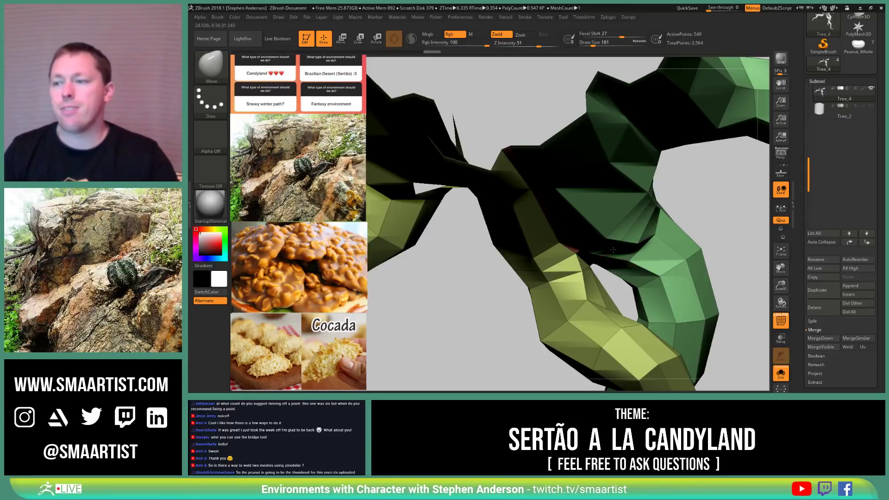
right_click_drag(614, 250, 585, 249)
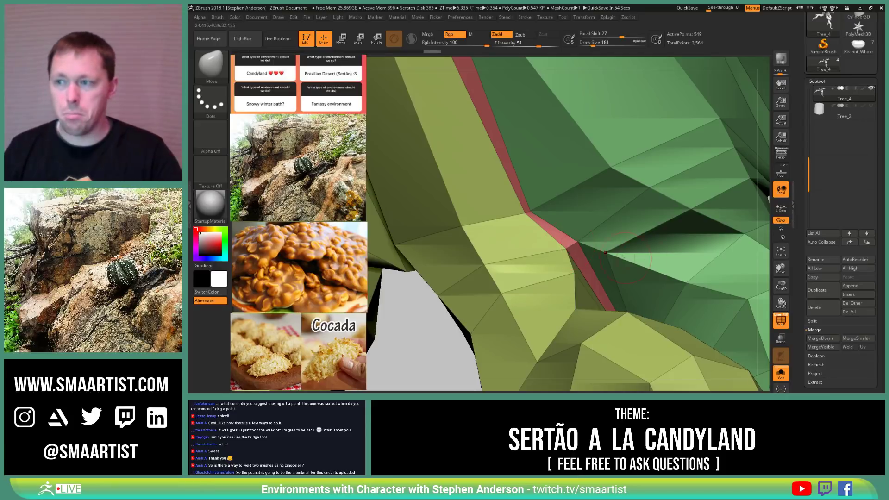
mouse_move(566, 247)
right_mouse_down()
mouse_move(606, 274)
mouse_move(477, 147)
mouse_move(613, 193)
mouse_move(546, 199)
right_mouse_up()
key("shift+f")
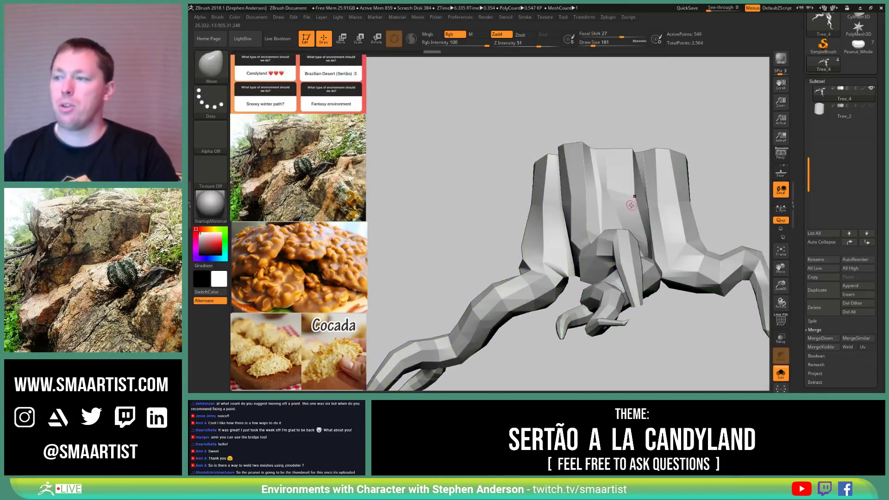
mouse_move(627, 203)
right_mouse_down()
mouse_move(602, 213)
mouse_move(623, 188)
mouse_move(575, 202)
mouse_move(556, 223)
mouse_move(546, 261)
mouse_move(556, 258)
right_mouse_up()
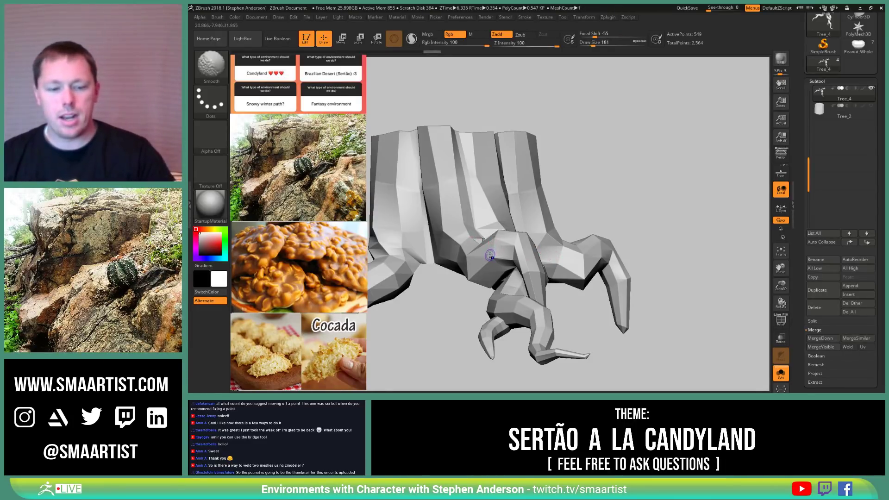
key("shift+f")
mouse_move(494, 248)
right_mouse_down()
mouse_move(583, 241)
mouse_move(512, 271)
right_mouse_up()
Step: Preview the tree with dynamic subdivision and raise SmoothSubdiv in stages to 6 while checking the seam
key("d")
key("shift+f")
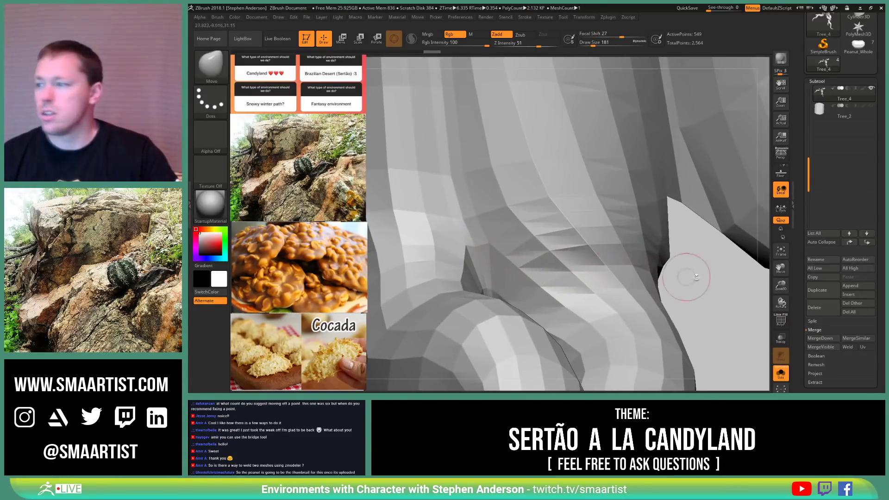
left_click(823, 393)
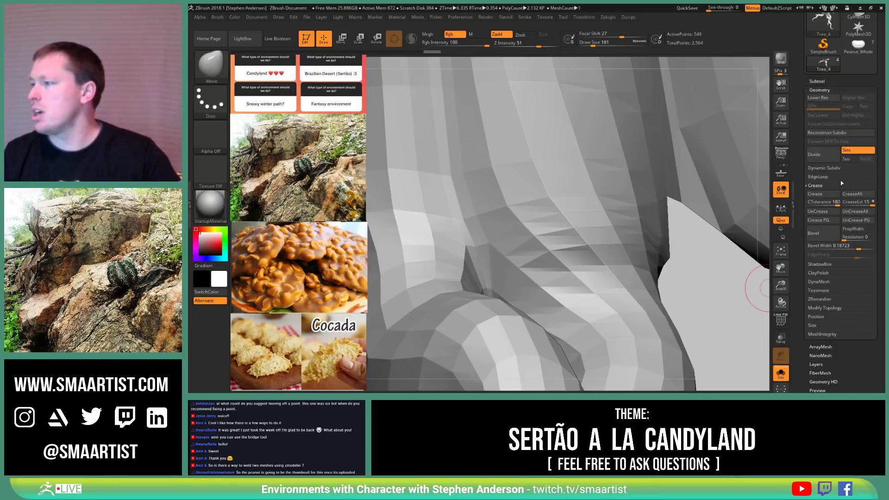
left_click(828, 168)
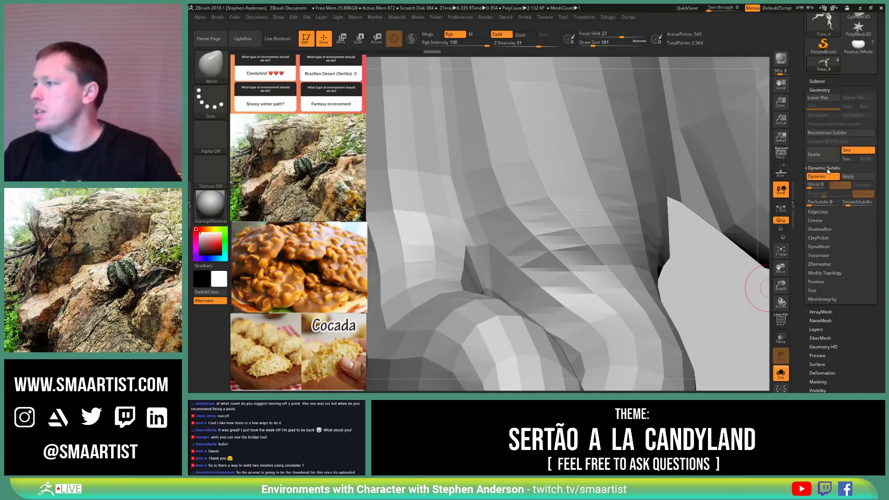
left_click(852, 204)
mouse_move(655, 248)
left_mouse_down()
mouse_move(581, 259)
mouse_move(568, 278)
mouse_move(547, 244)
left_mouse_up()
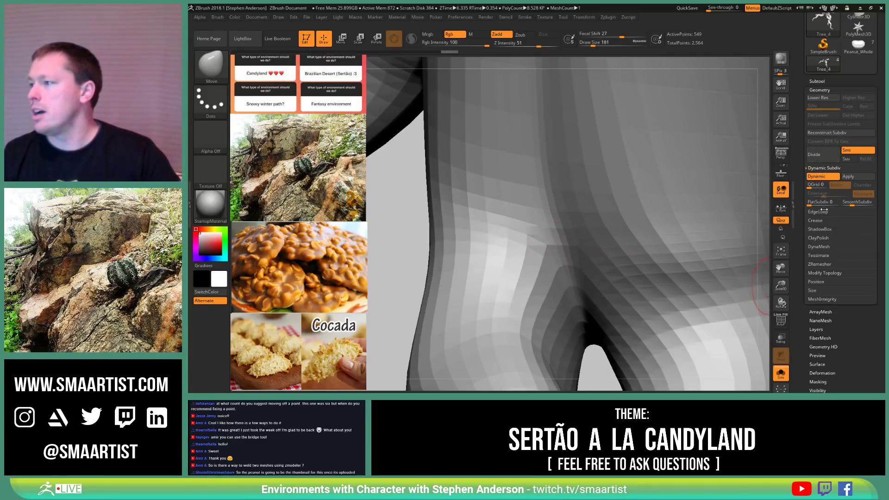
left_click(857, 204)
left_click_drag(602, 241, 683, 255)
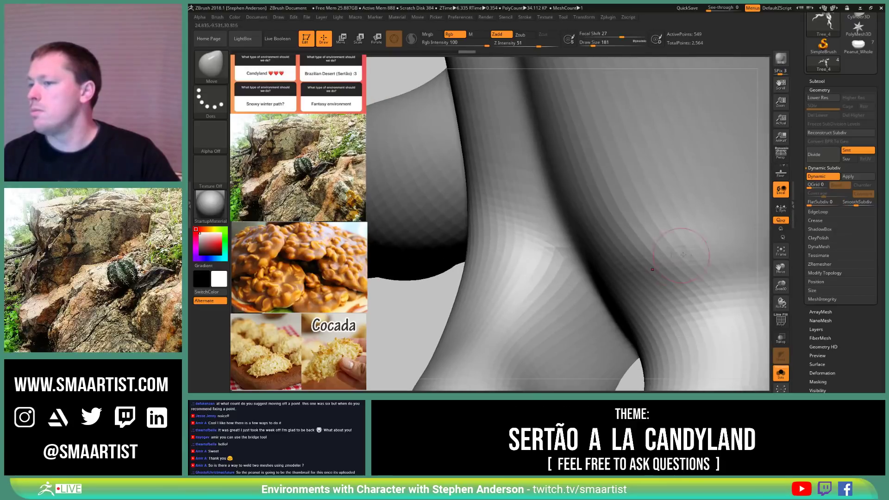
left_click(868, 204)
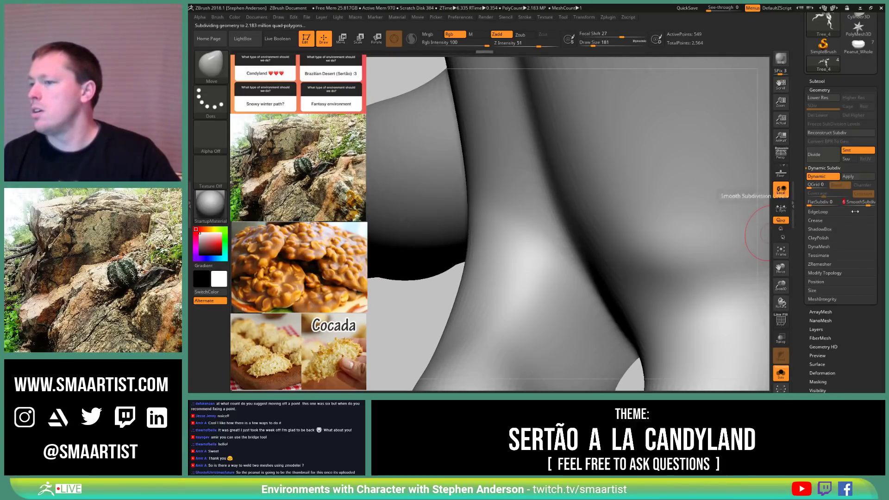
mouse_move(566, 280)
left_mouse_down()
mouse_move(637, 288)
mouse_move(611, 295)
mouse_move(551, 249)
left_mouse_up()
Step: Reduce the draw size to 25 and examine the smoothed seam up close with the polyframe on and off
key("shift+f")
key("s")
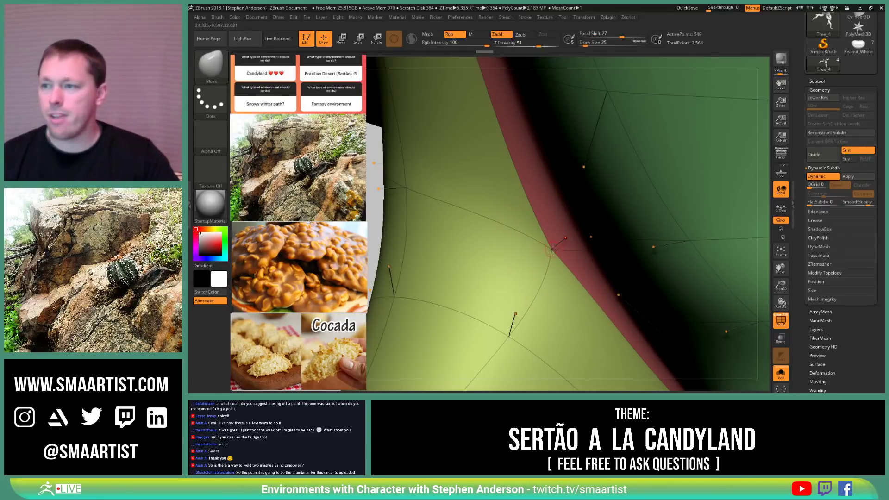
key("shift+f")
right_click_drag(587, 263, 590, 260)
right_click_drag(592, 267, 547, 251)
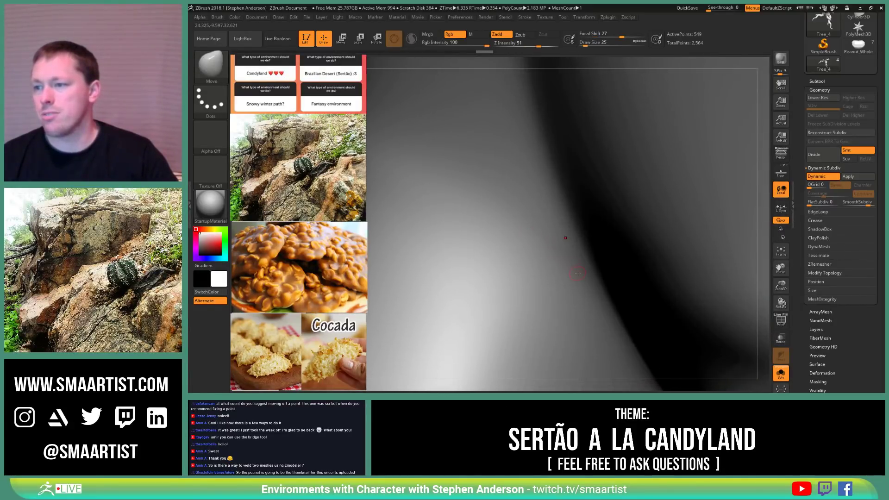
mouse_move(580, 277)
right_mouse_down("ctrl")
mouse_move(582, 227)
mouse_move(613, 234)
mouse_move(587, 230)
mouse_move(580, 257)
mouse_move(561, 267)
mouse_move(604, 271)
mouse_move(587, 267)
right_mouse_up("ctrl")
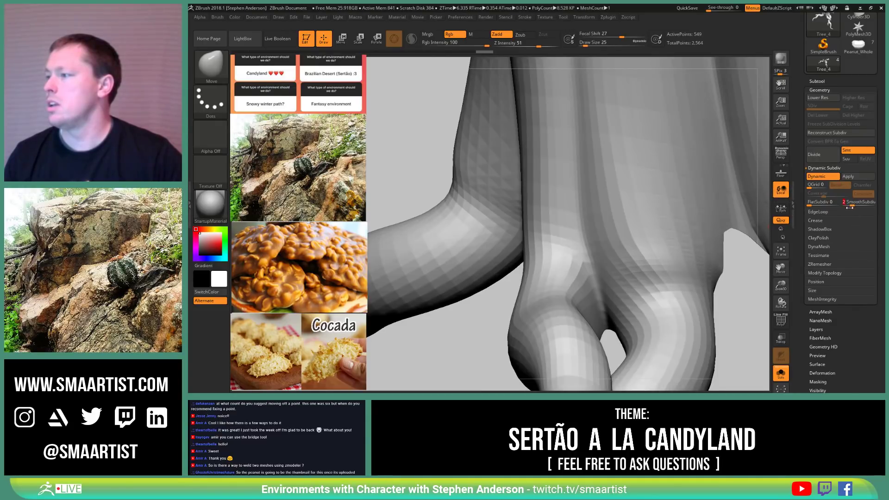
Step: Set SmoothSubdiv to 1, show the polyframe, and turn off the dynamic subdivision preview over the area between the green roots
left_click_drag(851, 205, 849, 207)
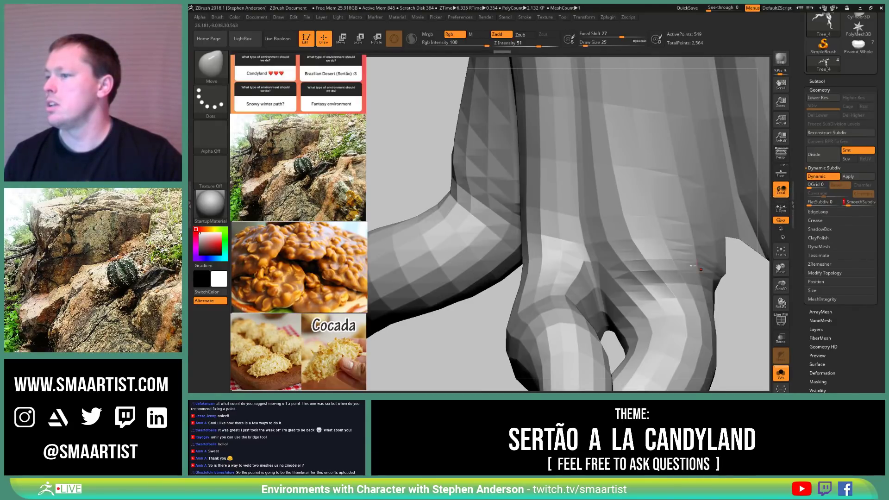
mouse_move(662, 297)
right_mouse_down("ctrl")
mouse_move(661, 255)
mouse_move(490, 198)
mouse_move(442, 208)
right_mouse_up("ctrl")
key("shift+f")
right_click_drag(532, 218, 538, 252)
key("shift+d")
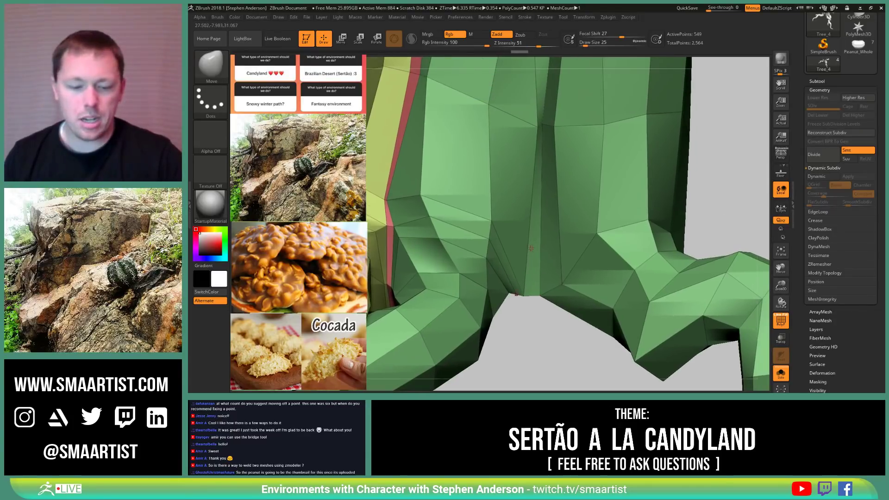
Step: Switch back to the ZModeler brush, try deleting the green polygroup island, and undo the deletion
key("b")
key("z")
key("m")
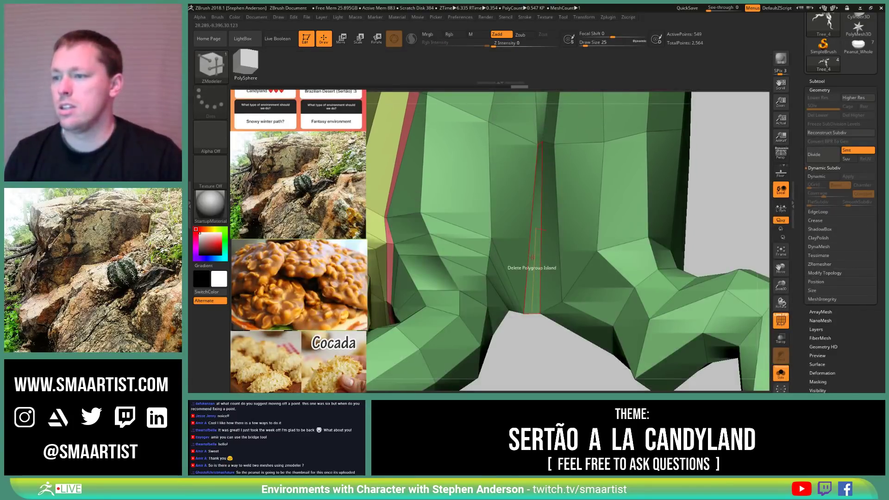
left_click(534, 258)
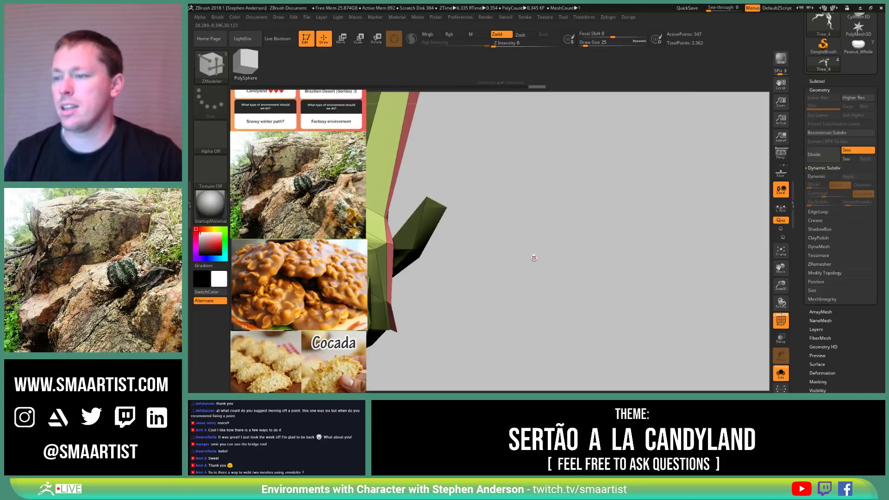
key("ctrl+z")
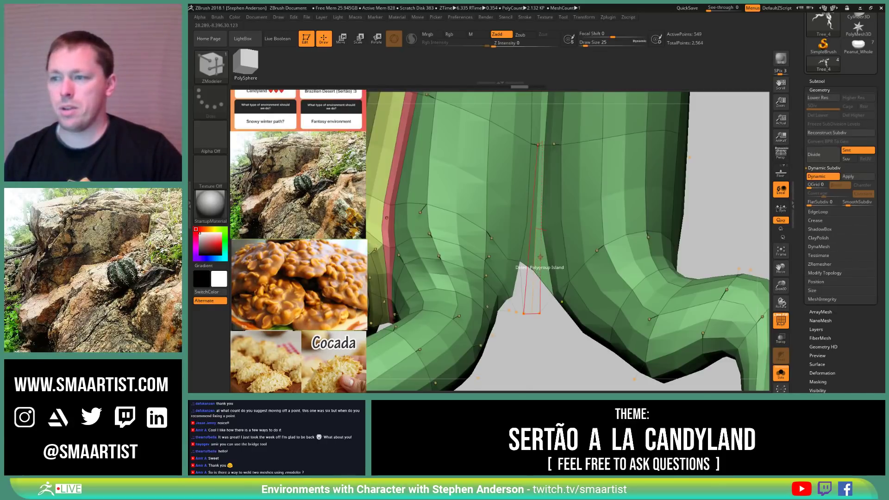
Step: Turn off dynamic subdivision and delete the single narrow polygon between the two roots
key("shift+d")
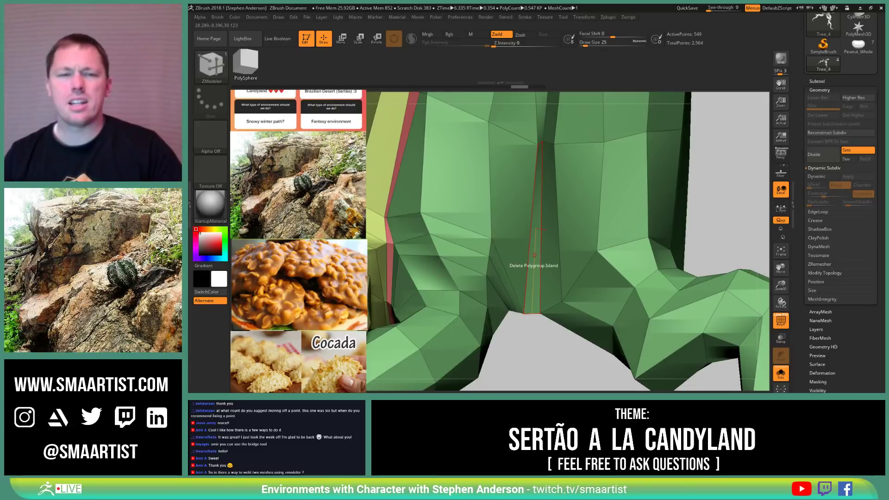
key("space")
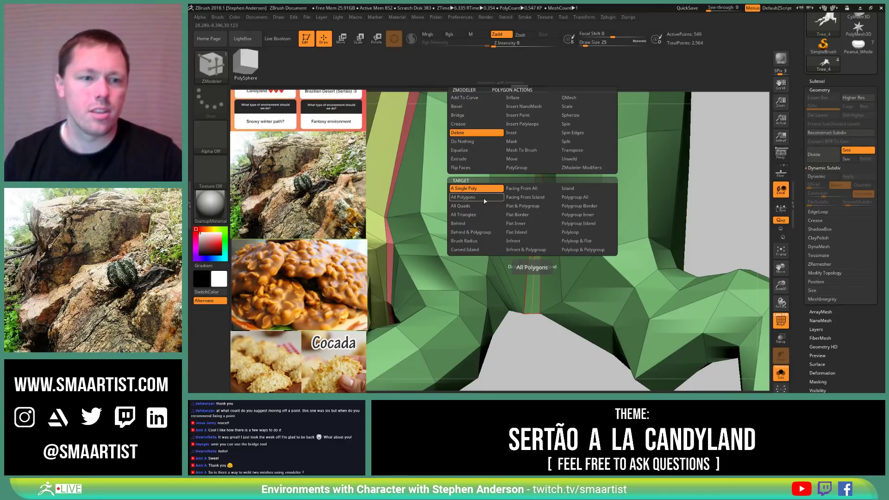
left_click(532, 288)
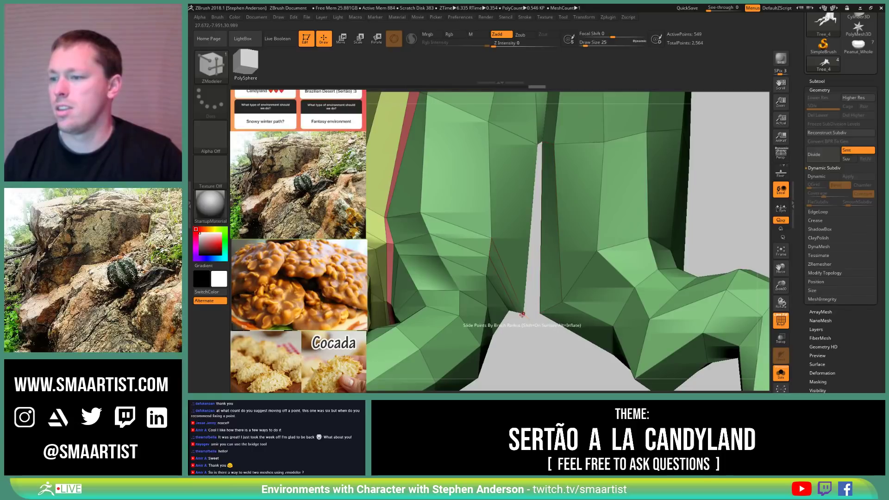
Step: Slide the corner point beside the gap upward and insert a single edge loop on the neighbouring root
key("space")
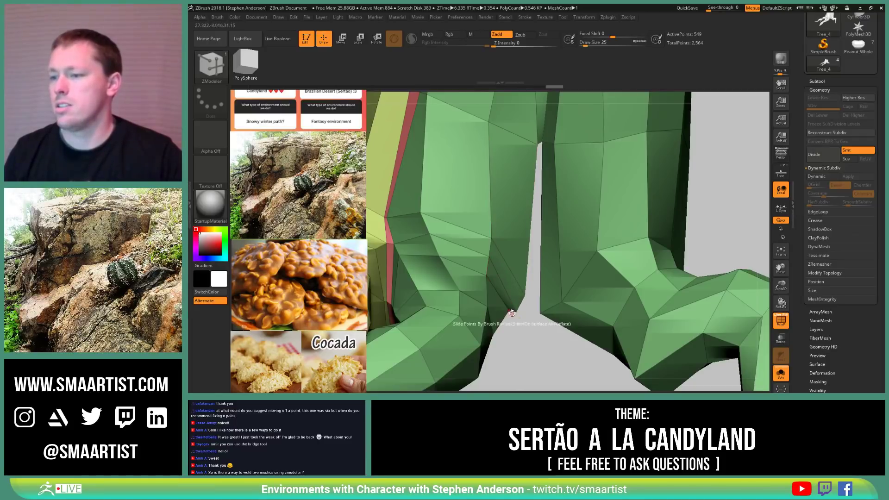
left_click_drag(516, 312, 523, 291)
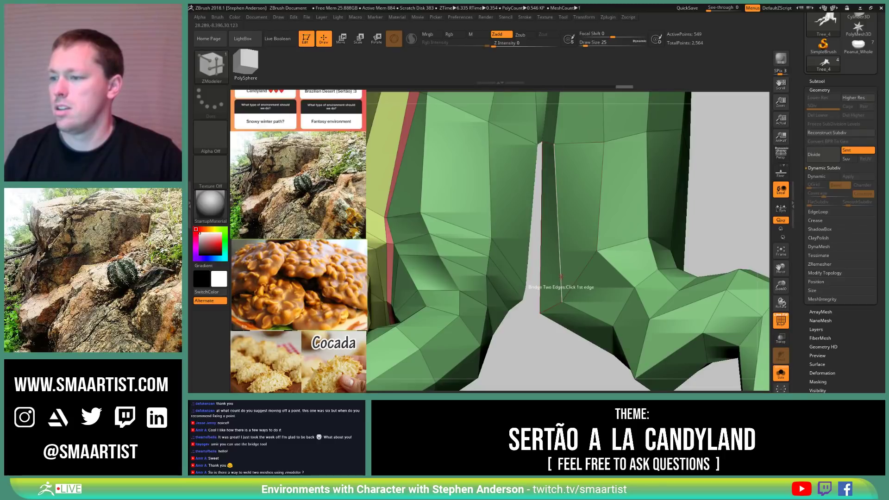
key("space")
left_click(544, 185)
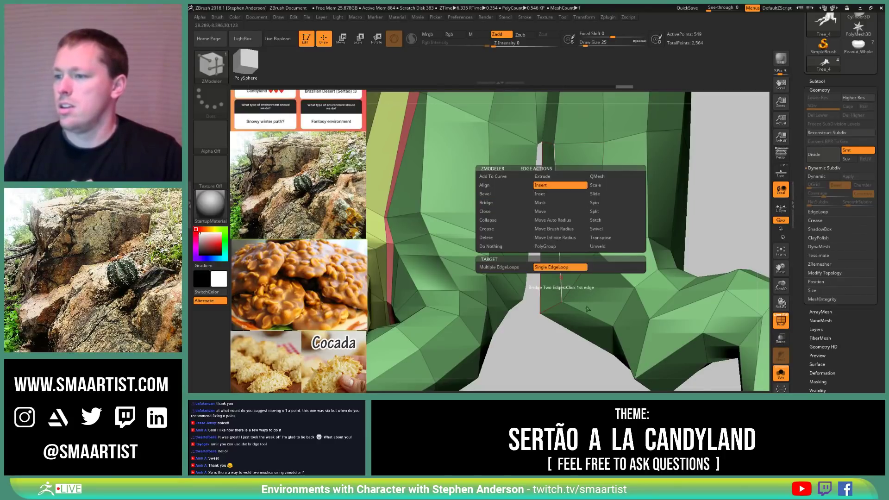
left_click(561, 276)
Step: Bridge the open edges on both sides of the gap between the two roots
right_click_drag(608, 270, 548, 298)
key("space")
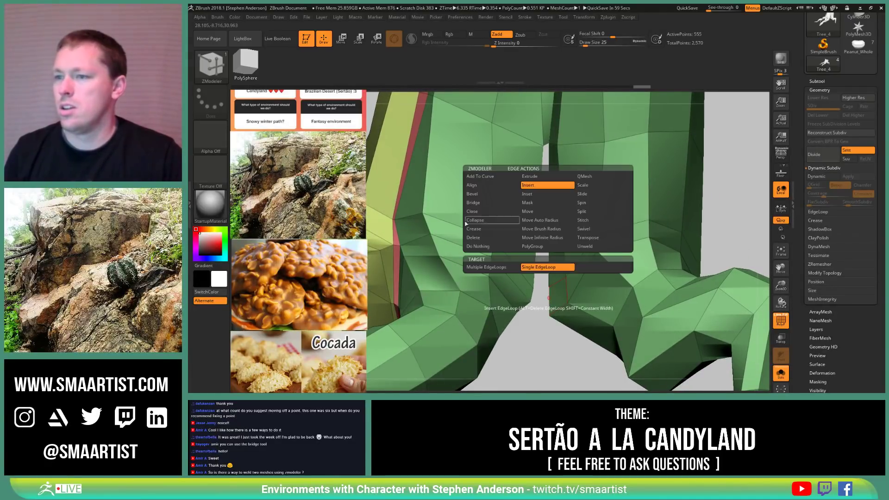
left_click(480, 200)
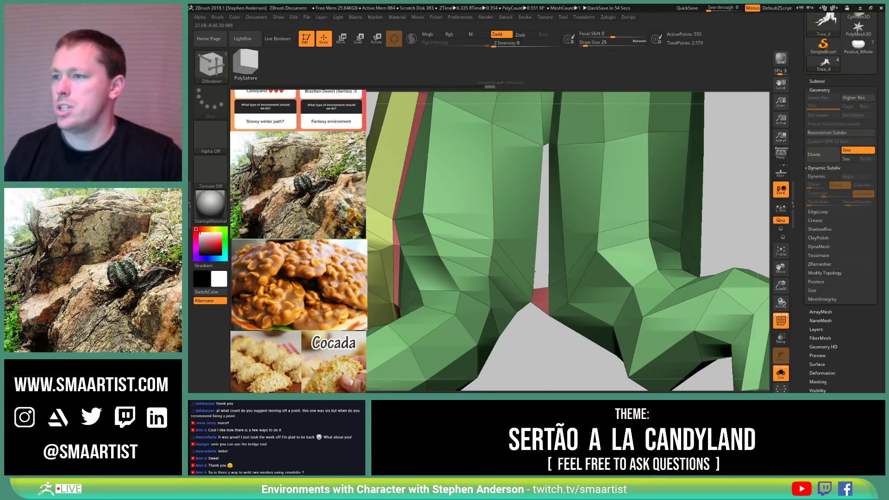
key("ctrl+z")
key("ctrl+z")
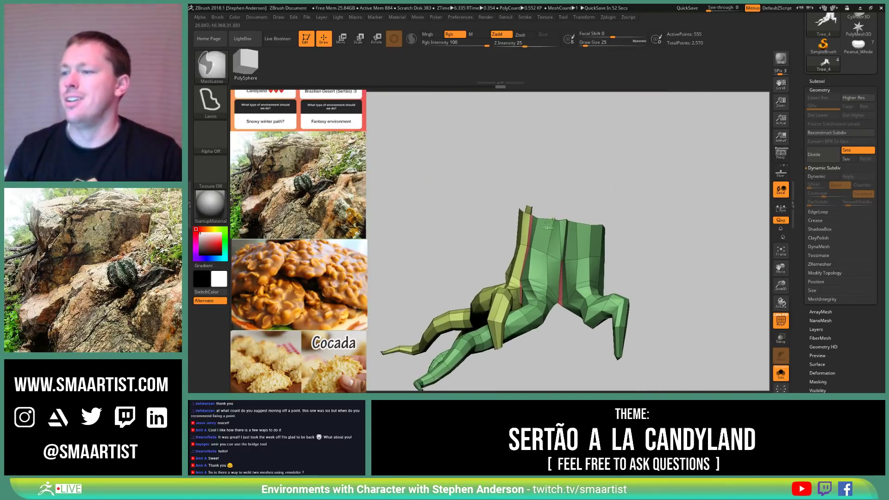
Step: Turn off Solo mode to show the surrounding rock terrain together with the stump
left_click_drag(534, 281, 530, 236)
right_click_drag(530, 236, 534, 285)
left_click(781, 373)
right_click_drag(641, 317, 579, 263, "ctrl")
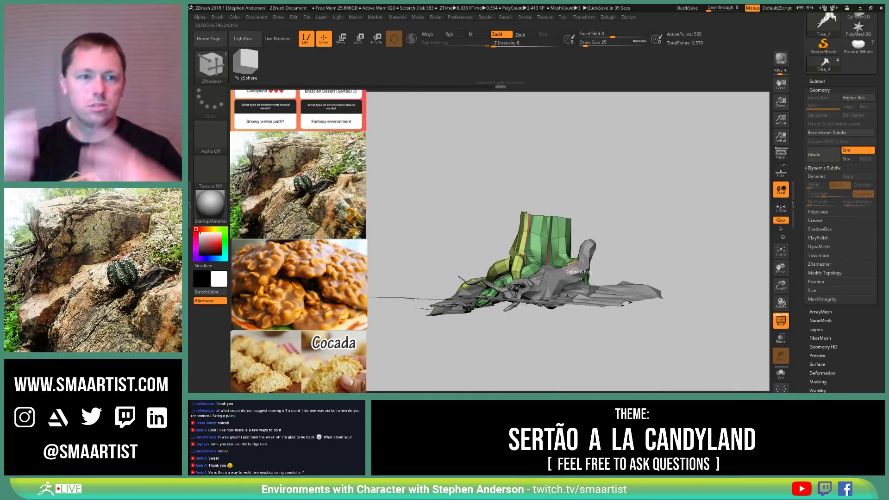
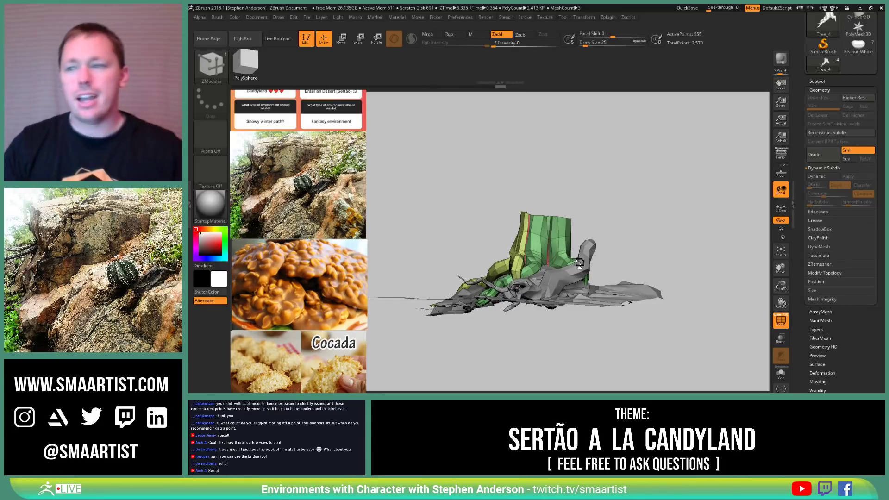
Step: Examine how the stump and its roots sit on the terrain, with and without the polyframe
key("shift+f")
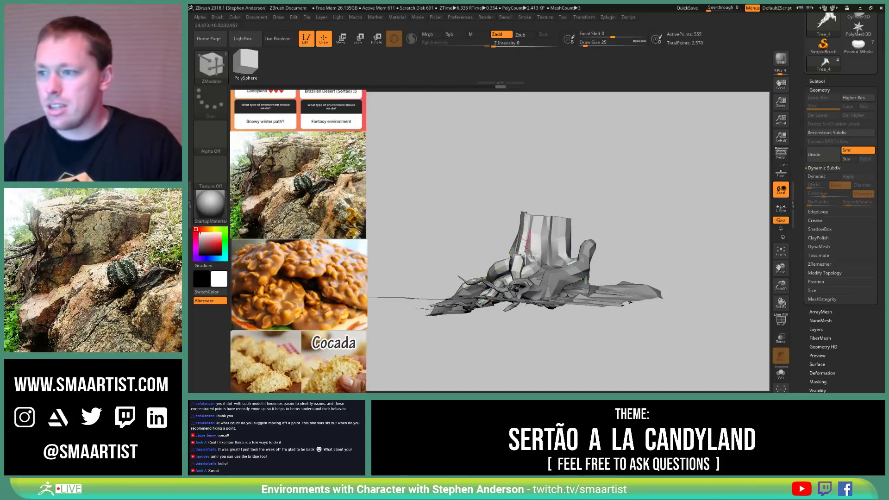
left_click_drag(443, 182, 527, 277)
right_click_drag(528, 277, 503, 256)
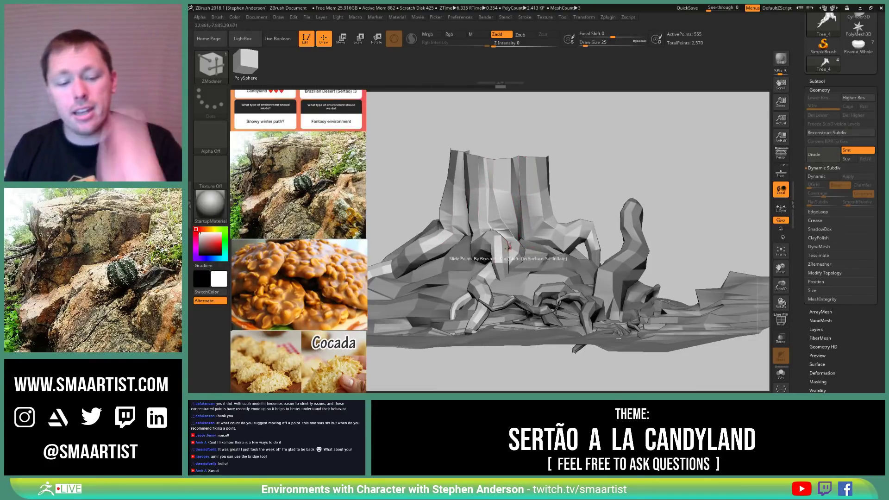
key("shift+f")
mouse_move(506, 224)
right_mouse_down()
mouse_move(494, 221)
mouse_move(505, 223)
right_mouse_up()
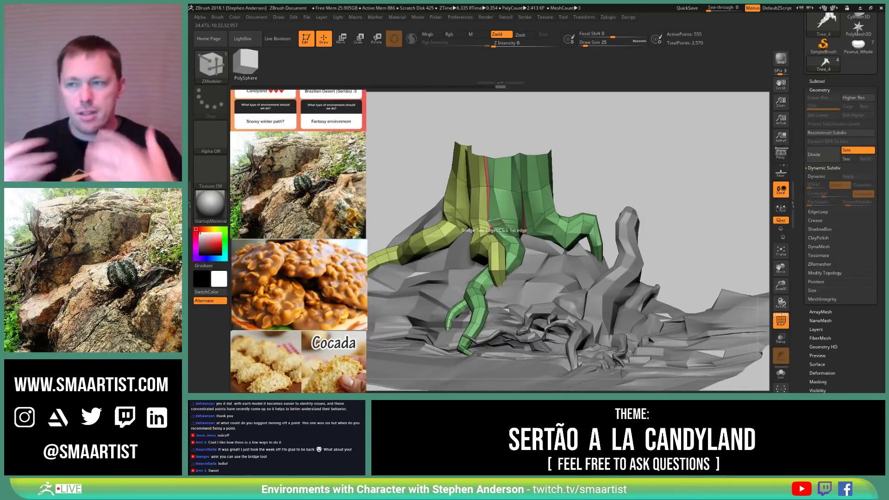
Step: Subdivide the stump mesh to level 3 and hide its polyframe
key("ctrl")
key("ctrl+d")
key("ctrl+d")
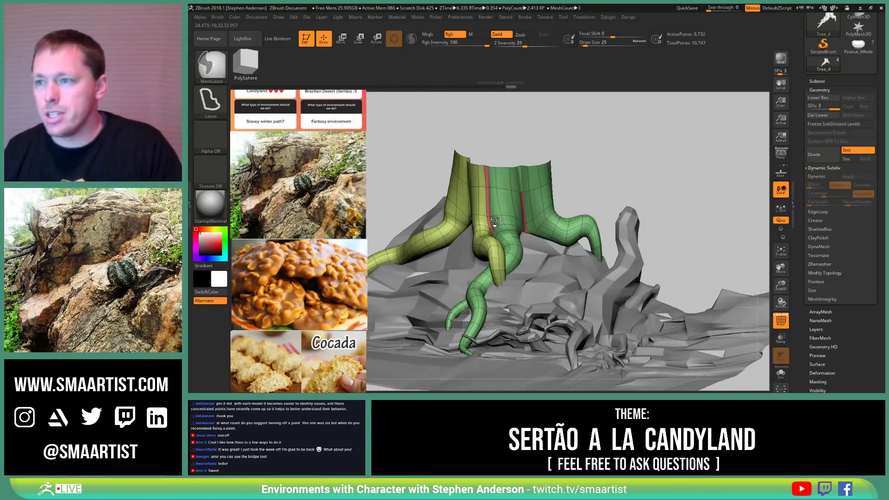
key("shift+f")
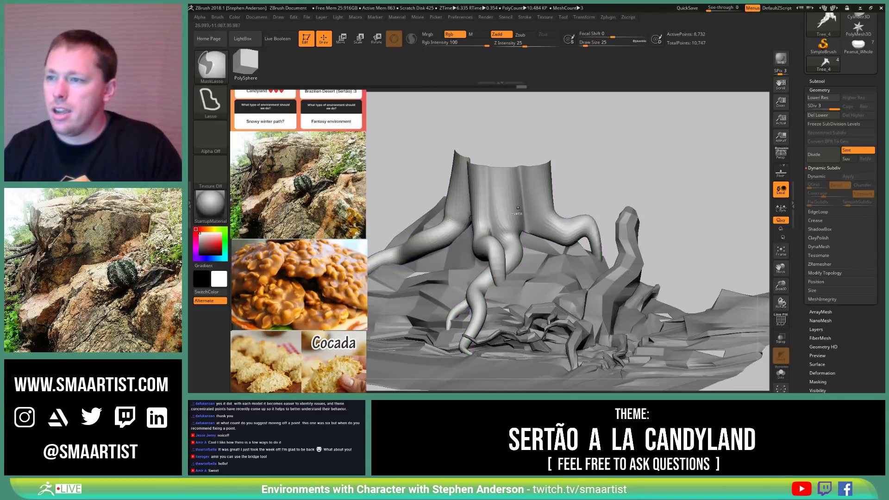
Step: Try building up rough bark on the stump's front with the ClayBuildup brush at draw size 537
right_click_drag(516, 208, 538, 234, "ctrl")
key("b")
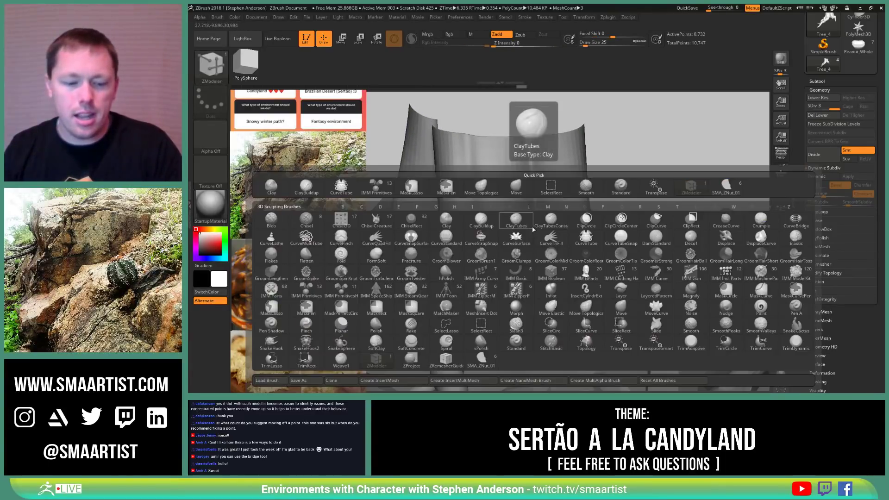
type("cb")
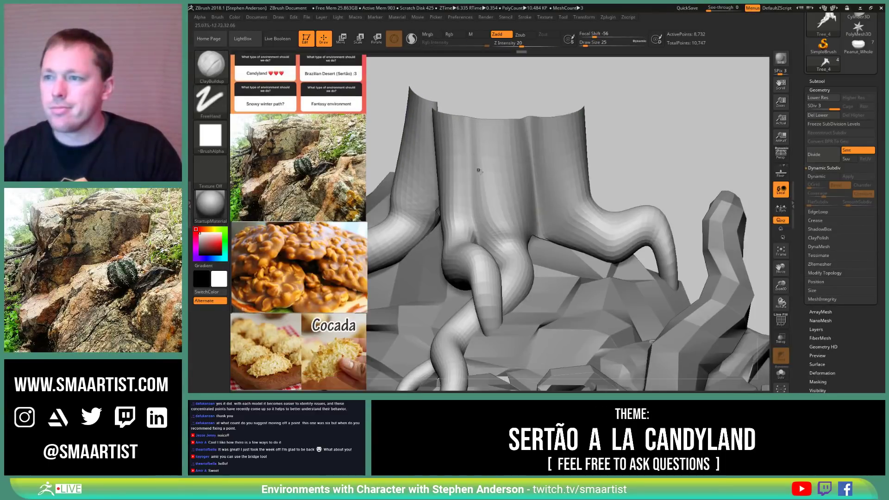
type("s537")
key("Return")
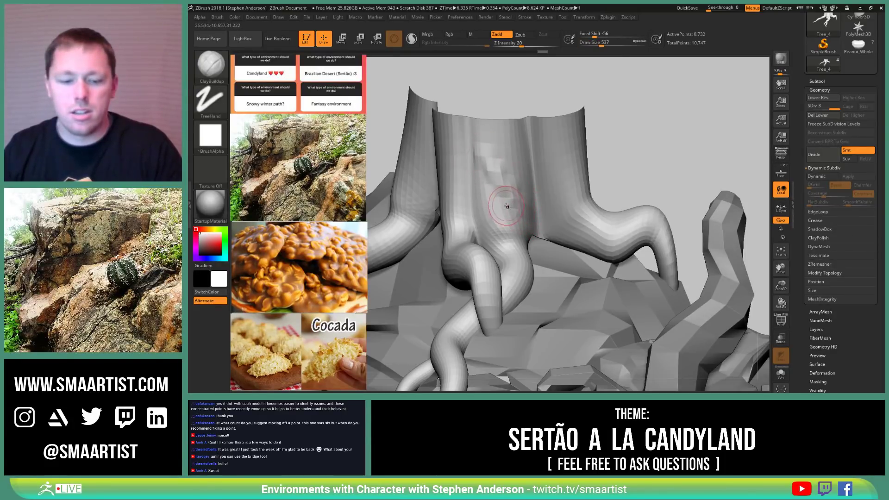
Step: Carve trial bark detail across the stump's front and side with the DamStandard brush at draw size 321
type("bds321")
key("Return")
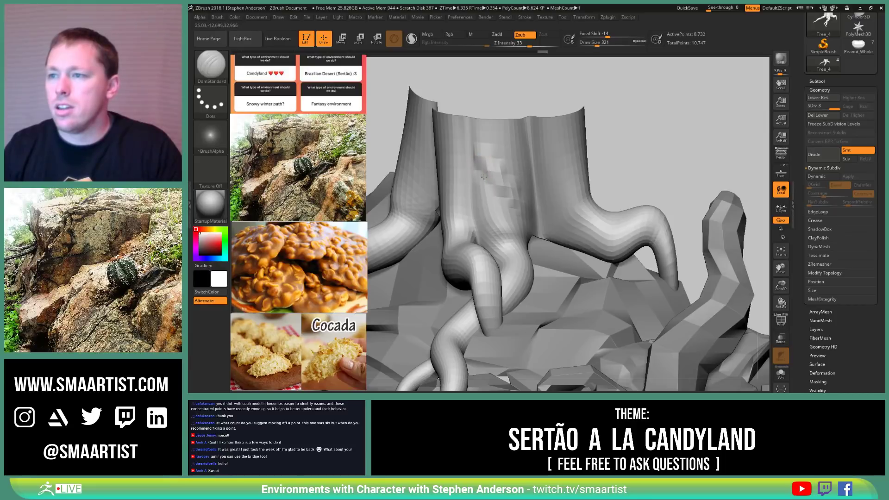
left_click_drag(479, 122, 537, 187)
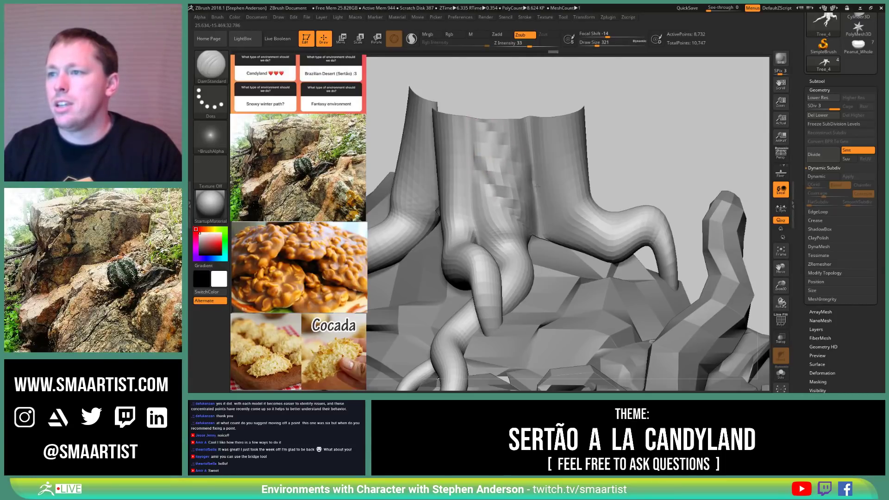
mouse_move(505, 230)
right_mouse_down()
mouse_move(551, 208)
mouse_move(524, 199)
right_mouse_up()
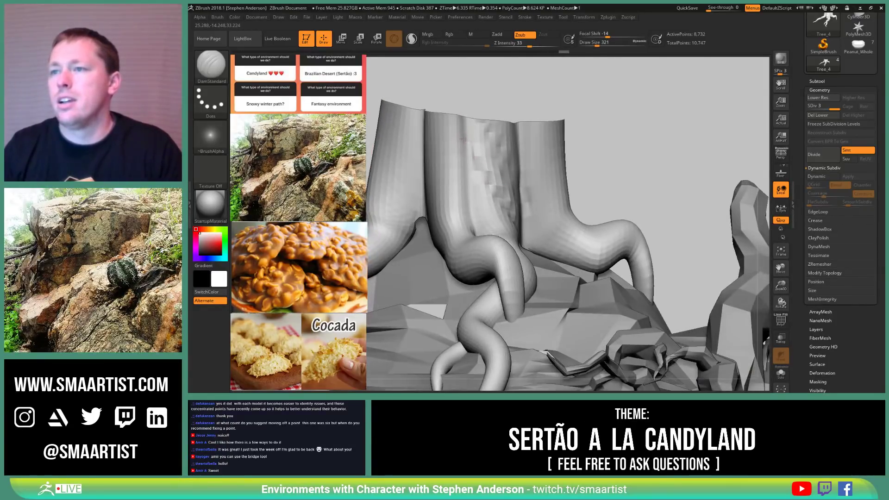
right_click_drag(479, 170, 453, 191)
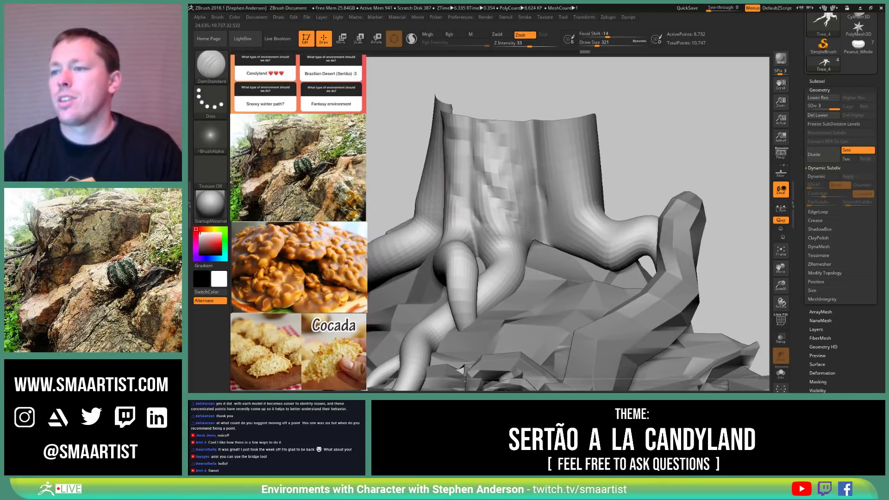
mouse_move(548, 258)
right_mouse_down()
mouse_move(621, 291)
mouse_move(621, 171)
right_mouse_up()
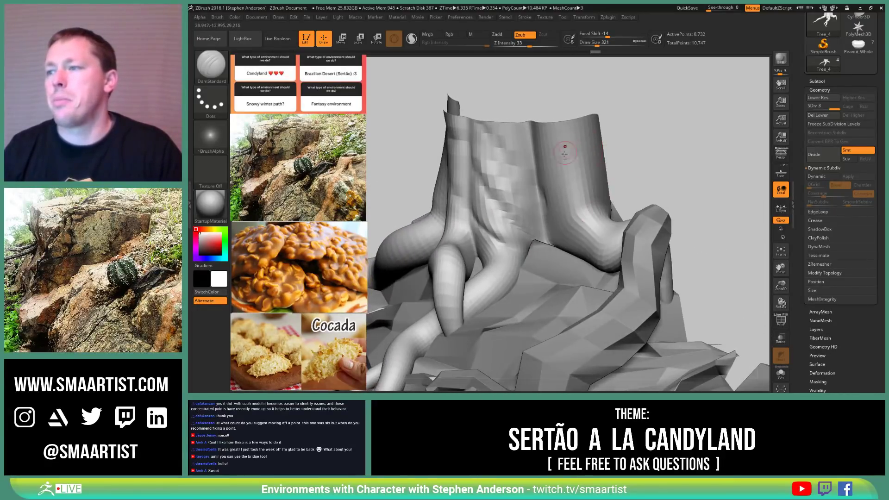
left_click_drag(529, 126, 606, 191)
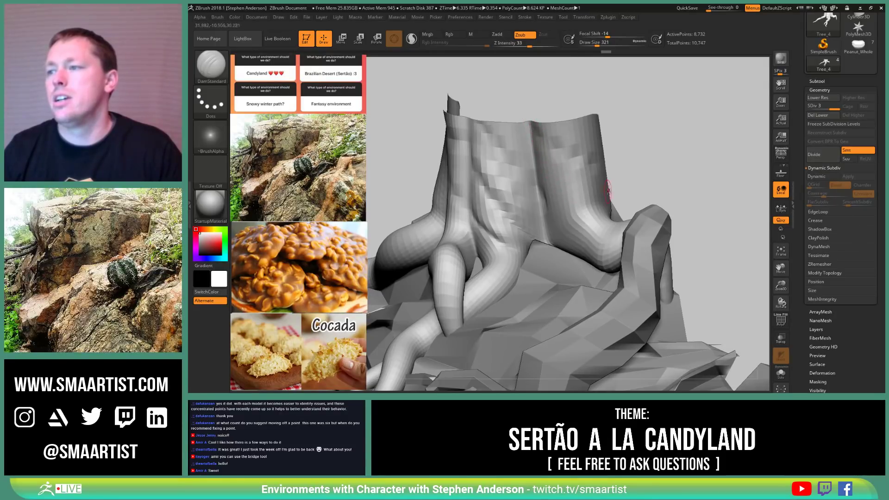
Step: Undo the trial bark strokes and the subdivisions on the stump
mouse_move(607, 193)
right_mouse_down("ctrl")
mouse_move(518, 169)
mouse_move(554, 178)
mouse_move(545, 179)
right_mouse_up("ctrl")
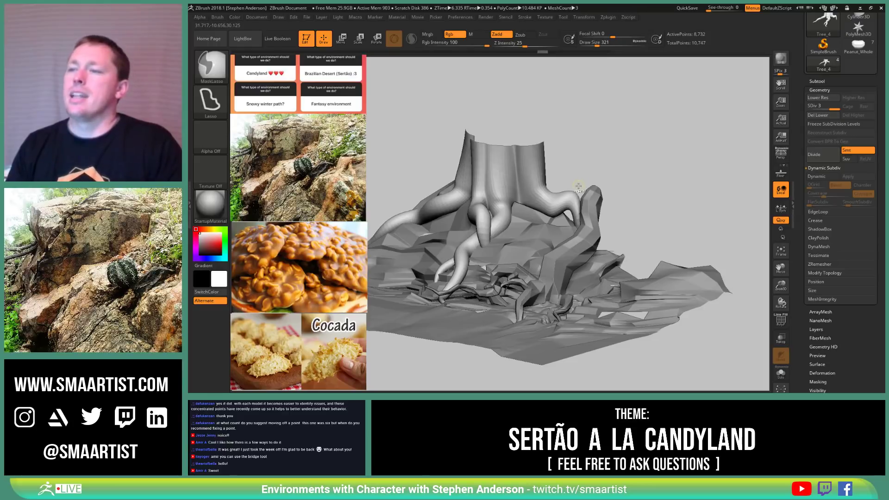
key("shift+d")
key("shift+d")
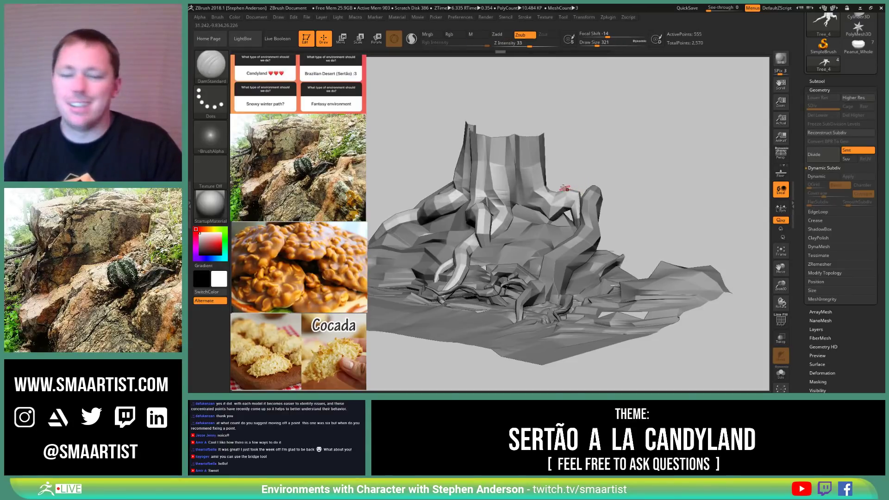
Step: Turn on dynamic subdivision for the stump
mouse_move(566, 189)
right_mouse_down("ctrl")
mouse_move(564, 182)
mouse_move(584, 179)
mouse_move(575, 173)
mouse_move(562, 215)
right_mouse_up("ctrl")
key("d")
key("ctrl")
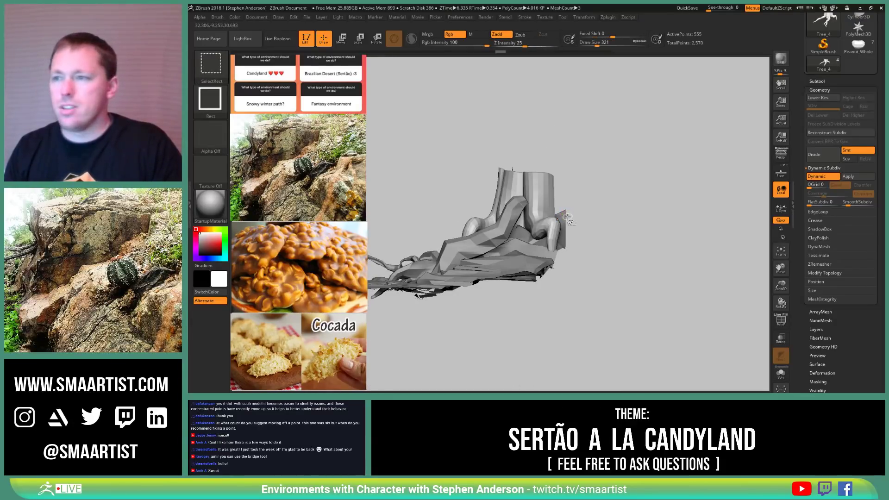
Step: Duplicate the rooted stump section with the move gizmo and place the rotated copy on the stump's open back side
key("w")
mouse_move(617, 143)
right_mouse_down()
mouse_move(615, 203)
mouse_move(577, 125)
mouse_move(733, 234)
mouse_move(733, 210)
right_mouse_up()
left_click(528, 262)
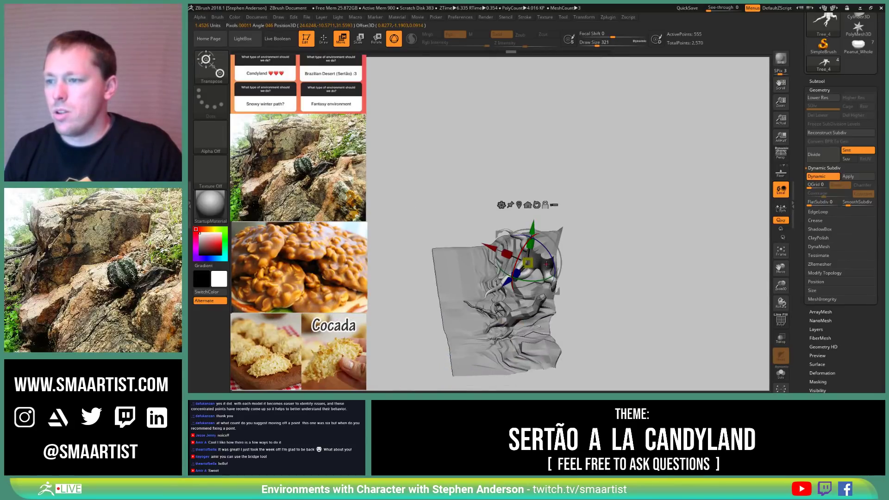
right_click_drag(585, 218, 635, 248)
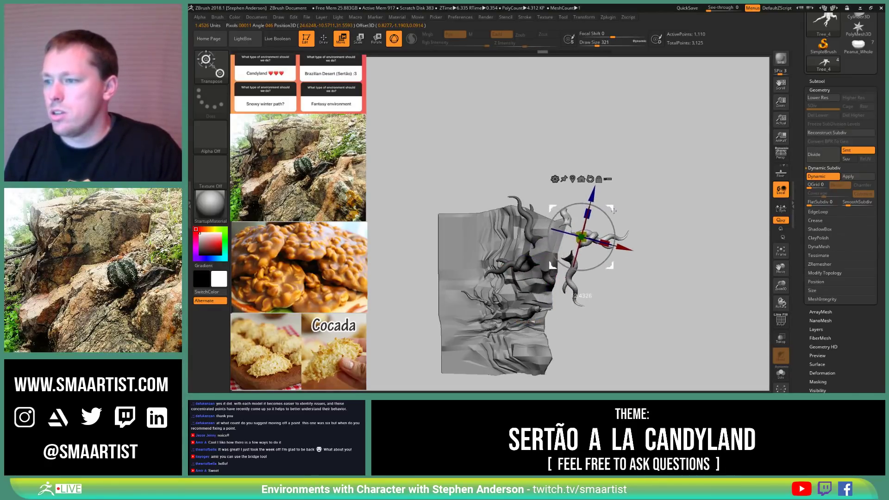
right_click_drag(612, 260, 701, 190)
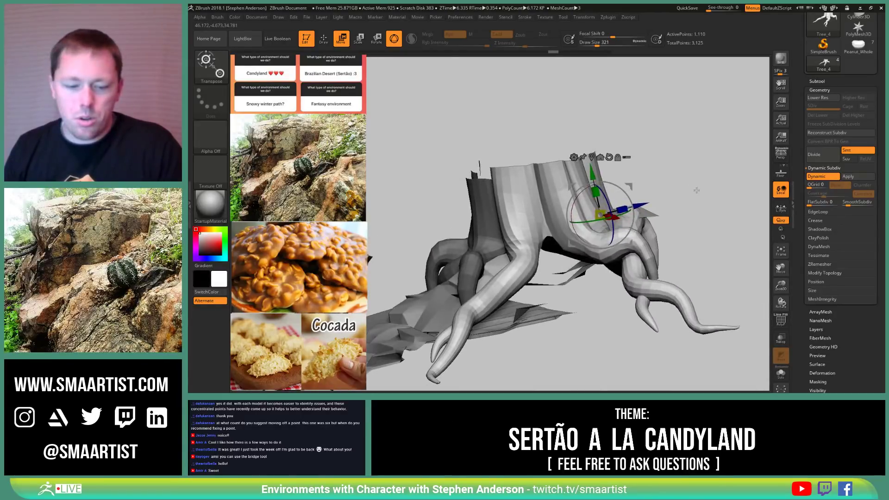
Step: Pull in the base between the copied roots with the Move brush at draw size 2185
key("b")
key("m")
key("v")
key("s")
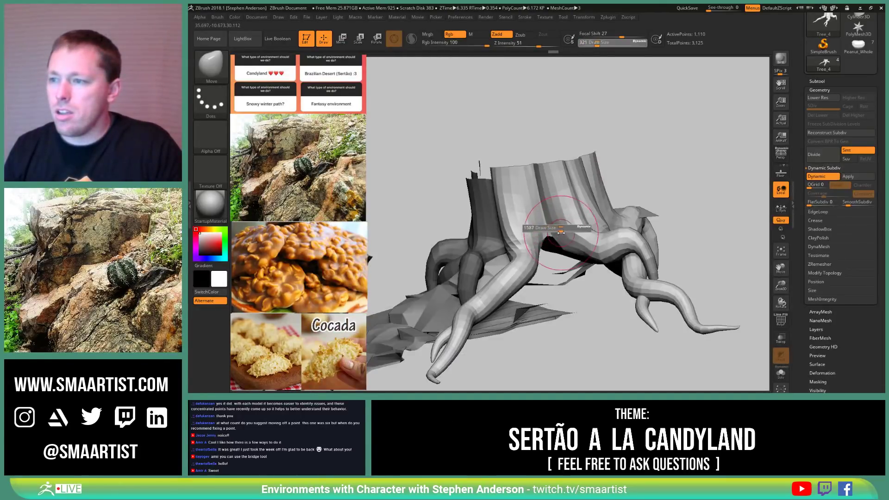
left_click_drag(561, 233, 532, 230)
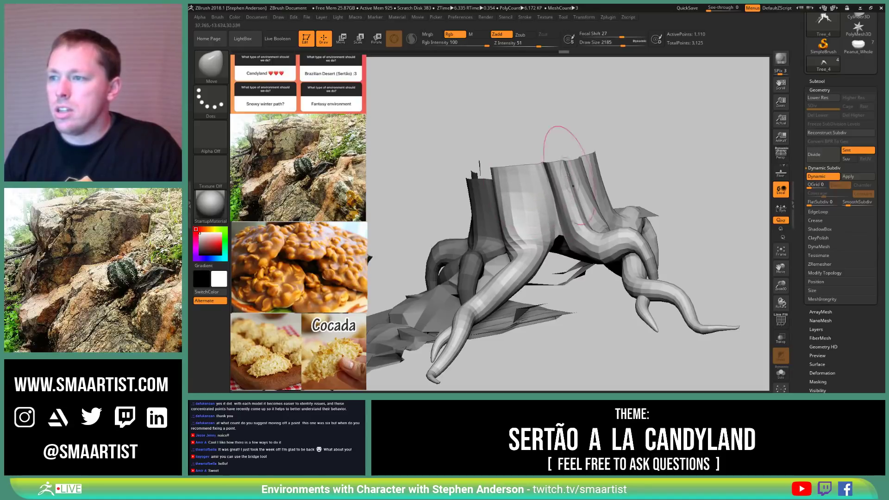
Step: Reshape the lower bend of the copied forked root with the Move brush
right_click_drag(569, 176, 516, 267)
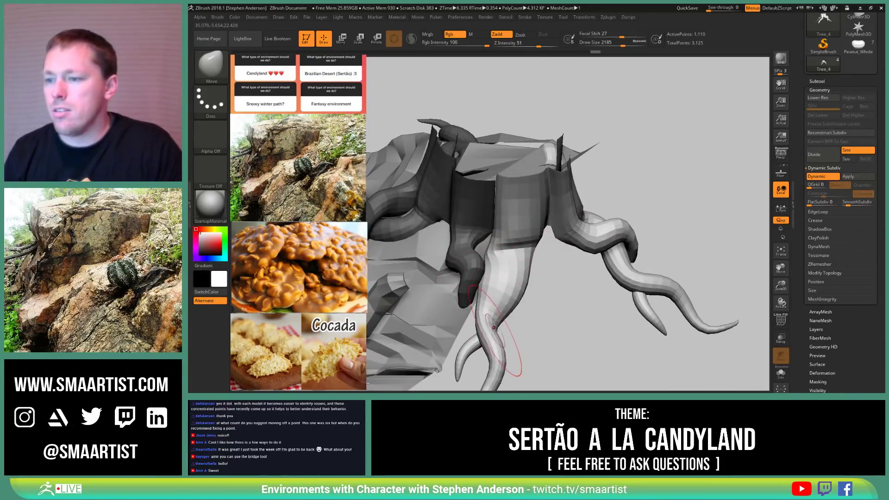
left_click_drag(495, 330, 546, 328)
left_click_drag(497, 345, 476, 343)
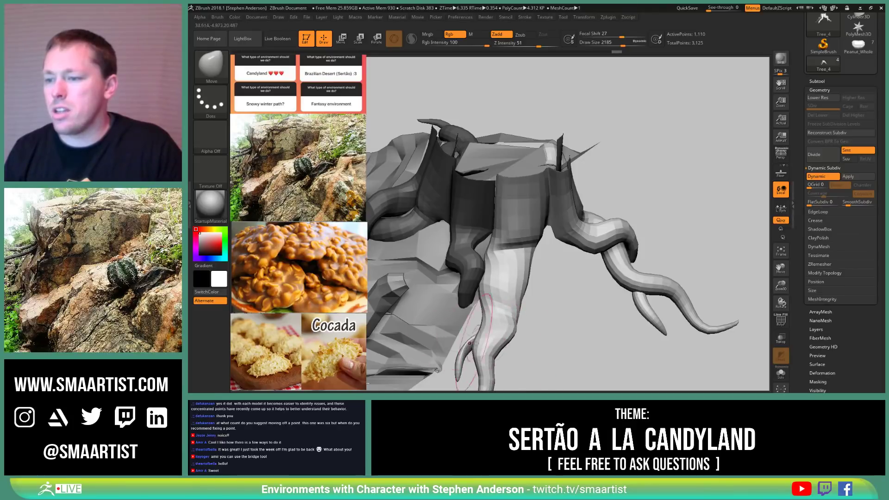
Step: Reshape the long outstretched root along its length with the Move brush at draw size 1523
mouse_move(496, 335)
right_mouse_down()
mouse_move(502, 251)
mouse_move(522, 230)
mouse_move(493, 228)
right_mouse_up()
key("space")
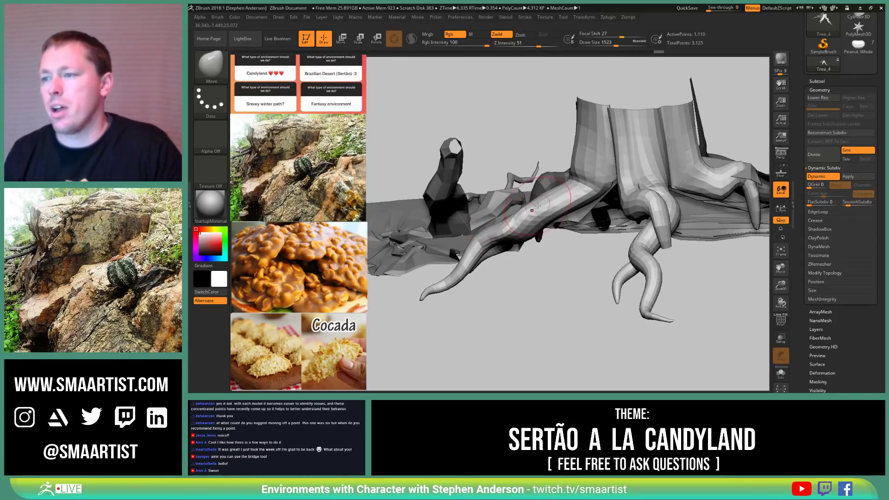
mouse_move(548, 202)
right_mouse_down()
mouse_move(552, 221)
mouse_move(566, 189)
mouse_move(579, 207)
mouse_move(503, 231)
mouse_move(512, 243)
mouse_move(513, 217)
right_mouse_up()
left_click_drag(513, 219, 522, 225, "shift")
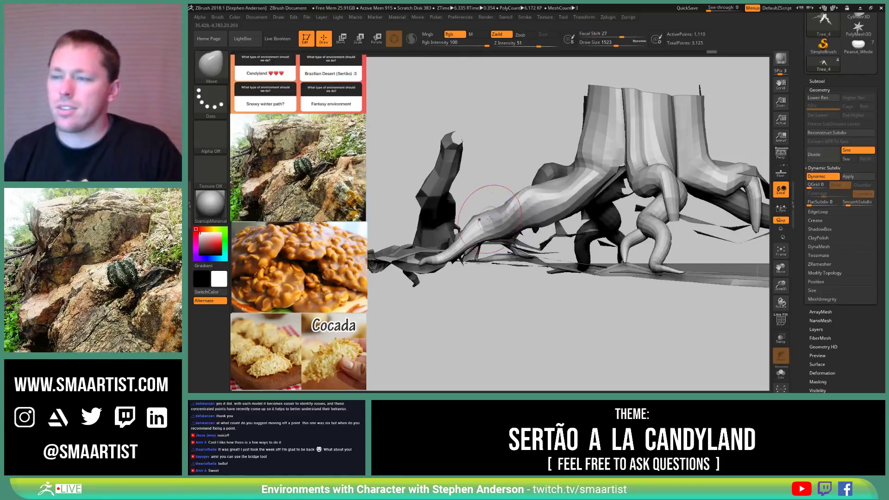
right_click_drag(486, 206, 531, 218)
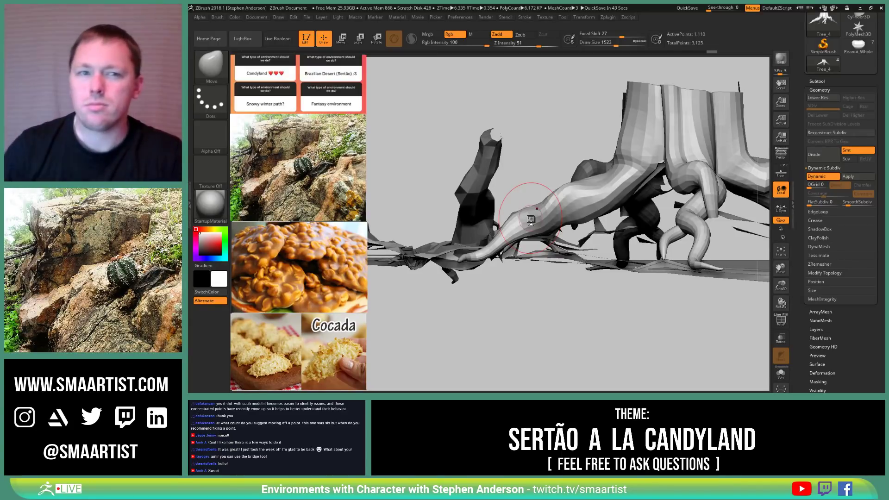
Step: Isolate the small side root of the forked root with a mask and adjust its position with the move gizmo
mouse_move(579, 203)
right_mouse_down()
mouse_move(542, 224)
mouse_move(526, 251)
mouse_move(538, 263)
right_mouse_up()
key("w")
key("q")
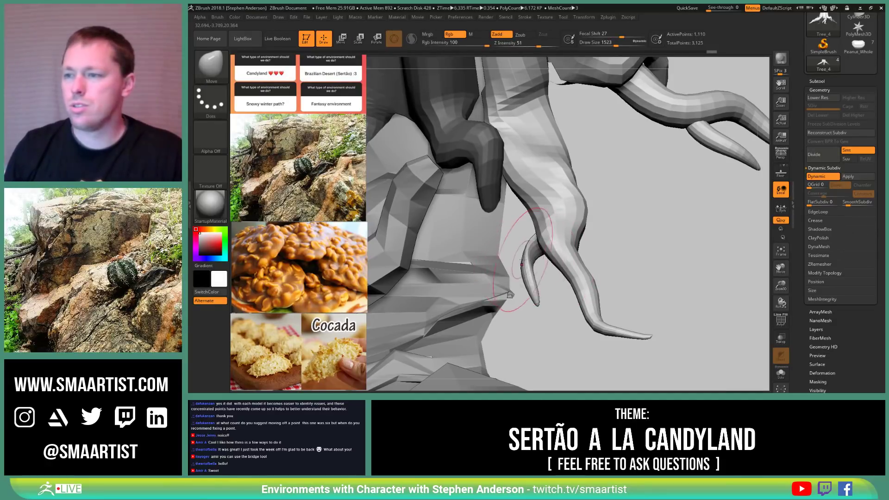
key("w")
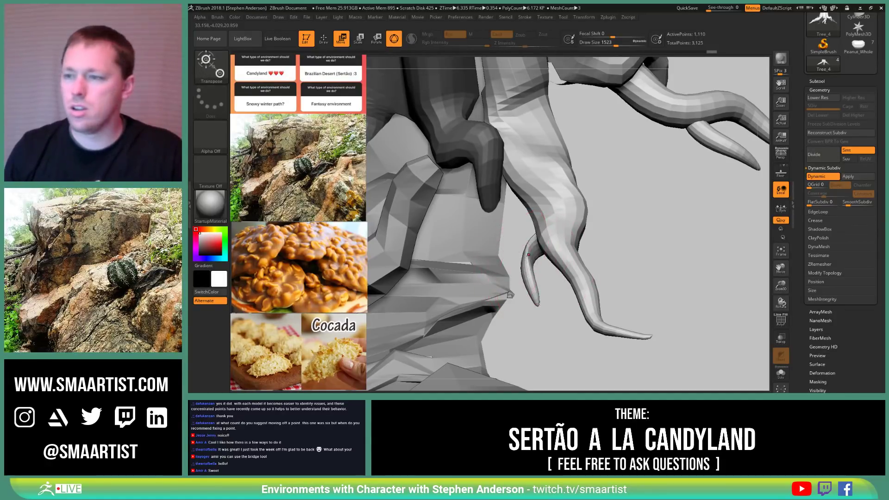
left_click(534, 281, "ctrl")
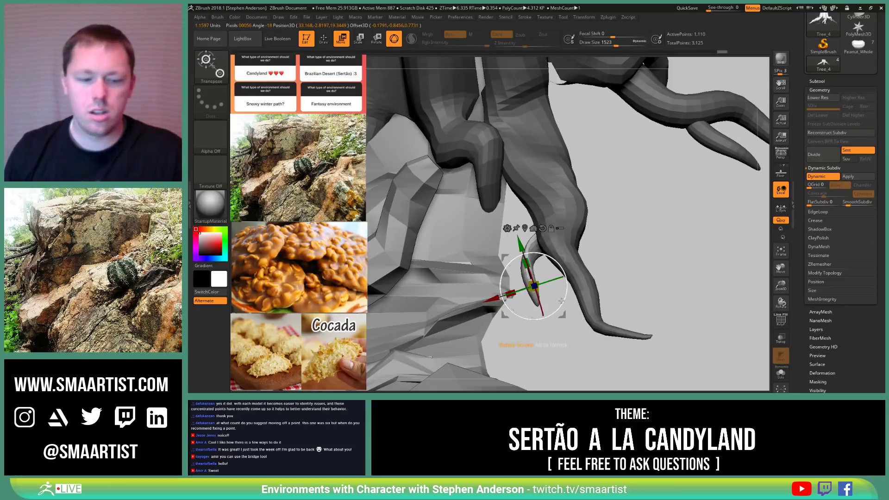
key("q")
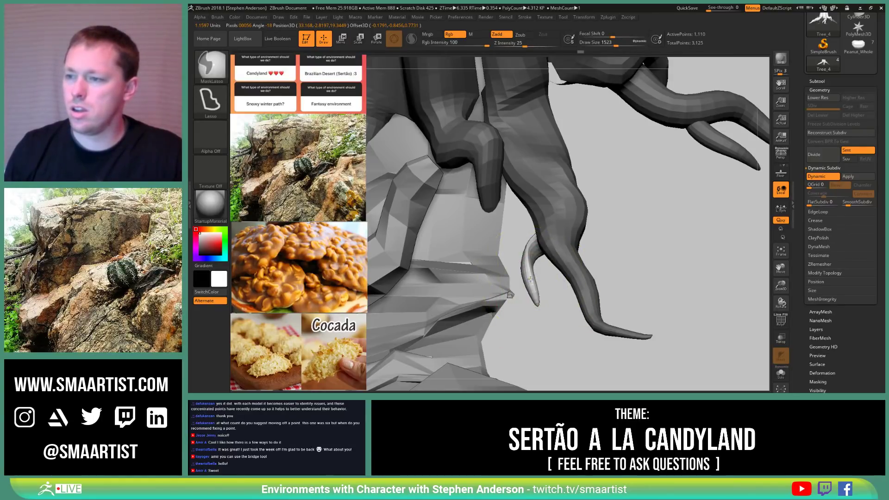
key("w")
left_click_drag(564, 253, 813, 217)
mouse_move(694, 268)
right_mouse_down("ctrl")
mouse_move(692, 208)
mouse_move(434, 260)
mouse_move(575, 266)
mouse_move(532, 259)
right_mouse_up("ctrl")
Step: Show the stump alone with its polygroup wireframe displayed and open the polygroup options
key("b")
key("m")
key("v")
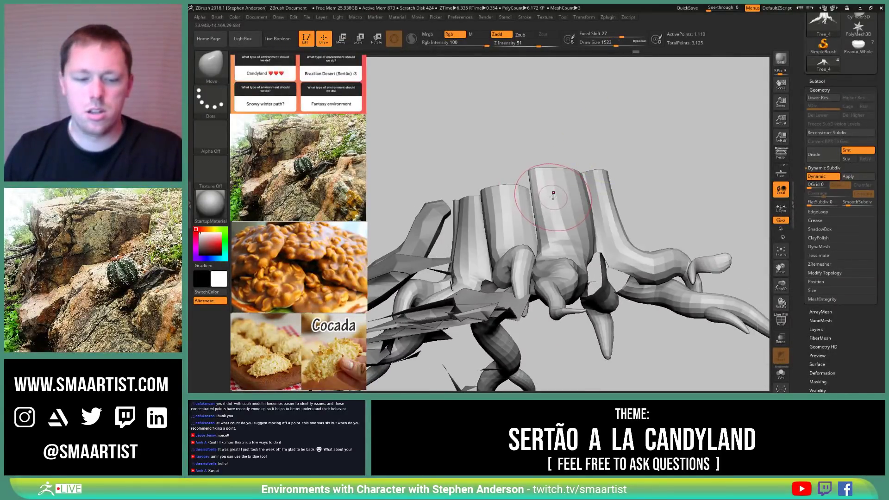
key("w")
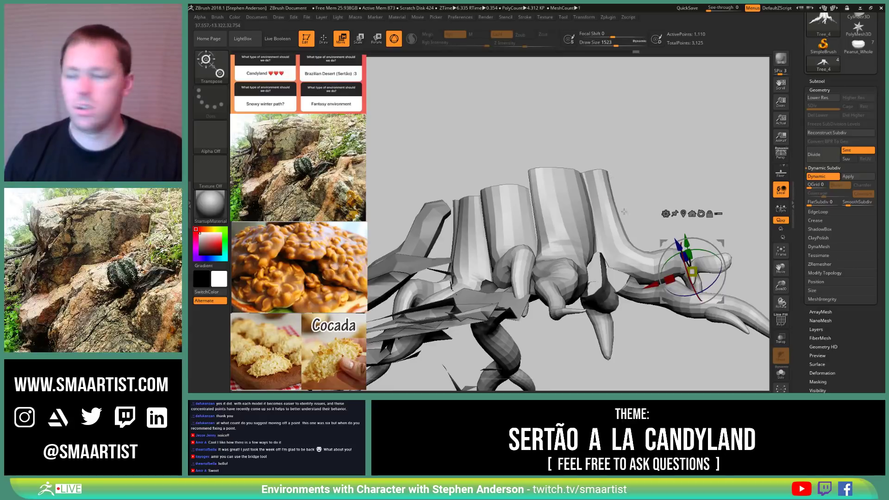
scroll(836, 317, "down", 3)
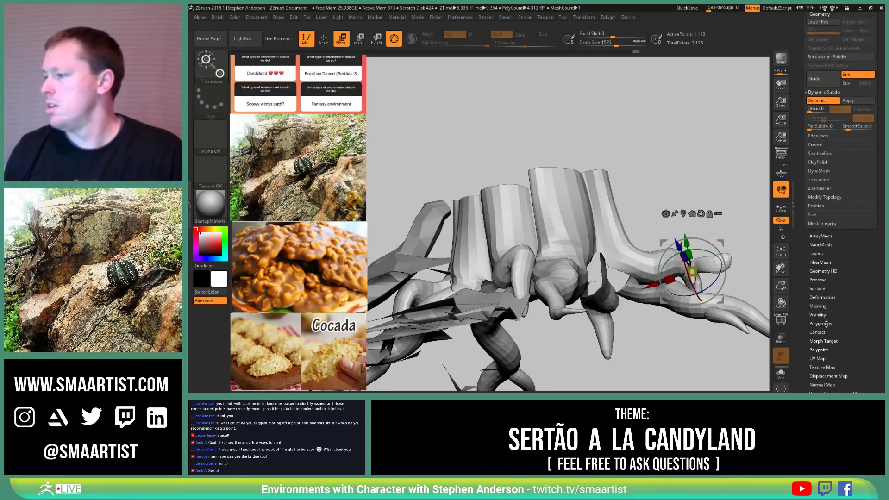
left_click(824, 324)
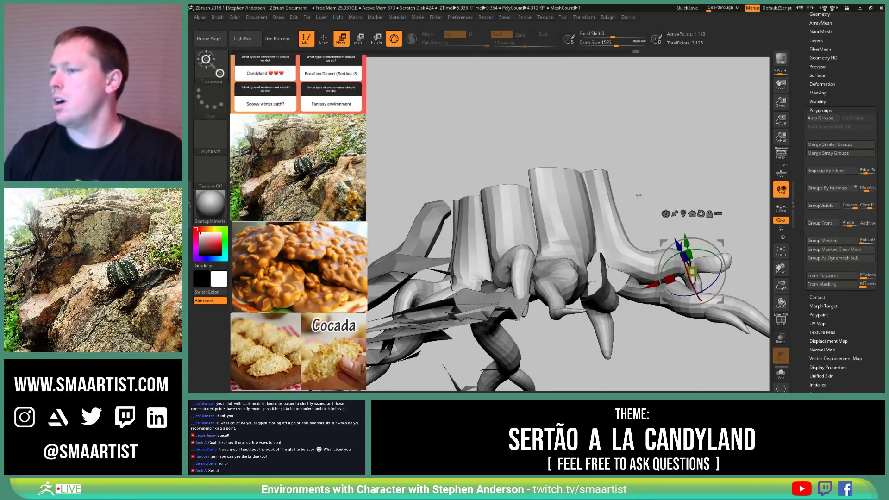
left_click_drag(639, 195, 516, 230)
key("shift+f")
left_click(781, 372)
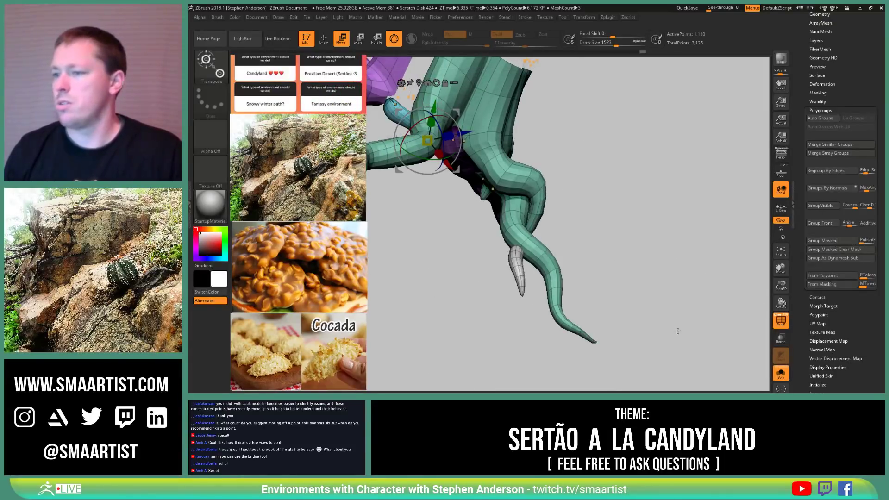
Step: Switch to the ZModeler brush at the side root's junction and turn off dynamic subdivision
right_click_drag(573, 267, 564, 242, "ctrl")
key("q")
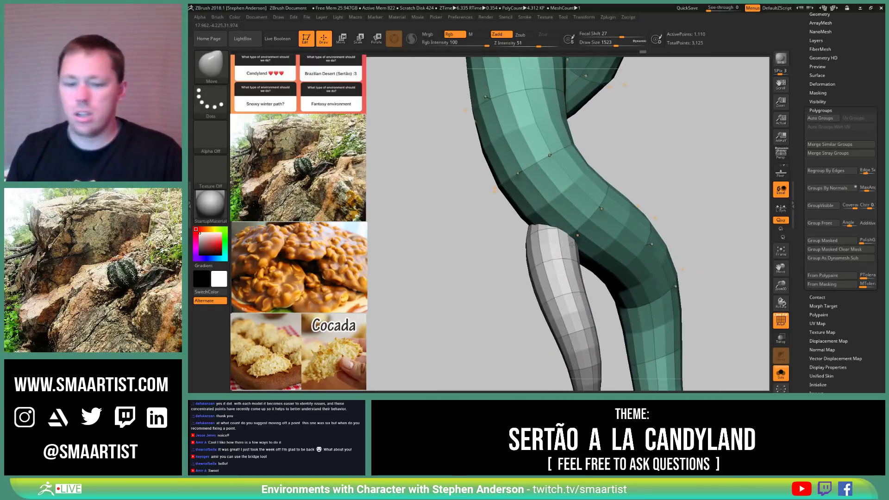
key("b")
key("z")
key("m")
right_click_drag(565, 260, 567, 260)
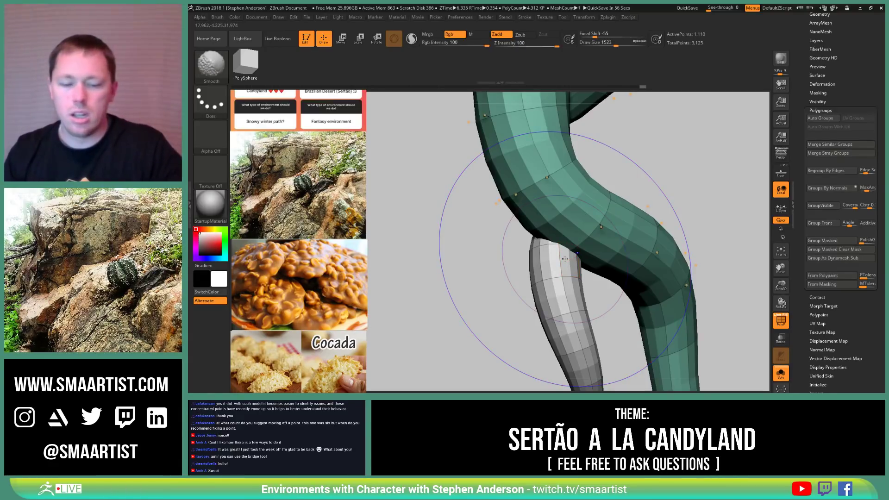
key("shift+d")
mouse_move(574, 254)
right_mouse_down()
mouse_move(555, 195)
mouse_move(593, 253)
mouse_move(582, 298)
mouse_move(577, 254)
mouse_move(574, 306)
mouse_move(551, 286)
mouse_move(566, 292)
right_mouse_up()
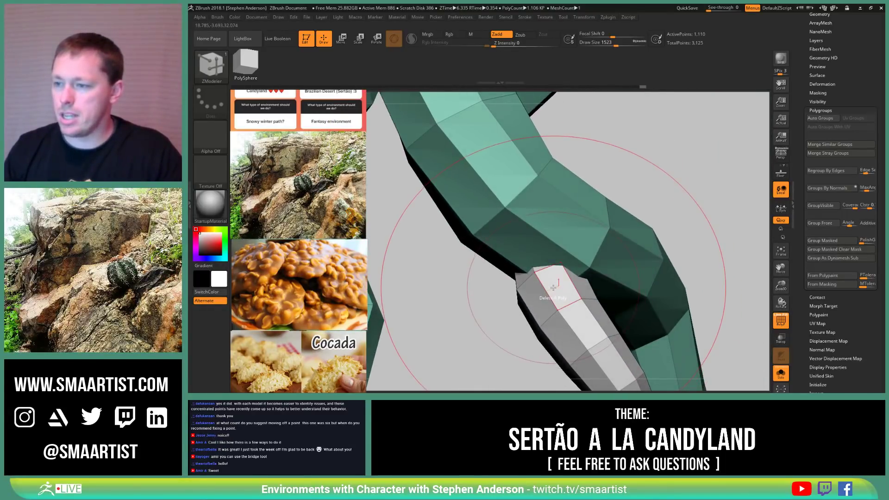
Step: Delete the upper end polyloop of the small side root and the leftover island inside the main root
key("space")
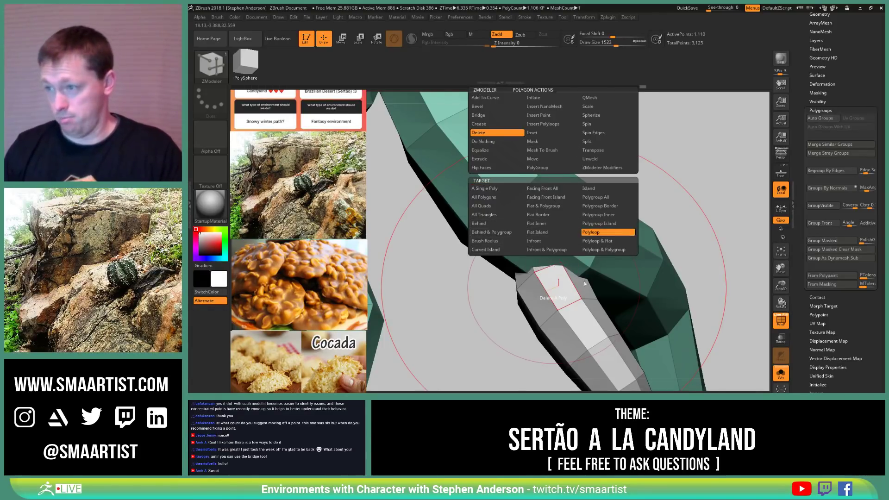
left_click(557, 288)
right_click_drag(521, 279, 554, 284)
key("space")
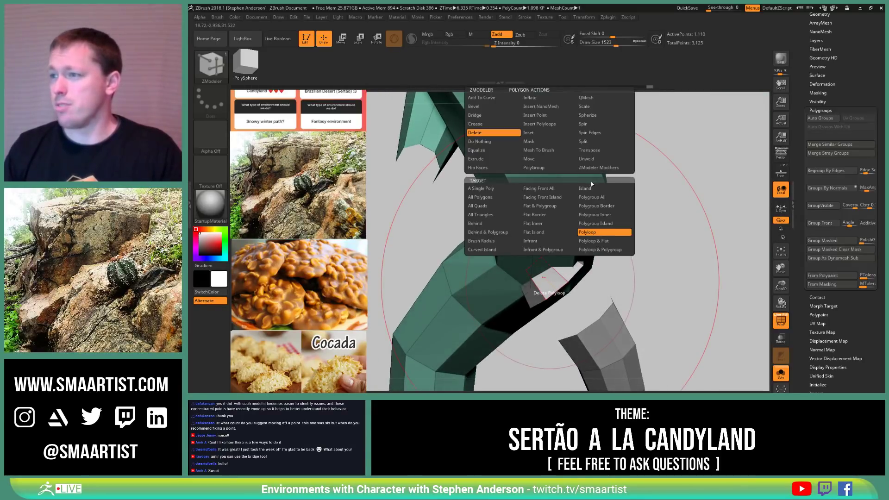
left_click(551, 282)
Step: Split the main root's point facing the open end of the side root with the ZModeler Split action
right_click_drag(587, 282, 560, 279)
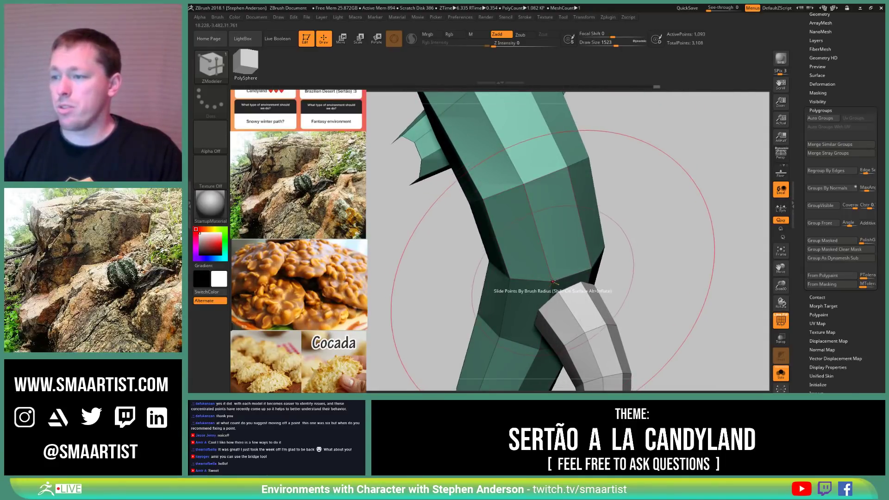
key("space")
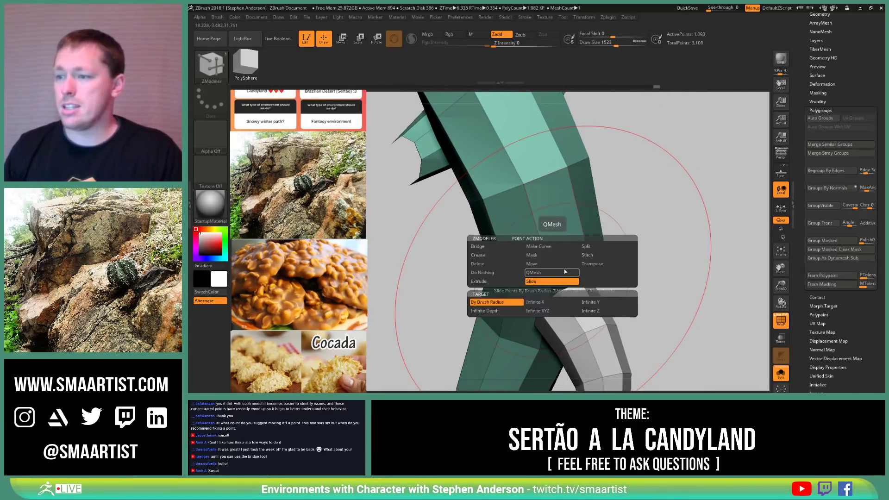
left_click(595, 247)
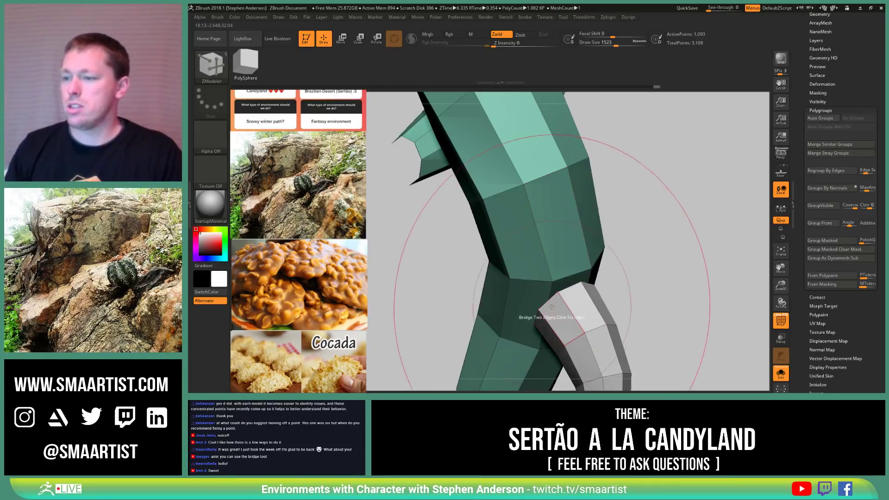
left_click(553, 281)
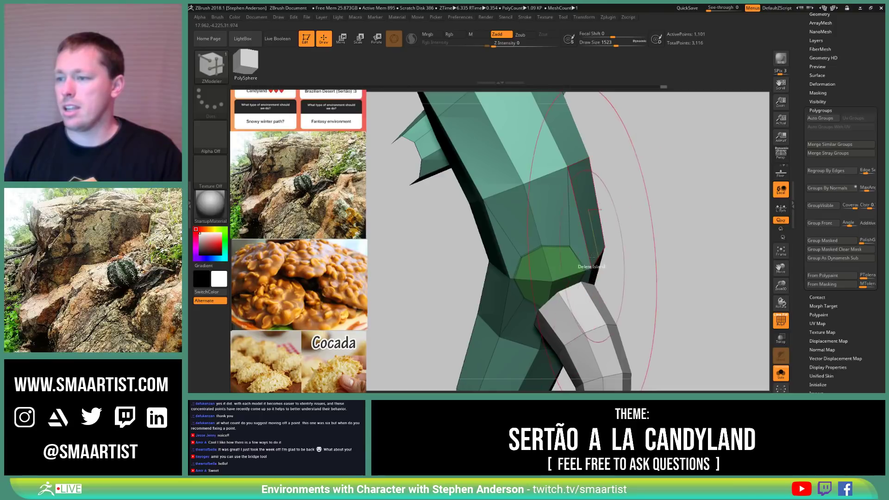
Step: Delete the split polygons on the main root as a polygroup island to open a hole for the side root
mouse_move(593, 266)
right_mouse_down()
mouse_move(604, 275)
mouse_move(604, 258)
mouse_move(590, 252)
mouse_move(565, 262)
right_mouse_up()
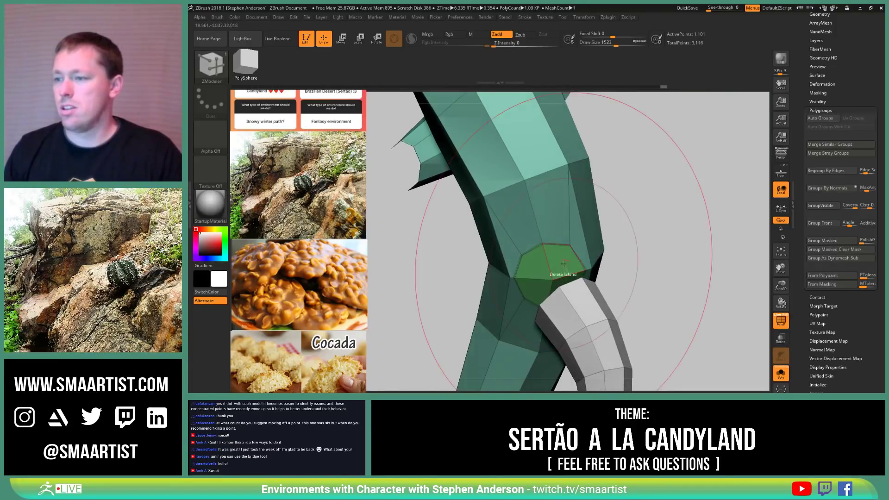
key("space")
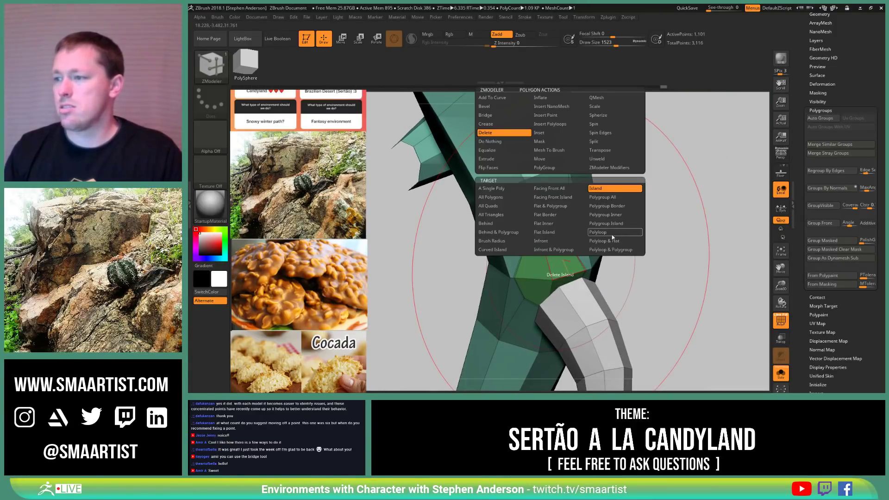
left_click(627, 227)
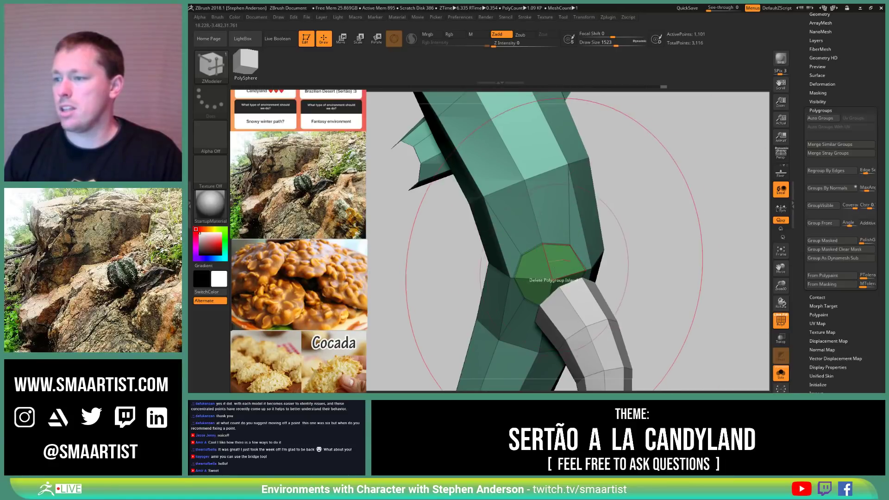
left_click(575, 252)
Step: Bridge the main root's hole to the side root's open end using Two Holes, One Line, Polygroup Flat and Align Clicked Edges
mouse_move(575, 251)
right_mouse_down()
mouse_move(561, 257)
mouse_move(573, 251)
right_mouse_up()
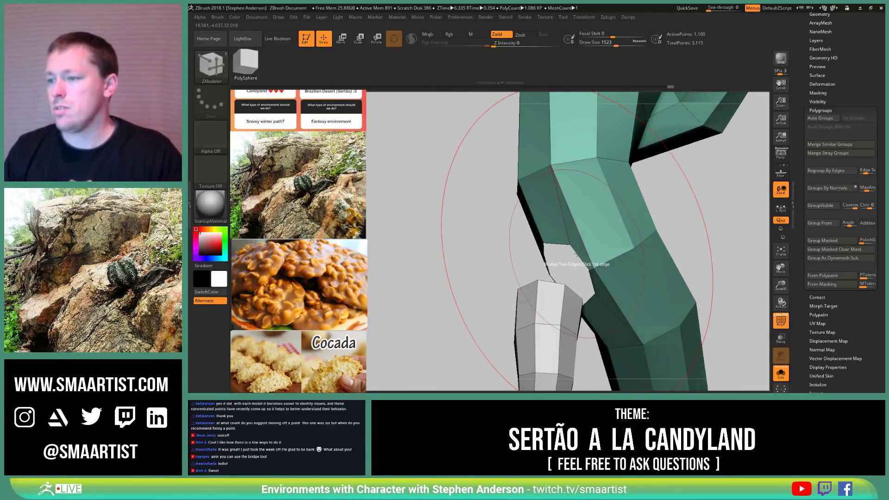
key("space")
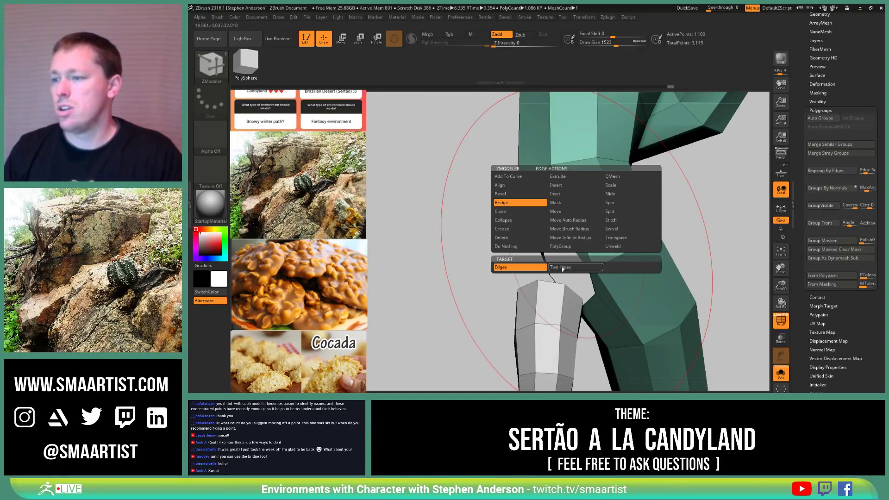
left_click(563, 268)
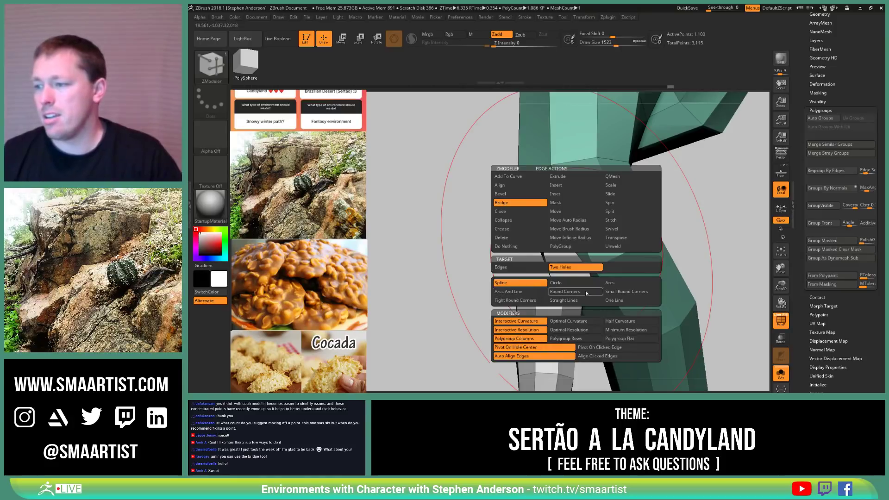
left_click(616, 301)
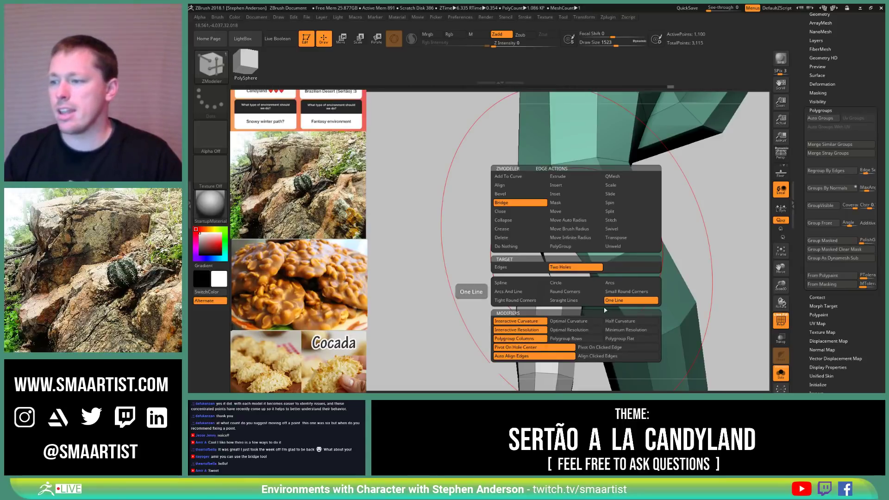
left_click(623, 339)
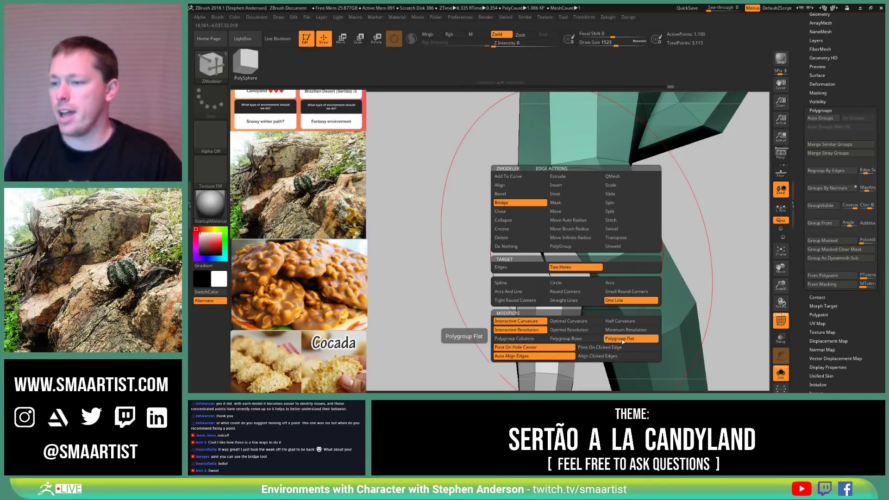
left_click(602, 356)
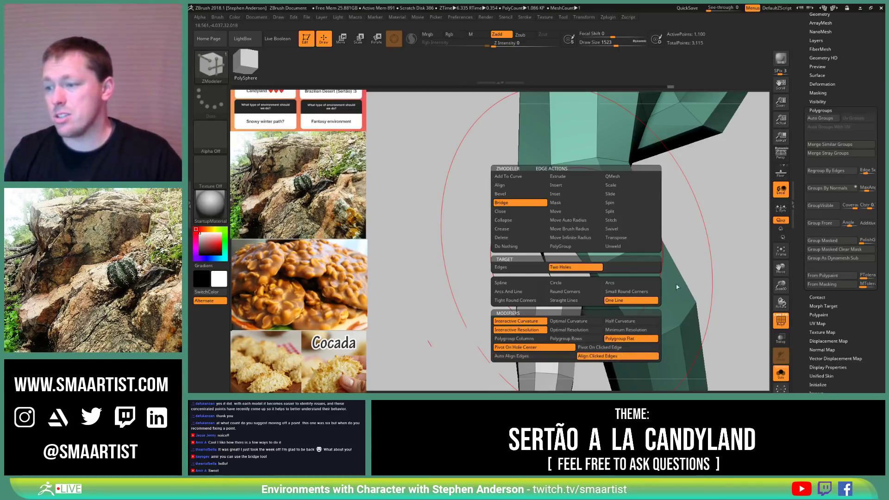
mouse_move(676, 287)
left_mouse_down()
mouse_move(577, 268)
mouse_move(573, 289)
left_mouse_up()
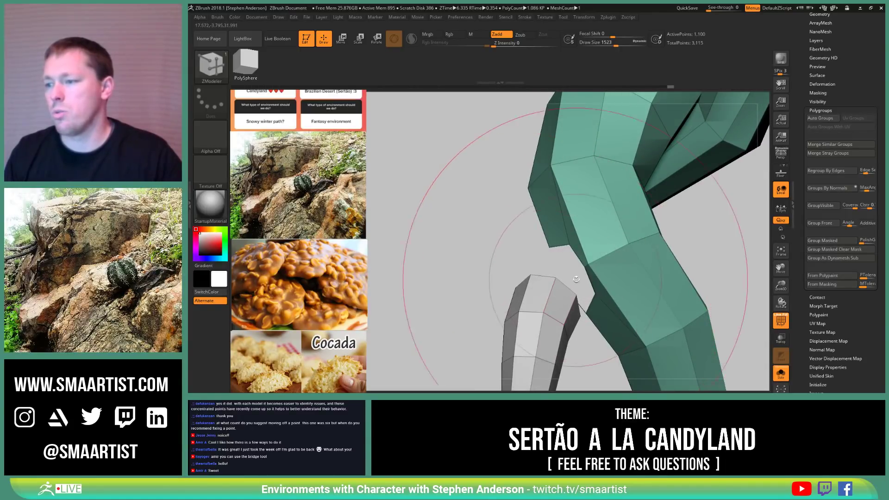
left_click(576, 256)
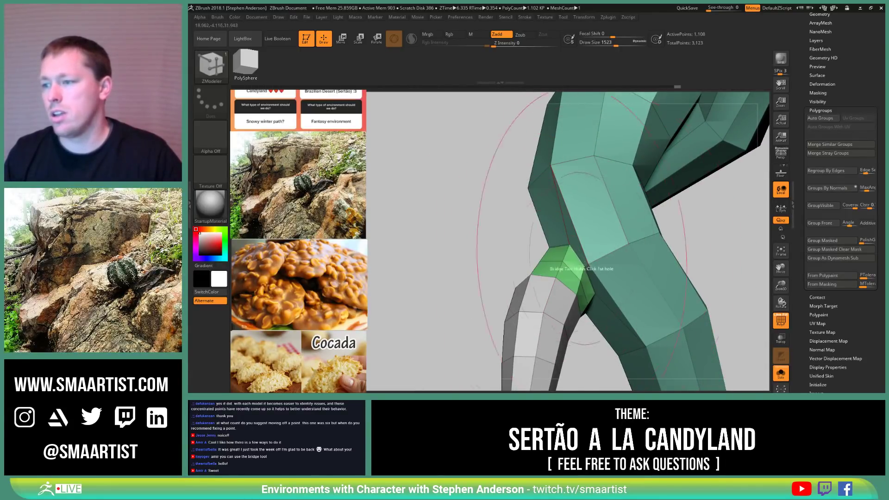
Step: Delete the extra partial edge loop in the bridge between the side root and the main root with ZModeler
left_click_drag(541, 254, 581, 268)
mouse_move(581, 268)
right_mouse_down()
mouse_move(589, 286)
mouse_move(629, 258)
mouse_move(630, 268)
right_mouse_up()
right_click_drag(616, 315, 647, 353, "ctrl")
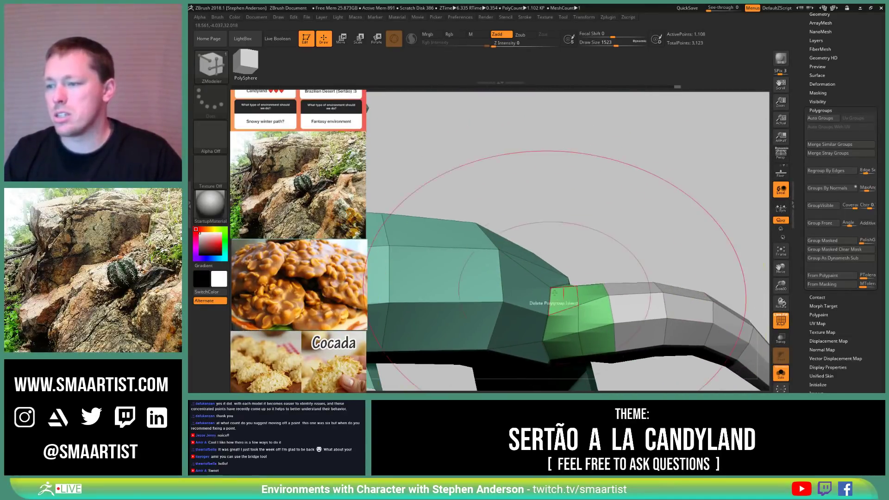
right_click_drag(586, 325, 568, 308)
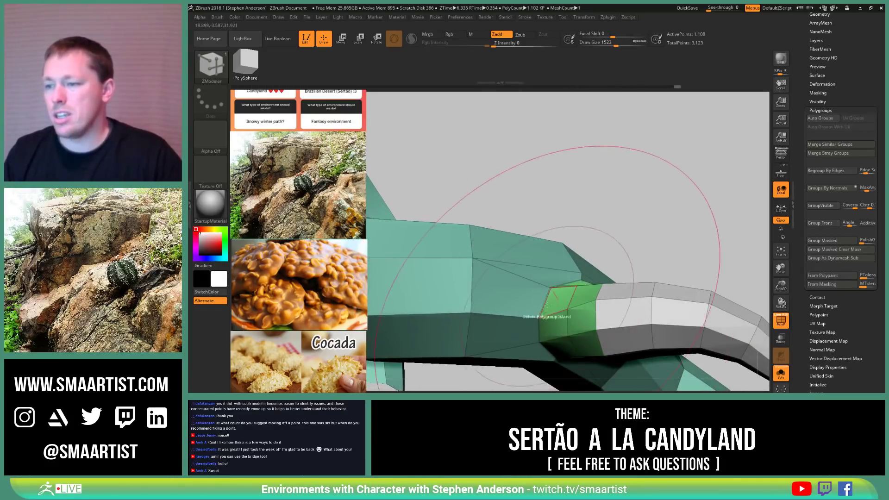
key("space")
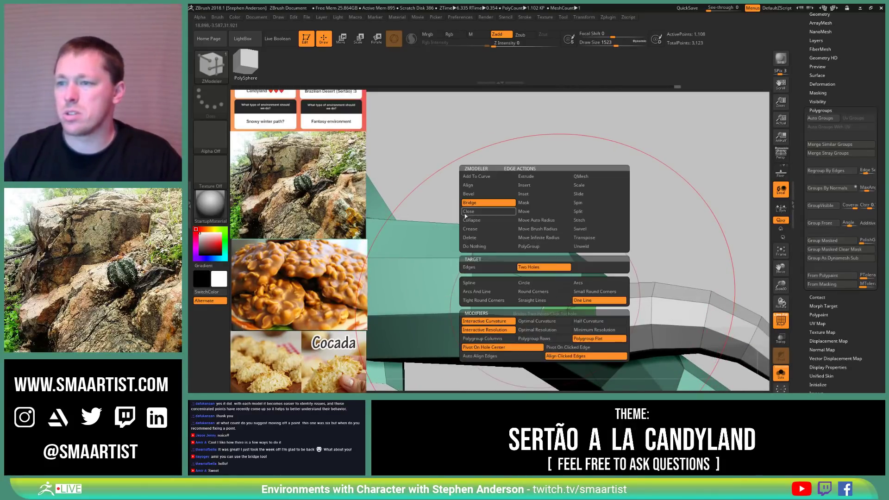
left_click(470, 229)
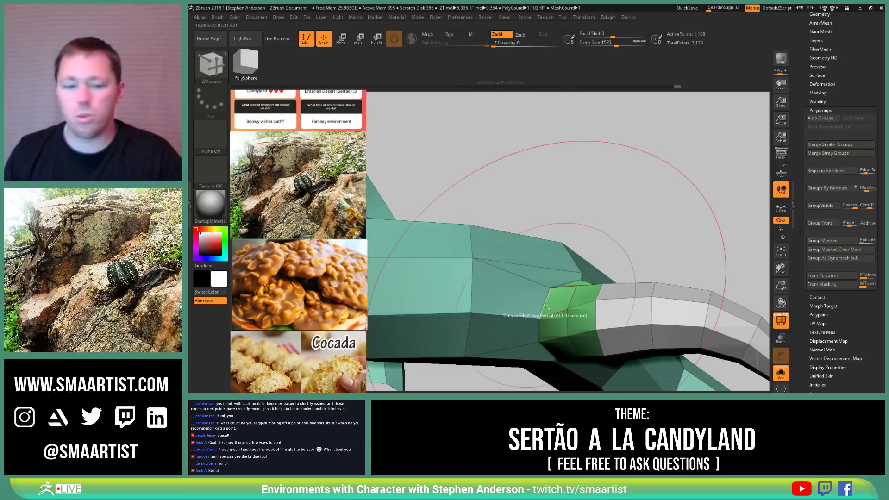
right_click_drag(611, 272, 536, 309)
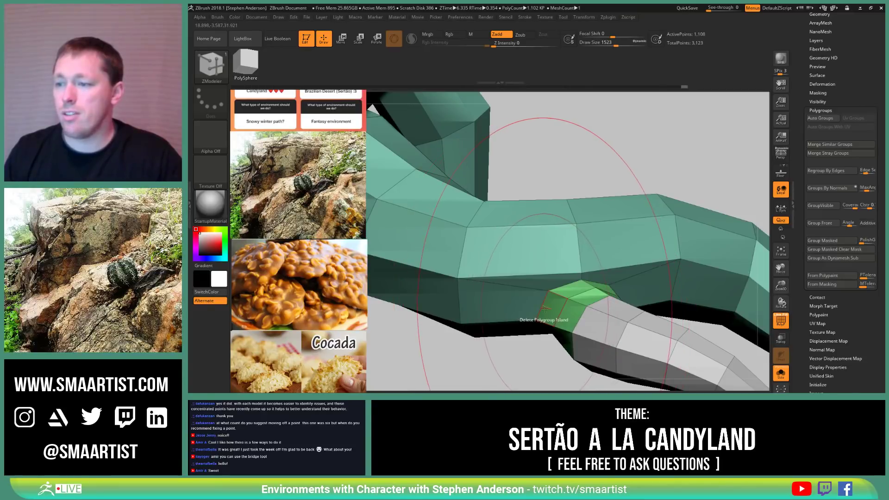
key("space")
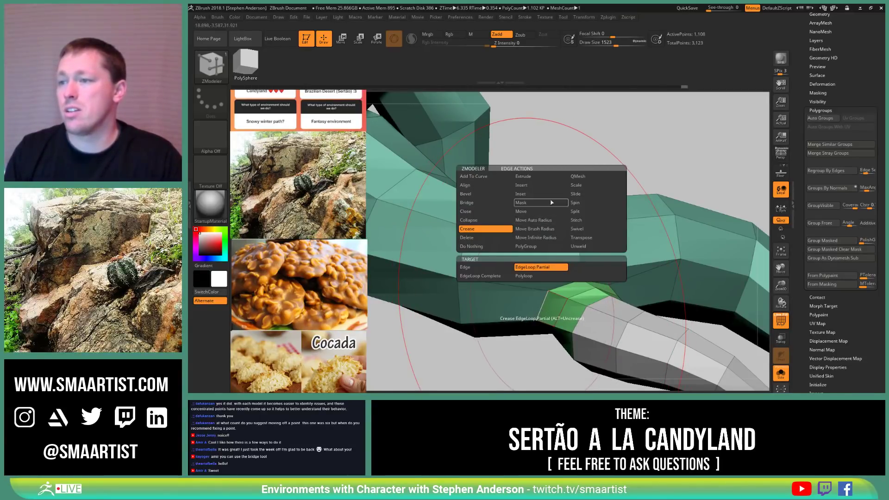
left_click(479, 239)
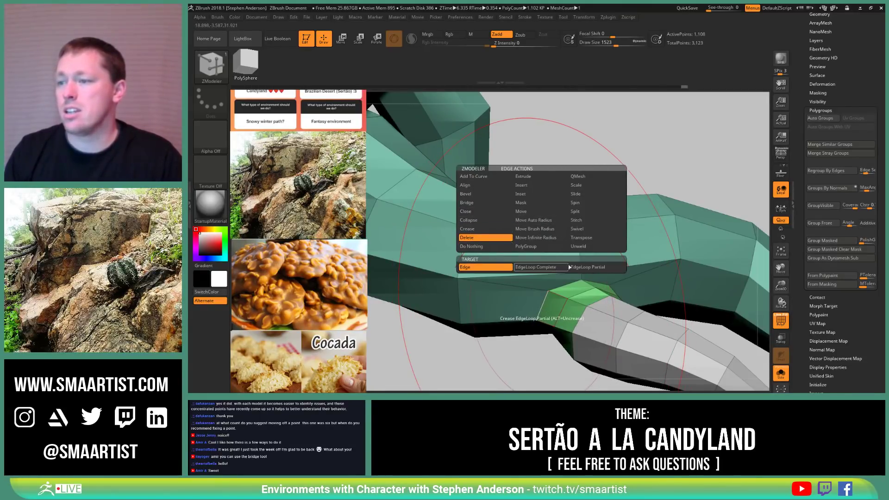
left_click(587, 268)
left_click(562, 307)
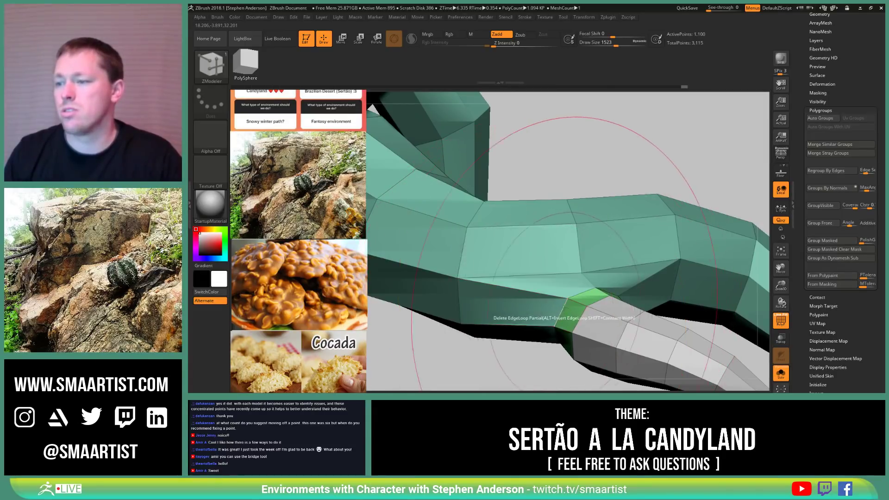
key("space")
left_click(548, 188)
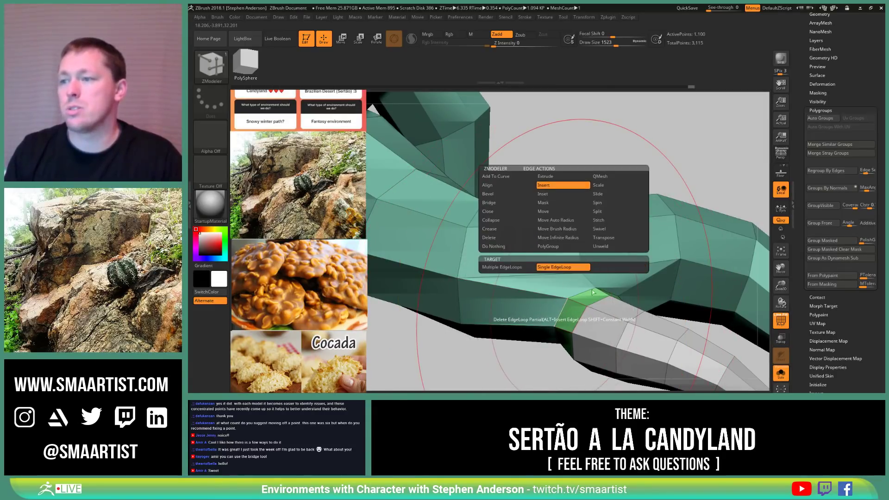
left_click(567, 308, "alt")
mouse_move(631, 303)
right_mouse_down()
mouse_move(597, 301)
mouse_move(607, 278)
mouse_move(601, 312)
mouse_move(621, 302)
mouse_move(607, 282)
mouse_move(607, 315)
mouse_move(569, 258)
right_mouse_up()
key("ctrl+z")
Step: Mask the partial edge loop where the bridge meets the main root with ZModeler, and invert the mask
key("space")
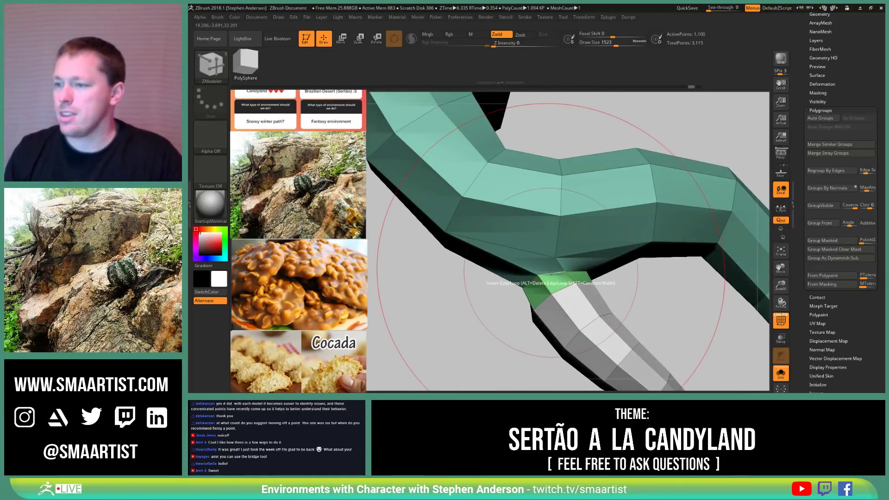
left_click(533, 204)
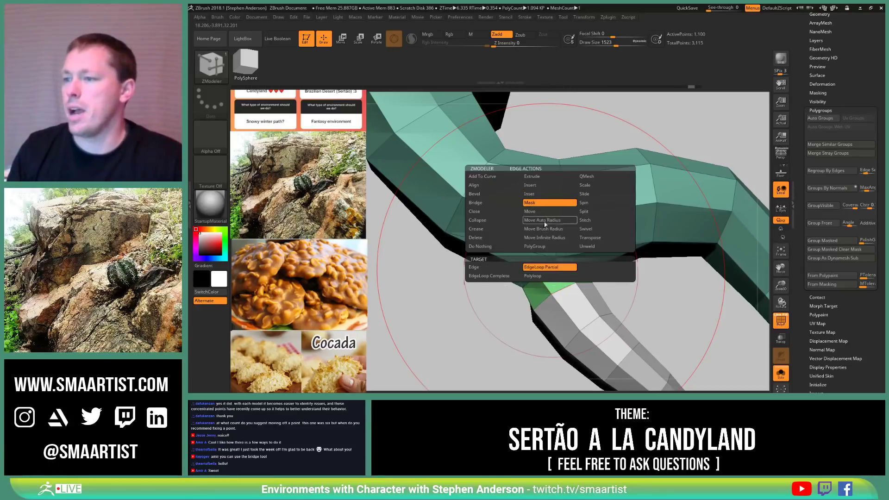
left_click(550, 274)
left_click(644, 287, "ctrl")
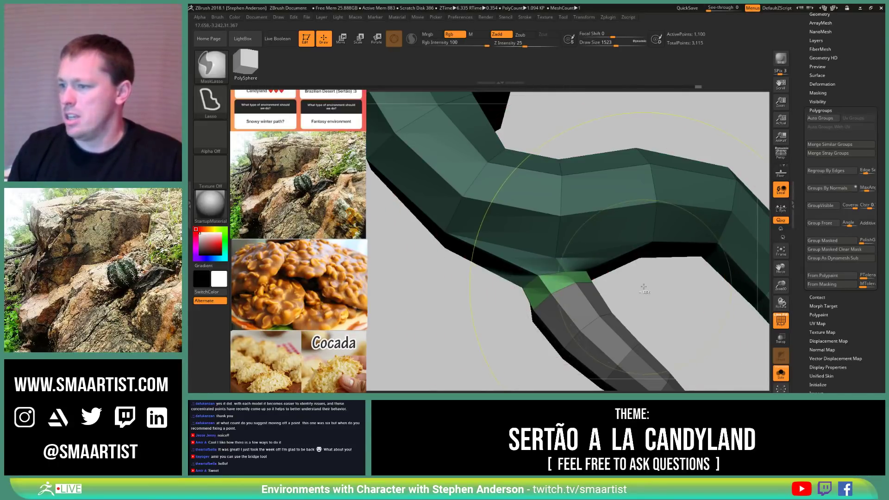
Step: Reshape the unmasked junction between the side root and the main root with the Move brush, using progressively smaller draw sizes
key("b")
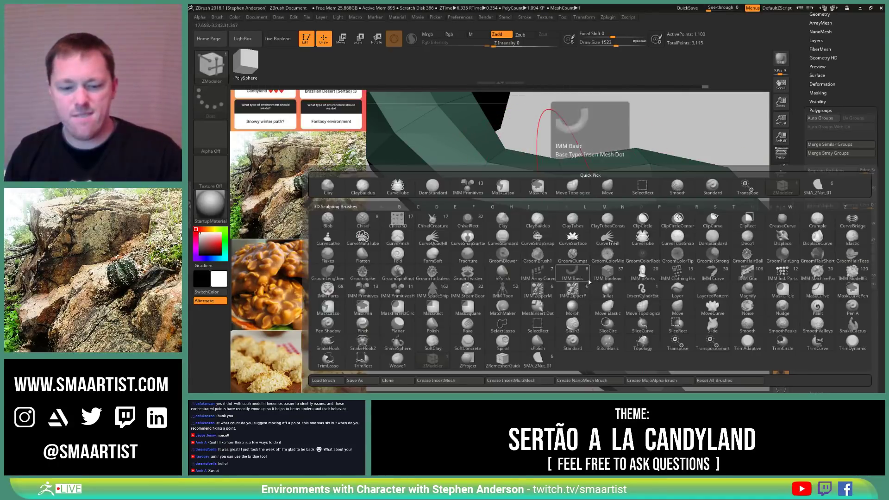
key("m")
key("v")
right_click_drag(586, 265, 583, 282)
key("s")
left_click_drag(585, 259, 575, 259)
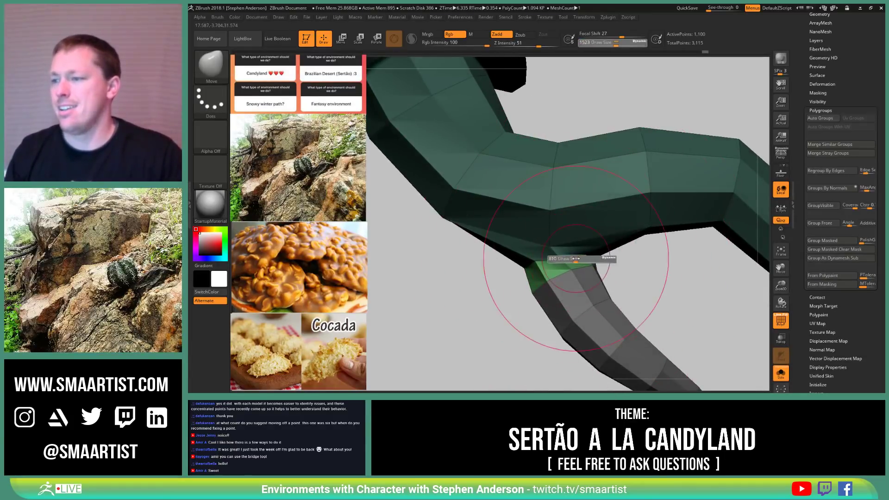
mouse_move(595, 256)
right_mouse_down()
mouse_move(570, 250)
mouse_move(586, 220)
mouse_move(604, 274)
right_mouse_up()
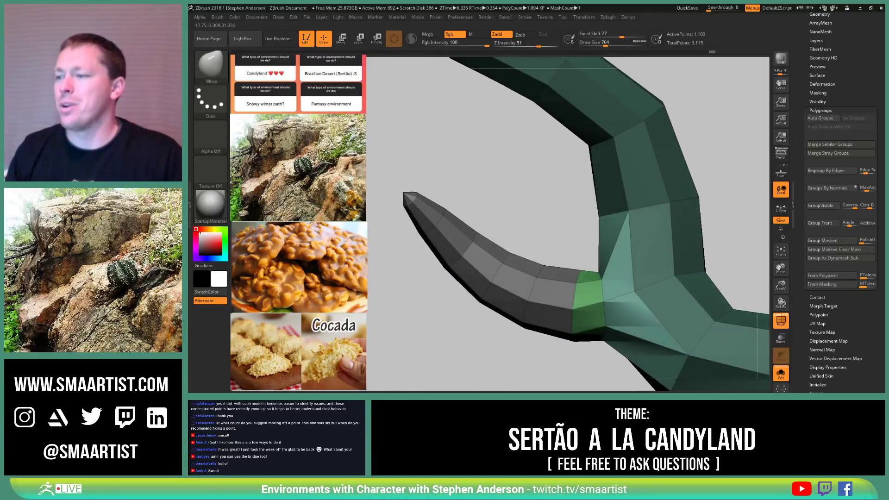
key("s")
left_click_drag(608, 277, 601, 280)
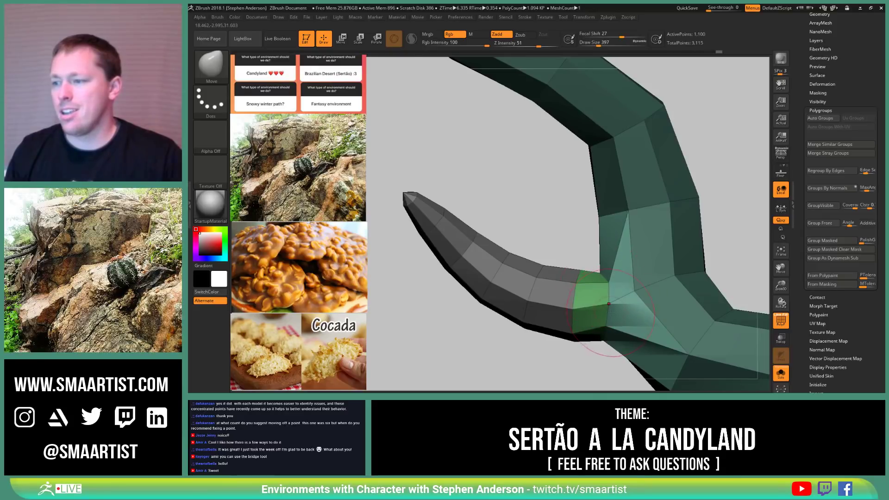
key("s")
mouse_move(613, 331)
left_mouse_down()
mouse_move(603, 330)
mouse_move(617, 349)
left_mouse_up()
key("s")
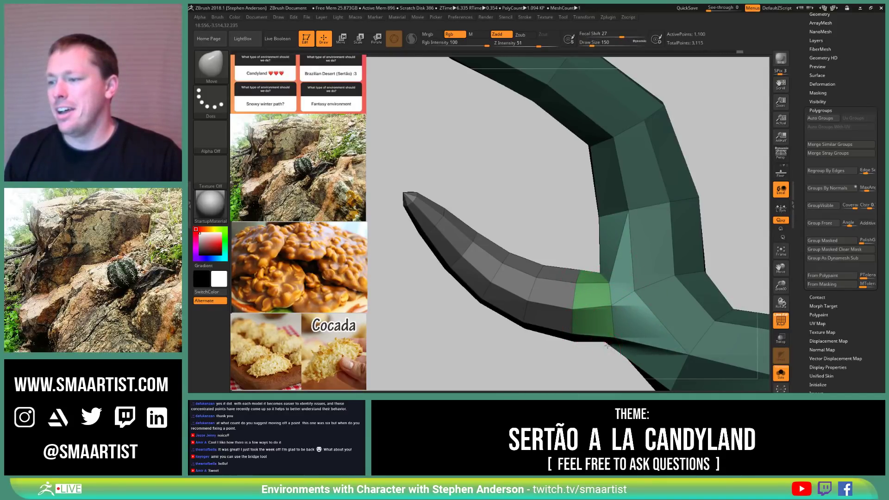
Step: Turn off the polyframe and Solo mode to show the roots with the whole stump and rock scene
right_click_drag(592, 321, 533, 282)
mouse_move(654, 304)
right_mouse_down("alt")
mouse_move(574, 257)
mouse_move(589, 271)
mouse_move(563, 236)
mouse_move(568, 243)
mouse_move(574, 226)
mouse_move(597, 280)
mouse_move(621, 283)
mouse_move(650, 255)
mouse_move(589, 243)
mouse_move(543, 274)
mouse_move(558, 264)
mouse_move(555, 241)
mouse_move(579, 233)
mouse_move(529, 229)
right_mouse_up("alt")
key("shift")
key("f")
key("shift+f")
key("ctrl")
left_click(781, 377)
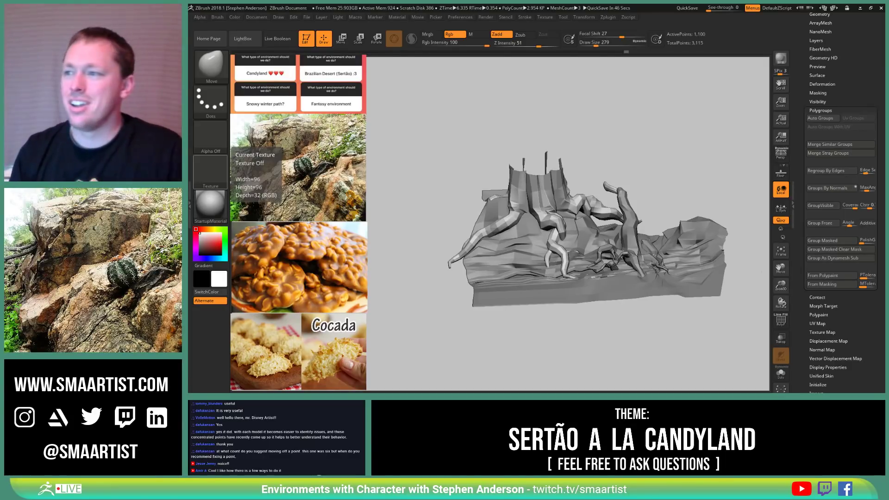
Step: Switch to the rock terrain subtool and push its layered ledges around the upper roots with the Move brush, ending at draw size 1821
mouse_move(660, 155)
left_mouse_down()
mouse_move(658, 169)
mouse_move(674, 153)
mouse_move(660, 170)
mouse_move(670, 172)
mouse_move(587, 232)
left_mouse_up()
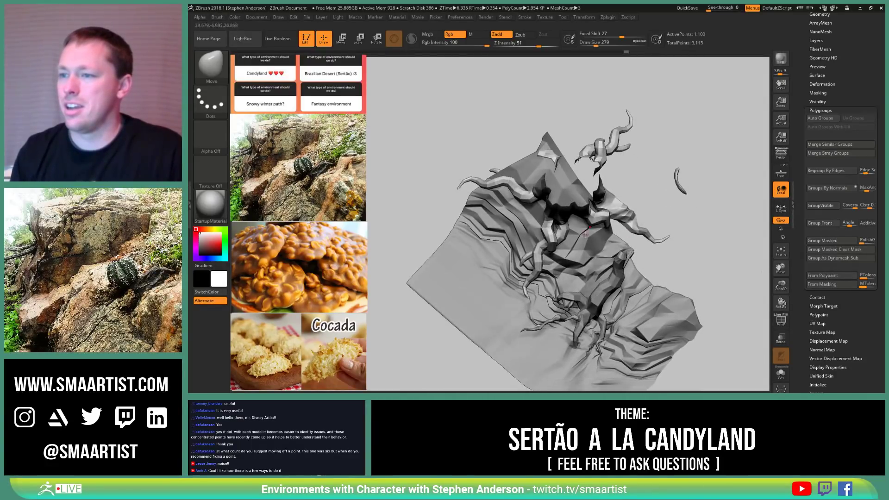
left_click_drag(439, 215, 527, 248)
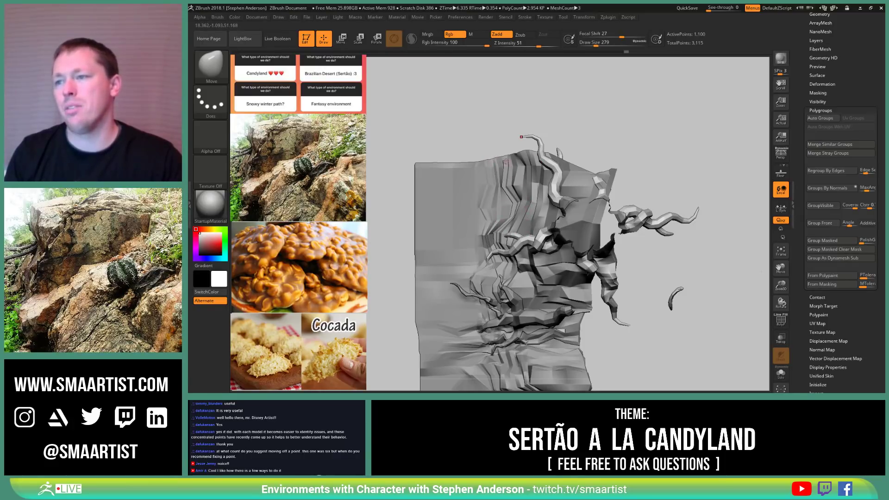
key("b")
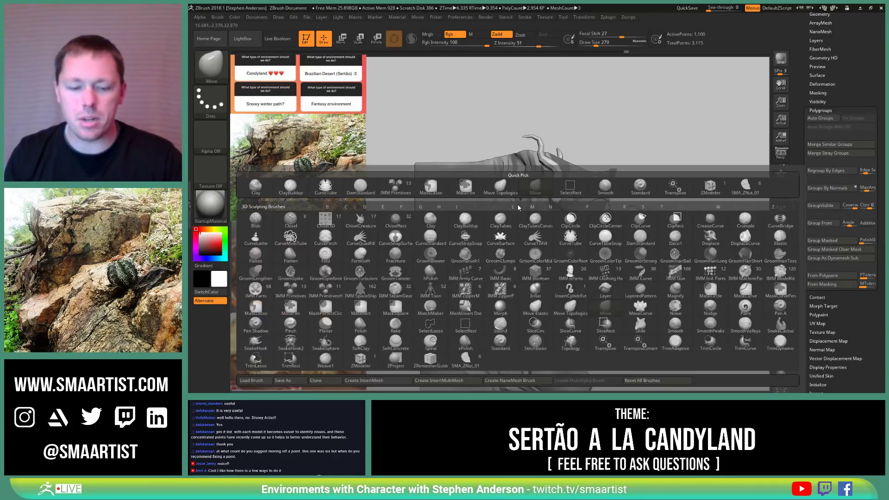
key("Escape")
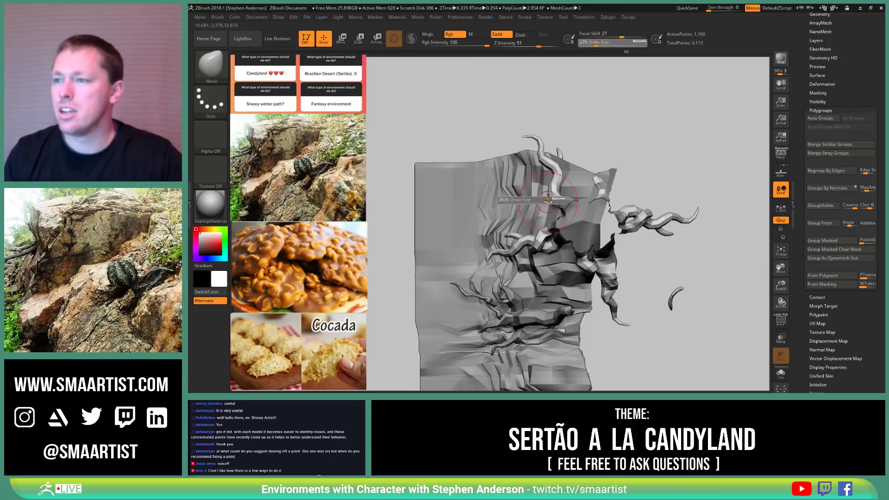
left_click_drag(549, 202, 556, 202)
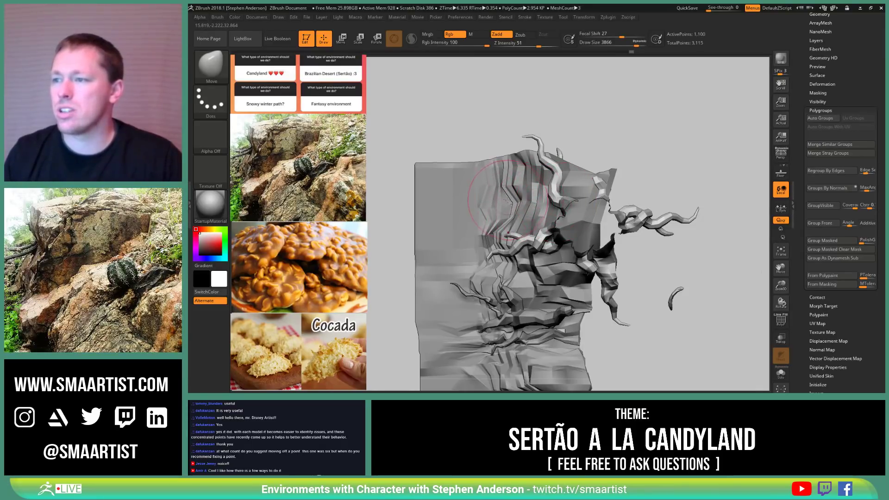
left_click(450, 194, "alt")
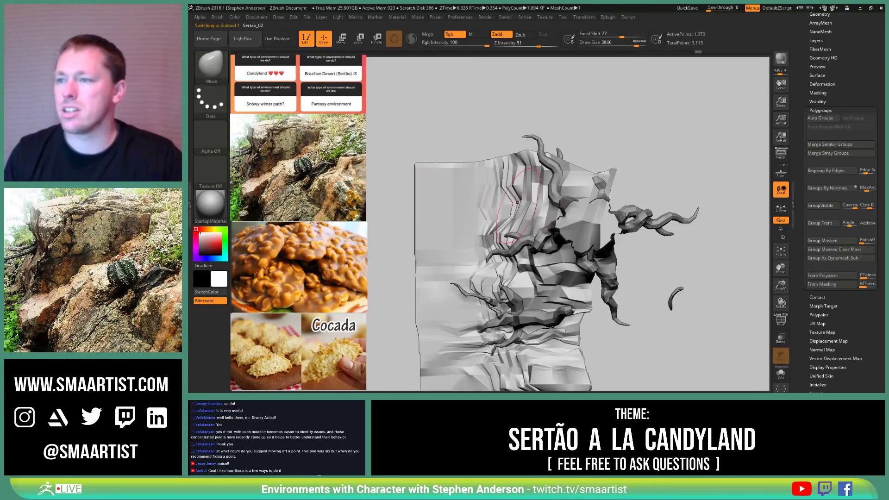
mouse_move(531, 165)
left_mouse_down()
mouse_move(528, 157)
mouse_move(536, 164)
left_mouse_up()
key("s")
left_click_drag(545, 195, 527, 193)
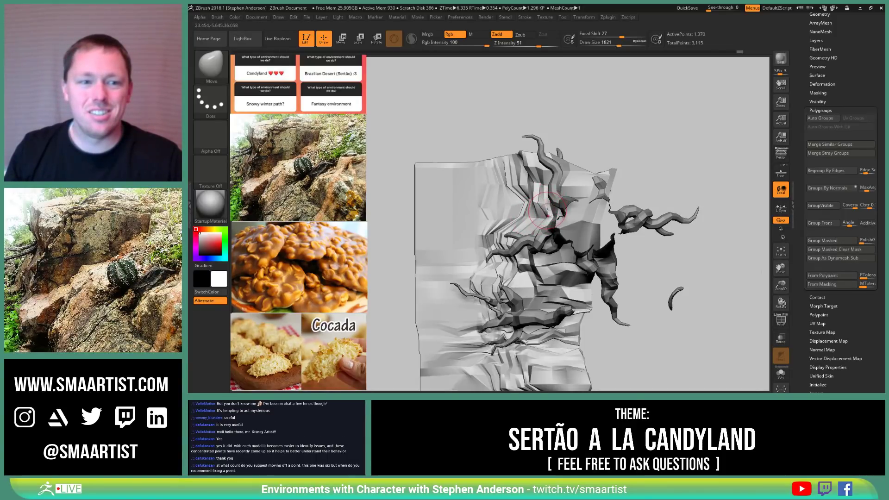
Step: Reshape the rock mound beneath the stump's front roots with the Move brush, adjusting the draw size down to 1460
mouse_move(539, 217)
right_mouse_down()
mouse_move(537, 190)
mouse_move(510, 209)
mouse_move(532, 224)
mouse_move(551, 212)
mouse_move(550, 232)
mouse_move(535, 230)
right_mouse_up()
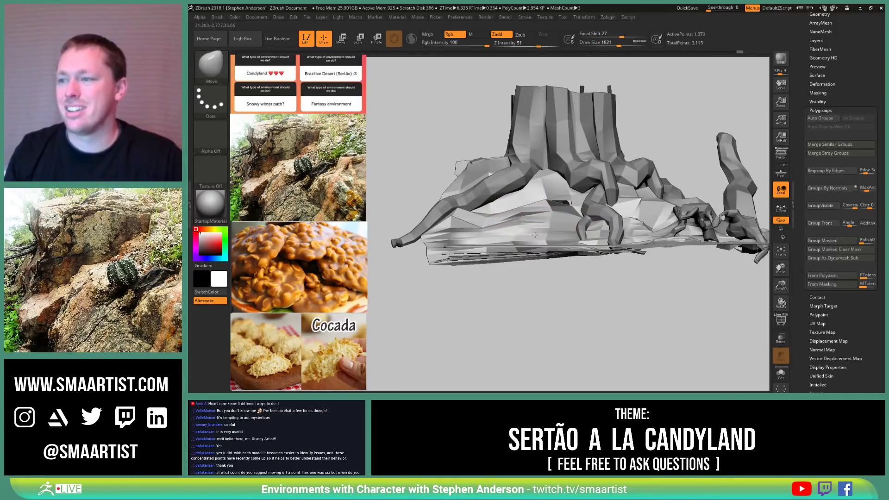
key("bracketright")
key("bracketright")
key("bracketright")
key("bracketright")
key("bracketright")
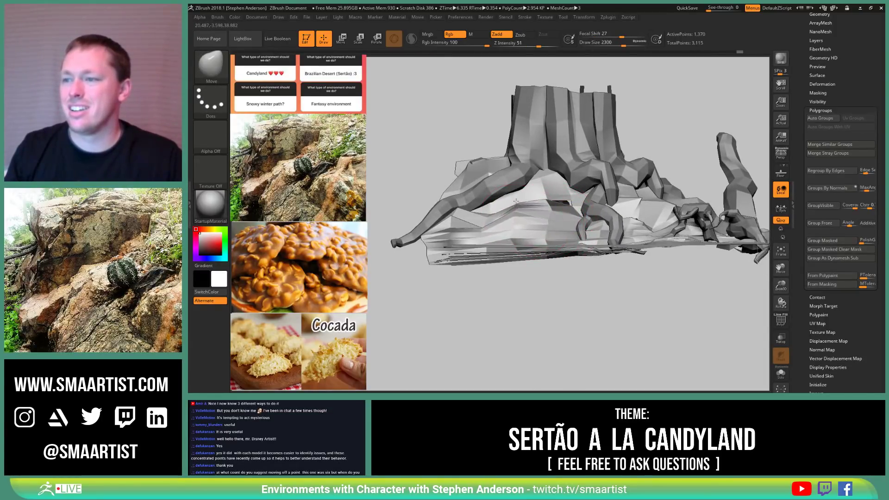
key("bracketleft")
key("bracketleft")
key("bracketleft")
mouse_move(492, 203)
right_mouse_down()
mouse_move(524, 206)
mouse_move(516, 190)
mouse_move(523, 195)
right_mouse_up()
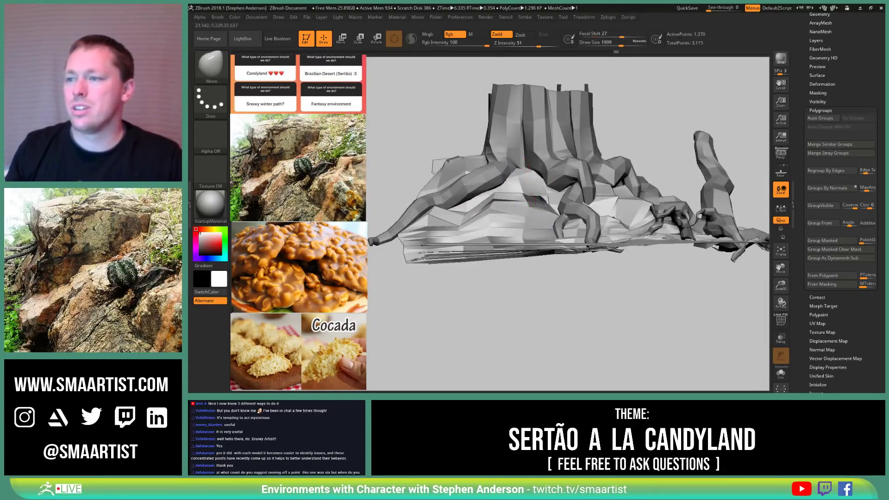
key("bracketleft")
key("bracketleft")
key("bracketleft")
key("bracketleft")
key("bracketleft")
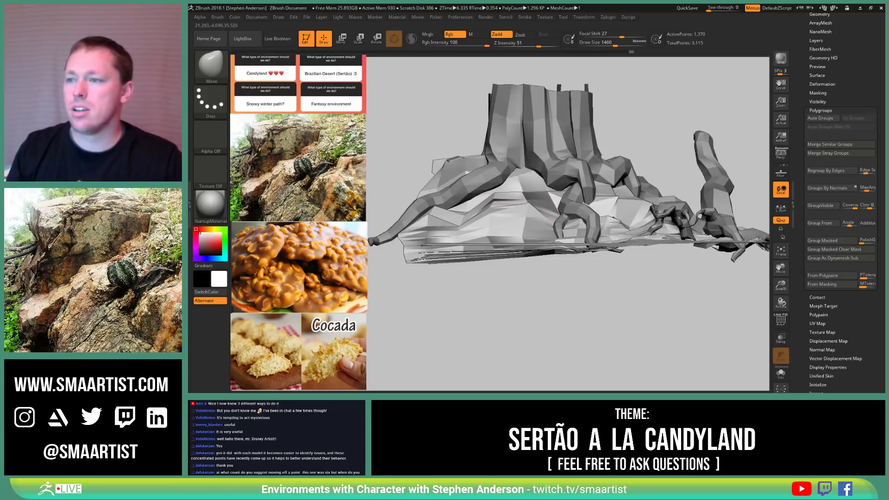
Step: Pull the rock ledge beside the front roots outward with the Move brush at draw size 2223
mouse_move(531, 210)
right_mouse_down()
mouse_move(535, 259)
mouse_move(528, 209)
mouse_move(552, 257)
mouse_move(530, 261)
mouse_move(502, 217)
mouse_move(521, 234)
mouse_move(535, 209)
mouse_move(522, 229)
mouse_move(526, 254)
mouse_move(525, 237)
mouse_move(570, 255)
mouse_move(588, 278)
mouse_move(492, 246)
right_mouse_up()
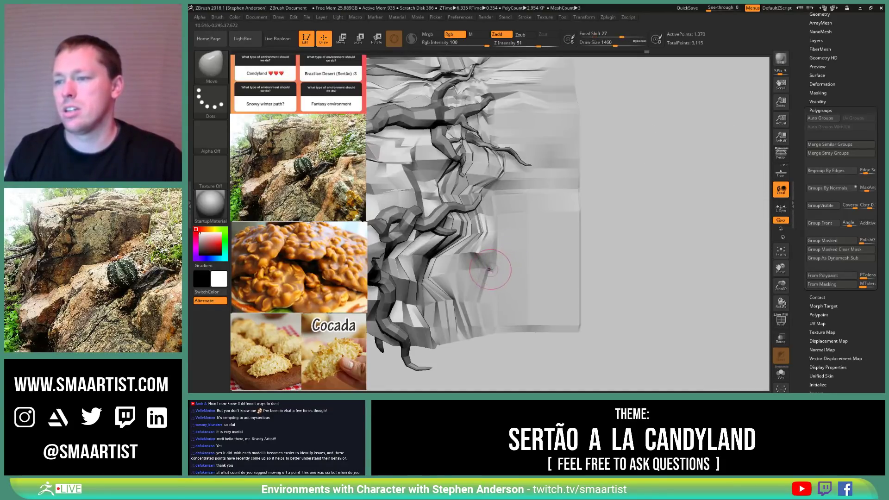
key("s")
mouse_move(485, 269)
left_mouse_down()
mouse_move(493, 271)
mouse_move(491, 238)
mouse_move(538, 258)
left_mouse_up()
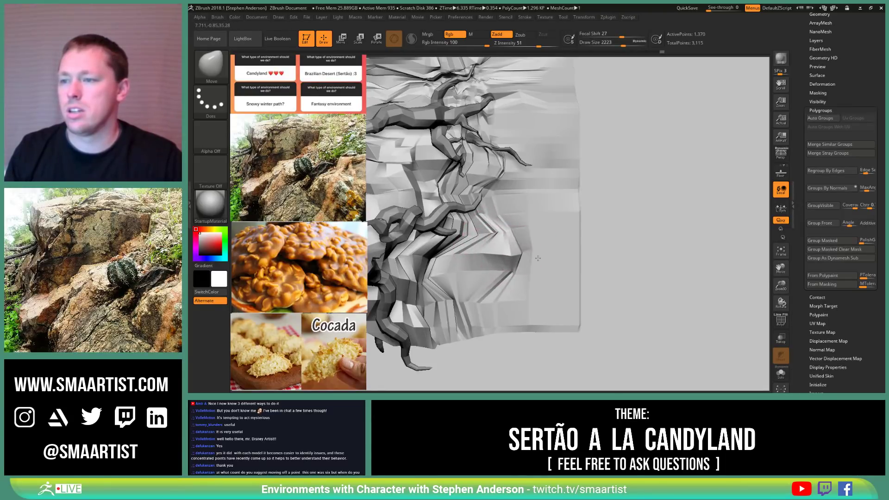
Step: Display the polyframe on the rock terrain and switch to the ZModeler brush
mouse_move(508, 217)
right_mouse_down()
mouse_move(544, 243)
mouse_move(548, 230)
mouse_move(524, 207)
mouse_move(560, 218)
mouse_move(550, 236)
mouse_move(562, 218)
mouse_move(555, 199)
mouse_move(576, 188)
mouse_move(573, 213)
mouse_move(591, 231)
mouse_move(579, 225)
right_mouse_up()
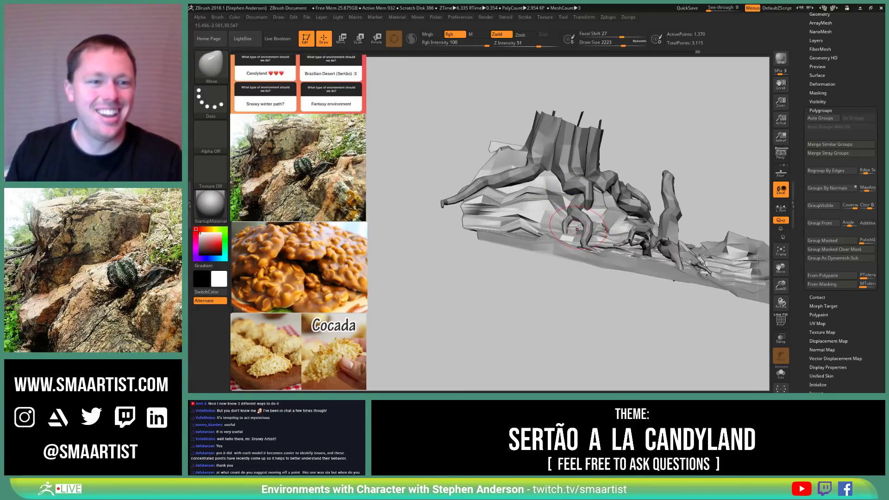
right_click_drag(574, 217, 546, 233)
key("shift+f")
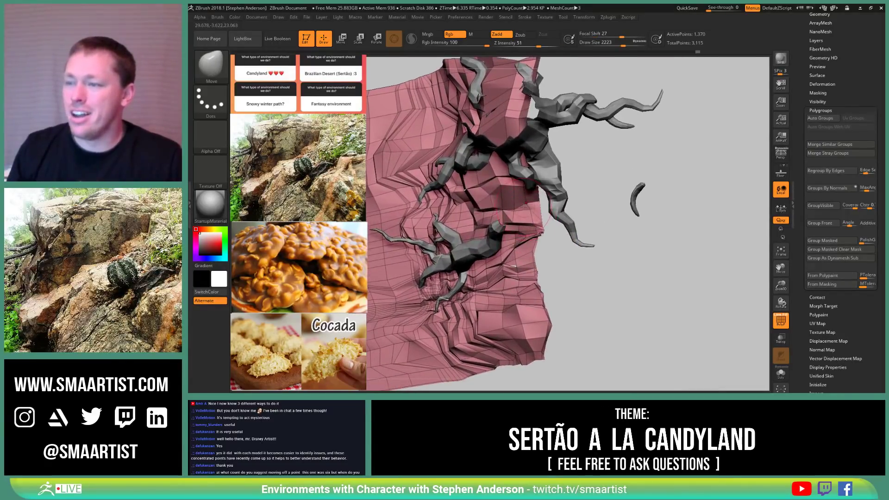
key("b")
key("z")
key("m")
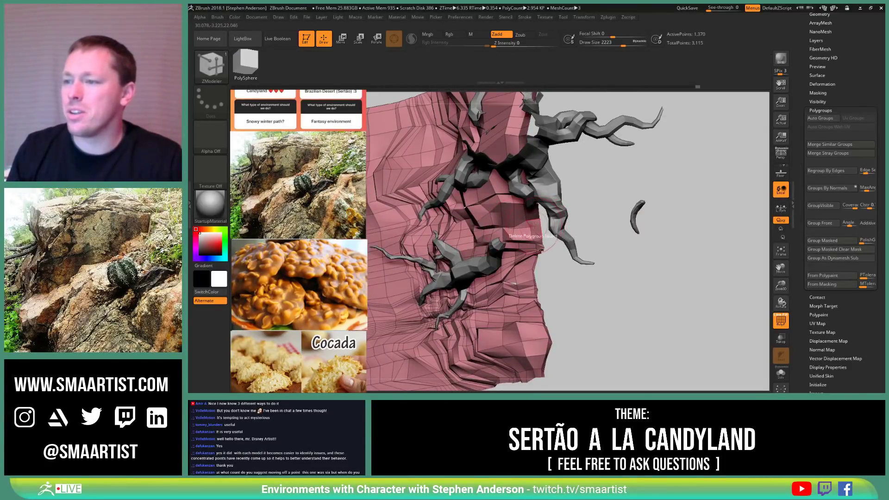
Step: Invert the mask on the rock terrain to mask the whole mesh
key("ctrl+shift+z")
key("ctrl+shift+z")
mouse_move(550, 230)
right_mouse_down("ctrl")
mouse_move(534, 200)
mouse_move(518, 231)
mouse_move(612, 214)
right_mouse_up("ctrl")
left_click(641, 222, "ctrl")
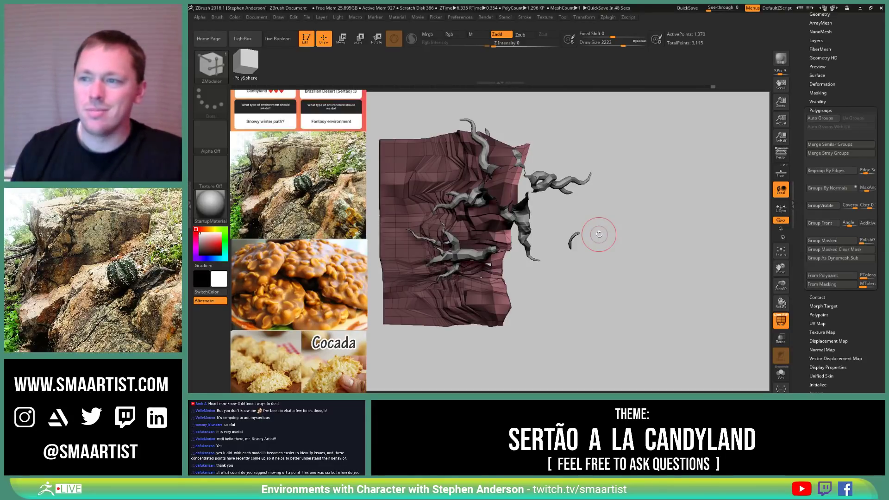
Step: Extrude the unmasked back edge of the rock terrain outward with the move gizmo to add a strip of faces
key("w")
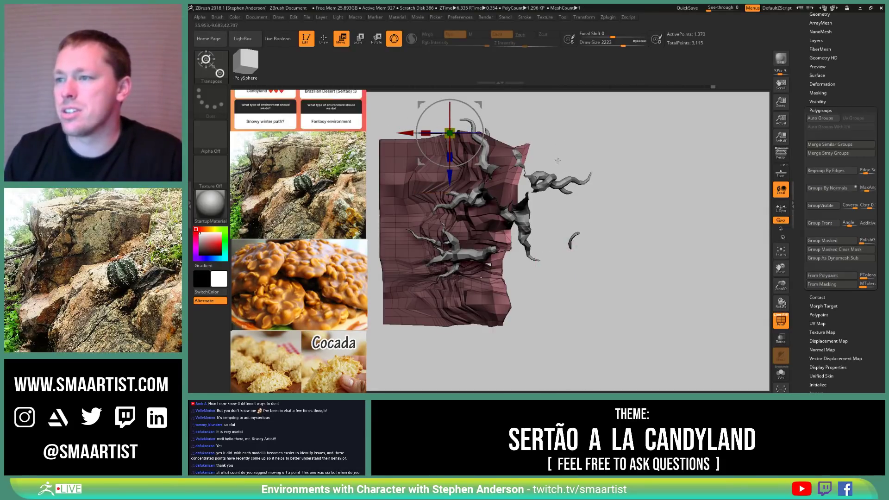
left_click_drag(558, 146, 566, 173, "alt")
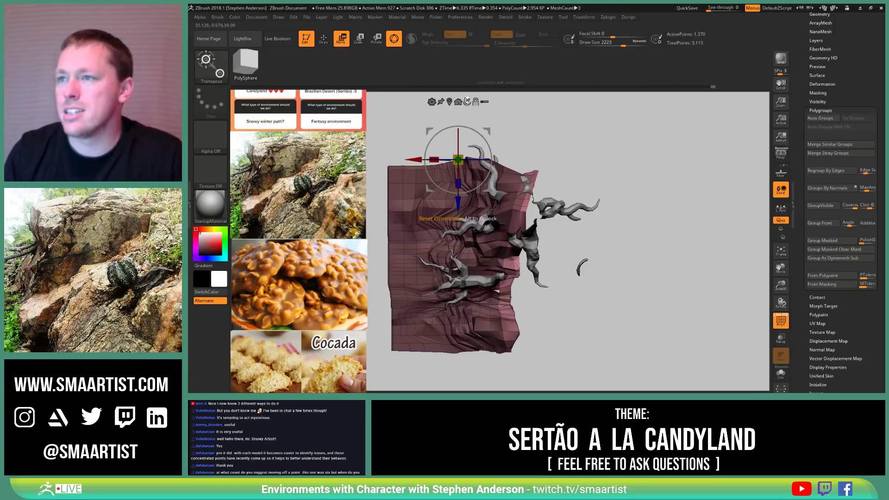
left_click_drag(414, 160, 455, 161)
mouse_move(592, 250)
left_mouse_down()
mouse_move(598, 225)
mouse_move(622, 204)
mouse_move(598, 264)
left_mouse_up()
Step: Reshape the extruded back strip of the terrain behind the stump with the Move brush at draw size 2223
key("b")
key("m")
key("v")
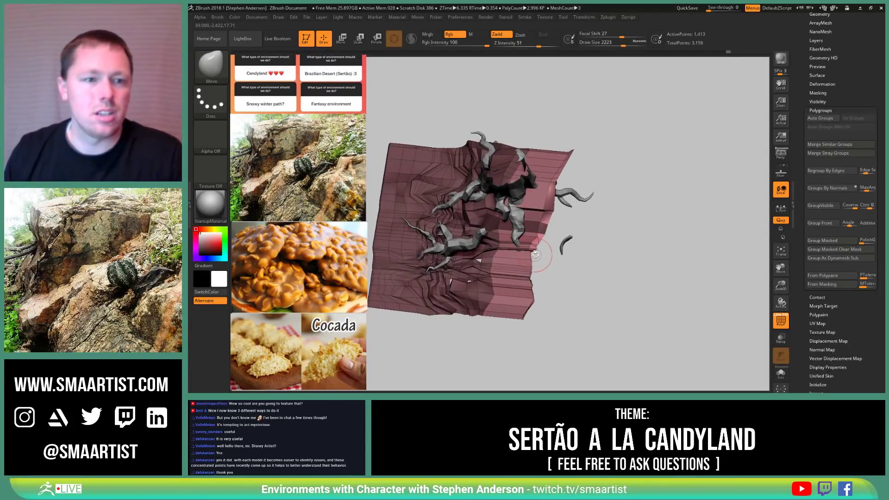
mouse_move(536, 254)
left_mouse_down()
mouse_move(524, 226)
mouse_move(515, 269)
left_mouse_up()
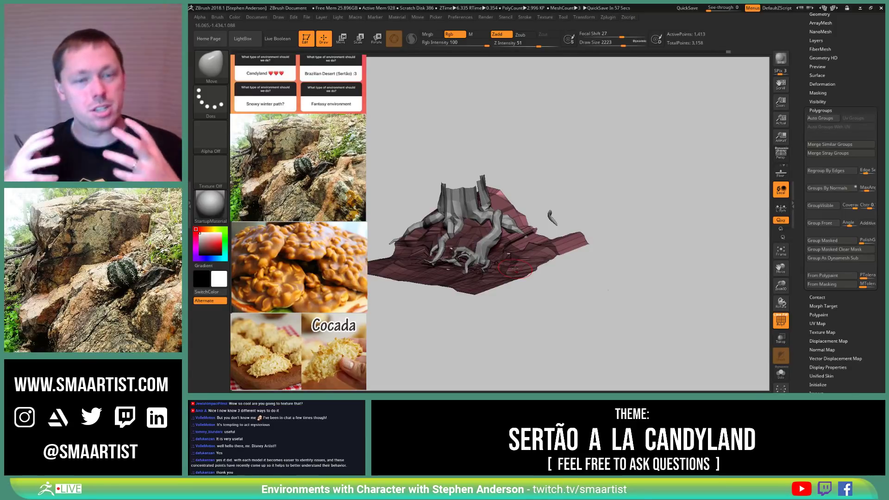
mouse_move(510, 228)
right_mouse_down()
mouse_move(510, 245)
mouse_move(465, 214)
mouse_move(614, 254)
mouse_move(667, 230)
right_mouse_up()
left_click_drag(643, 223, 639, 216)
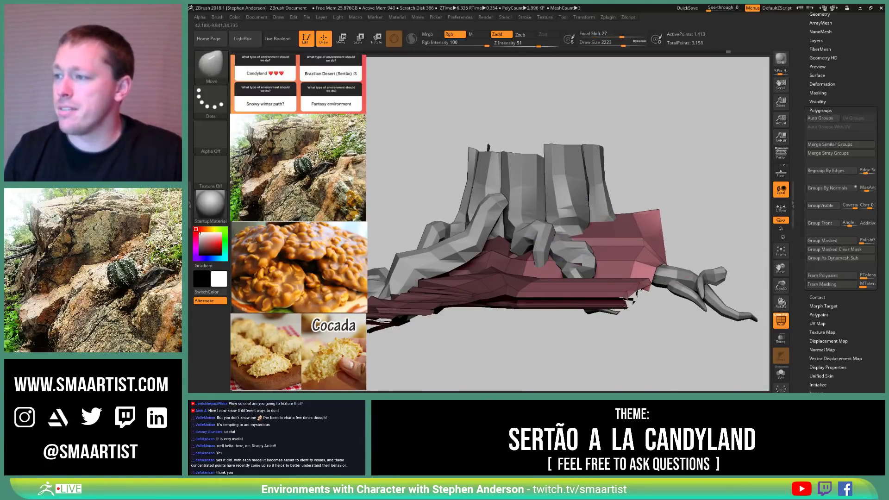
left_click_drag(644, 246, 572, 225)
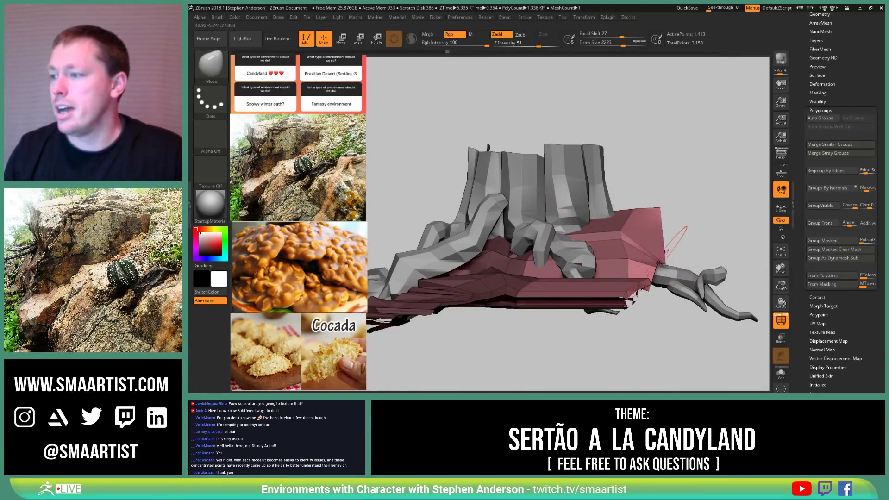
left_click_drag(660, 263, 677, 251)
Step: Set the Move brush draw size to 857 and pull the terrain's back edge outward beside the front roots
right_click_drag(684, 253, 613, 338)
mouse_move(613, 252)
right_mouse_down("ctrl")
mouse_move(602, 301)
mouse_move(569, 253)
mouse_move(610, 255)
mouse_move(603, 227)
mouse_move(646, 301)
mouse_move(681, 288)
mouse_move(655, 268)
right_mouse_up("ctrl")
key("s")
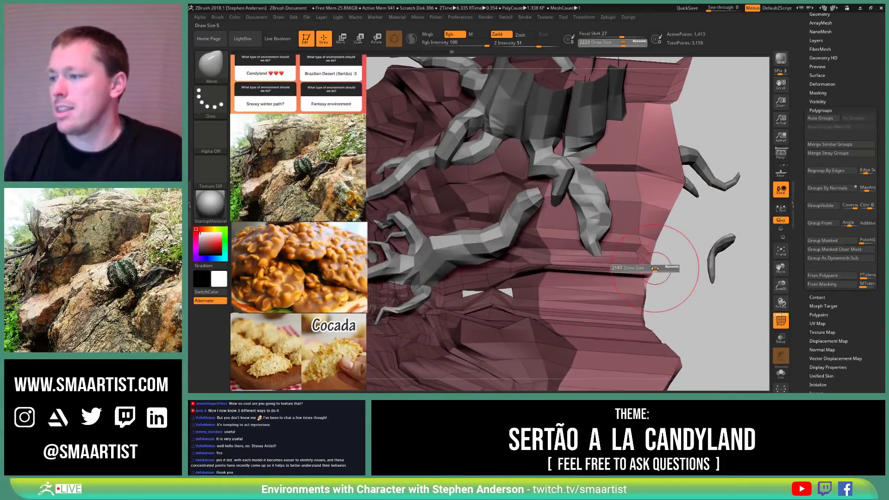
left_click_drag(639, 268, 653, 269)
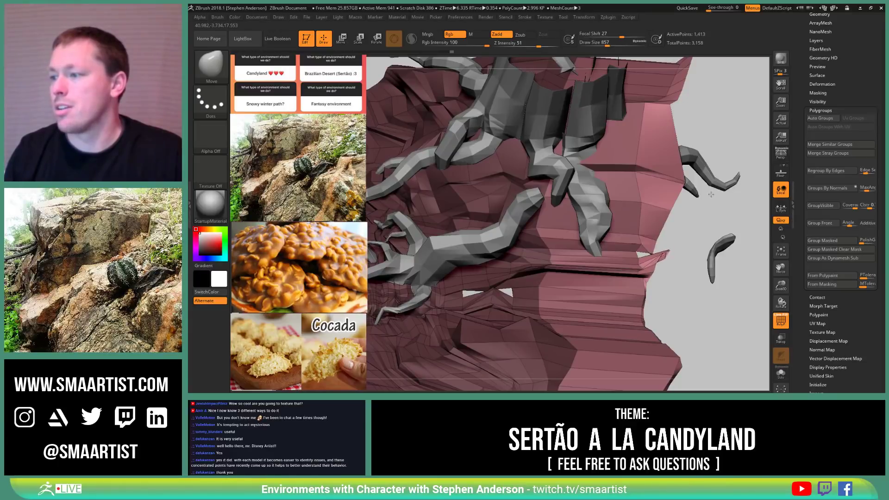
Step: Shape the terrain's back edge behind the stump into a broader ledge with the Move brush at draw size 2339
mouse_move(711, 195)
right_mouse_down()
mouse_move(676, 221)
mouse_move(636, 205)
right_mouse_up()
key("s")
left_click_drag(648, 210, 660, 210)
right_click_drag(660, 210, 625, 200)
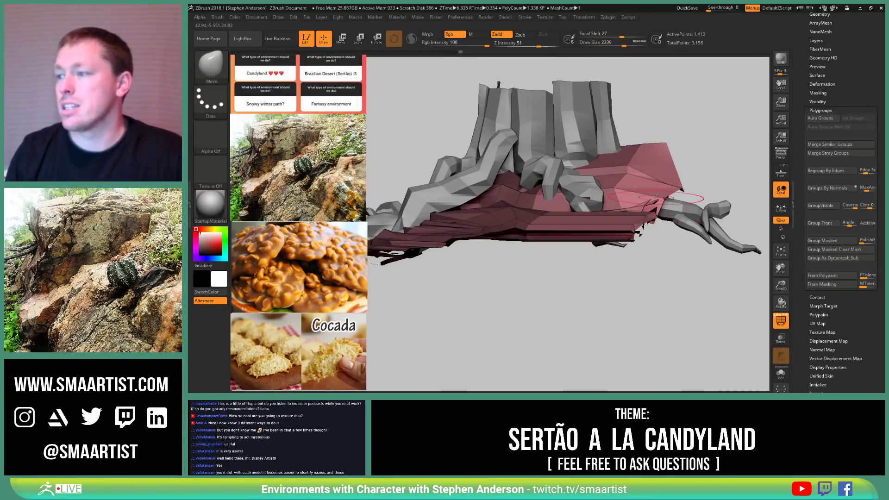
right_click_drag(715, 185, 695, 153)
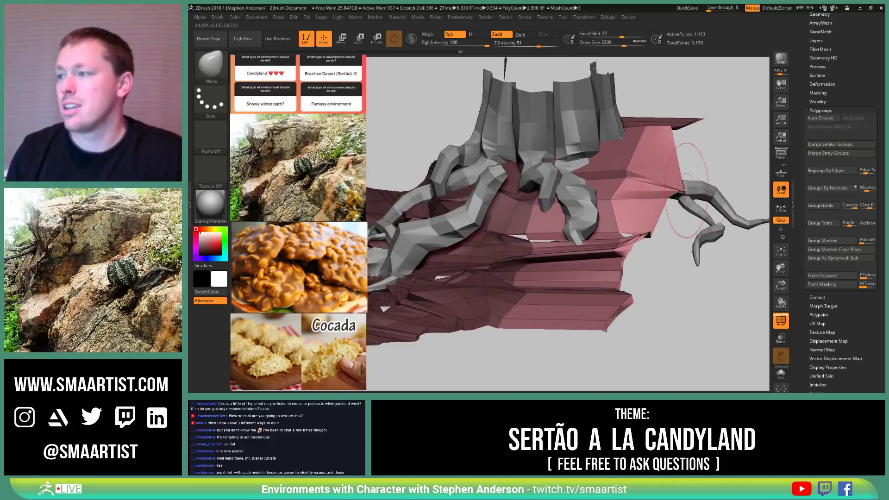
right_click_drag(694, 190, 677, 187)
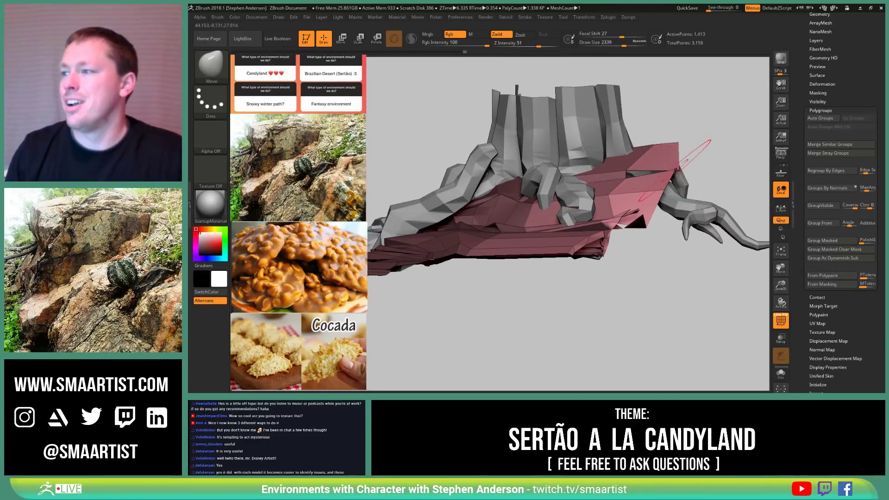
mouse_move(647, 83)
right_mouse_down()
mouse_move(661, 175)
mouse_move(628, 182)
mouse_move(650, 173)
right_mouse_up()
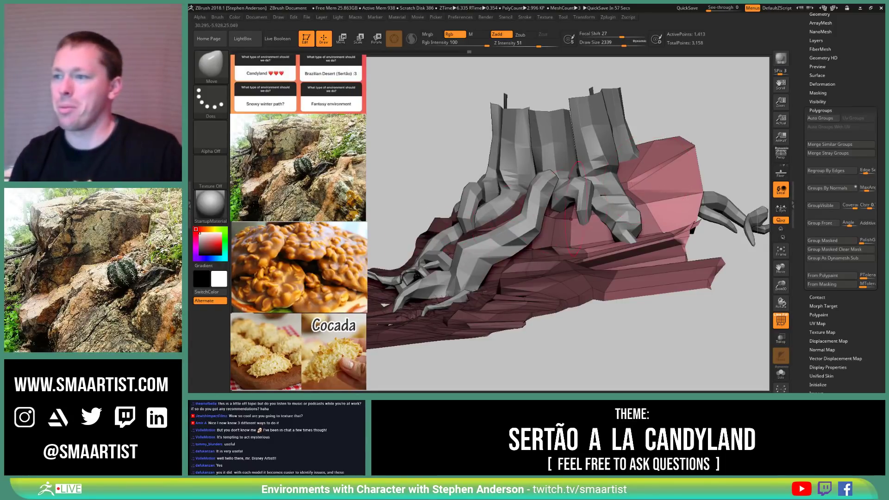
mouse_move(647, 177)
right_mouse_down()
mouse_move(561, 224)
mouse_move(576, 209)
right_mouse_up()
right_click_drag(584, 250, 641, 163)
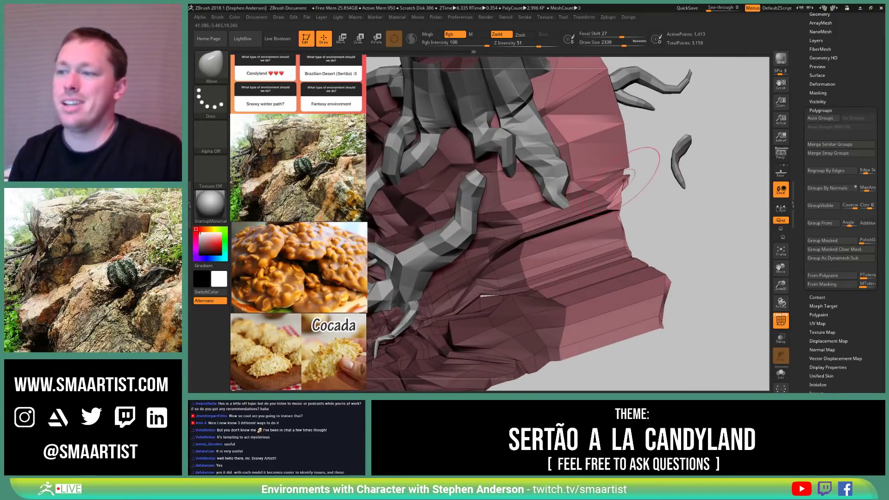
Step: Refine the stepped outline of the terrain's back edge with the Move brush at draw size 636
mouse_move(641, 195)
right_mouse_down()
mouse_move(561, 240)
mouse_move(518, 198)
mouse_move(566, 278)
mouse_move(548, 235)
mouse_move(565, 213)
mouse_move(561, 233)
mouse_move(561, 221)
mouse_move(581, 224)
mouse_move(563, 239)
right_mouse_up()
key("shift")
key("ctrl")
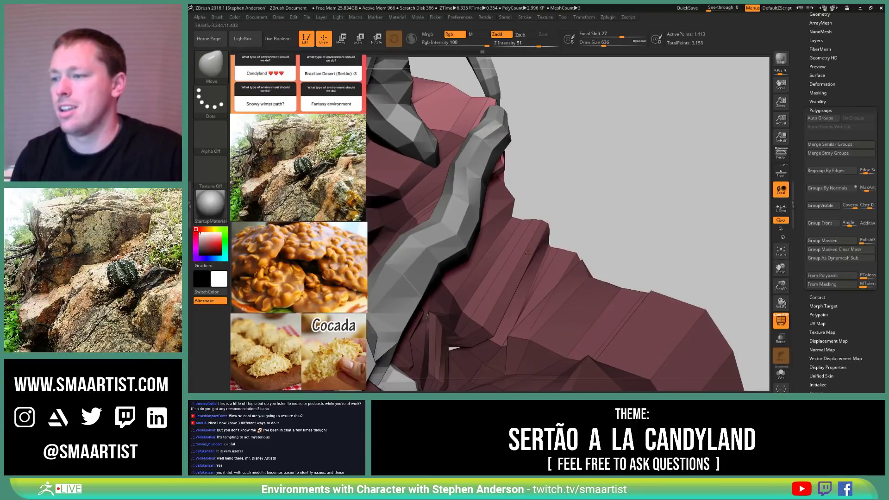
mouse_move(505, 264)
right_mouse_down("ctrl")
mouse_move(560, 244)
mouse_move(528, 237)
right_mouse_up("ctrl")
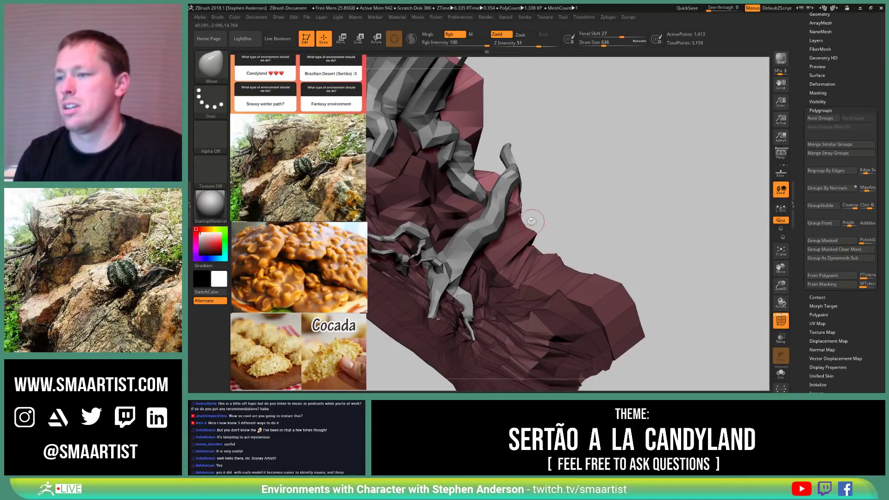
mouse_move(532, 221)
right_mouse_down()
mouse_move(519, 227)
mouse_move(543, 219)
right_mouse_up()
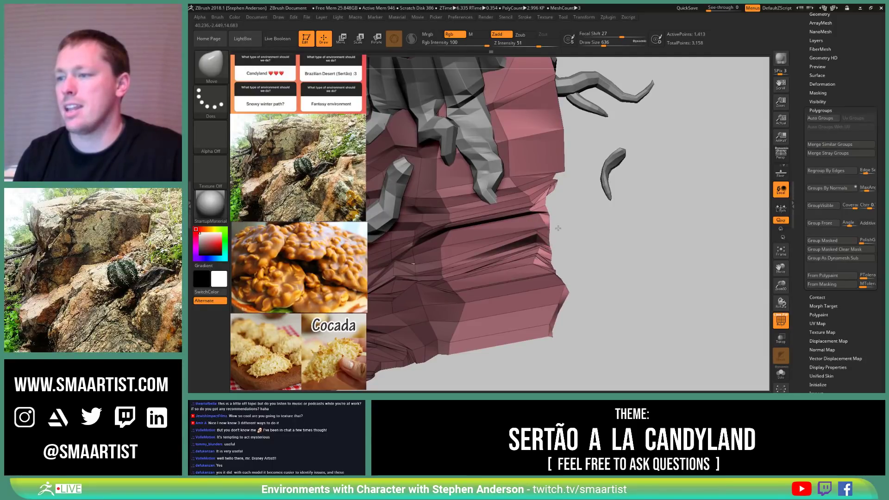
right_click_drag(554, 227, 539, 184)
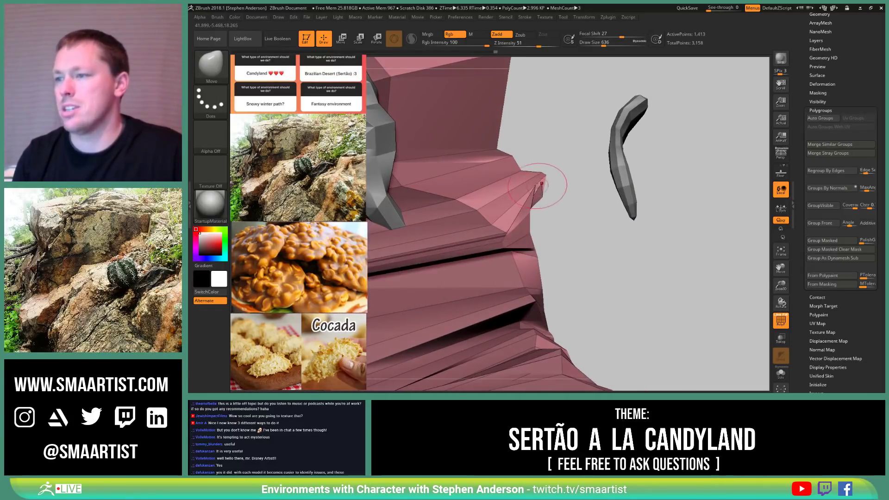
Step: Adjust the pinched points on the back edge of the rock ledge with the Move brush at draw size 321
key("s")
left_click_drag(538, 185, 527, 185)
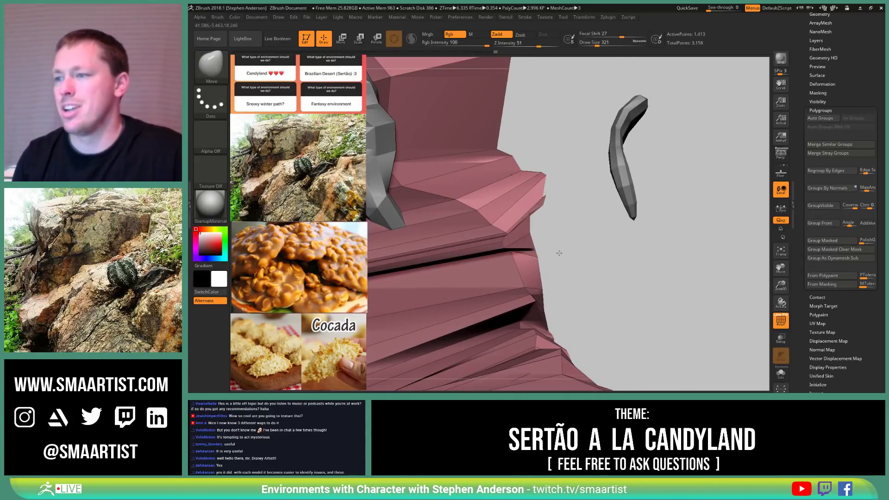
mouse_move(536, 221)
right_mouse_down()
mouse_move(530, 212)
mouse_move(536, 226)
right_mouse_up()
mouse_move(536, 235)
left_mouse_down()
mouse_move(565, 247)
mouse_move(554, 243)
left_mouse_up()
right_click_drag(562, 249, 542, 218)
right_click_drag(591, 230, 532, 191)
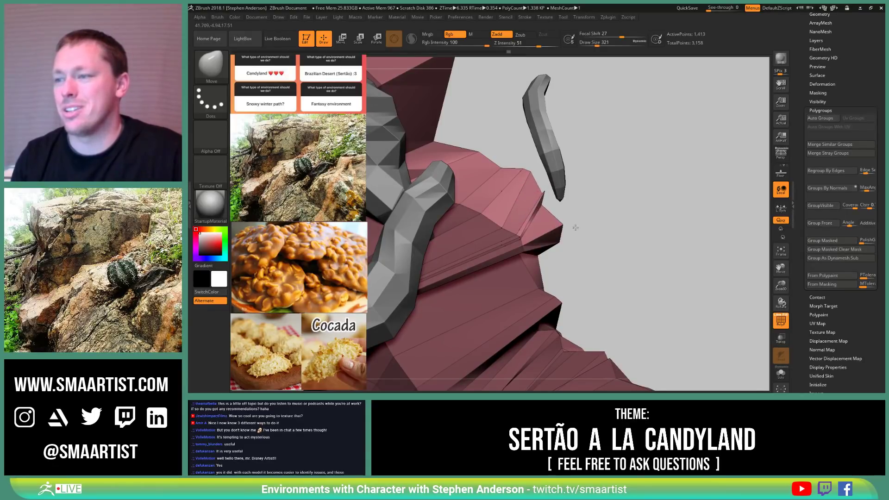
Step: Tweak the small jagged corners along the back rock edge with the Move brush at draw size 227
key("s")
left_click_drag(546, 190, 542, 191)
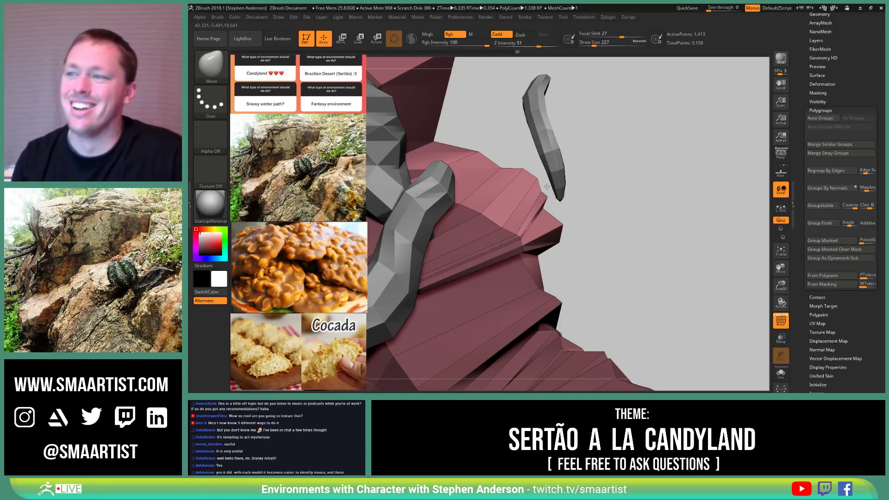
left_click_drag(558, 180, 625, 246)
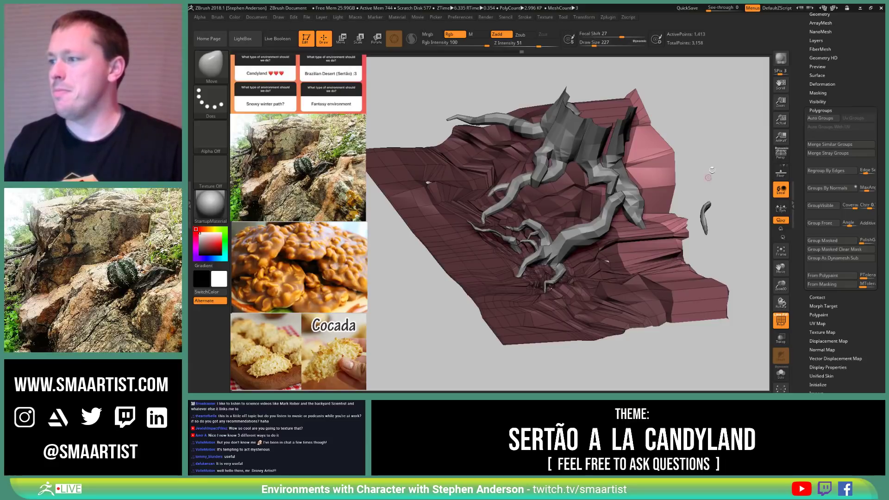
Step: Set the Move brush draw size to 1491 and clear the mask from the rock terrain
left_click_drag(709, 175, 700, 202)
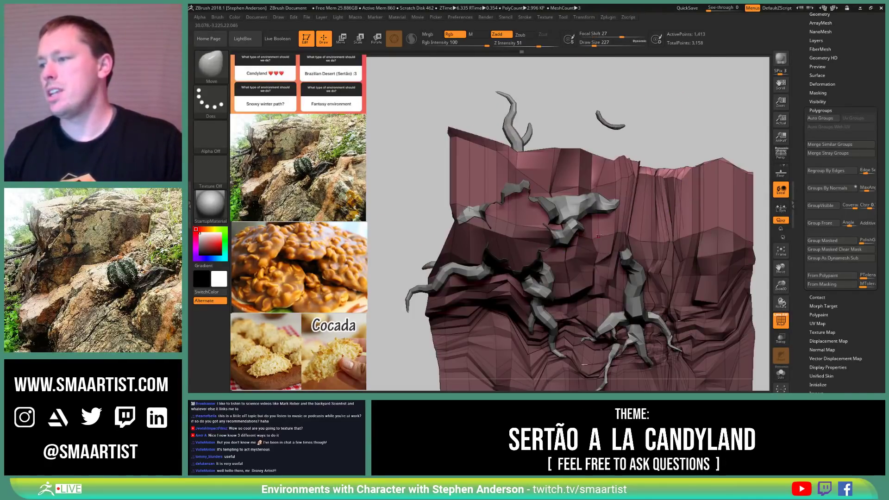
key("s")
left_click_drag(605, 234, 613, 234)
left_click_drag(670, 118, 672, 134, "ctrl")
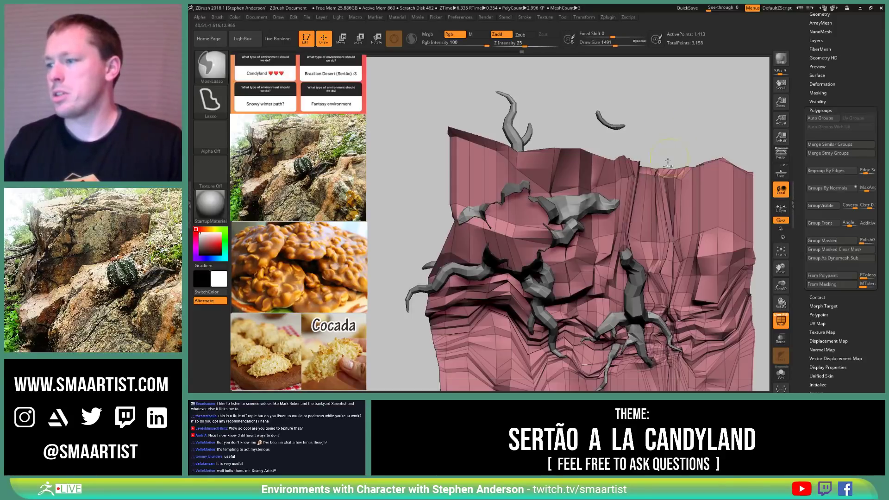
Step: Reshape the rock face beside the detached front root with the Move brush at draw size 764
right_click_drag(599, 237, 603, 173)
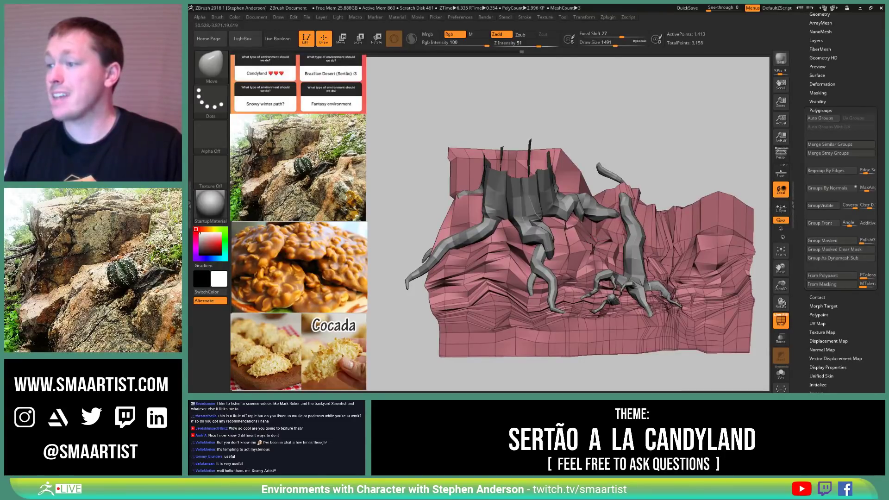
right_click_drag(594, 248, 654, 183)
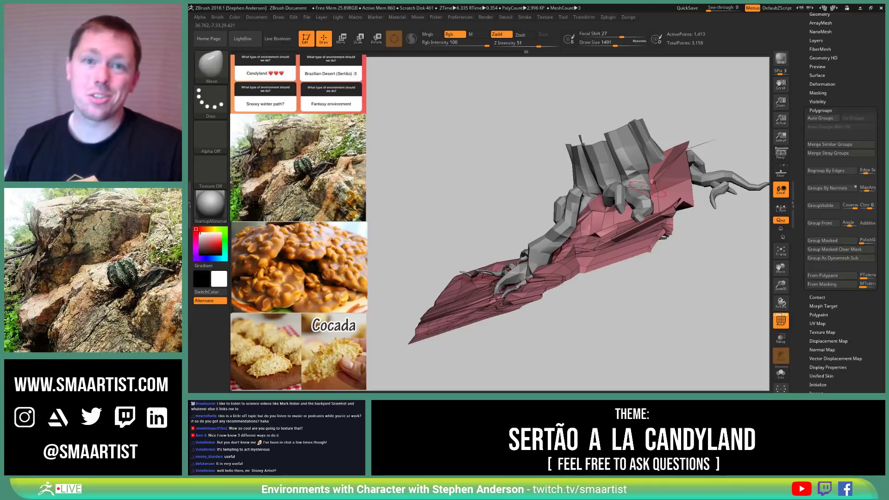
mouse_move(655, 183)
right_mouse_down()
mouse_move(571, 242)
mouse_move(598, 217)
mouse_move(661, 250)
mouse_move(618, 245)
mouse_move(613, 216)
mouse_move(594, 223)
right_mouse_up()
key("s")
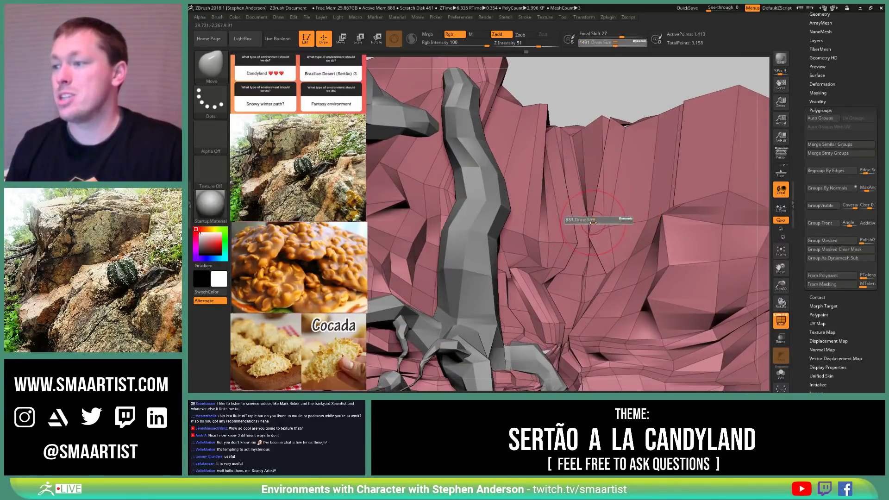
left_click_drag(594, 223, 599, 221)
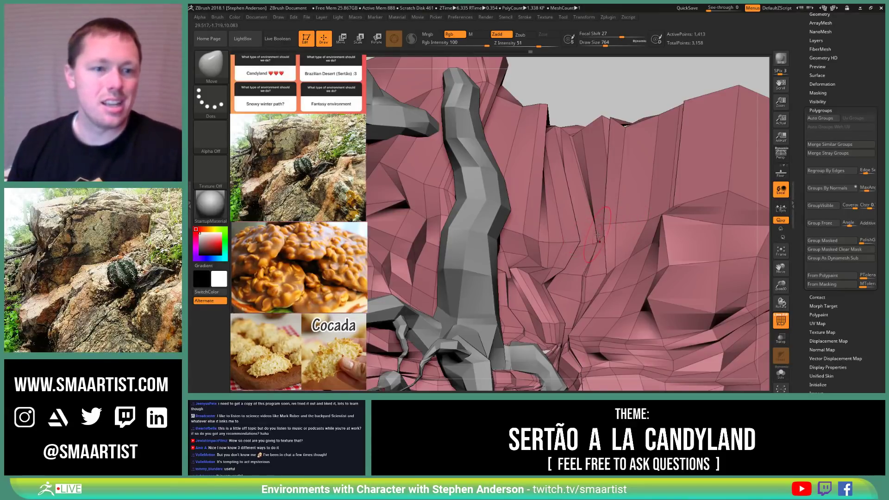
mouse_move(597, 235)
right_mouse_down()
mouse_move(628, 216)
mouse_move(535, 250)
mouse_move(612, 202)
mouse_move(594, 220)
right_mouse_up()
Step: Insert a single edge loop across the rock terrain beside the front root with the ZModeler brush
key("b")
key("z")
key("m")
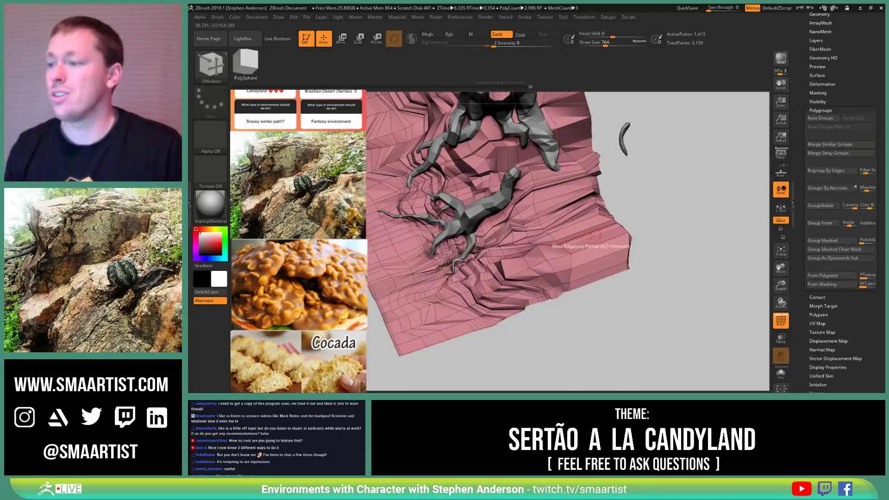
key("space")
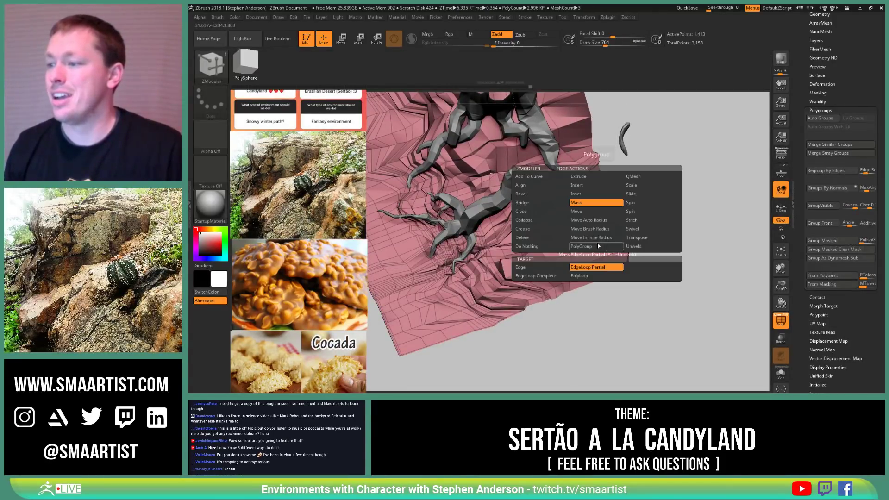
left_click(596, 185)
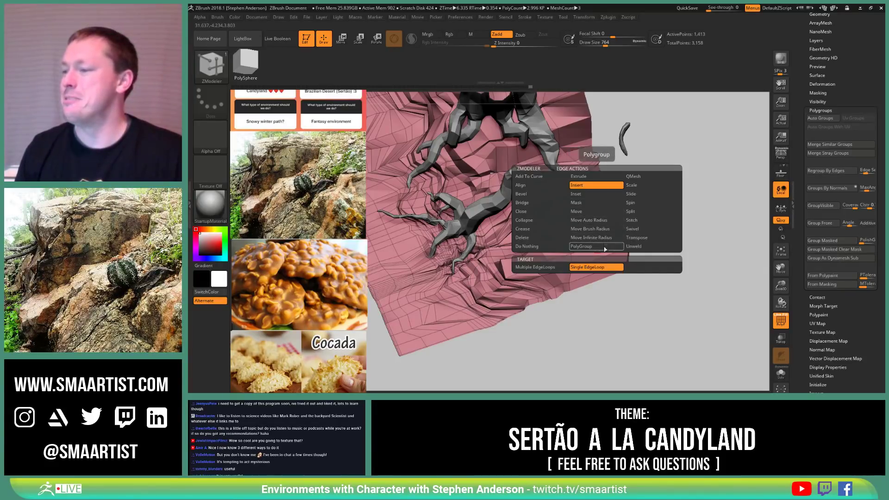
left_click(605, 250)
left_click(593, 245)
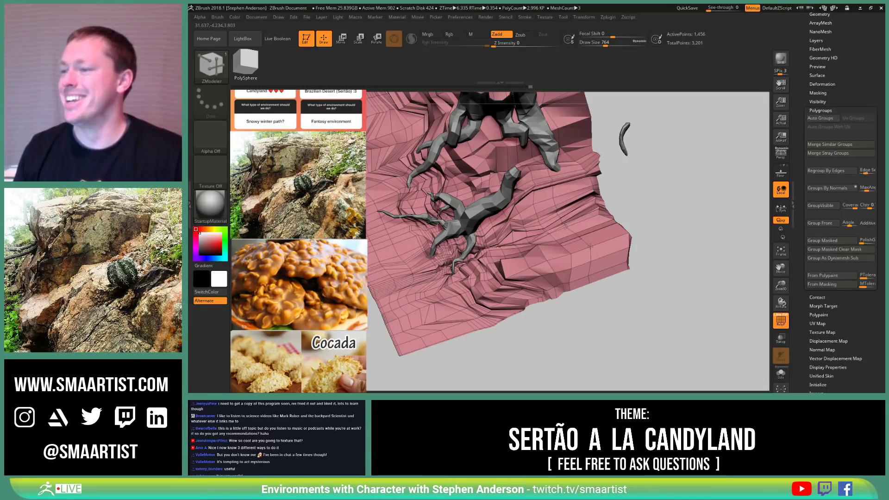
Step: Reshape the subdivided rock slope beside the front root with the Move brush at draw size 556
mouse_move(590, 246)
right_mouse_down()
mouse_move(556, 250)
mouse_move(572, 263)
right_mouse_up()
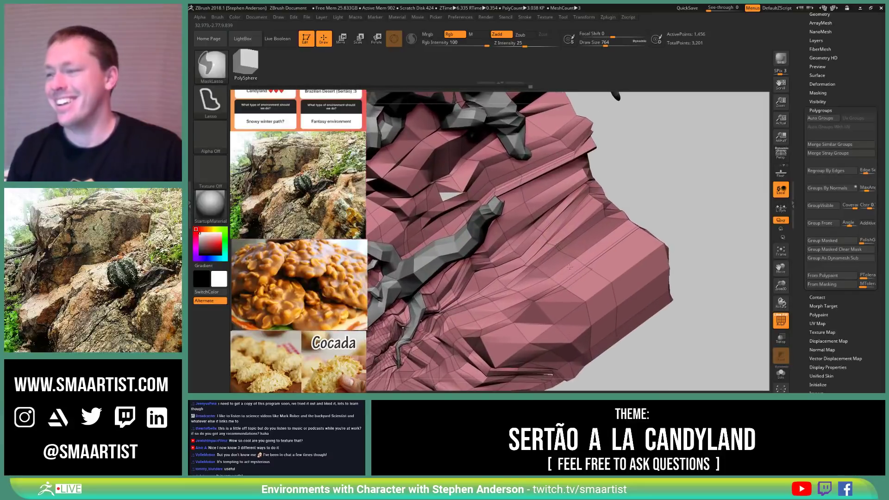
key("b")
key("m")
key("v")
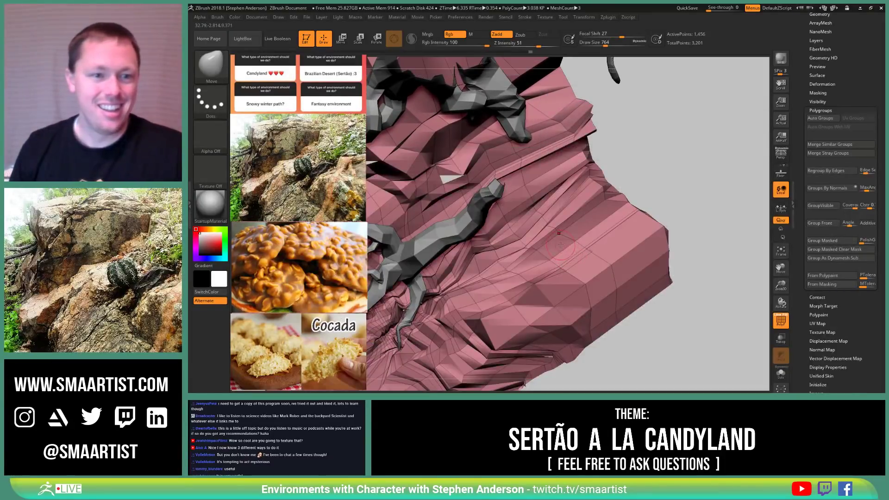
right_click_drag(557, 227, 557, 222)
key("s")
left_click_drag(557, 222, 553, 223)
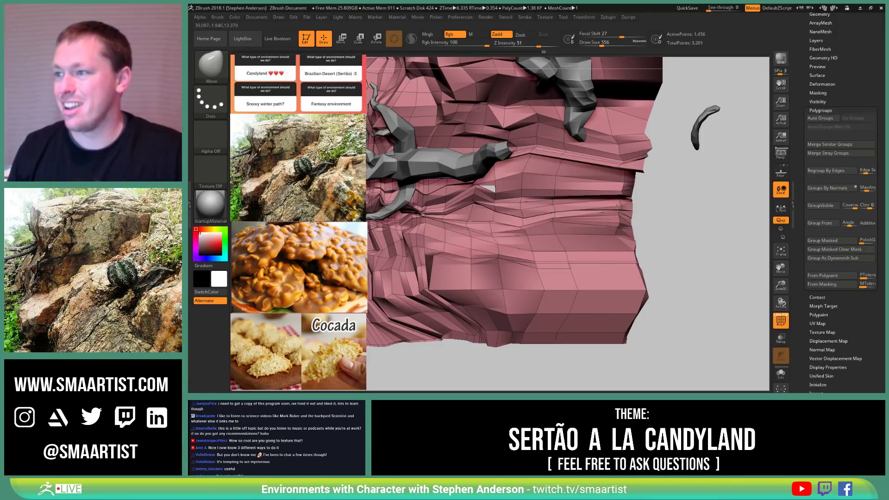
key("ctrl")
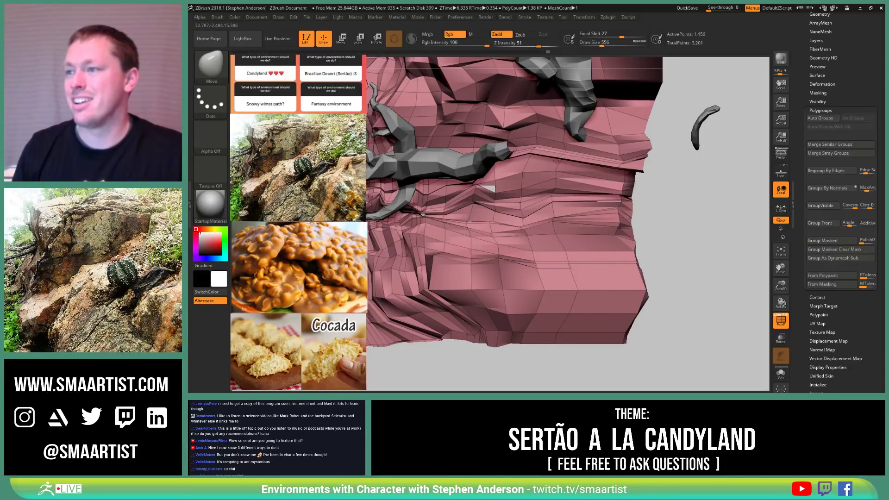
Step: Reshape the rock ledge below the front roots with the Move brush, reducing the draw size to 447
mouse_move(555, 187)
right_mouse_down()
mouse_move(556, 194)
mouse_move(565, 174)
mouse_move(538, 250)
mouse_move(540, 219)
mouse_move(528, 244)
right_mouse_up()
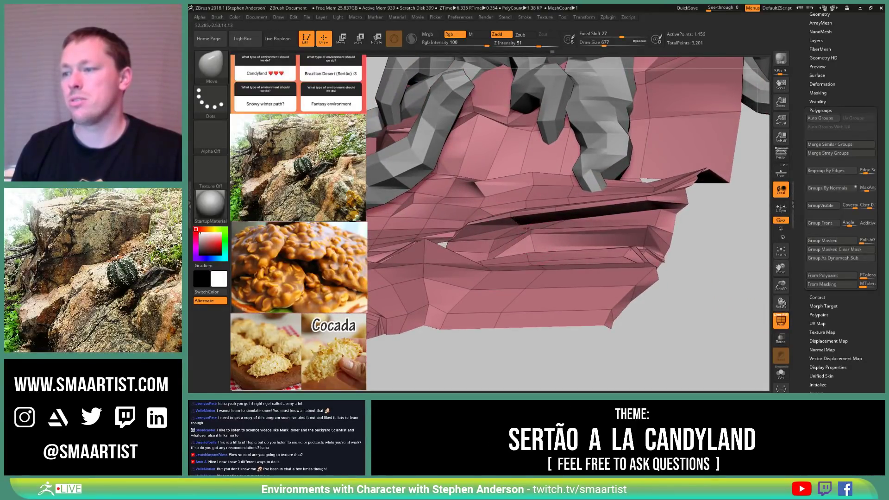
right_click_drag(530, 226, 512, 201)
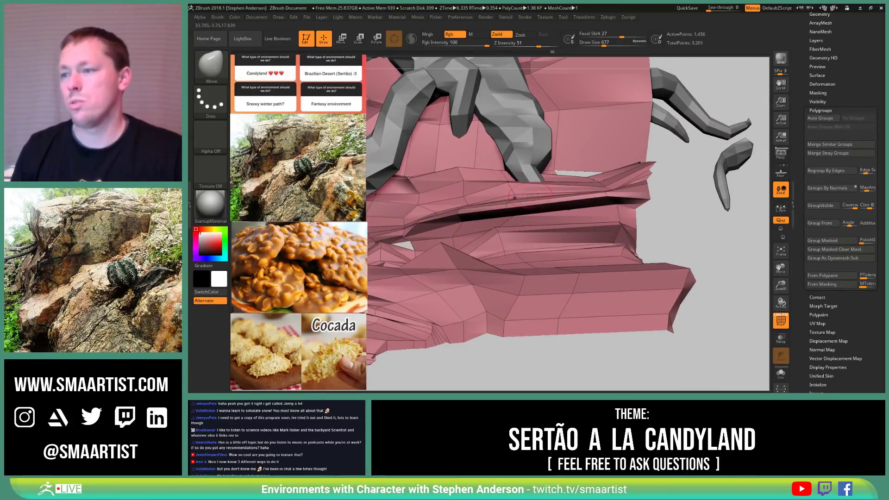
left_click_drag(531, 195, 531, 195)
right_click_drag(531, 195, 517, 197)
key("s")
left_click_drag(516, 196, 513, 197)
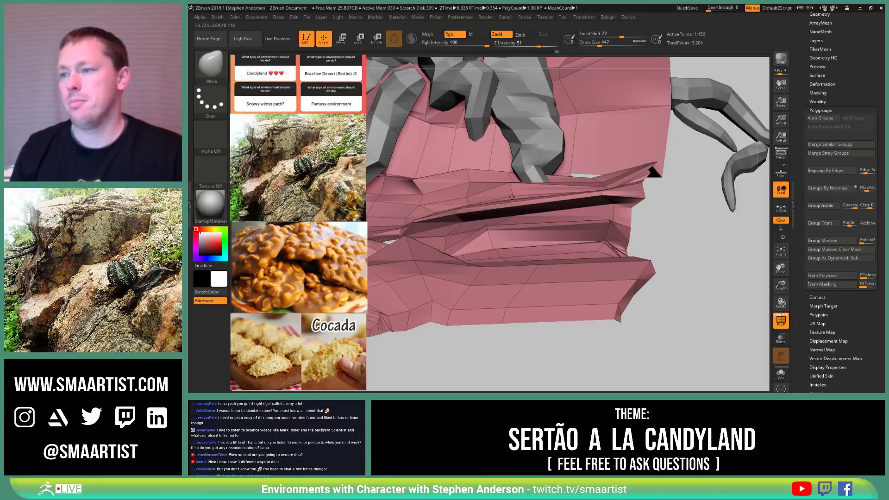
right_click_drag(508, 203, 622, 275, "ctrl")
mouse_move(622, 275)
right_mouse_down()
mouse_move(589, 239)
mouse_move(597, 265)
right_mouse_up()
Step: Select the tree stump subtool with its polygroups shown and mask everything except the purple trunk section
key("shift+f")
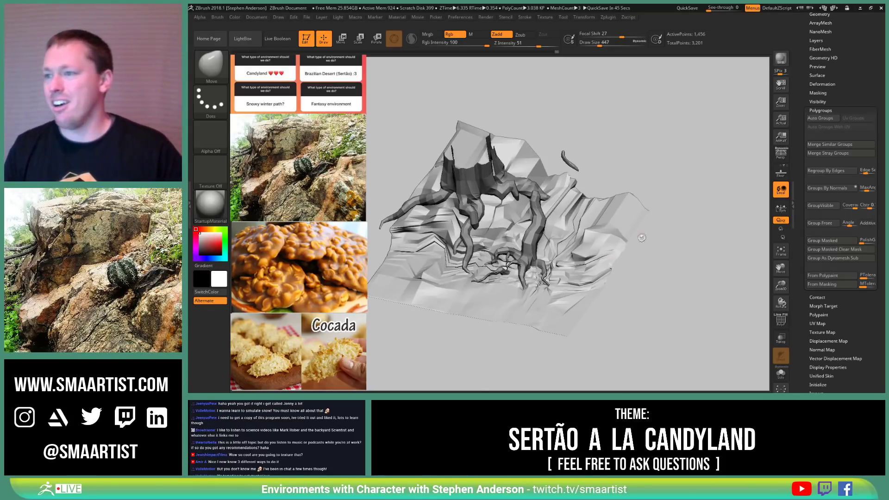
mouse_move(641, 238)
left_mouse_down()
mouse_move(654, 227)
mouse_move(690, 225)
mouse_move(669, 227)
mouse_move(657, 282)
mouse_move(622, 210)
left_mouse_up()
left_click(575, 194, "alt")
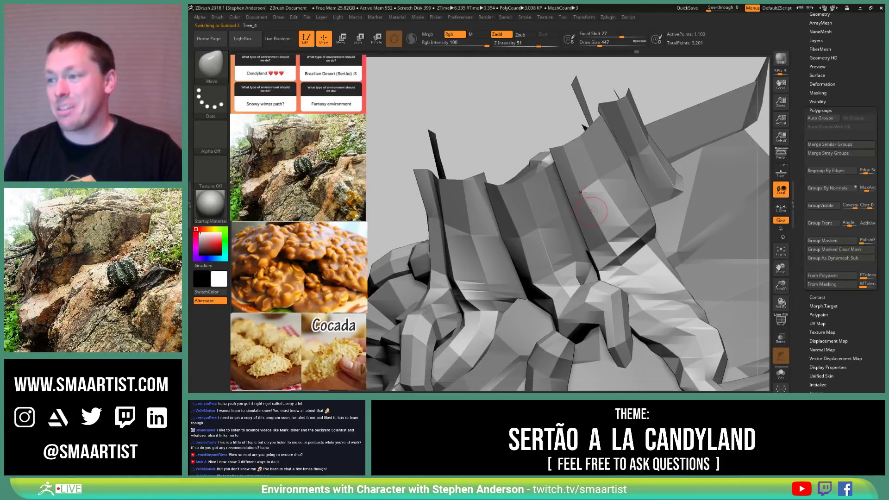
key("shift+f")
left_click_drag(592, 210, 615, 234)
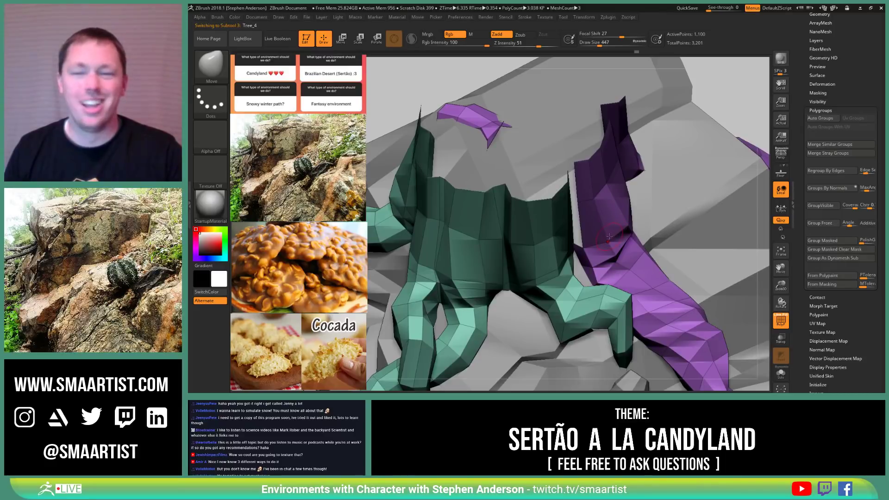
mouse_move(611, 233)
right_mouse_down()
mouse_move(594, 224)
mouse_move(620, 237)
right_mouse_up()
key("w")
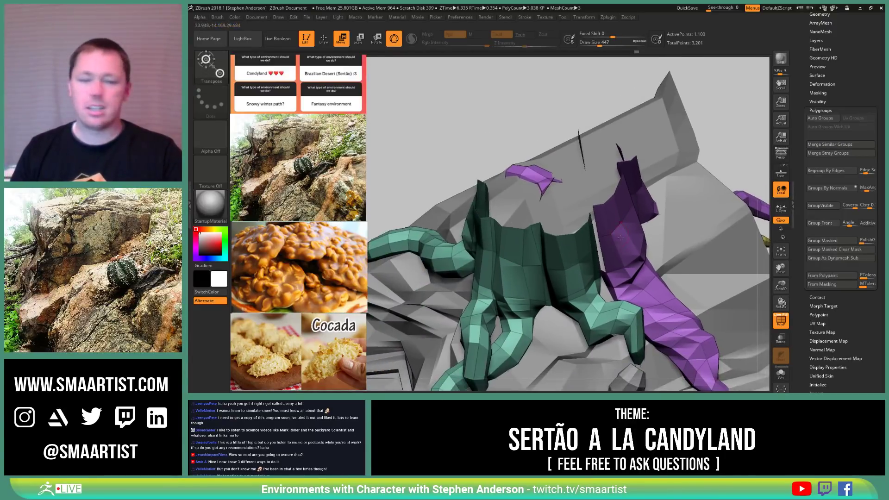
left_click(611, 237, "ctrl")
Step: Reshape the upper edge of the unmasked purple trunk section with the Move brush at draw size 2147
key("b")
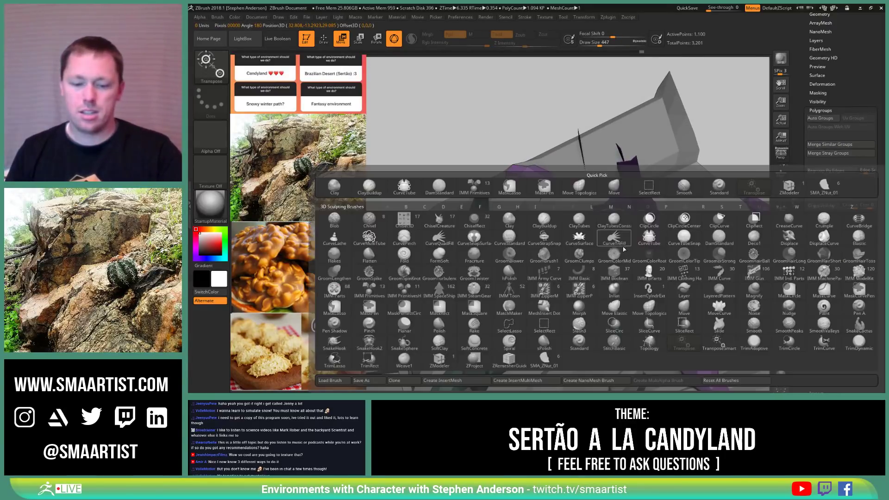
key("m")
key("v")
mouse_move(626, 249)
right_mouse_down()
mouse_move(600, 239)
mouse_move(617, 270)
right_mouse_up()
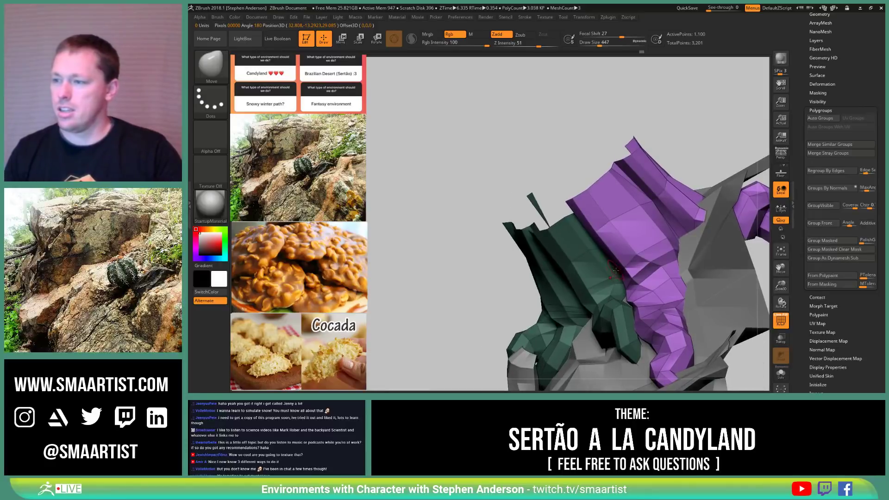
key("s")
left_click_drag(630, 272, 638, 275)
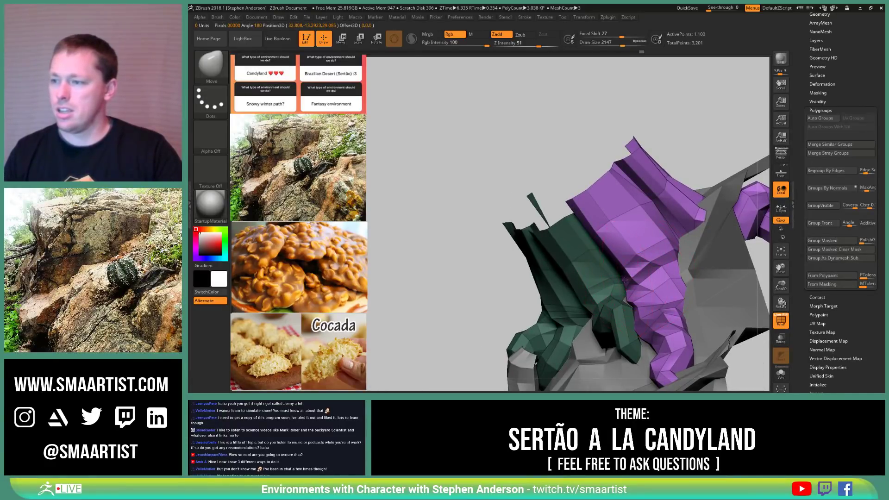
right_click_drag(652, 284, 632, 280)
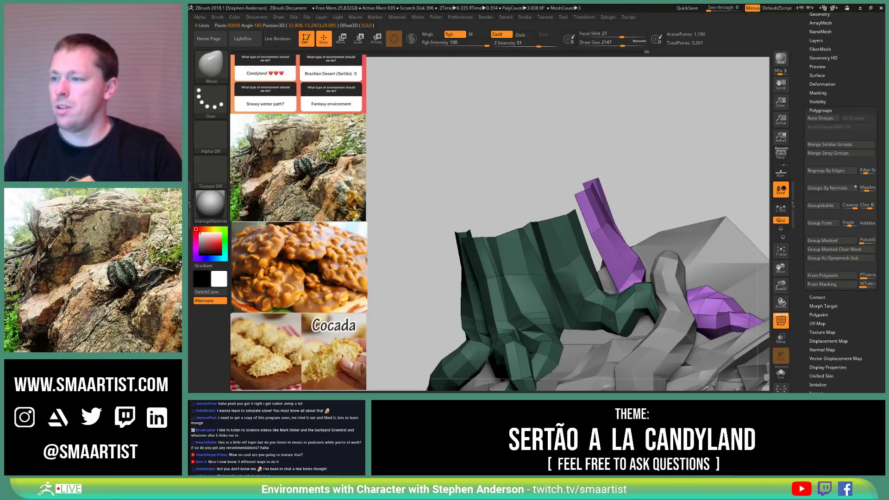
right_click_drag(612, 321, 576, 215)
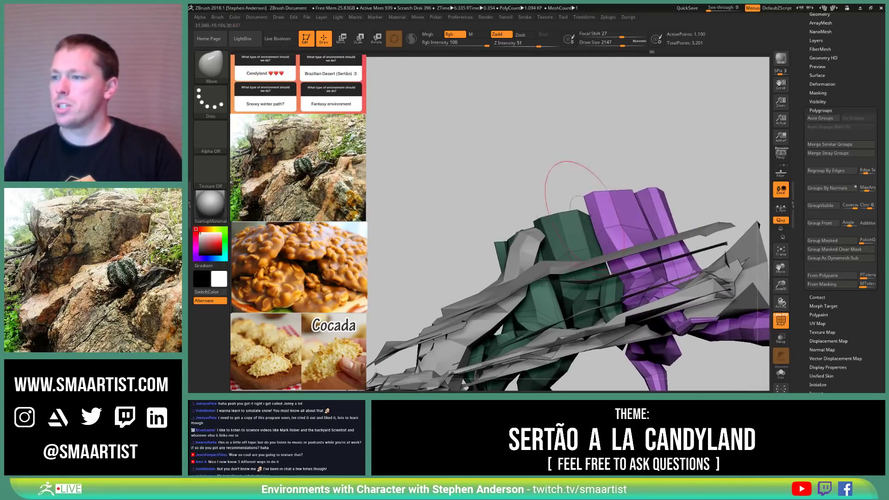
left_click_drag(587, 194, 603, 246)
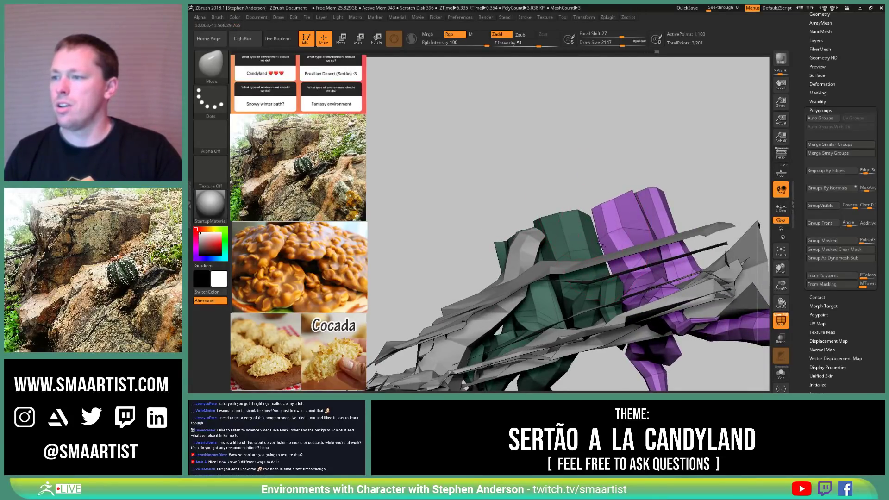
left_click_drag(627, 281, 628, 282)
Step: Bridge the facing open edges of the teal and purple trunk sections with ZModeler's edge Bridge action, targeting Edges
mouse_move(628, 282)
right_mouse_down()
mouse_move(630, 292)
mouse_move(630, 267)
right_mouse_up()
key("b")
key("z")
key("m")
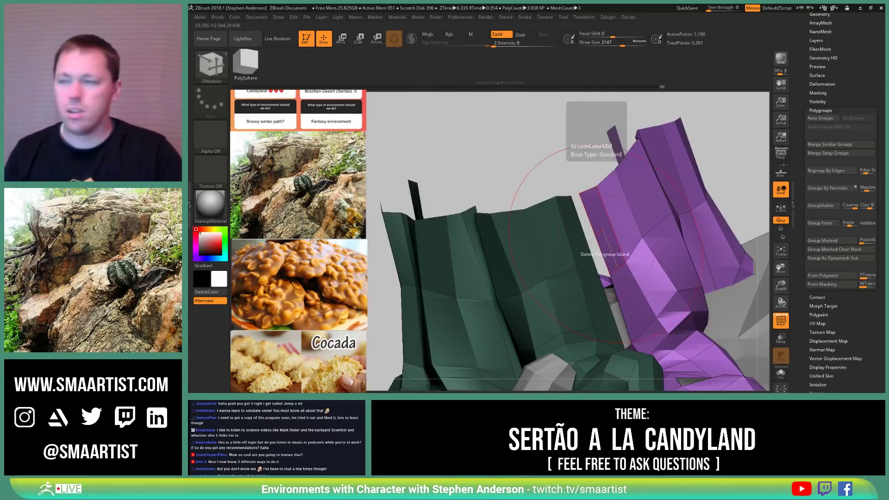
right_click_drag(599, 242, 551, 248)
right_click_drag(579, 296, 594, 280, "ctrl")
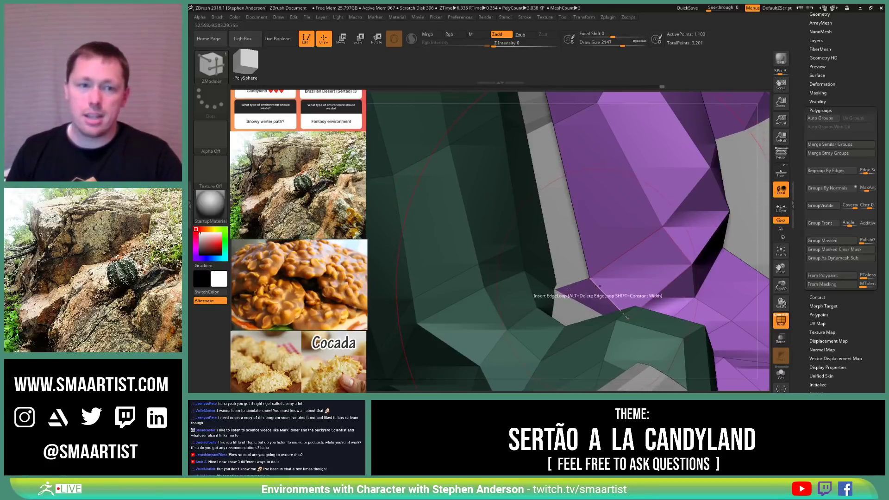
right_click_drag(597, 277, 581, 164)
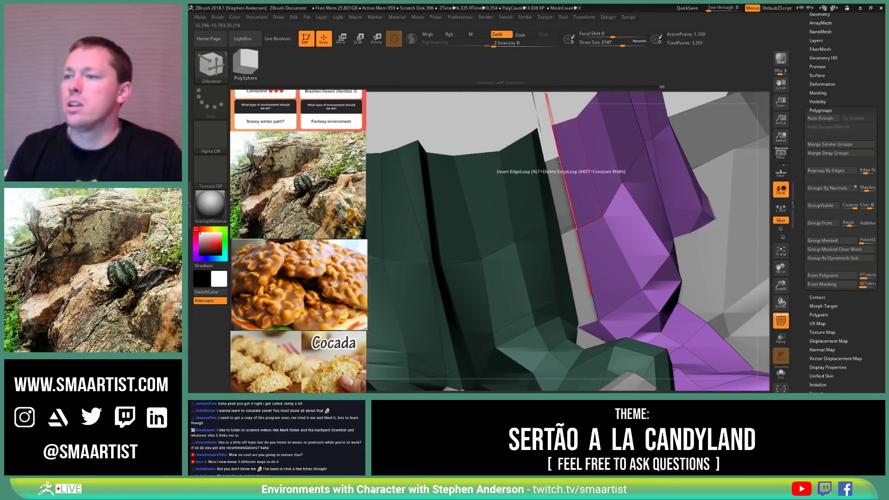
key("space")
left_click(502, 187)
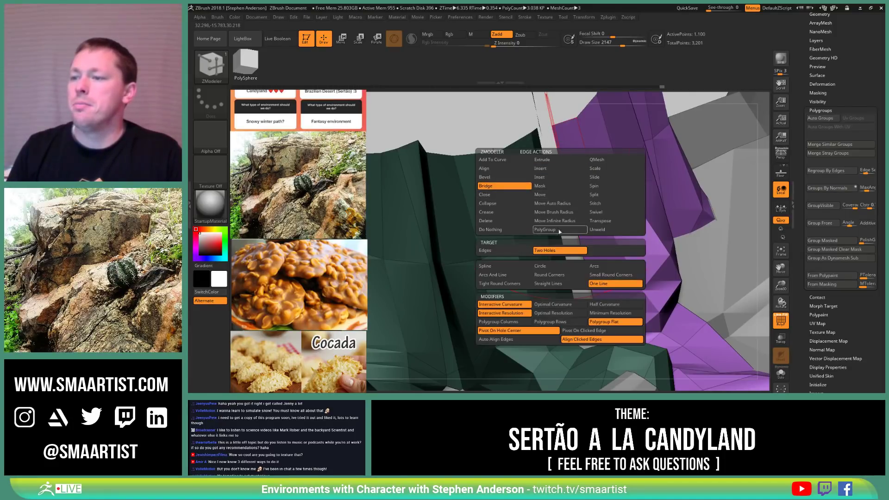
left_click(519, 251)
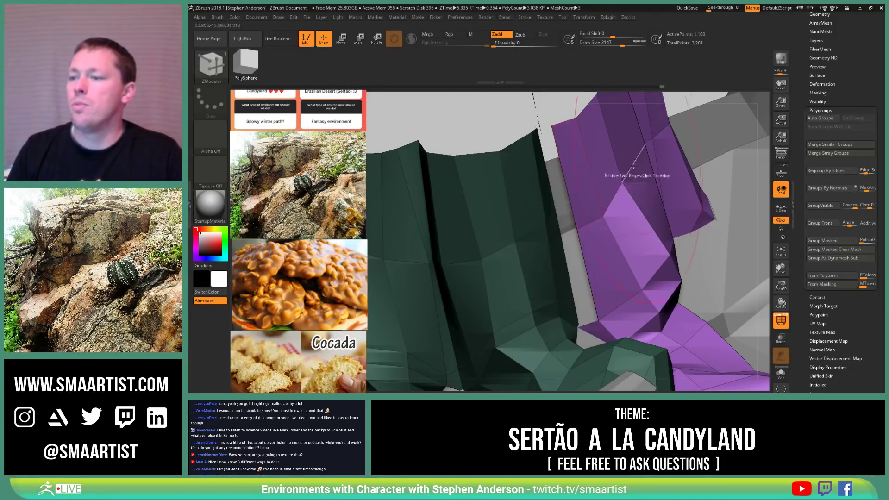
right_click_drag(550, 202, 629, 262)
left_click(568, 193)
left_click(576, 196)
left_click(601, 255)
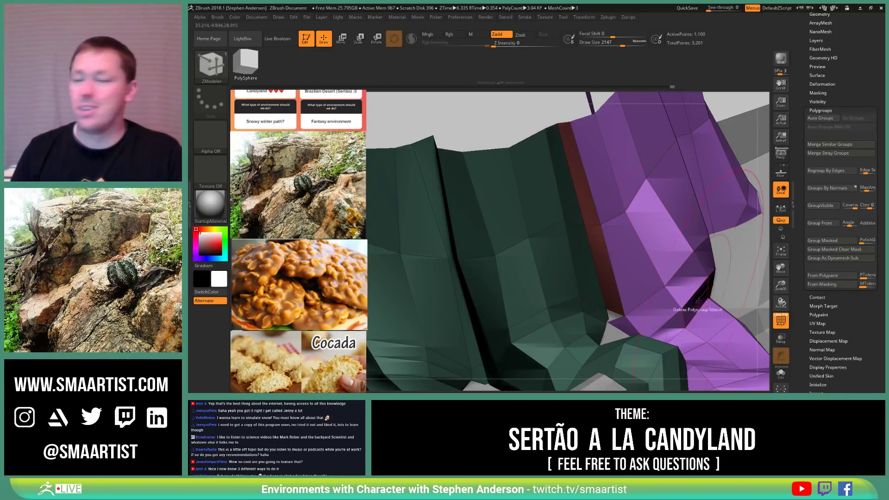
Step: Isolate the stump and slide the points beside the gap under the bridge with ZModeler at draw size 279
left_click(781, 372)
mouse_move(566, 317)
right_mouse_down()
mouse_move(548, 226)
mouse_move(515, 188)
mouse_move(519, 264)
mouse_move(414, 234)
mouse_move(403, 218)
mouse_move(497, 198)
mouse_move(491, 253)
right_mouse_up()
key("s")
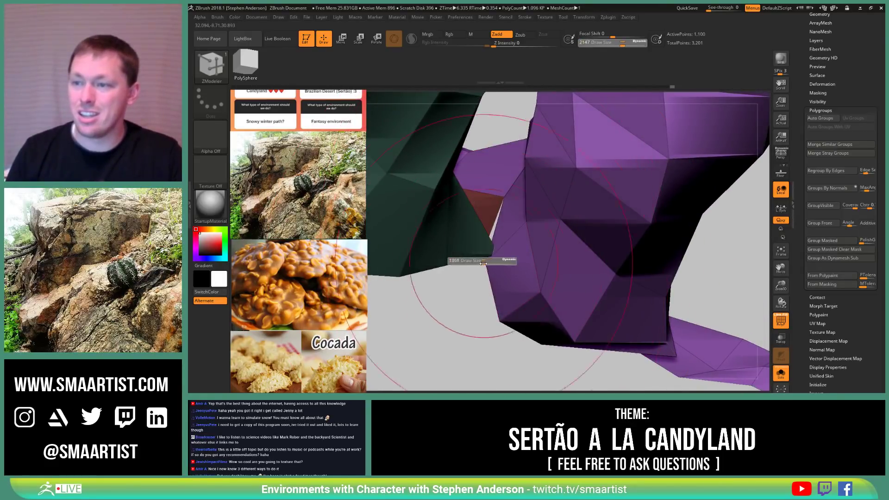
left_click_drag(481, 266, 461, 267)
key("b")
key("Escape")
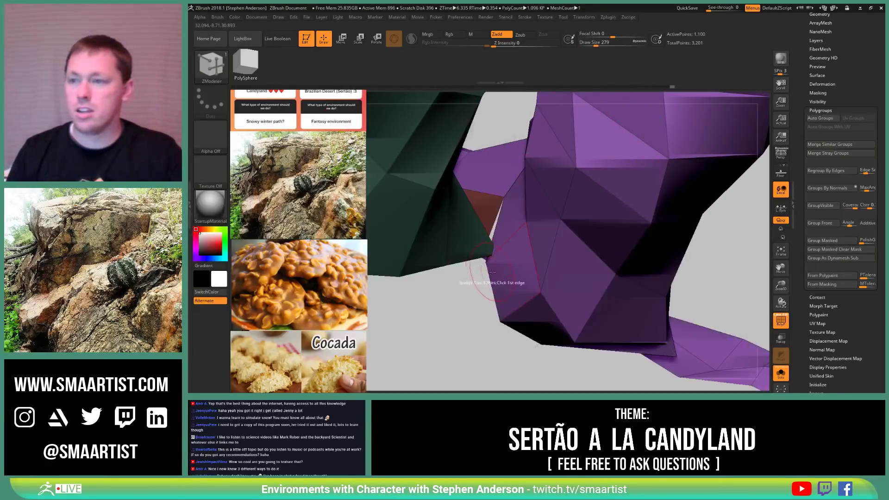
key("space")
left_click(463, 281)
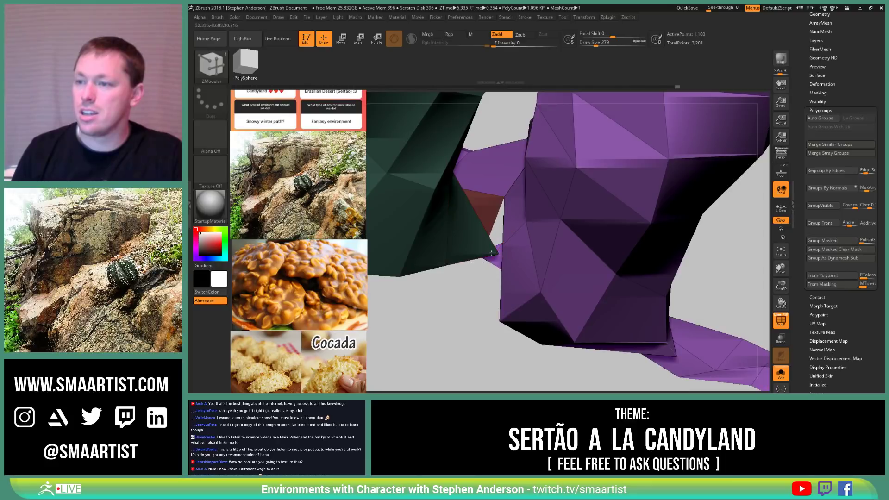
mouse_move(489, 241)
left_mouse_down()
mouse_move(492, 263)
mouse_move(503, 244)
left_mouse_up()
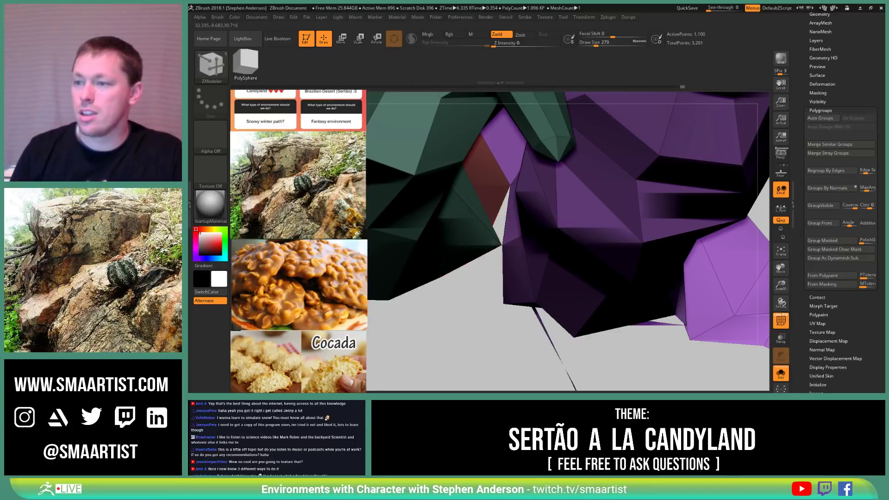
left_click_drag(502, 244, 501, 248)
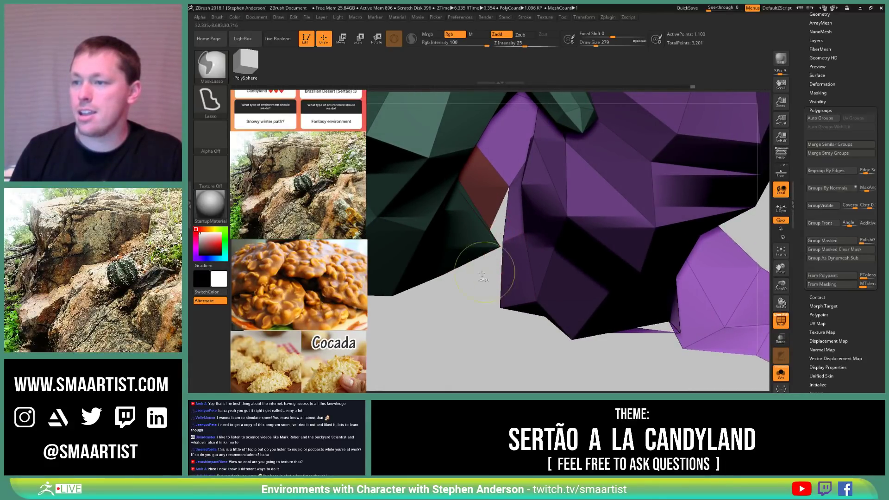
Step: Clear the mask, slide the teal root's corner point toward the purple section, and set the draw size to 96
left_click_drag(449, 317, 474, 343, "ctrl")
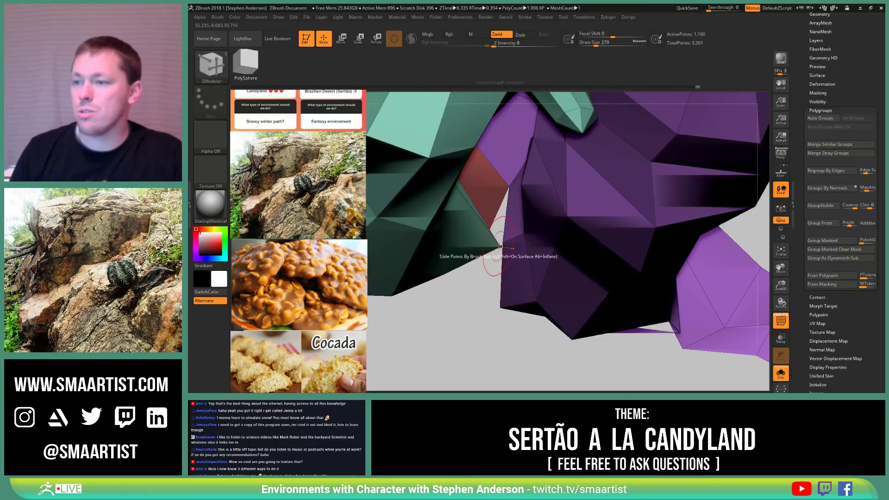
mouse_move(484, 236)
left_mouse_down()
mouse_move(506, 295)
mouse_move(483, 197)
mouse_move(492, 240)
left_mouse_up()
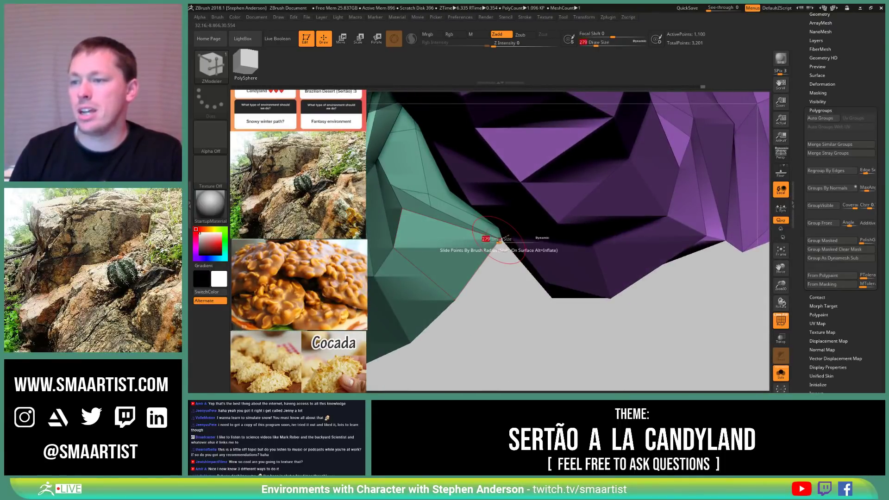
type("s96")
key("Return")
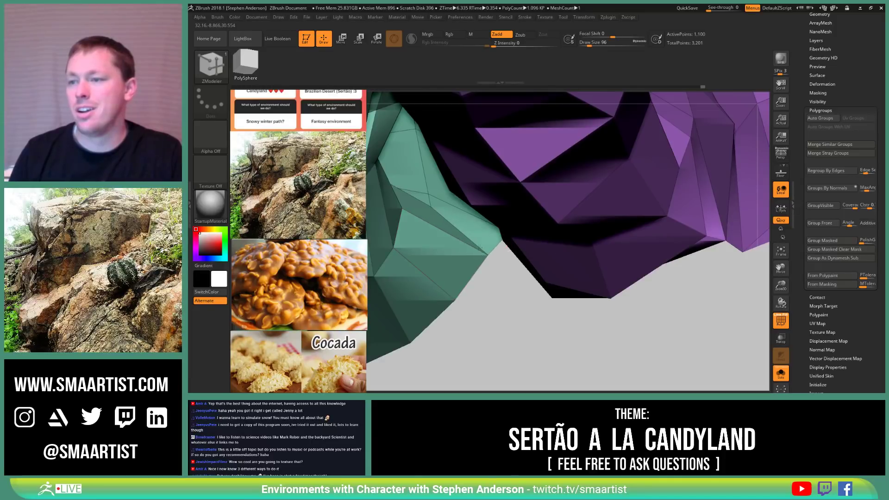
Step: Extend the bridge between the teal and purple sections at the base of the gap with ZModeler
left_click_drag(490, 249, 496, 295)
right_click_drag(498, 314, 527, 252)
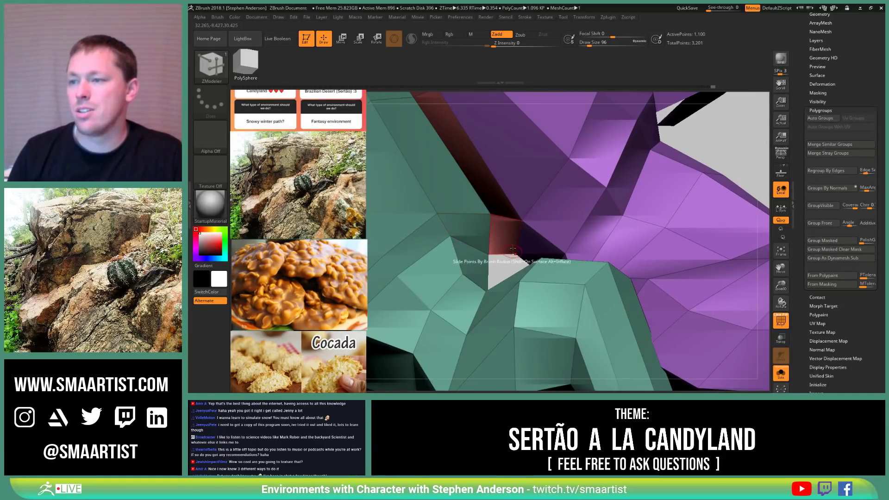
mouse_move(514, 250)
right_mouse_down()
mouse_move(519, 198)
mouse_move(518, 245)
mouse_move(516, 233)
right_mouse_up()
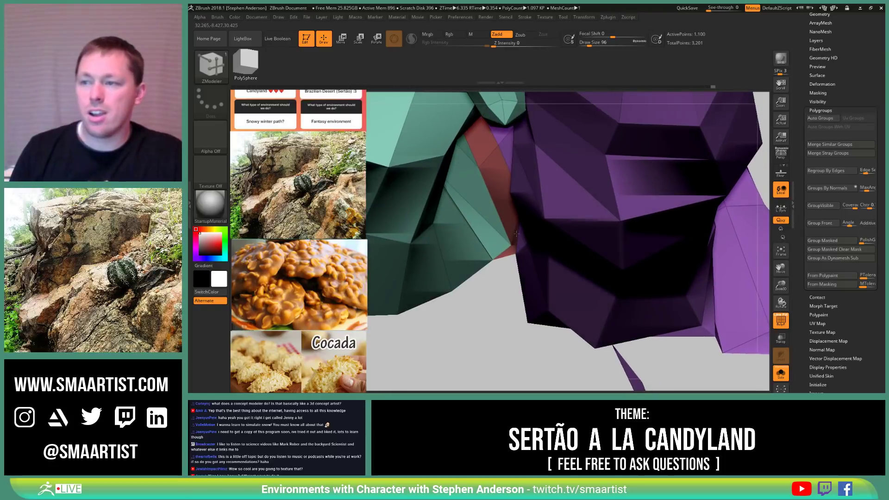
key("b")
key("z")
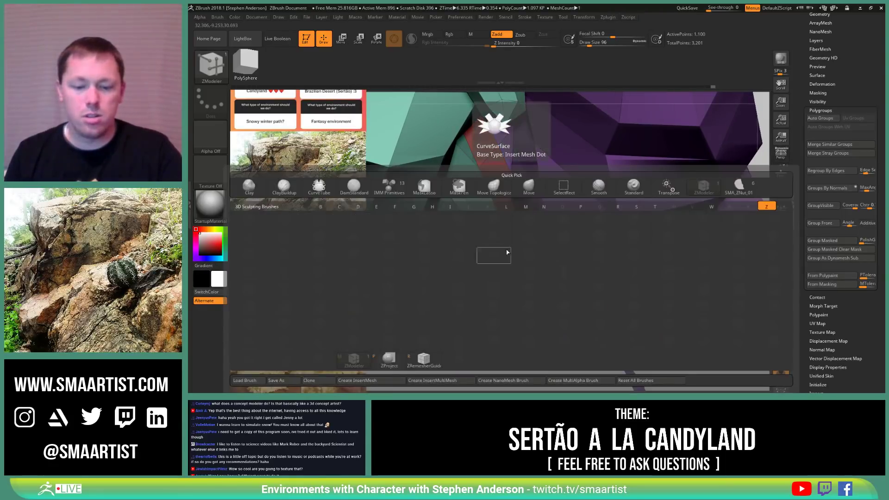
key("m")
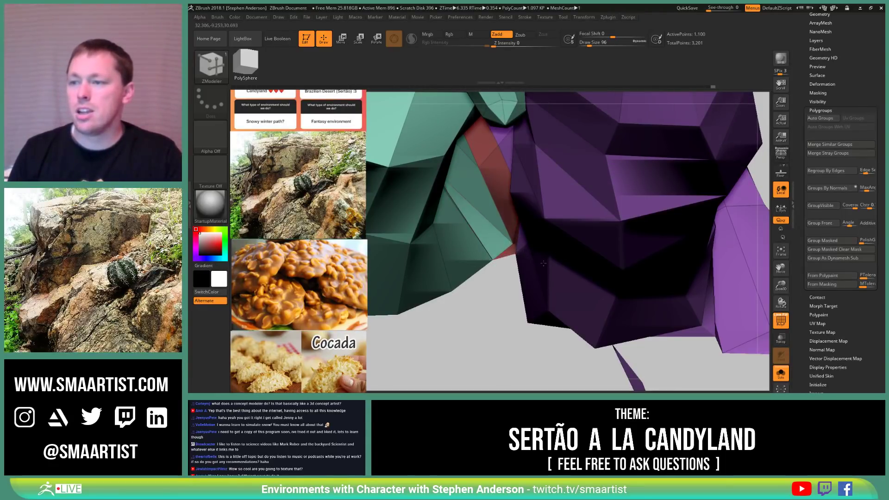
mouse_move(516, 241)
right_mouse_down()
mouse_move(521, 253)
mouse_move(520, 234)
right_mouse_up()
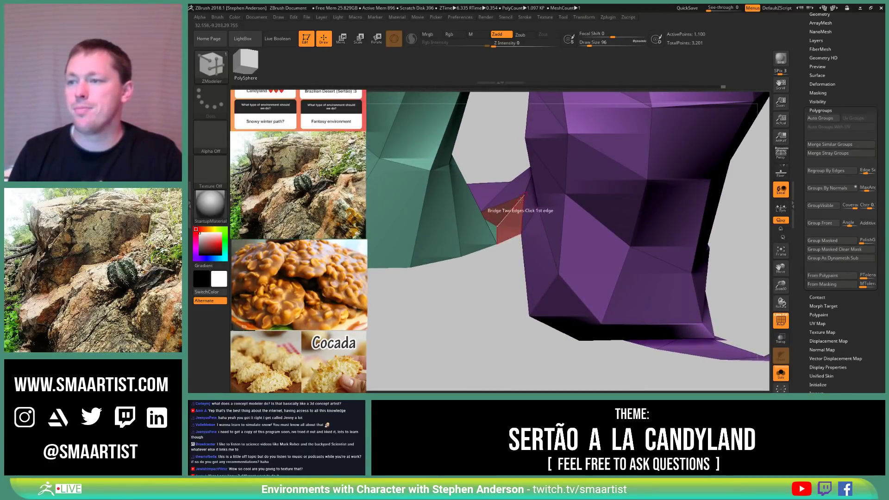
Step: Adjust the lower end of the bridge between the teal and purple trunk sections with the Move brush at draw size 335
key("b")
key("v")
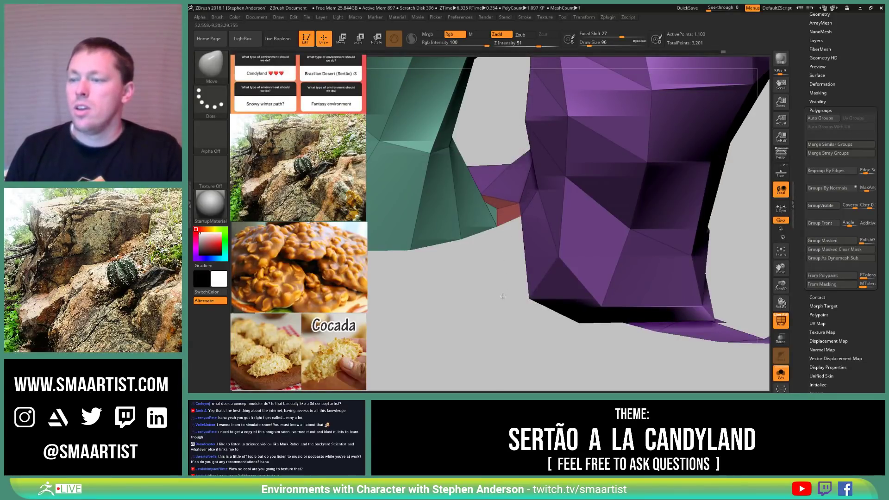
right_click_drag(509, 203, 463, 231)
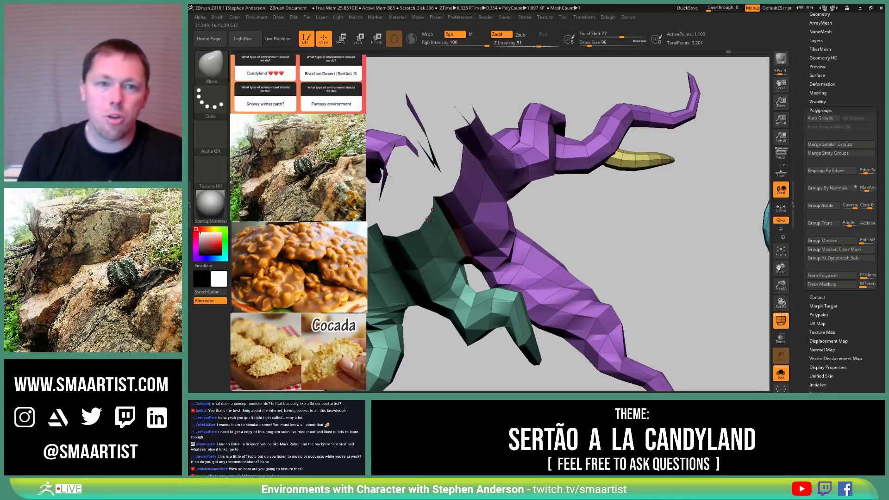
mouse_move(445, 238)
right_mouse_down()
mouse_move(459, 231)
mouse_move(474, 253)
mouse_move(516, 265)
mouse_move(548, 296)
right_mouse_up()
key("s")
left_click_drag(547, 297, 561, 295)
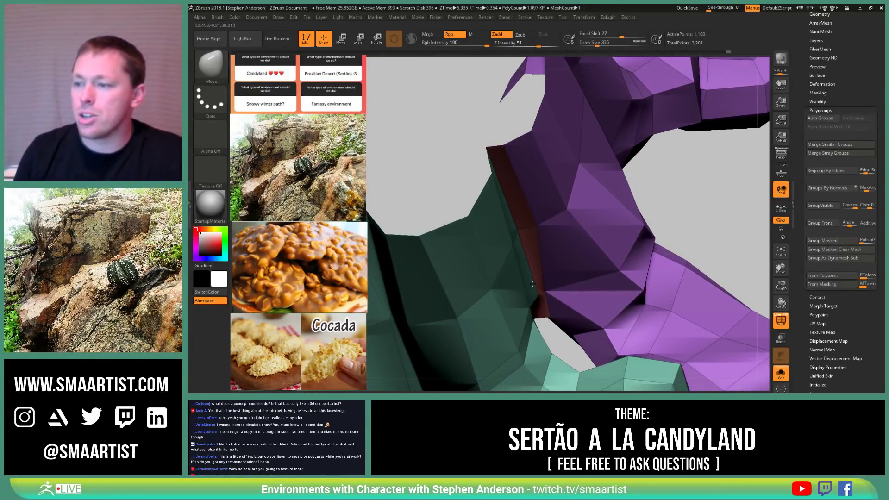
right_click_drag(538, 298, 549, 310)
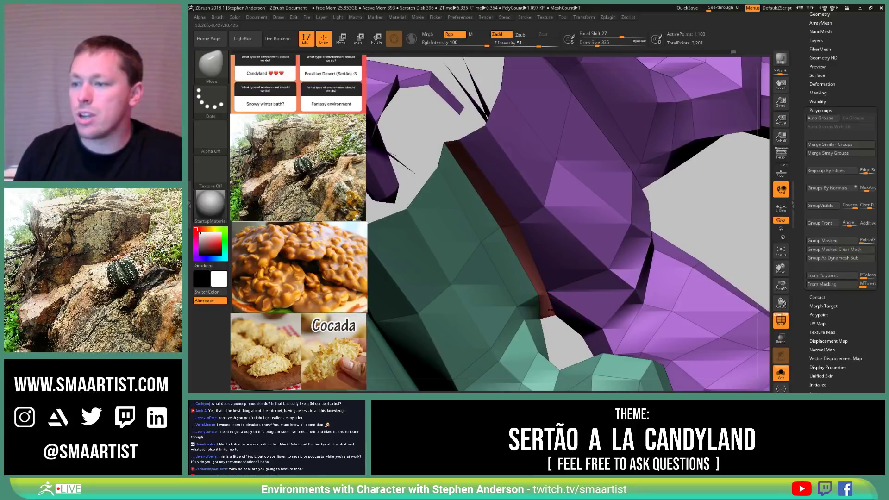
left_click_drag(540, 316, 552, 306)
right_click_drag(547, 304, 528, 228)
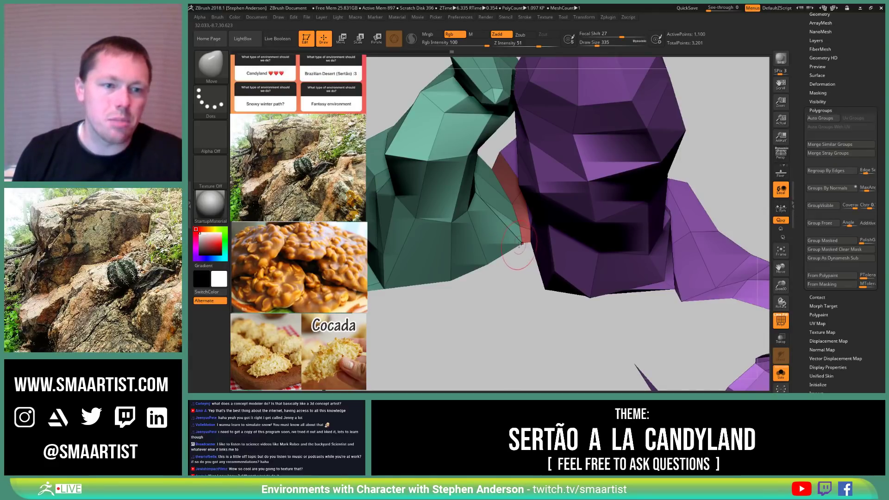
Step: Check the bridged seam and the stump from several sides, and set the Move brush's draw size to 192
right_click_drag(495, 227, 523, 283)
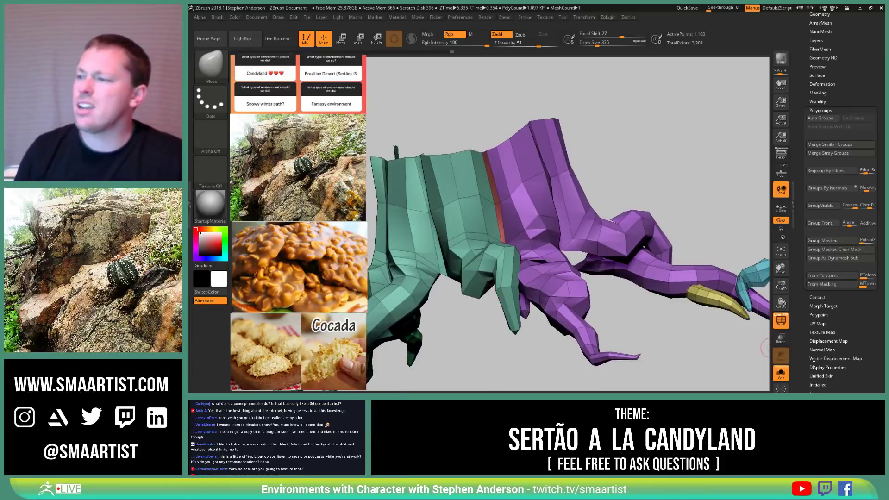
mouse_move(708, 328)
right_mouse_down()
mouse_move(631, 298)
mouse_move(580, 255)
mouse_move(638, 268)
mouse_move(630, 283)
mouse_move(595, 266)
mouse_move(591, 253)
mouse_move(616, 260)
right_mouse_up()
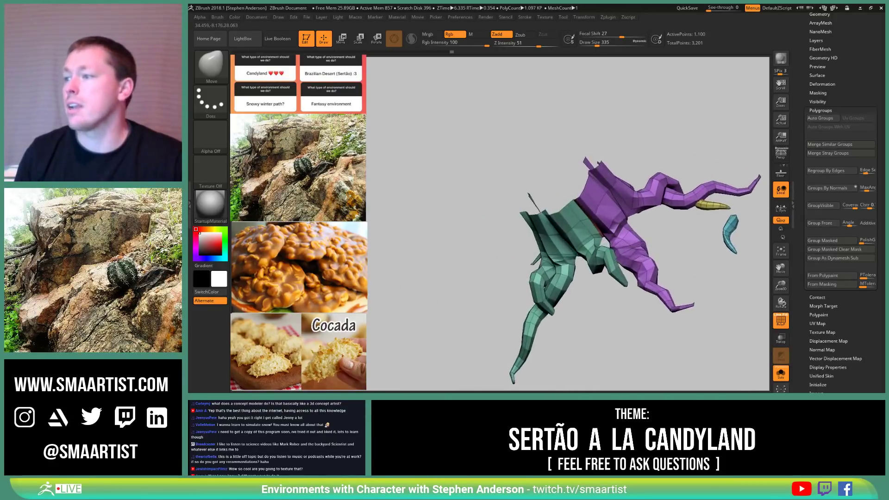
right_click_drag(706, 191, 653, 215)
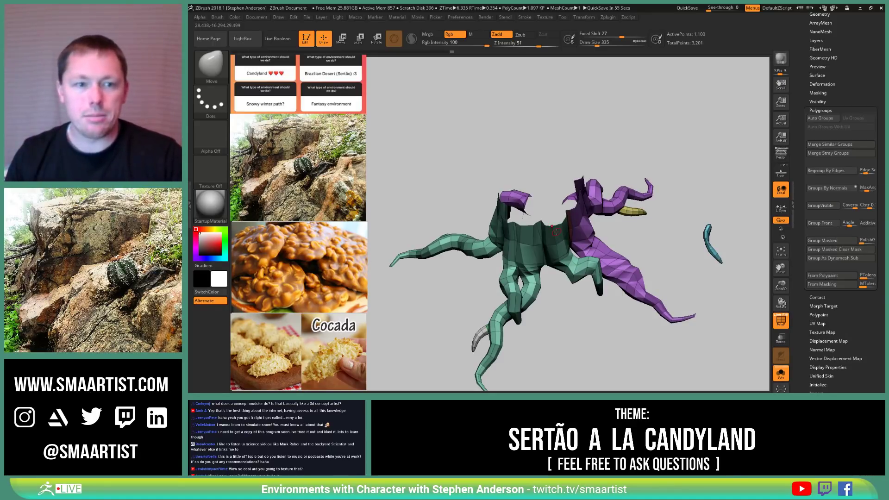
left_click_drag(484, 276, 548, 243)
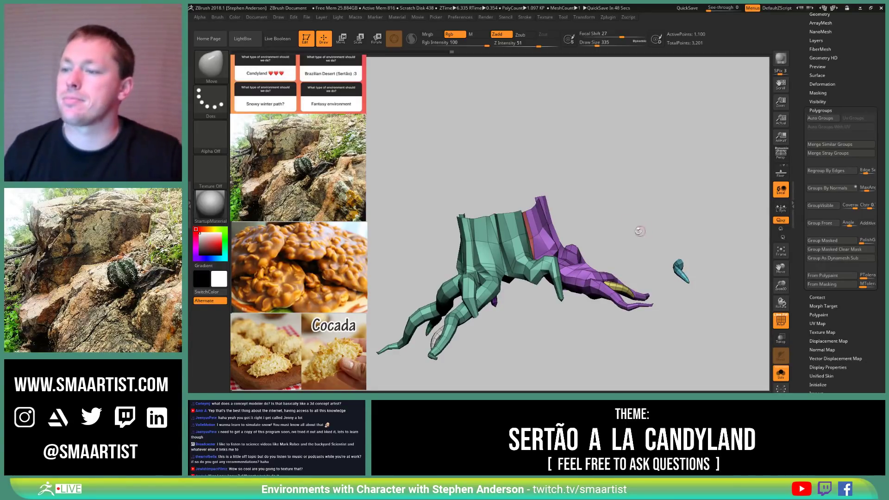
mouse_move(530, 234)
right_mouse_down()
mouse_move(542, 238)
mouse_move(529, 235)
mouse_move(532, 276)
mouse_move(520, 247)
mouse_move(498, 240)
mouse_move(510, 226)
mouse_move(508, 239)
right_mouse_up()
key("s")
key("s")
left_click_drag(514, 241, 509, 242)
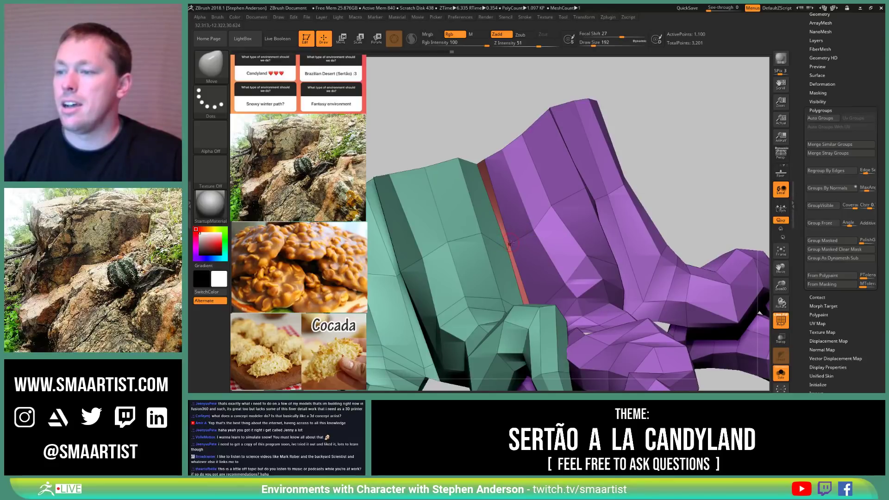
right_click_drag(484, 160, 496, 167)
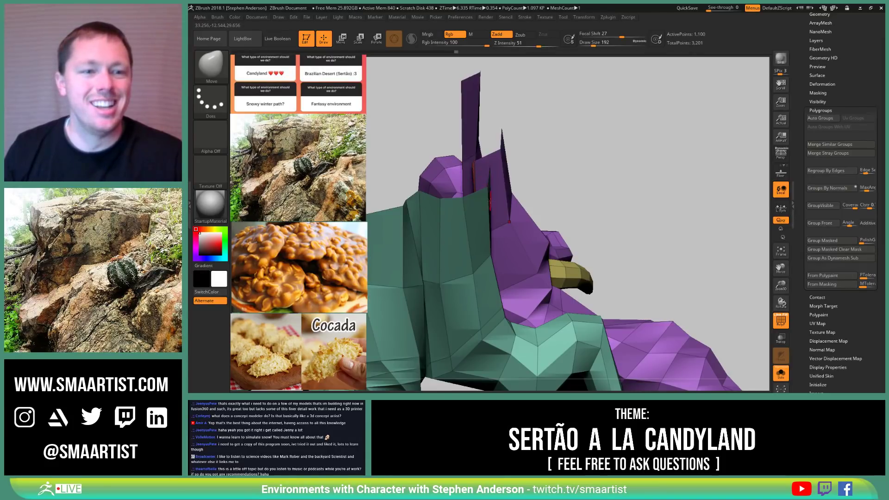
right_click_drag(498, 246, 542, 193)
Step: Delete the polyloop near the base of the small green offshoot root with ZModeler's polygon Delete action, targeting Polyloop
key("b")
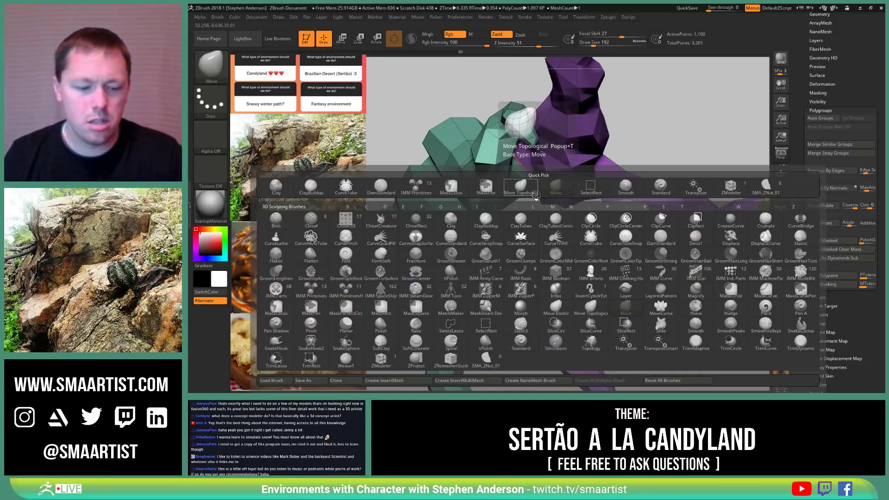
mouse_move(607, 174)
right_mouse_down("ctrl")
mouse_move(624, 131)
mouse_move(591, 170)
mouse_move(581, 214)
mouse_move(619, 207)
mouse_move(622, 274)
mouse_move(579, 250)
right_mouse_up("ctrl")
key("b")
key("z")
key("m")
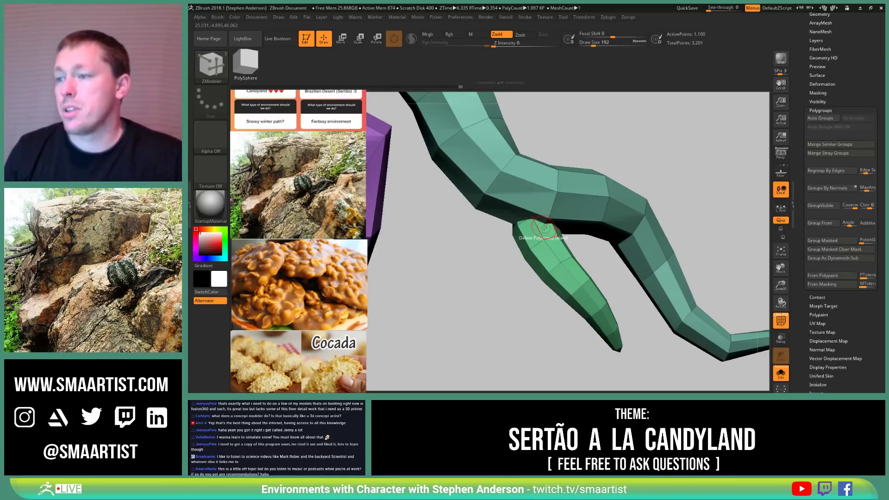
key("space")
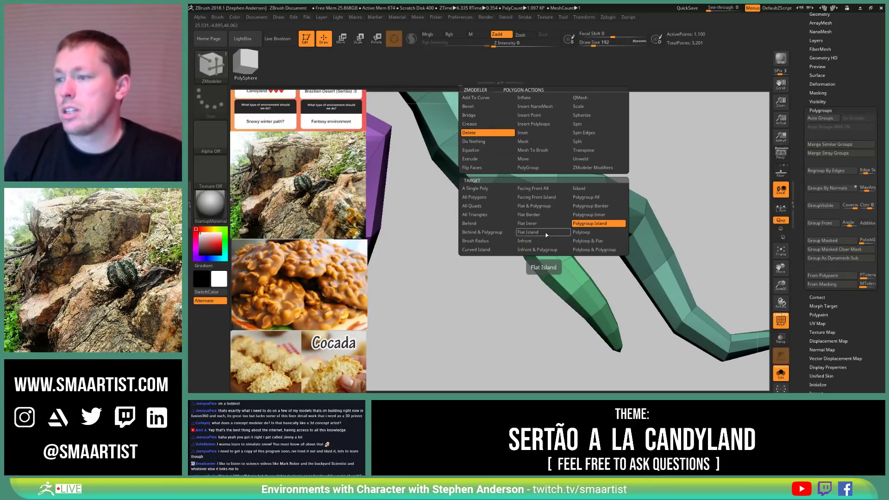
left_click(582, 232)
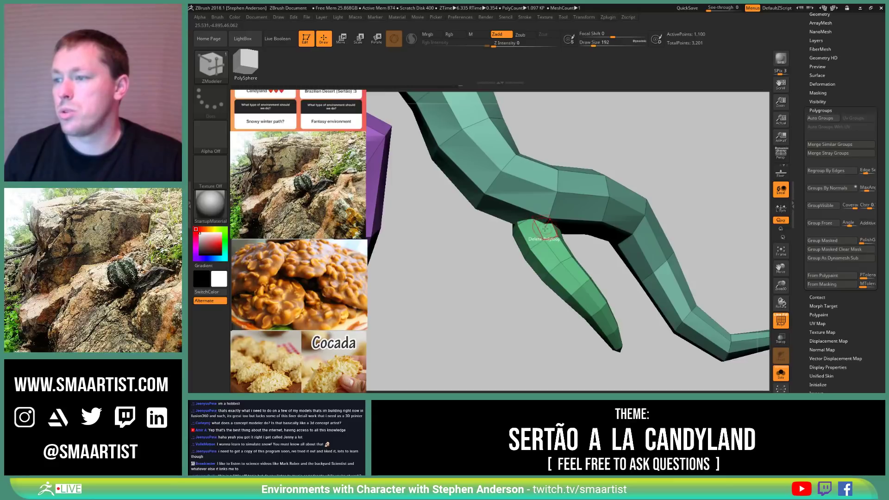
left_click(545, 228)
left_click_drag(545, 228, 575, 191)
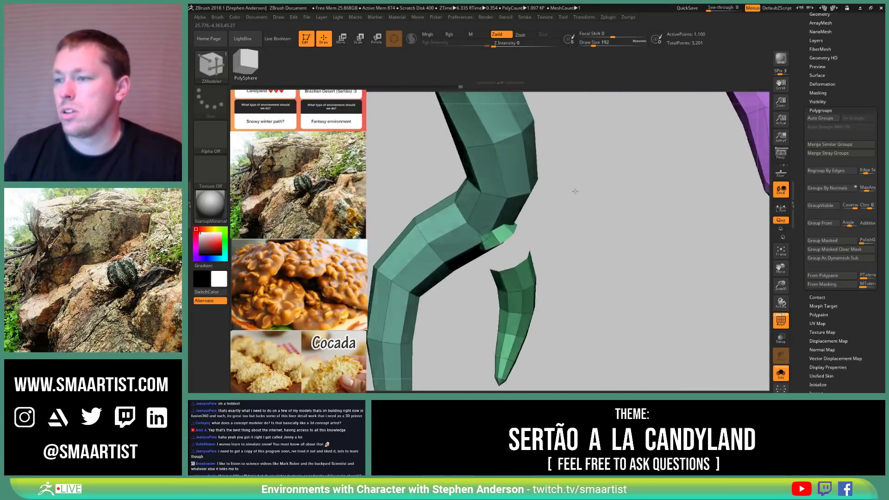
Step: Delete the leftover green stub on the teal root with ZModeler's polygon Delete action, targeting Island
key("space")
left_click(555, 189)
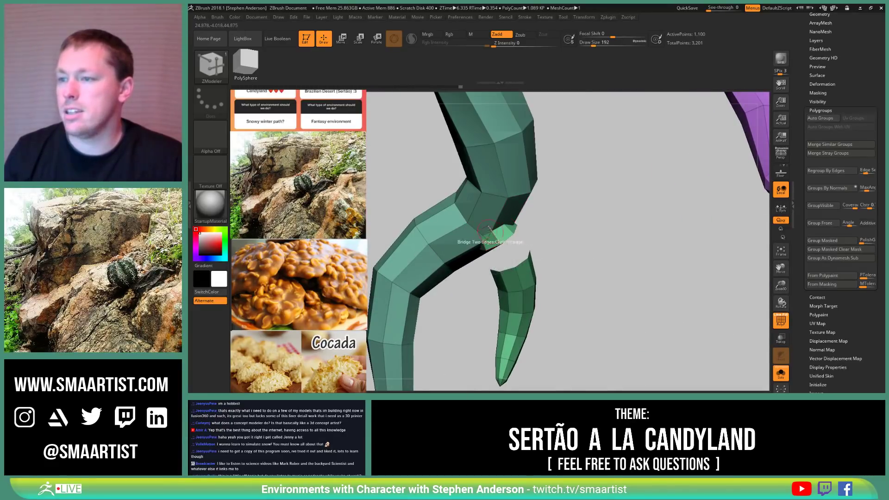
left_click(490, 229)
left_click_drag(541, 227, 540, 237)
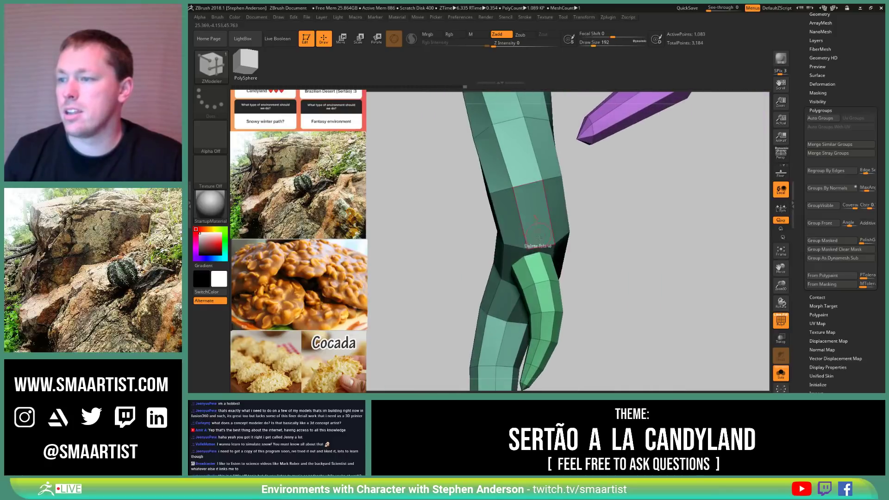
Step: Open a hole in the teal root above the offshoot by splitting its point and deleting the new polygroup island with ZModeler
key("space")
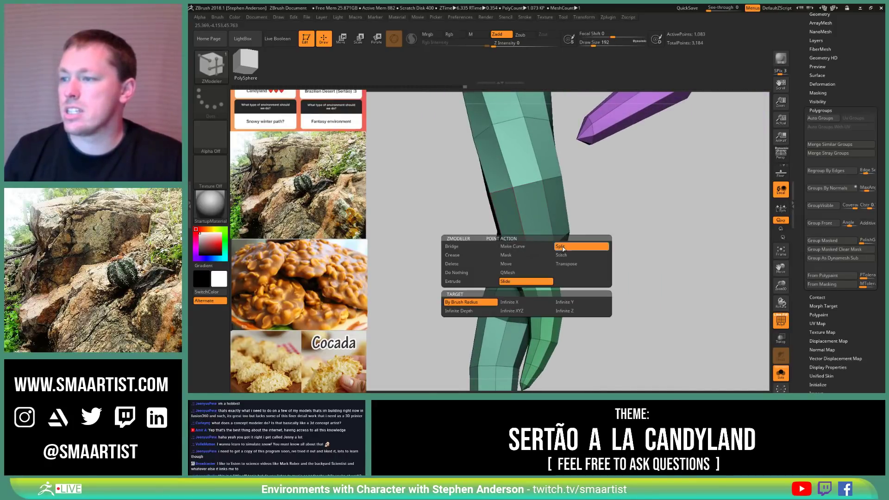
left_click(576, 245)
left_click(528, 249)
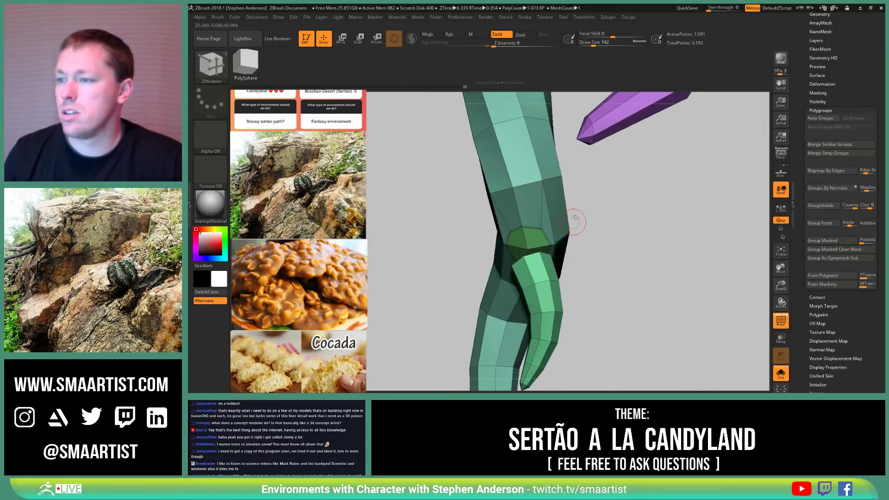
left_click_drag(576, 222, 520, 246)
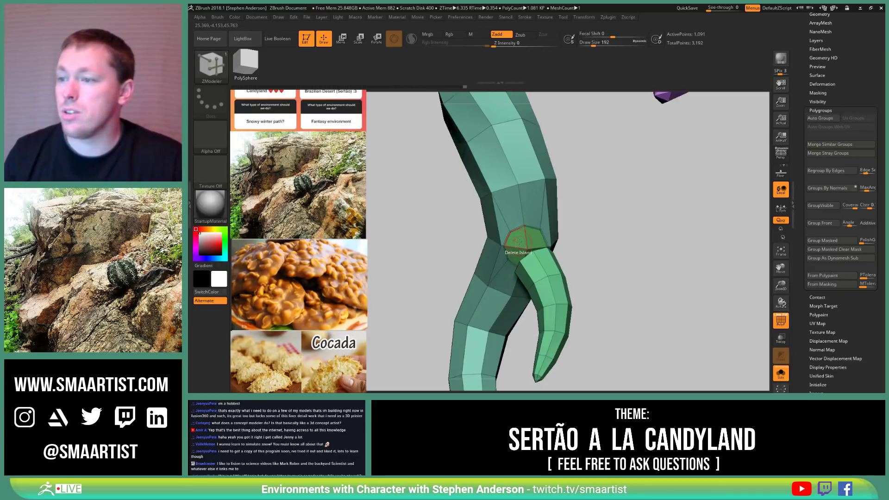
key("space")
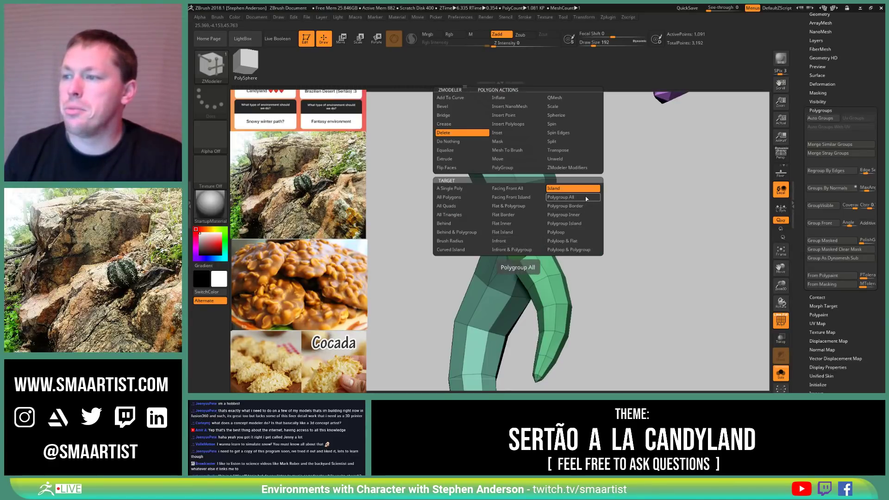
left_click(588, 223)
left_click(520, 238)
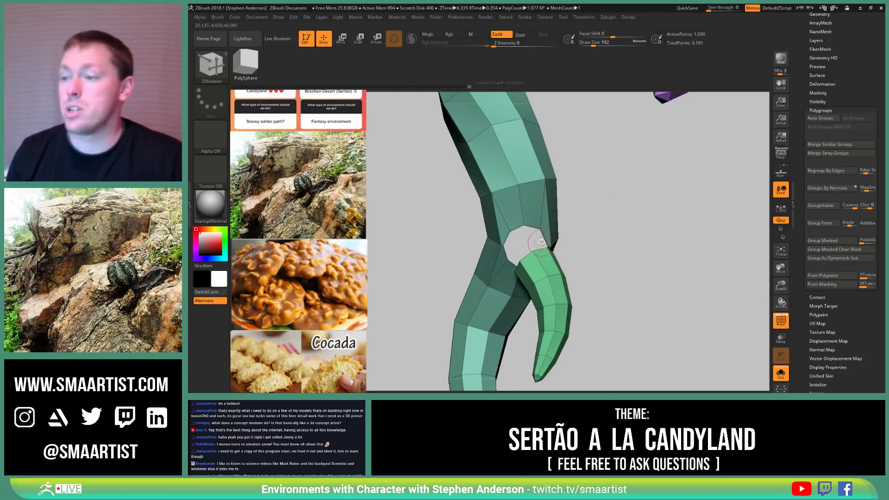
Step: Join the green offshoot to the hole in the teal root with ZModeler's edge Bridge action, targeting Two Holes
key("space")
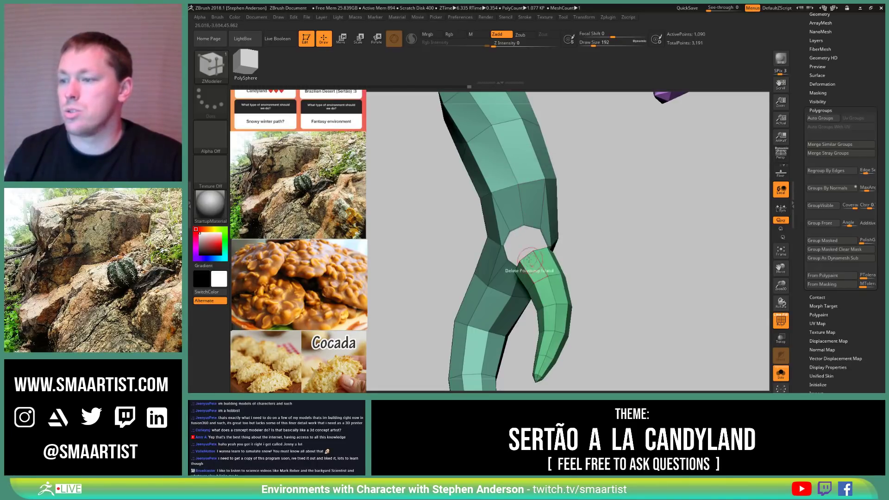
left_click(535, 230)
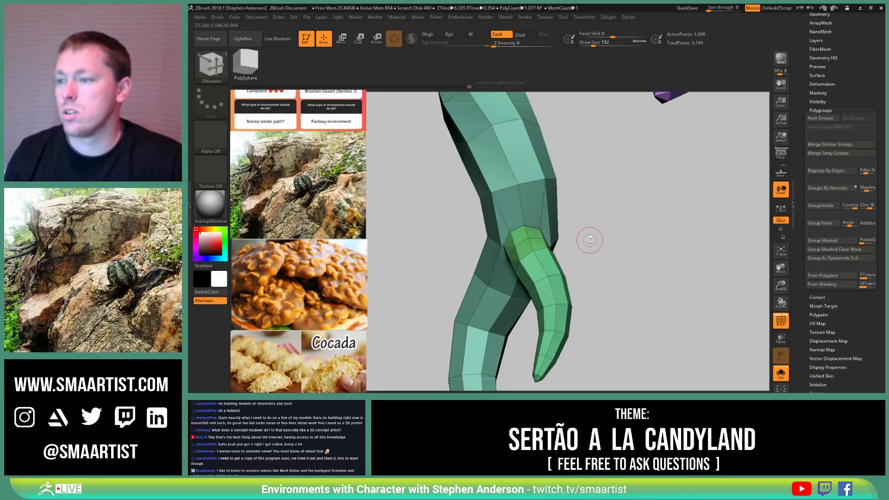
left_click_drag(587, 239, 549, 254)
right_click_drag(550, 245, 588, 253)
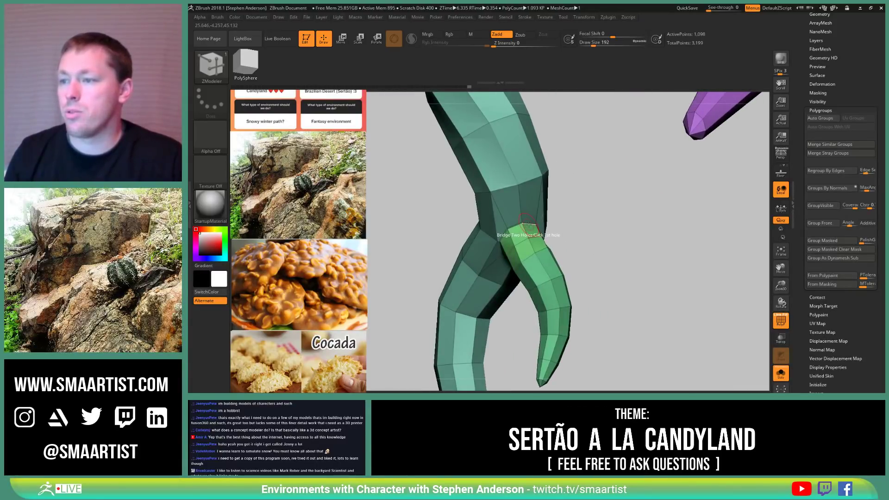
Step: Remove the extra edge loop at the offshoot's joint with ZModeler's Insert Single EdgeLoop action
key("space")
left_click(510, 185)
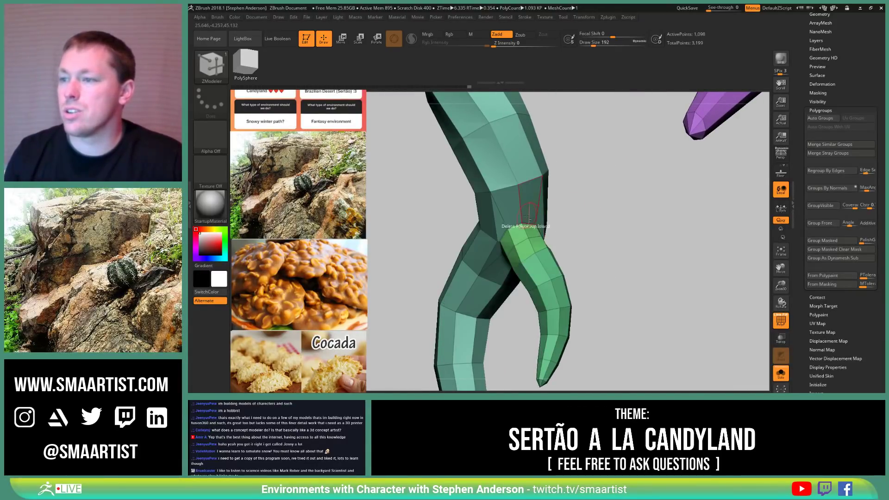
left_click(532, 226, "alt")
right_click_drag(661, 194, 601, 199)
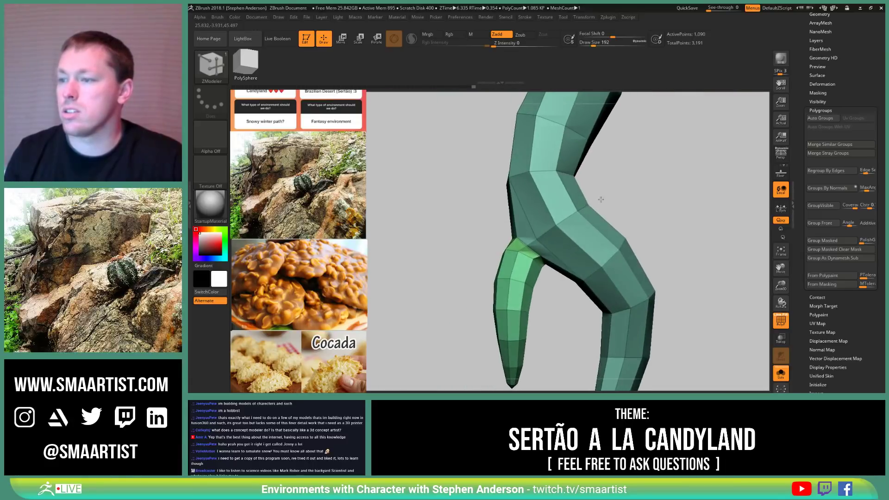
Step: Remove all edge creases from the stump using UnCreaseAll in the Geometry crease options
right_click_drag(528, 243, 535, 266, "ctrl")
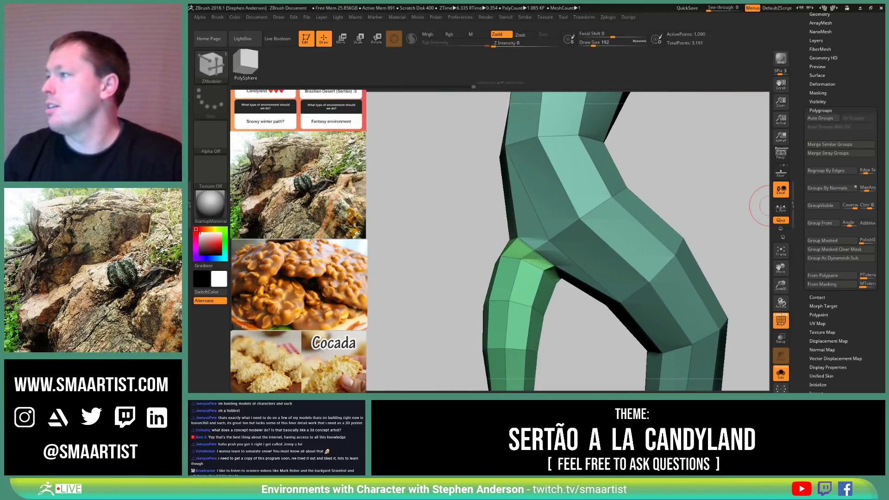
left_click_drag(857, 61, 858, 139)
left_click(824, 93)
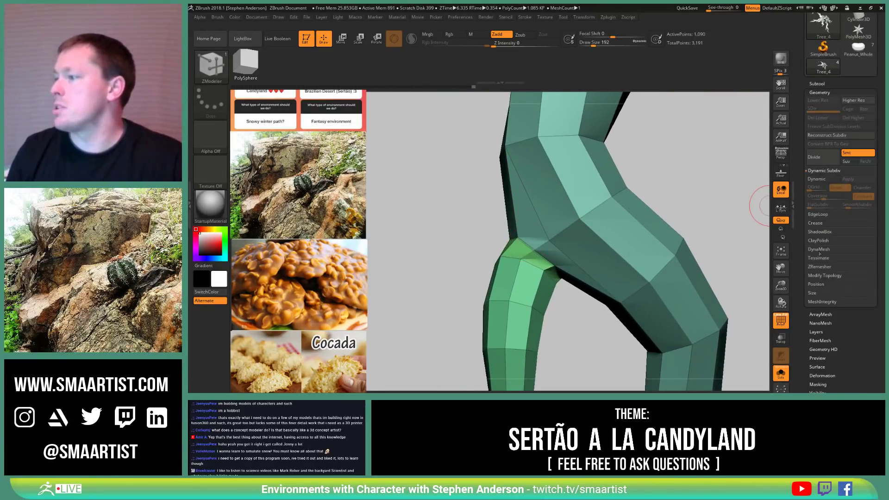
left_click(816, 223)
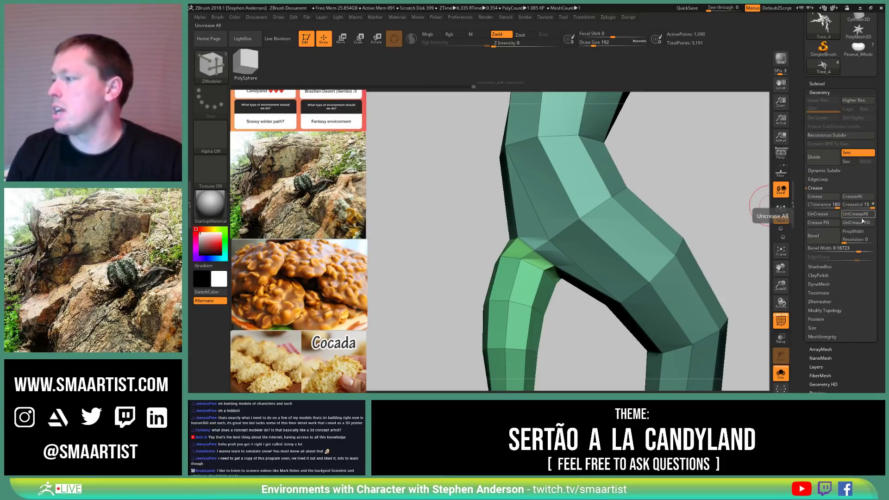
Step: Bridge the gap between the purple and teal trunk sections with ZModeler's edge Bridge action, targeting Edges
mouse_move(500, 231)
right_mouse_down("ctrl")
mouse_move(493, 169)
mouse_move(555, 235)
mouse_move(552, 204)
mouse_move(554, 243)
right_mouse_up("ctrl")
mouse_move(554, 243)
right_mouse_down()
mouse_move(592, 250)
mouse_move(595, 276)
mouse_move(548, 234)
mouse_move(526, 231)
mouse_move(540, 250)
mouse_move(536, 263)
mouse_move(549, 218)
right_mouse_up()
key("space")
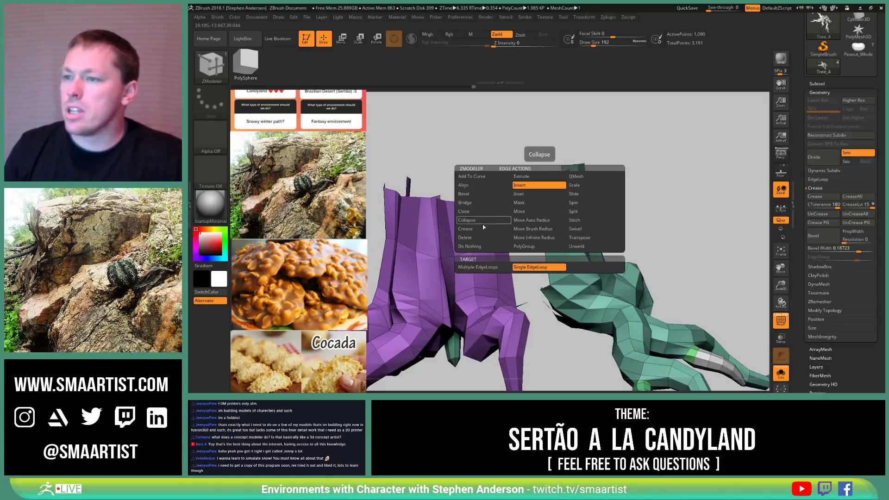
left_click(465, 203)
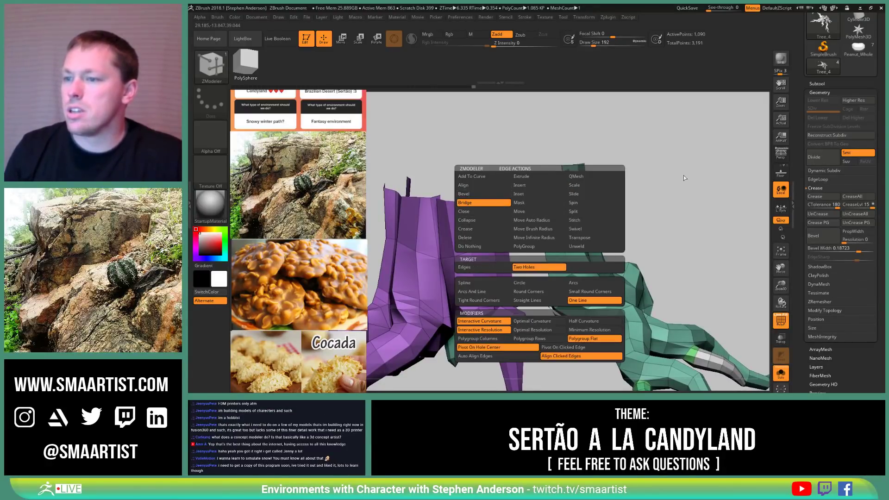
left_click(492, 268)
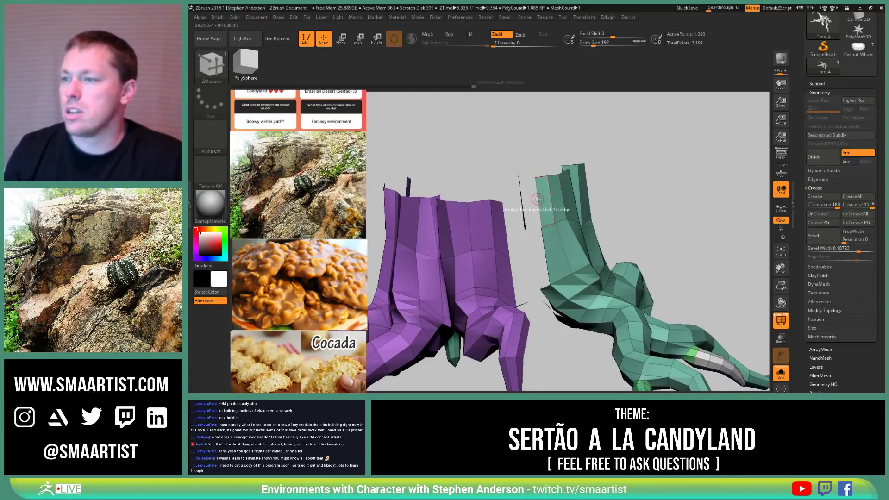
right_click_drag(492, 247, 485, 238)
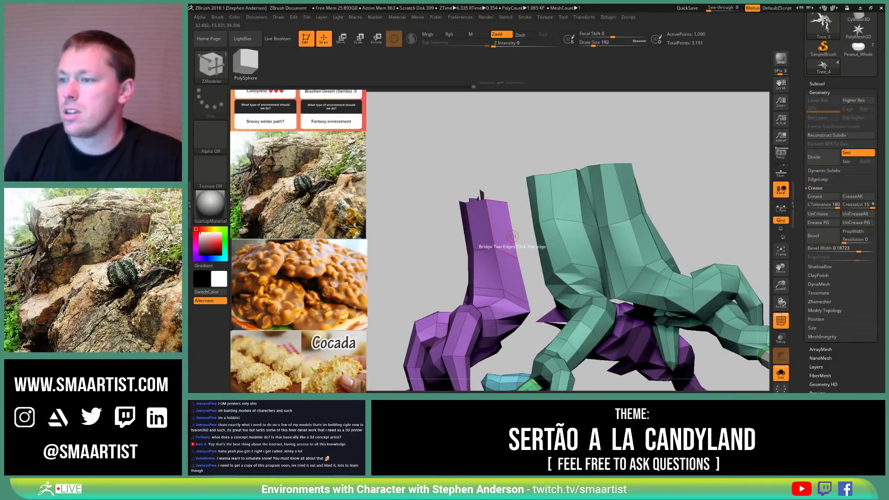
right_click_drag(524, 291, 535, 245)
left_click(555, 257)
left_click(538, 247)
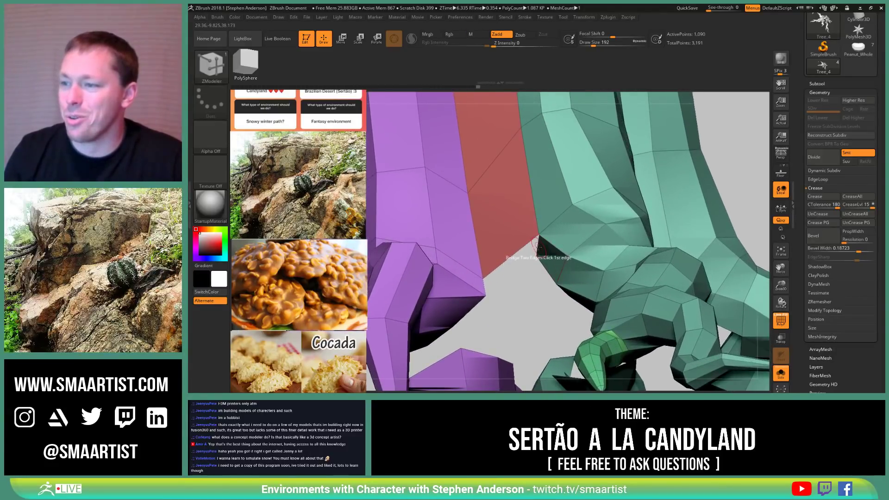
left_click(483, 286)
Step: Slide the points along the open underside of the teal root inward with ZModeler to straighten its ragged border
right_click_drag(485, 286, 537, 239)
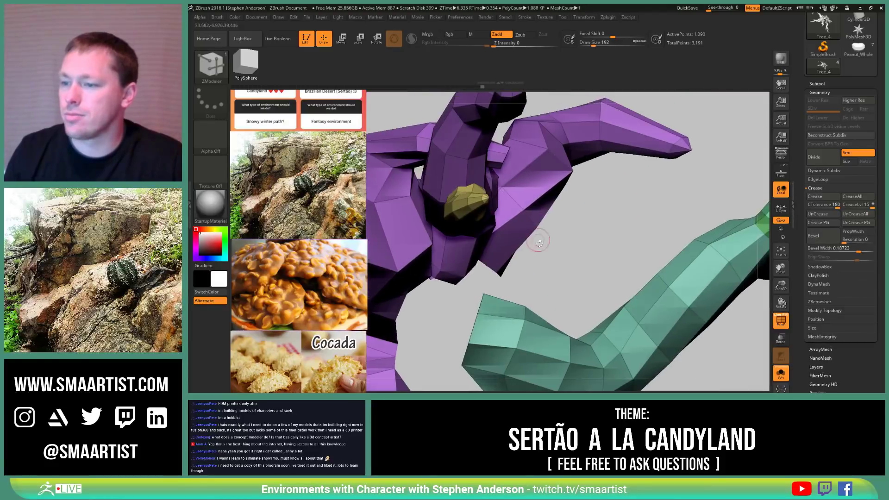
right_click_drag(533, 278, 483, 207, "alt")
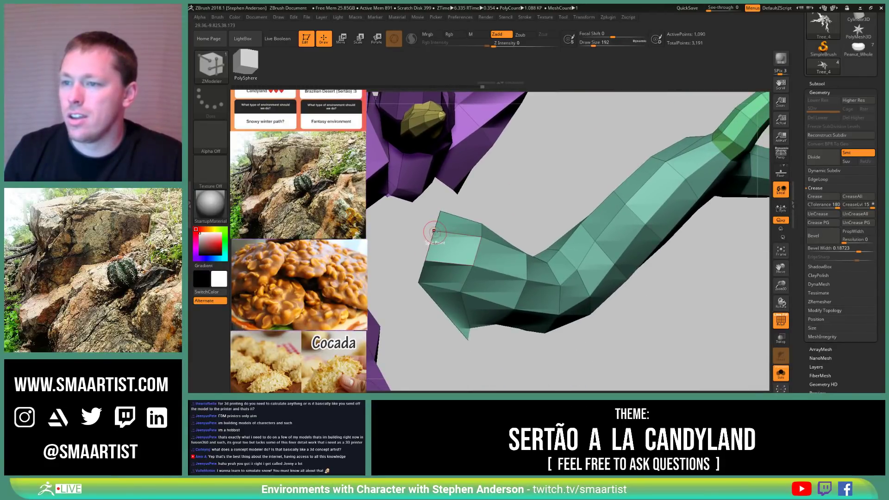
key("space")
left_click(422, 265)
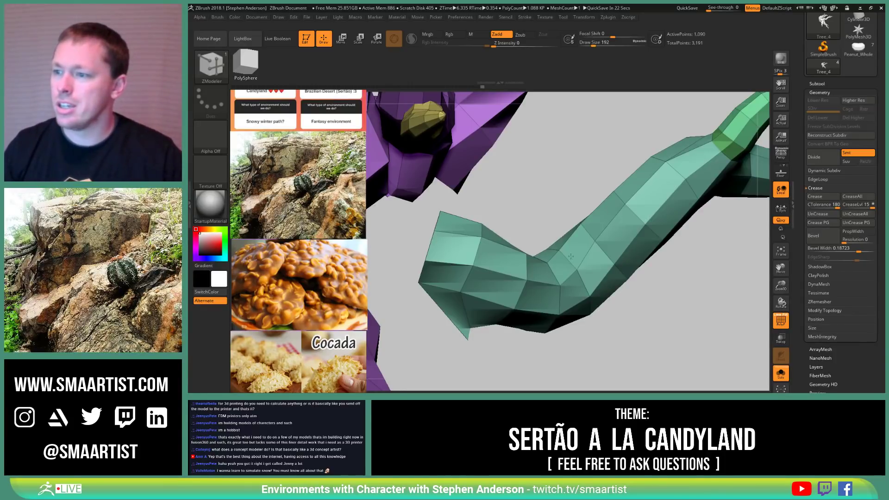
right_click_drag(591, 306, 592, 218)
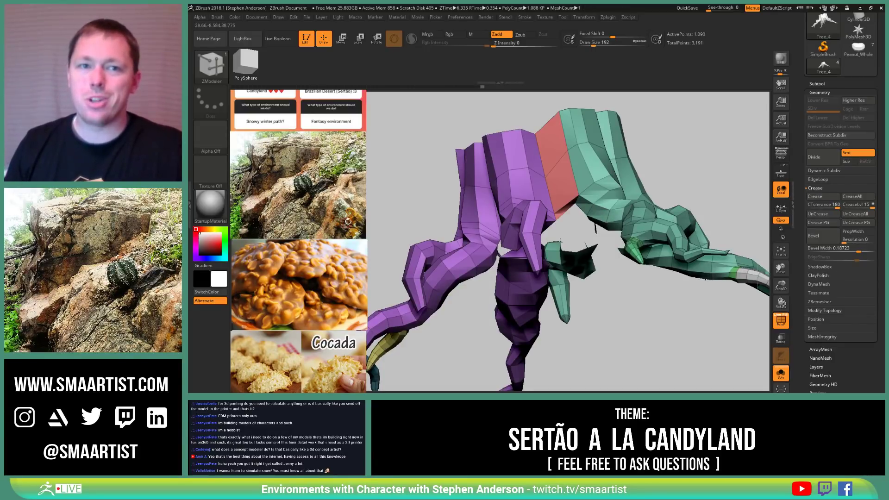
left_click_drag(618, 292, 601, 180)
right_click_drag(600, 181, 544, 248, "ctrl")
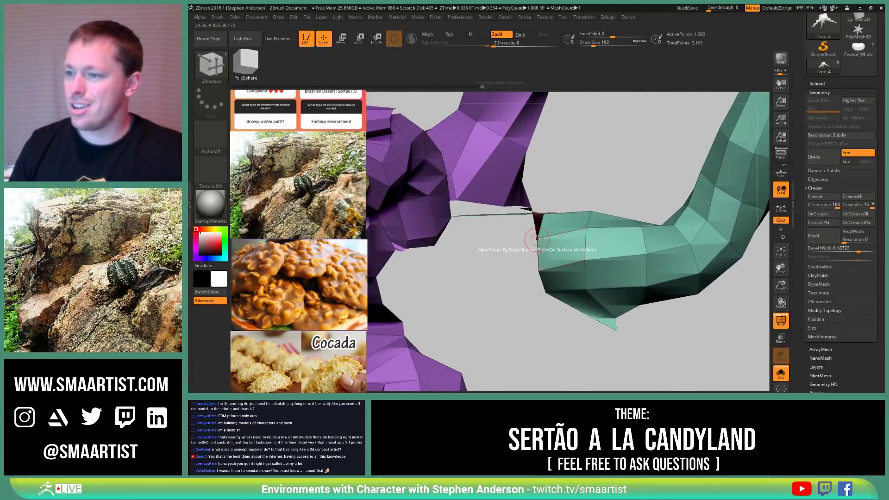
left_click_drag(537, 239, 564, 233)
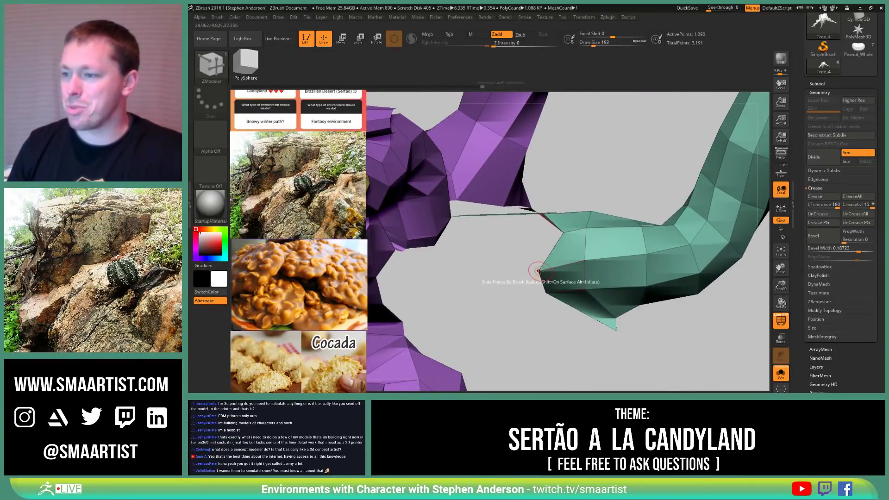
left_click_drag(538, 270, 571, 260)
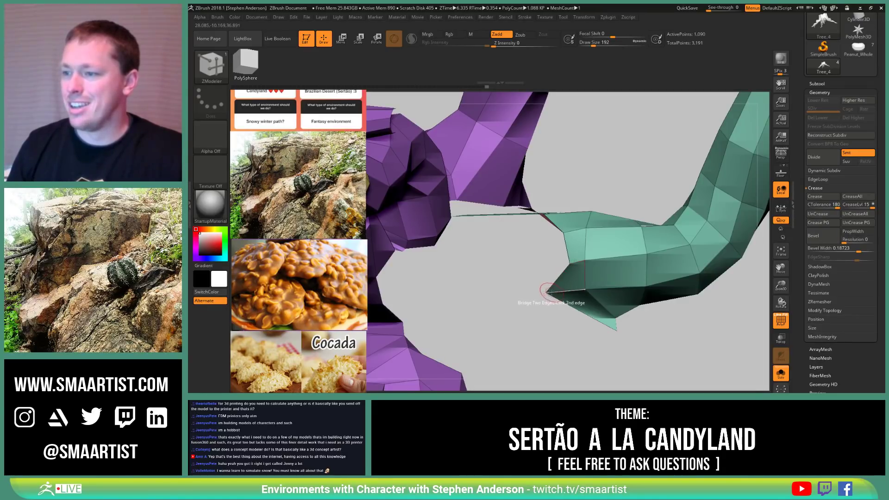
left_click_drag(547, 293, 569, 291)
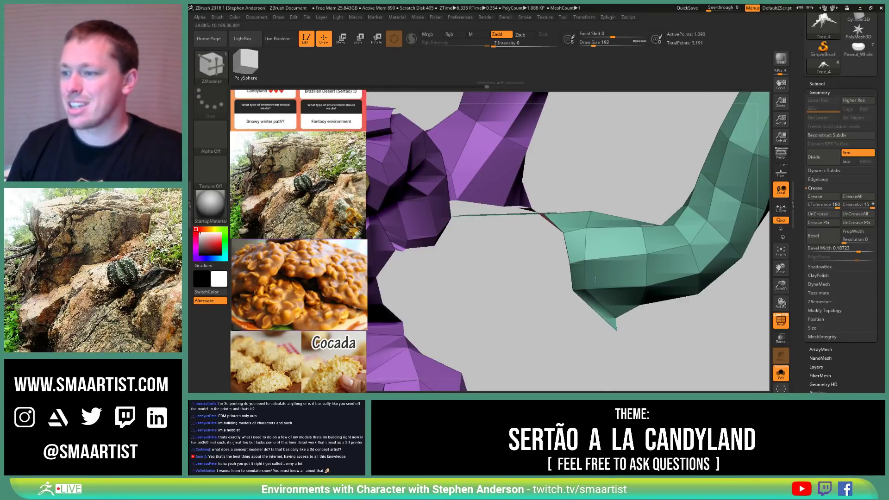
Step: Slide the teal root's remaining border points farther into the root with ZModeler, working from the underside
right_click_drag(596, 279, 594, 261)
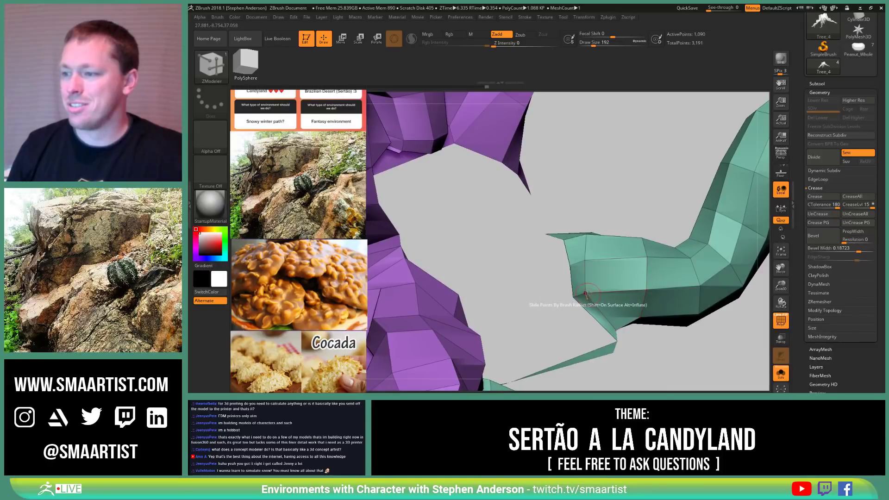
left_click_drag(586, 293, 629, 287)
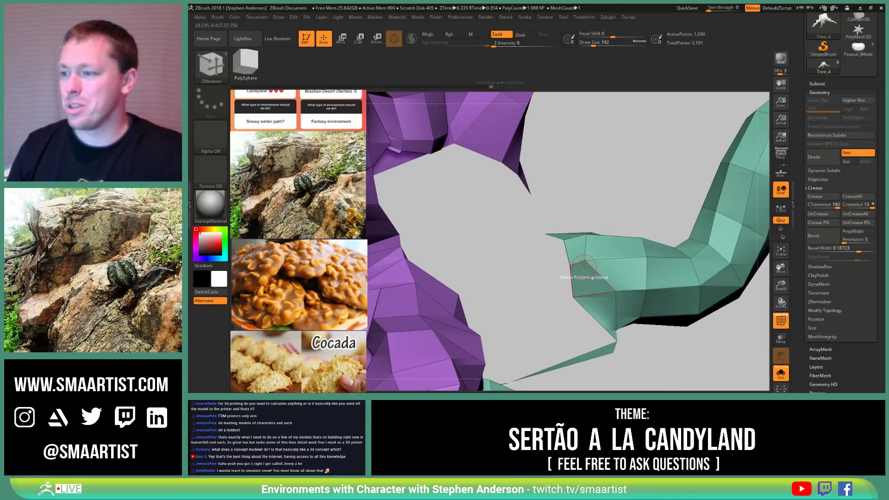
mouse_move(585, 262)
left_mouse_down()
mouse_move(617, 259)
mouse_move(611, 233)
left_mouse_up()
left_click_drag(571, 267, 586, 266)
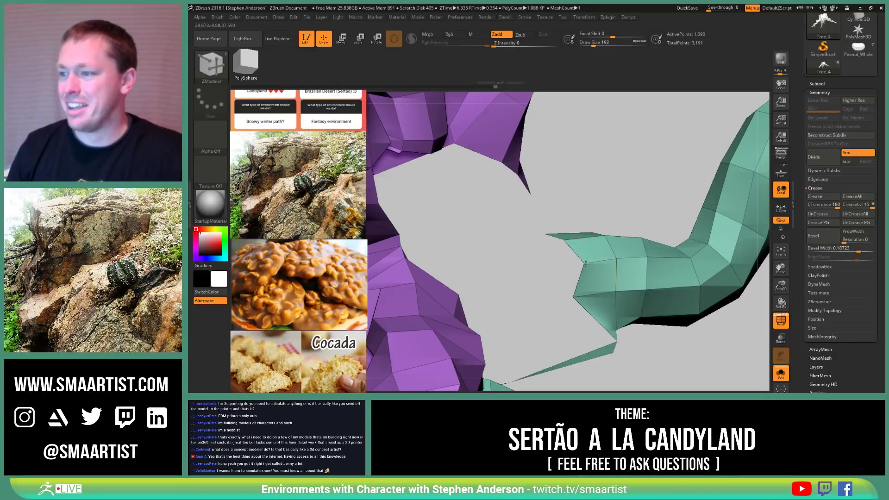
left_click_drag(573, 296, 615, 292)
right_click_drag(633, 256, 613, 296)
right_click_drag(628, 231, 516, 257)
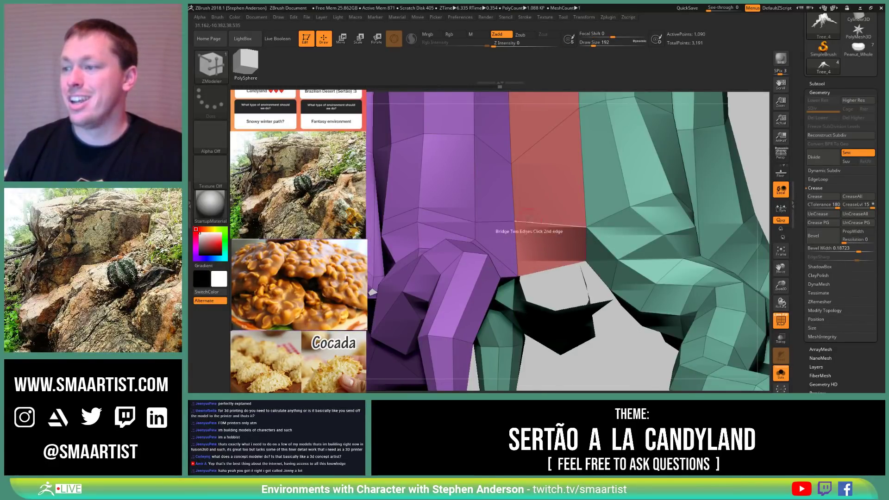
Step: Switch to the Move brush for the purple trunk base and set its draw size to 381
right_click_drag(533, 224, 537, 263)
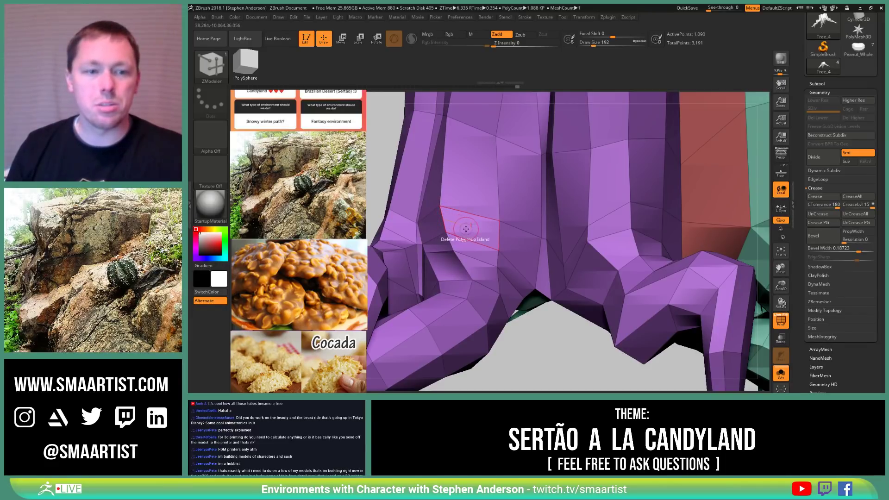
mouse_move(541, 238)
right_mouse_down("ctrl")
mouse_move(609, 237)
mouse_move(583, 230)
mouse_move(530, 169)
mouse_move(529, 195)
mouse_move(554, 217)
mouse_move(538, 222)
mouse_move(538, 237)
mouse_move(496, 238)
right_mouse_up("ctrl")
key("b")
key("m")
key("v")
key("s")
left_click_drag(496, 237, 504, 237)
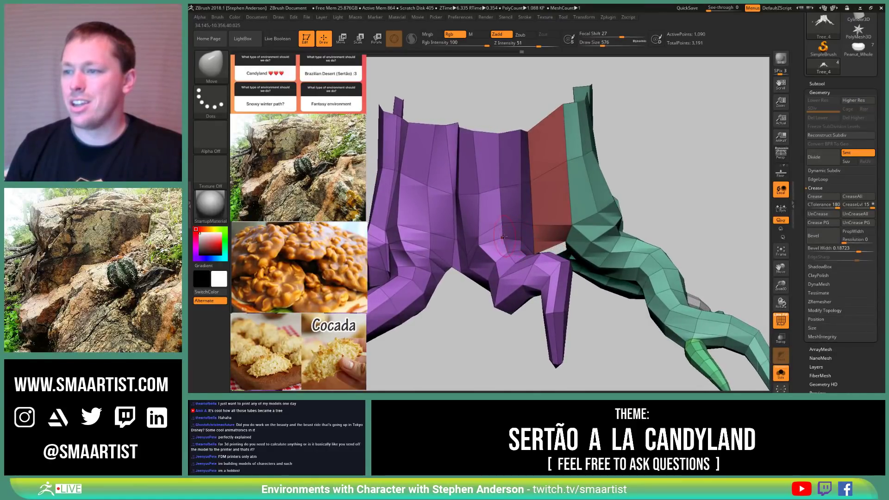
right_click_drag(503, 223, 473, 240)
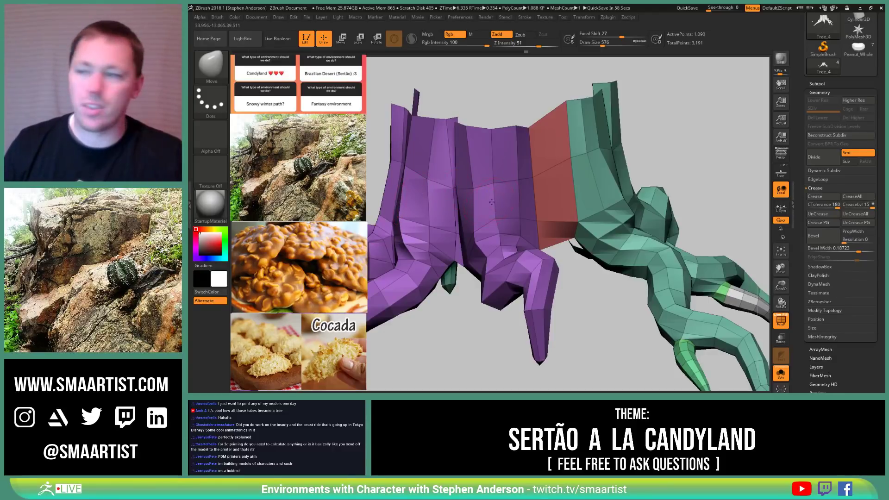
mouse_move(357, 259)
right_mouse_down()
mouse_move(372, 272)
mouse_move(508, 225)
mouse_move(508, 209)
mouse_move(532, 206)
right_mouse_up()
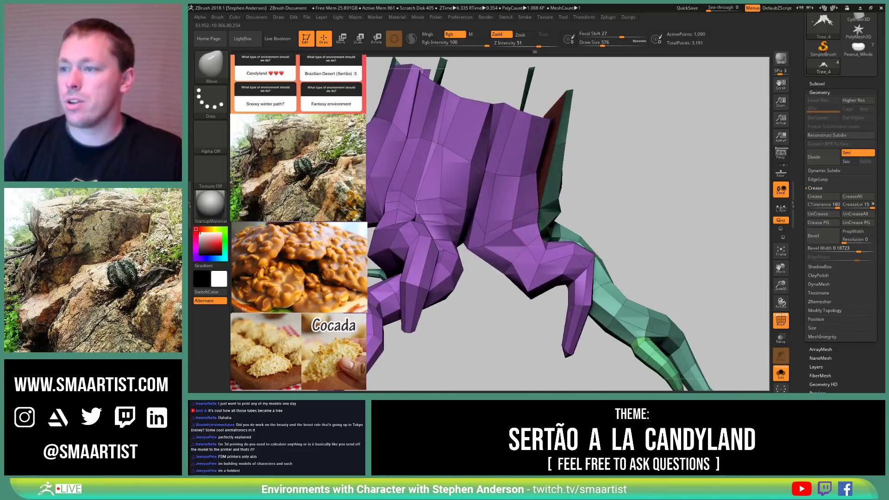
key("s")
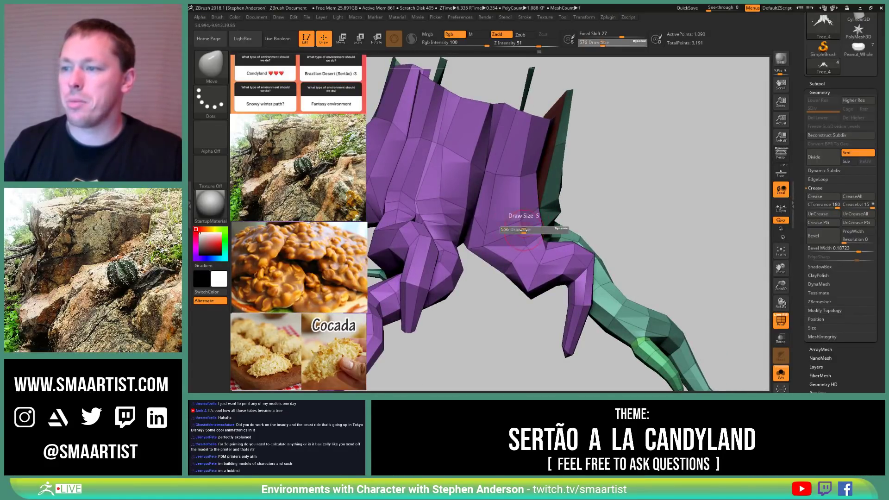
left_click_drag(528, 229, 524, 229)
Step: Examine the bridged trunk sections and the open root bases from the side and from below
mouse_move(515, 227)
right_mouse_down()
mouse_move(581, 212)
mouse_move(517, 237)
right_mouse_up()
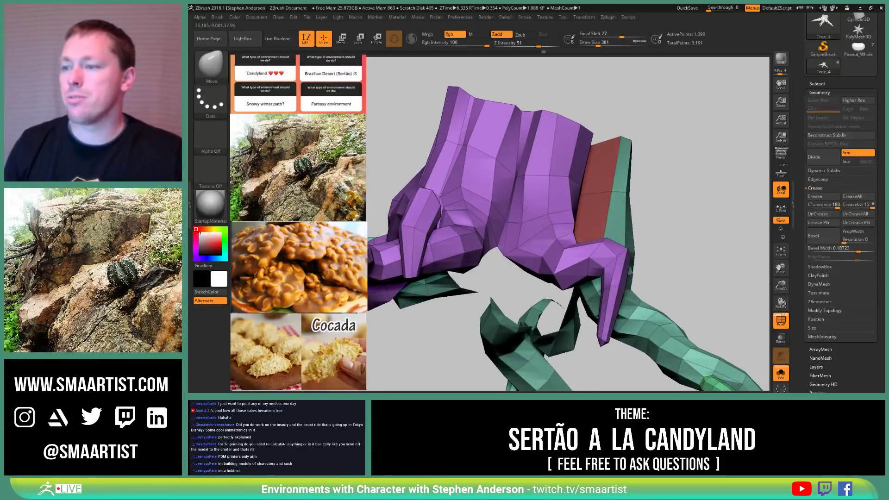
mouse_move(529, 201)
right_mouse_down()
mouse_move(518, 244)
mouse_move(517, 213)
right_mouse_up()
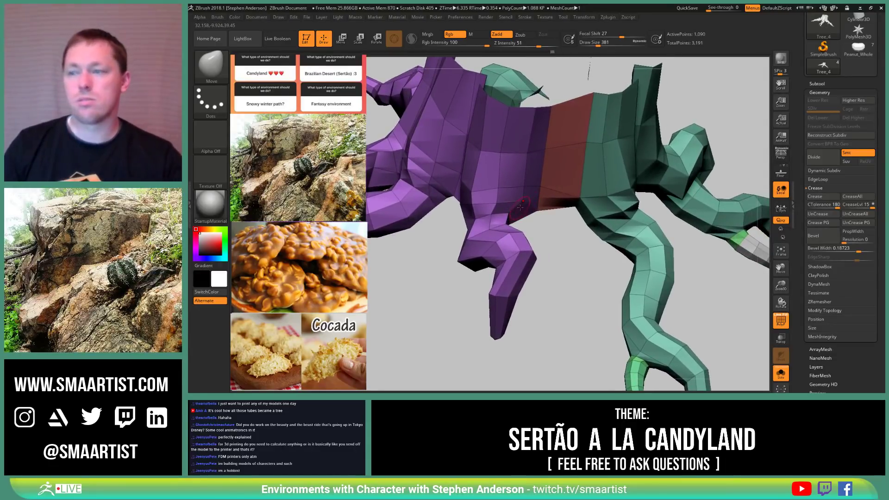
right_click_drag(515, 191, 485, 184)
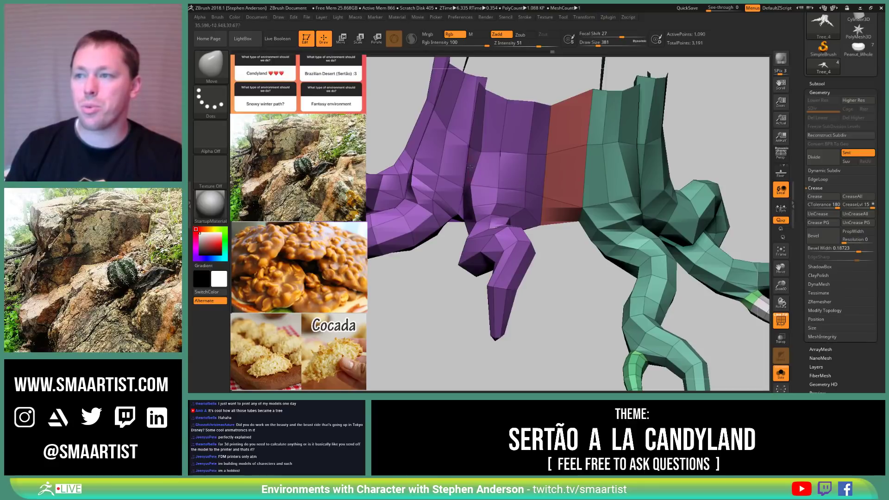
right_click_drag(551, 192, 560, 225)
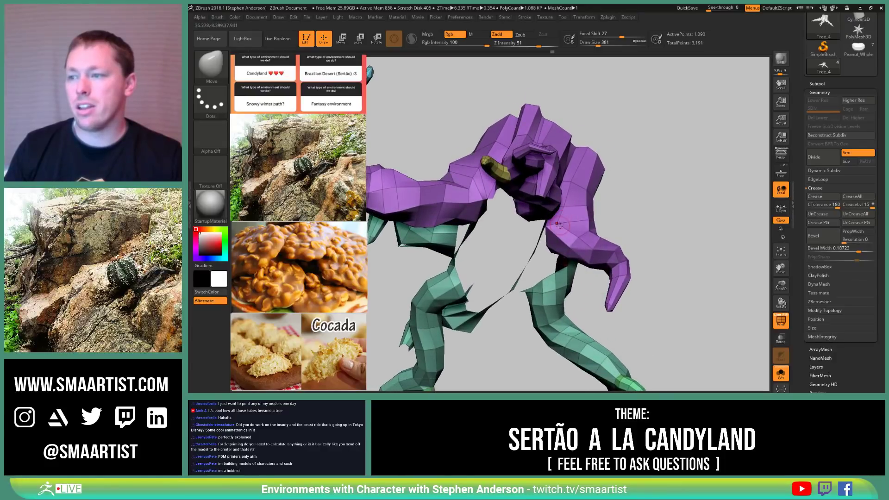
mouse_move(561, 229)
right_mouse_down()
mouse_move(559, 212)
mouse_move(578, 183)
mouse_move(587, 196)
mouse_move(564, 268)
right_mouse_up()
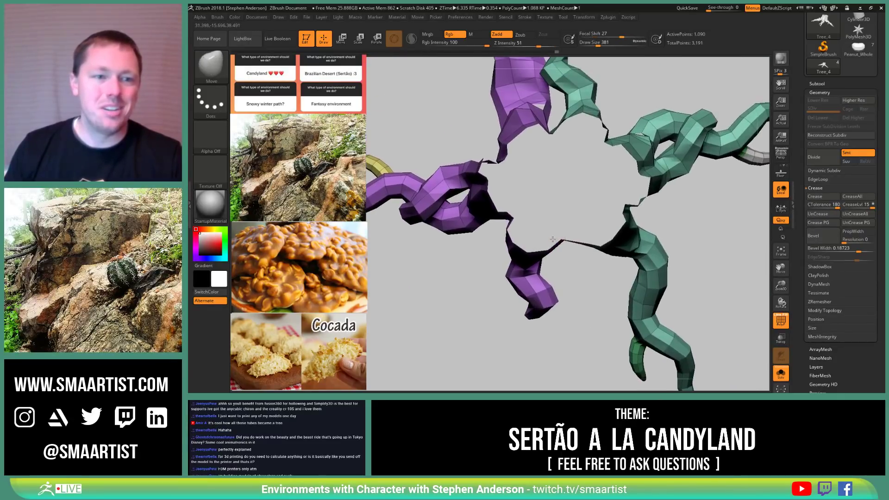
right_click_drag(558, 213, 524, 227)
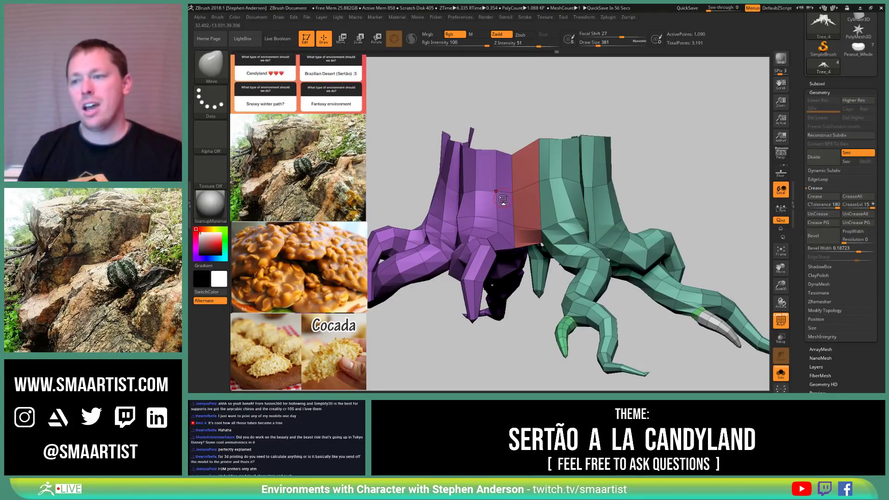
right_click_drag(503, 199, 478, 208, "alt")
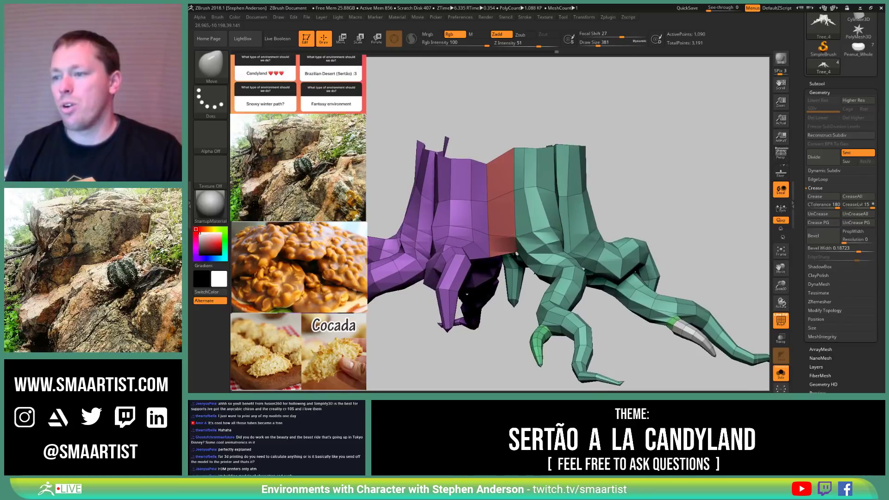
Step: Turn off Solo mode to show the surrounding terrain, and view the stump without and with its polyframe
mouse_move(513, 235)
right_mouse_down()
mouse_move(529, 206)
mouse_move(502, 226)
mouse_move(517, 246)
mouse_move(517, 227)
mouse_move(517, 244)
mouse_move(545, 239)
right_mouse_up()
key("shift+f")
left_click(781, 373)
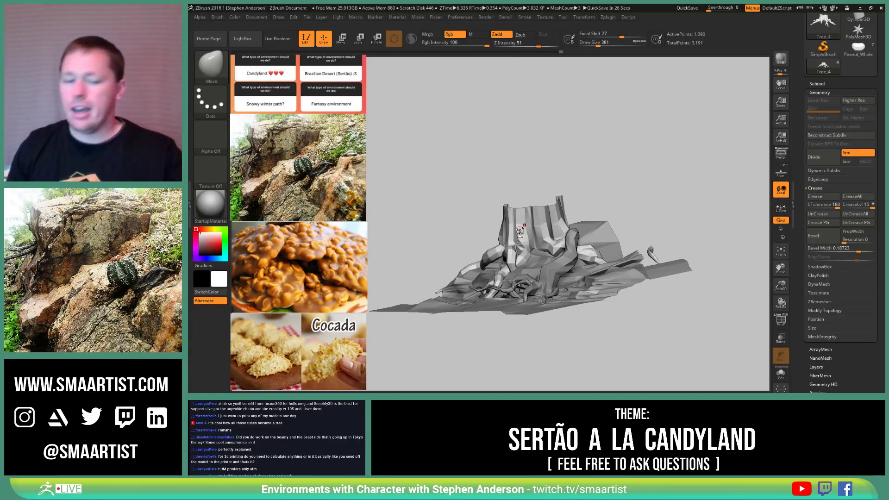
mouse_move(620, 247)
right_mouse_down()
mouse_move(572, 259)
mouse_move(586, 271)
mouse_move(595, 250)
mouse_move(599, 280)
mouse_move(641, 254)
right_mouse_up()
key("shift+f")
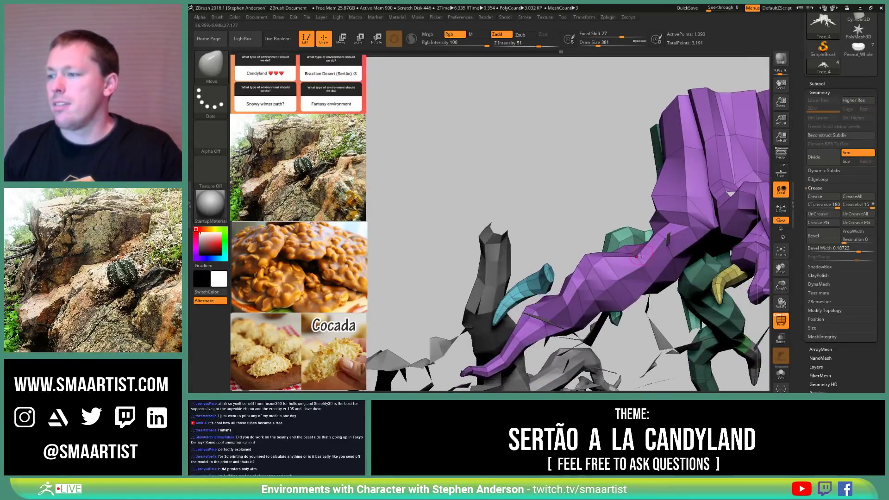
Step: Set the Move brush's draw size to 930 and reshape the lower end of the purple root against the terrain
key("s")
mouse_move(653, 256)
left_mouse_down()
mouse_move(667, 256)
mouse_move(615, 247)
left_mouse_up()
key("s")
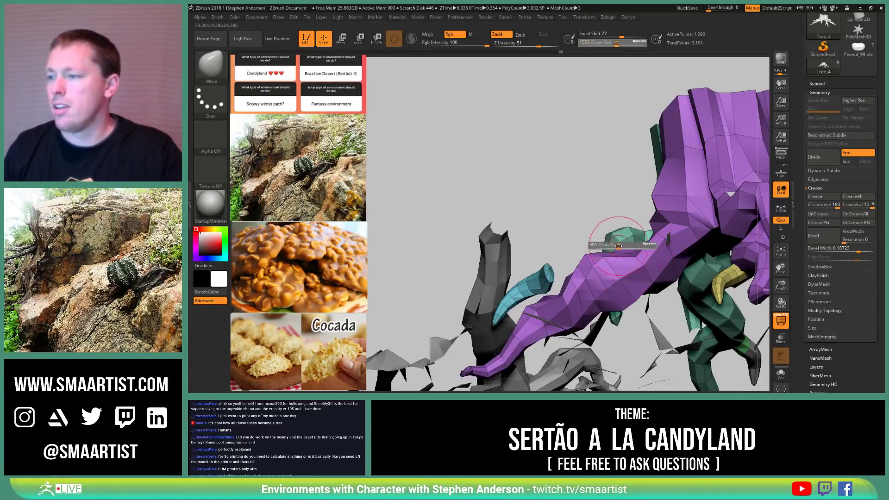
right_click_drag(635, 260, 654, 258)
key("s")
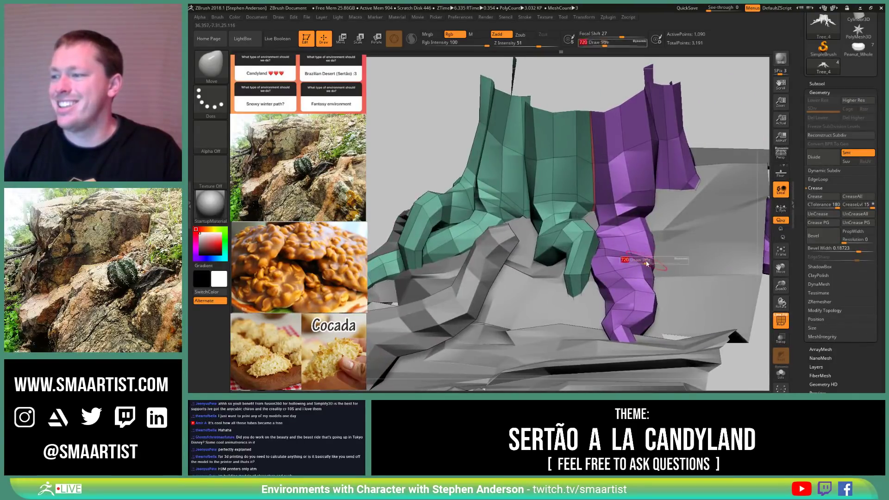
left_click_drag(627, 260, 631, 260)
mouse_move(653, 261)
right_mouse_down()
mouse_move(620, 277)
mouse_move(634, 268)
mouse_move(668, 278)
right_mouse_up()
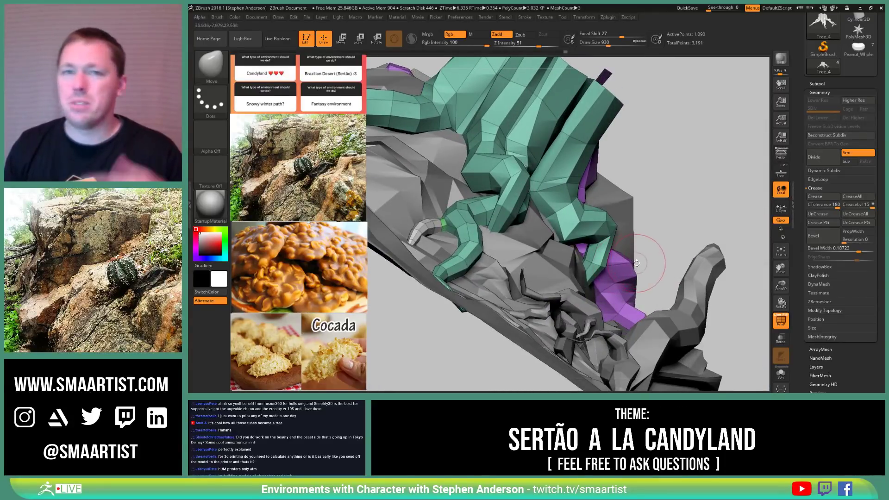
right_click_drag(643, 280, 616, 298, "alt")
left_click_drag(616, 298, 629, 291)
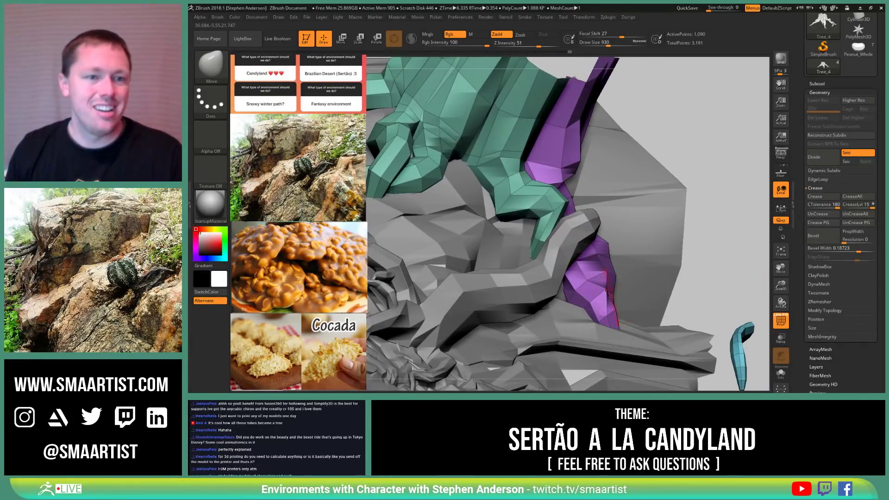
Step: Examine how the purple root fits the rocky terrain from several sides, and hide the polyframe
mouse_move(607, 291)
right_mouse_down()
mouse_move(629, 307)
mouse_move(577, 284)
right_mouse_up()
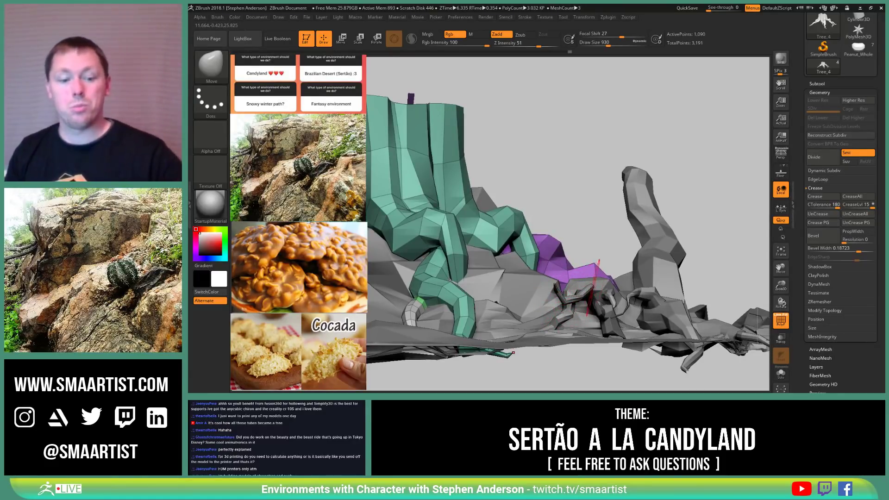
right_click_drag(628, 278, 572, 281)
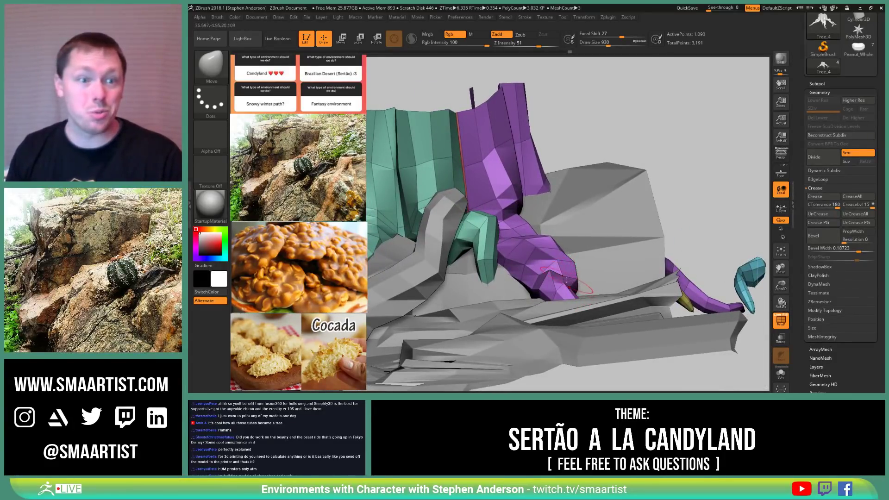
mouse_move(566, 279)
right_mouse_down()
mouse_move(584, 267)
mouse_move(557, 349)
mouse_move(576, 290)
mouse_move(591, 285)
mouse_move(575, 273)
mouse_move(551, 276)
mouse_move(618, 272)
right_mouse_up()
key("ctrl")
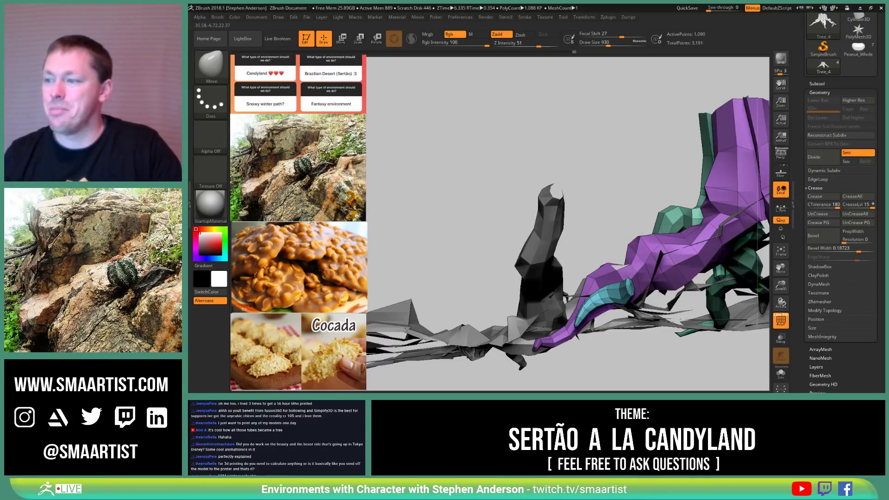
mouse_move(642, 284)
right_mouse_down()
mouse_move(579, 261)
mouse_move(609, 262)
mouse_move(424, 257)
mouse_move(632, 253)
mouse_move(617, 238)
mouse_move(556, 253)
mouse_move(547, 227)
mouse_move(670, 260)
mouse_move(618, 265)
mouse_move(660, 274)
right_mouse_up()
key("shift+f")
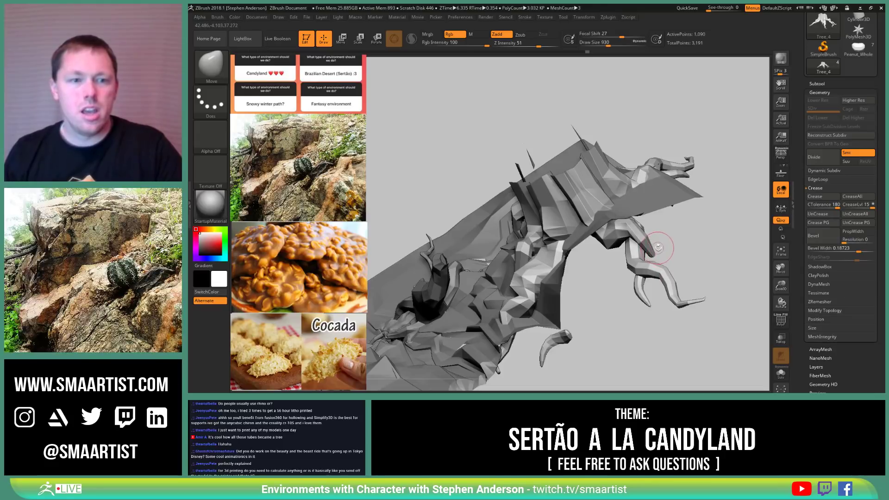
Step: Isolate the stump in Solo mode, lasso-mask everything except the forked root over the rock edge, and bring the terrain back
left_click(781, 374)
mouse_move(581, 270)
right_mouse_down("alt")
mouse_move(502, 268)
mouse_move(520, 272)
right_mouse_up("alt")
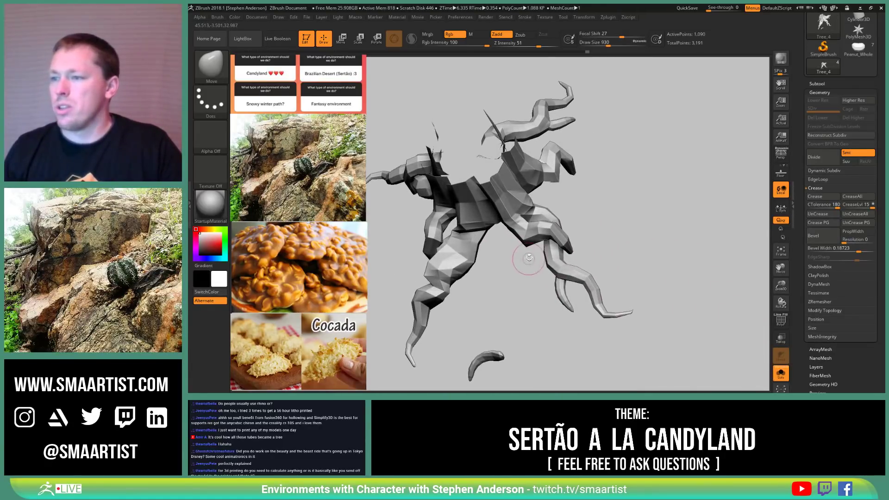
left_click_drag(535, 196, 509, 217, "ctrl")
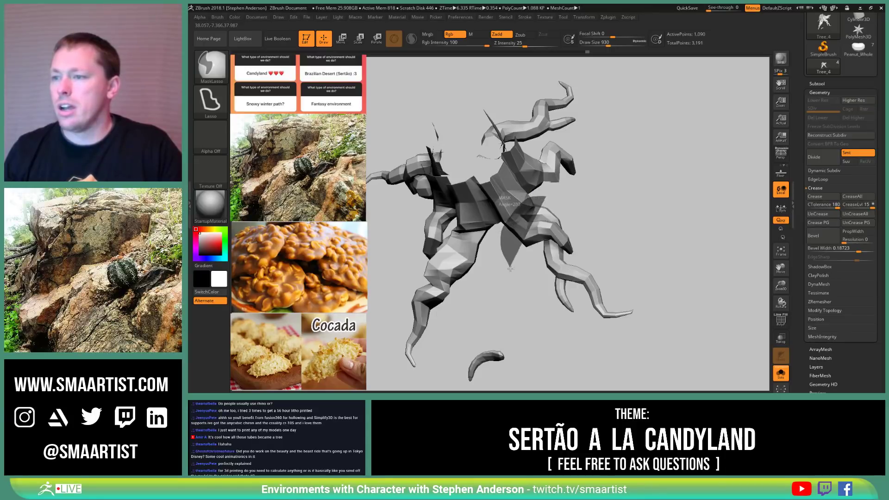
mouse_move(510, 269)
left_mouse_down("ctrl")
mouse_move(644, 352)
mouse_move(666, 242)
left_mouse_up("ctrl")
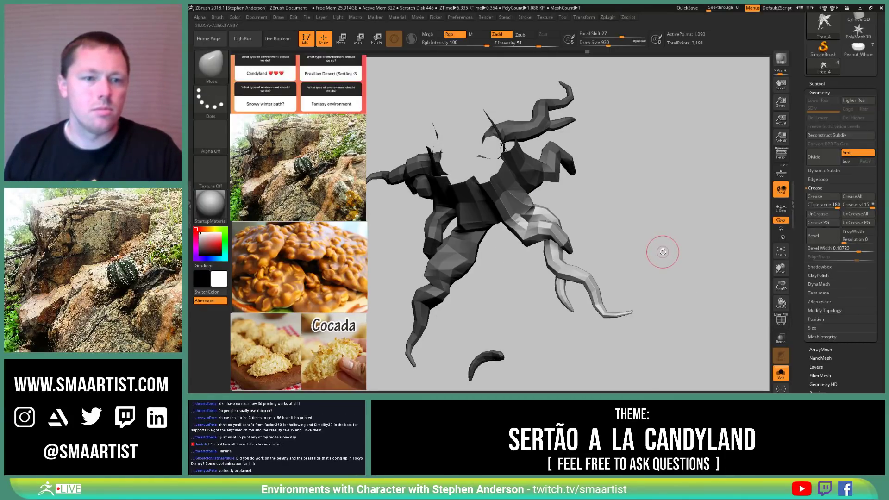
left_click(781, 373)
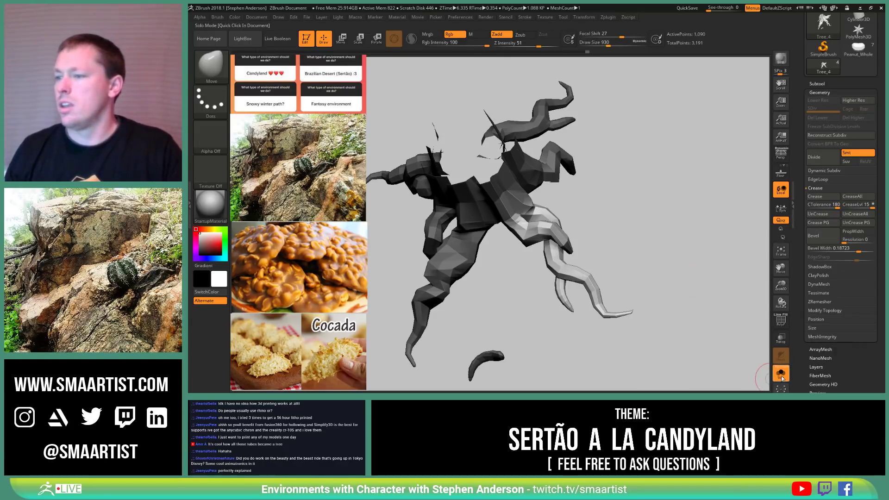
left_click_drag(604, 236, 540, 233)
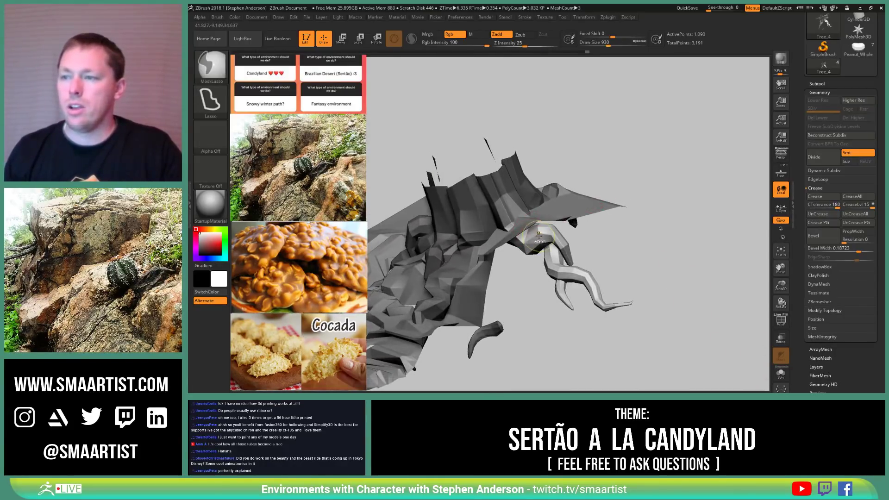
Step: Reposition the gizmo near the unmasked forked root and move that root relative to the rock edge
key("w")
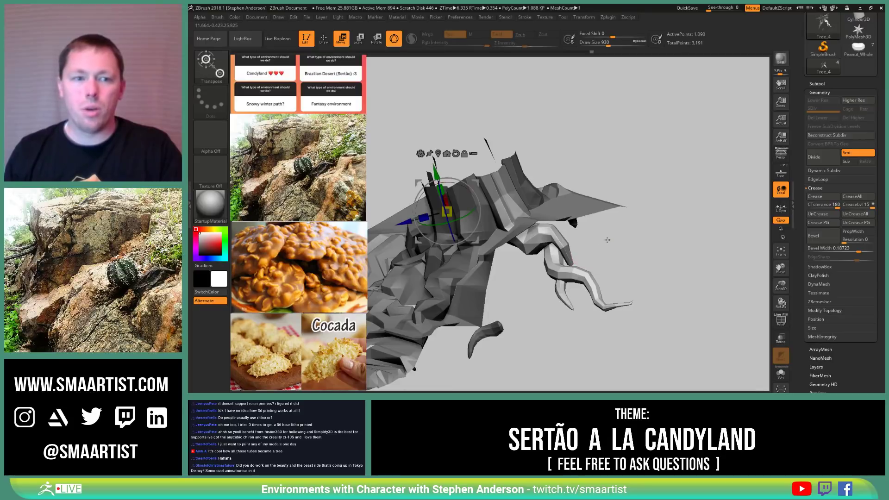
mouse_move(607, 240)
left_mouse_down()
mouse_move(602, 229)
mouse_move(593, 248)
left_mouse_up()
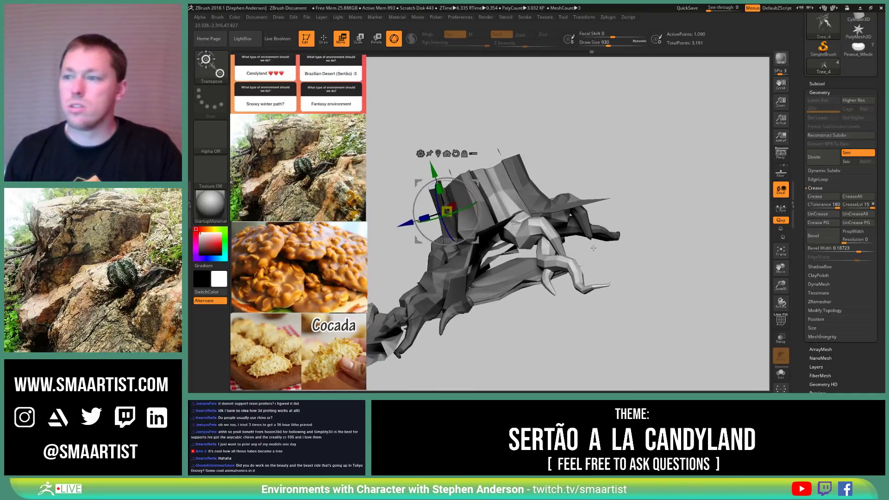
left_click_drag(531, 232, 546, 209)
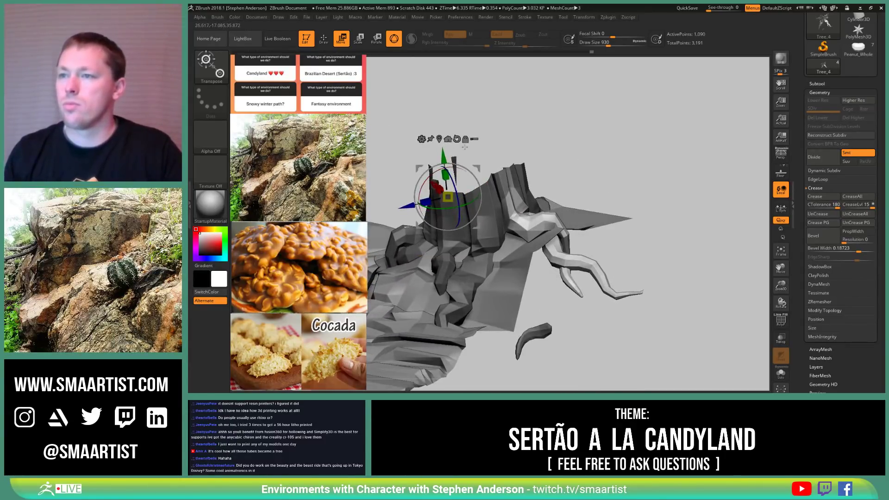
left_click_drag(464, 147, 485, 171)
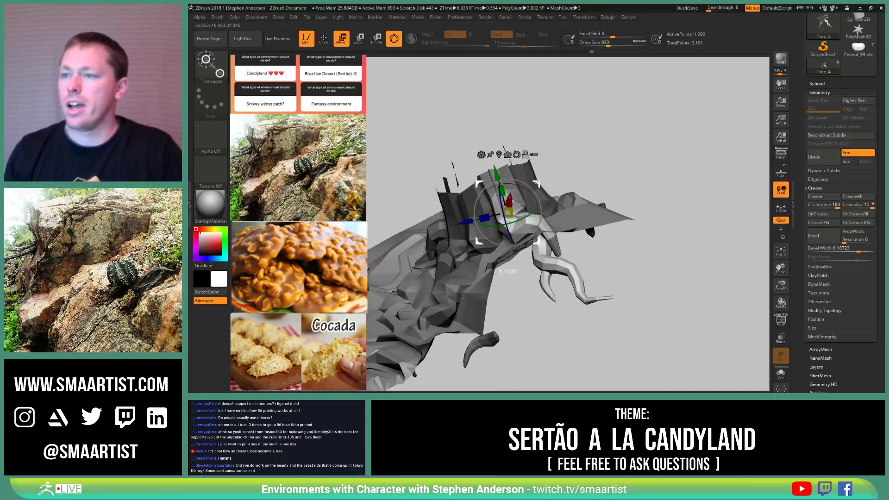
left_click_drag(536, 184, 606, 185)
Step: Switch to the Move brush, set its draw size to 1856, and reshape the unmasked root where it leaves the trunk
key("b")
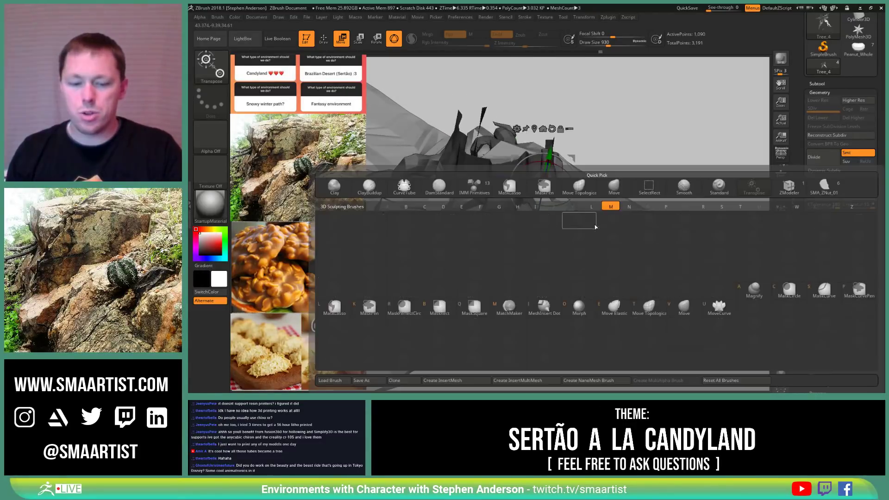
key("m")
key("v")
mouse_move(601, 221)
left_mouse_down()
mouse_move(559, 197)
mouse_move(555, 221)
left_mouse_up()
key("s")
mouse_move(560, 218)
left_mouse_down()
mouse_move(547, 230)
mouse_move(533, 211)
mouse_move(567, 228)
mouse_move(560, 238)
mouse_move(577, 207)
mouse_move(565, 200)
left_mouse_up()
left_click_drag(554, 198, 545, 198)
right_click_drag(546, 201, 515, 257, "ctrl")
mouse_move(602, 234)
right_mouse_down()
mouse_move(540, 222)
mouse_move(550, 221)
right_mouse_up()
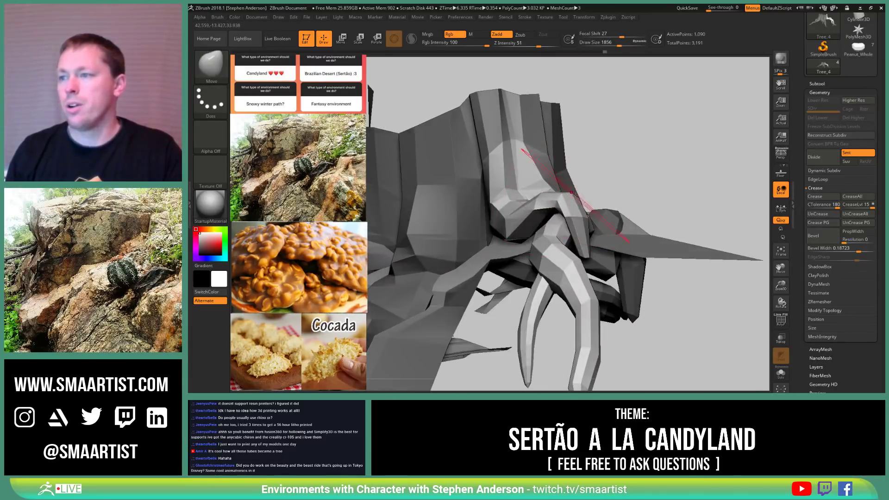
Step: Refine the root's bend over the rock edge with the Move brush at draw sizes 1058 and 810
key("s")
left_click_drag(573, 194, 562, 195)
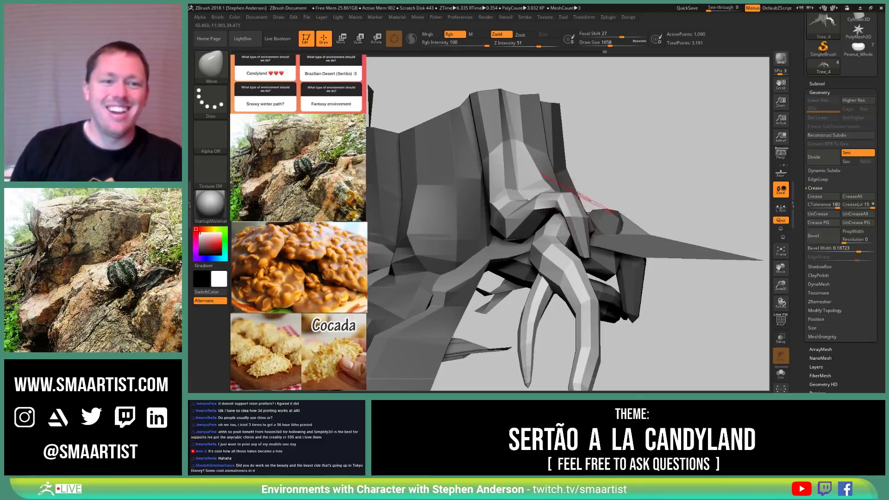
mouse_move(598, 211)
right_mouse_down()
mouse_move(556, 203)
mouse_move(572, 198)
right_mouse_up()
key("s")
left_click_drag(575, 197, 575, 182)
mouse_move(575, 183)
right_mouse_down()
mouse_move(551, 222)
mouse_move(552, 251)
mouse_move(534, 255)
mouse_move(591, 255)
mouse_move(582, 250)
right_mouse_up()
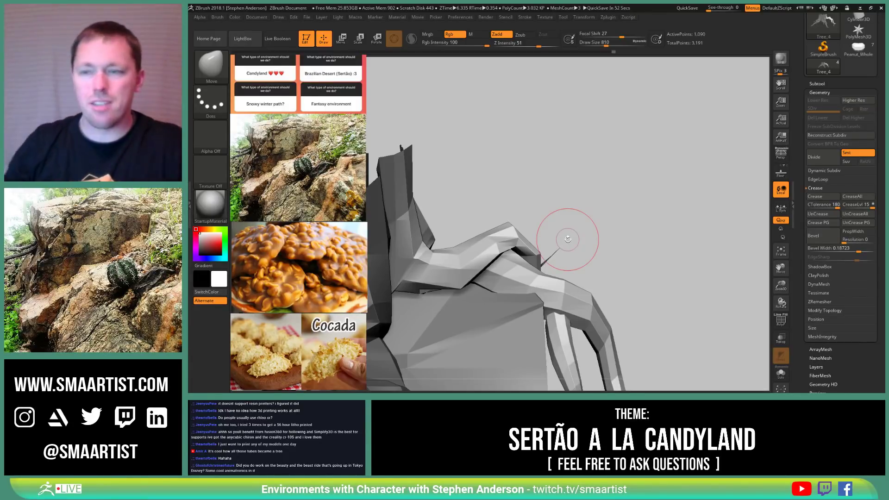
right_click_drag(479, 244, 522, 263)
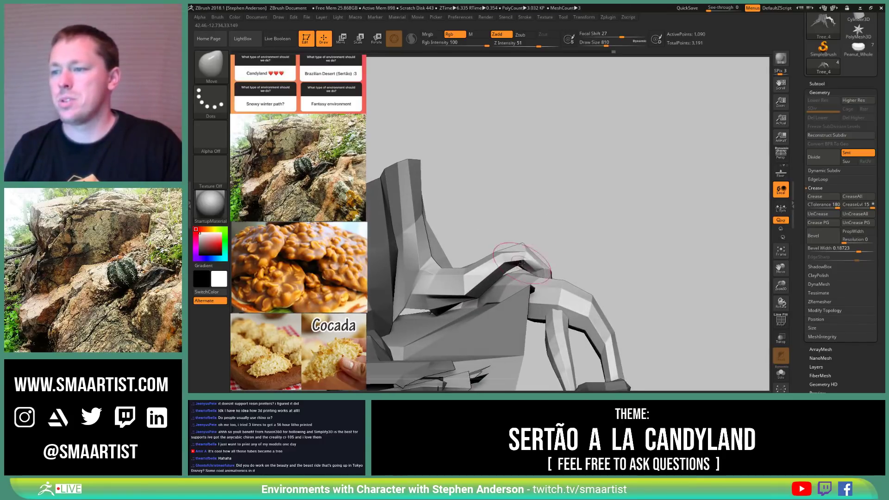
Step: Switch to the Move Topological brush, set its draw size to 519, and adjust the underside of the root's upper bend
key("b")
key("m")
key("t")
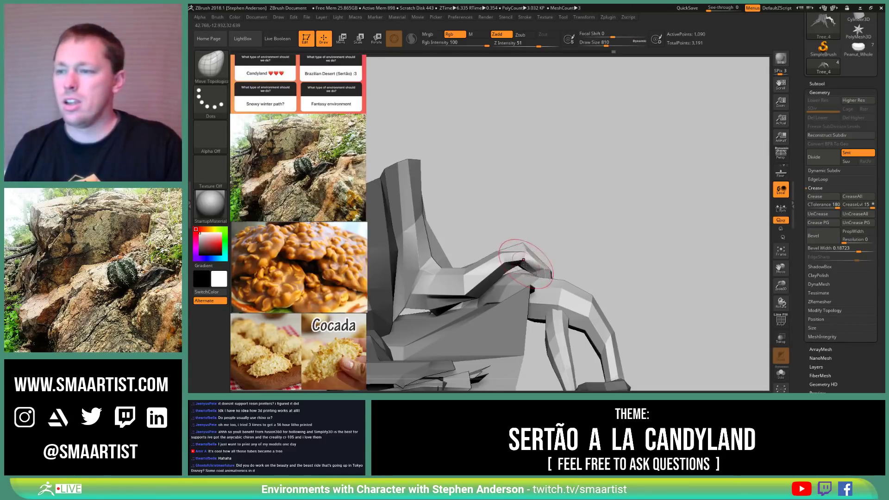
left_click_drag(521, 265, 517, 264)
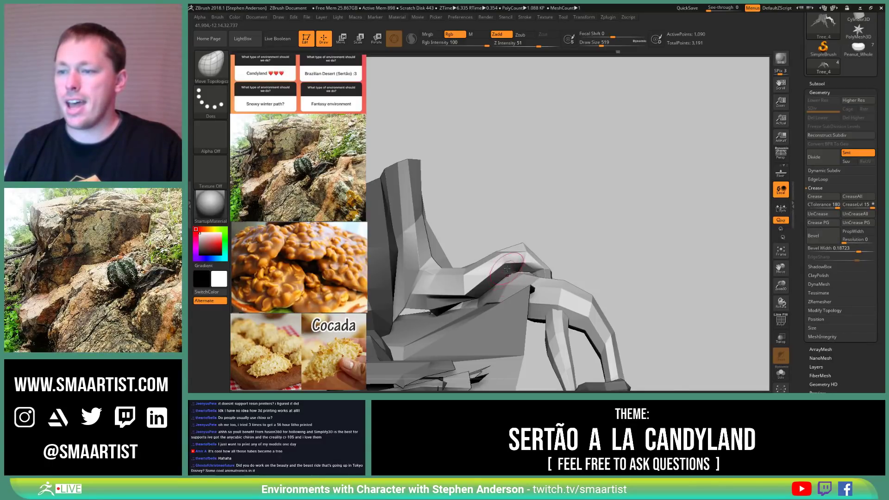
right_click_drag(507, 270, 506, 285)
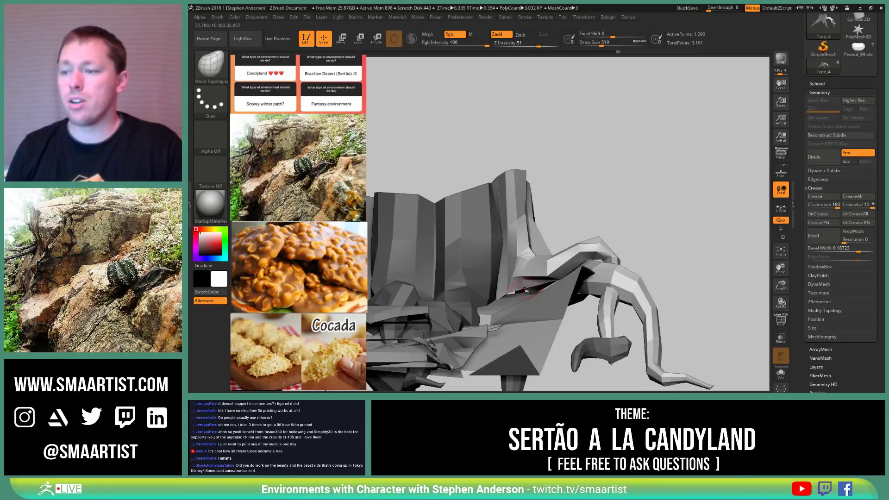
right_click_drag(507, 286, 511, 297)
Step: Show the polyframe and isolate the stump in Solo mode to check the root's join with the purple trunk section
key("shift+f")
mouse_move(512, 266)
right_mouse_down("ctrl")
mouse_move(514, 289)
mouse_move(514, 282)
mouse_move(545, 288)
mouse_move(534, 239)
mouse_move(538, 263)
mouse_move(521, 281)
mouse_move(531, 290)
mouse_move(532, 244)
right_mouse_up("ctrl")
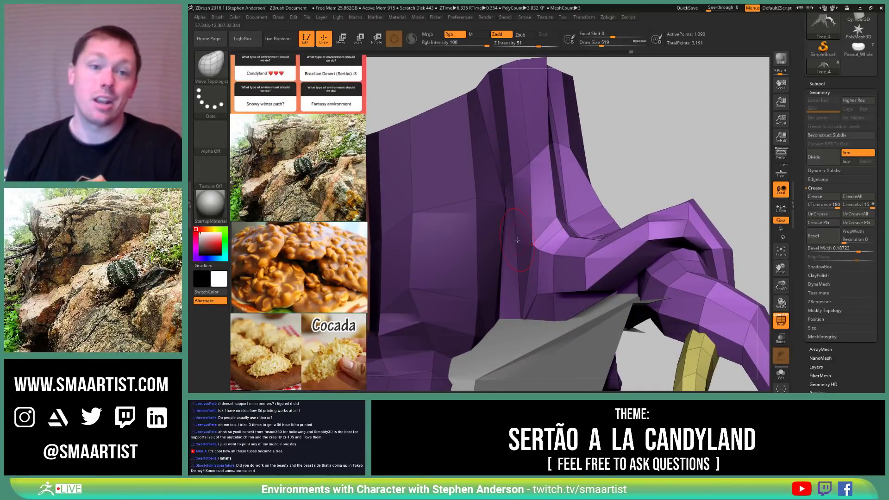
mouse_move(538, 250)
right_mouse_down()
mouse_move(572, 251)
mouse_move(613, 293)
mouse_move(590, 311)
mouse_move(626, 312)
mouse_move(564, 297)
right_mouse_up()
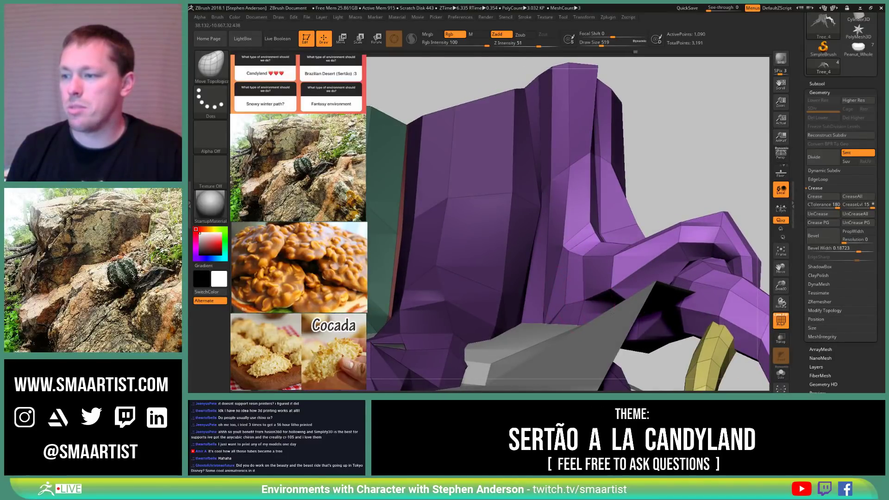
mouse_move(612, 314)
right_mouse_down()
mouse_move(560, 305)
mouse_move(595, 327)
mouse_move(633, 289)
right_mouse_up()
left_click(781, 374)
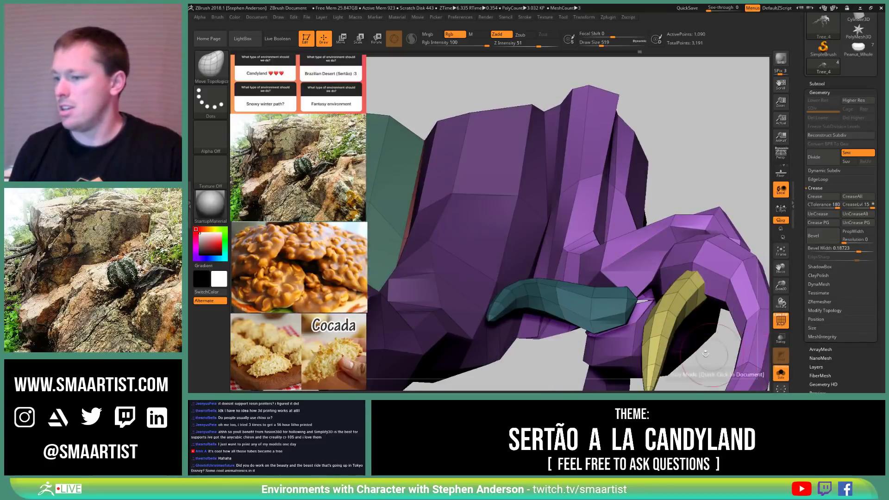
Step: Set the Move Topological brush's draw size to 88 and adjust the open lower edge between the root and the trunk
right_click_drag(706, 354, 544, 279)
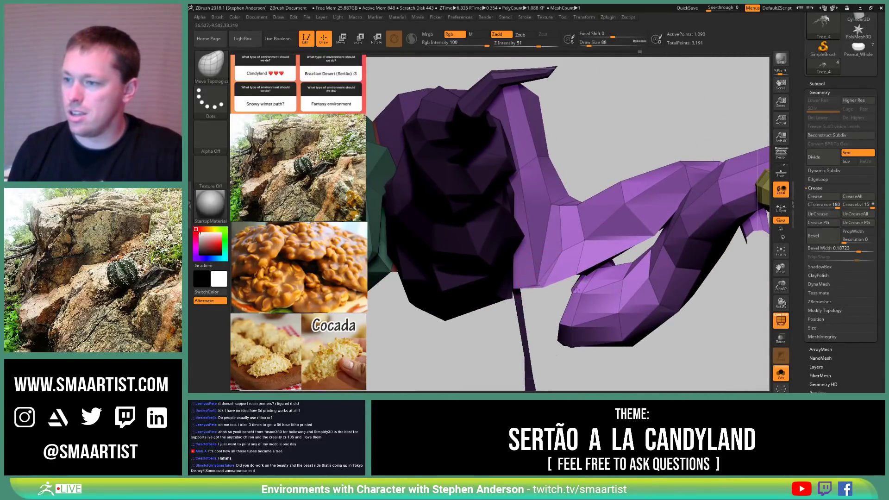
right_click_drag(619, 257, 518, 294)
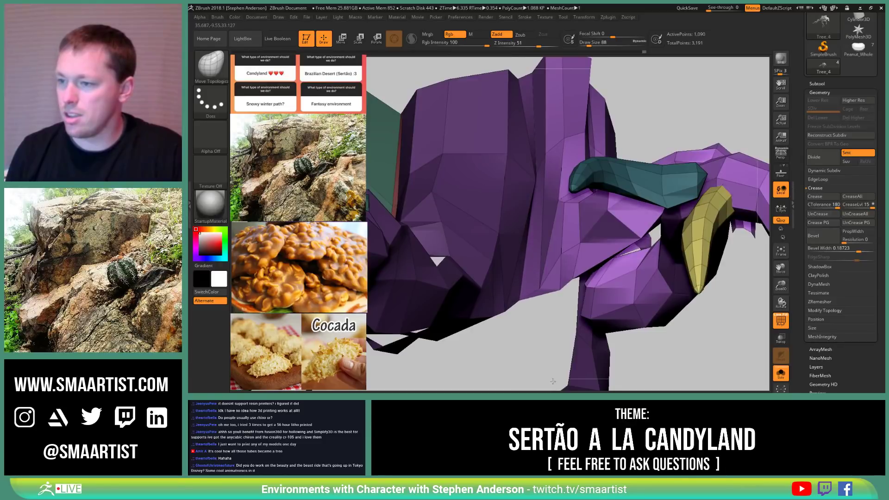
right_click_drag(553, 381, 518, 272)
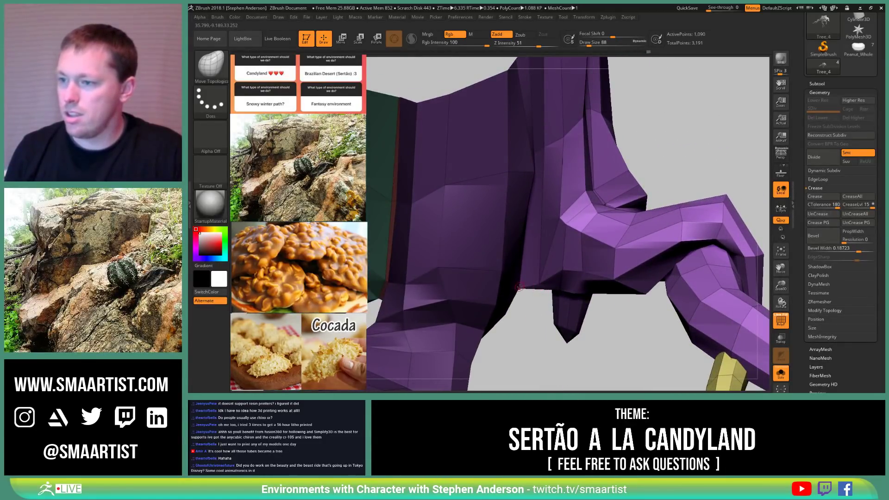
right_click_drag(519, 346, 540, 282)
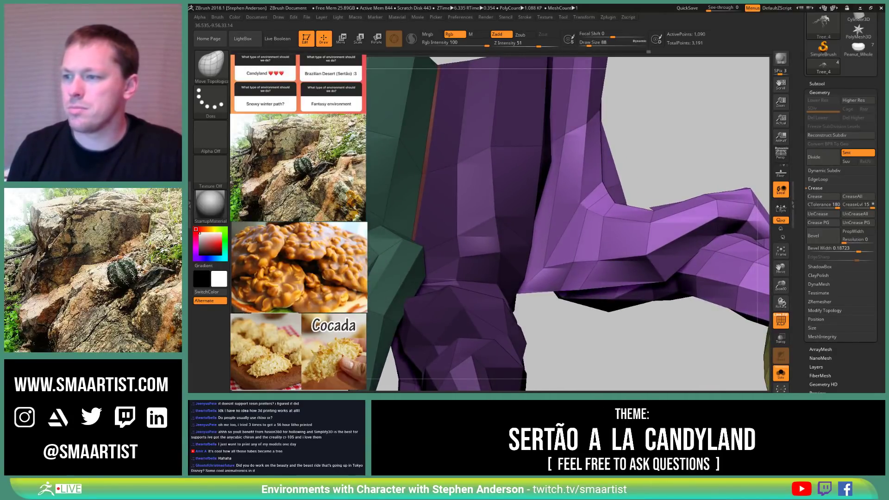
right_click_drag(577, 243, 547, 272)
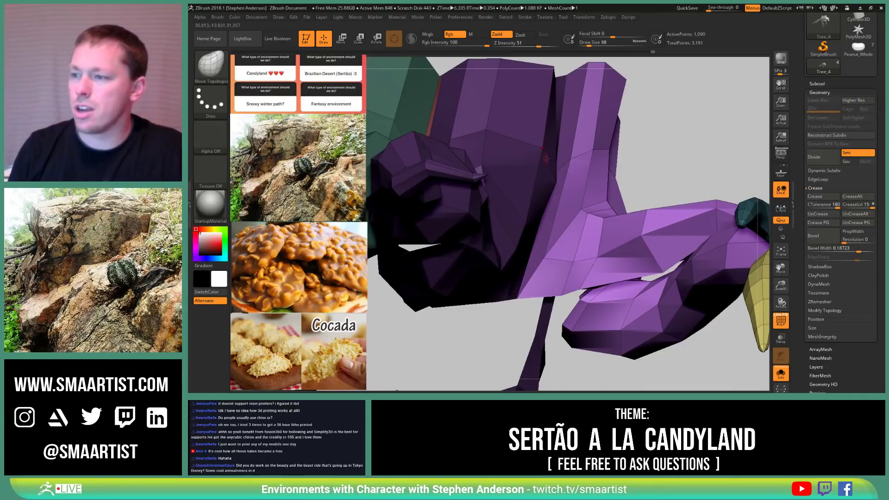
right_click_drag(546, 158, 551, 246)
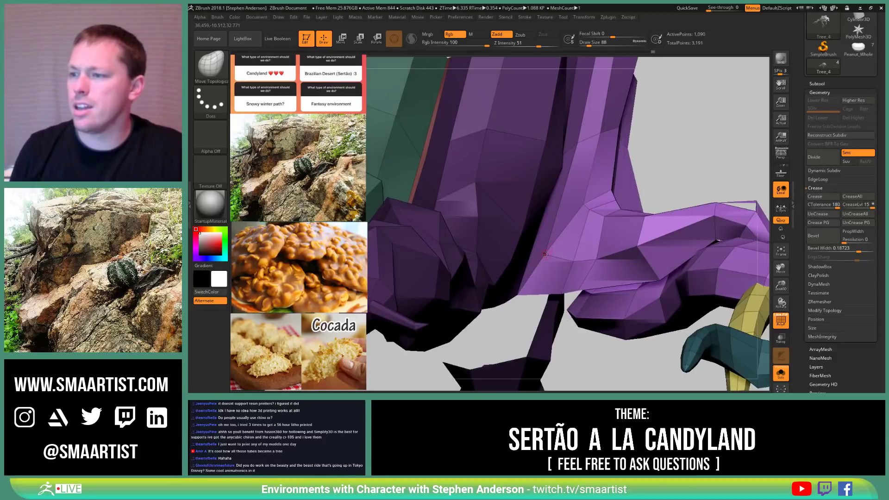
right_click_drag(618, 236, 601, 234)
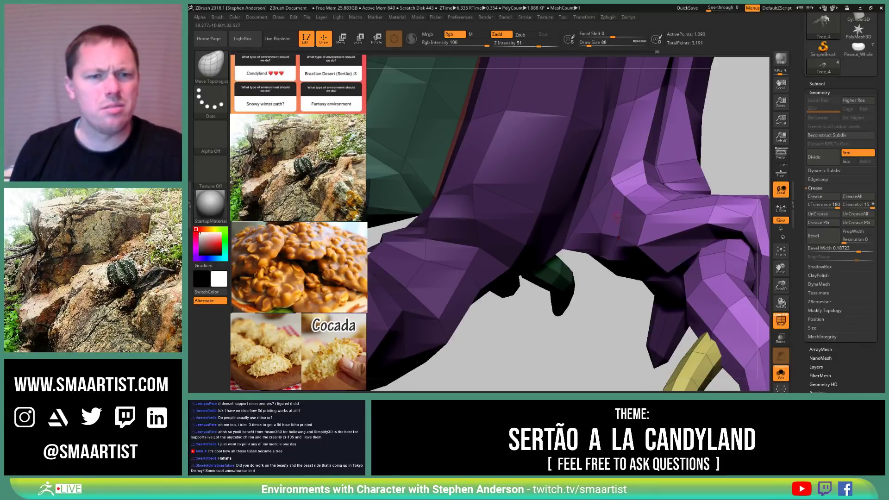
Step: Set the Move Topological brush's draw size to 335 and turn off Solo mode to show the terrain
mouse_move(619, 237)
right_mouse_down()
mouse_move(590, 239)
mouse_move(581, 257)
right_mouse_up()
key("s")
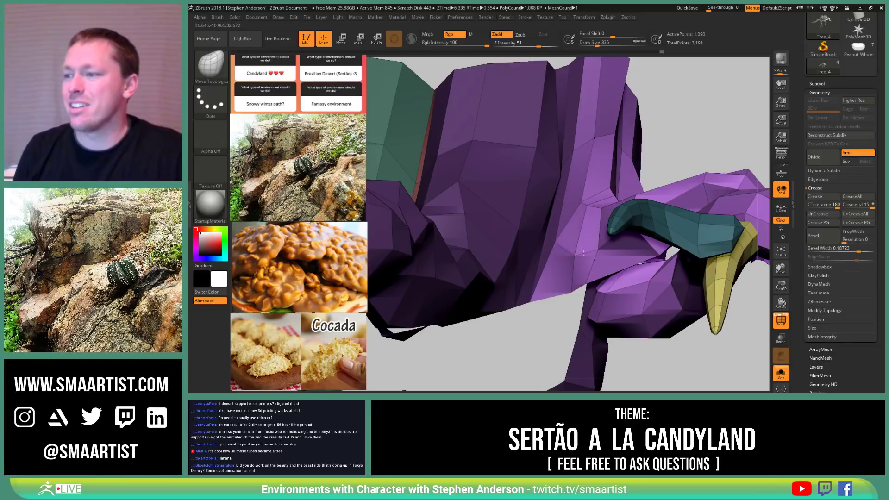
mouse_move(591, 239)
right_mouse_down()
mouse_move(613, 245)
mouse_move(650, 217)
mouse_move(663, 224)
mouse_move(695, 175)
mouse_move(696, 208)
mouse_move(629, 228)
mouse_move(617, 258)
mouse_move(699, 300)
mouse_move(602, 232)
mouse_move(625, 264)
mouse_move(667, 268)
mouse_move(576, 303)
mouse_move(639, 259)
right_mouse_up()
left_click(783, 381)
Step: Regroup the stump's polygroups with Auto Groups so that each connected mesh piece gets one group
scroll(842, 319, "down", 3)
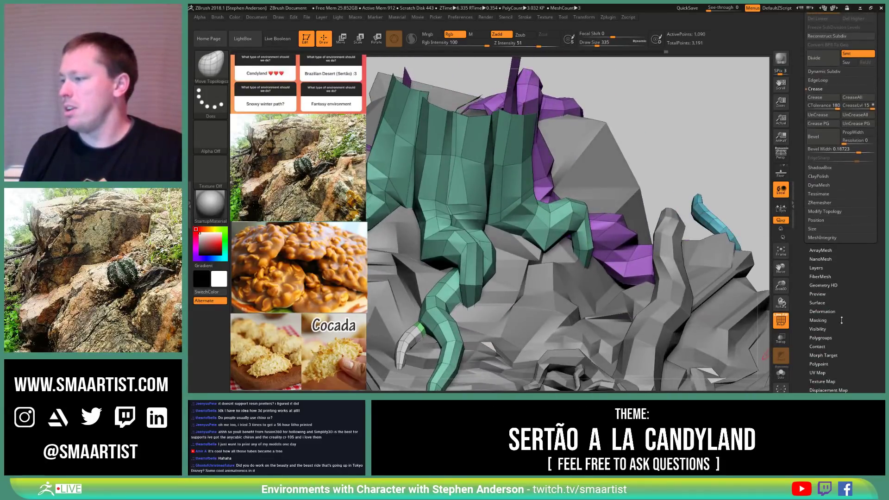
left_click(824, 336)
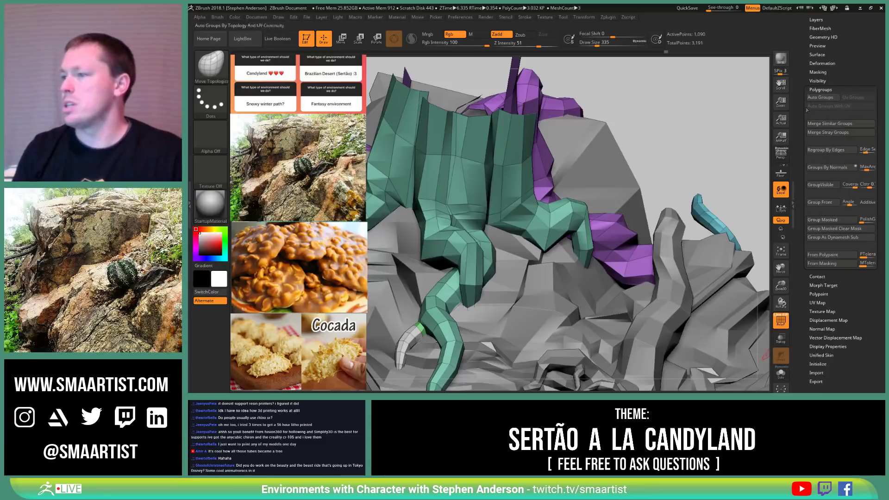
right_click_drag(672, 185, 558, 254)
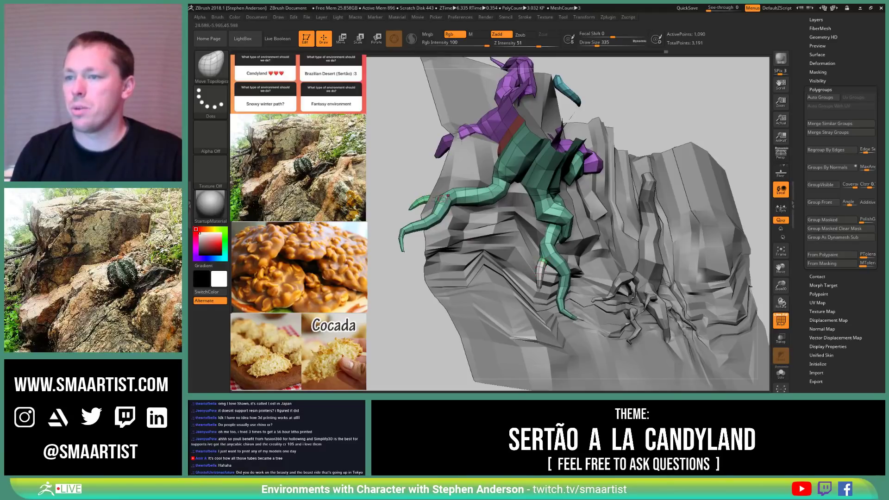
left_click(822, 97)
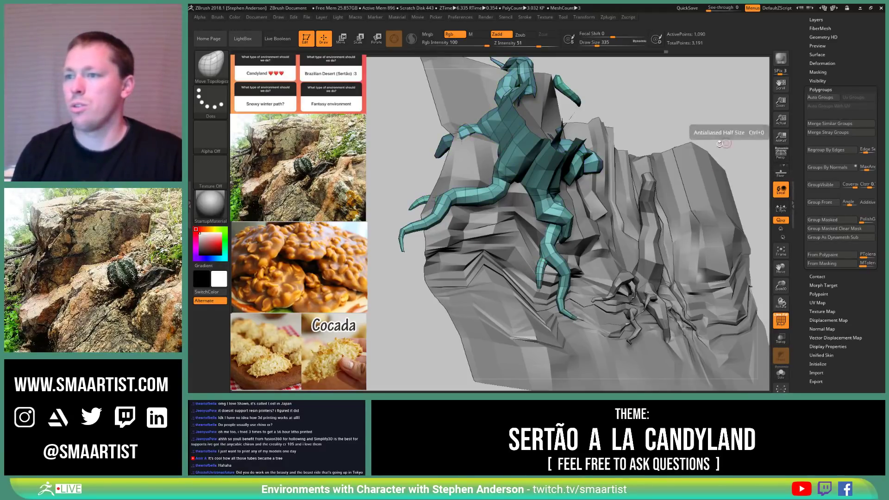
Step: With the ZModeler brush, delete the polyloop near the upper end of the orange root branch using Delete with the Polyloop target
right_click_drag(574, 199, 465, 239)
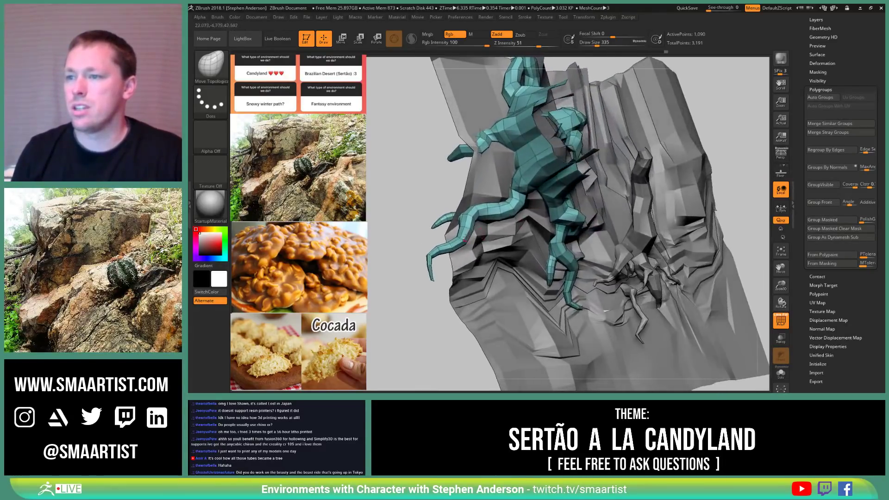
right_click_drag(550, 256, 536, 228)
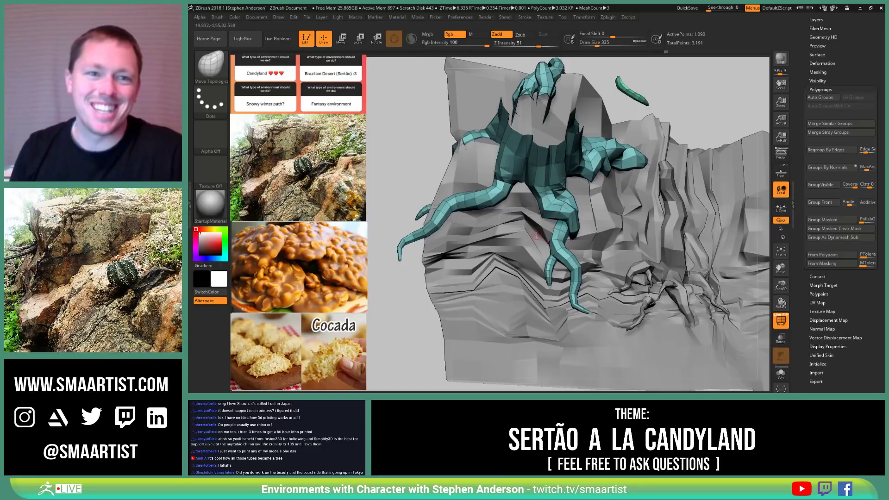
mouse_move(541, 218)
right_mouse_down()
mouse_move(575, 188)
mouse_move(581, 194)
mouse_move(597, 219)
mouse_move(570, 196)
mouse_move(569, 253)
right_mouse_up()
right_click_drag(510, 182, 500, 174)
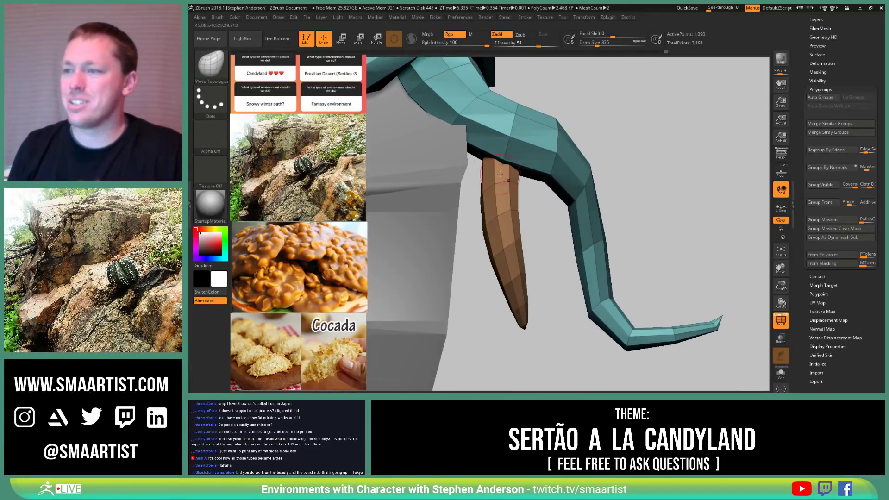
key("b")
key("z")
key("m")
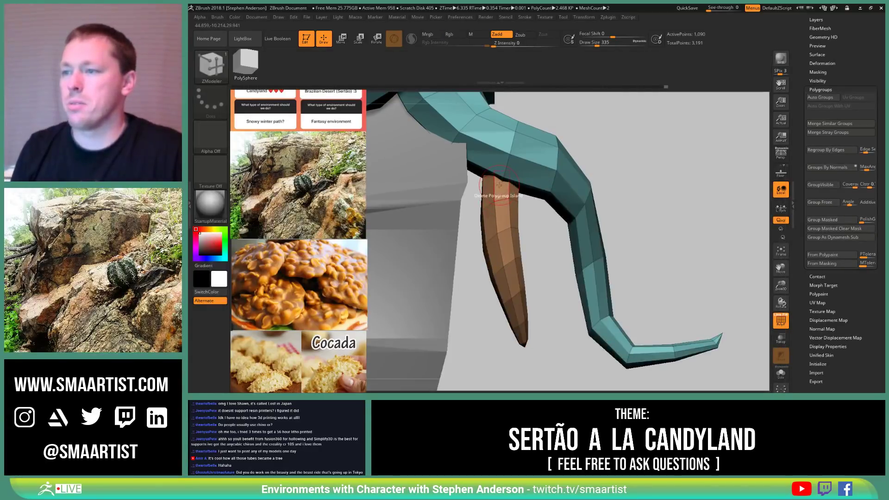
key("space")
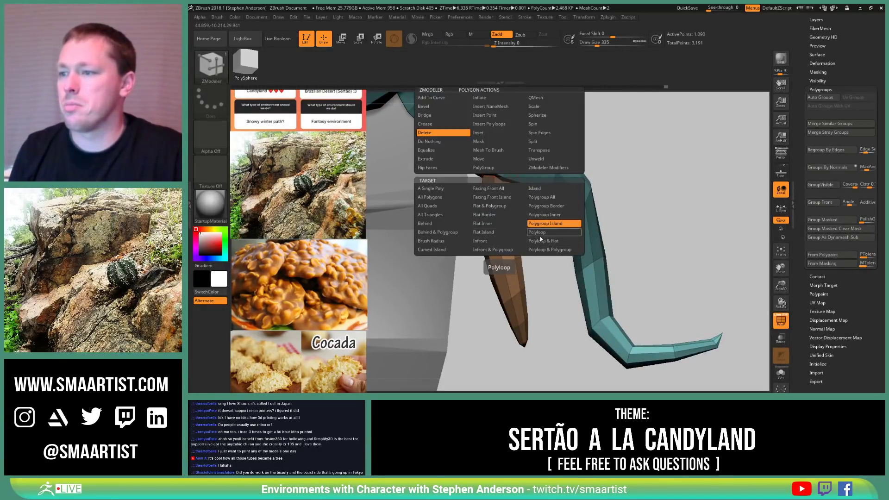
left_click(499, 187)
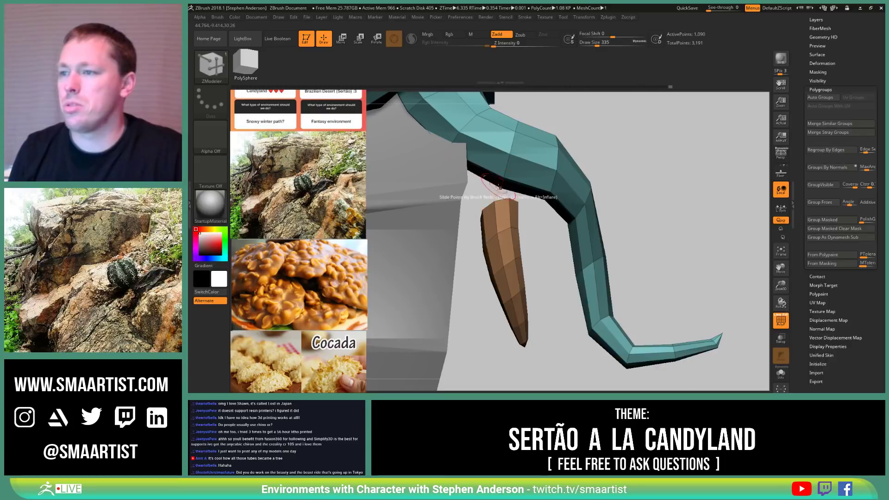
Step: Delete the leftover orange cap piece inside the teal root with the Island target
left_click_drag(506, 186, 563, 179)
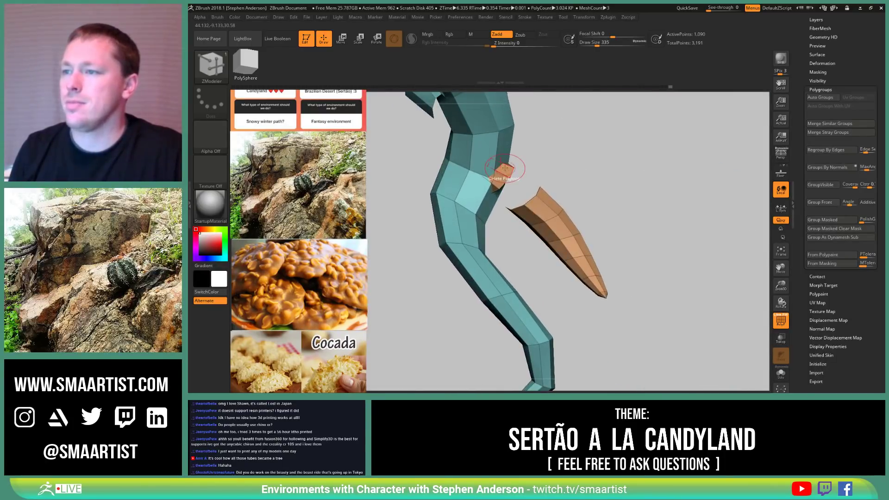
key("space")
left_click(539, 188)
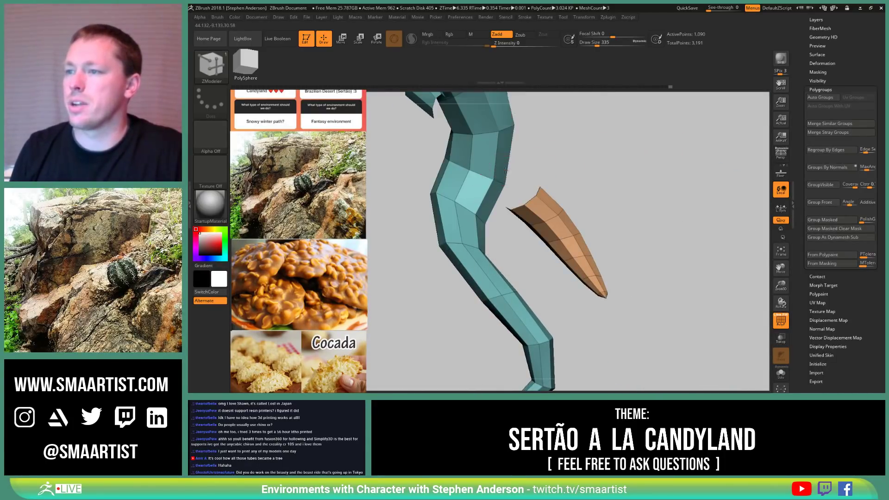
left_click_drag(512, 172, 553, 215)
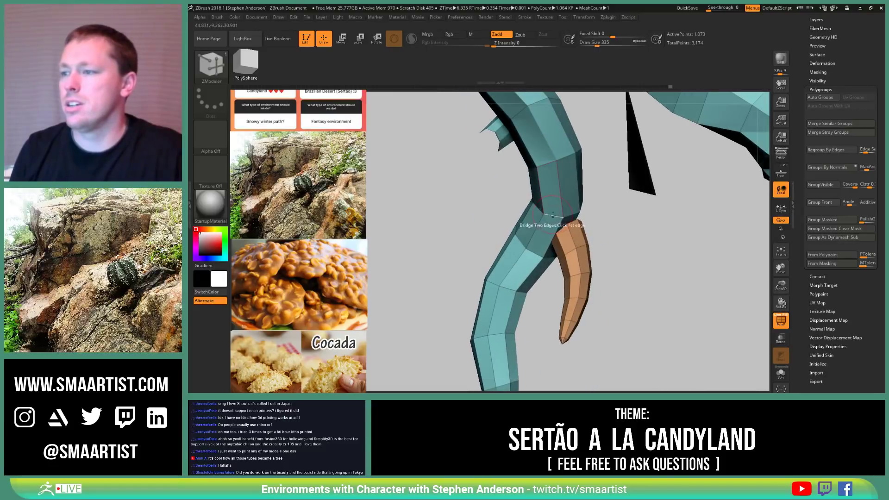
Step: Split the point on the teal root facing the orange branch and delete the resulting green patch as a Polygroup Island to open a hole
key("space")
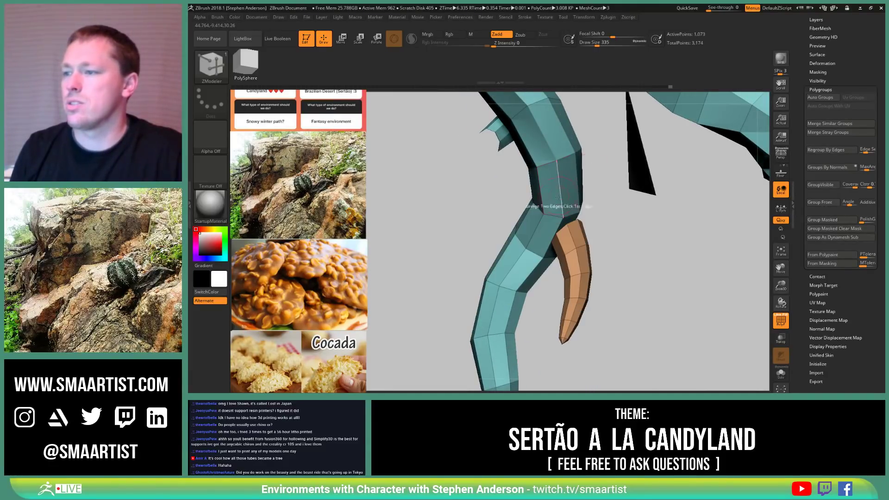
mouse_move(578, 204)
right_mouse_down()
mouse_move(616, 208)
mouse_move(584, 206)
mouse_move(583, 185)
right_mouse_up()
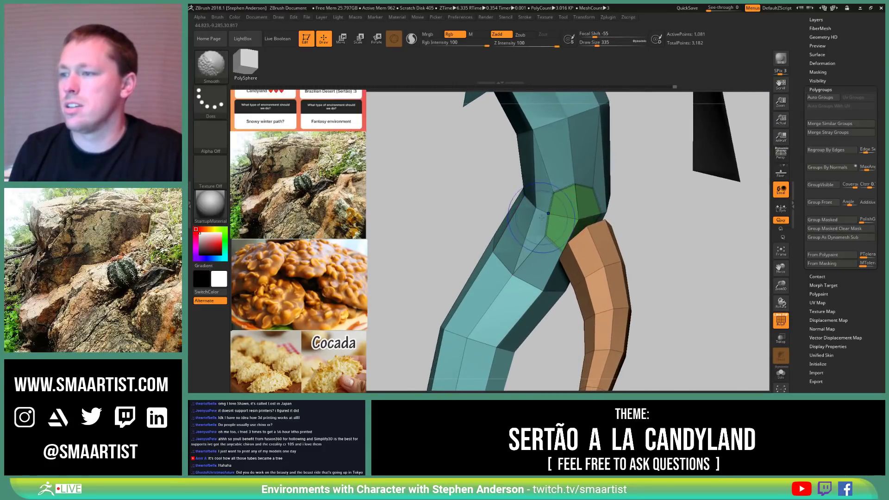
right_click_drag(569, 218, 578, 223)
key("space")
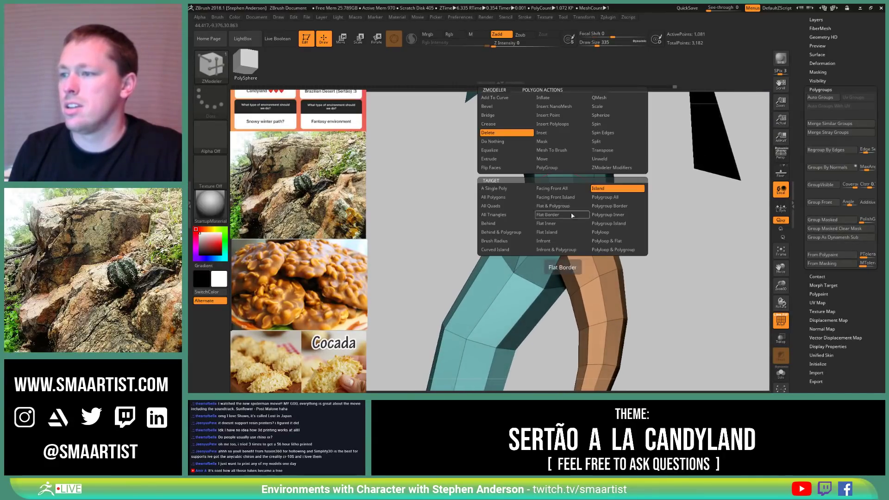
left_click(626, 225)
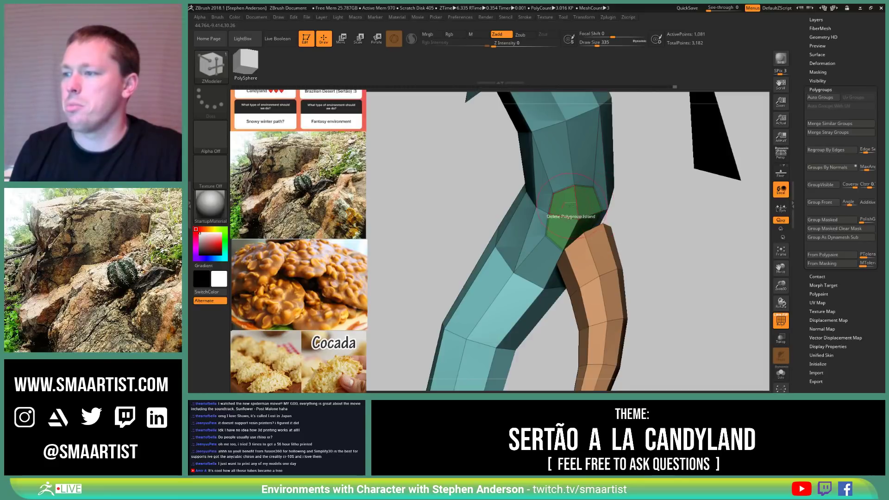
left_click(569, 206)
right_click_drag(569, 206, 574, 190)
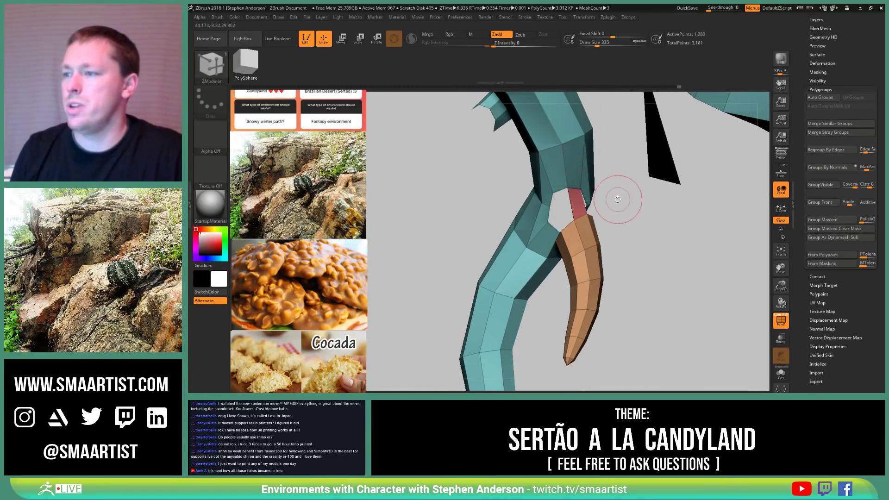
Step: Set the edge Bridge target to Two Holes and bridge the teal root's hole to the open end of the orange branch
right_click_drag(618, 199, 593, 225)
key("space")
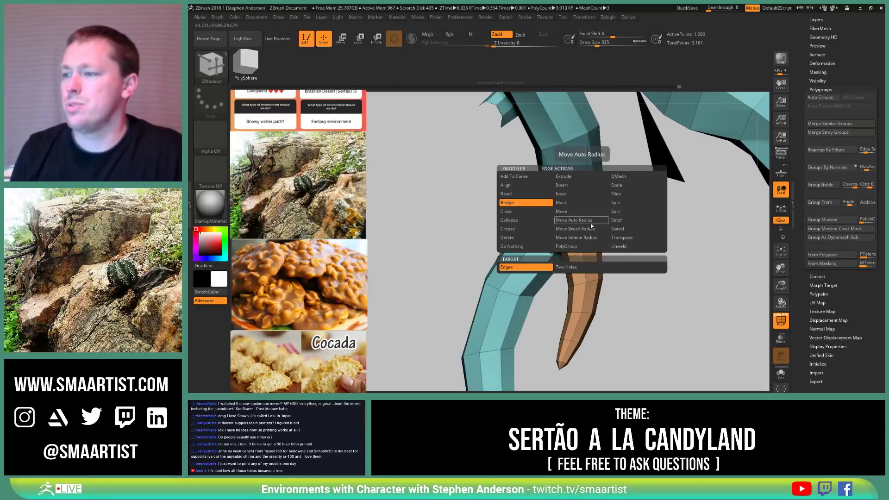
left_click(616, 212)
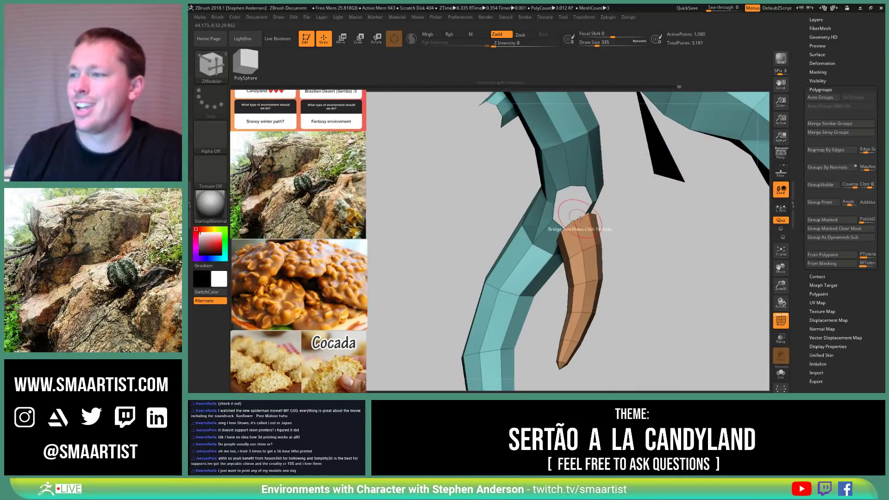
left_click(578, 188)
right_click_drag(578, 188, 565, 200)
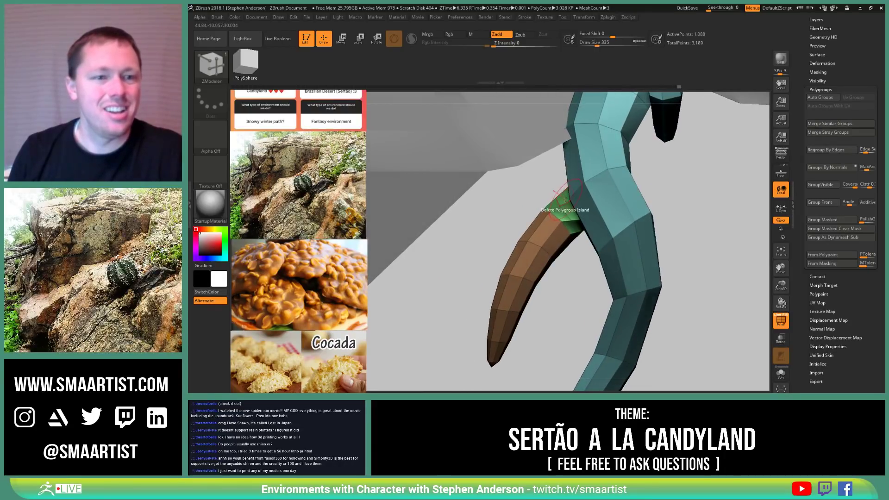
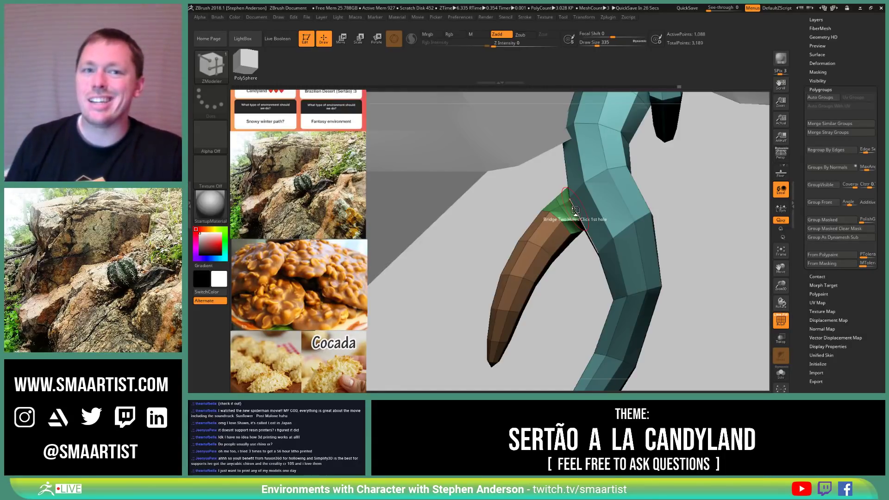
Step: Remove all creases from the stump mesh with UnCreaseAll
right_click_drag(576, 216, 572, 180)
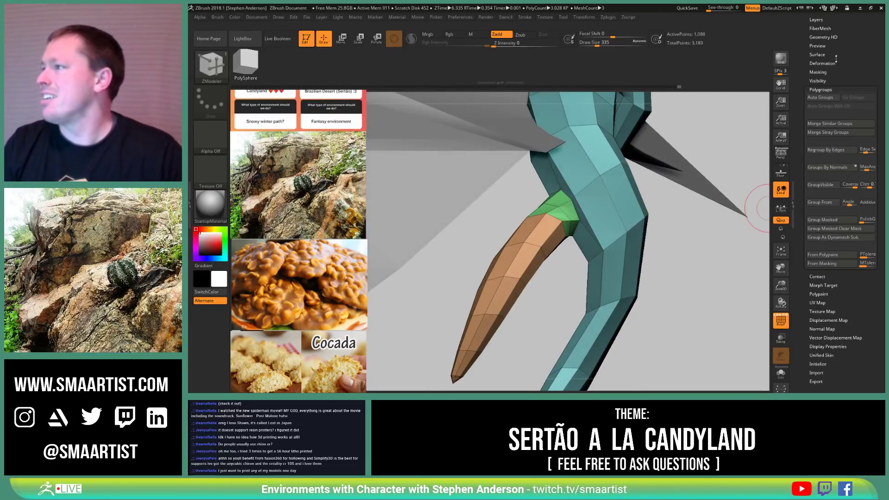
left_click_drag(837, 59, 854, 103)
left_click(822, 78)
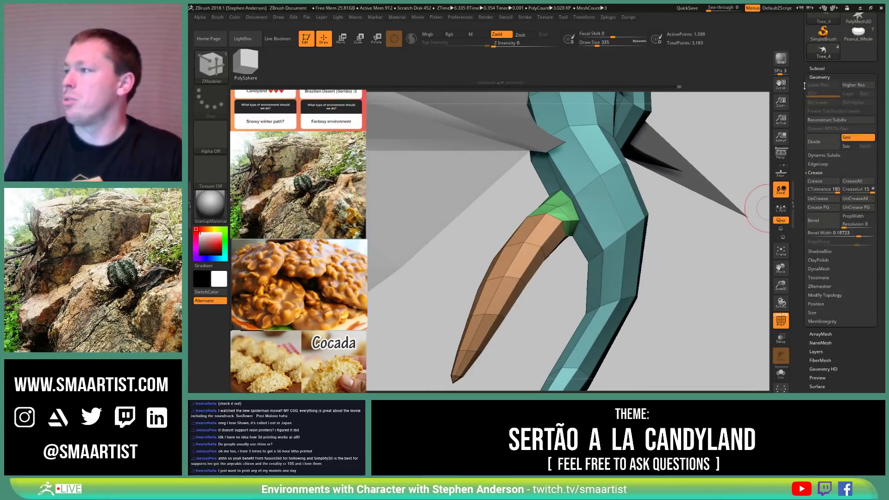
left_click(864, 200)
mouse_move(569, 231)
right_mouse_down()
mouse_move(521, 223)
mouse_move(487, 116)
right_mouse_up()
right_click_drag(607, 246, 679, 340)
right_click_drag(667, 297, 635, 274)
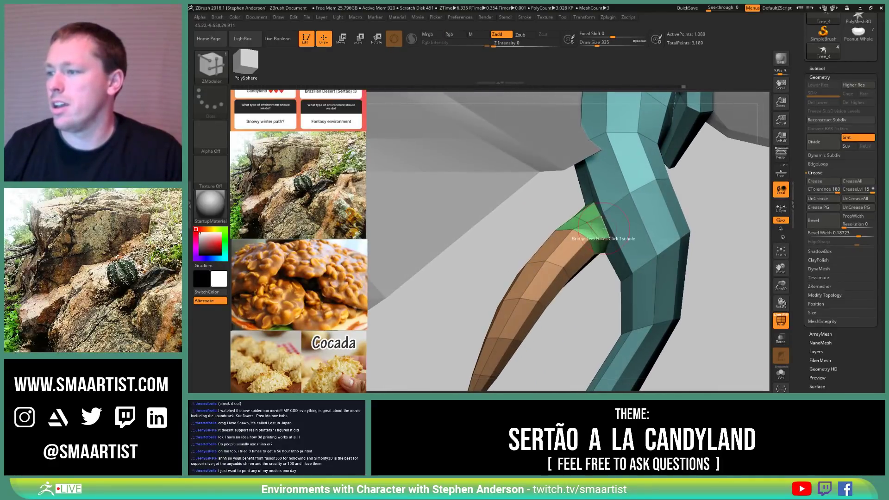
Step: Set the ZModeler edge action to Slide with EdgeLoop Partial and slide the edges where the green bridge meets the teal root
key("space")
left_click(588, 185)
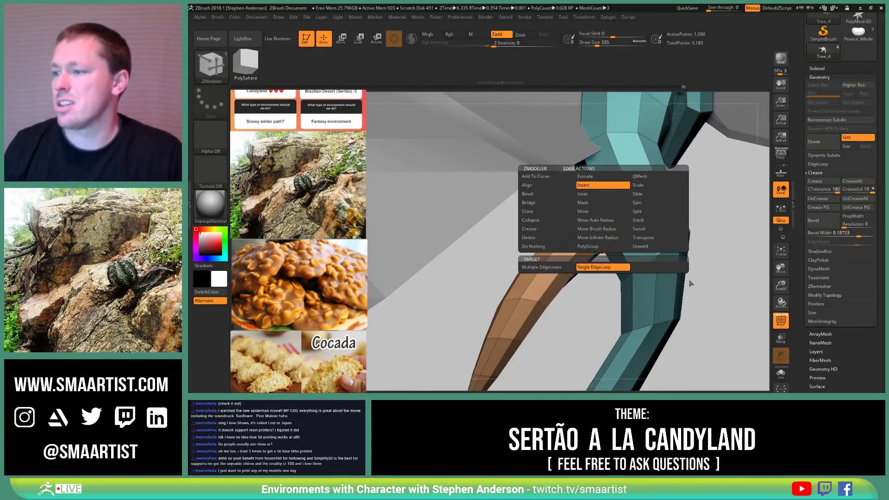
key("space")
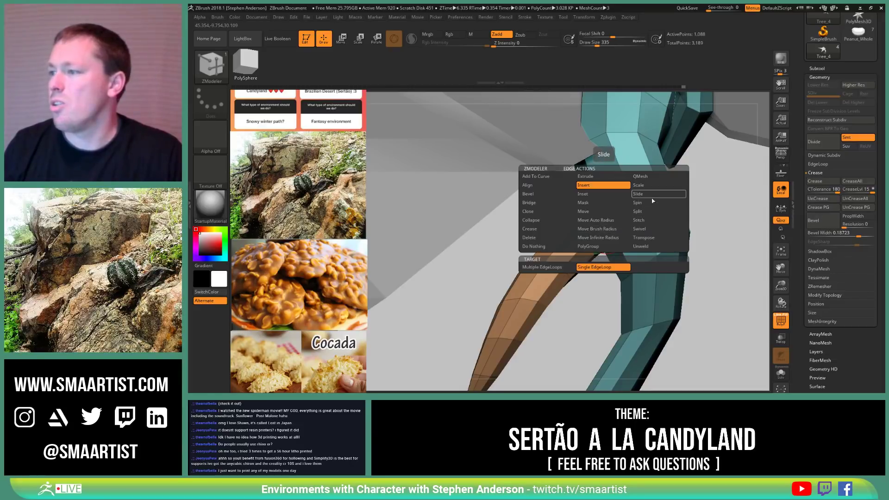
left_click(648, 194)
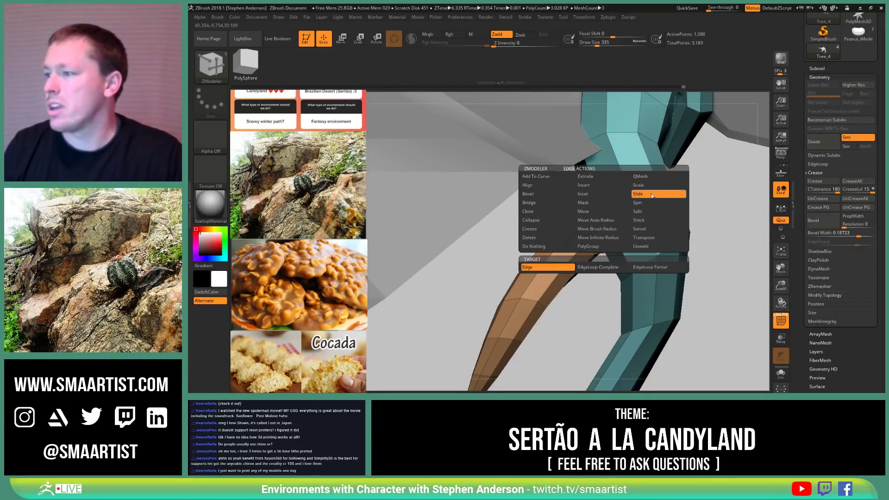
left_click(644, 266)
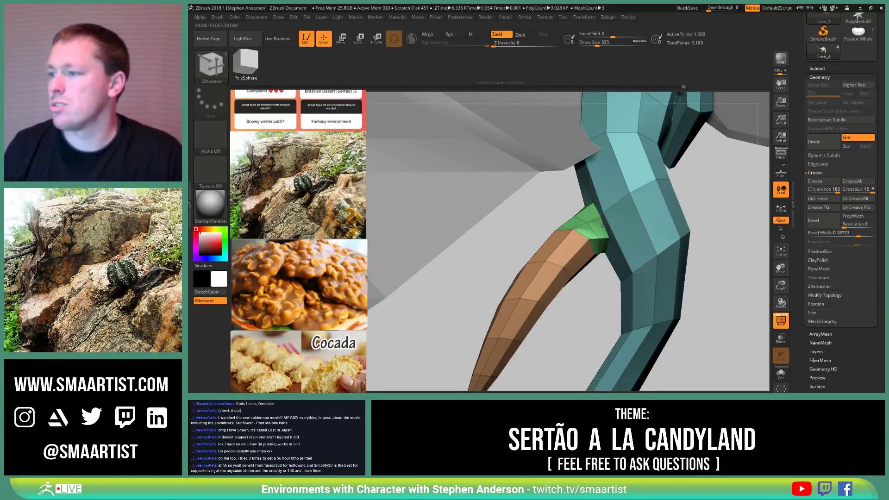
left_click_drag(603, 225, 598, 226)
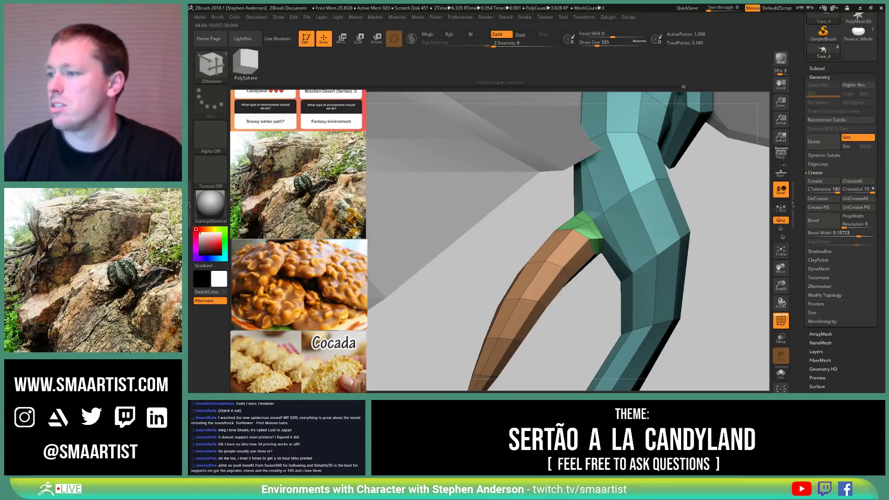
Step: Set the edge action to Insert with Single EdgeLoop and remove the extra edge loop at the branch join
key("space")
left_click(591, 184)
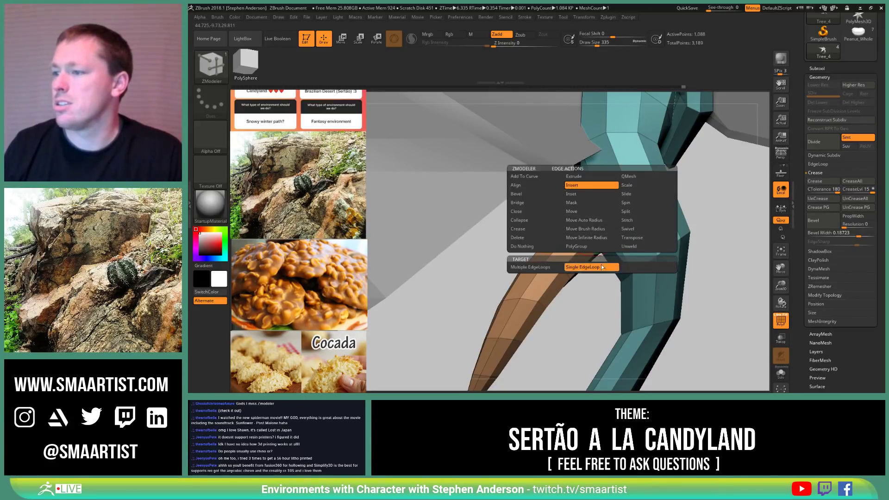
left_click(601, 230, "alt")
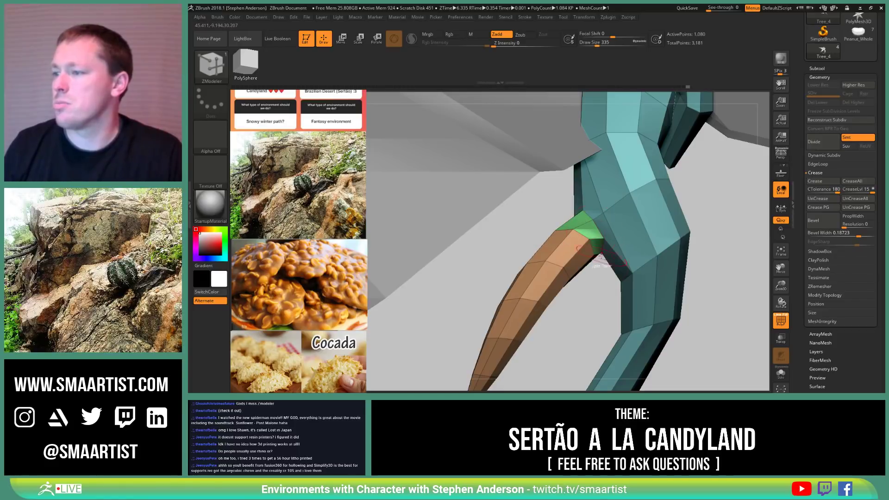
Step: Turn the polyframe off and back on to examine the stump's overall shape and its connected roots
mouse_move(602, 235)
right_mouse_down()
mouse_move(649, 241)
mouse_move(623, 296)
mouse_move(632, 252)
mouse_move(610, 221)
mouse_move(612, 188)
mouse_move(641, 245)
mouse_move(627, 298)
mouse_move(623, 282)
mouse_move(644, 235)
mouse_move(591, 211)
mouse_move(586, 217)
right_mouse_up()
key("shift+f")
mouse_move(586, 217)
right_mouse_down("ctrl")
mouse_move(587, 243)
mouse_move(576, 244)
right_mouse_up("ctrl")
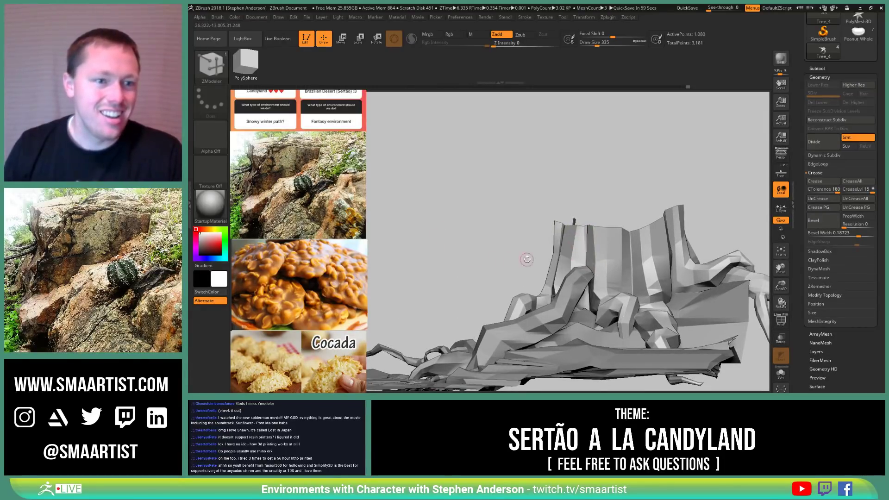
mouse_move(491, 249)
right_mouse_down()
mouse_move(616, 243)
mouse_move(577, 260)
mouse_move(583, 274)
mouse_move(569, 265)
mouse_move(711, 267)
mouse_move(695, 265)
right_mouse_up()
key("shift+f")
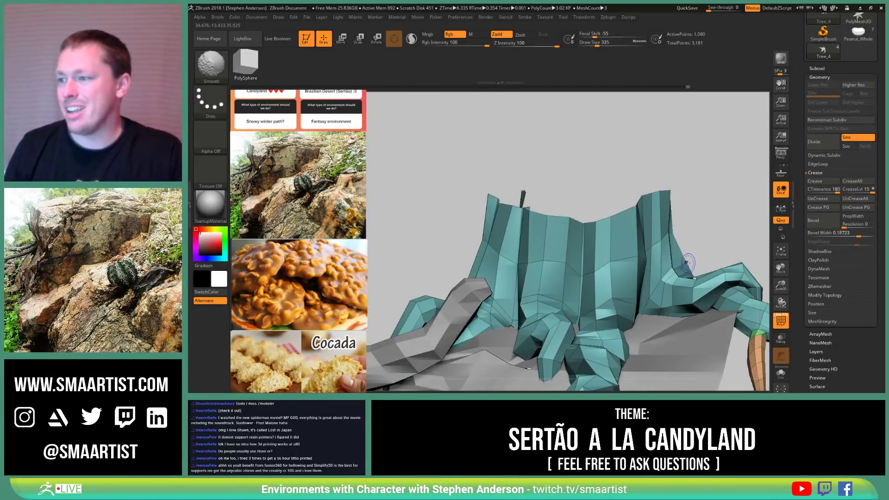
right_click_drag(646, 240, 679, 222)
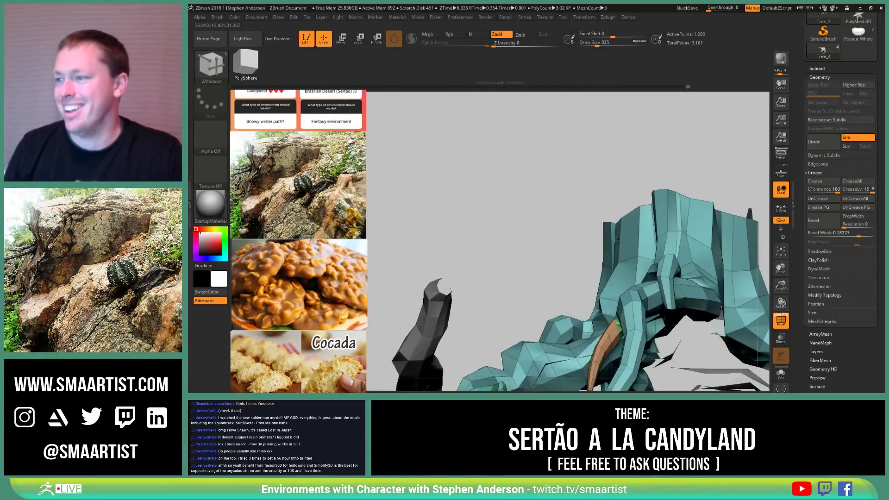
Step: Insert an edge loop just below the trunk's open top rim and mask the rim edges with Mask EdgeLoop Partial
left_click(667, 199, "alt")
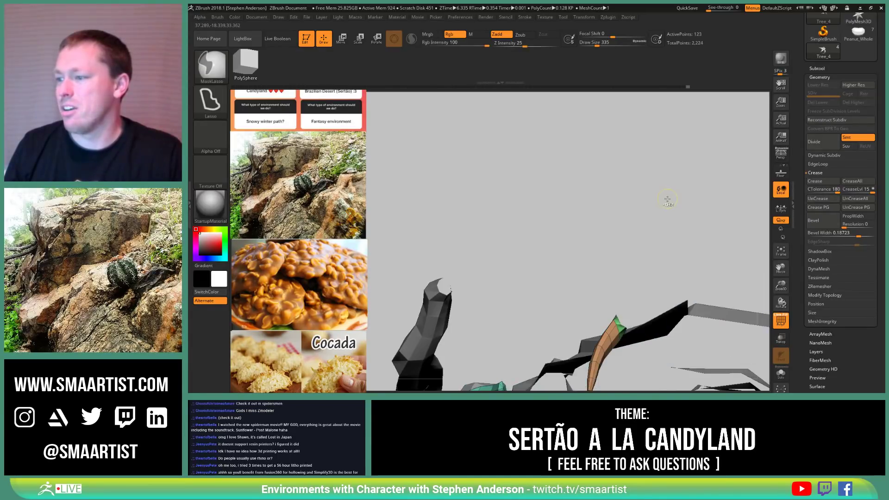
key("ctrl+z")
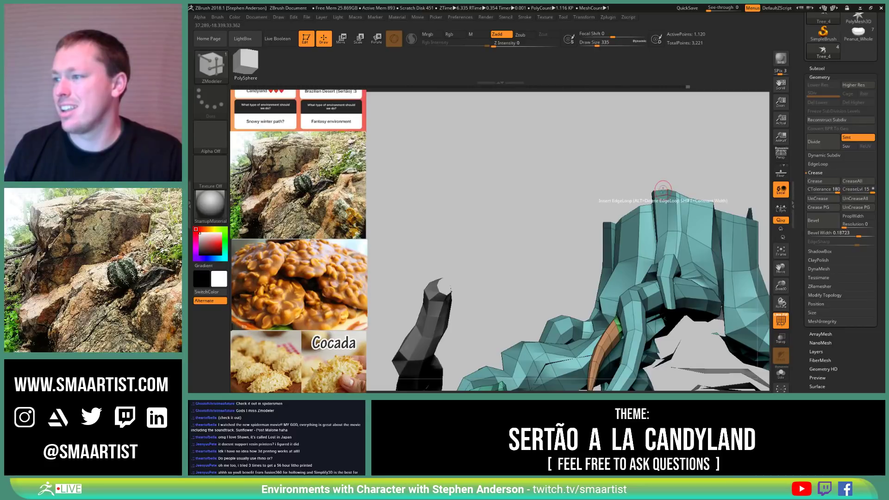
key("space")
left_click(647, 206)
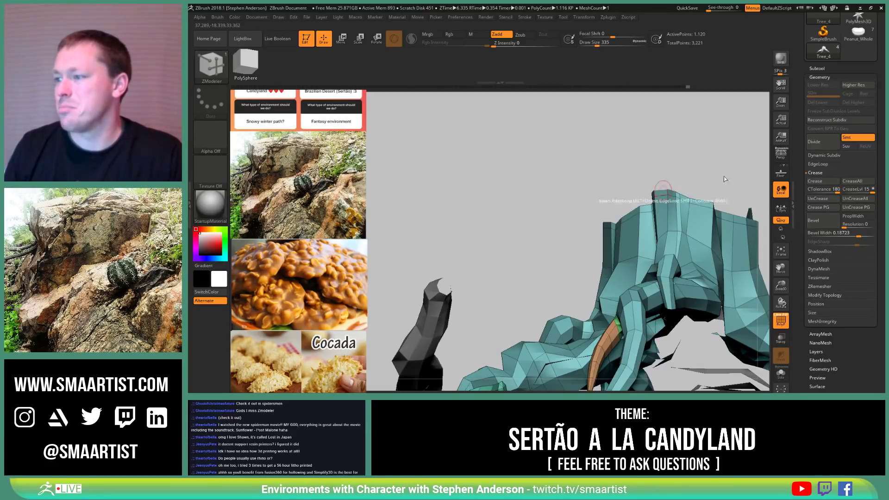
left_click(661, 193)
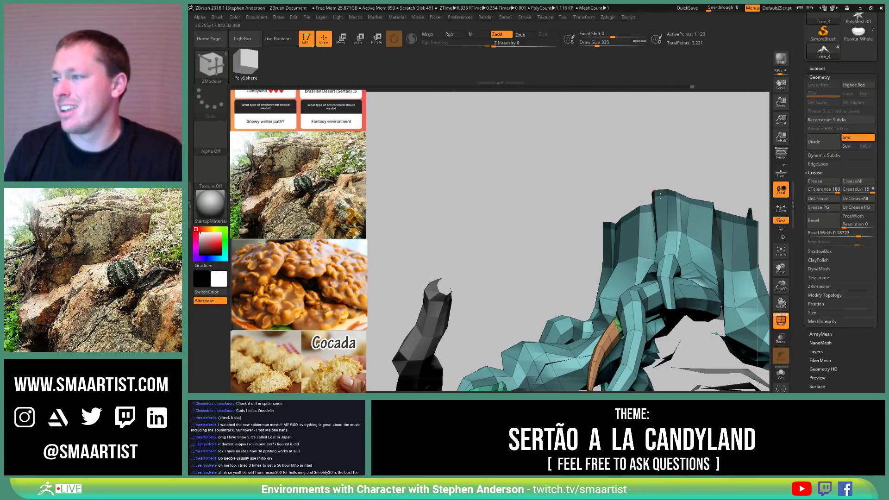
left_click_drag(645, 199, 607, 235)
Step: Realign the transform gizmo, invert the mask and extrude the trunk's top band straight upward to make the stump much taller
key("w")
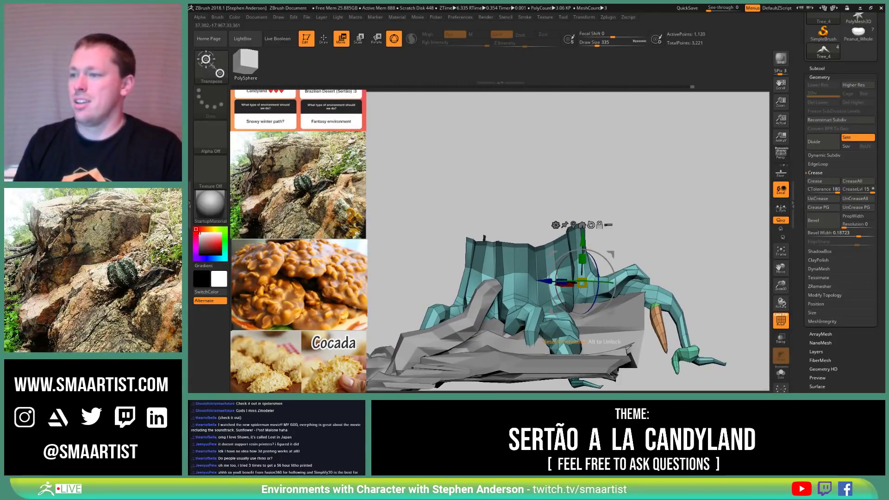
left_click(582, 225)
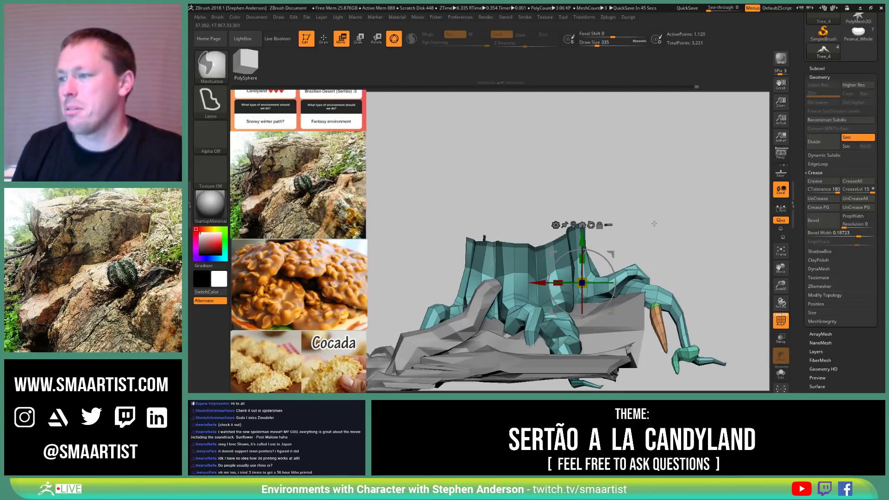
left_click(680, 220, "ctrl")
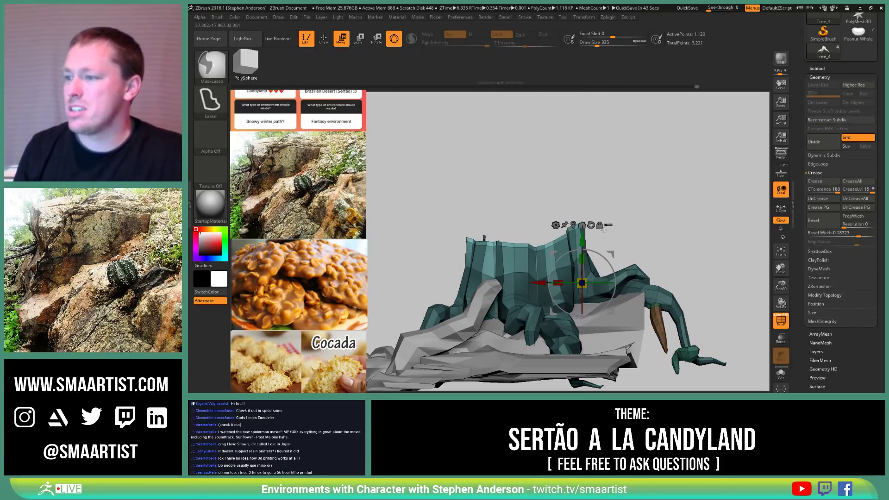
left_click_drag(583, 239, 583, 109)
mouse_move(631, 232)
right_mouse_down("ctrl")
mouse_move(637, 183)
mouse_move(619, 232)
mouse_move(632, 263)
right_mouse_up("ctrl")
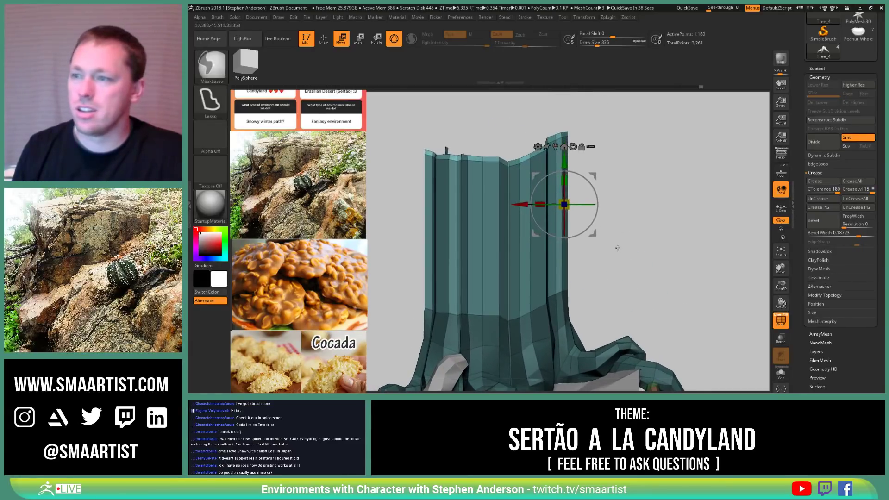
Step: Set the ZModeler edge action to Slide and slide the edge loop below the top rim down the trunk
key("b")
key("z")
key("m")
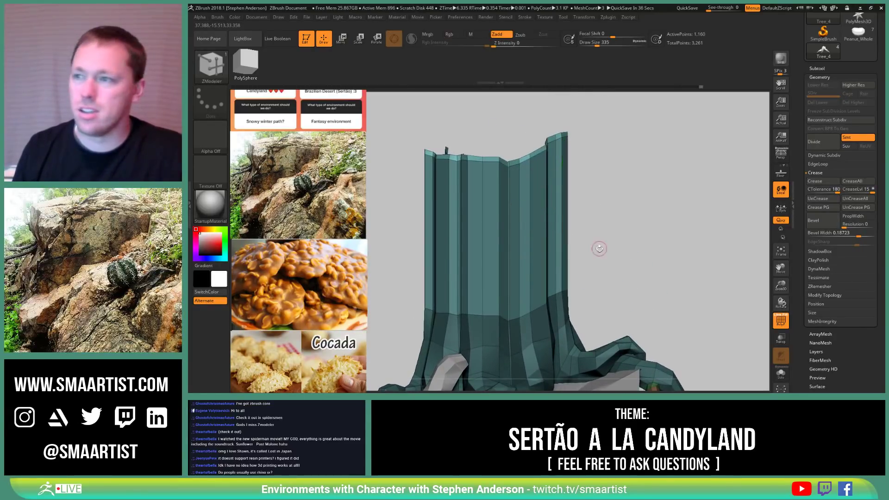
right_click(525, 162)
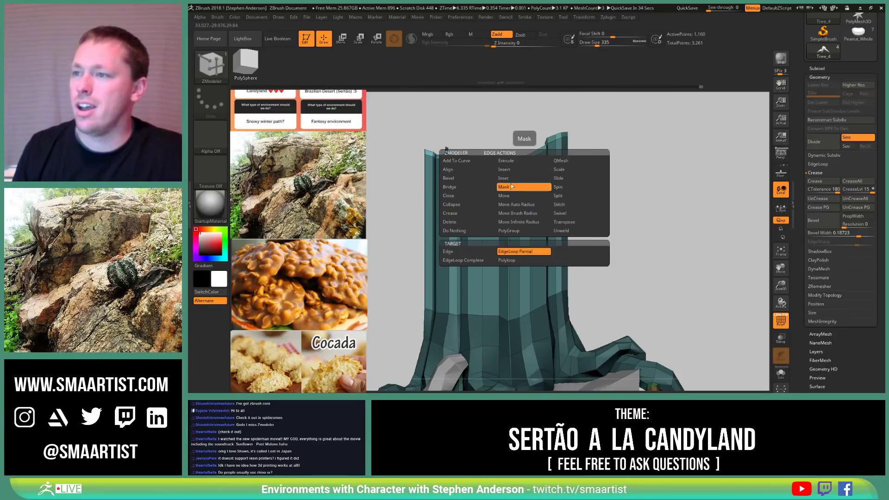
left_click(568, 178)
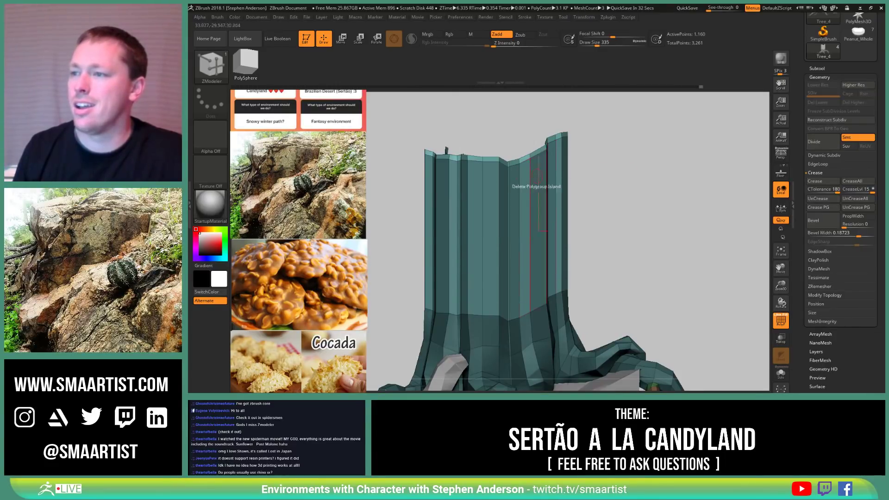
left_click_drag(538, 159, 536, 203)
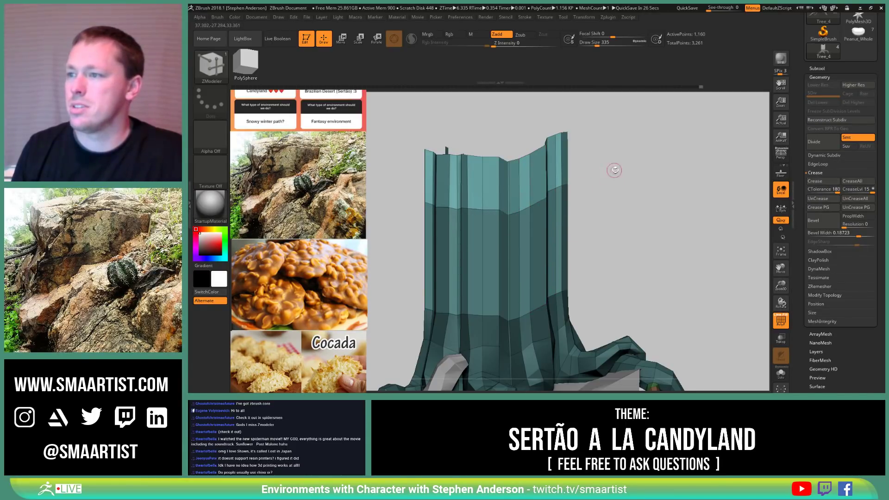
Step: Isolate the slid edge loop with a mask and flatten it into a level ring around the trunk
key("space")
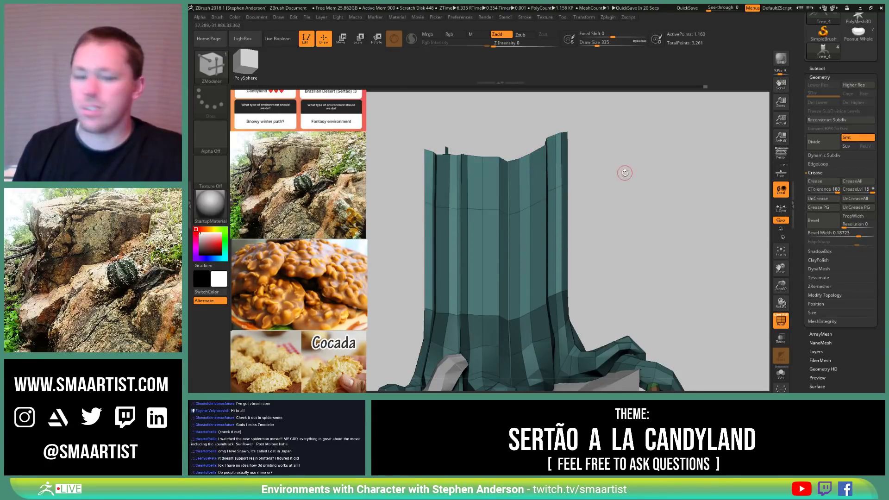
key("w")
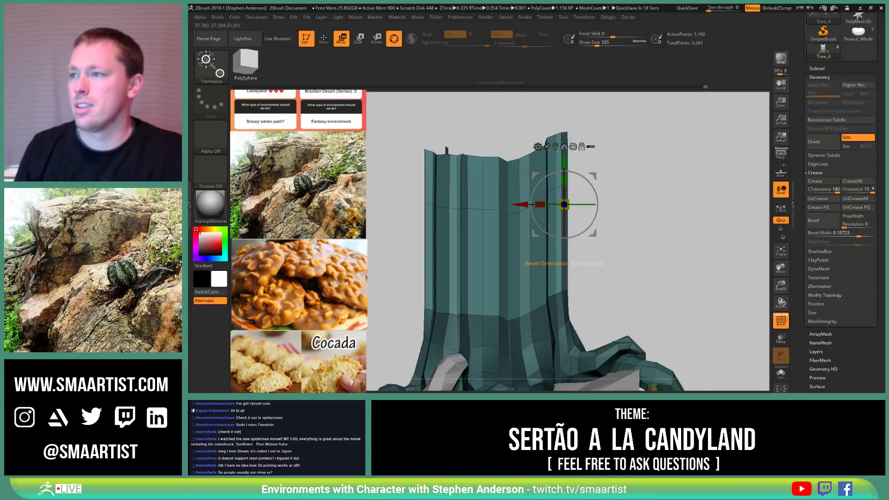
left_click(574, 147)
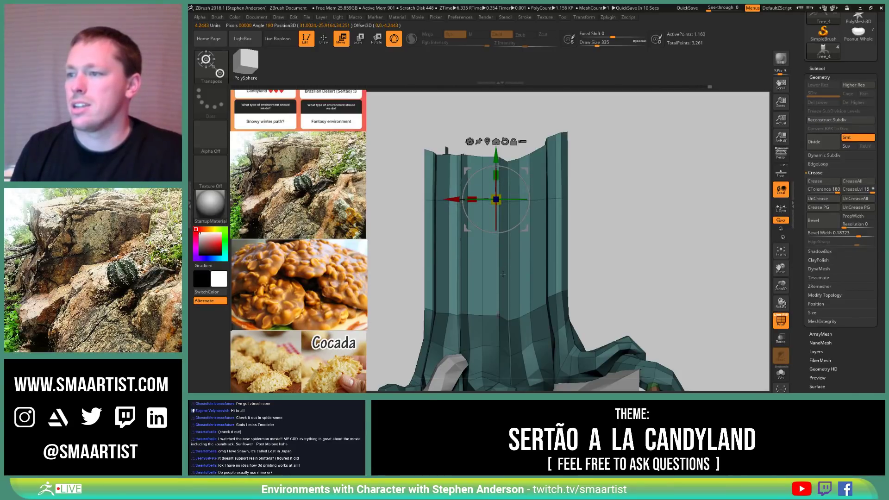
mouse_move(576, 166)
left_mouse_down("alt")
mouse_move(599, 199)
mouse_move(527, 301)
mouse_move(338, 232)
mouse_move(360, 222)
left_mouse_up("alt")
key("ctrl")
Step: Flatten the trunk's uneven open top rim into a level edge and save the file
mouse_move(419, 201)
left_mouse_down("ctrl+alt")
mouse_move(616, 155)
mouse_move(655, 214)
mouse_move(643, 223)
left_mouse_up("ctrl+alt")
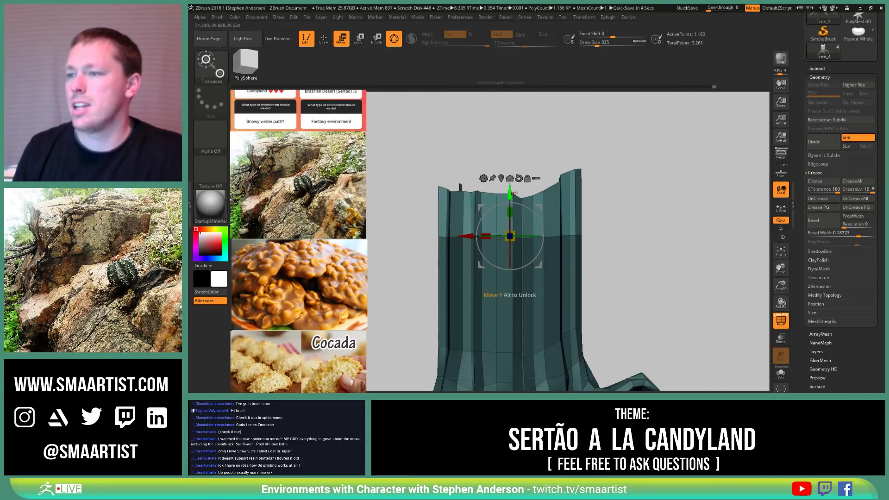
left_click_drag(512, 194, 521, 259, "alt")
left_click_drag(510, 170, 556, 285)
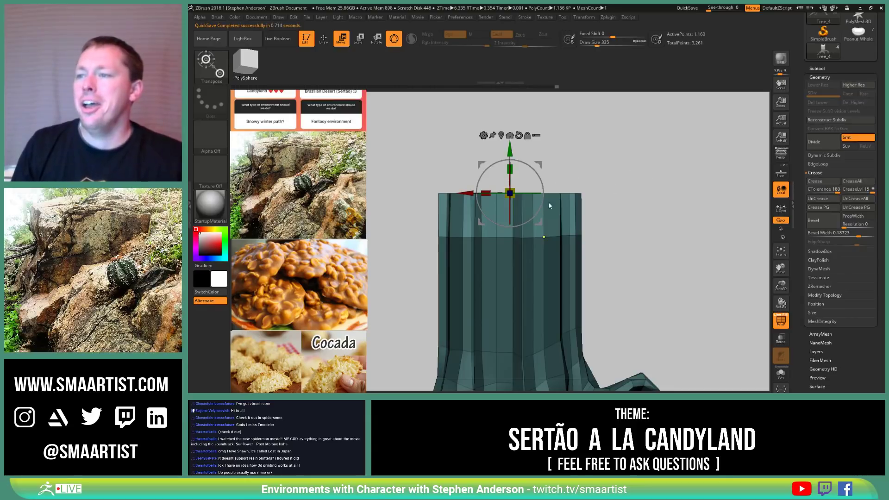
key("ctrl+s")
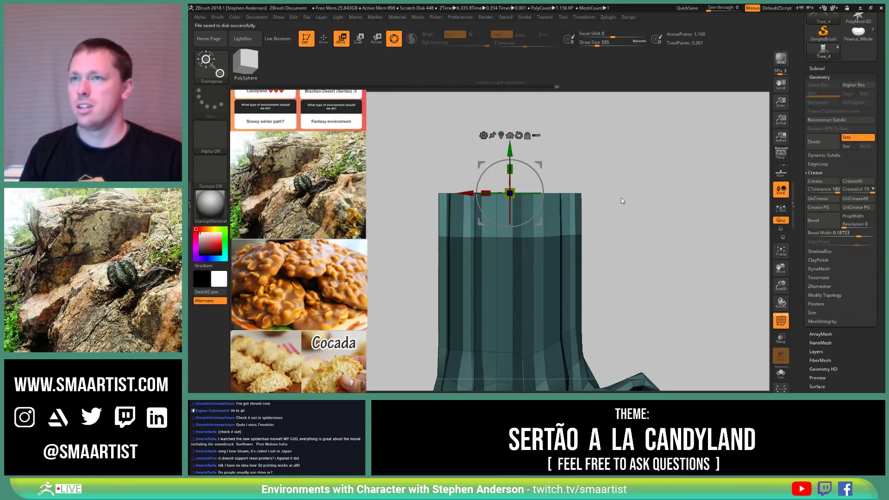
Step: Open the subtool list and bring its first entries into view
mouse_move(622, 202)
left_mouse_down()
mouse_move(633, 194)
mouse_move(582, 199)
mouse_move(621, 202)
left_mouse_up()
key("q")
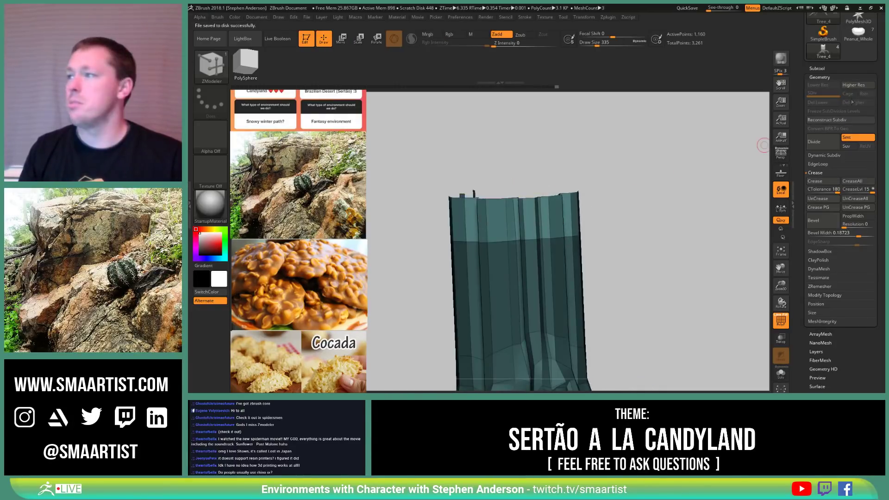
left_click(824, 68)
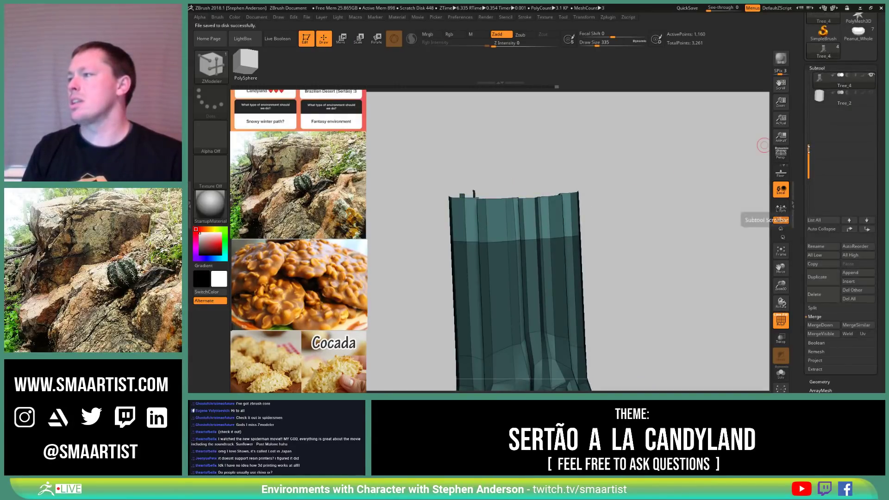
scroll(827, 104, "up", 2)
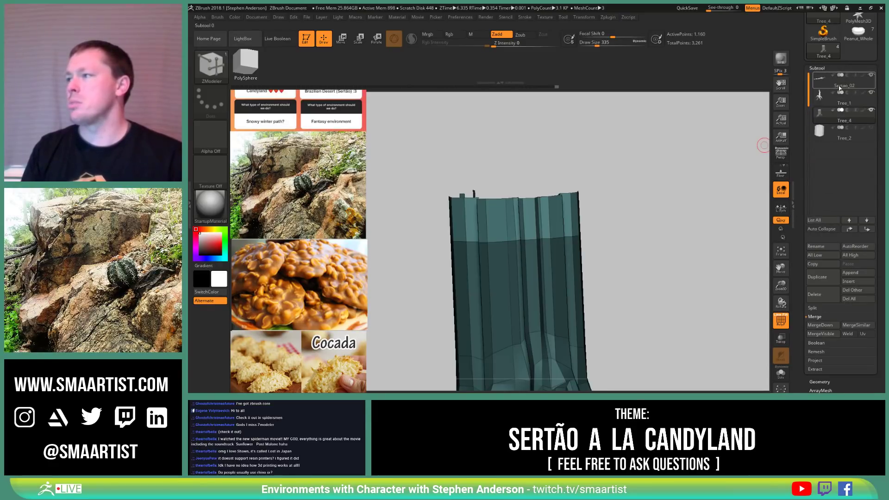
mouse_move(839, 98)
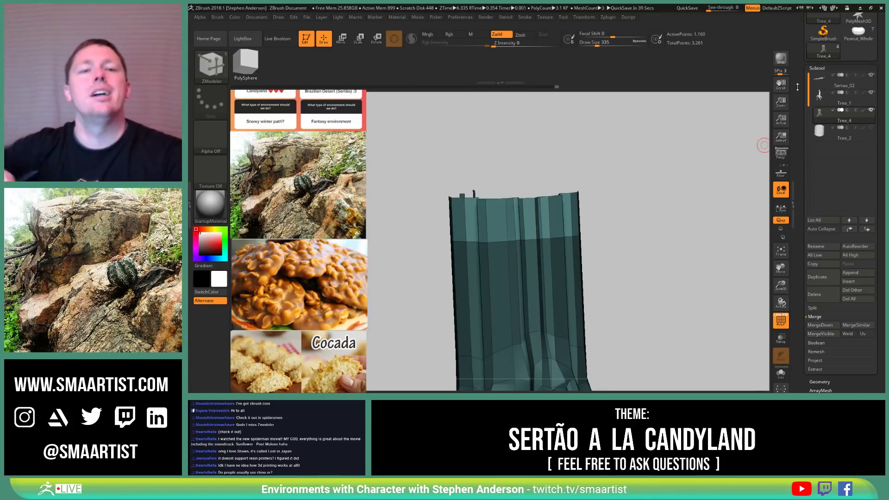
Step: Clear the mask and adjust the trunk's upper edges using the Move brush at draw size 1251
mouse_move(546, 283)
right_mouse_down("ctrl")
mouse_move(535, 257)
mouse_move(485, 271)
mouse_move(510, 262)
mouse_move(581, 271)
mouse_move(557, 297)
right_mouse_up("ctrl")
key("b")
key("m")
key("v")
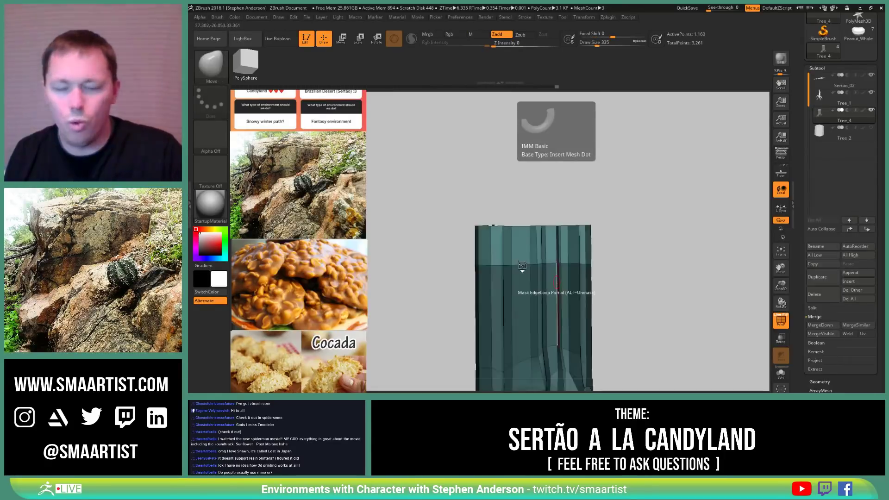
mouse_move(522, 271)
right_mouse_down()
mouse_move(536, 274)
mouse_move(540, 244)
right_mouse_up()
key("s")
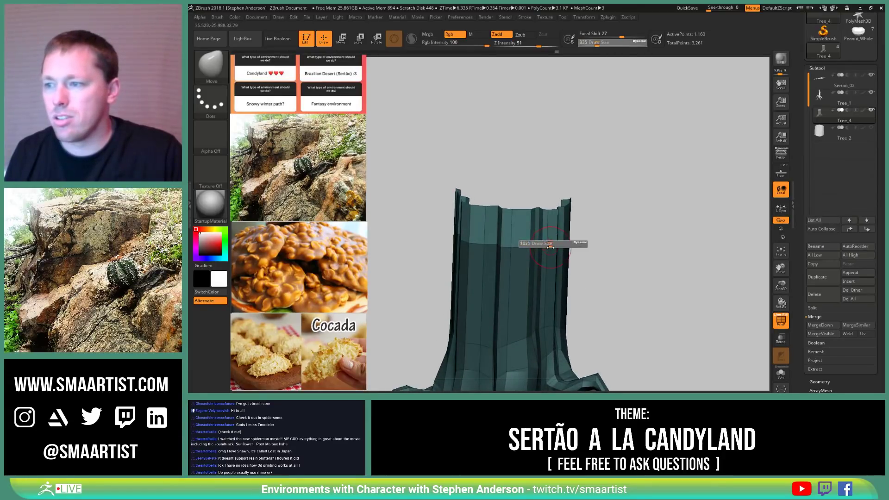
left_click_drag(551, 247, 553, 248)
right_click_drag(566, 248, 543, 247)
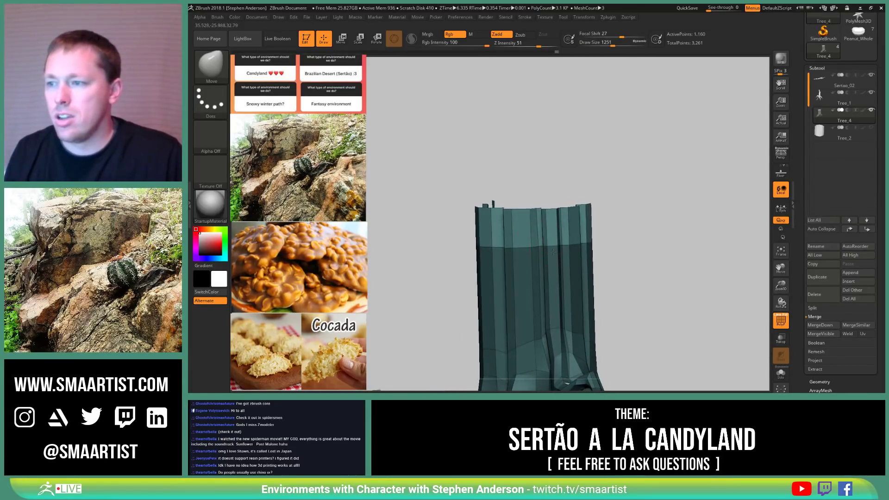
left_click_drag(637, 213, 642, 219, "ctrl")
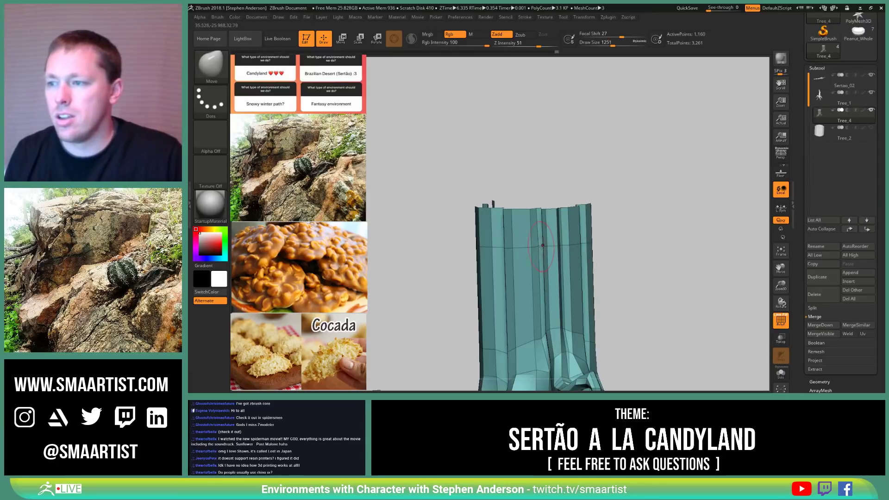
left_click_drag(542, 249, 534, 249)
right_click_drag(534, 249, 568, 255)
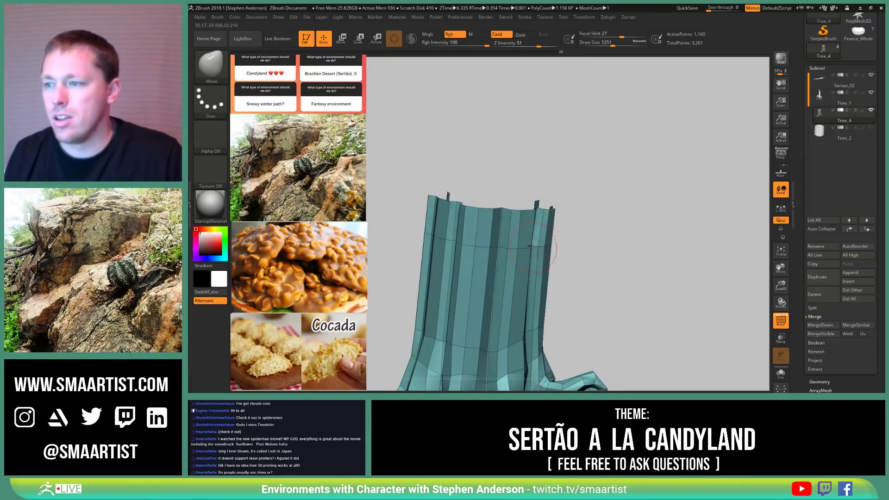
left_click_drag(533, 251, 538, 250)
right_click_drag(540, 251, 519, 303, "ctrl")
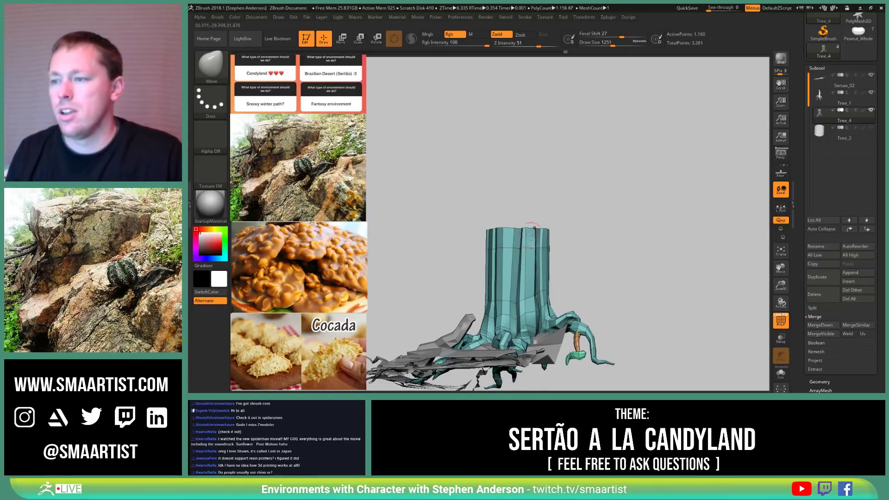
Step: Isolate the trunk's top band with a lasso mask and rotate it around the vertical axis to twist the trunk
right_click_drag(532, 235, 568, 263)
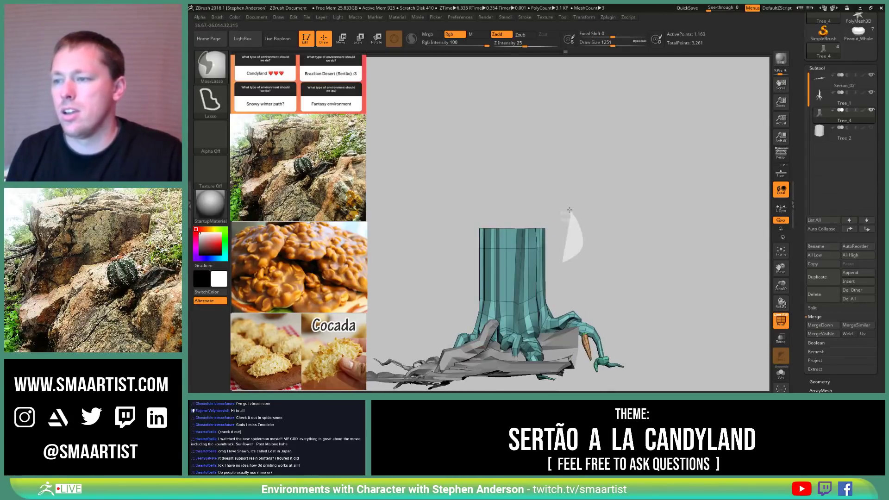
left_click_drag(570, 210, 412, 257, "ctrl")
key("w")
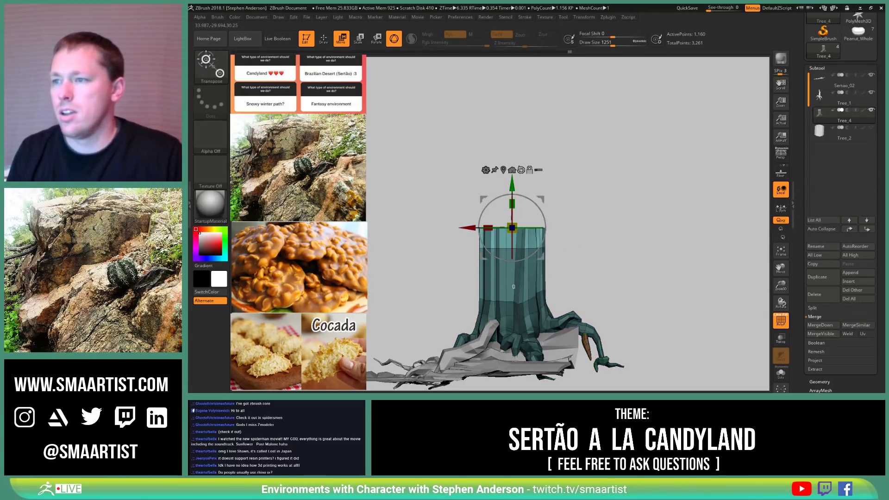
left_click(504, 170, "alt")
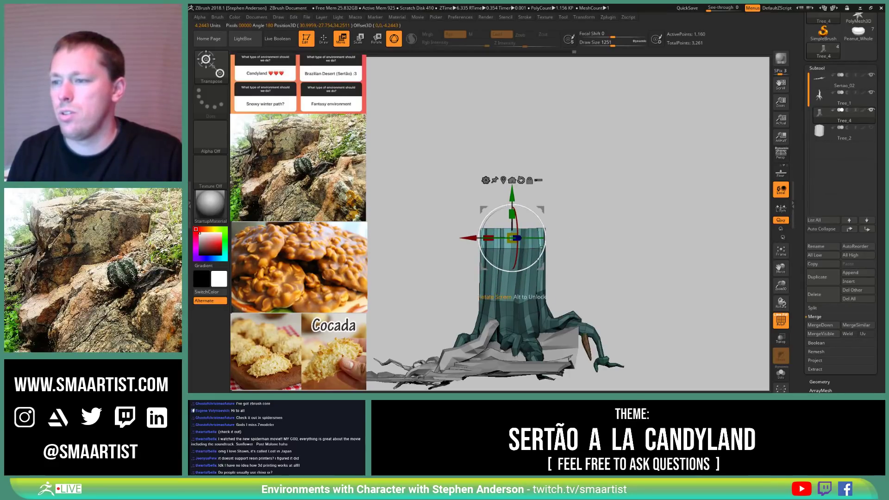
left_click_drag(540, 260, 525, 292)
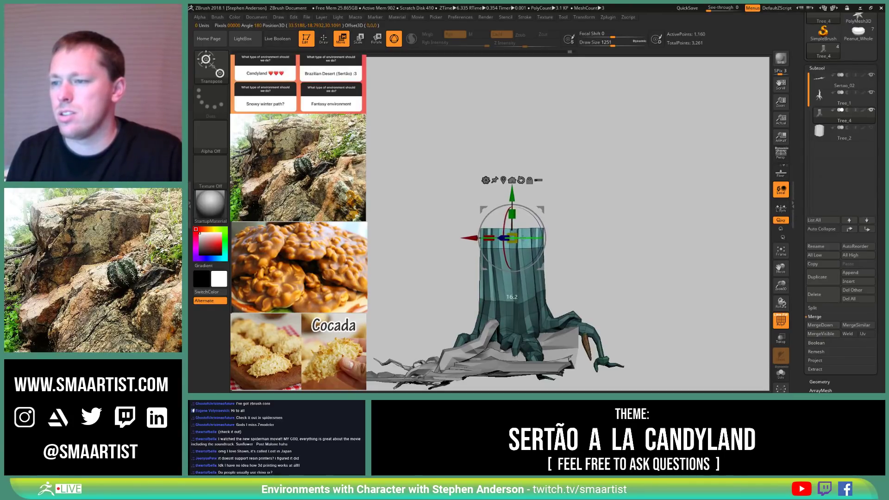
left_click(530, 258, "ctrl")
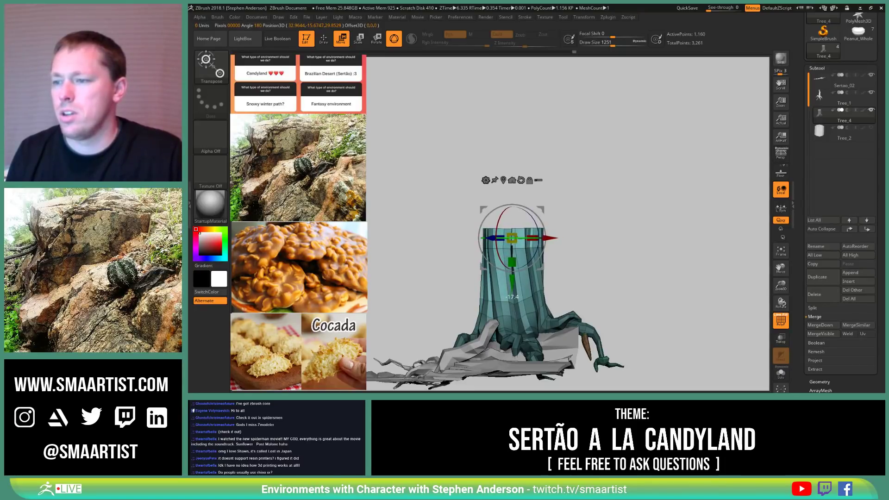
Step: Isolate only the top rim with a lasso mask, rotate it about 10 degrees around the vertical axis, and clear the mask
key("q")
mouse_move(623, 231)
left_mouse_down()
mouse_move(595, 217)
mouse_move(485, 352)
mouse_move(369, 266)
mouse_move(408, 253)
left_mouse_up()
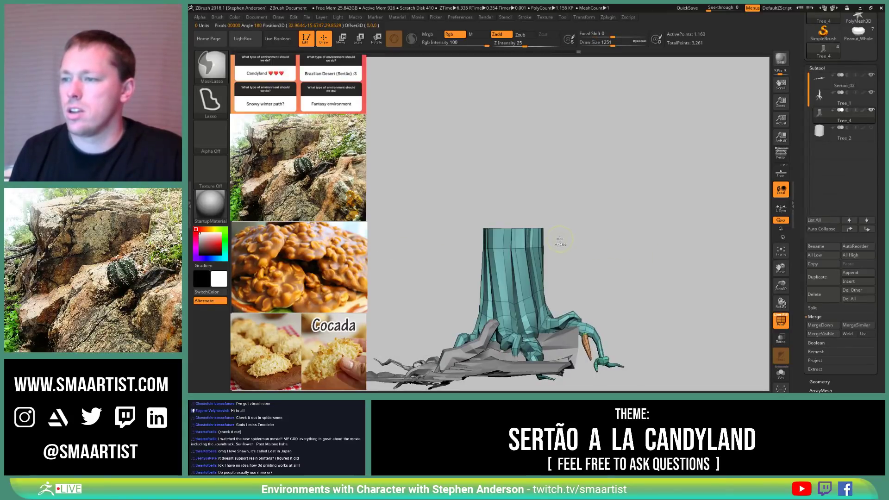
mouse_move(572, 239)
left_mouse_down("ctrl")
mouse_move(438, 200)
mouse_move(406, 235)
mouse_move(412, 240)
left_mouse_up("ctrl")
key("w")
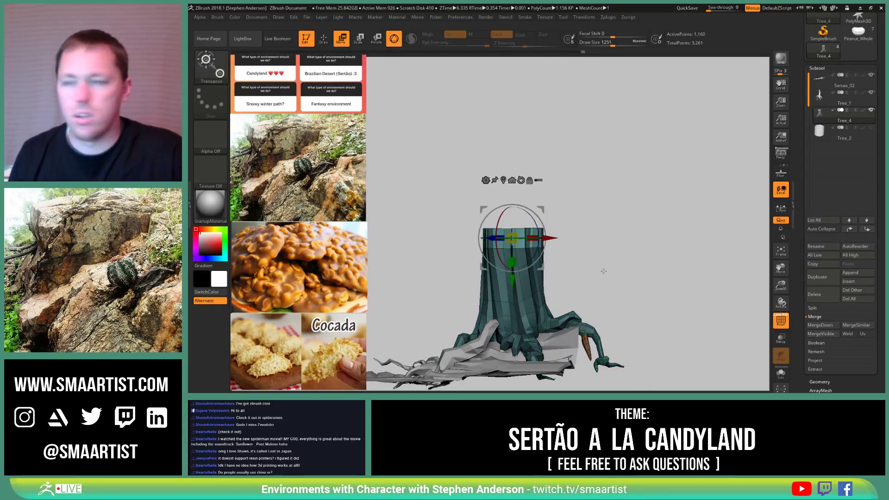
left_click_drag(524, 229, 514, 230)
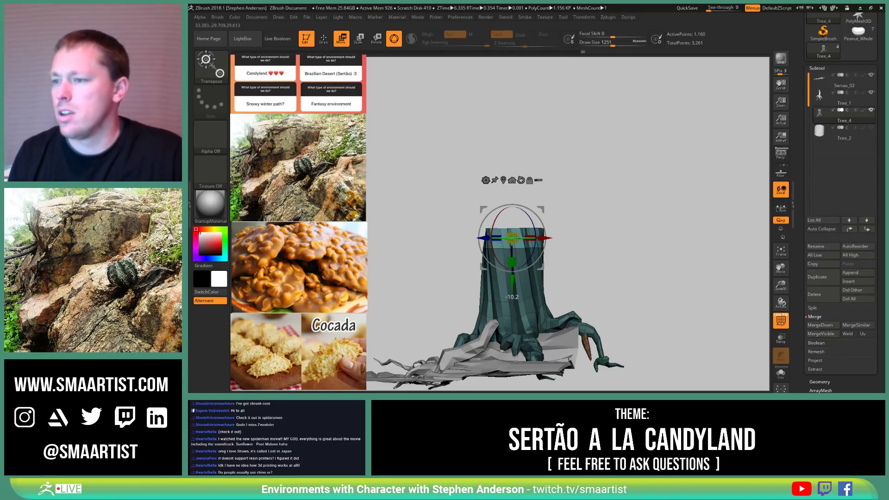
key("q")
left_click_drag(596, 234, 633, 253, "ctrl")
Step: Reshape the twisted trunk around its upper edge loop with the Move brush
right_click_drag(610, 253, 611, 264, "ctrl")
mouse_move(611, 263)
right_mouse_down("alt")
mouse_move(618, 220)
mouse_move(606, 227)
mouse_move(615, 226)
mouse_move(619, 249)
right_mouse_up("alt")
mouse_move(536, 234)
right_mouse_down()
mouse_move(542, 250)
mouse_move(546, 222)
right_mouse_up()
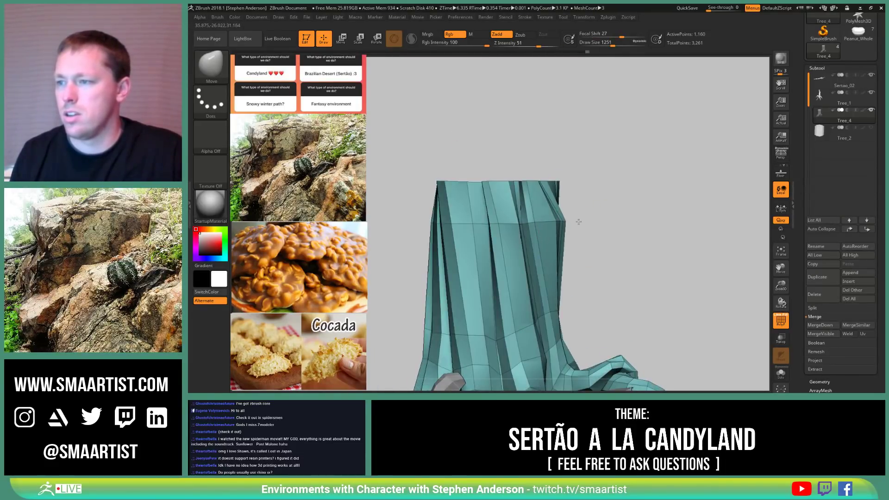
right_click_drag(601, 218, 580, 219)
left_click_drag(579, 218, 598, 216)
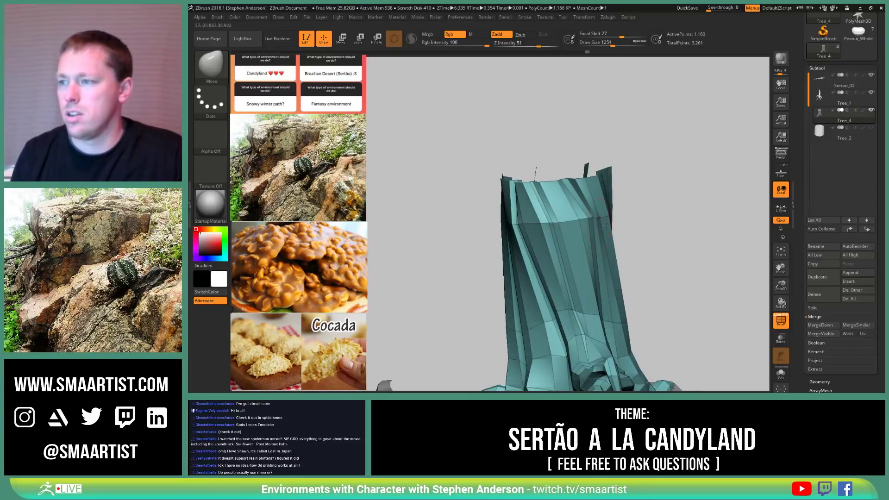
Step: Reshape the upper sides of the Tree_4 trunk with the Move brush, with the polyframe hidden
mouse_move(598, 216)
right_mouse_down()
mouse_move(608, 216)
mouse_move(604, 184)
mouse_move(588, 175)
mouse_move(588, 204)
right_mouse_up()
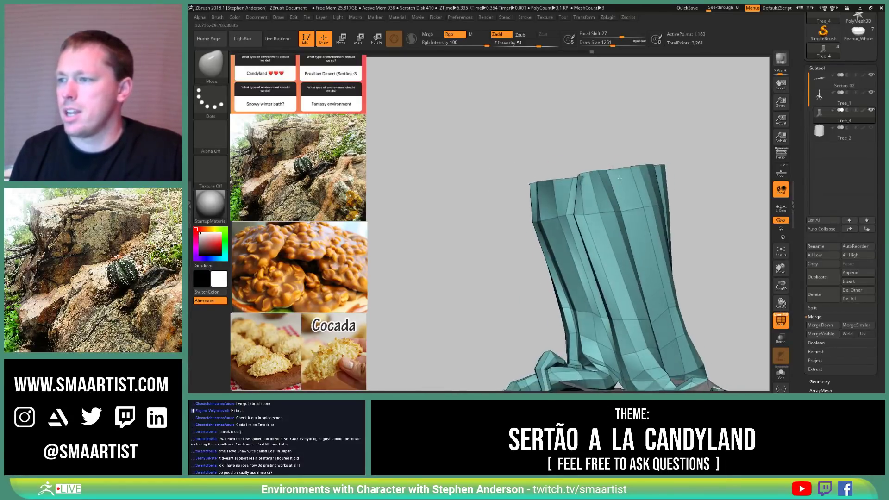
left_click_drag(583, 212, 593, 212)
mouse_move(593, 212)
right_mouse_down()
mouse_move(622, 209)
mouse_move(604, 205)
right_mouse_up()
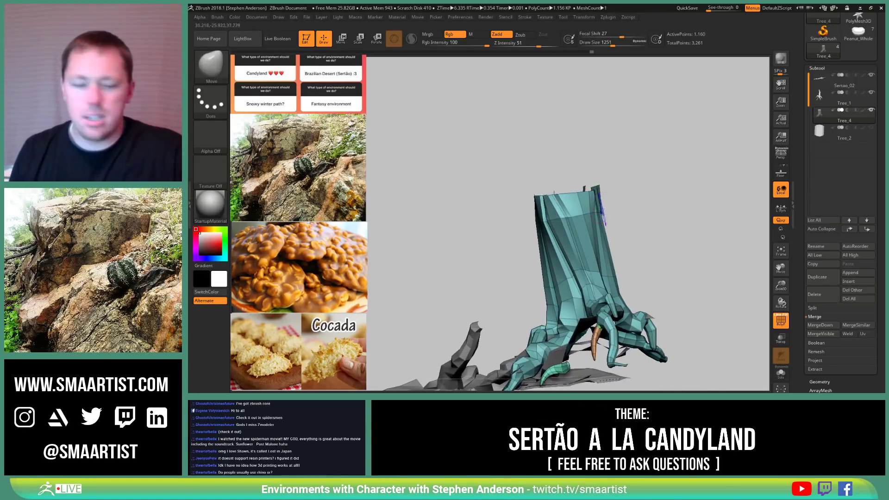
key("shift+f")
mouse_move(621, 238)
right_mouse_down()
mouse_move(637, 238)
mouse_move(625, 227)
mouse_move(605, 244)
mouse_move(594, 238)
mouse_move(588, 273)
mouse_move(601, 238)
right_mouse_up()
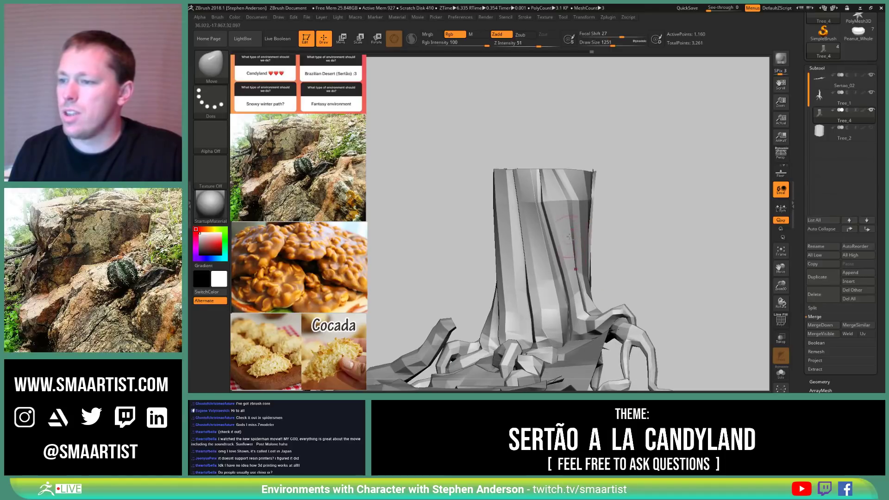
right_click_drag(539, 254, 597, 240)
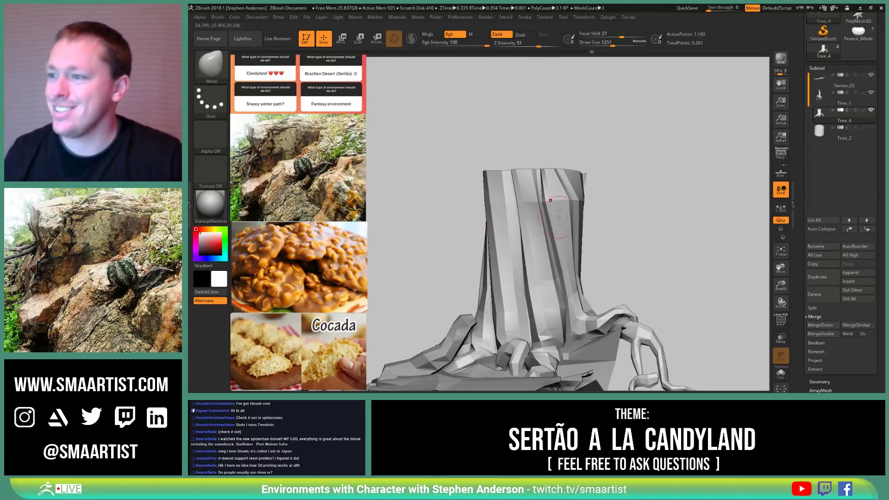
mouse_move(622, 246)
left_mouse_down()
mouse_move(513, 237)
mouse_move(548, 236)
mouse_move(540, 218)
mouse_move(546, 196)
left_mouse_up()
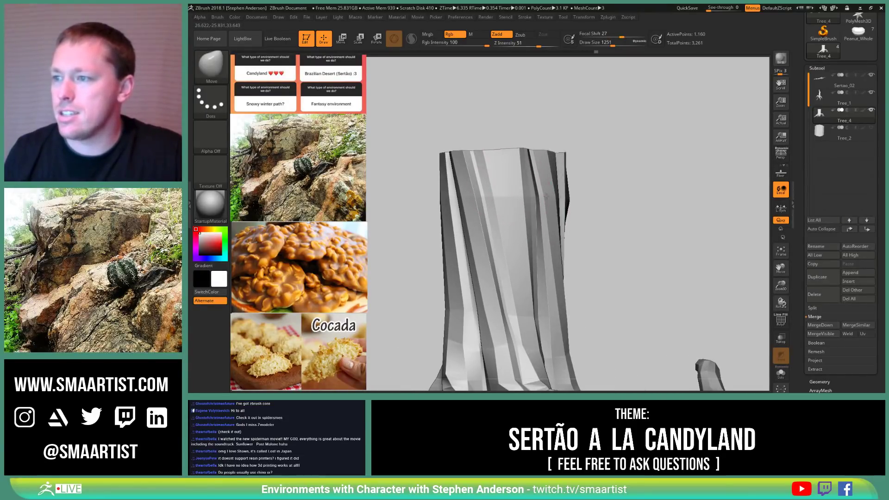
Step: Reduce the Move brush's draw size to 465 and nudge the vertices crowded in the trunk's folds
right_click_drag(551, 202, 530, 199)
key("s")
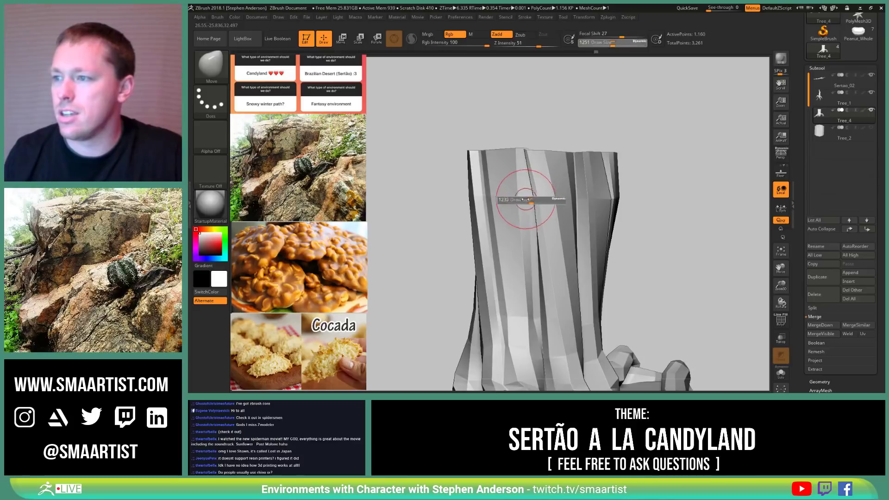
left_click(531, 194)
left_click_drag(531, 194, 521, 195)
mouse_move(549, 301)
right_mouse_down("ctrl")
mouse_move(582, 171)
mouse_move(565, 216)
mouse_move(571, 229)
mouse_move(539, 199)
mouse_move(563, 207)
mouse_move(540, 203)
mouse_move(524, 174)
right_mouse_up("ctrl")
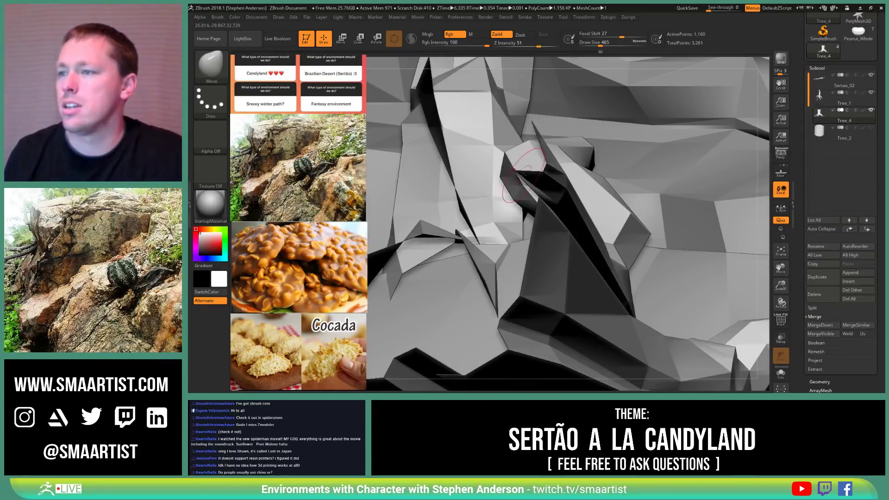
left_click_drag(516, 170, 526, 174, "ctrl+shift")
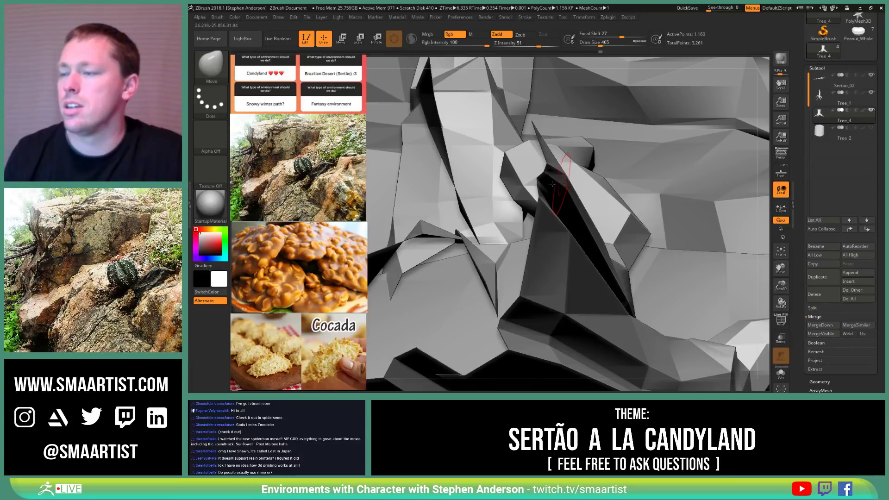
Step: Set the draw size to 833 and shift the vertices along the trunk's open rim
mouse_move(553, 184)
right_mouse_down()
mouse_move(536, 177)
mouse_move(542, 198)
mouse_move(572, 171)
mouse_move(503, 192)
mouse_move(513, 224)
mouse_move(587, 212)
mouse_move(556, 233)
mouse_move(533, 226)
mouse_move(541, 208)
right_mouse_up()
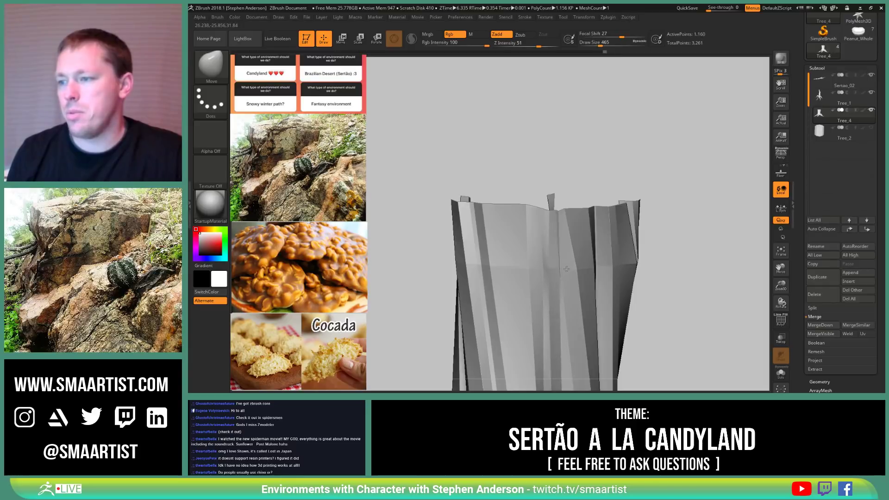
right_click_drag(563, 242, 537, 269)
key("s")
left_click_drag(529, 268, 536, 266)
mouse_move(536, 266)
right_mouse_down()
mouse_move(498, 264)
mouse_move(532, 264)
right_mouse_up()
left_click_drag(527, 209, 575, 214)
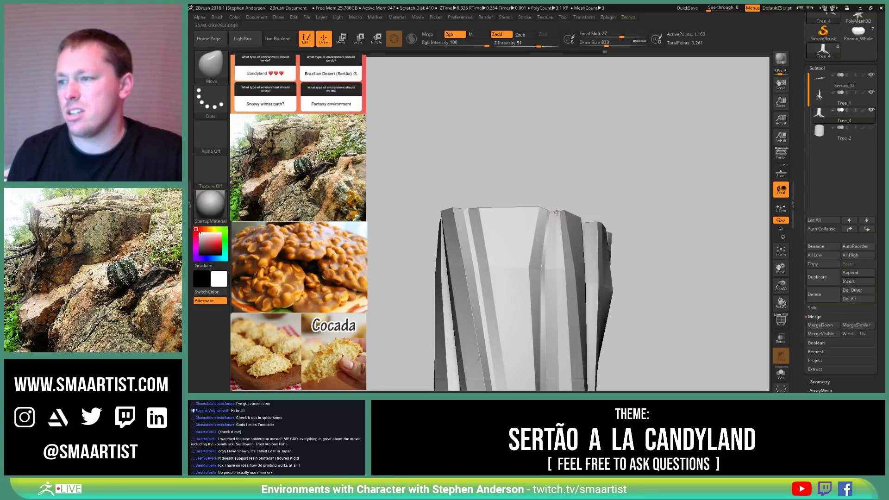
Step: Show the polyframe and adjust individual rim vertices of the trunk at draw size 397
right_click_drag(556, 266, 548, 270)
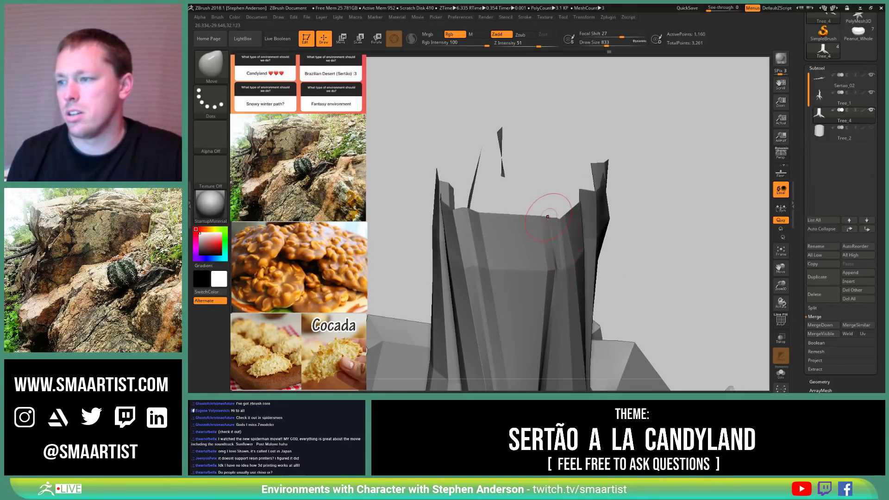
mouse_move(557, 219)
right_mouse_down("ctrl")
mouse_move(528, 181)
mouse_move(559, 257)
mouse_move(552, 263)
mouse_move(569, 250)
mouse_move(556, 207)
mouse_move(551, 259)
mouse_move(563, 248)
mouse_move(526, 204)
right_mouse_up("ctrl")
key("shift+f")
key("s")
mouse_move(525, 171)
left_mouse_down()
mouse_move(517, 172)
mouse_move(539, 173)
left_mouse_up()
left_click_drag(517, 223, 530, 224)
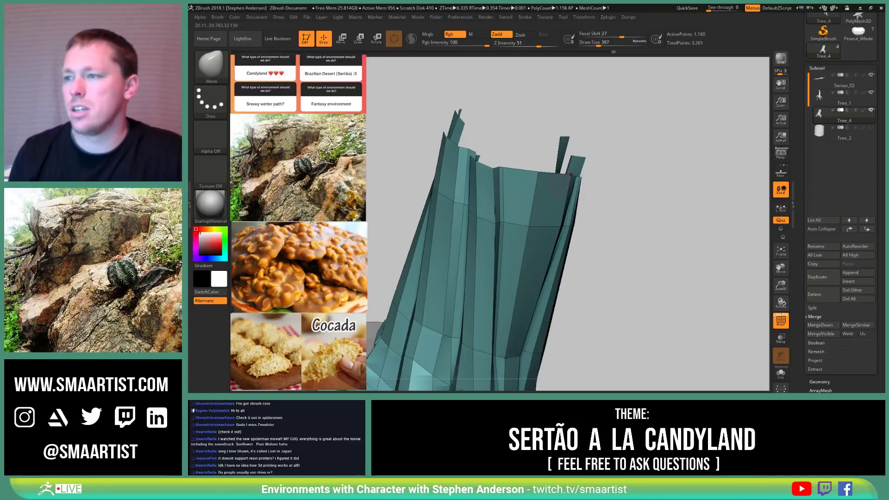
Step: Insert a horizontal edge loop around the middle of the trunk with the ZModeler brush's edge actions
mouse_move(539, 218)
right_mouse_down()
mouse_move(542, 260)
mouse_move(606, 261)
right_mouse_up()
key("b")
key("z")
key("m")
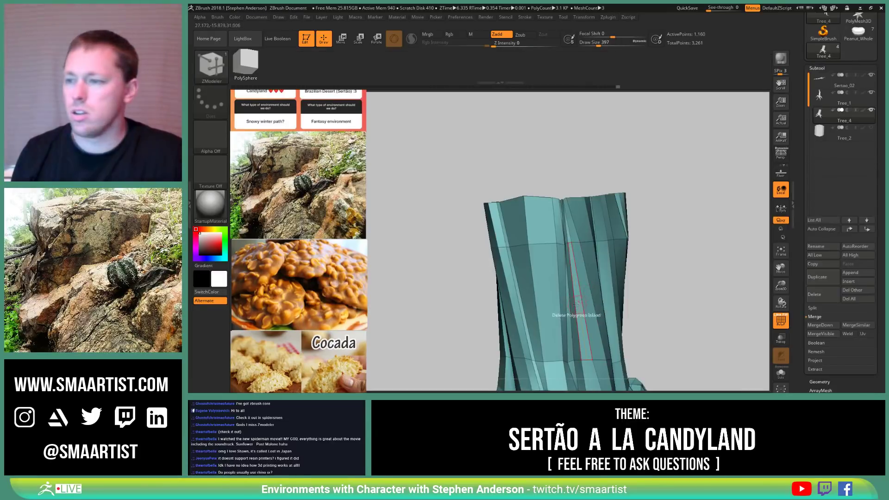
key("space")
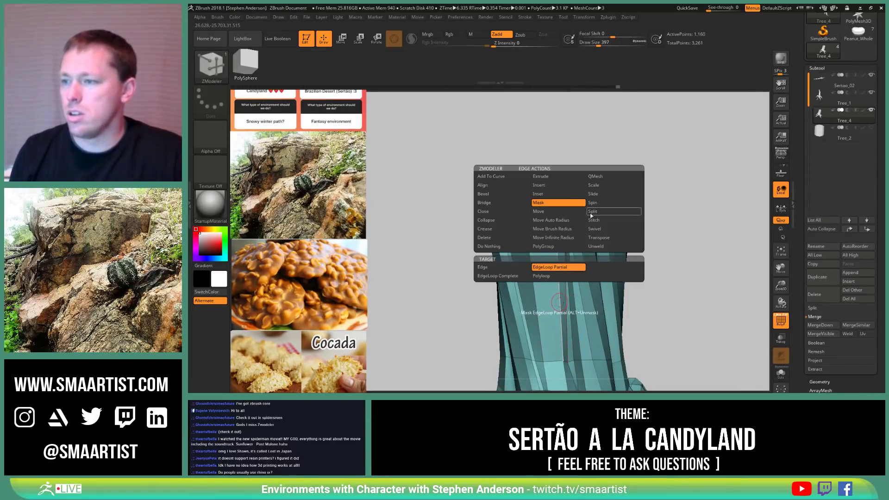
left_click(556, 195)
left_click(611, 213)
left_click(560, 303)
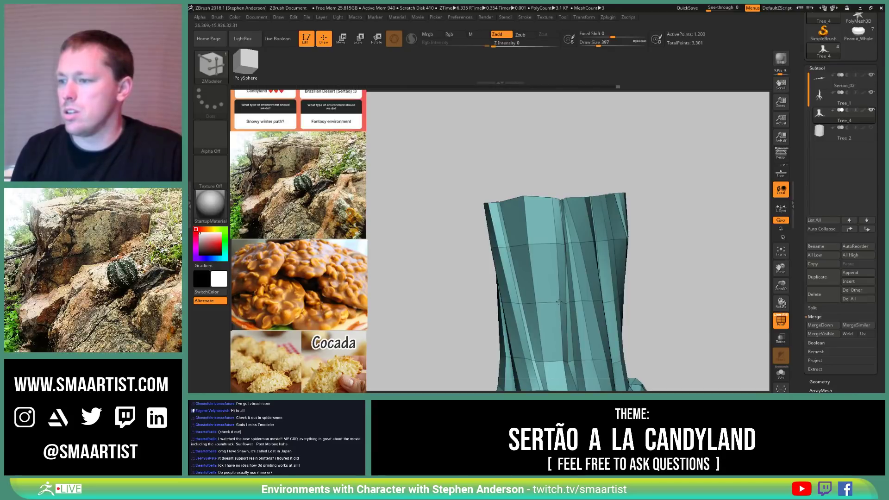
Step: Switch back to the Move brush at draw size 720 and even out the trunk's new loop and rim
type("bmv")
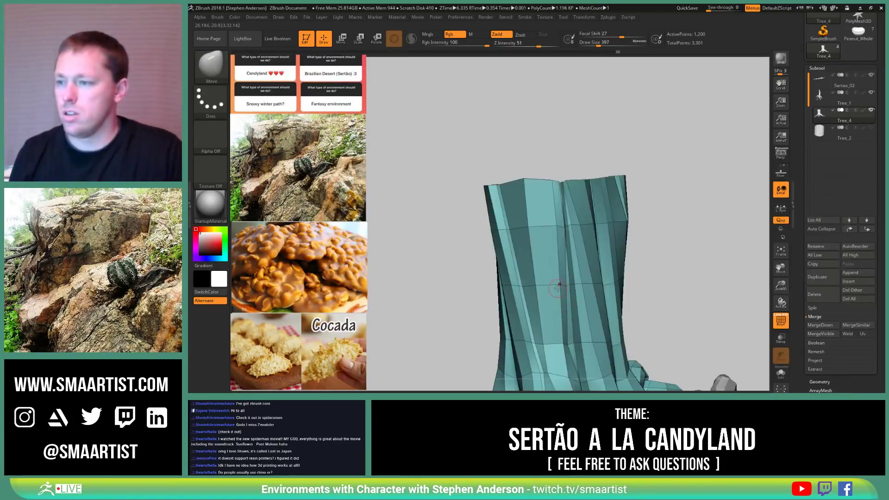
type("s720")
key("Return")
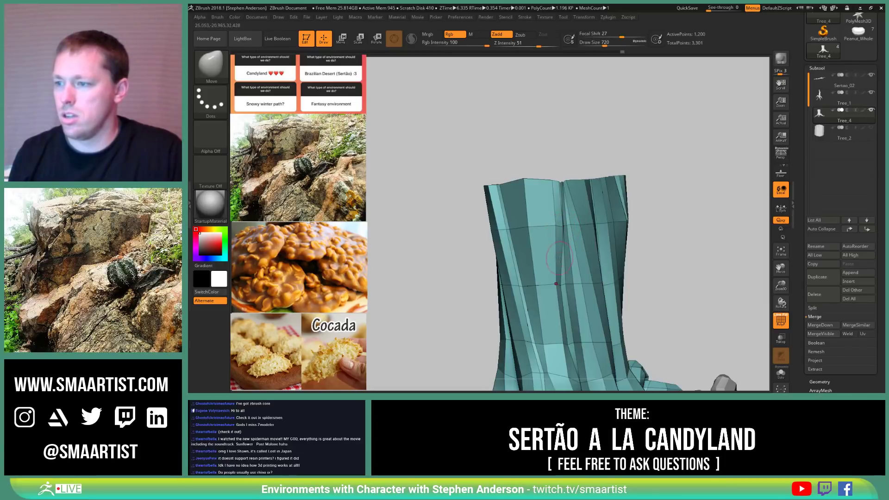
left_click_drag(553, 180, 561, 182)
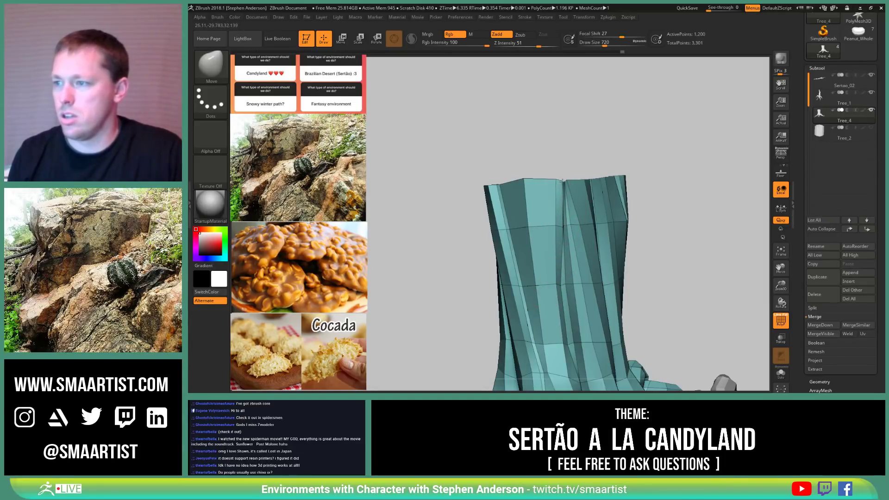
left_click_drag(582, 283, 596, 283)
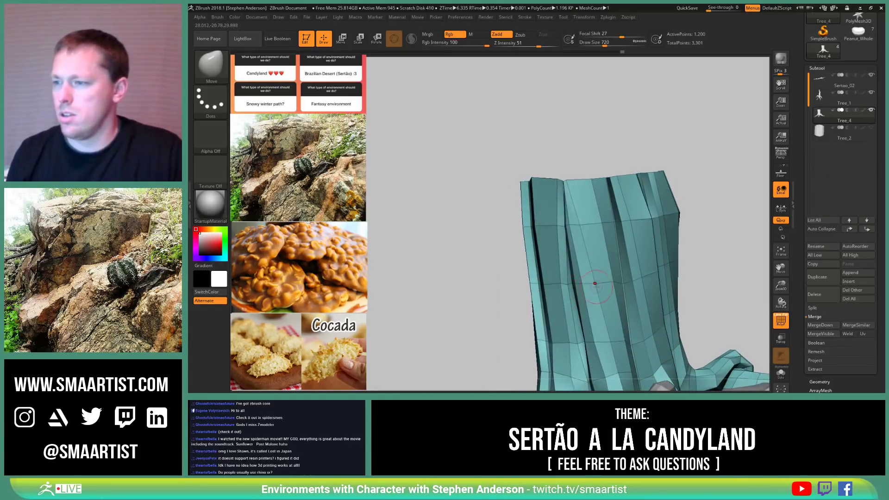
mouse_move(582, 283)
right_mouse_down()
mouse_move(571, 284)
mouse_move(569, 299)
mouse_move(599, 247)
mouse_move(646, 293)
mouse_move(623, 275)
right_mouse_up()
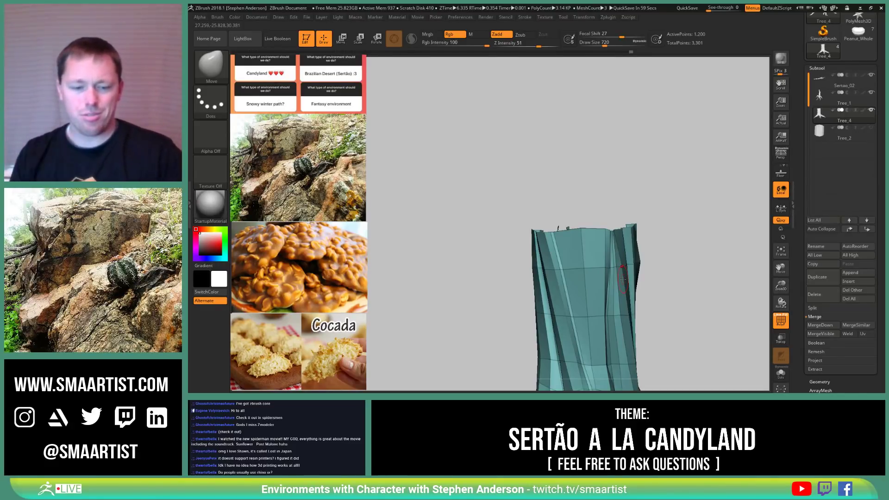
Step: Lay a vertical transpose line about 32 units long from the lower trunk to above its rim, and switch to Scale
right_click_drag(533, 285, 577, 225, "ctrl")
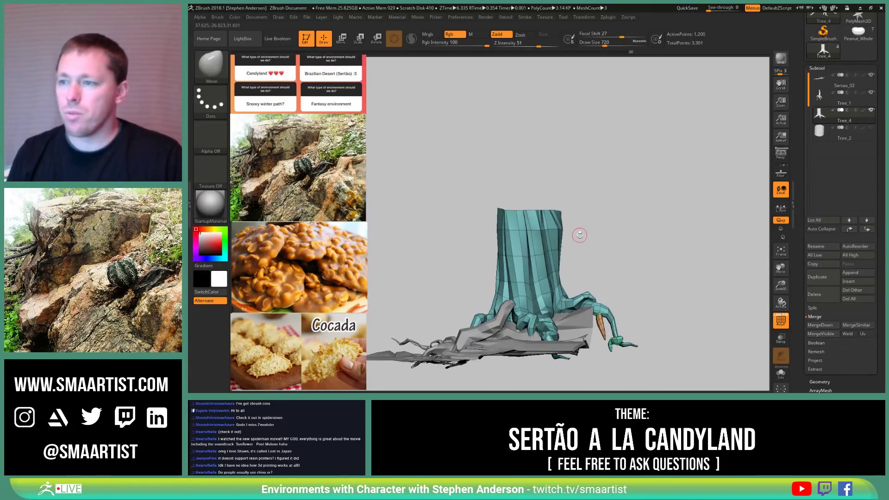
key("w")
key("y")
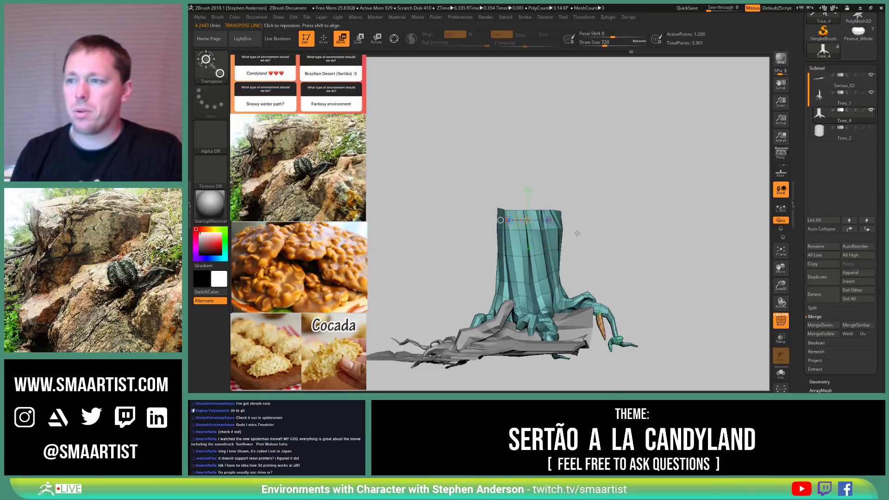
left_click_drag(533, 285, 533, 116)
mouse_move(606, 185)
left_mouse_down()
mouse_move(645, 191)
mouse_move(661, 205)
mouse_move(634, 208)
left_mouse_up()
left_click(533, 256)
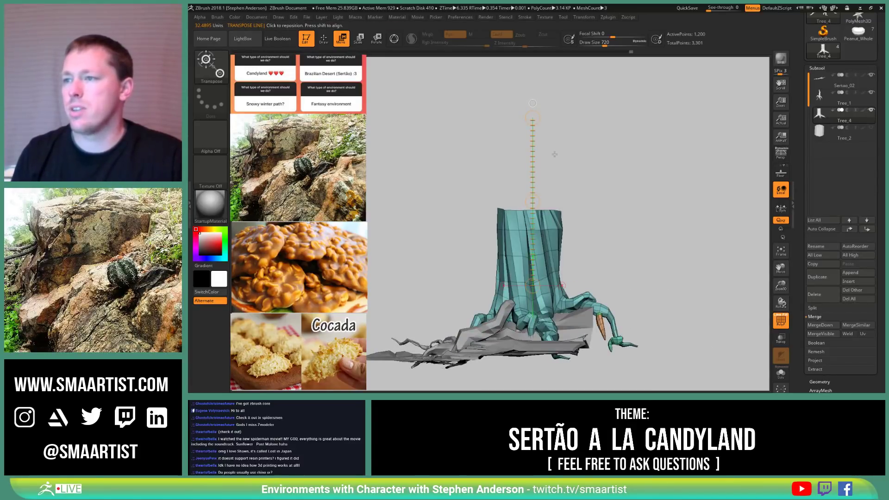
left_click_drag(589, 147, 613, 159)
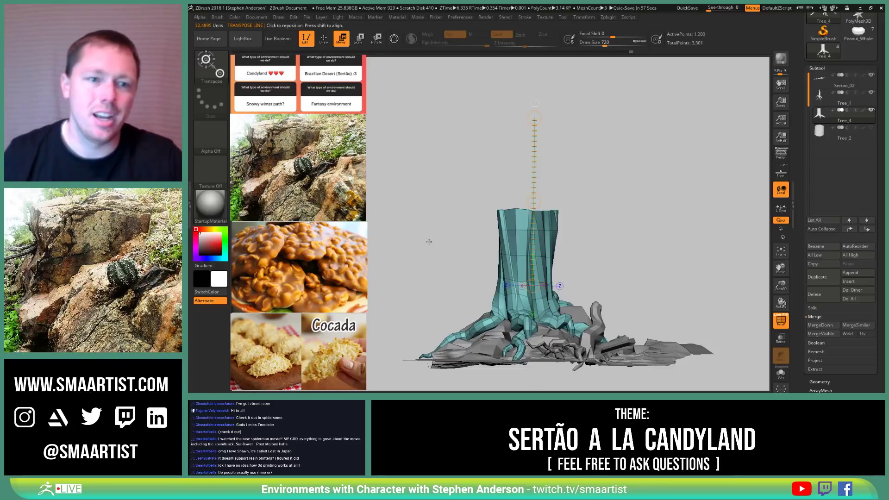
key("e")
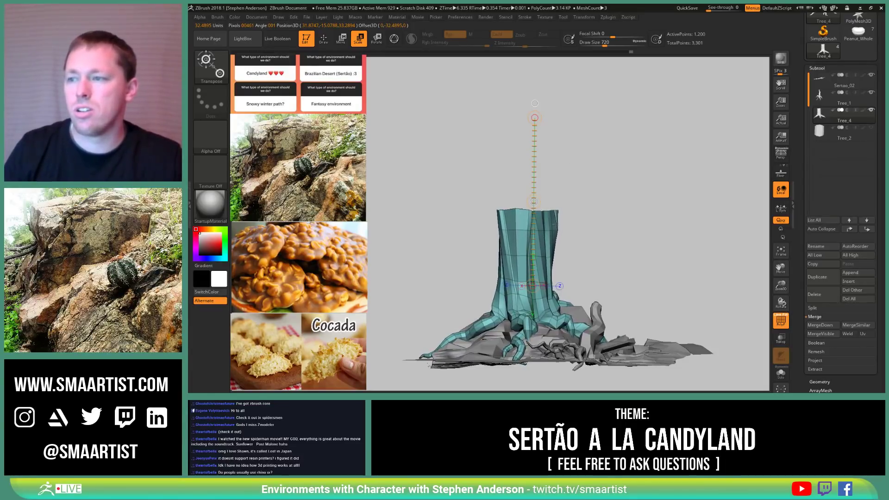
Step: Try scaling the trunk from the upper end of the transpose line, and undo the change
mouse_move(555, 225)
right_mouse_down()
mouse_move(574, 245)
mouse_move(559, 191)
right_mouse_up()
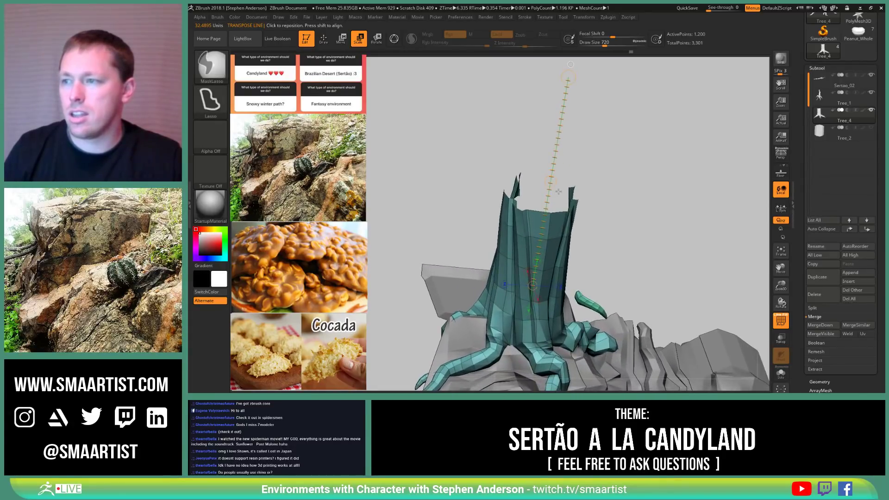
mouse_move(569, 78)
left_mouse_down()
mouse_move(613, 86)
mouse_move(597, 84)
left_mouse_up()
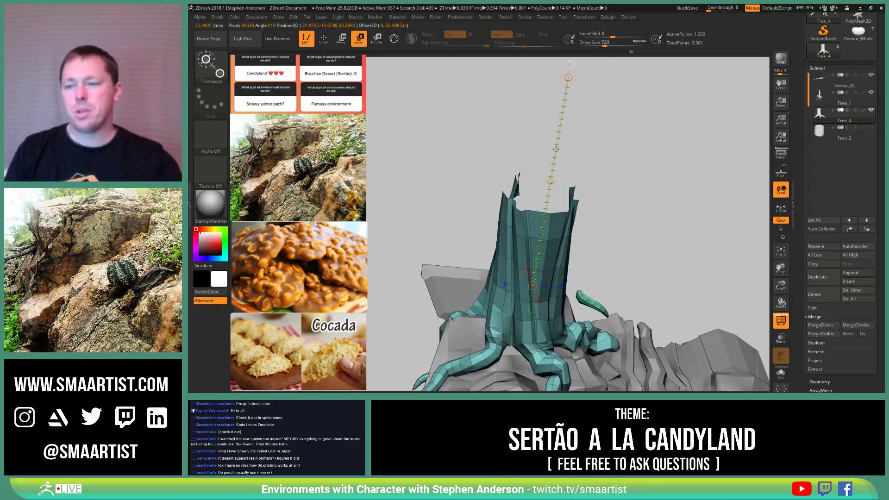
key("ctrl+z")
left_click_drag(640, 176, 614, 161)
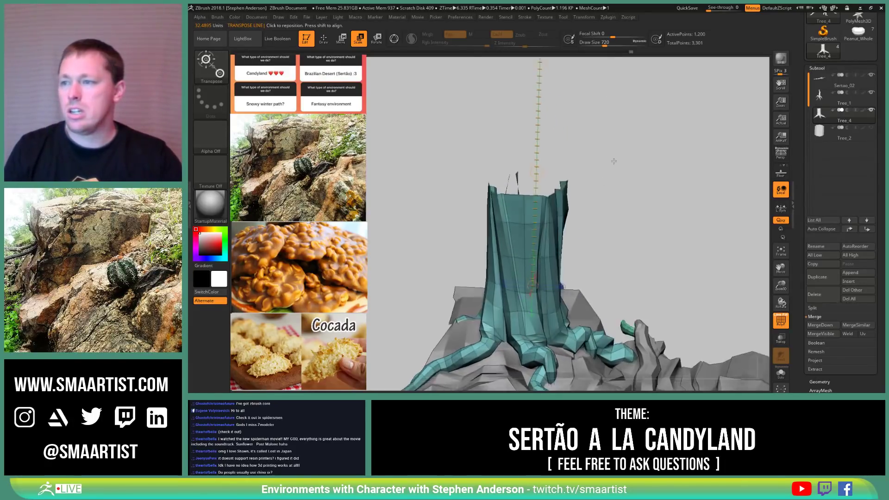
Step: Narrow the upper trunk slightly by scaling it about the vertical transpose line
right_click_drag(614, 161, 560, 202)
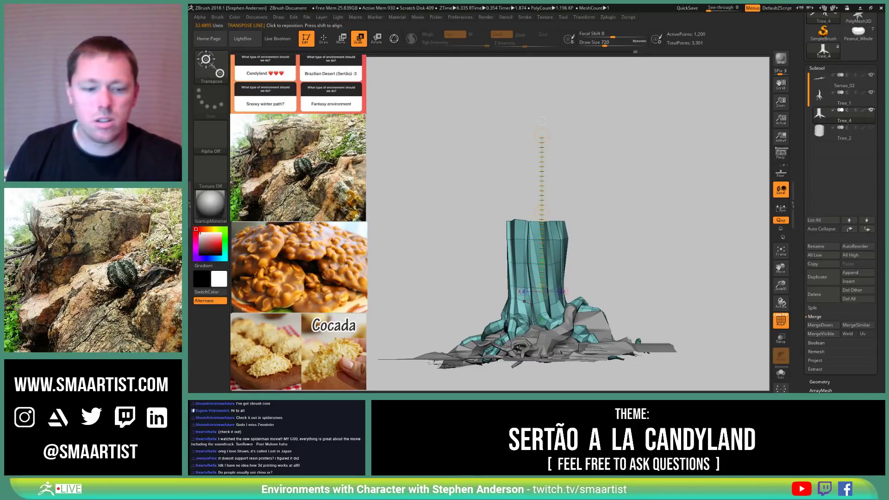
key("ctrl+z")
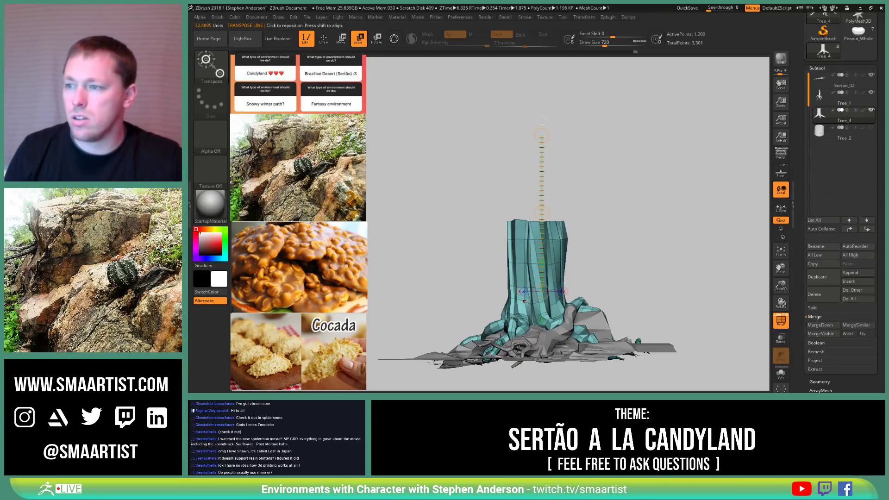
key("ctrl+z")
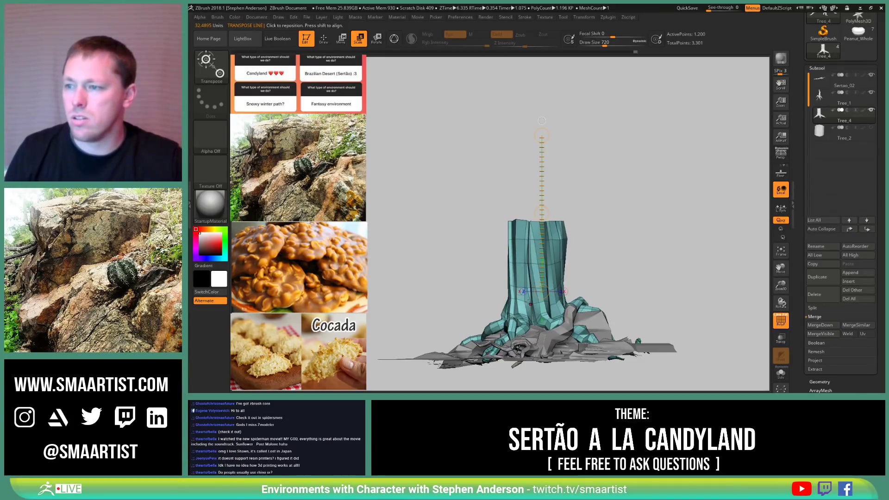
key("ctrl+z")
key("ctrl+z")
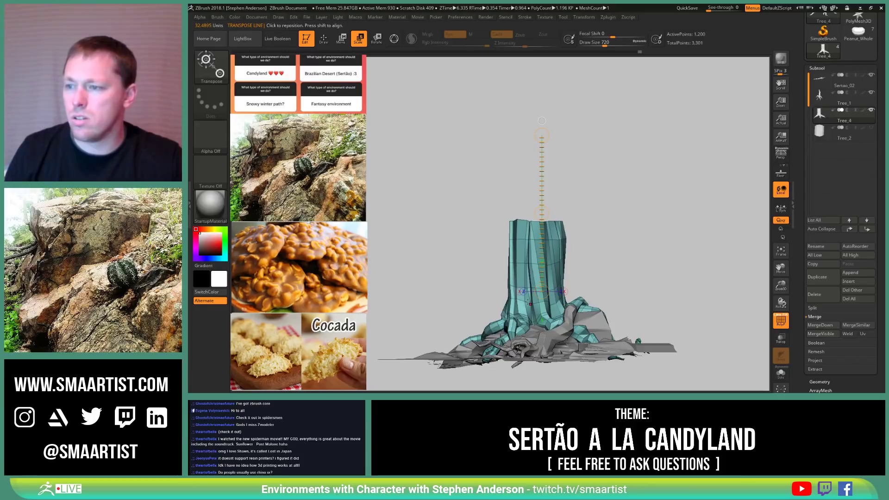
key("ctrl+z")
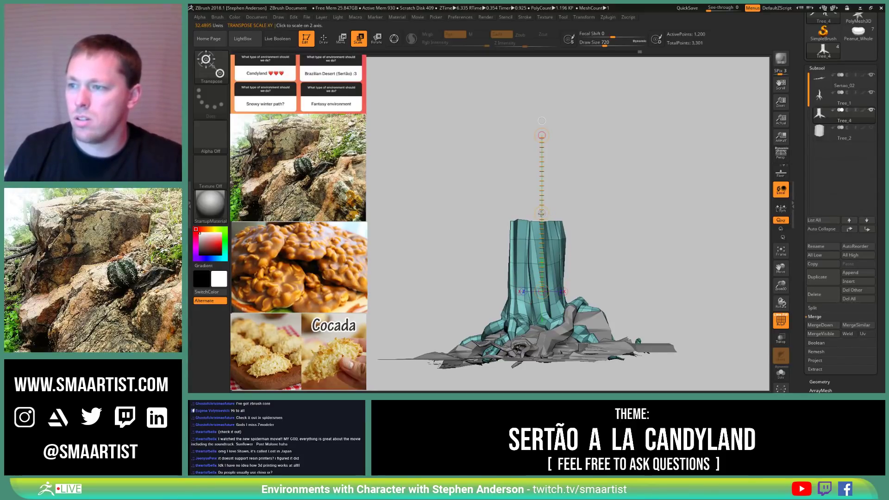
key("ctrl+z")
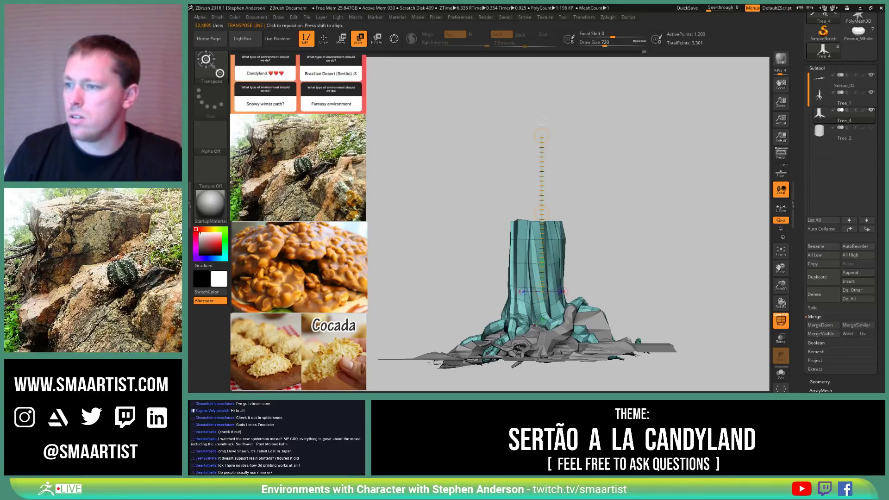
key("ctrl+z")
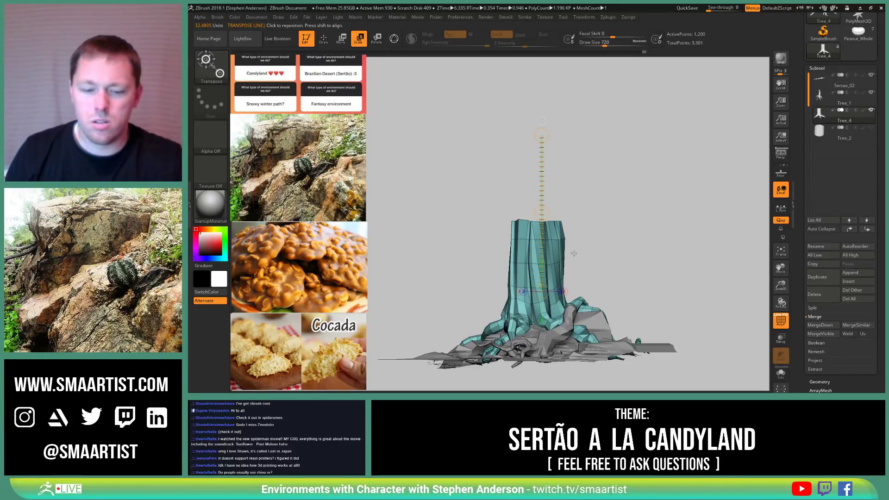
Step: Switch to the Move brush at draw size 1058 and adjust the shape of the upper trunk and its rim
key("b")
key("m")
key("v")
mouse_move(612, 227)
left_mouse_down()
mouse_move(572, 224)
mouse_move(564, 237)
left_mouse_up()
key("s")
mouse_move(563, 234)
right_mouse_down("ctrl")
mouse_move(566, 248)
mouse_move(571, 228)
mouse_move(533, 224)
mouse_move(561, 260)
right_mouse_up("ctrl")
key("s")
left_click(526, 213)
mouse_move(527, 209)
right_mouse_down()
mouse_move(535, 214)
mouse_move(520, 189)
mouse_move(557, 216)
mouse_move(548, 208)
mouse_move(550, 255)
mouse_move(549, 233)
right_mouse_up()
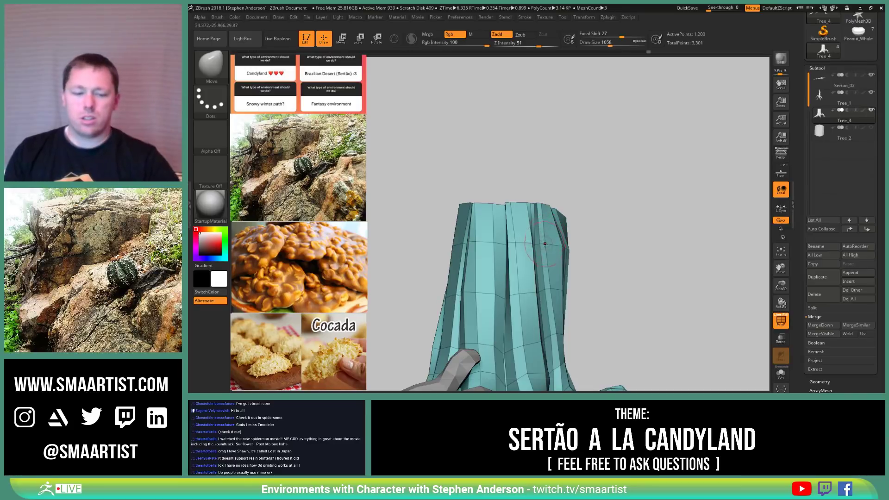
mouse_move(545, 243)
right_mouse_down("ctrl")
mouse_move(548, 227)
mouse_move(532, 218)
mouse_move(536, 228)
mouse_move(546, 224)
mouse_move(537, 217)
mouse_move(547, 241)
right_mouse_up("ctrl")
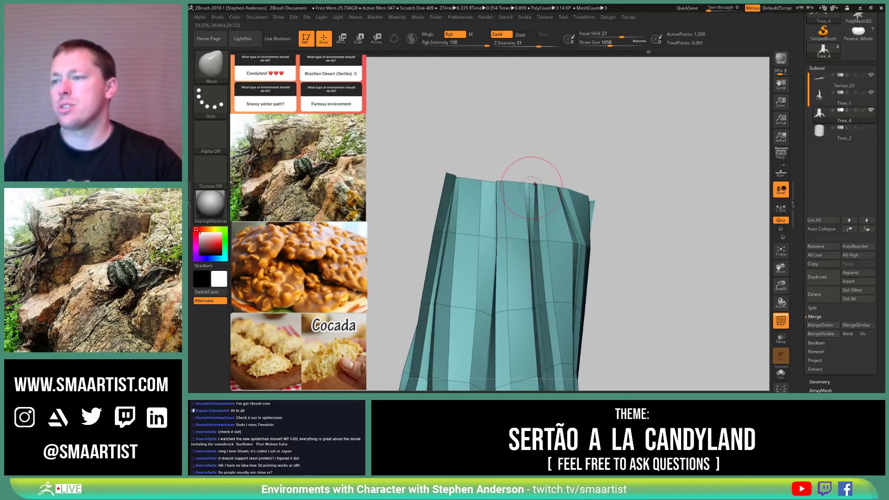
Step: Reduce the Move brush to draw size 636 and shift the narrow fold just below the trunk's rim
right_click_drag(535, 184, 530, 184)
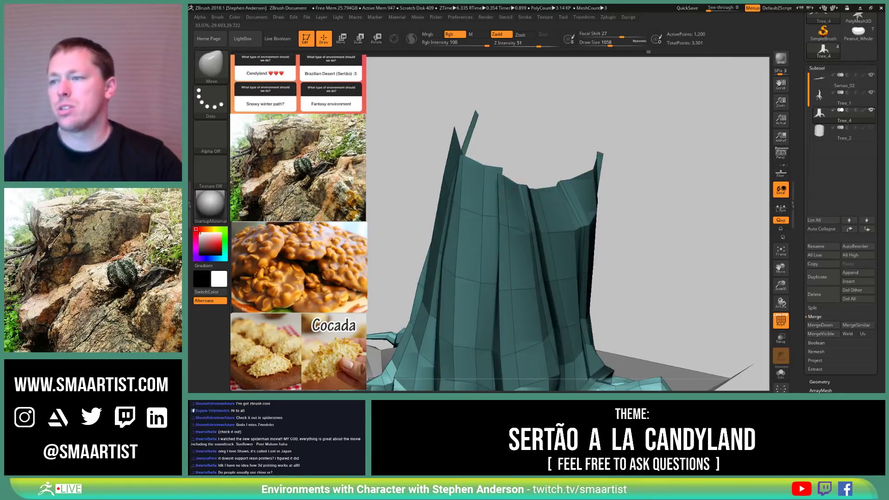
key("s")
left_click_drag(533, 190, 526, 189)
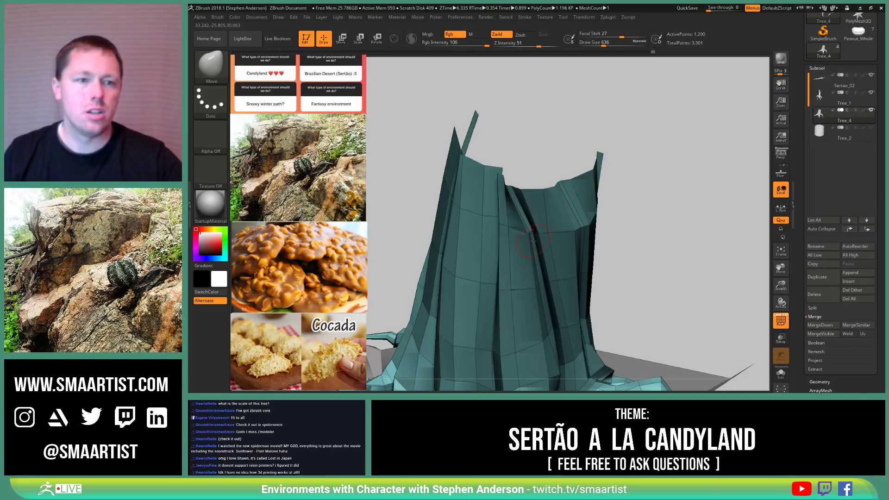
right_click_drag(532, 227, 635, 204)
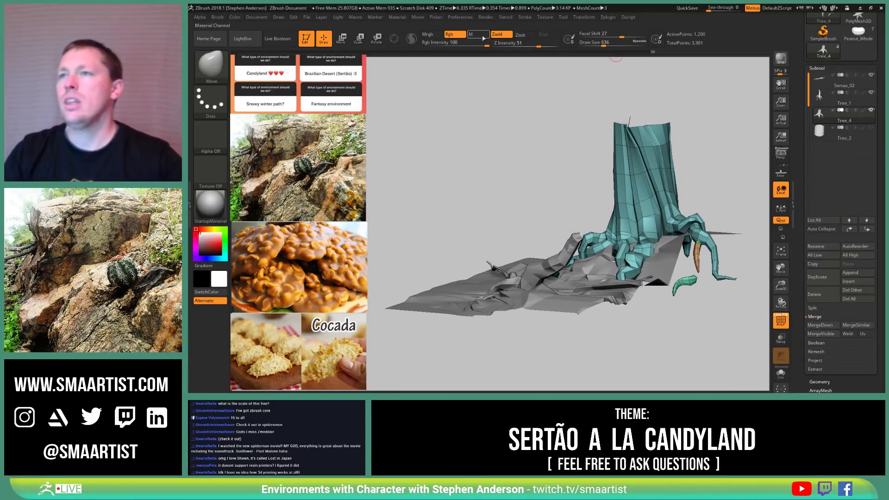
Step: Check the physical size of Tree_4 with the 3D Print Hub's Update Size Ratios, and dismiss the size choice
left_click(610, 18)
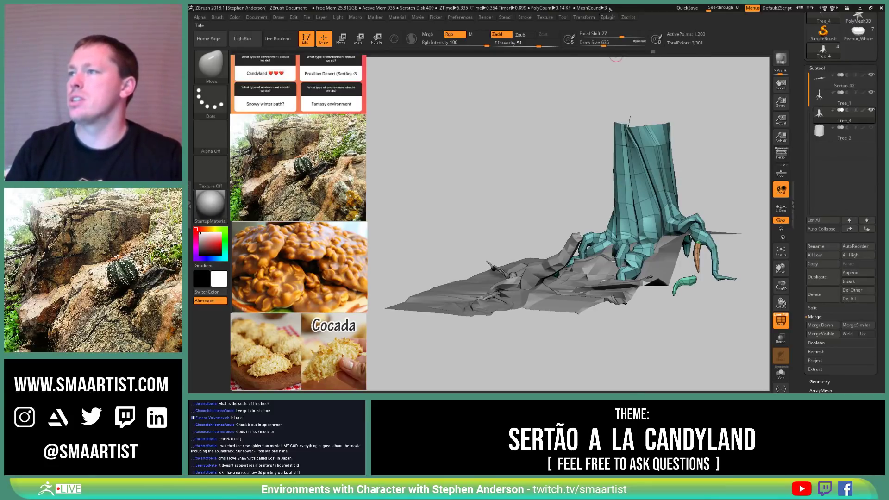
left_click(608, 17)
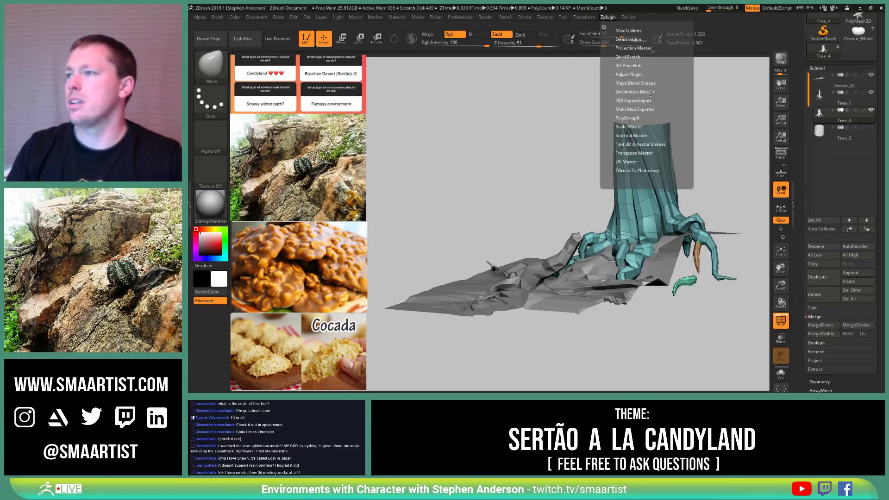
left_click(634, 65)
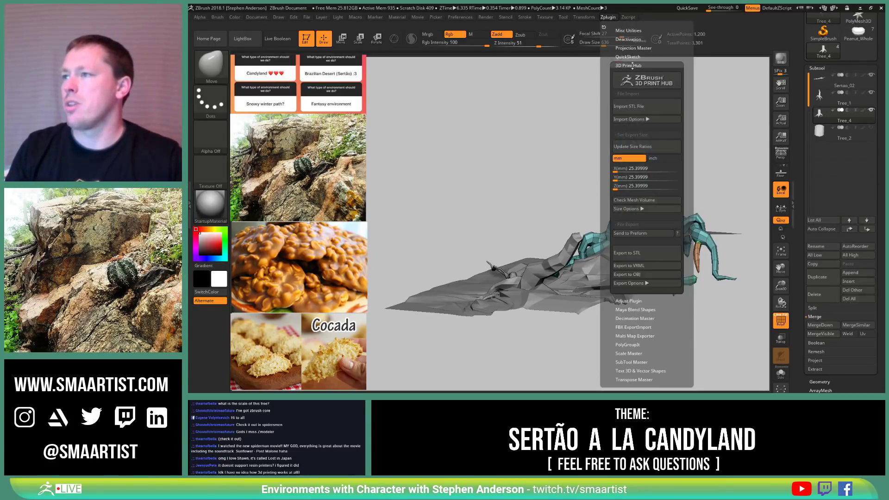
left_click(644, 147)
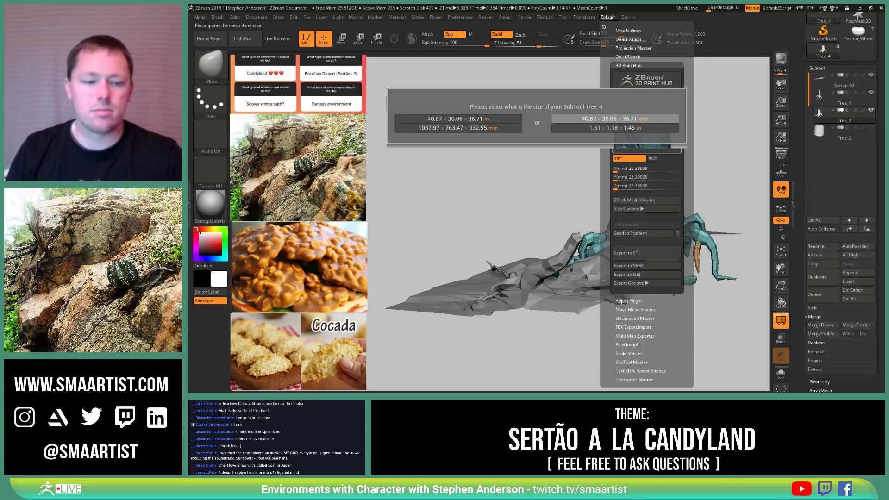
key("Escape")
Step: Set the draw size to 1587 and delete the Tree_2 subtool
mouse_move(685, 172)
right_mouse_down()
mouse_move(697, 177)
mouse_move(675, 144)
mouse_move(612, 177)
right_mouse_up()
key("s")
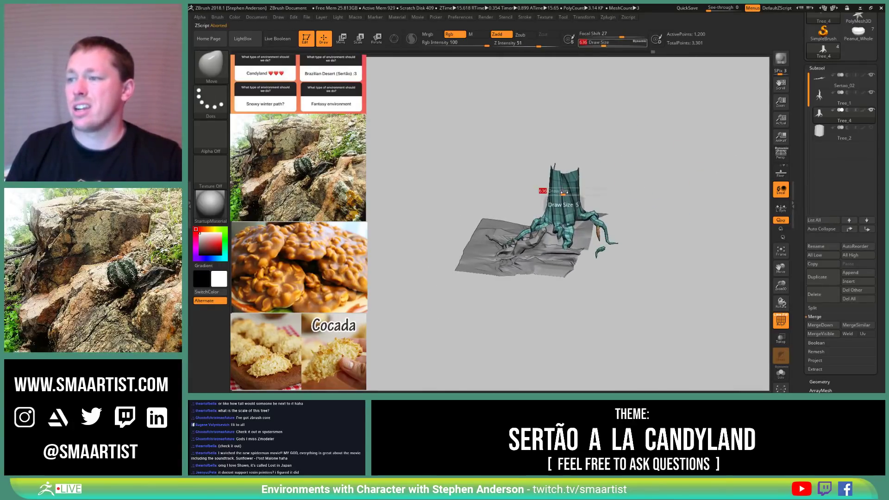
mouse_move(597, 195)
left_mouse_down()
mouse_move(610, 195)
mouse_move(576, 195)
left_mouse_up()
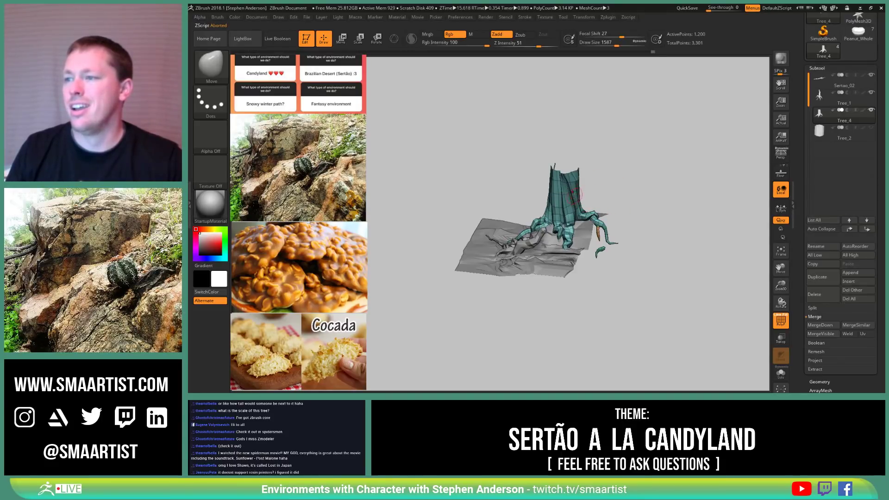
mouse_move(576, 195)
right_mouse_down()
mouse_move(608, 230)
mouse_move(616, 215)
mouse_move(575, 192)
mouse_move(602, 194)
mouse_move(596, 205)
mouse_move(594, 194)
mouse_move(626, 189)
mouse_move(624, 155)
mouse_move(650, 175)
right_mouse_up()
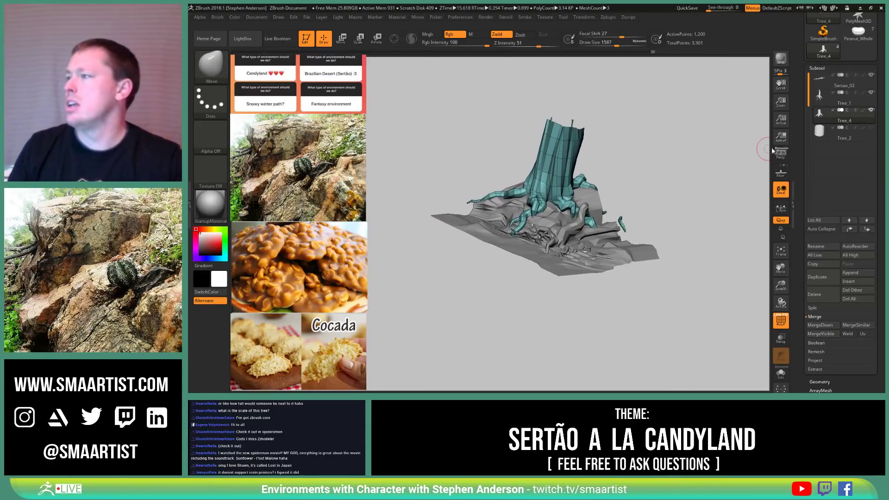
left_click(829, 135)
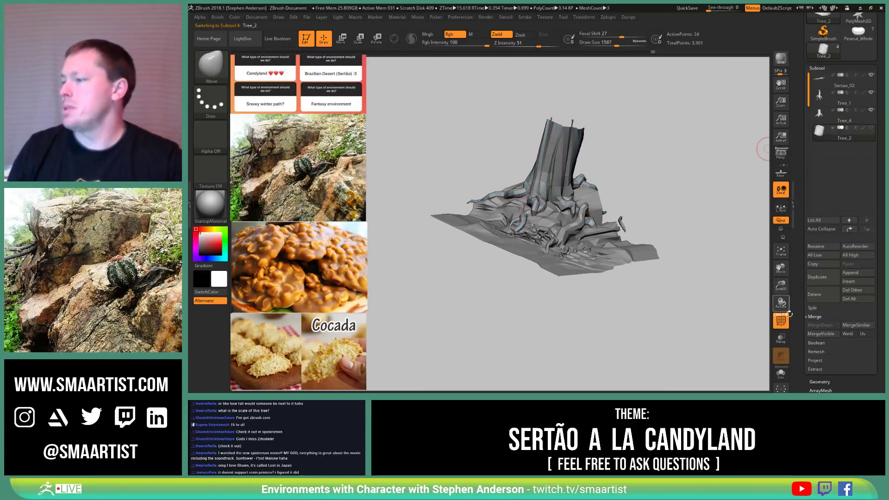
left_click(822, 296)
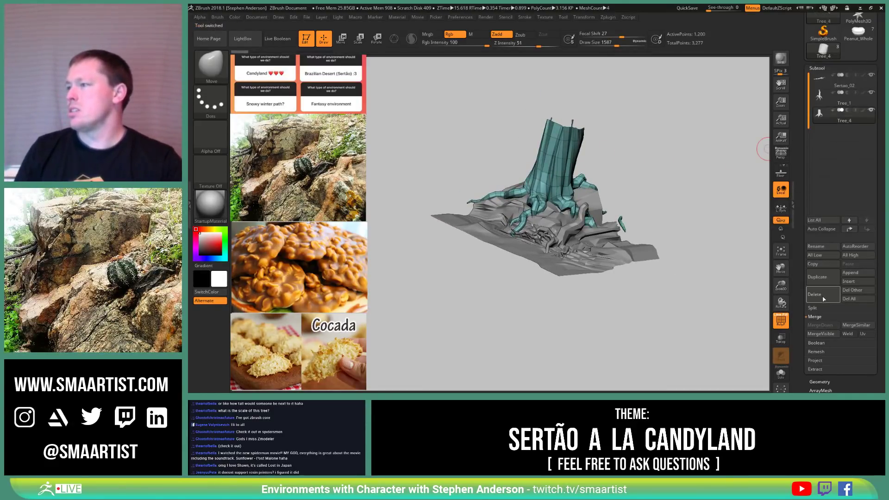
Step: Inspect the Tree_1 roots with and without the polyframe, and make Tree_4 the active subtool with its polyframe shown
left_click(823, 98)
mouse_move(741, 135)
left_mouse_down()
mouse_move(699, 153)
mouse_move(696, 177)
mouse_move(705, 183)
left_mouse_up()
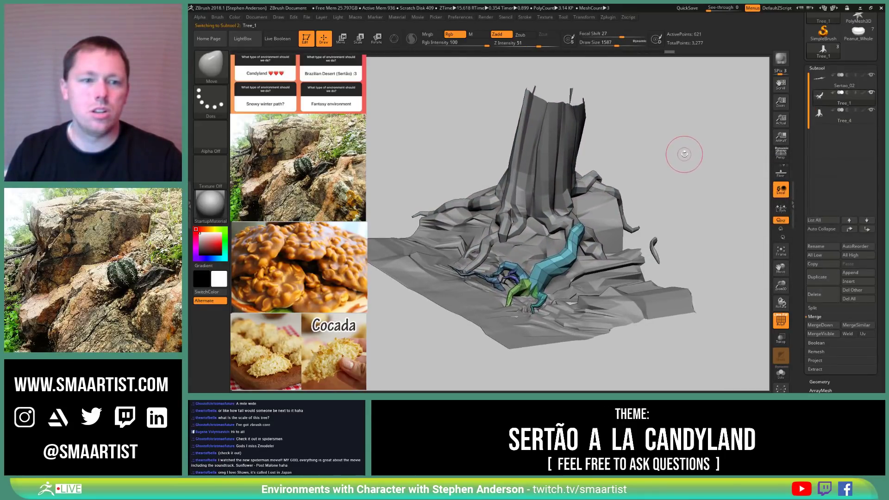
mouse_move(823, 84)
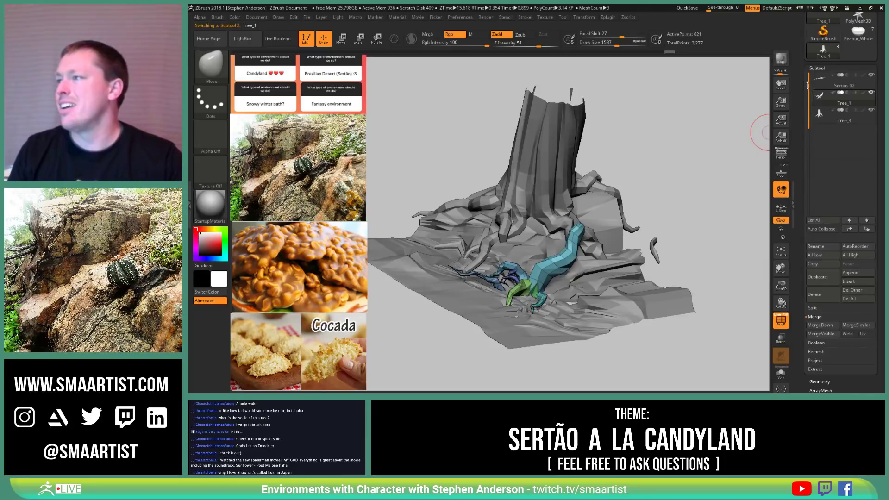
left_click_drag(676, 181, 611, 169)
key("shift+f")
left_click(601, 182, "alt")
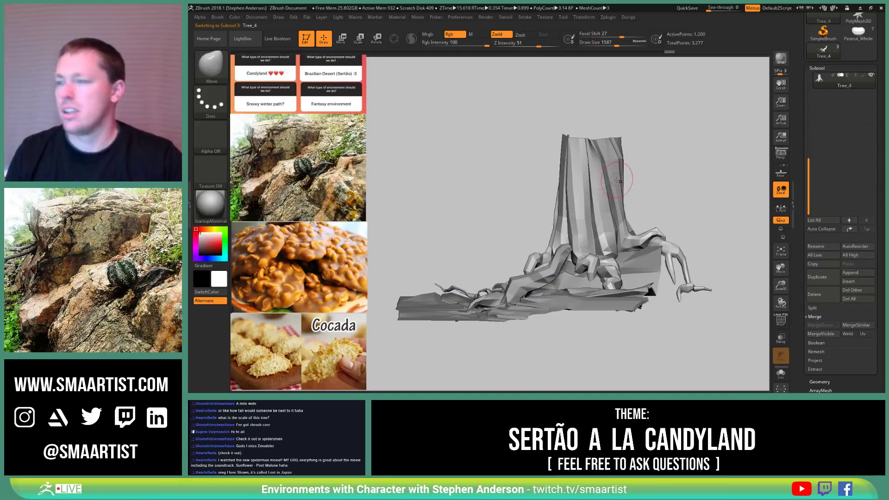
key("shift+f")
Step: Insert an edge loop below Tree_4's trunk rim with ZModeler and split one of its points into an octagonal face
left_click_drag(657, 213, 625, 156)
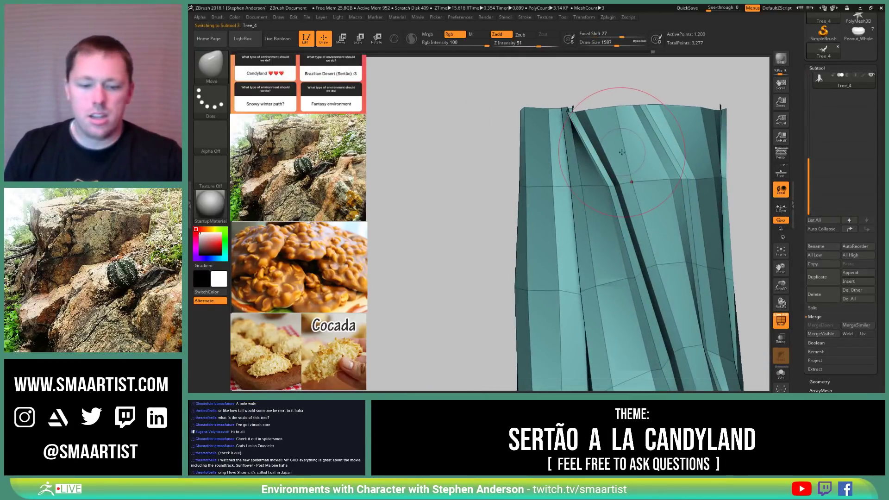
key("b")
key("z")
key("m")
key("space")
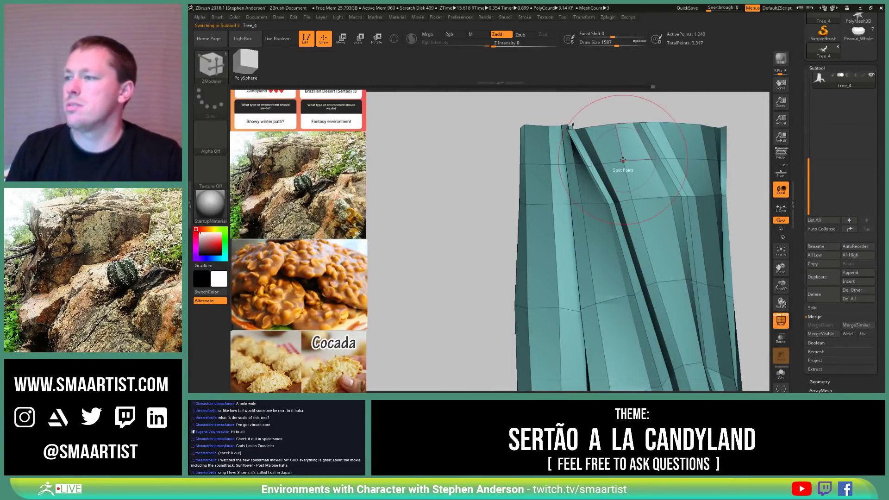
key("space")
left_click(624, 161)
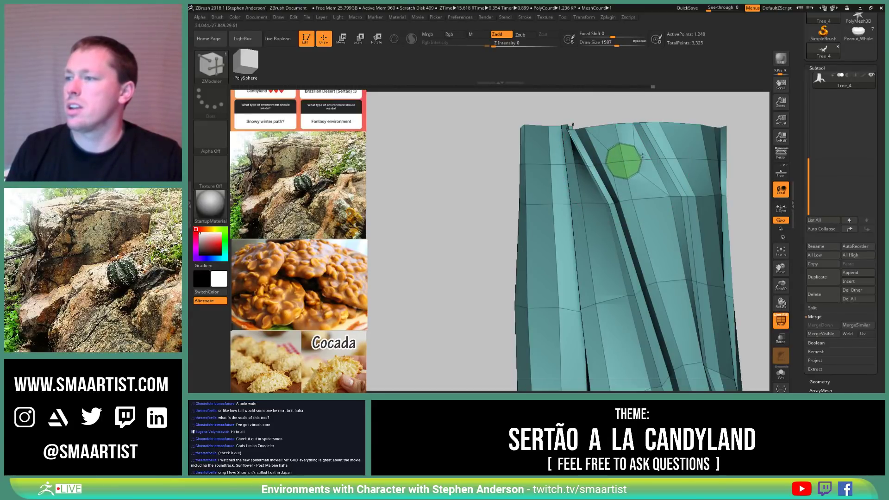
right_click_drag(642, 155, 646, 179)
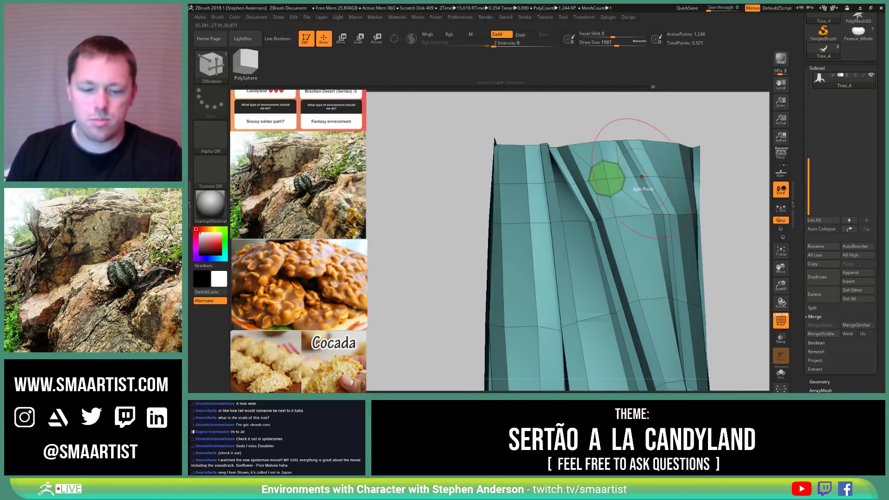
Step: Mask everything except the area around the octagonal face and enlarge that area uniformly with the gizmo, by about 1.27
key("w")
left_click(615, 176, "ctrl")
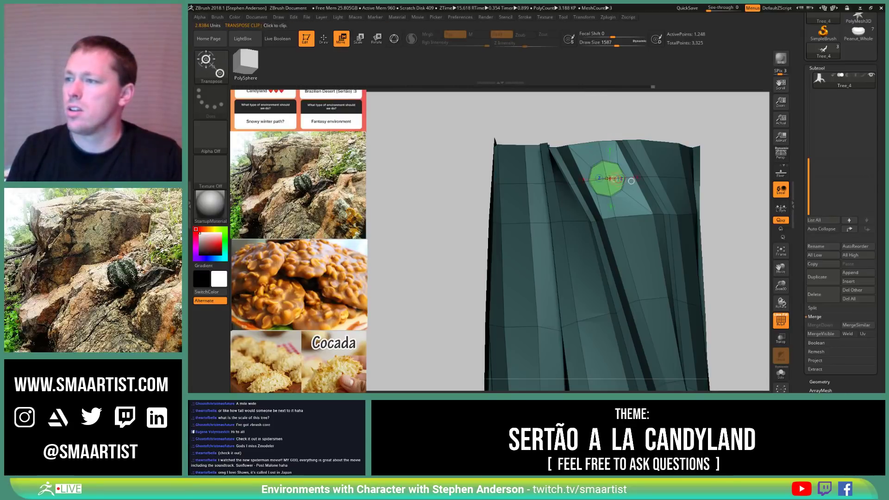
key("y")
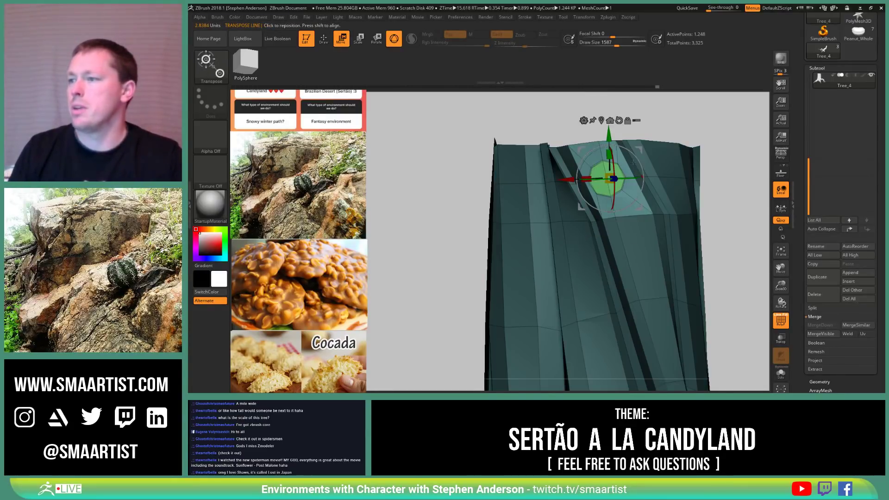
key("q")
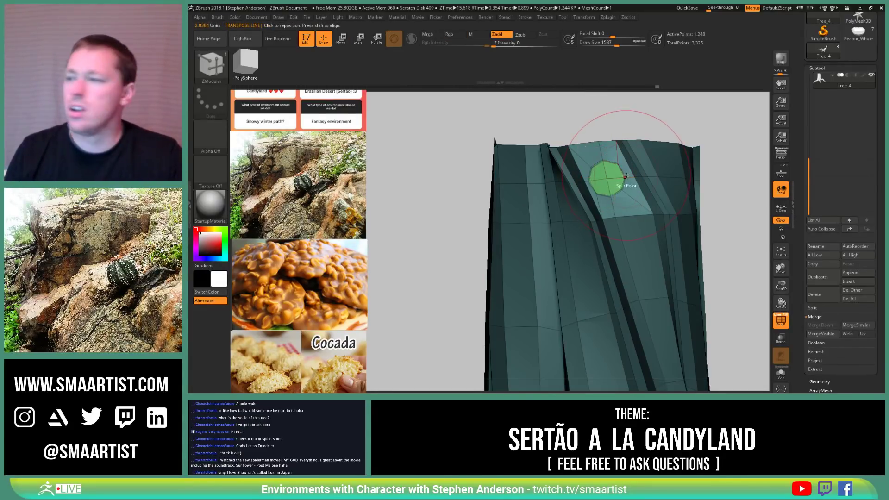
key("w")
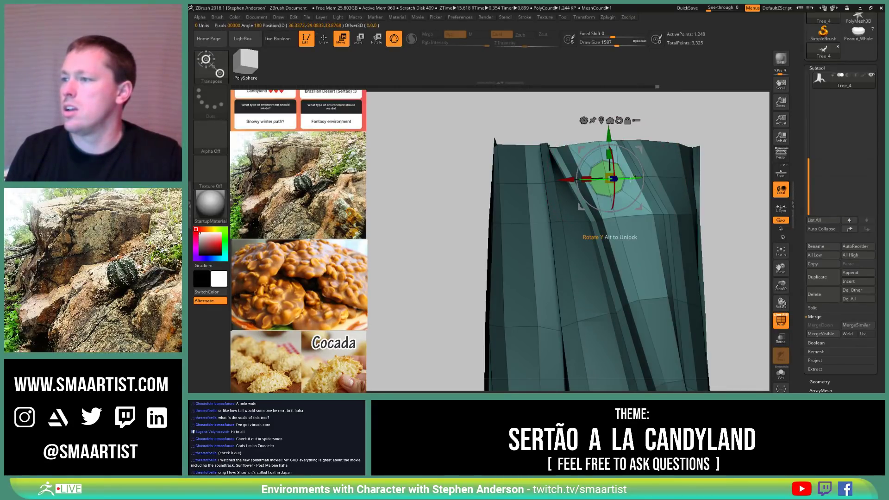
left_click_drag(611, 175, 447, 237)
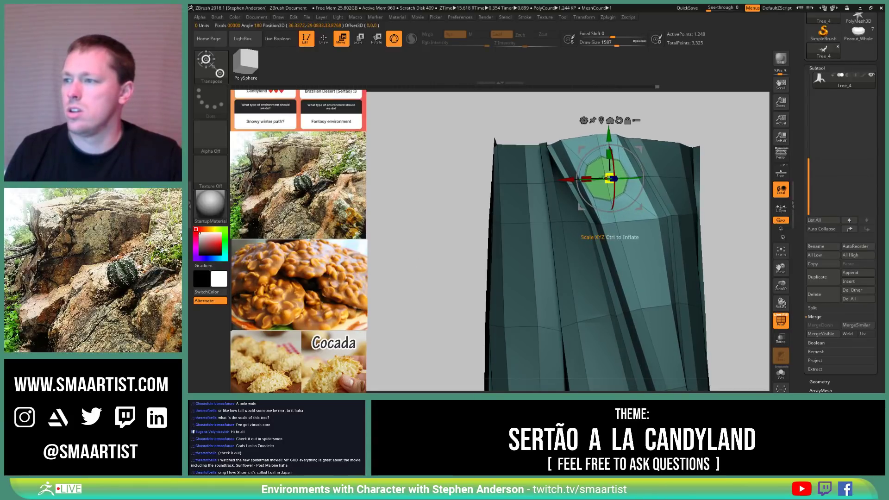
left_click_drag(608, 185, 617, 80)
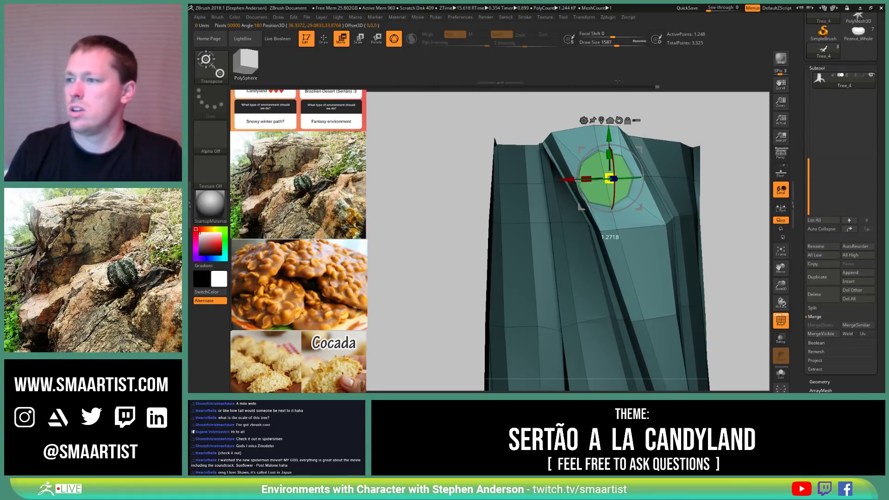
Step: Widen the octagonal face and the rim above it with the Move brush at draw size 980, and clear the mask
key("b")
key("m")
key("v")
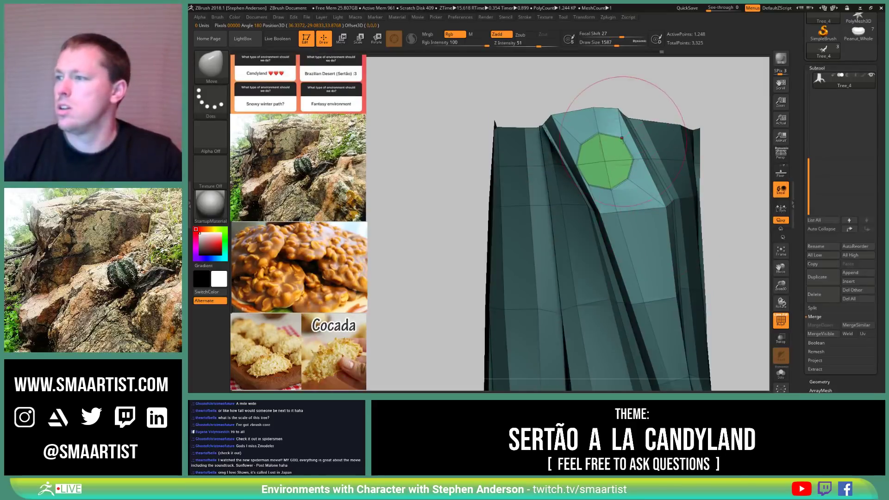
key("s")
mouse_move(620, 117)
left_mouse_down()
mouse_move(613, 116)
mouse_move(680, 120)
left_mouse_up()
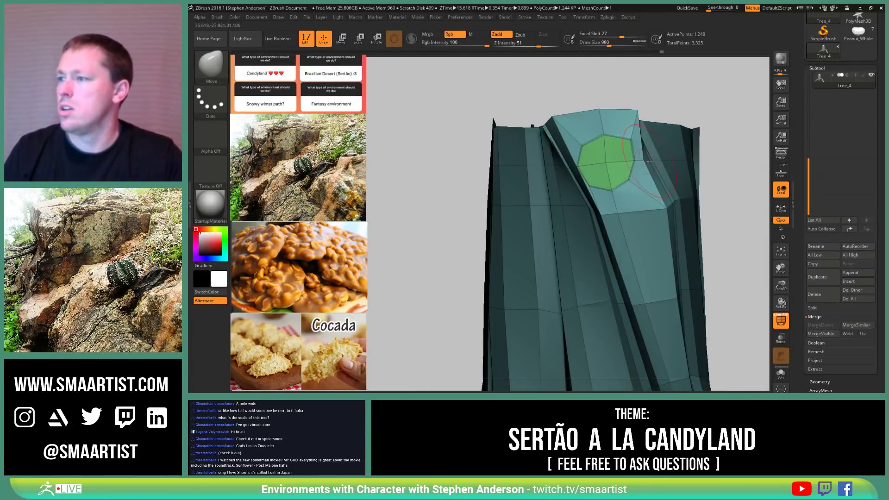
left_click_drag(642, 159, 706, 157)
left_click_drag(634, 179, 663, 196)
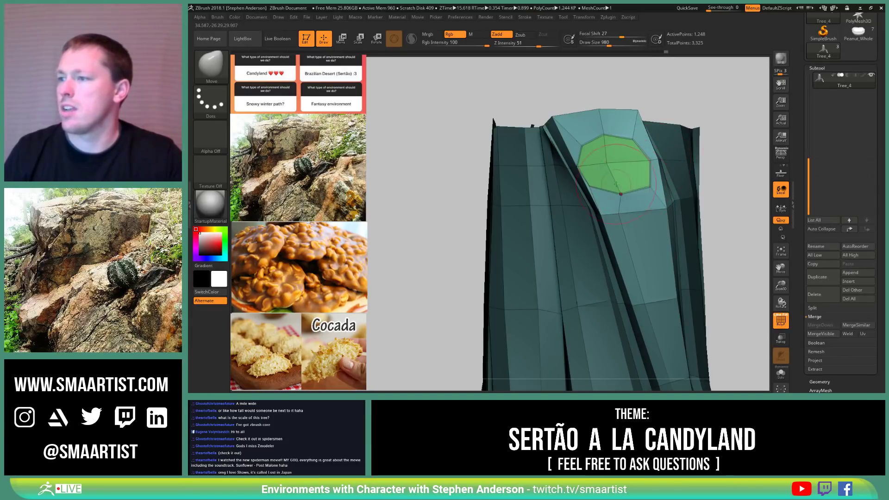
mouse_move(616, 185)
right_mouse_down()
mouse_move(660, 183)
mouse_move(623, 182)
right_mouse_up()
left_click_drag(546, 102, 531, 100, "ctrl")
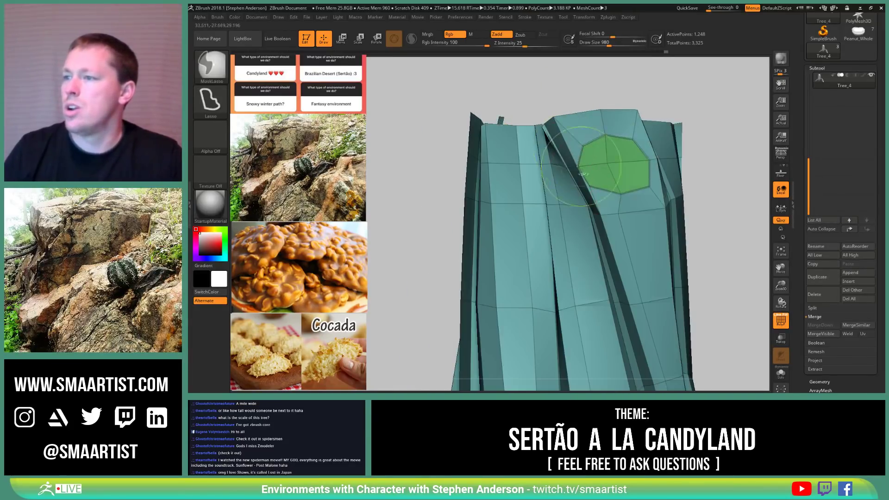
Step: Pull the fold beside the octagonal face downward with the Move brush, and reduce the draw size to 430
left_click_drag(579, 174, 548, 206)
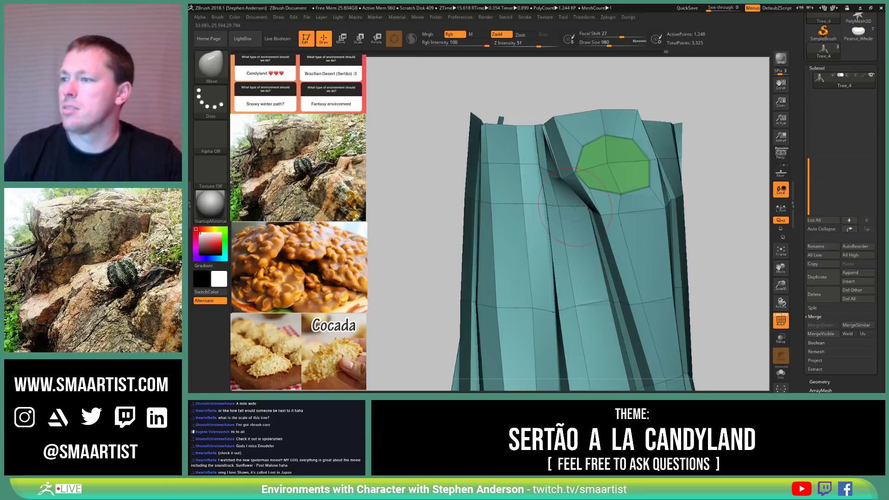
mouse_move(551, 202)
right_mouse_down()
mouse_move(600, 215)
mouse_move(547, 123)
right_mouse_up()
key("s")
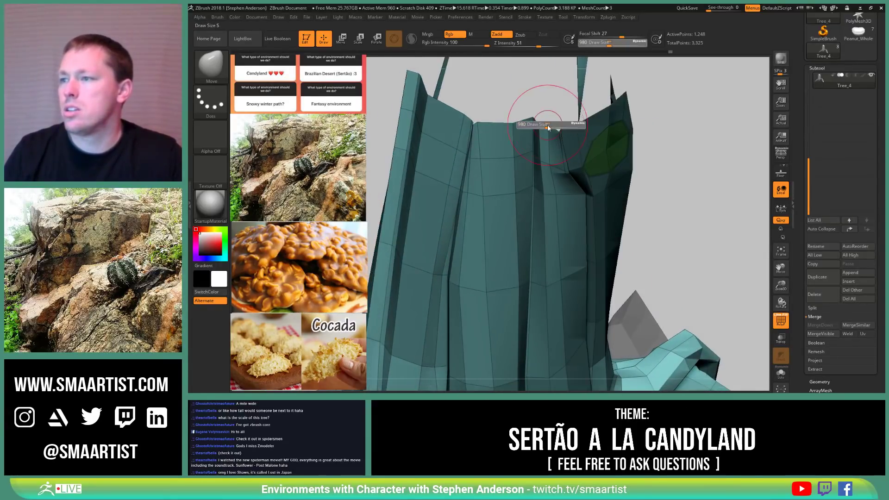
left_click_drag(547, 123, 541, 123)
right_click_drag(542, 123, 560, 134)
key("s")
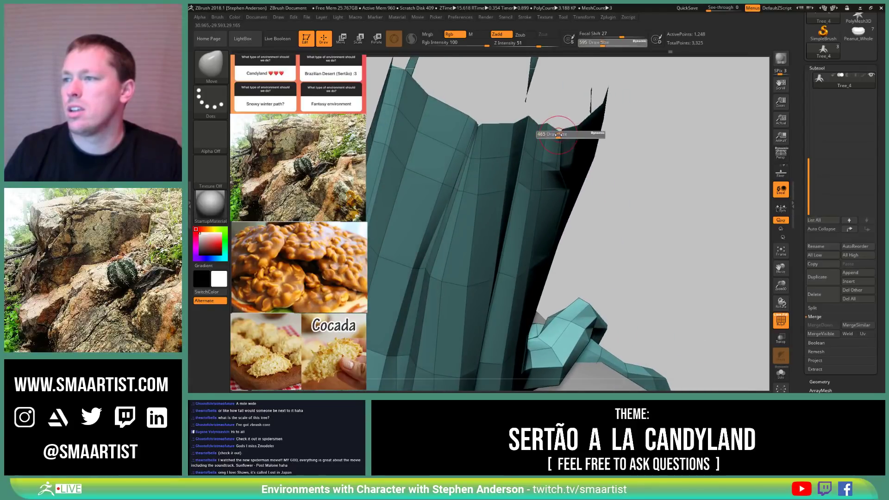
left_click_drag(560, 133, 555, 133)
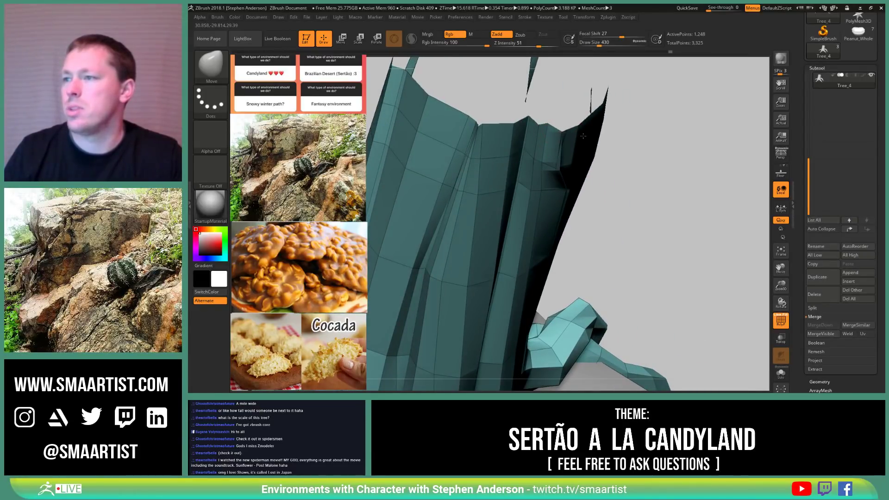
Step: Reshape the fold beside the octagonal face with the Move brush at draw size 227, separating its overlapping points
right_click_drag(584, 136, 559, 170)
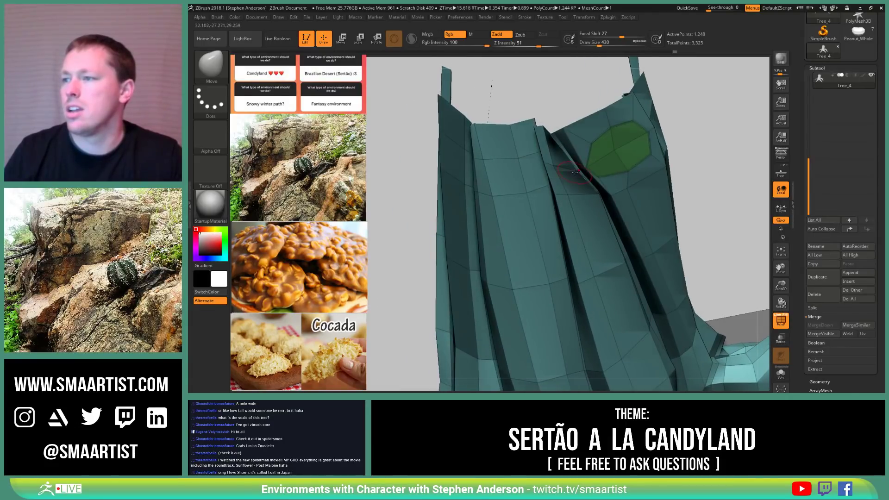
key("s")
left_click(576, 171)
key("s")
mouse_move(576, 171)
left_mouse_down()
mouse_move(558, 160)
mouse_move(558, 142)
left_mouse_up()
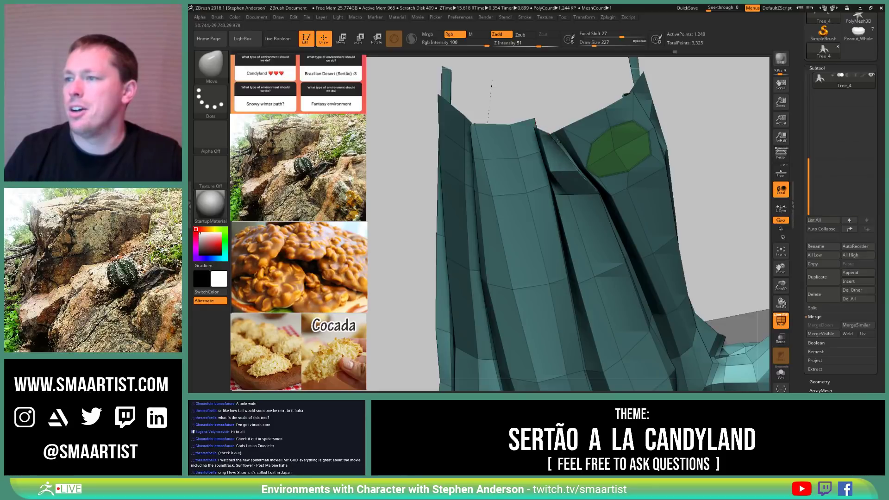
left_click_drag(558, 196, 570, 198)
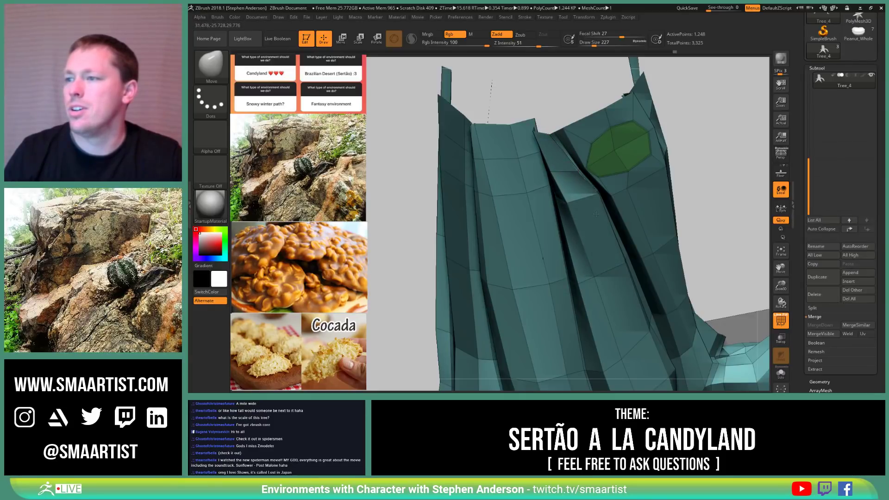
Step: Adjust the trunk surface around the octagonal face from several angles with the Move brush at draw size 636
right_click_drag(571, 197, 566, 166)
key("s")
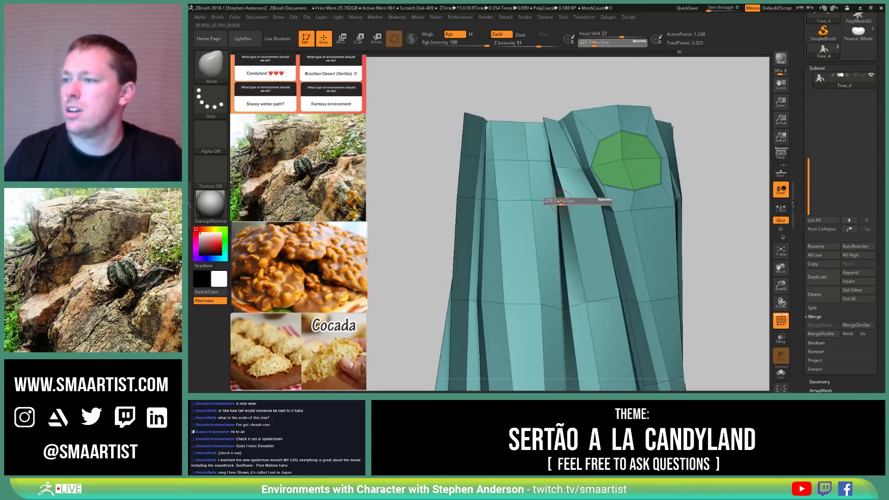
left_click_drag(560, 202, 570, 202)
mouse_move(569, 203)
right_mouse_down()
mouse_move(519, 203)
mouse_move(598, 184)
mouse_move(612, 211)
right_mouse_up()
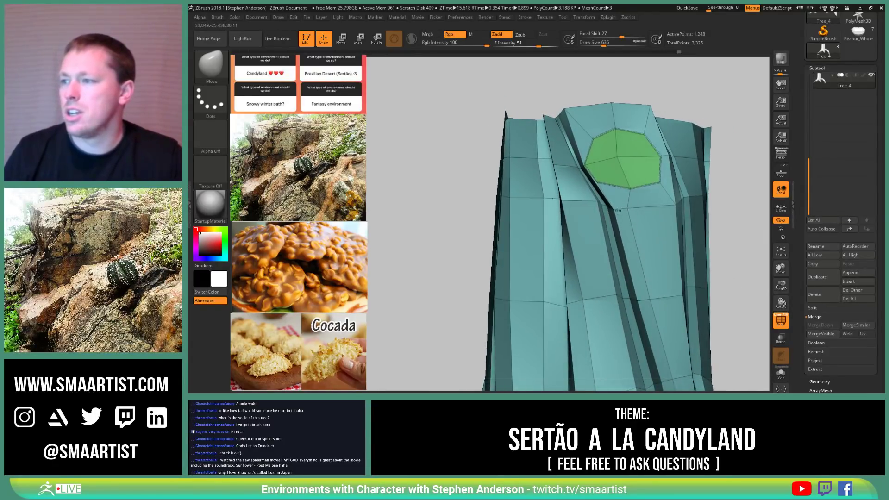
right_click_drag(552, 200, 618, 192)
left_click_drag(619, 190, 630, 189)
mouse_move(631, 189)
right_mouse_down()
mouse_move(579, 185)
mouse_move(578, 166)
right_mouse_up()
left_click_drag(613, 184, 608, 178)
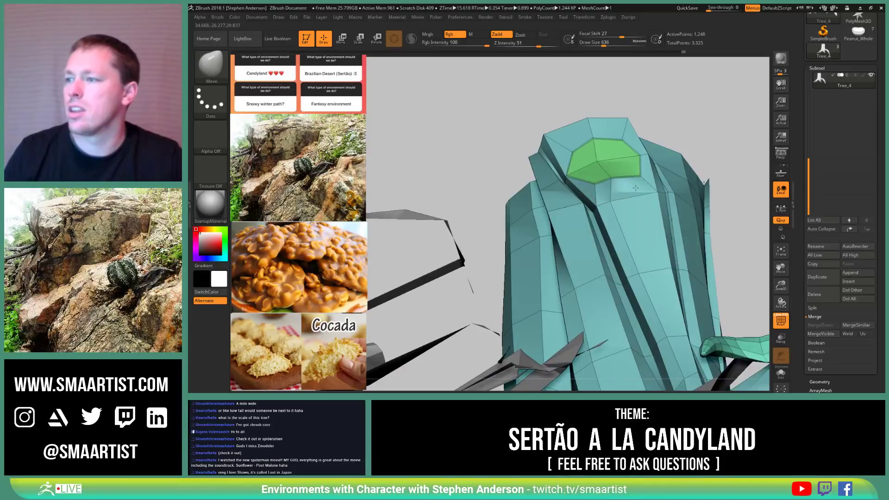
right_click_drag(645, 180, 639, 208)
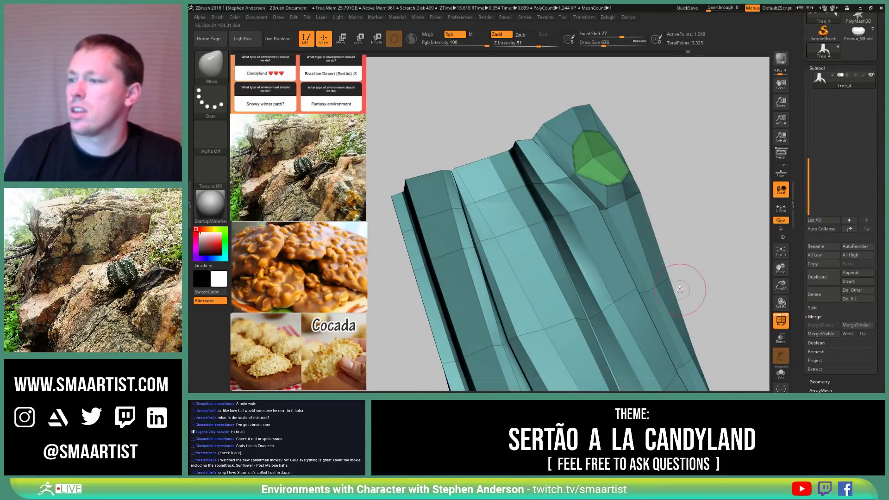
mouse_move(661, 278)
right_mouse_down()
mouse_move(631, 268)
mouse_move(622, 214)
mouse_move(566, 222)
mouse_move(549, 186)
mouse_move(538, 212)
mouse_move(579, 210)
mouse_move(555, 213)
right_mouse_up()
left_click_drag(516, 222, 527, 228)
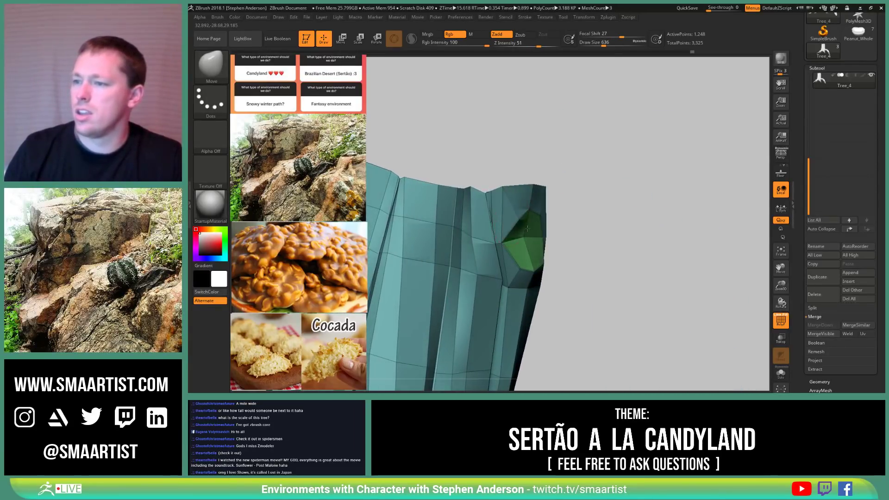
Step: Refine the octagonal face and its outer edge with the Move brush at draw size 321
key("bracketleft")
key("bracketleft")
key("bracketleft")
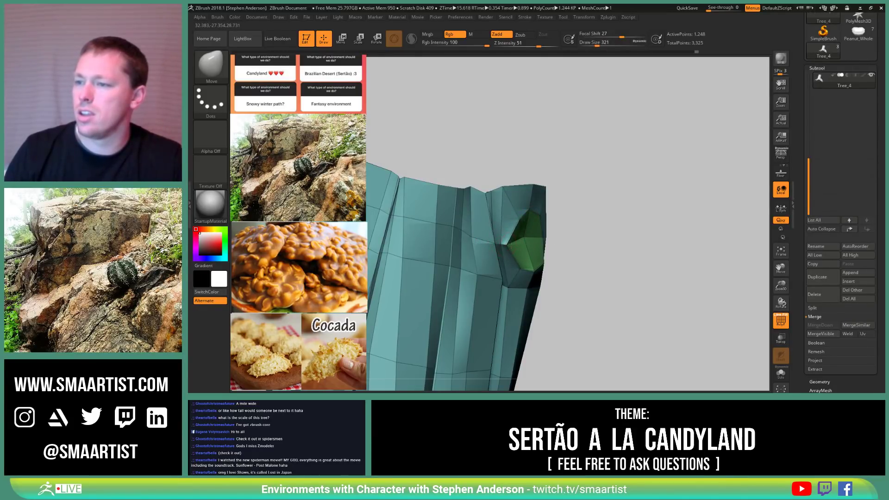
right_click_drag(510, 246, 492, 246)
left_click_drag(528, 242, 535, 244)
mouse_move(572, 246)
right_mouse_down()
mouse_move(539, 246)
mouse_move(571, 243)
right_mouse_up()
mouse_move(544, 219)
left_mouse_down()
mouse_move(551, 228)
mouse_move(524, 213)
left_mouse_up()
mouse_move(530, 222)
right_mouse_down()
mouse_move(491, 220)
mouse_move(532, 219)
mouse_move(514, 204)
mouse_move(551, 165)
mouse_move(586, 228)
right_mouse_up()
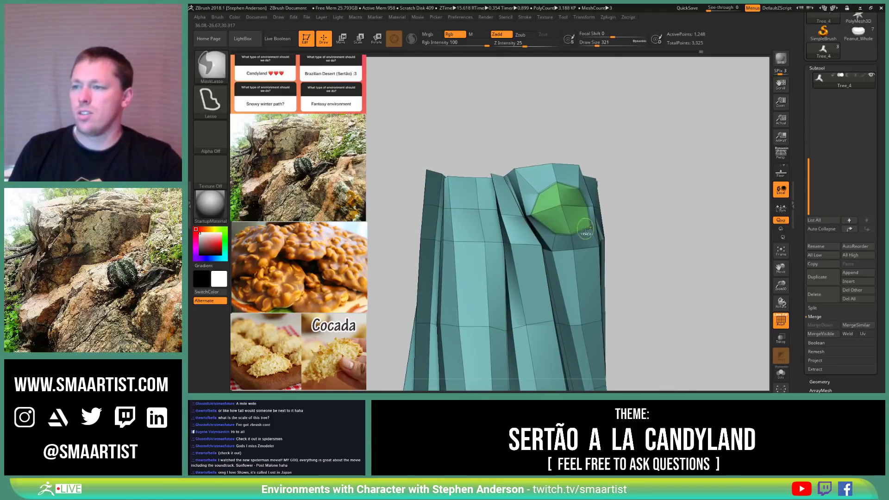
Step: Draw a branch tube outward from the octagonal face with the CurveTube brush at draw size 810
key("b")
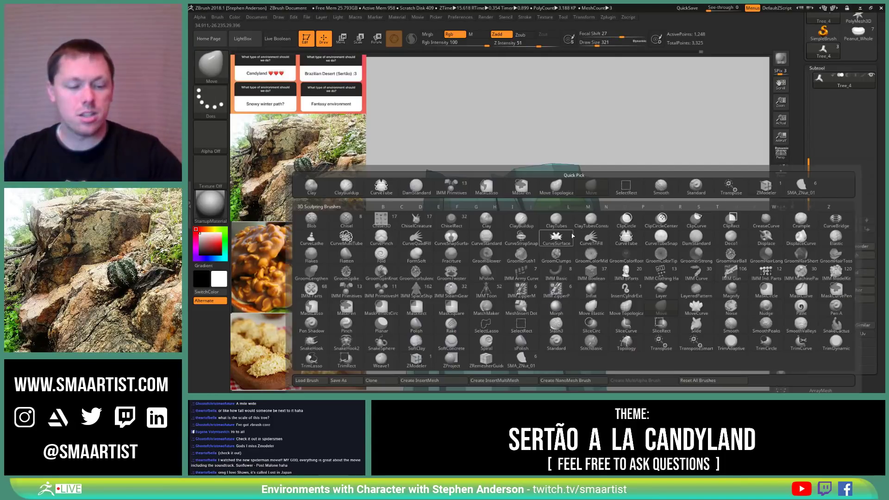
left_click(382, 187)
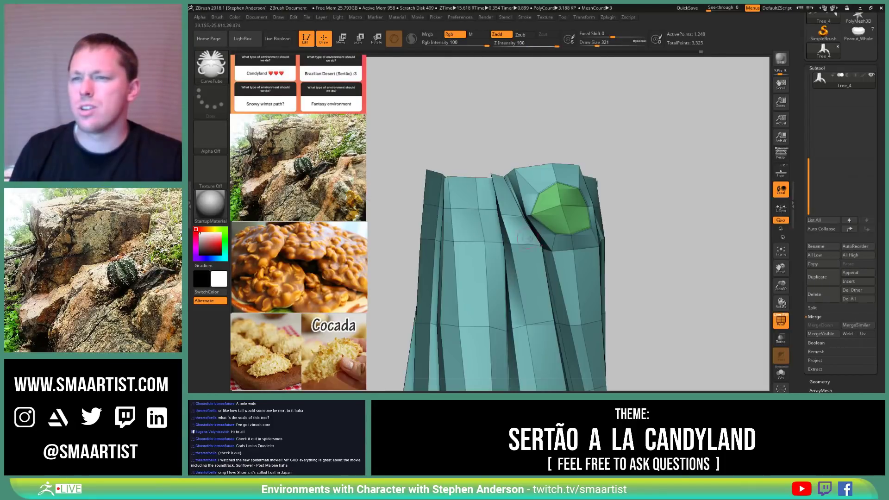
mouse_move(493, 224)
right_mouse_down()
mouse_move(584, 218)
mouse_move(510, 234)
mouse_move(517, 237)
right_mouse_up()
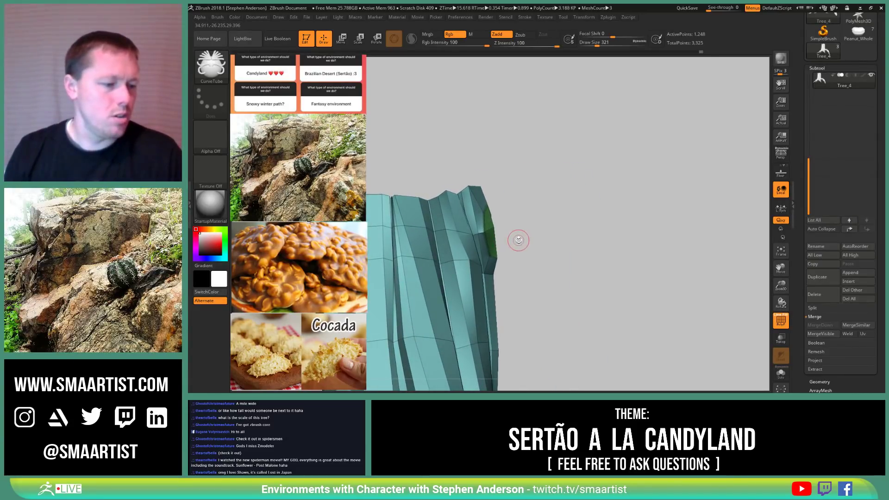
key("s")
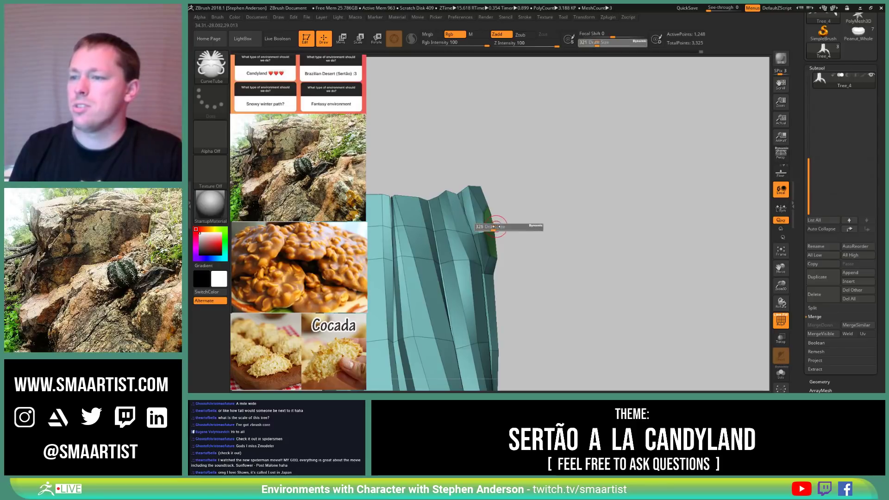
mouse_move(494, 227)
left_mouse_down()
mouse_move(505, 228)
mouse_move(494, 227)
left_mouse_up()
key("s")
key("s")
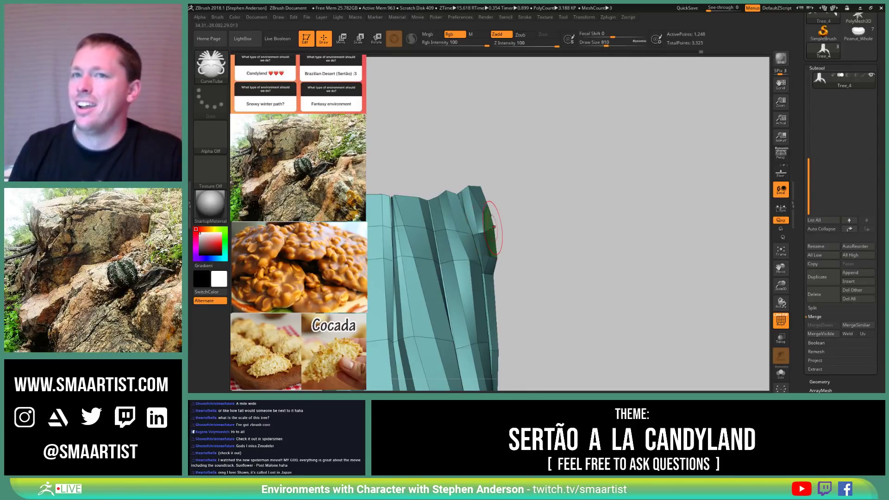
left_click_drag(768, 170, 768, 169)
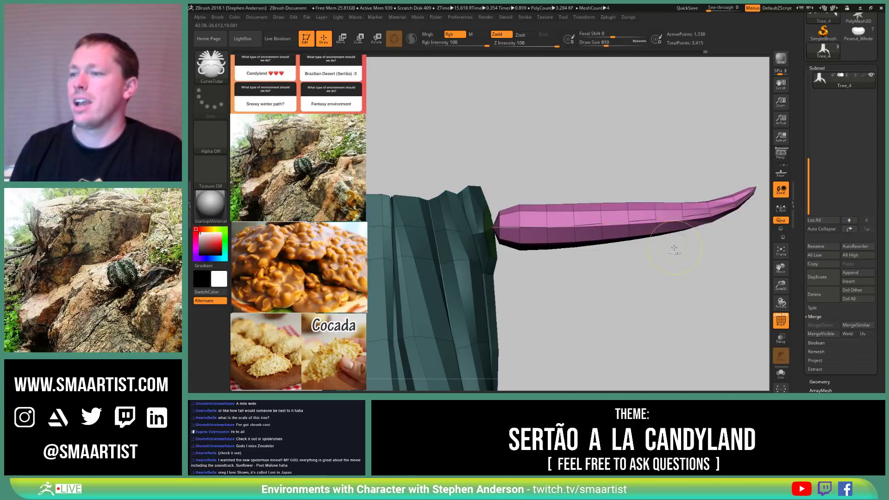
Step: Edit the tube's curve falloff into a more gradual taper, apply it at draw size 1222, and move the branch's base against the trunk
mouse_move(675, 250)
left_mouse_down("alt")
mouse_move(631, 195)
mouse_move(676, 181)
mouse_move(656, 198)
mouse_move(688, 224)
left_mouse_up("alt")
left_click(528, 19)
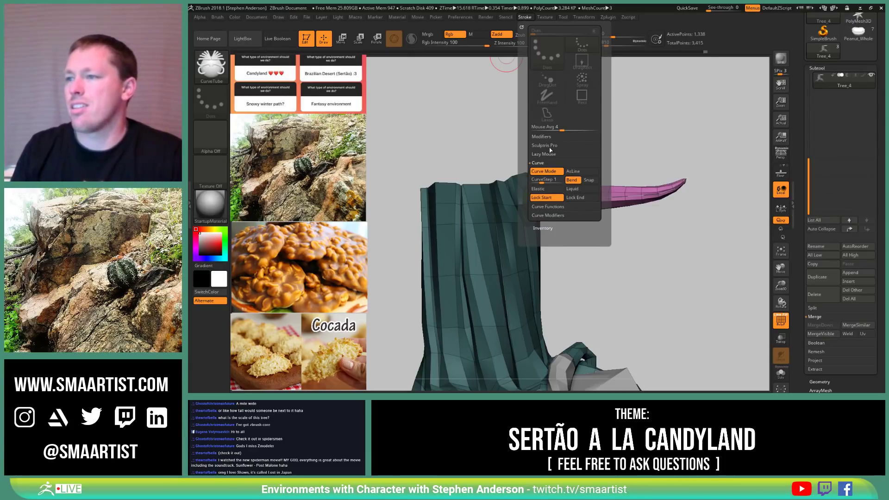
left_click(558, 207)
left_click(552, 233)
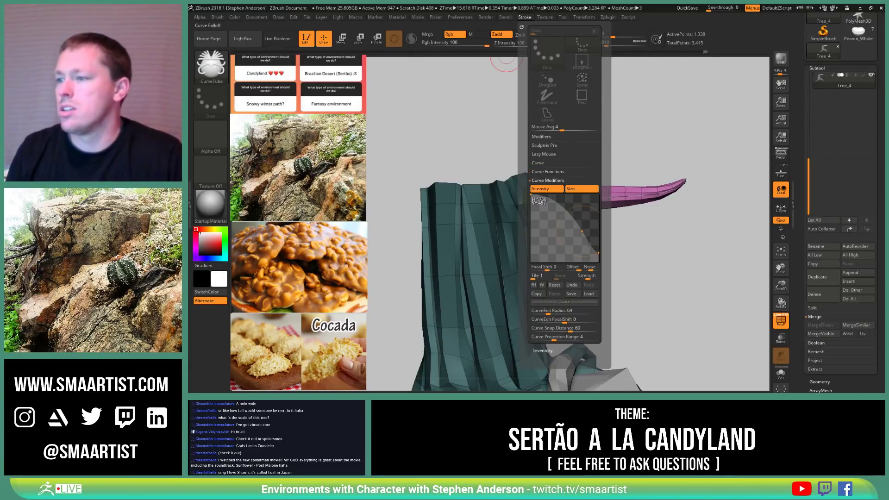
left_click_drag(597, 254, 594, 228)
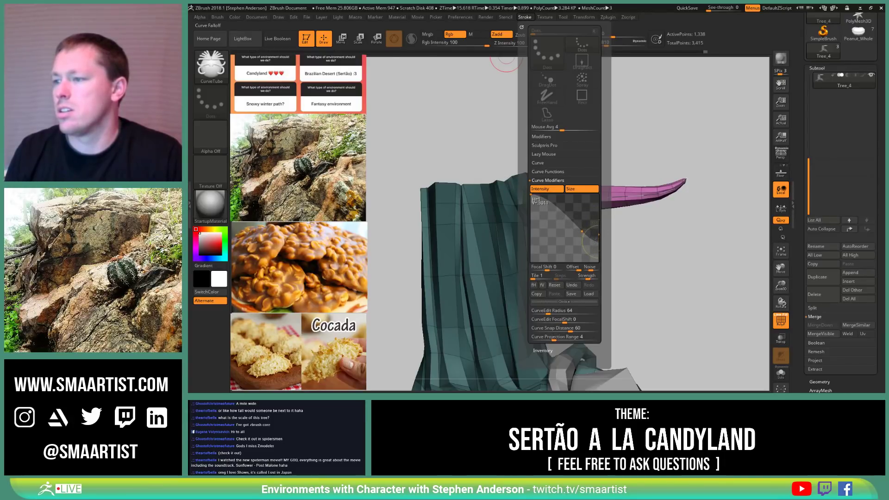
left_click_drag(571, 228, 551, 222)
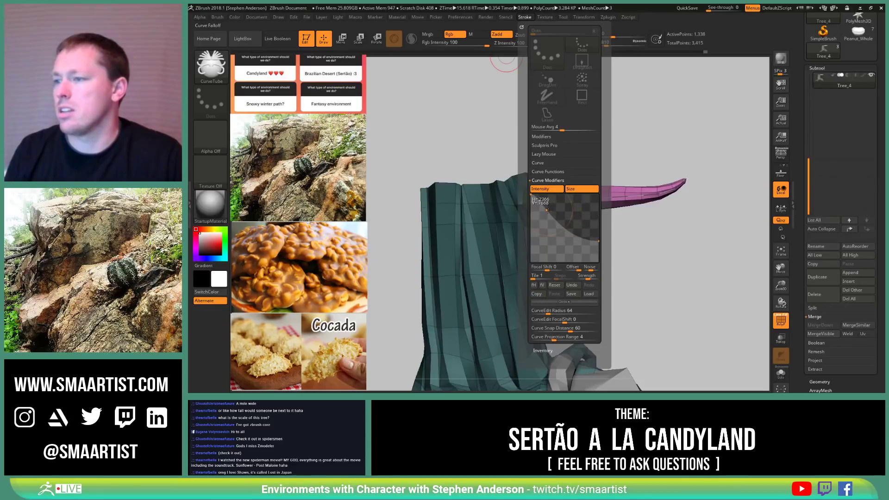
left_click(641, 197)
mouse_move(576, 216)
left_mouse_down()
mouse_move(590, 217)
mouse_move(587, 224)
left_mouse_up()
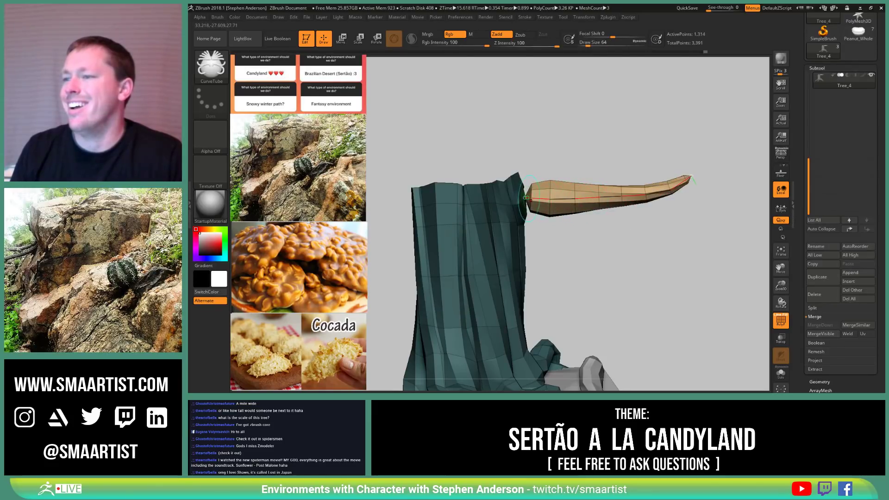
left_click_drag(527, 198, 517, 200)
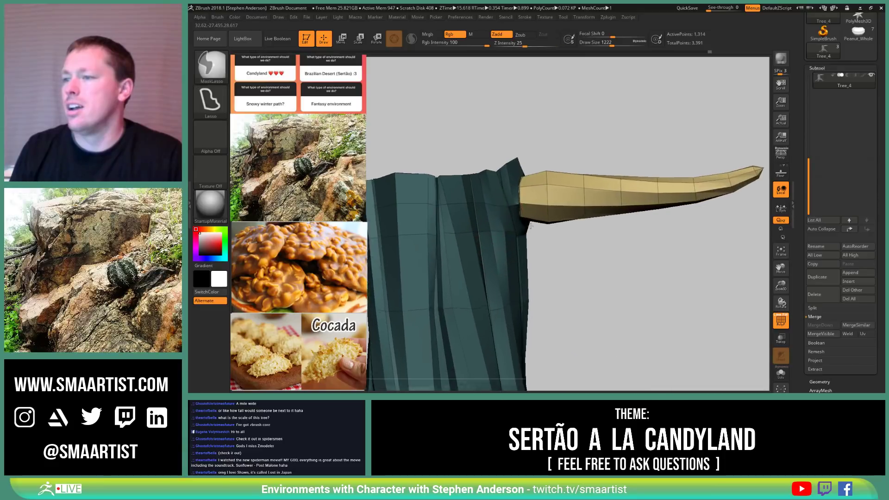
Step: Delete a polyloop near the base of the branch with ZModeler, using the Polyloop target
key("b")
key("z")
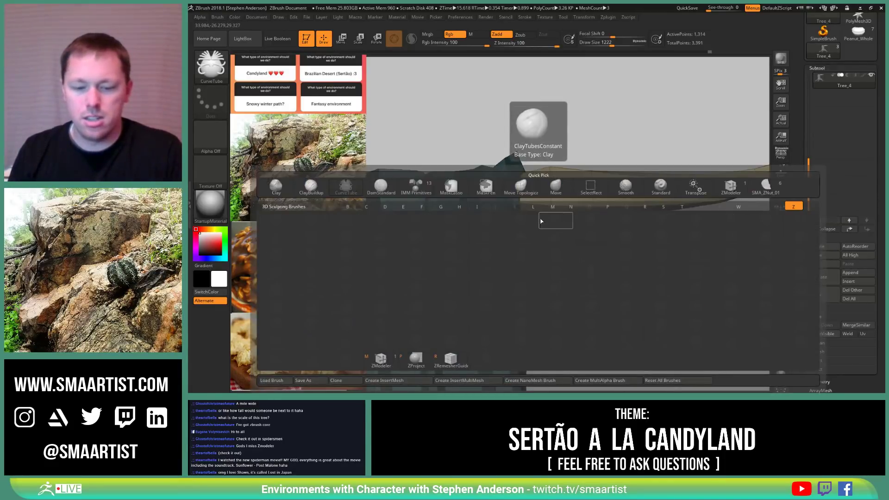
key("m")
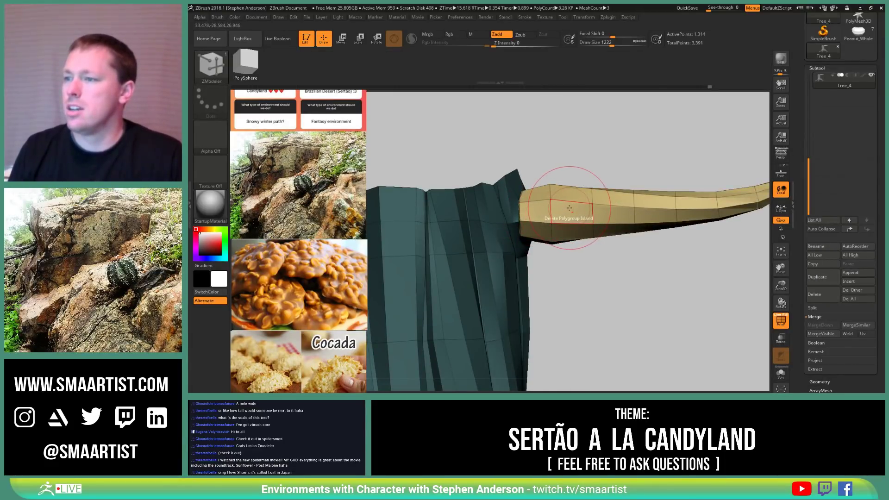
key("space")
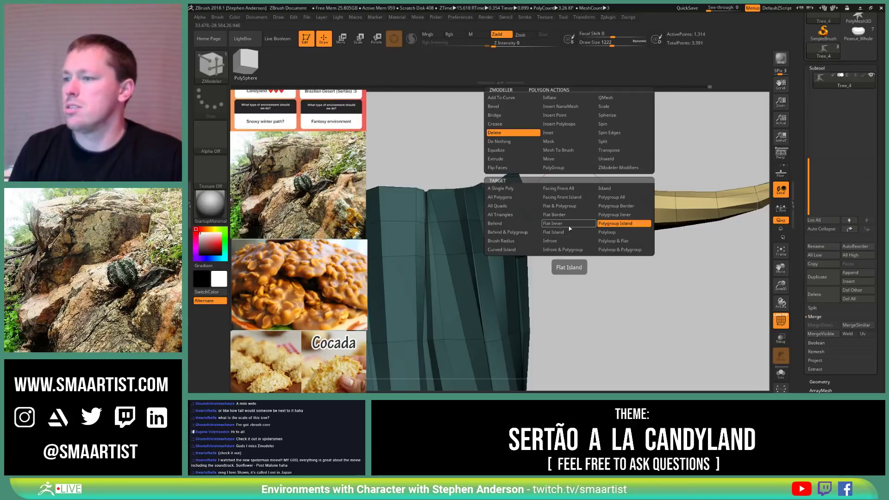
left_click(610, 232)
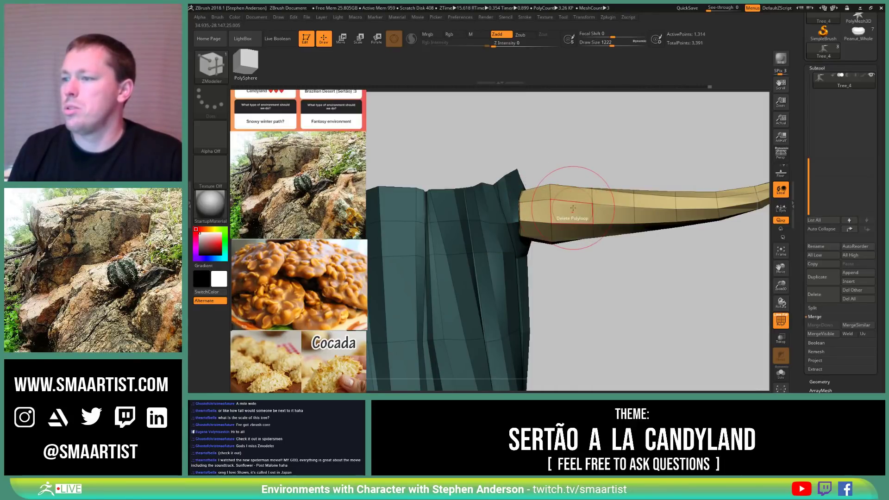
left_click(573, 206)
Step: Delete the detached branch stub and the trunk's octagonal face with ZModeler, using the Polygroup Island target
left_click_drag(566, 206, 545, 216)
key("space")
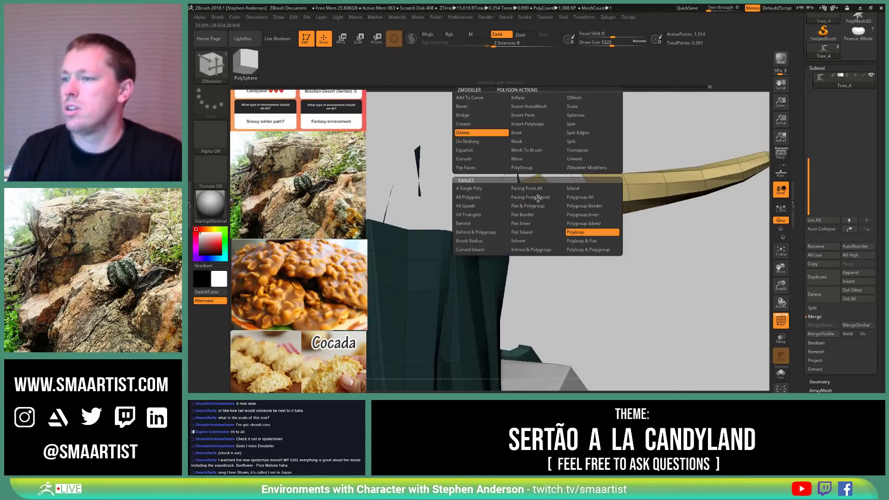
left_click(611, 225)
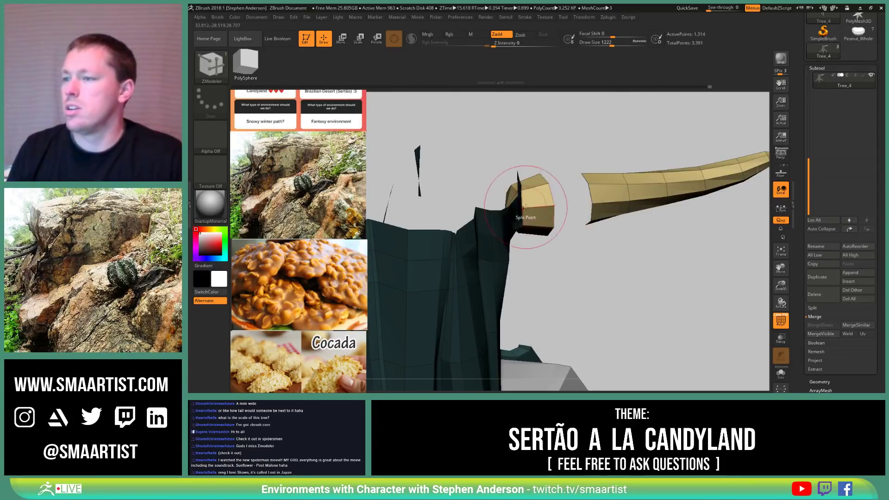
left_click(539, 205)
mouse_move(565, 235)
left_mouse_down("alt")
mouse_move(563, 194)
mouse_move(554, 244)
mouse_move(540, 235)
mouse_move(542, 259)
mouse_move(535, 208)
mouse_move(546, 243)
left_mouse_up("alt")
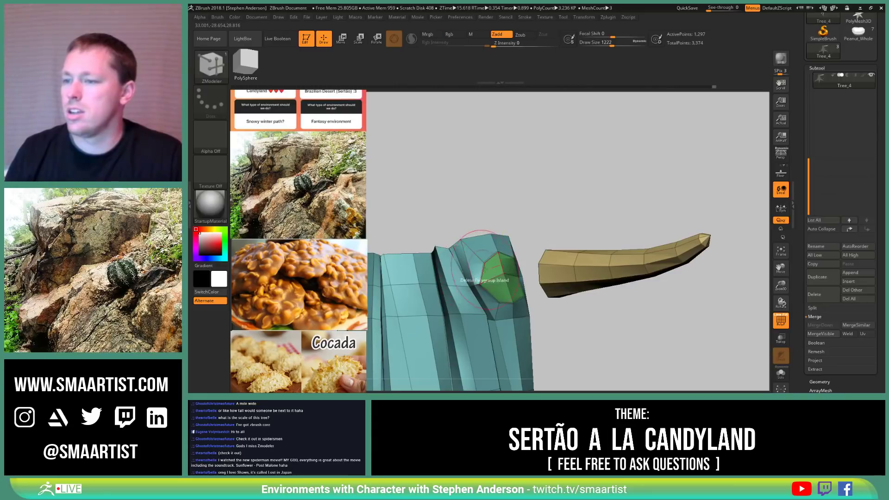
left_click(491, 268)
Step: Bridge the octagonal opening in the trunk to the branch's open end with ZModeler's Bridge edge action, using the Two Holes target
right_click_drag(491, 273, 492, 251, "ctrl")
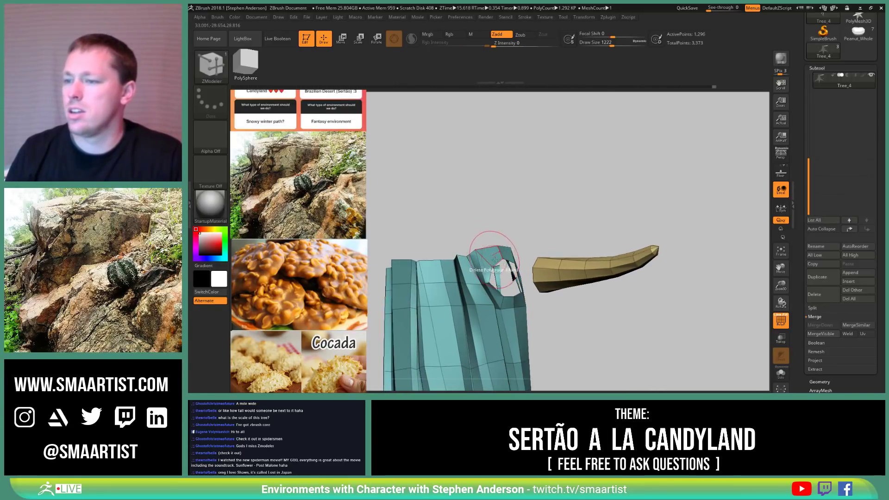
key("space")
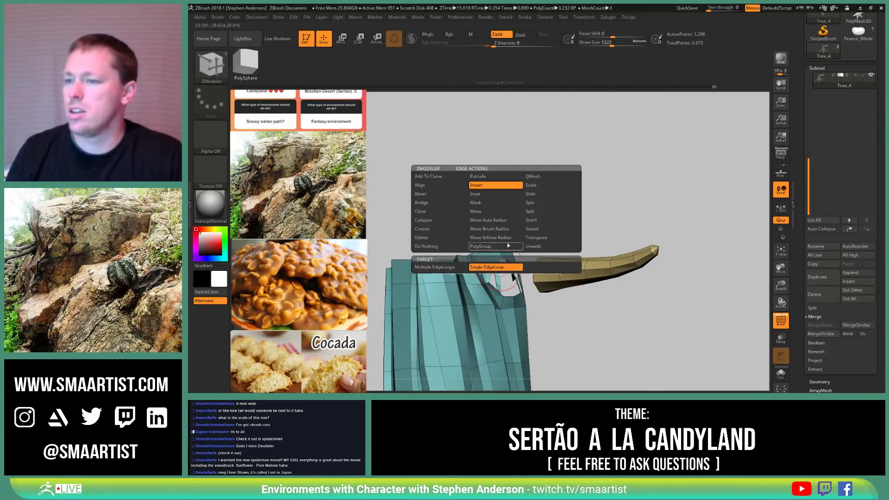
left_click(433, 206)
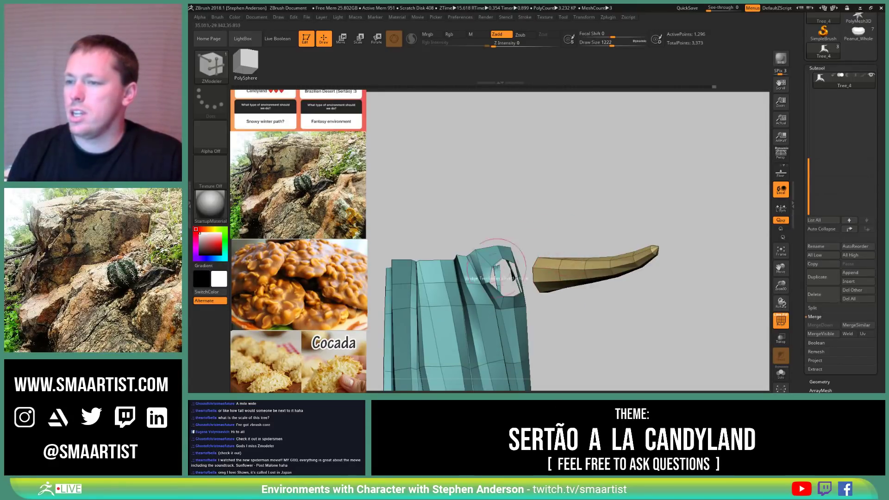
mouse_move(551, 259)
right_mouse_down()
mouse_move(520, 275)
mouse_move(586, 252)
mouse_move(567, 231)
right_mouse_up()
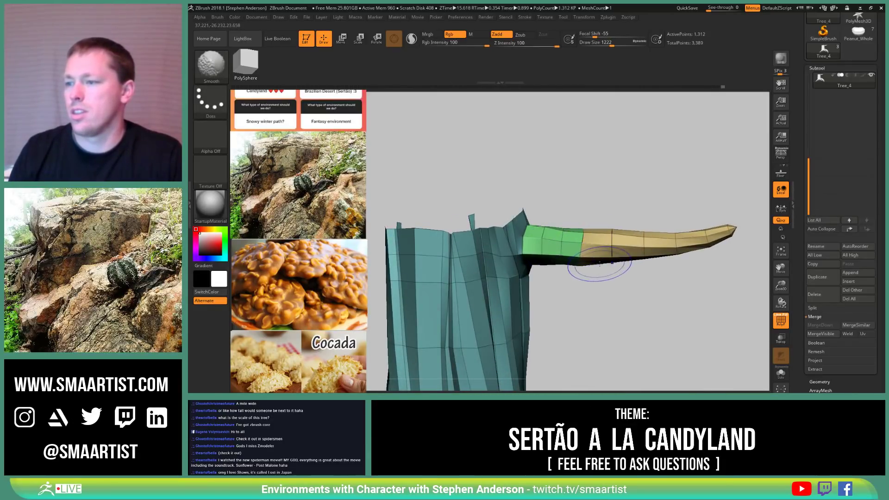
Step: Reshape the joint where the bridged branch meets the trunk with the Move brush, working at draw sizes 636, 397 and 595
key("b")
key("m")
key("v")
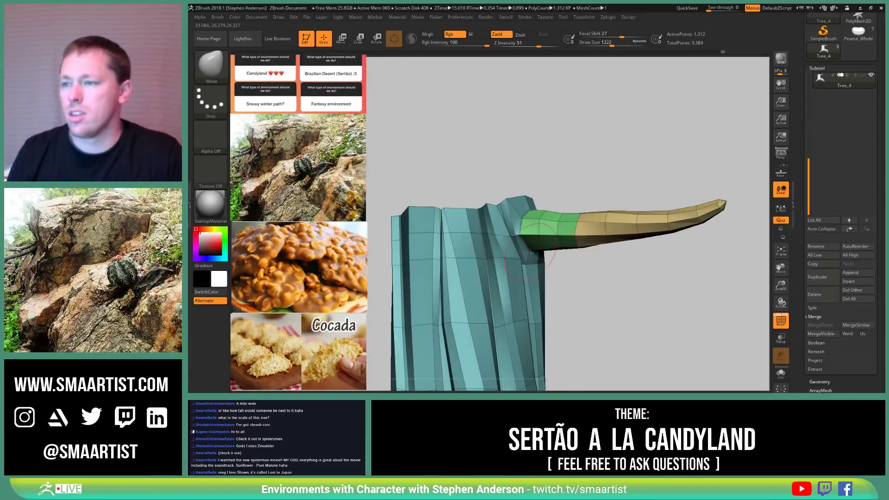
scroll(536, 251, "up", 3)
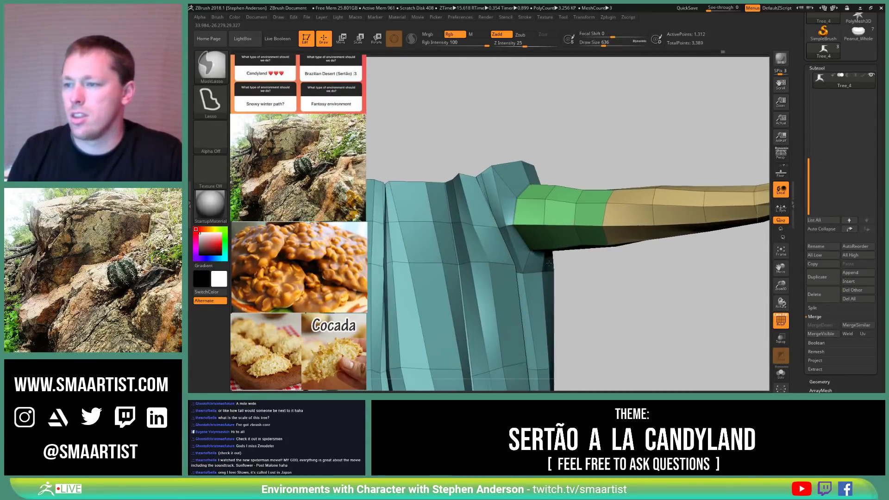
mouse_move(536, 251)
right_mouse_down()
mouse_move(578, 245)
mouse_move(594, 203)
mouse_move(611, 258)
right_mouse_up()
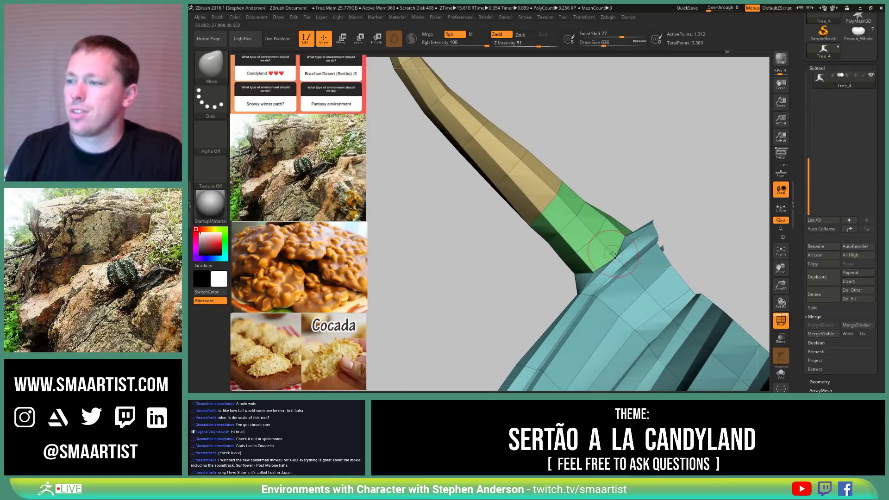
key("s")
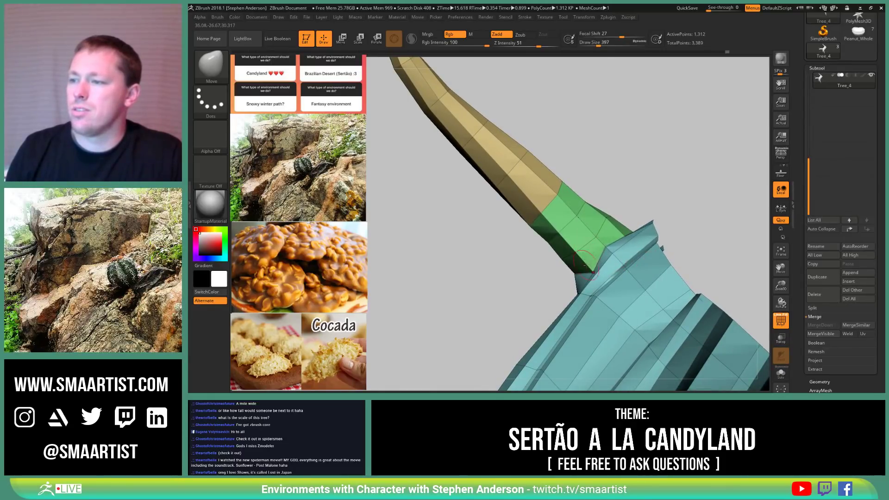
mouse_move(592, 252)
right_mouse_down()
mouse_move(574, 267)
mouse_move(629, 275)
mouse_move(618, 252)
mouse_move(593, 250)
right_mouse_up()
key("bracketright")
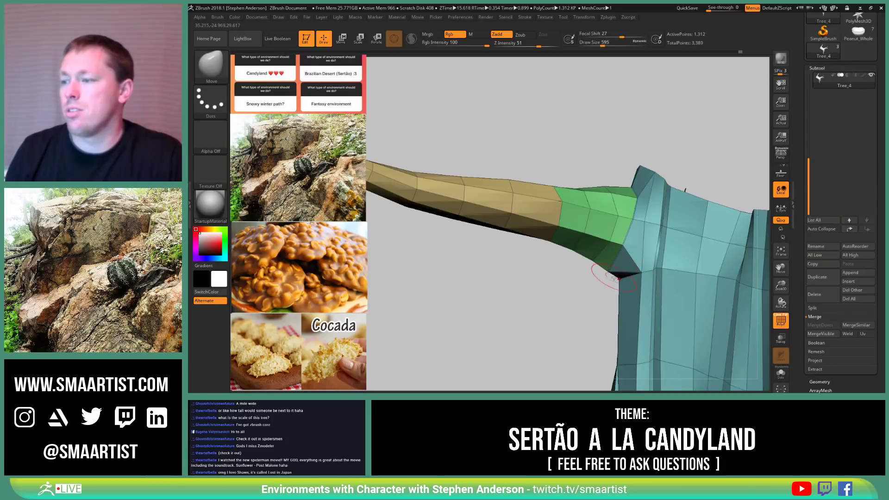
right_click_drag(615, 278, 627, 237)
Step: Mask the trunk, angle the branch upward about its base with the transform gizmo, and return to drawing mode
key("w")
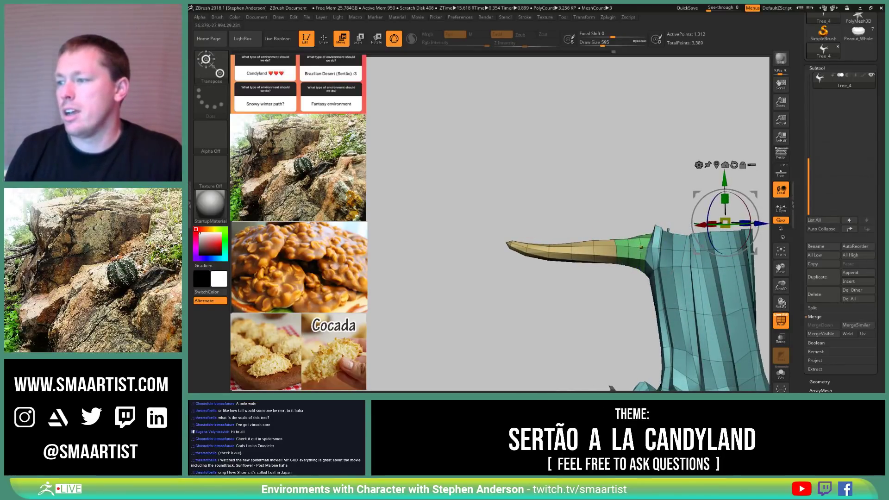
left_click(641, 247, "ctrl")
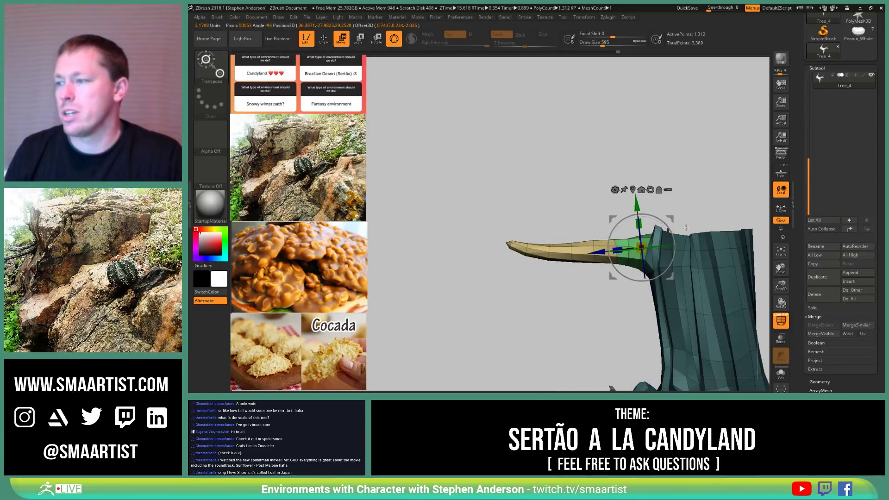
left_click_drag(686, 228, 677, 229)
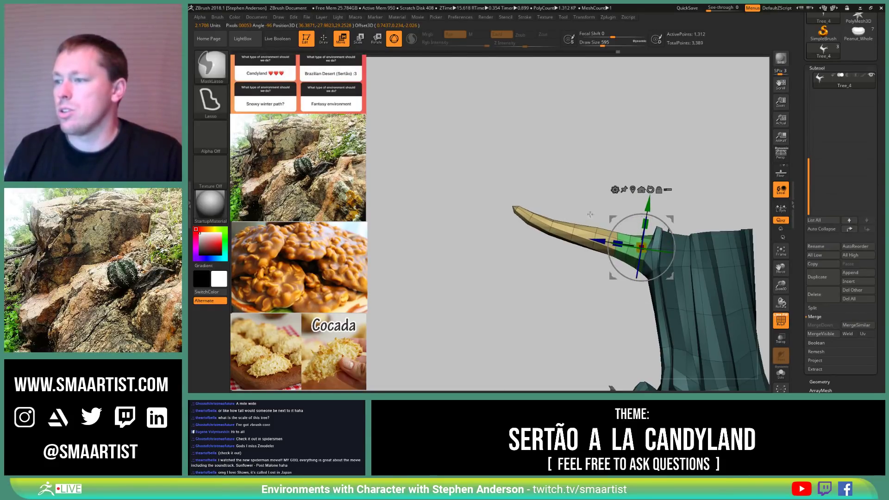
mouse_move(695, 208)
left_mouse_down("ctrl")
mouse_move(658, 296)
mouse_move(598, 214)
mouse_move(616, 210)
left_mouse_up("ctrl")
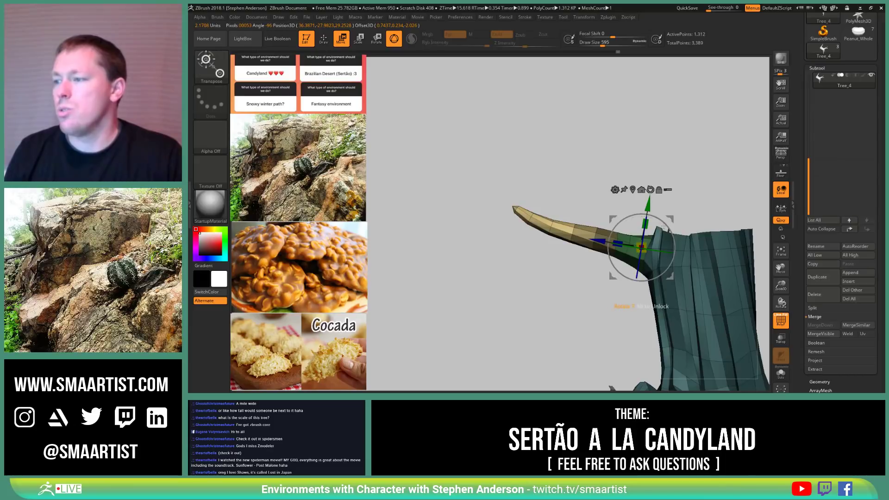
left_click_drag(667, 225, 620, 231)
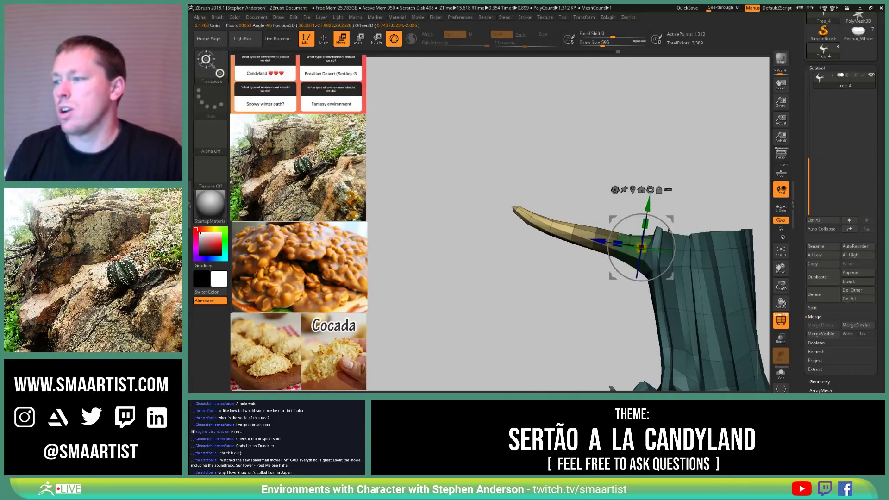
left_click_drag(668, 219, 648, 244, "alt")
key("q")
Step: Bend the branch and widen its base under the joint with the Move brush at draw size 1111
mouse_move(648, 245)
right_mouse_down()
mouse_move(639, 250)
mouse_move(650, 239)
right_mouse_up()
right_click_drag(677, 206, 691, 257, "ctrl")
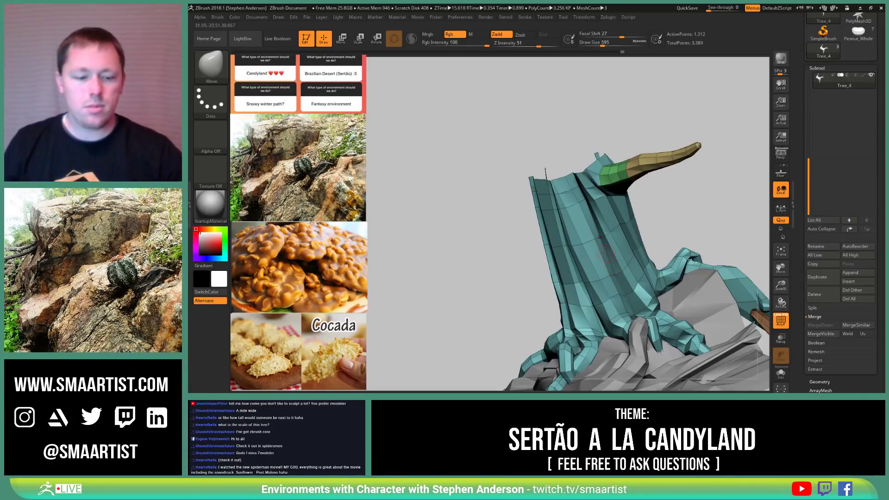
mouse_move(606, 254)
right_mouse_down("ctrl")
mouse_move(603, 238)
mouse_move(522, 239)
mouse_move(520, 228)
mouse_move(568, 222)
mouse_move(574, 243)
mouse_move(539, 228)
mouse_move(561, 232)
right_mouse_up("ctrl")
key("s")
left_click_drag(570, 204, 575, 204)
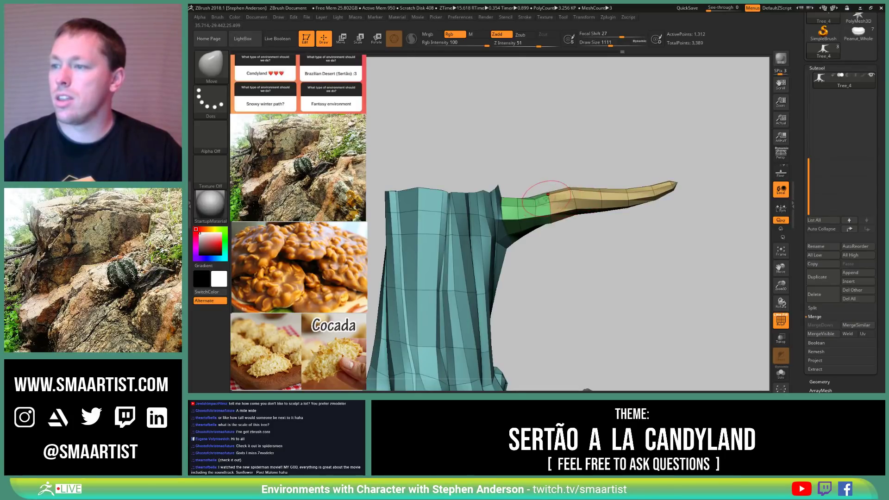
right_click_drag(568, 192, 563, 218)
Step: Remove all creases from the tree mesh with UnCreaseAll in the Geometry settings
left_click_drag(851, 392, 814, 325)
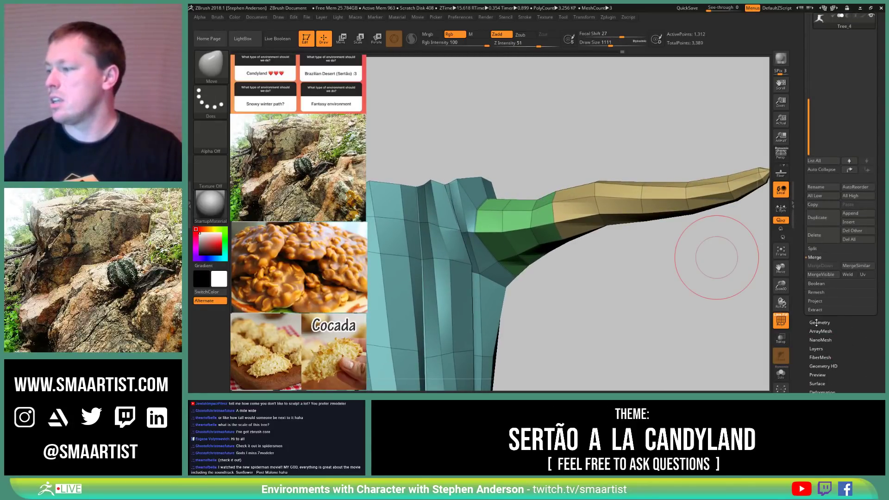
left_click(817, 323)
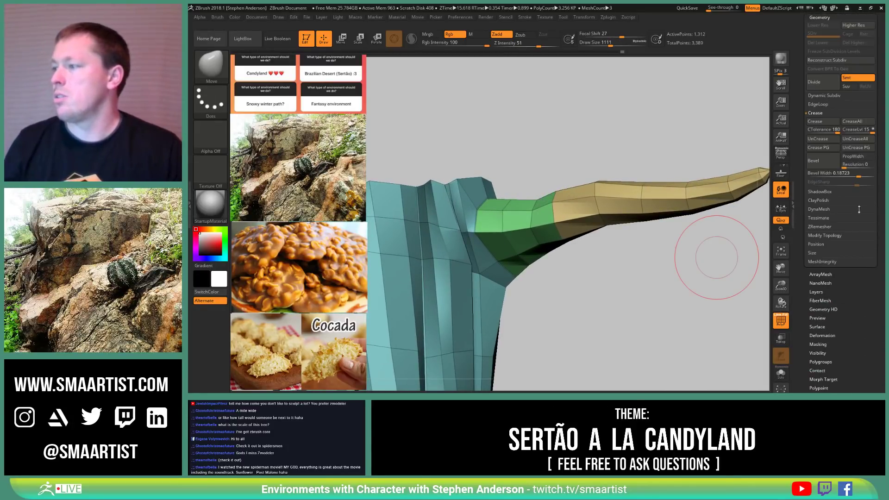
left_click(861, 142)
right_click_drag(540, 278, 538, 240, "ctrl")
right_click_drag(538, 240, 613, 195, "alt")
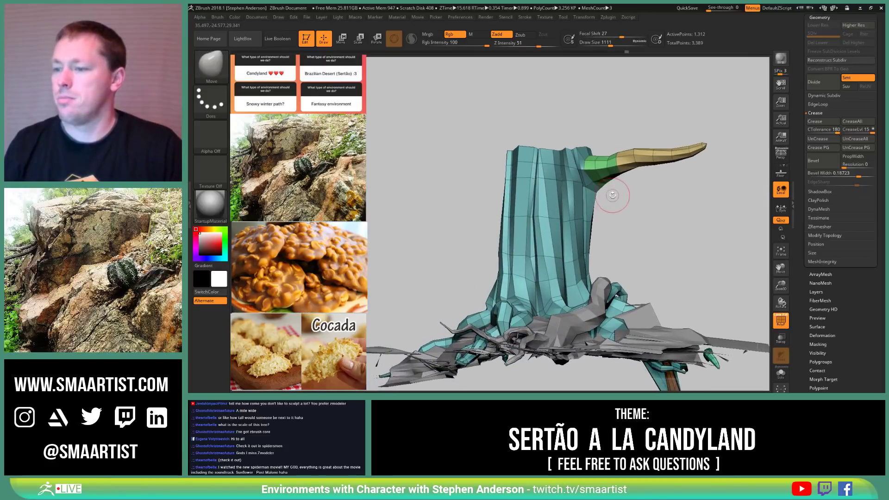
left_click_drag(613, 196, 603, 213, "shift")
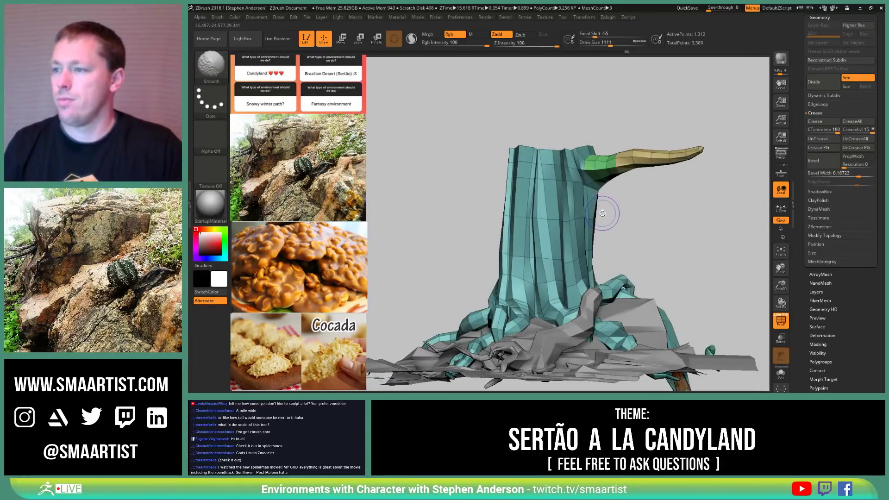
Step: Split a point near the trunk's upper rim into an octagonal face with ZModeler and delete that face to open a second hole
right_click_drag(602, 213, 567, 177, "ctrl")
right_click_drag(566, 177, 544, 212, "alt")
mouse_move(544, 211)
right_mouse_down()
mouse_move(598, 233)
mouse_move(535, 218)
mouse_move(564, 219)
mouse_move(528, 200)
right_mouse_up()
key("b")
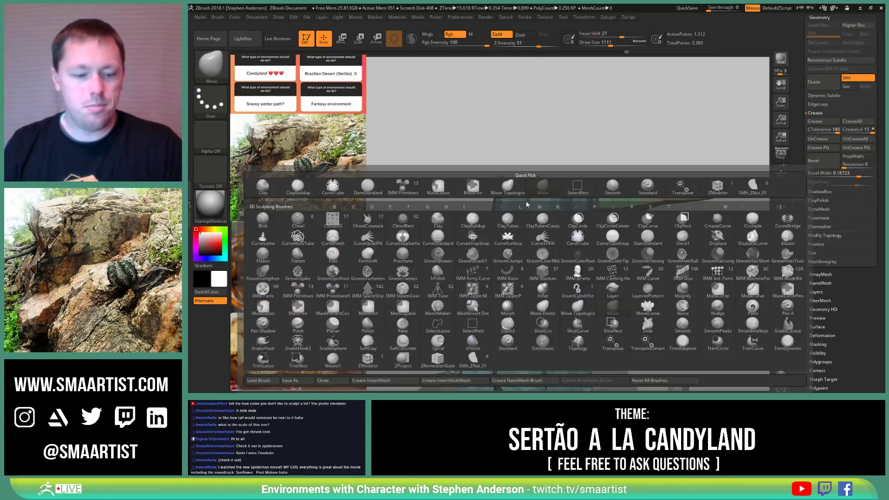
key("z")
key("m")
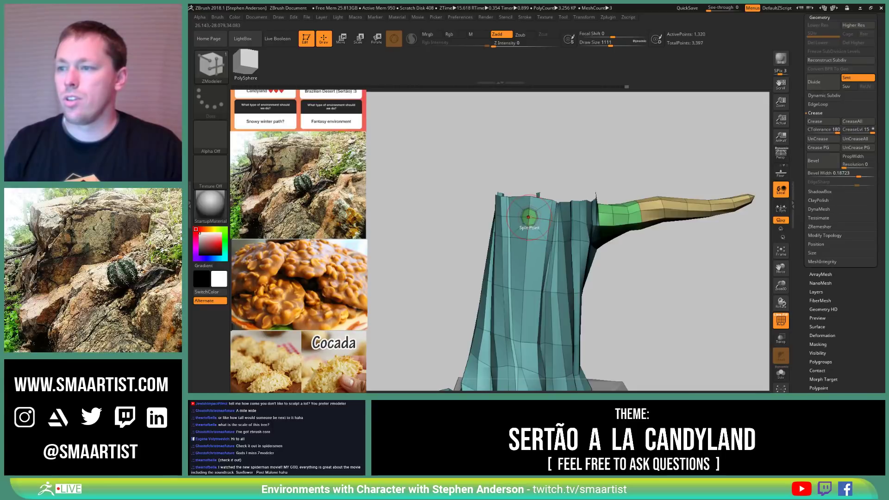
mouse_move(537, 218)
right_mouse_down()
mouse_move(522, 218)
mouse_move(545, 217)
mouse_move(535, 211)
mouse_move(548, 227)
right_mouse_up()
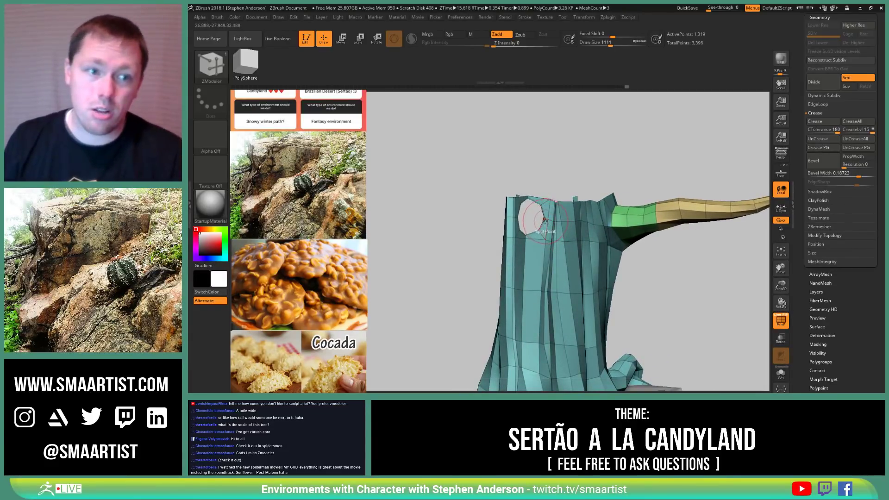
mouse_move(569, 211)
right_mouse_down()
mouse_move(557, 213)
mouse_move(571, 212)
right_mouse_up()
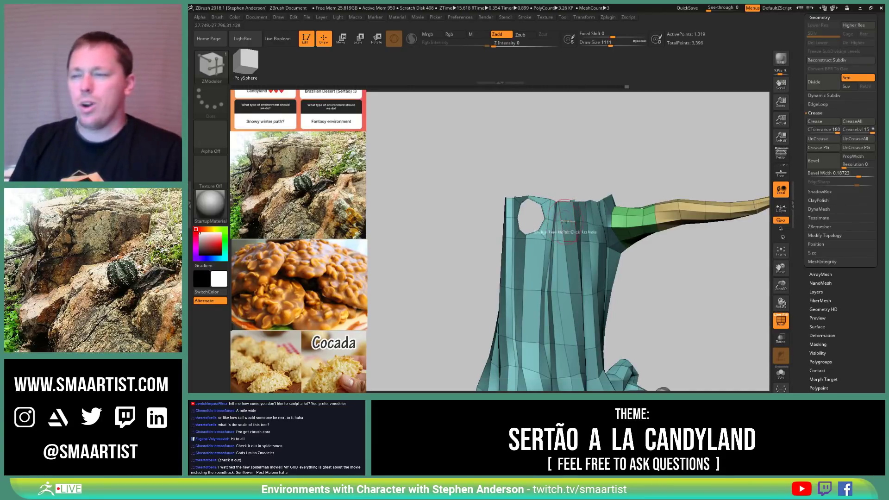
Step: Insert two horizontal edge loops around the middle of the trunk with ZModeler, using the Single EdgeLoop target
mouse_move(591, 271)
right_mouse_down("ctrl")
mouse_move(587, 234)
mouse_move(519, 181)
right_mouse_up("ctrl")
key("shift+f")
mouse_move(641, 264)
left_mouse_down()
mouse_move(647, 246)
mouse_move(653, 264)
mouse_move(609, 260)
mouse_move(626, 265)
left_mouse_up()
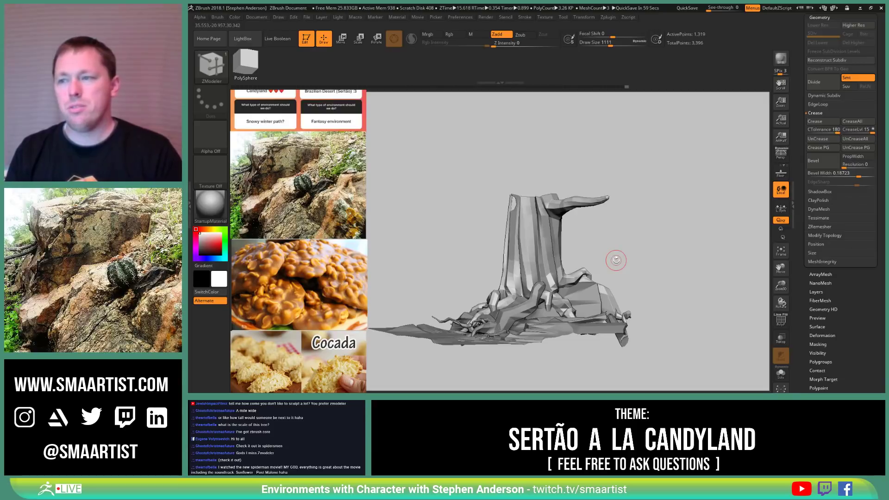
key("shift+f")
mouse_move(492, 227)
right_mouse_down()
mouse_move(539, 242)
mouse_move(567, 266)
mouse_move(512, 218)
right_mouse_up()
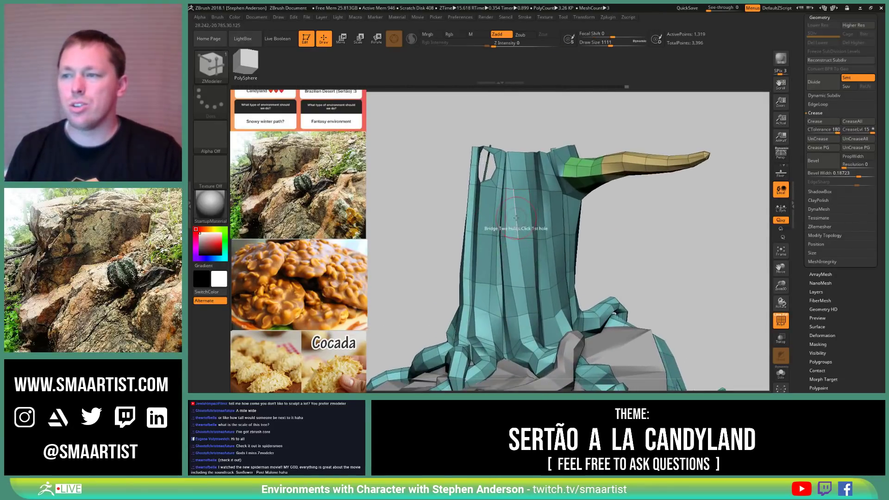
key("space")
left_click(506, 185)
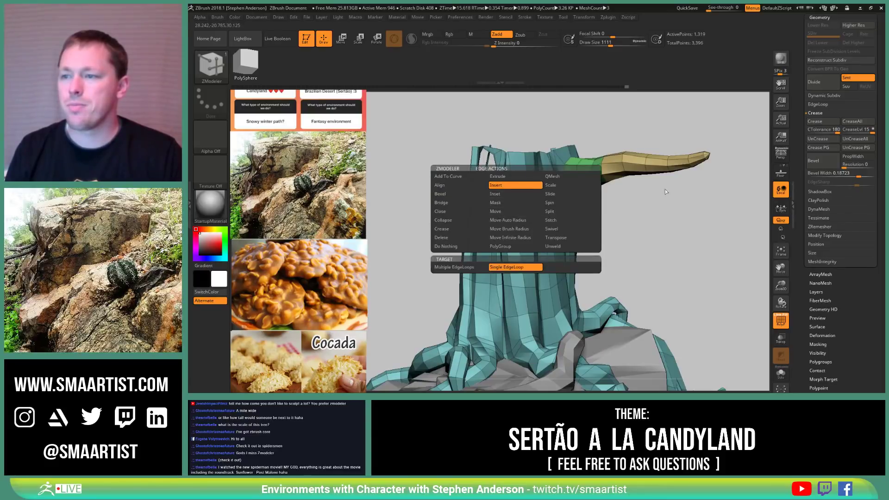
left_click(514, 215)
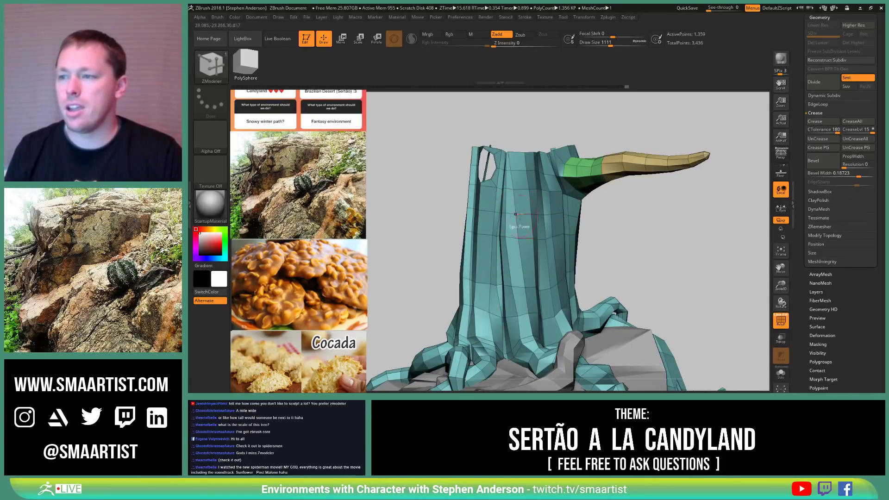
left_click(521, 263)
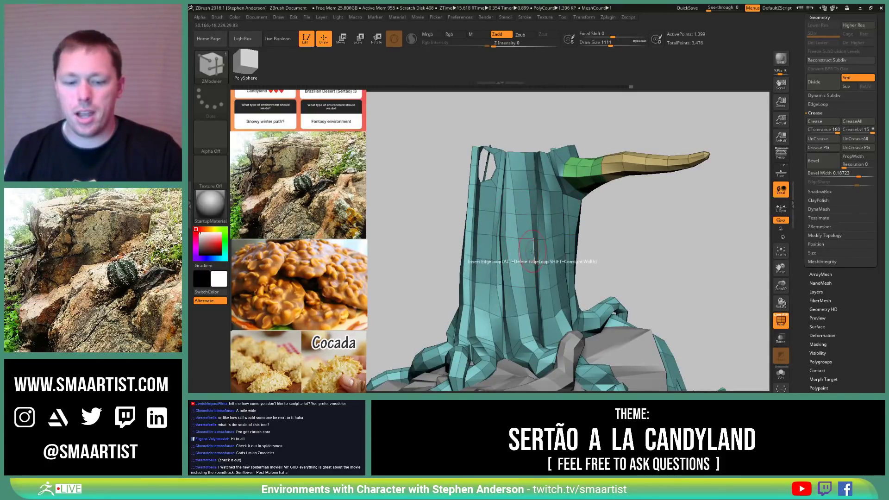
Step: Shape the trunk's central vertical groove into an irregular line with the Move brush at draw sizes 930 and 595
key("b")
key("m")
key("v")
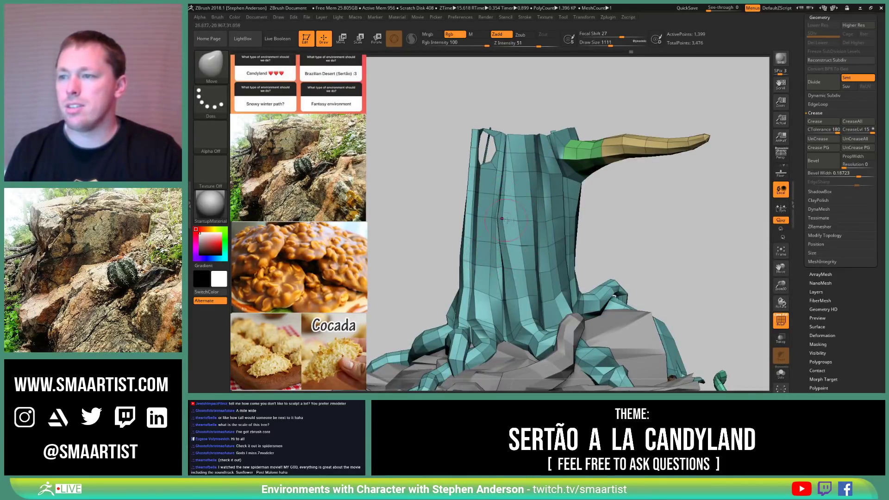
right_click_drag(506, 244, 488, 222)
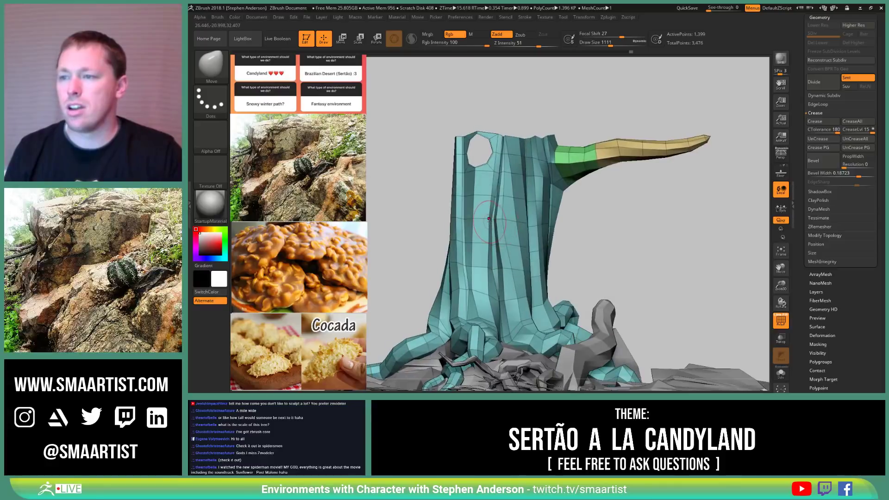
key("s")
left_click_drag(488, 223, 487, 223)
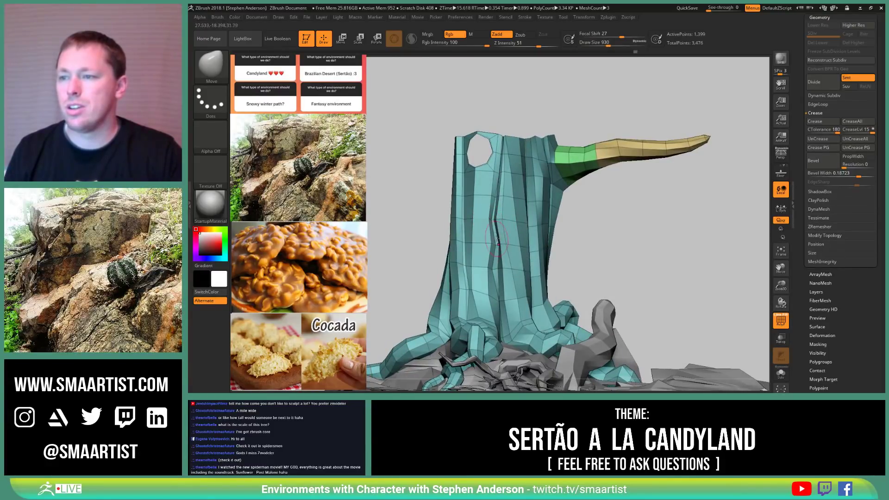
left_click_drag(498, 248, 493, 247)
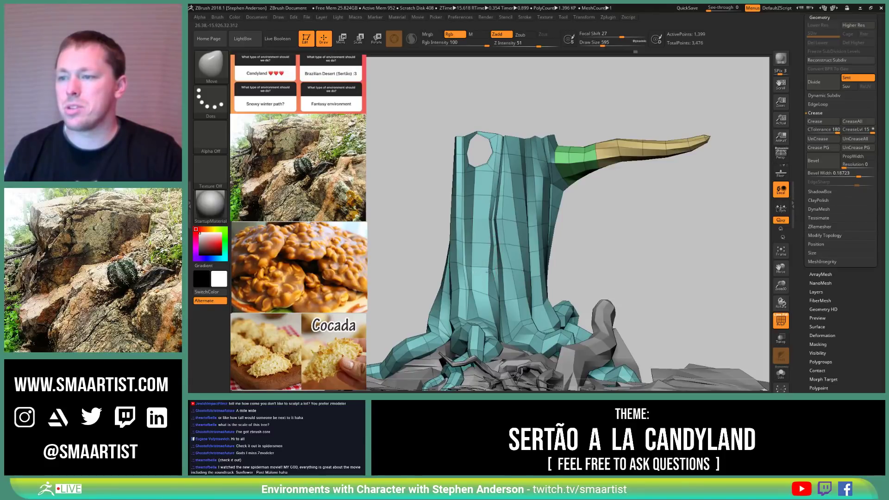
Step: Adjust the trunk's bark ridges around the side below the open hole with the Move brush at draw sizes 1194 and 764
mouse_move(498, 268)
right_mouse_down()
mouse_move(541, 242)
mouse_move(469, 188)
mouse_move(479, 181)
right_mouse_up()
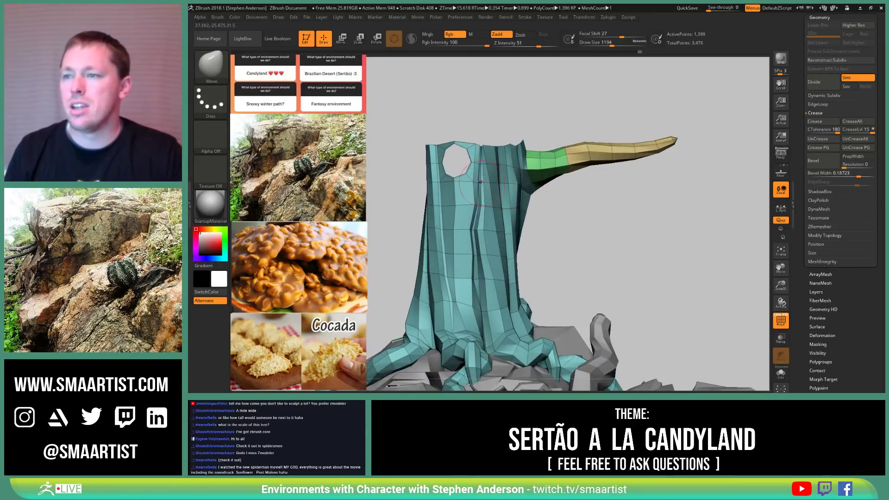
key("s")
left_click_drag(478, 182, 472, 182)
right_click_drag(472, 182, 529, 198)
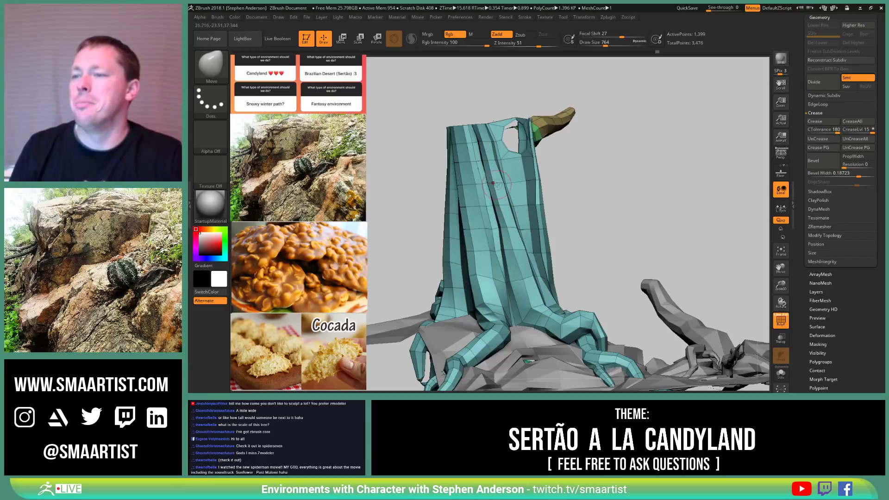
Step: Shape the bark ridges around the trunk's remaining sides with the Move brush at draw sizes 764 and 1058
mouse_move(509, 204)
right_mouse_down()
mouse_move(488, 230)
mouse_move(504, 204)
right_mouse_up()
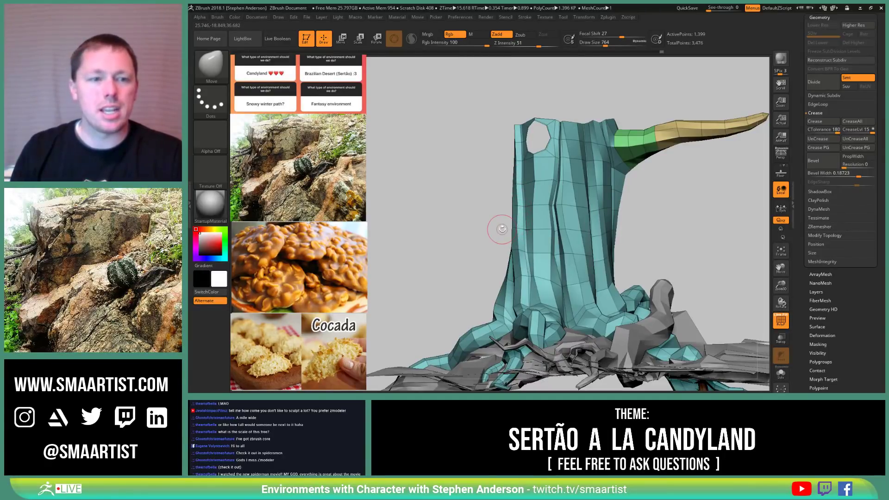
mouse_move(661, 260)
right_mouse_down("ctrl")
mouse_move(653, 245)
mouse_move(570, 211)
mouse_move(509, 264)
mouse_move(494, 260)
mouse_move(507, 280)
right_mouse_up("ctrl")
mouse_move(508, 280)
right_mouse_down()
mouse_move(522, 238)
mouse_move(493, 215)
mouse_move(498, 209)
mouse_move(482, 178)
right_mouse_up()
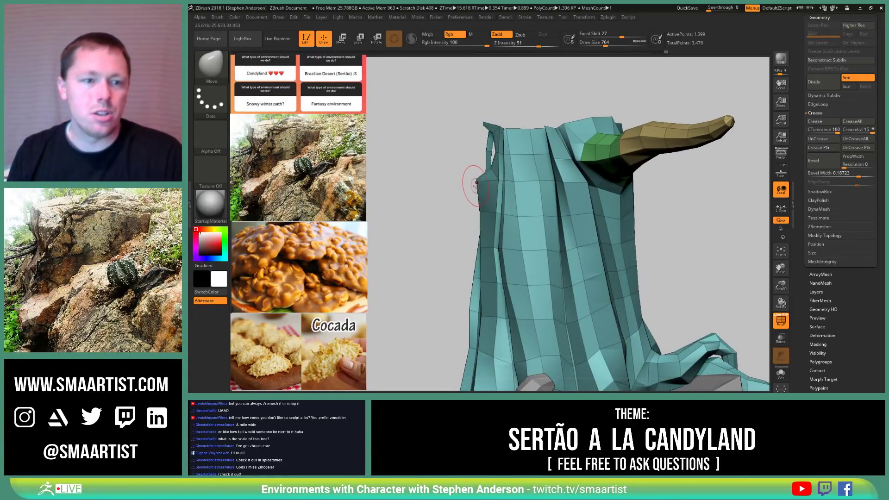
mouse_move(477, 183)
right_mouse_down()
mouse_move(558, 189)
mouse_move(518, 228)
mouse_move(518, 260)
right_mouse_up()
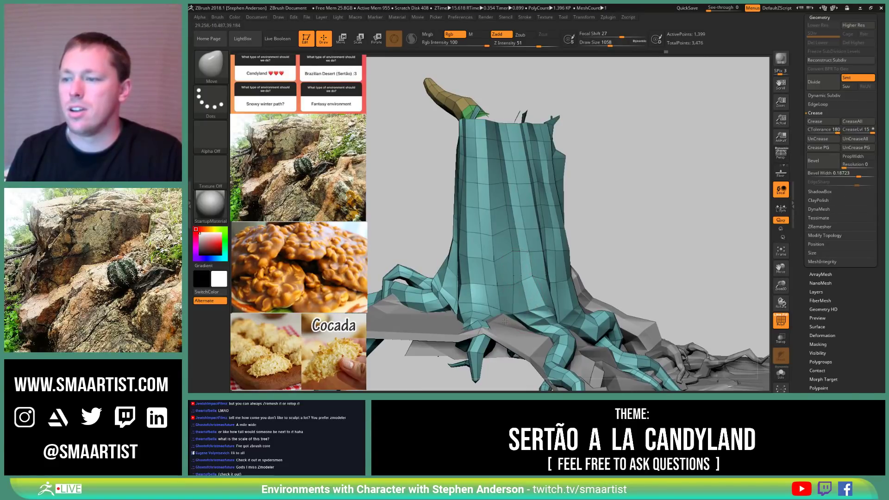
right_click_drag(514, 283, 500, 271)
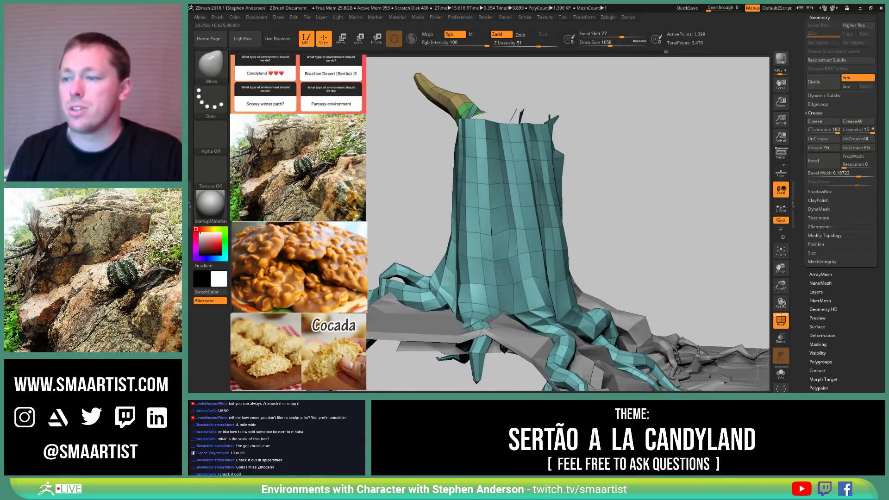
right_click_drag(514, 232, 520, 261)
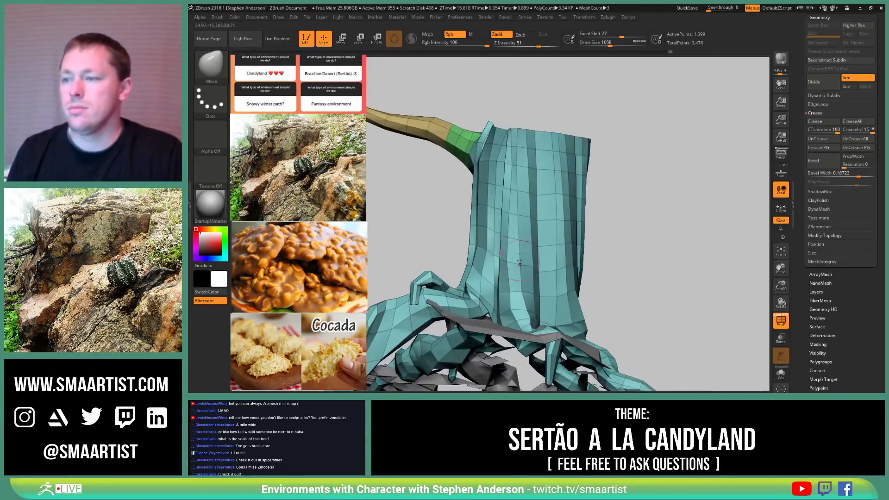
Step: Adjust the trunk's side beneath the attached branch with the Move brush at draw sizes 1719 and 1111
key("bracketright")
key("bracketright")
key("bracketright")
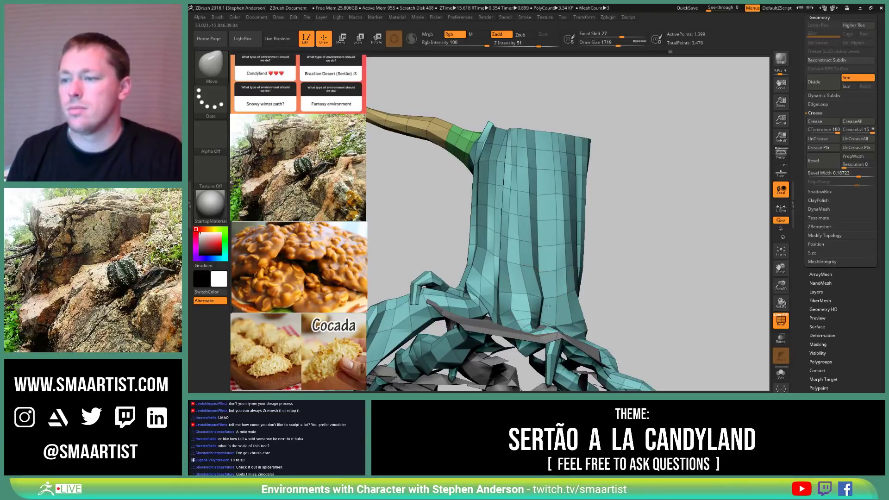
mouse_move(518, 190)
right_mouse_down()
mouse_move(526, 218)
mouse_move(482, 234)
mouse_move(479, 198)
right_mouse_up()
key("s")
left_click_drag(478, 198, 473, 195)
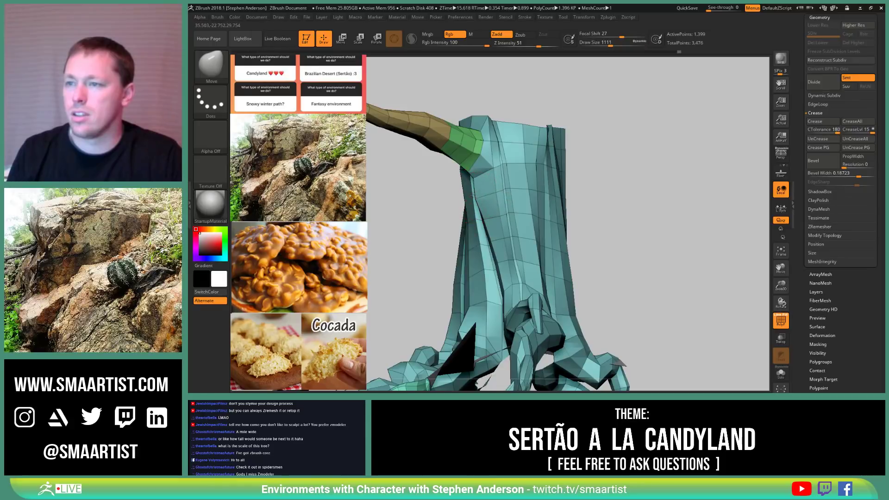
Step: Refine the vertical bark grooves on the lower trunk above the roots with the Move brush at draw size 1111
right_click_drag(496, 192, 513, 164)
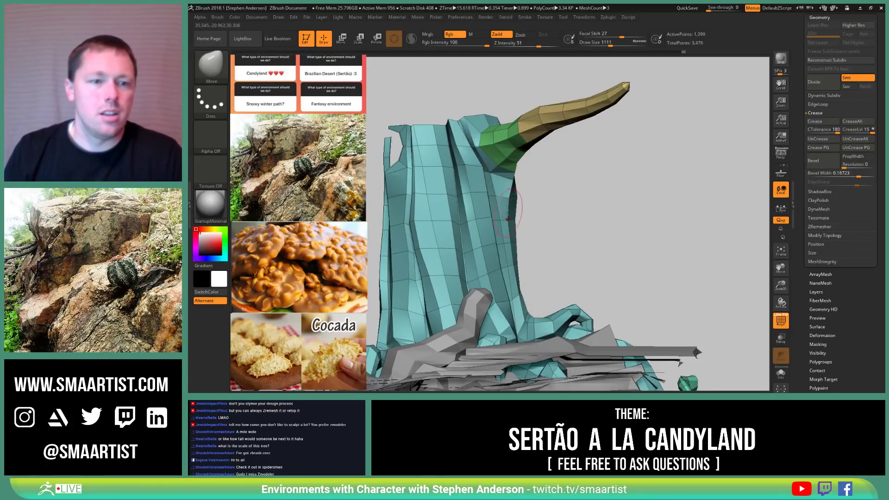
right_click_drag(508, 214, 568, 184)
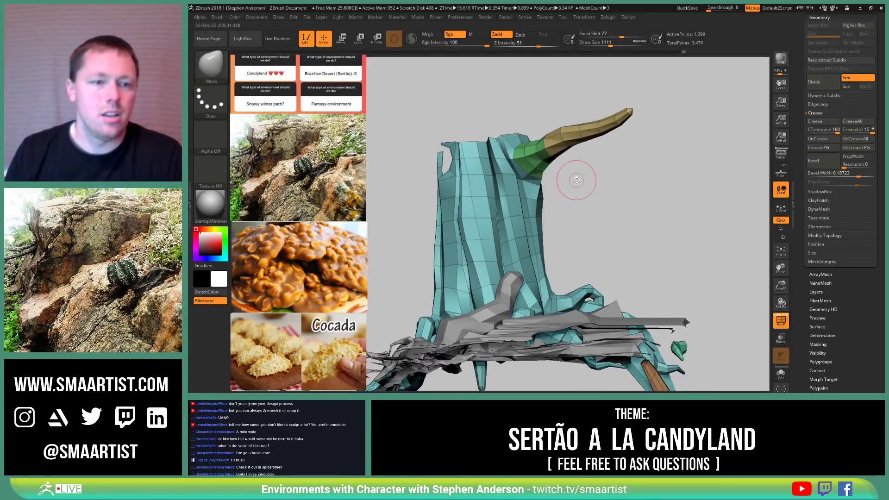
left_click_drag(576, 183, 544, 223)
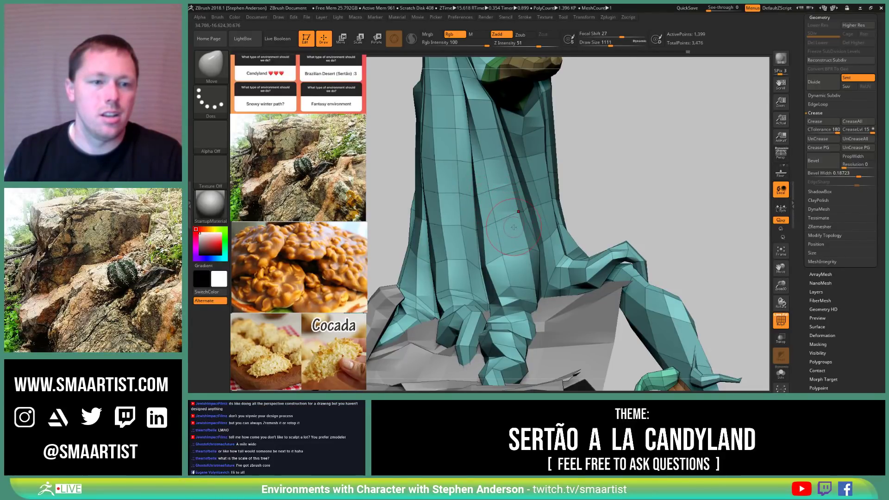
mouse_move(513, 228)
right_mouse_down("ctrl")
mouse_move(511, 185)
mouse_move(556, 198)
mouse_move(535, 197)
mouse_move(536, 226)
mouse_move(531, 191)
right_mouse_up("ctrl")
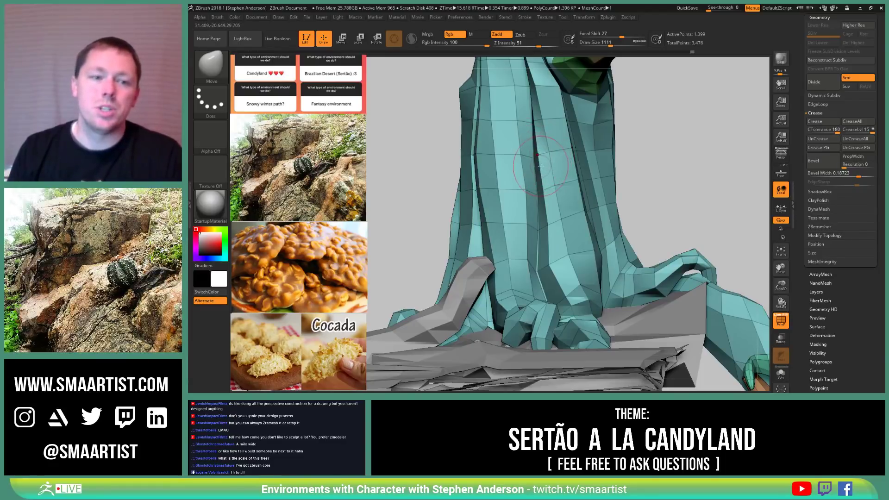
right_click_drag(541, 166, 552, 203, "ctrl")
Step: Hide the polyframe and sharpen the bark groove between the open hole and the branch with the Move brush at draw size 519
key("shift+f")
mouse_move(602, 233)
right_mouse_down()
mouse_move(613, 242)
mouse_move(592, 242)
right_mouse_up()
mouse_move(529, 226)
right_mouse_down("ctrl")
mouse_move(480, 175)
mouse_move(500, 222)
mouse_move(522, 239)
mouse_move(518, 232)
right_mouse_up("ctrl")
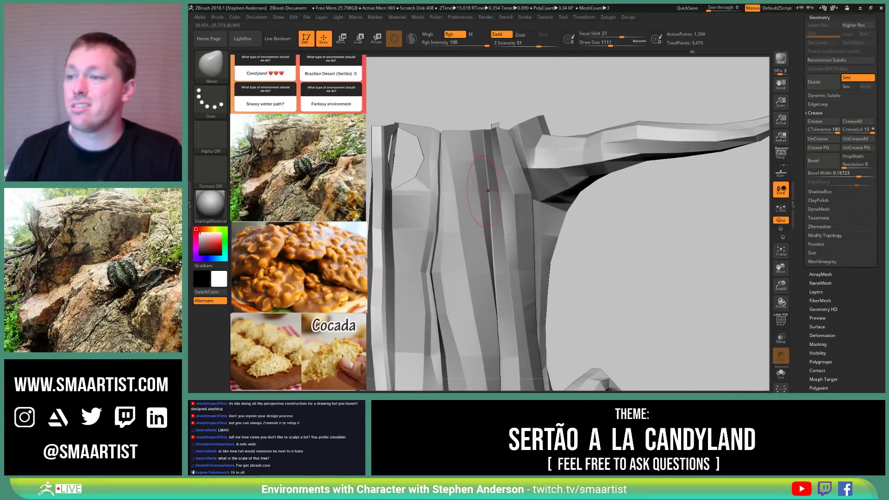
key("s")
left_click_drag(484, 188, 482, 188)
mouse_move(482, 173)
right_mouse_down()
mouse_move(495, 203)
mouse_move(488, 200)
mouse_move(497, 179)
mouse_move(490, 154)
mouse_move(499, 180)
mouse_move(492, 153)
mouse_move(486, 177)
mouse_move(507, 212)
right_mouse_up()
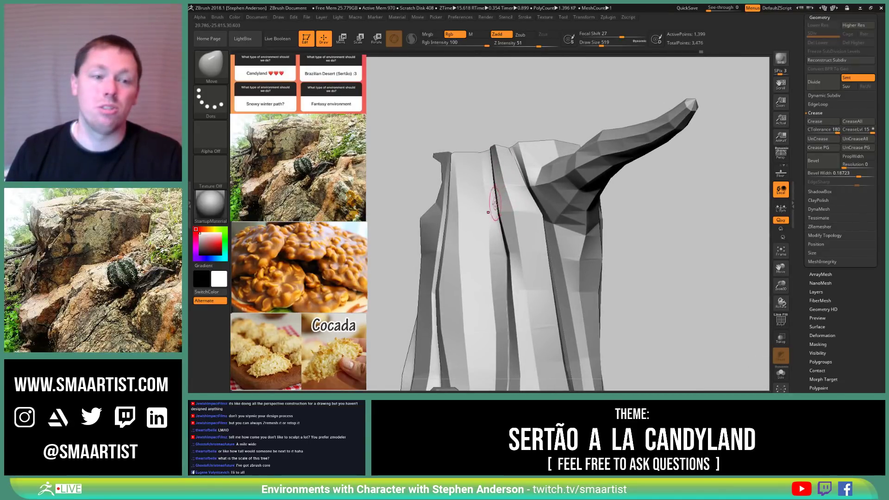
mouse_move(489, 204)
right_mouse_down()
mouse_move(504, 213)
mouse_move(483, 184)
mouse_move(540, 211)
mouse_move(515, 213)
mouse_move(506, 171)
mouse_move(489, 214)
mouse_move(515, 215)
mouse_move(494, 213)
mouse_move(524, 199)
mouse_move(500, 200)
mouse_move(514, 204)
right_mouse_up()
key("shift+f")
key("shift+f")
Step: Cap the trunk's open top with ZModeler's edge action Close, using the Convex Hole target and the Polygroup Flat modifier
key("b")
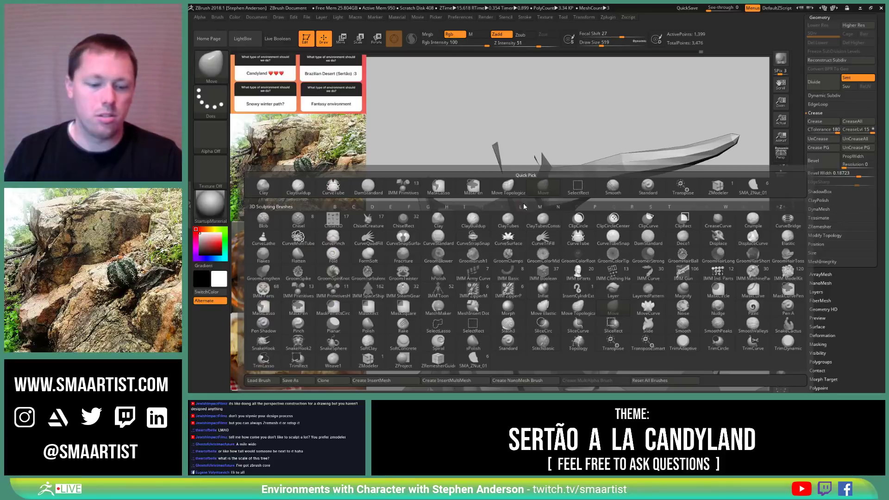
key("m")
key("space")
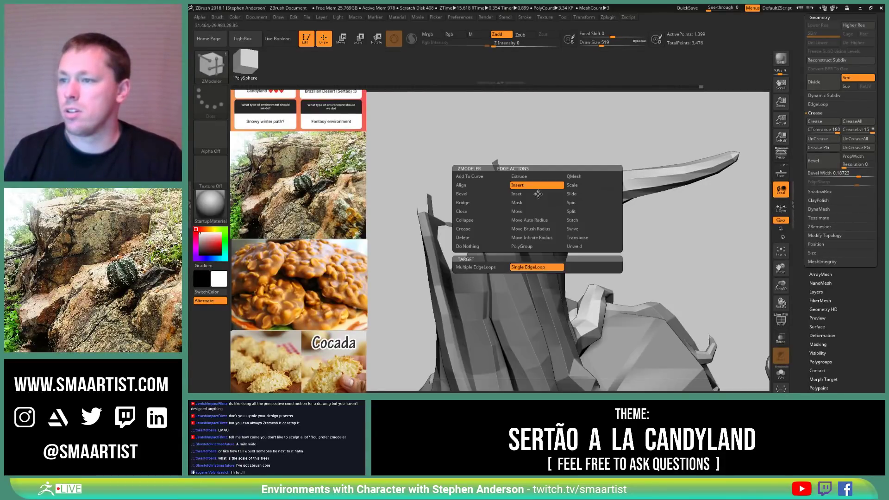
left_click(463, 212)
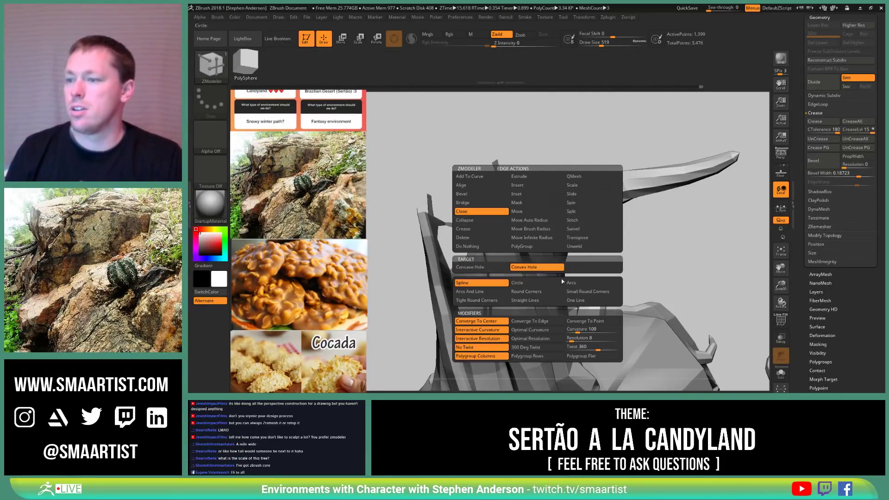
left_click(579, 357)
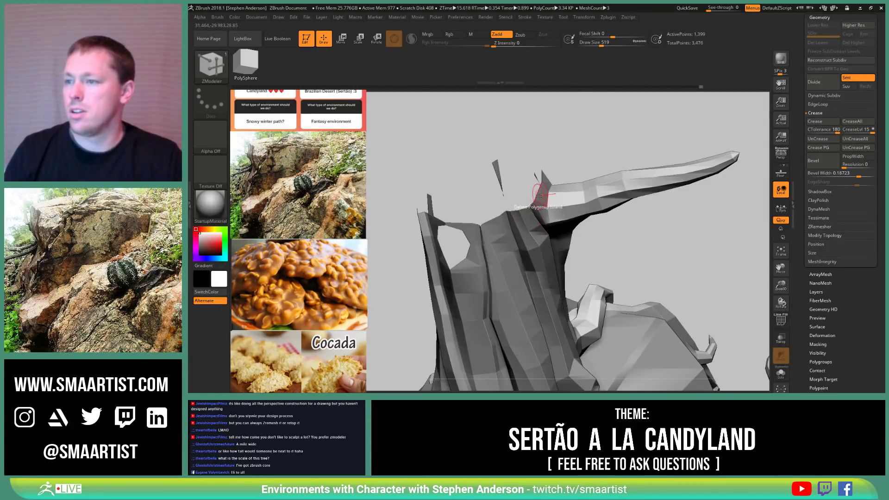
left_click(539, 195)
key("shift+f")
right_click_drag(528, 194, 543, 222, "alt")
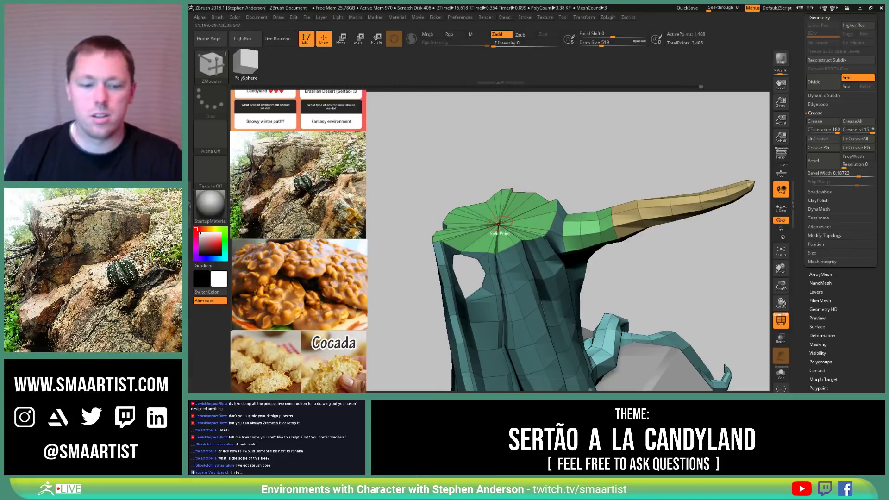
key("w")
left_click(500, 226, "ctrl")
mouse_move(546, 274)
right_mouse_down("ctrl")
mouse_move(547, 248)
mouse_move(547, 263)
mouse_move(628, 156)
right_mouse_up("ctrl")
left_click_drag(620, 136, 643, 158, "ctrl")
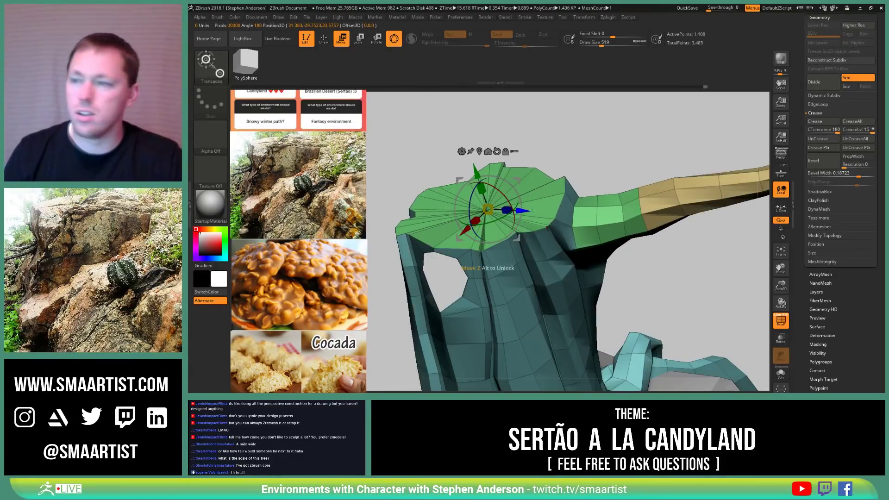
key("q")
Step: Assign the trunk's cap its own polygroup with ZModeler's PolyGroup polygon action and the Polygroup Island target
key("space")
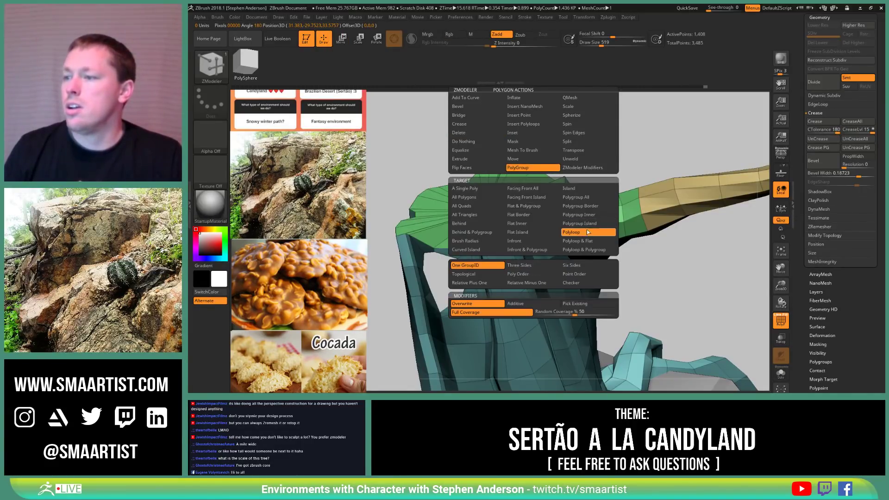
left_click(603, 224)
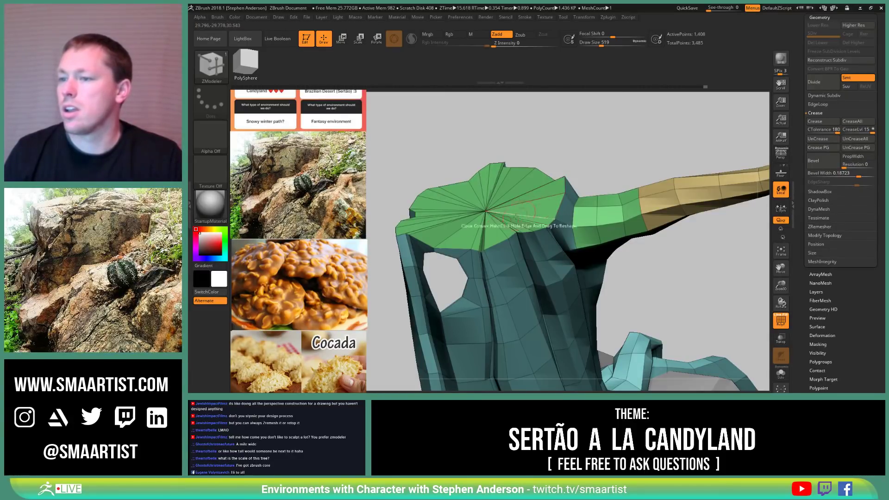
right_click_drag(459, 241, 486, 223)
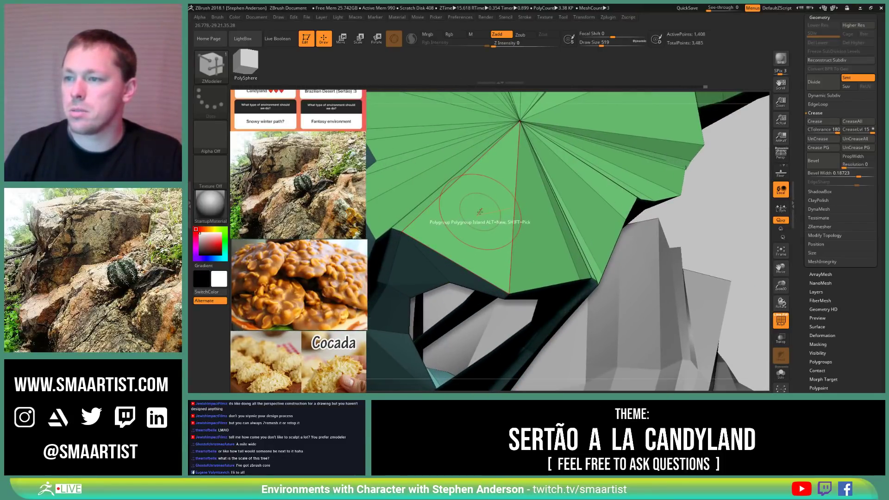
left_click(481, 213)
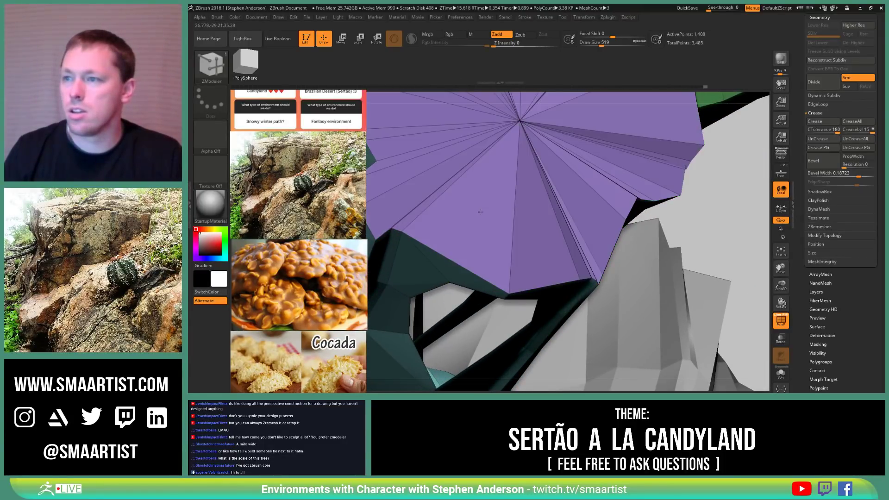
mouse_move(480, 212)
right_mouse_down("ctrl")
mouse_move(476, 241)
mouse_move(472, 215)
right_mouse_up("ctrl")
Step: Mask everything except the trunk's cap, extrude the cap straight up about 6.8 units with the gizmo, and clear the mask
key("w")
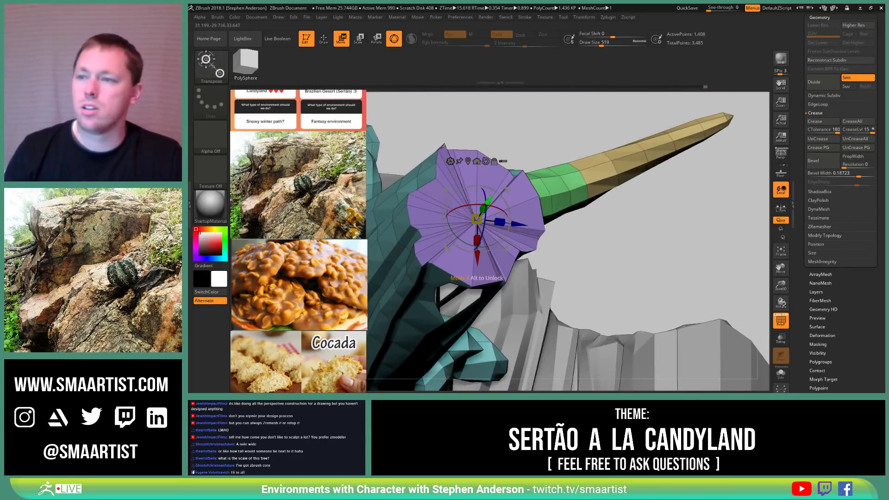
left_click(468, 161)
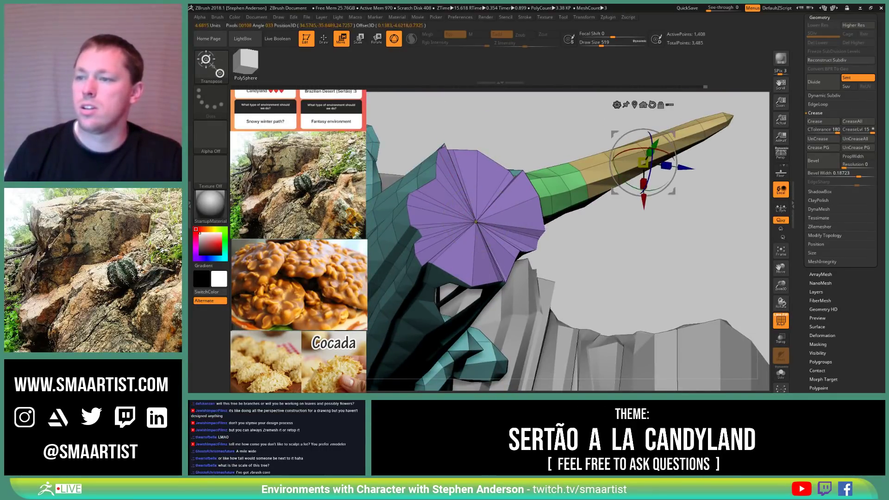
left_click(458, 221, "ctrl")
right_click_drag(465, 250, 499, 229)
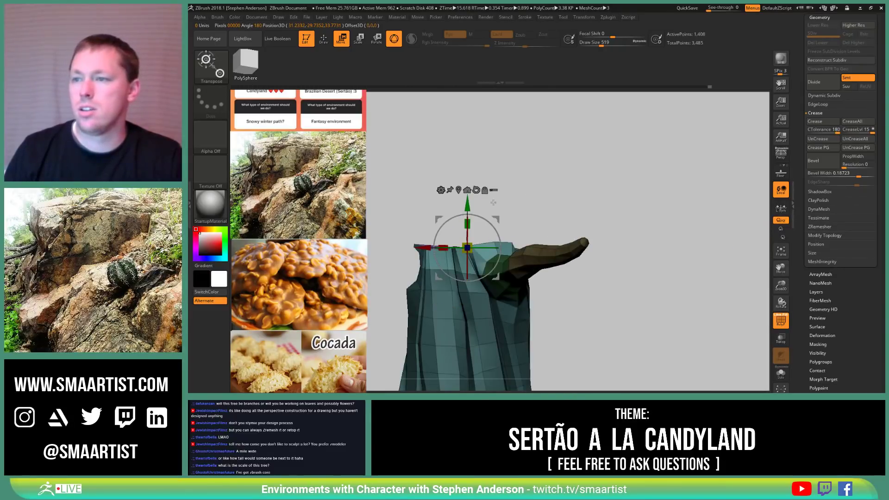
left_click_drag(468, 206, 467, 129, "ctrl")
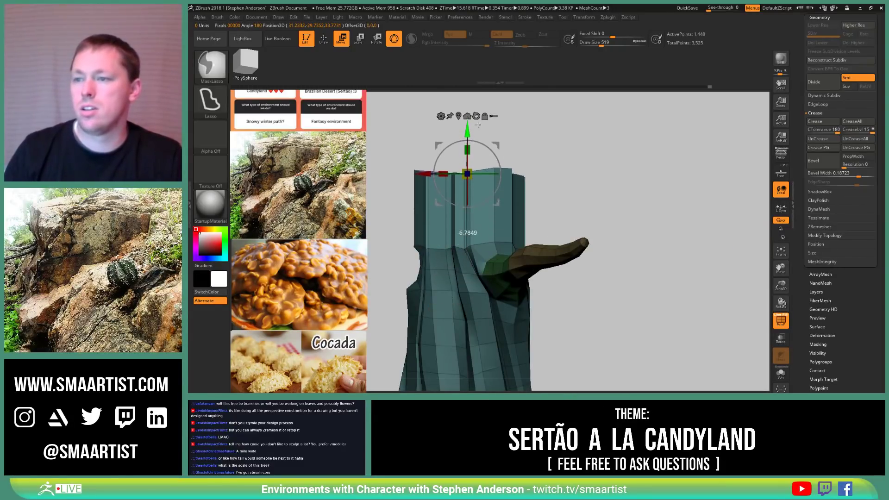
right_click_drag(545, 210, 540, 199, "ctrl")
key("q")
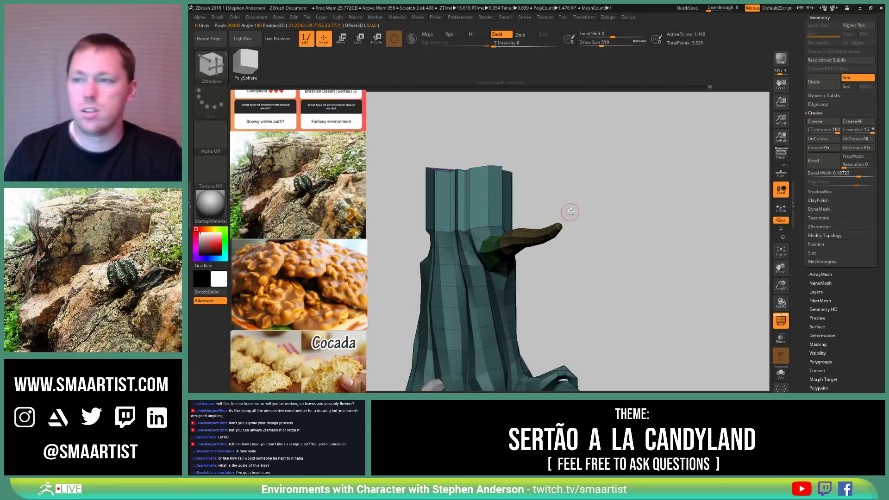
left_click_drag(596, 187, 610, 210, "ctrl")
mouse_move(610, 211)
right_mouse_down("ctrl")
mouse_move(519, 194)
mouse_move(531, 200)
mouse_move(555, 192)
mouse_move(573, 218)
mouse_move(566, 201)
right_mouse_up("ctrl")
key("shift+f")
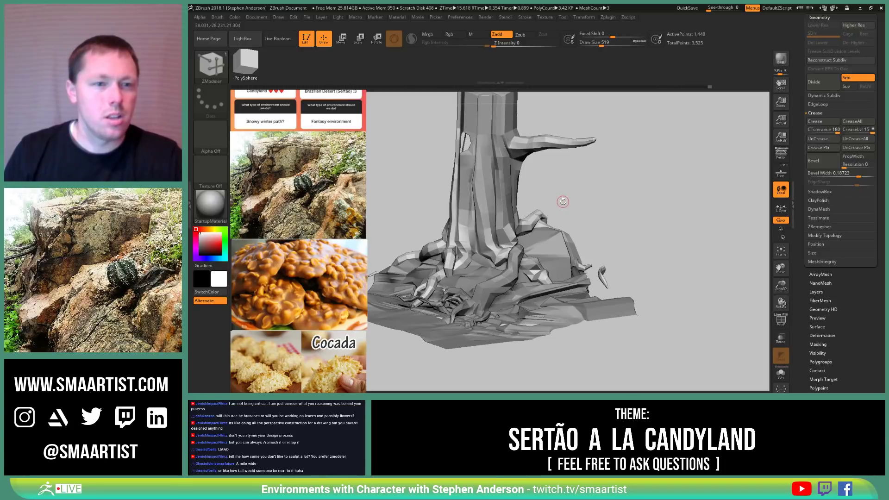
Step: Adjust the extended trunk's overall form with the Move brush at draw size 2459
right_click_drag(553, 200, 575, 214)
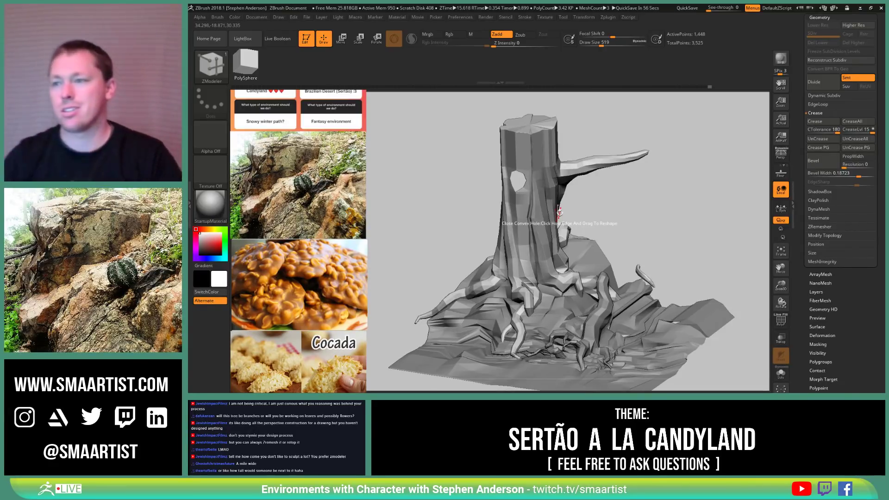
mouse_move(506, 211)
right_mouse_down()
mouse_move(494, 193)
mouse_move(508, 181)
mouse_move(543, 229)
mouse_move(546, 216)
mouse_move(513, 174)
mouse_move(523, 212)
mouse_move(498, 205)
mouse_move(500, 169)
mouse_move(524, 201)
mouse_move(516, 191)
mouse_move(500, 203)
right_mouse_up()
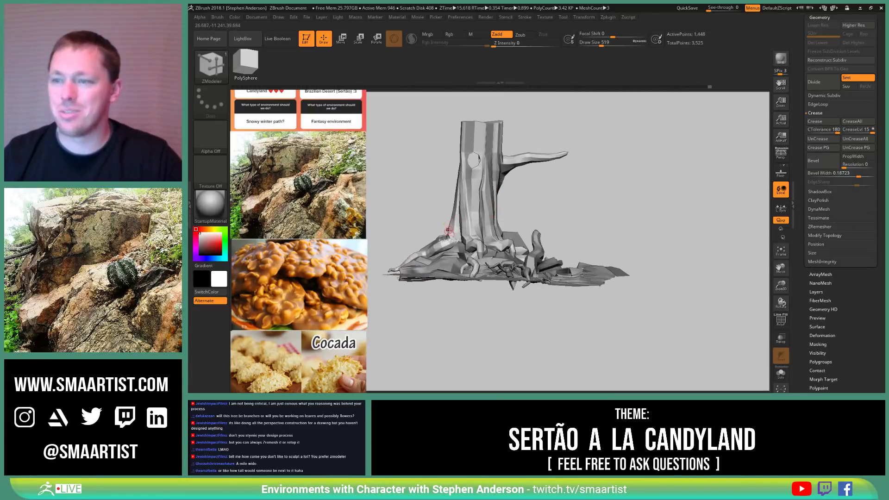
key("b")
key("m")
key("v")
key("s")
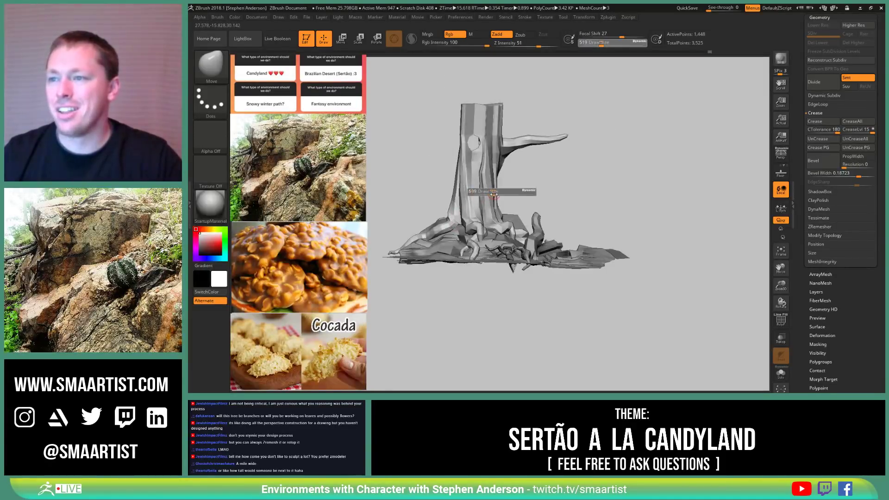
left_click_drag(508, 199, 516, 199)
mouse_move(516, 199)
right_mouse_down()
mouse_move(448, 208)
mouse_move(498, 210)
mouse_move(485, 223)
right_mouse_up()
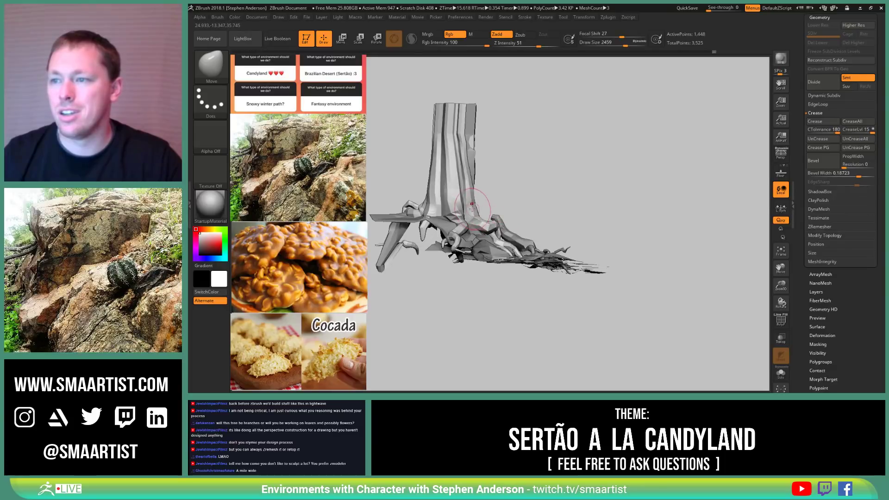
Step: Reshape the roots around the trunk's base with the Move brush, reducing the draw size to 1084
mouse_move(477, 186)
right_mouse_down()
mouse_move(466, 191)
mouse_move(482, 193)
mouse_move(460, 190)
mouse_move(471, 229)
mouse_move(460, 250)
mouse_move(486, 254)
mouse_move(489, 268)
right_mouse_up()
key("s")
left_click_drag(488, 267, 477, 264)
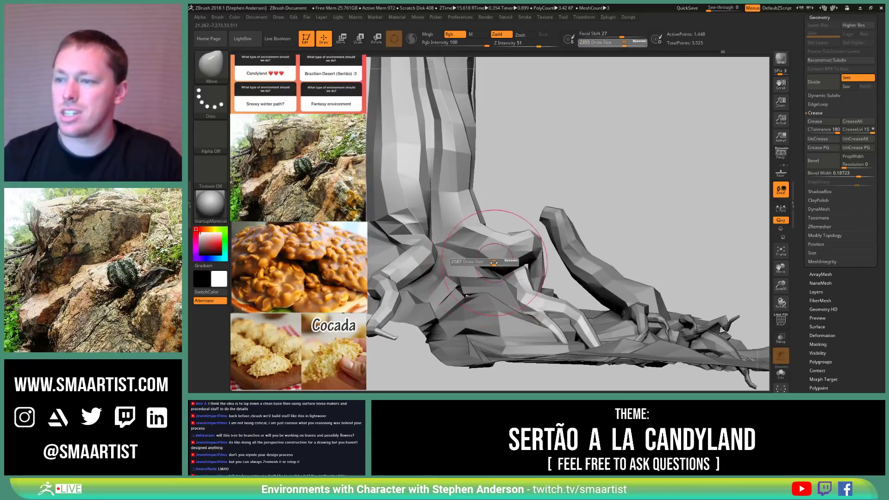
mouse_move(489, 290)
right_mouse_down()
mouse_move(523, 250)
mouse_move(514, 243)
mouse_move(523, 301)
mouse_move(511, 270)
mouse_move(545, 267)
mouse_move(538, 297)
right_mouse_up()
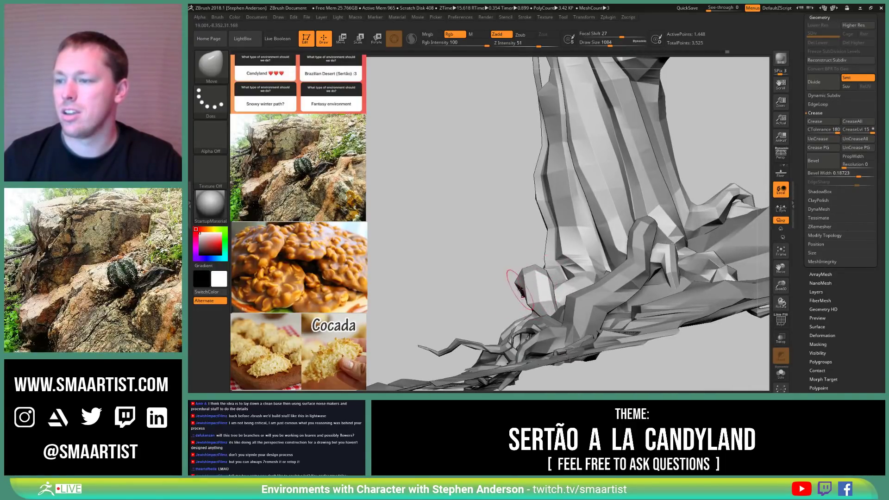
Step: Examine the tree's trunk, branch and roots against the rocky ground from several angles
right_click_drag(517, 300, 518, 267)
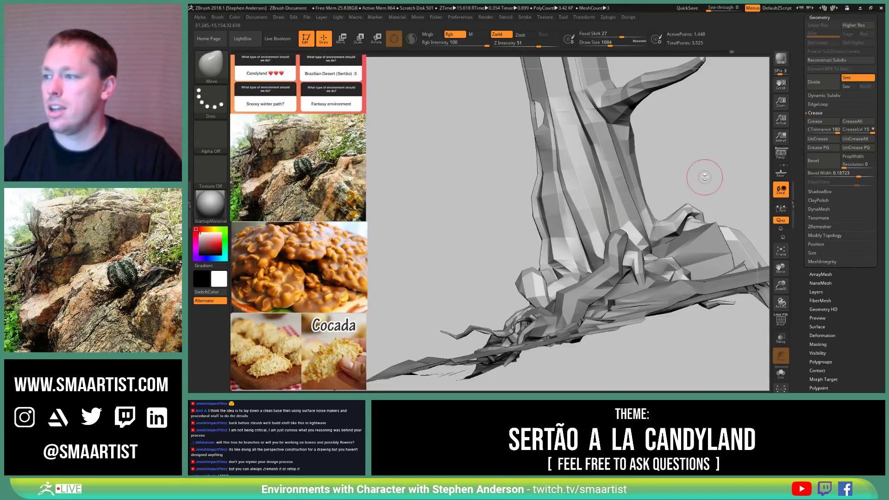
right_click_drag(691, 170, 647, 205)
right_click_drag(646, 205, 527, 251, "alt")
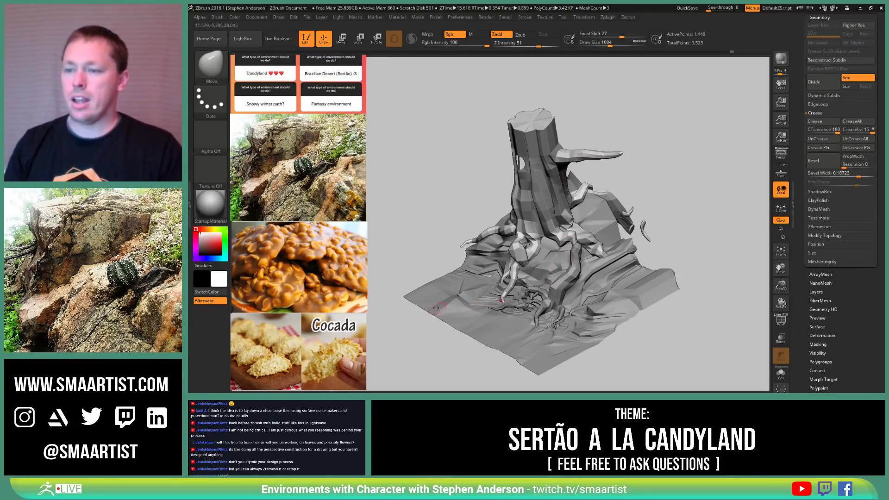
mouse_move(501, 336)
right_mouse_down()
mouse_move(509, 308)
mouse_move(486, 276)
mouse_move(490, 296)
mouse_move(515, 236)
mouse_move(501, 221)
mouse_move(478, 244)
mouse_move(477, 283)
mouse_move(600, 257)
right_mouse_up()
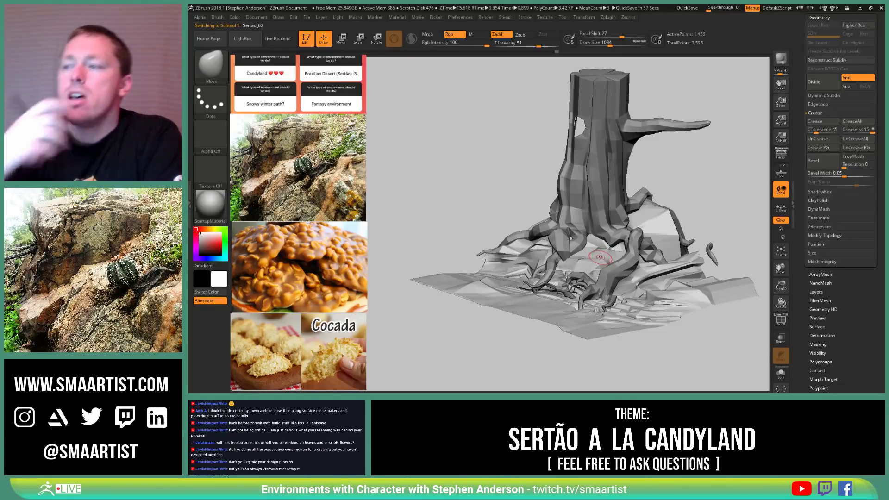
right_click_drag(600, 258, 481, 269)
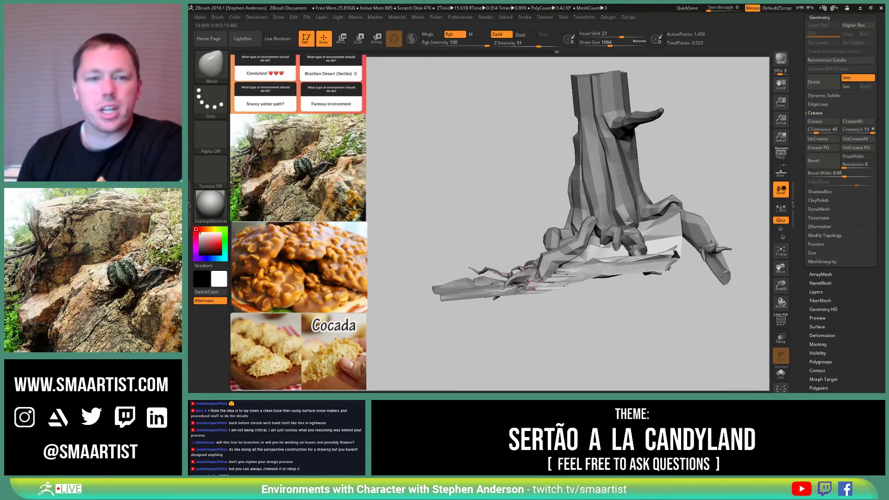
mouse_move(469, 272)
right_mouse_down()
mouse_move(518, 270)
mouse_move(513, 300)
right_mouse_up()
mouse_move(453, 269)
right_mouse_down()
mouse_move(483, 256)
mouse_move(508, 190)
mouse_move(493, 199)
right_mouse_up()
right_click_drag(493, 199, 508, 251, "alt")
Step: Display the polyframe and make Tree_4 the active subtool
key("shift+f")
left_click(528, 267, "alt")
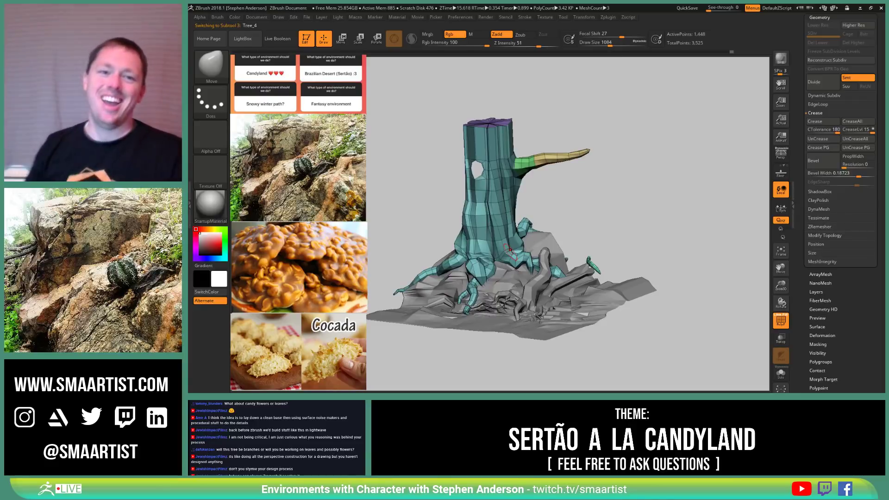
right_click_drag(507, 248, 550, 221)
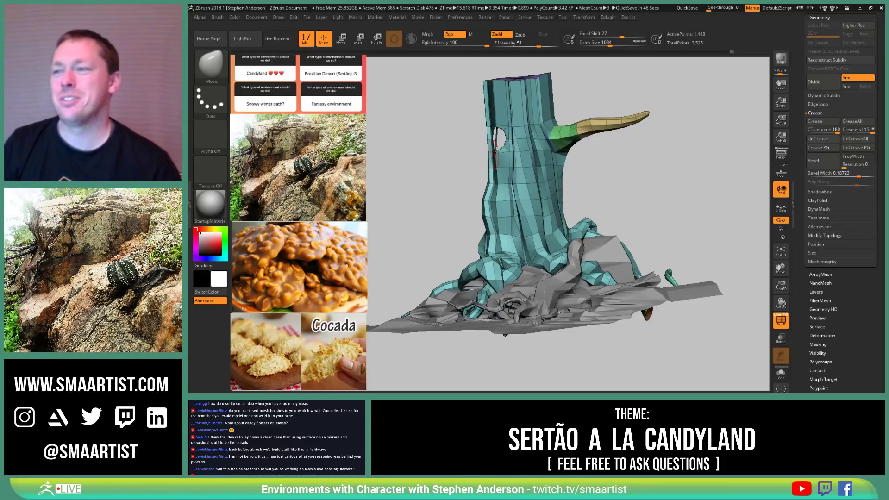
mouse_move(619, 234)
left_mouse_down()
mouse_move(641, 189)
mouse_move(585, 204)
mouse_move(571, 264)
mouse_move(541, 267)
mouse_move(578, 273)
mouse_move(587, 258)
left_mouse_up()
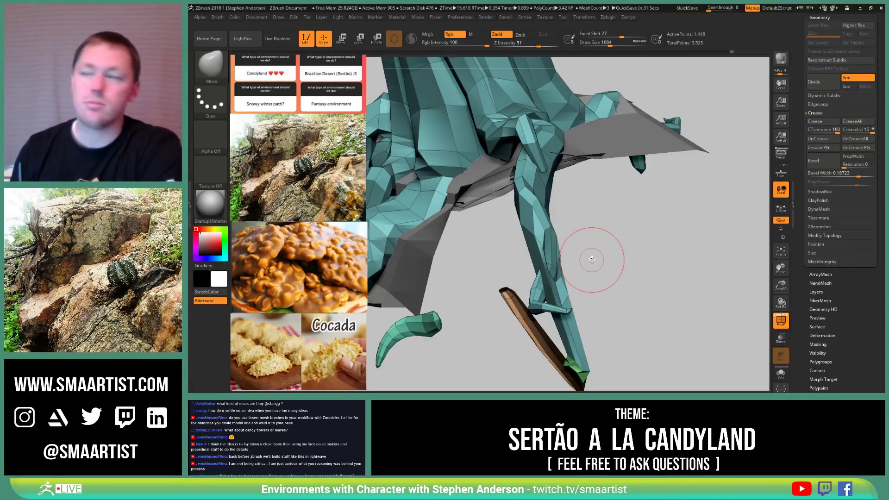
mouse_move(639, 252)
right_mouse_down("ctrl")
mouse_move(636, 242)
mouse_move(574, 230)
mouse_move(576, 240)
mouse_move(546, 258)
mouse_move(576, 218)
mouse_move(551, 220)
mouse_move(594, 220)
right_mouse_up("ctrl")
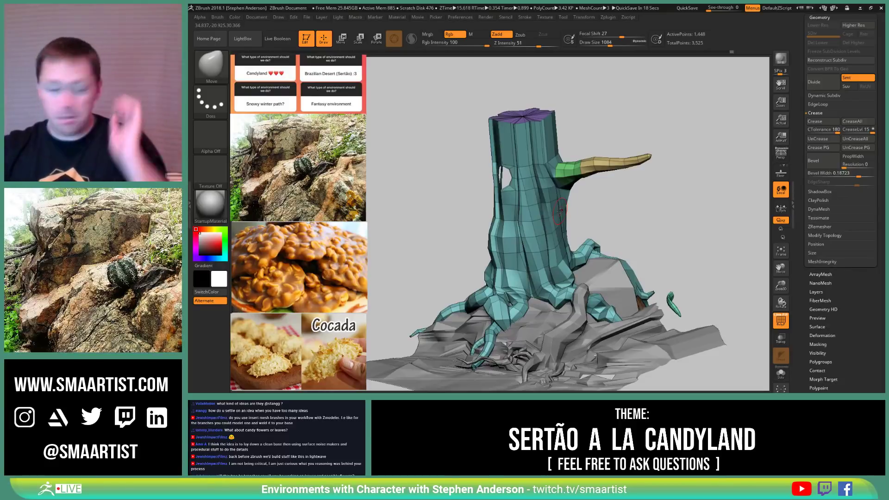
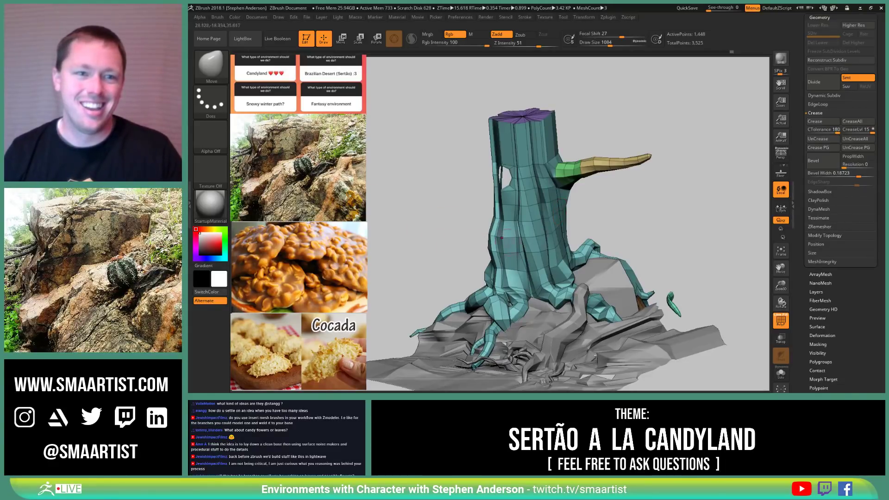
Step: Reshape the bark points beside the branch's base with the Move brush, ending at draw size 292
mouse_move(676, 236)
right_mouse_down()
mouse_move(659, 243)
mouse_move(662, 253)
mouse_move(625, 205)
right_mouse_up()
mouse_move(503, 207)
right_mouse_down()
mouse_move(485, 207)
mouse_move(492, 215)
mouse_move(501, 198)
mouse_move(482, 179)
mouse_move(495, 180)
mouse_move(506, 144)
right_mouse_up()
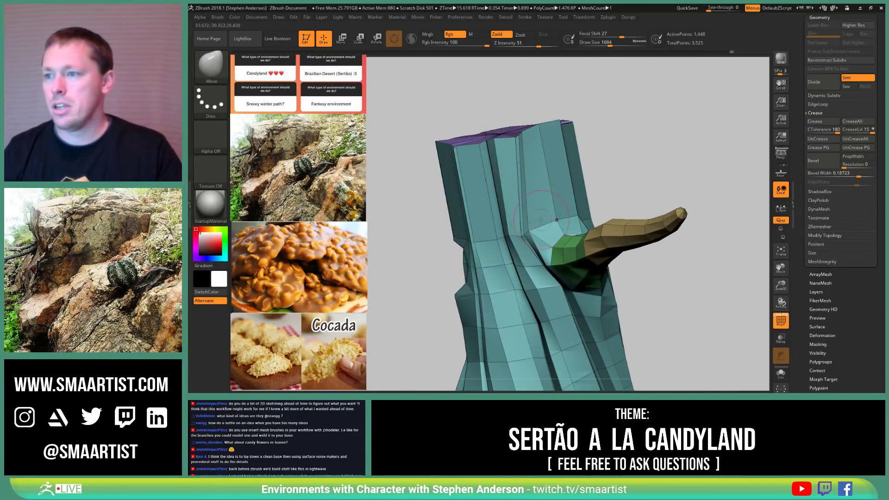
key("s")
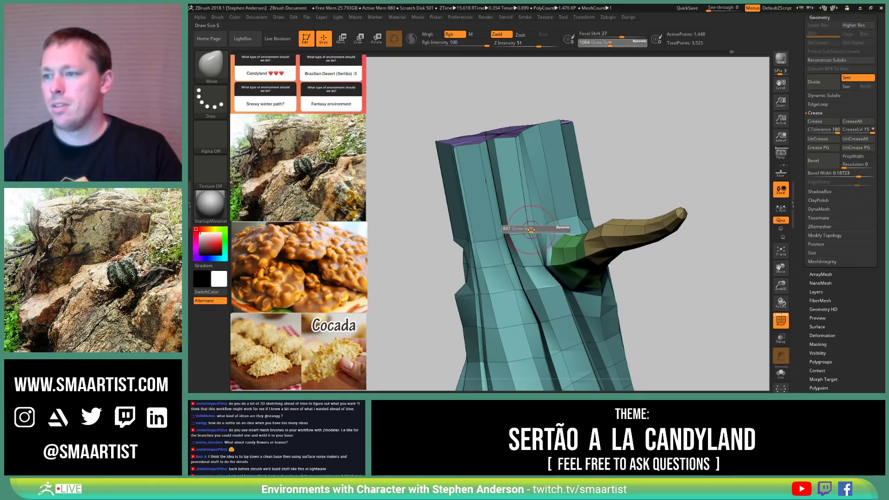
left_click_drag(521, 233, 519, 233)
mouse_move(519, 233)
right_mouse_down()
mouse_move(537, 222)
mouse_move(531, 234)
right_mouse_up()
type("s")
type("96")
key("Return")
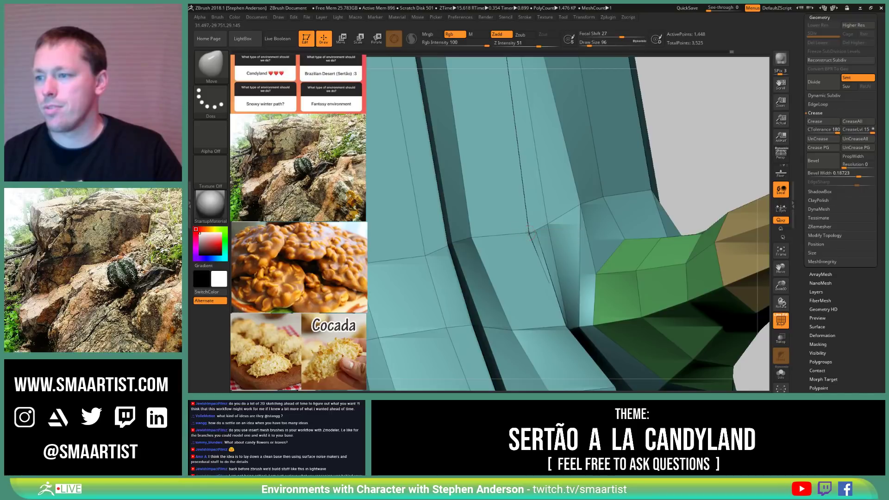
mouse_move(552, 243)
right_mouse_down()
mouse_move(572, 250)
mouse_move(547, 225)
mouse_move(562, 246)
right_mouse_up()
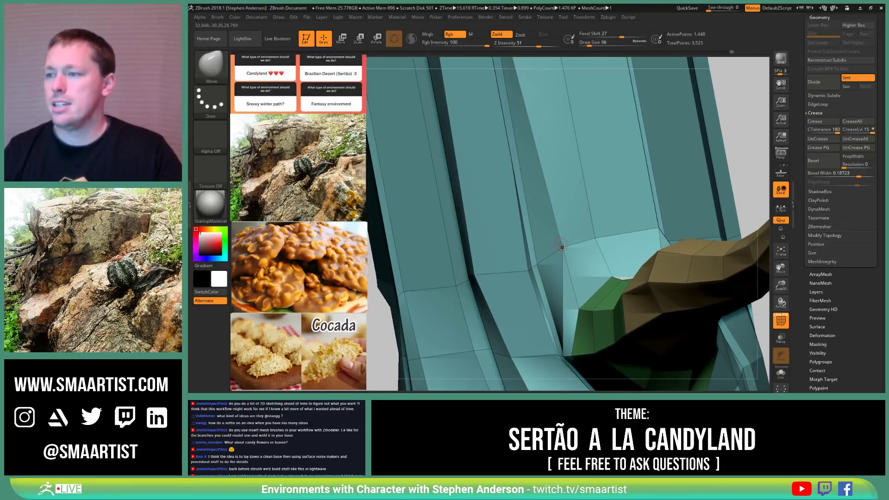
key("s")
left_click_drag(561, 245, 583, 331)
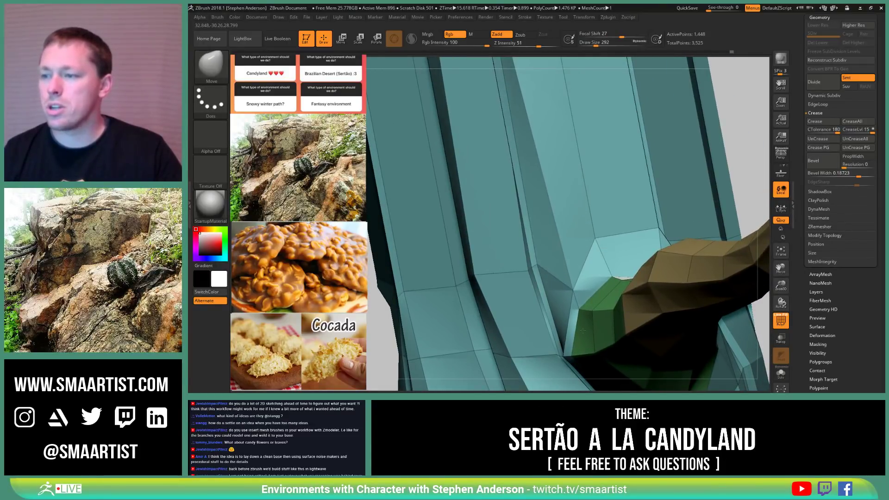
mouse_move(535, 266)
left_mouse_down()
mouse_move(549, 308)
mouse_move(550, 296)
left_mouse_up()
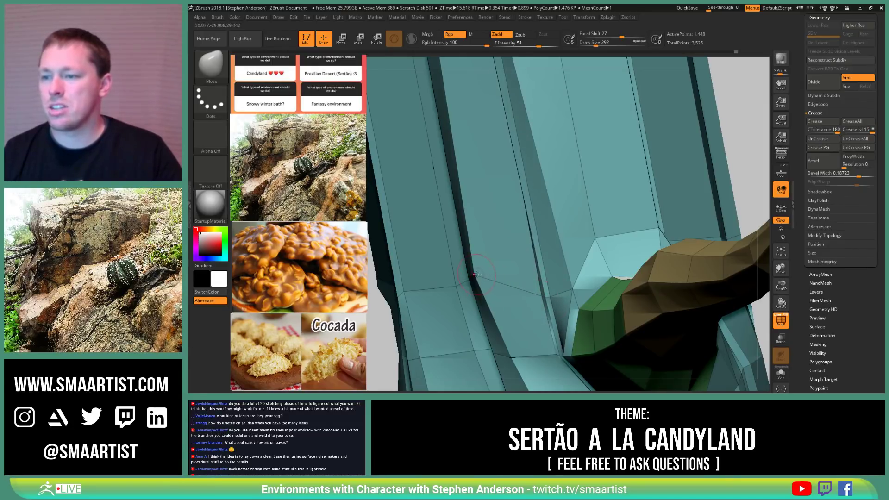
Step: Lower the trunk's edge loop around the top of the branch with the Move brush, raising the draw size to 414
key("s")
mouse_move(468, 275)
left_mouse_down()
mouse_move(480, 276)
mouse_move(483, 293)
left_mouse_up()
key("s")
mouse_move(650, 224)
left_mouse_down()
mouse_move(639, 224)
mouse_move(658, 254)
left_mouse_up()
left_click_drag(596, 242, 603, 267)
mouse_move(667, 269)
right_mouse_down()
mouse_move(611, 271)
mouse_move(676, 275)
mouse_move(656, 268)
right_mouse_up()
left_click_drag(656, 267, 655, 280)
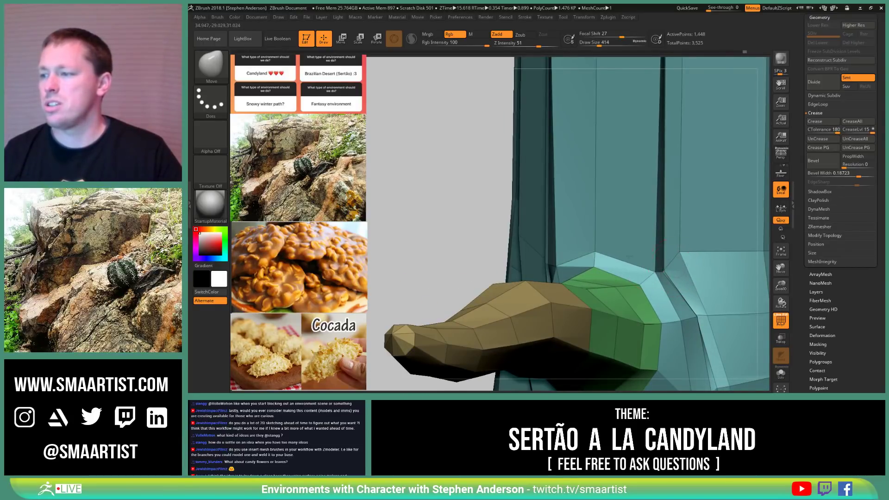
right_click_drag(656, 282, 625, 259, "alt")
left_click_drag(625, 263, 630, 281)
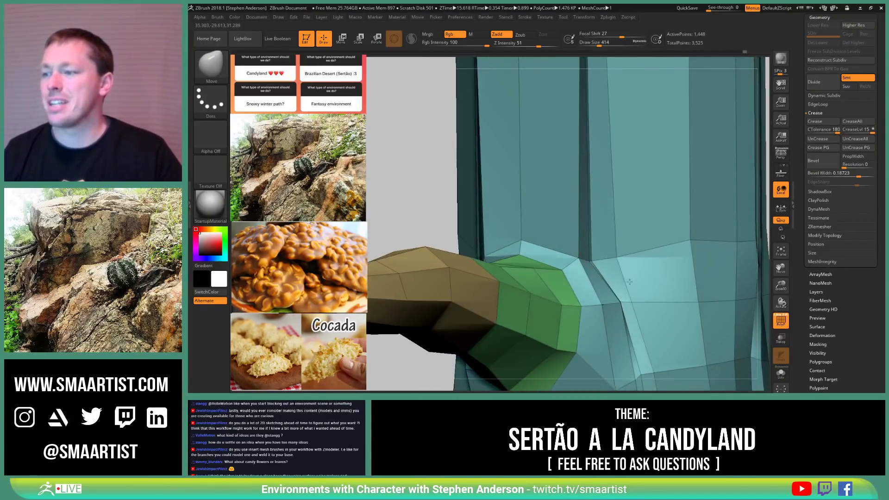
Step: Shift the bark folds at the top of the extended trunk with the Move brush at draw size 636
right_click_drag(630, 281, 627, 230, "ctrl")
mouse_move(626, 231)
right_mouse_down("alt")
mouse_move(626, 279)
mouse_move(661, 259)
mouse_move(623, 227)
mouse_move(573, 212)
right_mouse_up("alt")
key("s")
left_click_drag(591, 216, 541, 212)
mouse_move(570, 231)
right_mouse_down()
mouse_move(618, 245)
mouse_move(630, 239)
right_mouse_up()
left_click_drag(553, 208, 576, 208)
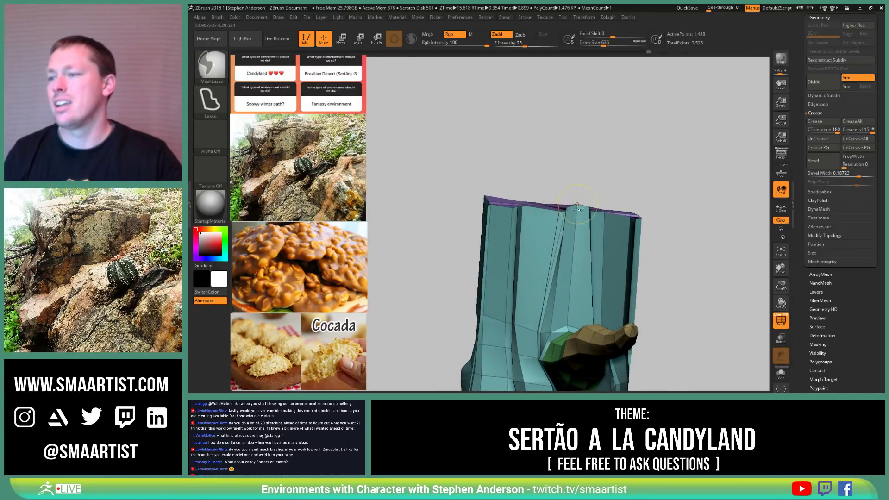
Step: Reshape the trunk cap's edge above the branch with the Move brush at draw size 239
mouse_move(577, 213)
right_mouse_down("ctrl")
mouse_move(584, 246)
mouse_move(604, 262)
mouse_move(550, 215)
right_mouse_up("ctrl")
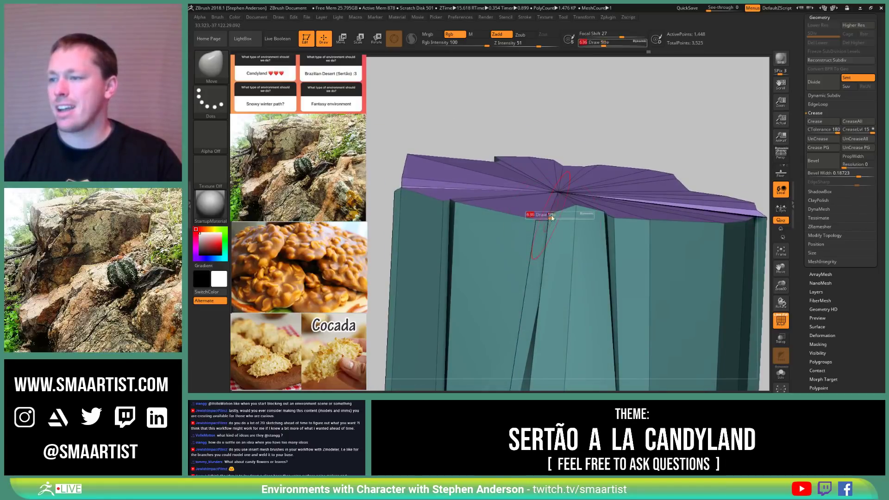
key("s")
mouse_move(555, 215)
left_mouse_down()
mouse_move(544, 215)
mouse_move(576, 230)
mouse_move(579, 243)
left_mouse_up()
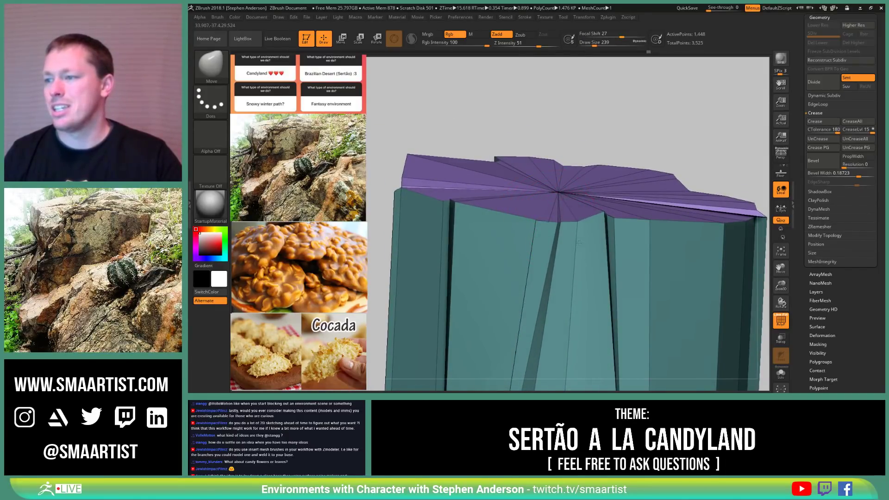
right_click_drag(603, 219, 614, 233)
left_click_drag(614, 233, 619, 234)
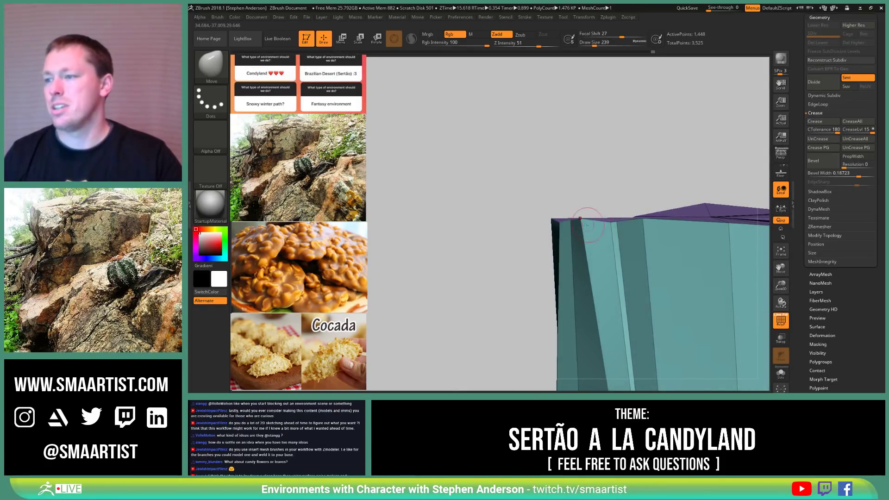
Step: Refine individual points on the trunk cap's rim with the Move brush at draw size 113
mouse_move(572, 214)
right_mouse_down()
mouse_move(674, 228)
mouse_move(572, 223)
right_mouse_up()
key("s")
key("s")
left_click_drag(573, 223, 607, 223)
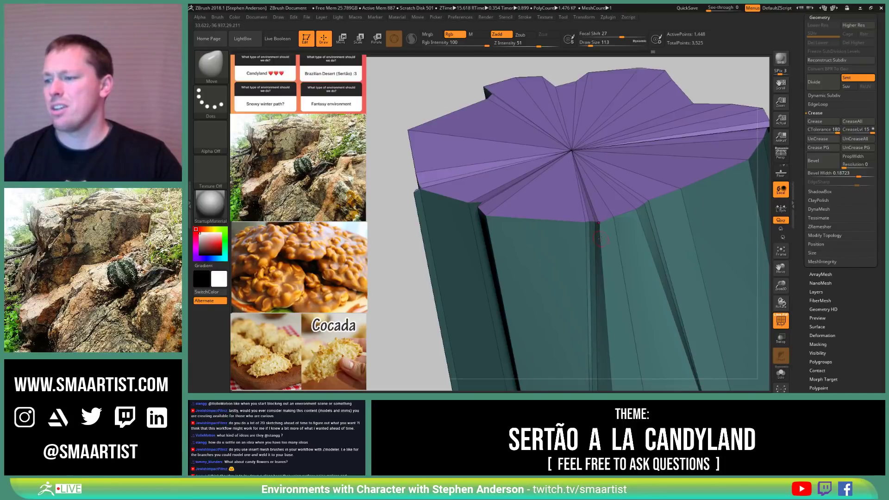
mouse_move(603, 223)
right_mouse_down()
mouse_move(598, 211)
mouse_move(577, 215)
mouse_move(554, 182)
mouse_move(584, 235)
right_mouse_up()
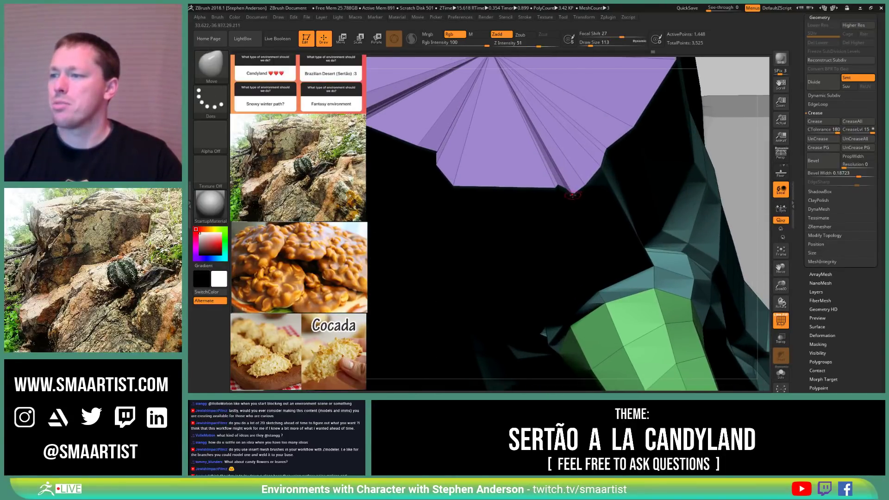
mouse_move(574, 192)
left_mouse_down()
mouse_move(621, 178)
mouse_move(571, 194)
mouse_move(556, 186)
mouse_move(598, 185)
left_mouse_up()
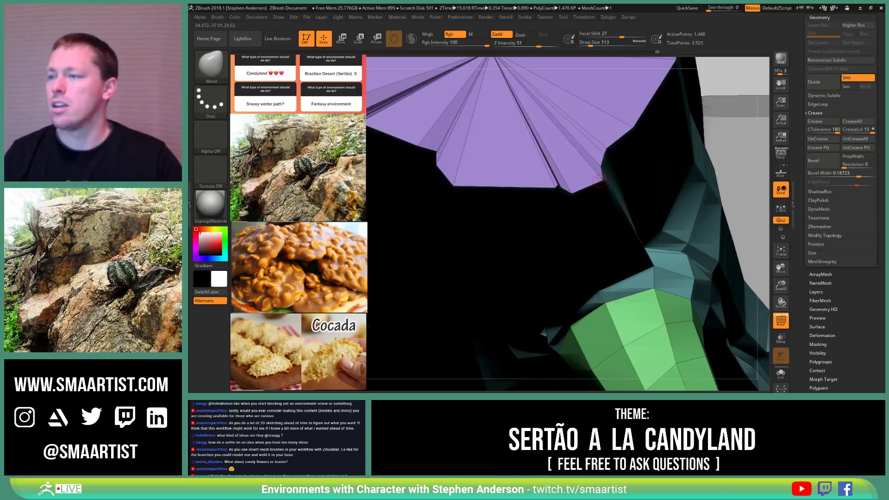
Step: Mask everything except the trunk's top rim, raise and tilt the rim slightly with the gizmo, and clear the mask
right_click_drag(597, 190, 598, 92)
right_click_drag(597, 231, 565, 191, "ctrl")
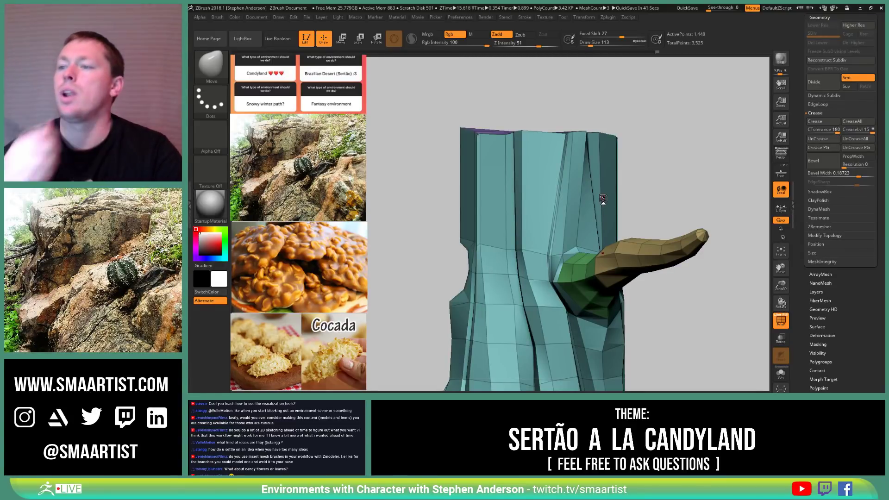
right_click_drag(598, 235, 559, 222, "ctrl")
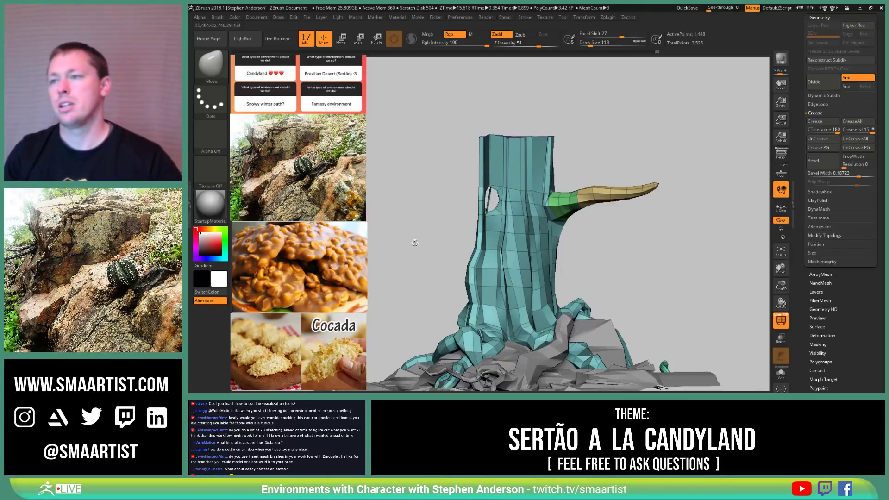
mouse_move(529, 203)
right_mouse_down()
mouse_move(574, 206)
mouse_move(537, 208)
mouse_move(546, 214)
mouse_move(495, 195)
right_mouse_up()
mouse_move(470, 175)
left_mouse_down("ctrl")
mouse_move(521, 190)
mouse_move(481, 223)
left_mouse_up("ctrl")
key("ctrl+i")
key("w")
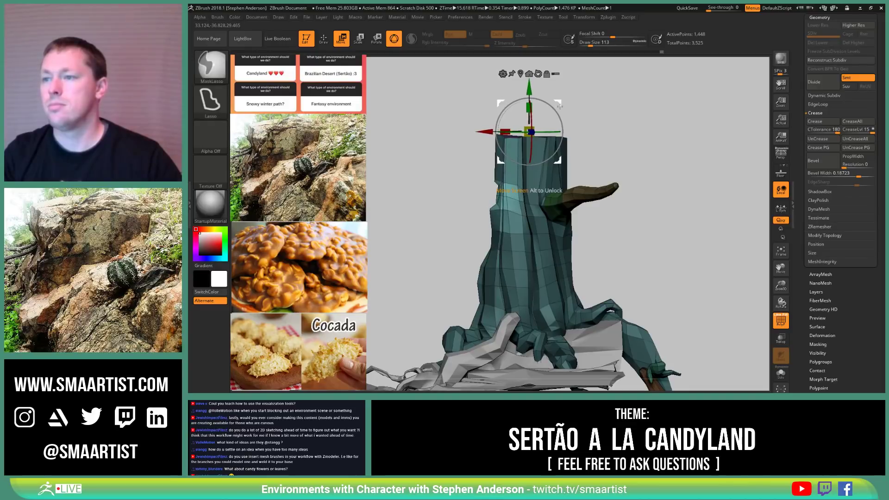
left_click_drag(543, 183, 559, 98, "ctrl")
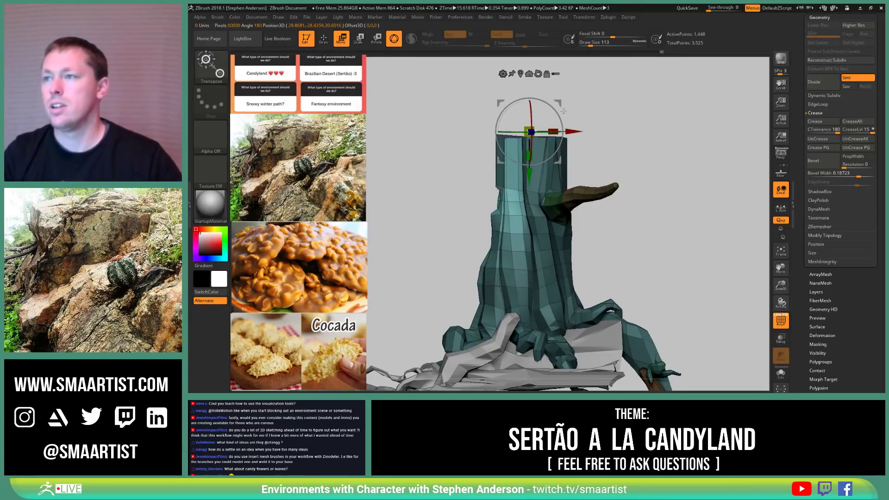
key("ctrl+z")
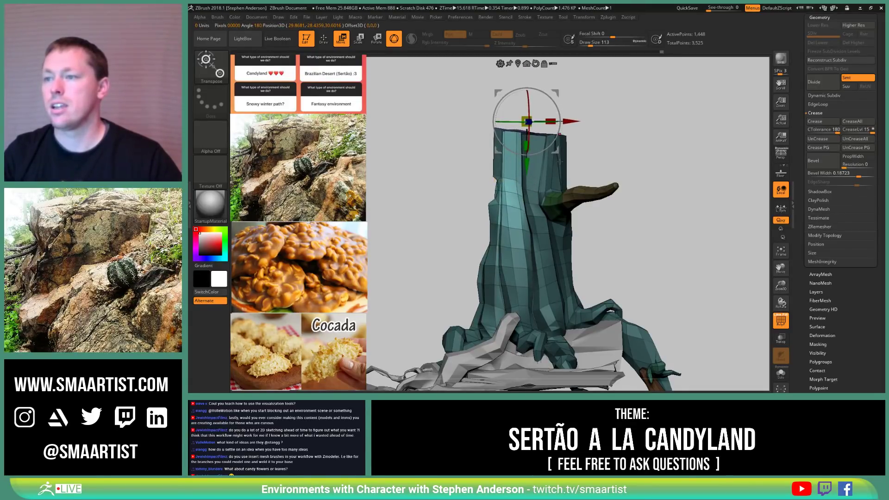
left_click_drag(577, 152, 583, 165)
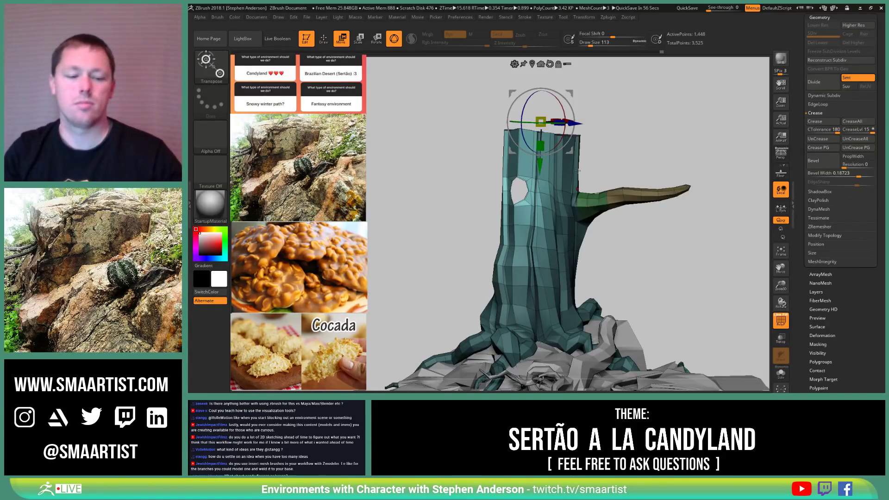
key("q")
mouse_move(578, 170)
left_mouse_down()
mouse_move(587, 201)
mouse_move(615, 198)
mouse_move(577, 245)
left_mouse_up()
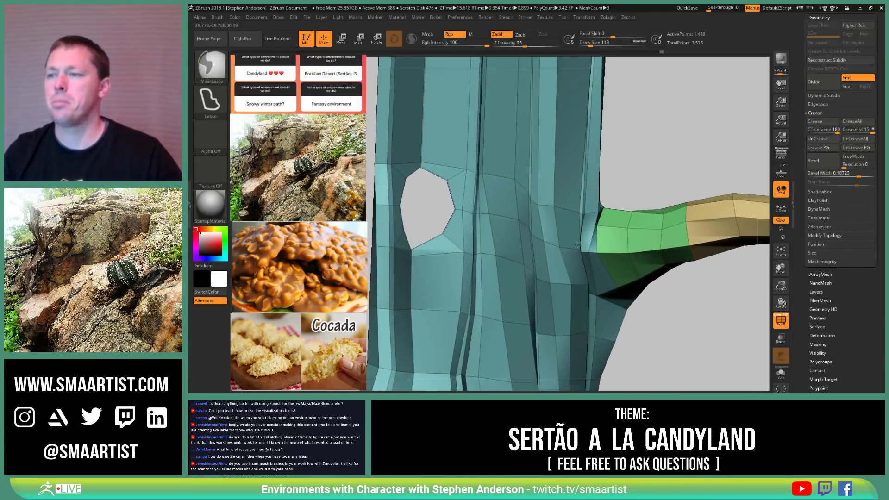
Step: Insert a single edge loop around the extended trunk above the branch with ZModeler's Insert edge action
mouse_move(577, 245)
right_mouse_down()
mouse_move(562, 244)
mouse_move(553, 217)
mouse_move(560, 216)
mouse_move(561, 183)
mouse_move(570, 193)
right_mouse_up()
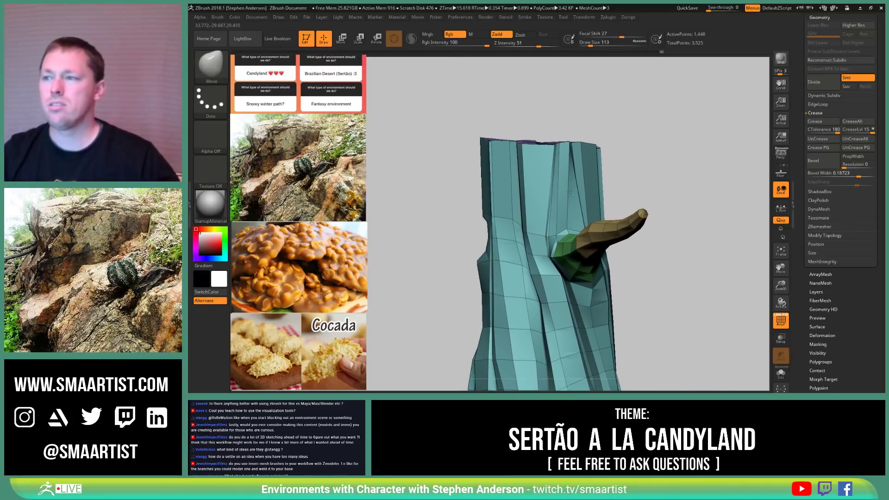
key("b")
key("m")
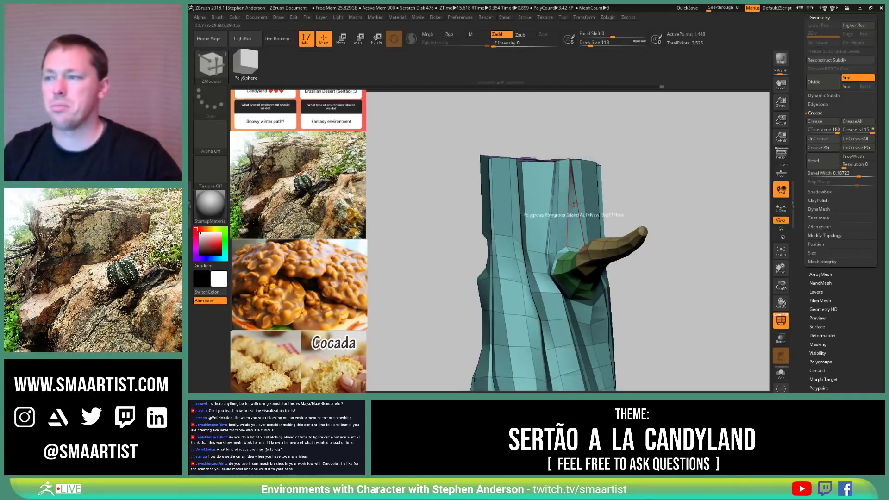
key("space")
left_click(558, 186)
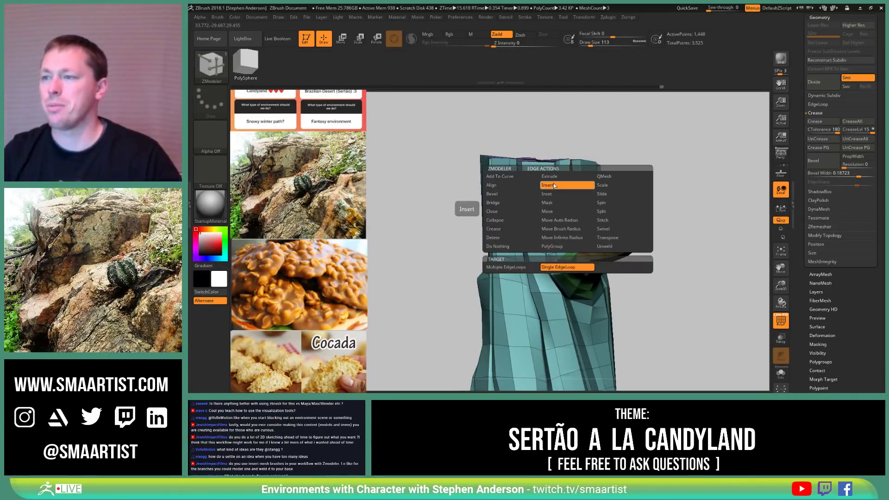
left_click(568, 213)
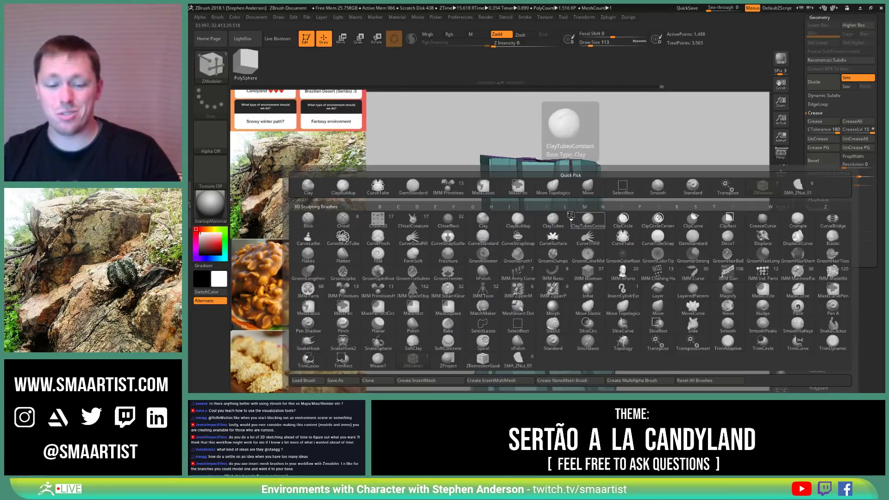
Step: Insert another edge loop around the trunk above the branch with the ZModeler brush
key("b")
key("z")
key("m")
left_click(564, 230)
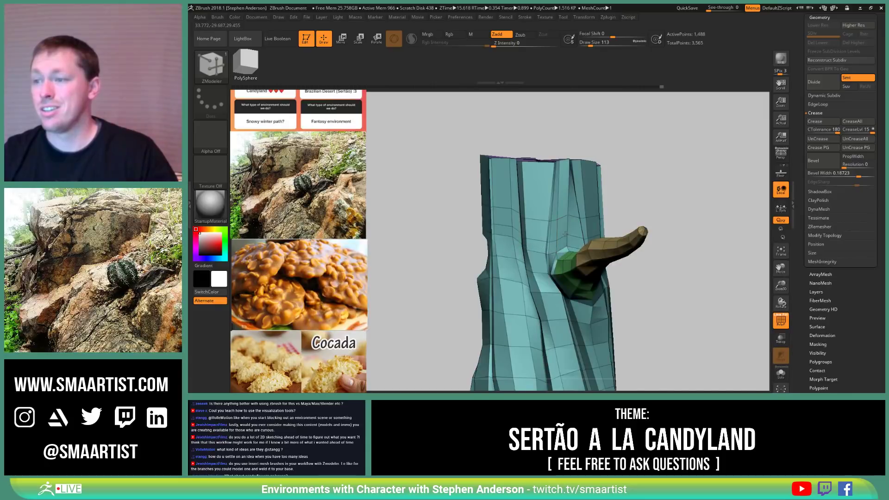
Step: Adjust the trunk's faces above the branch joint with the Move brush at draw size 699, reducing the draw size to 447
key("b")
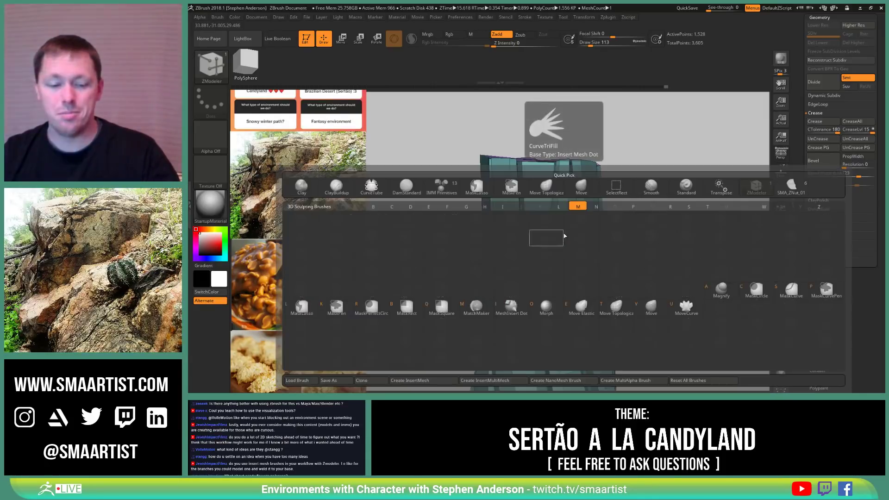
key("m")
key("v")
key("s")
left_click_drag(550, 204, 571, 204)
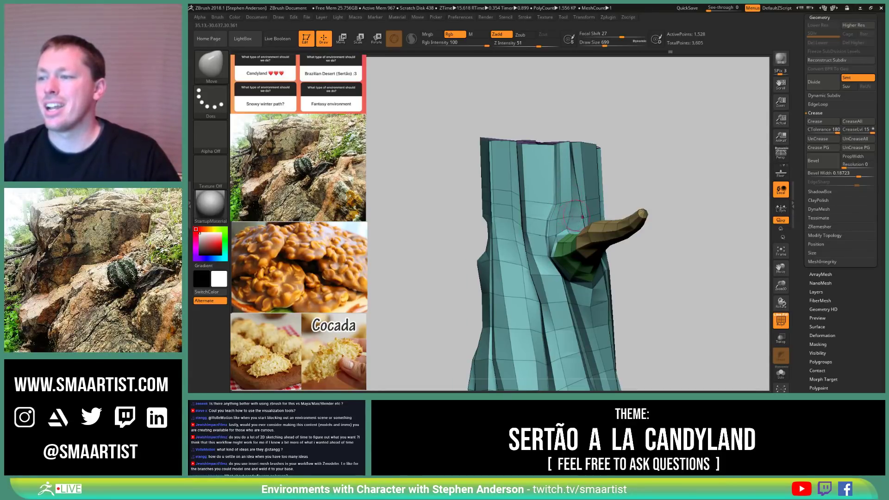
right_click_drag(559, 217, 576, 241)
left_click_drag(577, 237, 575, 224)
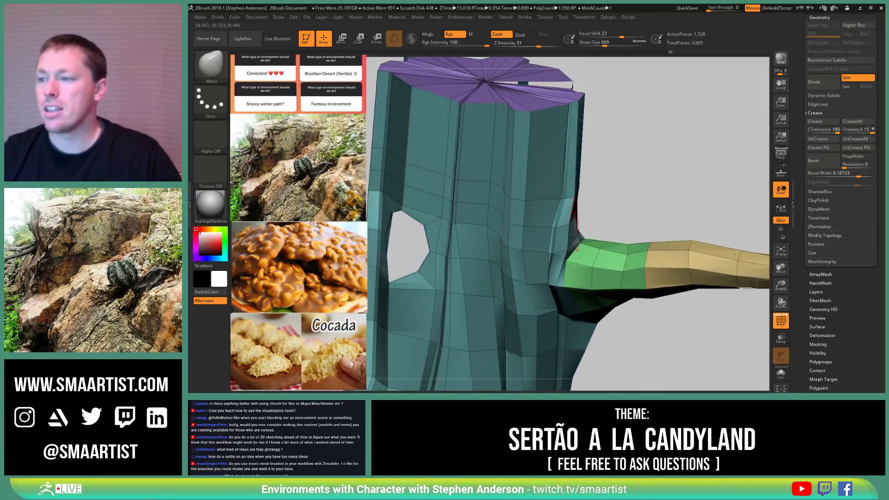
mouse_move(602, 218)
right_mouse_down()
mouse_move(579, 193)
mouse_move(580, 240)
mouse_move(608, 239)
mouse_move(597, 242)
right_mouse_up()
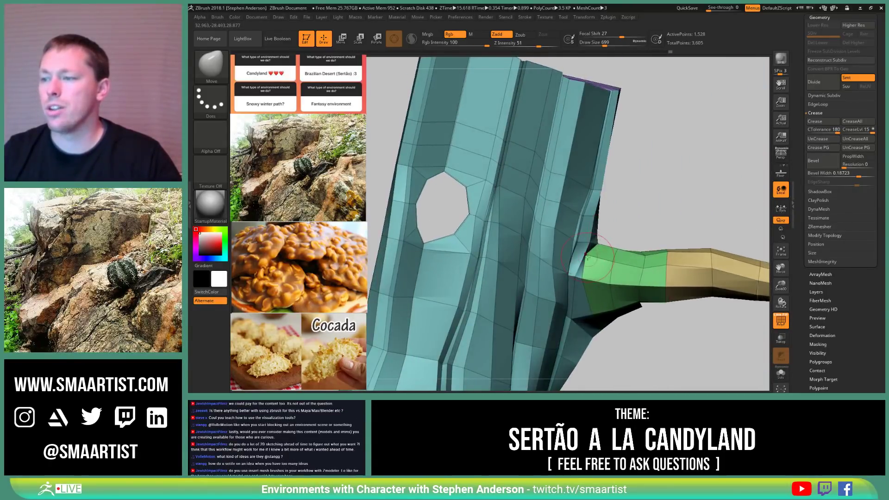
key("s")
left_click_drag(588, 257, 601, 255)
key("s")
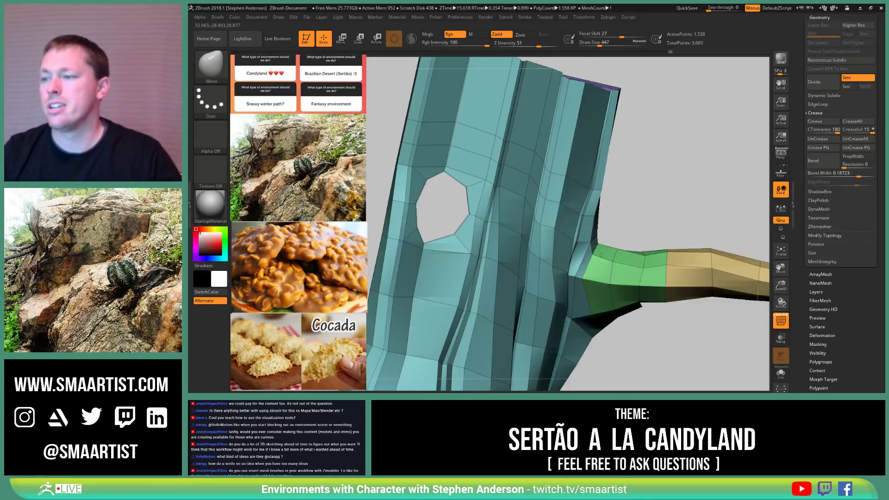
mouse_move(607, 251)
right_mouse_down()
mouse_move(589, 277)
mouse_move(585, 265)
mouse_move(608, 245)
mouse_move(576, 245)
mouse_move(614, 245)
mouse_move(601, 233)
right_mouse_up()
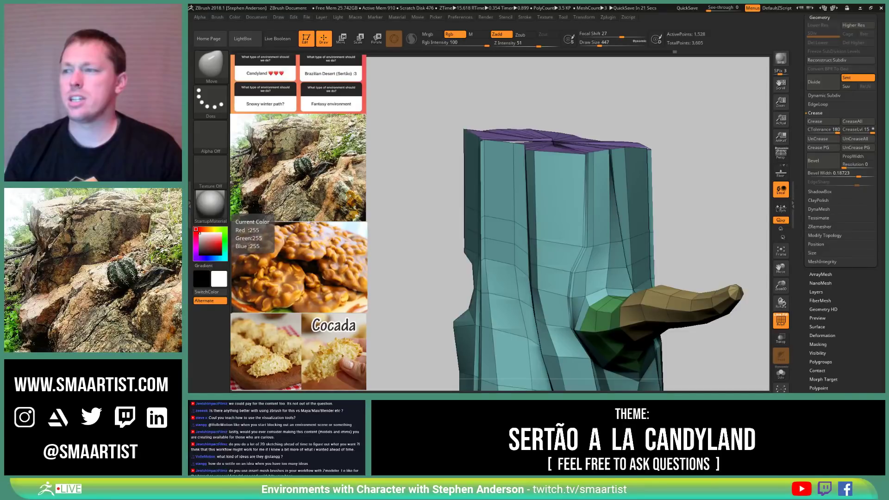
Step: Insert one more edge loop around the upper trunk on the branch side with the ZModeler brush
mouse_move(708, 204)
left_mouse_down()
mouse_move(715, 185)
mouse_move(649, 203)
left_mouse_up()
key("b")
key("z")
key("m")
left_click(610, 220)
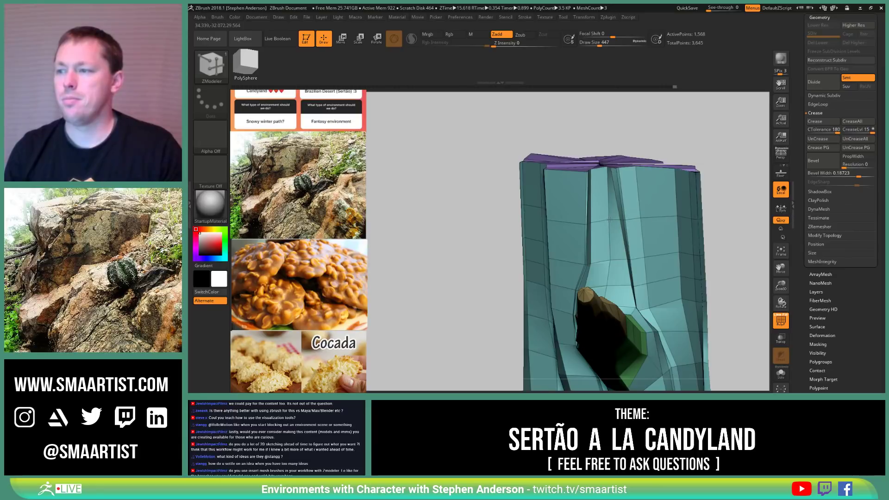
Step: Reshape the bark ridges between the branch and the trunk's top rim with the Move brush at draw size 905
key("b")
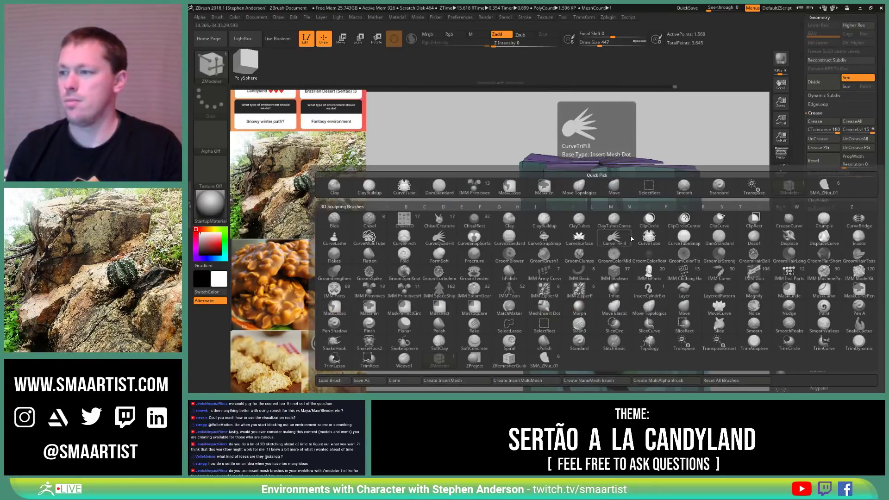
key("m")
key("v")
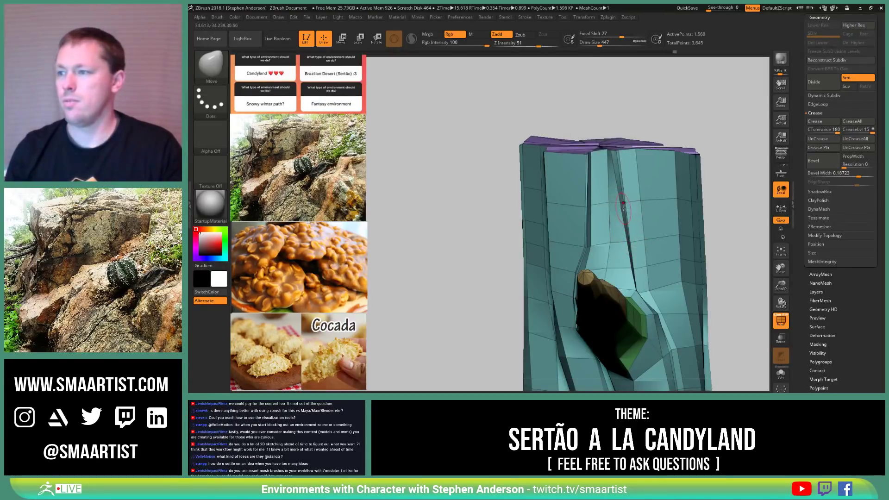
mouse_move(624, 206)
left_mouse_down()
mouse_move(592, 207)
mouse_move(647, 205)
left_mouse_up()
key("s")
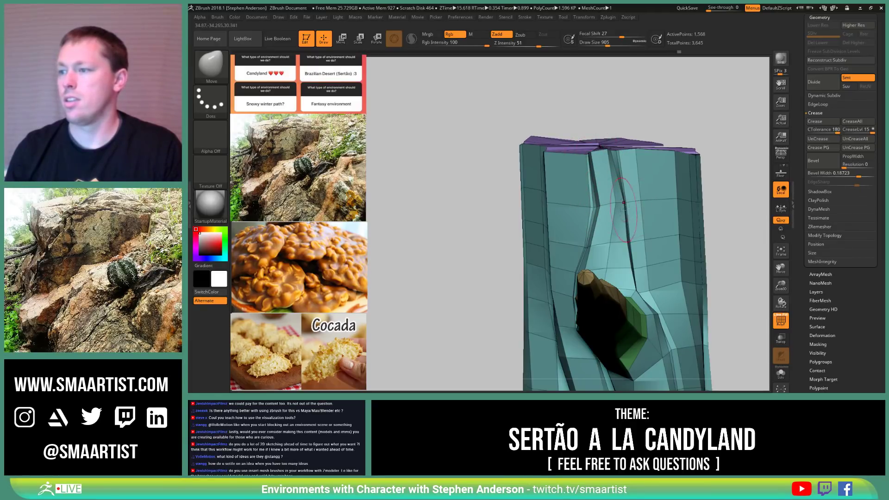
mouse_move(620, 154)
left_mouse_down()
mouse_move(633, 156)
mouse_move(599, 152)
mouse_move(613, 152)
left_mouse_up()
mouse_move(613, 153)
right_mouse_down()
mouse_move(637, 171)
mouse_move(630, 211)
right_mouse_up()
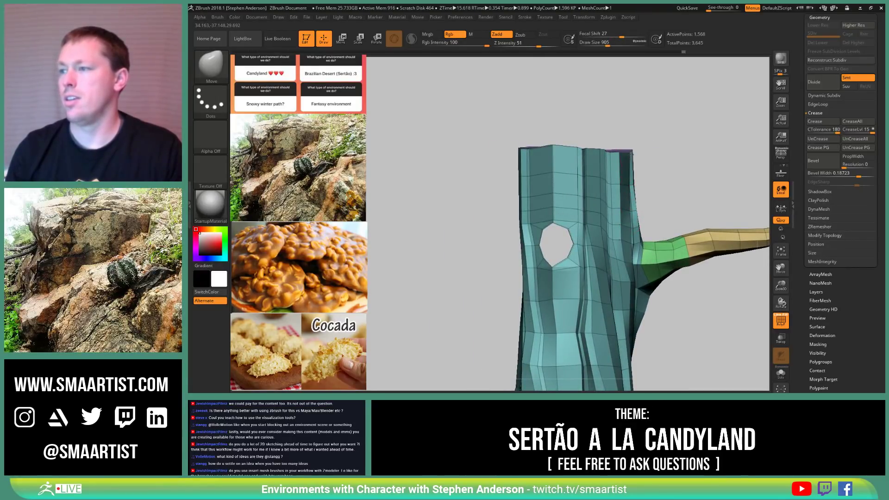
mouse_move(626, 154)
right_mouse_down()
mouse_move(586, 169)
mouse_move(623, 196)
mouse_move(665, 188)
mouse_move(605, 208)
mouse_move(625, 185)
mouse_move(593, 161)
mouse_move(598, 196)
right_mouse_up()
Step: Turn on the smoothed subdivision preview and soften the vertical bark crease on the upper trunk with the Smooth brush
key("d")
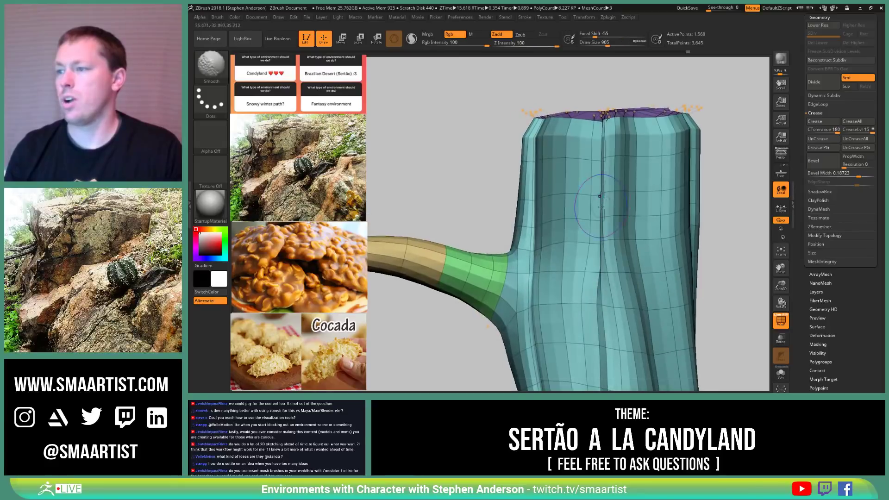
left_click_drag(605, 184, 604, 151, "shift")
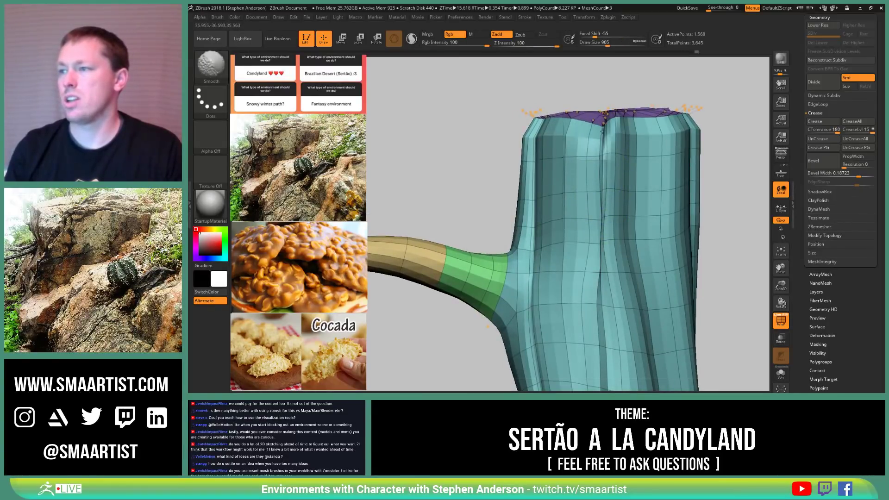
mouse_move(606, 239)
left_mouse_down("shift")
mouse_move(595, 241)
mouse_move(596, 226)
mouse_move(602, 273)
left_mouse_up("shift")
right_click_drag(600, 273, 641, 212)
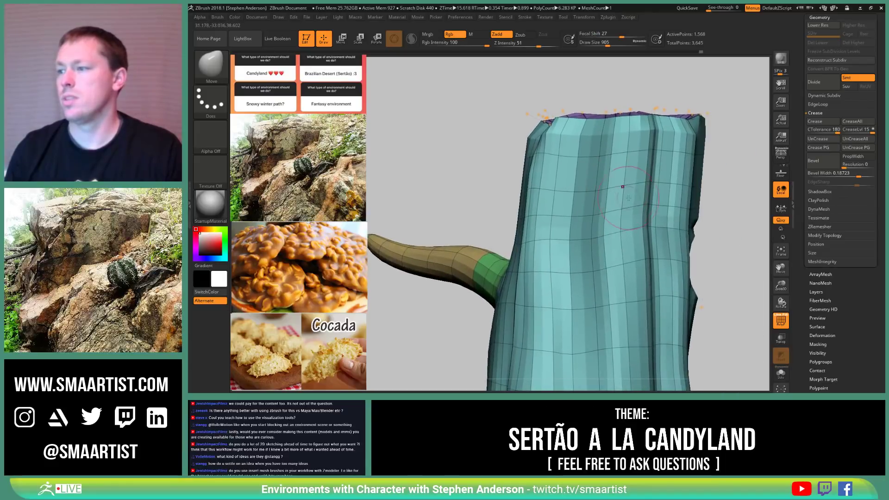
Step: Shift the vertical bark grooves and ridges on the smoothed upper trunk with the Move brush at draw size 905
left_click_drag(645, 224, 650, 219)
left_click_drag(649, 186, 652, 182)
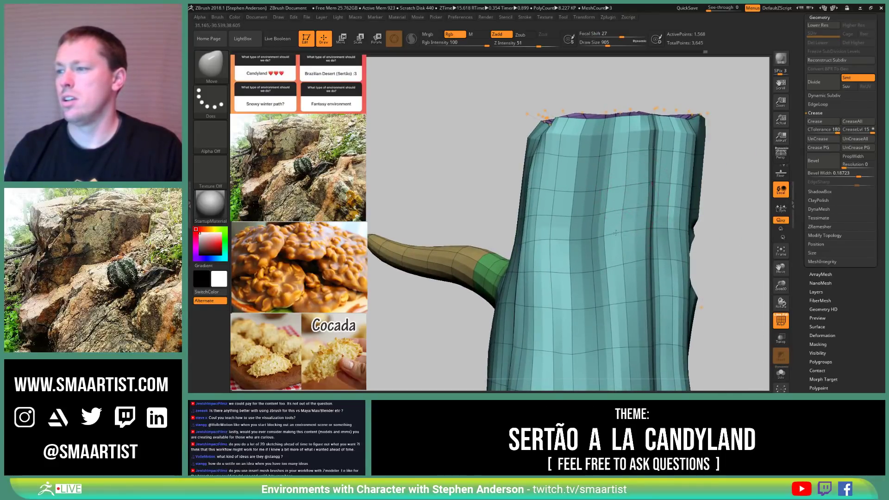
left_click_drag(615, 236, 612, 235)
left_click_drag(604, 184, 594, 195)
left_click_drag(605, 154, 596, 152)
left_click_drag(607, 117, 570, 117)
right_click_drag(570, 119, 592, 165)
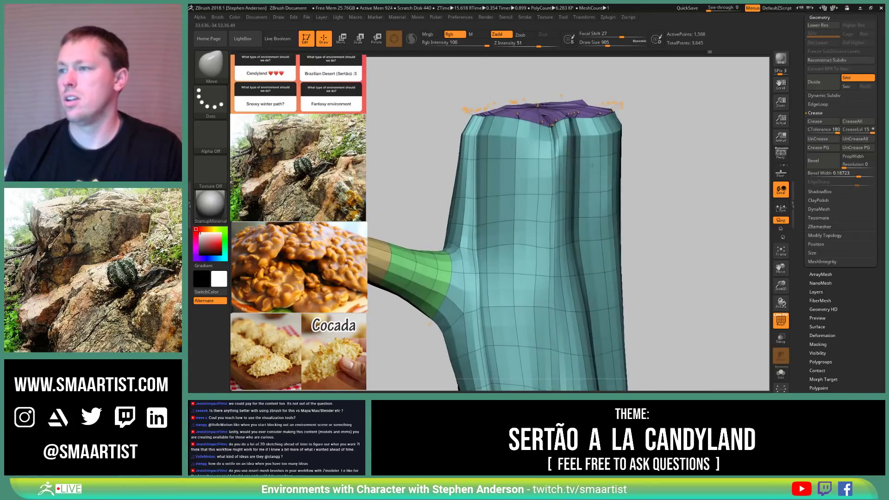
left_click_drag(566, 191, 574, 190)
left_click_drag(568, 220, 574, 222)
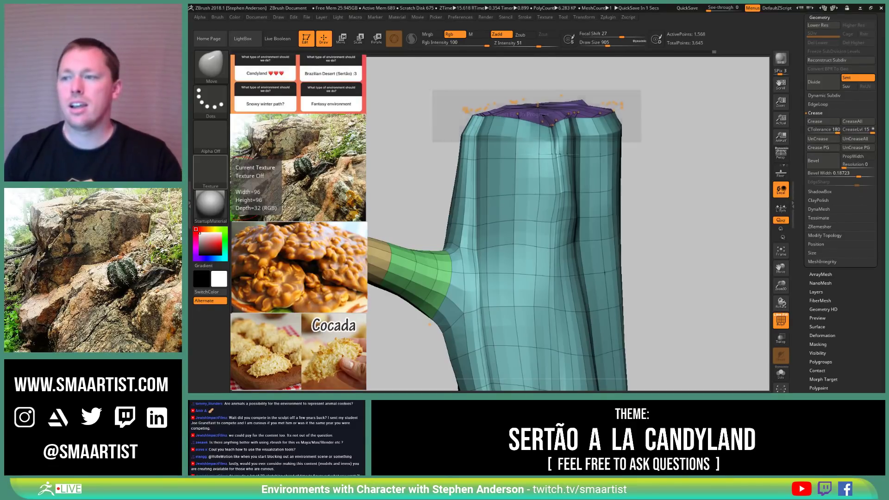
right_click_drag(658, 242, 665, 242)
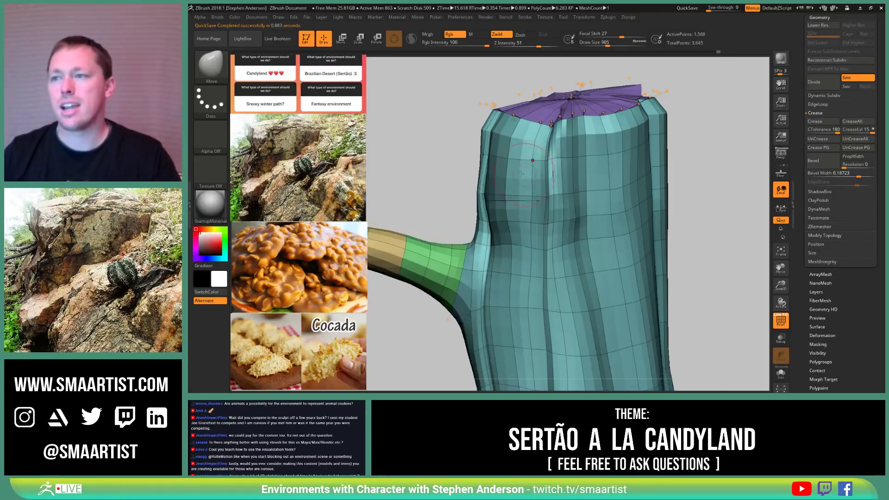
Step: Return to the low-poly view and pull the bark groove above the trunk's hole sideways up to the rim
right_click_drag(521, 174, 519, 197)
right_click_drag(496, 149, 563, 268)
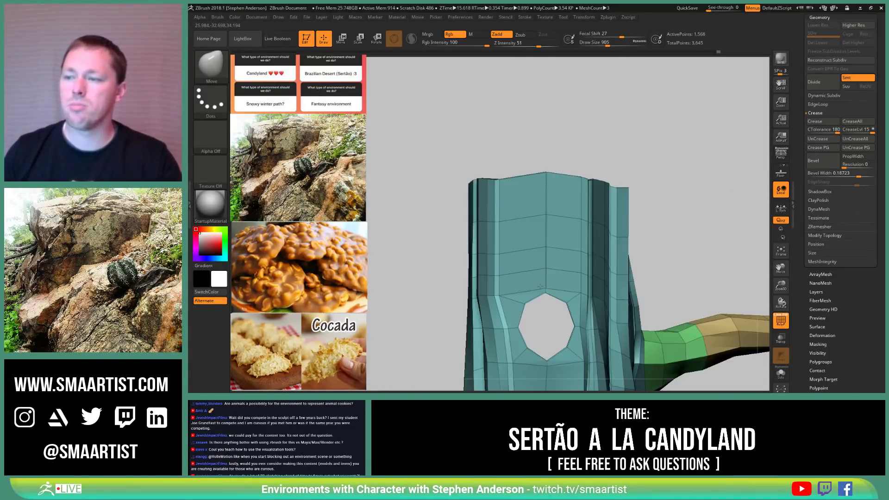
right_click_drag(498, 266, 510, 240, "alt")
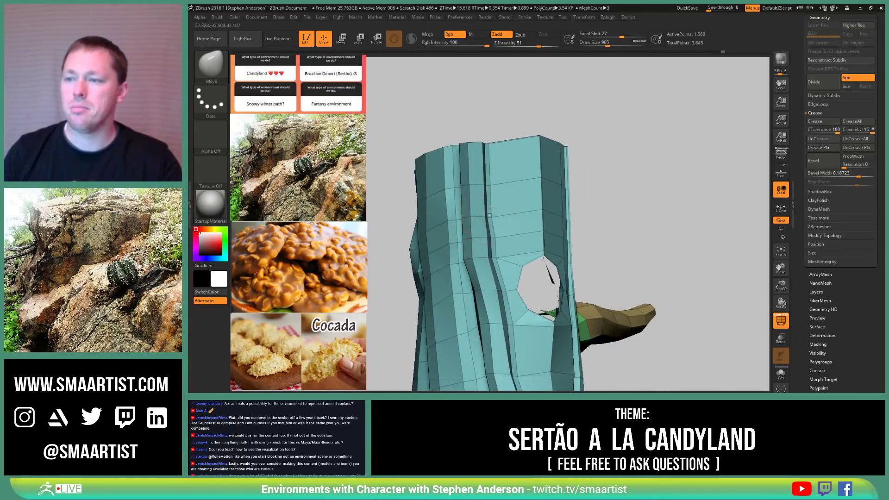
mouse_move(489, 213)
left_mouse_down()
mouse_move(505, 215)
mouse_move(501, 187)
left_mouse_up()
mouse_move(486, 159)
right_mouse_down()
mouse_move(510, 156)
mouse_move(487, 146)
right_mouse_up()
left_click_drag(486, 146, 520, 142)
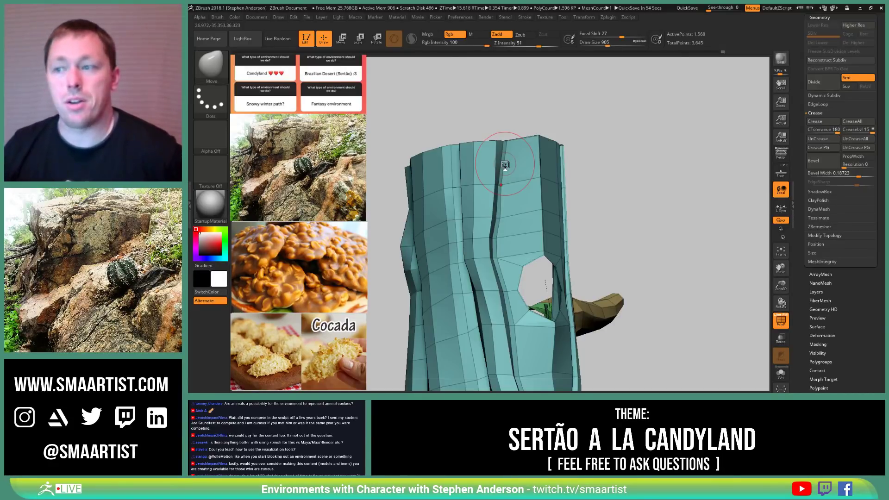
Step: Refine the narrow bark groove near the rim beside the hole with the Move brush at draw size 615
mouse_move(465, 179)
right_mouse_down()
mouse_move(497, 181)
mouse_move(459, 185)
right_mouse_up()
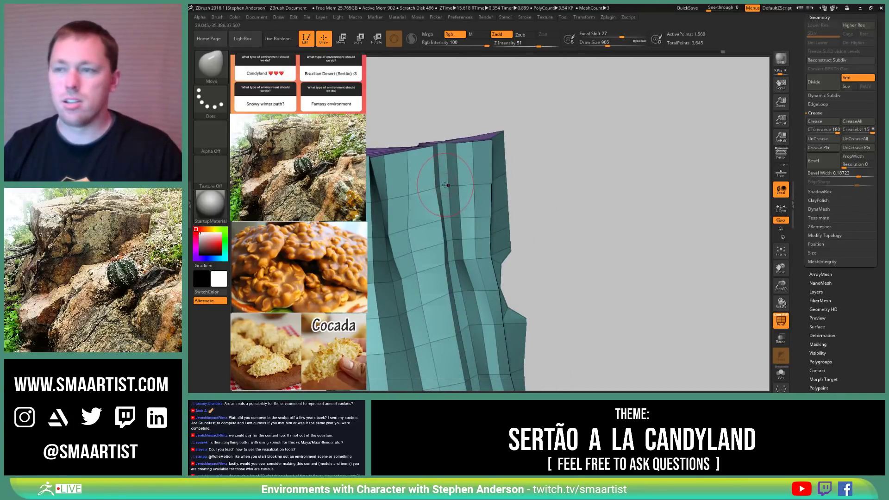
key("s")
left_click_drag(436, 188, 431, 188)
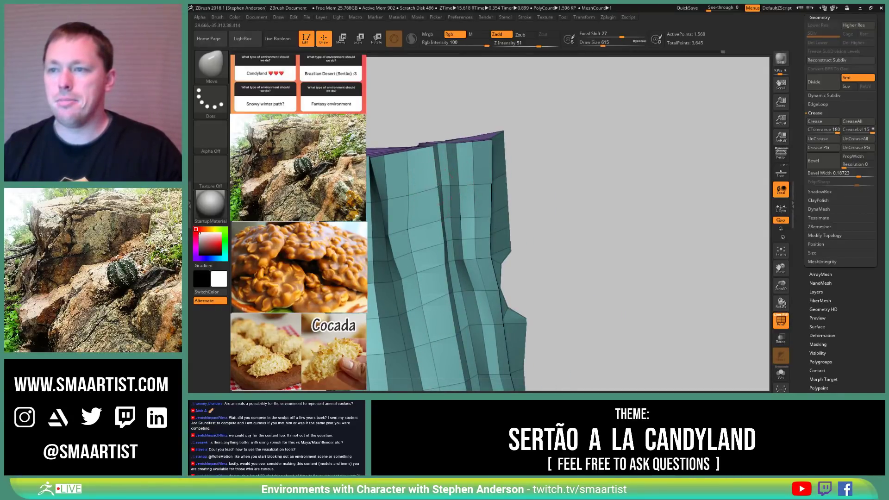
right_click_drag(466, 150, 458, 149)
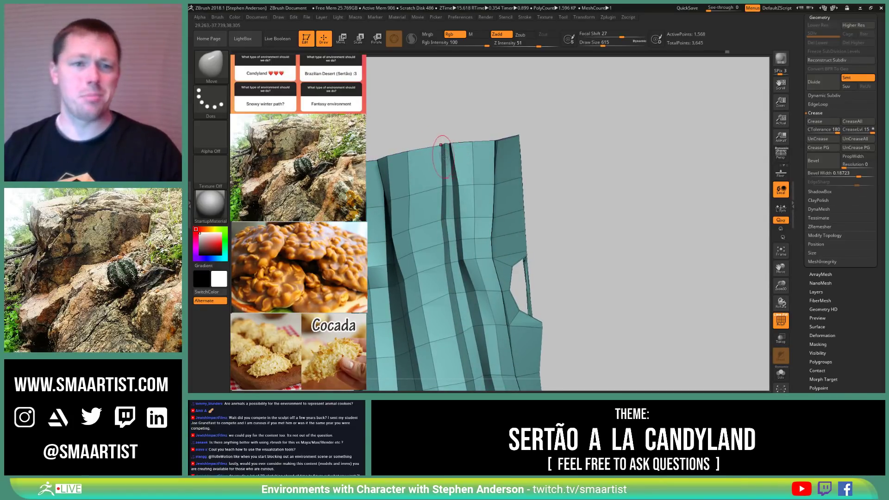
right_click_drag(454, 188, 435, 185)
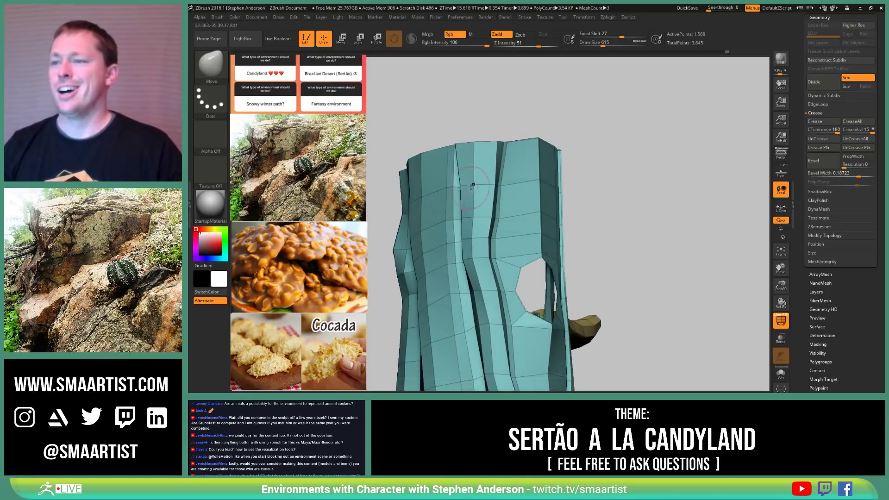
mouse_move(526, 185)
right_mouse_down()
mouse_move(498, 188)
mouse_move(495, 220)
mouse_move(505, 169)
mouse_move(491, 182)
right_mouse_up()
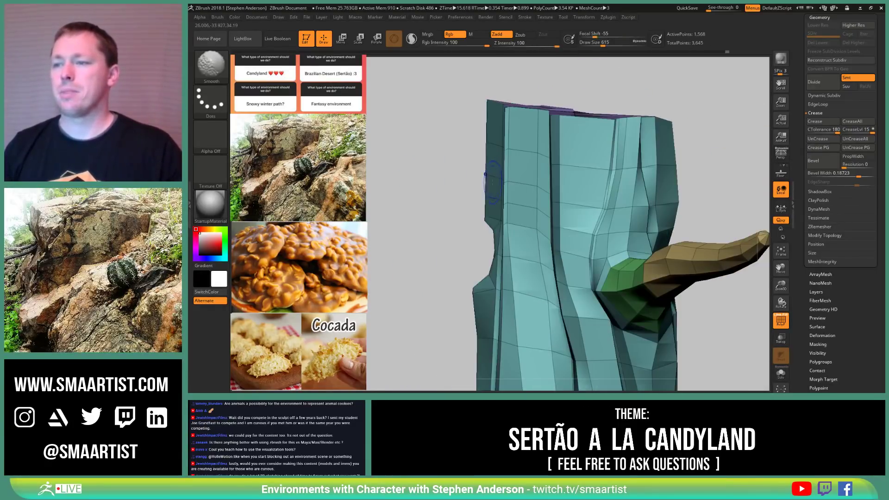
Step: Reduce the draw size to 306 and smooth the bark near the upper trunk's side edge
key("s")
key("s")
left_click_drag(486, 170, 500, 185)
mouse_move(496, 151)
right_mouse_down()
mouse_move(532, 154)
mouse_move(512, 160)
right_mouse_up()
left_click_drag(510, 159, 508, 174, "shift")
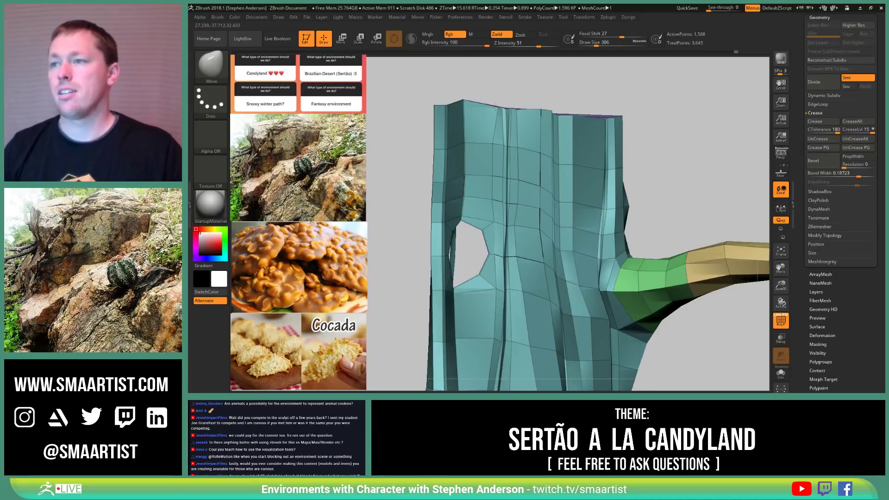
Step: Reshape the upper trunk between the hole and the branch broadly with the Move brush at draw size 1587
right_click_drag(523, 112, 568, 248)
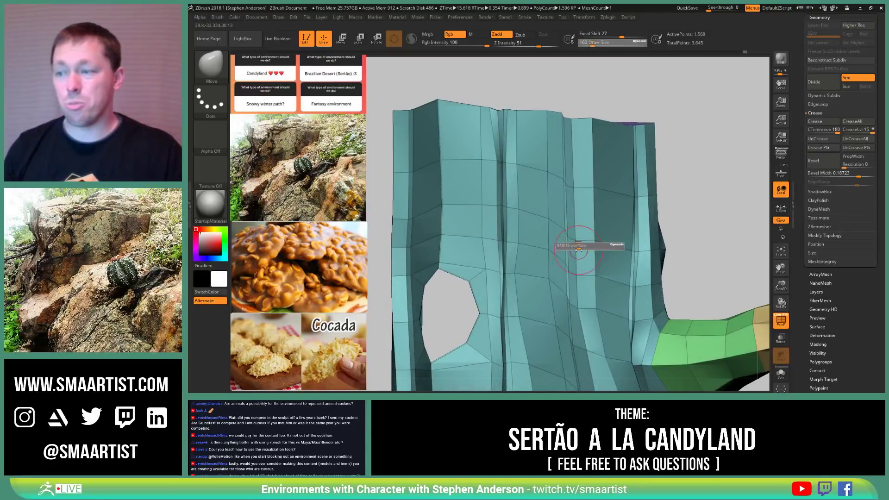
left_click_drag(591, 252, 584, 251)
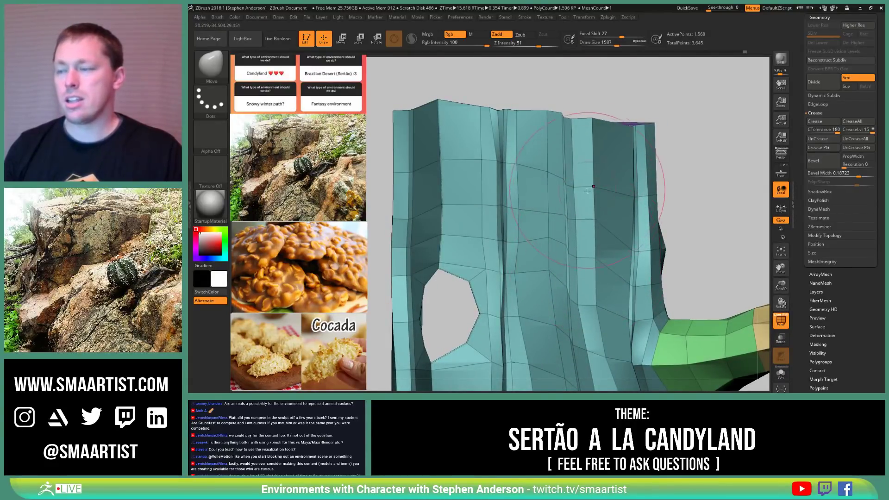
right_click_drag(597, 206, 595, 257)
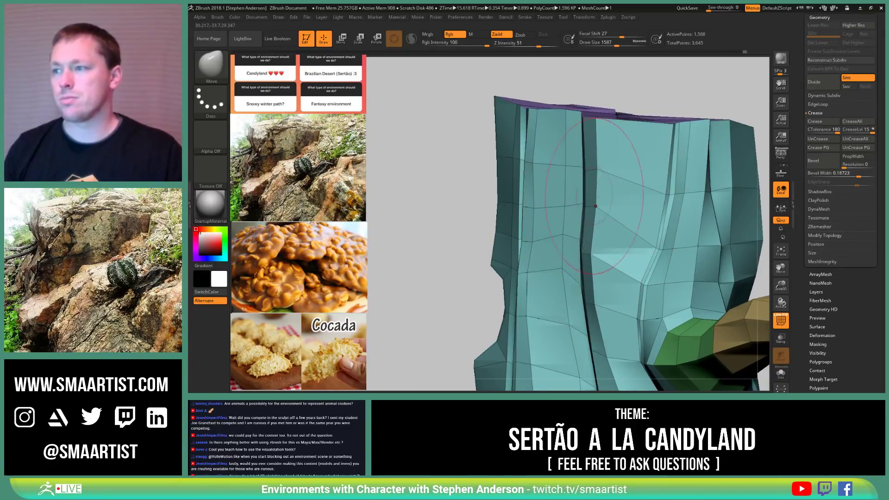
Step: Move the bark ridge just below the branch with the Move brush at draw size 833
right_click_drag(597, 181, 597, 242, "ctrl")
right_click_drag(596, 242, 561, 192, "alt")
mouse_move(561, 191)
right_mouse_down("ctrl")
mouse_move(572, 257)
mouse_move(580, 209)
mouse_move(592, 254)
right_mouse_up("ctrl")
key("s")
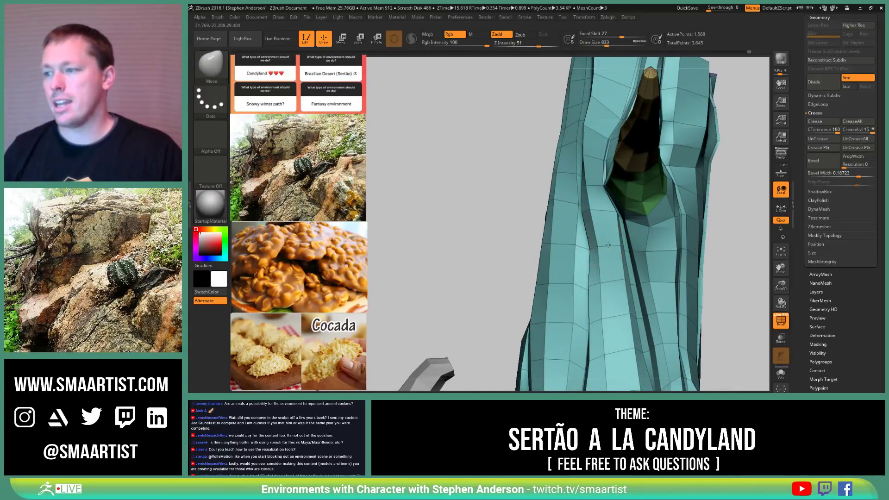
left_click_drag(609, 245, 598, 223)
mouse_move(598, 212)
right_mouse_down()
mouse_move(561, 145)
mouse_move(547, 146)
mouse_move(559, 148)
mouse_move(550, 220)
right_mouse_up()
key("space")
key("alt")
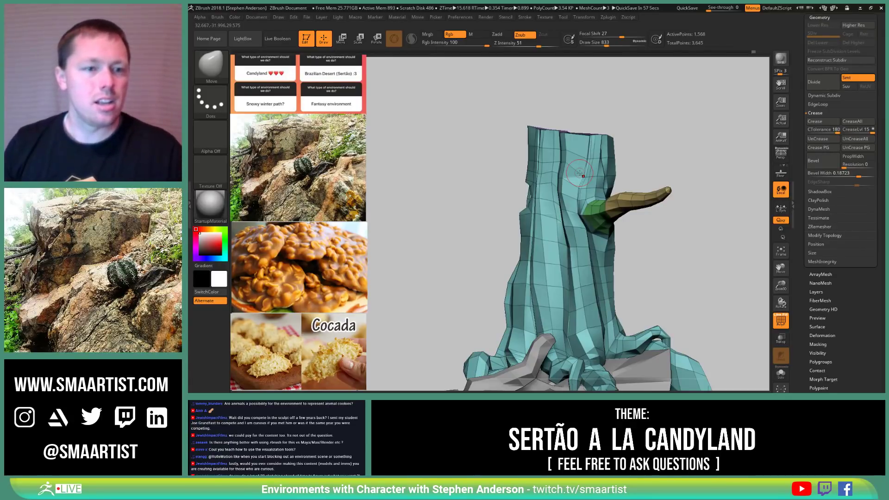
right_click_drag(545, 262, 525, 244)
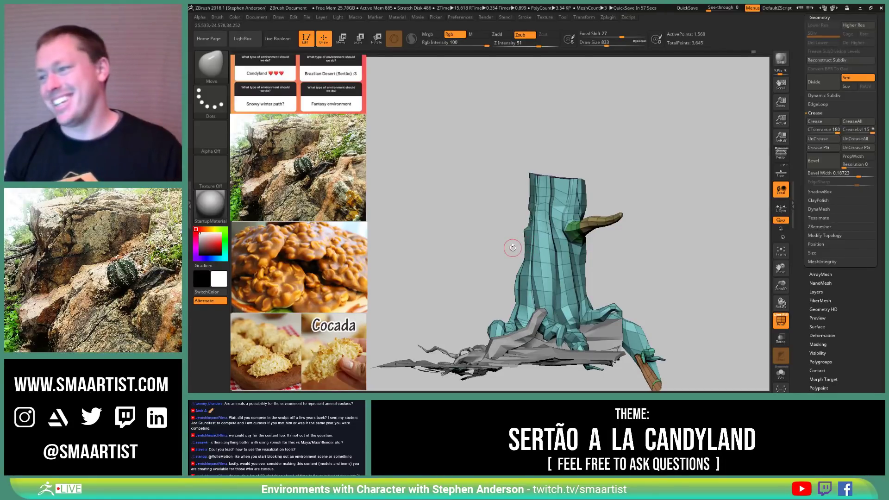
right_click_drag(644, 257, 620, 250, "alt")
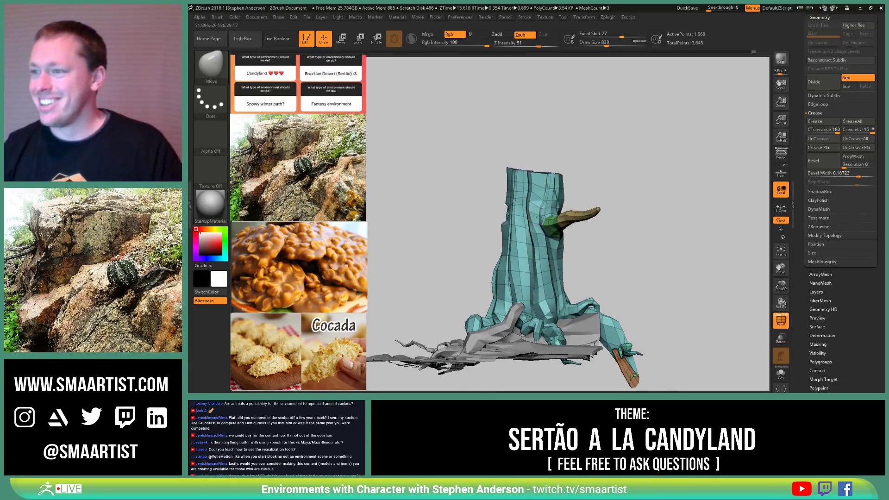
Step: Mask the lower trunk and roots with a lasso selection and blur the mask's edge
mouse_move(556, 216)
right_mouse_down()
mouse_move(538, 208)
mouse_move(553, 242)
right_mouse_up()
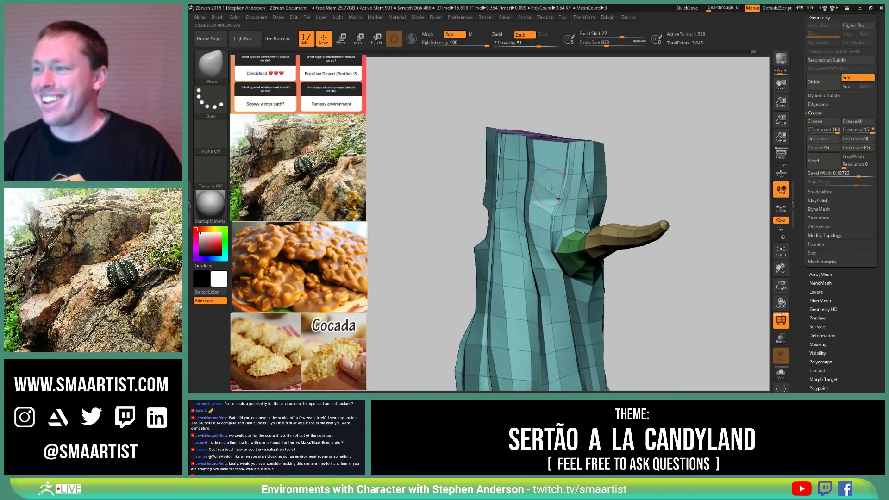
right_click_drag(518, 211, 539, 183)
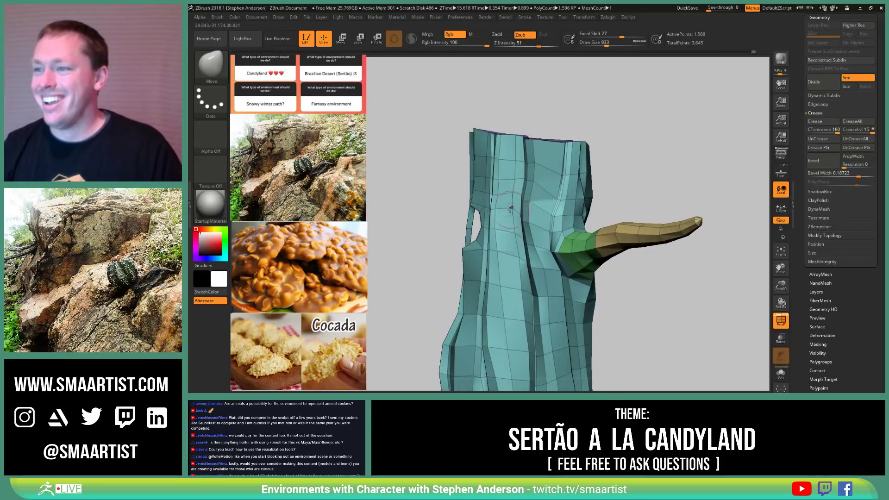
right_click_drag(513, 210, 533, 219)
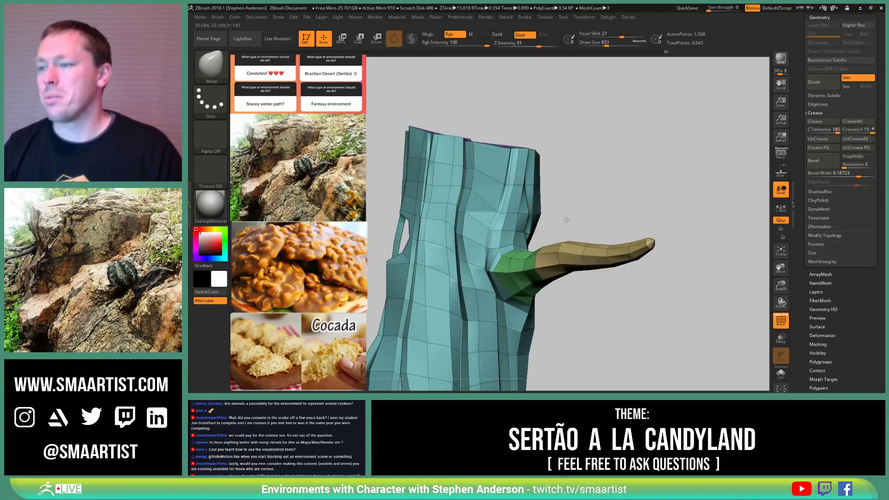
mouse_move(588, 221)
right_mouse_down()
mouse_move(527, 212)
mouse_move(550, 209)
mouse_move(562, 186)
mouse_move(548, 190)
mouse_move(546, 224)
mouse_move(563, 204)
mouse_move(557, 220)
mouse_move(539, 232)
mouse_move(533, 203)
mouse_move(519, 195)
mouse_move(537, 199)
mouse_move(536, 166)
mouse_move(632, 193)
mouse_move(658, 218)
mouse_move(573, 211)
mouse_move(554, 185)
mouse_move(569, 235)
mouse_move(529, 195)
mouse_move(508, 234)
right_mouse_up()
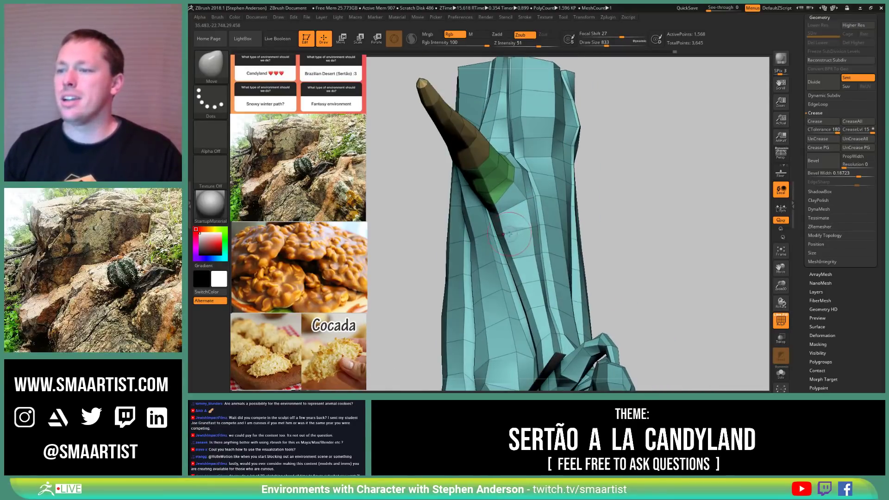
mouse_move(498, 189)
right_mouse_down()
mouse_move(510, 194)
mouse_move(515, 183)
mouse_move(555, 209)
mouse_move(596, 184)
mouse_move(565, 179)
mouse_move(565, 191)
mouse_move(565, 180)
right_mouse_up()
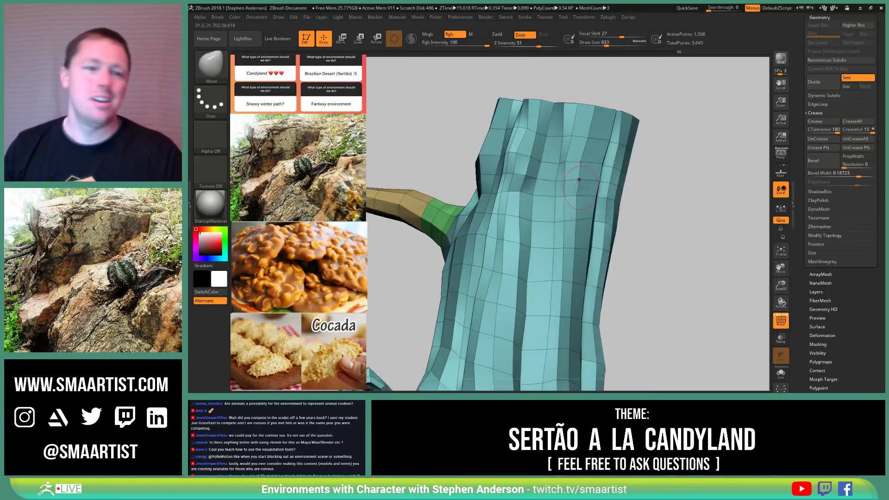
mouse_move(584, 217)
right_mouse_down()
mouse_move(598, 221)
mouse_move(589, 196)
mouse_move(642, 192)
mouse_move(628, 193)
right_mouse_up()
key("ctrl")
key("ctrl")
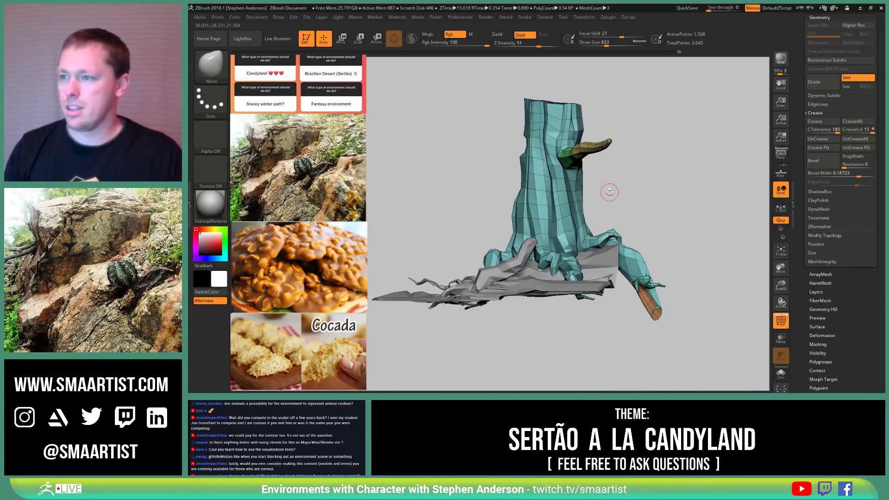
mouse_move(639, 188)
left_mouse_down("ctrl")
mouse_move(491, 86)
mouse_move(421, 183)
mouse_move(522, 211)
left_mouse_up("ctrl")
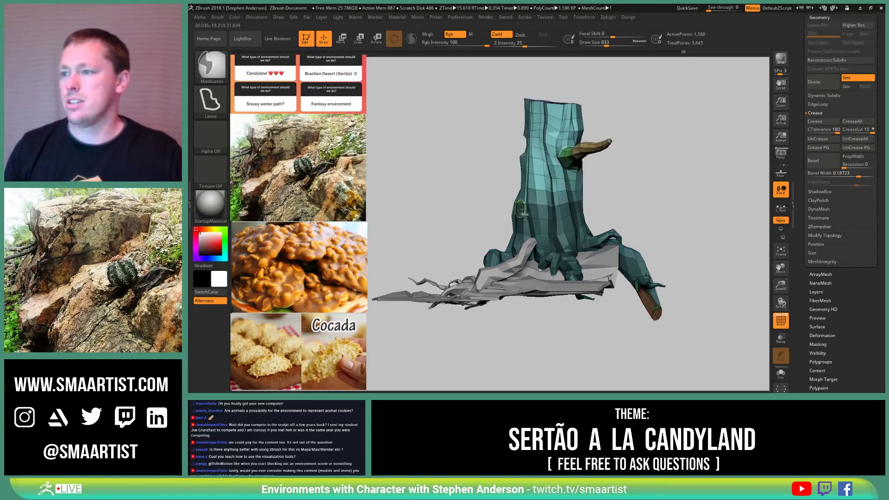
left_click(595, 199, "ctrl")
left_click(612, 199, "ctrl")
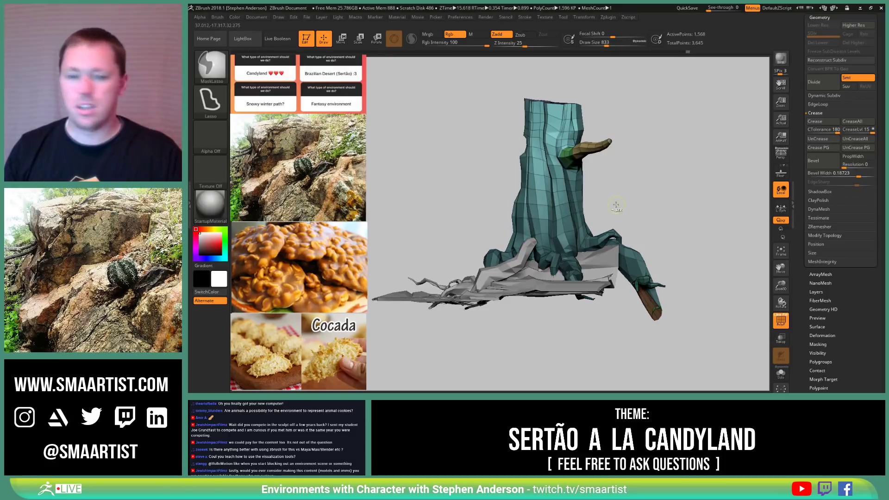
Step: Shift the unmasked upper trunk sideways from two views with the Transpose move line, and clear the mask
key("w")
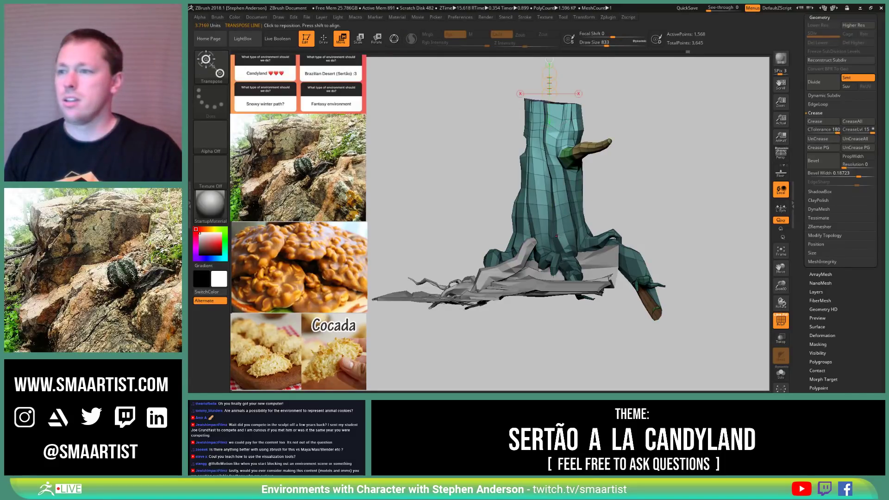
left_click_drag(553, 224, 554, 238)
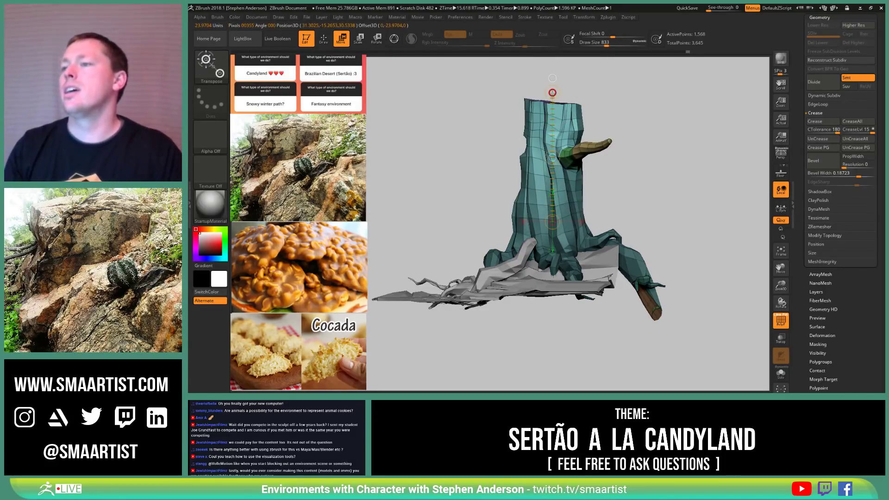
left_click_drag(553, 93, 558, 97)
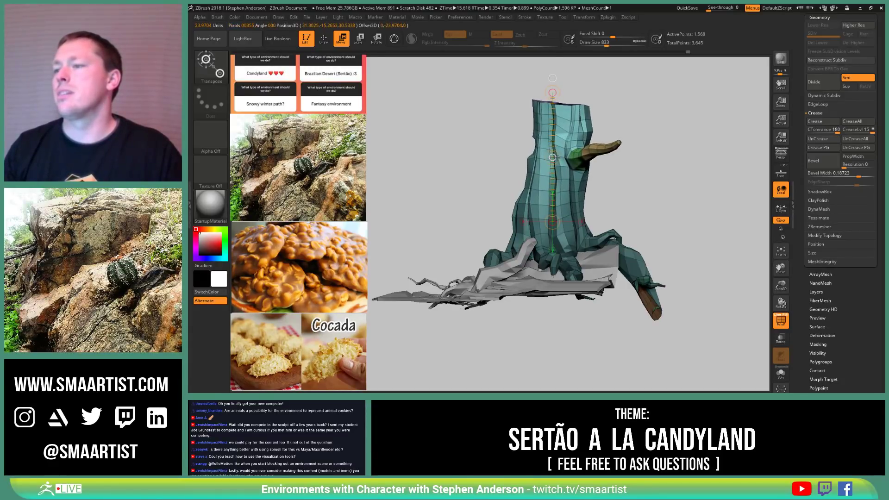
left_click_drag(662, 194, 736, 196)
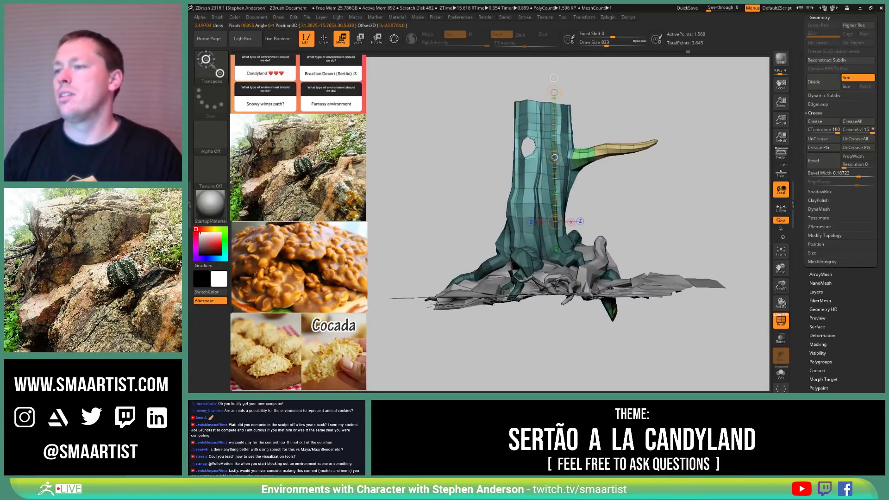
left_click_drag(555, 157, 548, 161)
left_click_drag(585, 193, 597, 186)
key("q")
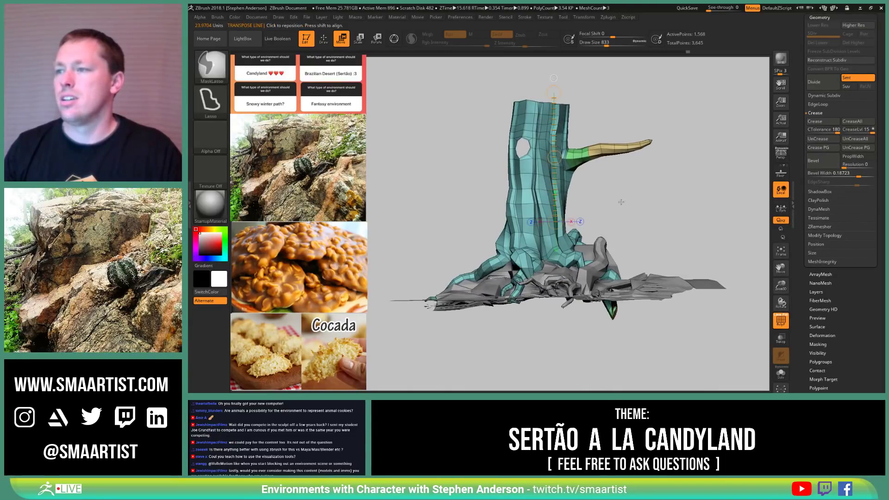
Step: Nudge the upper trunk's side above the branch inward with the Move brush at draw size 4334
key("b")
key("m")
key("v")
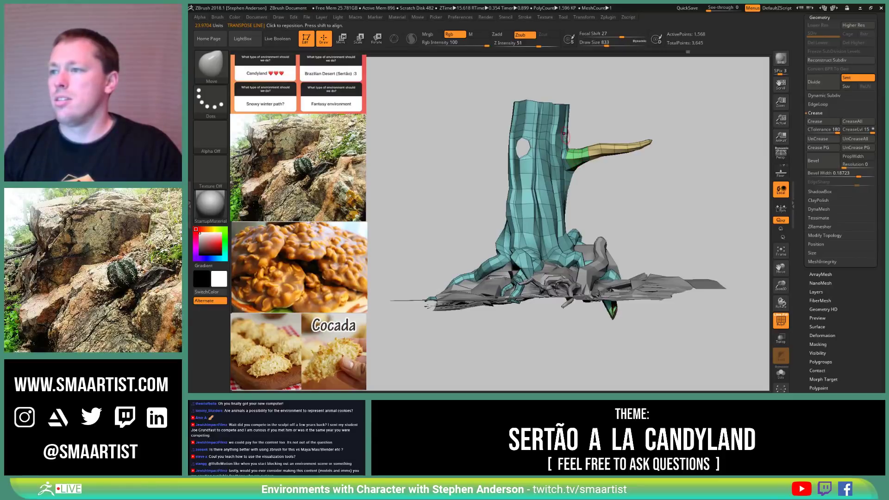
key("s")
left_click_drag(566, 136, 599, 138)
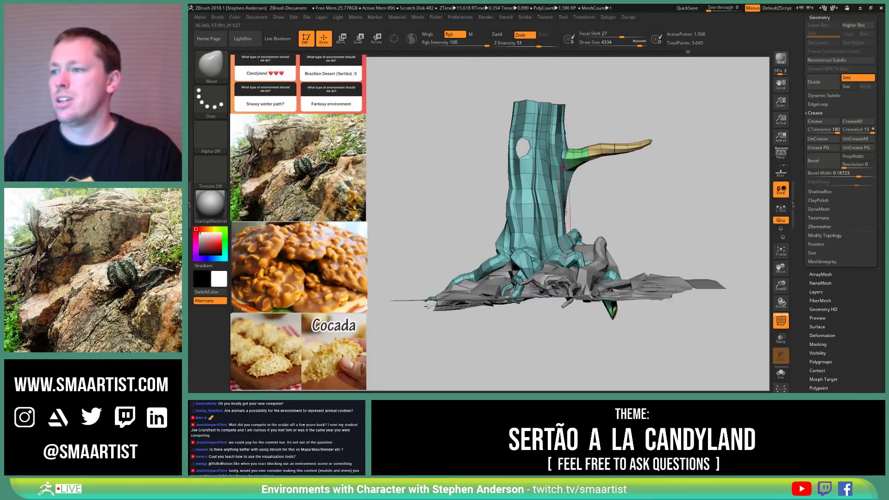
mouse_move(623, 218)
left_mouse_down()
mouse_move(589, 224)
mouse_move(638, 228)
mouse_move(579, 242)
mouse_move(603, 293)
mouse_move(588, 231)
mouse_move(589, 261)
mouse_move(564, 244)
mouse_move(579, 246)
left_mouse_up()
Step: Choose the Inflat brush for the trunk and set the Smooth brush's Z Intensity to 17
key("b")
key("i")
key("n")
key("shift")
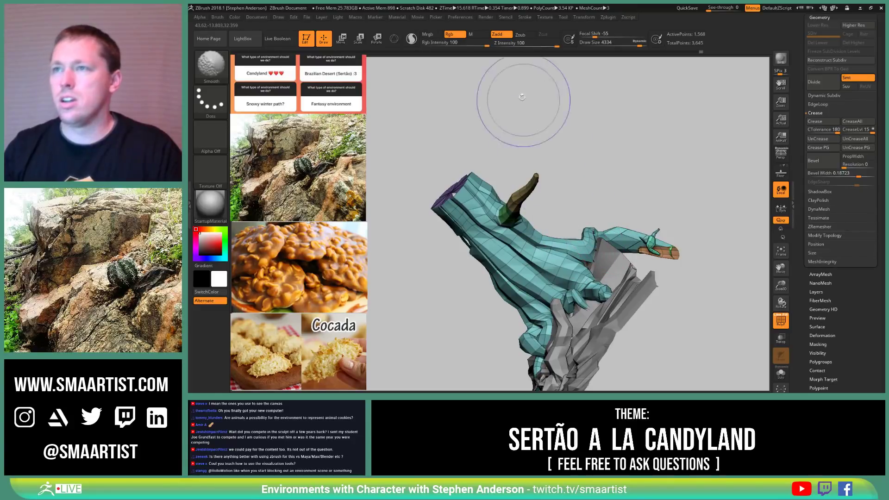
left_click_drag(559, 46, 533, 47)
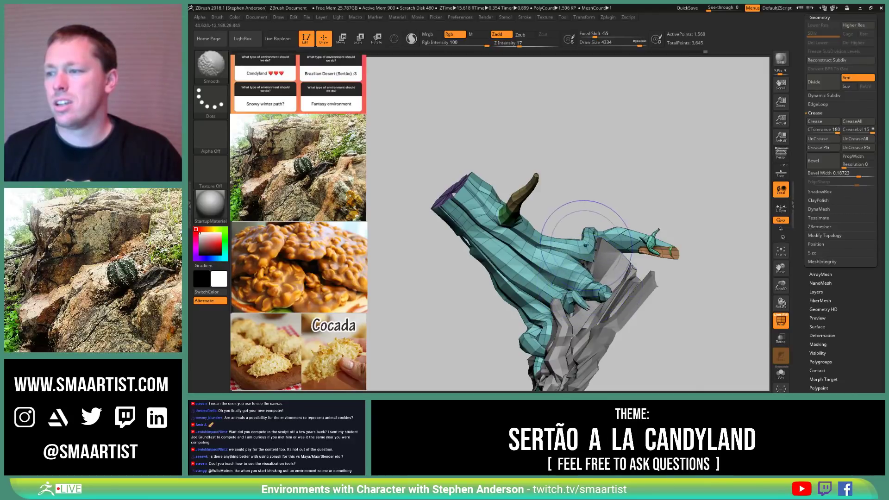
mouse_move(587, 225)
right_mouse_down()
mouse_move(607, 271)
mouse_move(618, 265)
mouse_move(585, 222)
mouse_move(597, 242)
mouse_move(574, 264)
right_mouse_up()
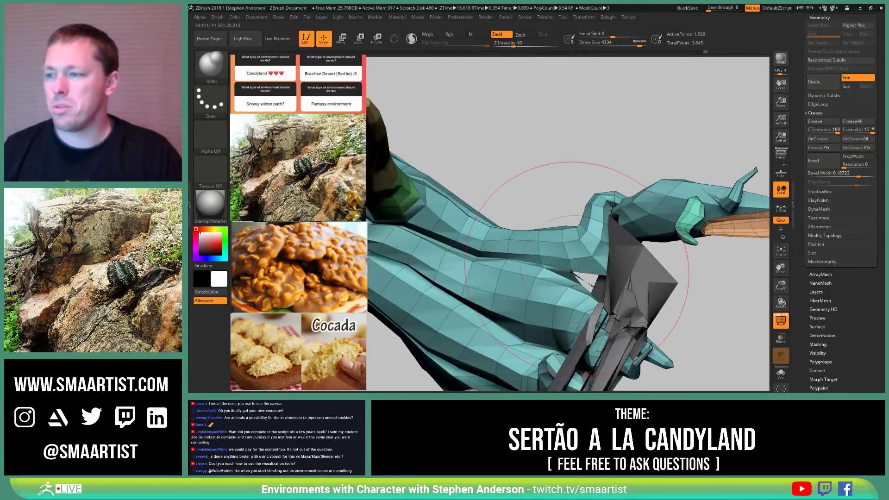
Step: Reshape the bark ridges at the trunk base beside the rock with the Move brush at draw sizes 720 and 1111
key("s")
key("b")
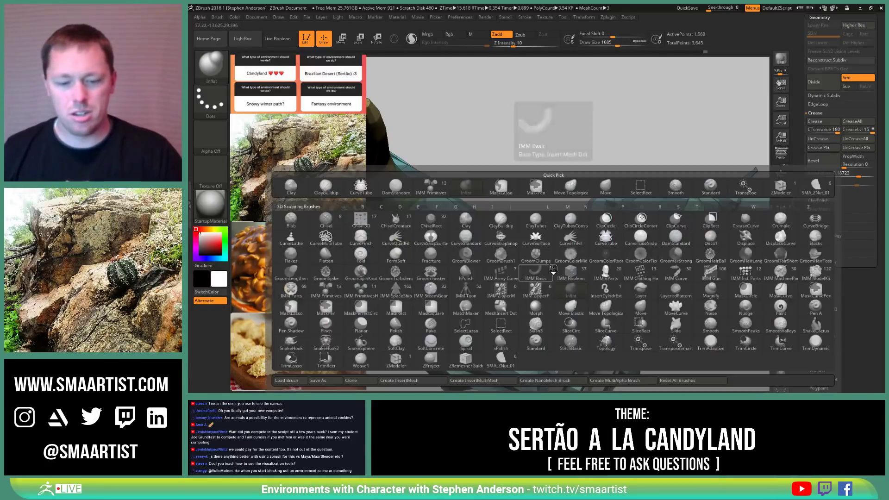
key("m")
key("v")
key("s")
left_click_drag(571, 268, 555, 267)
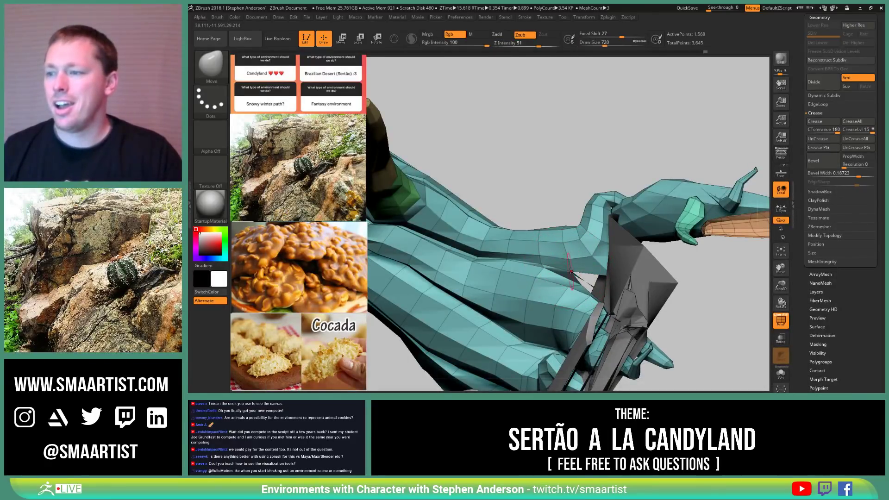
mouse_move(628, 288)
right_mouse_down()
mouse_move(584, 283)
mouse_move(615, 280)
mouse_move(550, 260)
right_mouse_up()
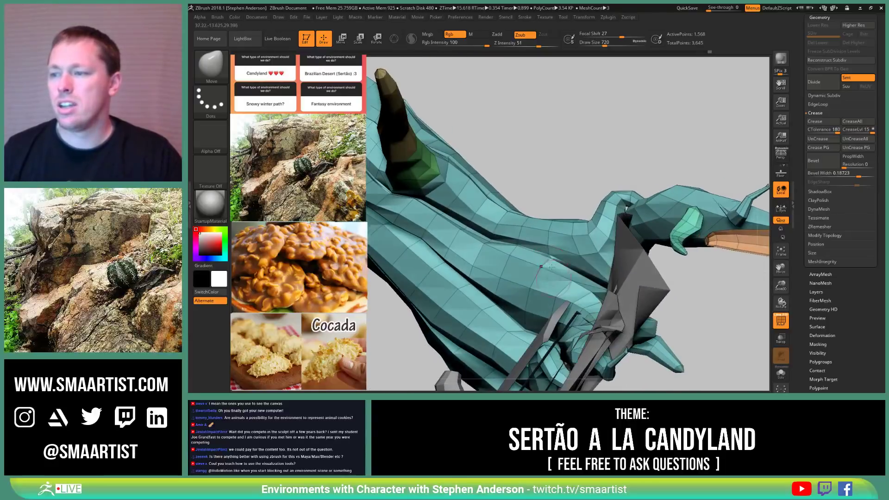
key("s")
left_click_drag(550, 259, 565, 268)
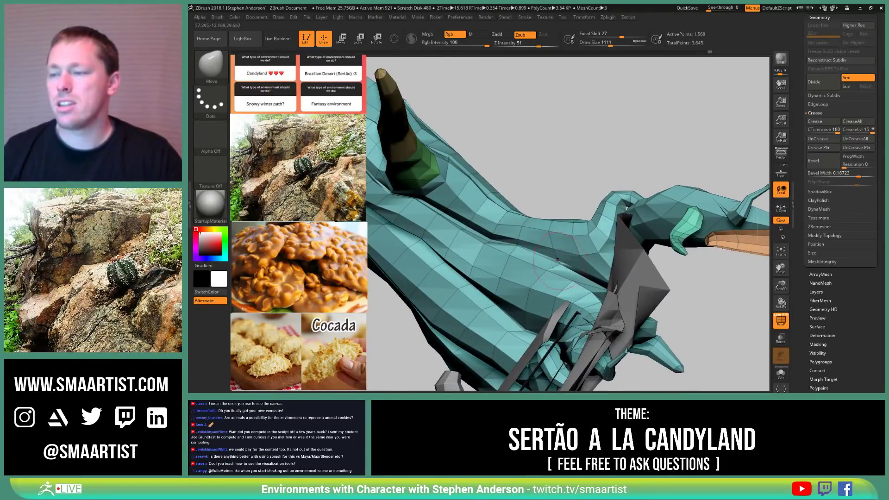
right_click_drag(558, 260, 538, 254)
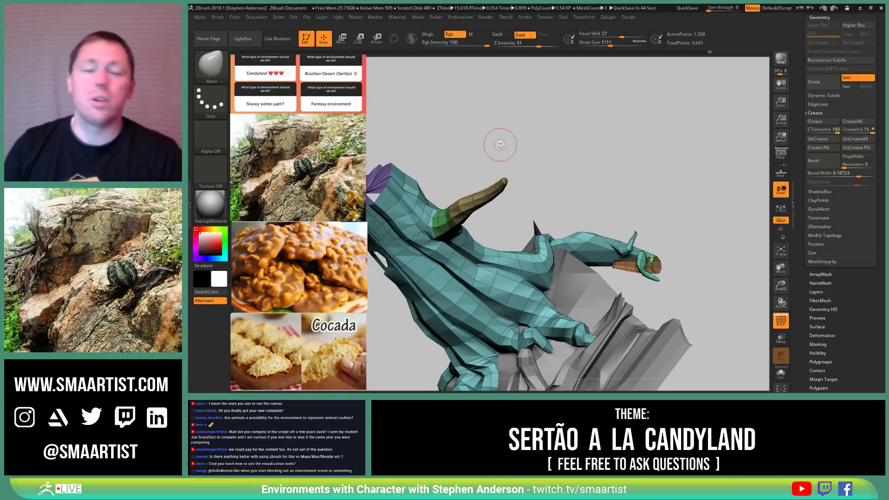
Step: Narrow the trunk above the hole with the Move brush at draw size 3377
mouse_move(486, 184)
right_mouse_down()
mouse_move(510, 176)
mouse_move(532, 182)
mouse_move(555, 204)
right_mouse_up()
mouse_move(648, 190)
right_mouse_down()
mouse_move(659, 116)
mouse_move(643, 129)
mouse_move(641, 180)
mouse_move(556, 166)
right_mouse_up()
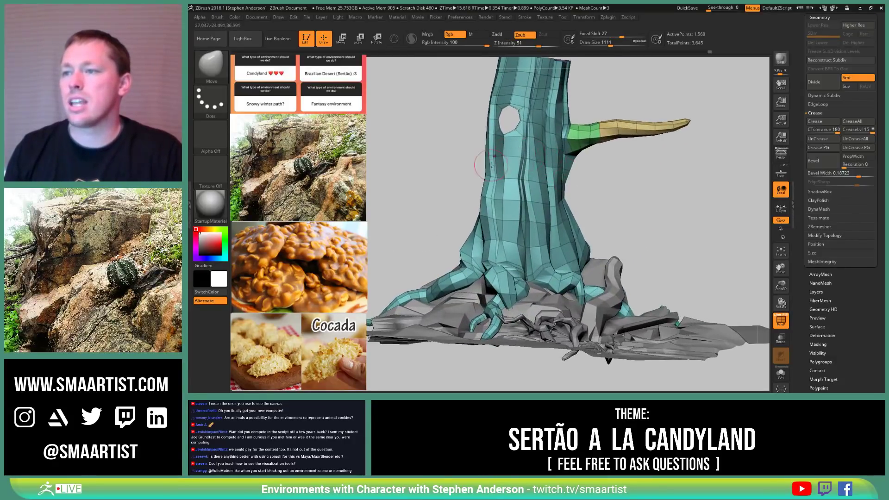
key("s")
left_click_drag(489, 156, 501, 158)
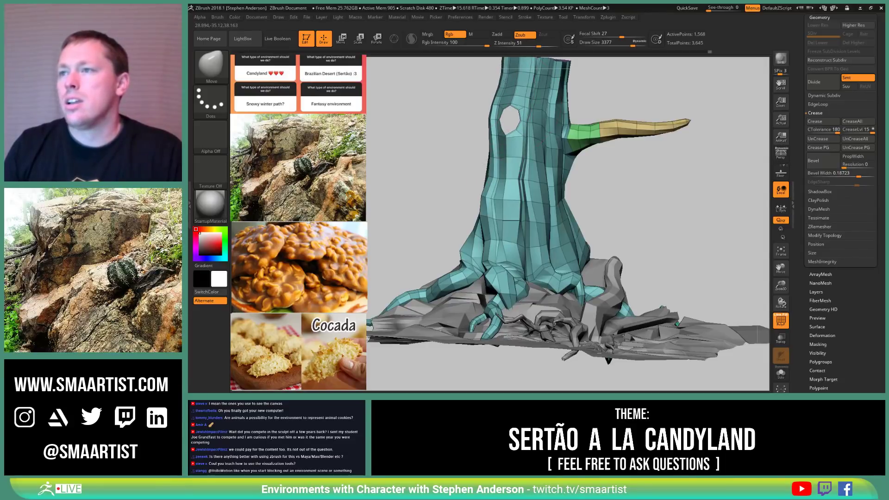
right_click_drag(520, 93, 512, 124, "alt")
left_click_drag(494, 103, 506, 103)
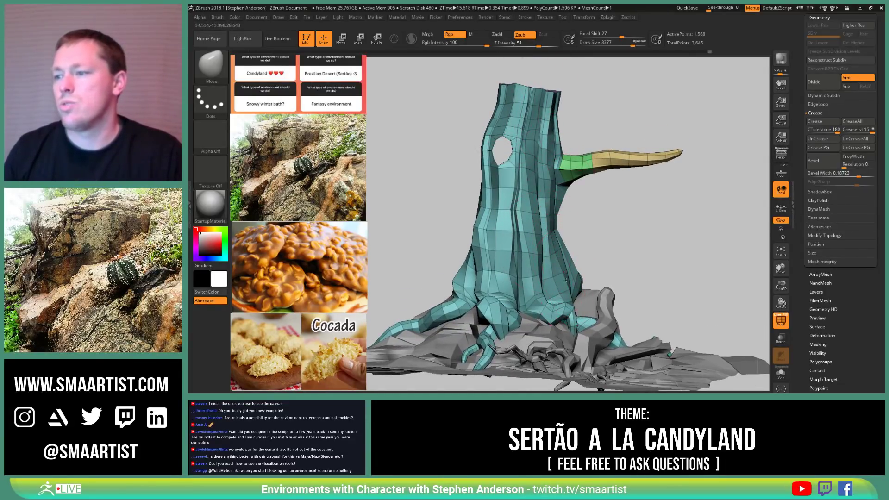
Step: Select the Move Topological brush for adjusting the roots and set its draw size to 2499
mouse_move(620, 298)
right_mouse_down()
mouse_move(539, 312)
mouse_move(549, 299)
mouse_move(548, 310)
mouse_move(575, 312)
mouse_move(565, 318)
mouse_move(589, 311)
mouse_move(596, 318)
right_mouse_up()
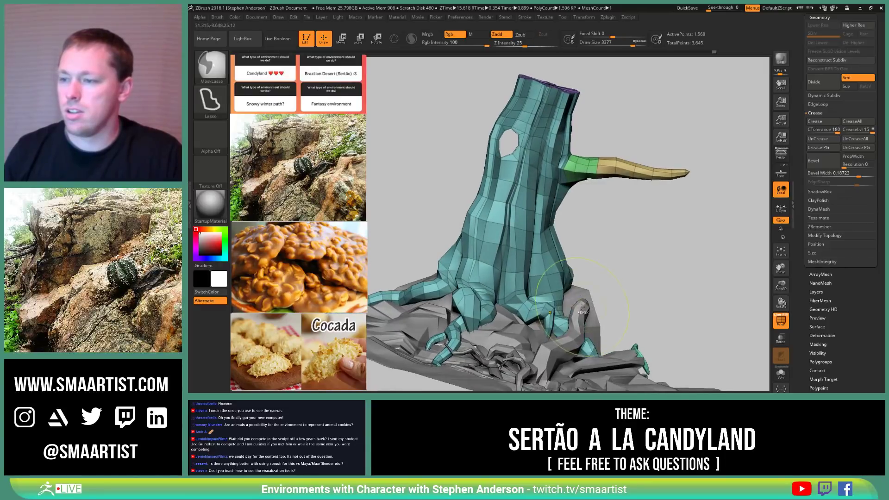
key("b")
key("m")
key("t")
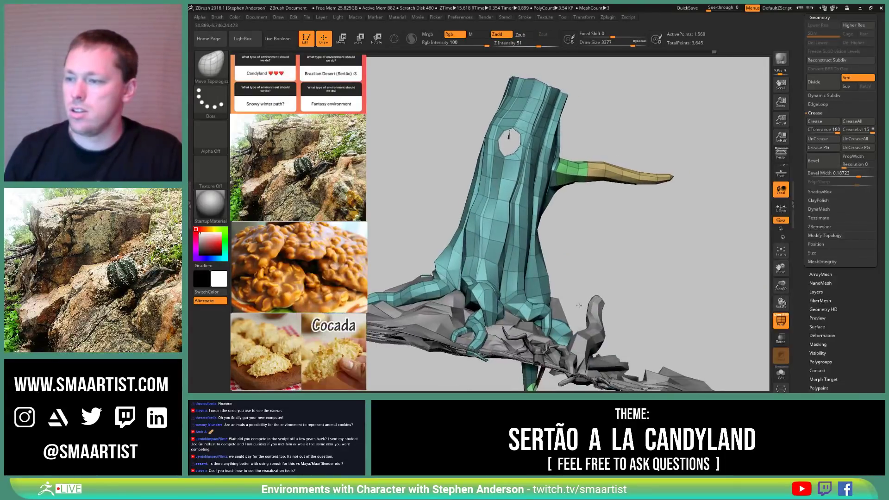
mouse_move(581, 300)
right_mouse_down()
mouse_move(545, 306)
mouse_move(542, 327)
mouse_move(562, 324)
mouse_move(560, 333)
mouse_move(456, 319)
mouse_move(533, 275)
right_mouse_up()
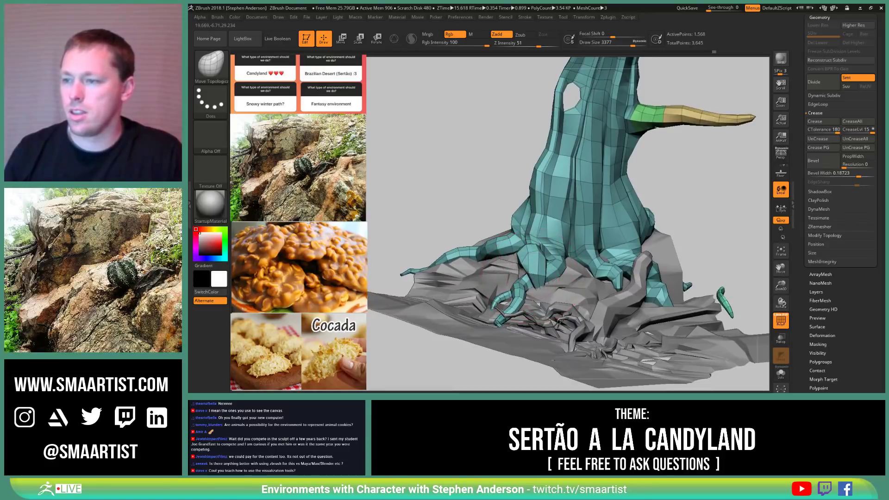
key("bracketleft")
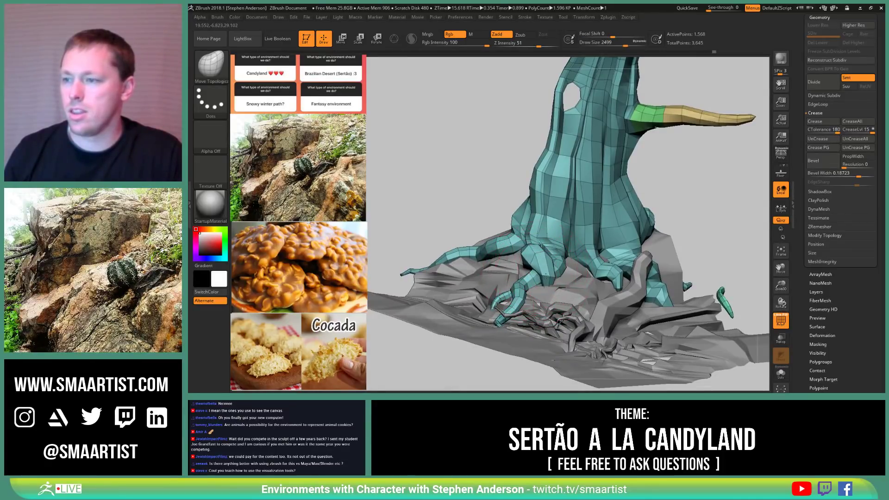
mouse_move(546, 275)
right_mouse_down()
mouse_move(579, 227)
mouse_move(546, 278)
mouse_move(557, 263)
mouse_move(595, 266)
right_mouse_up()
Step: Check the tree's shape without the polyframe, and hide the detached root fragment beside the rock by isolating it and inverting visibility
key("ctrl")
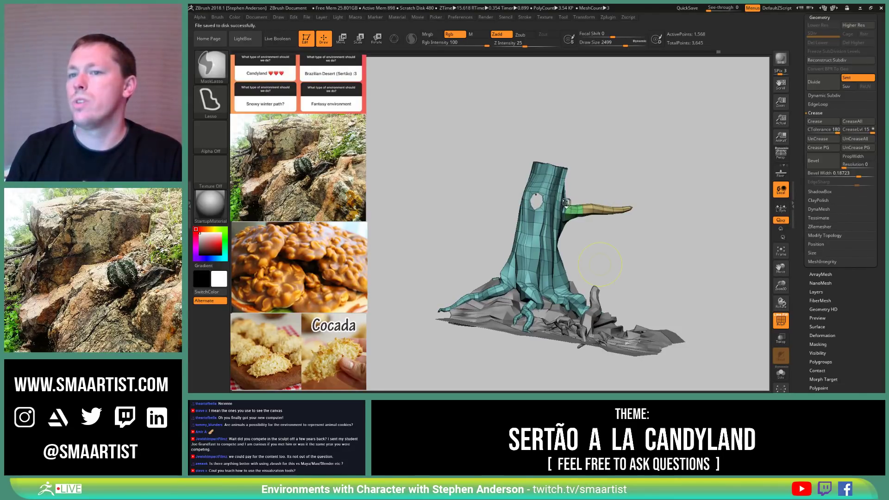
mouse_move(607, 205)
right_mouse_down()
mouse_move(634, 232)
mouse_move(676, 245)
mouse_move(693, 268)
mouse_move(697, 216)
mouse_move(682, 231)
mouse_move(699, 232)
right_mouse_up()
key("shift+f")
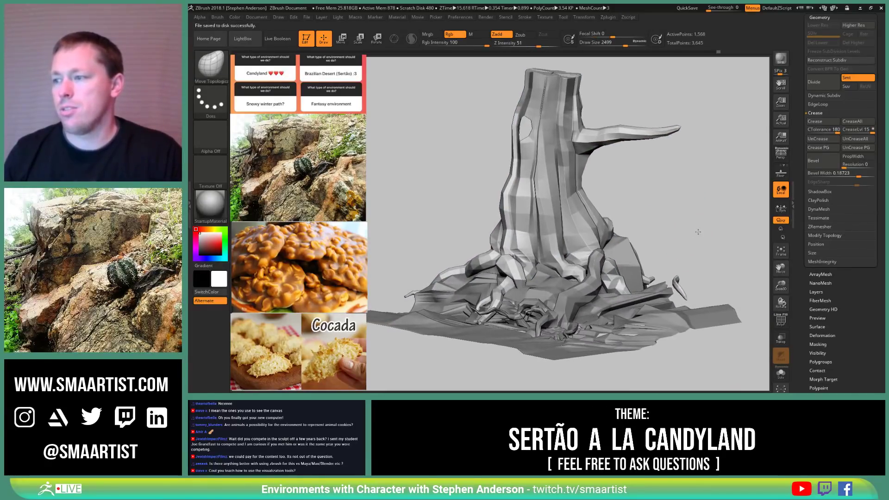
key("shift+f")
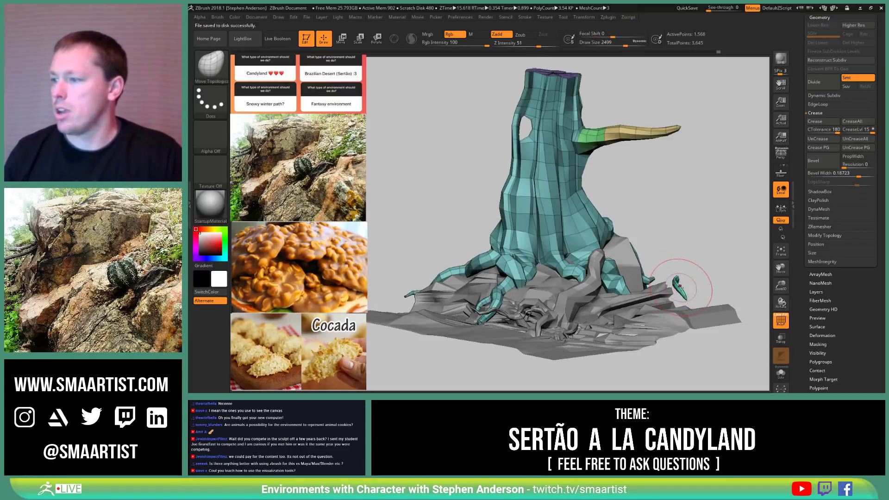
left_click(679, 285, "ctrl+shift")
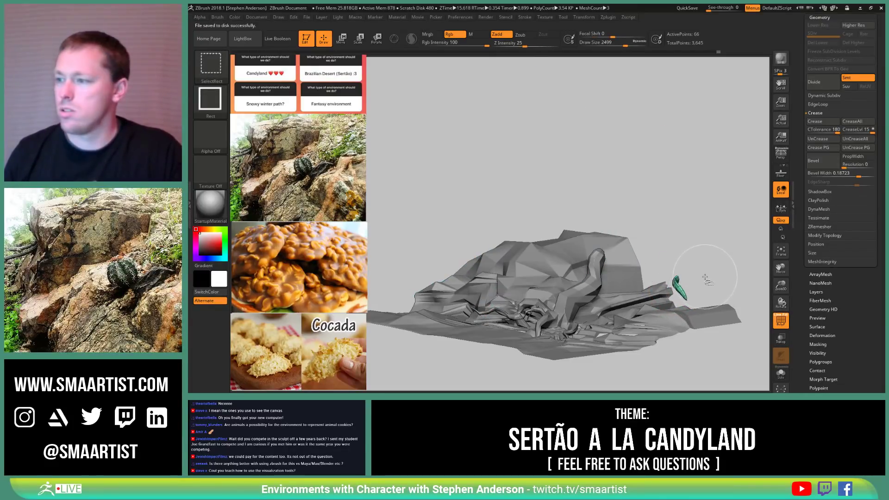
left_click_drag(709, 277, 741, 266, "ctrl+shift")
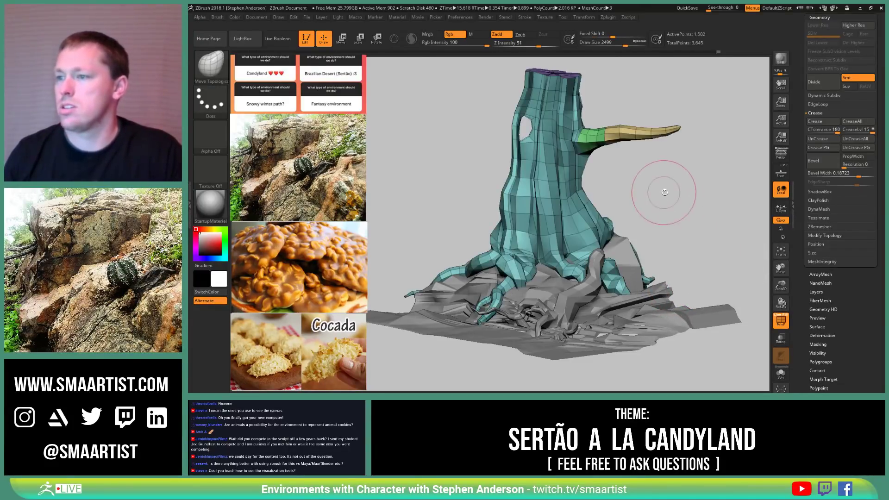
Step: Turn off the polyframe display on the tree and hide the Spotlight reference images
left_click_drag(665, 189, 669, 207, "alt")
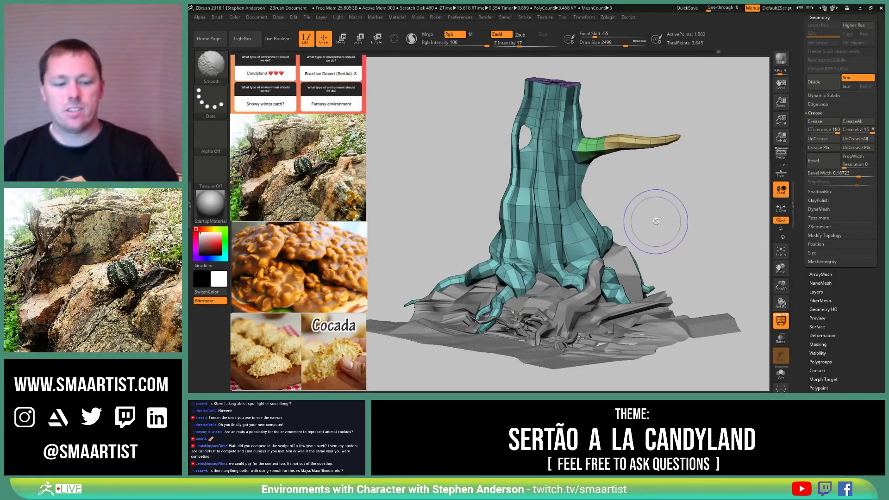
key("shift+f")
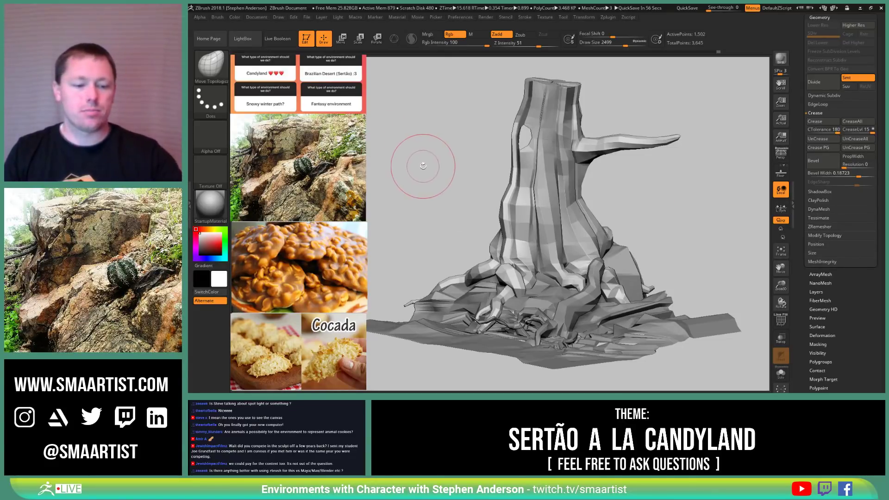
key("shift")
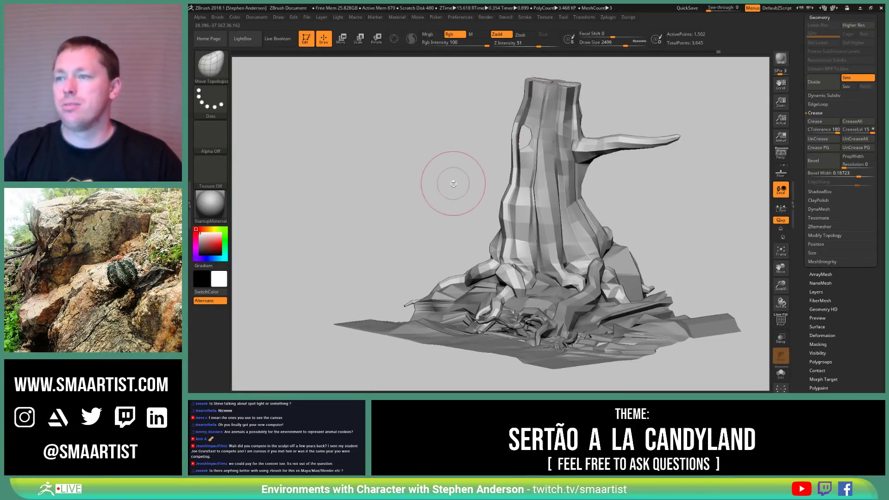
left_click_drag(459, 175, 390, 162, "alt")
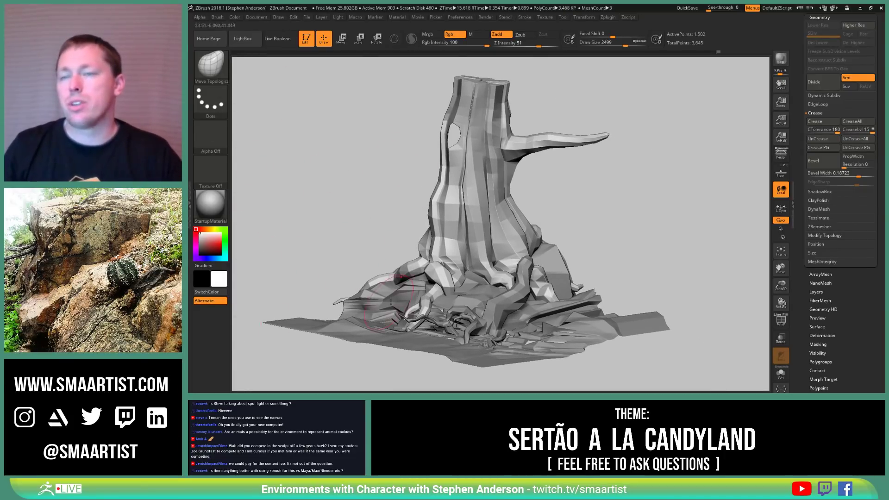
Step: Select the IMG_1350 texture and add it to Spotlight
left_click(545, 17)
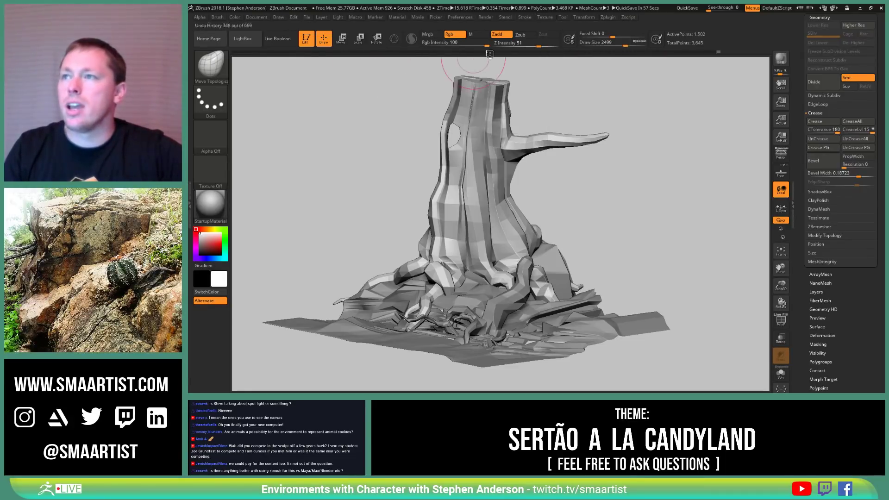
left_click(546, 18)
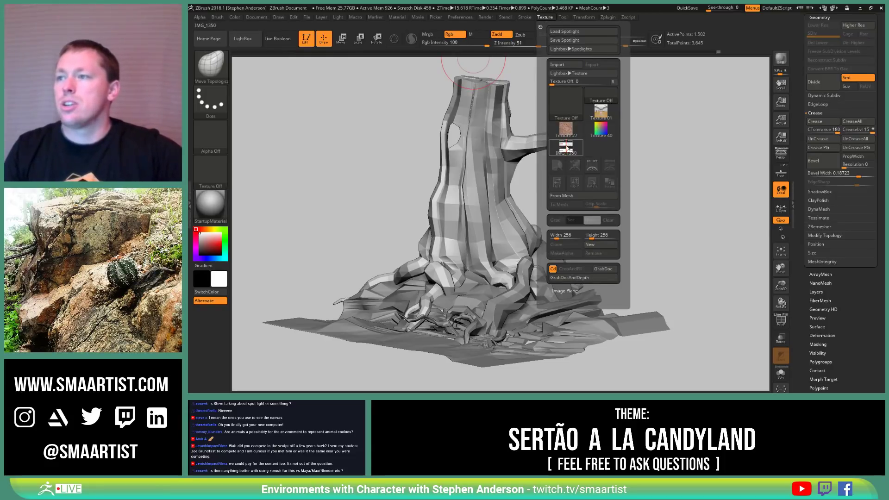
left_click(567, 147)
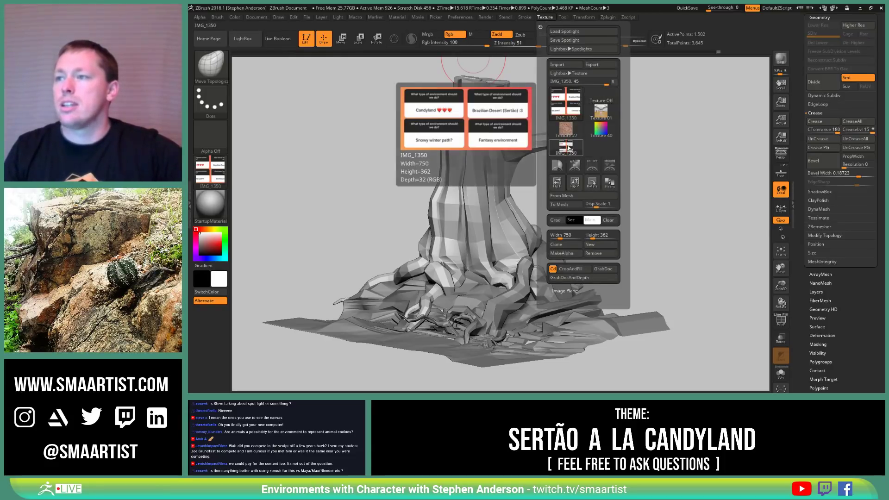
left_click(611, 165)
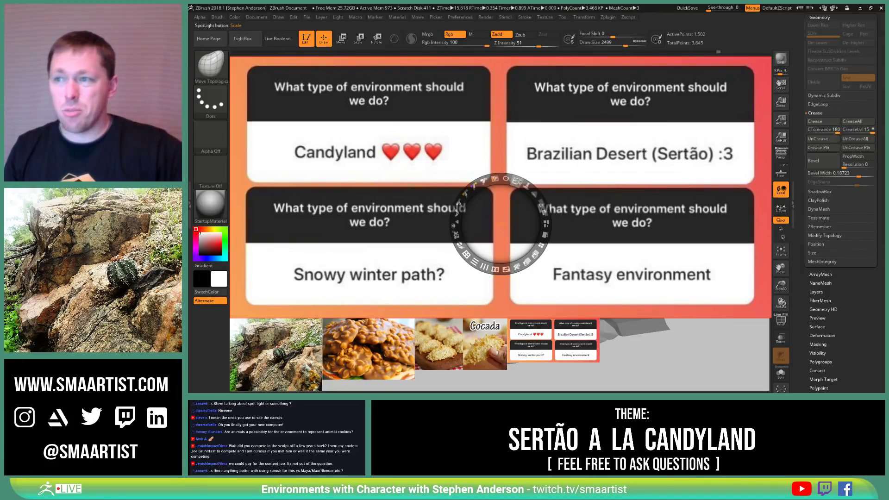
Step: Scale down the IMG_1350 reference, place it in the canvas's upper-left corner, and leave Spotlight editing
left_click_drag(517, 182, 494, 209)
left_click_drag(501, 205, 315, 89)
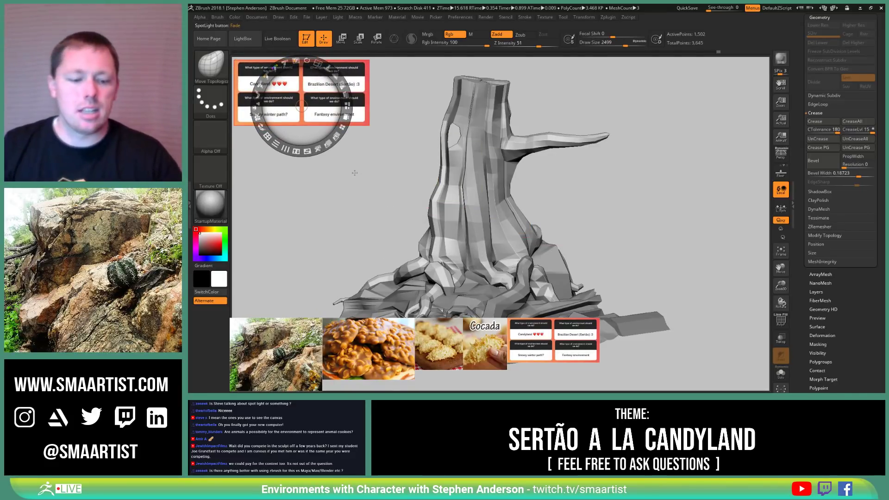
key("shift+z")
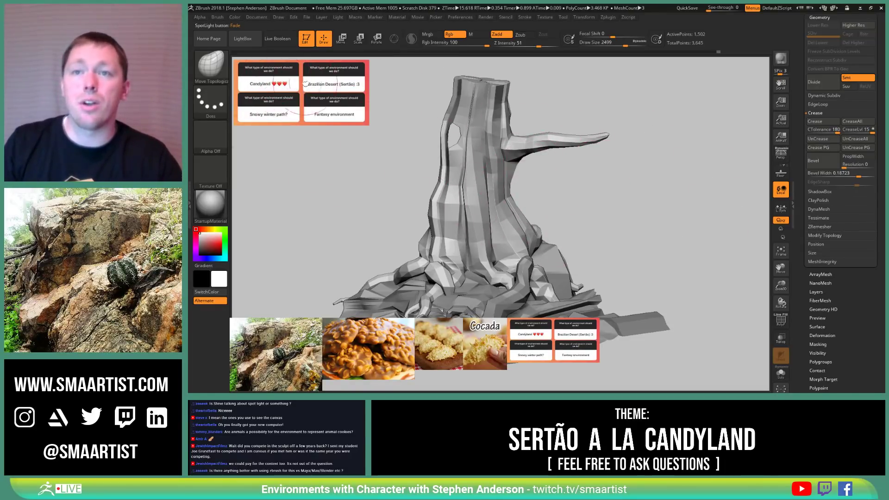
mouse_move(402, 178)
left_mouse_down("alt")
mouse_move(330, 265)
mouse_move(274, 388)
mouse_move(246, 141)
mouse_move(513, 225)
mouse_move(296, 121)
mouse_move(465, 188)
mouse_move(454, 189)
left_mouse_up("alt")
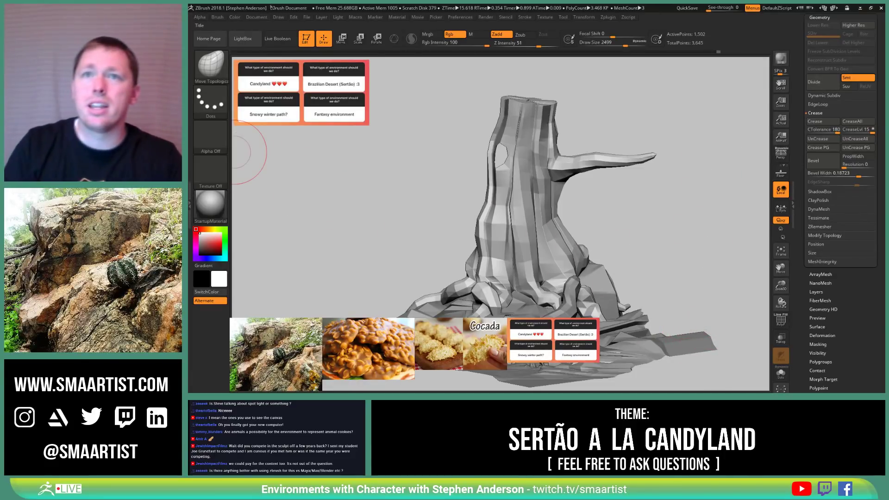
Step: Set the document background to the interface's dark gray and inspect the trunk's bark ridges up close against it
left_click(256, 17)
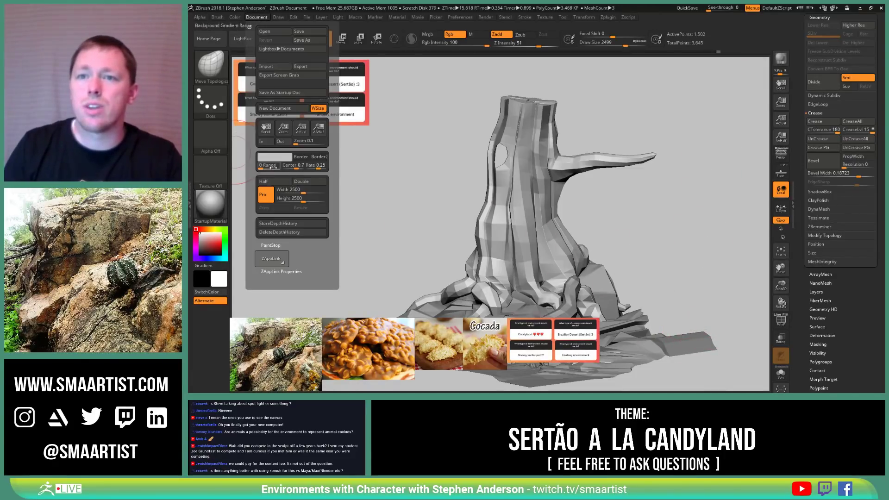
left_click_drag(278, 157, 297, 155)
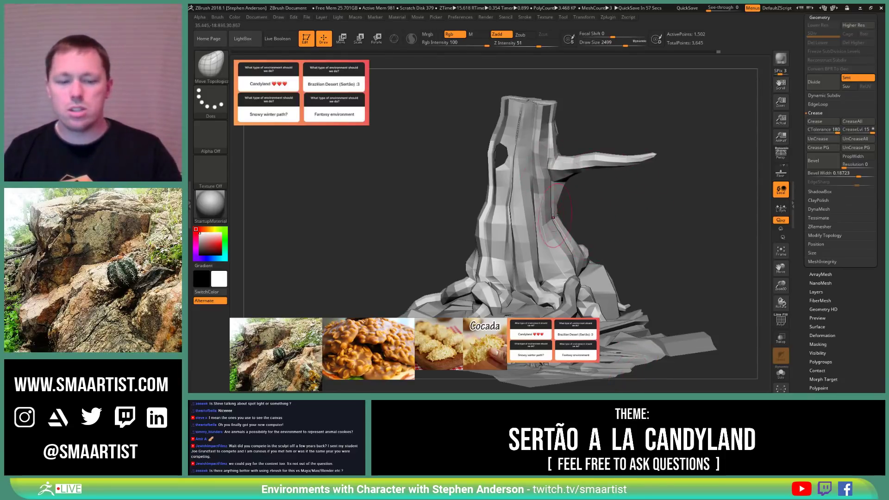
right_click_drag(555, 215, 607, 241, "ctrl")
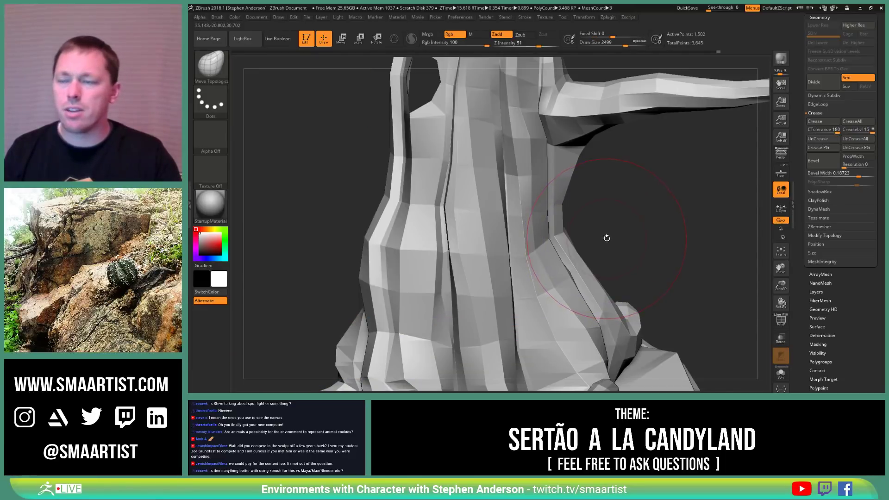
mouse_move(606, 240)
right_mouse_down("ctrl")
mouse_move(555, 262)
mouse_move(577, 294)
right_mouse_up("ctrl")
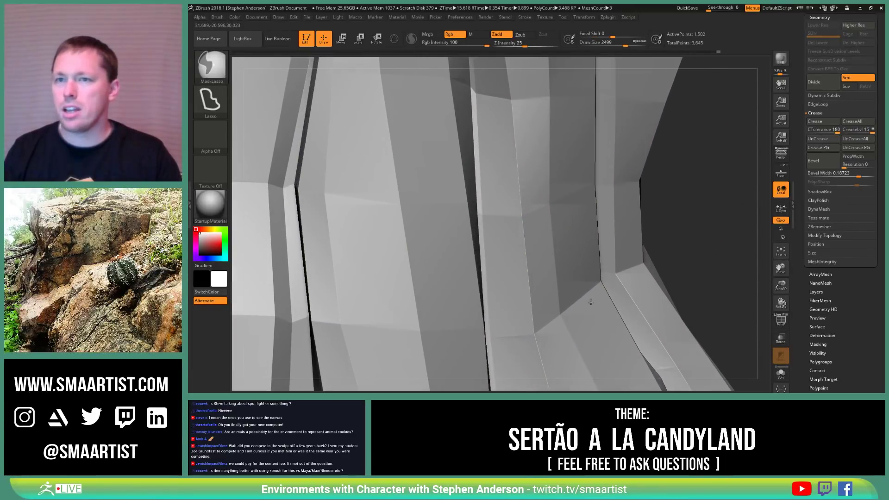
mouse_move(657, 235)
right_mouse_down("alt")
mouse_move(721, 272)
mouse_move(885, 312)
right_mouse_up("alt")
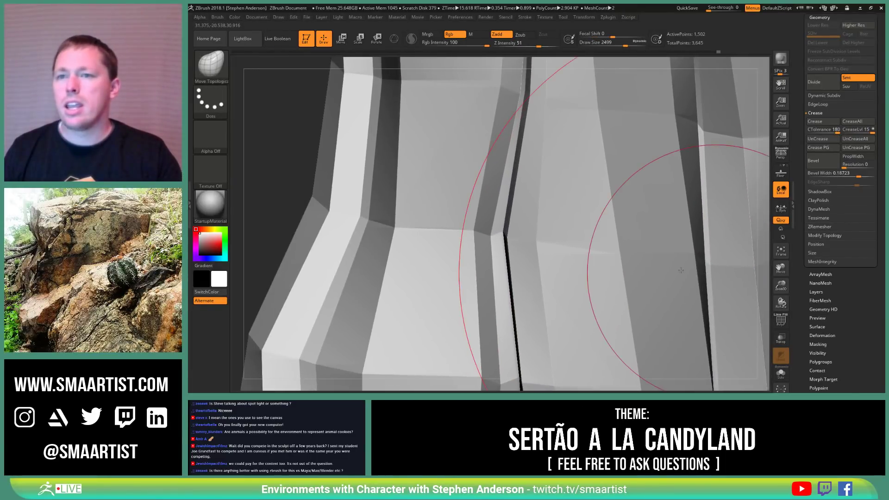
right_click_drag(708, 274, 598, 264, "alt")
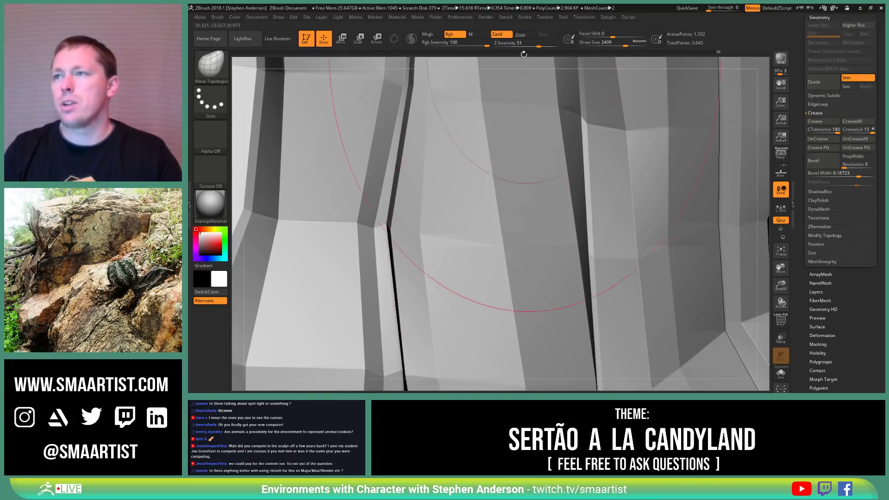
mouse_move(528, 139)
right_mouse_down("alt")
mouse_move(459, 145)
mouse_move(547, 143)
mouse_move(506, 145)
mouse_move(504, 170)
right_mouse_up("alt")
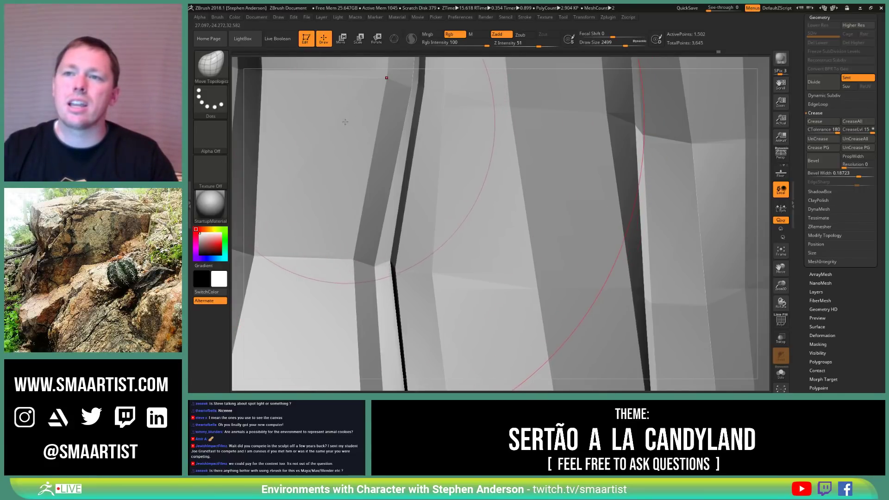
left_click_drag(345, 124, 583, 168)
key("ctrl+z")
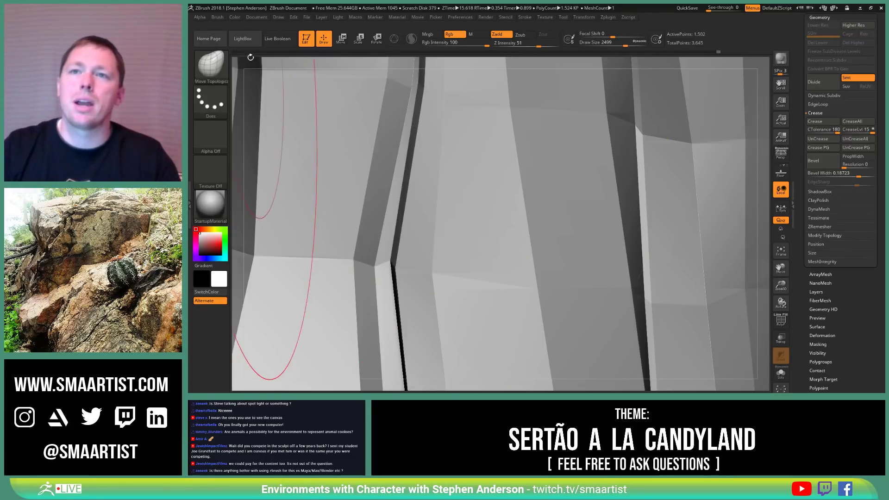
mouse_move(255, 62)
left_mouse_down()
mouse_move(282, 70)
mouse_move(241, 62)
left_mouse_up()
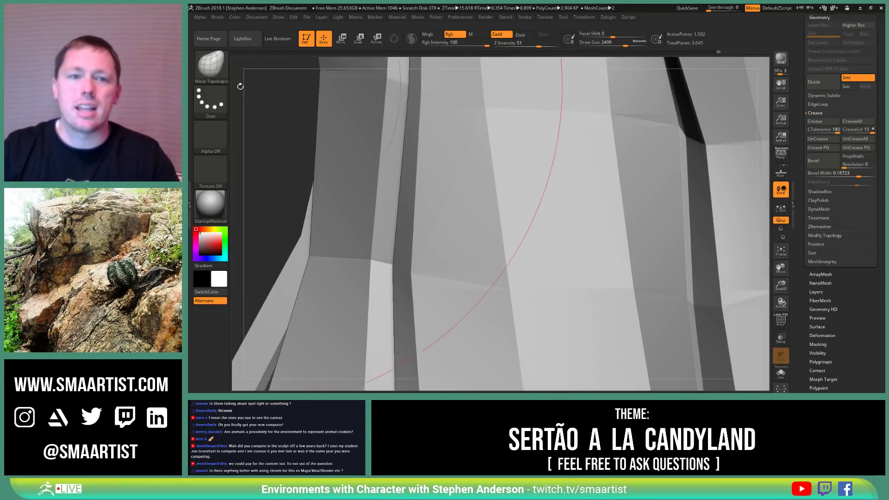
right_click_drag(485, 237, 523, 165, "ctrl")
right_click_drag(697, 264, 551, 213, "ctrl")
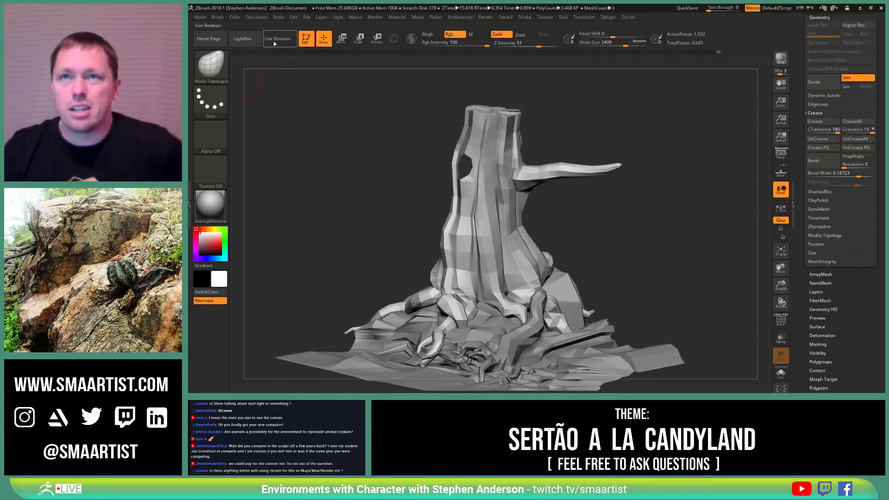
Step: Set the document background color to light gray
left_click(258, 18)
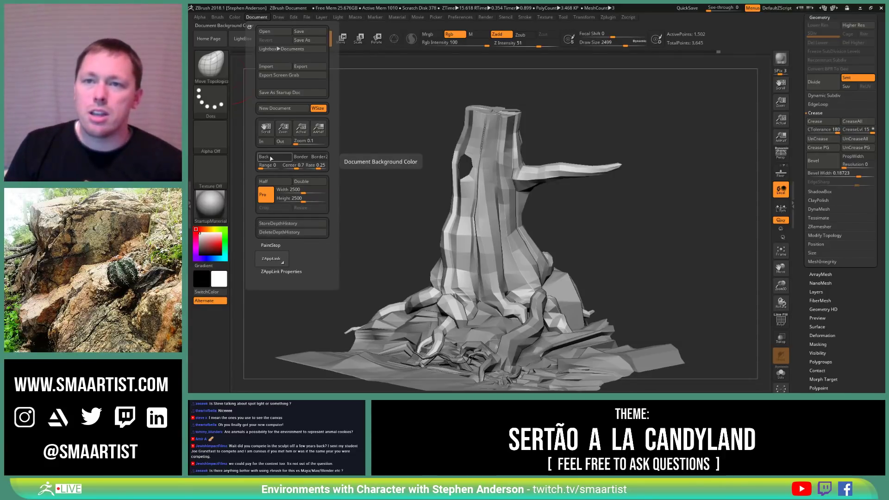
left_click_drag(271, 158, 265, 128)
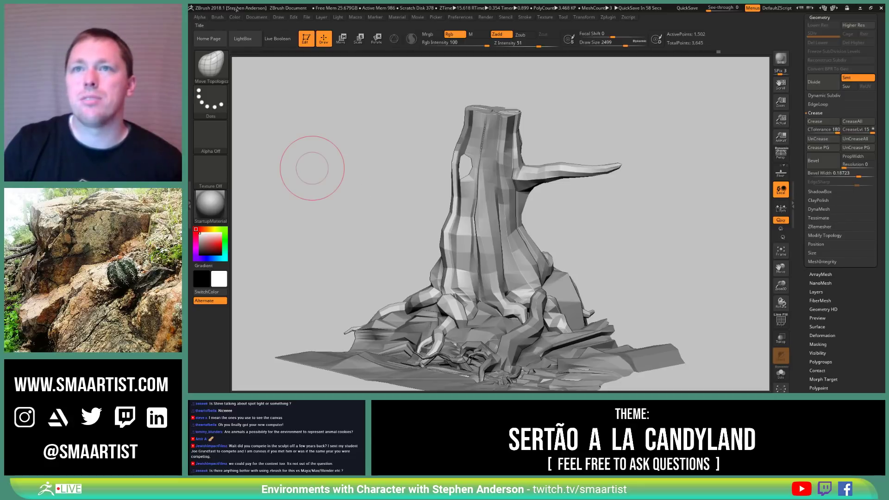
Step: Try a document background gradient range of about 0.72, then reset the range to 0
left_click(258, 18)
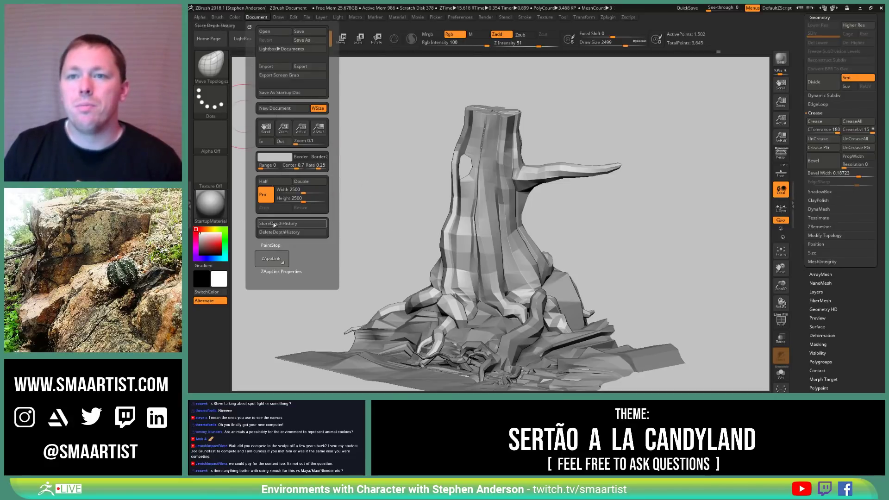
left_click_drag(260, 164, 273, 168)
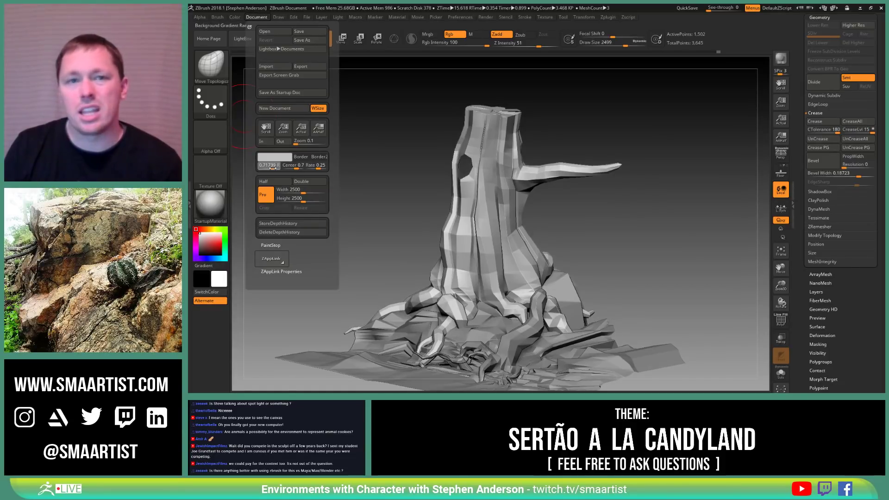
left_click_drag(273, 168, 266, 131)
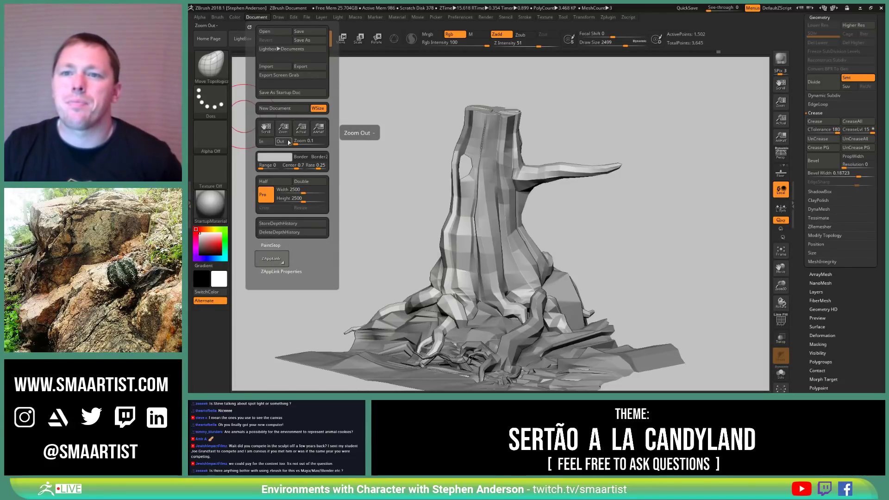
Step: Try unlocking the document's constrained proportions to review its width and height settings, and lock them again
left_click(271, 197)
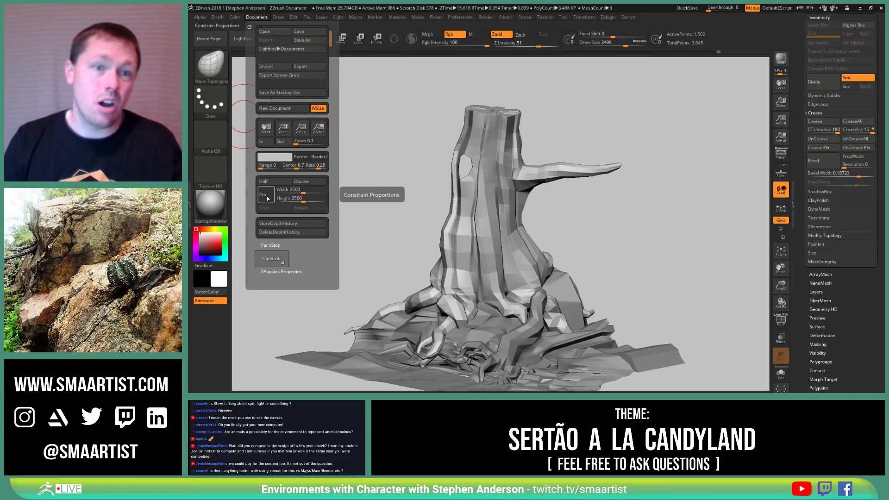
left_click(285, 190)
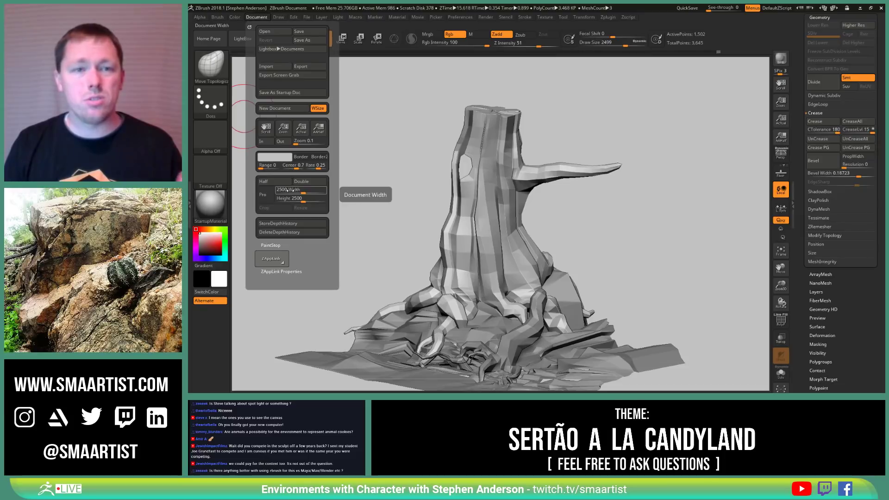
left_click(291, 199)
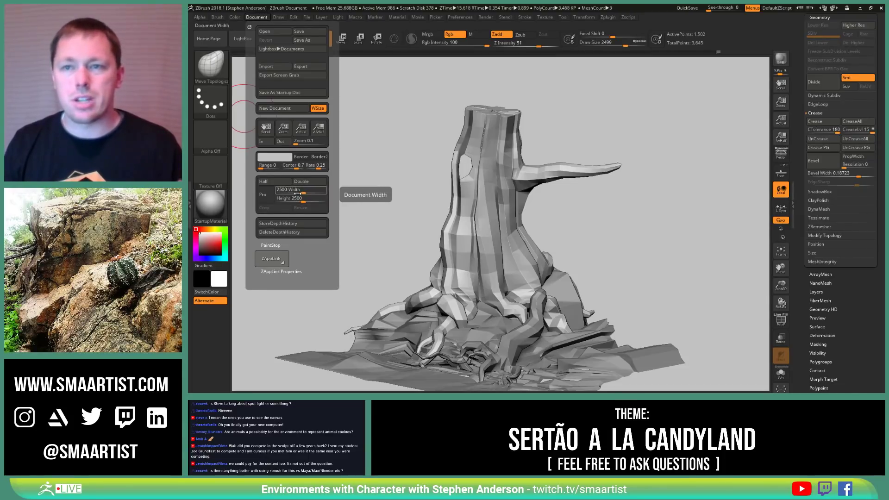
left_click(263, 195)
left_click(280, 191)
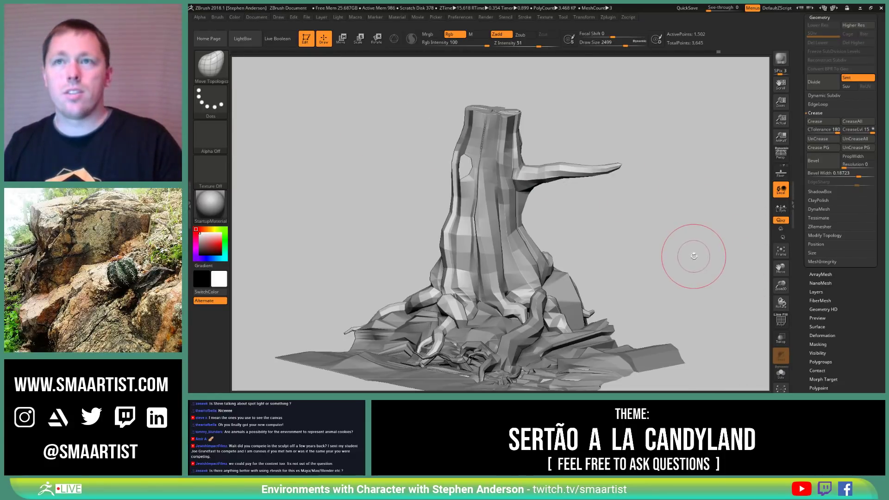
Step: Leave Edit mode, clear the canvas, and save the empty document as the startup document
key("t")
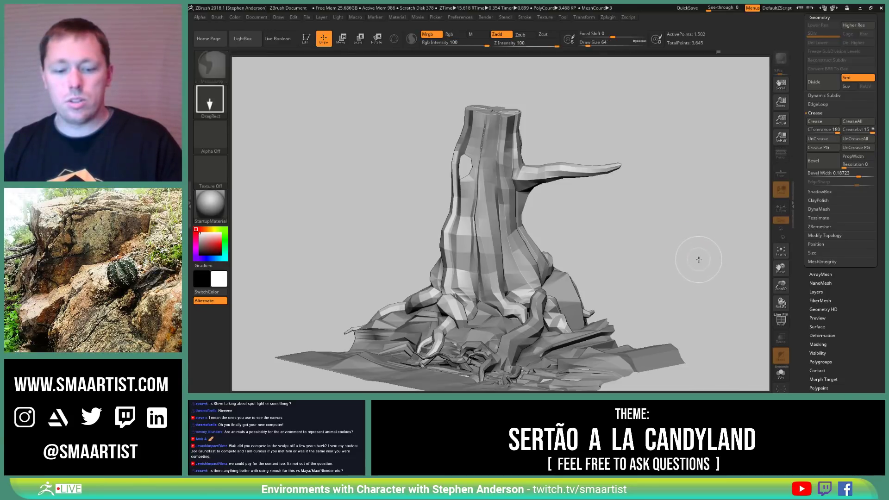
key("ctrl+n")
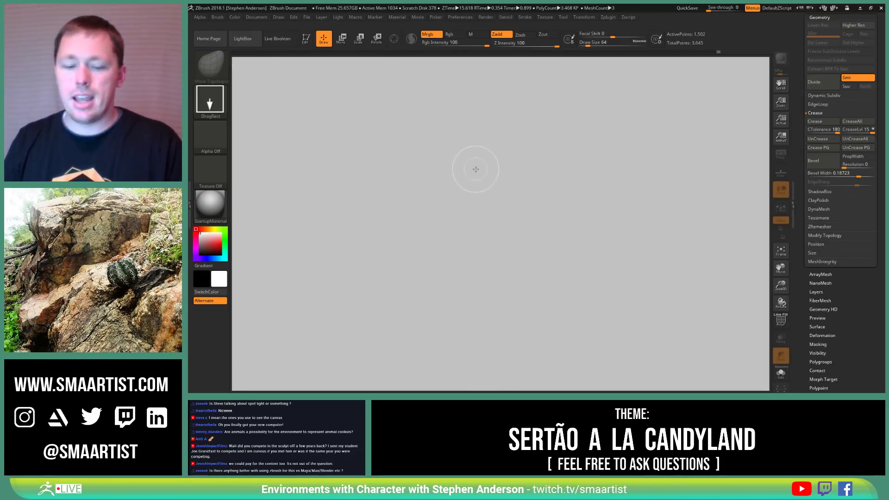
left_click(259, 16)
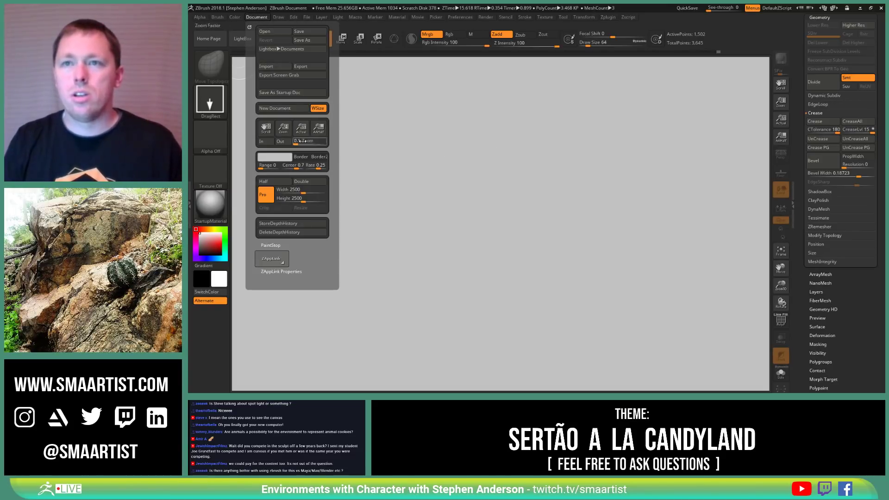
left_click(287, 93)
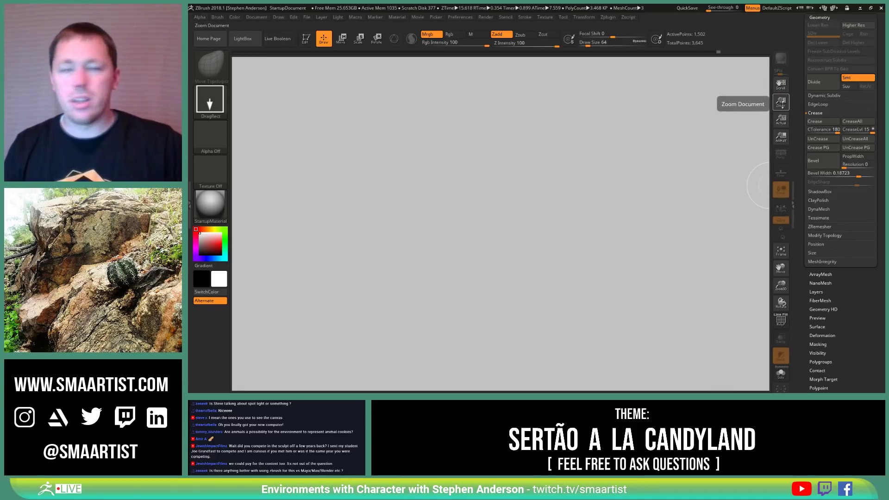
Step: Draw the tree stump onto the new light-gray canvas, enter Edit mode, and frame the model
left_click_drag(441, 159, 448, 182)
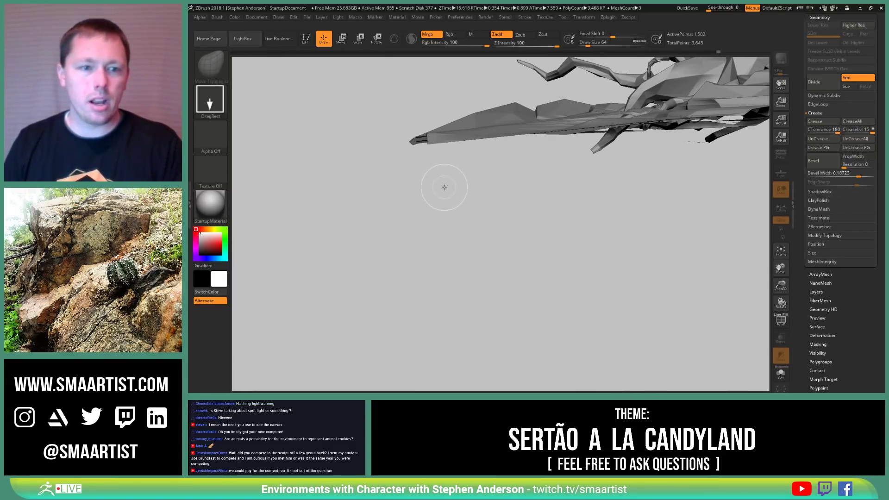
key("t")
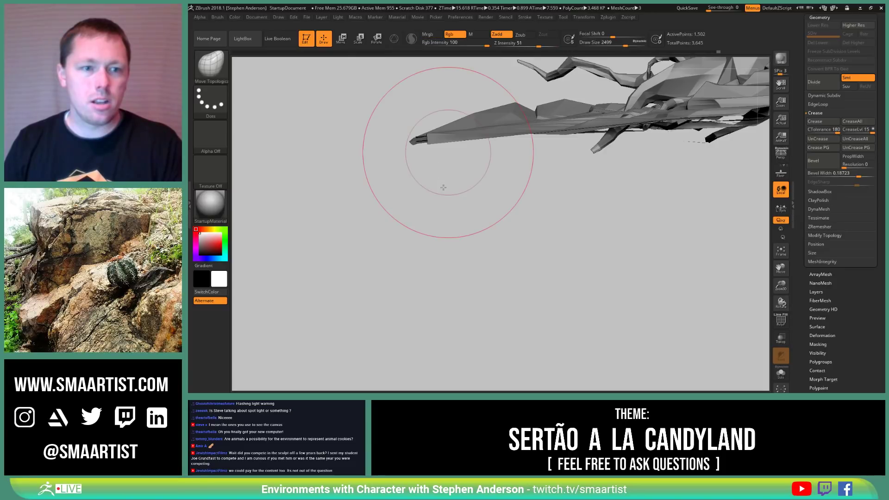
key("f")
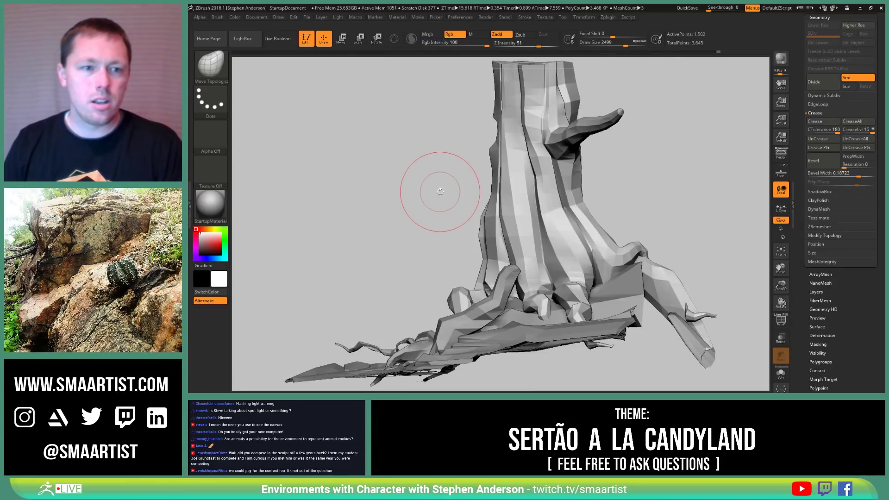
mouse_move(415, 213)
right_mouse_down("ctrl")
mouse_move(417, 195)
mouse_move(378, 202)
mouse_move(449, 215)
mouse_move(417, 195)
mouse_move(436, 199)
mouse_move(440, 219)
mouse_move(448, 210)
right_mouse_up("ctrl")
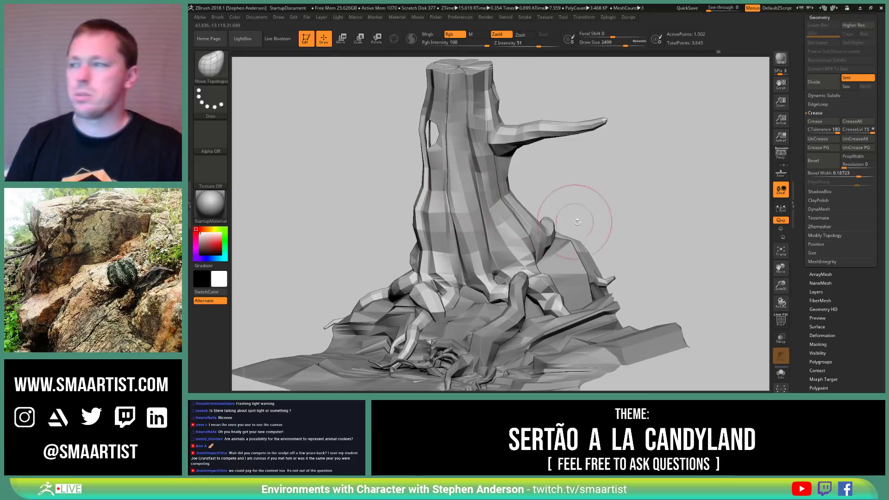
mouse_move(638, 234)
right_mouse_down()
mouse_move(597, 238)
mouse_move(653, 222)
mouse_move(655, 213)
mouse_move(628, 217)
right_mouse_up()
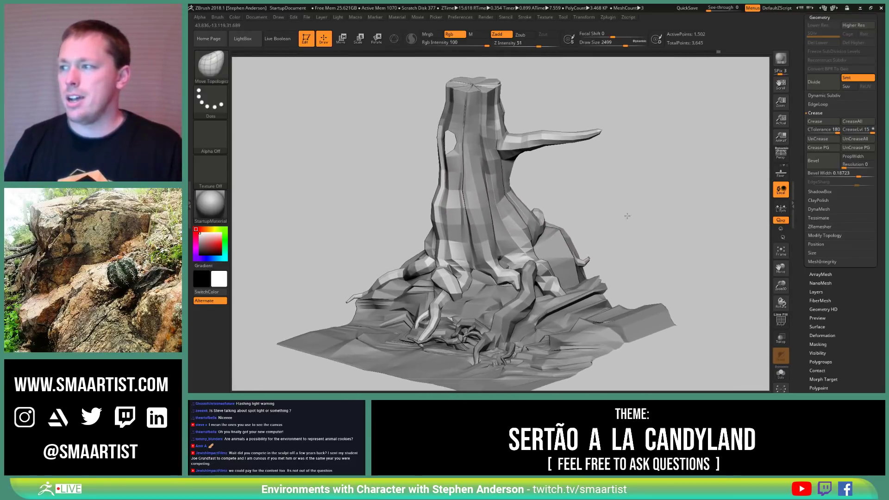
Step: Compare the stump with perspective distortion on and off, leaving it off
left_click(781, 155)
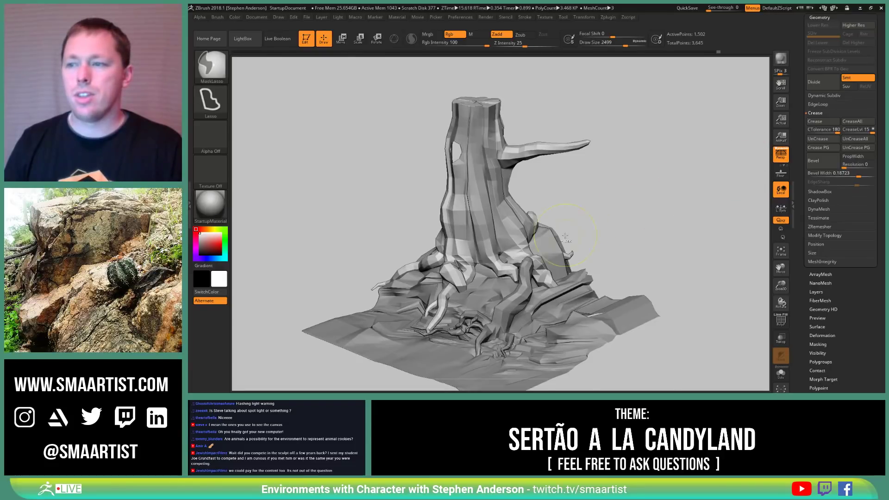
left_click(781, 157)
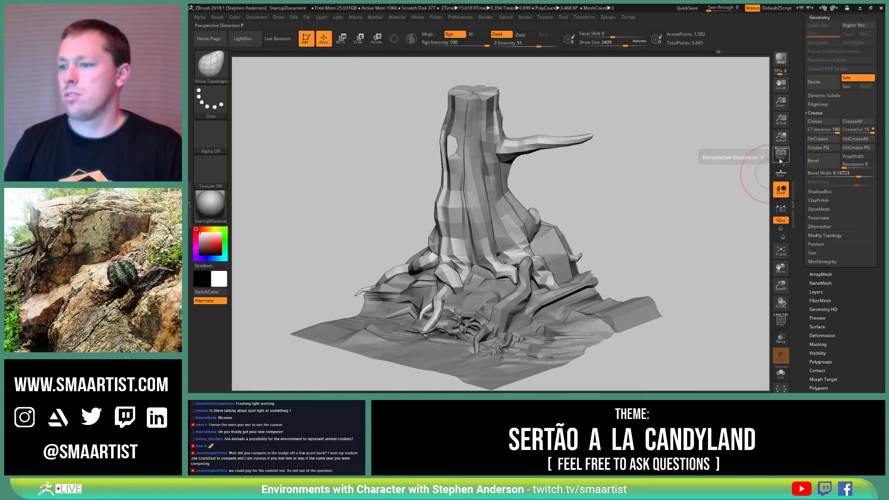
left_click(782, 157)
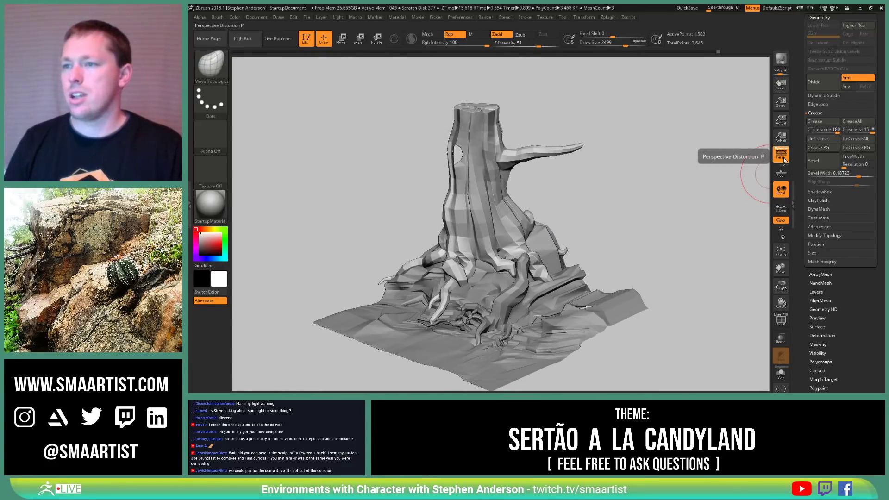
left_click(783, 159)
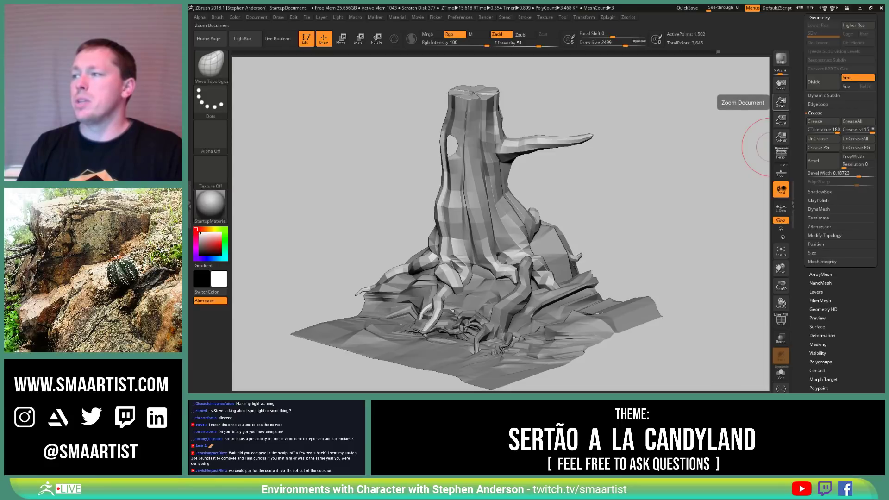
Step: Zoom the document out to expose the full canvas borders and enlarge the stump within it
left_click_drag(781, 102, 776, 29)
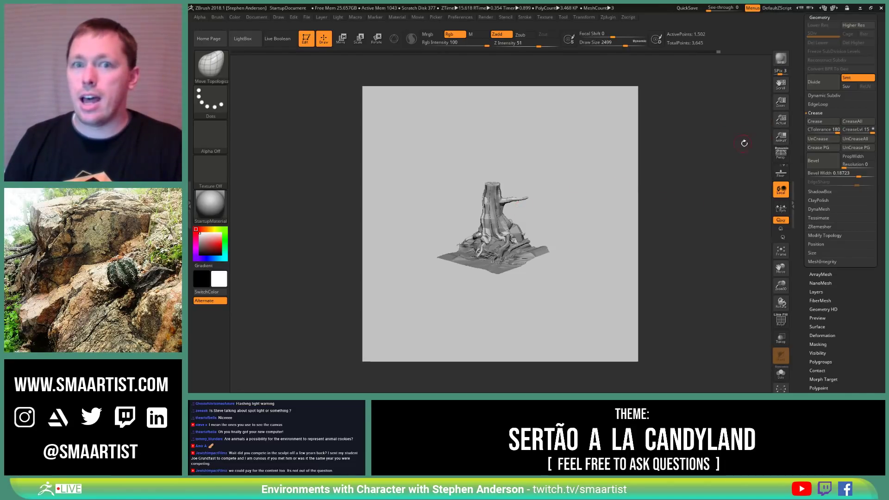
right_click_drag(536, 232, 593, 207, "ctrl")
right_click_drag(593, 207, 611, 204)
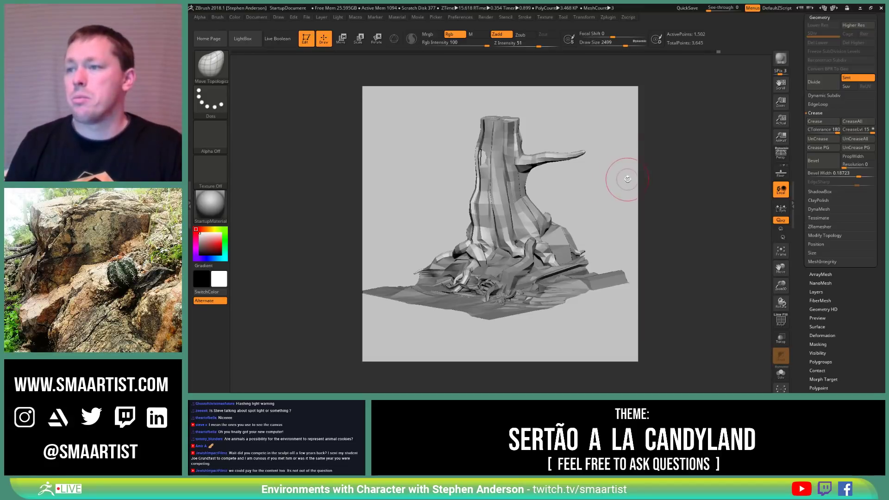
Step: Turn on Dynamic Subdivision for the trunk and delete its hidden geometry
key("d")
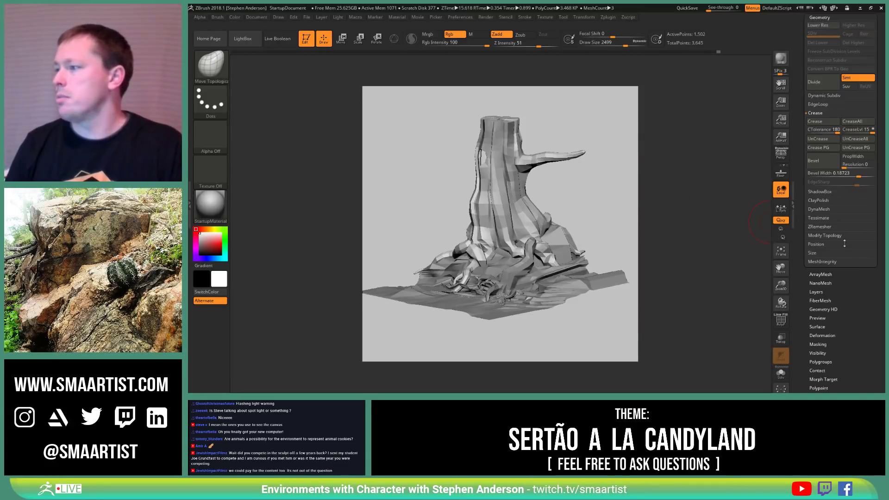
left_click(833, 237)
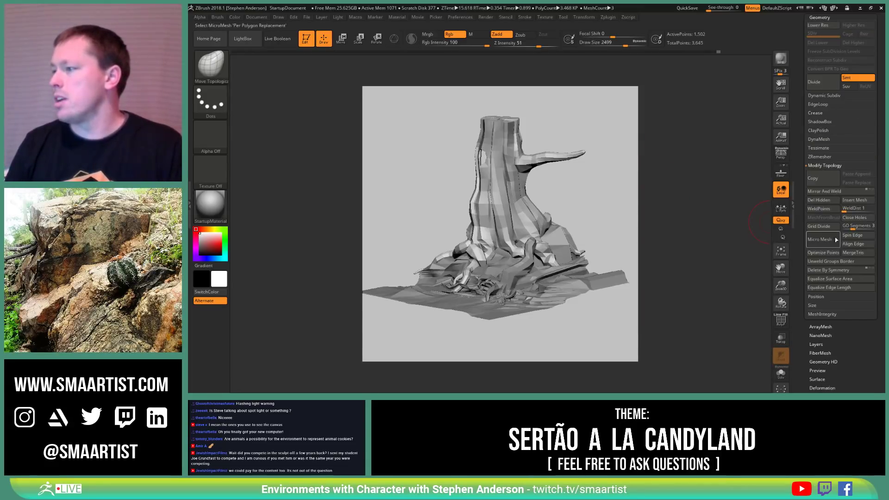
left_click(833, 202)
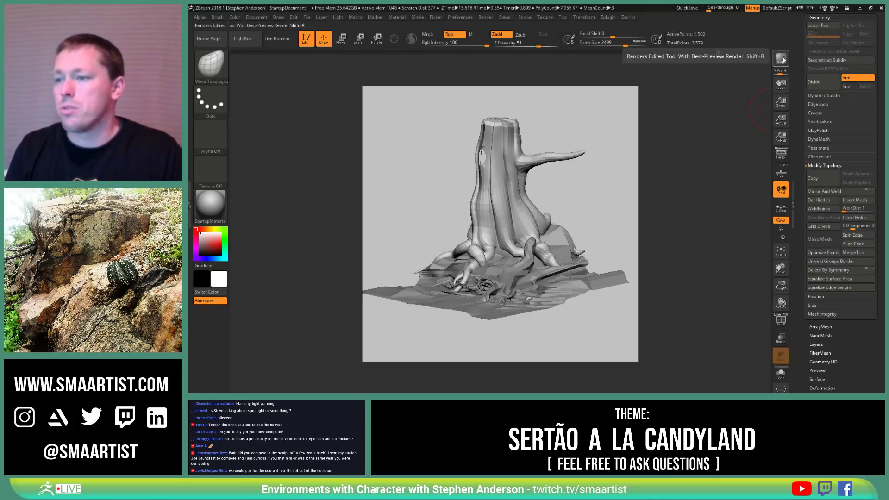
Step: Preview dynamic subdivision on the roots and the ground subtool, and run a Best Preview Render
left_click(523, 266, "alt")
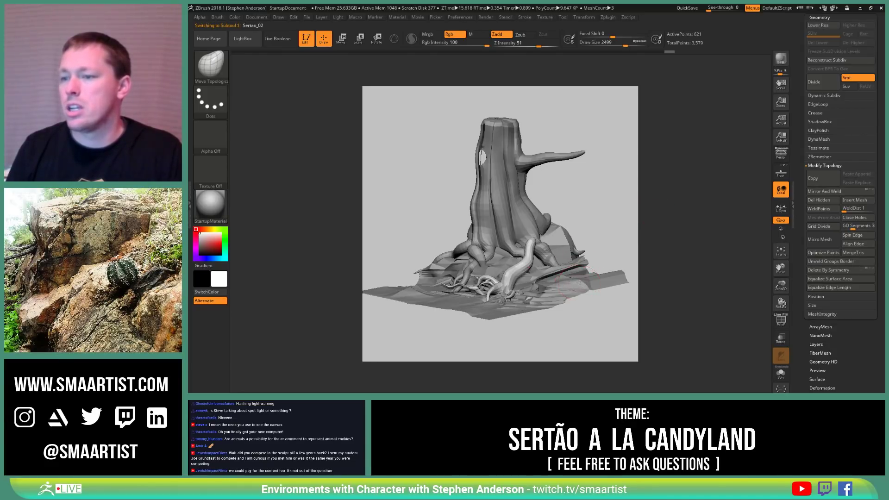
key("shift")
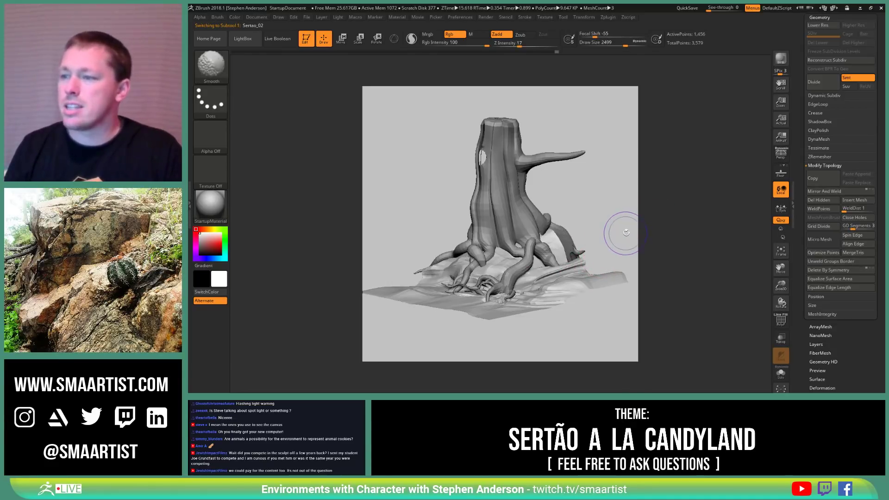
left_click(783, 60)
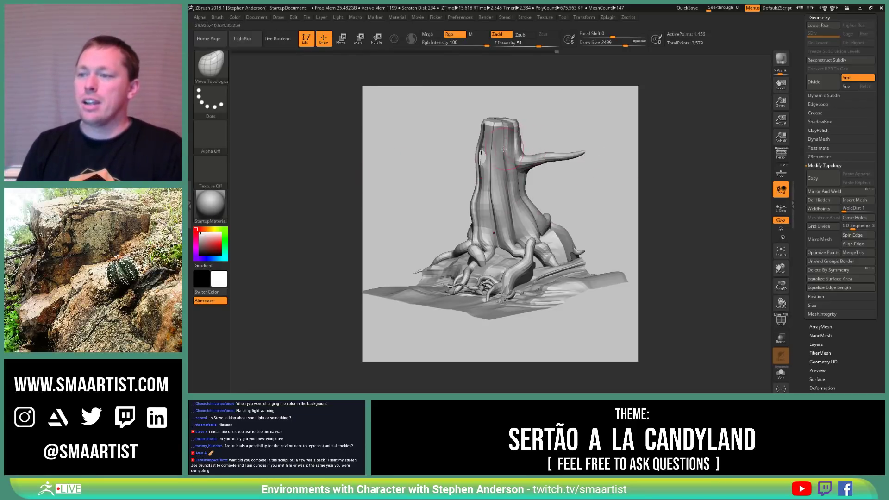
Step: Inspect the smoothed stump from another side and return the document to actual size
left_click(251, 18)
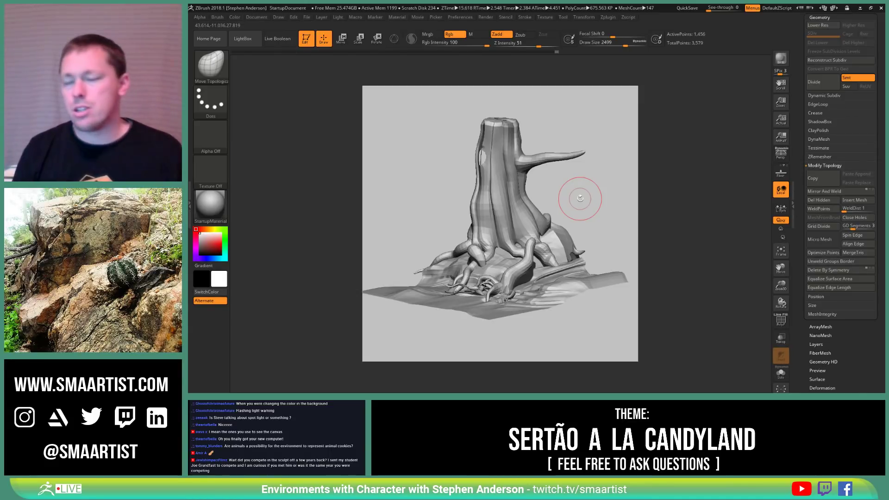
left_click_drag(591, 199, 611, 208)
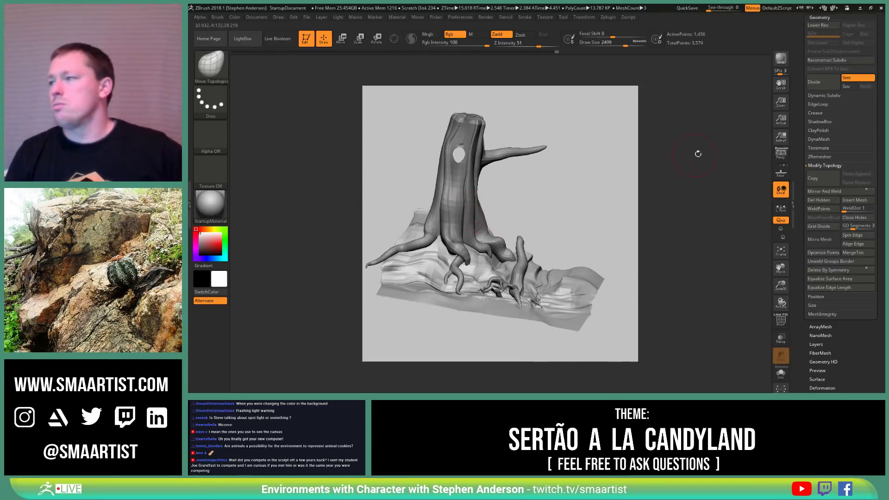
left_click(781, 122)
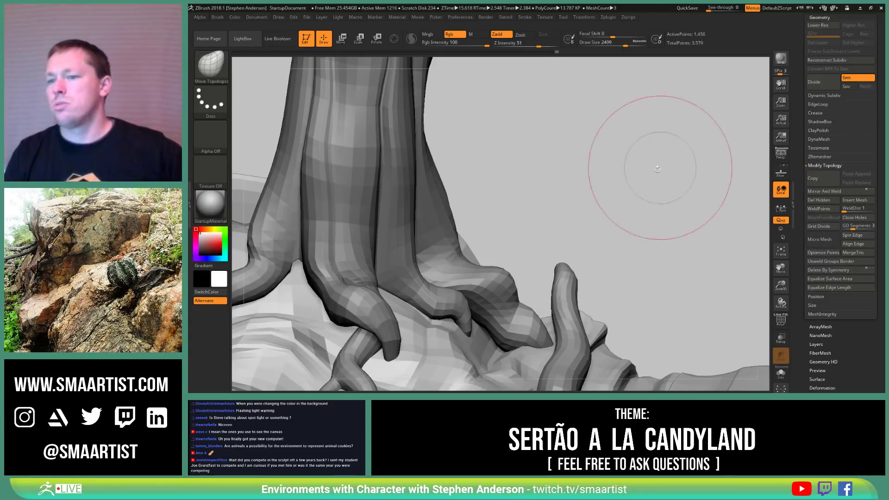
Step: Frame the whole model, select the trunk subtool, and turn off its dynamic subdivision
key("f")
mouse_move(590, 178)
right_mouse_down()
mouse_move(616, 185)
mouse_move(602, 163)
mouse_move(549, 242)
mouse_move(540, 236)
mouse_move(548, 273)
right_mouse_up()
right_click_drag(565, 189, 548, 227, "alt")
mouse_move(548, 227)
right_mouse_down()
mouse_move(539, 228)
mouse_move(540, 243)
mouse_move(542, 224)
mouse_move(524, 206)
right_mouse_up()
left_click(504, 214, "alt")
key("shift+d")
right_click_drag(524, 206, 533, 203)
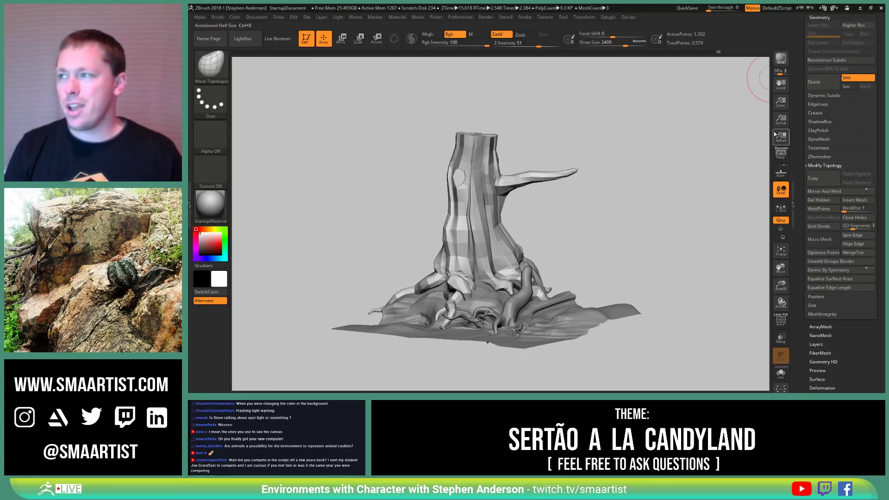
Step: Review the document's width, height, resize and background range settings
left_click(256, 17)
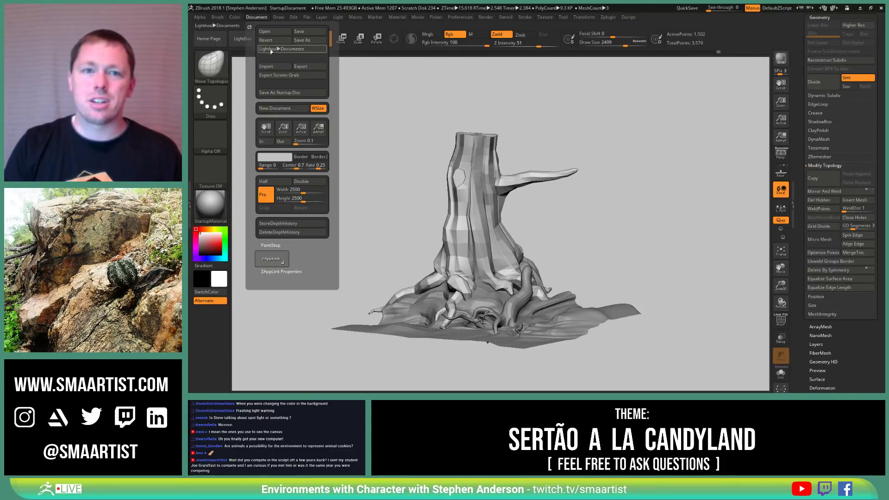
left_click(283, 189)
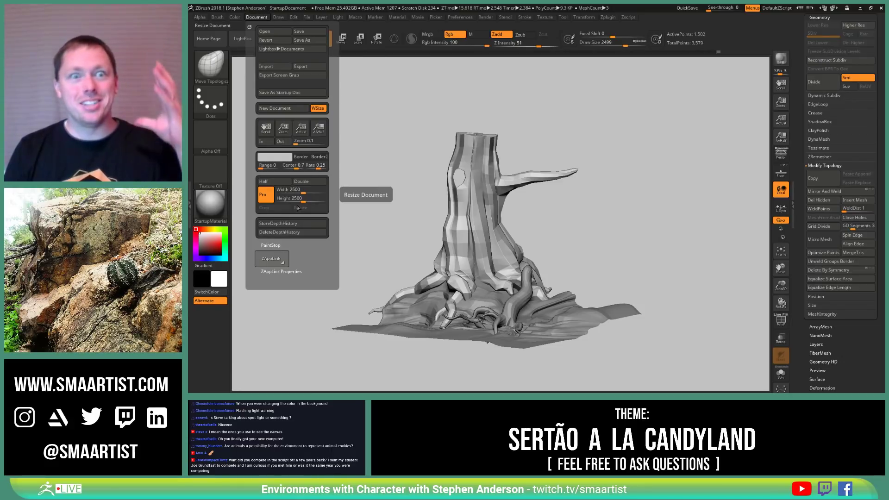
left_click(298, 202)
left_click(269, 166)
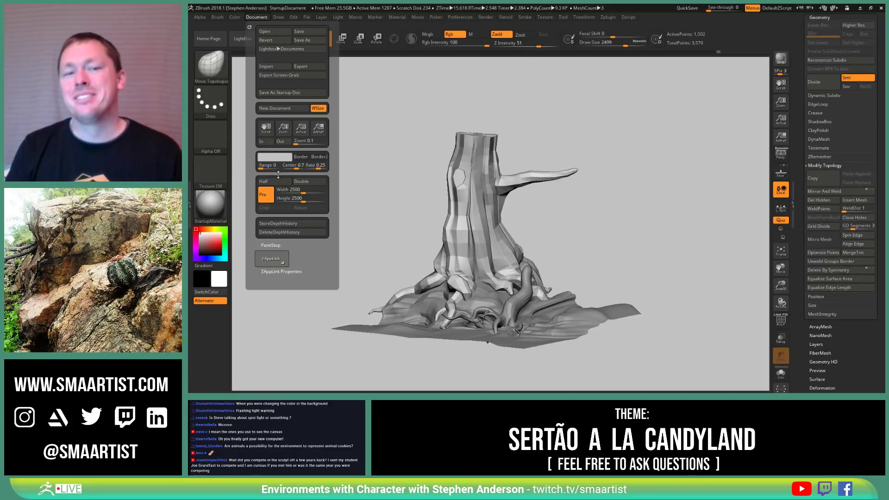
Step: Bring up the Spotlight reference images and stack them in a vertical column beside the stump
mouse_move(649, 252)
left_mouse_down()
mouse_move(662, 252)
mouse_move(654, 250)
left_mouse_up()
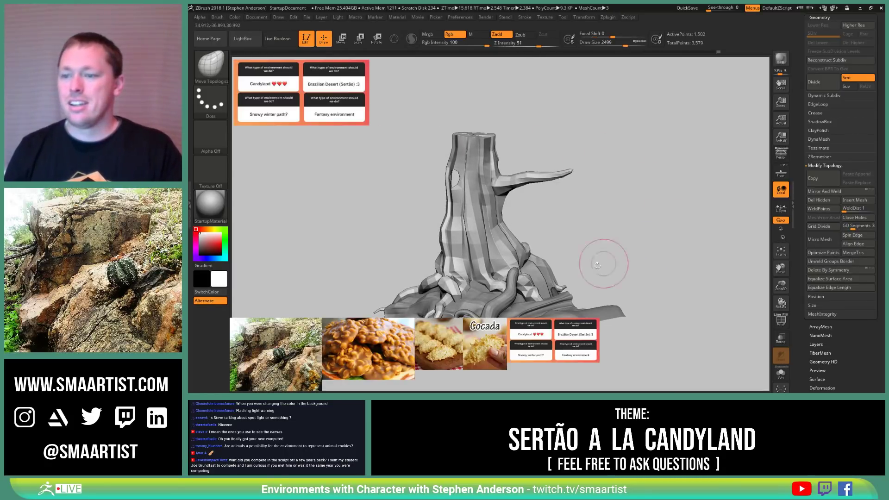
left_click(546, 17)
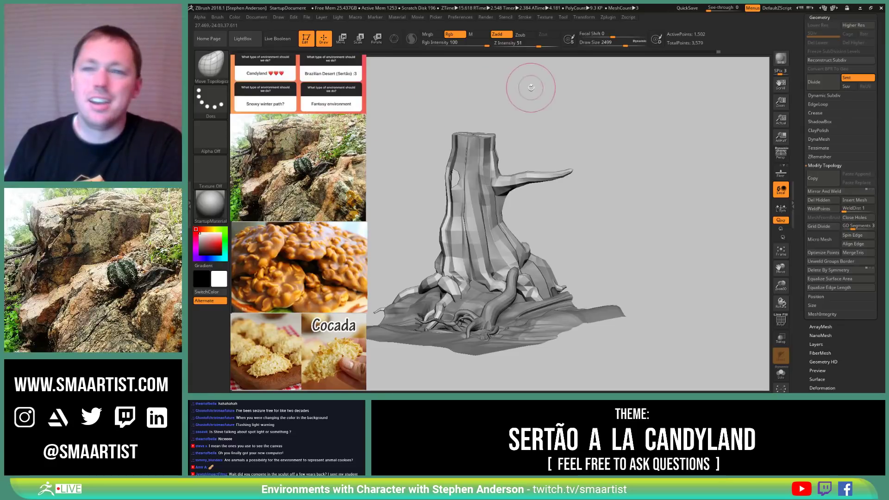
Step: Turn on perspective, select the ground subtool, and pull its far corner outward with the Move Topological brush at draw size 4551
mouse_move(608, 226)
right_mouse_down("ctrl")
mouse_move(616, 231)
mouse_move(600, 246)
mouse_move(683, 211)
mouse_move(661, 221)
mouse_move(647, 213)
mouse_move(686, 231)
mouse_move(675, 223)
mouse_move(682, 213)
mouse_move(497, 275)
mouse_move(555, 269)
mouse_move(588, 292)
mouse_move(583, 265)
right_mouse_up("ctrl")
key("p")
left_click(588, 292, "alt")
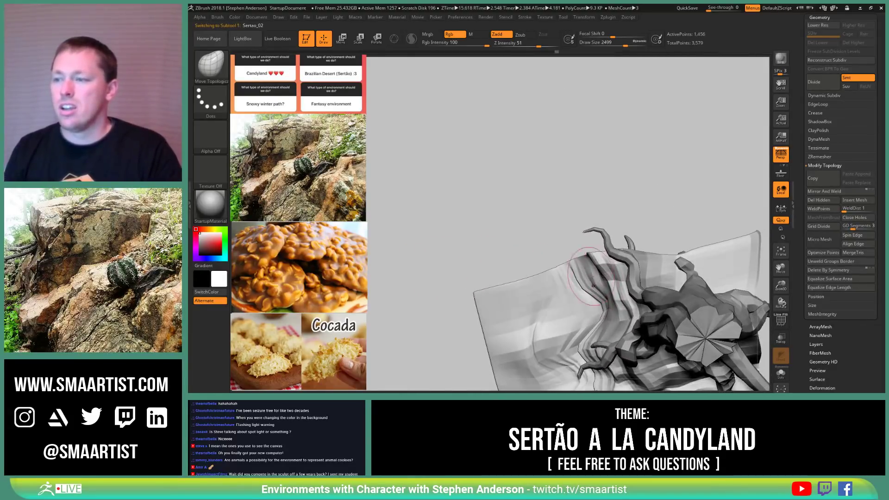
key("s")
left_click_drag(597, 265, 599, 264)
right_click_drag(585, 256, 587, 268)
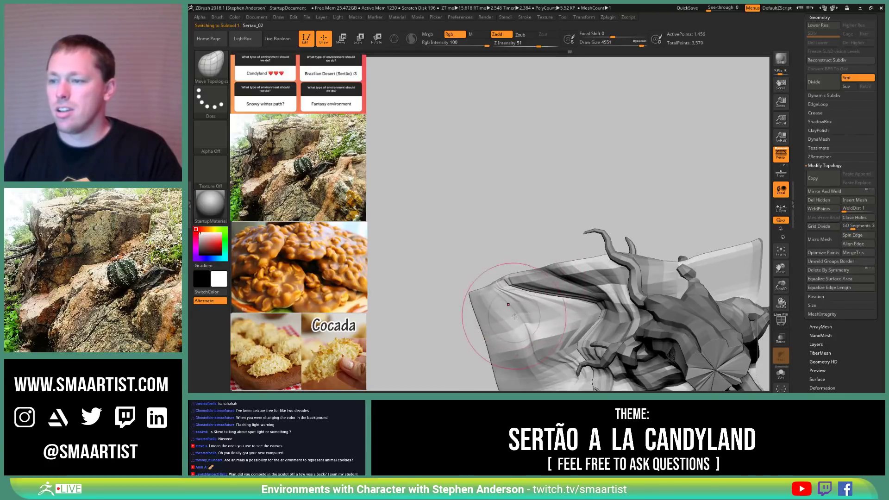
left_click_drag(515, 316, 490, 333)
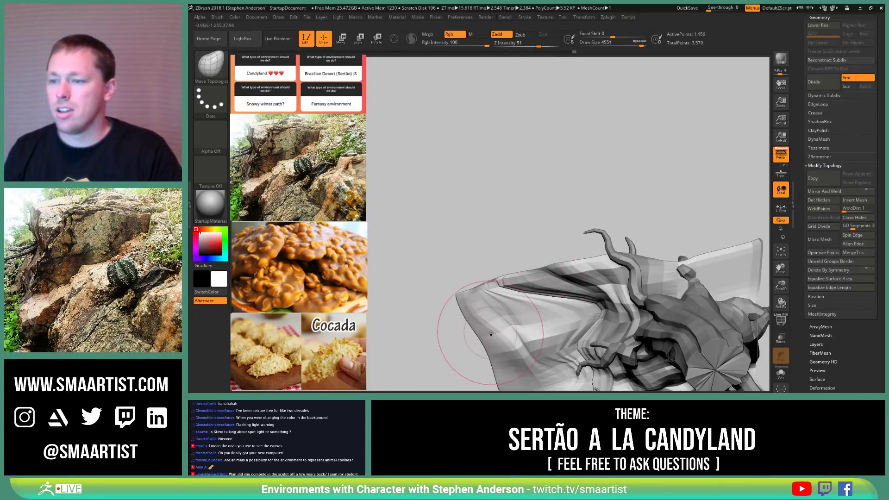
left_click_drag(445, 354, 524, 197)
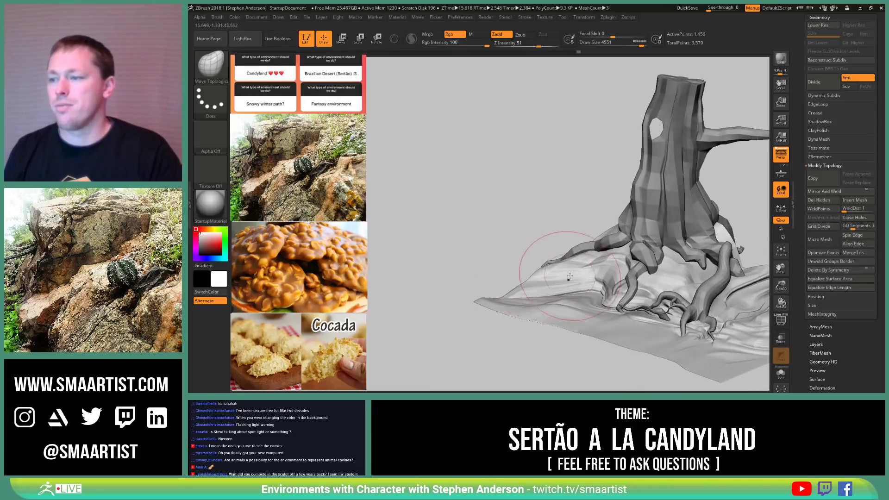
Step: Reshape the ground's outer edge beyond the roots with Move Topological, and set the draw size to 1753
left_click_drag(569, 277, 526, 287)
mouse_move(463, 283)
left_mouse_down()
mouse_move(530, 229)
mouse_move(516, 252)
mouse_move(448, 258)
mouse_move(513, 264)
mouse_move(531, 273)
mouse_move(520, 280)
mouse_move(539, 279)
left_mouse_up()
key("s")
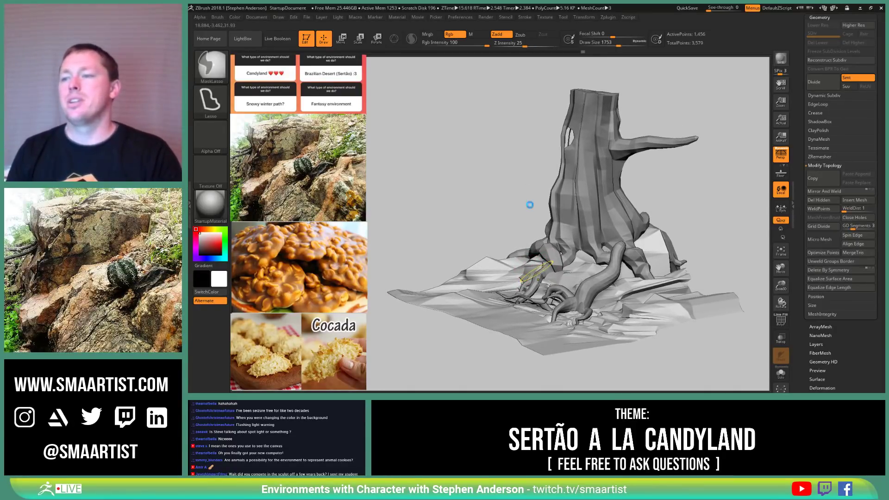
Step: Save the project and bring the stump closer in view
key("ctrl+s")
mouse_move(569, 211)
right_mouse_down("alt")
mouse_move(561, 219)
mouse_move(584, 220)
right_mouse_up("alt")
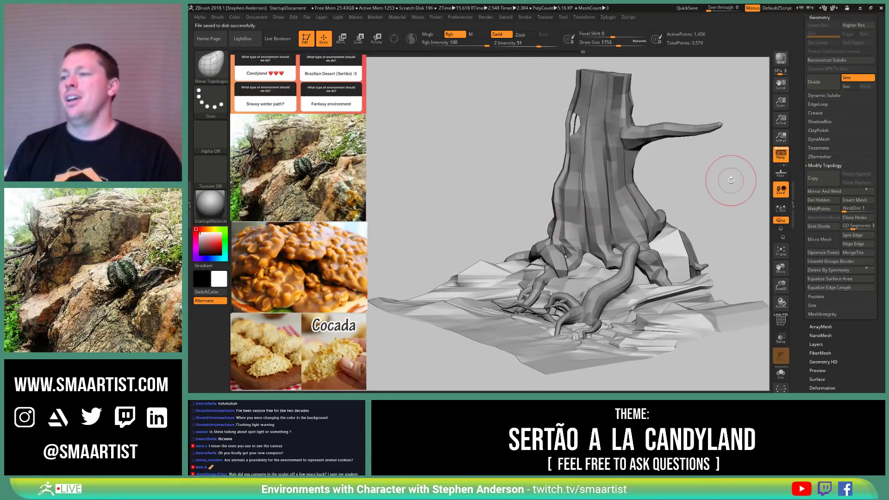